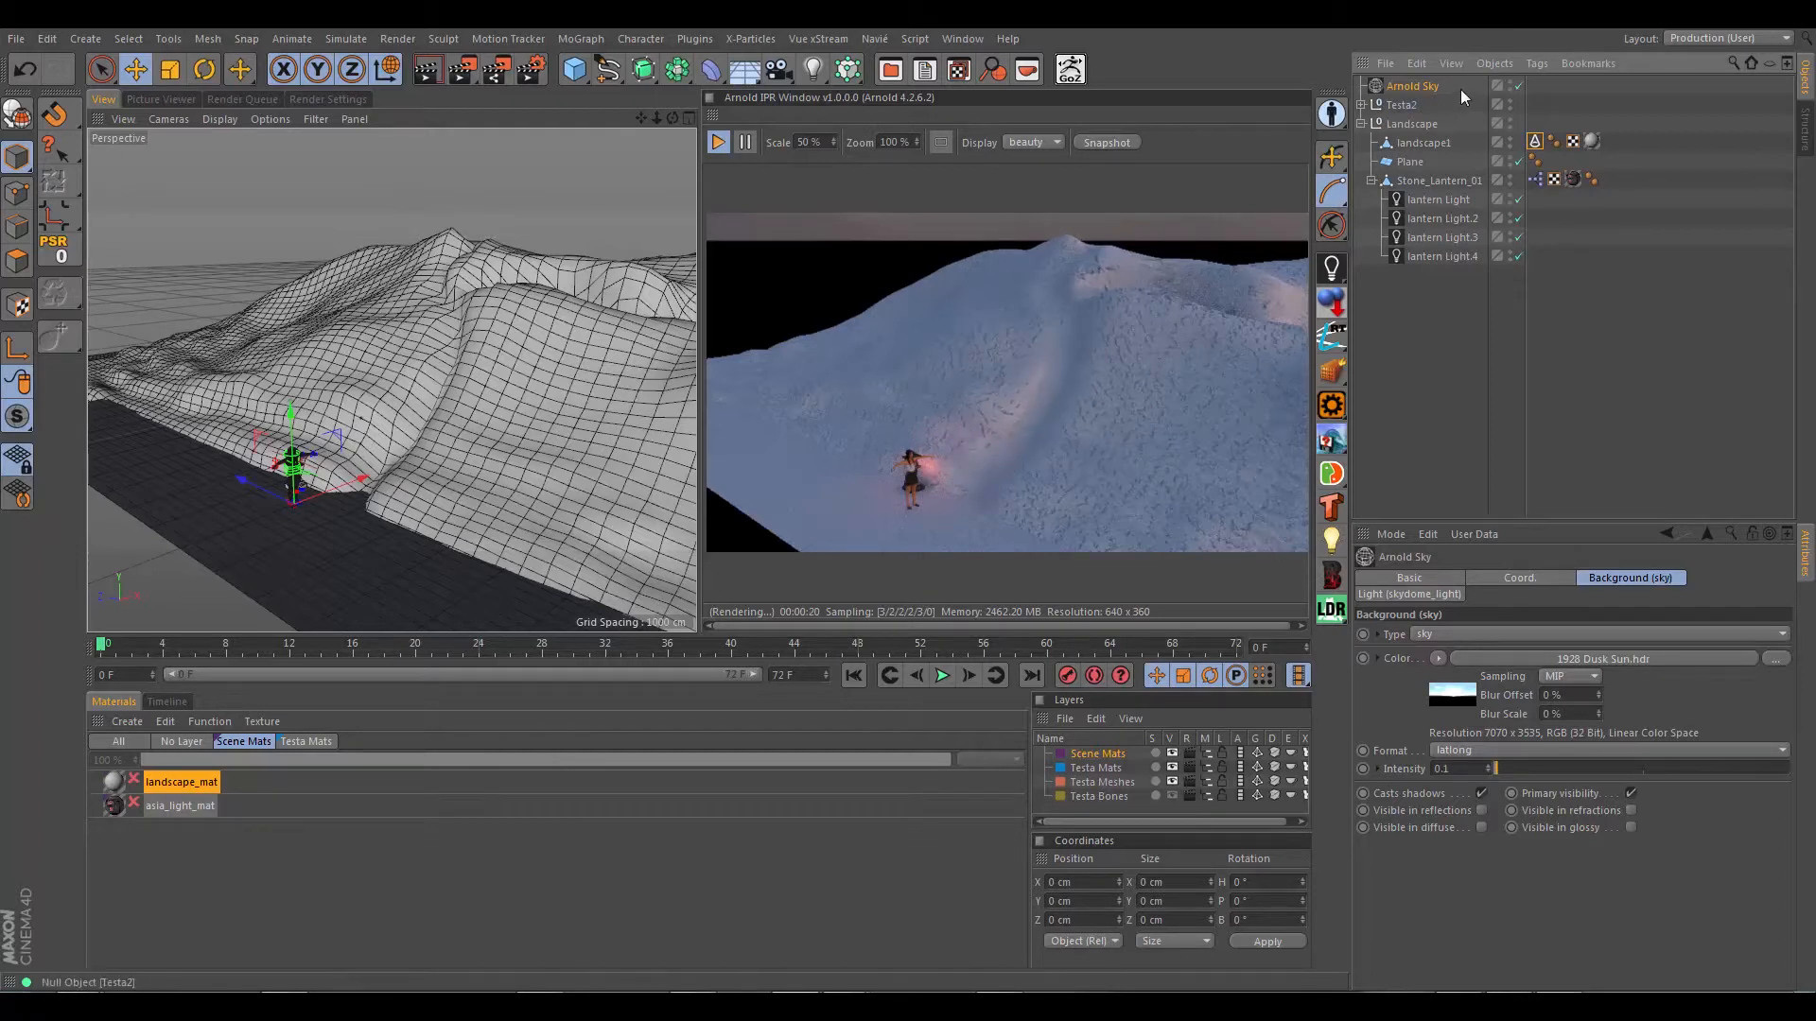
# Examine the Arnold Sky's background and skydome light settings, and how the character beside the stone lantern is lit up close
pyautogui.click(1426, 85)
pyautogui.click(1447, 594)
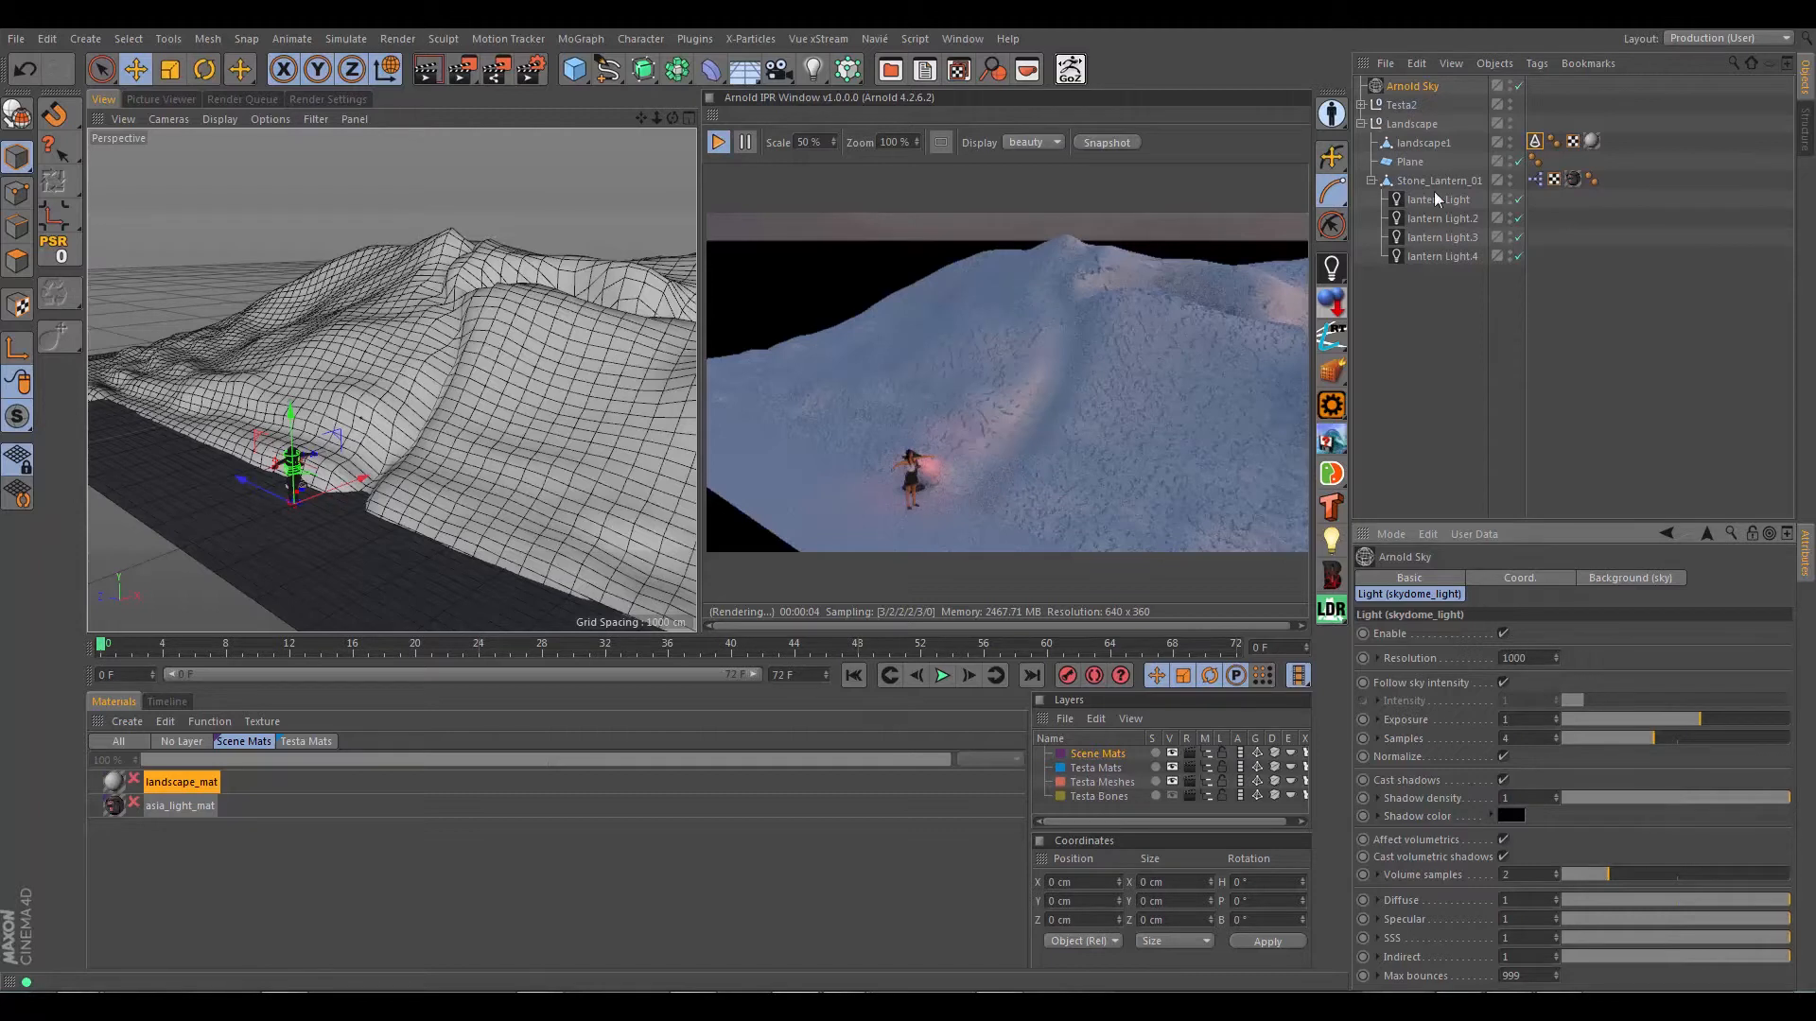
pyautogui.click(1607, 578)
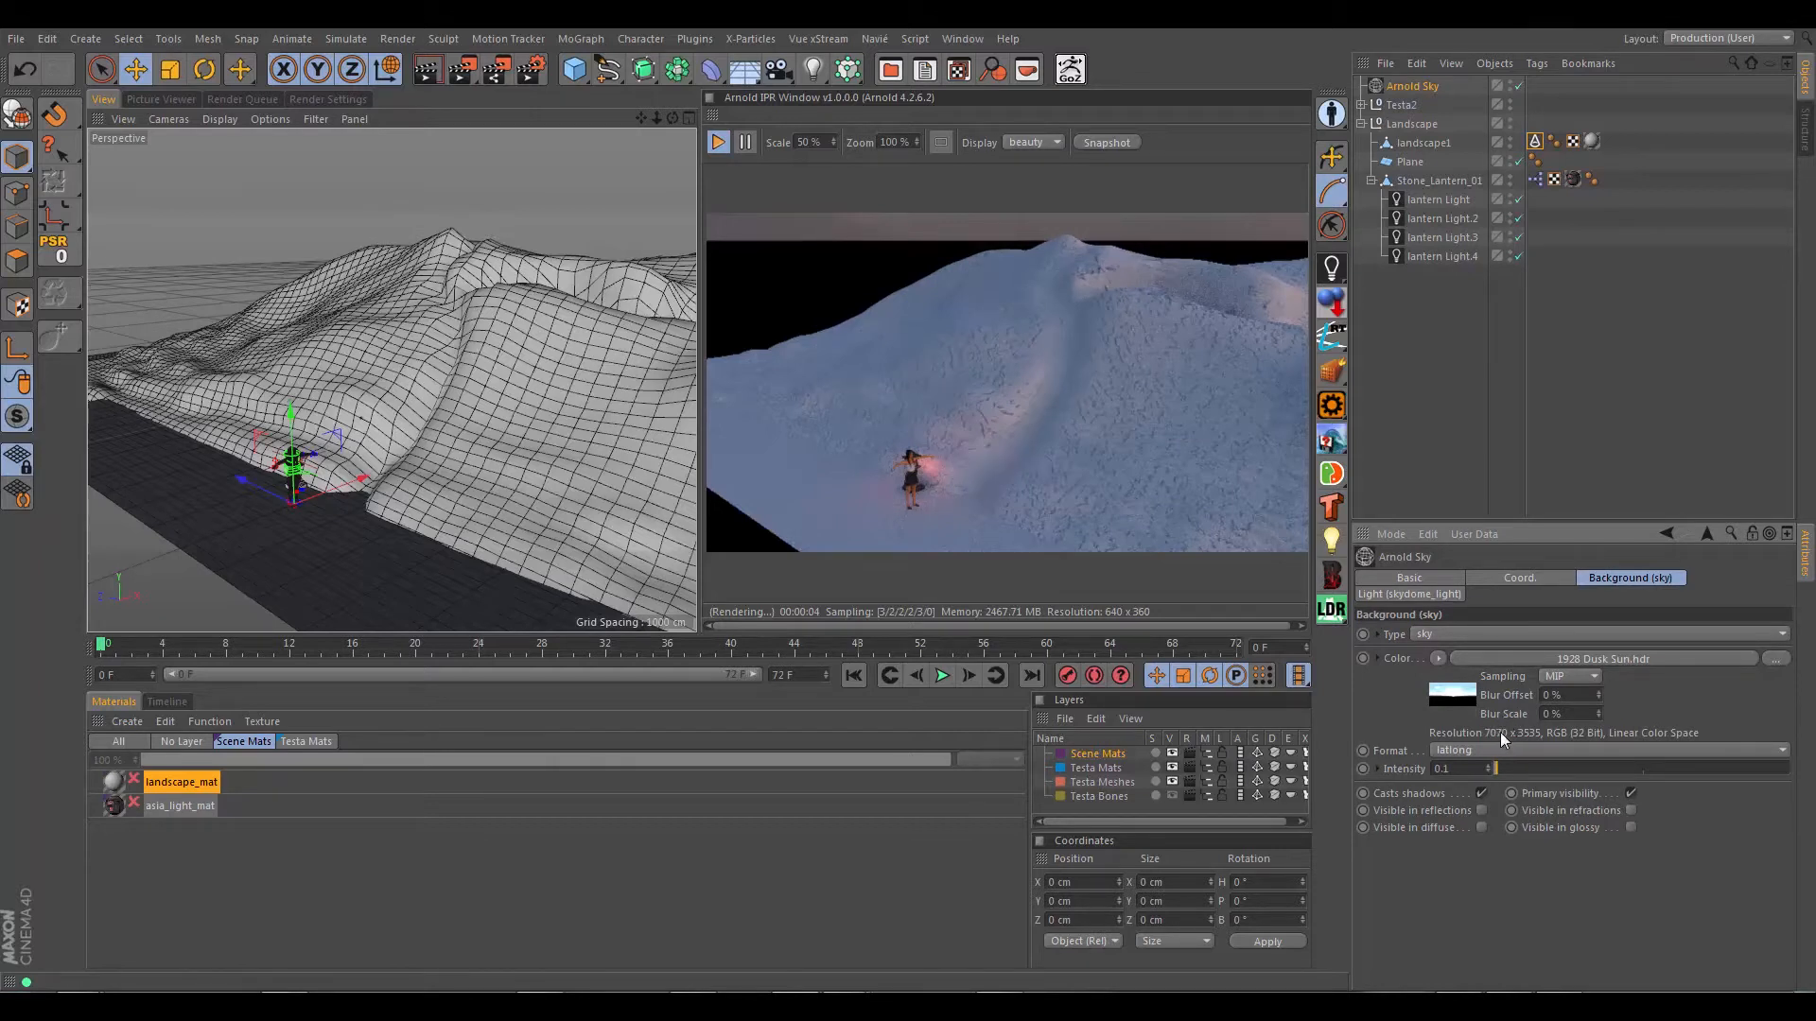
pyautogui.click(1450, 597)
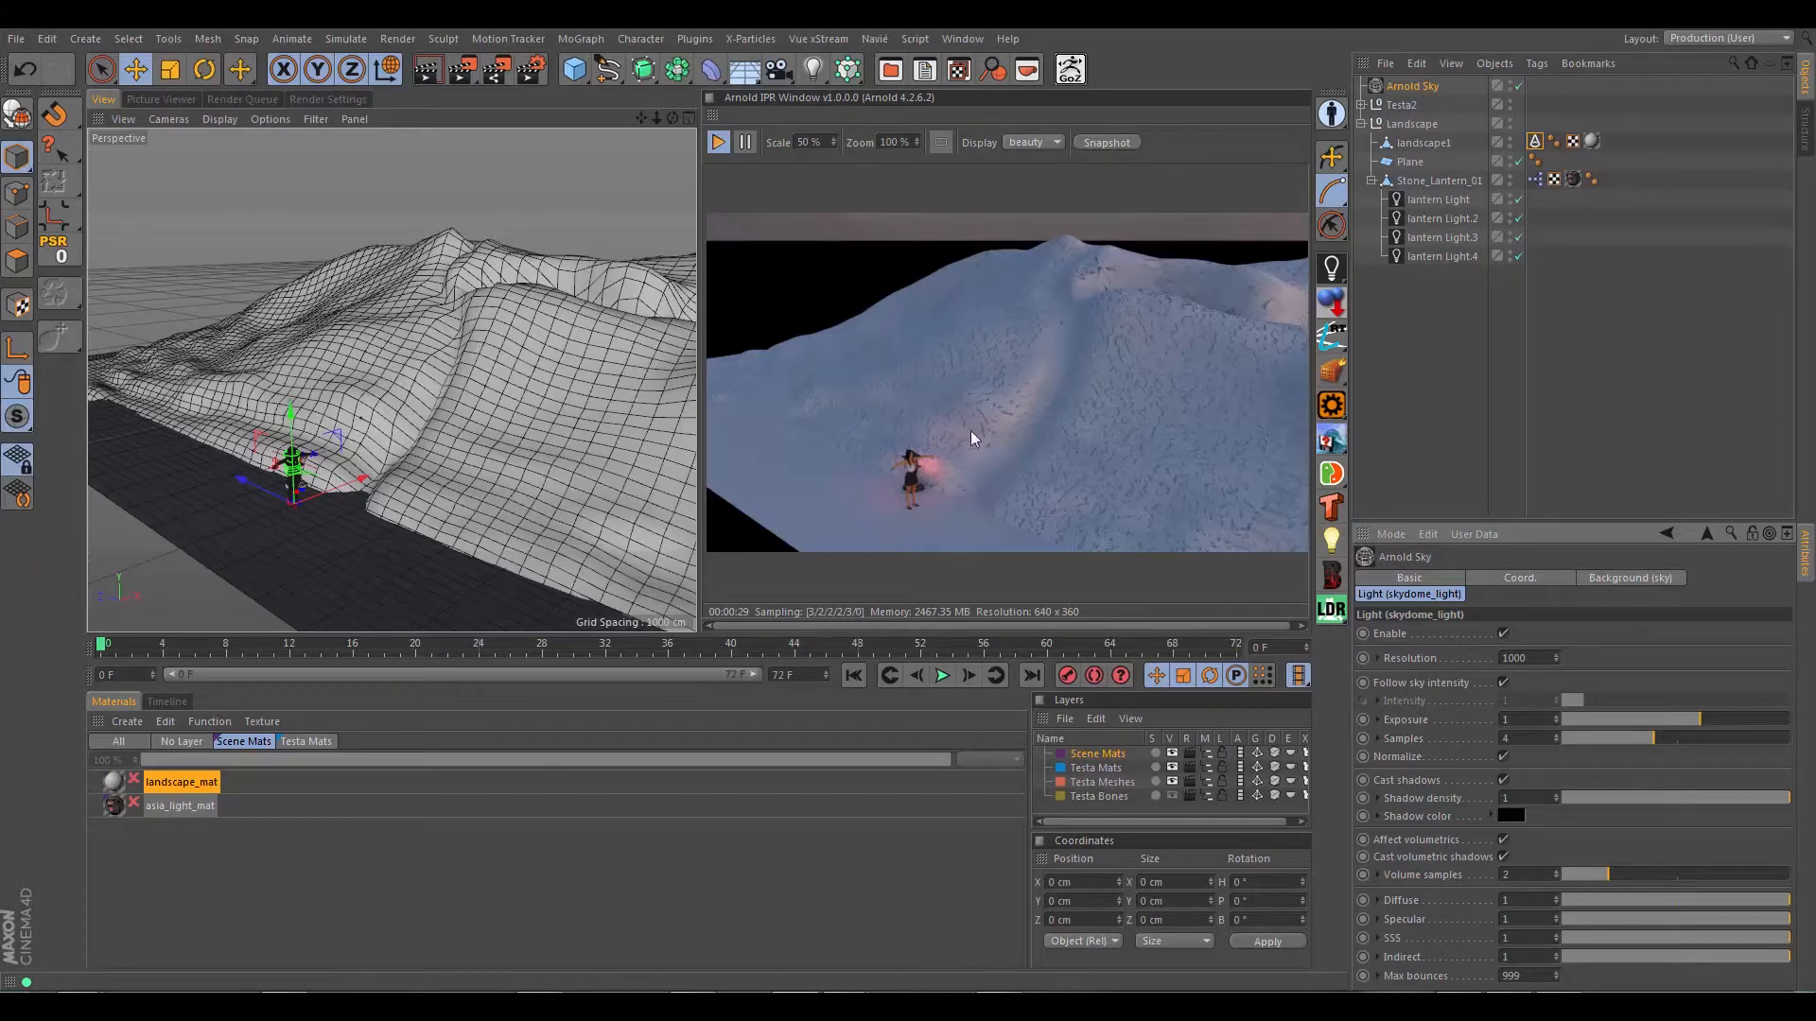
pyautogui.click(941, 463)
pyautogui.moveTo(425, 444)
pyautogui.keyDown('alt'); pyautogui.mouseDown()
pyautogui.moveTo(372, 434)
pyautogui.moveTo(454, 446)
pyautogui.mouseUp(); pyautogui.keyUp('alt')
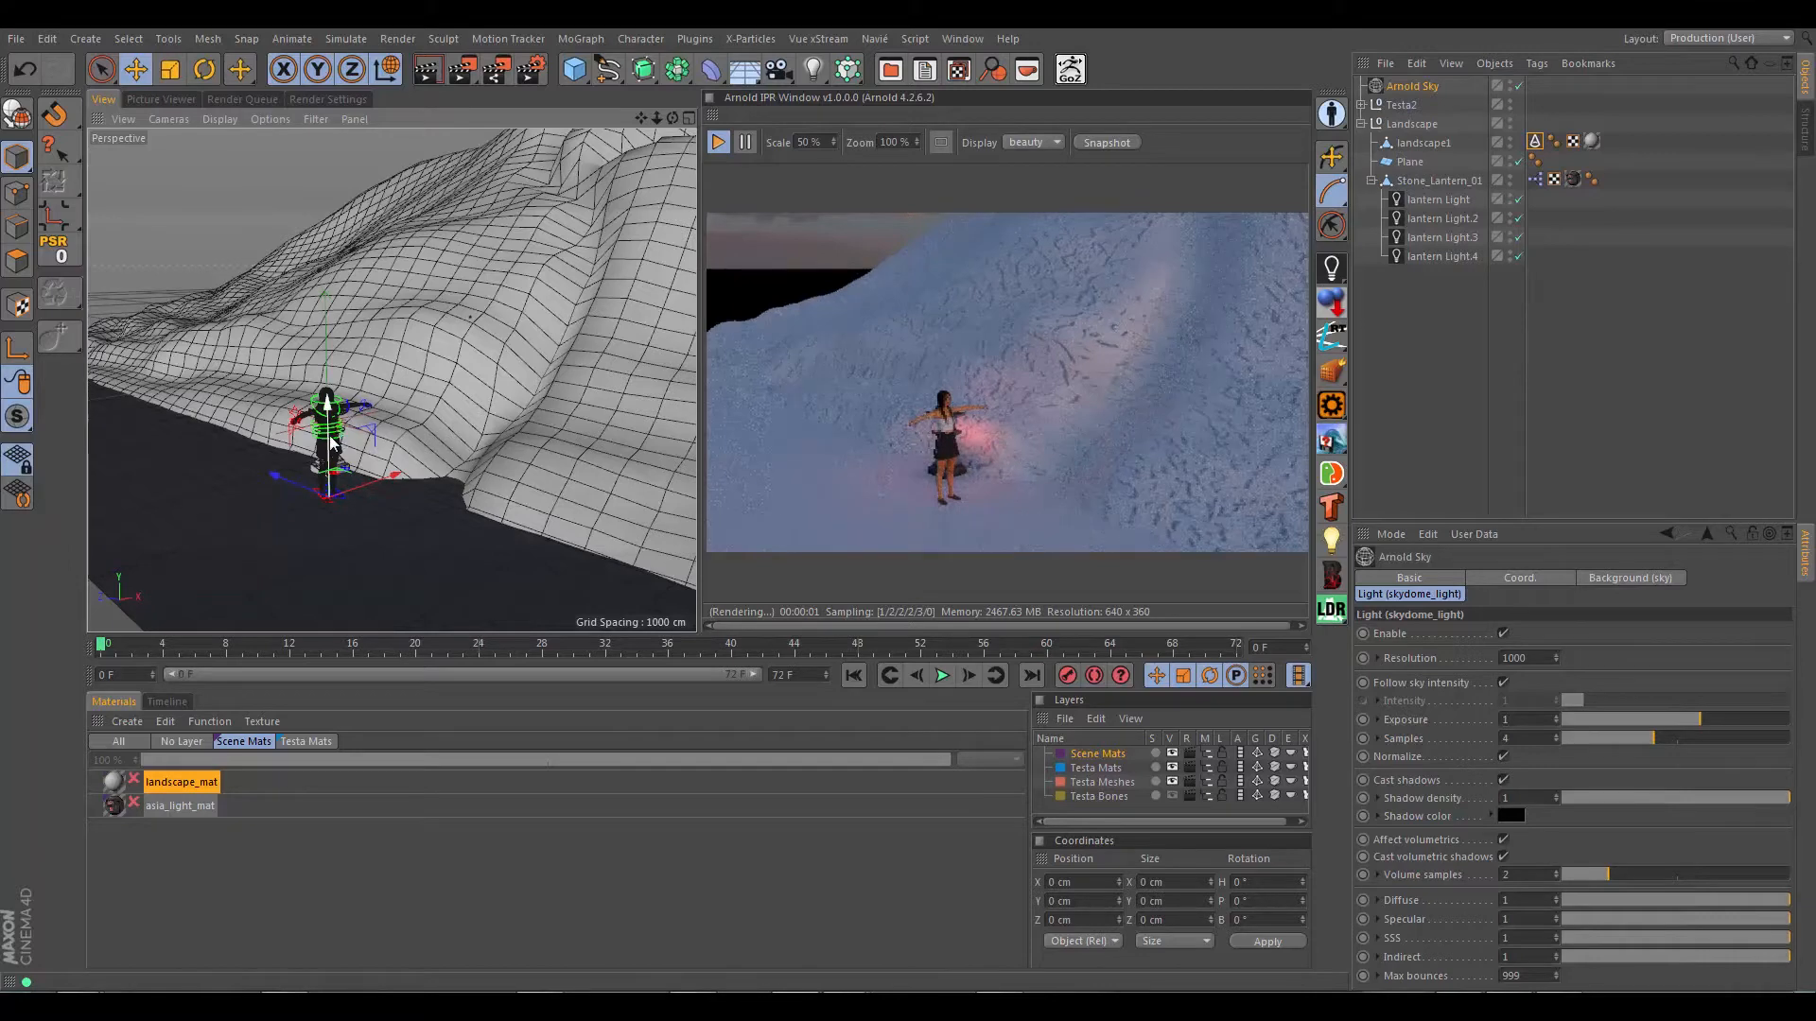
pyautogui.keyDown('alt'); pyautogui.moveTo(331, 442); pyautogui.dragTo(383, 451); pyautogui.keyUp('alt')
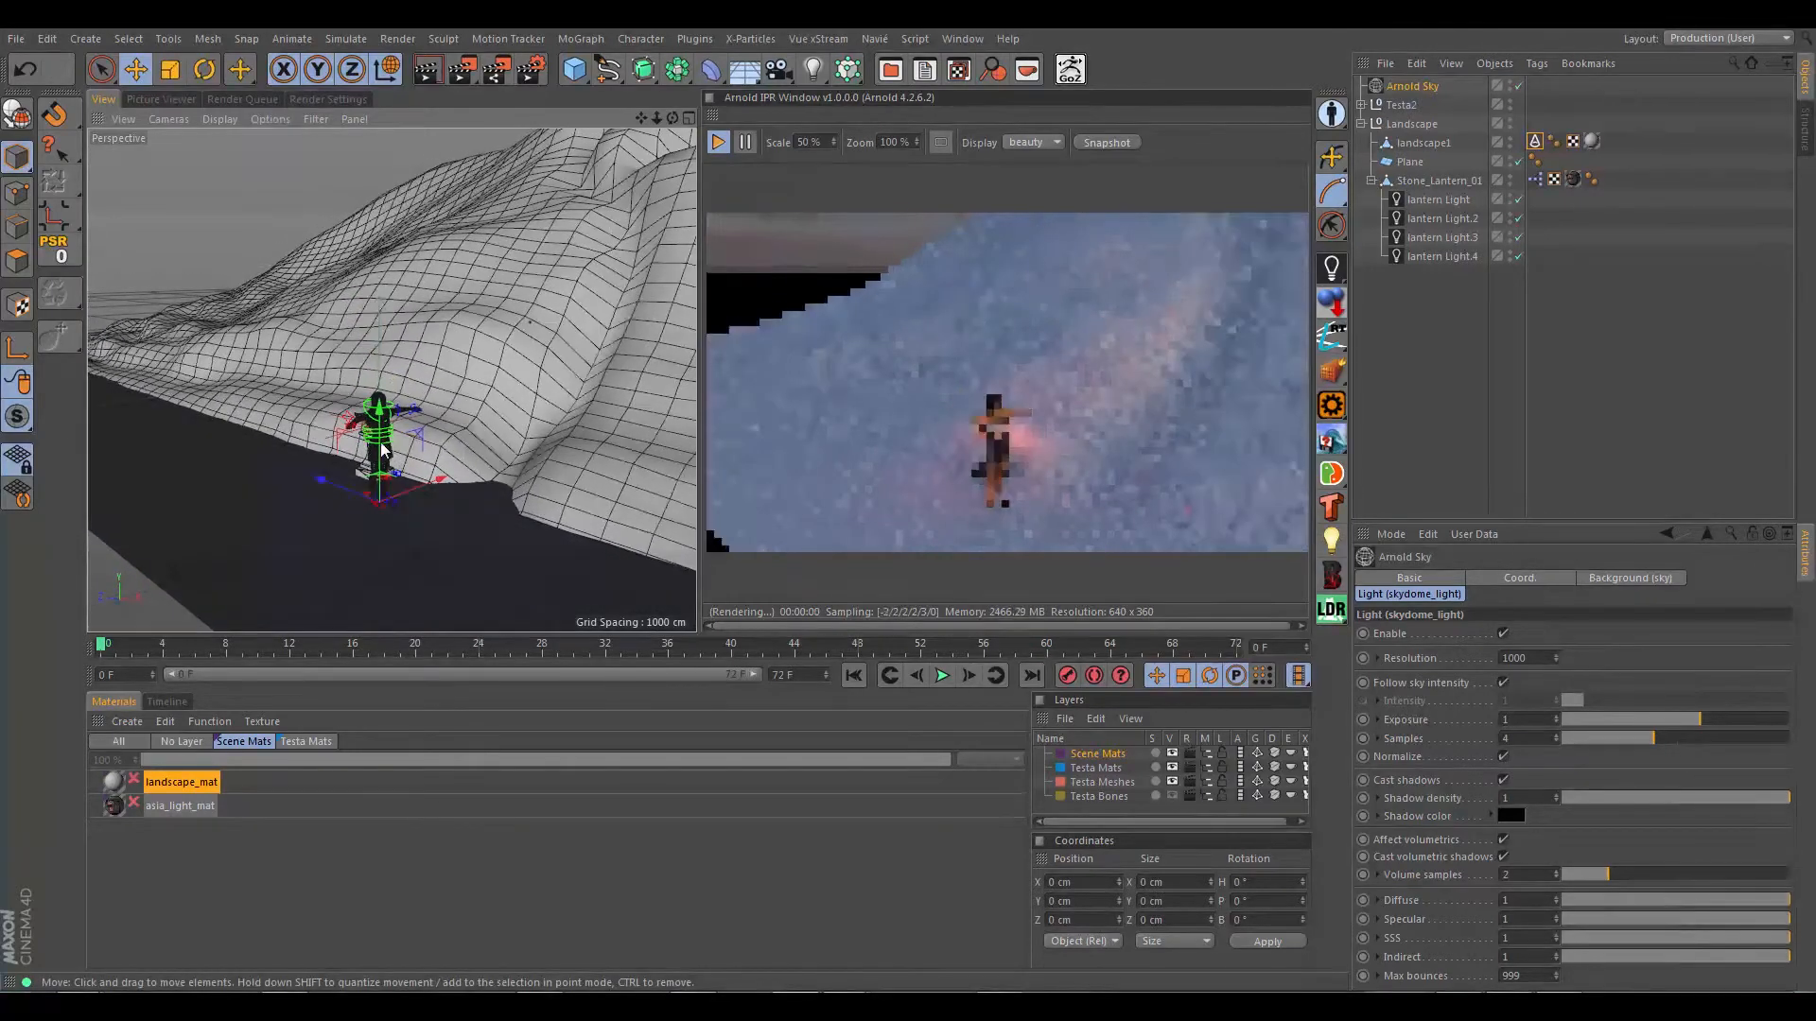
pyautogui.keyDown('alt'); pyautogui.moveTo(383, 452); pyautogui.dragTo(560, 451, button='right'); pyautogui.keyUp('alt')
pyautogui.keyDown('alt'); pyautogui.moveTo(478, 456); pyautogui.dragTo(473, 470, button='middle'); pyautogui.keyUp('alt')
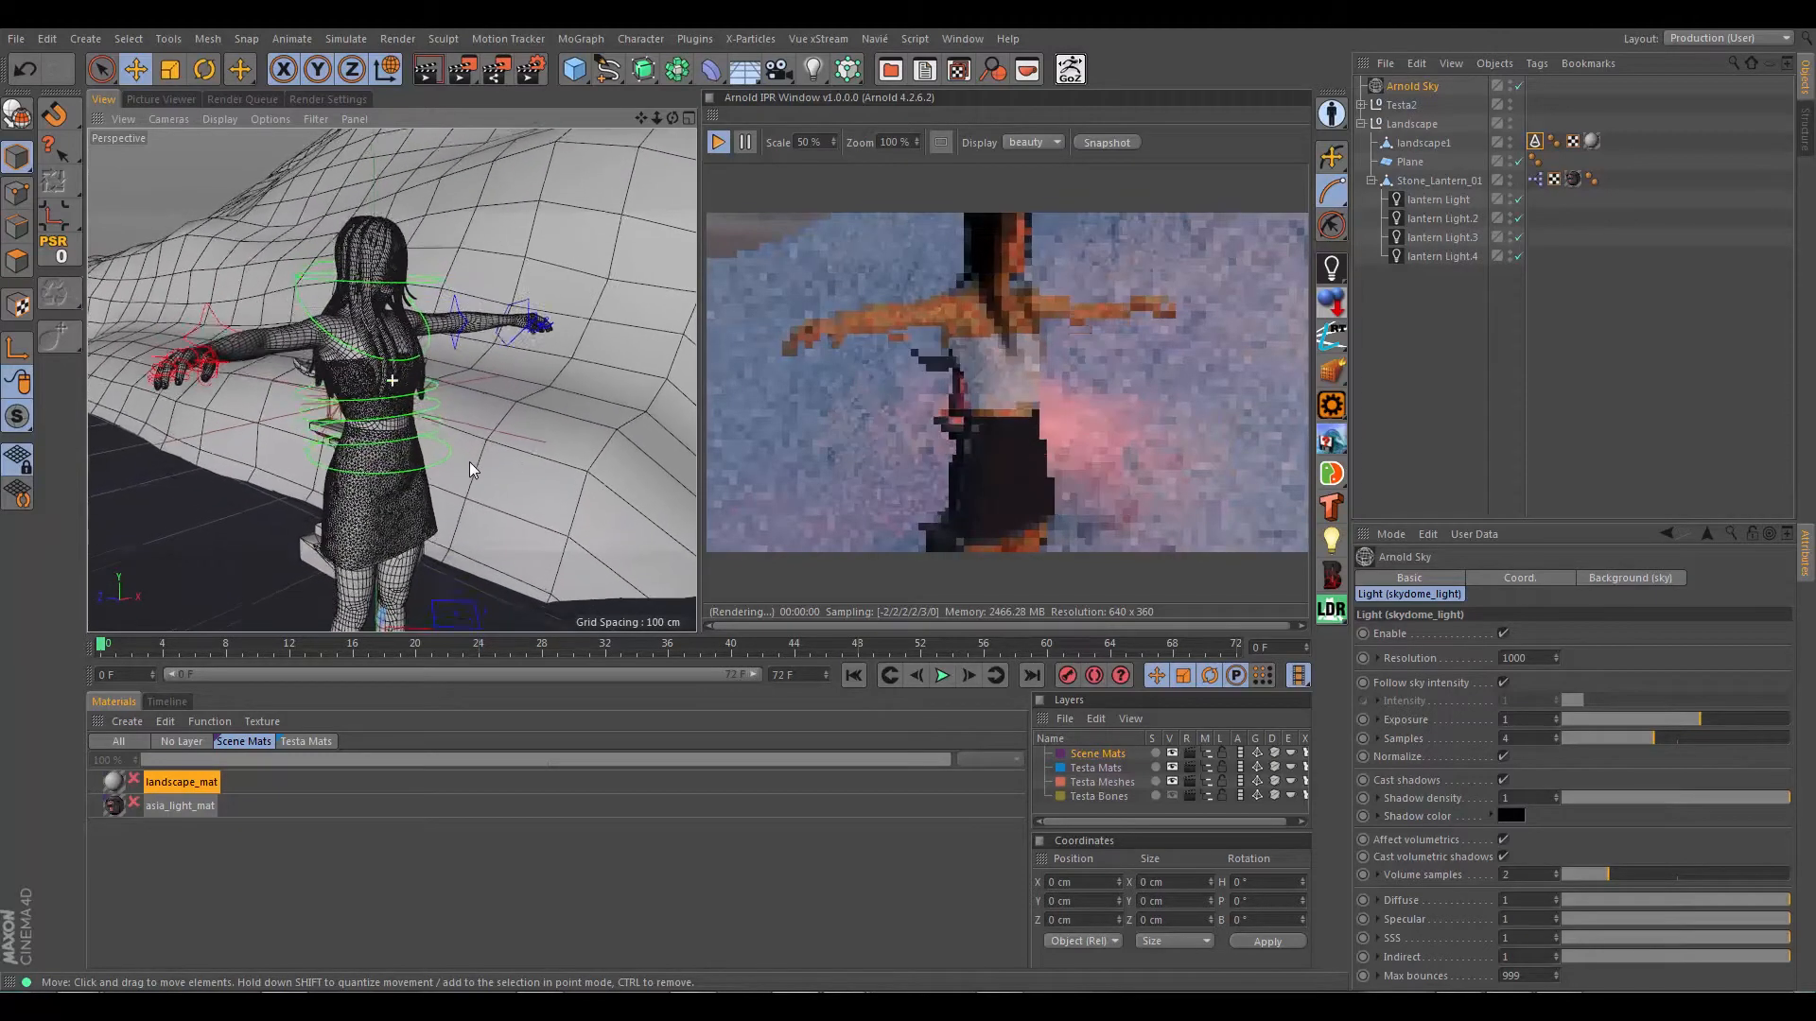
pyautogui.keyDown('alt'); pyautogui.moveTo(472, 470); pyautogui.dragTo(406, 435); pyautogui.keyUp('alt')
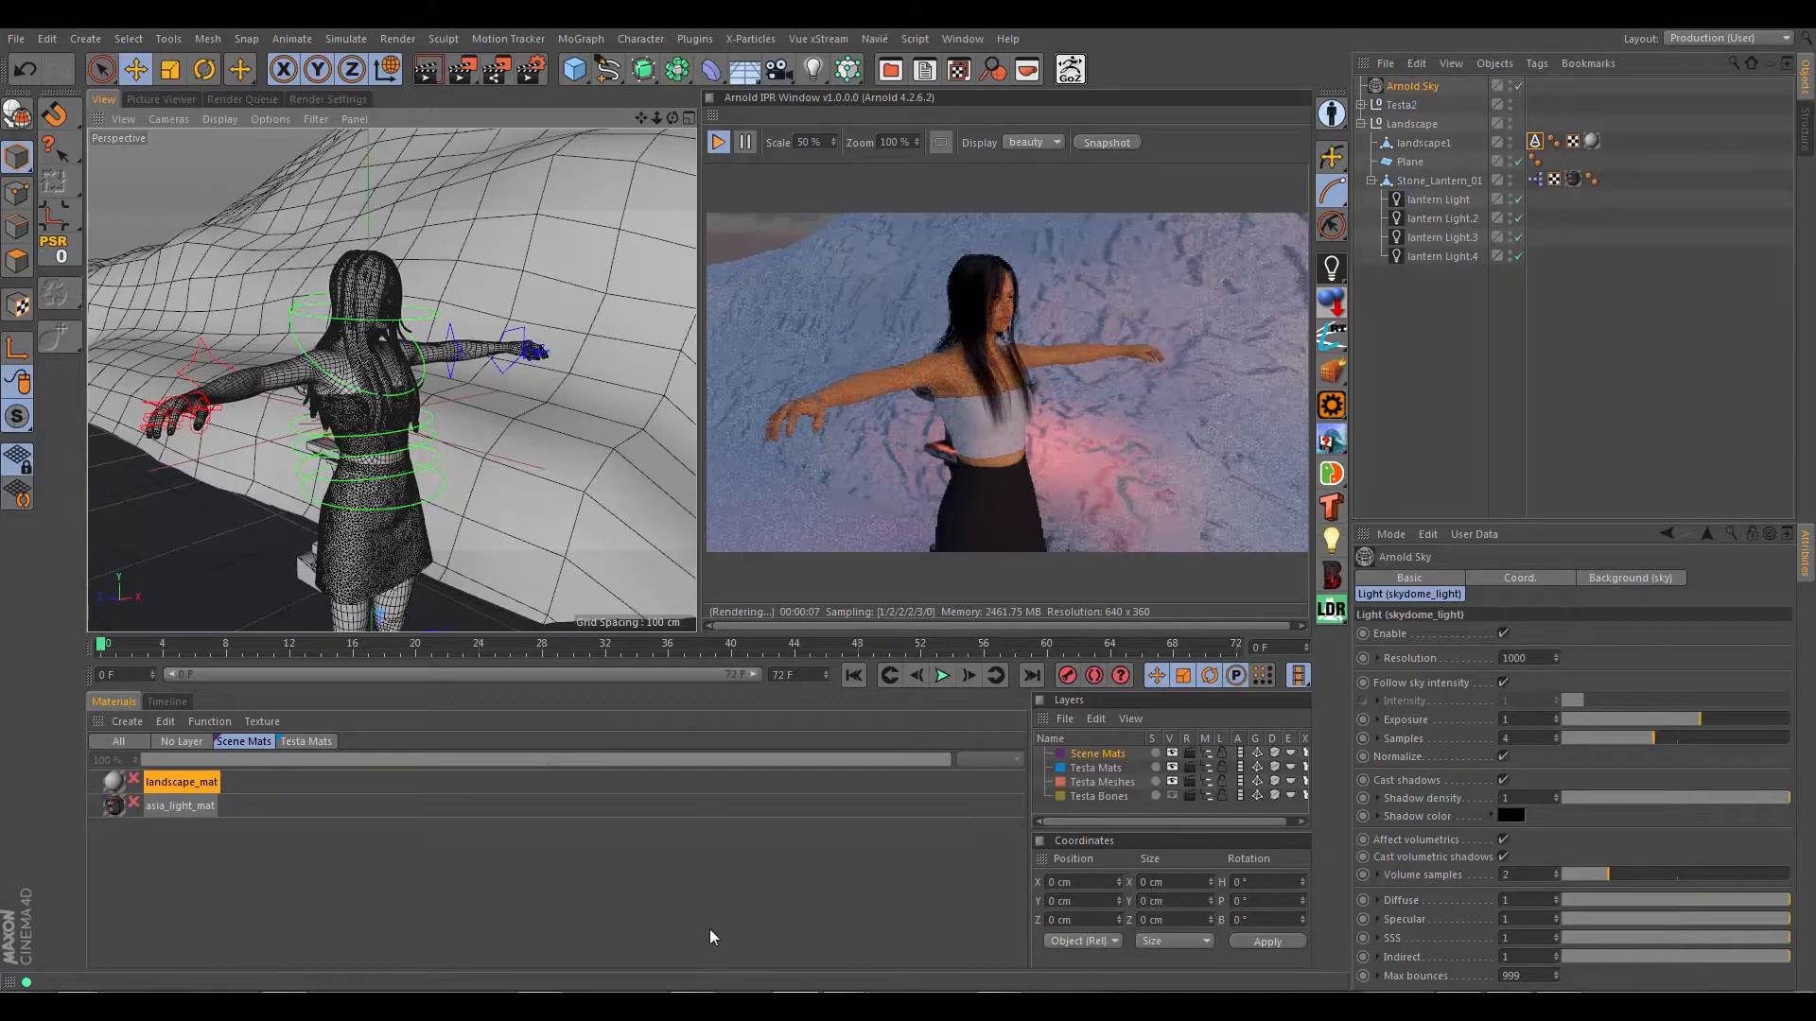
# Switch to Adobe Bridge and try to batch-convert the first five HDR panoramas to TIFFs resized to 2048 px with Photoshop's Image Processor
pyautogui.click(719, 903)
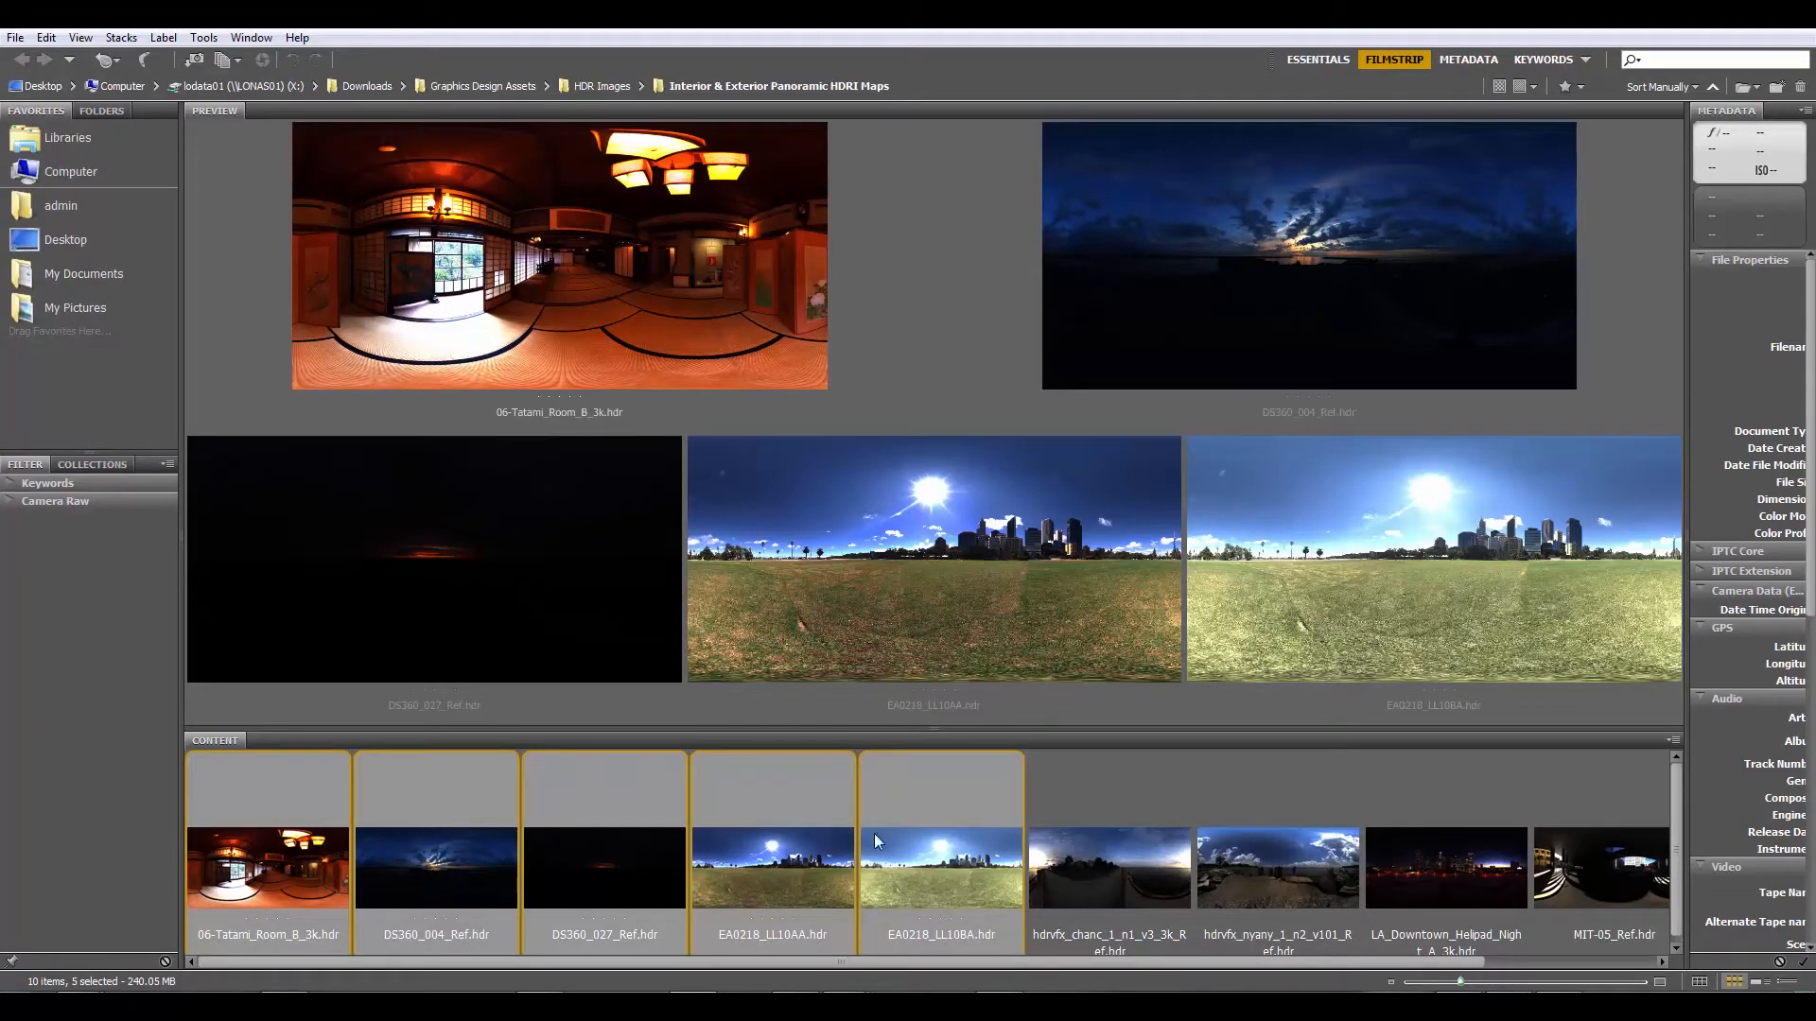
pyautogui.click(959, 831)
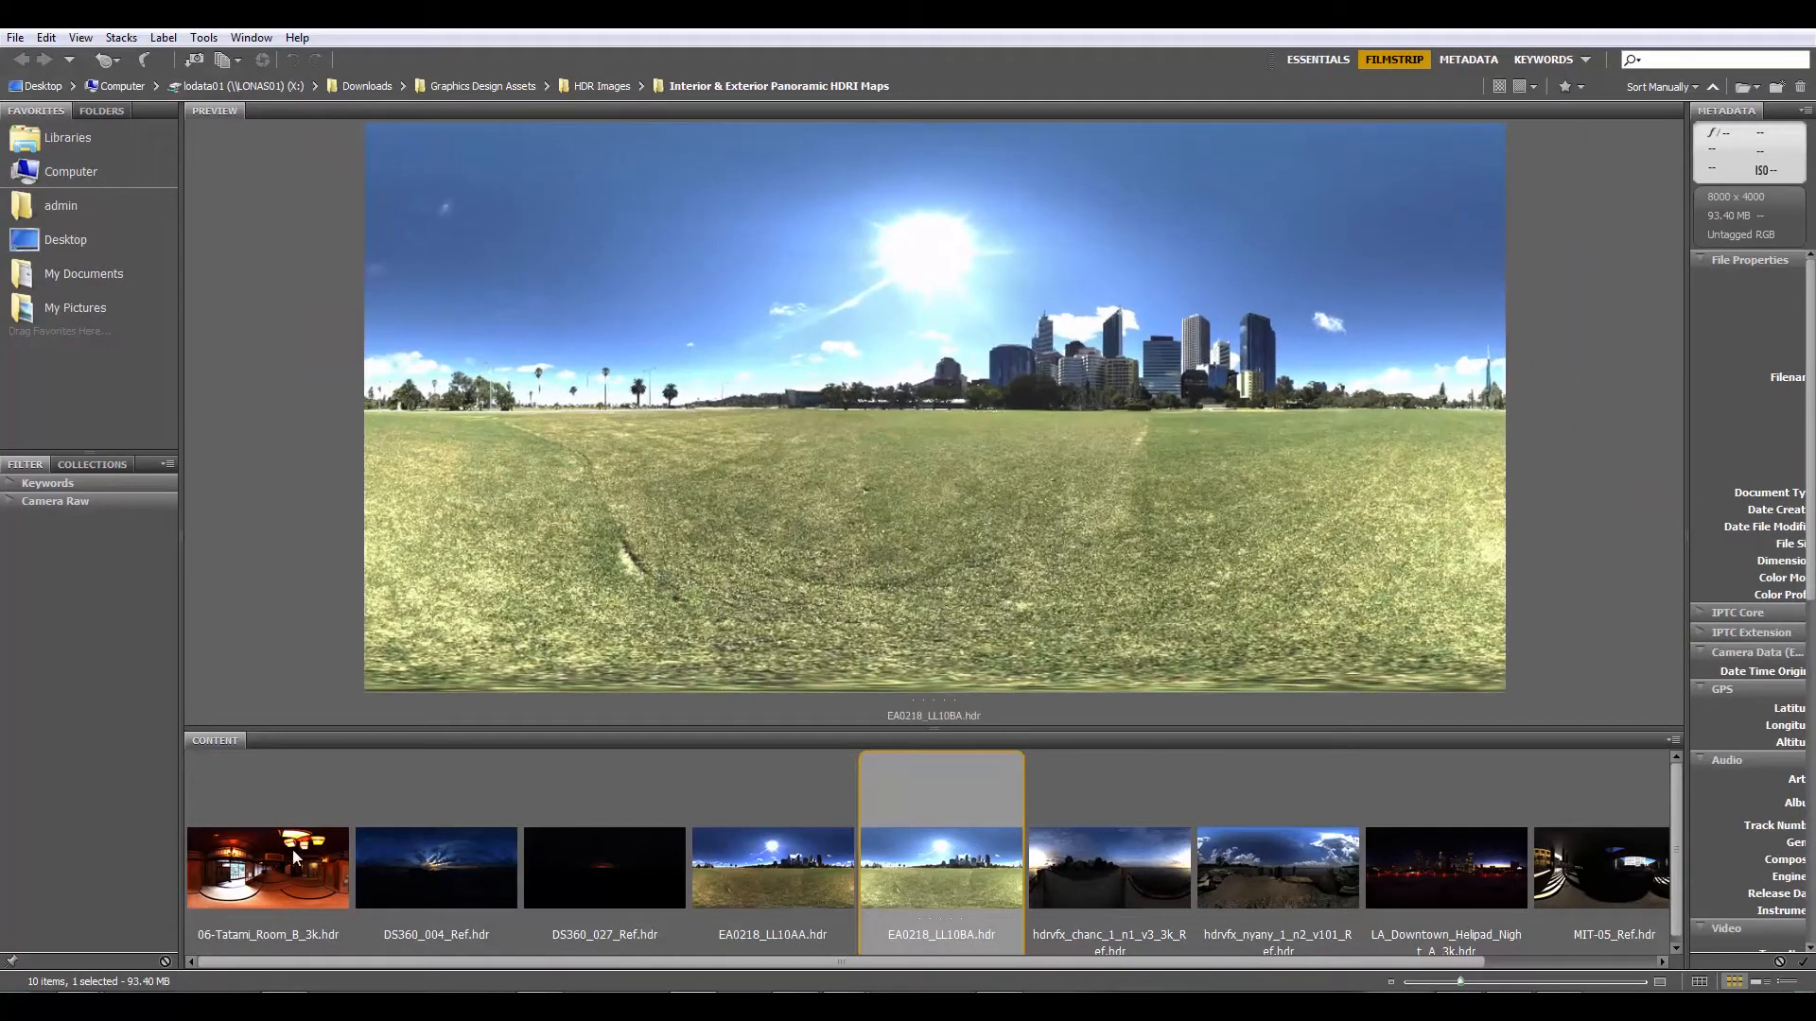
pyautogui.keyDown('shift'); pyautogui.click(292, 849); pyautogui.keyUp('shift')
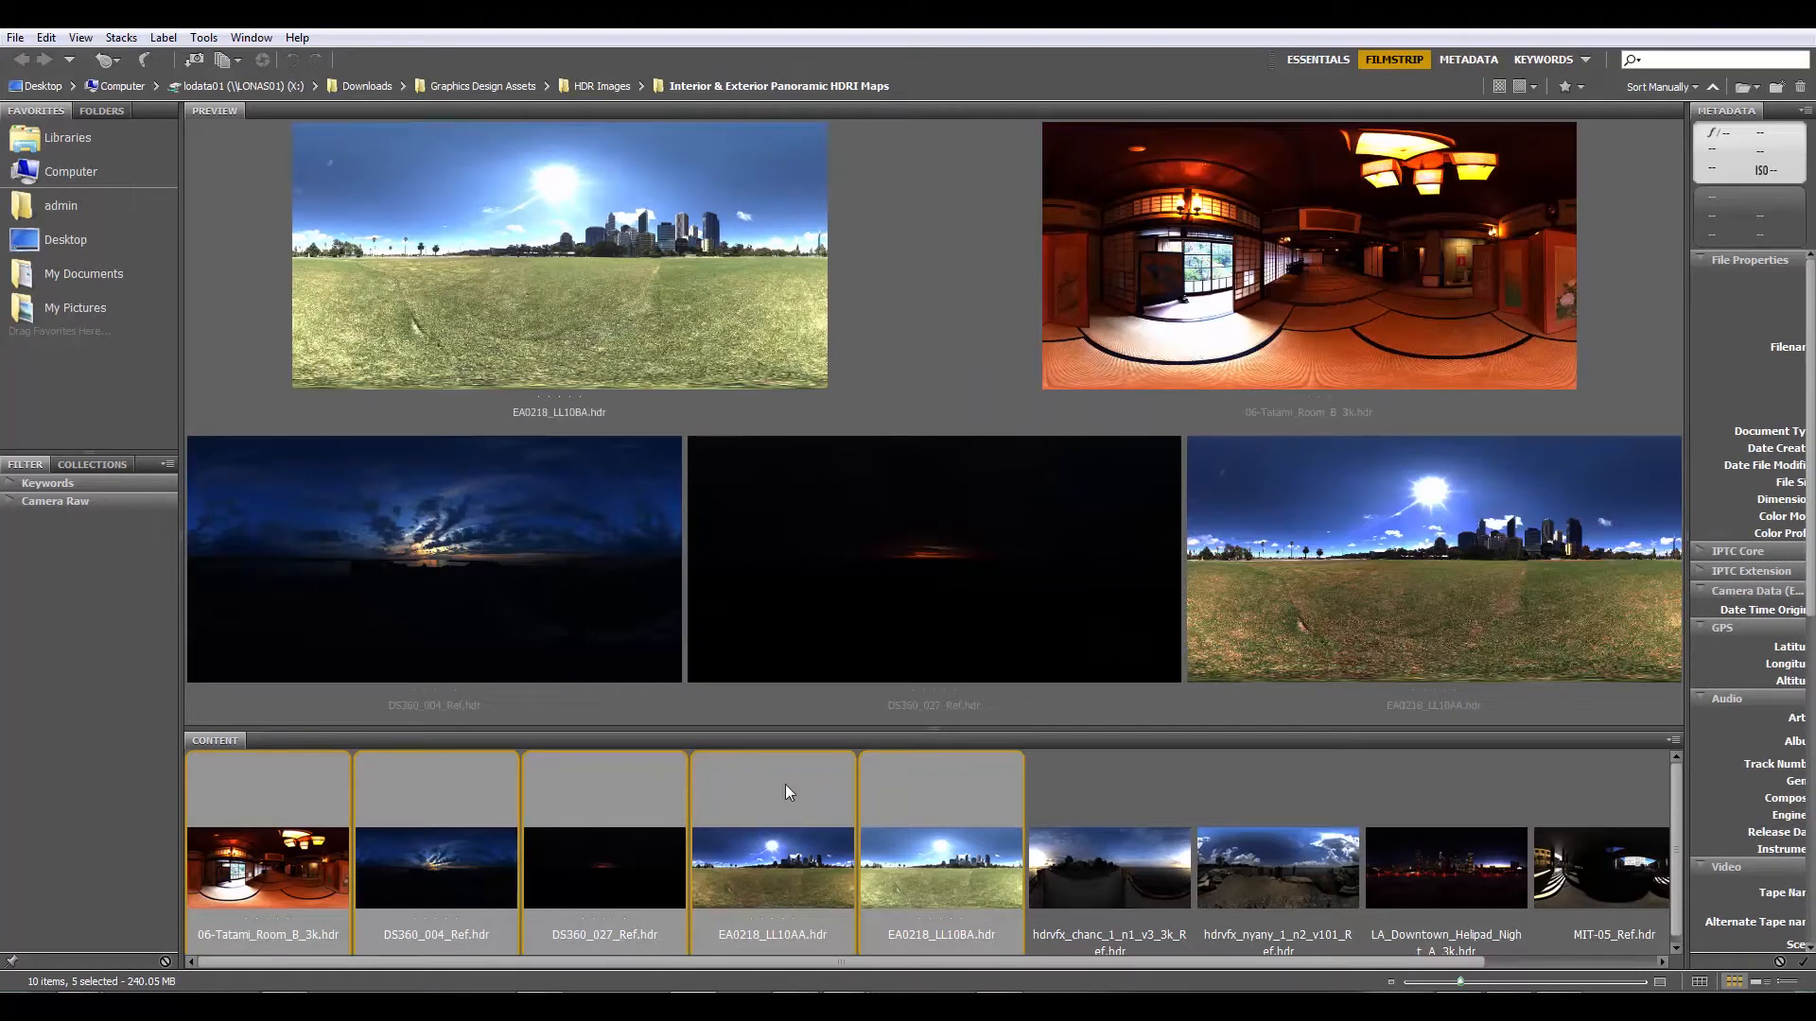
pyautogui.click(204, 37)
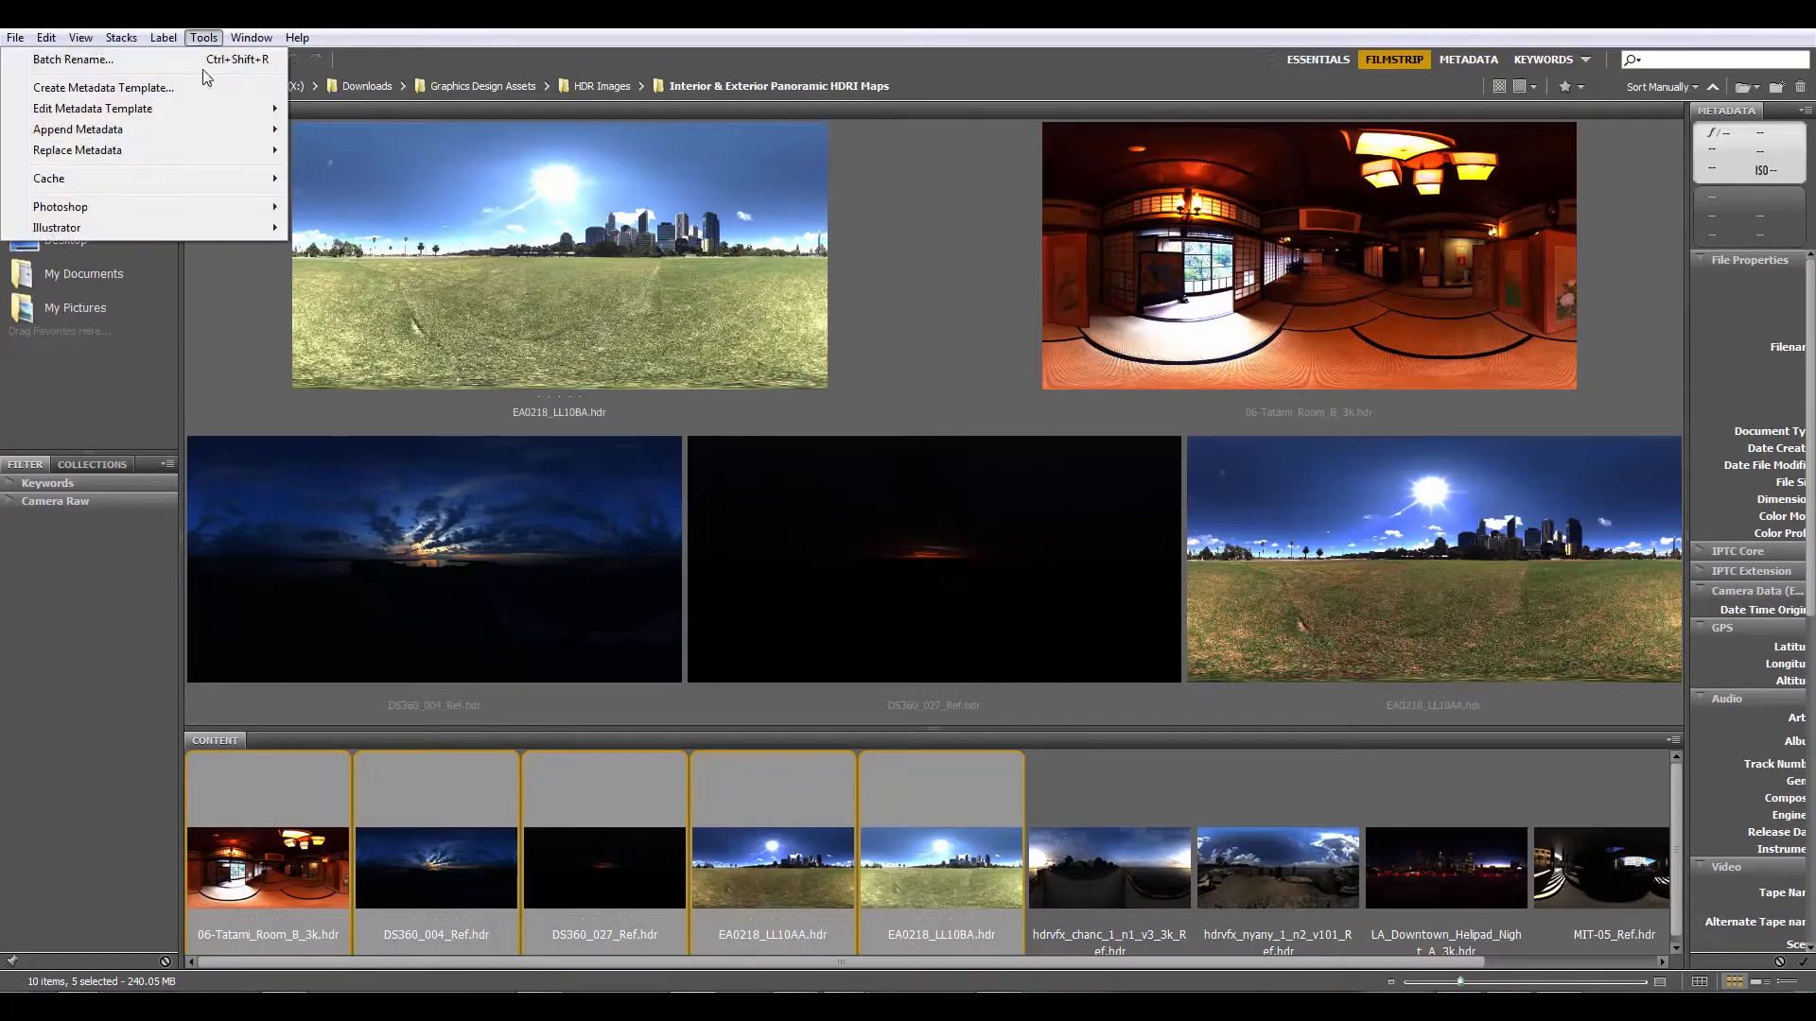
pyautogui.moveTo(232, 219)
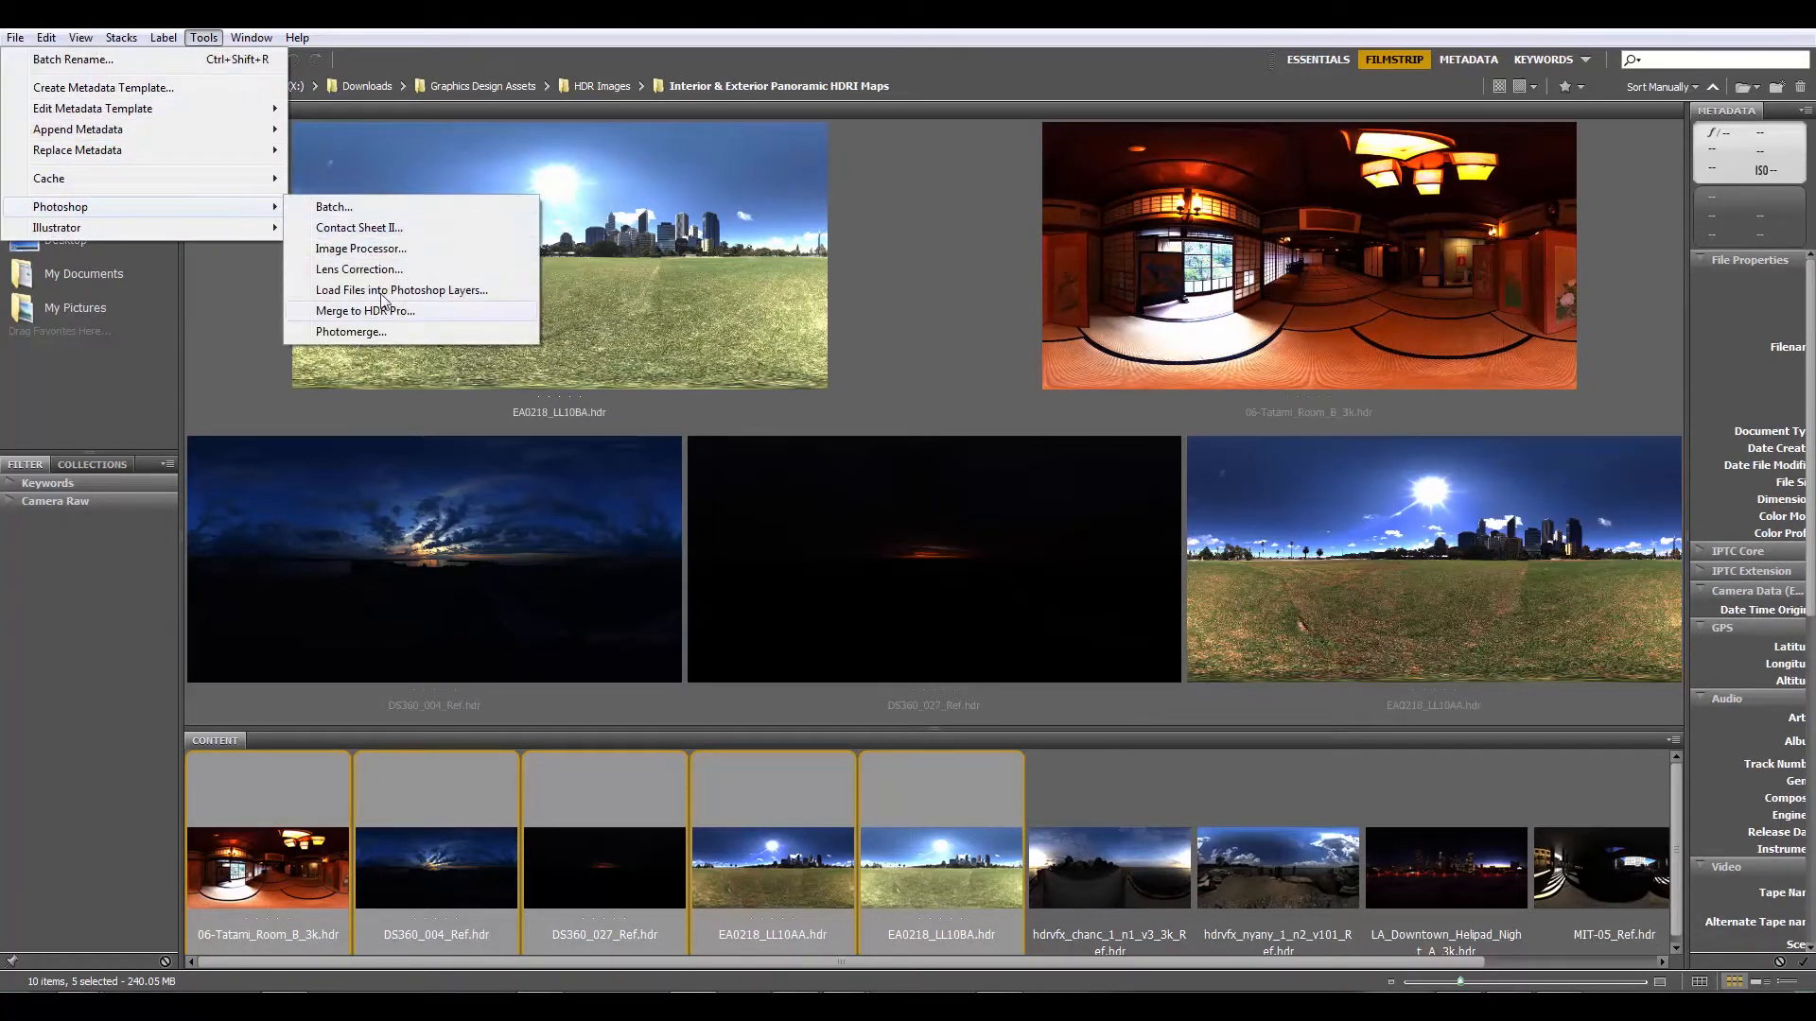
pyautogui.click(389, 249)
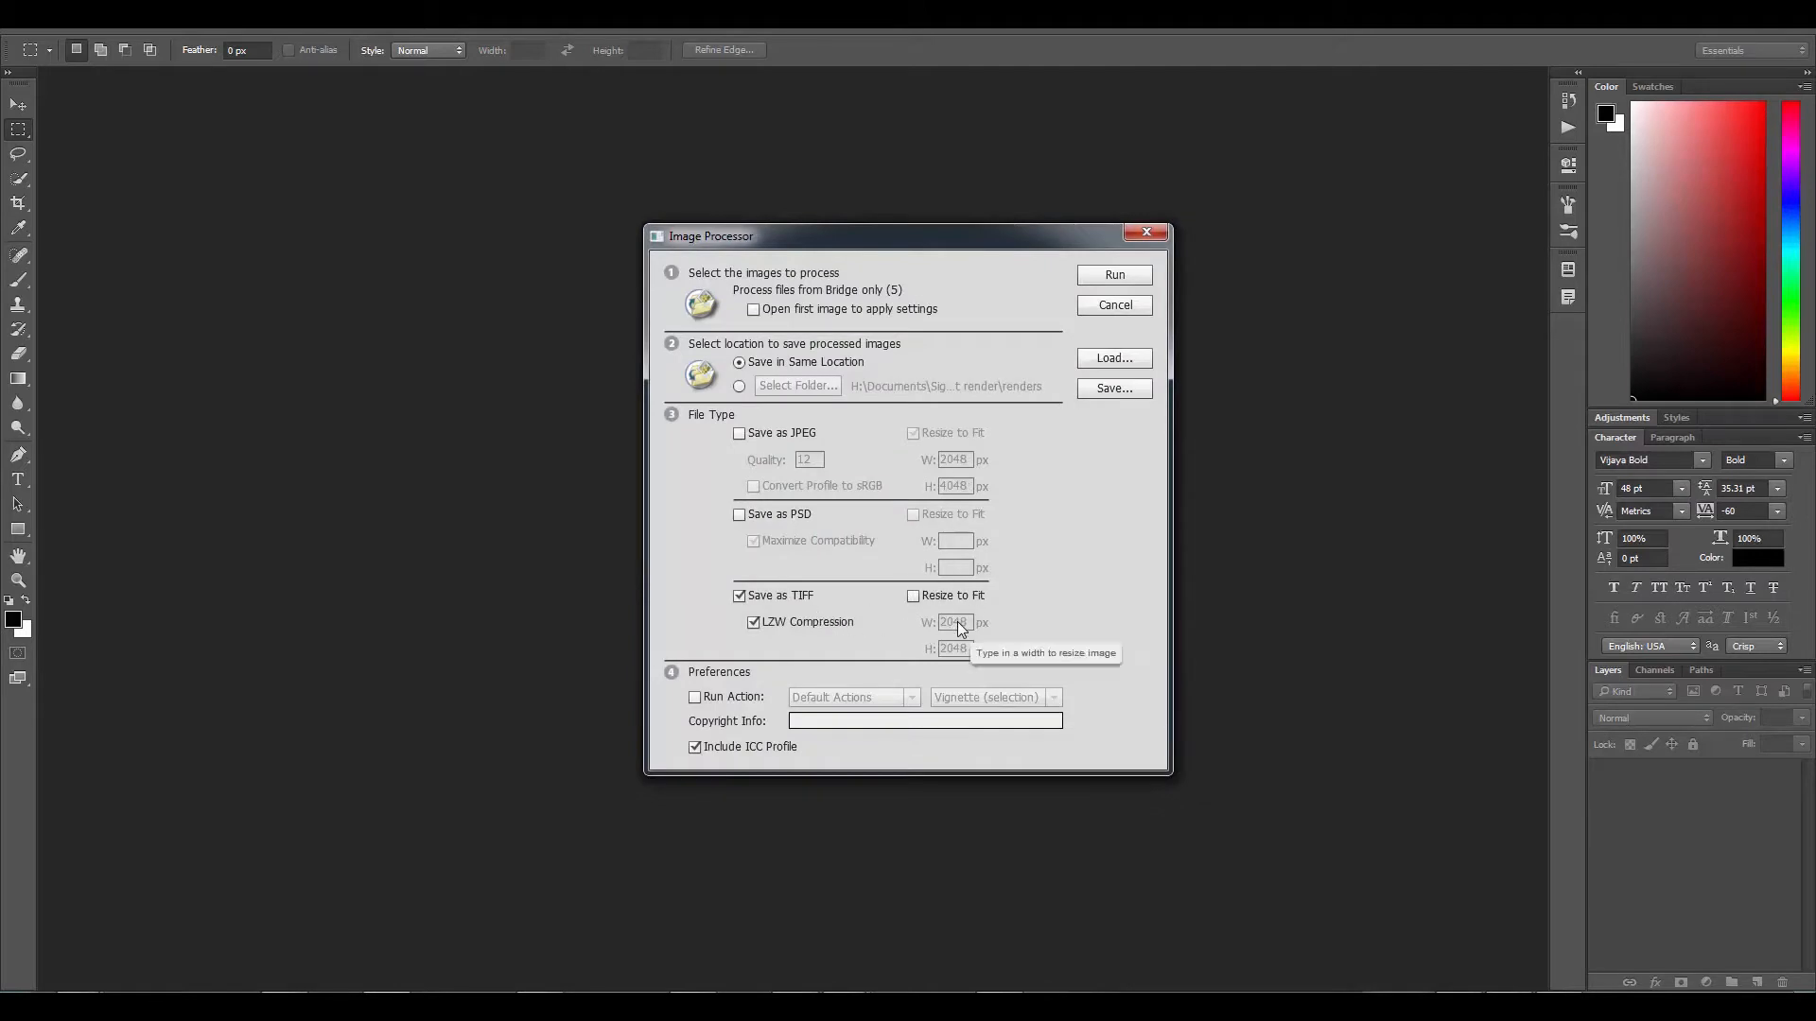
pyautogui.click(914, 598)
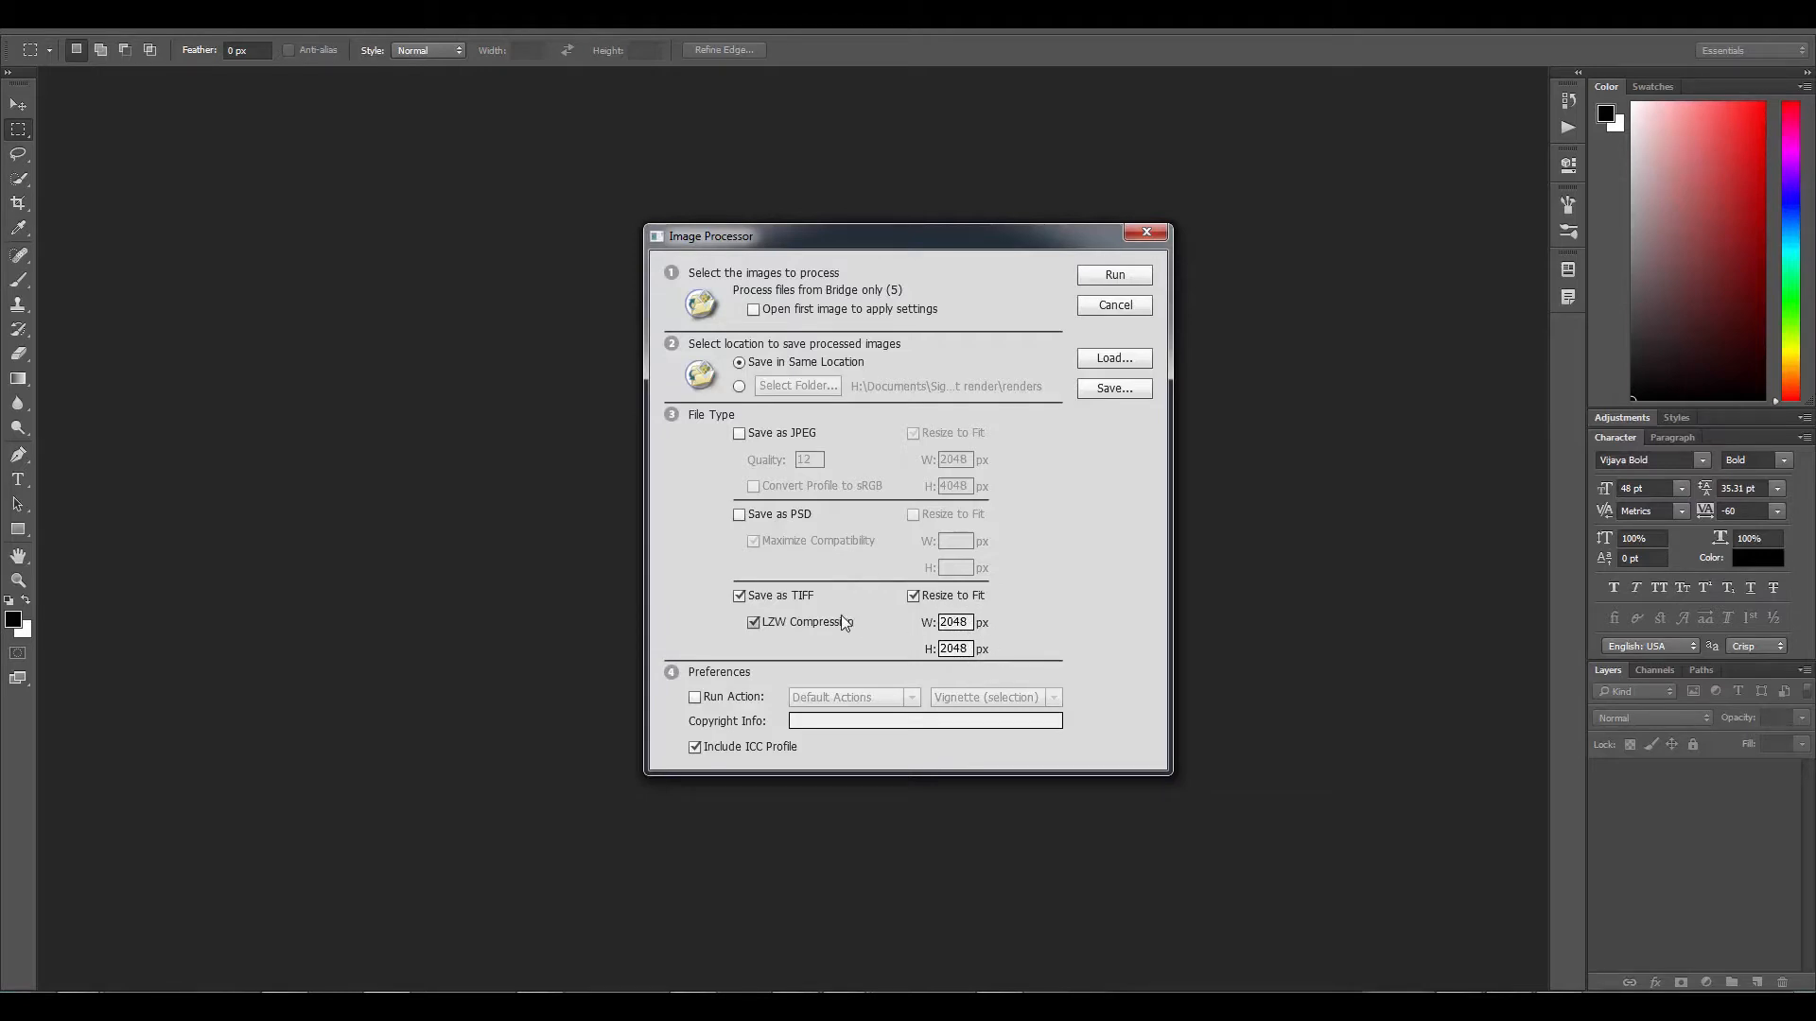
pyautogui.click(1116, 310)
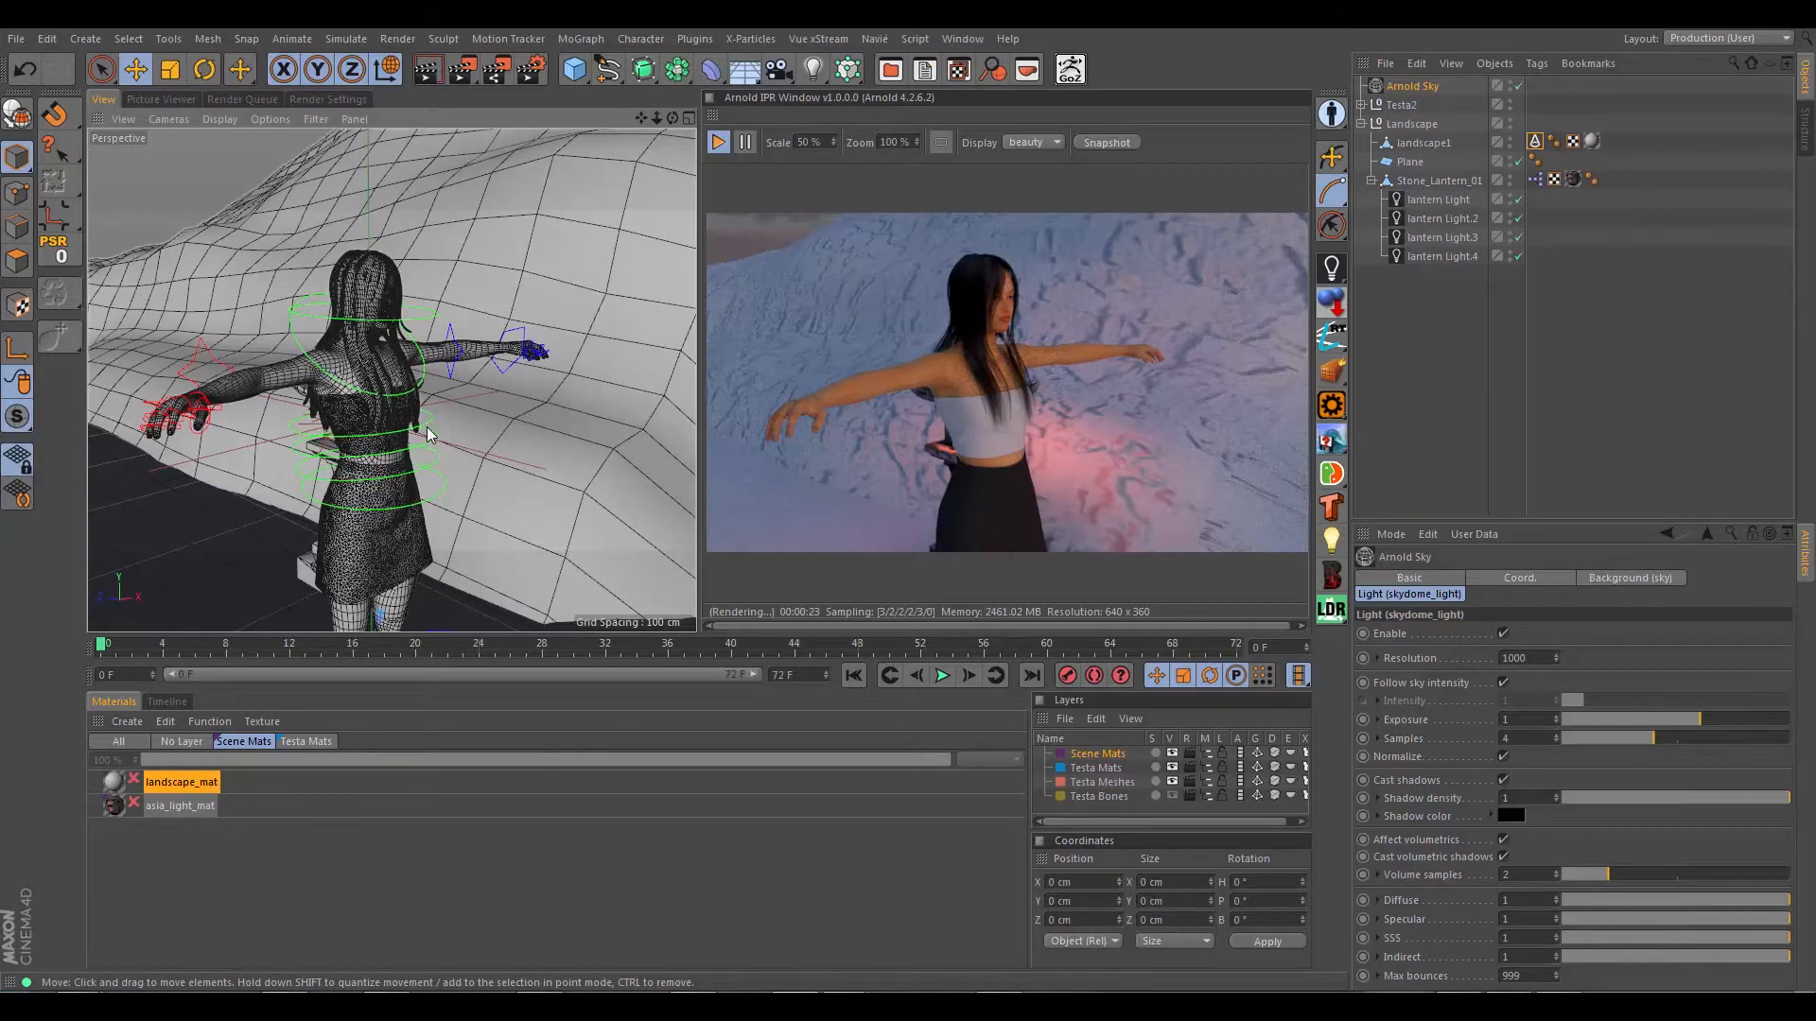
# Return to Cinema 4D and select the landscape1 polygon object in the Landscape group
pyautogui.scroll(-5, 397, 416)
pyautogui.scroll(-4, 398, 442)
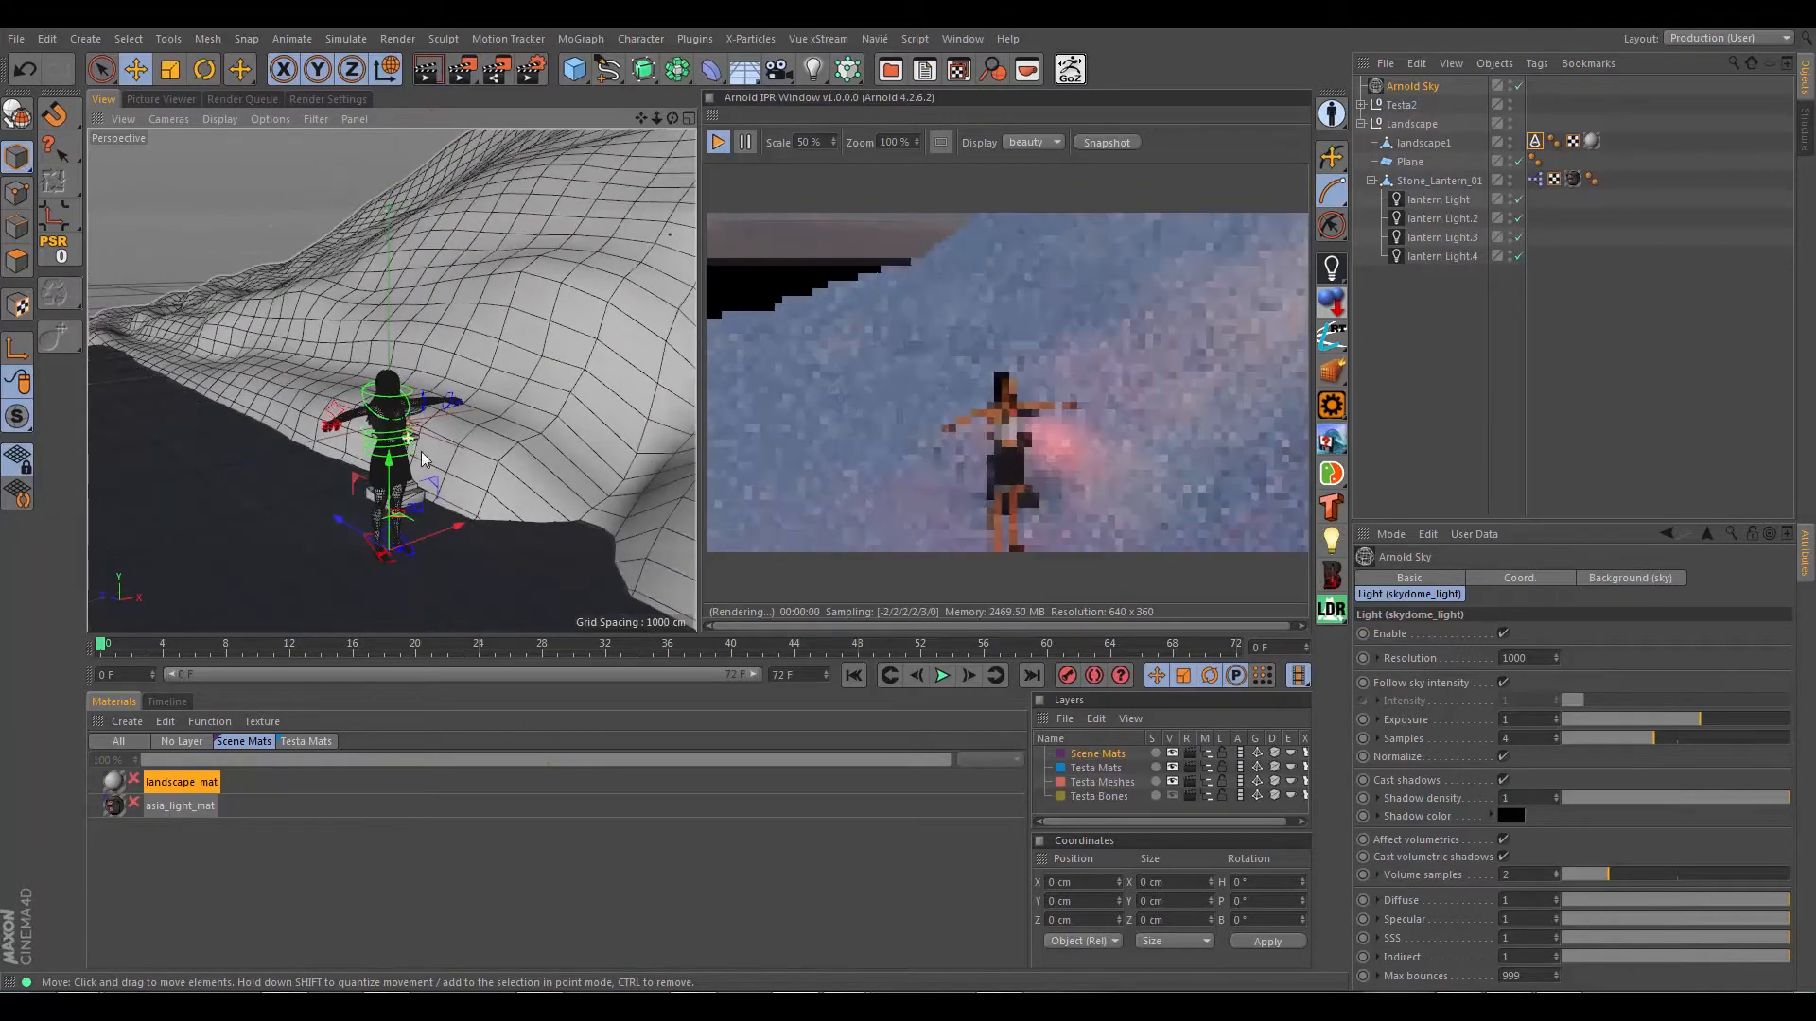
pyautogui.keyDown('alt'); pyautogui.moveTo(423, 444); pyautogui.dragTo(478, 464); pyautogui.keyUp('alt')
pyautogui.keyDown('alt'); pyautogui.moveTo(502, 451); pyautogui.dragTo(515, 416); pyautogui.keyUp('alt')
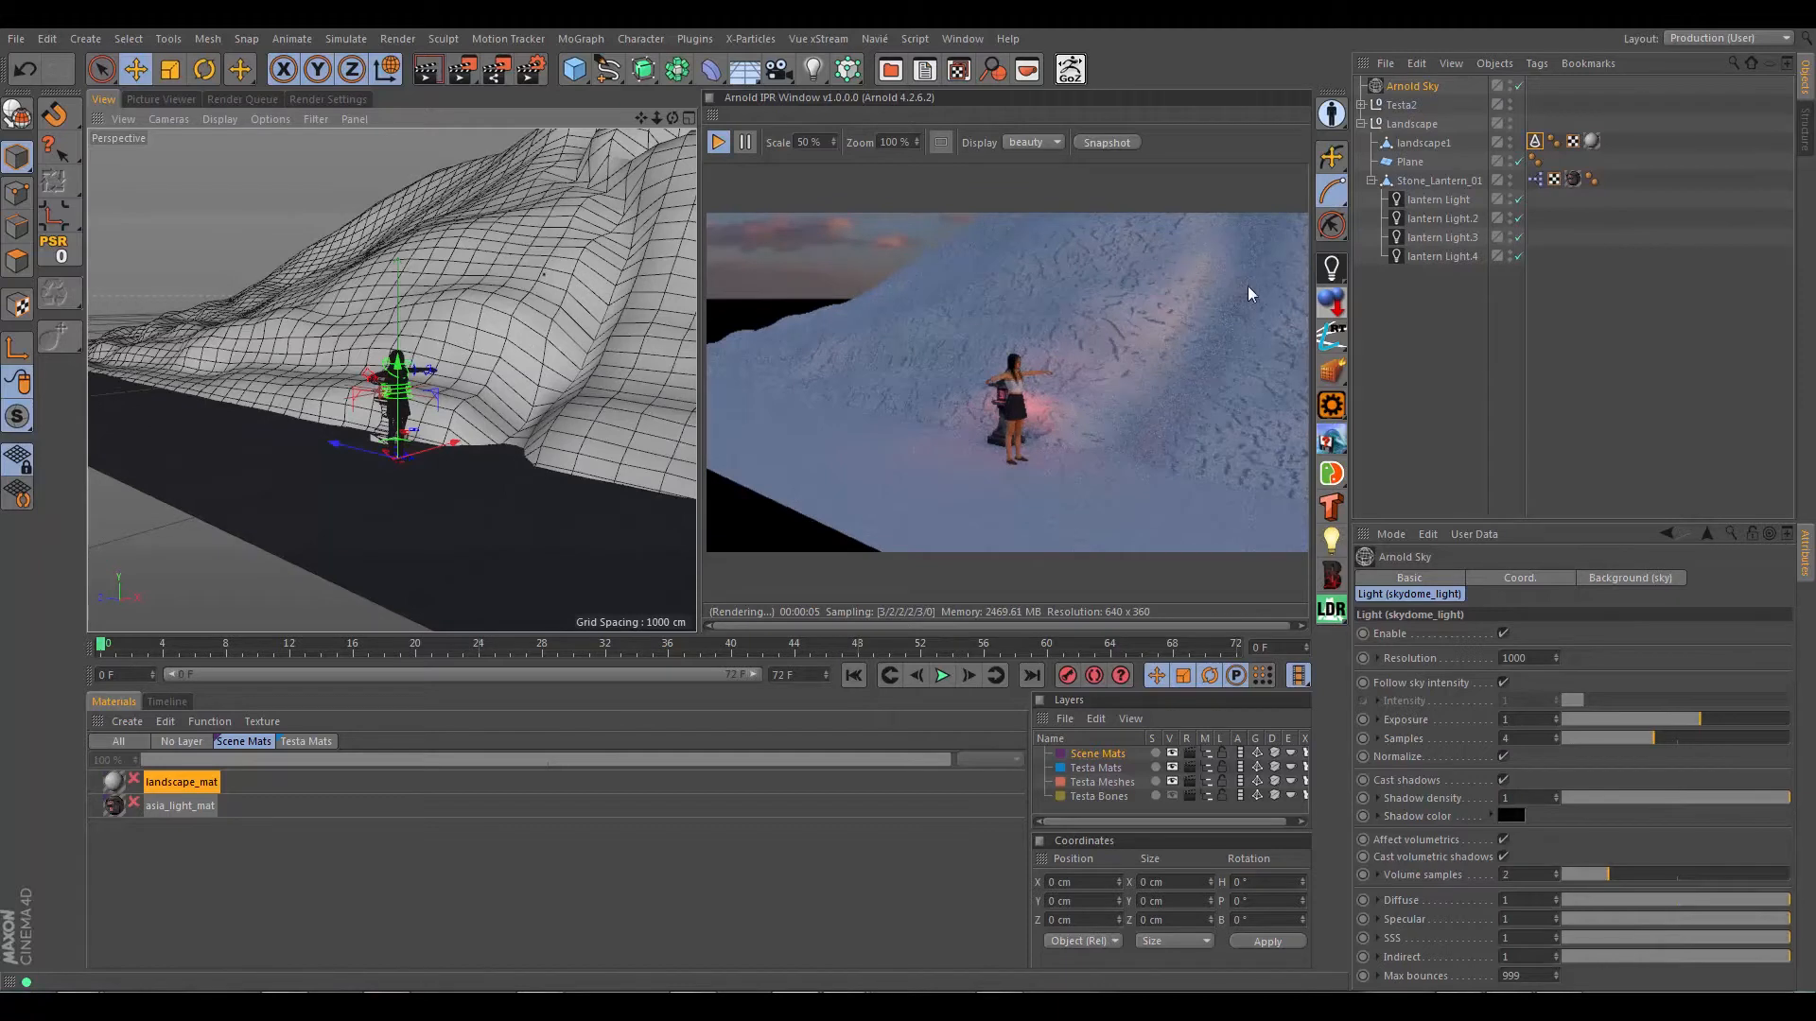
pyautogui.click(1422, 143)
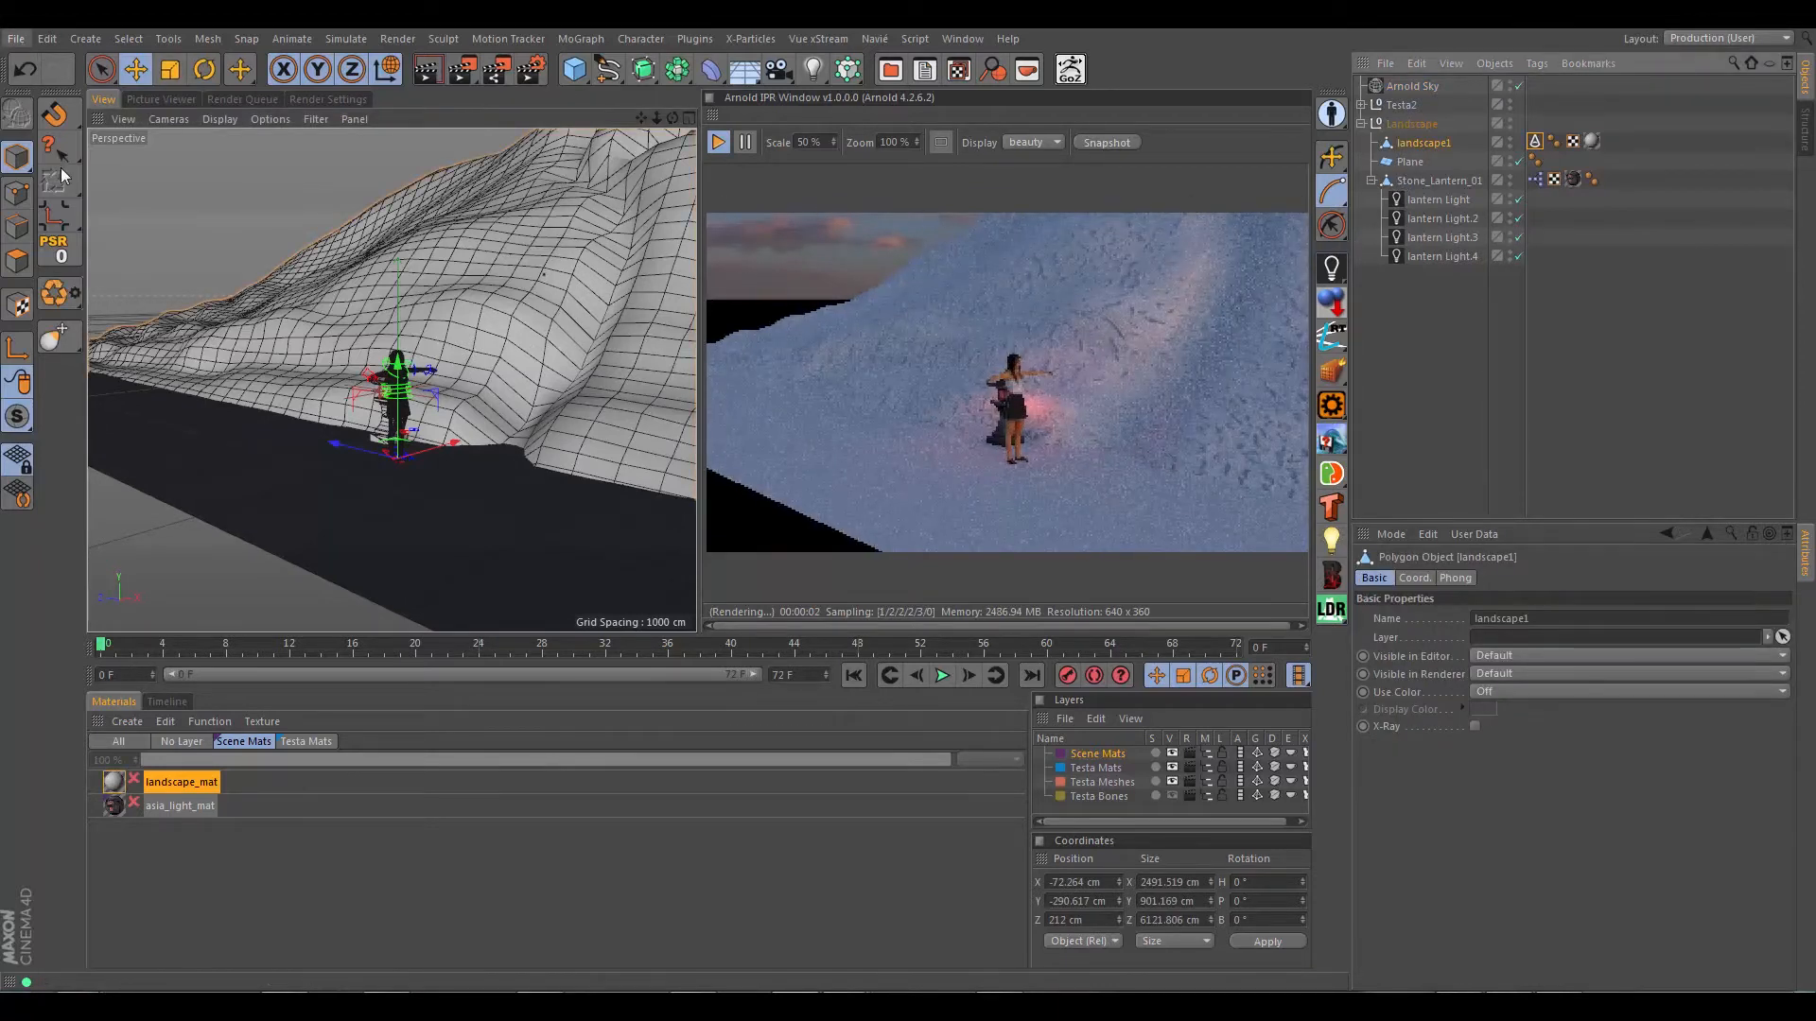
pyautogui.click(16, 39)
pyautogui.moveTo(92, 342)
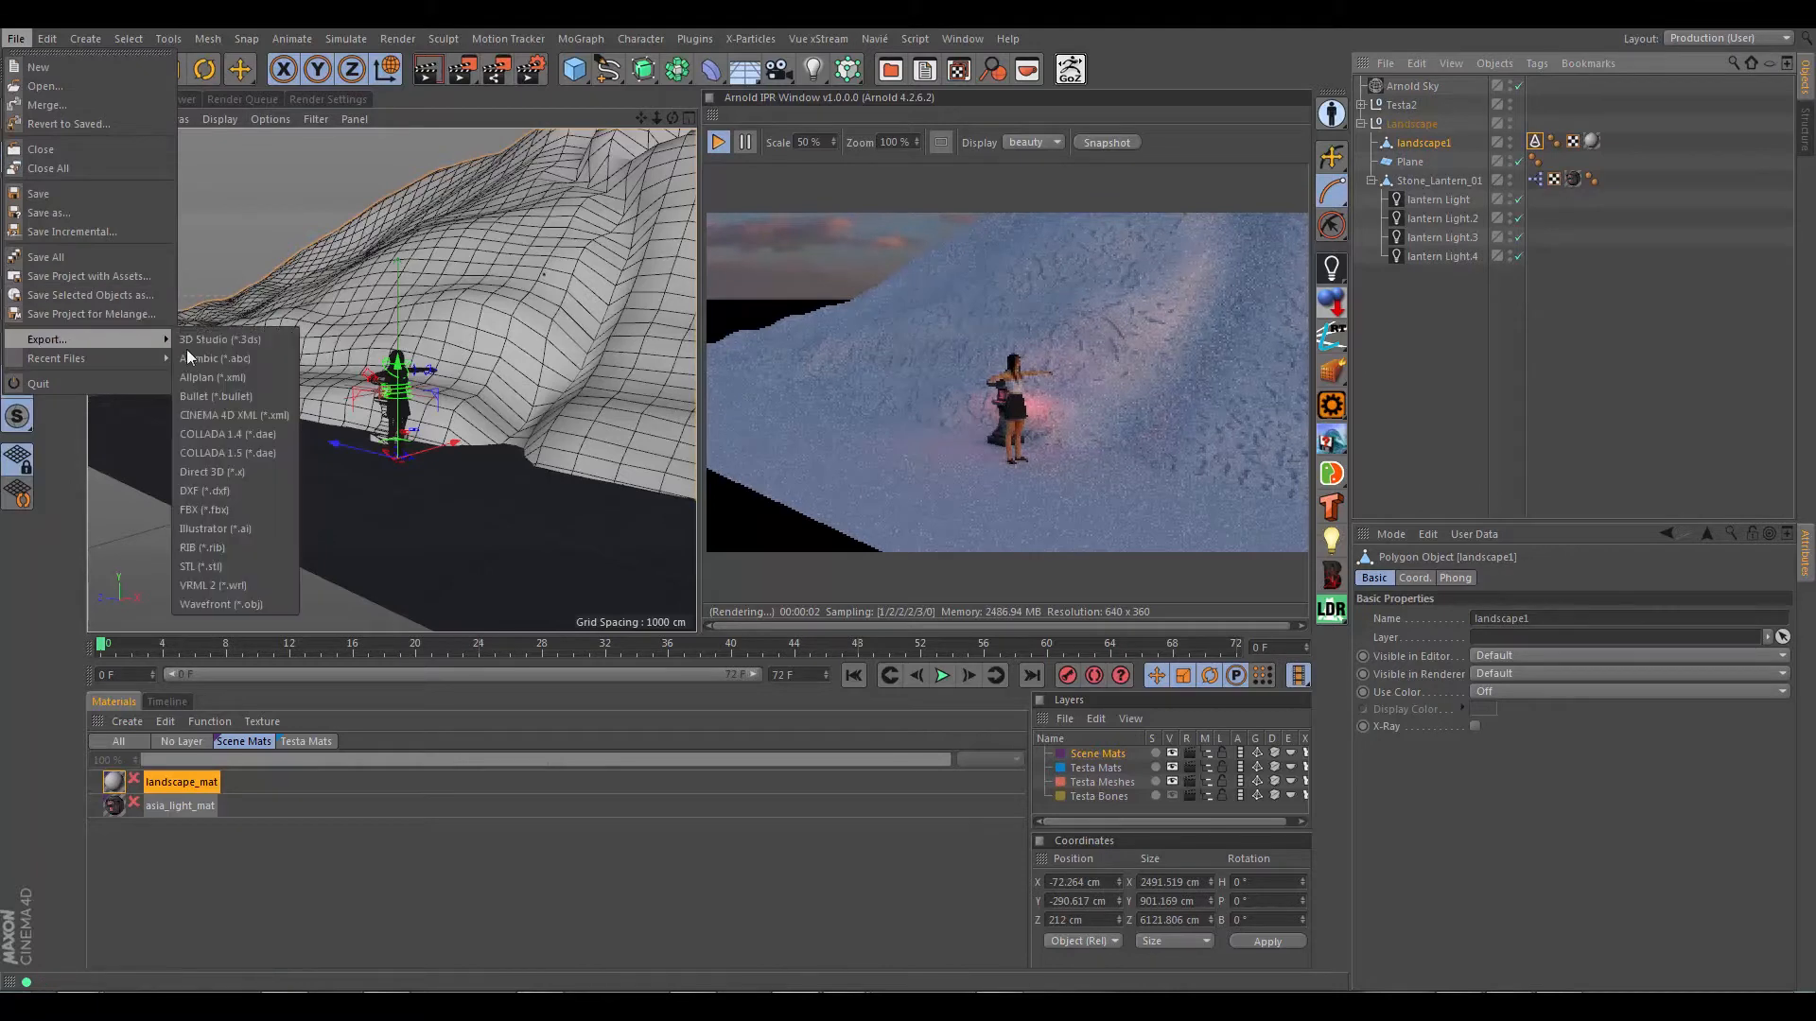
pyautogui.press('Escape')
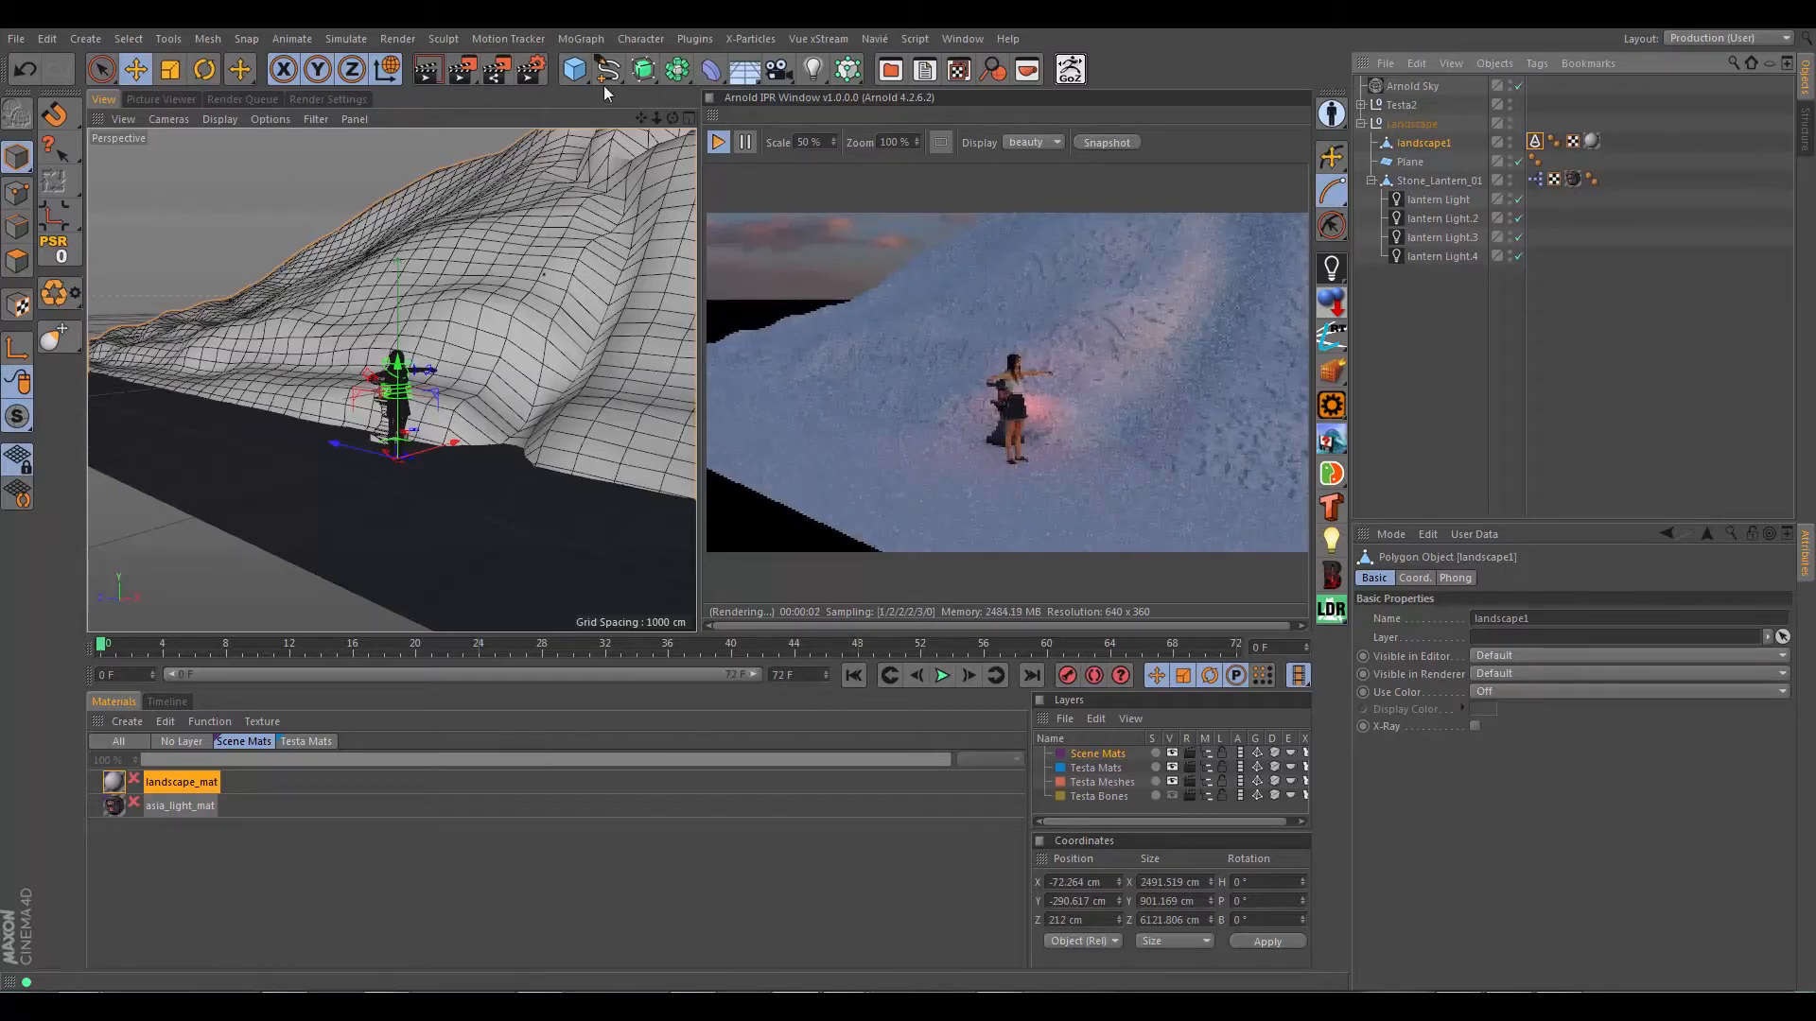
# Copy landscape1 on its own into a new scene and stop the Arnold IPR render
pyautogui.click(923, 73)
pyautogui.click(957, 79)
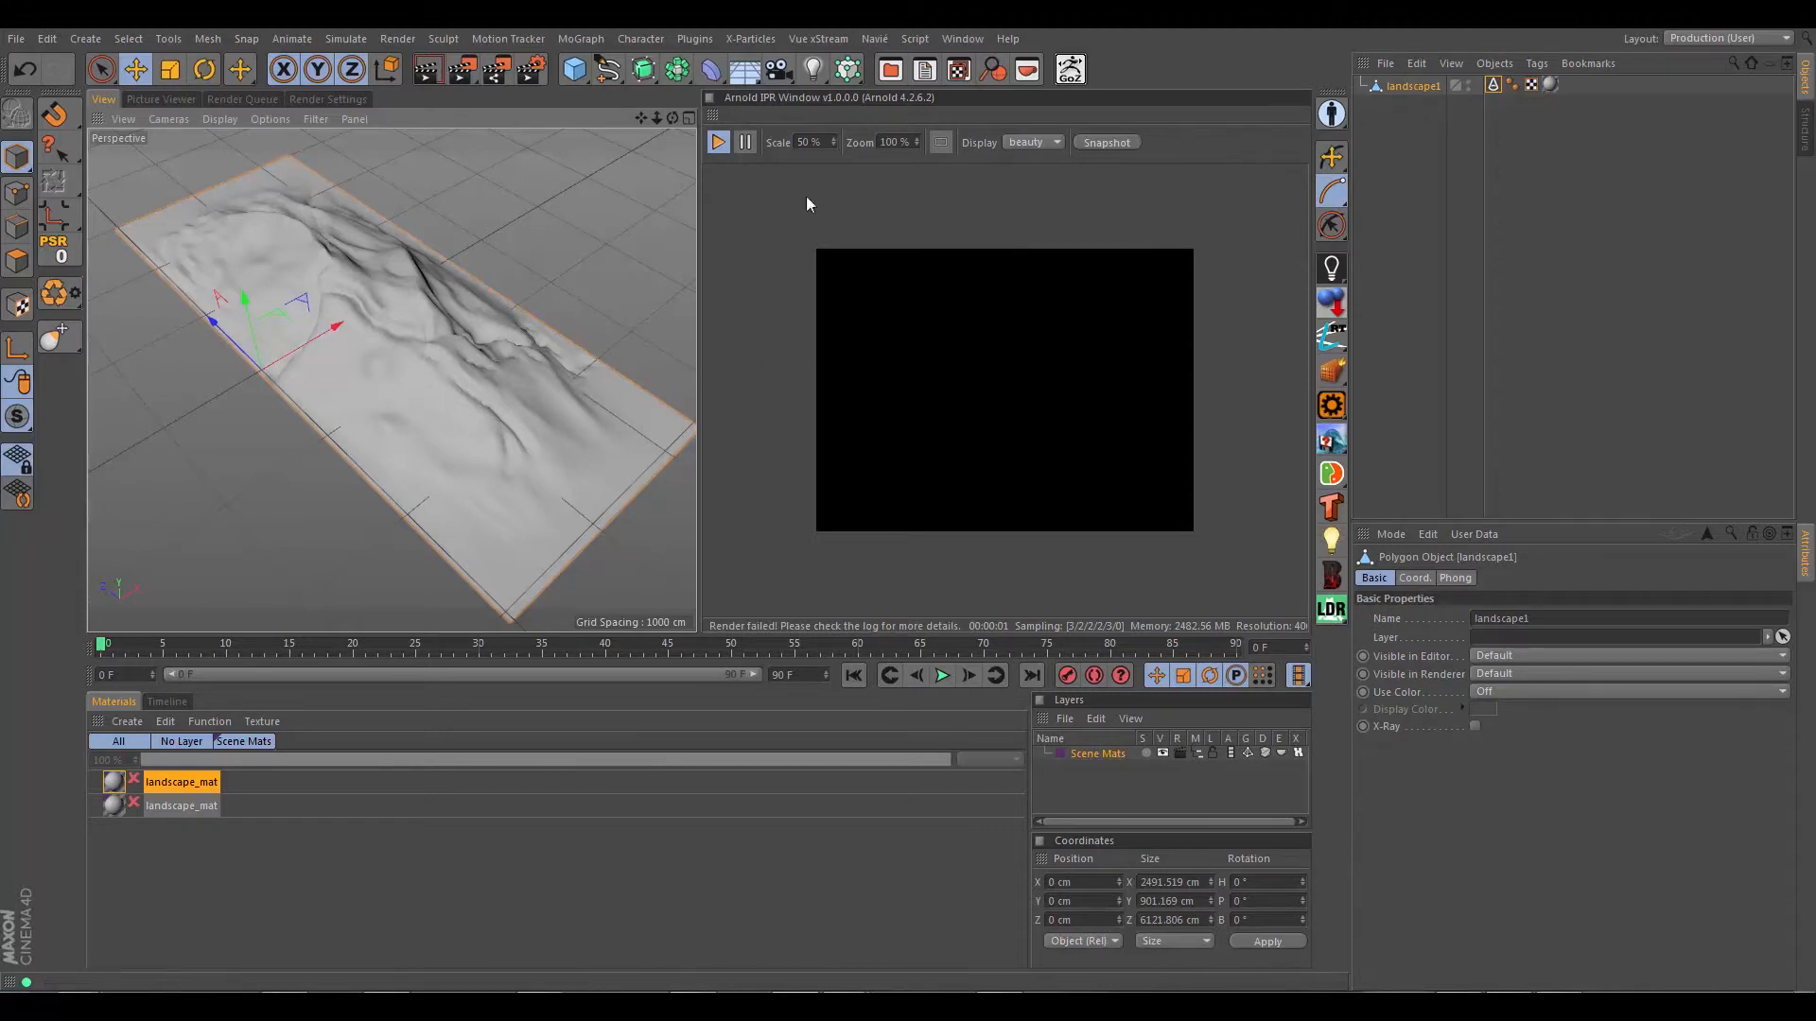
pyautogui.click(775, 115)
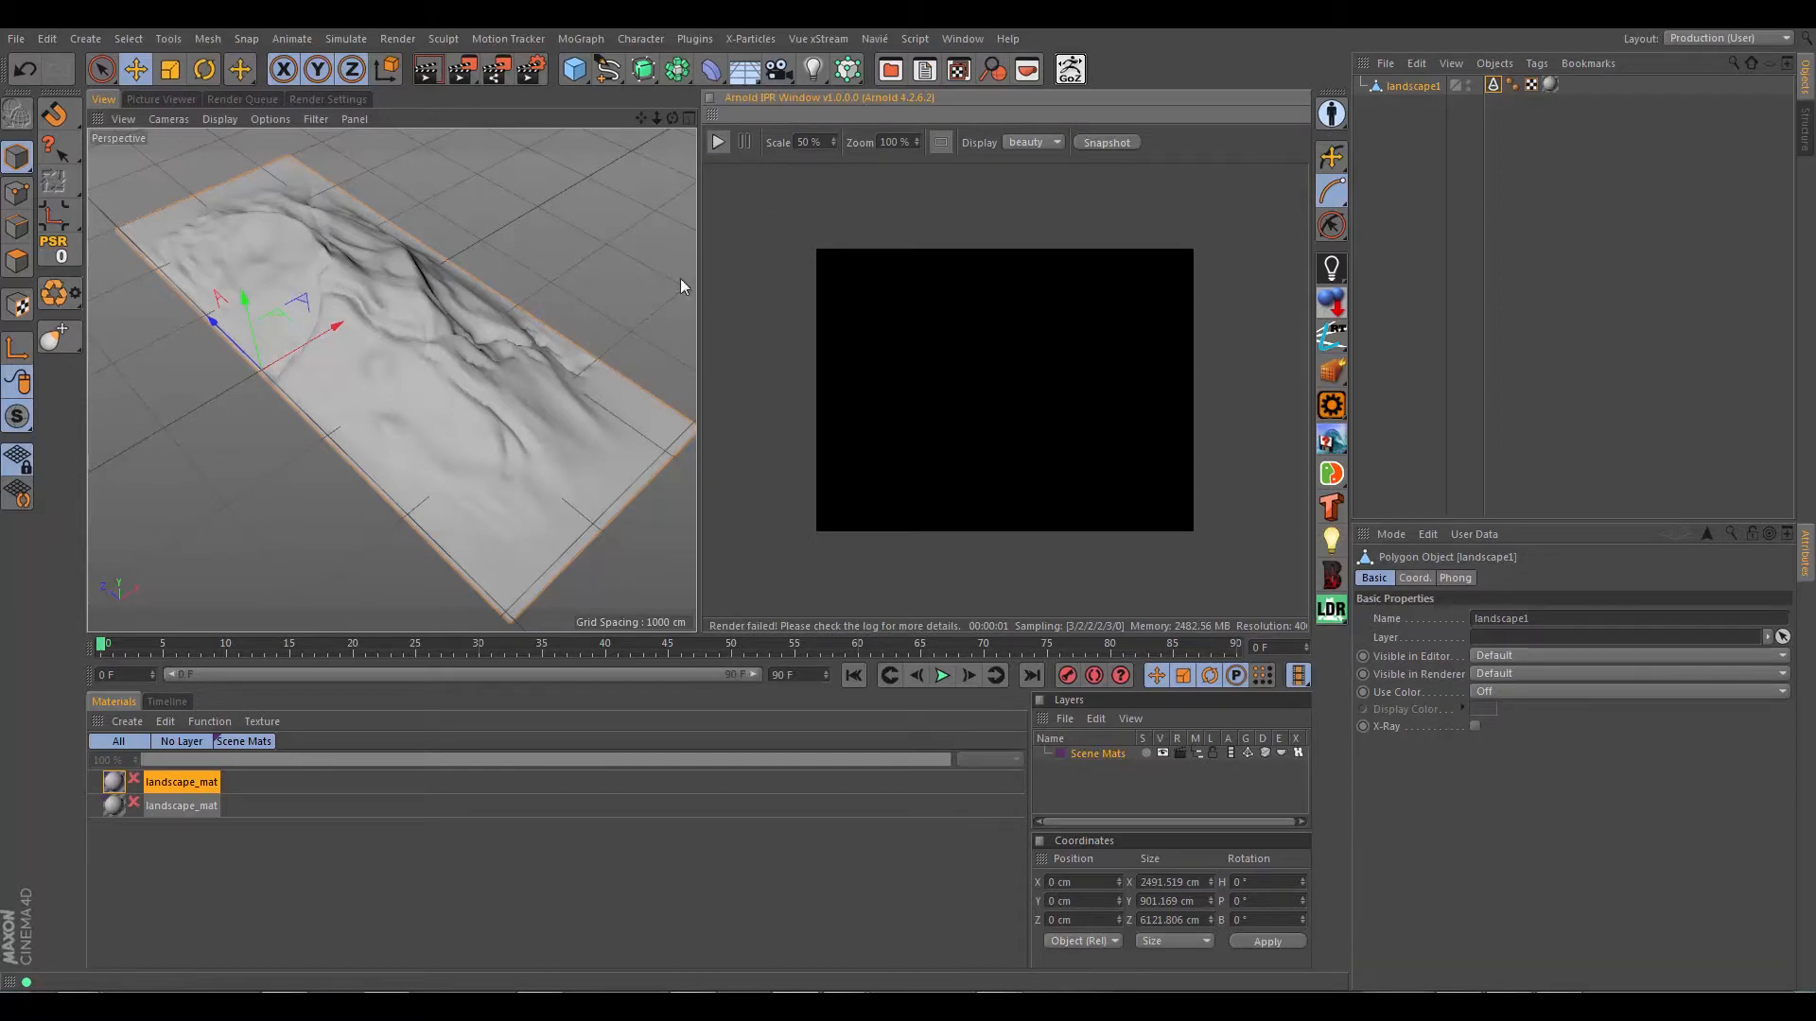
# Try to export the landscape as FBX over the existing landscape_mudbox.fbx in the arnold_landscape project's fbx folder
pyautogui.click(16, 39)
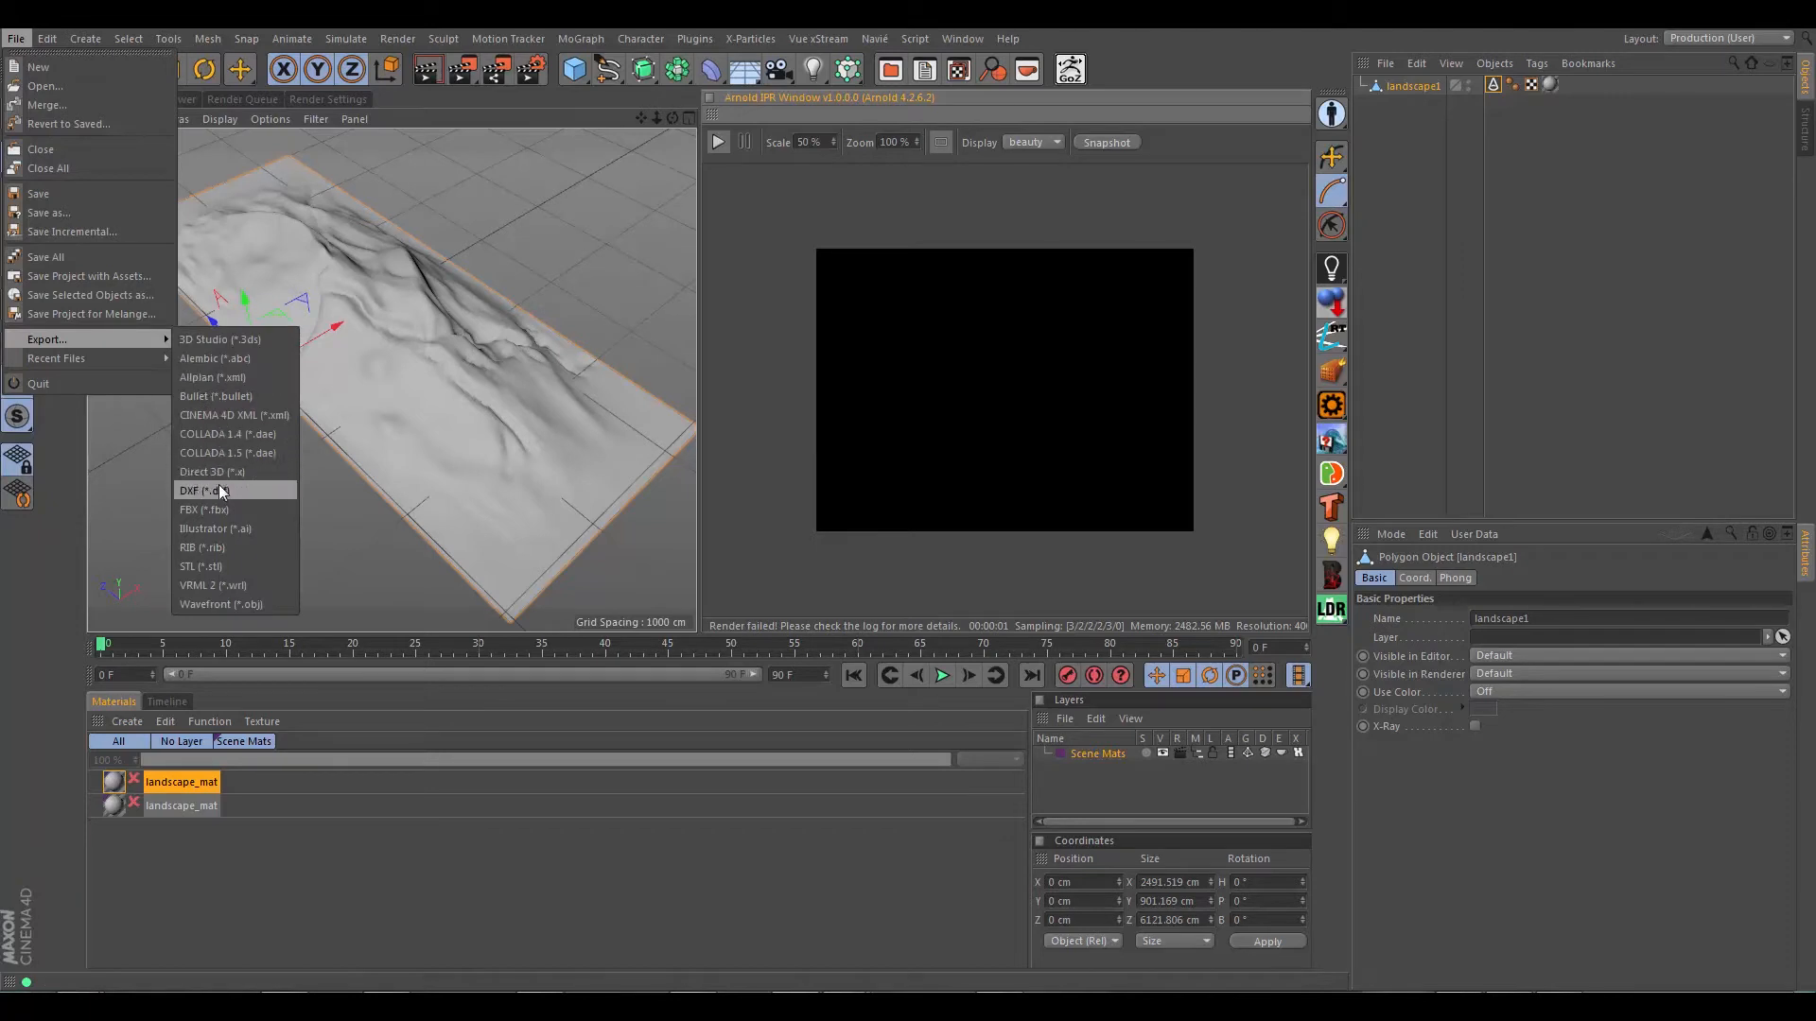
pyautogui.click(217, 509)
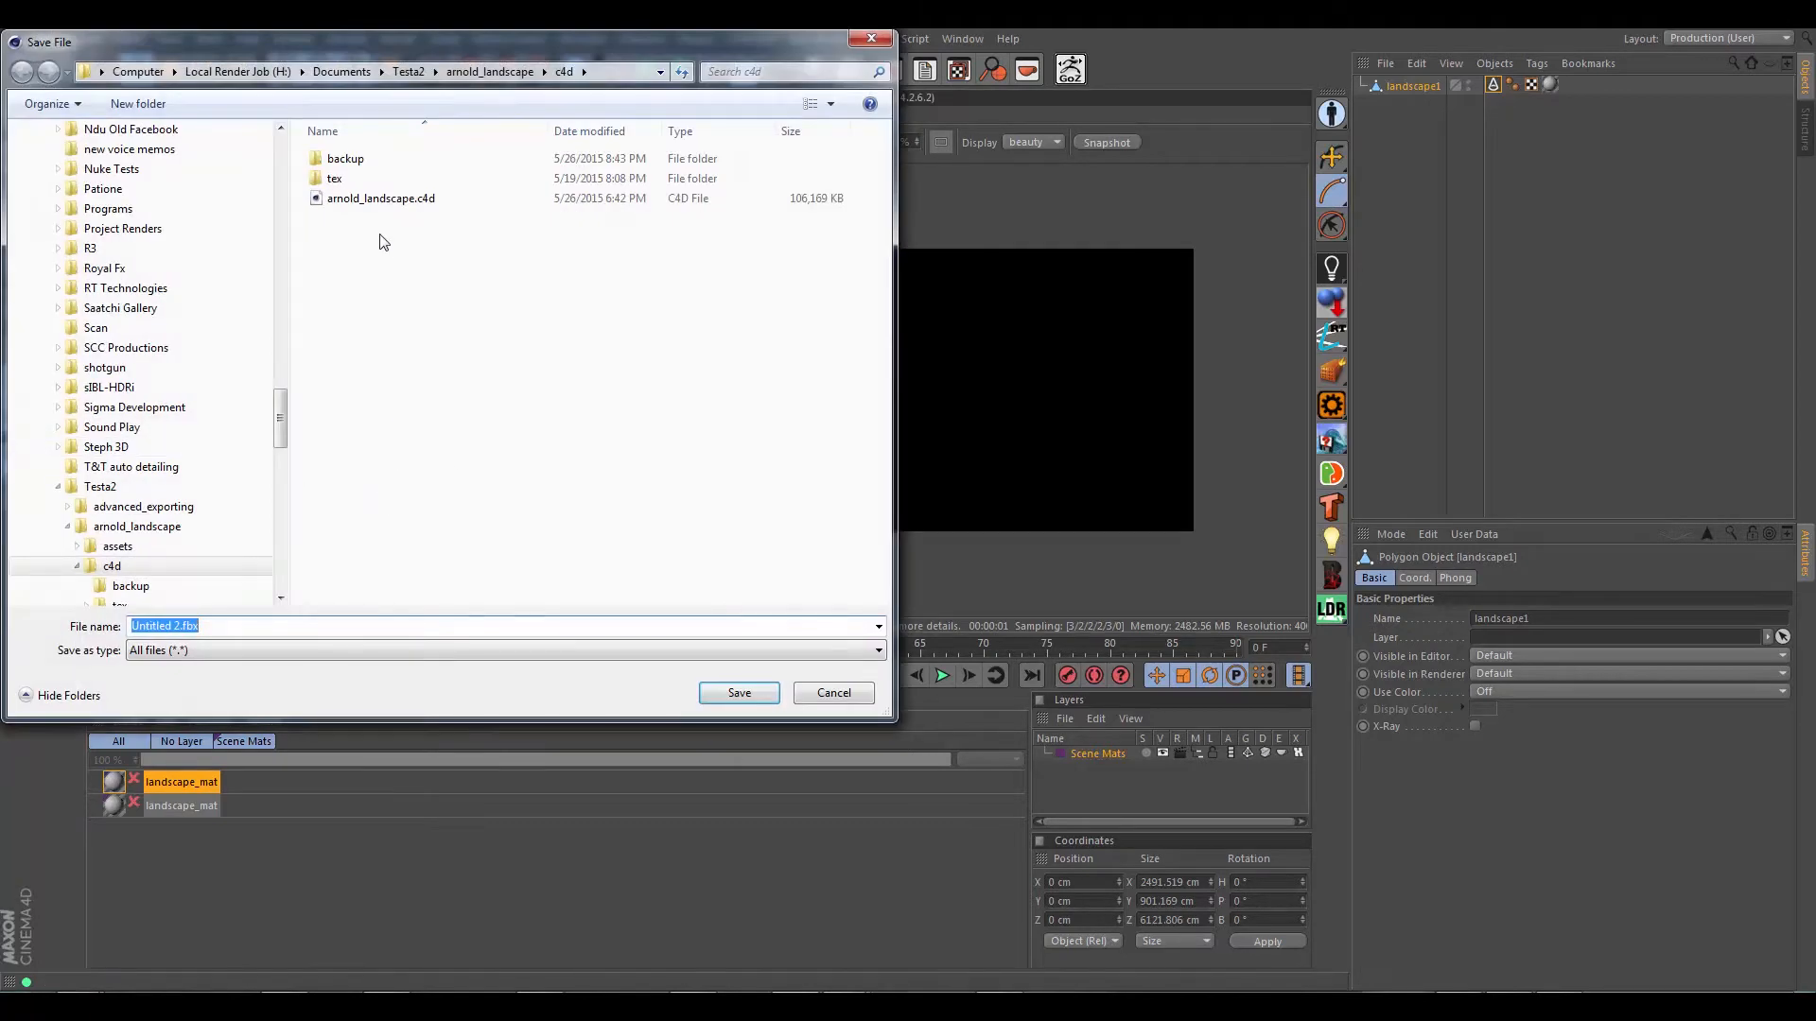
pyautogui.click(490, 71)
pyautogui.click(337, 200)
pyautogui.doubleClick(337, 201)
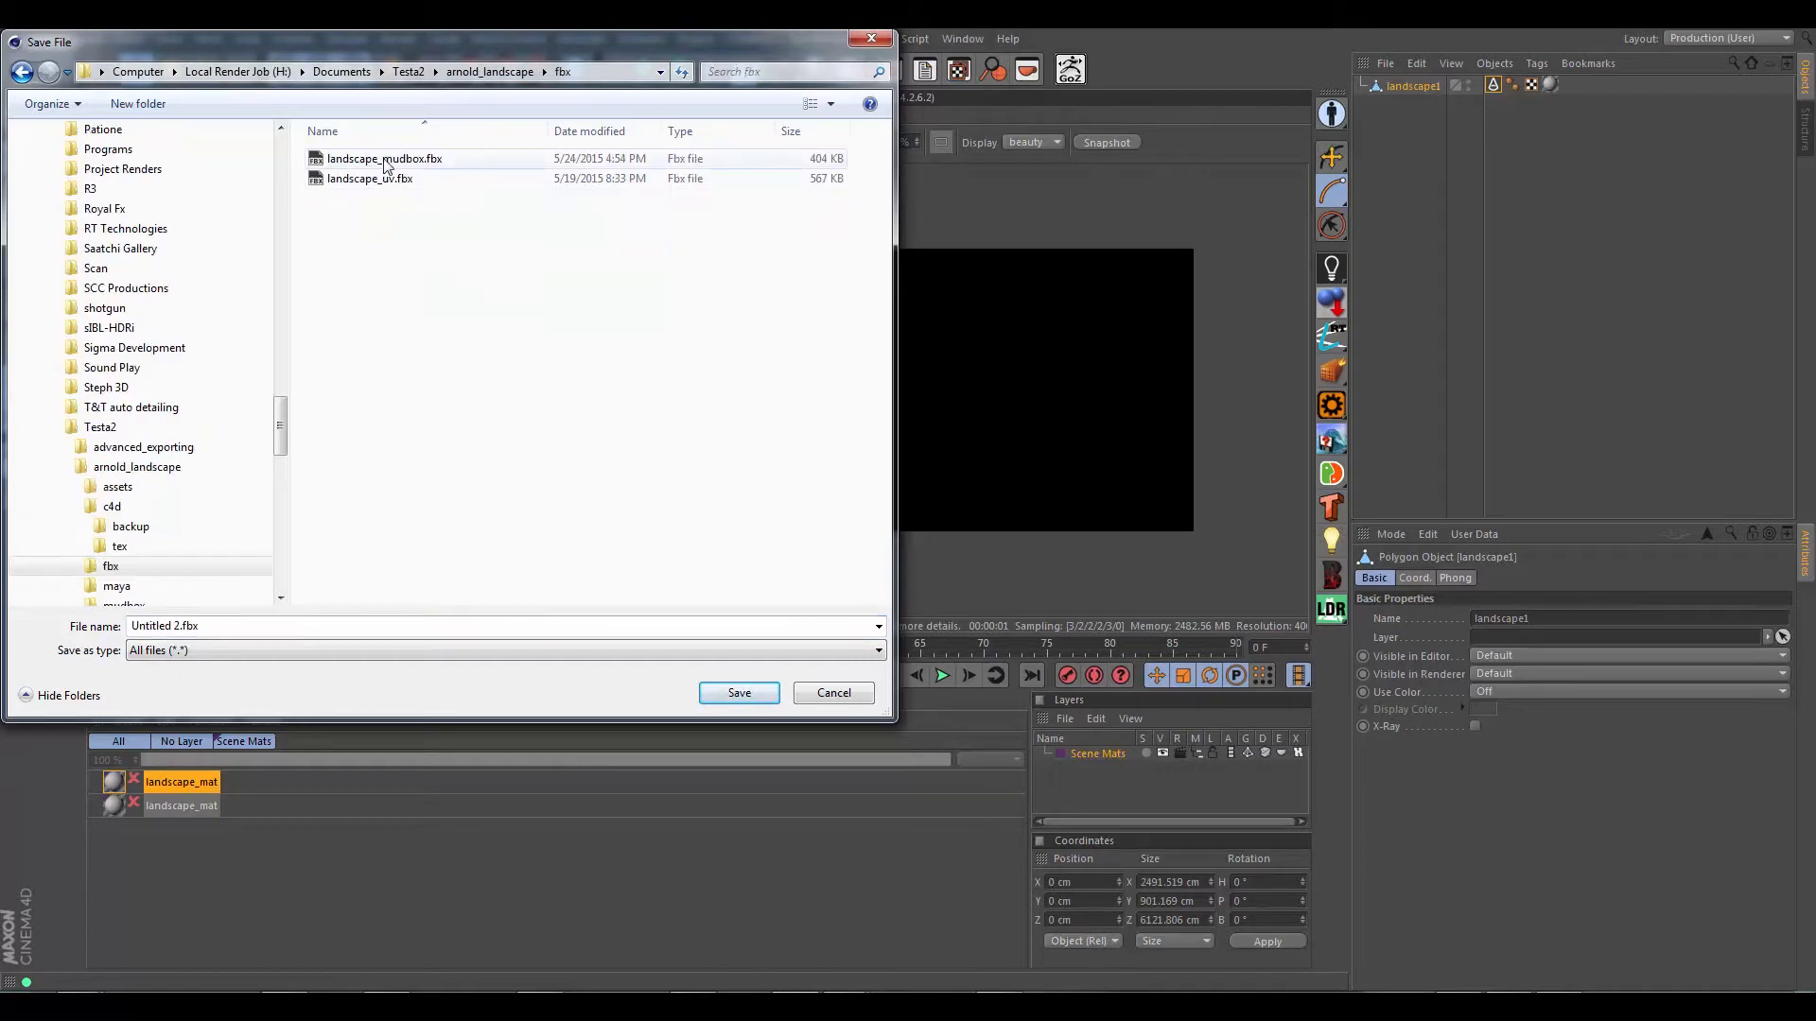
pyautogui.click(386, 161)
pyautogui.click(724, 691)
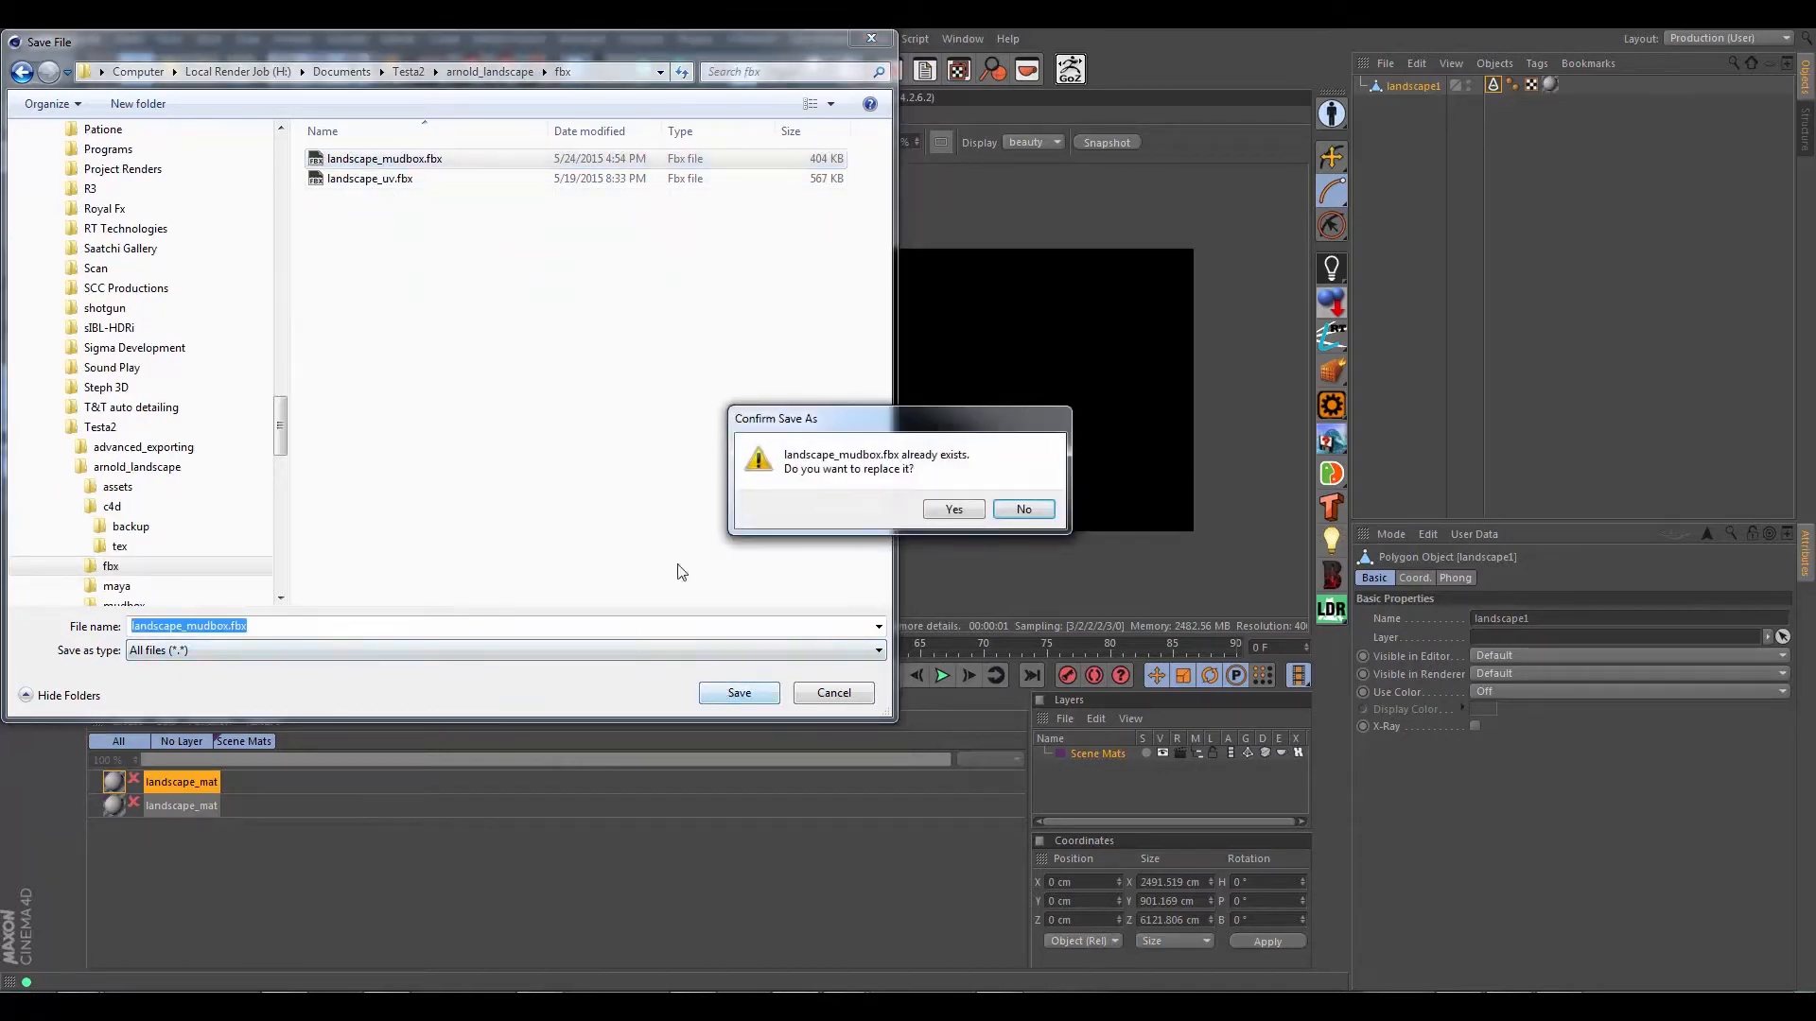
pyautogui.click(954, 510)
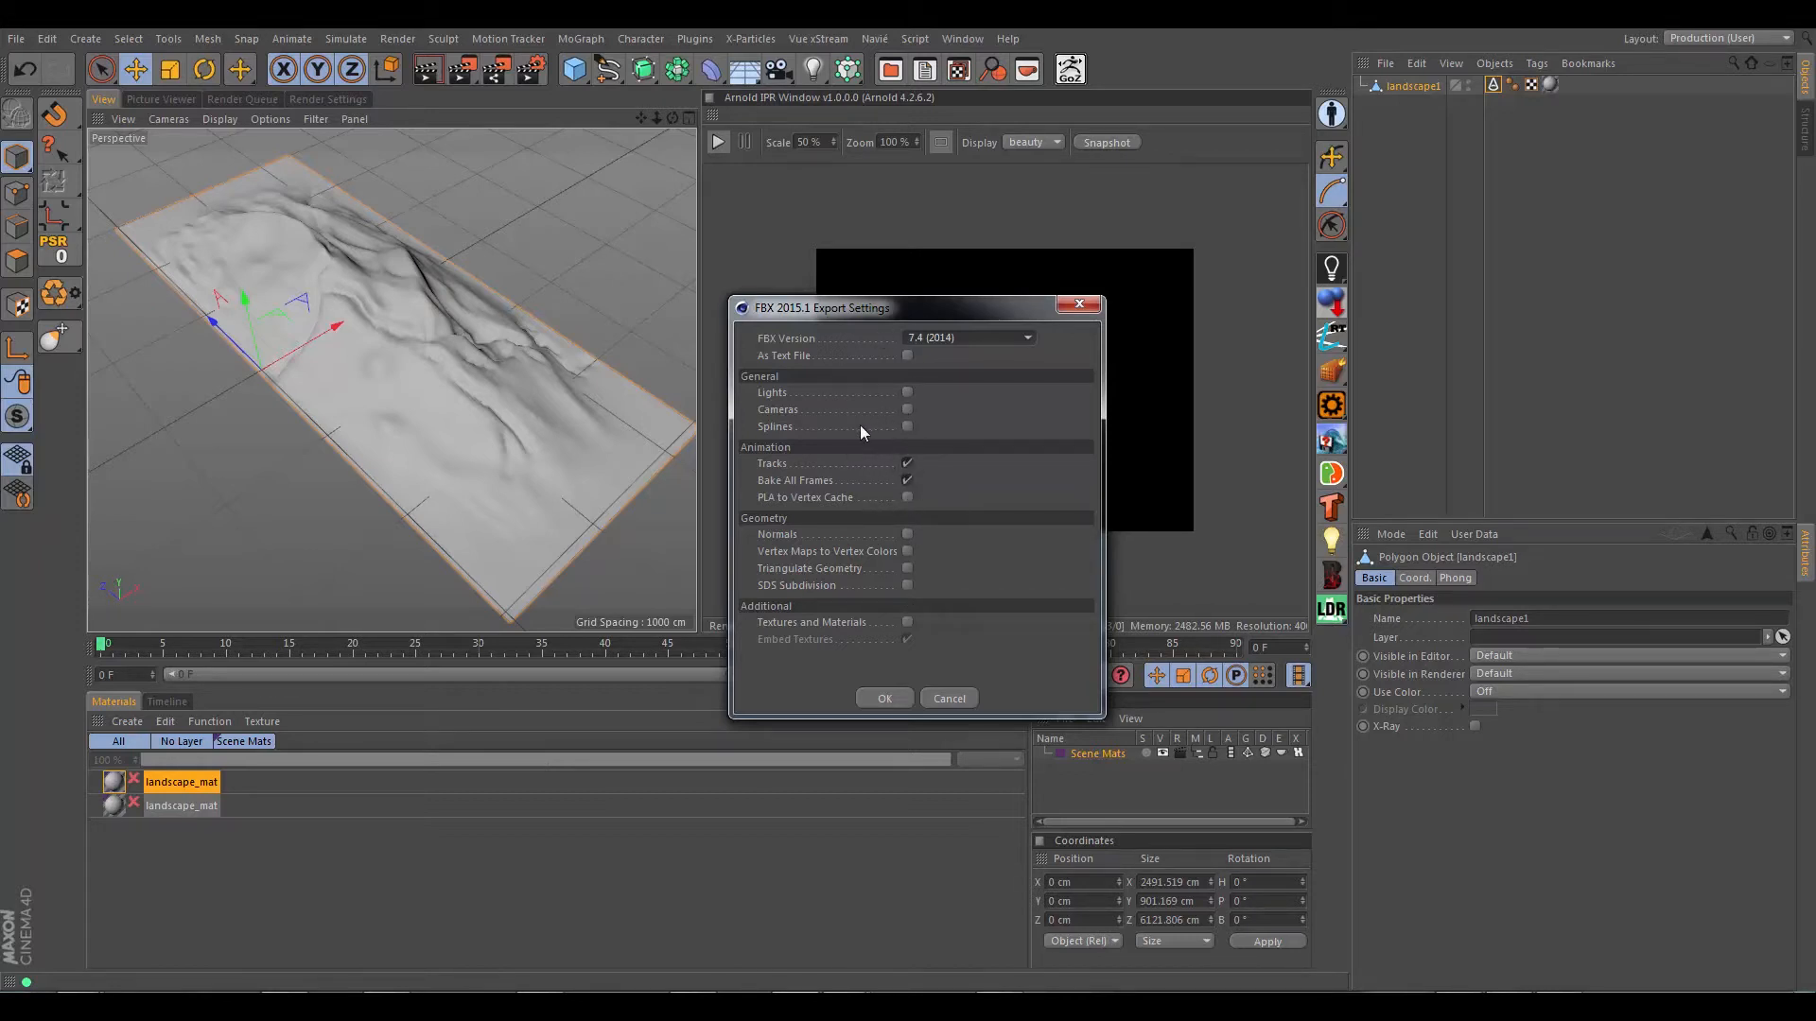
pyautogui.click(949, 698)
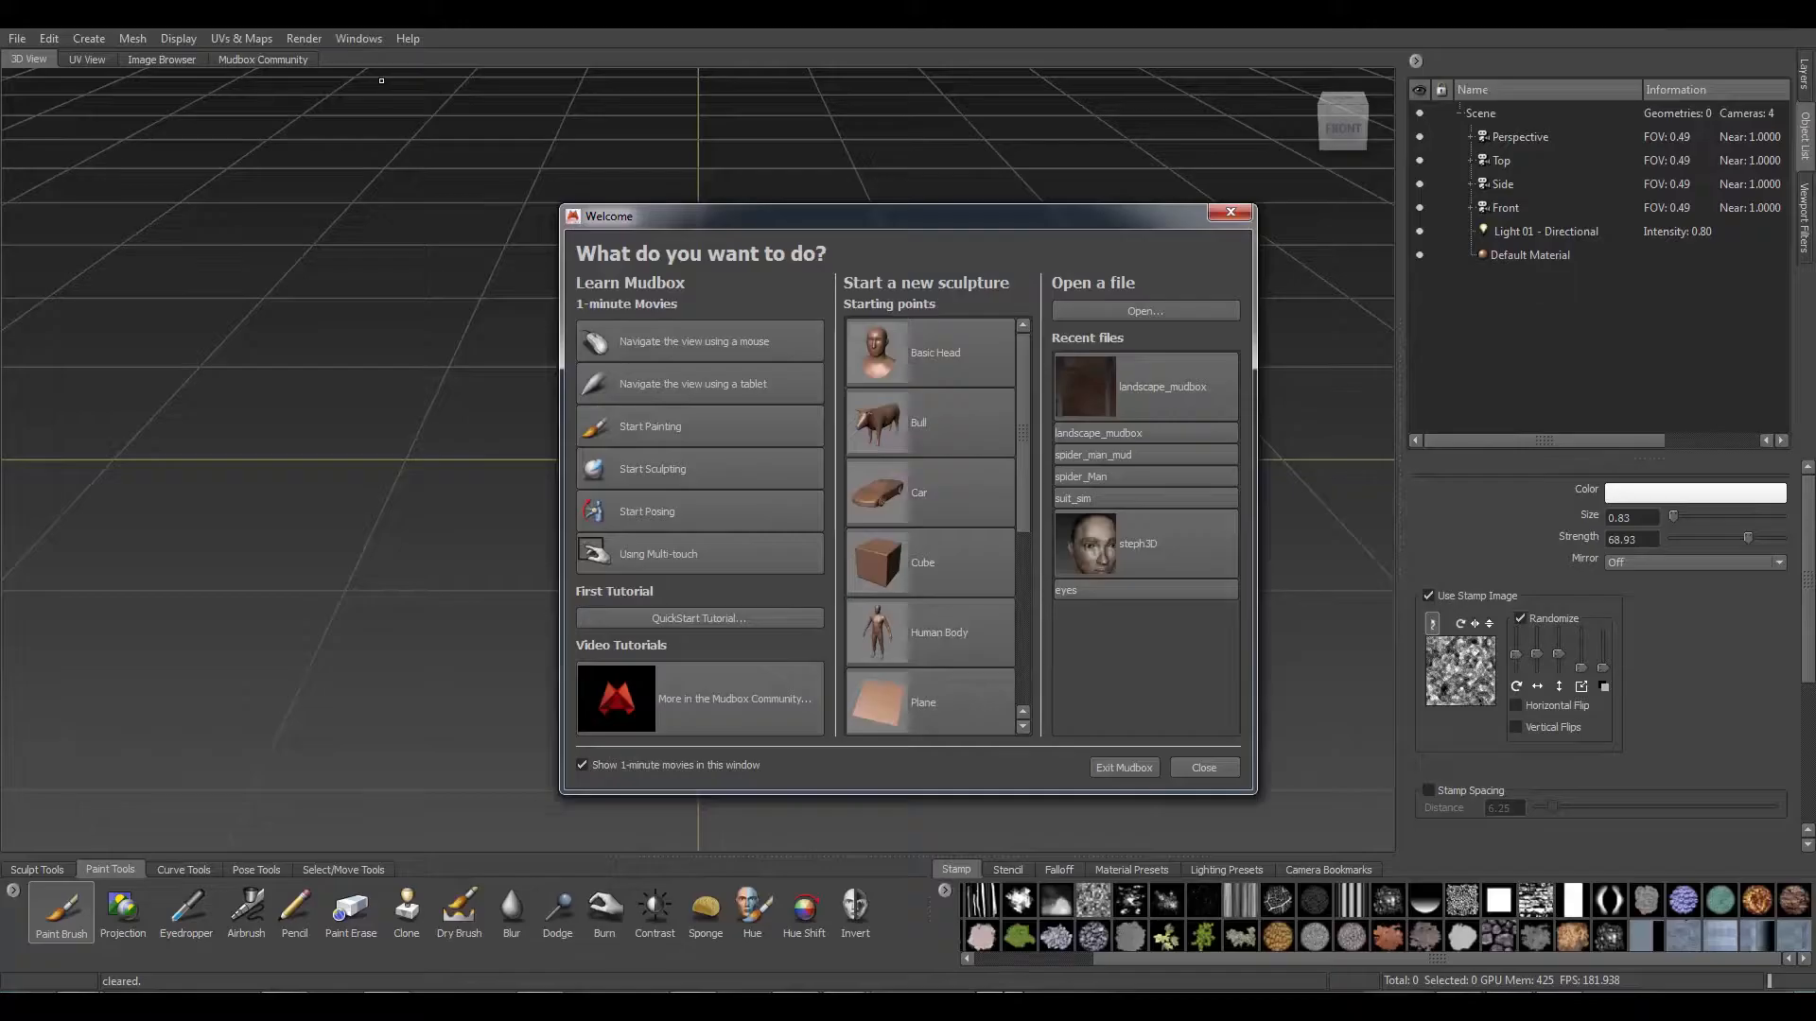
# Switch to Mudbox, dismiss the welcome window and import landscape_mudbox.fbx from the arnold_landscape project's fbx folder
pyautogui.click(1200, 768)
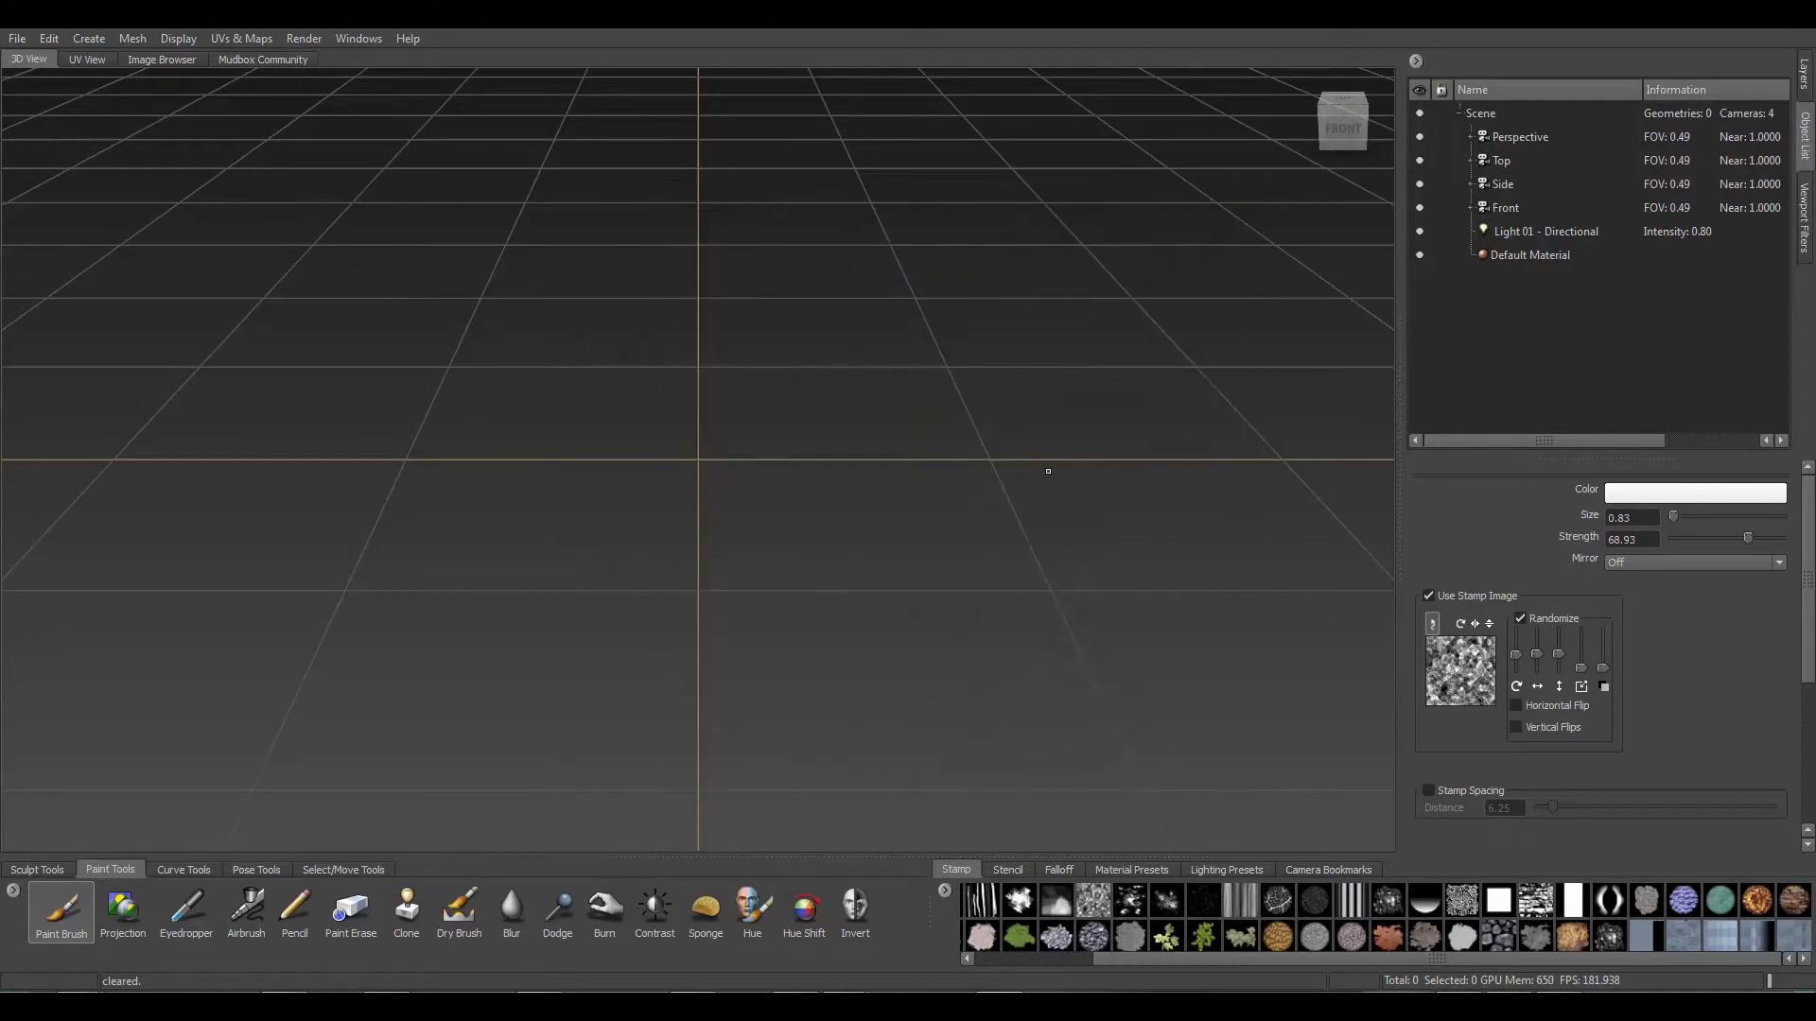
pyautogui.click(11, 40)
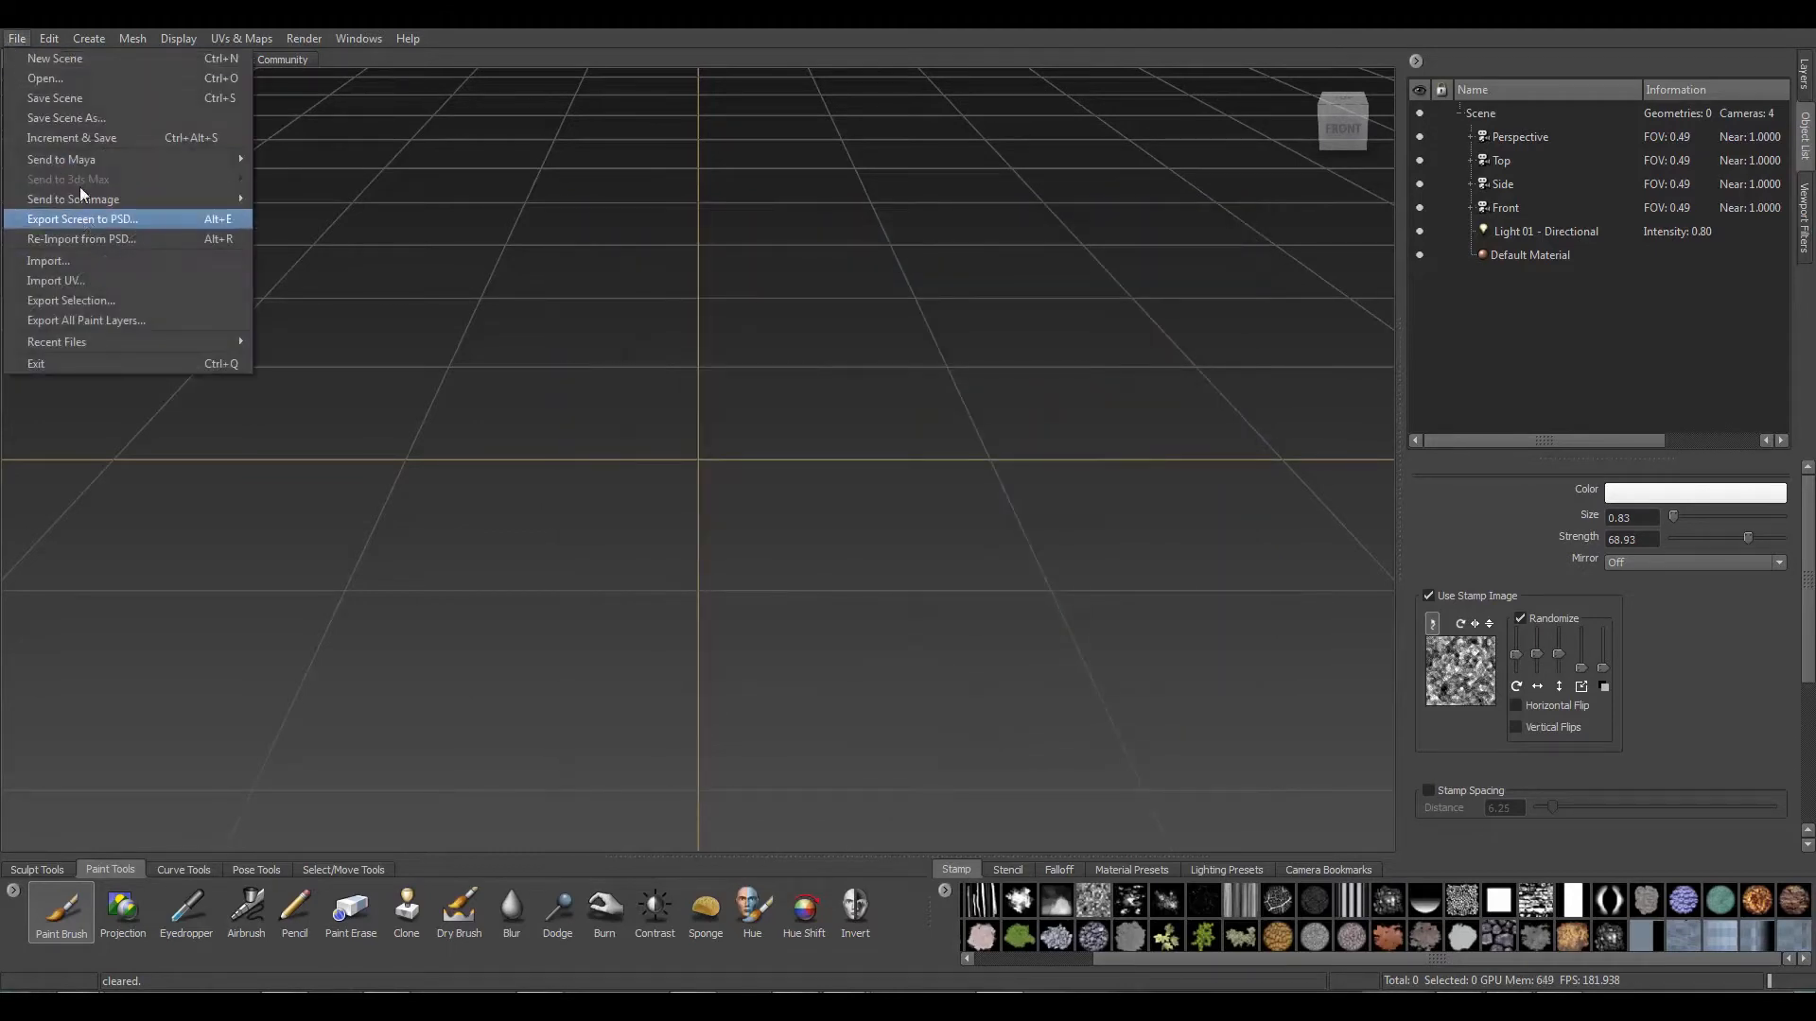
pyautogui.click(105, 263)
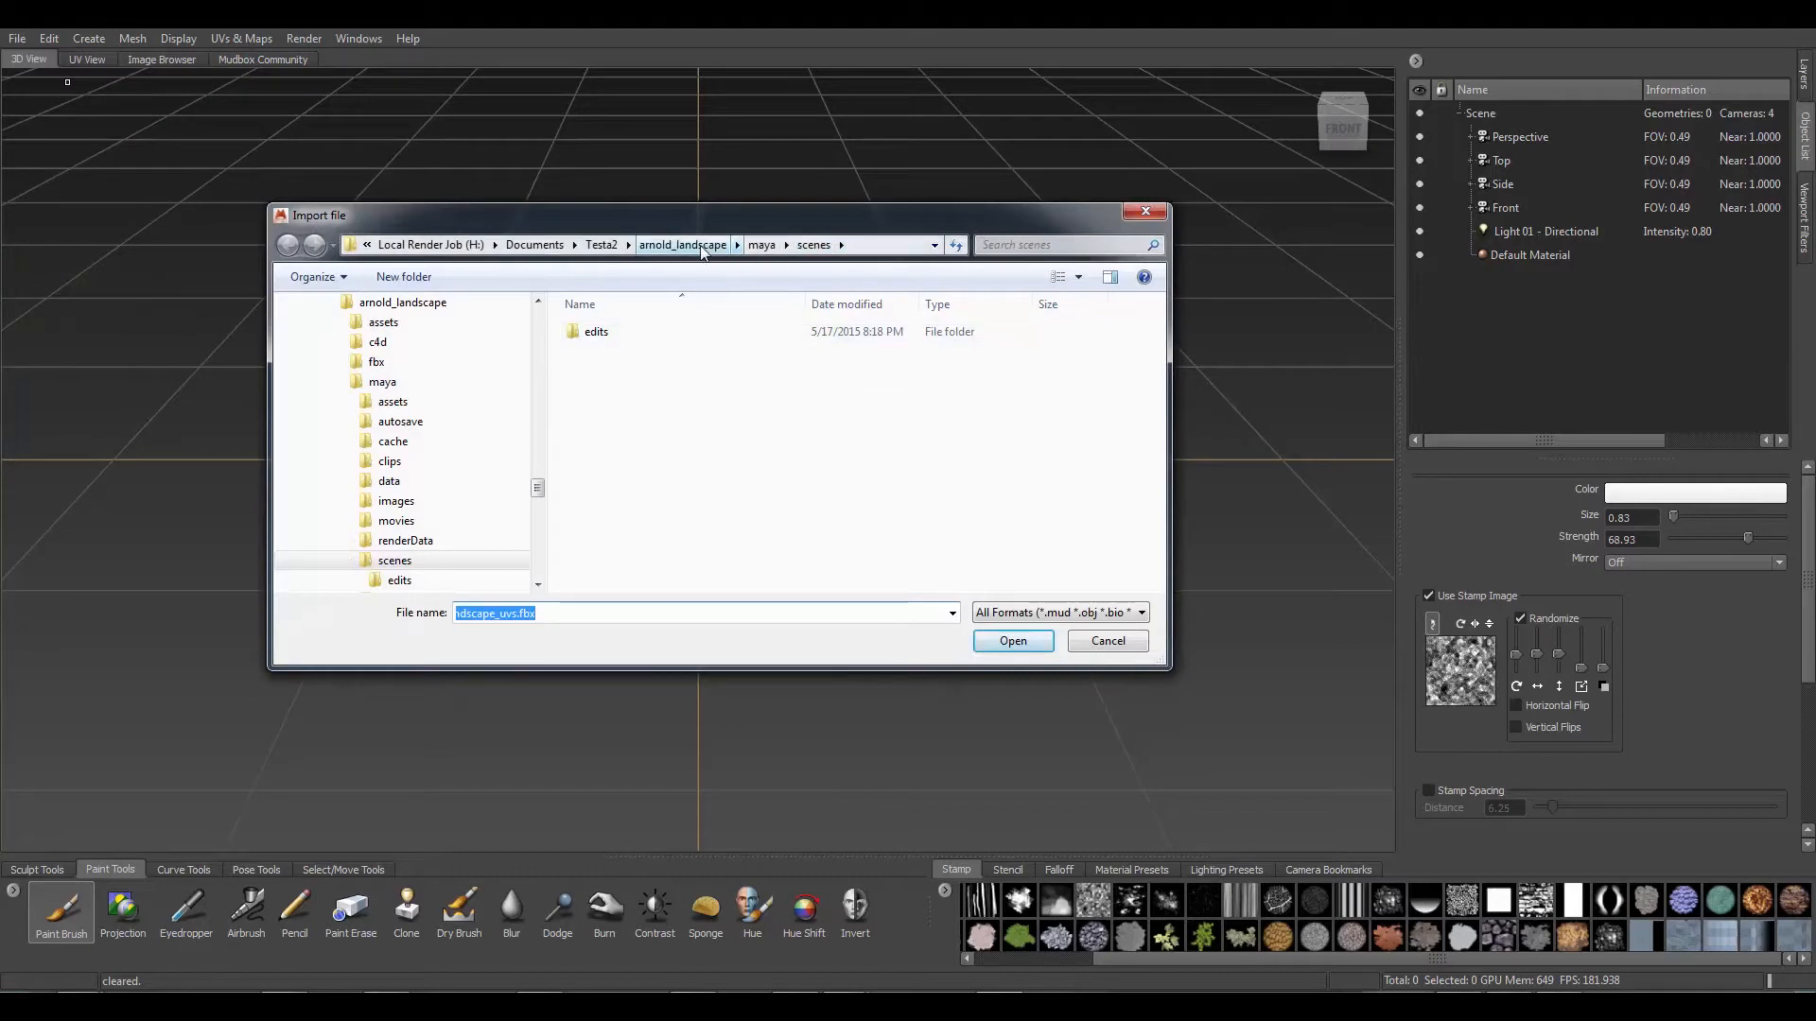
pyautogui.click(688, 246)
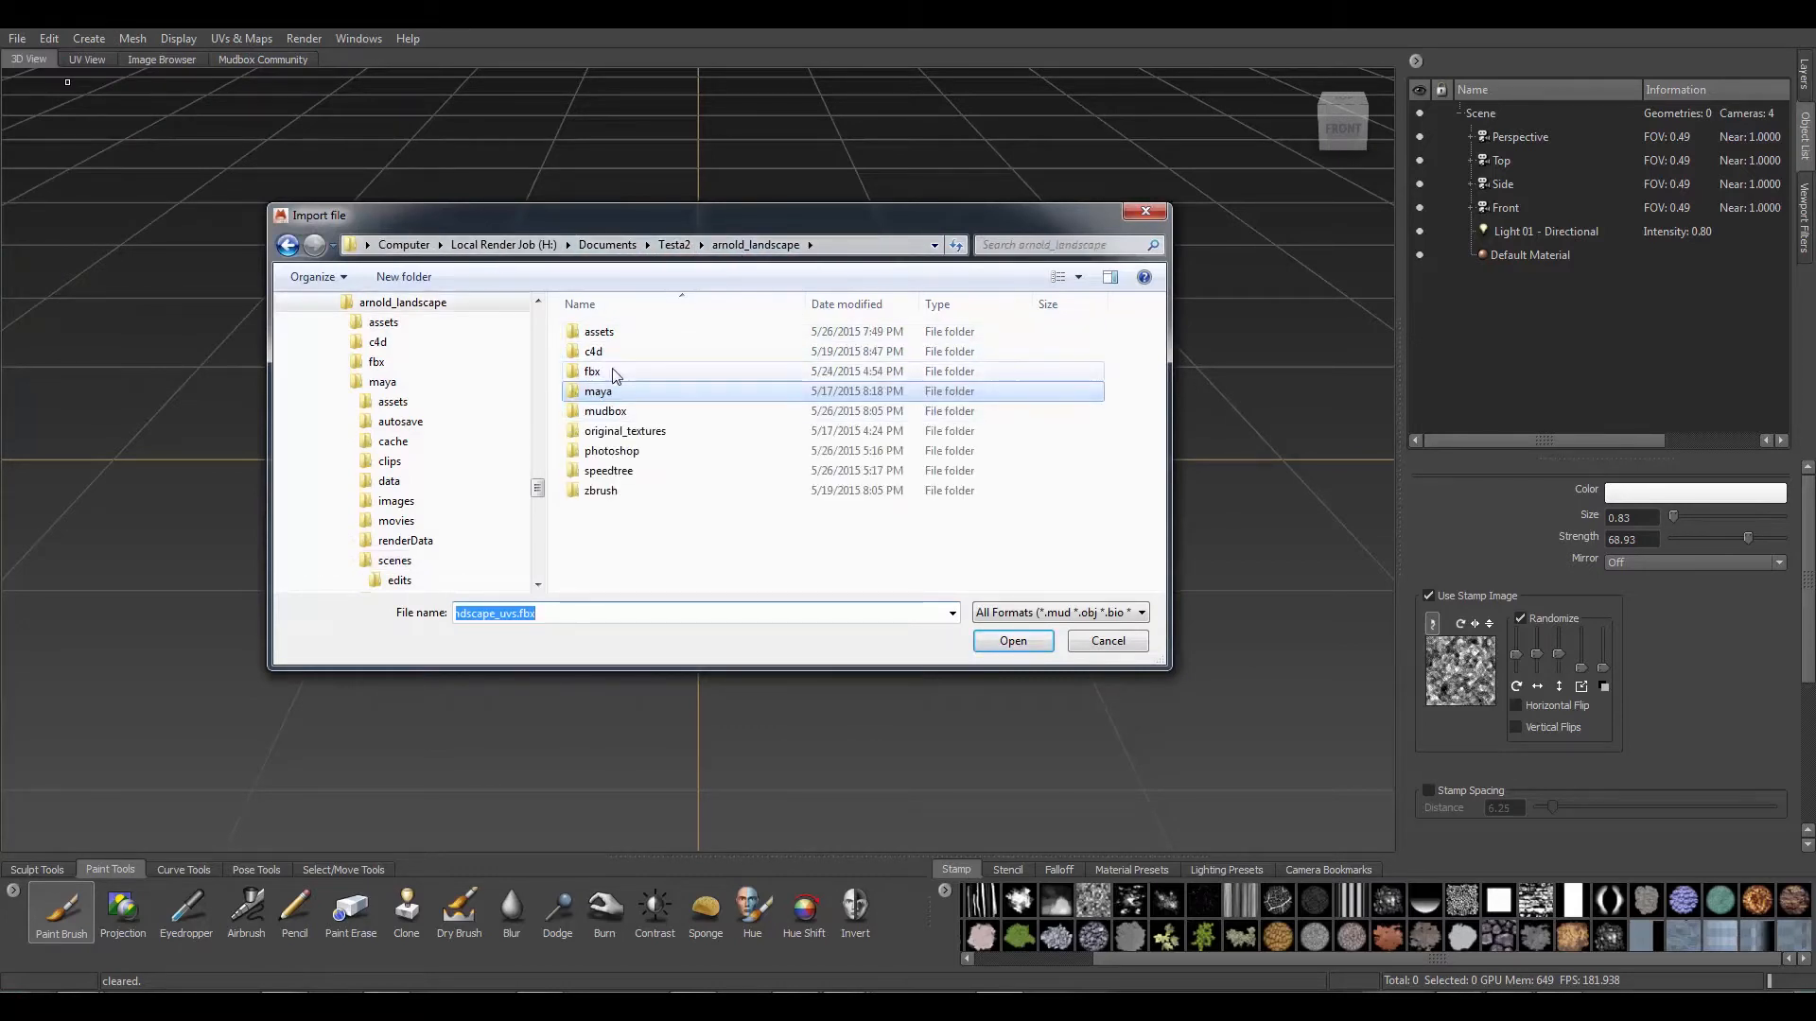
pyautogui.doubleClick(592, 371)
pyautogui.click(643, 332)
pyautogui.click(1014, 642)
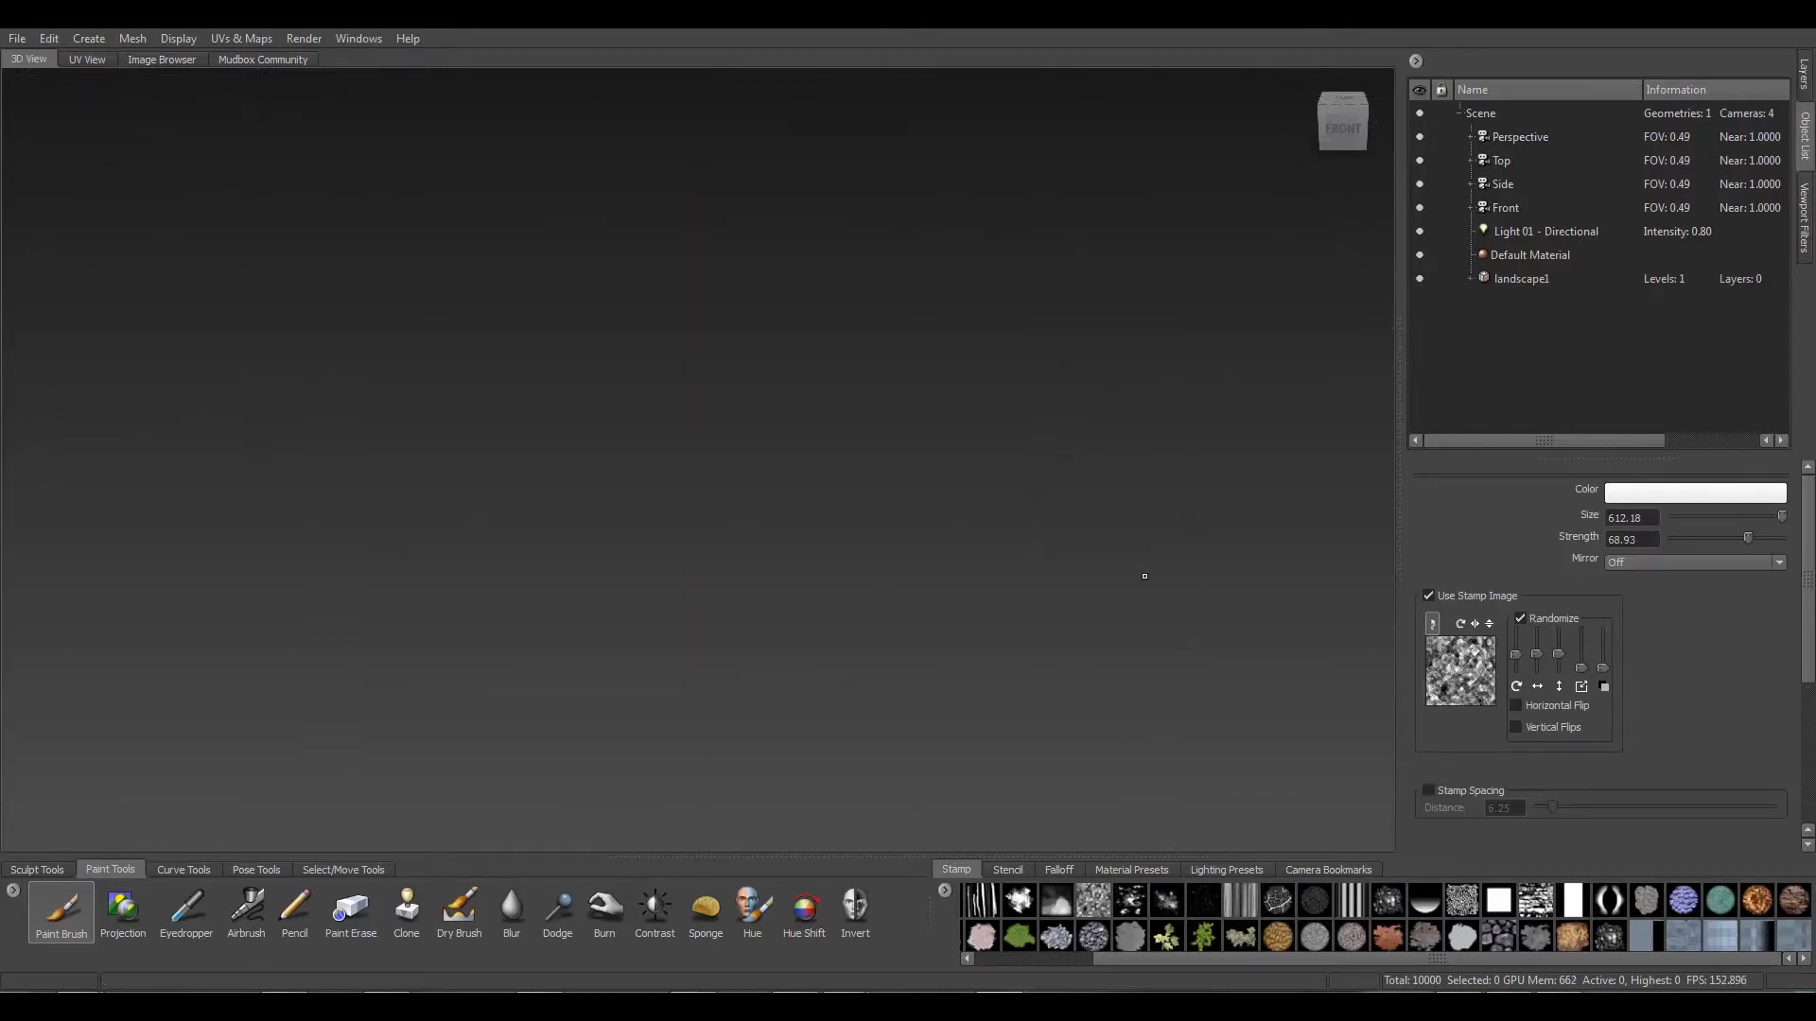
pyautogui.keyDown('alt'); pyautogui.moveTo(743, 517); pyautogui.dragTo(956, 495, button='right'); pyautogui.keyUp('alt')
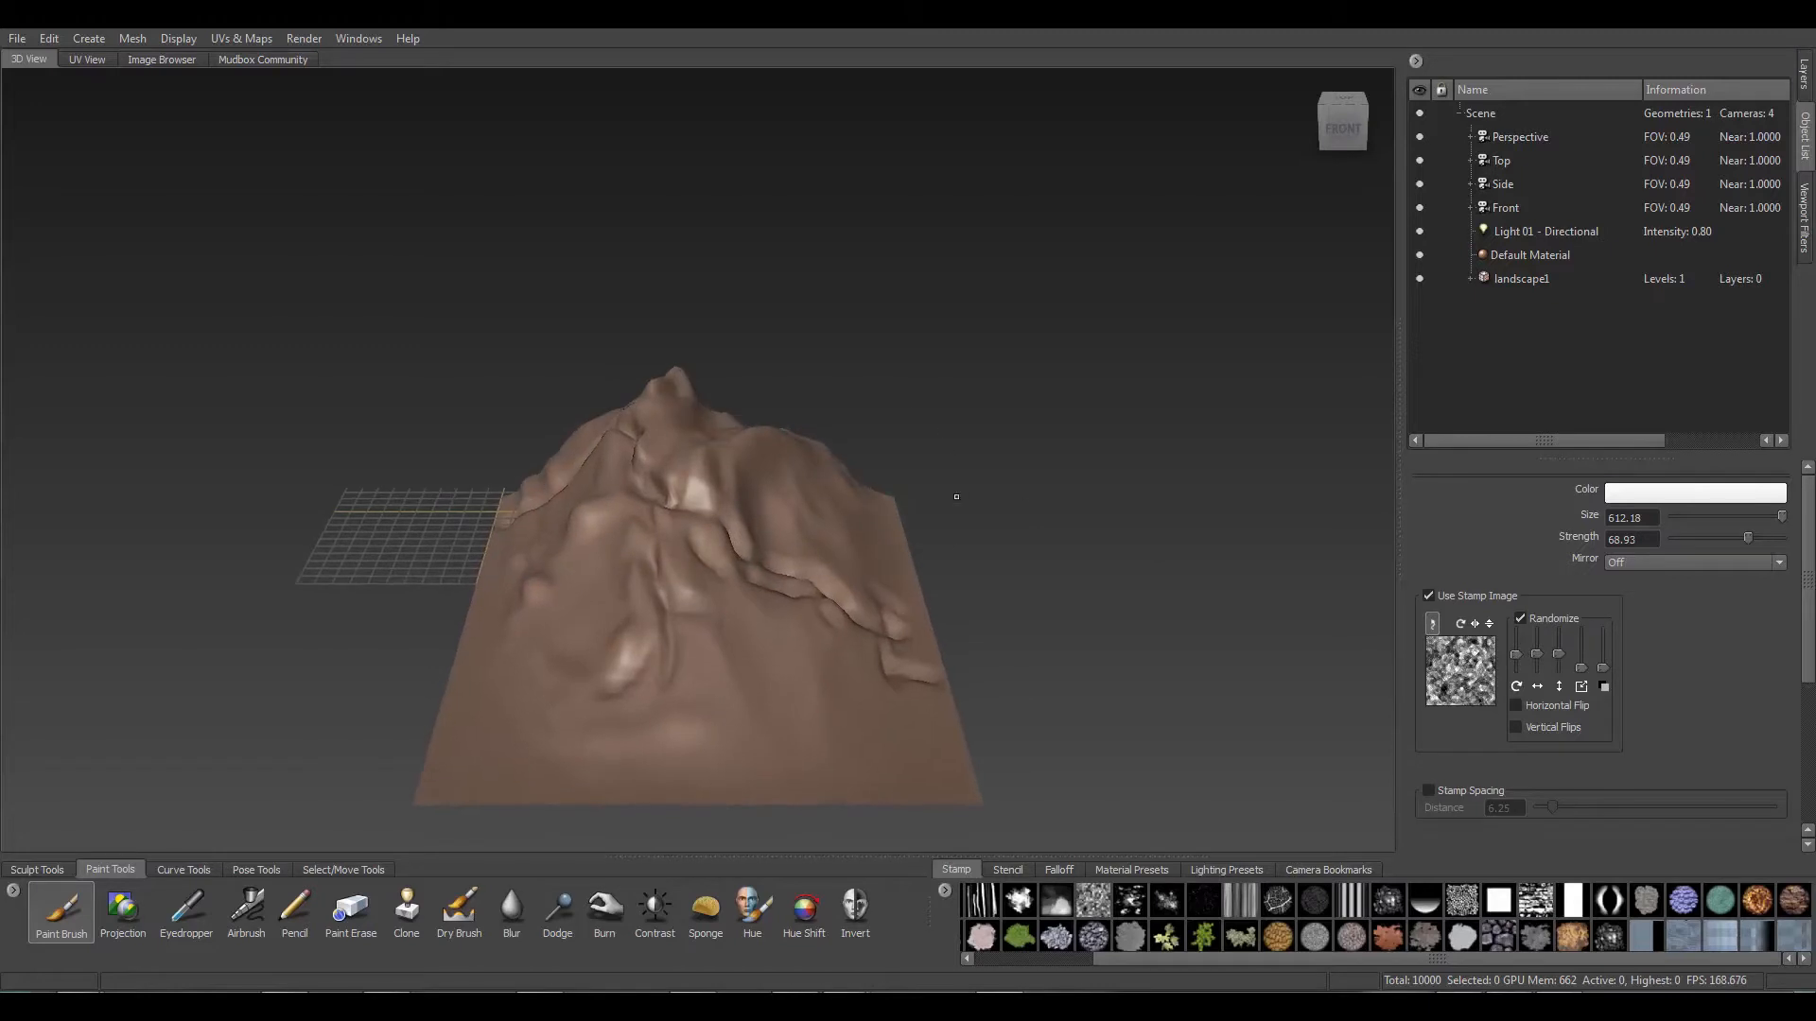
pyautogui.keyDown('alt'); pyautogui.moveTo(719, 551); pyautogui.dragTo(811, 557, button='right'); pyautogui.keyUp('alt')
pyautogui.keyDown('alt'); pyautogui.moveTo(811, 557); pyautogui.dragTo(709, 656); pyautogui.keyUp('alt')
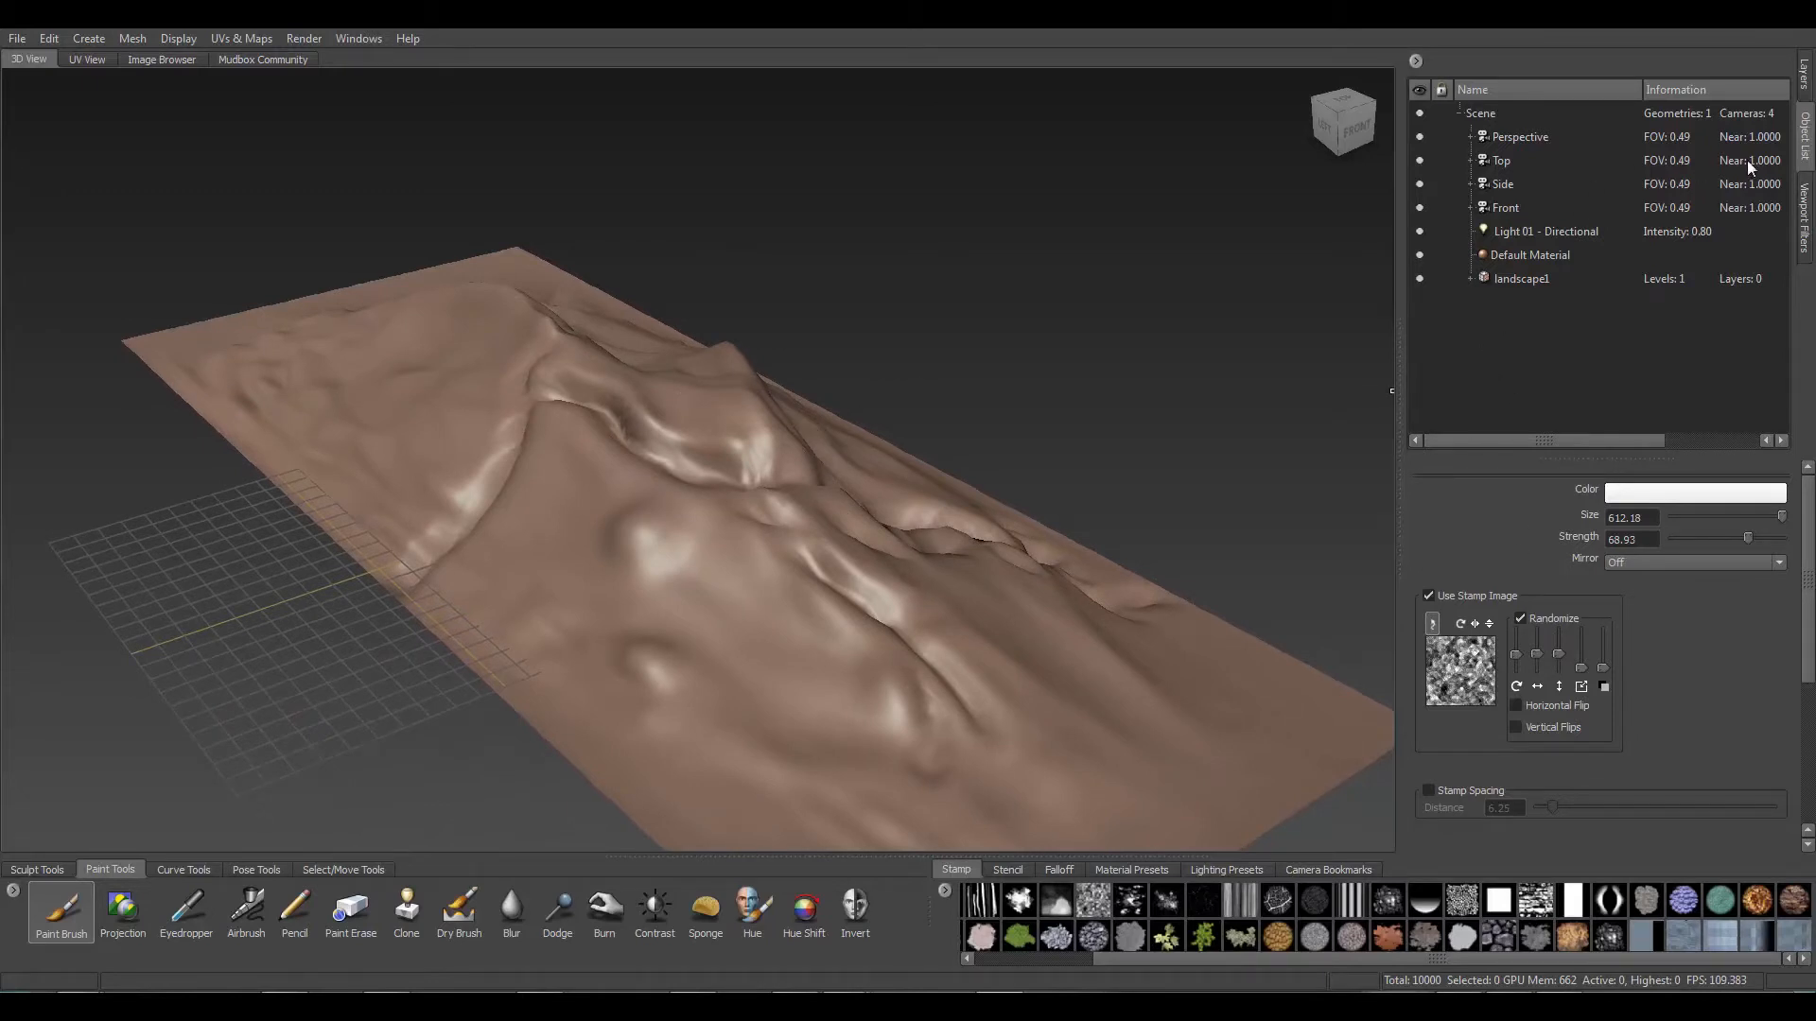
# Create a paint layer named base for the landscape: 2048 size, TIFF 8 bit RGBA, Diffuse channel
pyautogui.click(1806, 75)
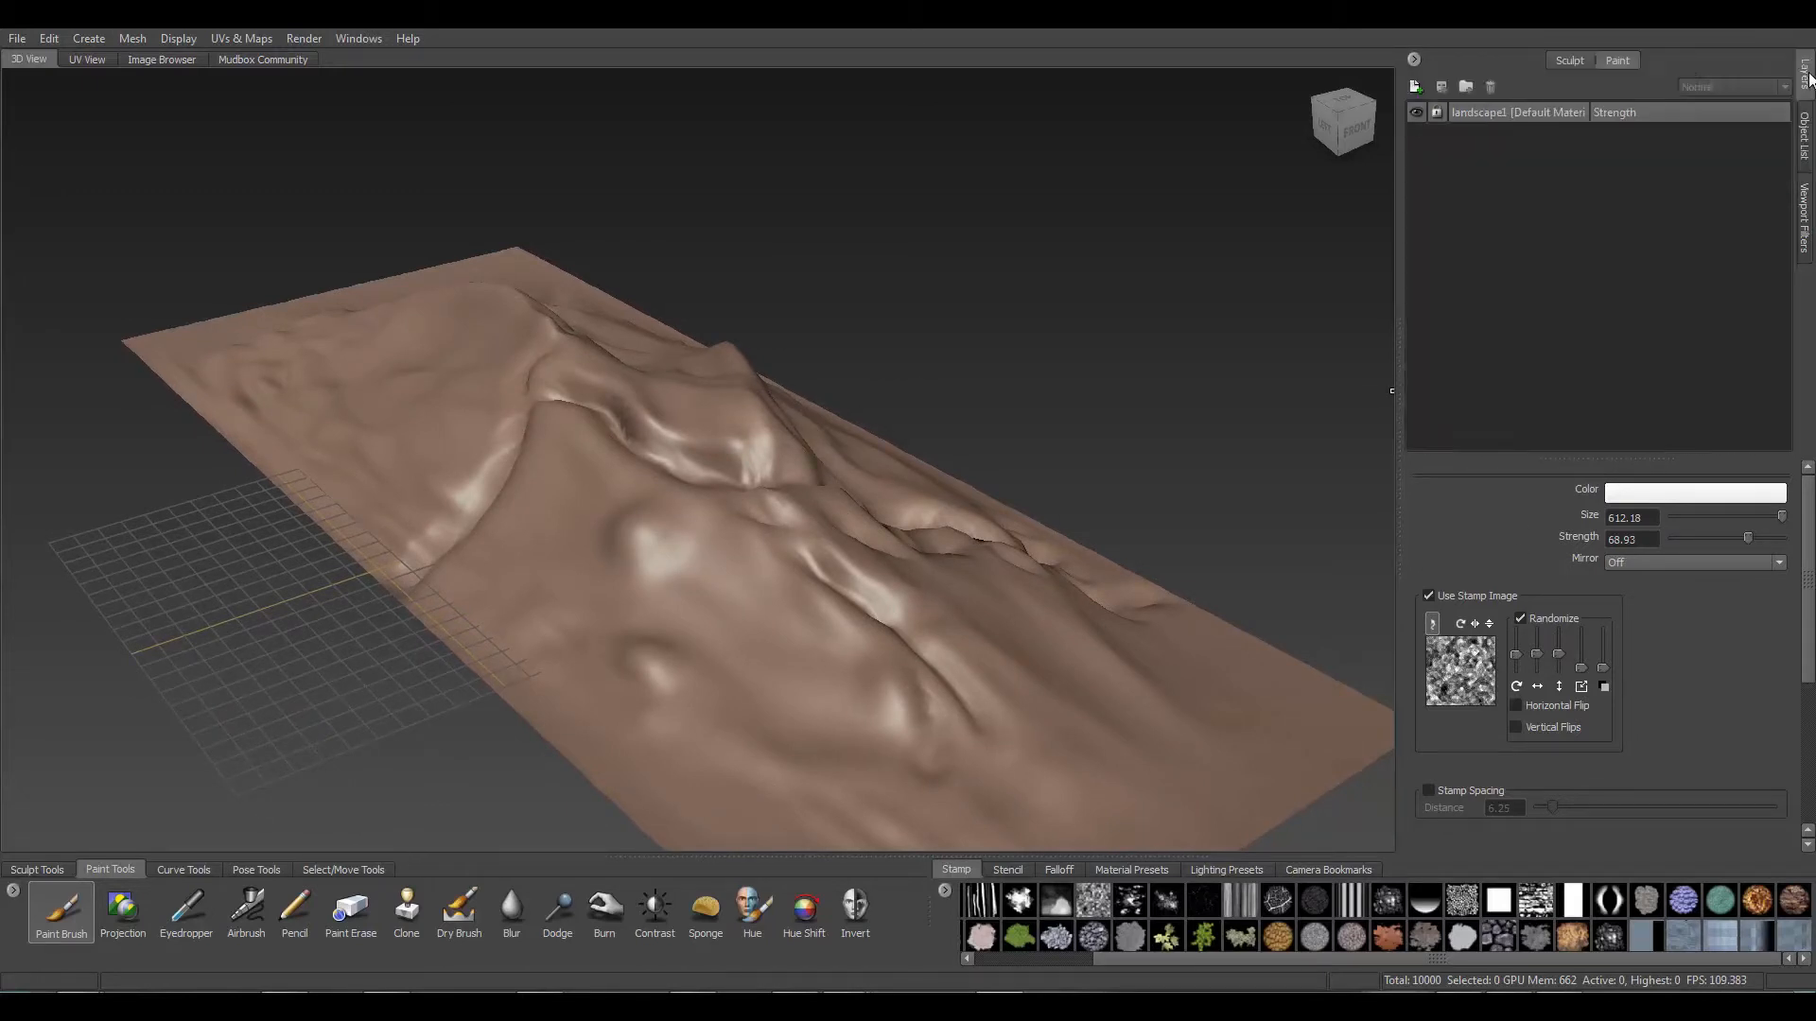
pyautogui.click(1415, 87)
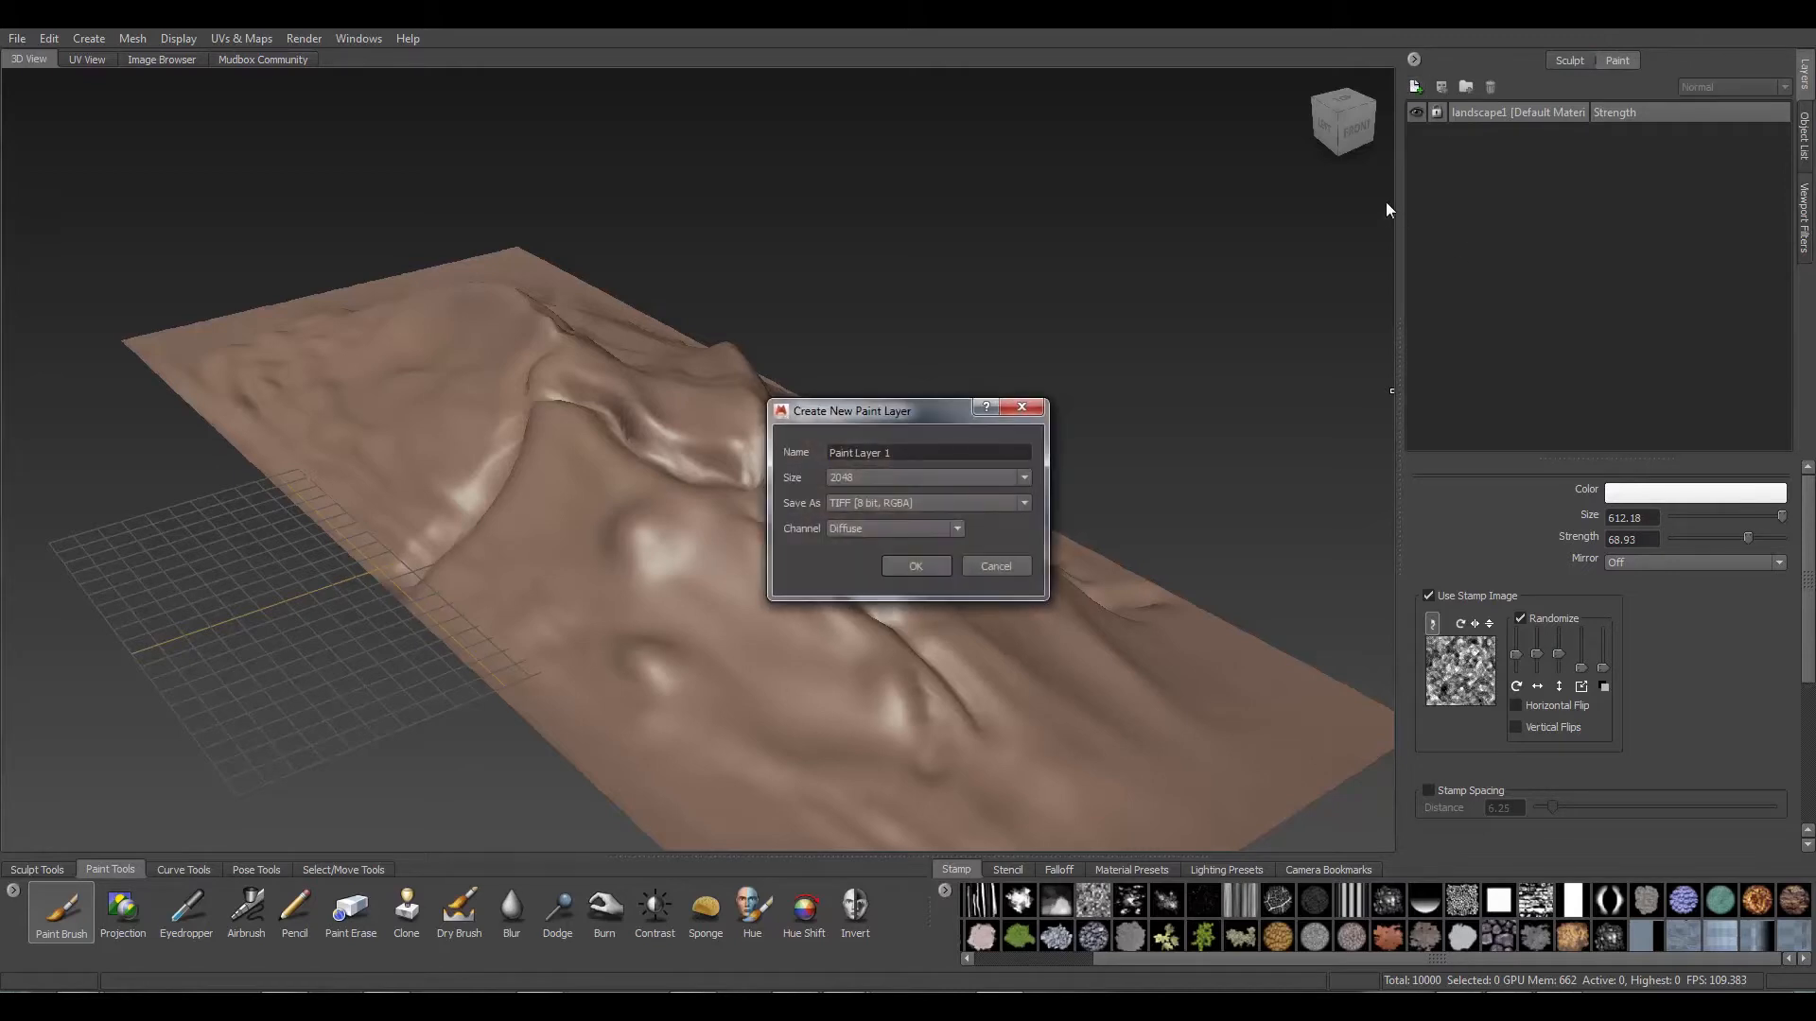
pyautogui.tripleClick(876, 458)
pyautogui.write('base')
pyautogui.click(940, 569)
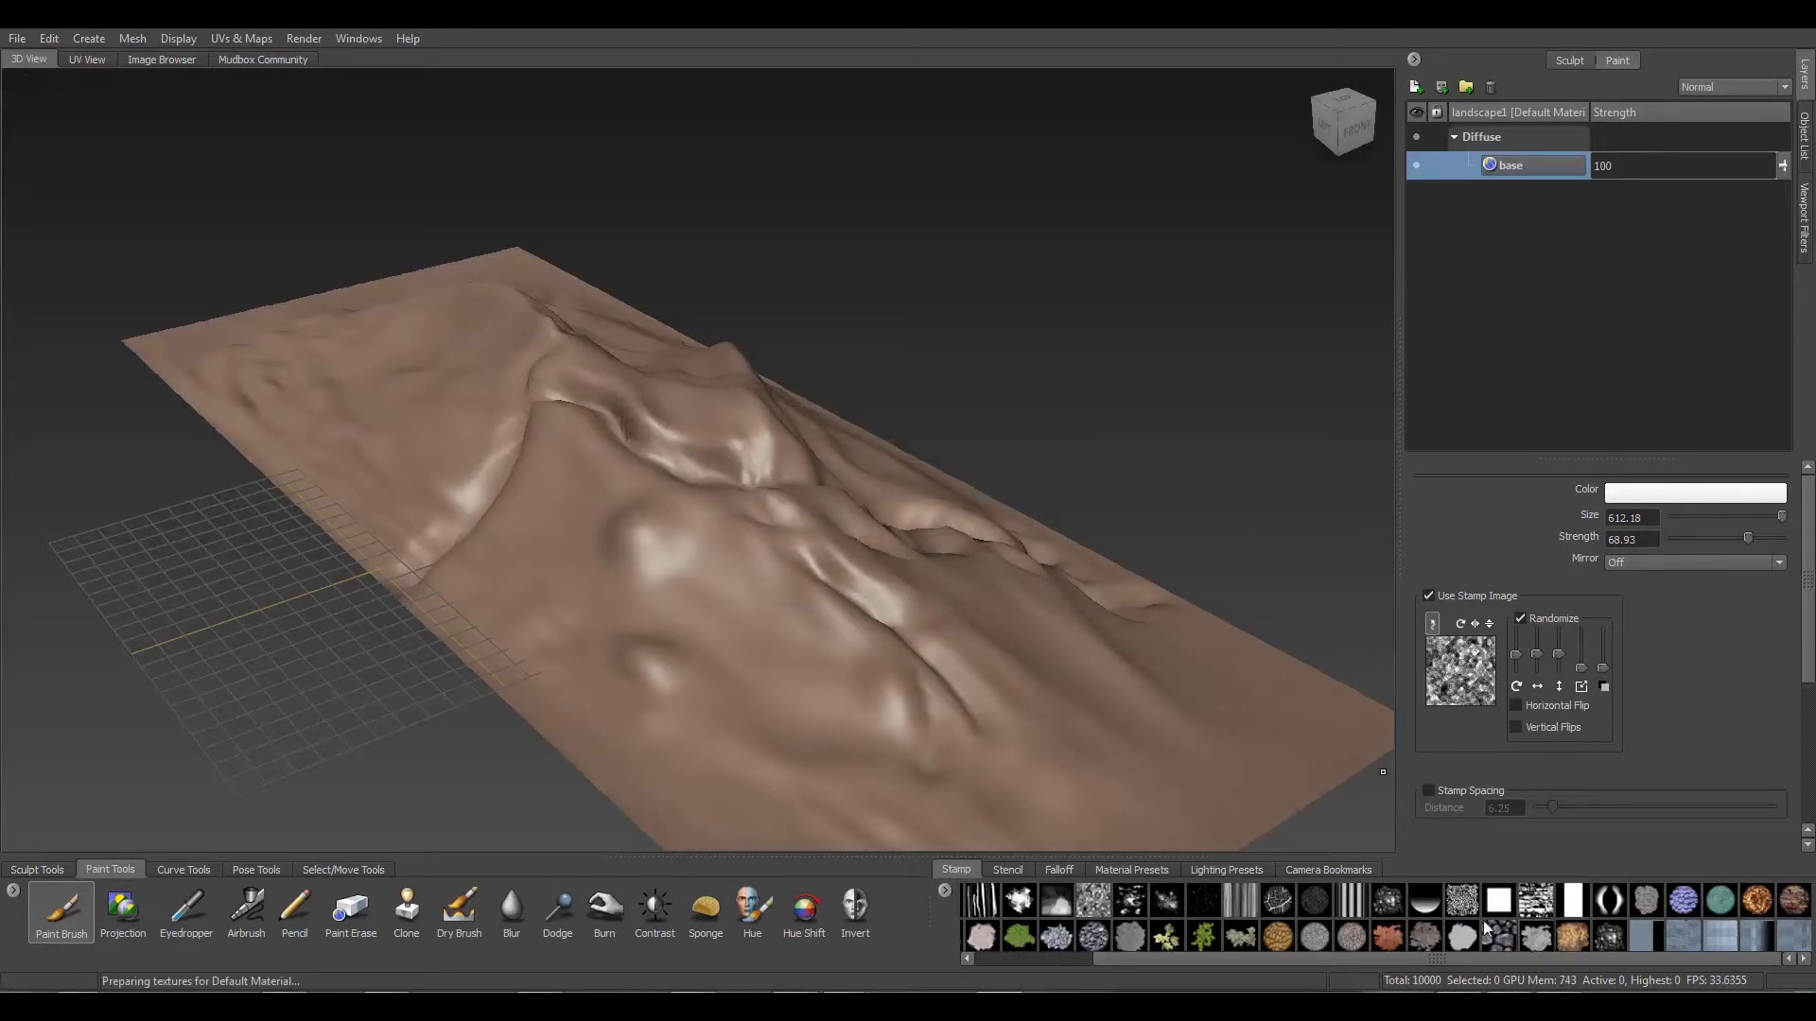
# Set up the Projection brush with a black-and-white speckled stamp and load the streaked black-and-white stencil over the landscape
pyautogui.click(1535, 937)
pyautogui.click(123, 910)
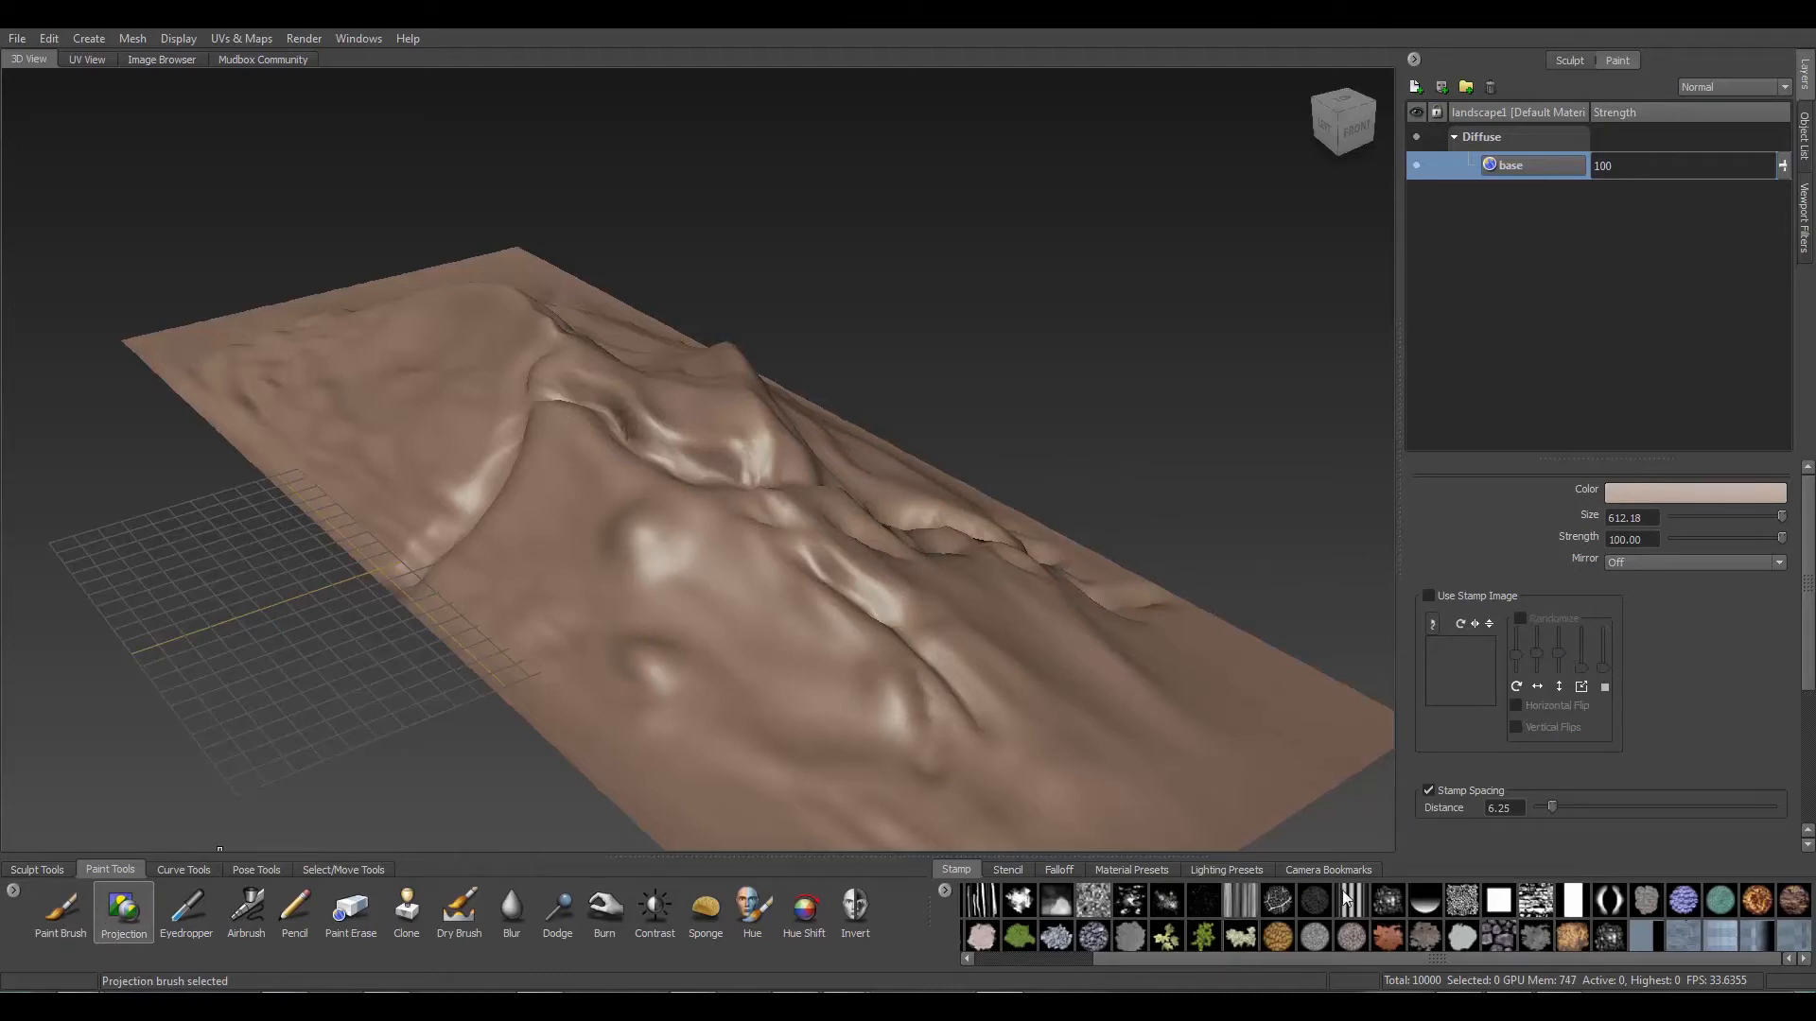
pyautogui.click(1450, 903)
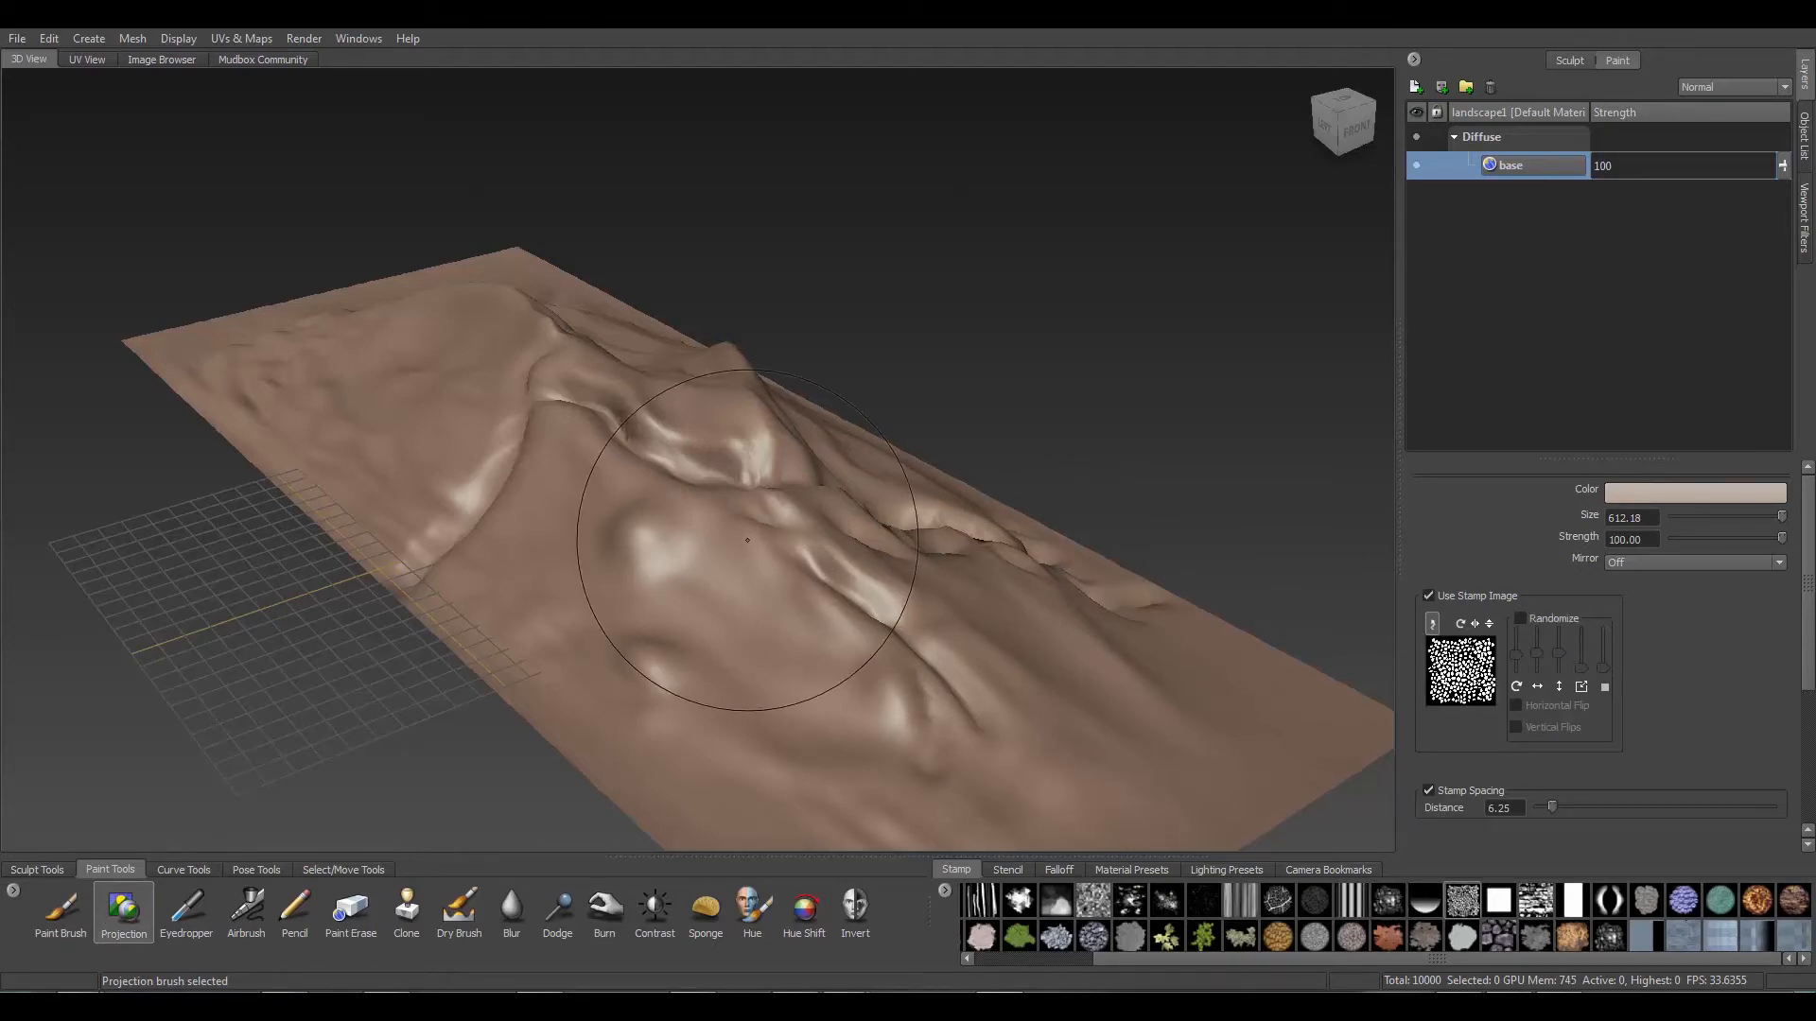
pyautogui.click(1007, 870)
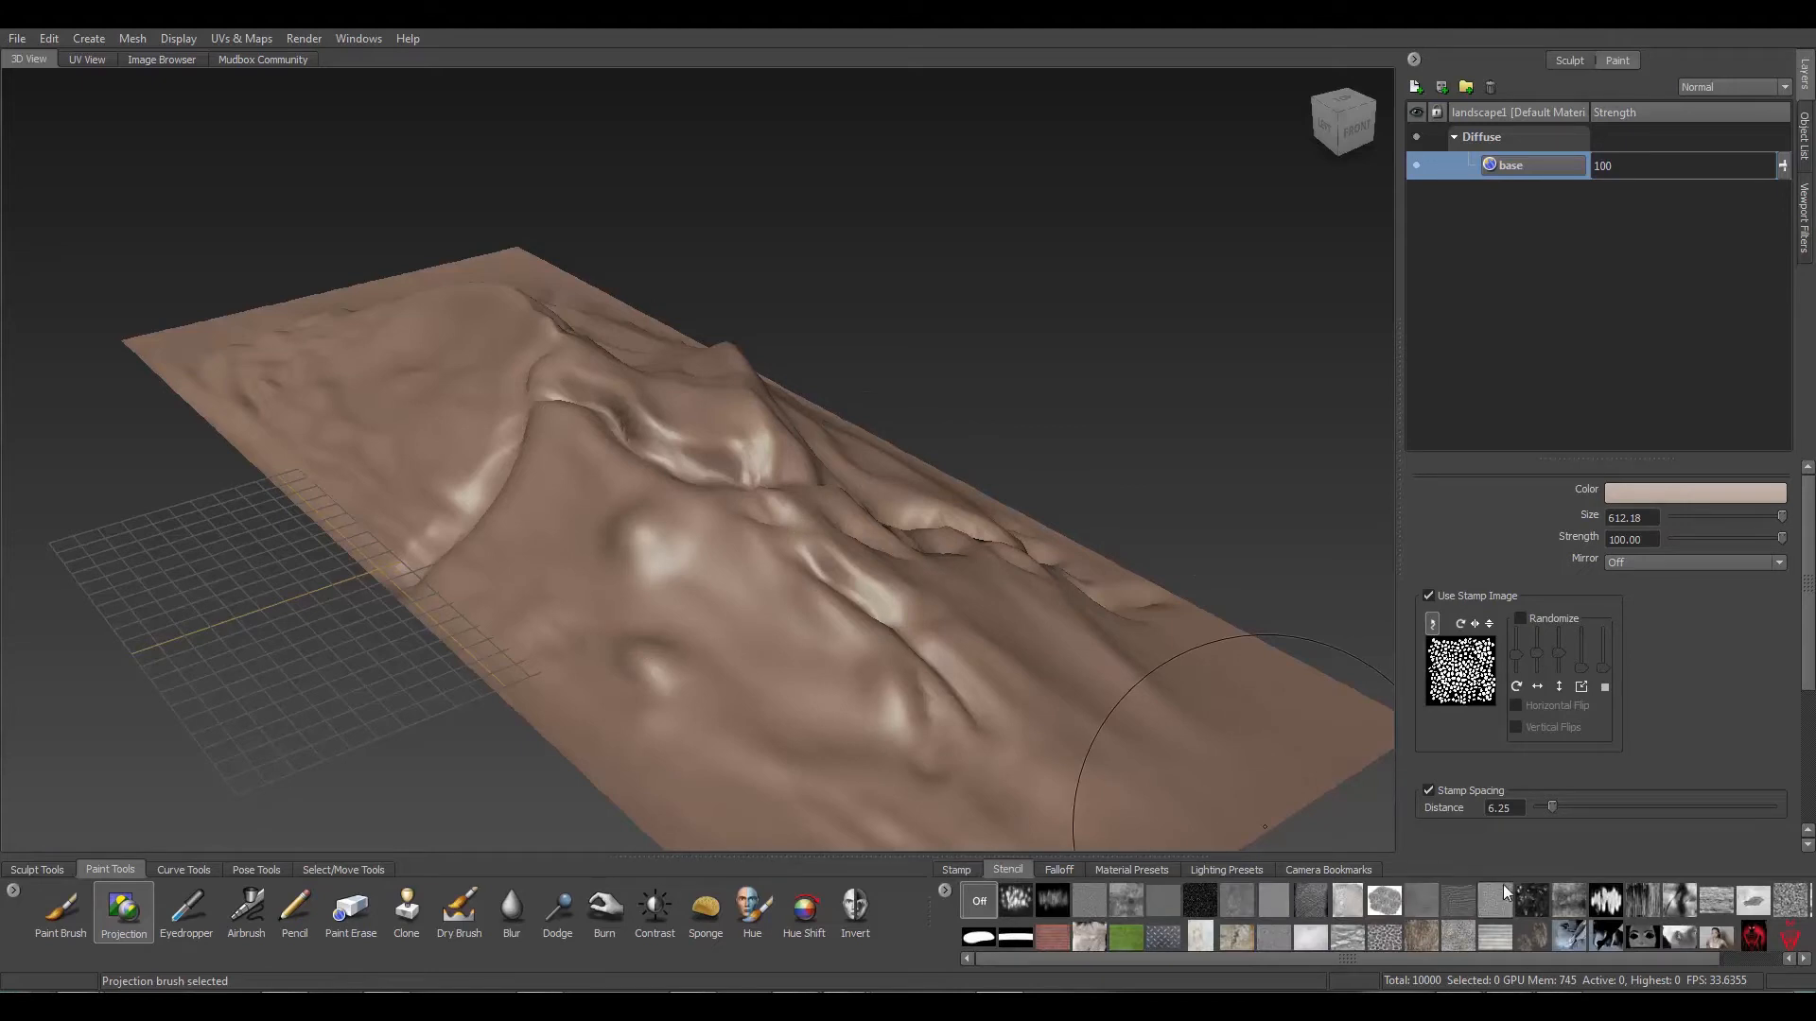
pyautogui.click(1598, 903)
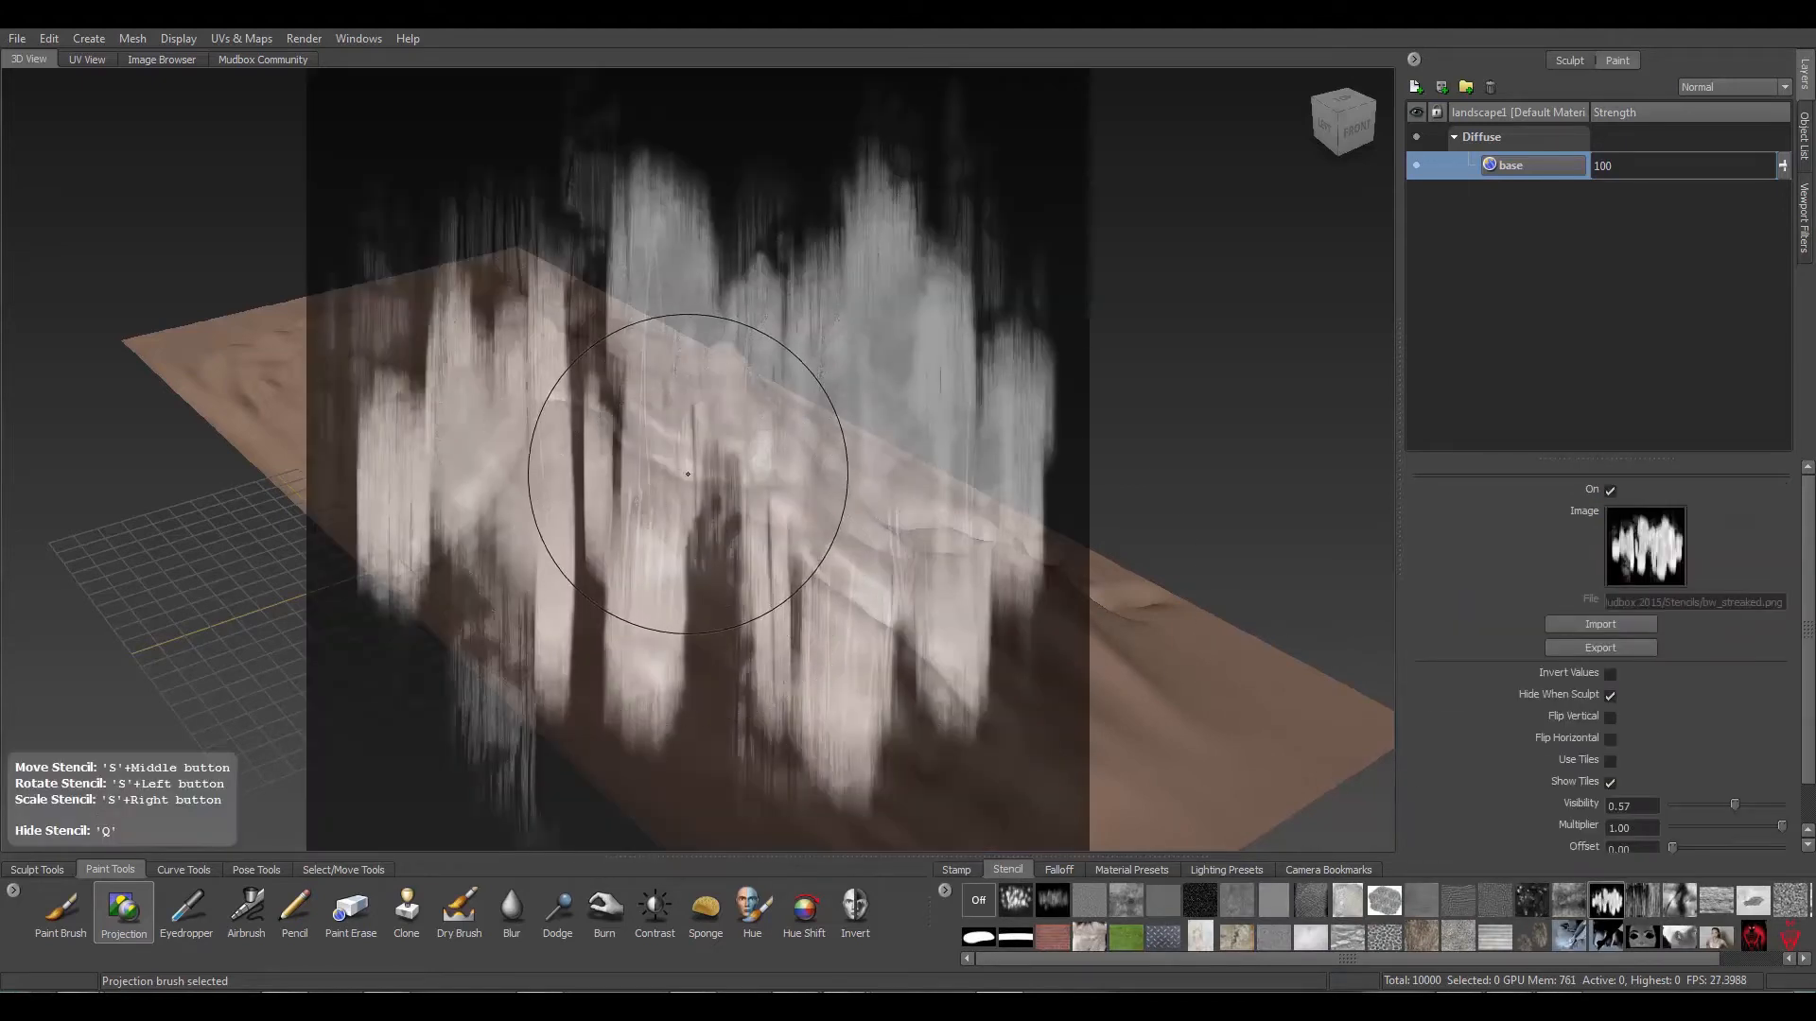
pyautogui.keyDown('alt'); pyautogui.moveTo(651, 519); pyautogui.dragTo(709, 534); pyautogui.keyUp('alt')
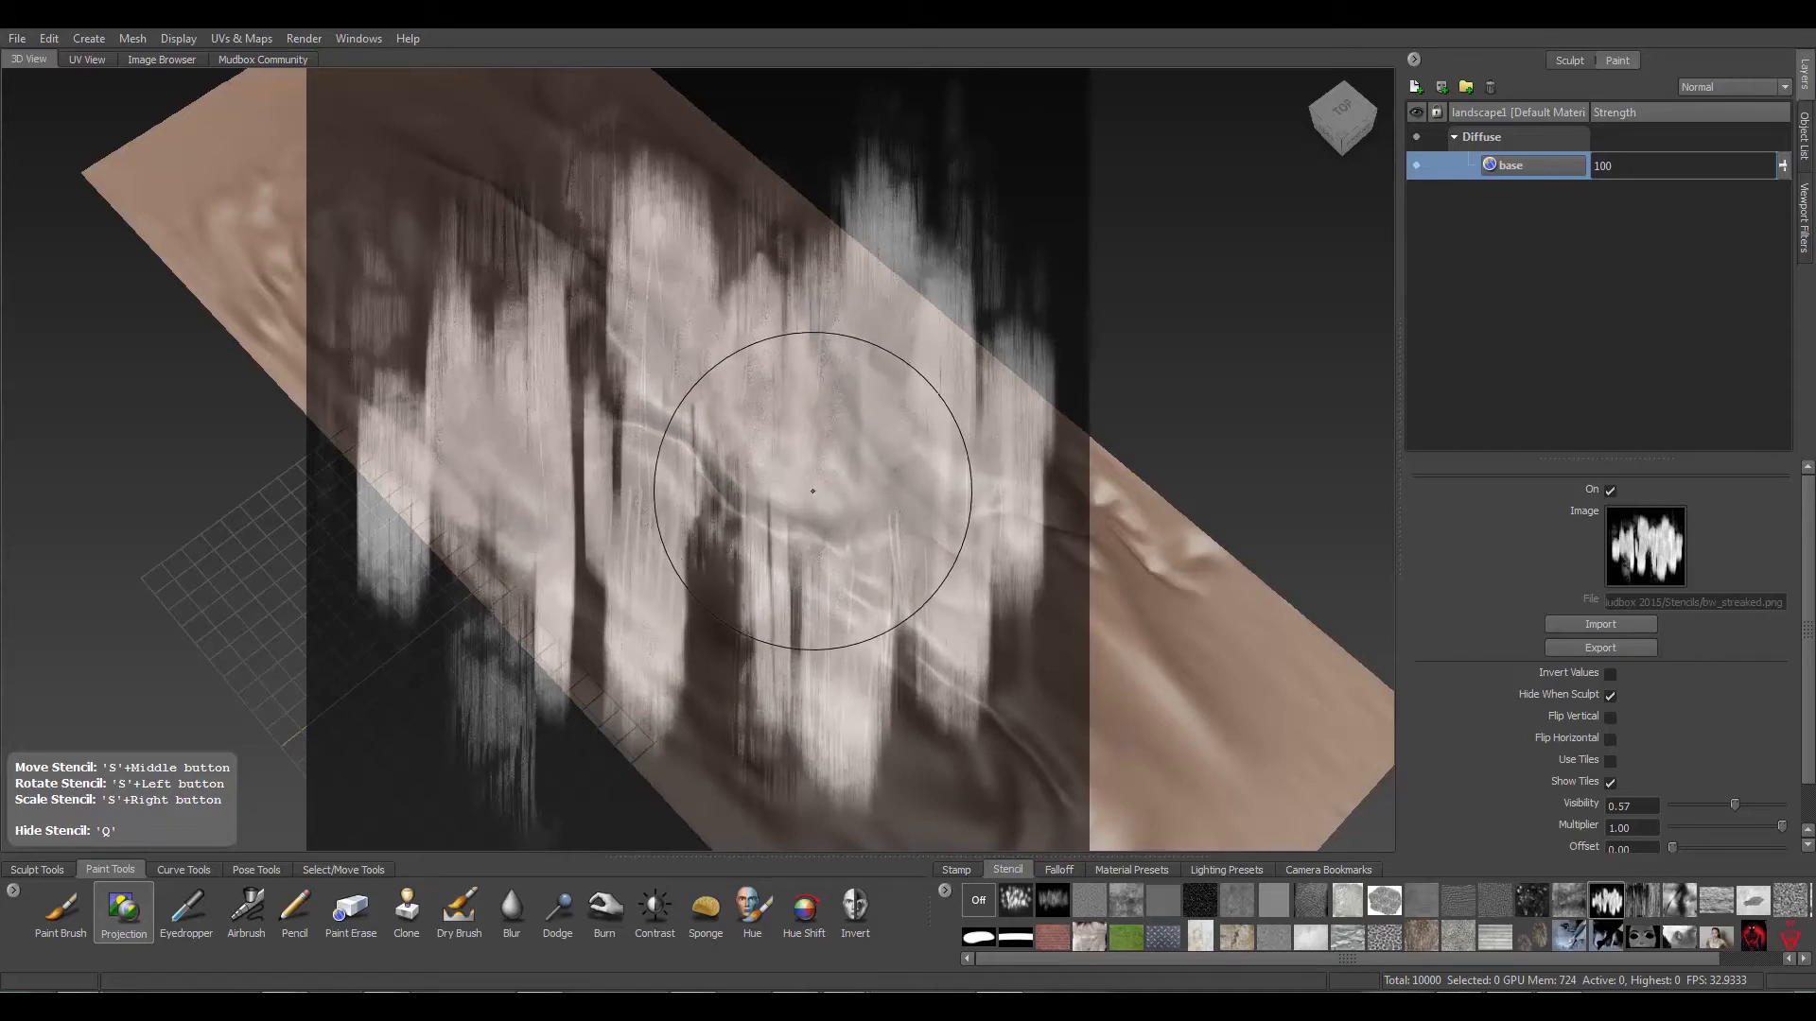
# Project the streaked stencil onto the middle of the landscape with broad strokes, and hide the stencil
pyautogui.moveTo(804, 510)
pyautogui.mouseDown()
pyautogui.moveTo(709, 653)
pyautogui.moveTo(633, 412)
pyautogui.mouseUp()
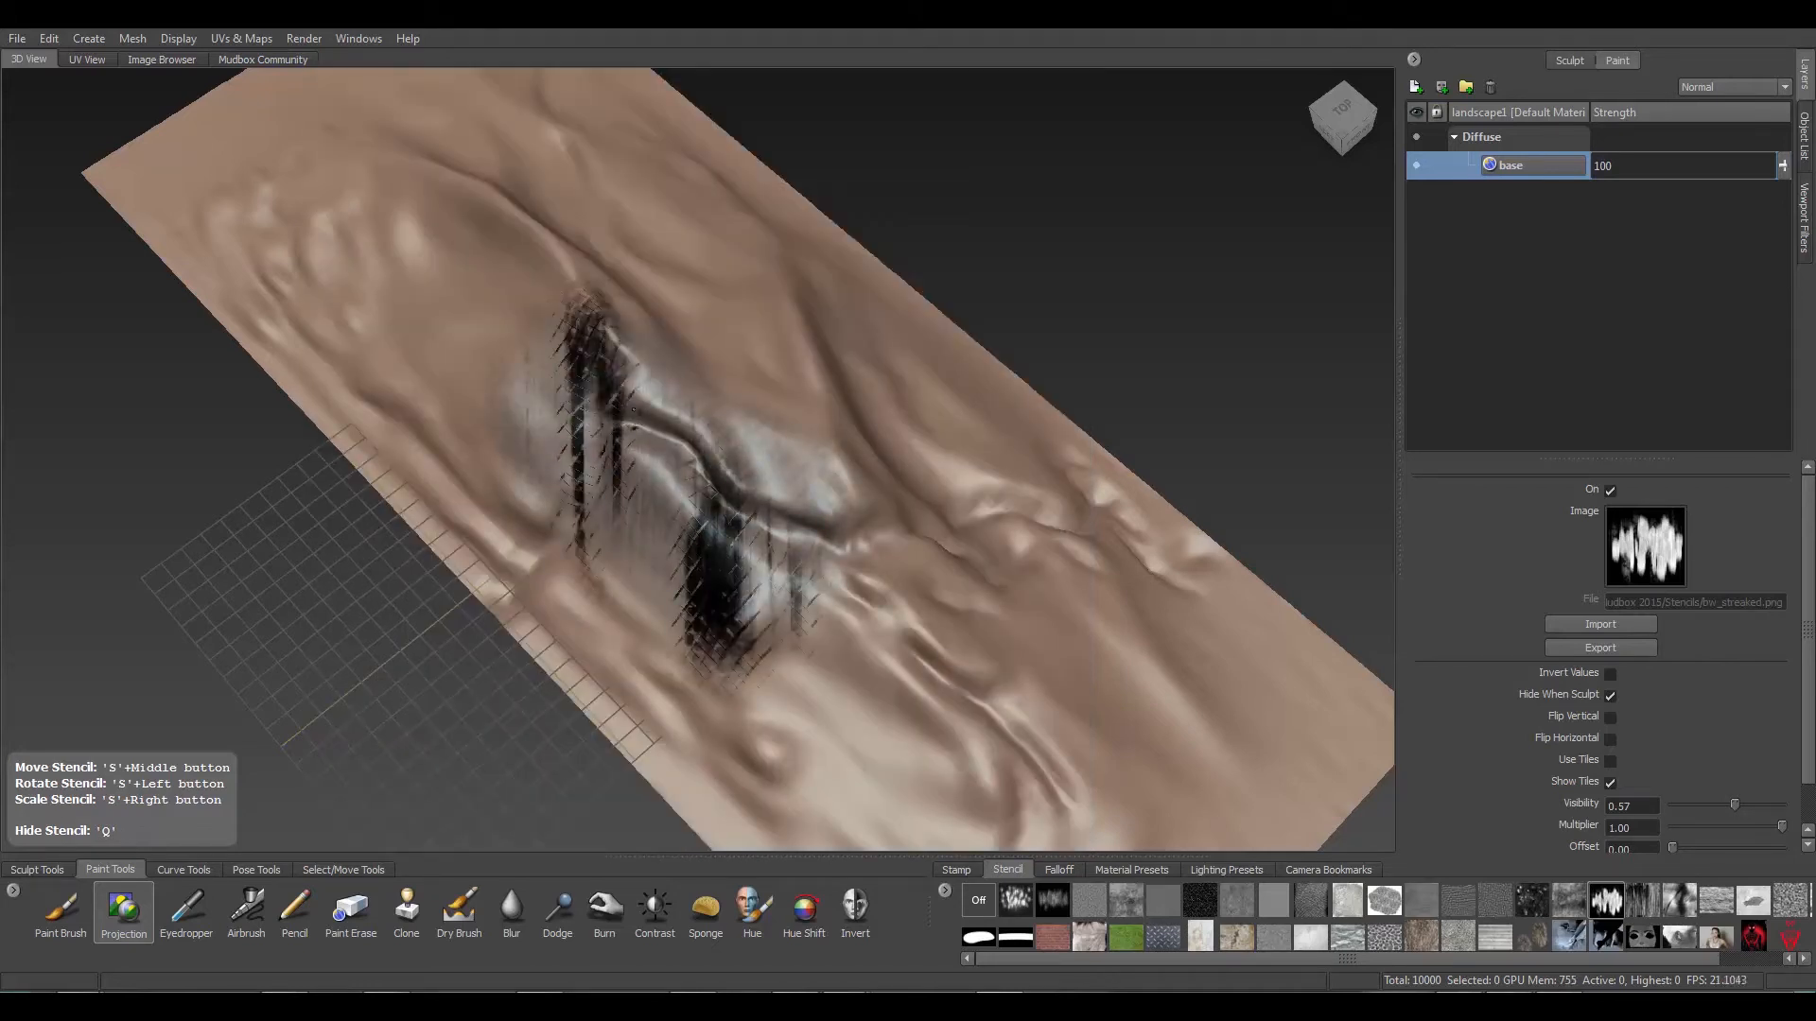
pyautogui.moveTo(610, 331)
pyautogui.mouseDown()
pyautogui.moveTo(591, 284)
pyautogui.moveTo(805, 356)
pyautogui.moveTo(983, 473)
pyautogui.moveTo(908, 652)
pyautogui.moveTo(756, 719)
pyautogui.moveTo(979, 647)
pyautogui.moveTo(1036, 662)
pyautogui.moveTo(1025, 649)
pyautogui.mouseUp()
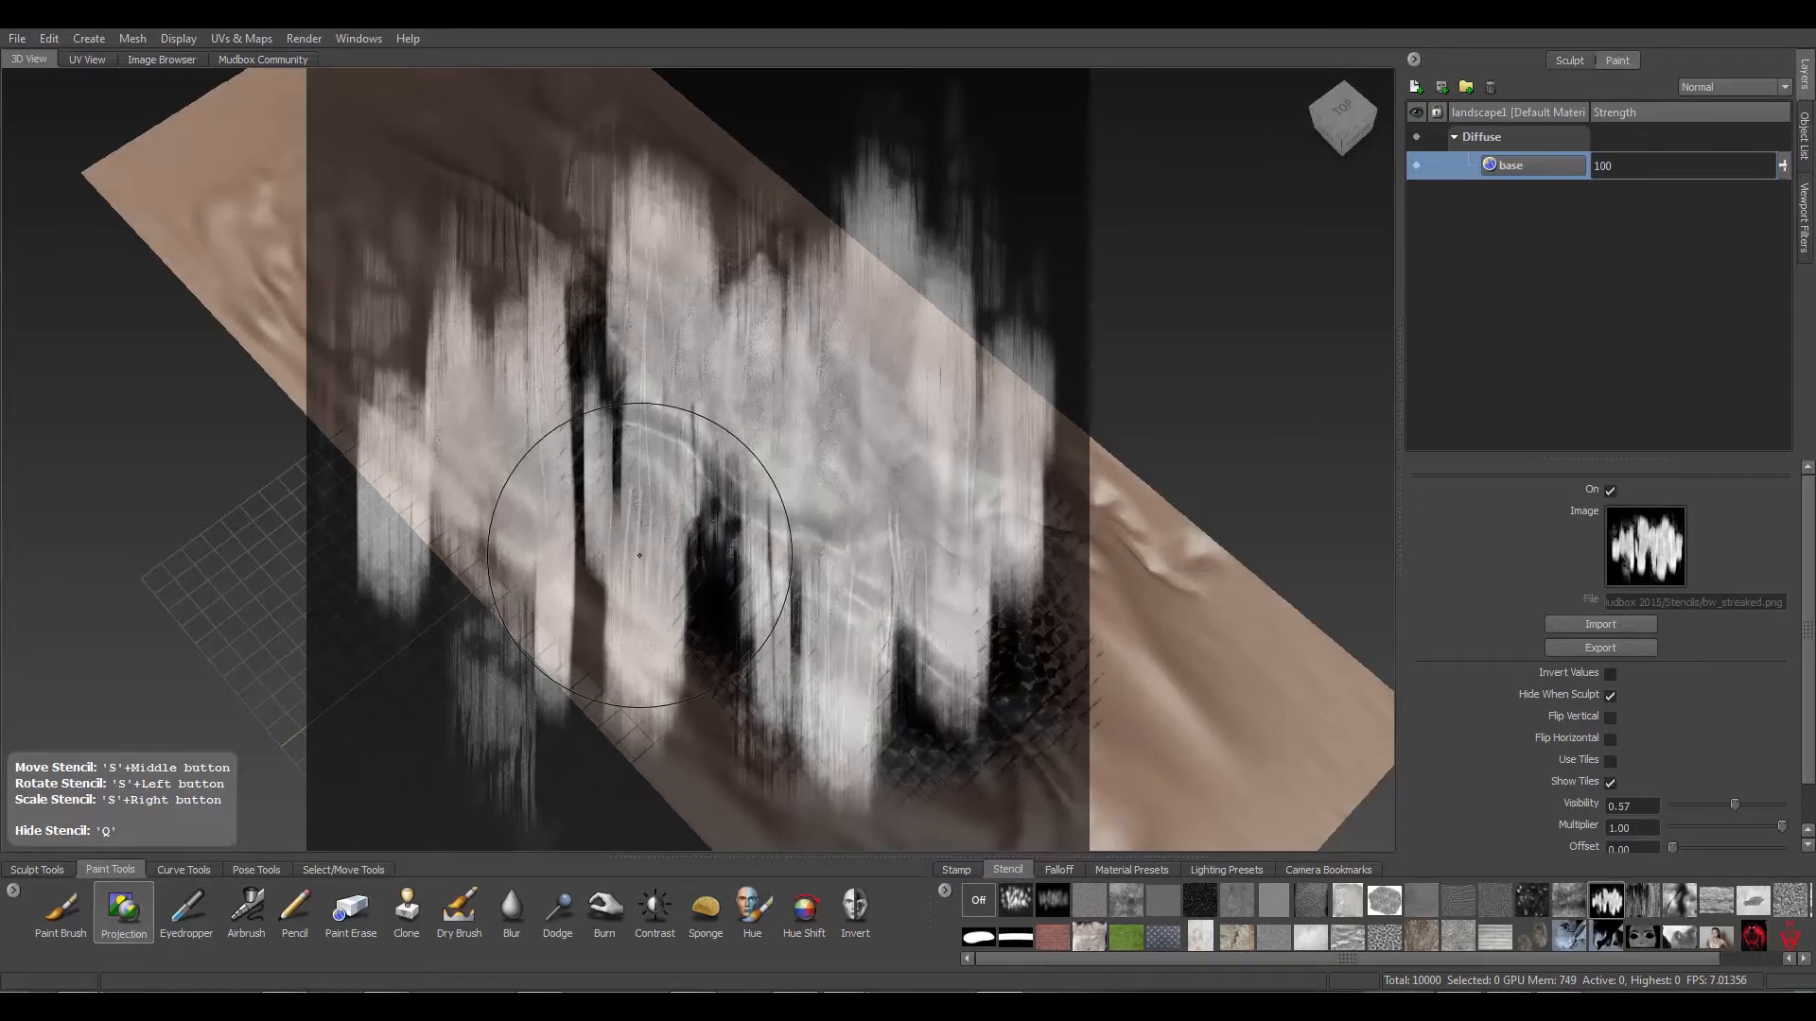
pyautogui.press('q')
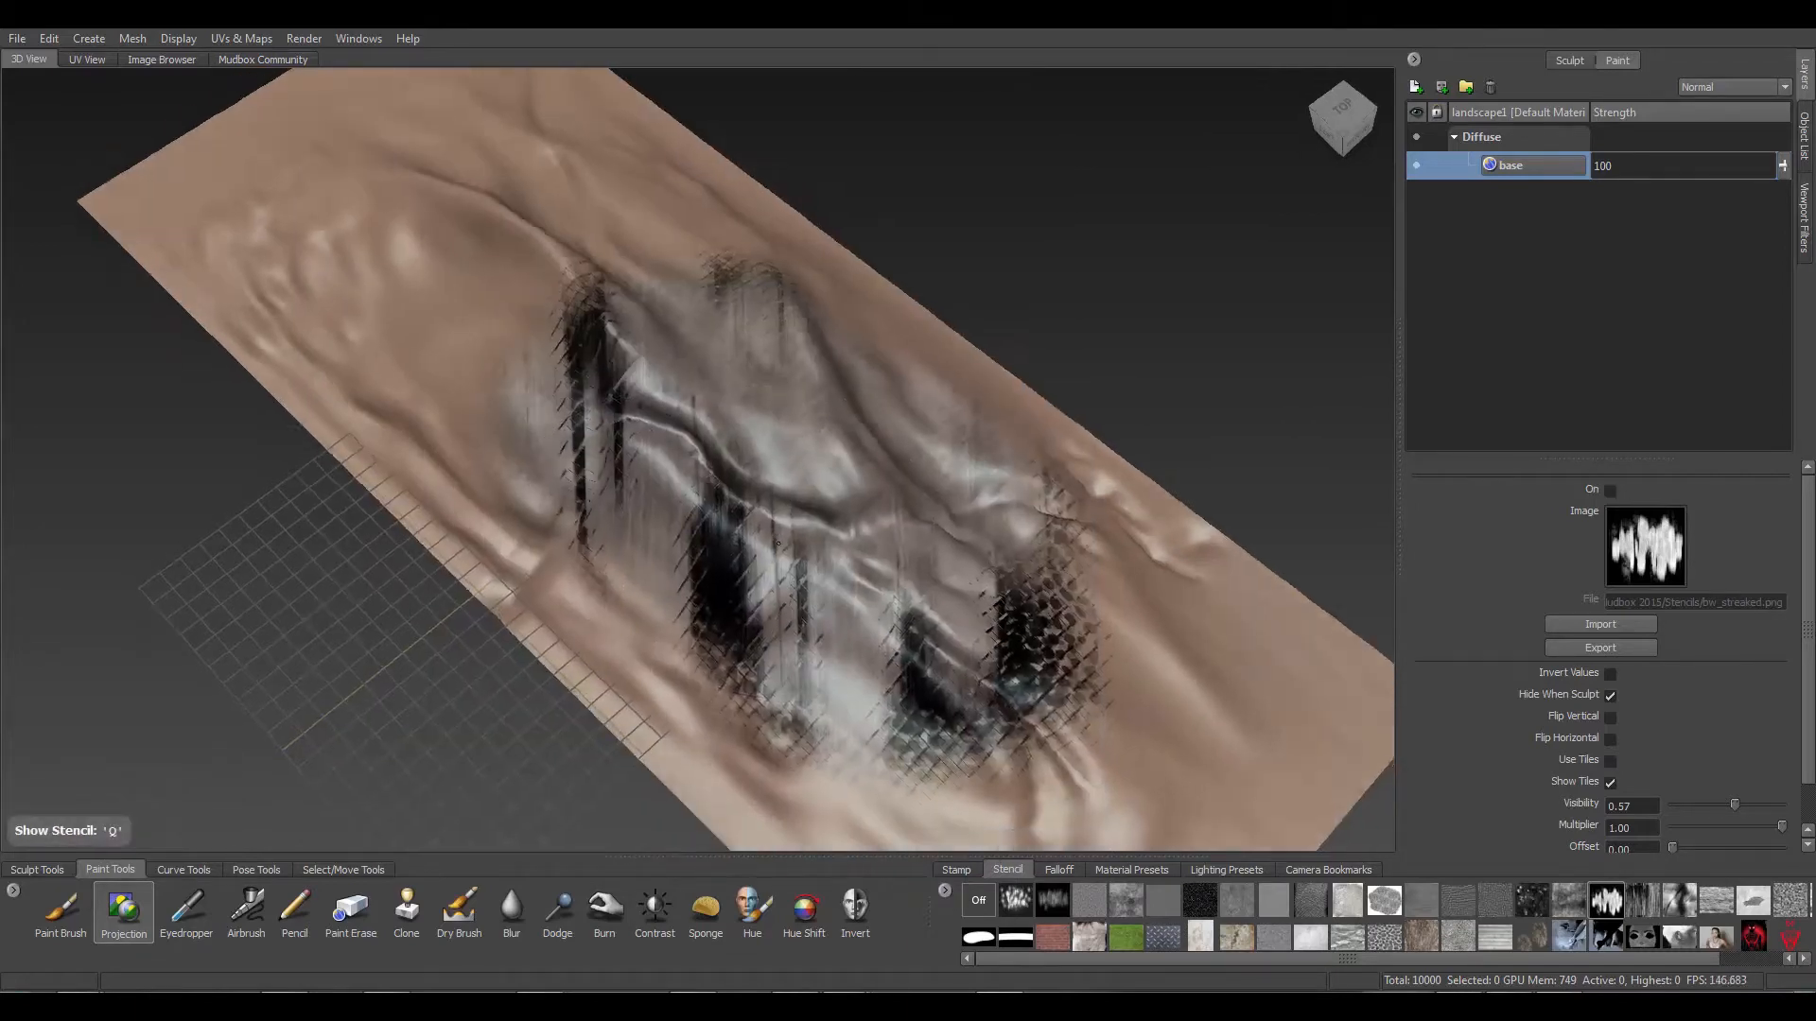
pyautogui.moveTo(777, 544)
pyautogui.keyDown('alt'); pyautogui.mouseDown(button='right')
pyautogui.moveTo(1041, 577)
pyautogui.moveTo(674, 486)
pyautogui.mouseUp(button='right'); pyautogui.keyUp('alt')
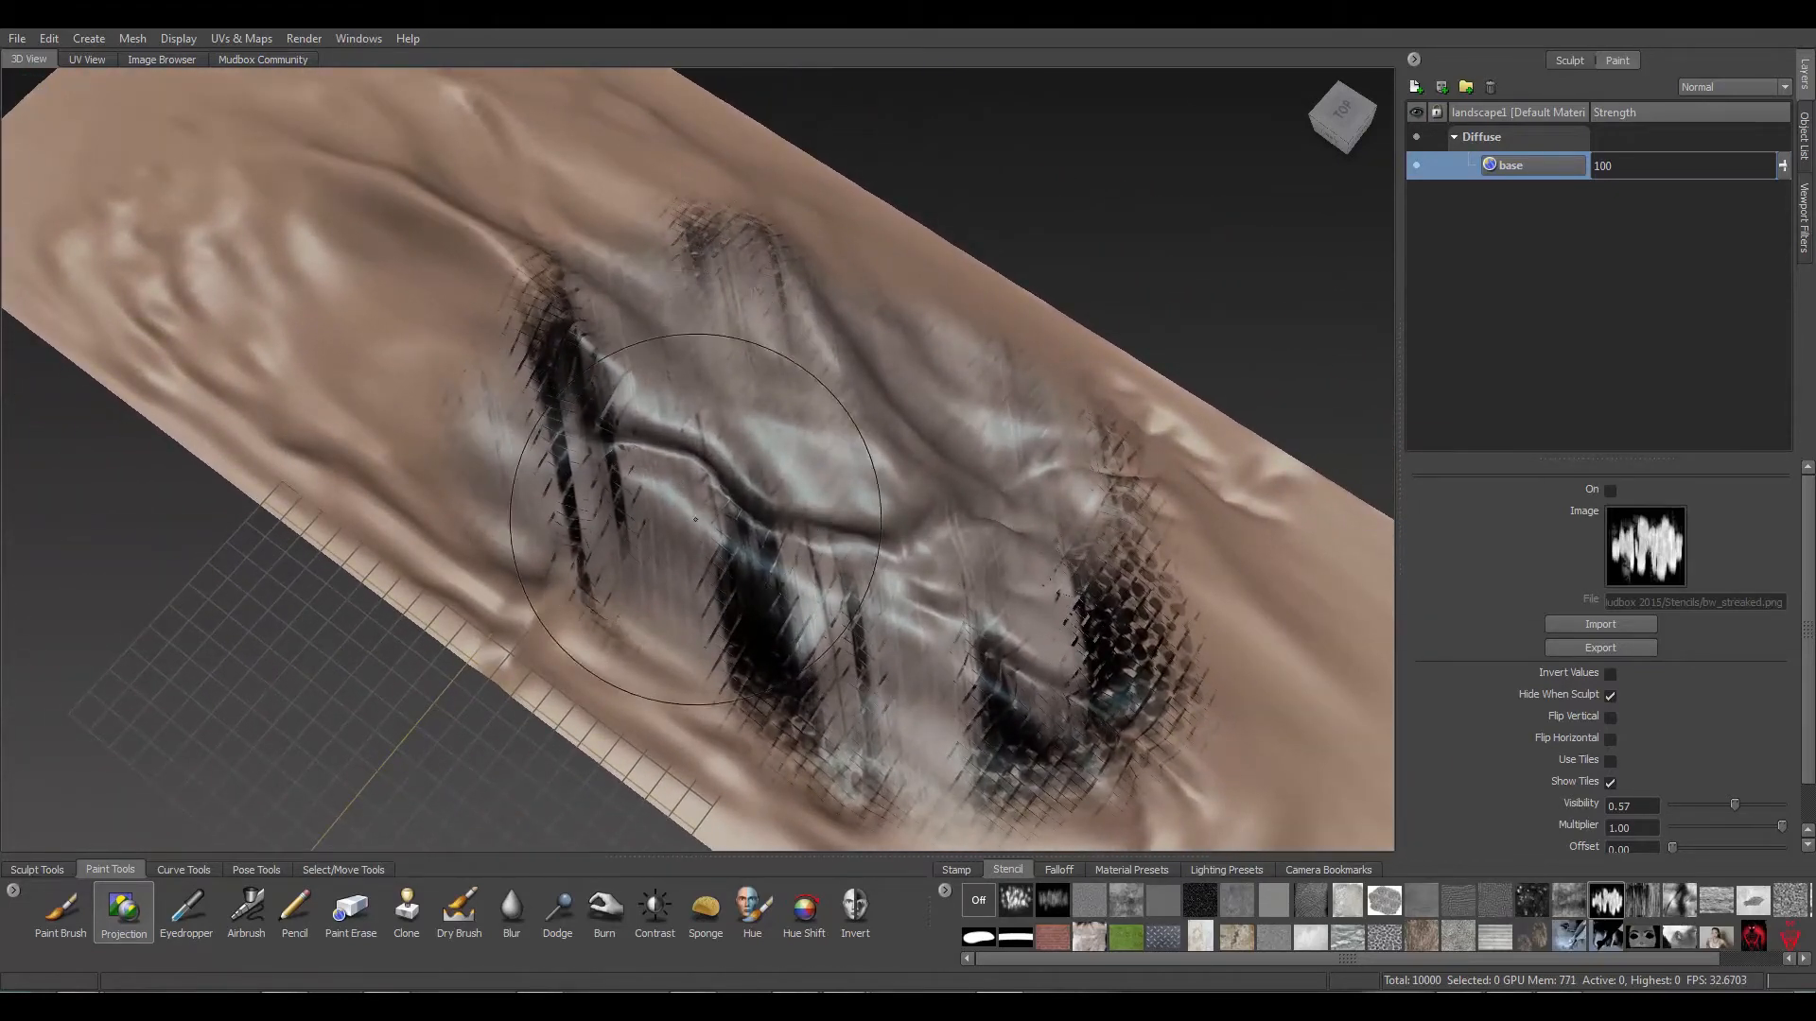
# Start a new empty scene without saving the painted landscape, and close the welcome window
pyautogui.click(16, 39)
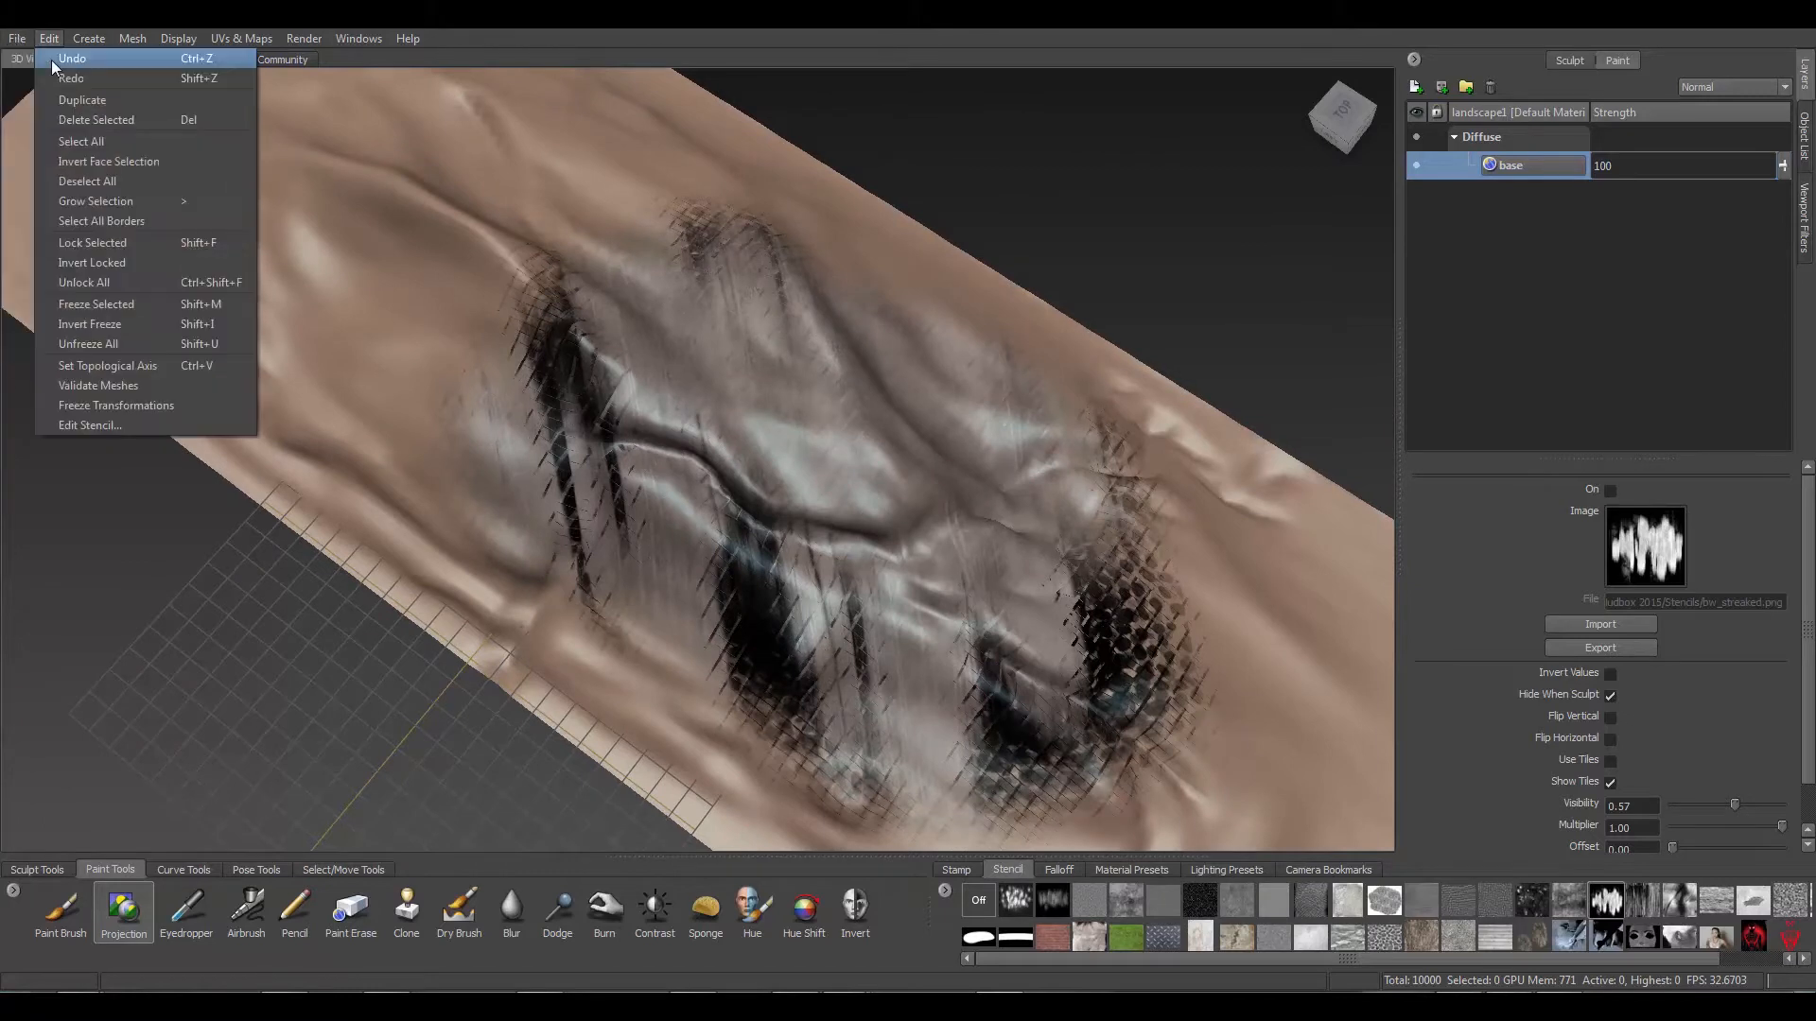
pyautogui.click(52, 57)
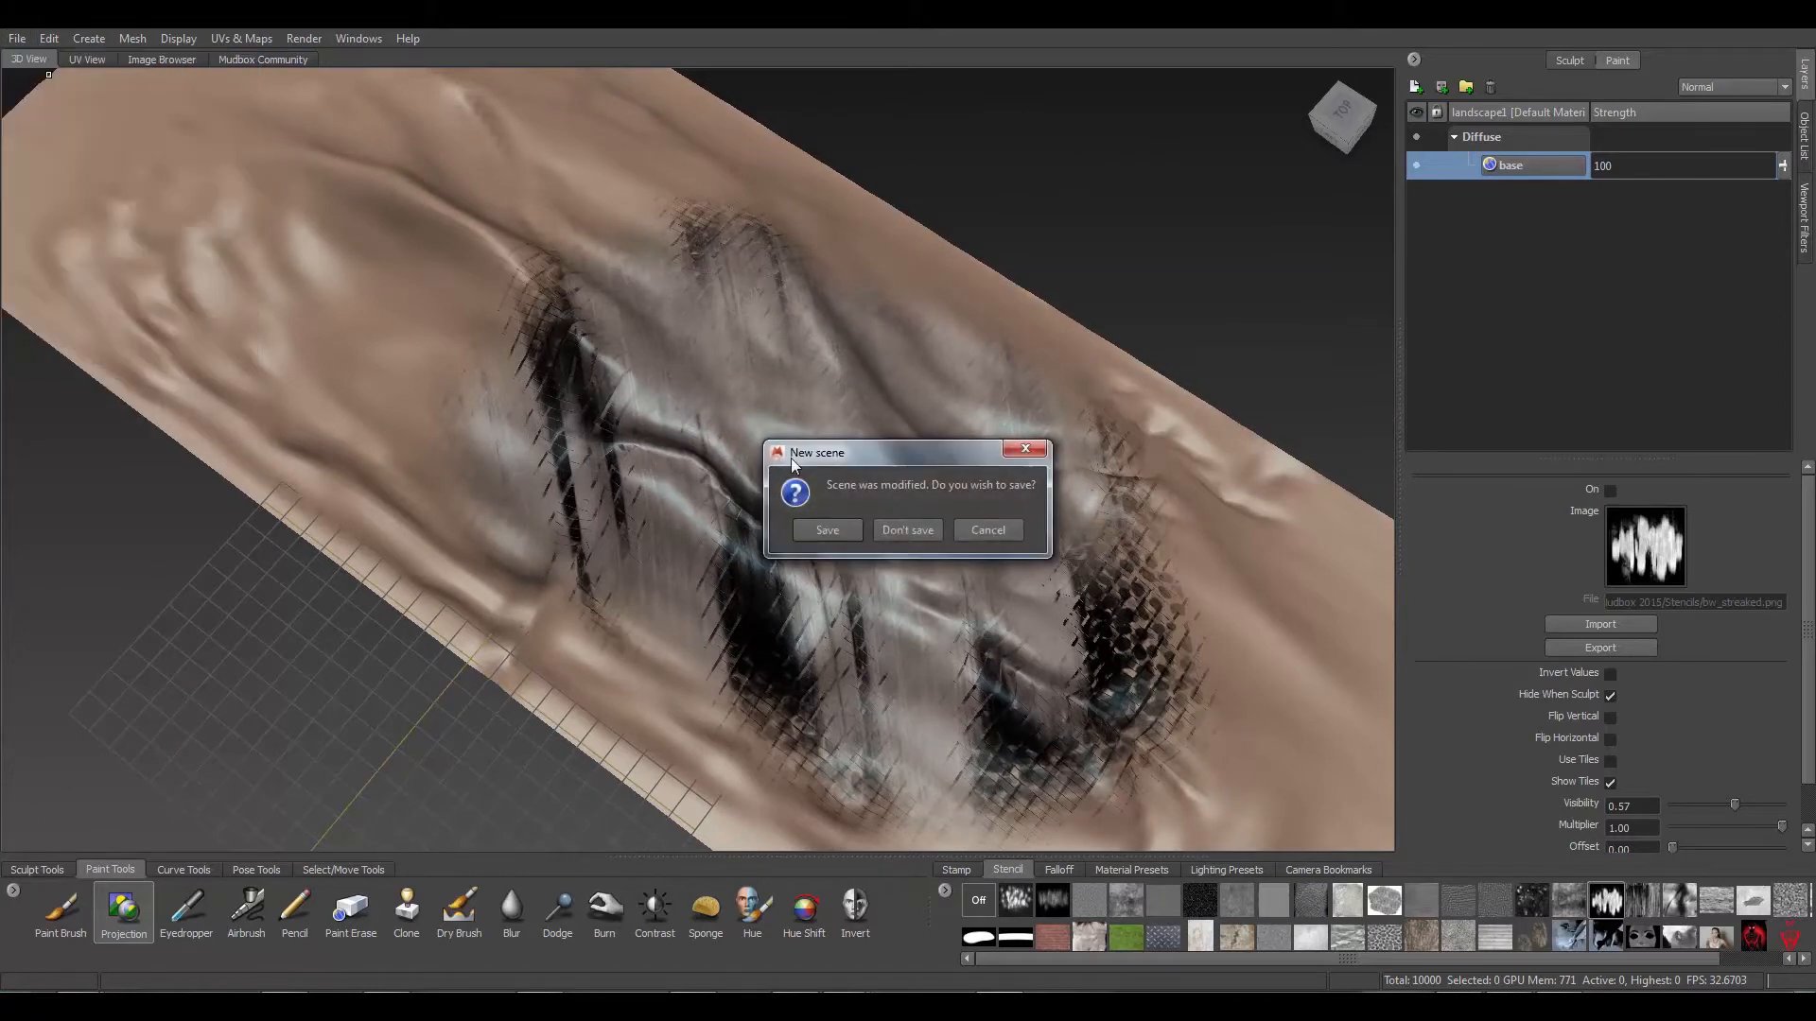
pyautogui.click(913, 540)
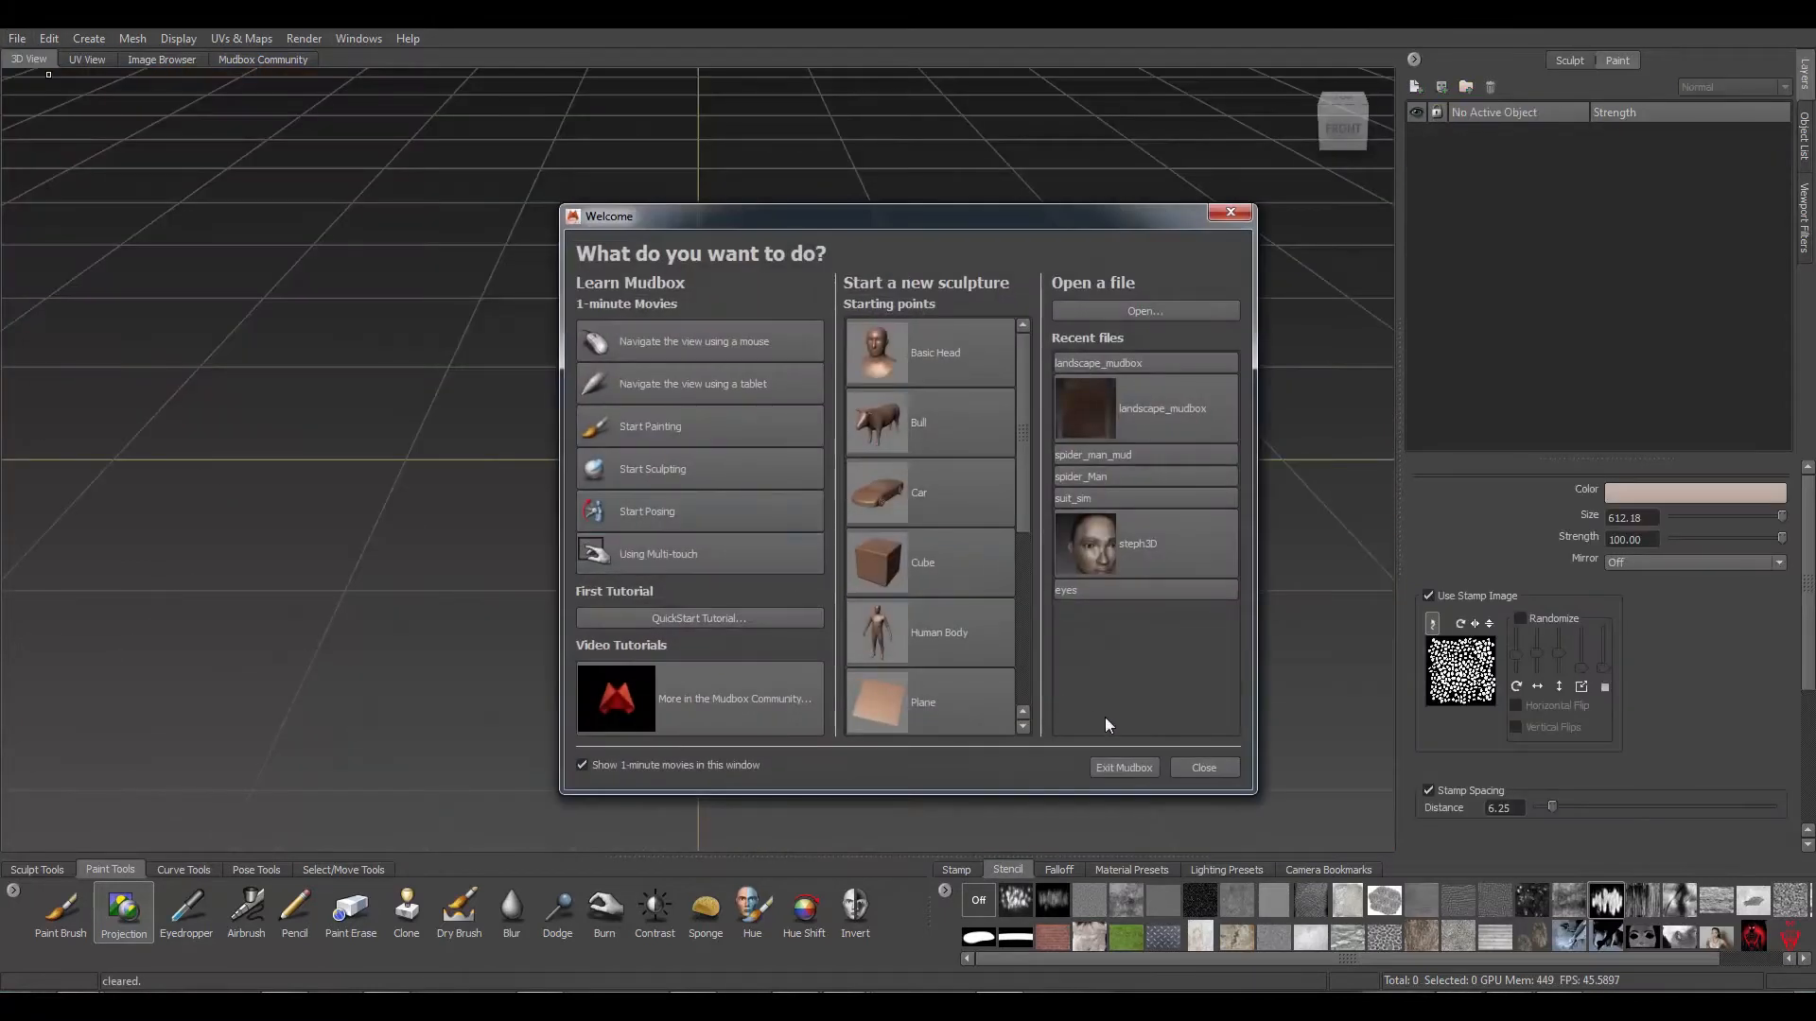
pyautogui.click(1201, 766)
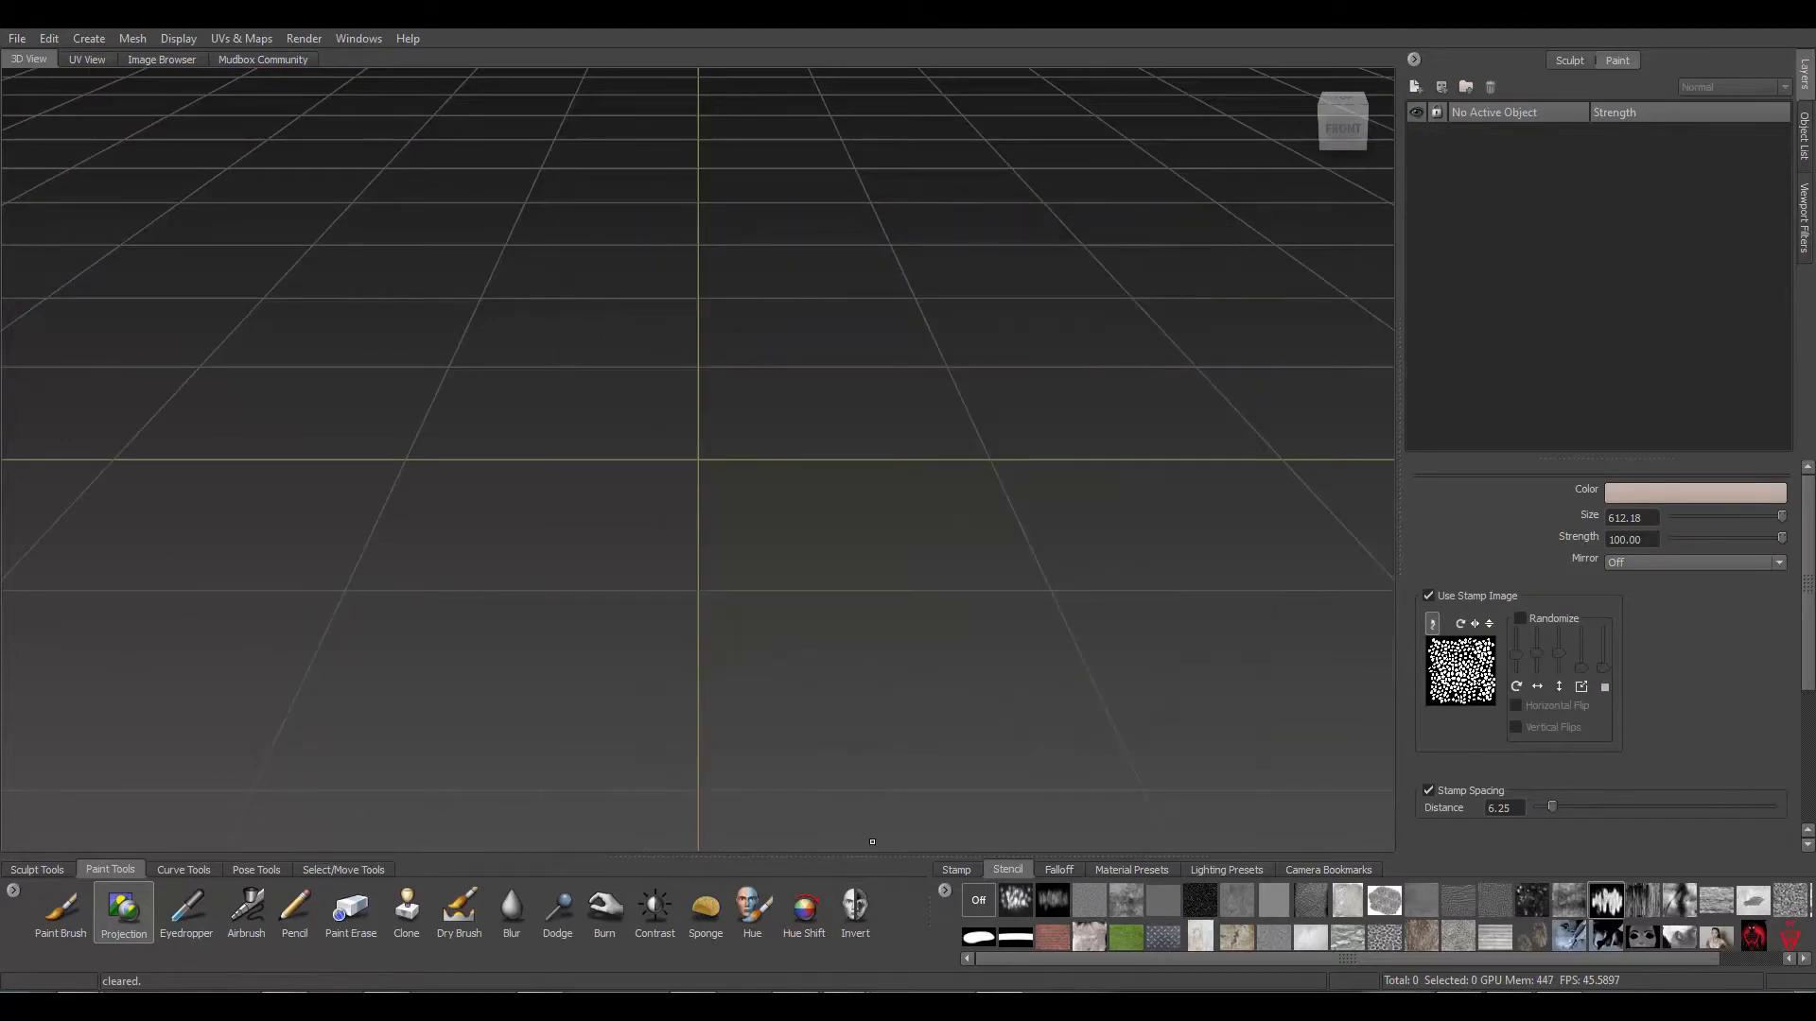
# Switch to Maya and open landscape_uvs.ma from the arnold_landscape project's maya scenes folder
pyautogui.click(933, 919)
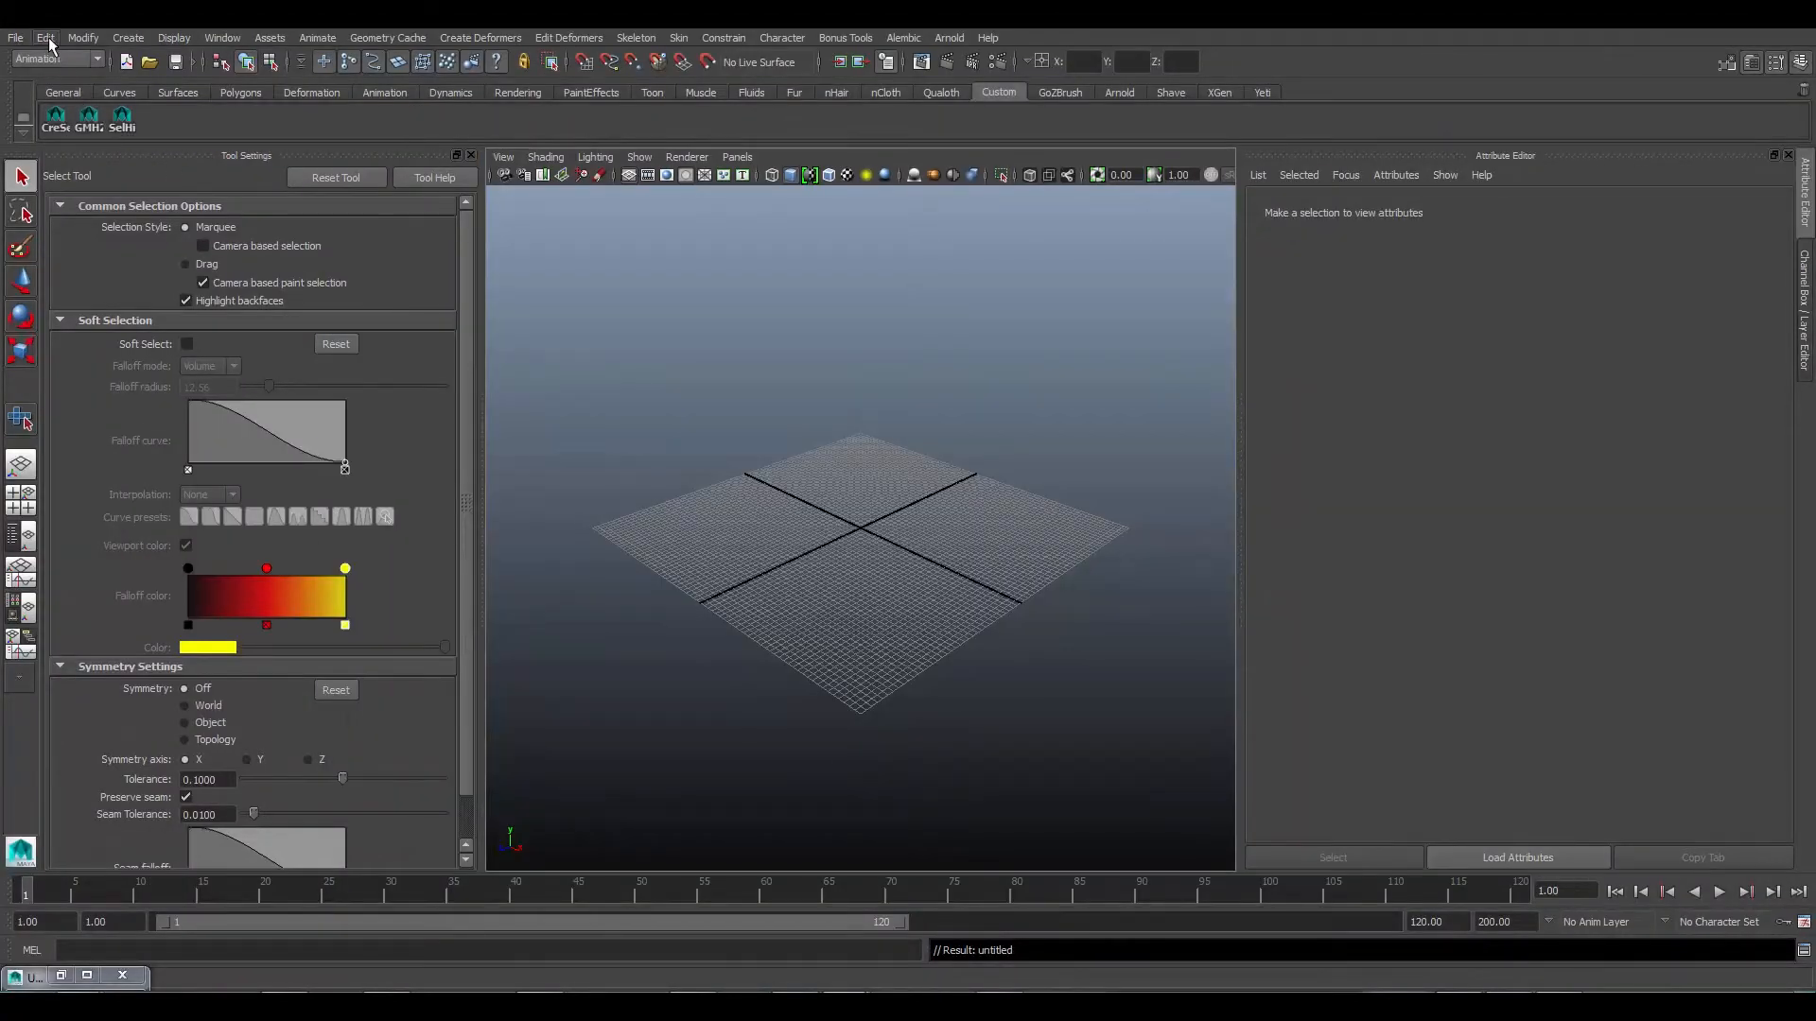
pyautogui.click(18, 38)
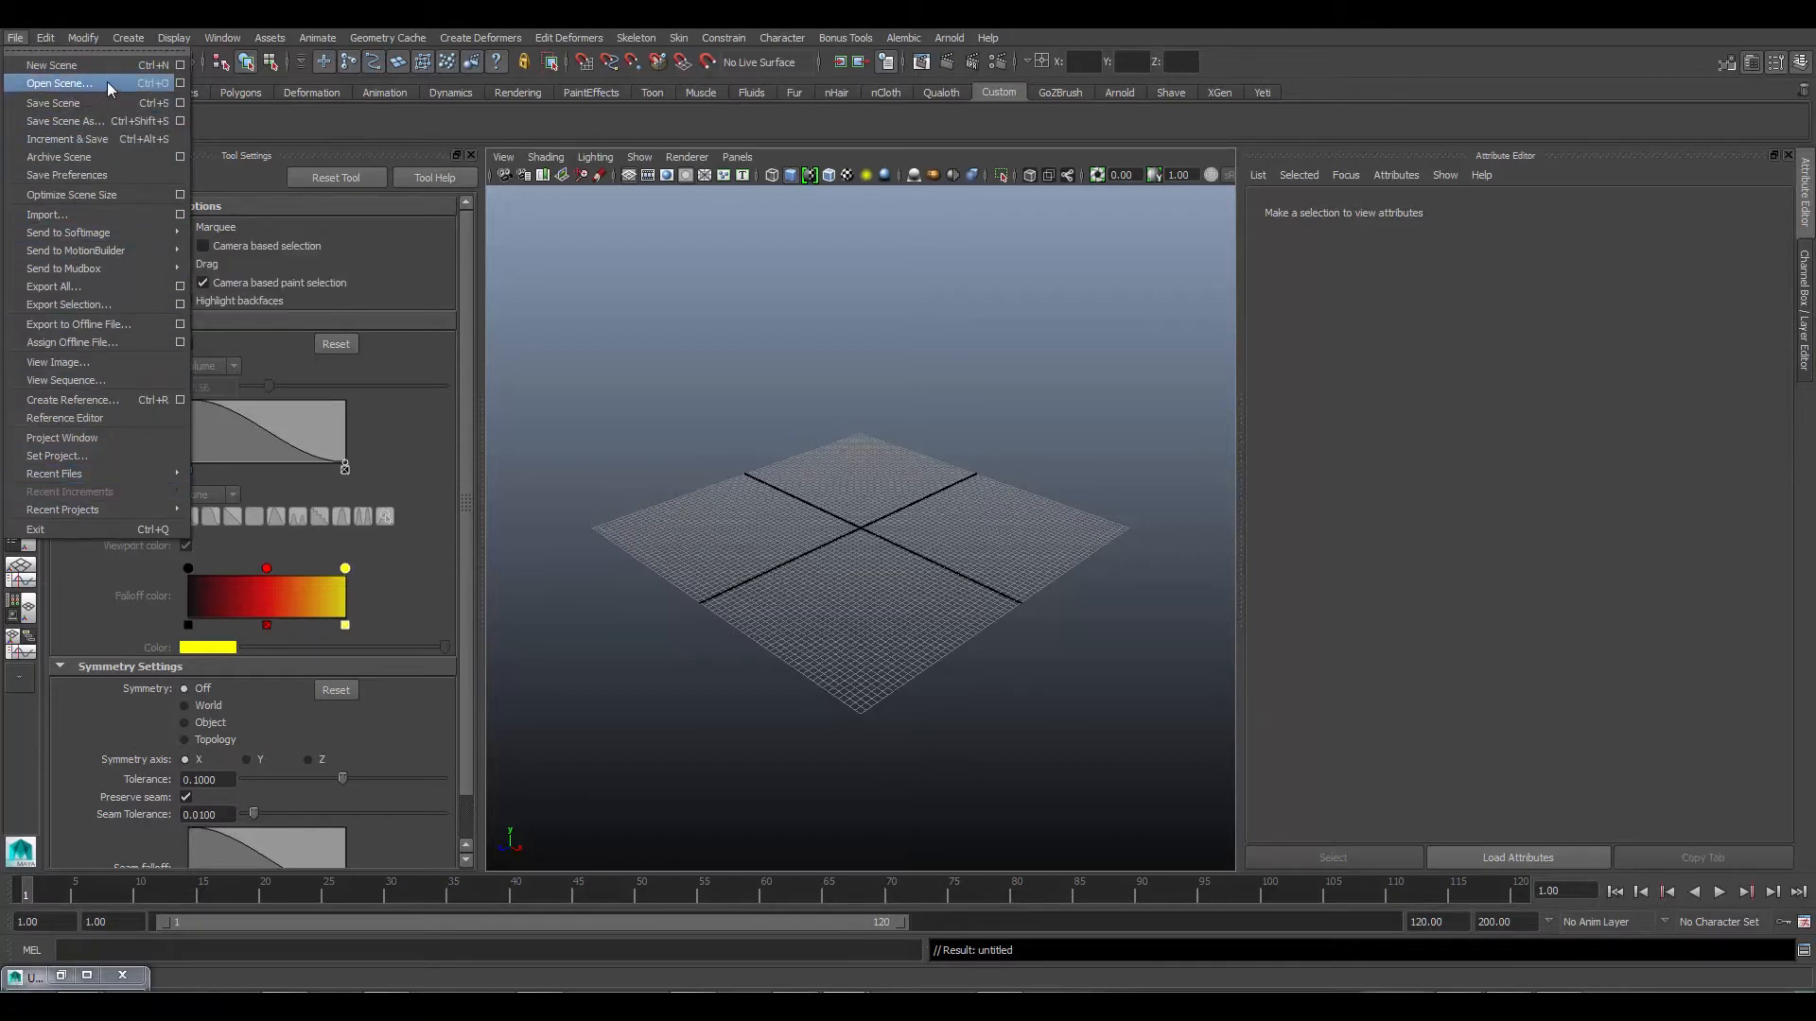
pyautogui.click(145, 83)
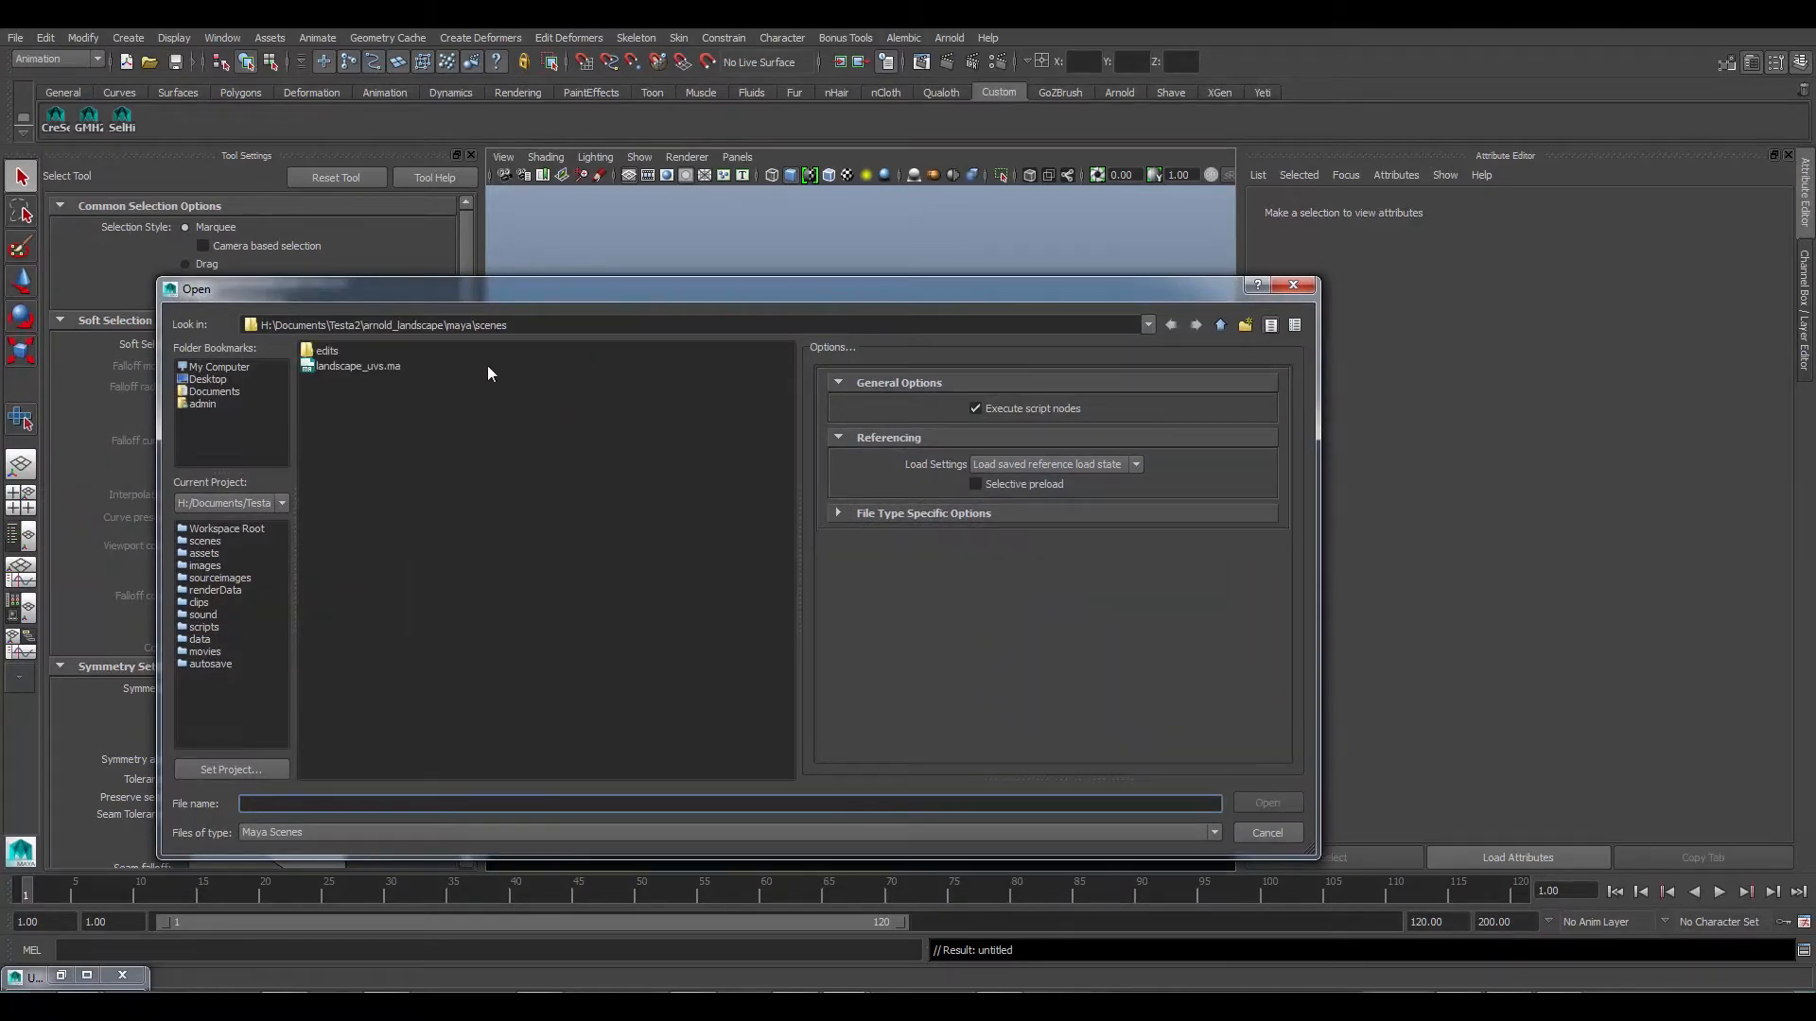
pyautogui.click(376, 366)
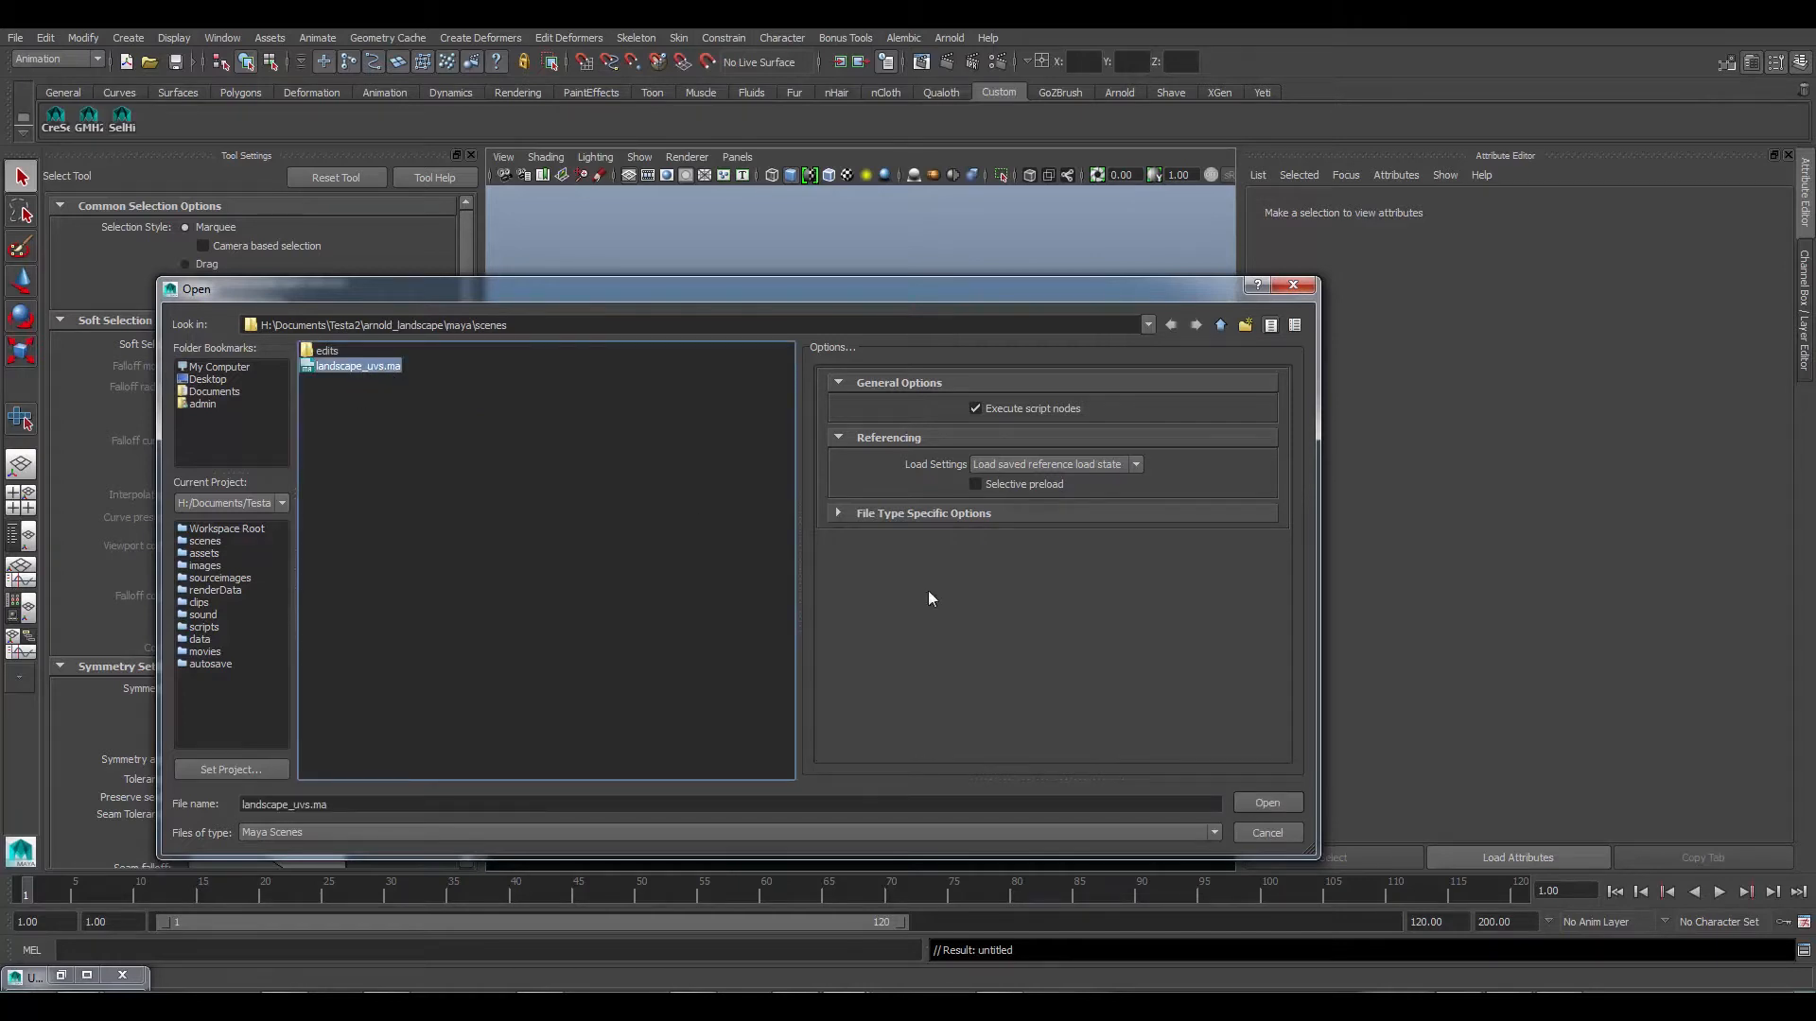
pyautogui.click(1292, 805)
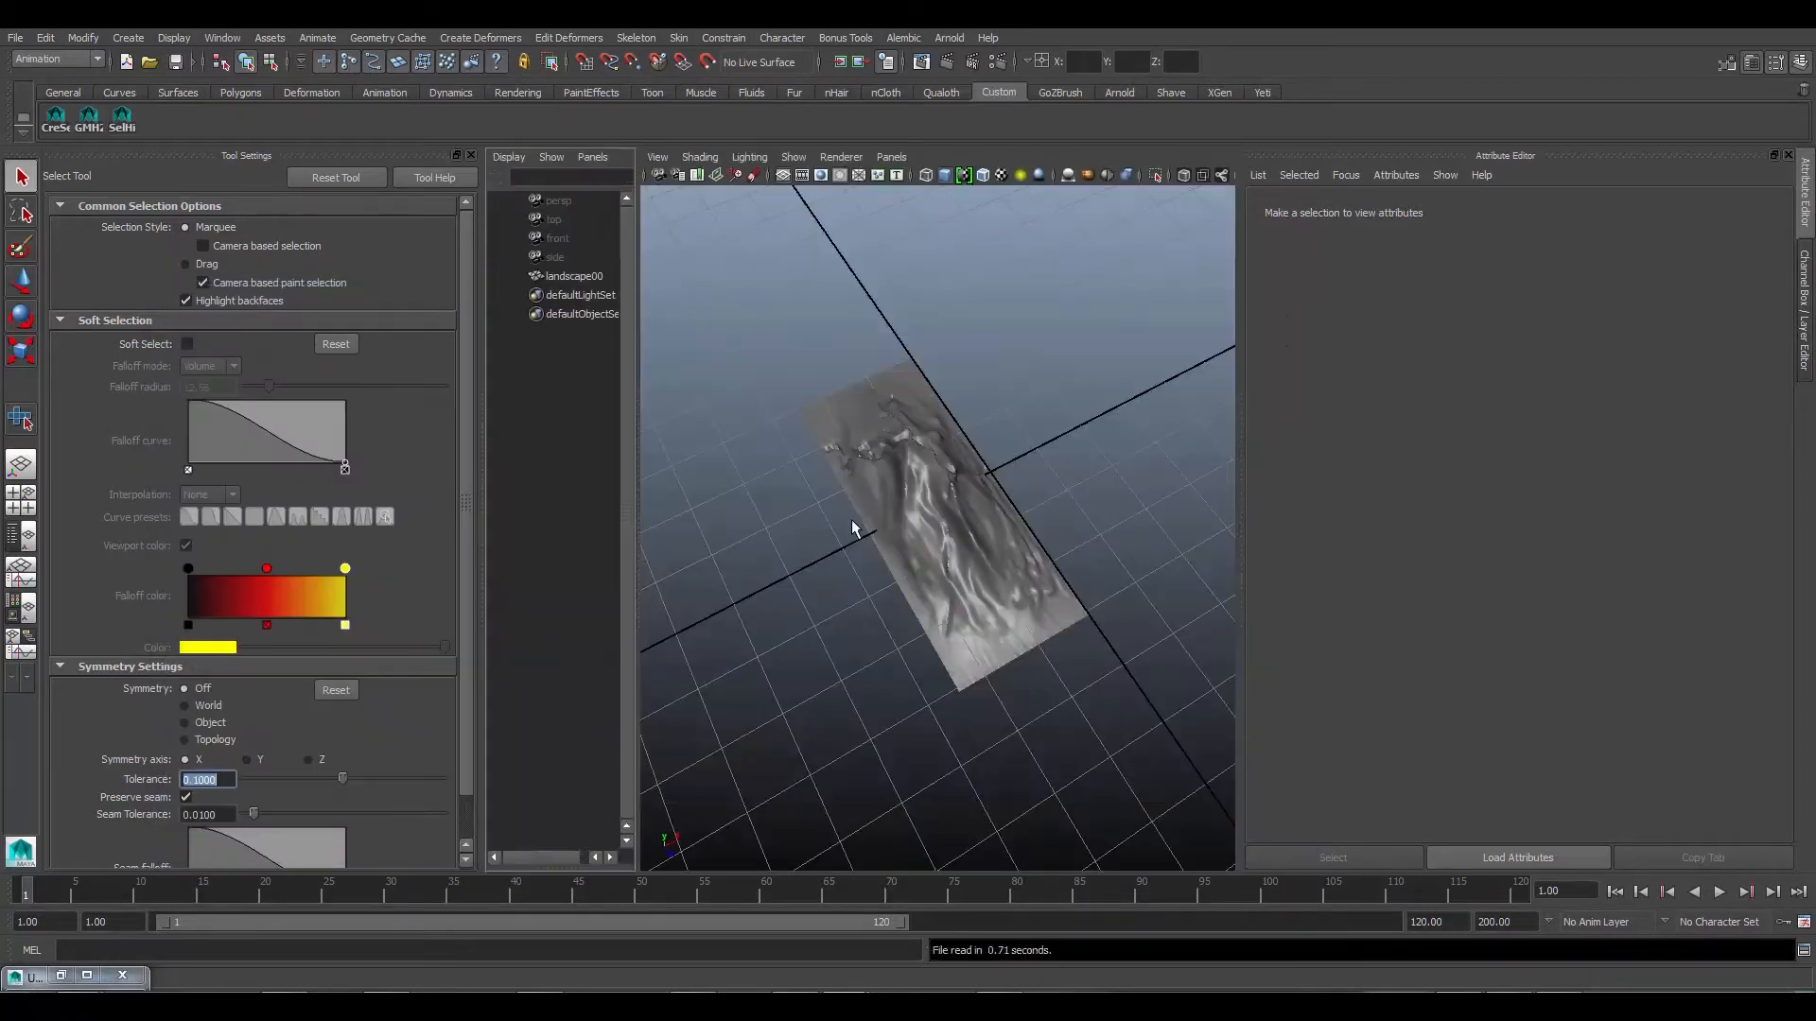
# Open the UV Texture Editor and select the landscape mesh to display its UVs there
pyautogui.keyDown('alt'); pyautogui.moveTo(965, 532); pyautogui.dragTo(974, 553); pyautogui.keyUp('alt')
pyautogui.keyDown('alt'); pyautogui.moveTo(998, 546); pyautogui.dragTo(981, 581); pyautogui.keyUp('alt')
pyautogui.scroll(3, 972, 578)
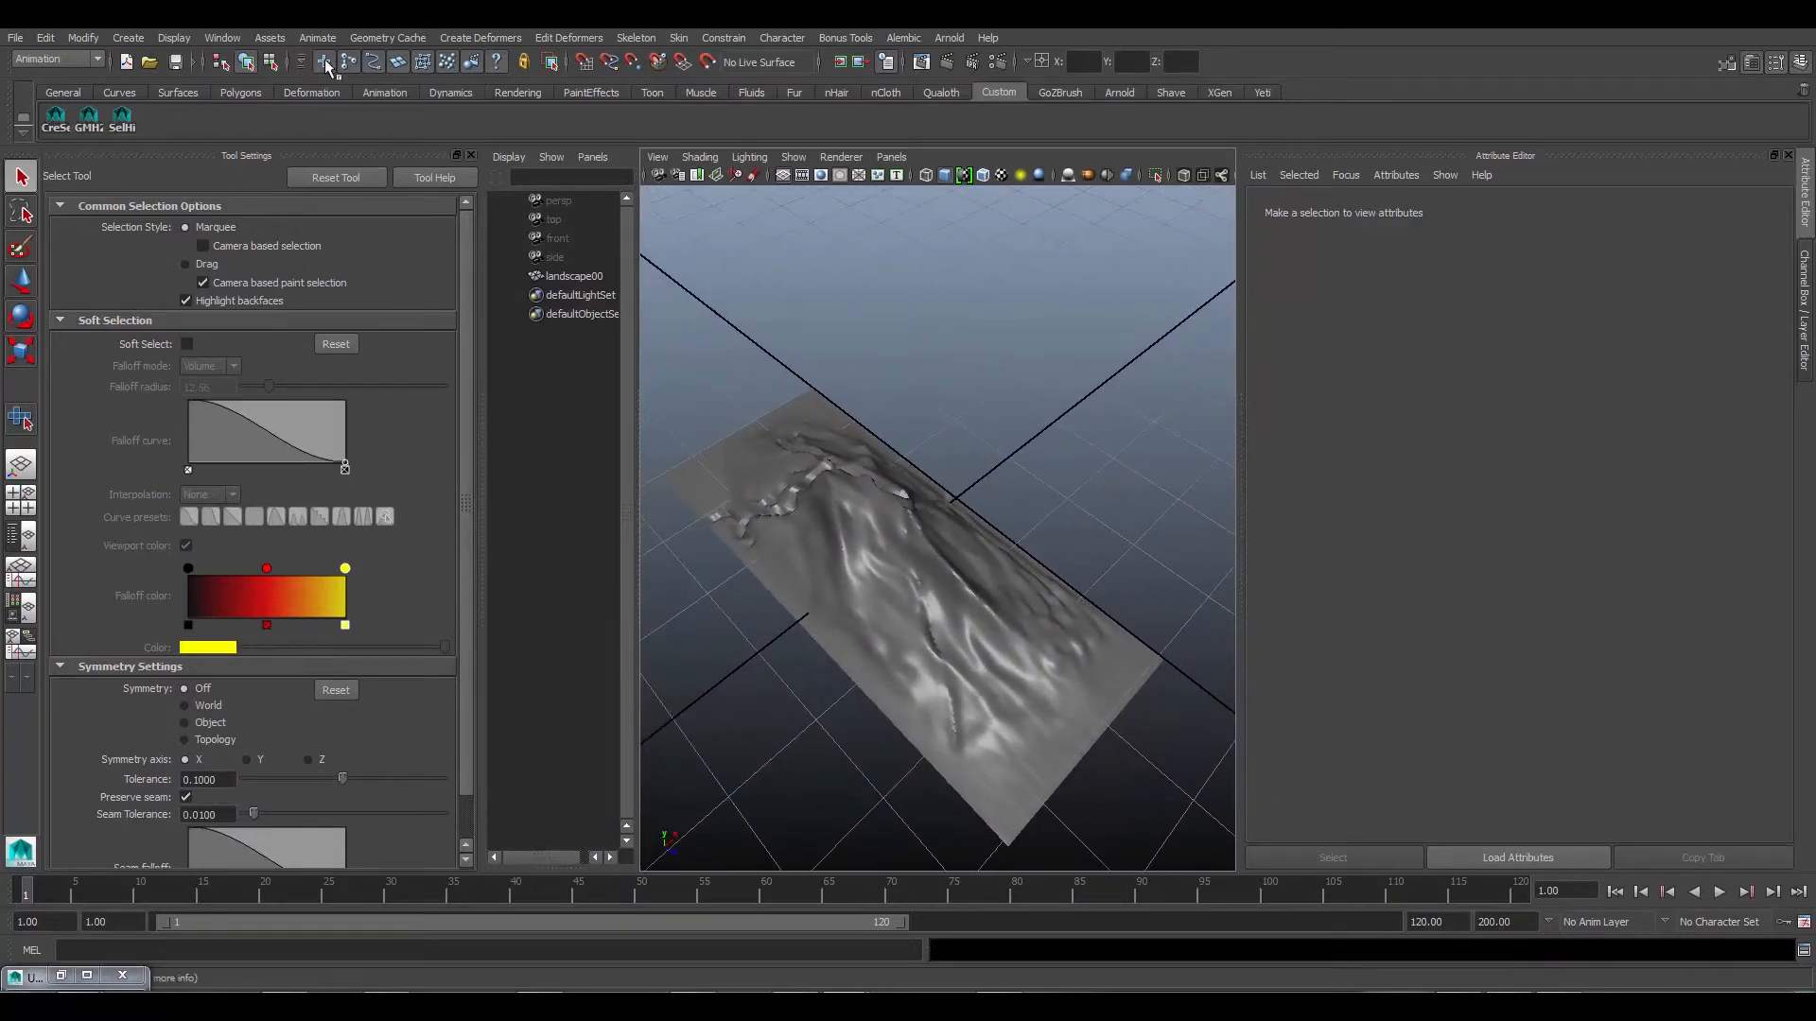
pyautogui.click(222, 38)
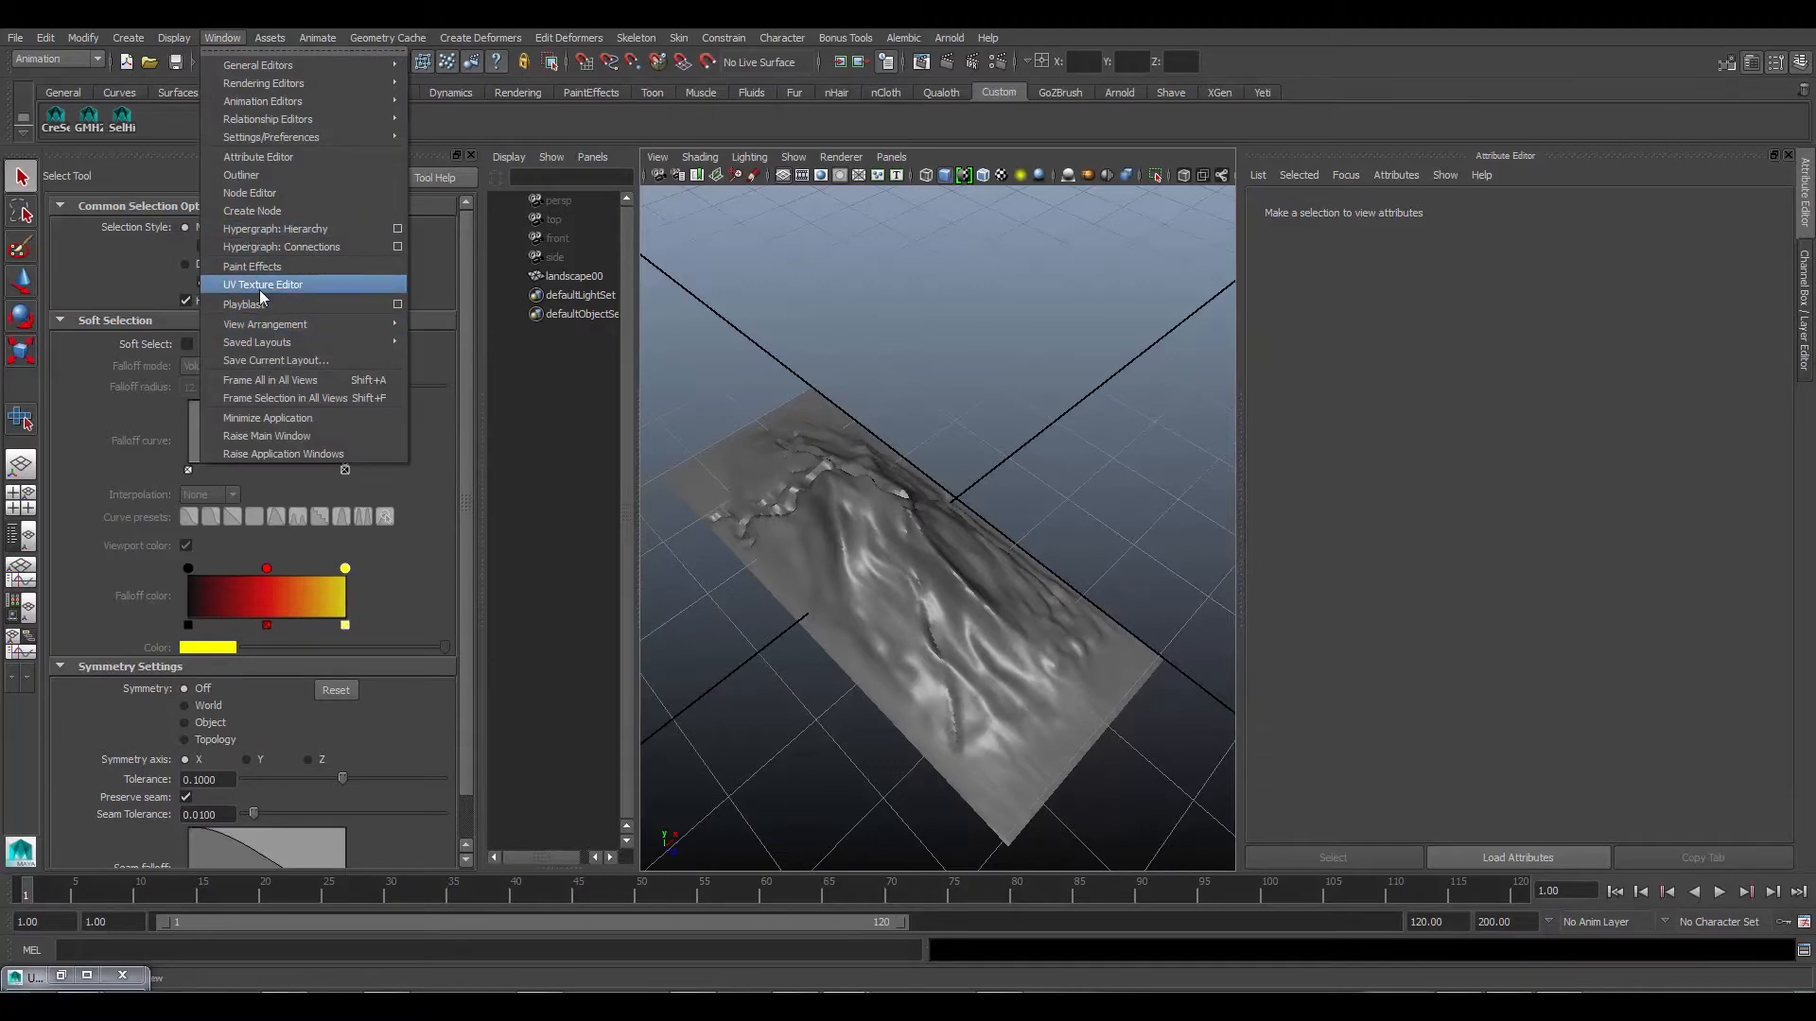
pyautogui.click(263, 286)
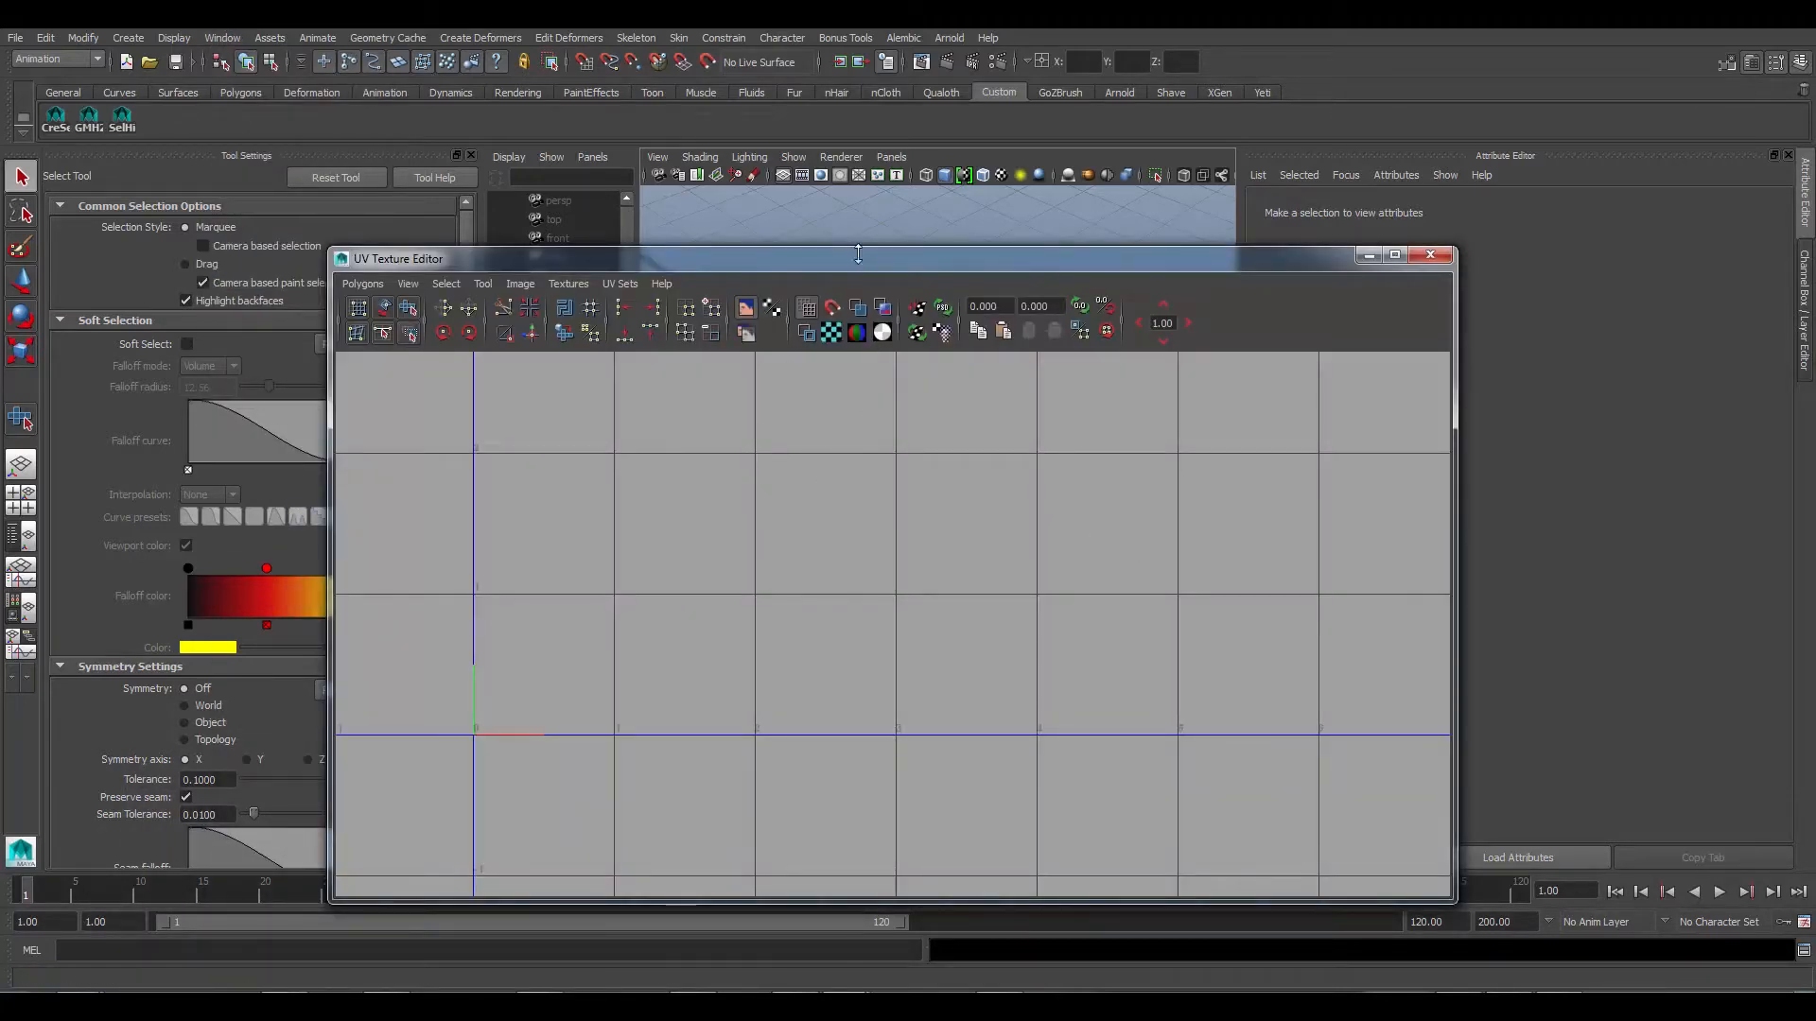
pyautogui.moveTo(858, 254); pyautogui.dragTo(1567, 359)
pyautogui.click(1025, 528)
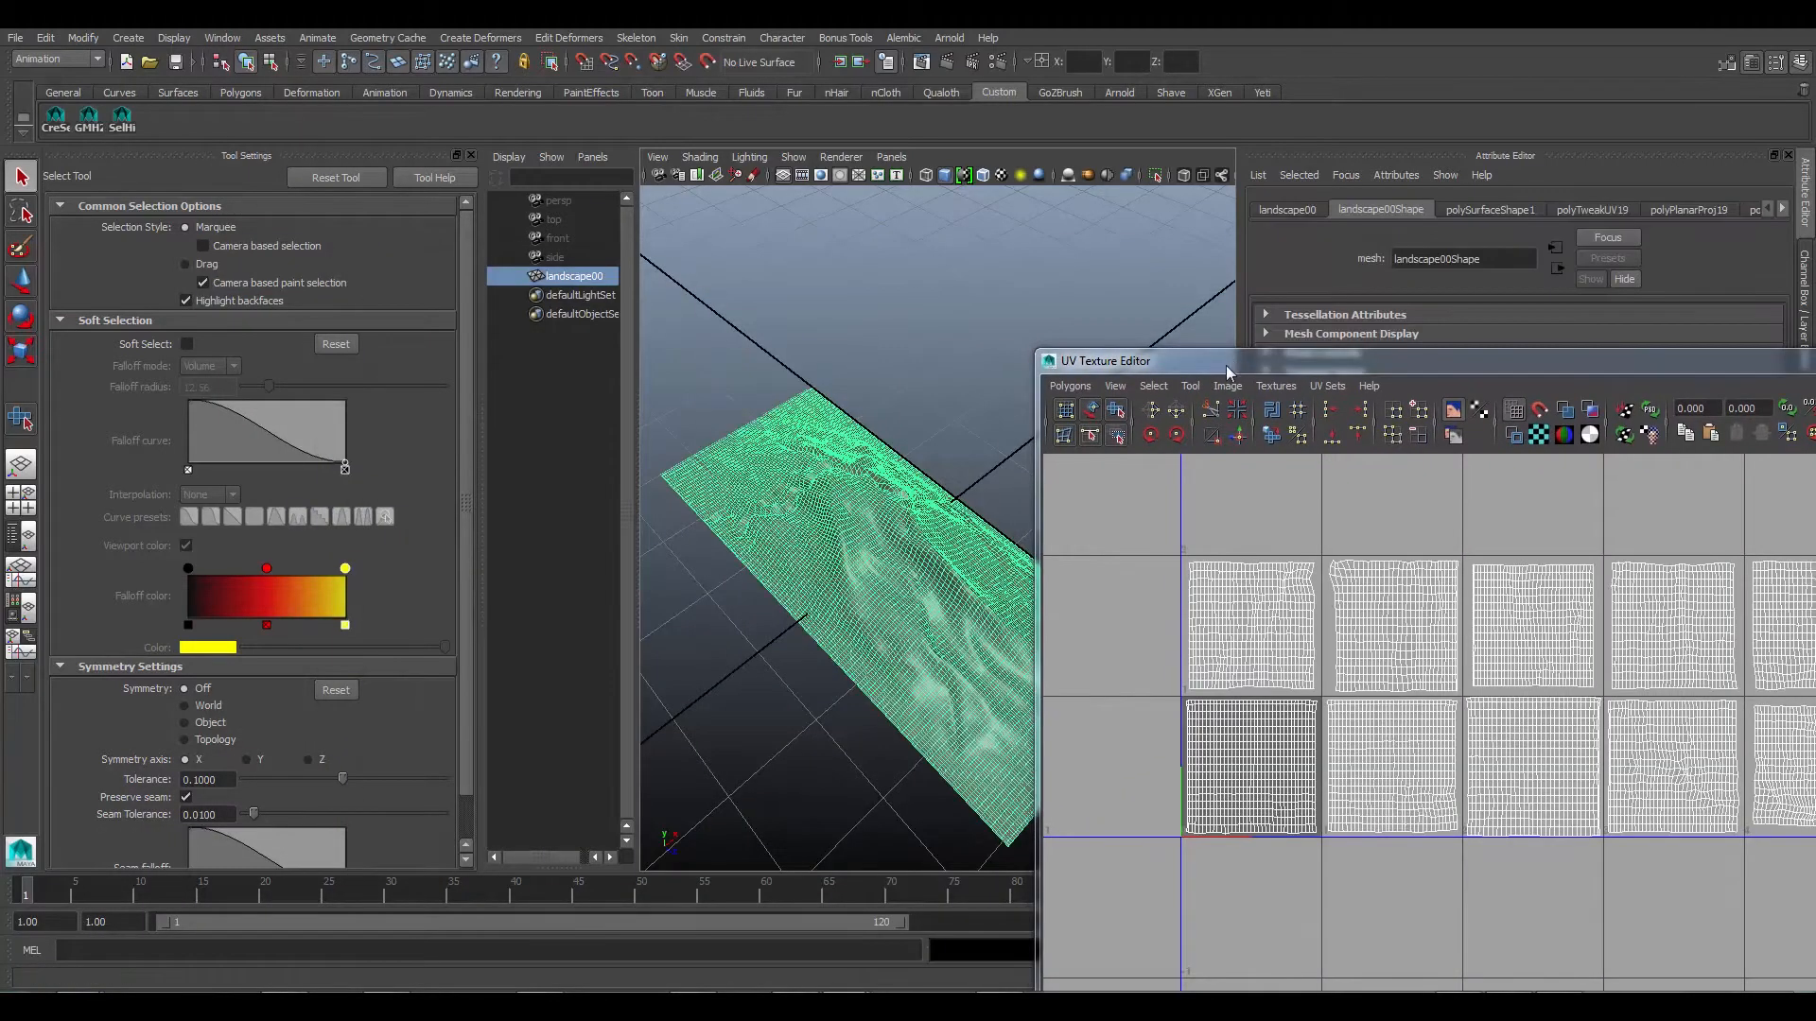
pyautogui.moveTo(1170, 362); pyautogui.dragTo(705, 229)
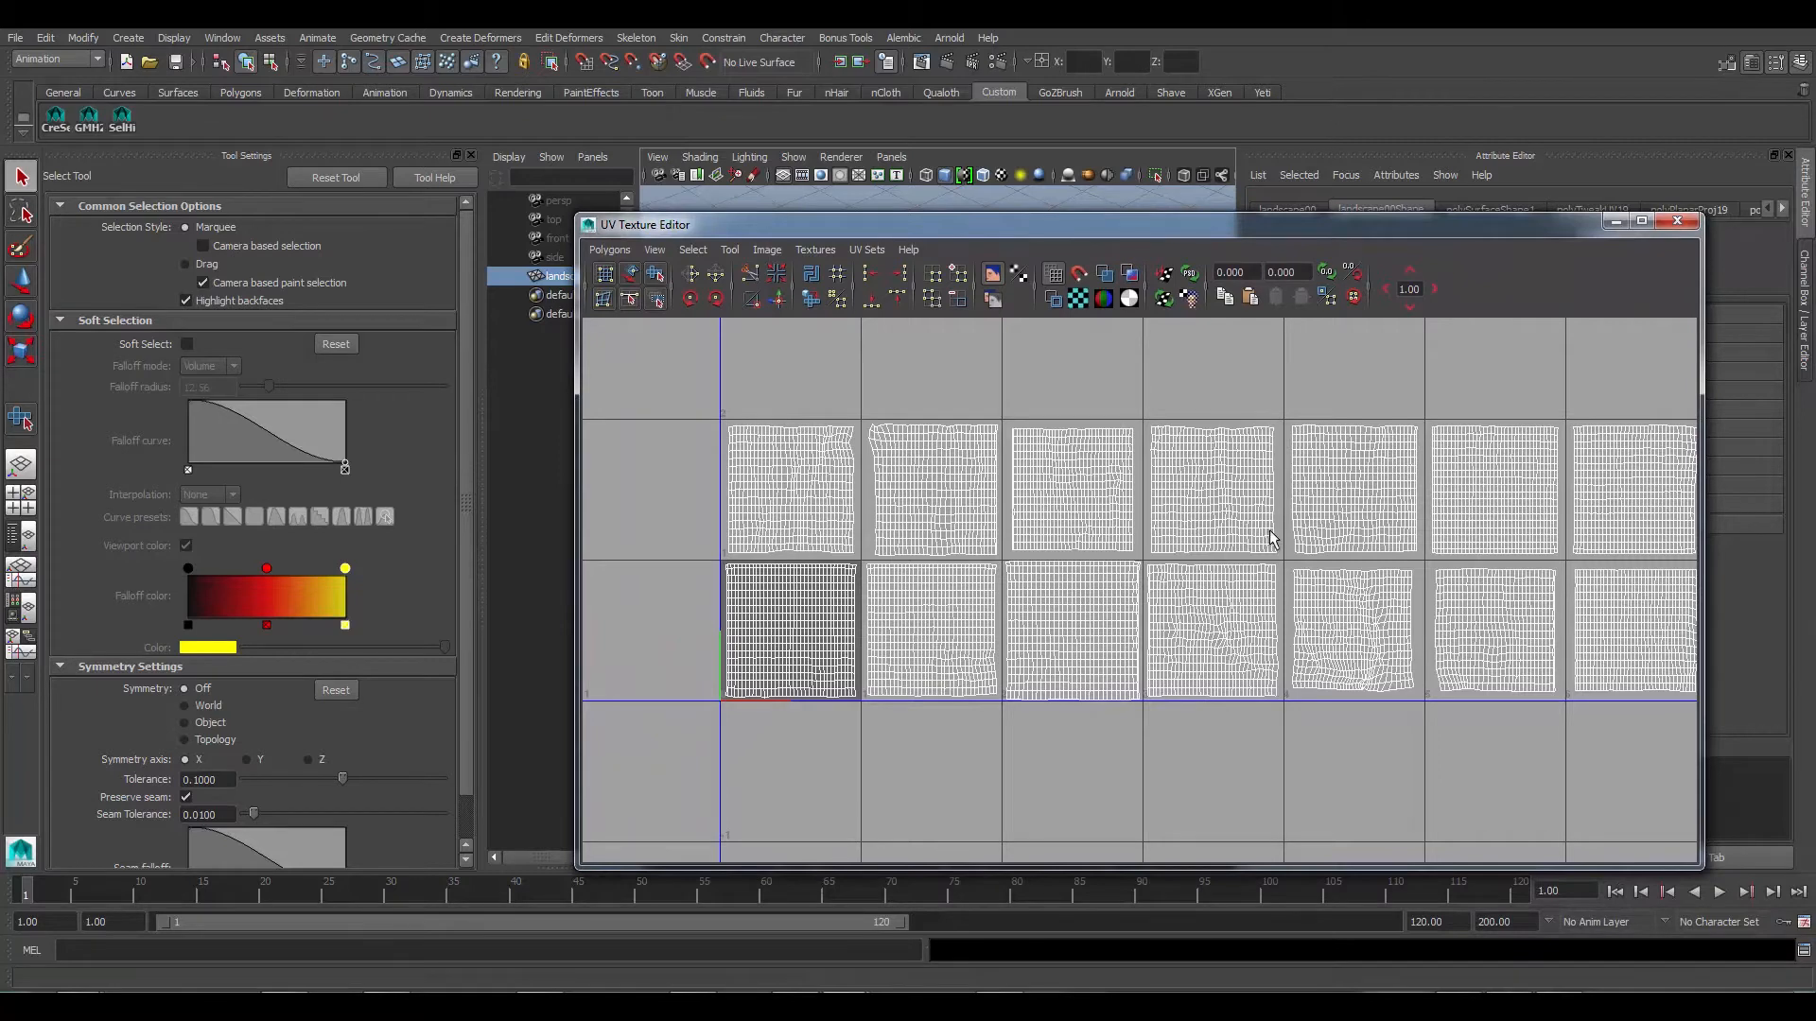
# Switch to shell selection in the UV Texture Editor and select the fourth UV shell of the lower row
pyautogui.keyDown('alt'); pyautogui.moveTo(1119, 534); pyautogui.dragTo(1090, 546, button='middle'); pyautogui.keyUp('alt')
pyautogui.scroll(5, 1089, 546)
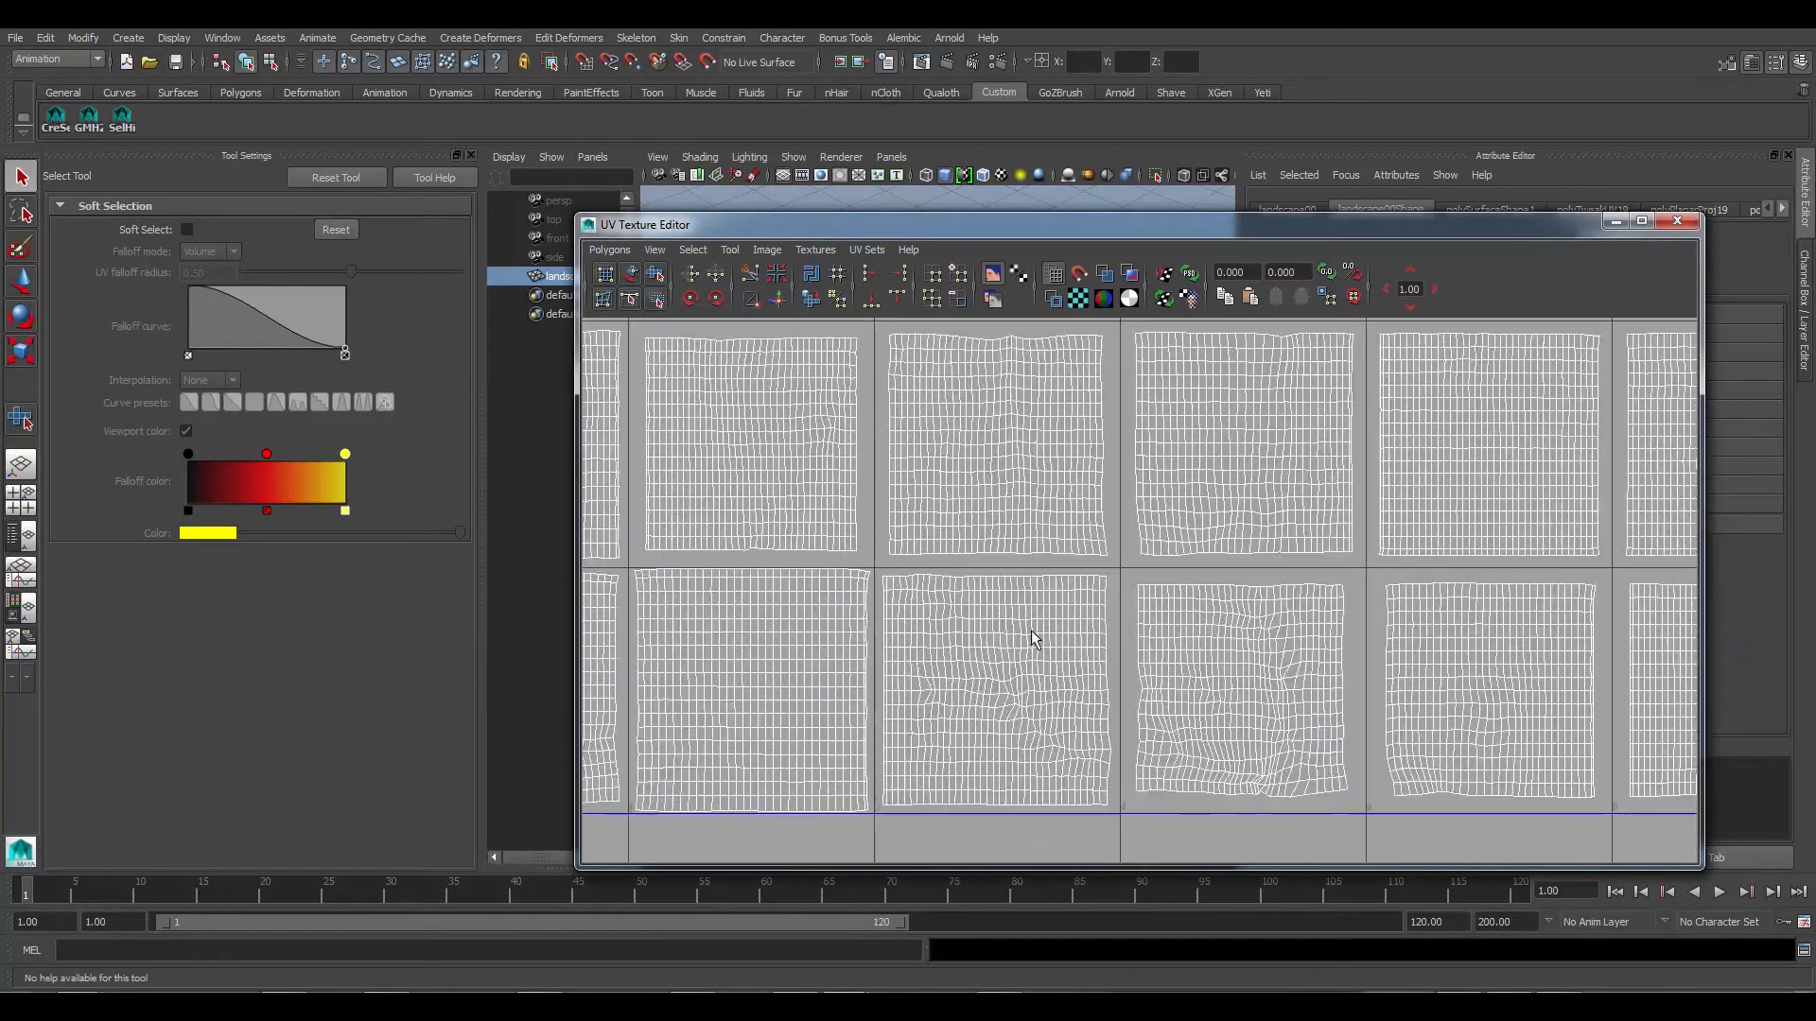
pyautogui.moveTo(997, 645); pyautogui.dragTo(961, 659, button='right')
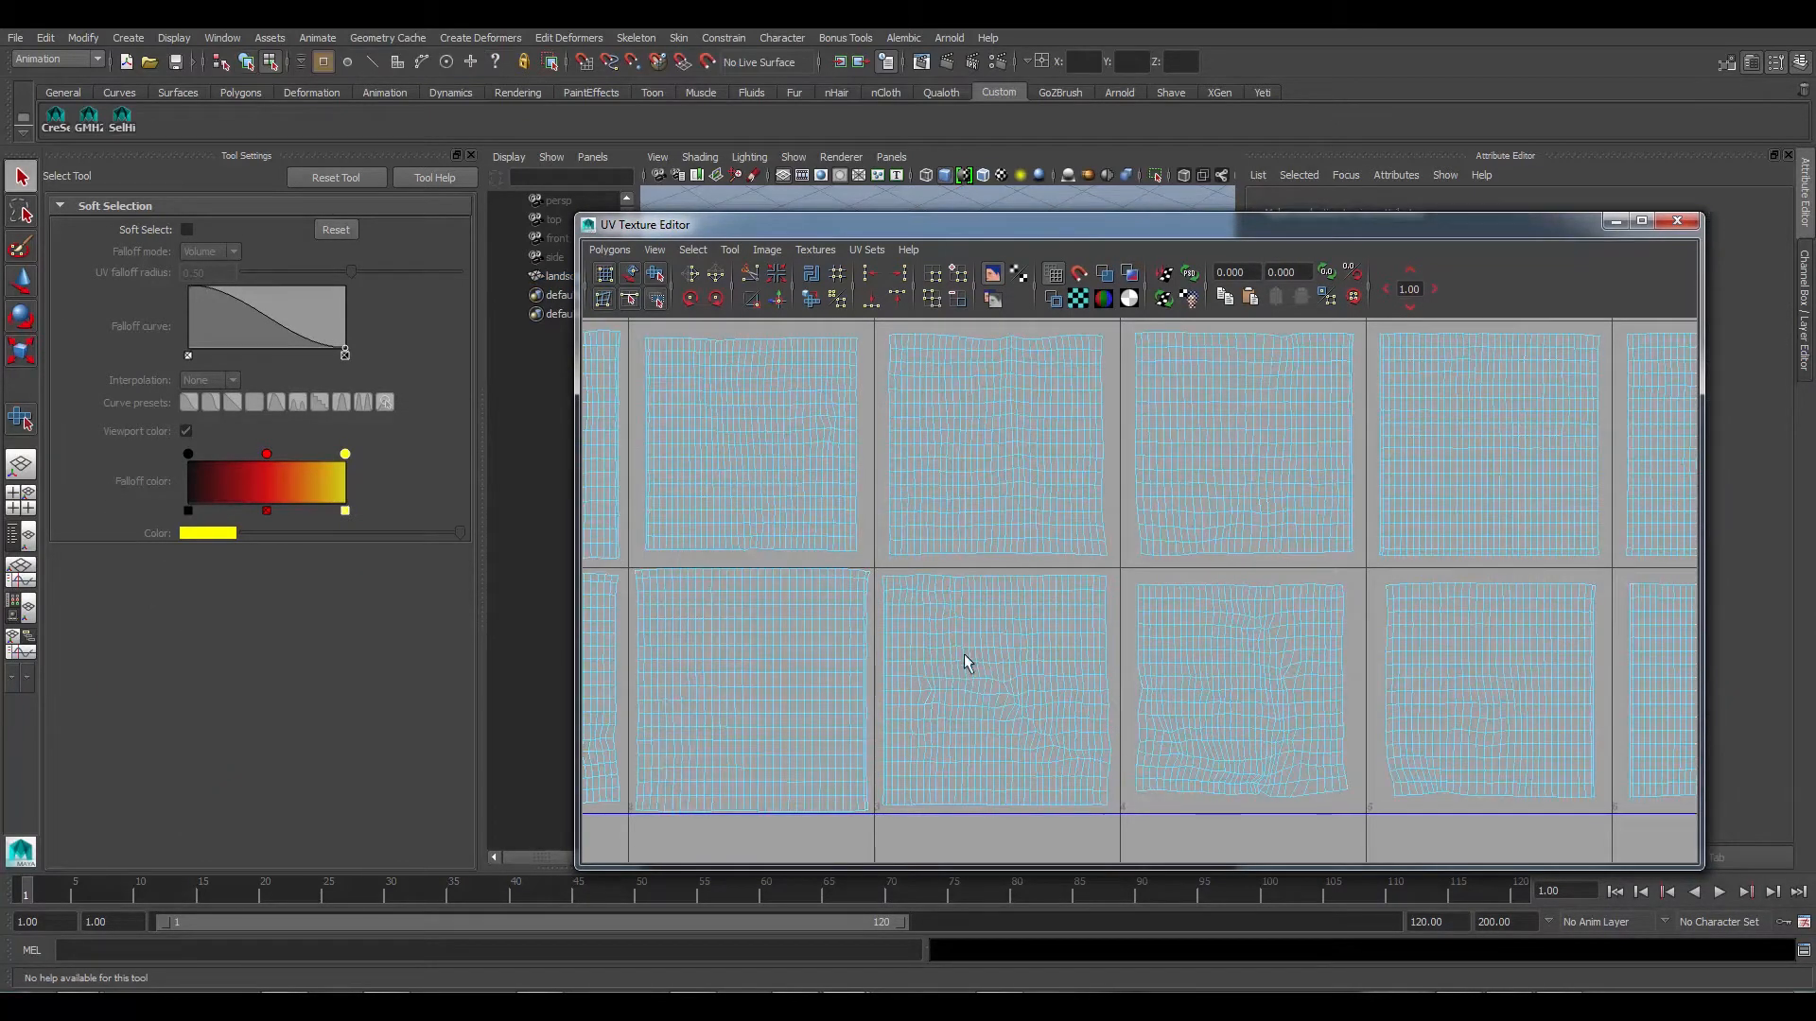
pyautogui.click(964, 658)
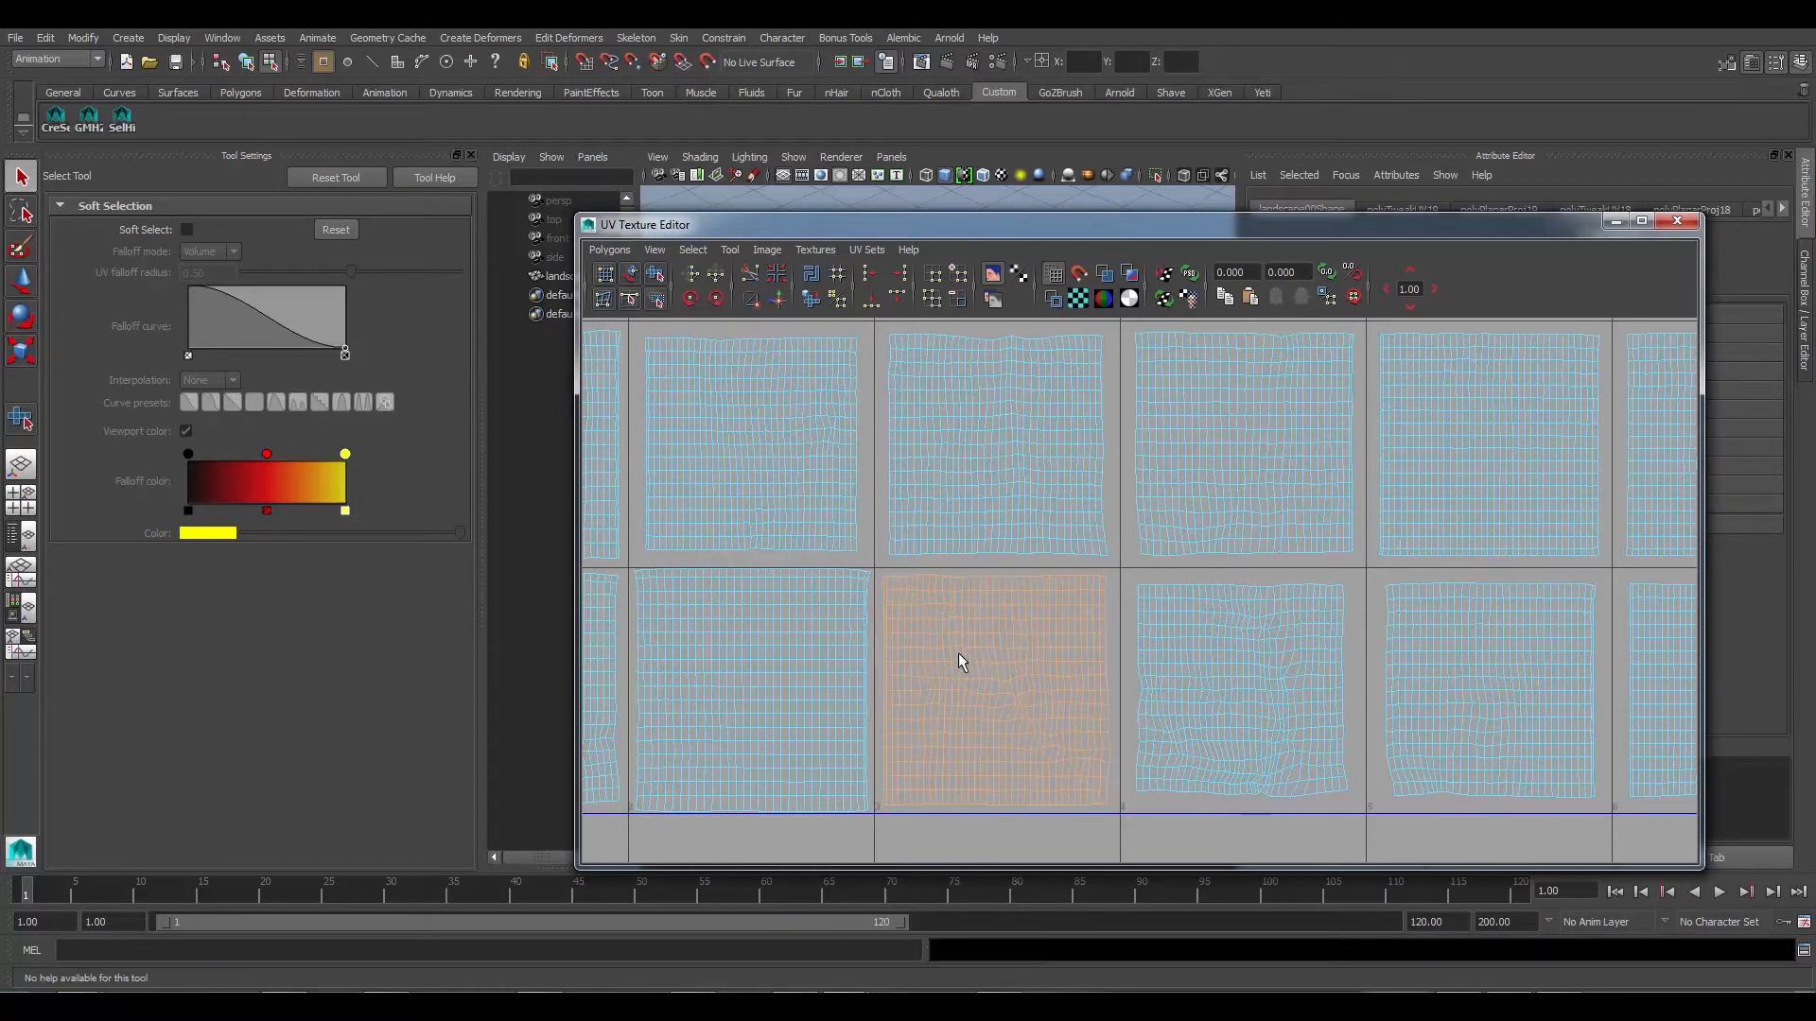
# Examine how the landscape's UV shells are spread over the two rows of UV tiles, up close and as a whole
pyautogui.scroll(-3, 942, 655)
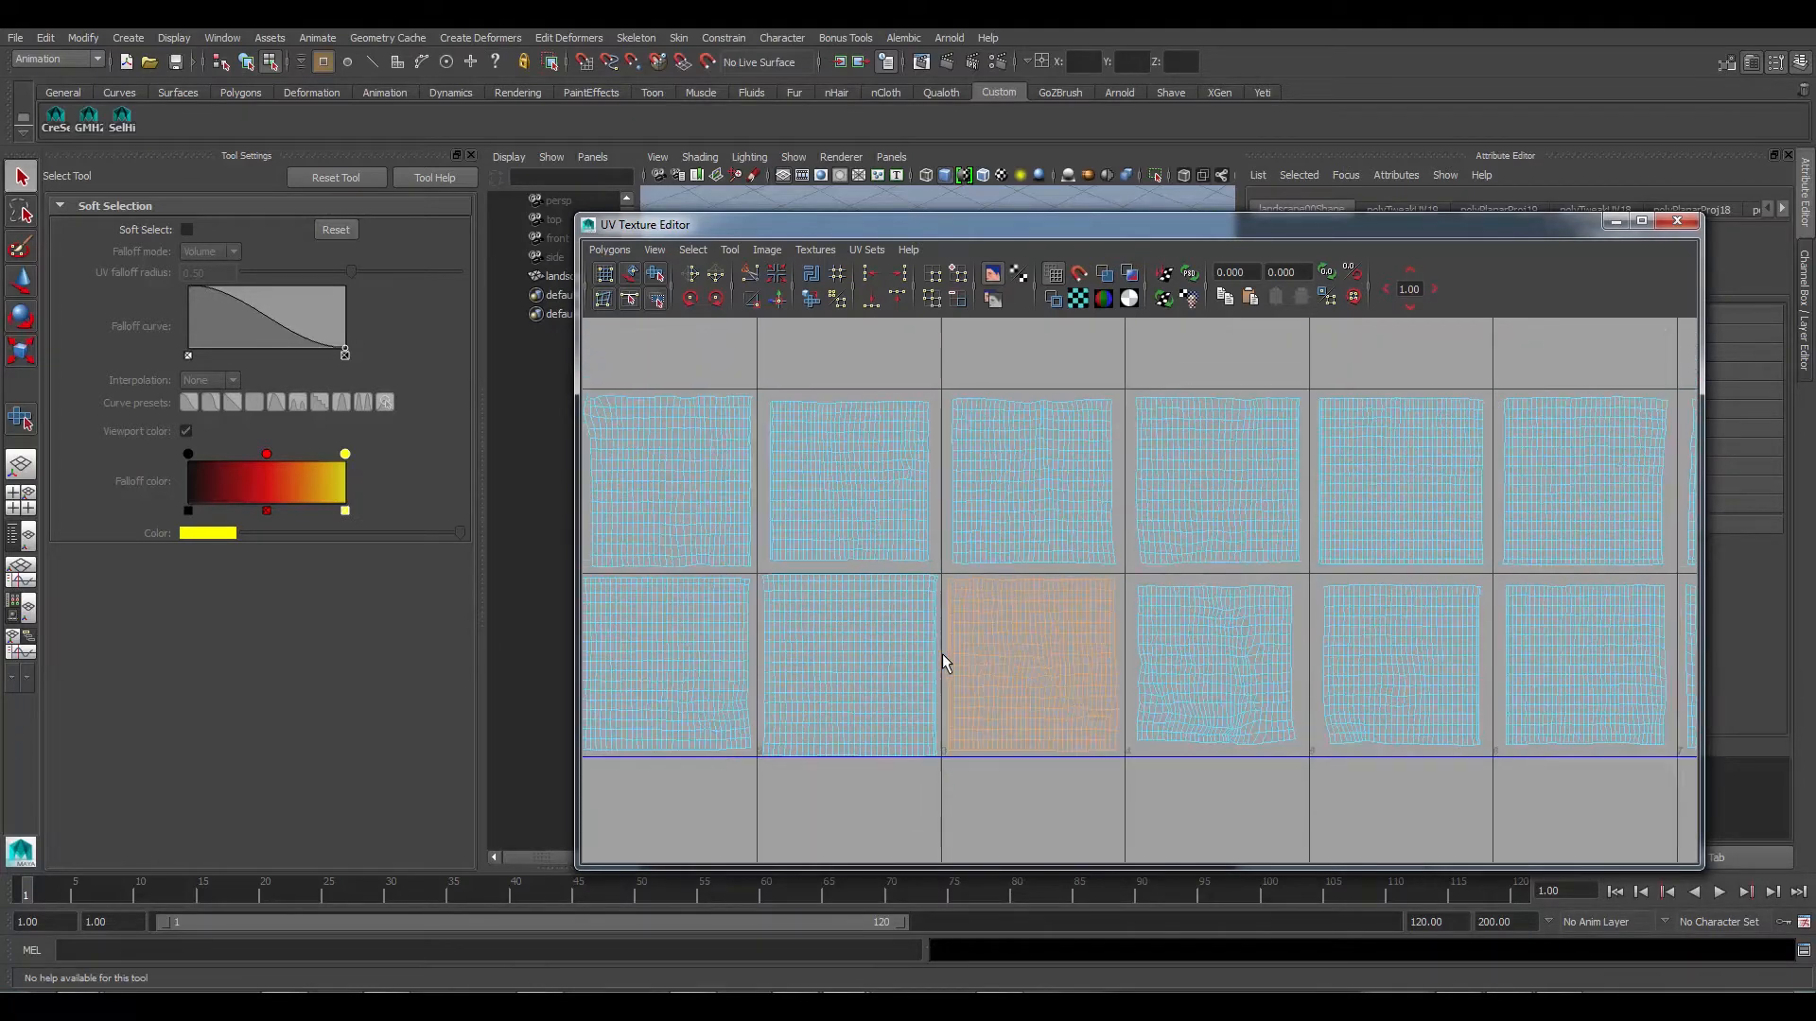
pyautogui.scroll(-1, 945, 656)
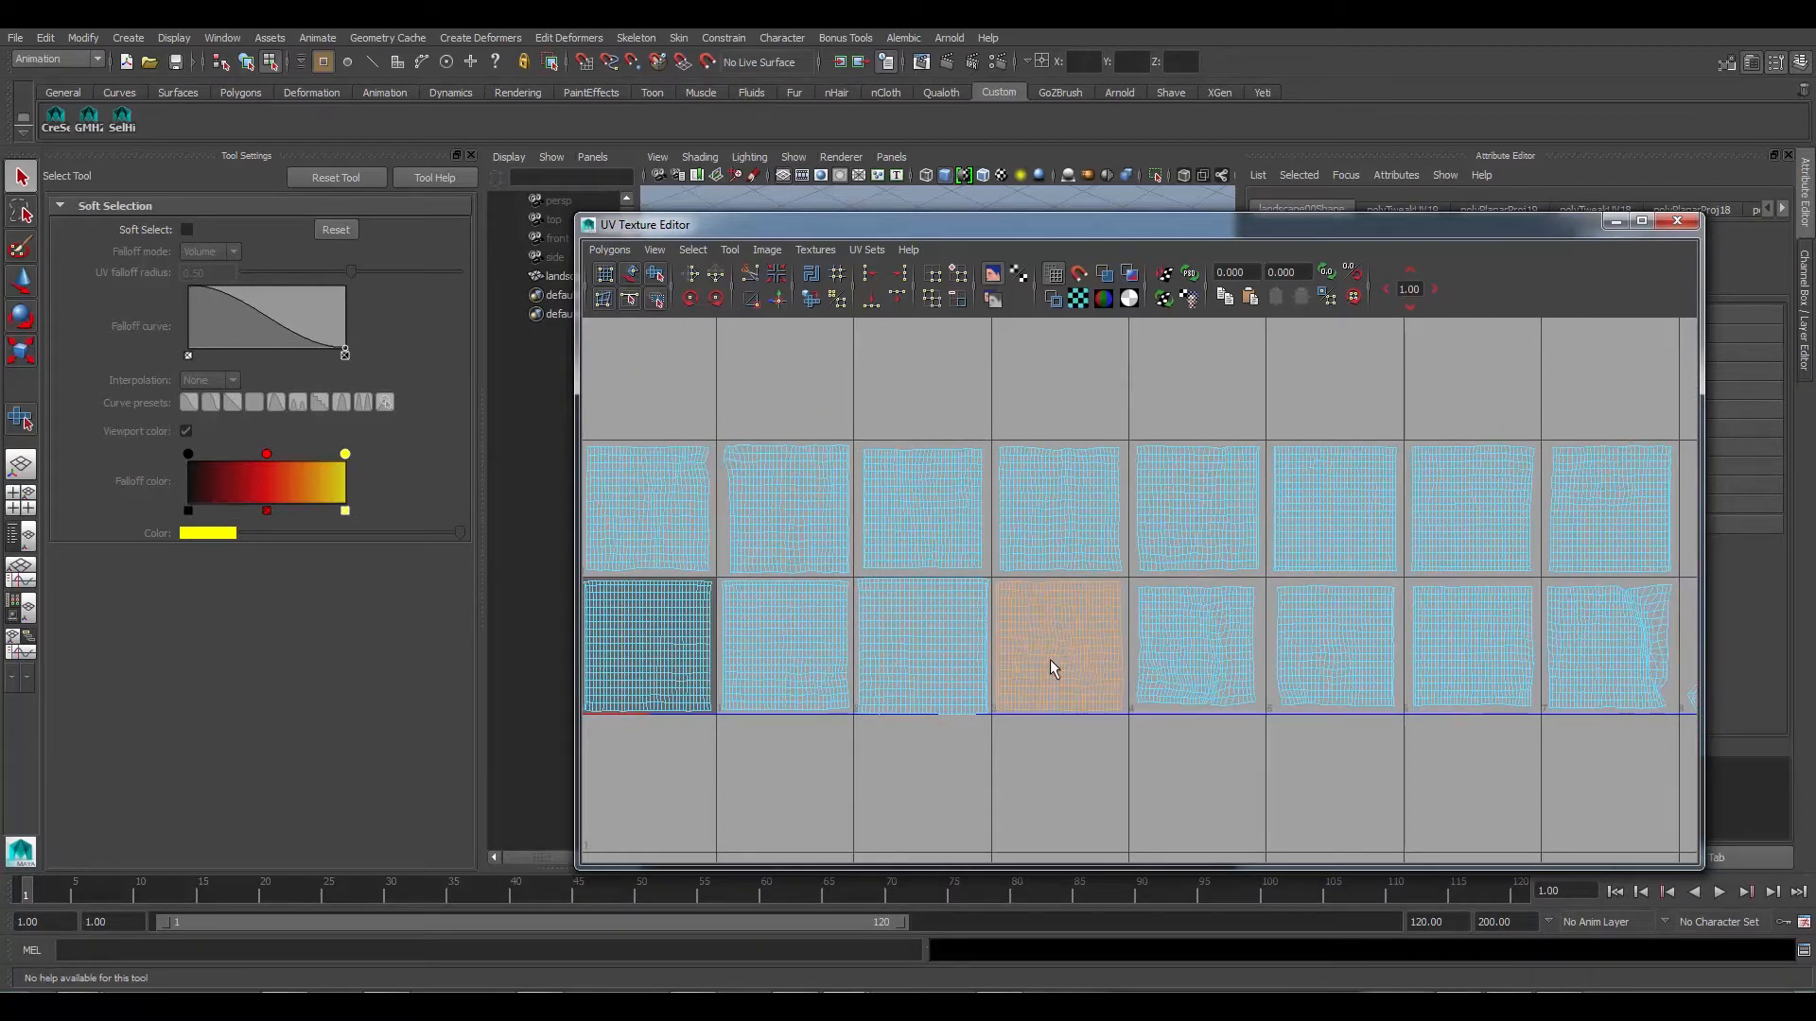
pyautogui.scroll(4, 1031, 645)
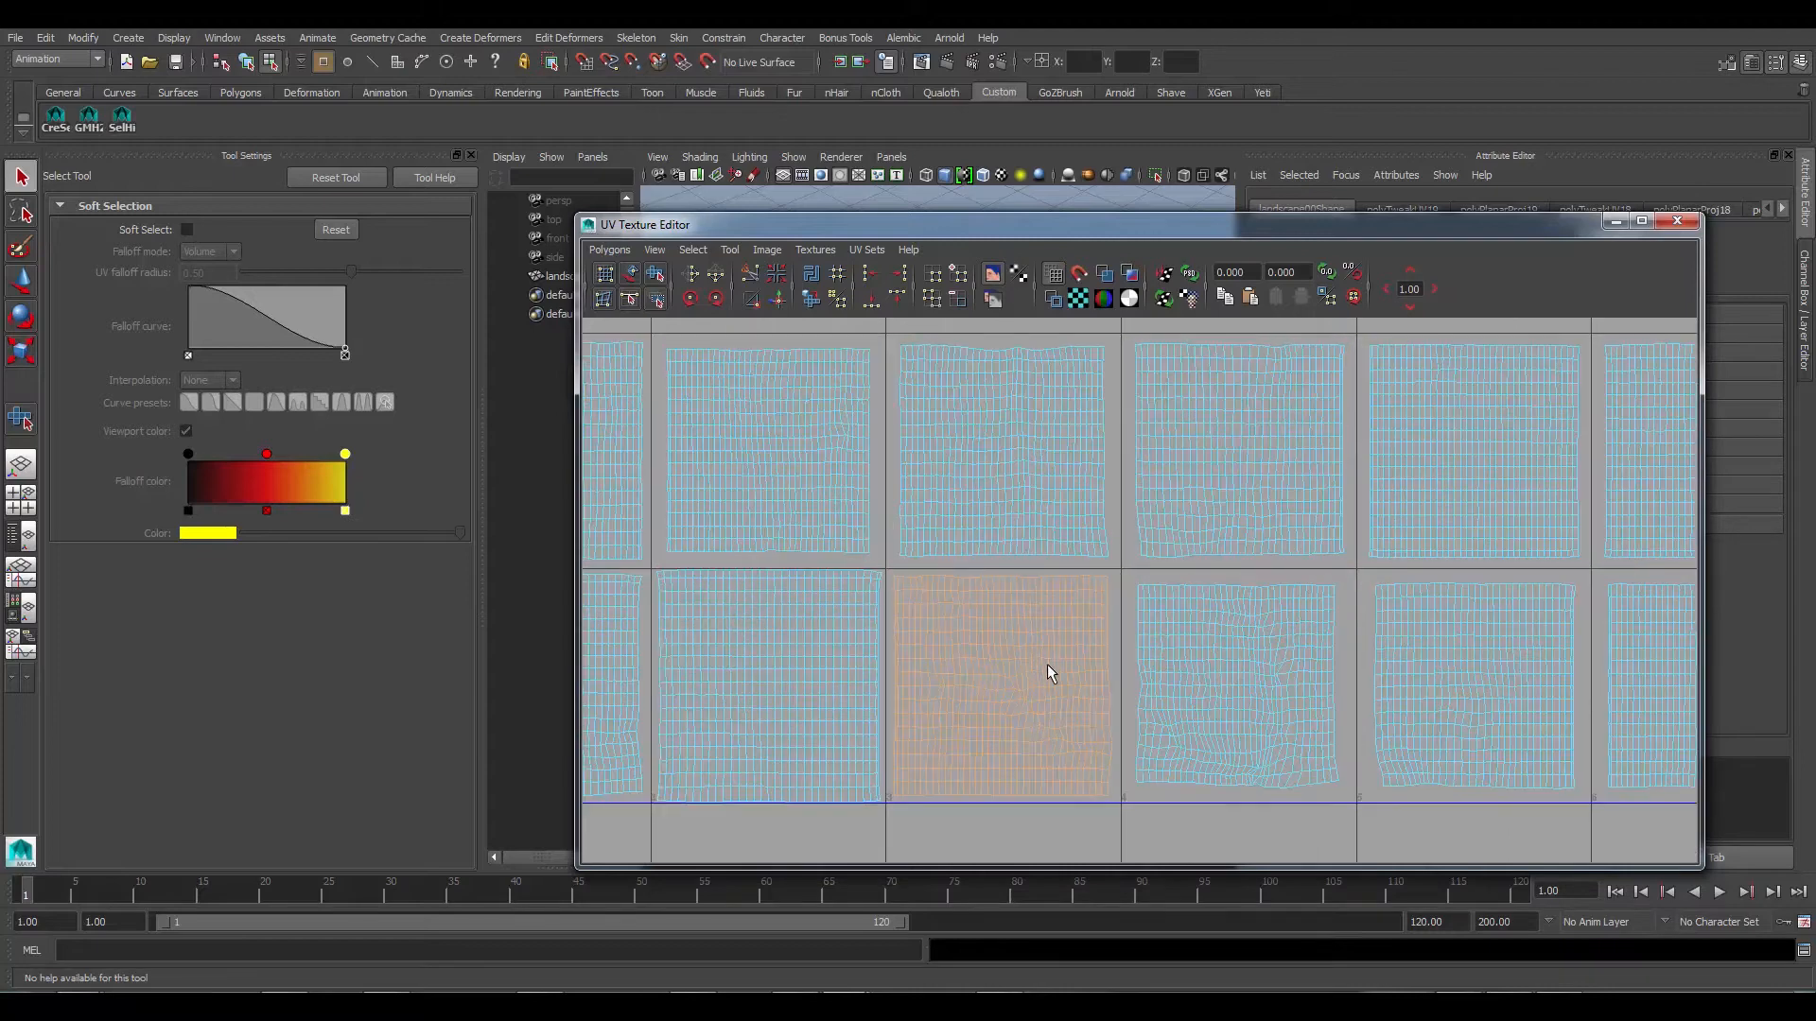
pyautogui.keyDown('alt'); pyautogui.moveTo(1050, 673); pyautogui.dragTo(1217, 601, button='middle'); pyautogui.keyUp('alt')
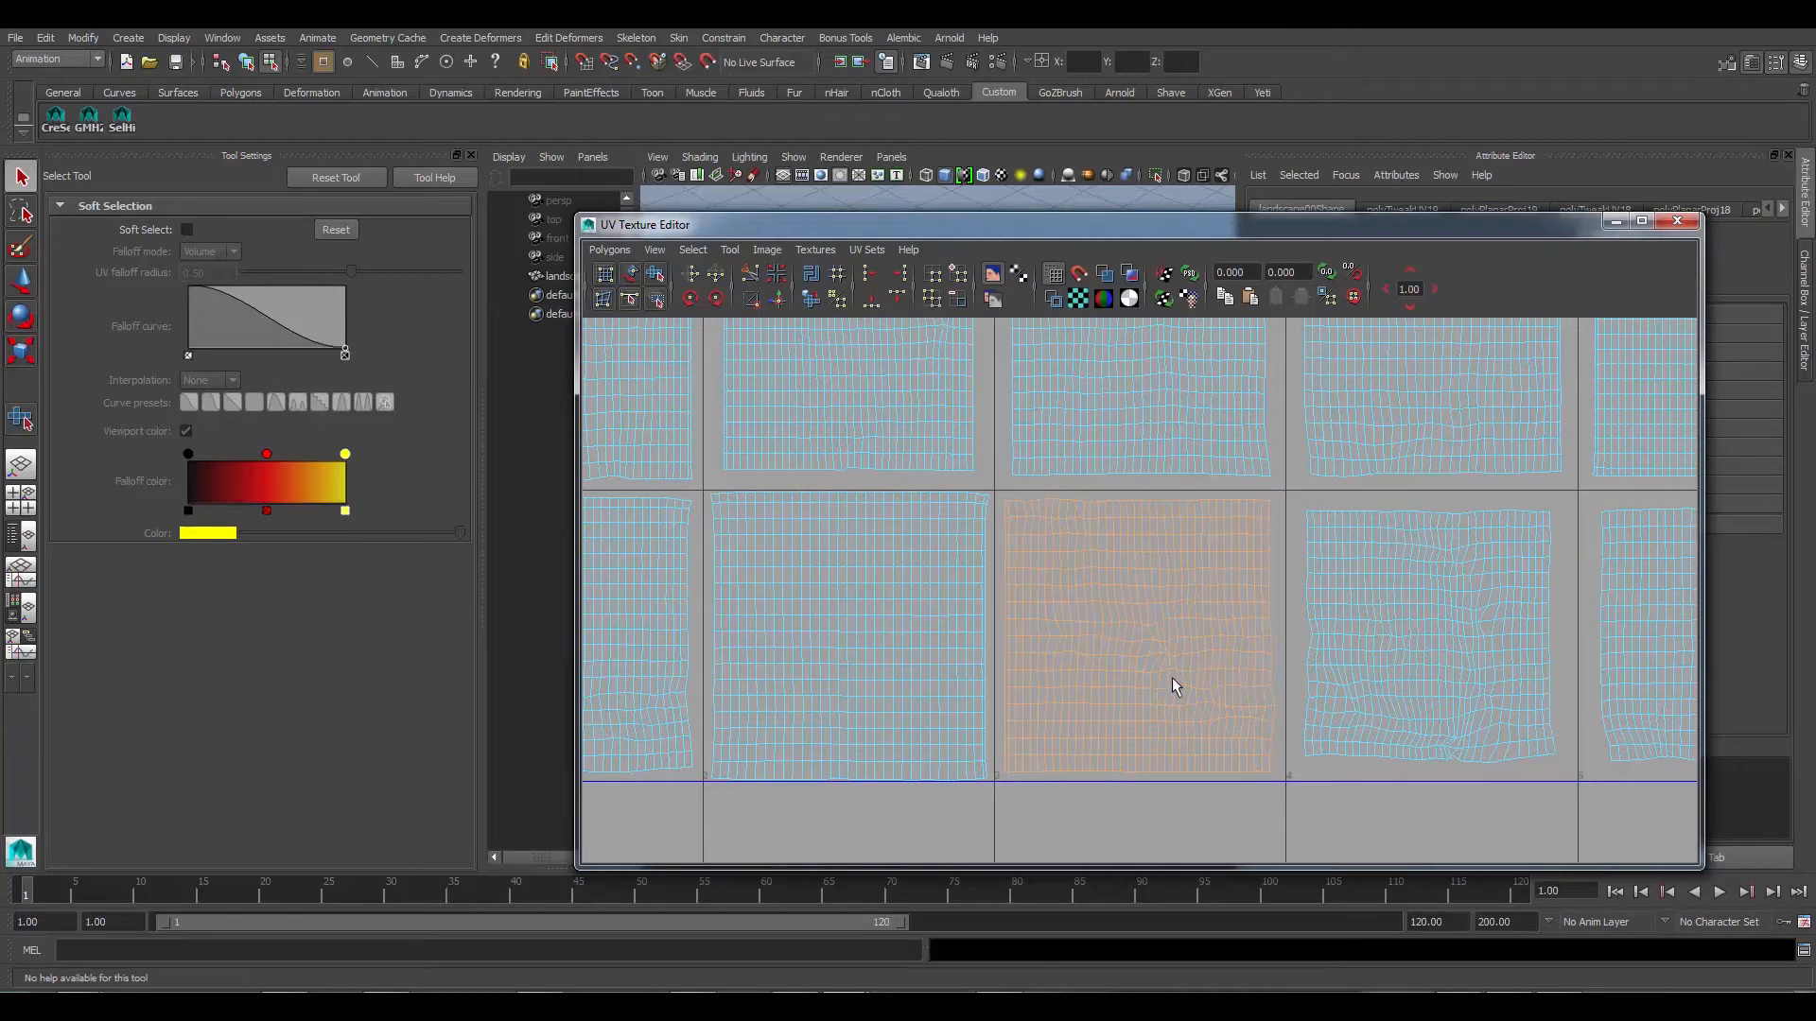
pyautogui.scroll(2, 1170, 677)
pyautogui.scroll(-5, 1171, 677)
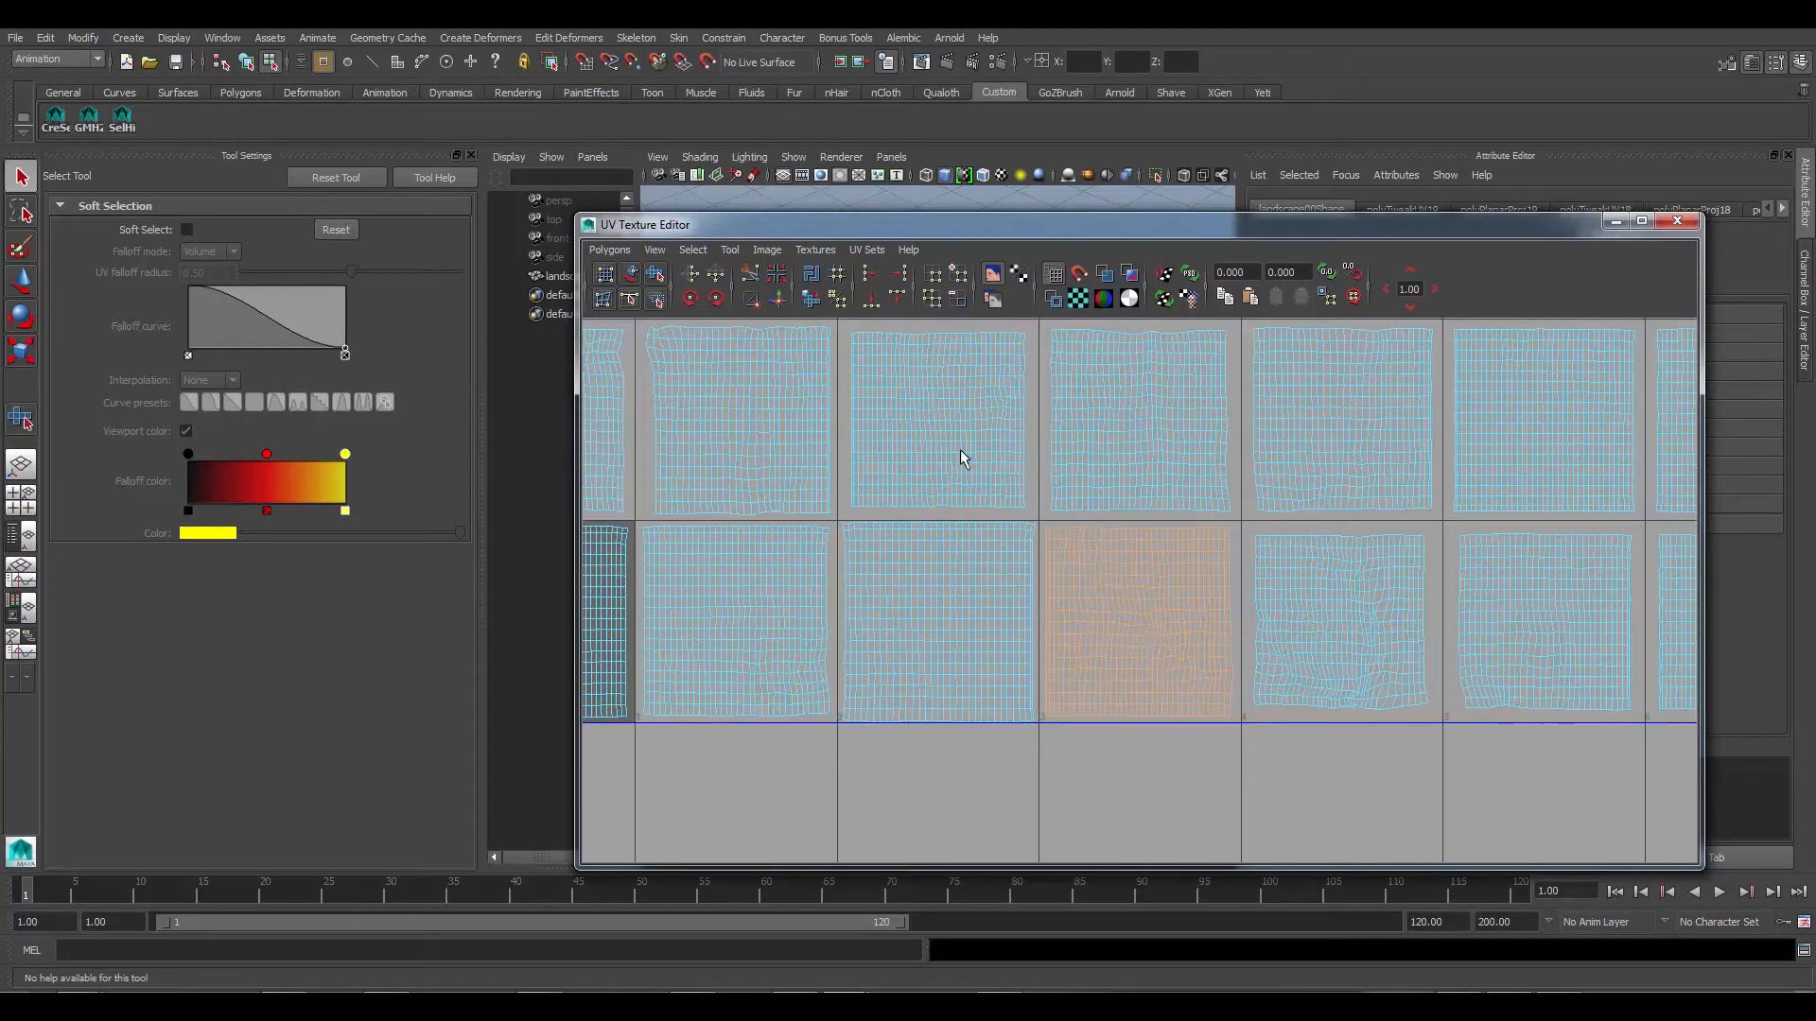
pyautogui.keyDown('alt'); pyautogui.moveTo(723, 600); pyautogui.dragTo(1048, 662, button='middle'); pyautogui.keyUp('alt')
pyautogui.scroll(-2, 1041, 507)
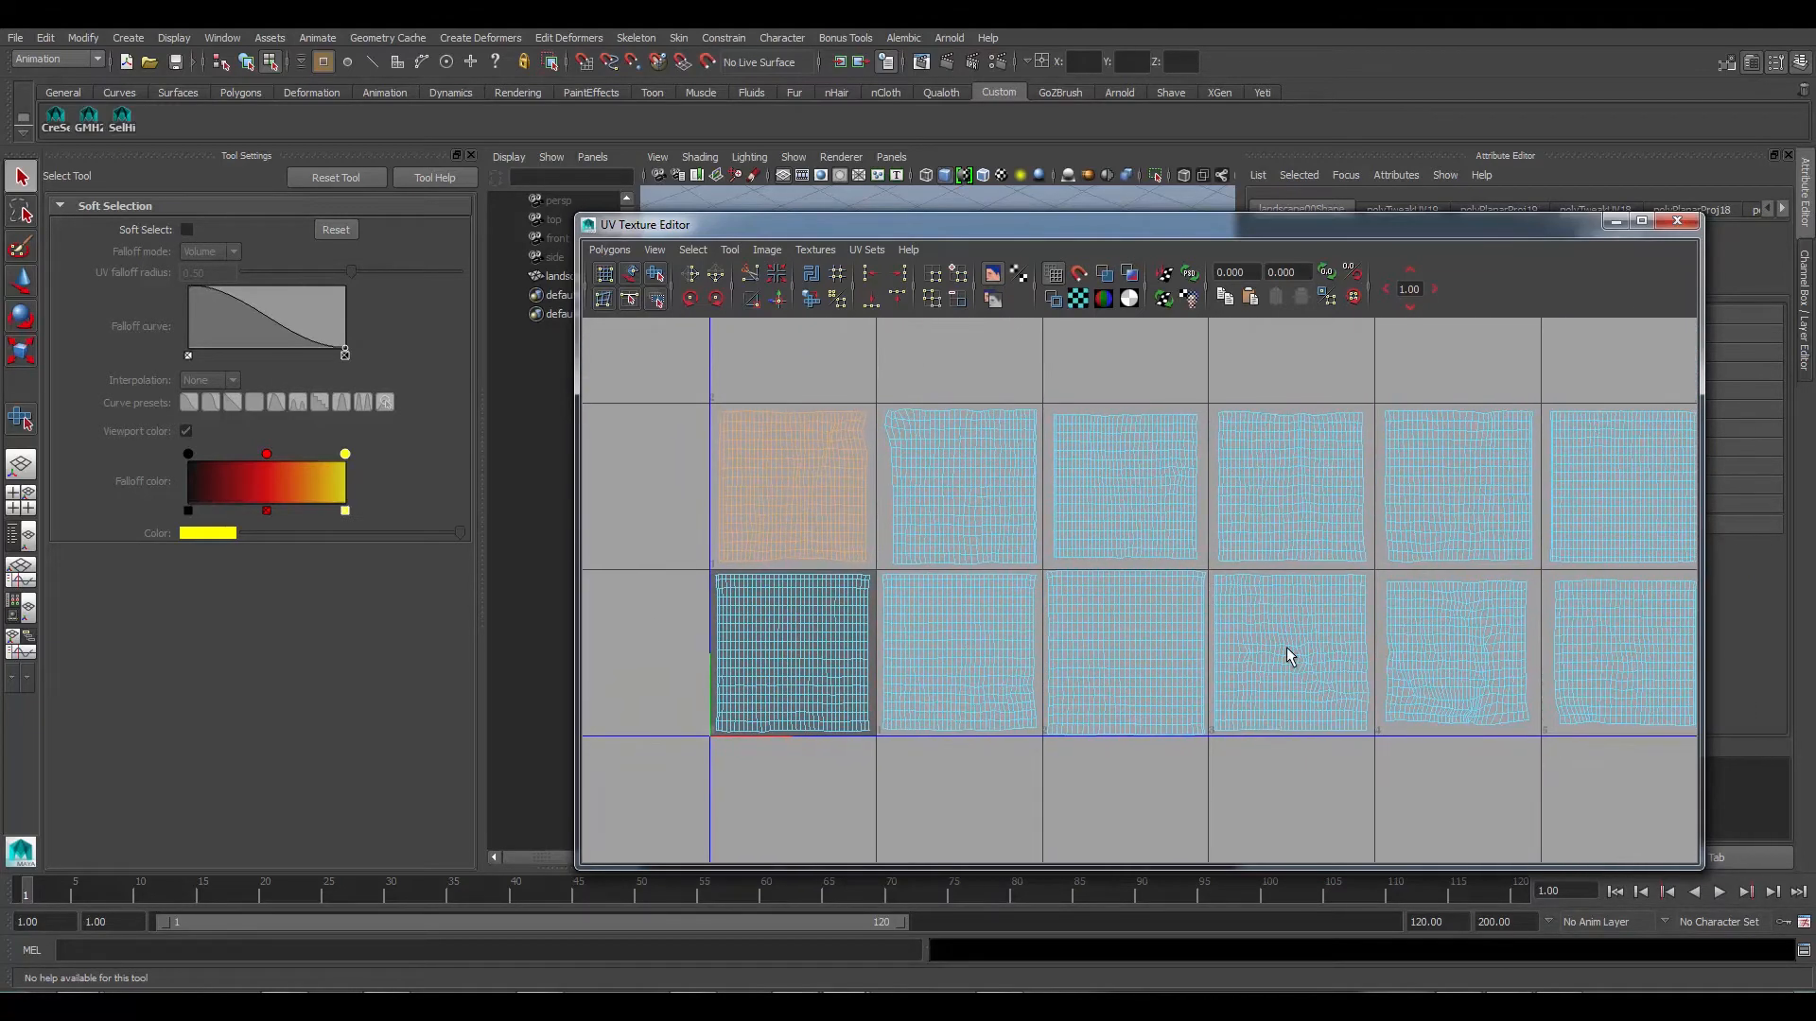
# Close the UV Texture Editor and send the landscape mesh to Mudbox as a new scene
pyautogui.keyDown('alt'); pyautogui.moveTo(1315, 665); pyautogui.dragTo(1164, 691, button='middle'); pyautogui.keyUp('alt')
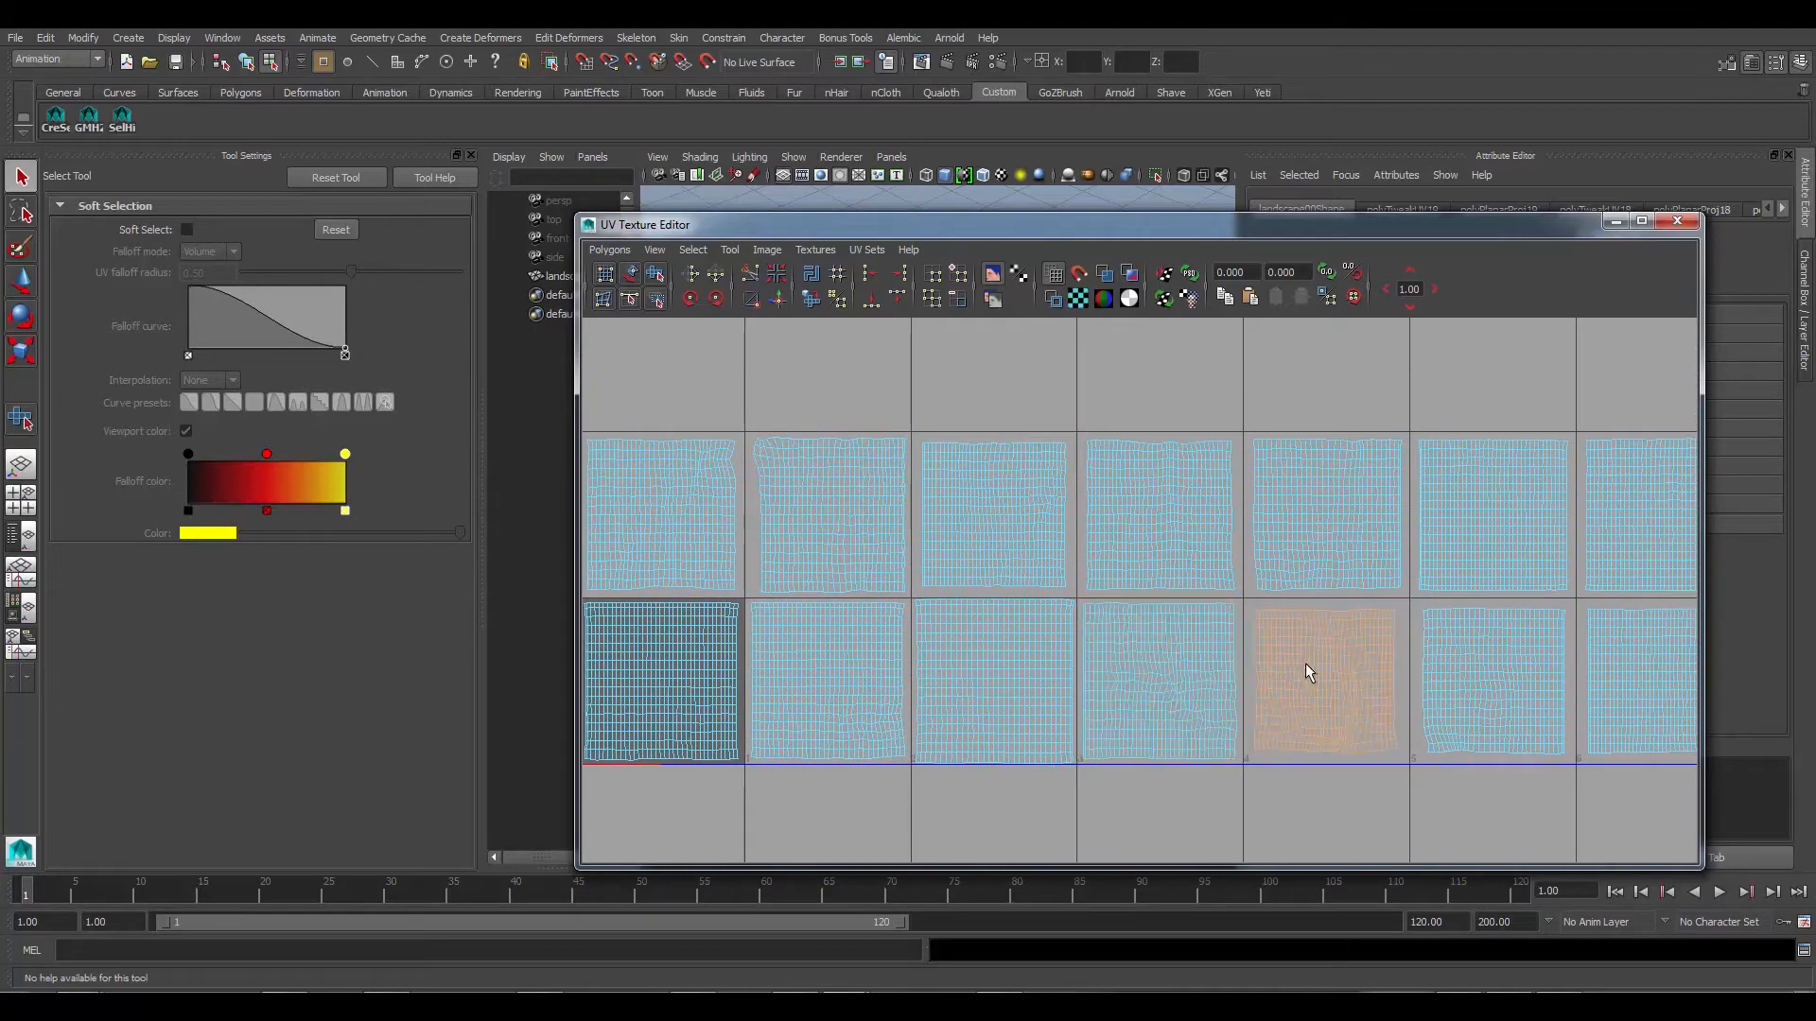
pyautogui.keyDown('alt'); pyautogui.moveTo(1307, 678); pyautogui.dragTo(1230, 670, button='middle'); pyautogui.keyUp('alt')
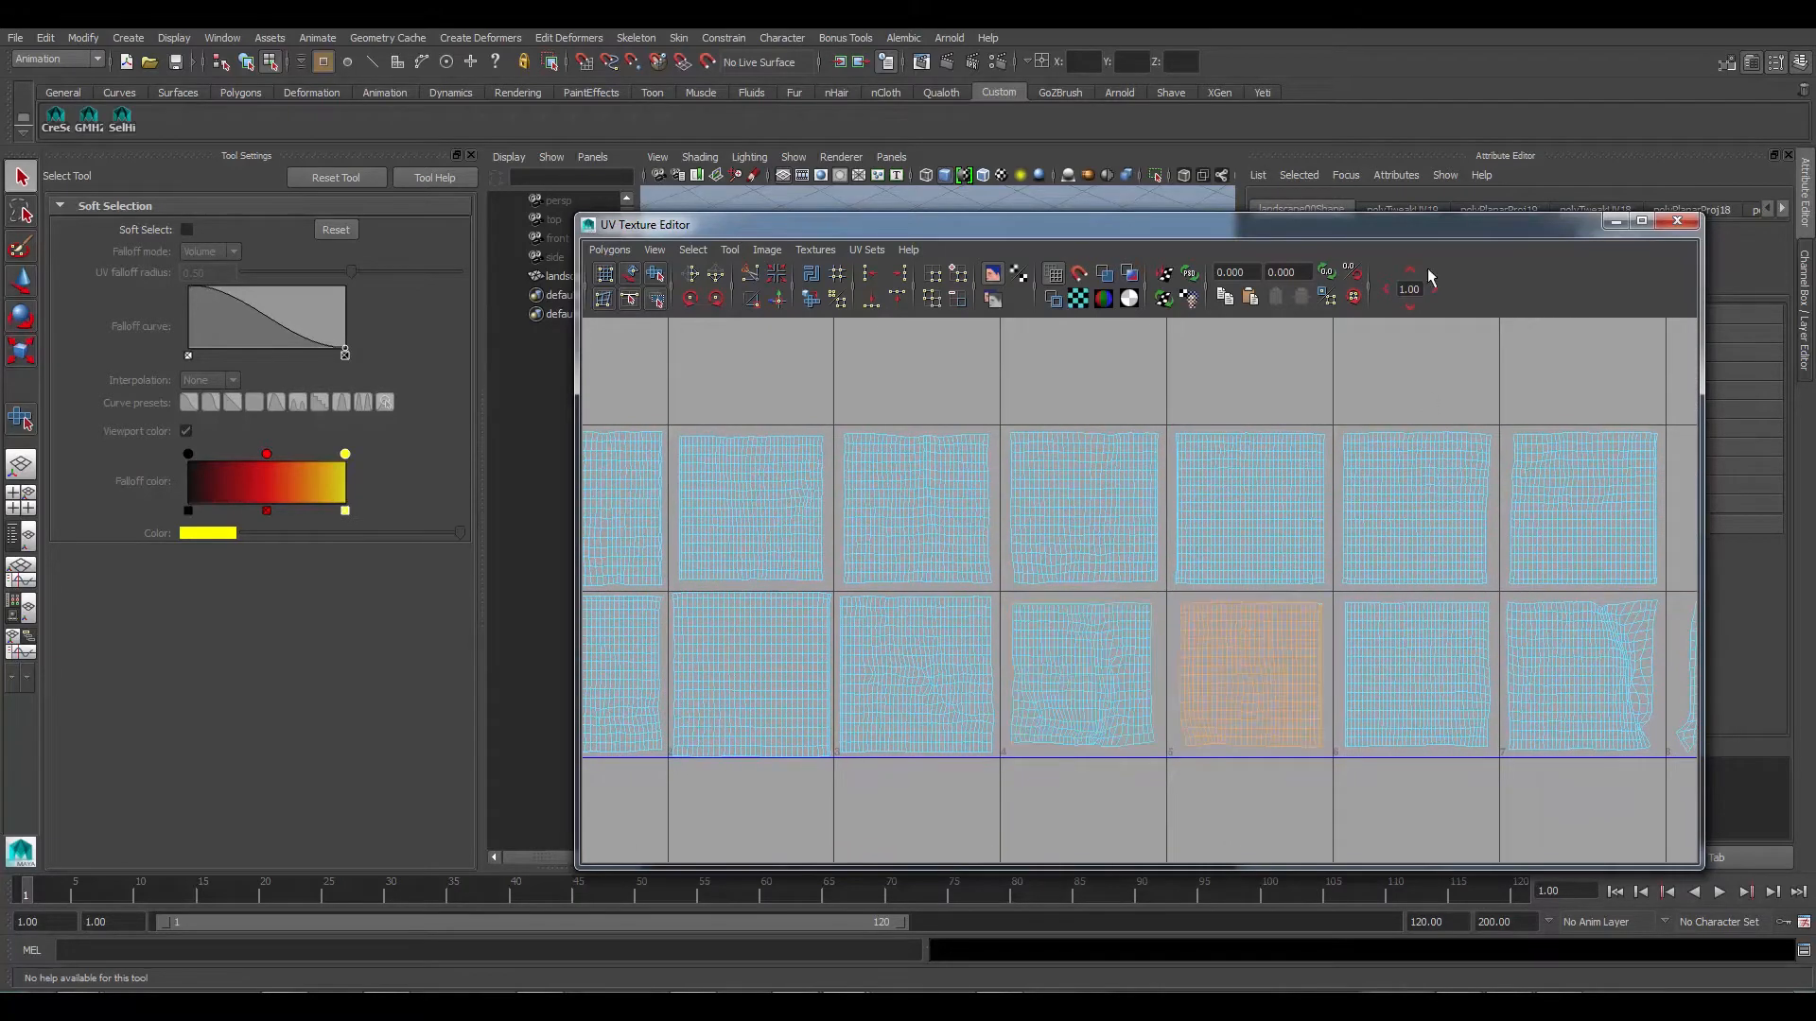
pyautogui.click(1677, 221)
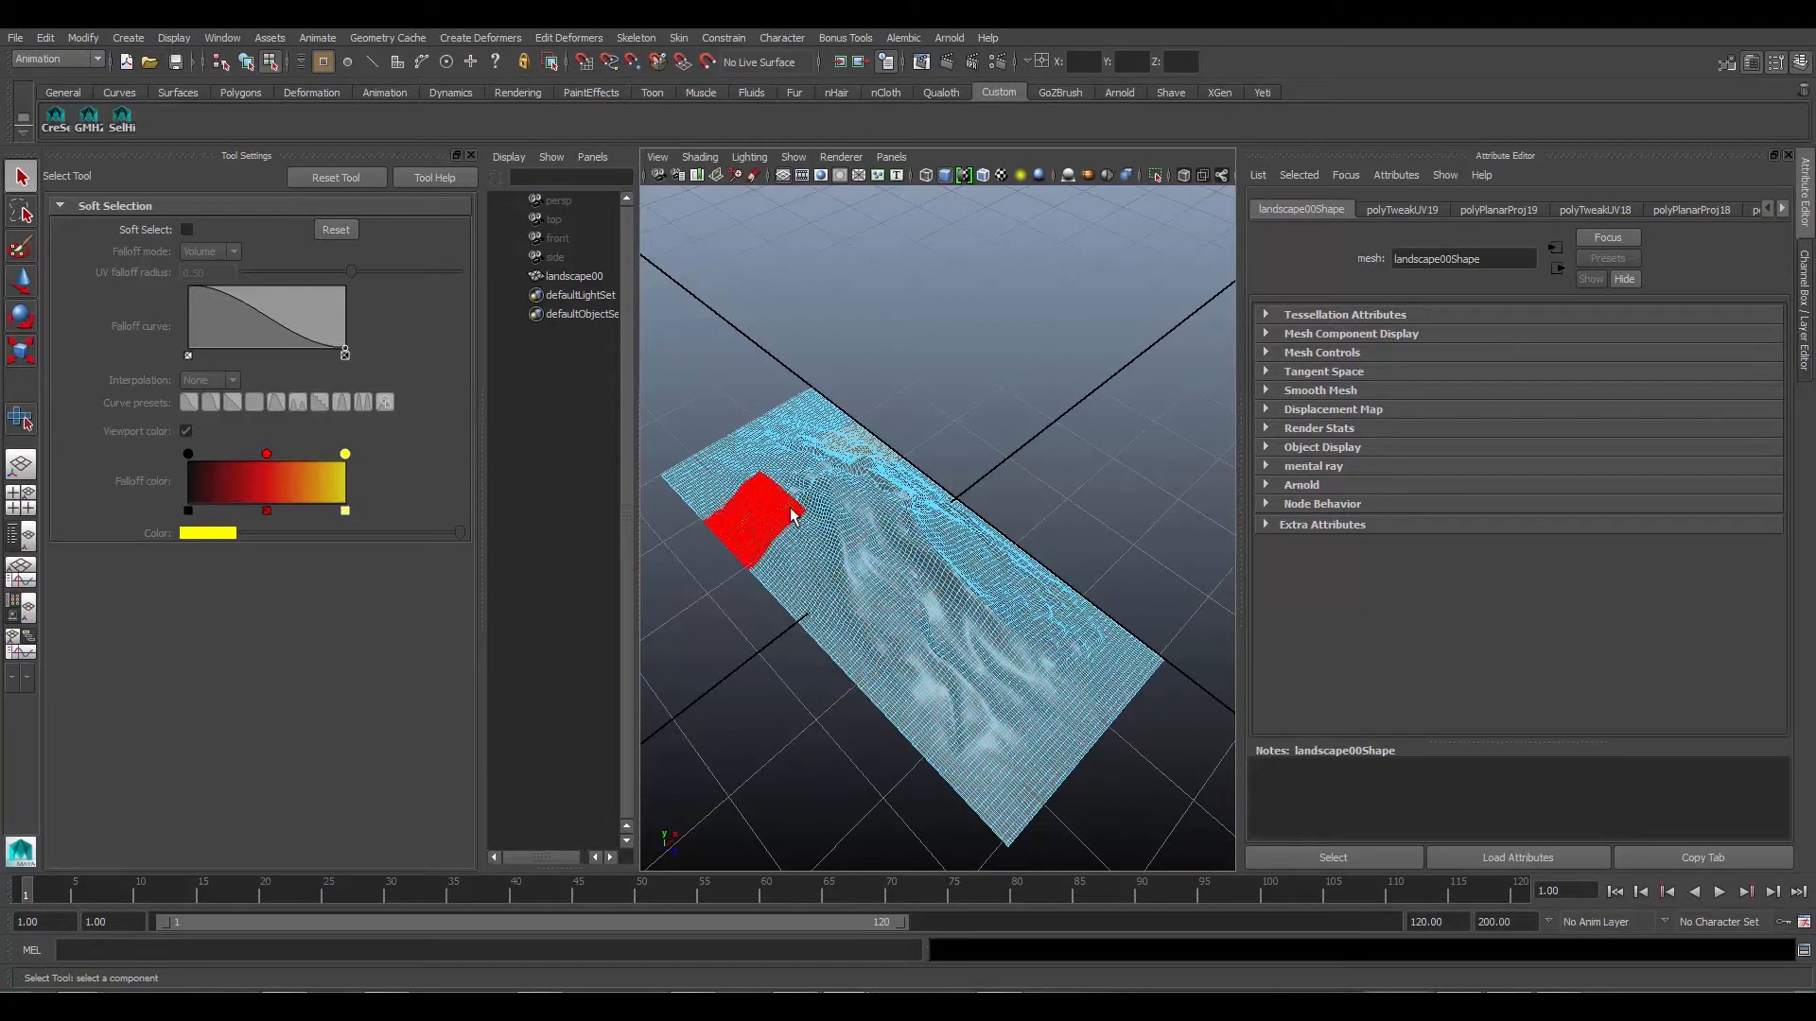
pyautogui.click(16, 38)
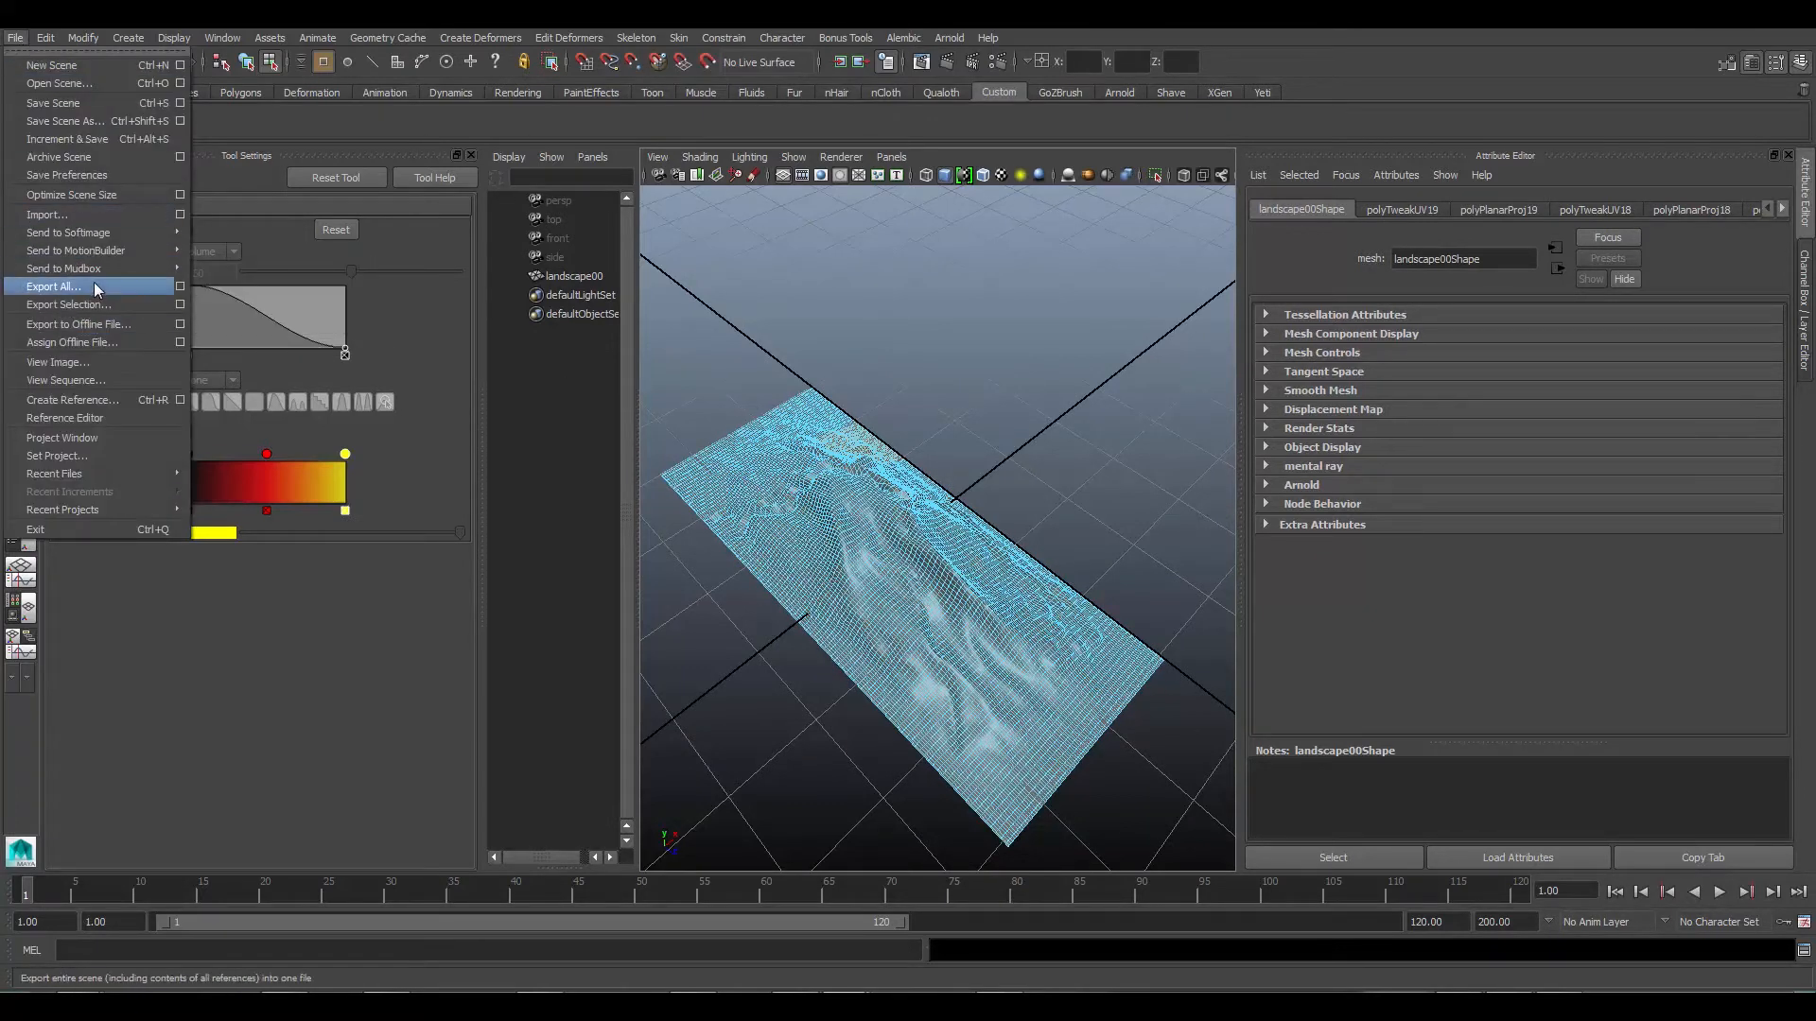
pyautogui.moveTo(90, 274)
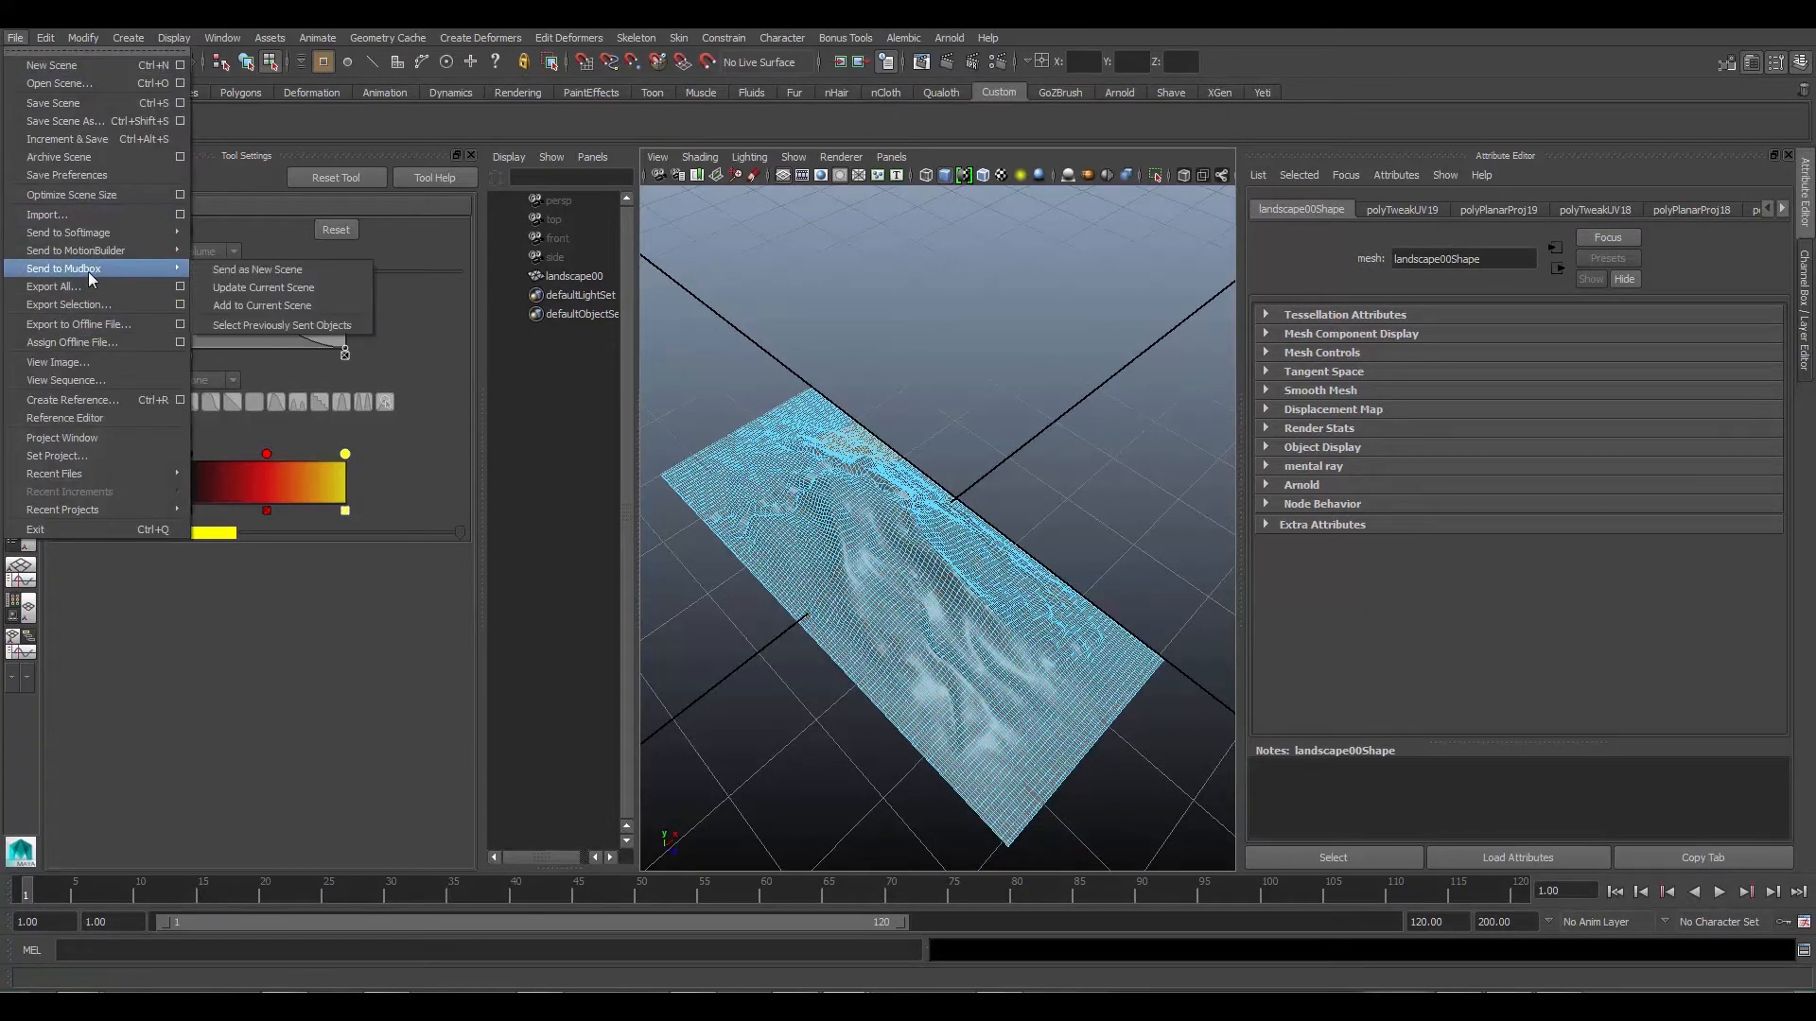
pyautogui.click(251, 269)
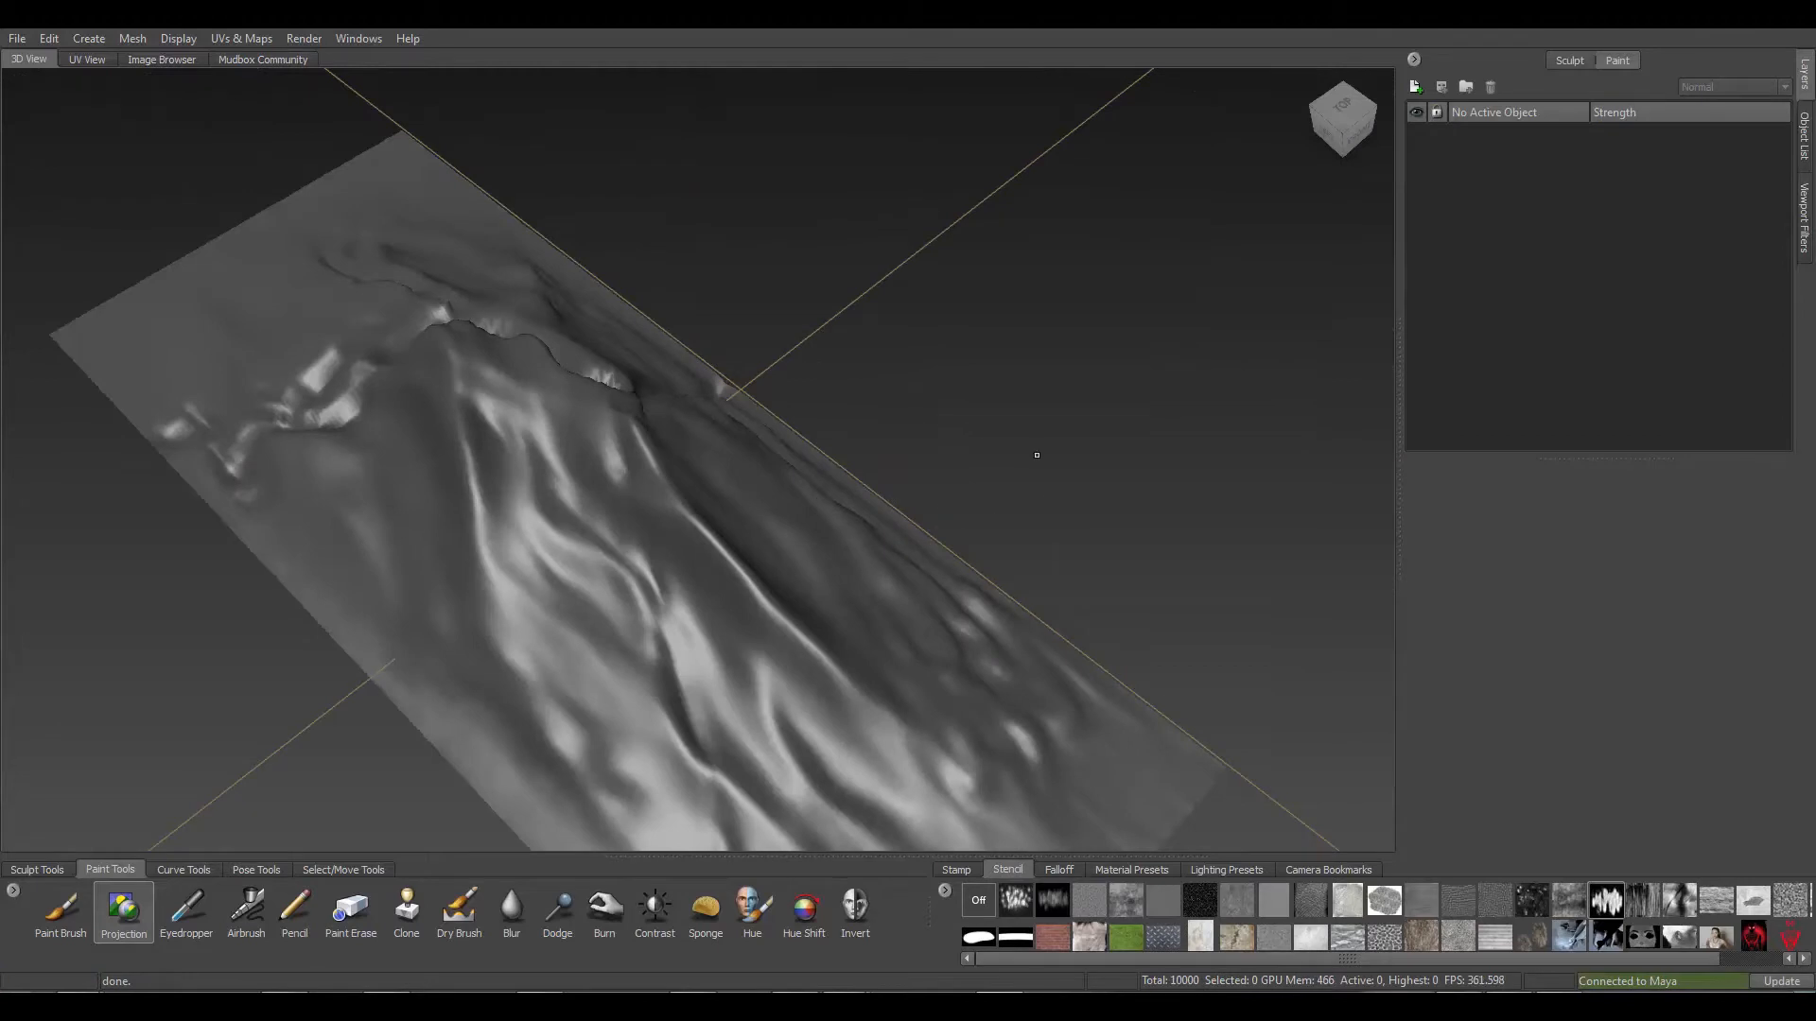
# Examine the imported landscape in Mudbox from several angles and distances
pyautogui.moveTo(1034, 454)
pyautogui.keyDown('alt'); pyautogui.mouseDown()
pyautogui.moveTo(851, 303)
pyautogui.moveTo(603, 422)
pyautogui.moveTo(889, 417)
pyautogui.moveTo(822, 419)
pyautogui.mouseUp(); pyautogui.keyUp('alt')
pyautogui.scroll(-3, 603, 423)
pyautogui.scroll(-2, 822, 419)
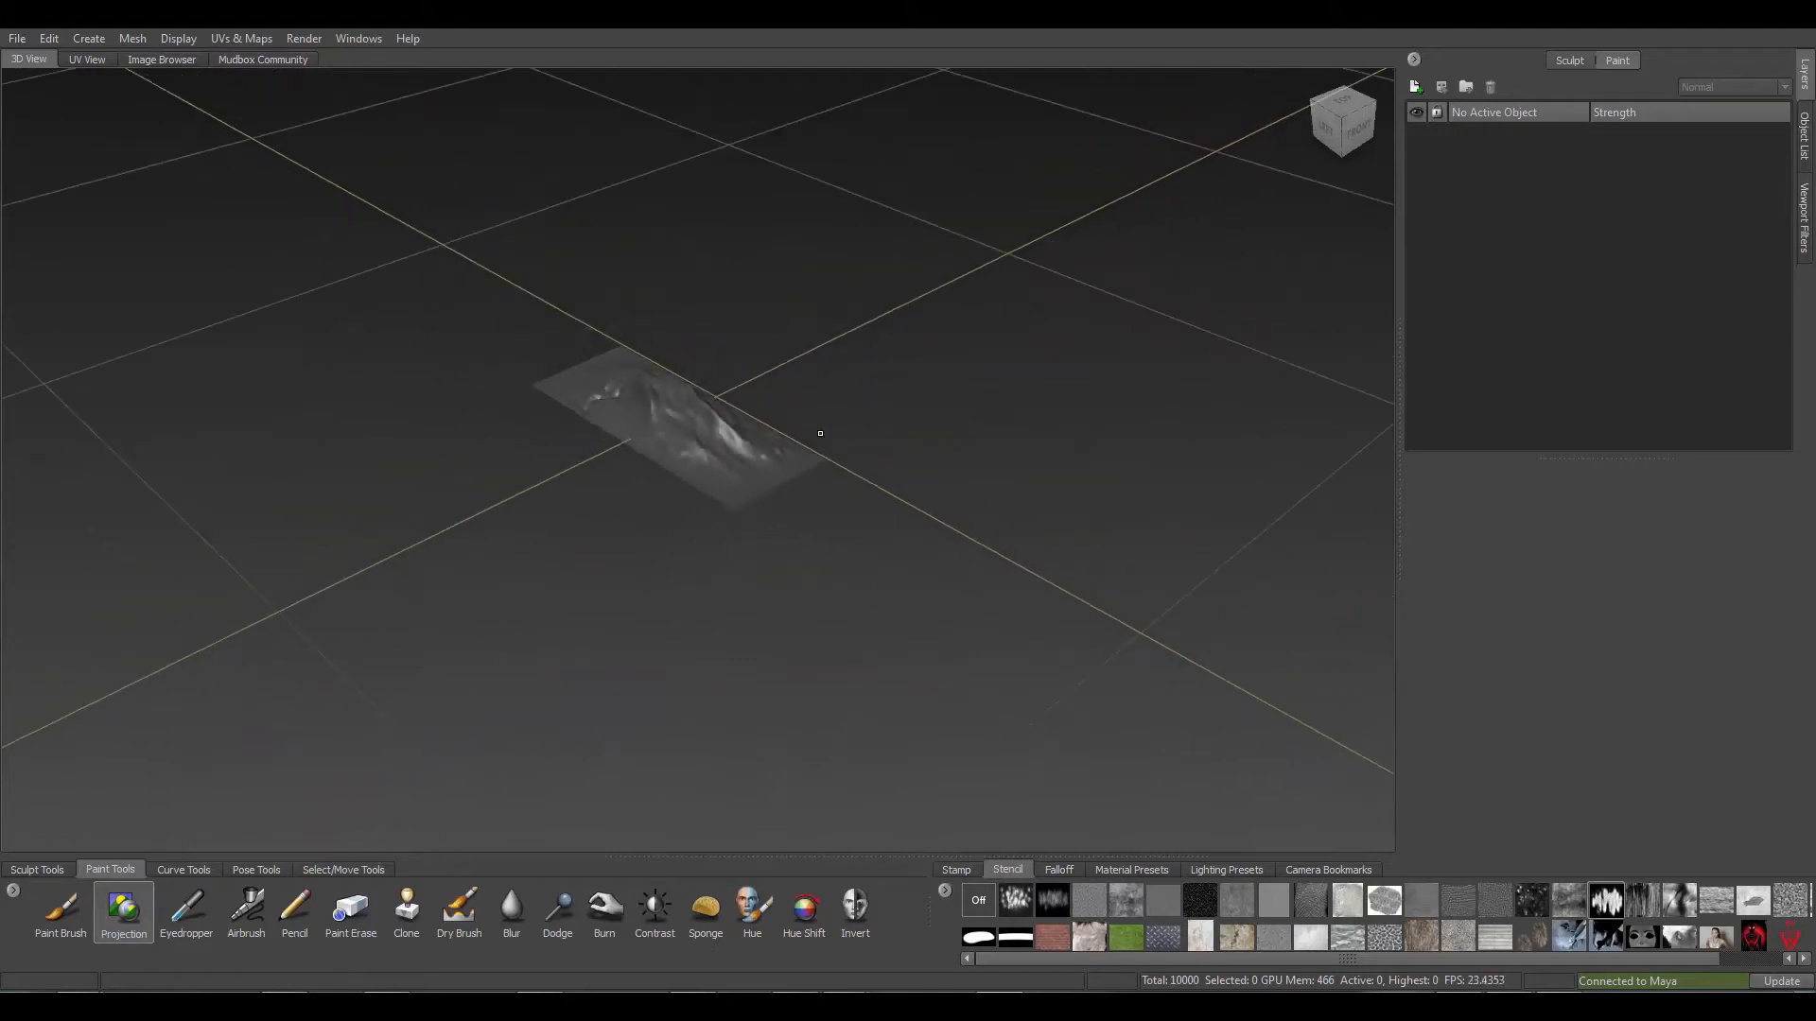
pyautogui.scroll(5, 819, 430)
pyautogui.moveTo(678, 442)
pyautogui.keyDown('alt'); pyautogui.mouseDown()
pyautogui.moveTo(657, 499)
pyautogui.moveTo(678, 408)
pyautogui.moveTo(723, 519)
pyautogui.mouseUp(); pyautogui.keyUp('alt')
pyautogui.scroll(-3, 678, 409)
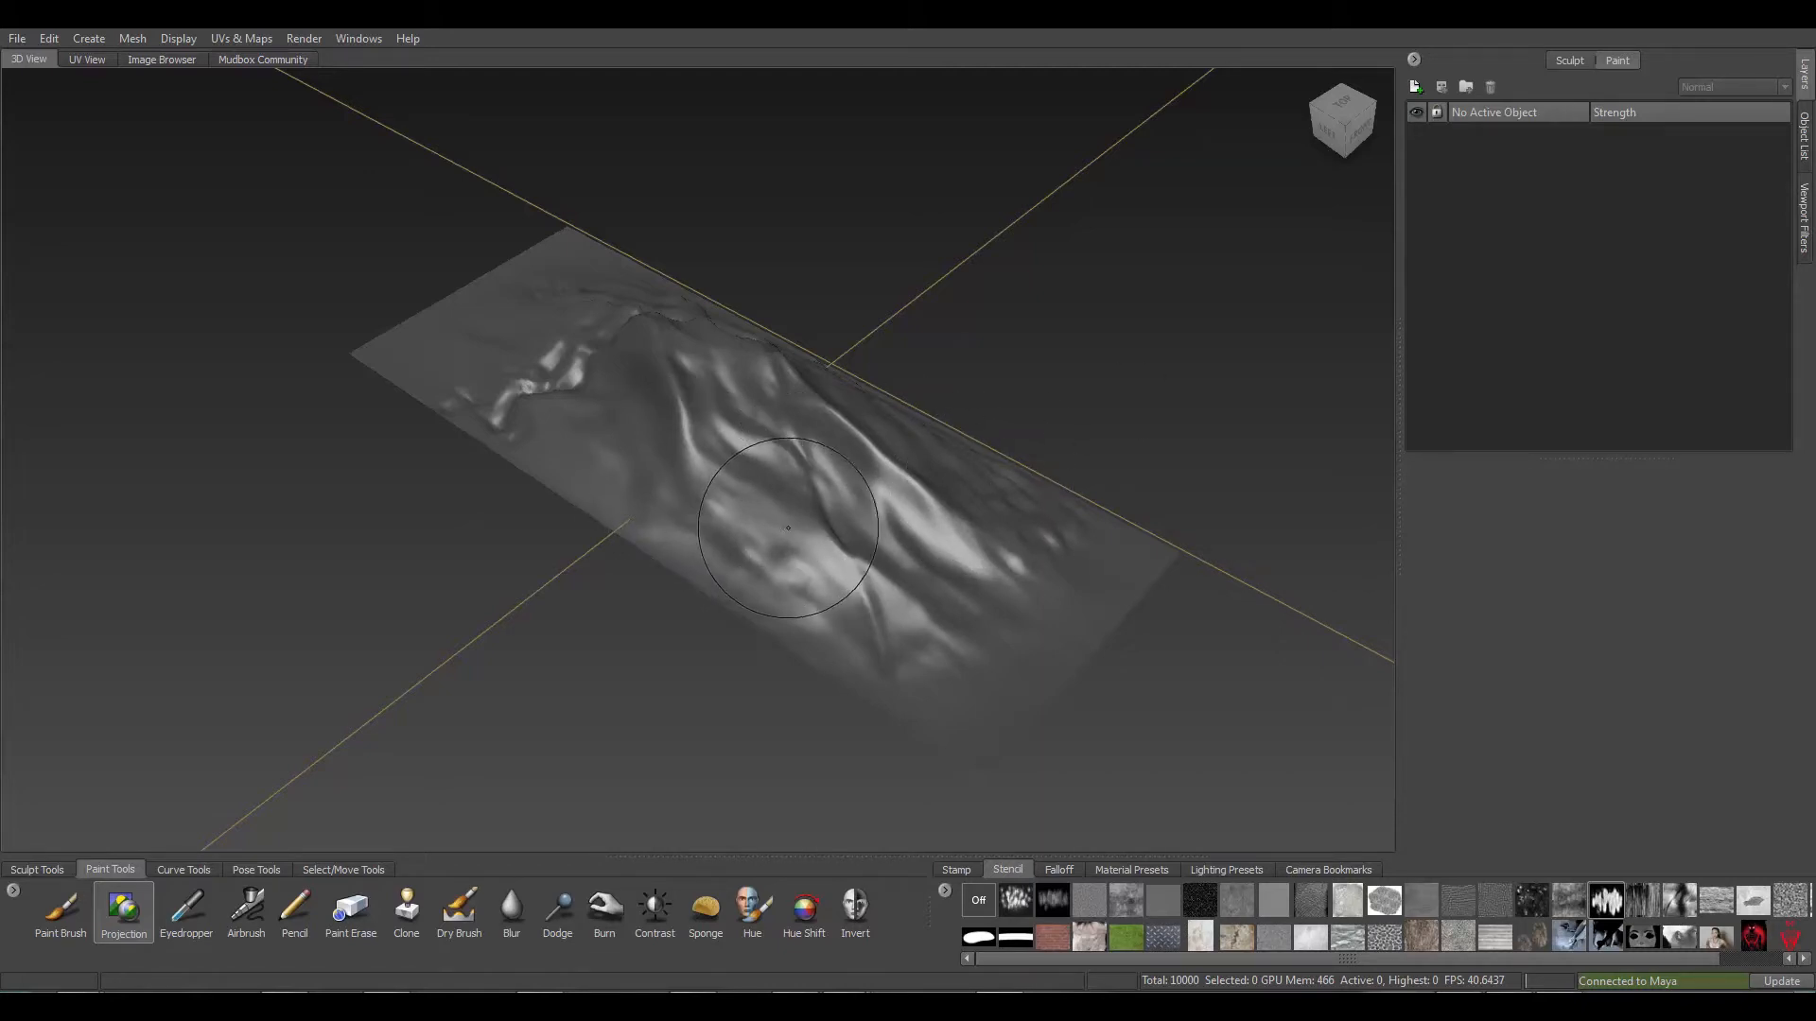
pyautogui.keyDown('alt'); pyautogui.moveTo(809, 512); pyautogui.dragTo(707, 514); pyautogui.keyUp('alt')
pyautogui.keyDown('alt'); pyautogui.moveTo(707, 514); pyautogui.dragTo(600, 481, button='right'); pyautogui.keyUp('alt')
pyautogui.keyDown('alt'); pyautogui.moveTo(600, 481); pyautogui.dragTo(660, 471); pyautogui.keyUp('alt')
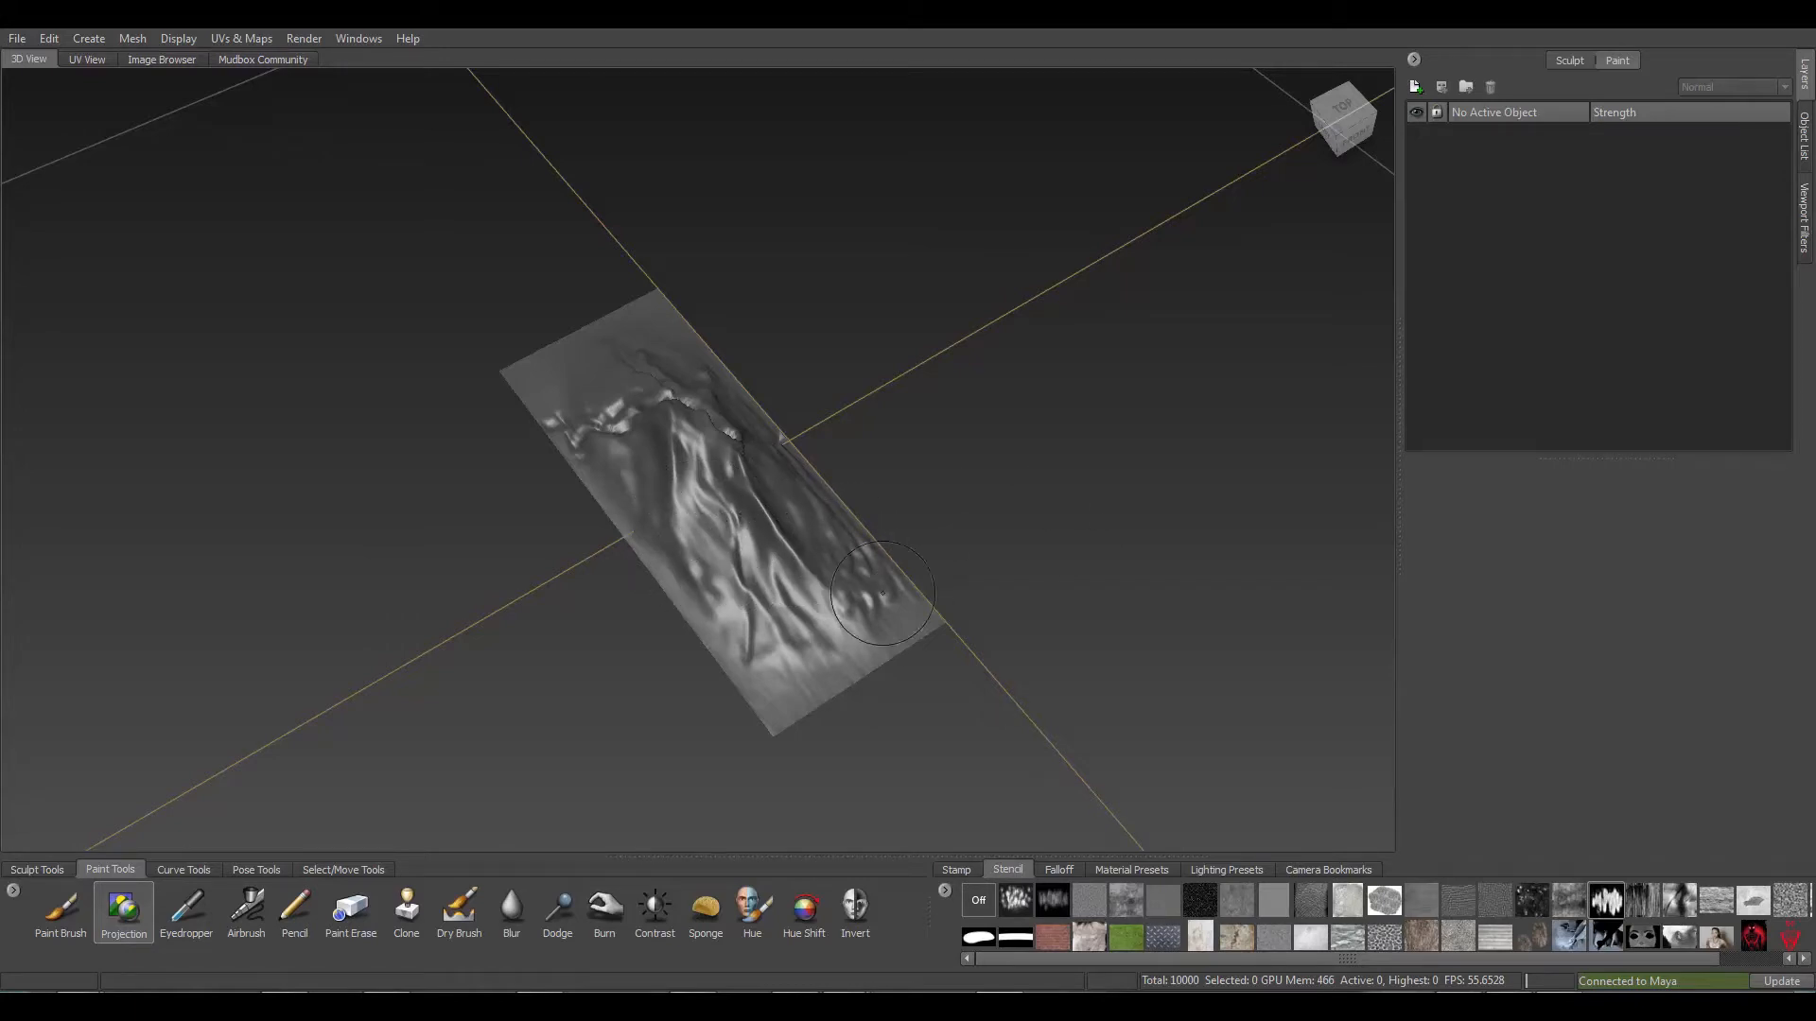
pyautogui.moveTo(776, 613)
pyautogui.keyDown('alt'); pyautogui.mouseDown()
pyautogui.moveTo(839, 631)
pyautogui.moveTo(840, 604)
pyautogui.mouseUp(); pyautogui.keyUp('alt')
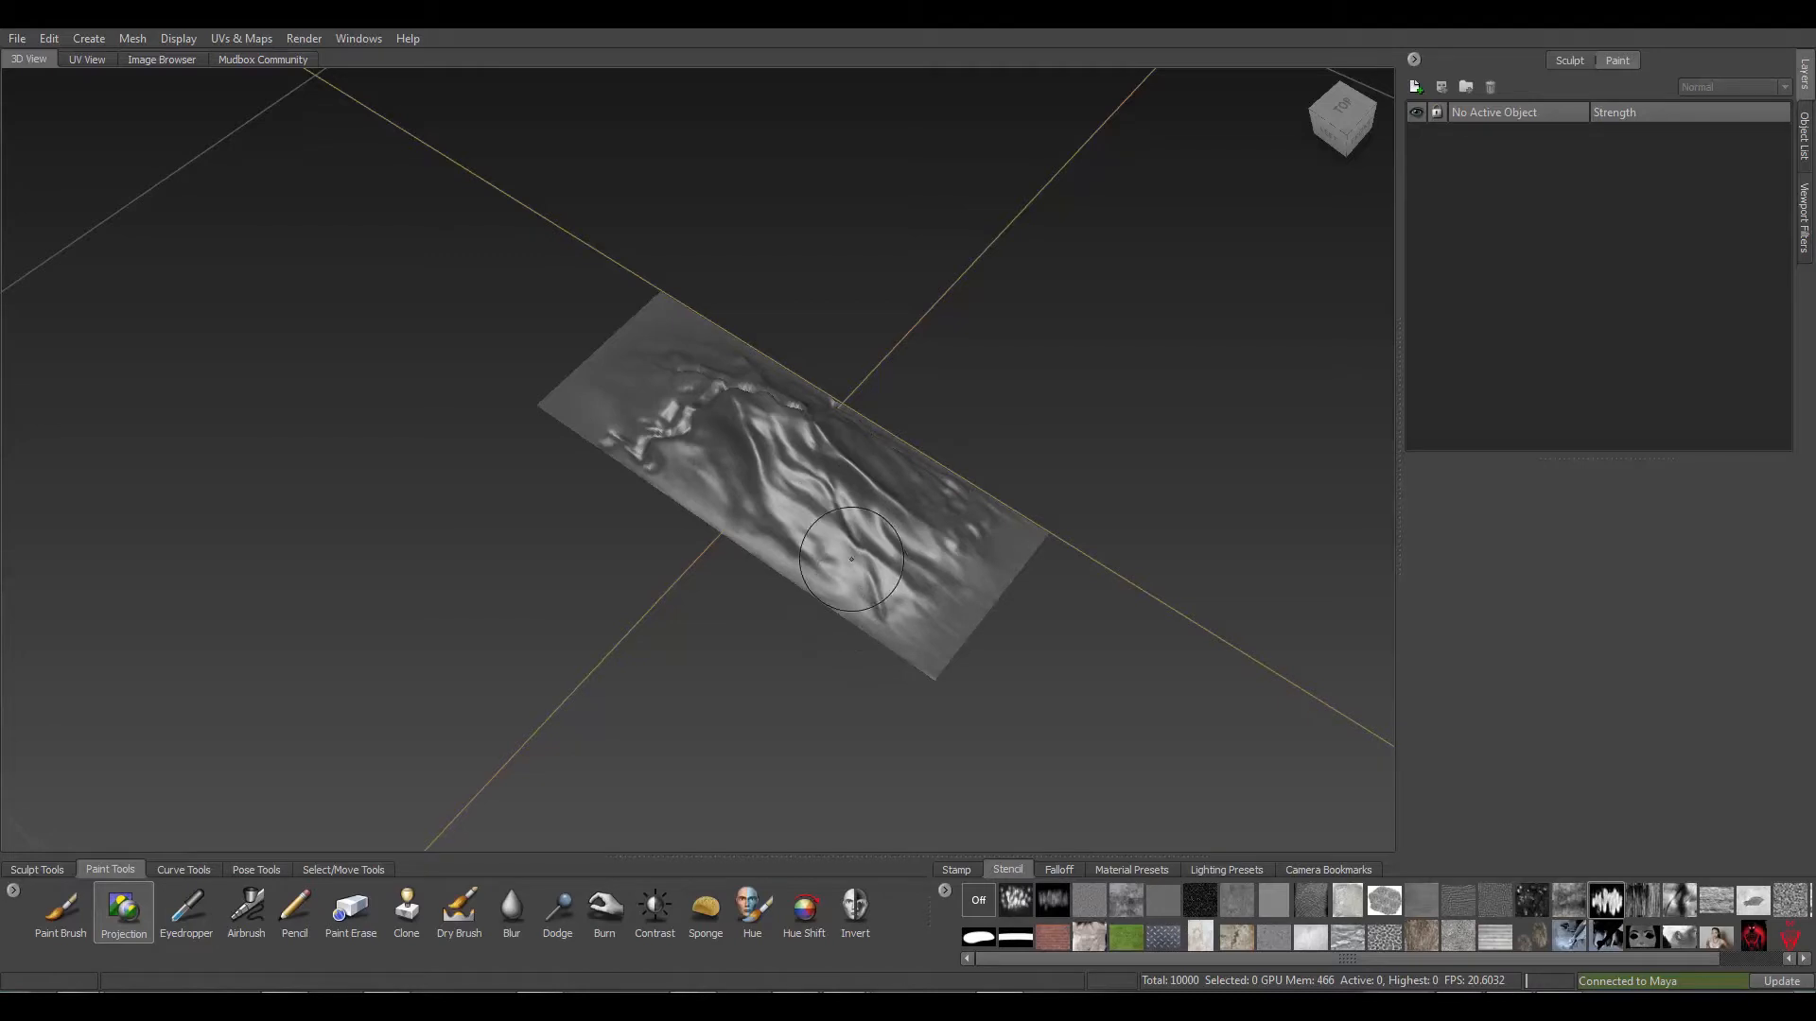
pyautogui.keyDown('alt'); pyautogui.moveTo(856, 558); pyautogui.dragTo(804, 568); pyautogui.keyUp('alt')
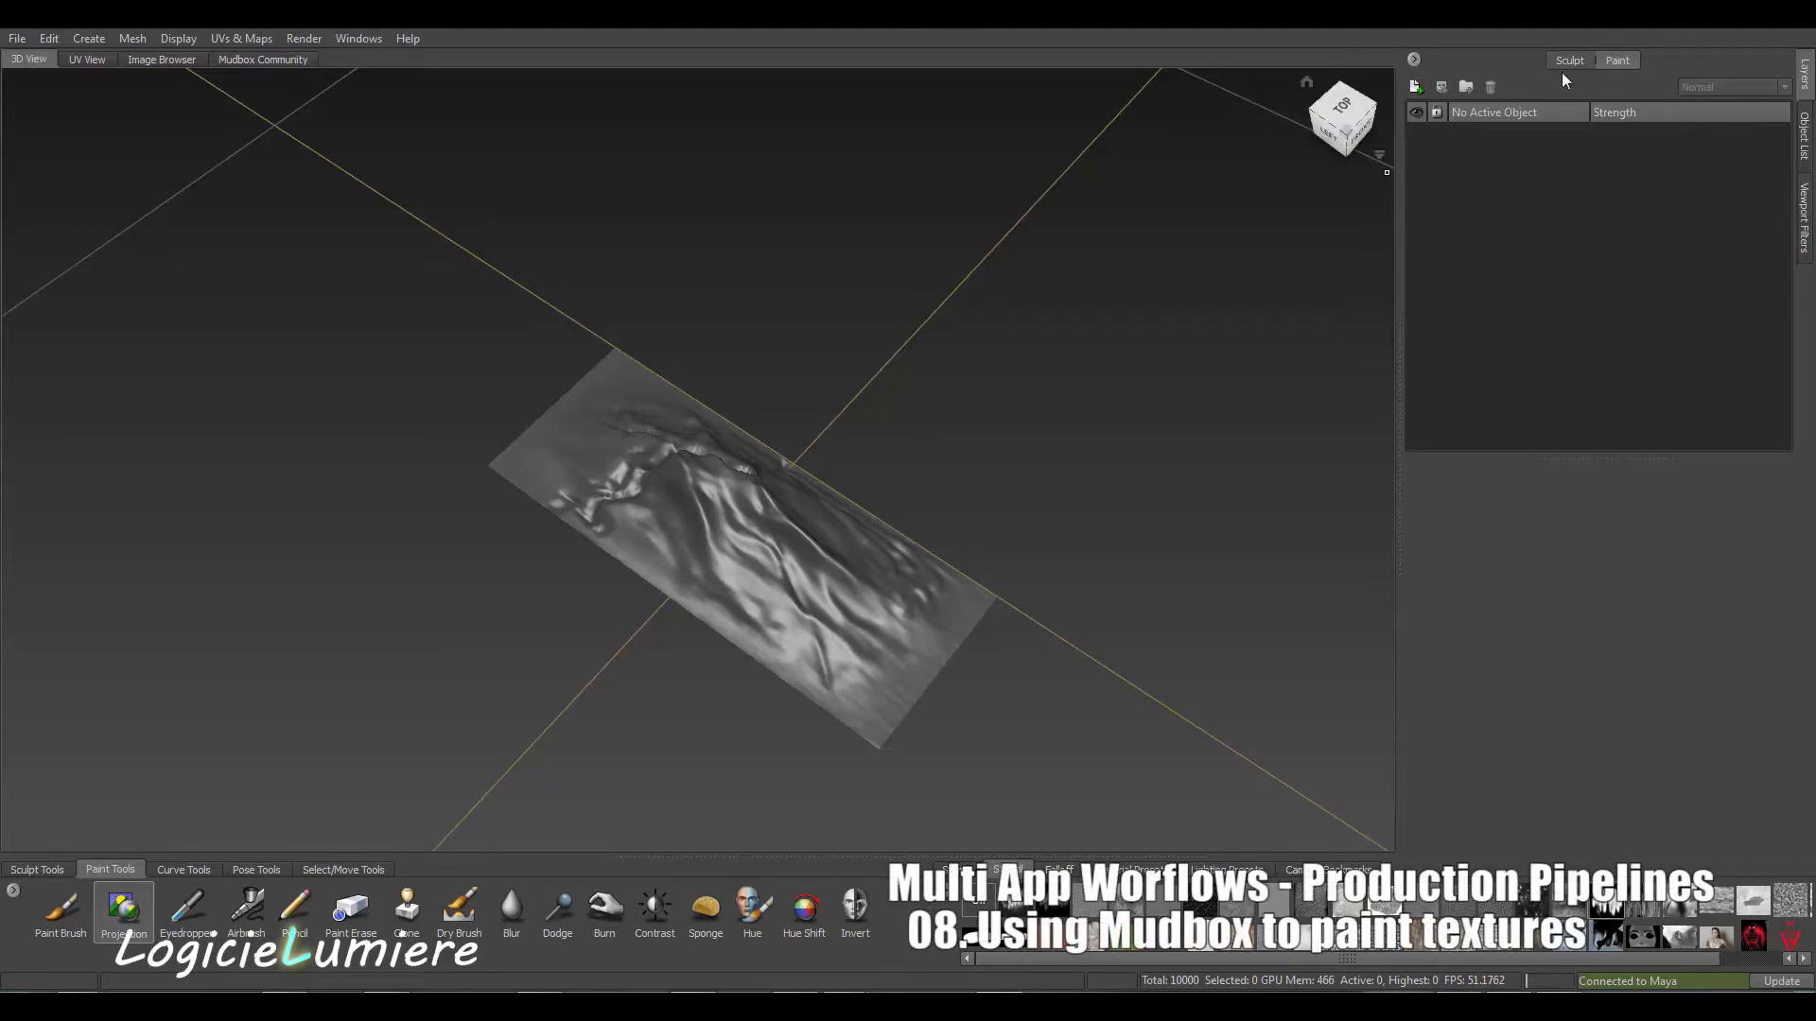
# Select the landscape00 mesh in the object list and assign it a new Mudbox Material
pyautogui.click(1804, 135)
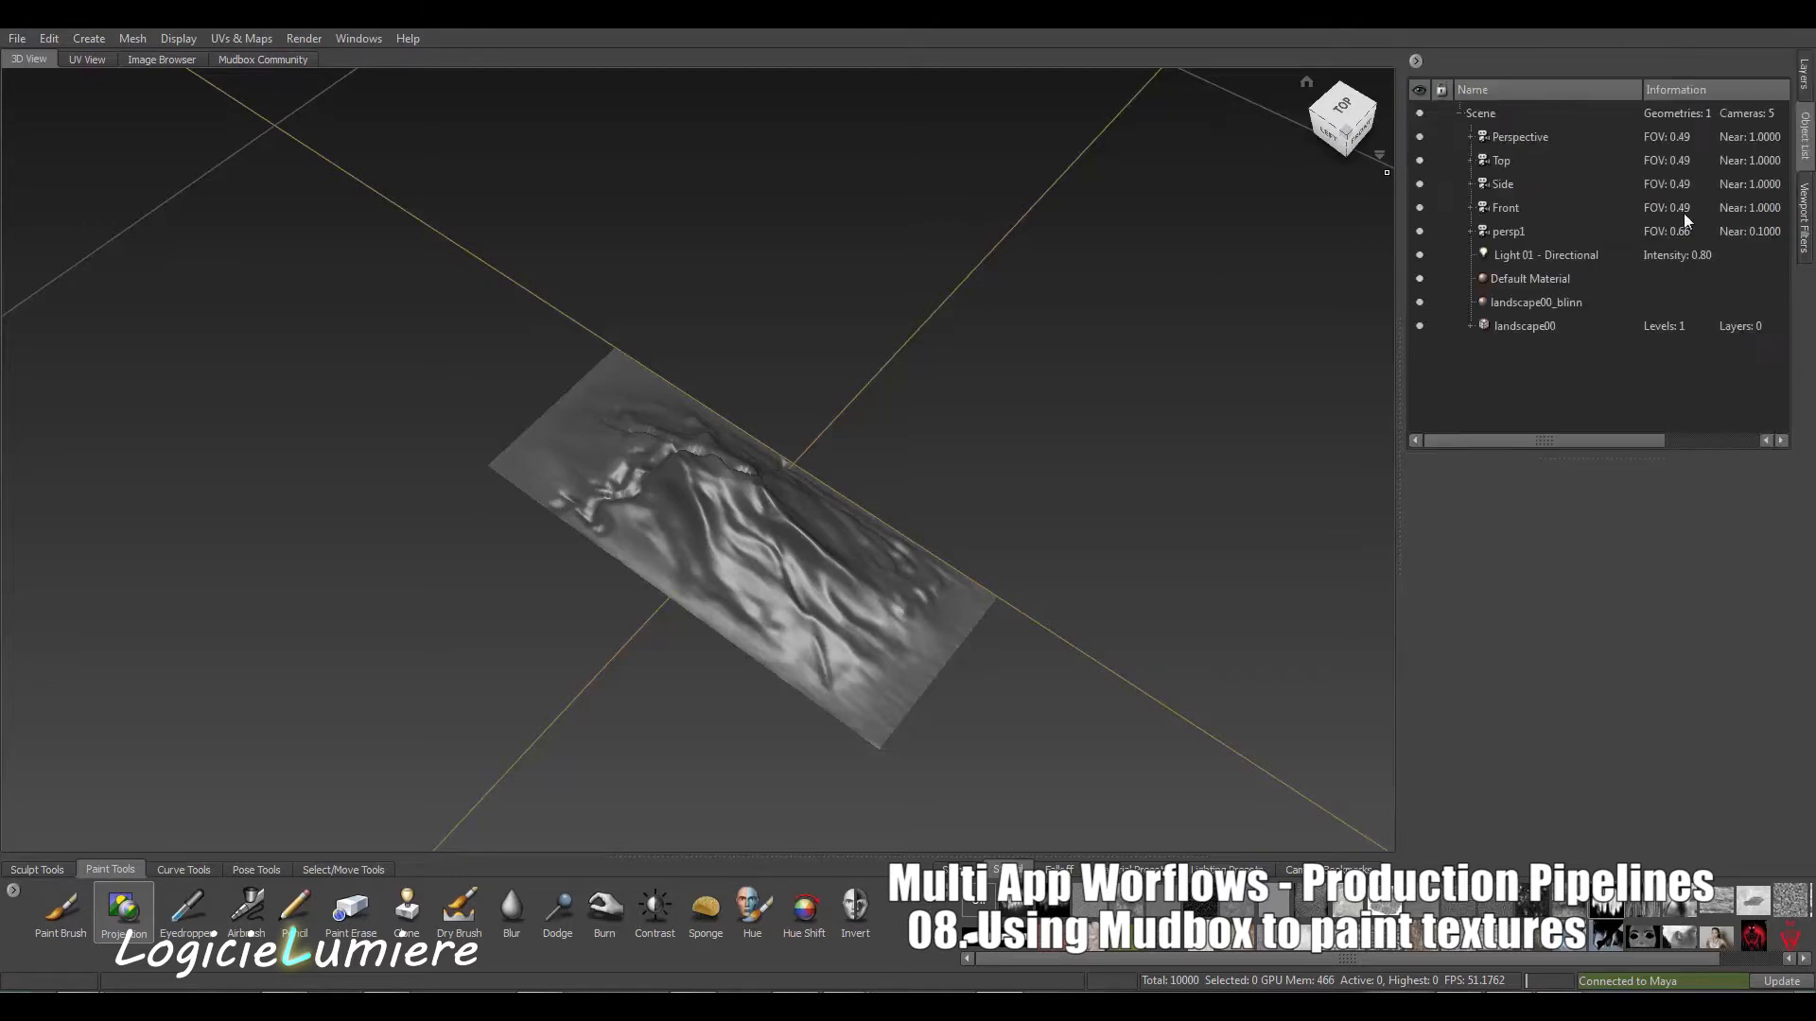
pyautogui.click(1524, 327)
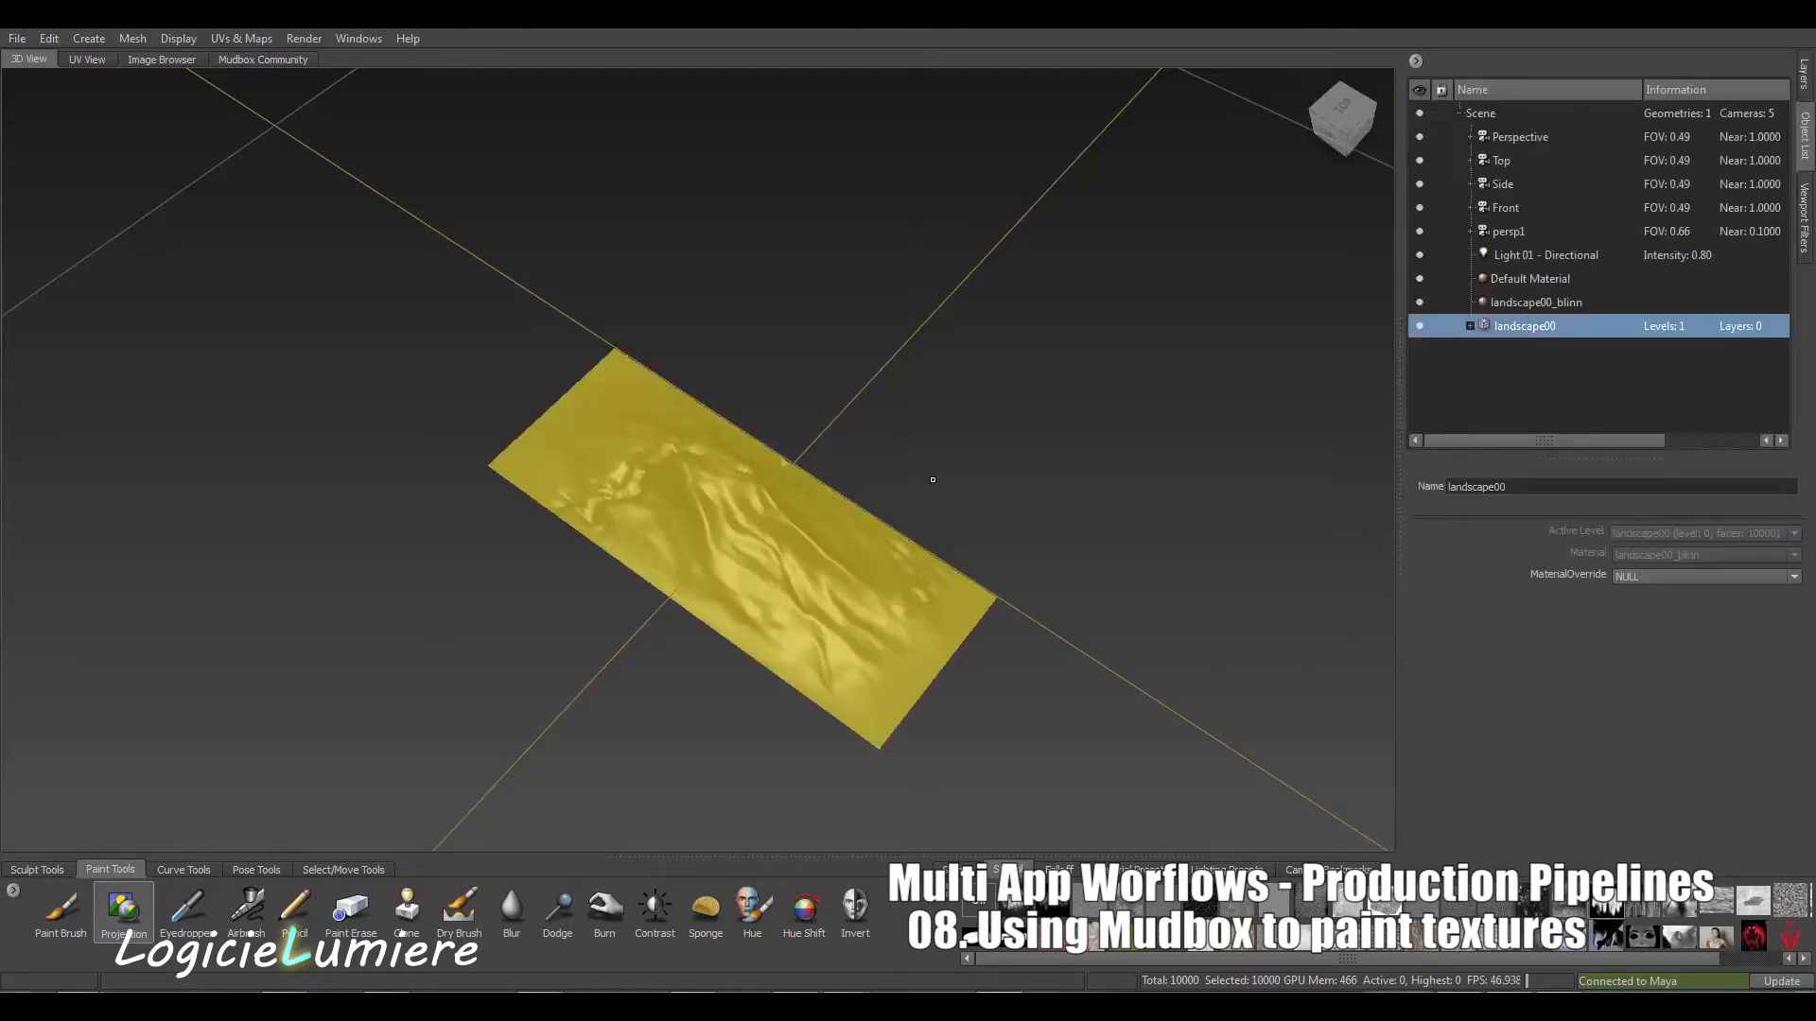
pyautogui.rightClick(1534, 327)
pyautogui.moveTo(1620, 363)
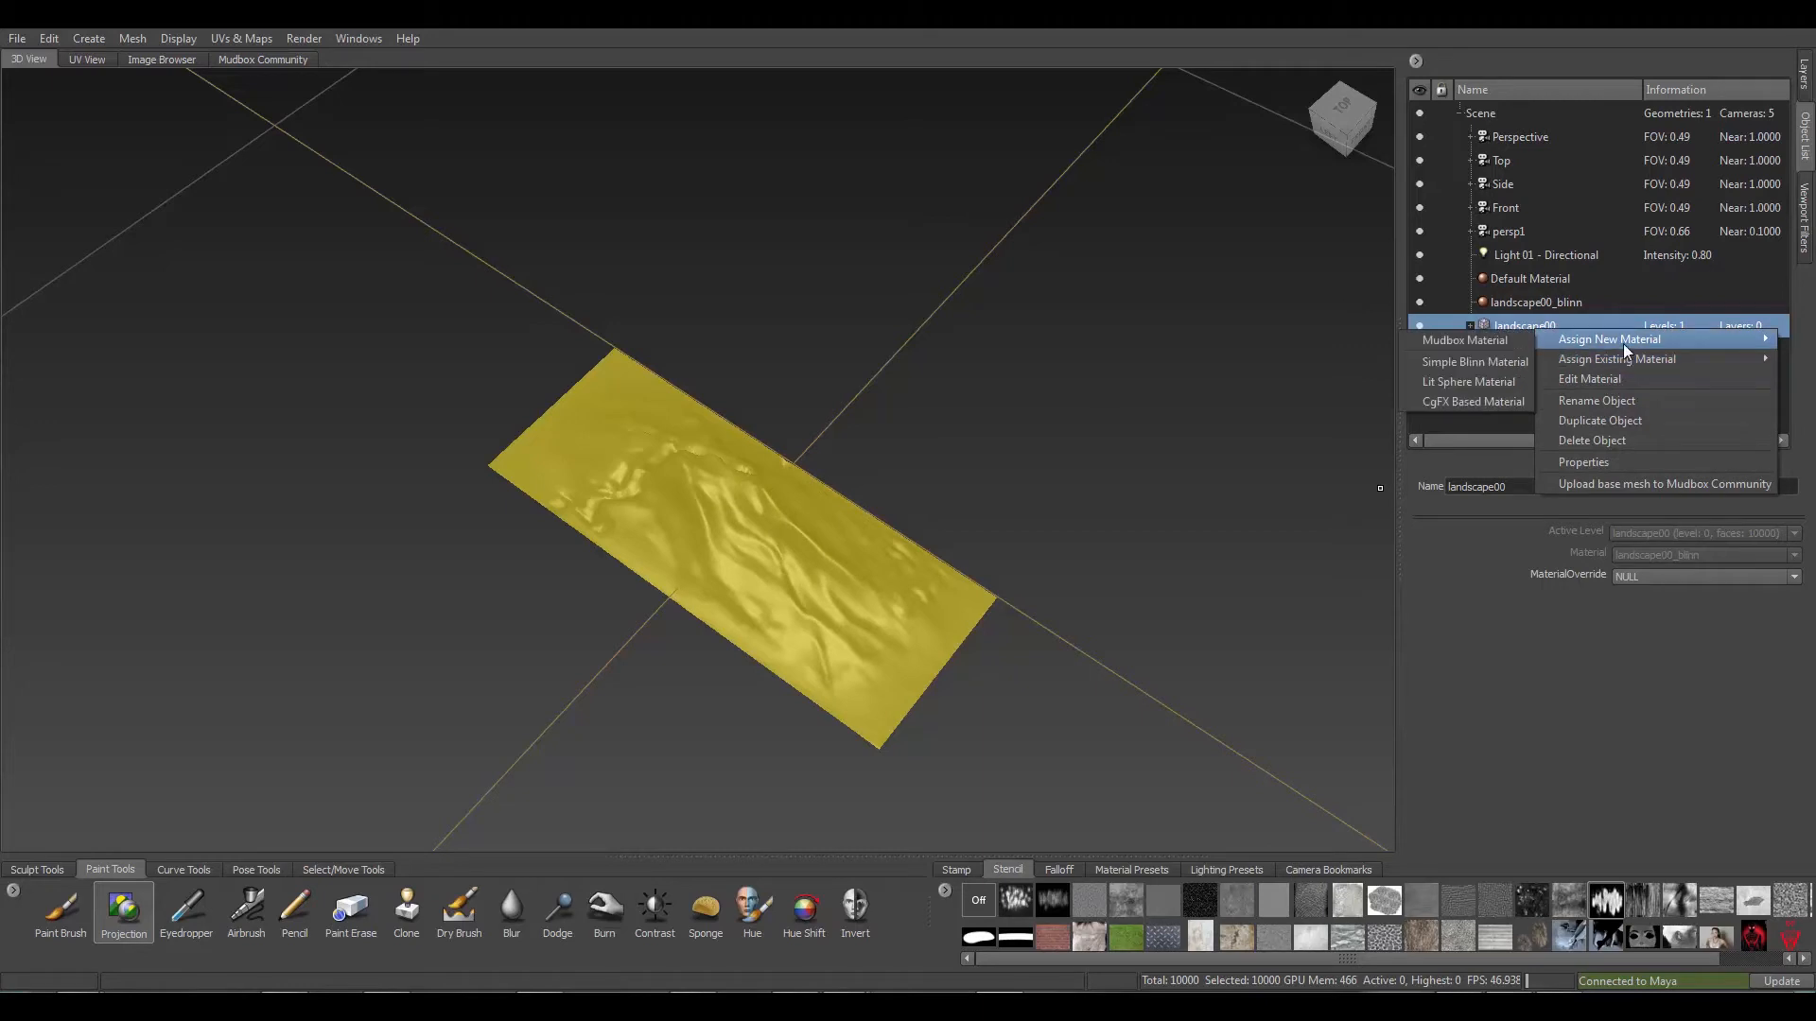
pyautogui.click(1460, 344)
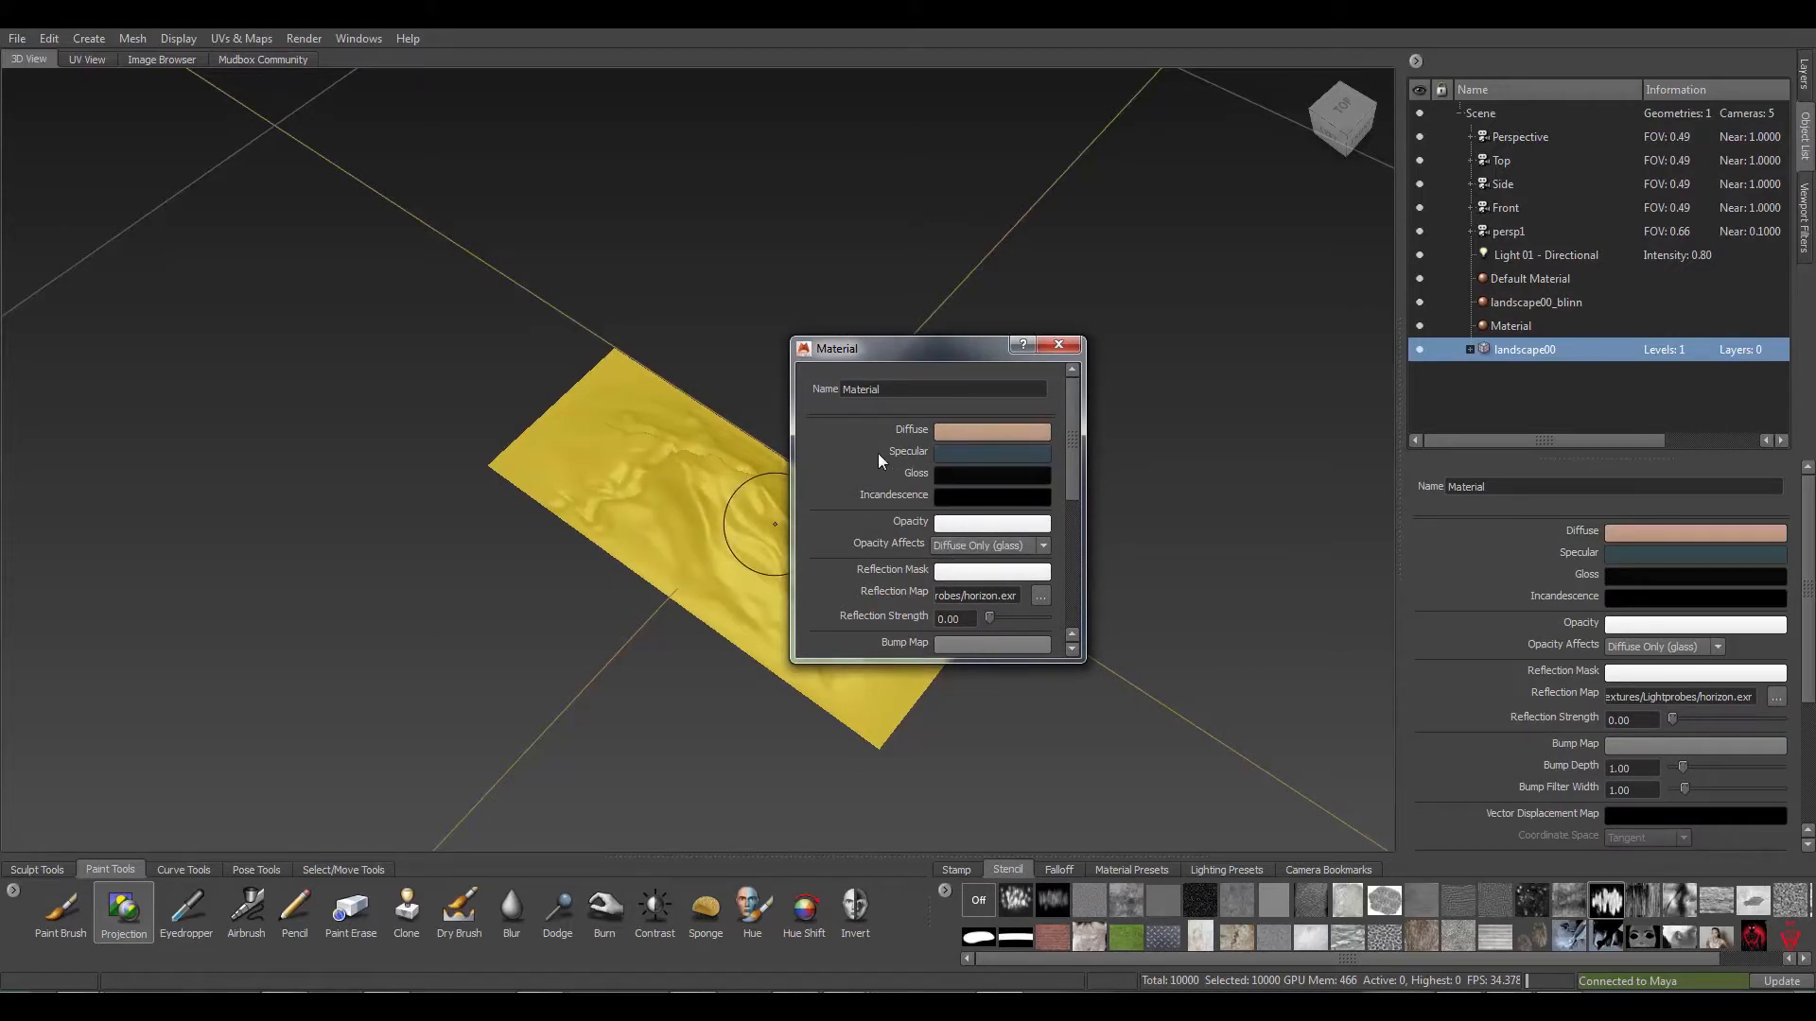
# Set the new material's diffuse colour to white and its specular colour to black
pyautogui.click(952, 431)
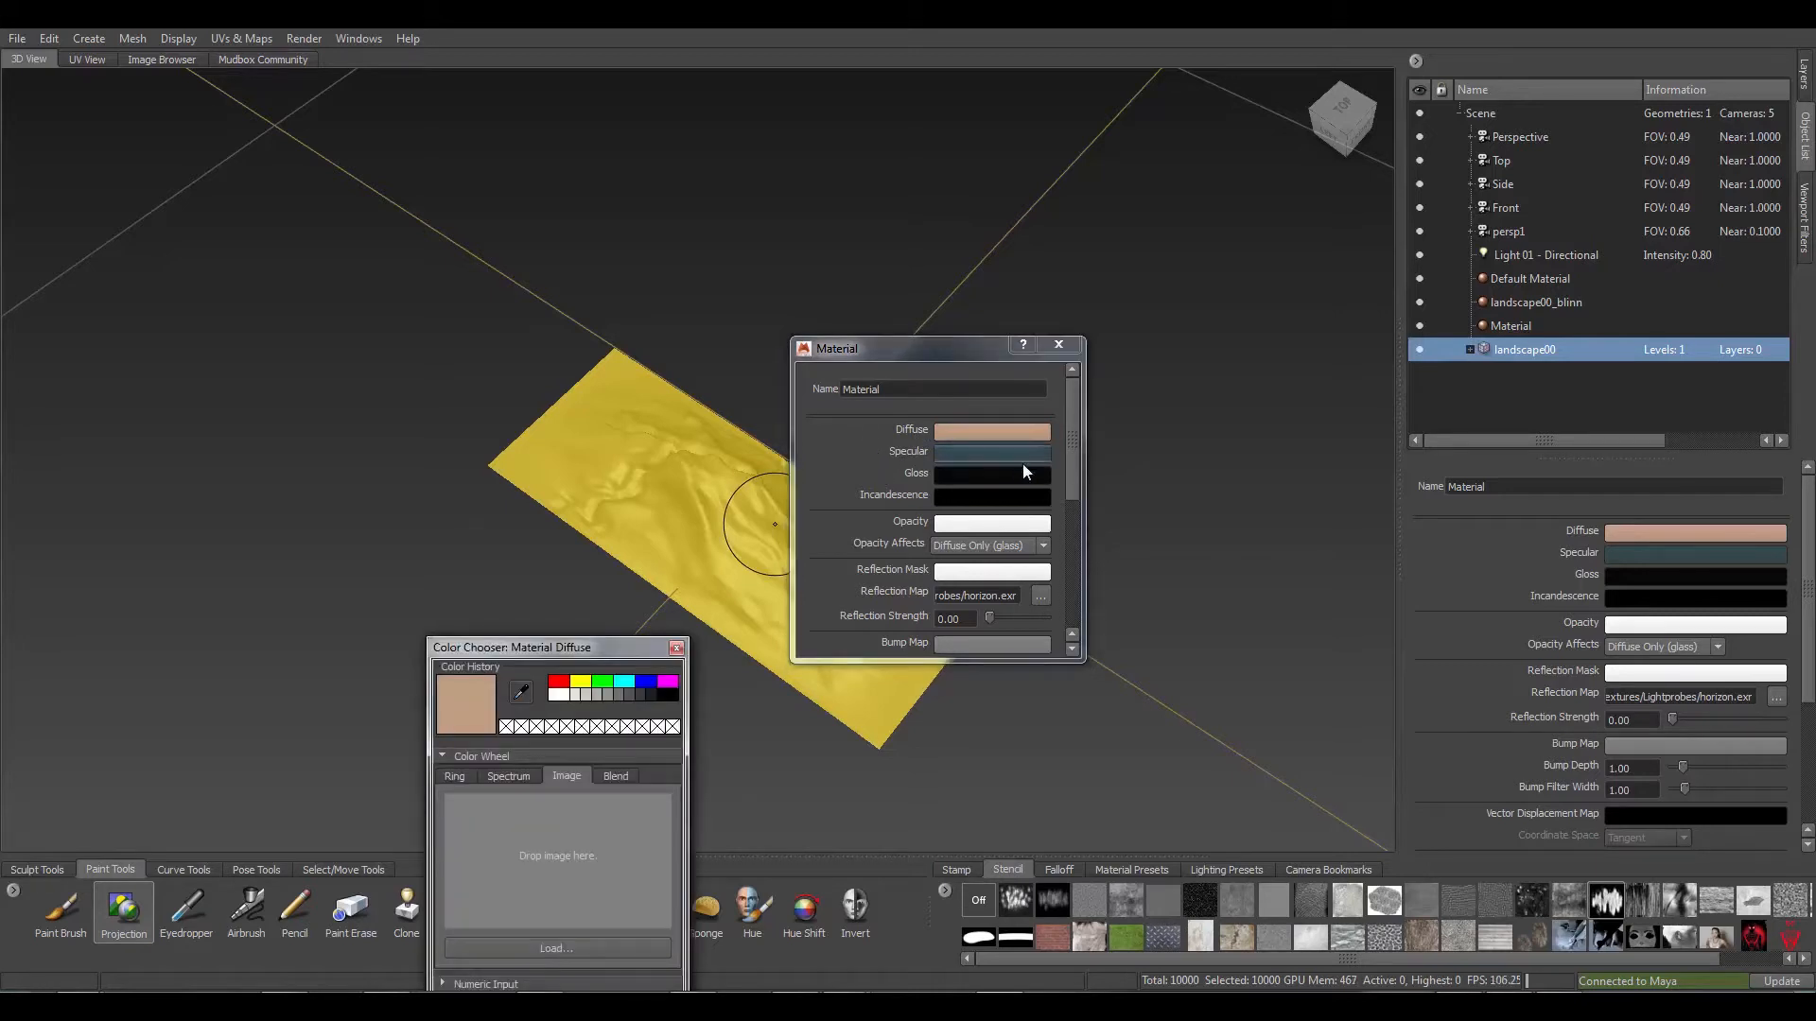
pyautogui.click(558, 697)
pyautogui.moveTo(582, 652); pyautogui.dragTo(616, 410)
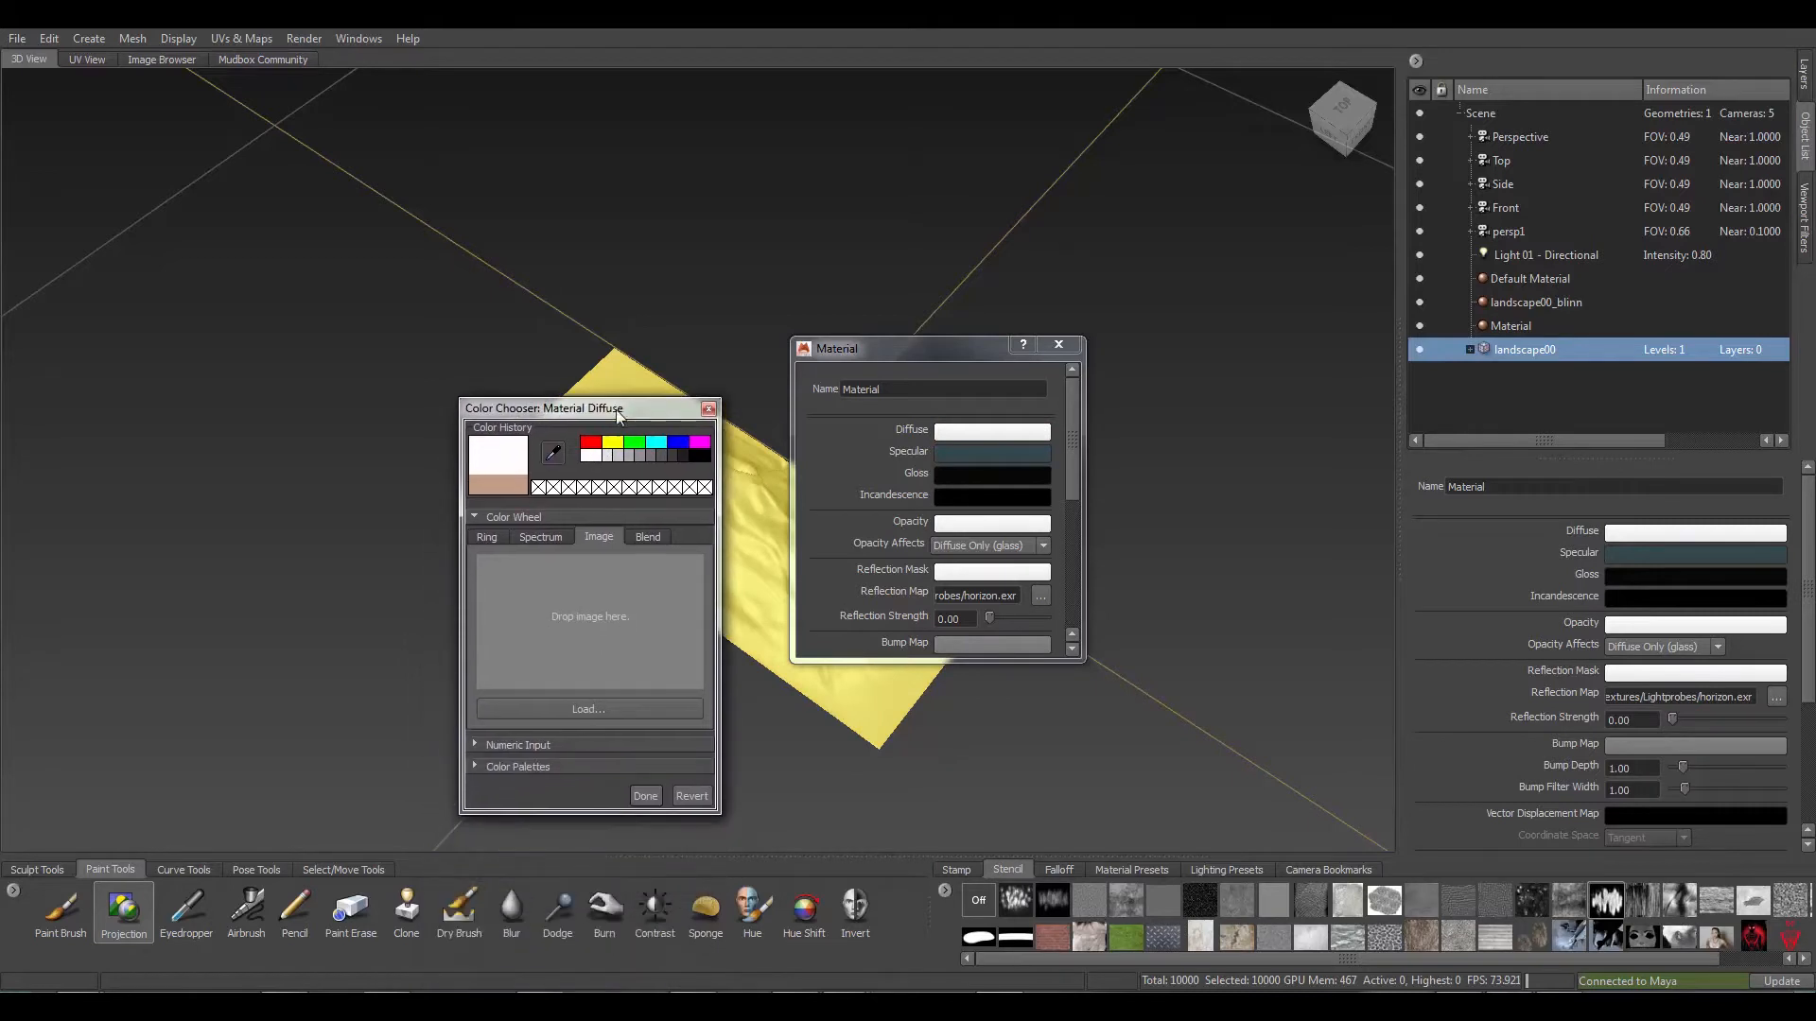
pyautogui.click(644, 791)
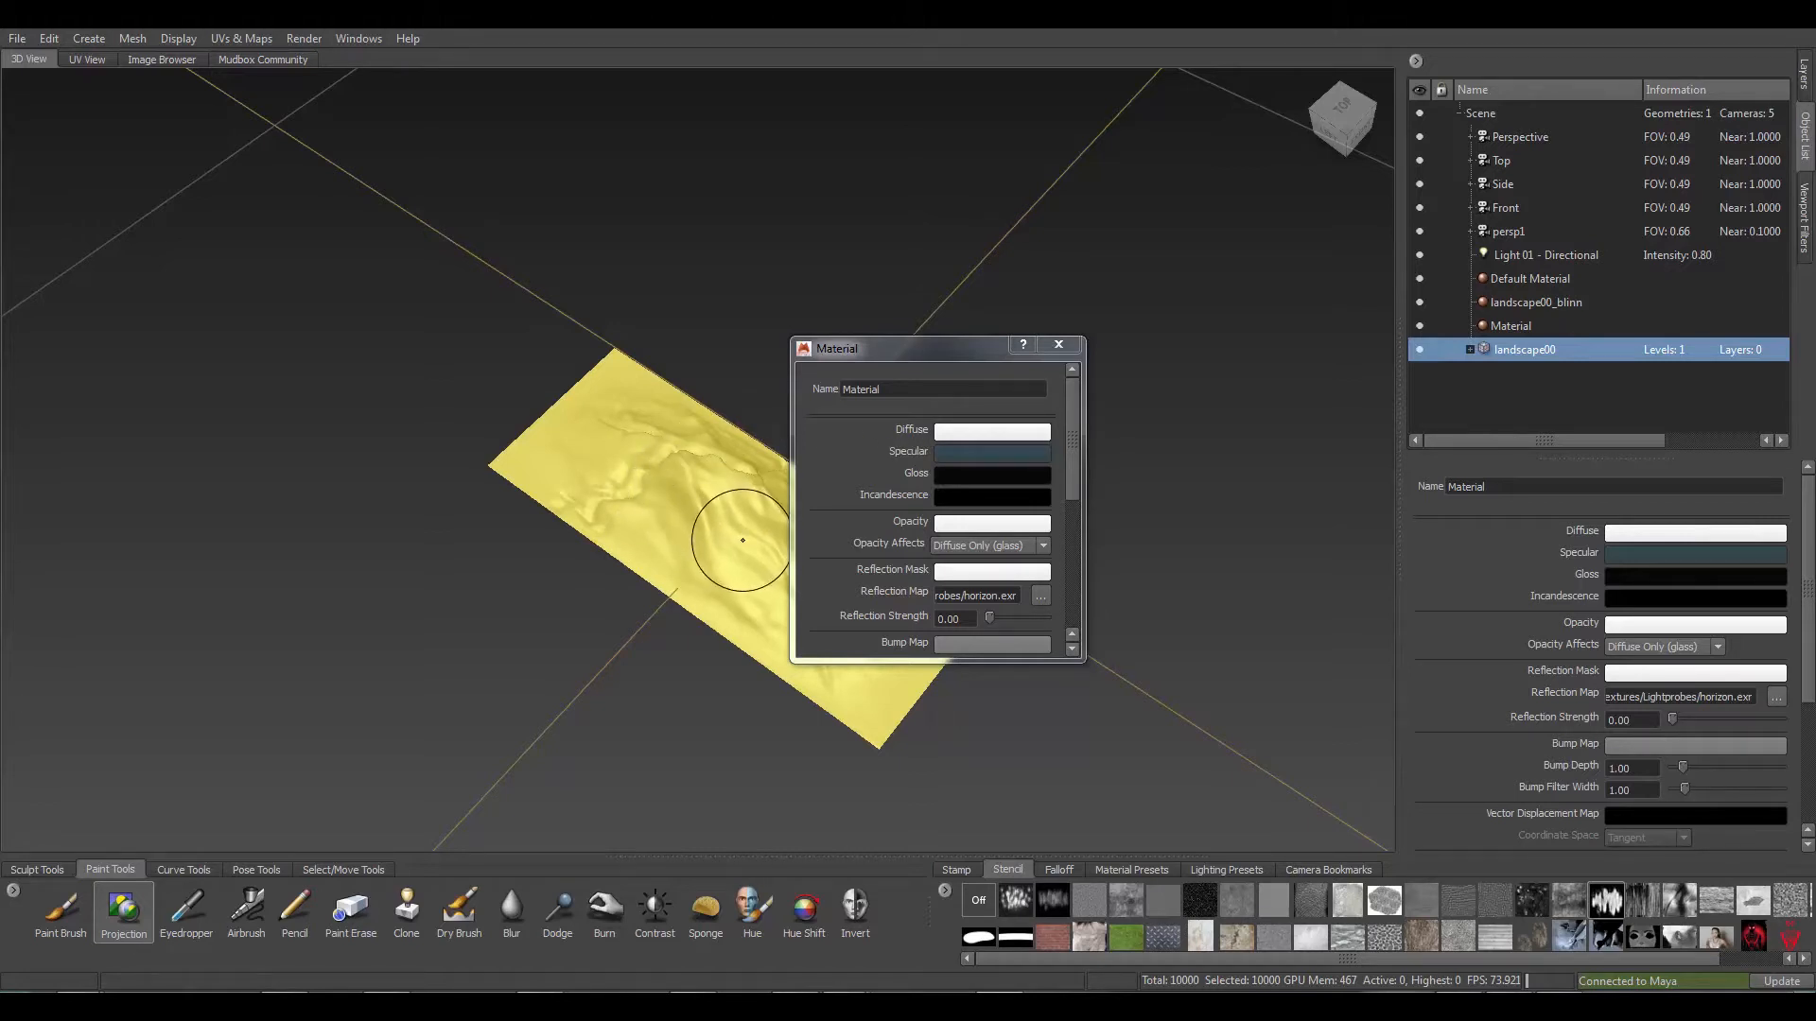
pyautogui.click(955, 454)
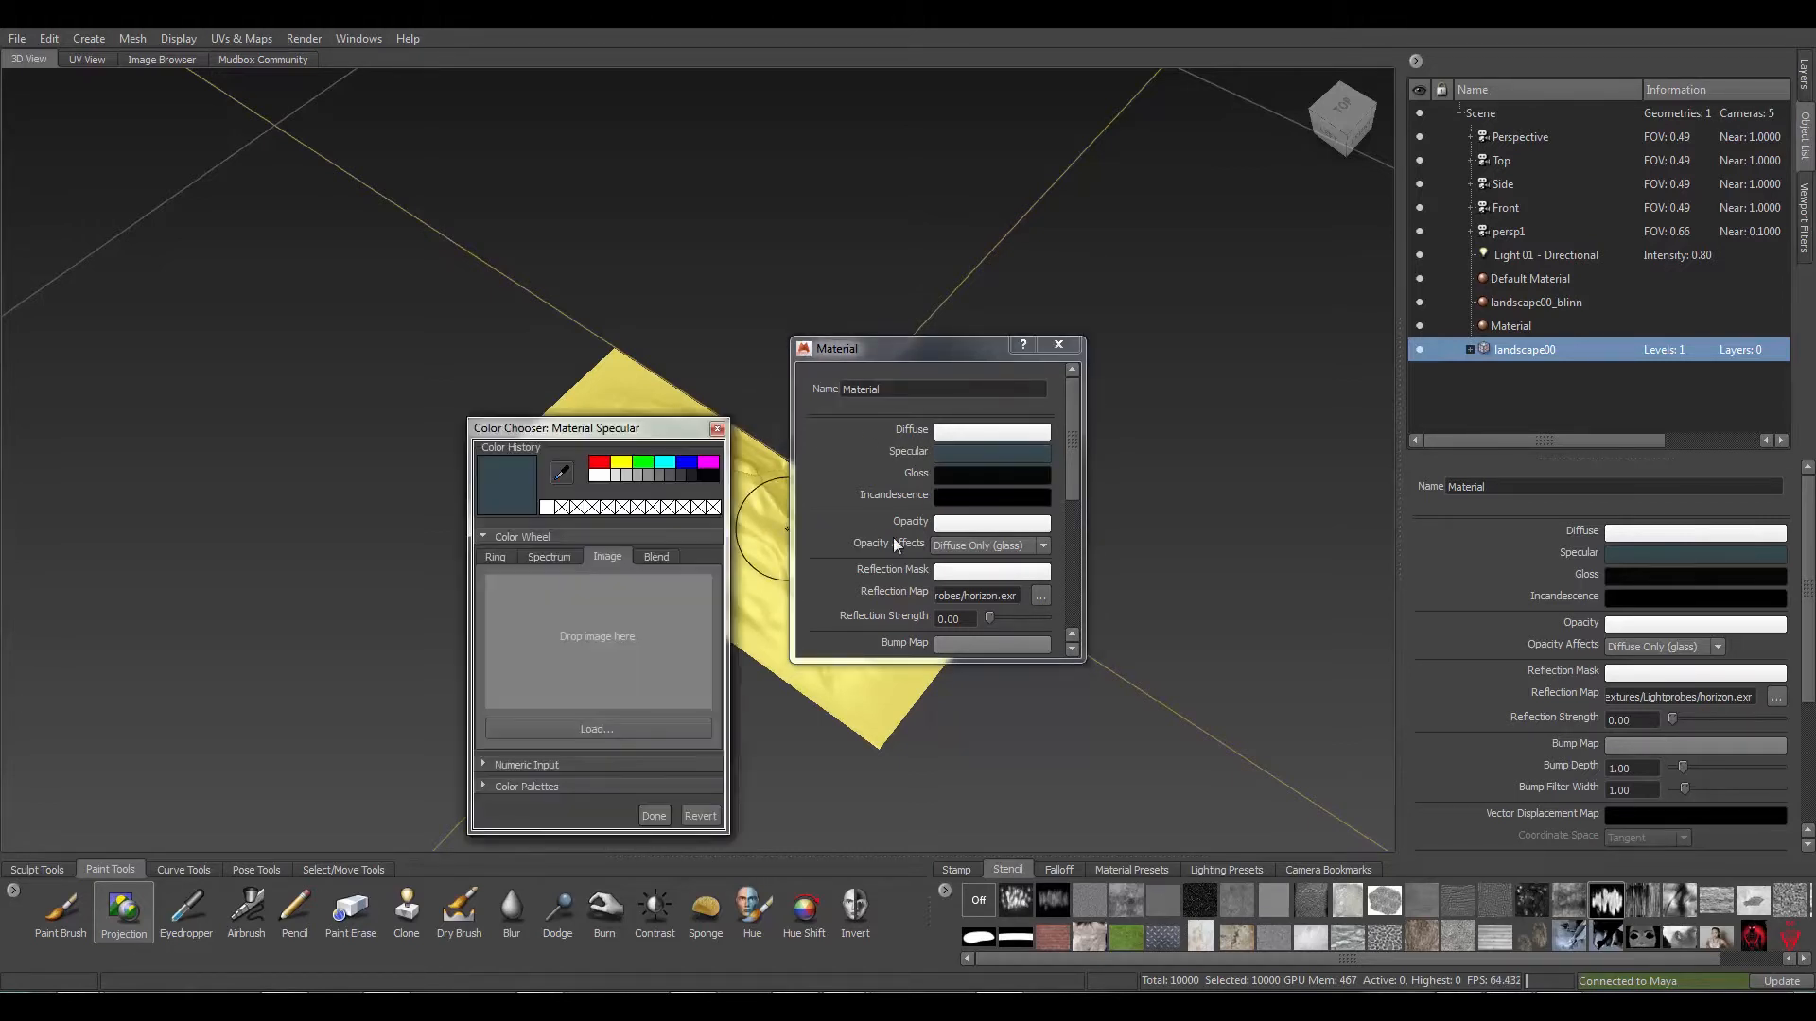
pyautogui.click(710, 475)
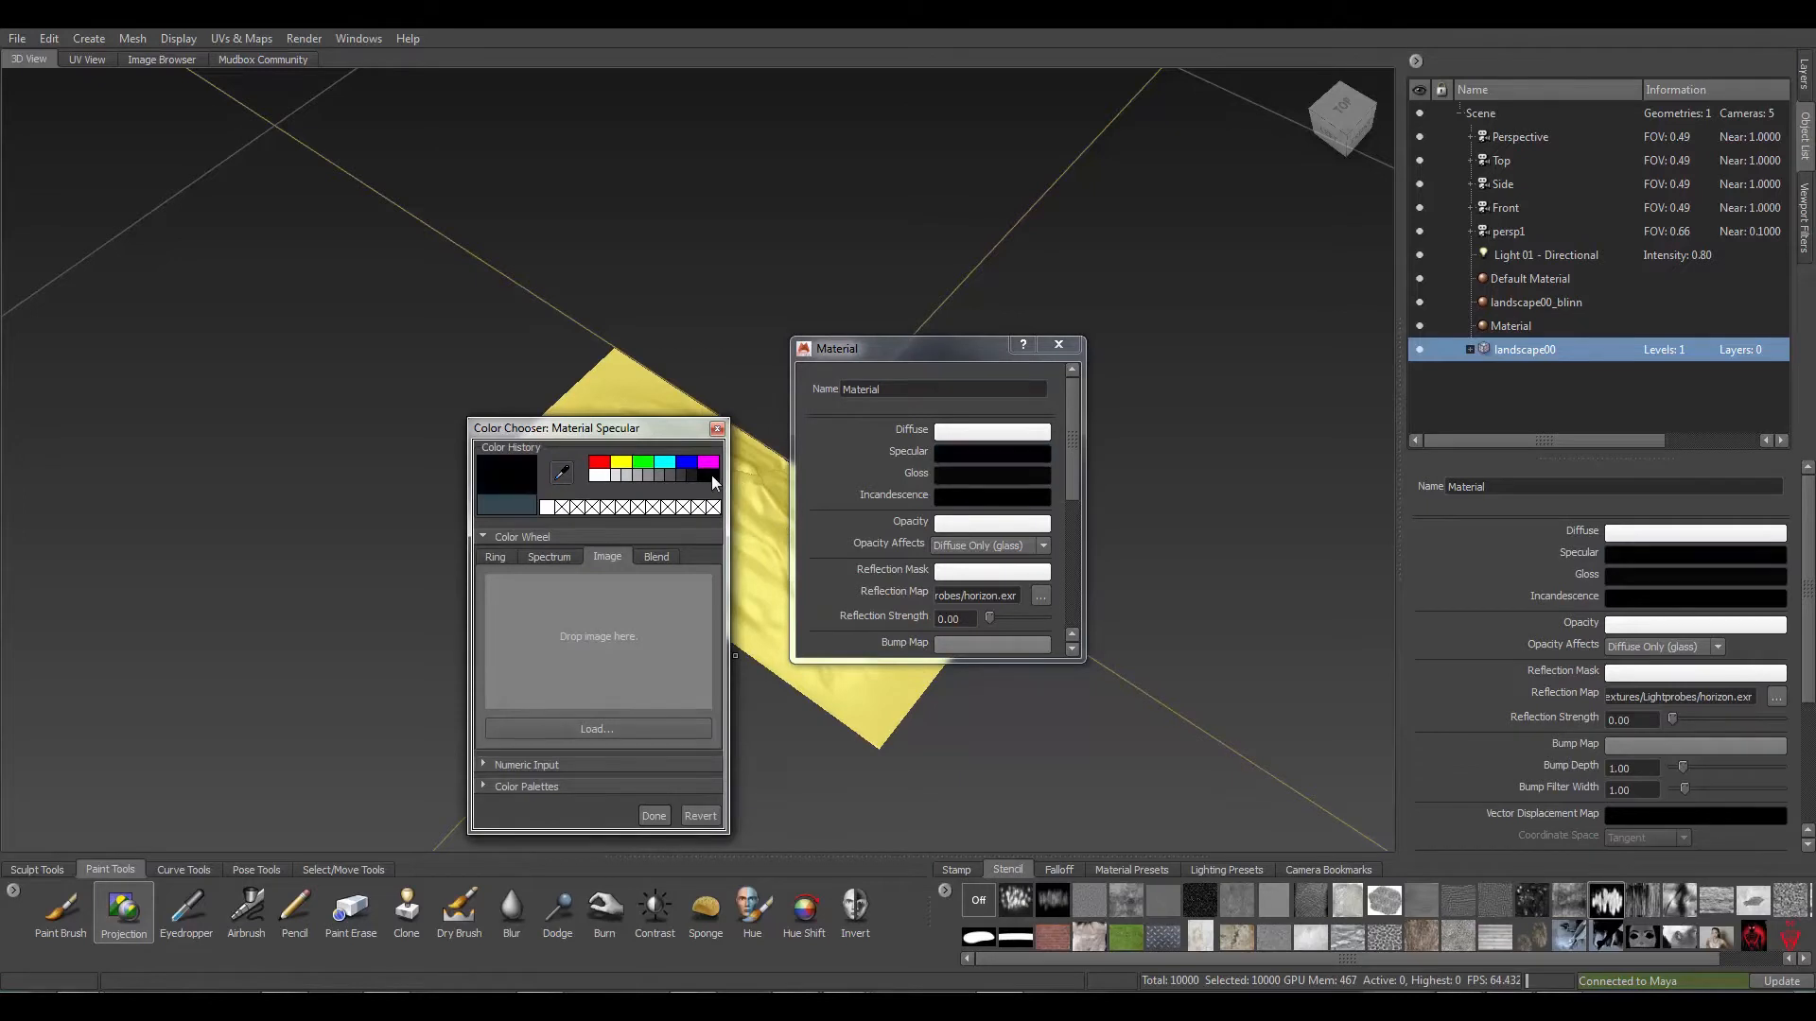
pyautogui.moveTo(579, 431); pyautogui.dragTo(405, 385)
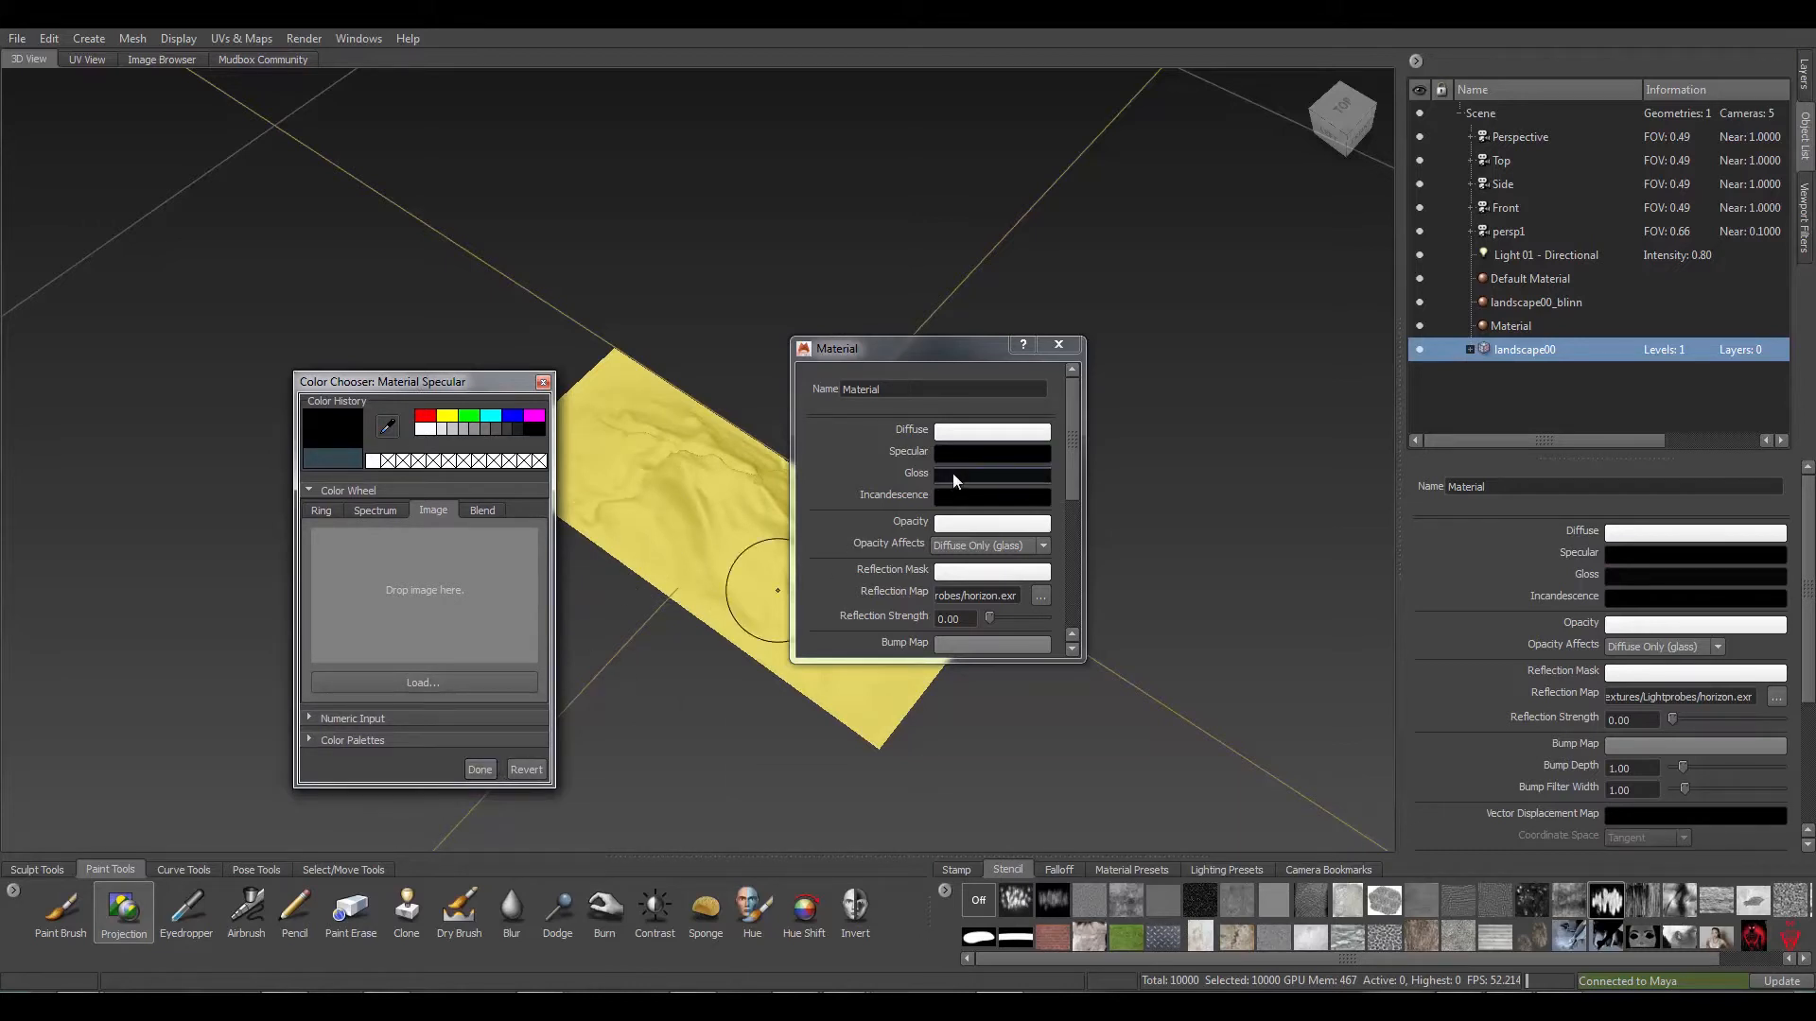
# Set the material's gloss colour to 0.010 for red, green and blue, and close the material settings
pyautogui.click(989, 476)
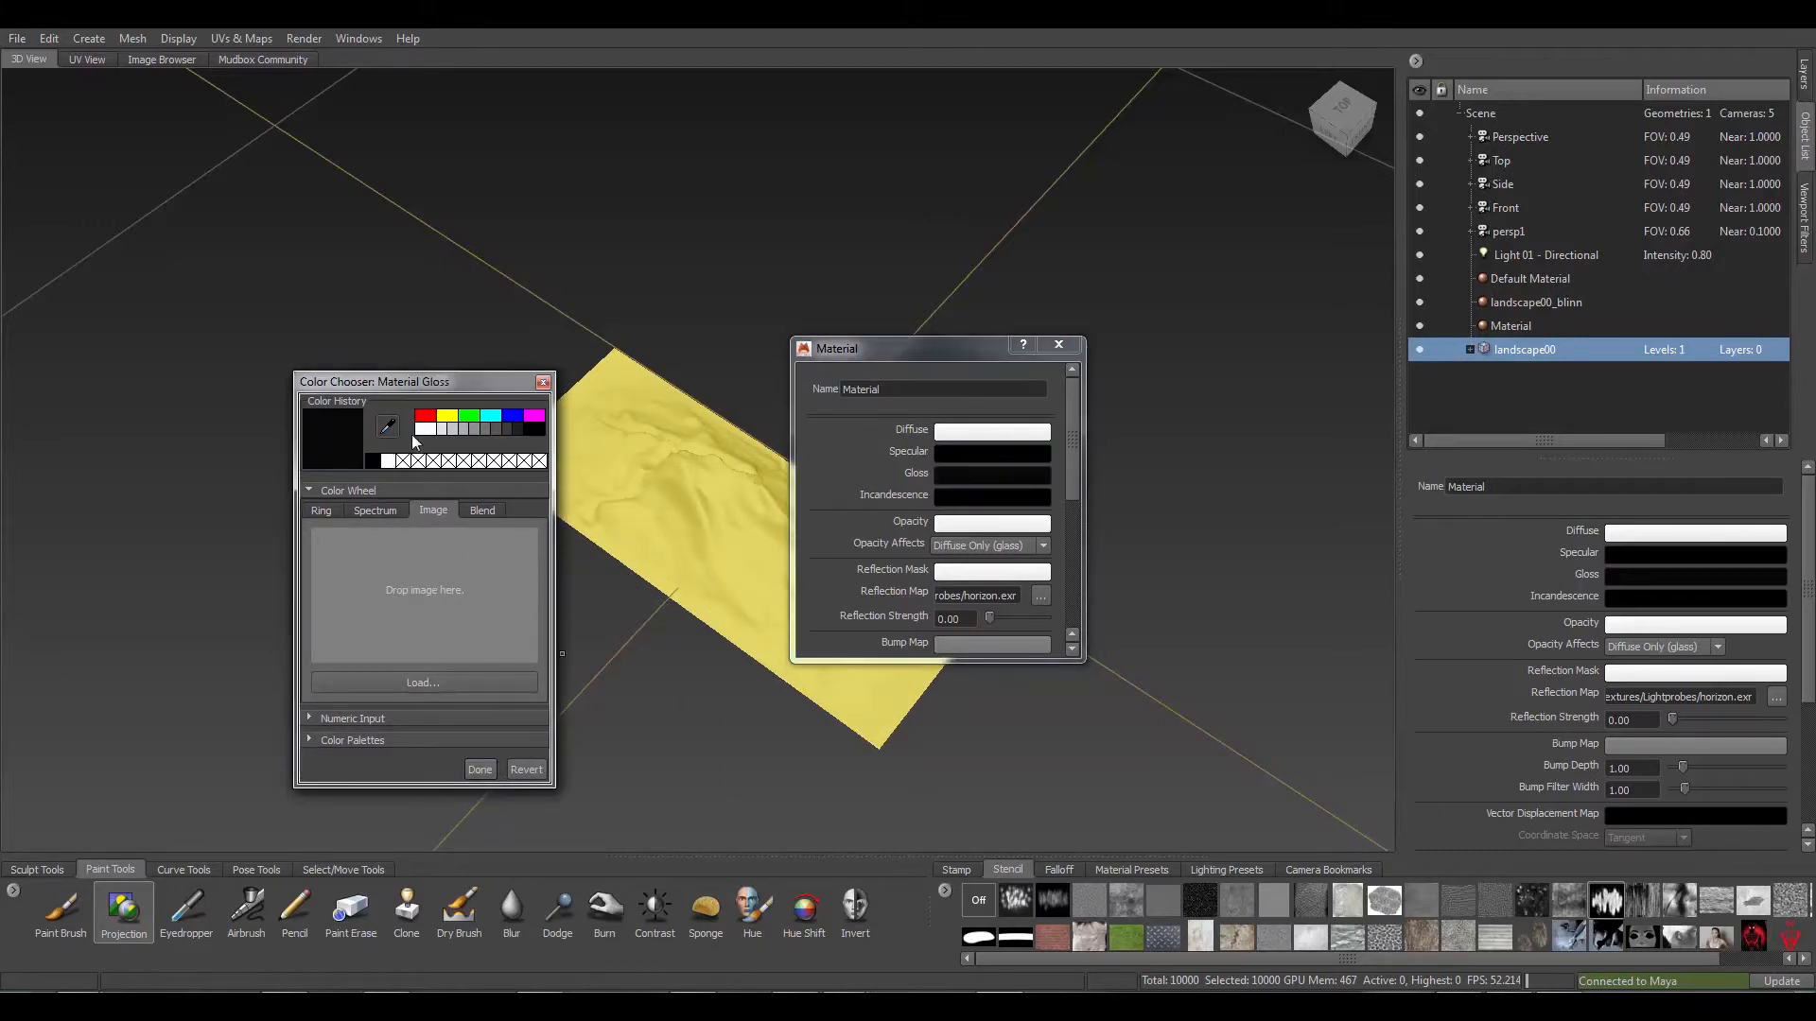
pyautogui.click(308, 717)
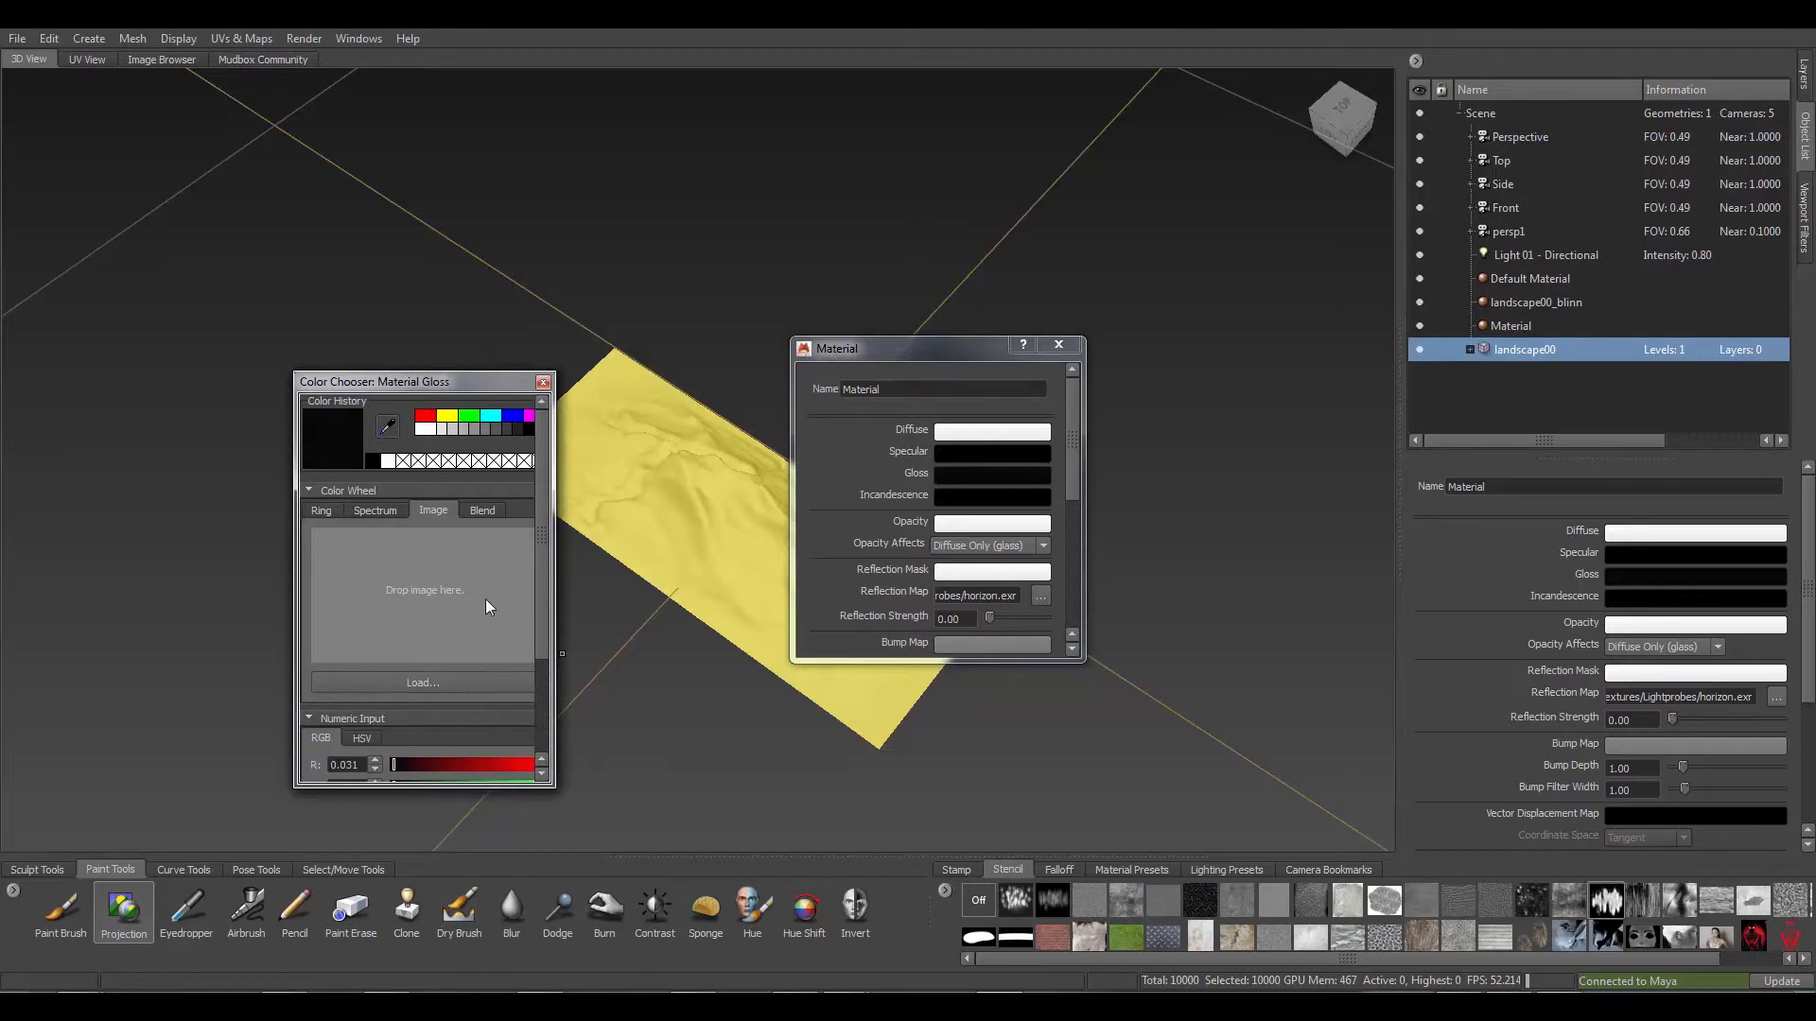
pyautogui.moveTo(545, 564); pyautogui.dragTo(535, 664)
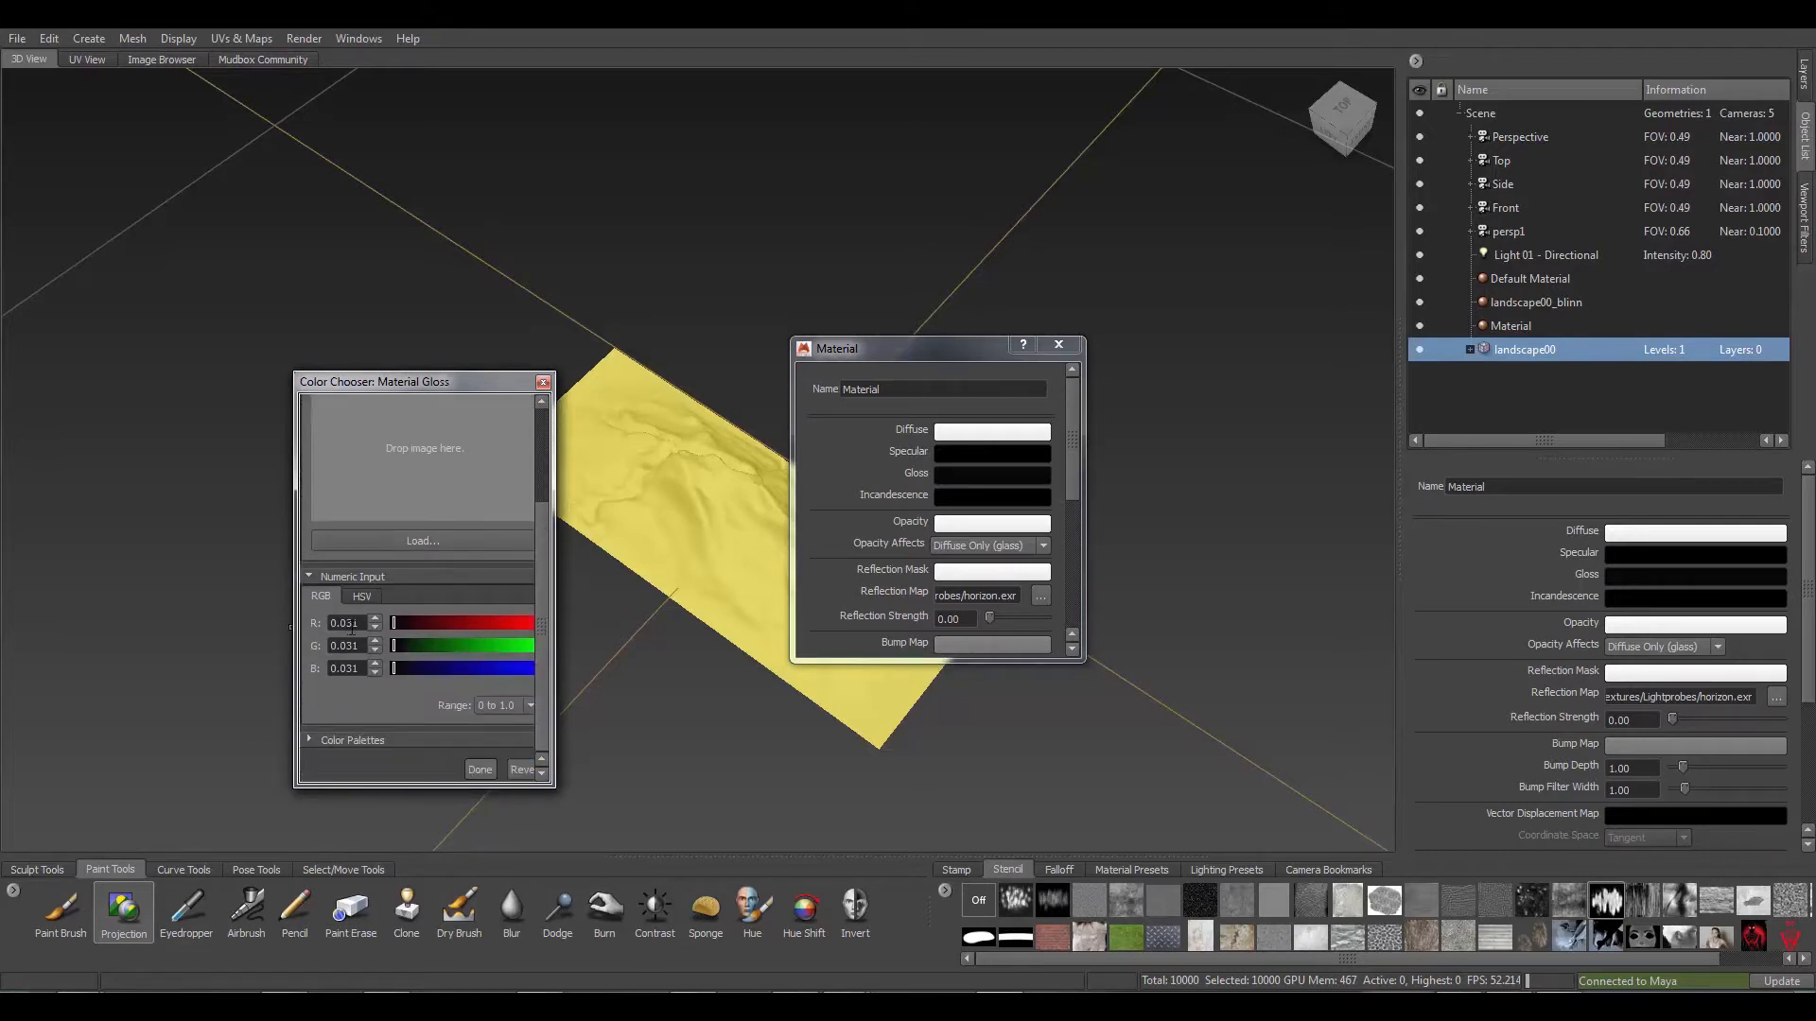
pyautogui.moveTo(359, 625); pyautogui.dragTo(341, 625)
pyautogui.write('01')
pyautogui.moveTo(361, 646)
pyautogui.mouseDown()
pyautogui.moveTo(343, 646)
pyautogui.moveTo(350, 671)
pyautogui.mouseUp()
pyautogui.write('1')
pyautogui.click(355, 647)
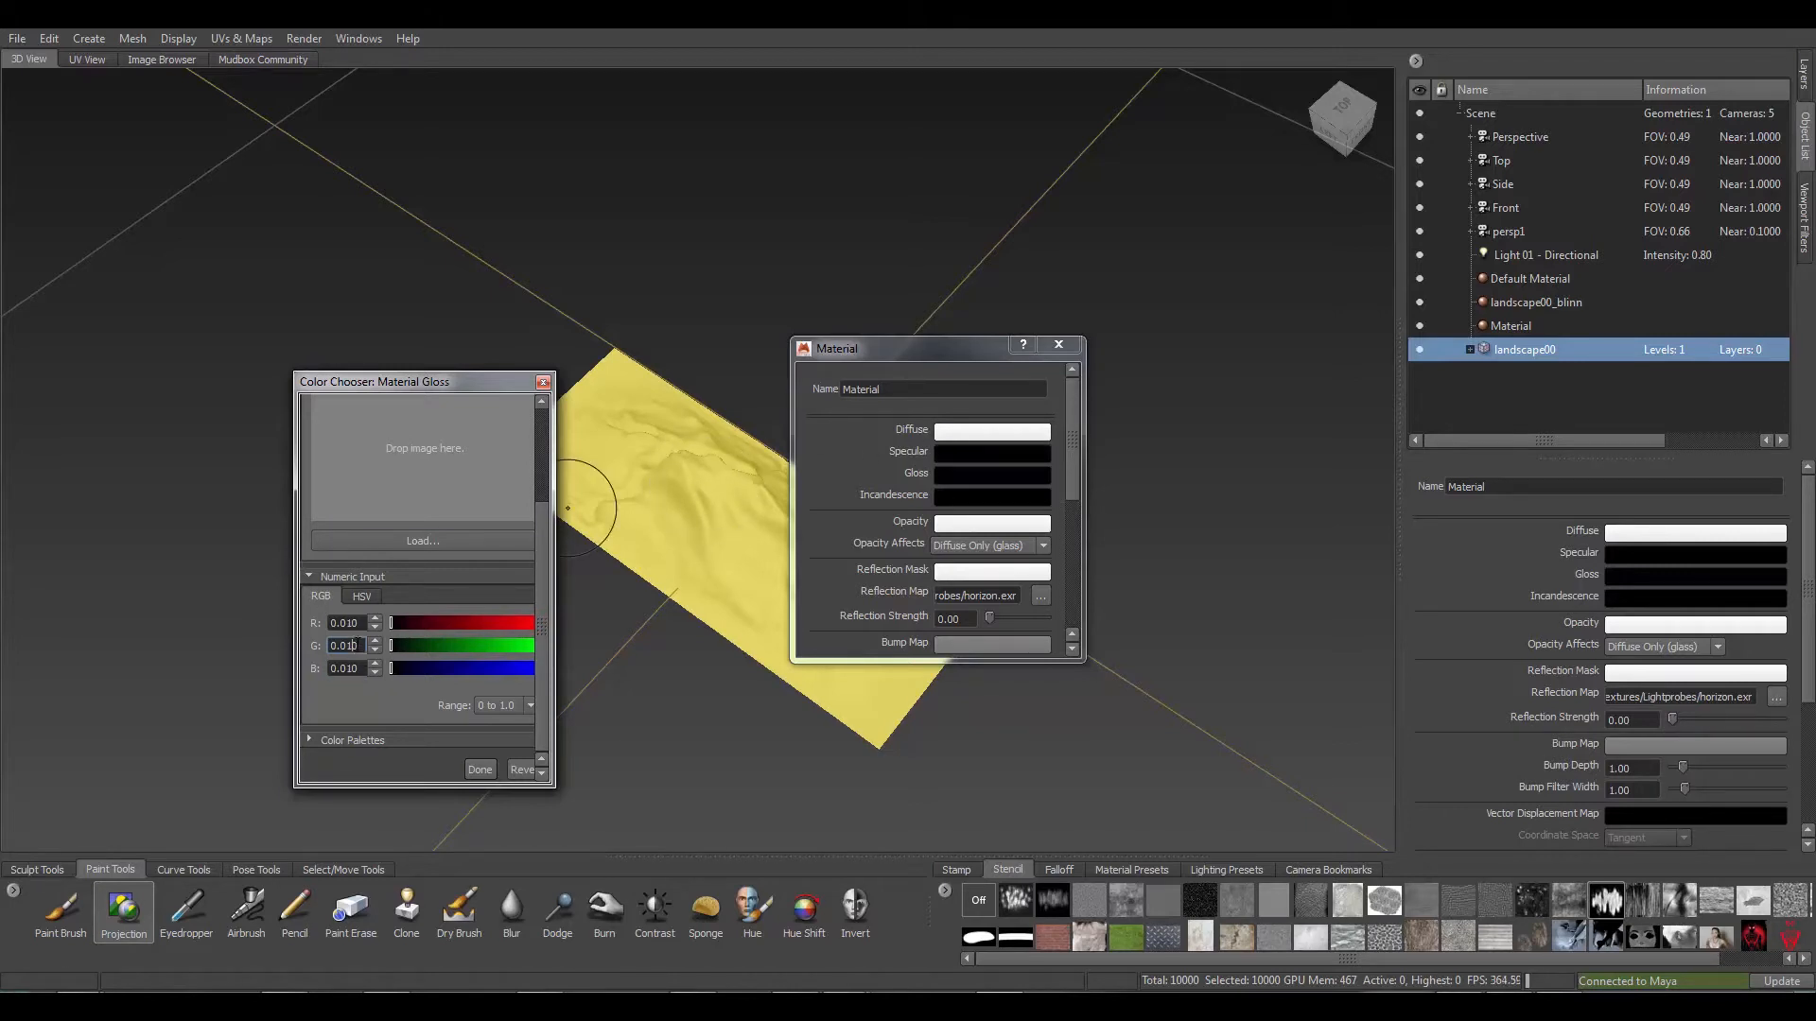
pyautogui.click(477, 769)
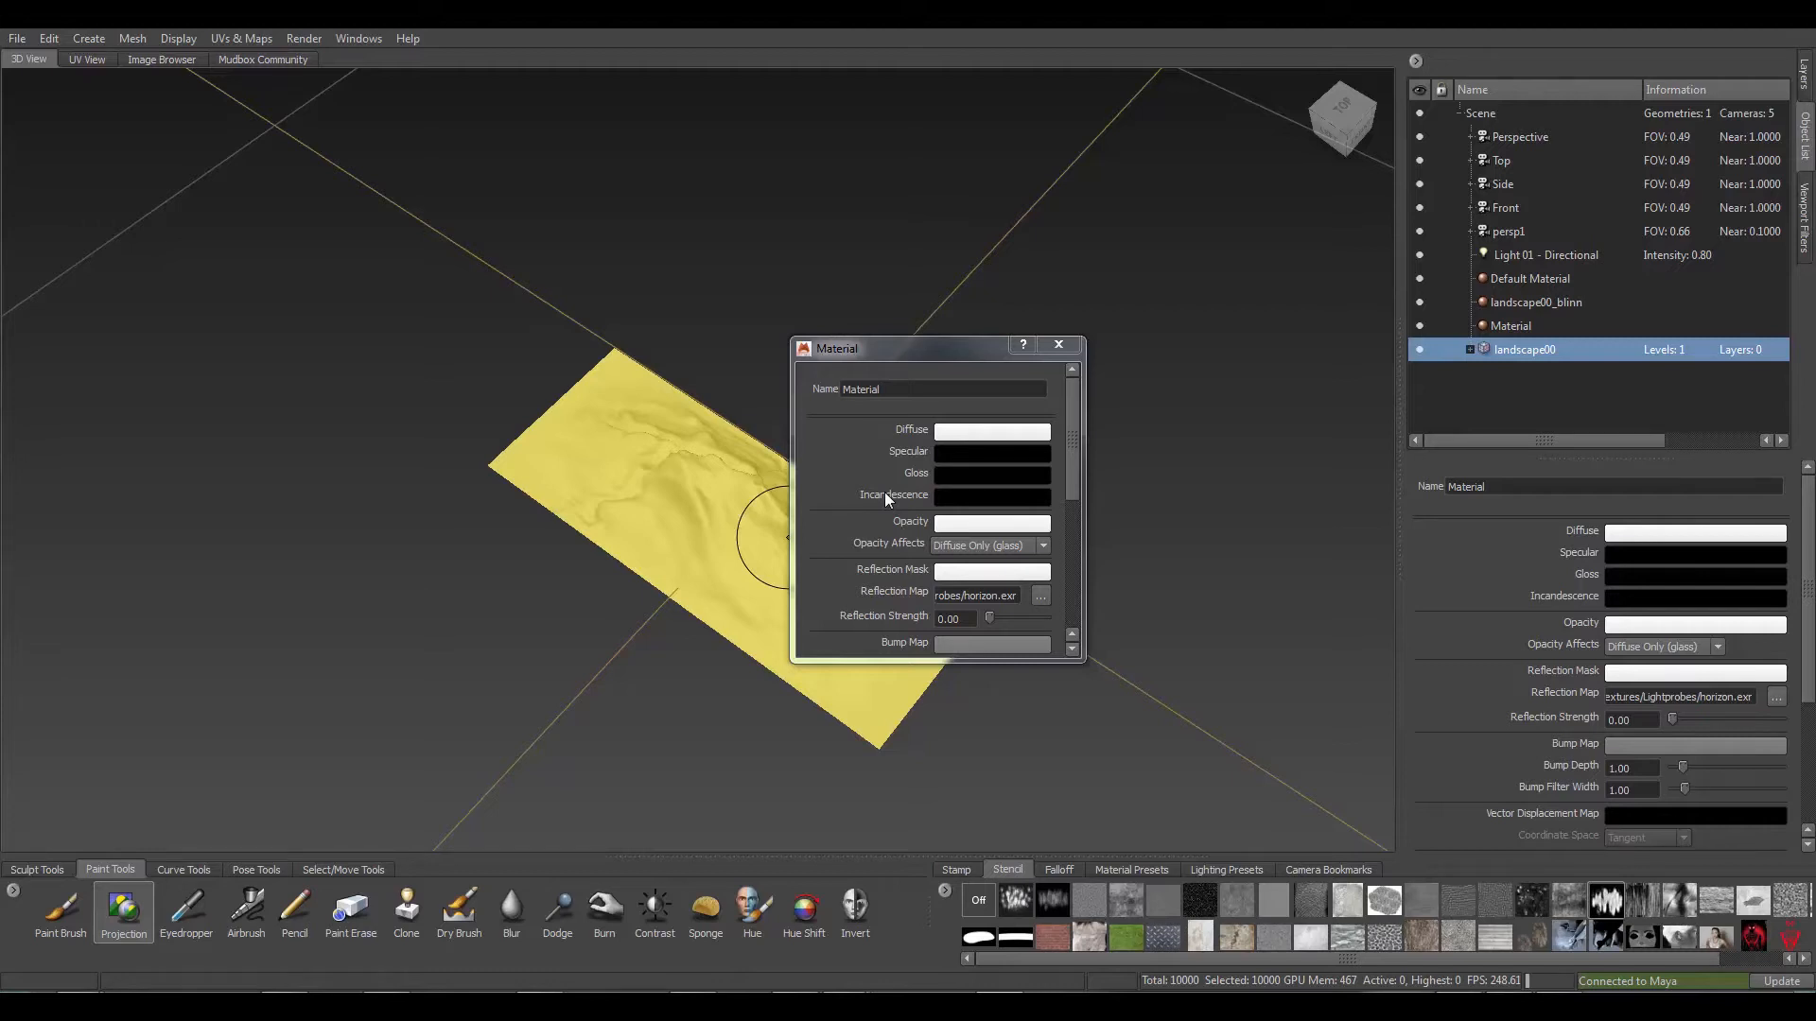
pyautogui.click(1075, 473)
pyautogui.moveTo(1075, 469)
pyautogui.mouseDown()
pyautogui.moveTo(1075, 589)
pyautogui.moveTo(1069, 457)
pyautogui.mouseUp()
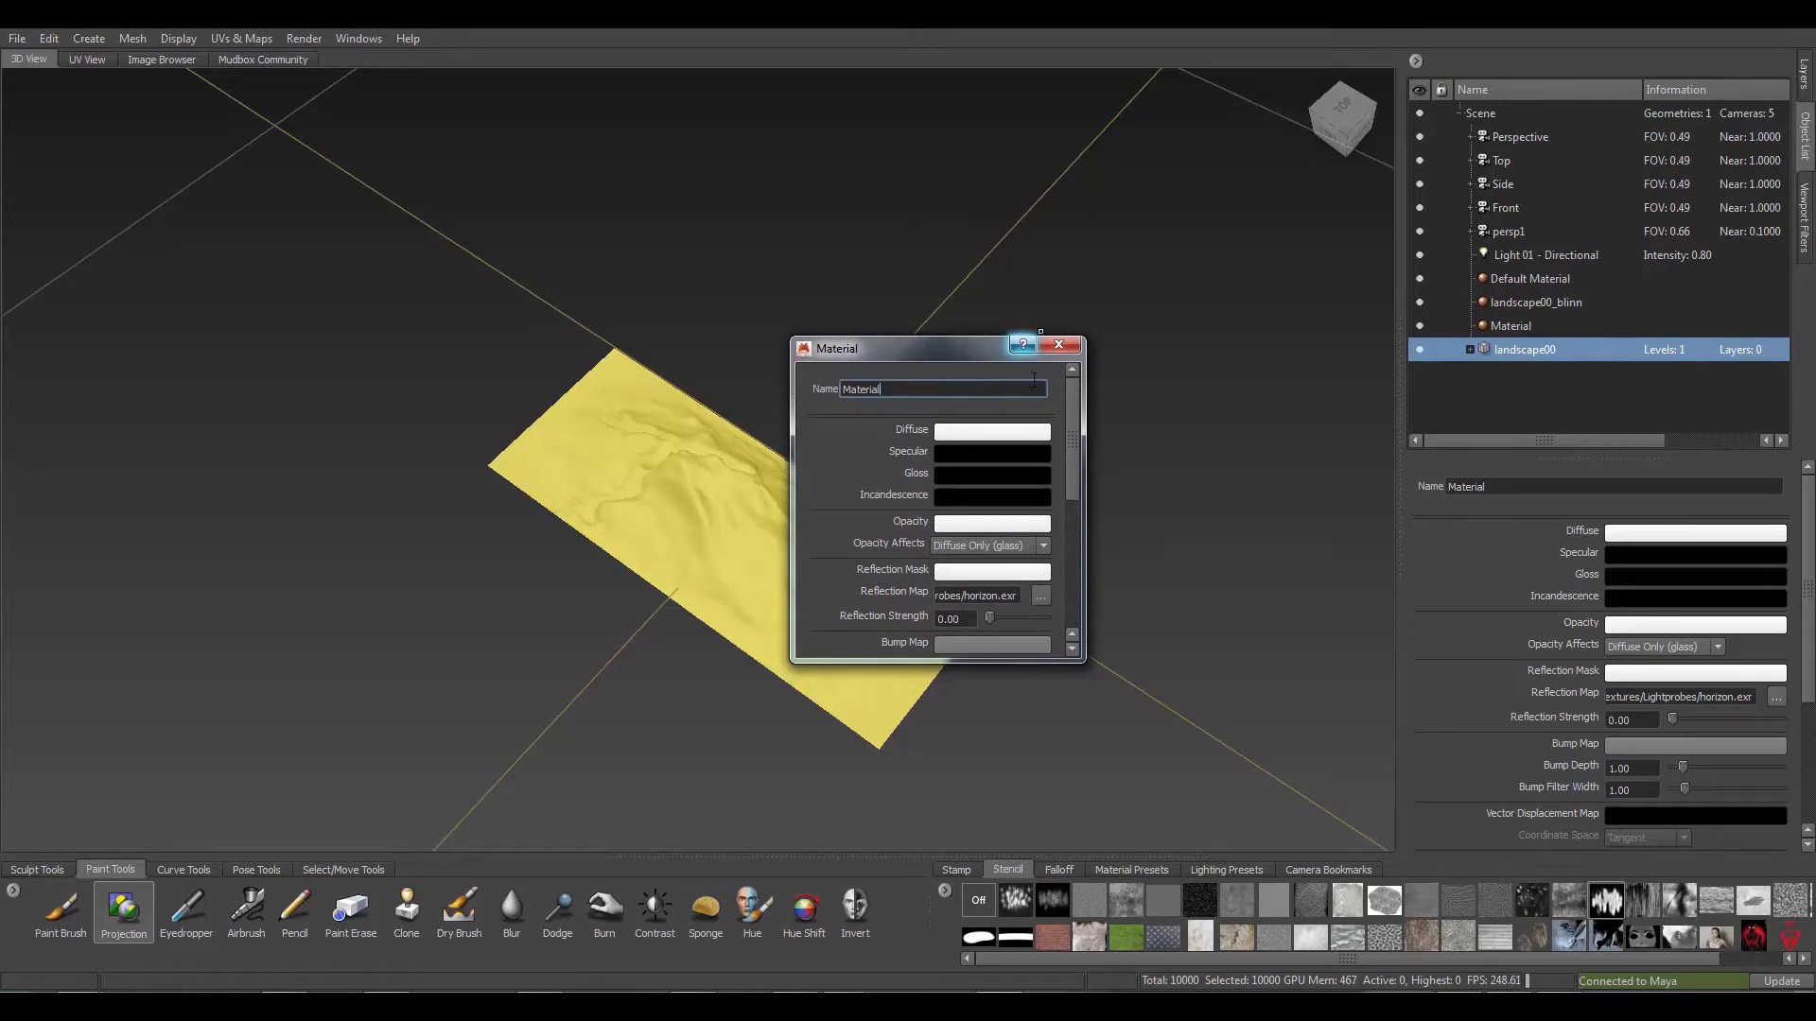
pyautogui.click(1057, 345)
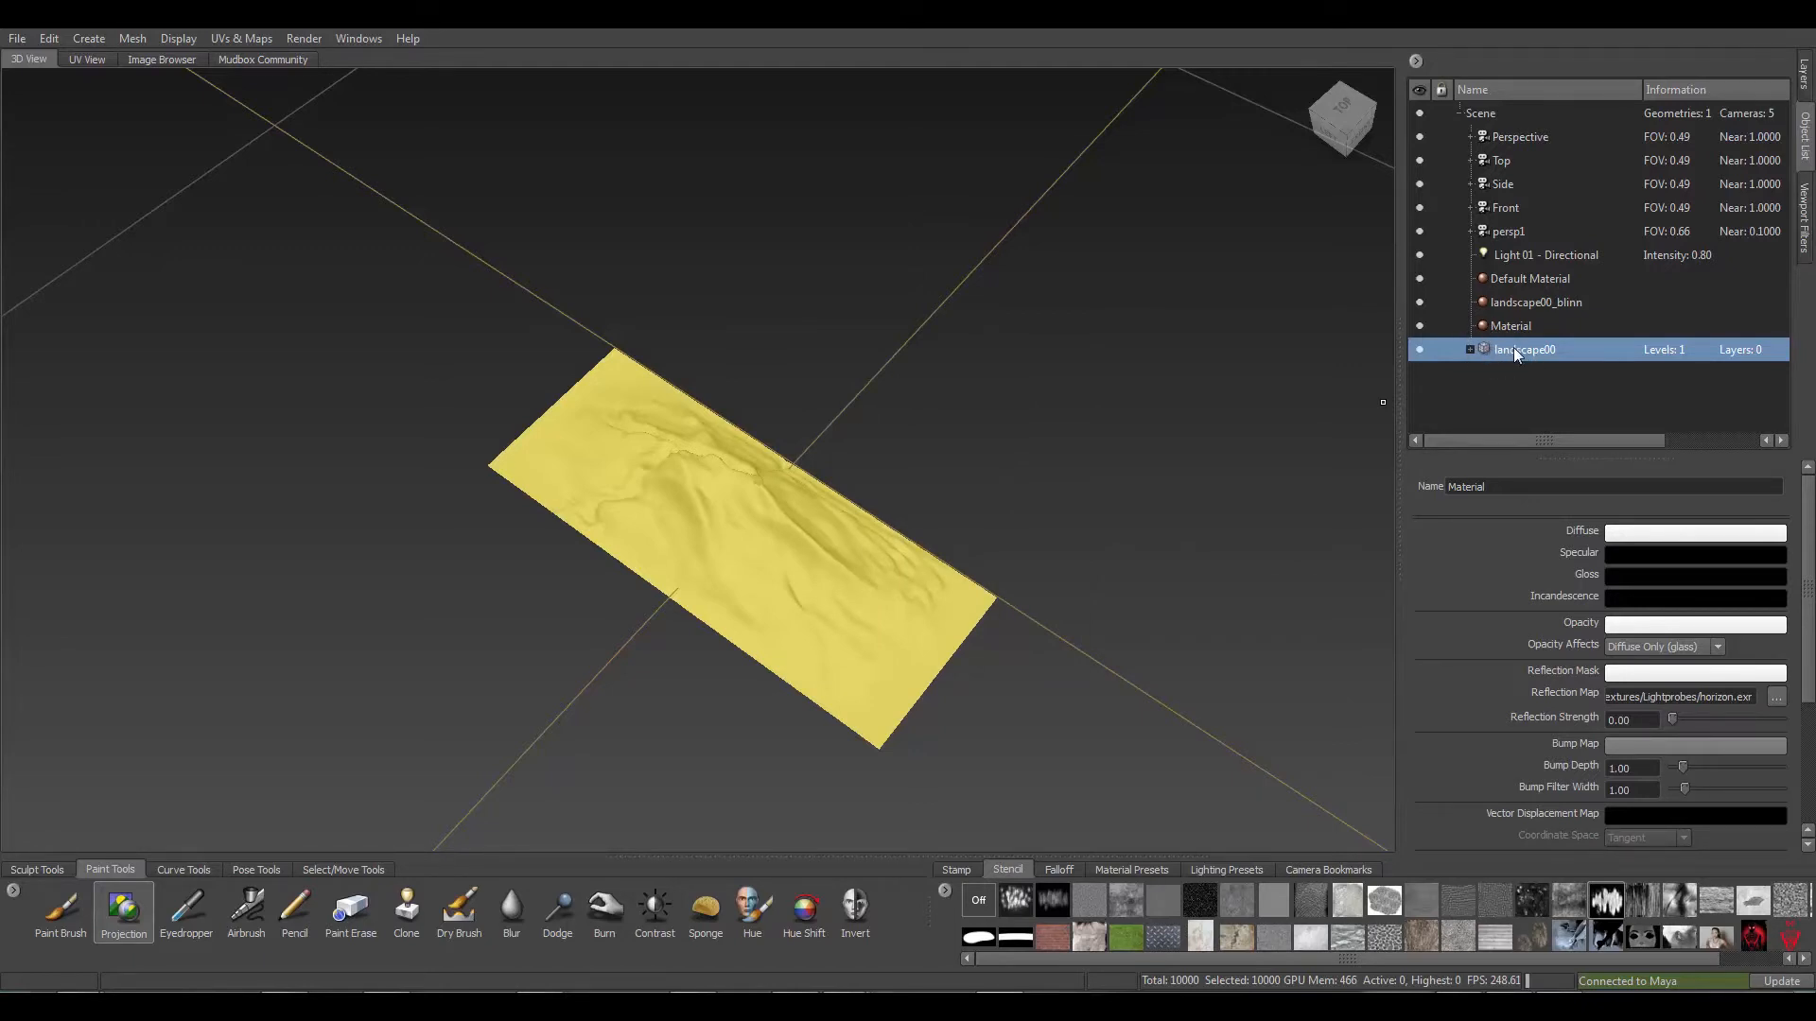
# Create a 2048 paint layer named base for the Diffuse channel, saved as TIFF [8 bit, RGBA], and deselect the landscape
pyautogui.click(1803, 74)
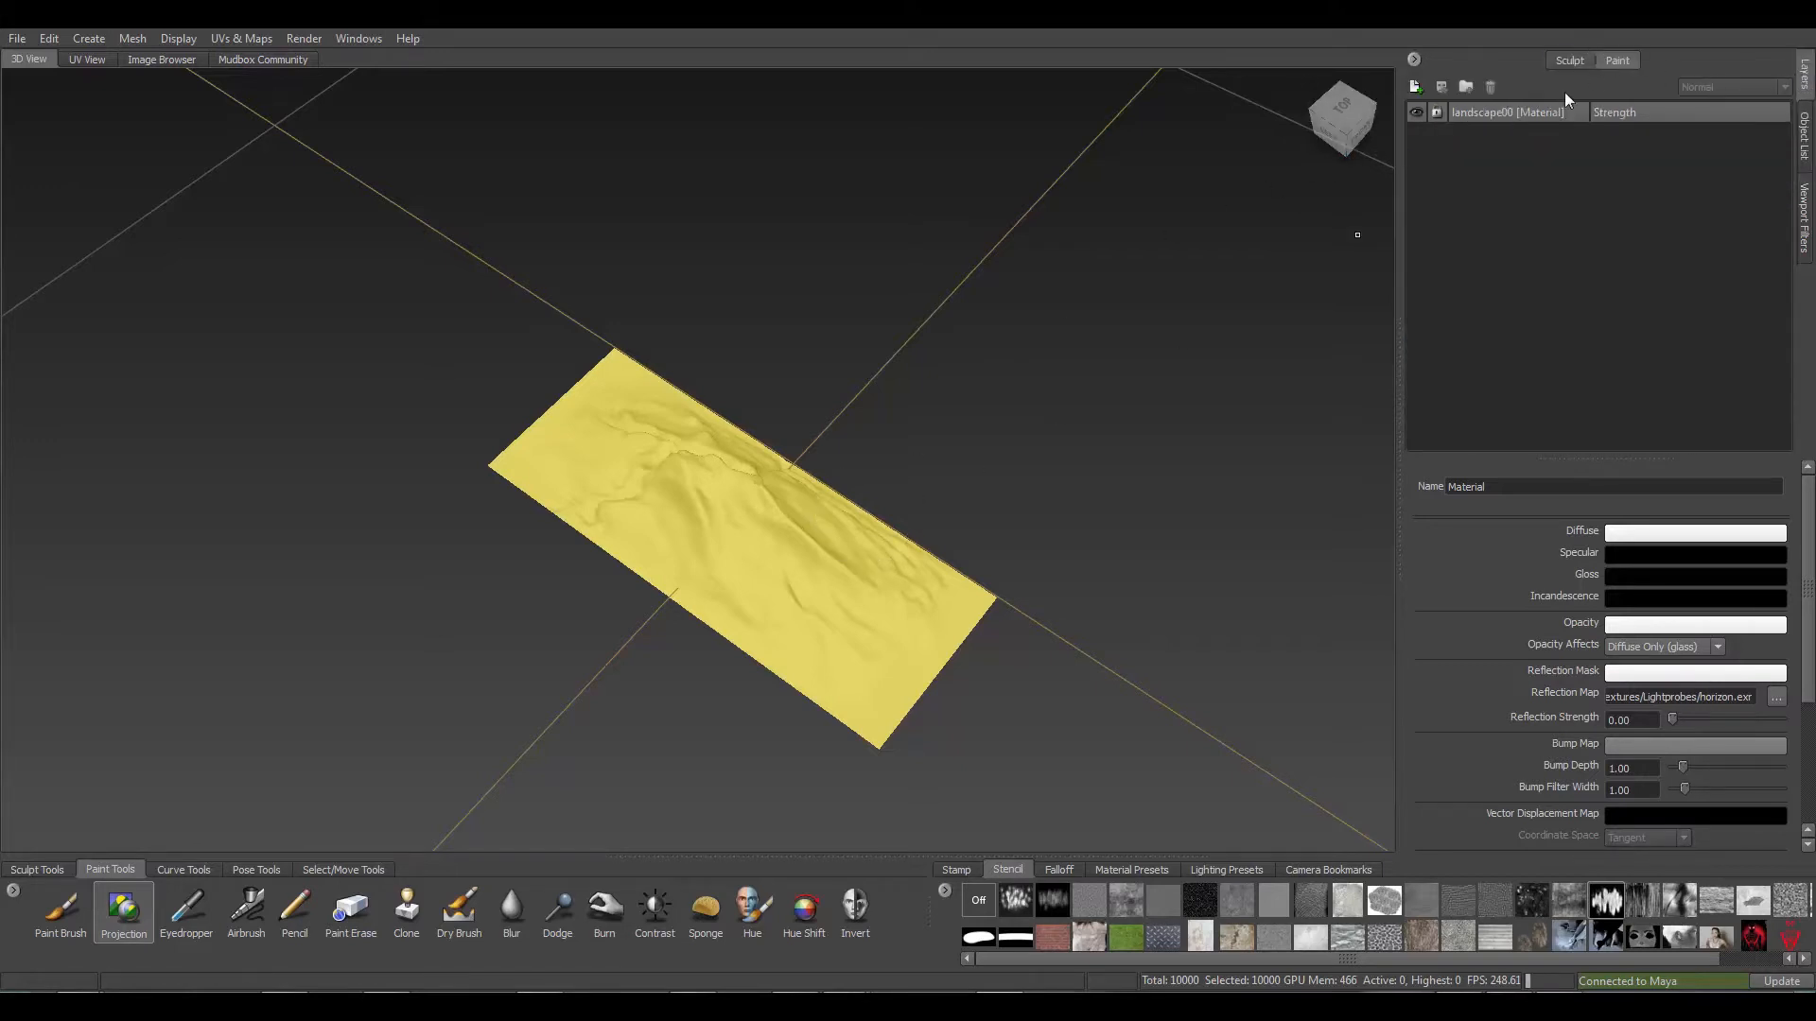
pyautogui.click(1416, 88)
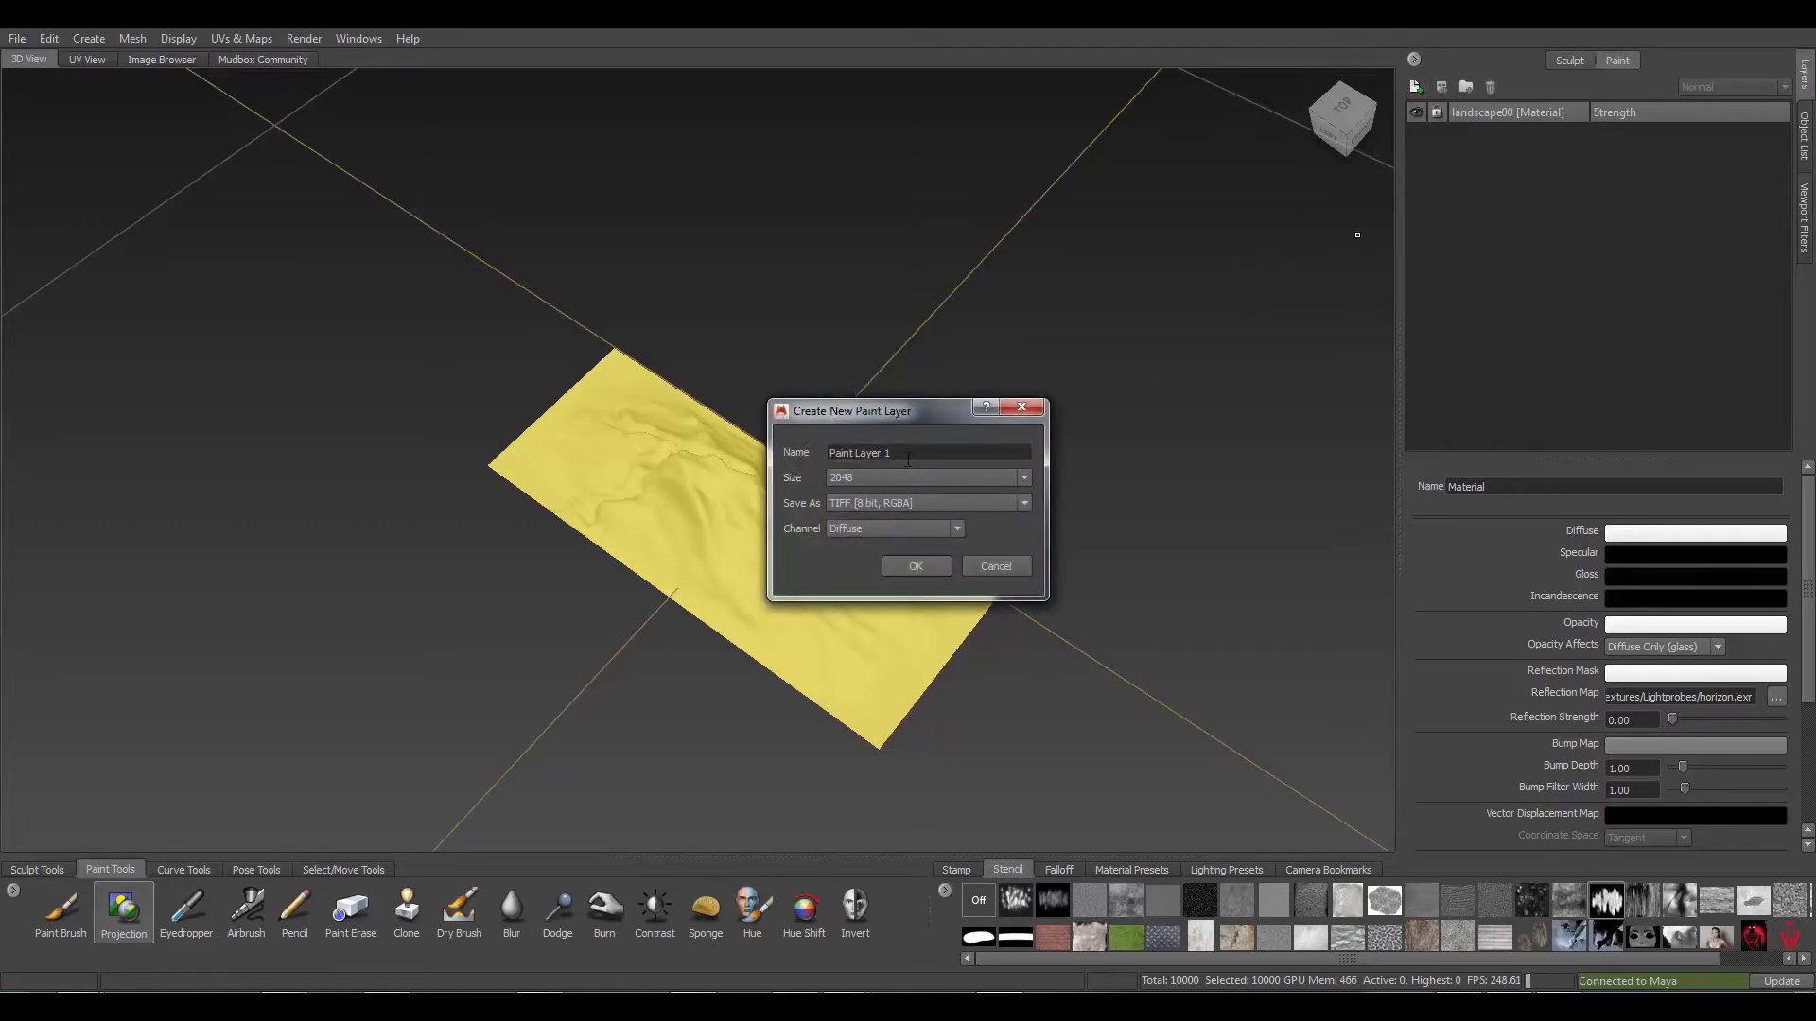
pyautogui.write('base')
pyautogui.click(881, 524)
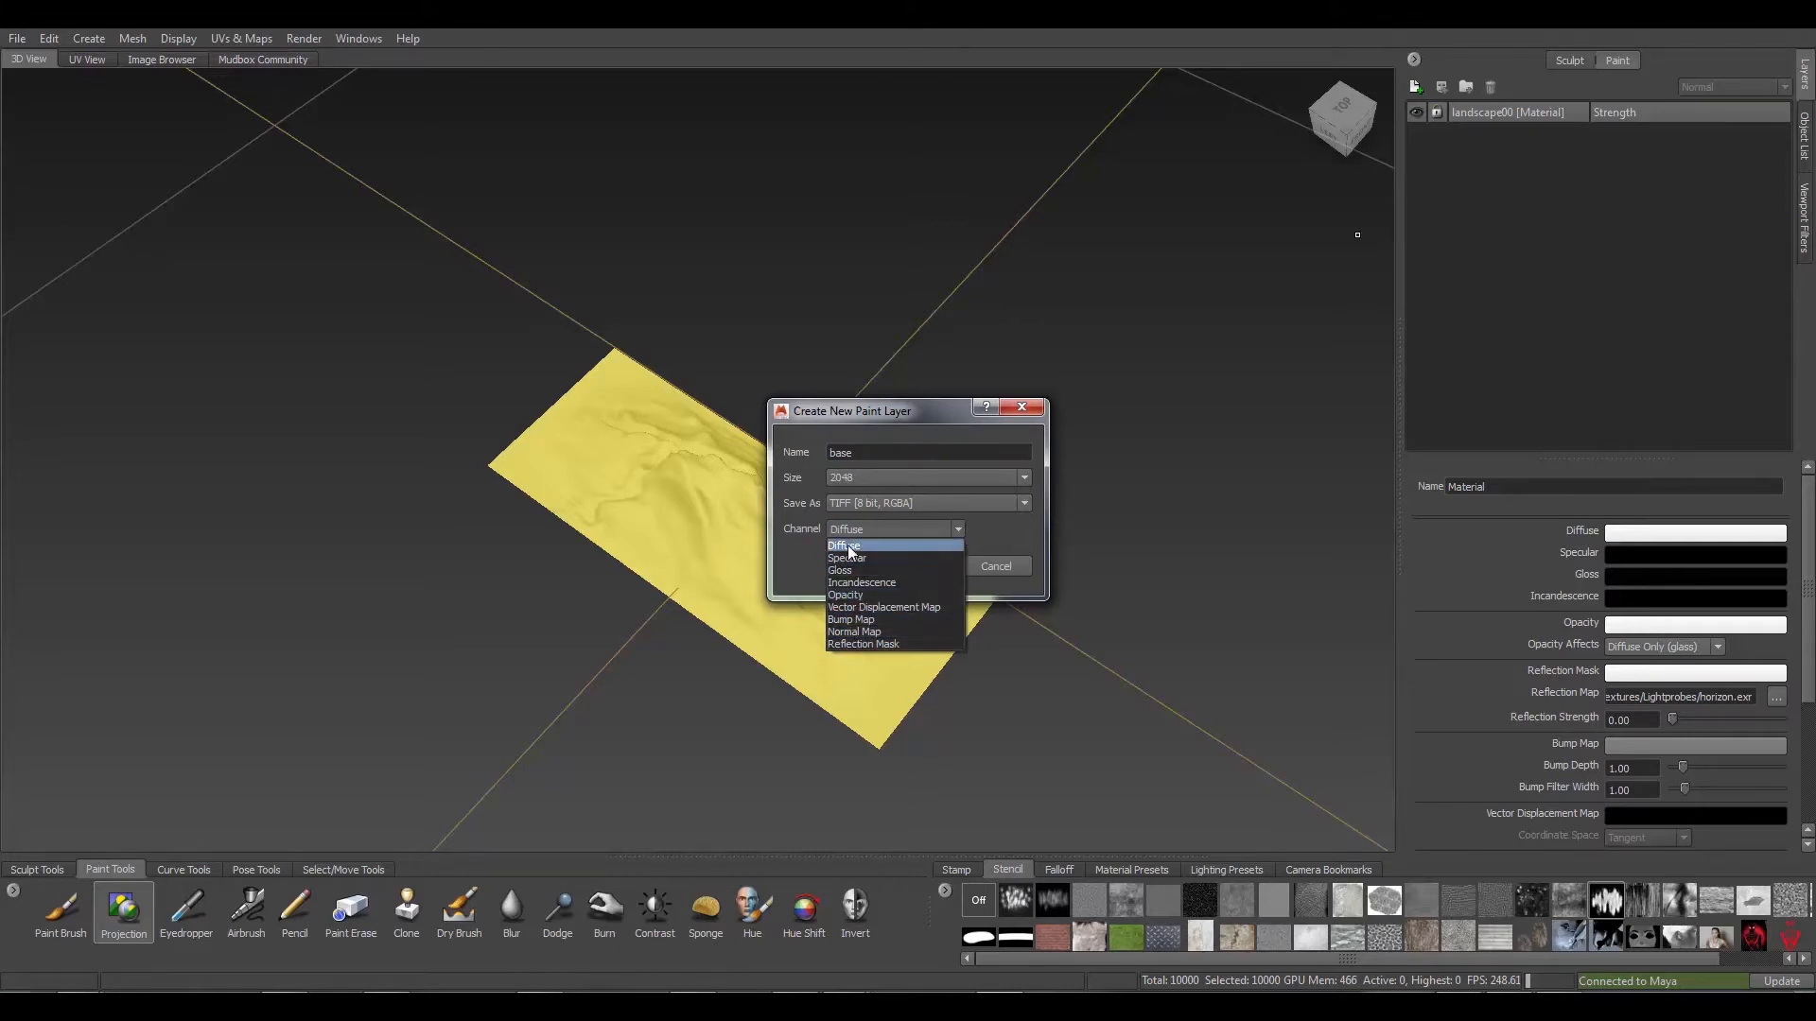
pyautogui.click(849, 547)
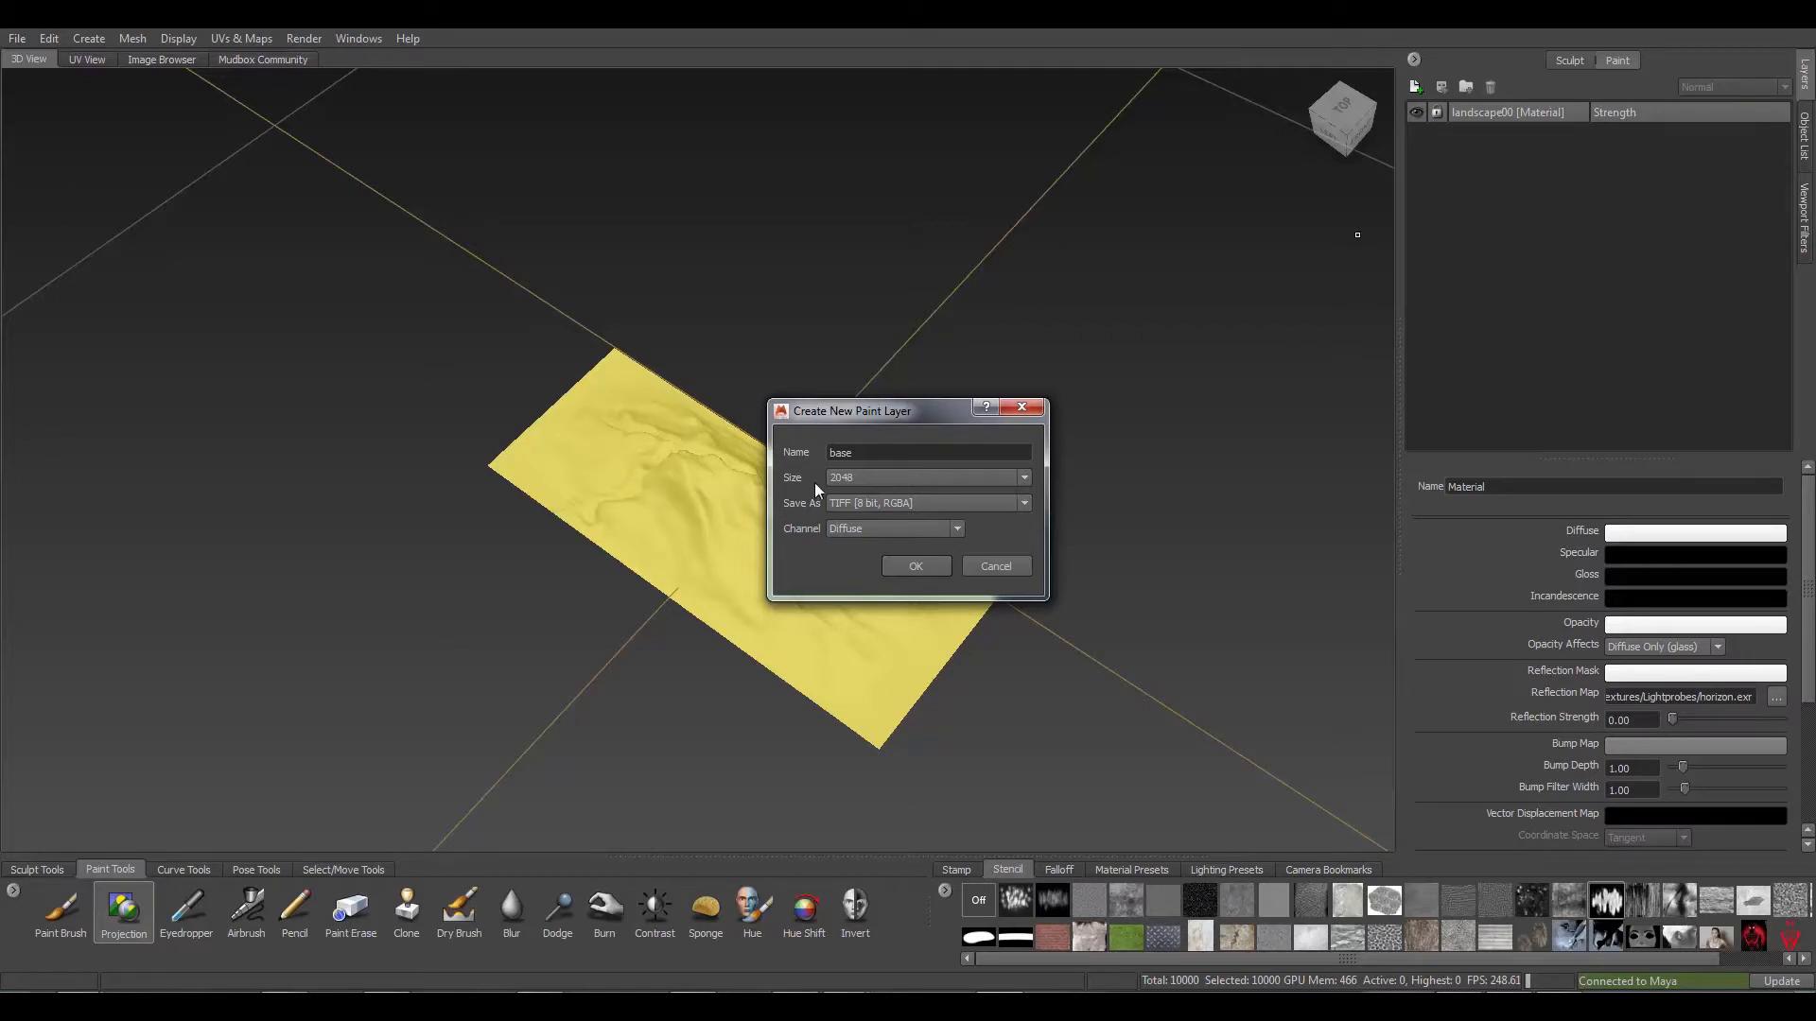
pyautogui.click(913, 565)
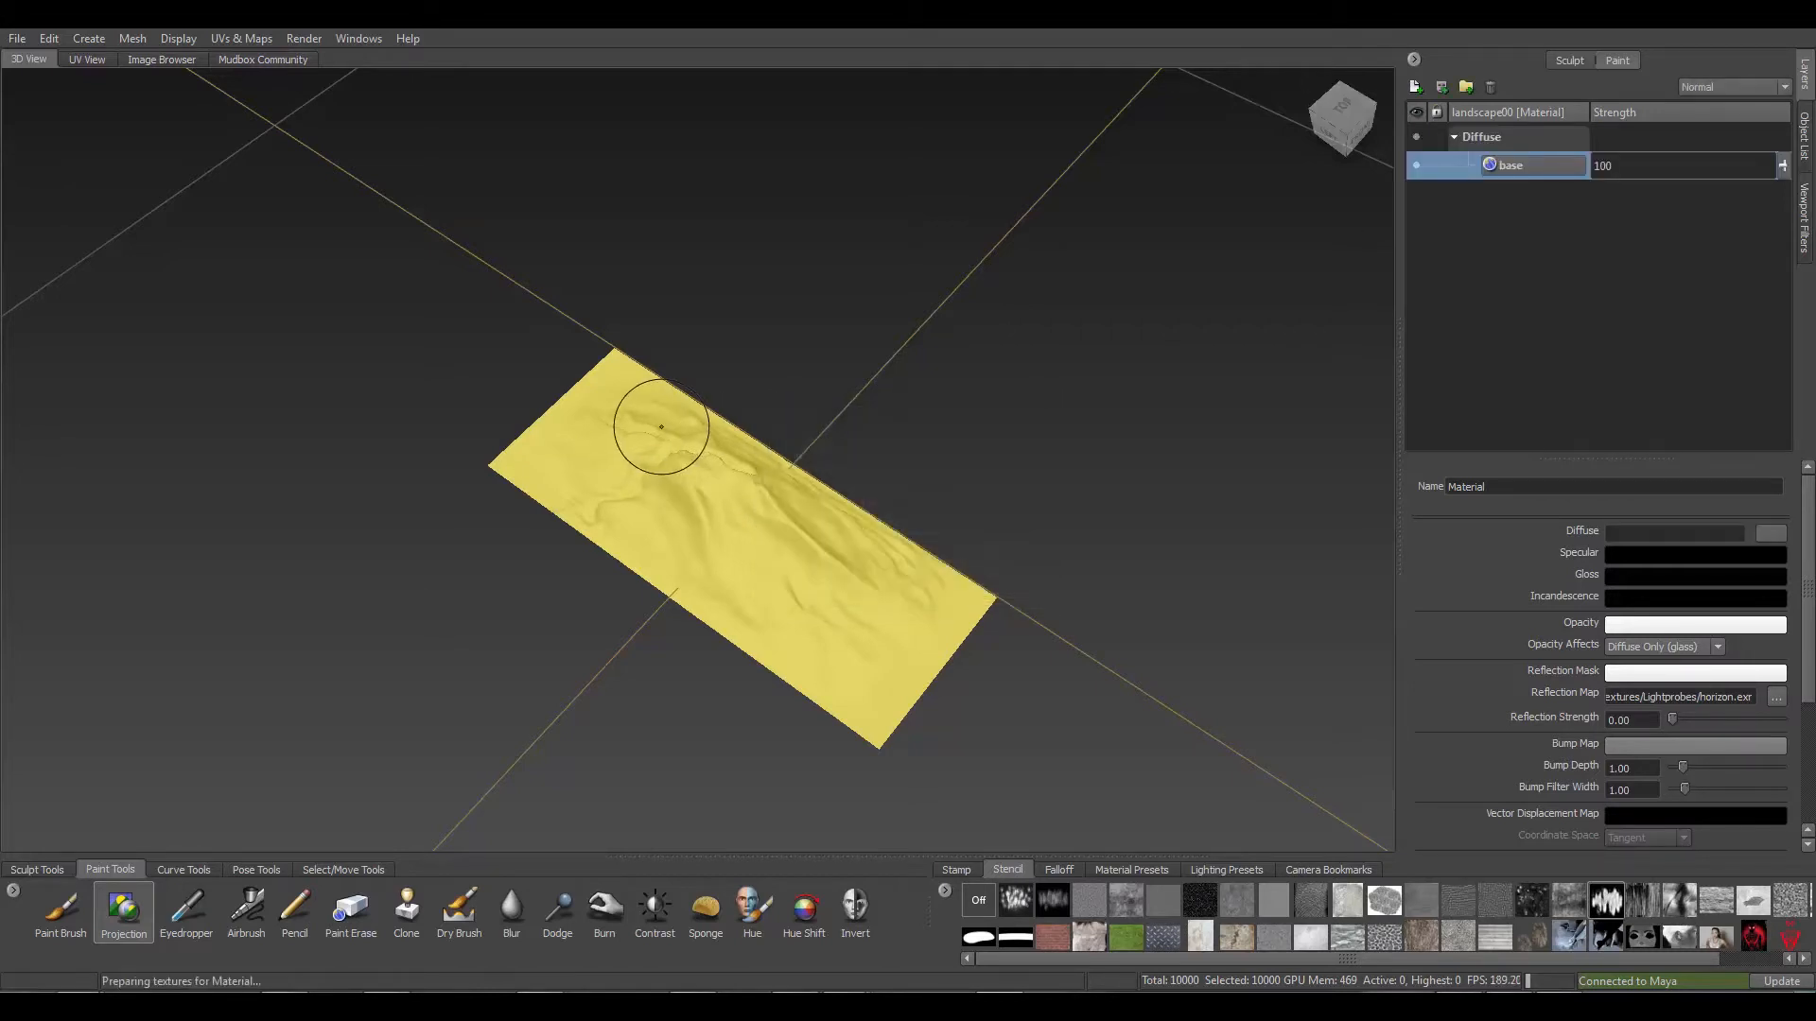
pyautogui.click(1804, 142)
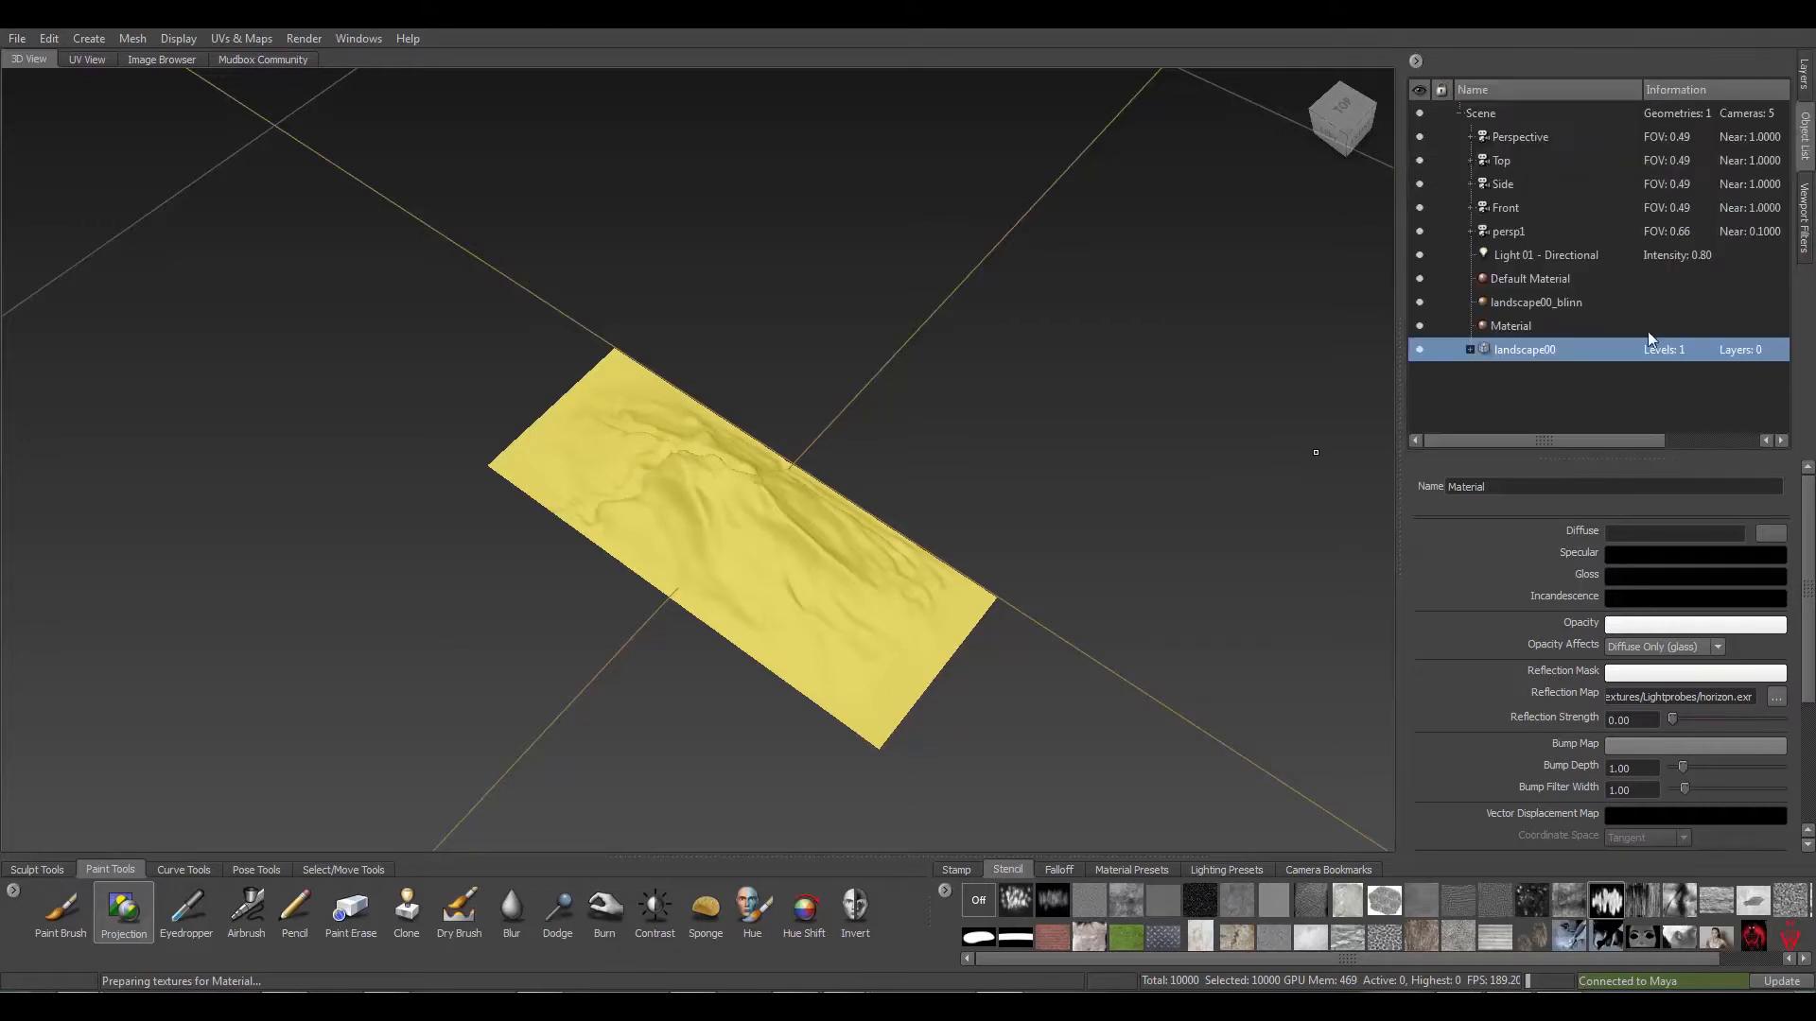
pyautogui.click(1518, 389)
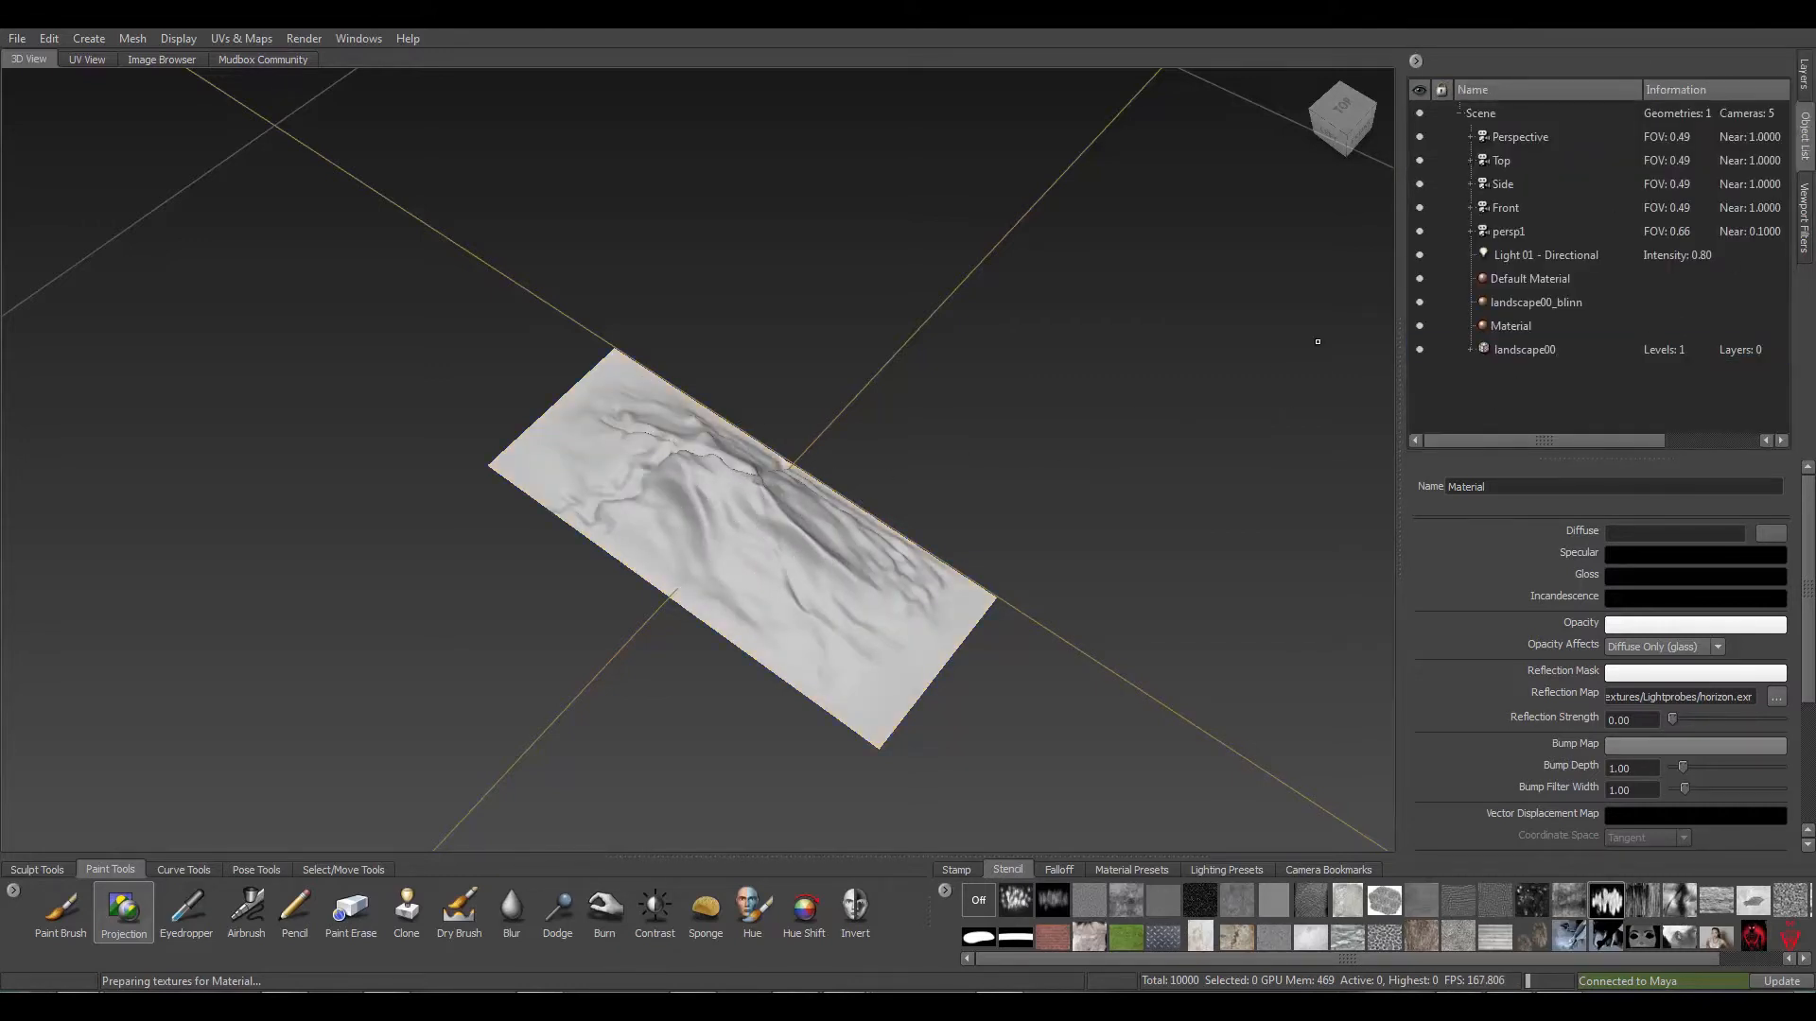
# Choose the dirt 512 color example.jpg stencil for projection painting onto the landscape's base Diffuse layer
pyautogui.click(1804, 74)
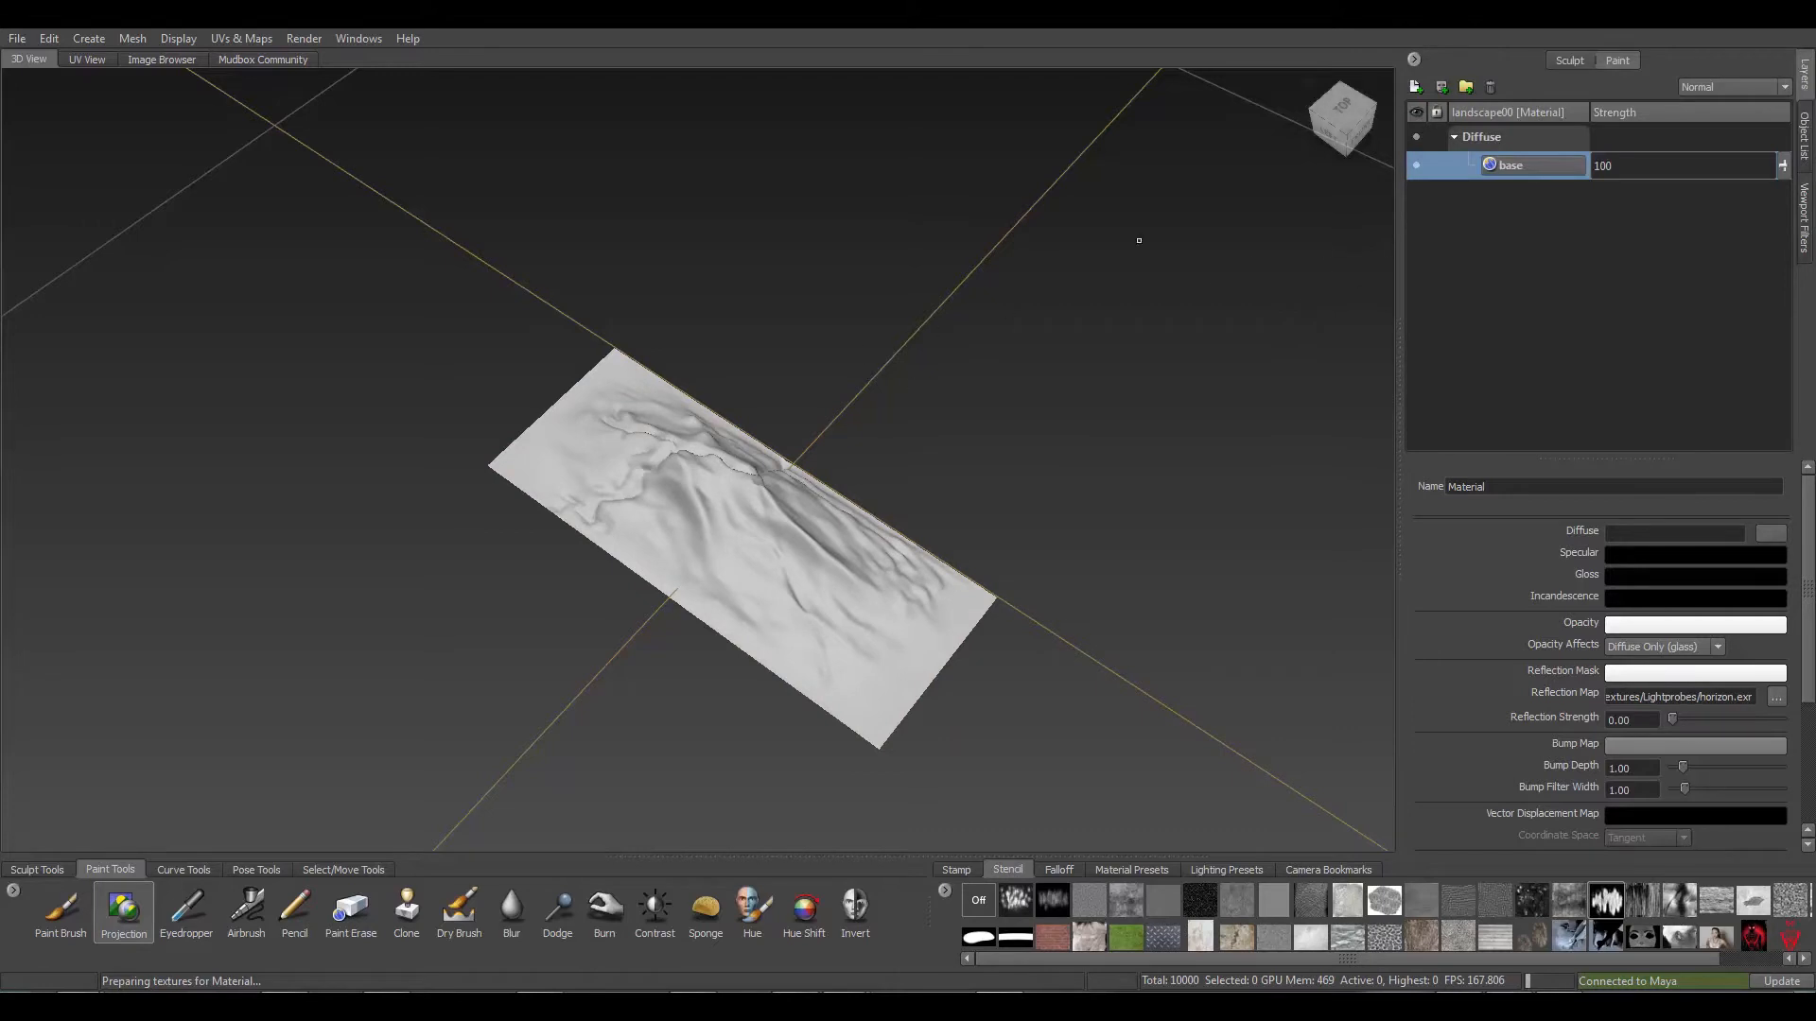
pyautogui.keyDown('alt'); pyautogui.moveTo(811, 610); pyautogui.dragTo(741, 404); pyautogui.keyUp('alt')
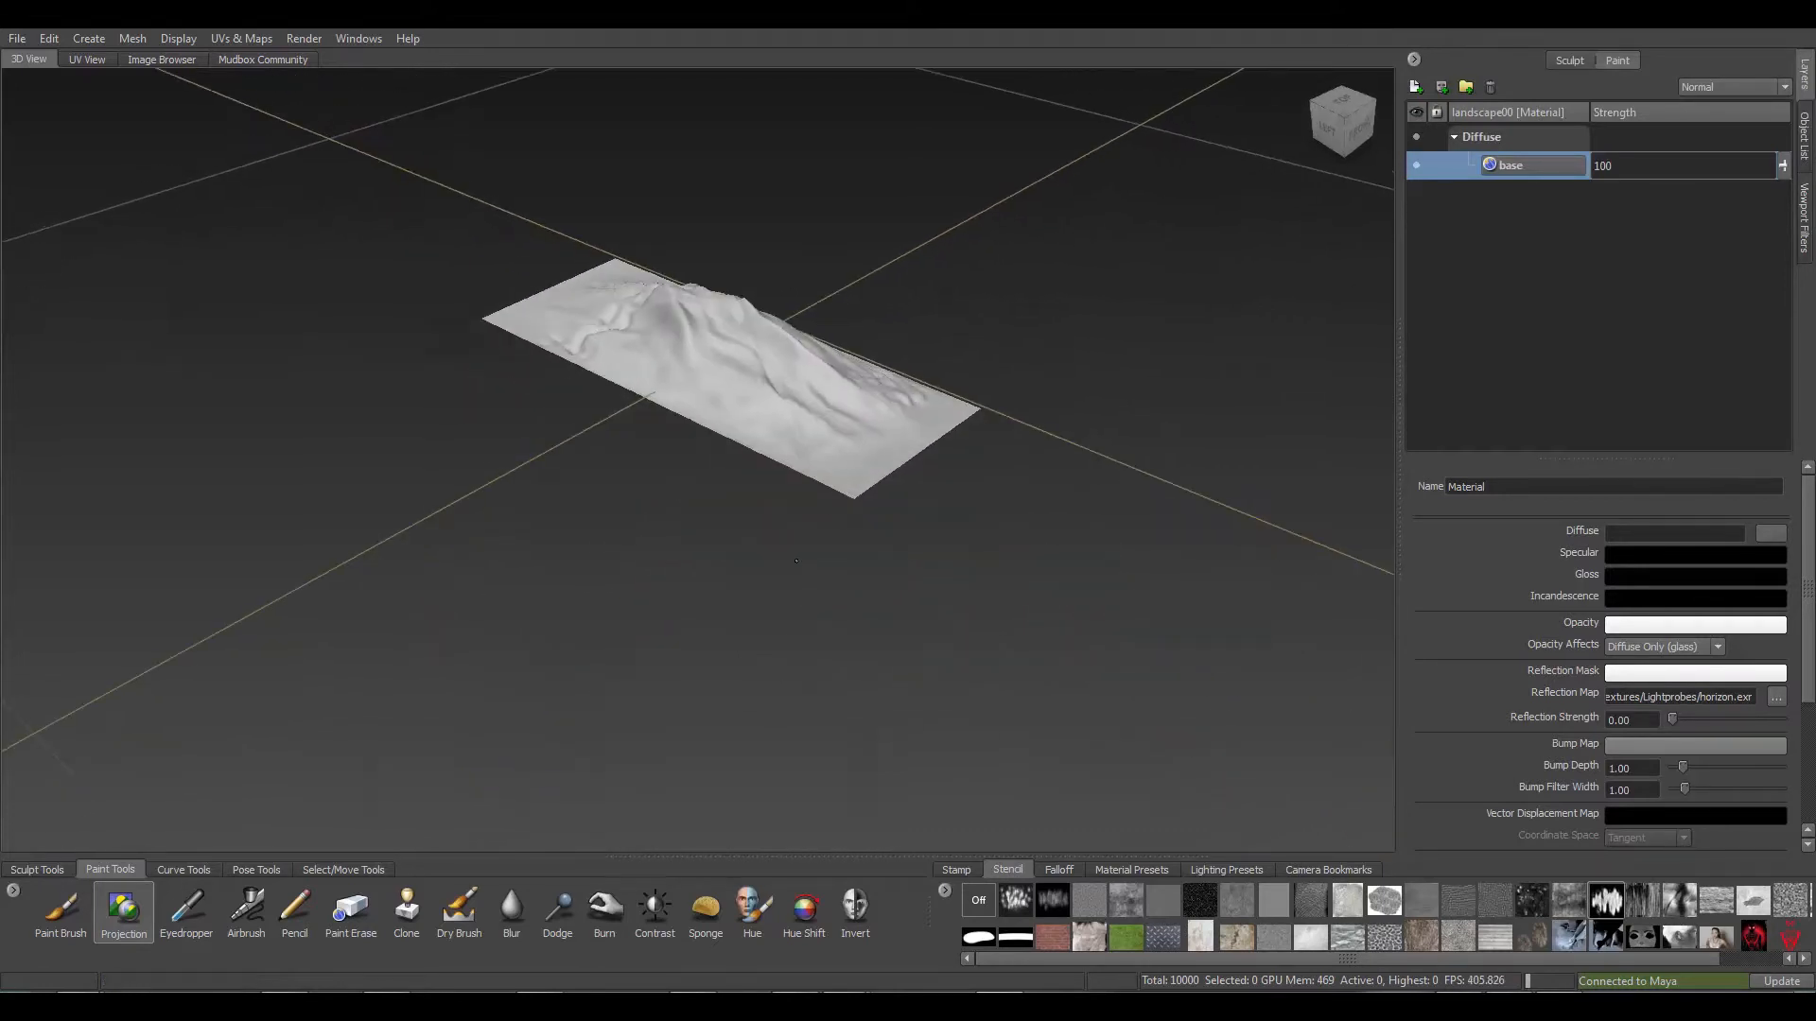
pyautogui.keyDown('alt'); pyautogui.moveTo(742, 405); pyautogui.dragTo(946, 416, button='right'); pyautogui.keyUp('alt')
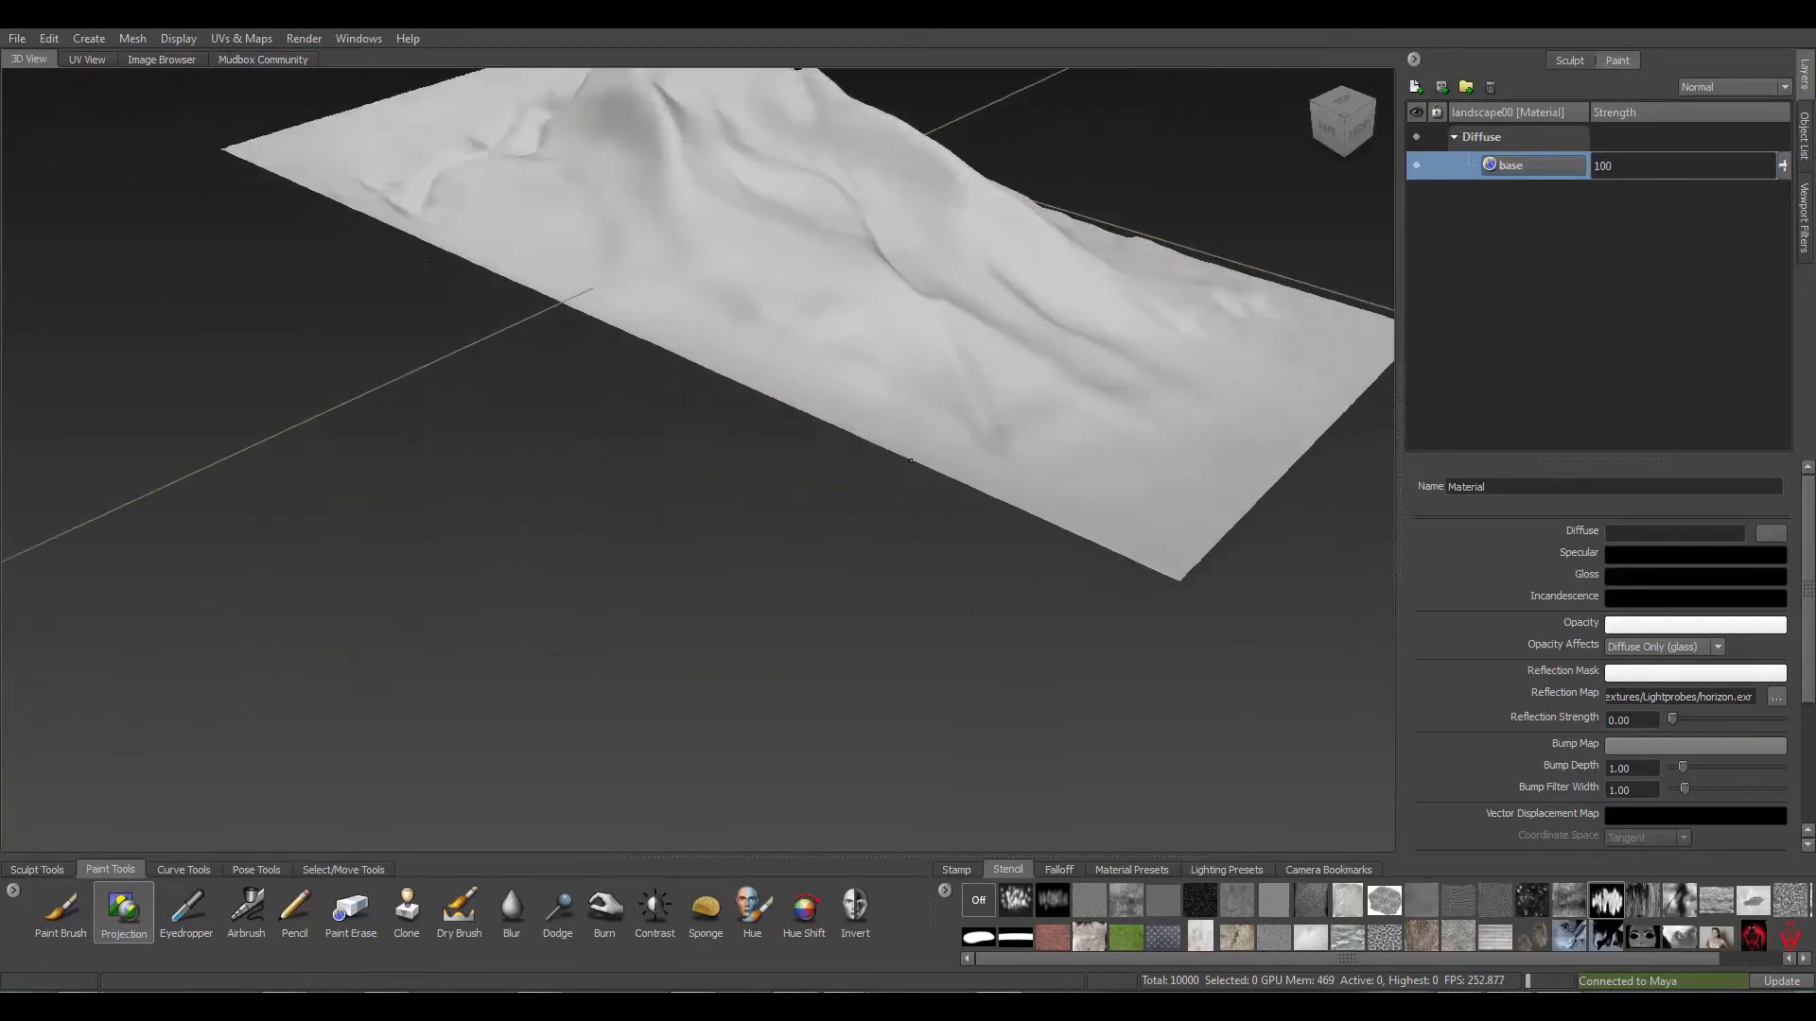
pyautogui.keyDown('alt'); pyautogui.moveTo(945, 416); pyautogui.dragTo(863, 543, button='middle'); pyautogui.keyUp('alt')
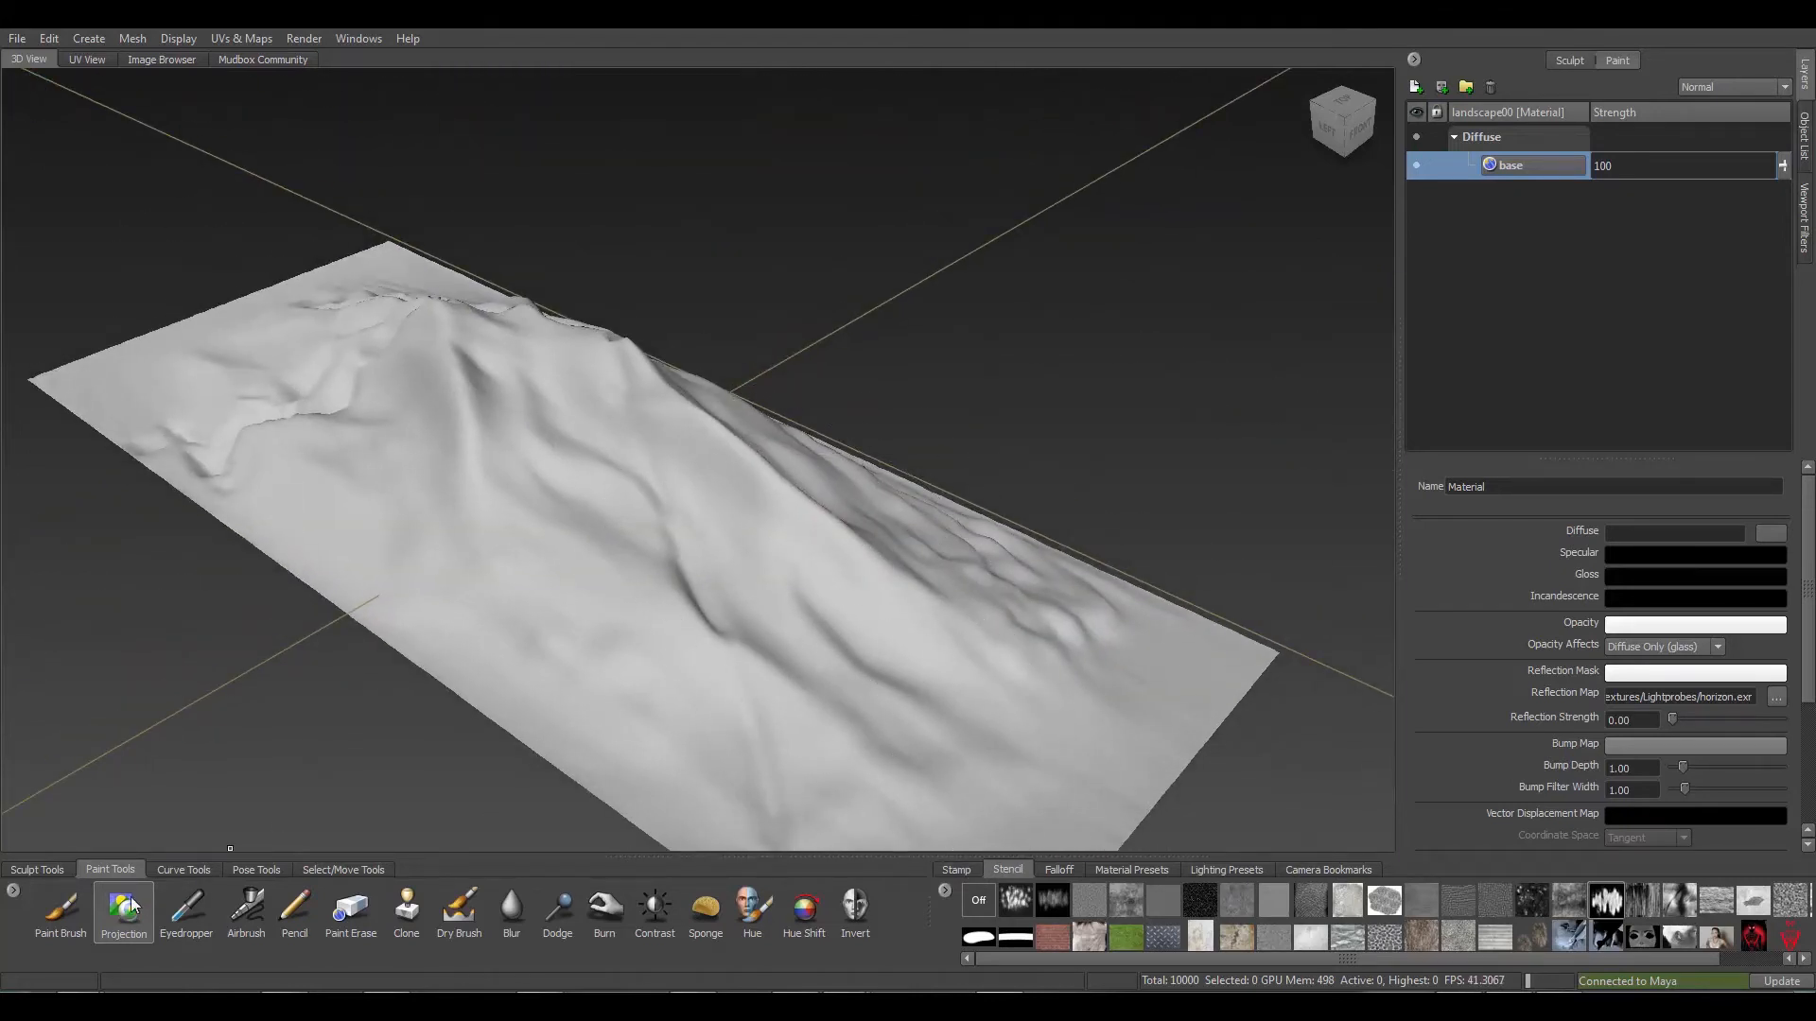
pyautogui.scroll(-1, 1653, 966)
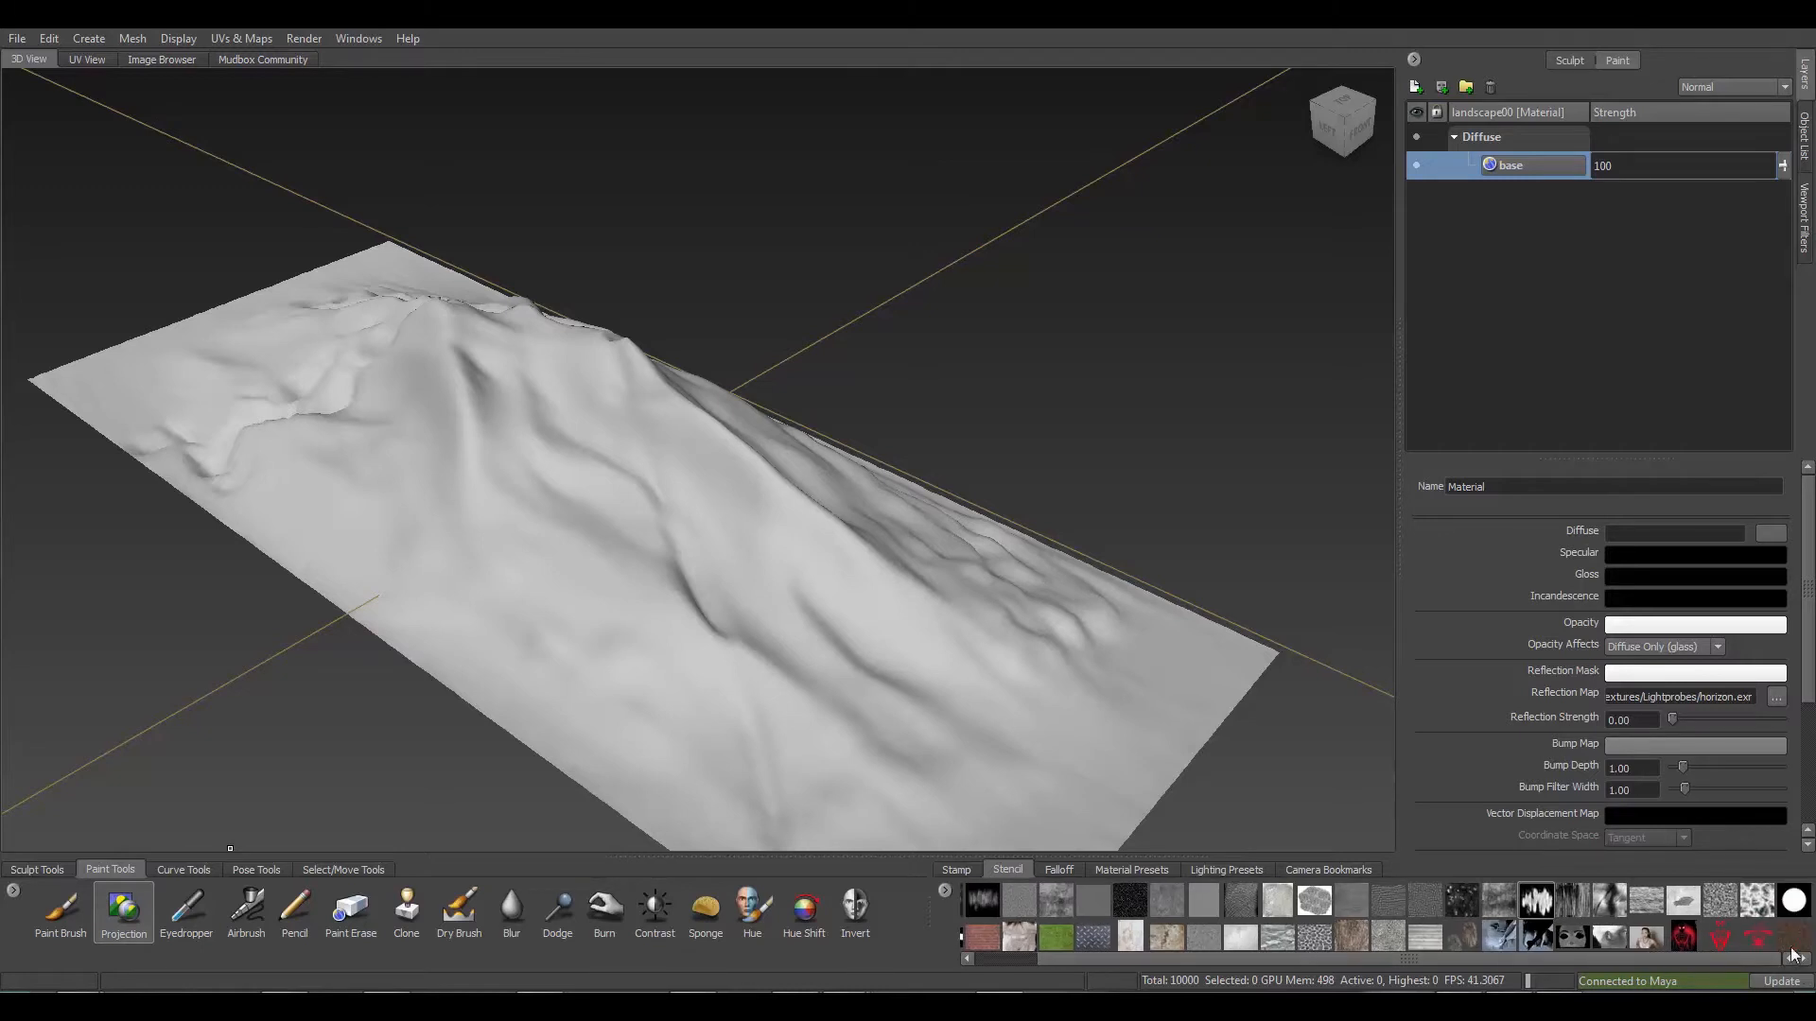
pyautogui.click(1792, 941)
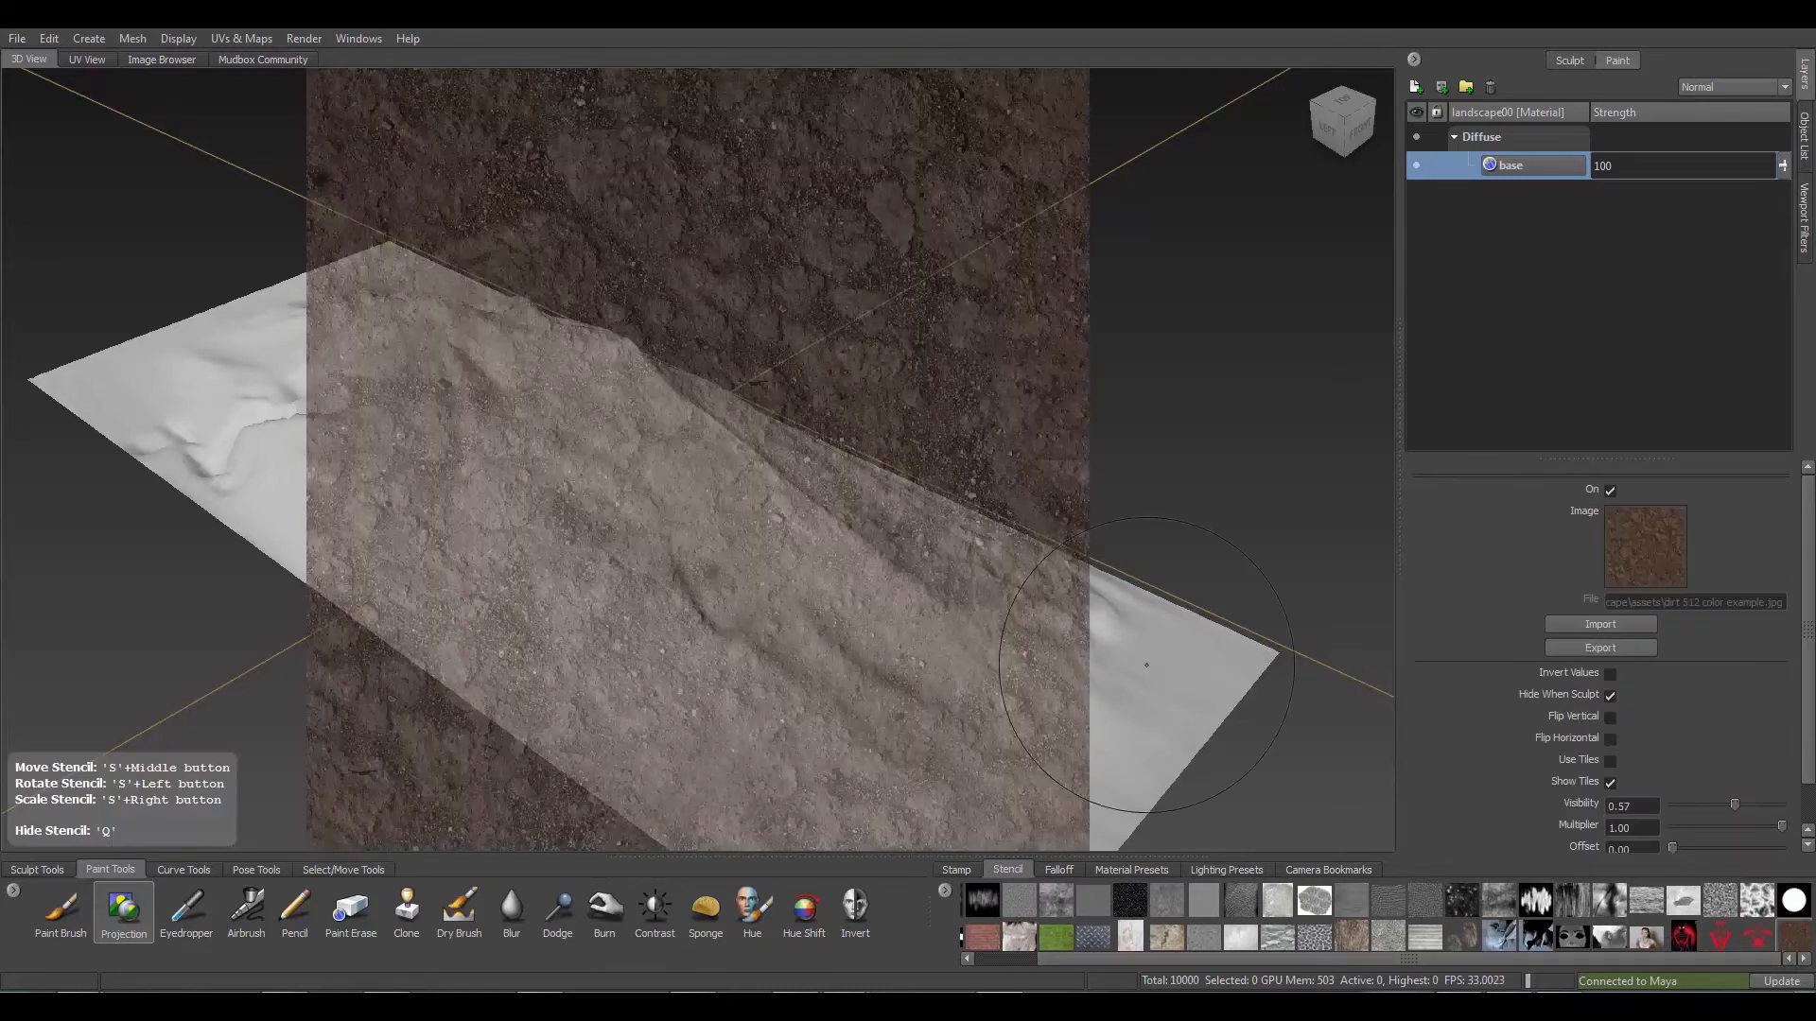
# Open the Add Stencil image chooser on the arnold_landscape assets folder
pyautogui.click(943, 892)
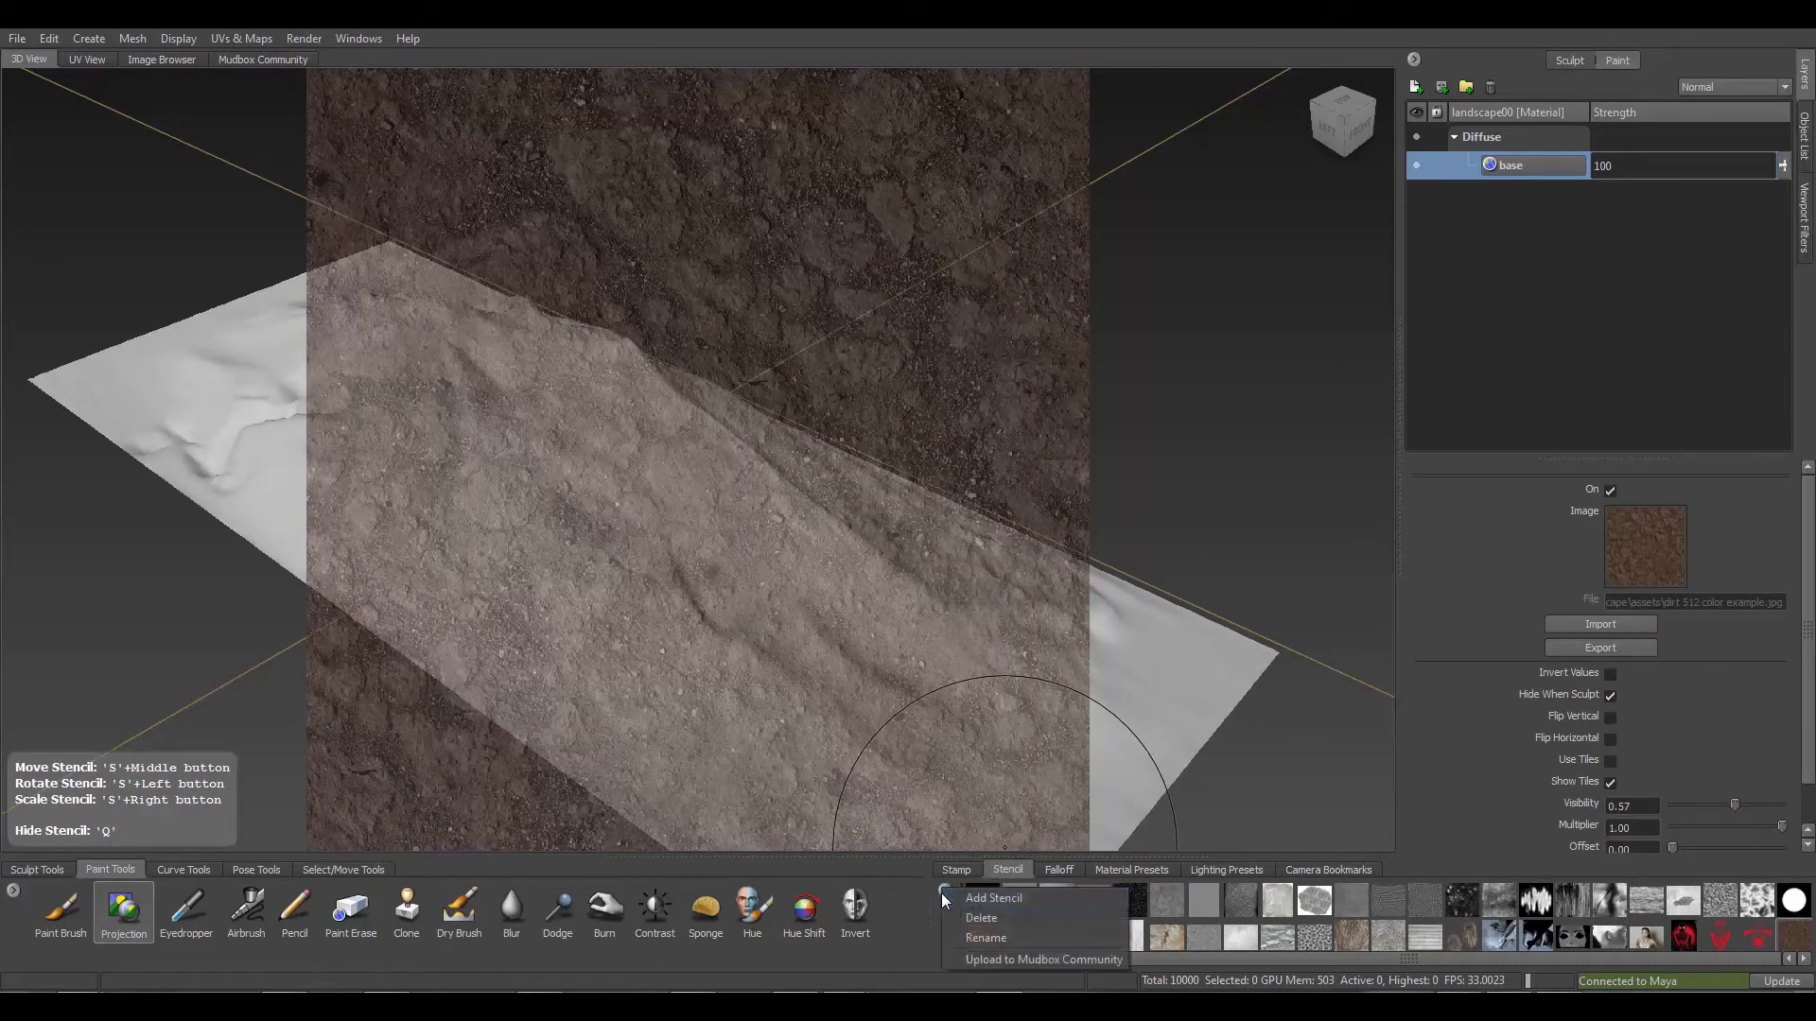
pyautogui.click(922, 914)
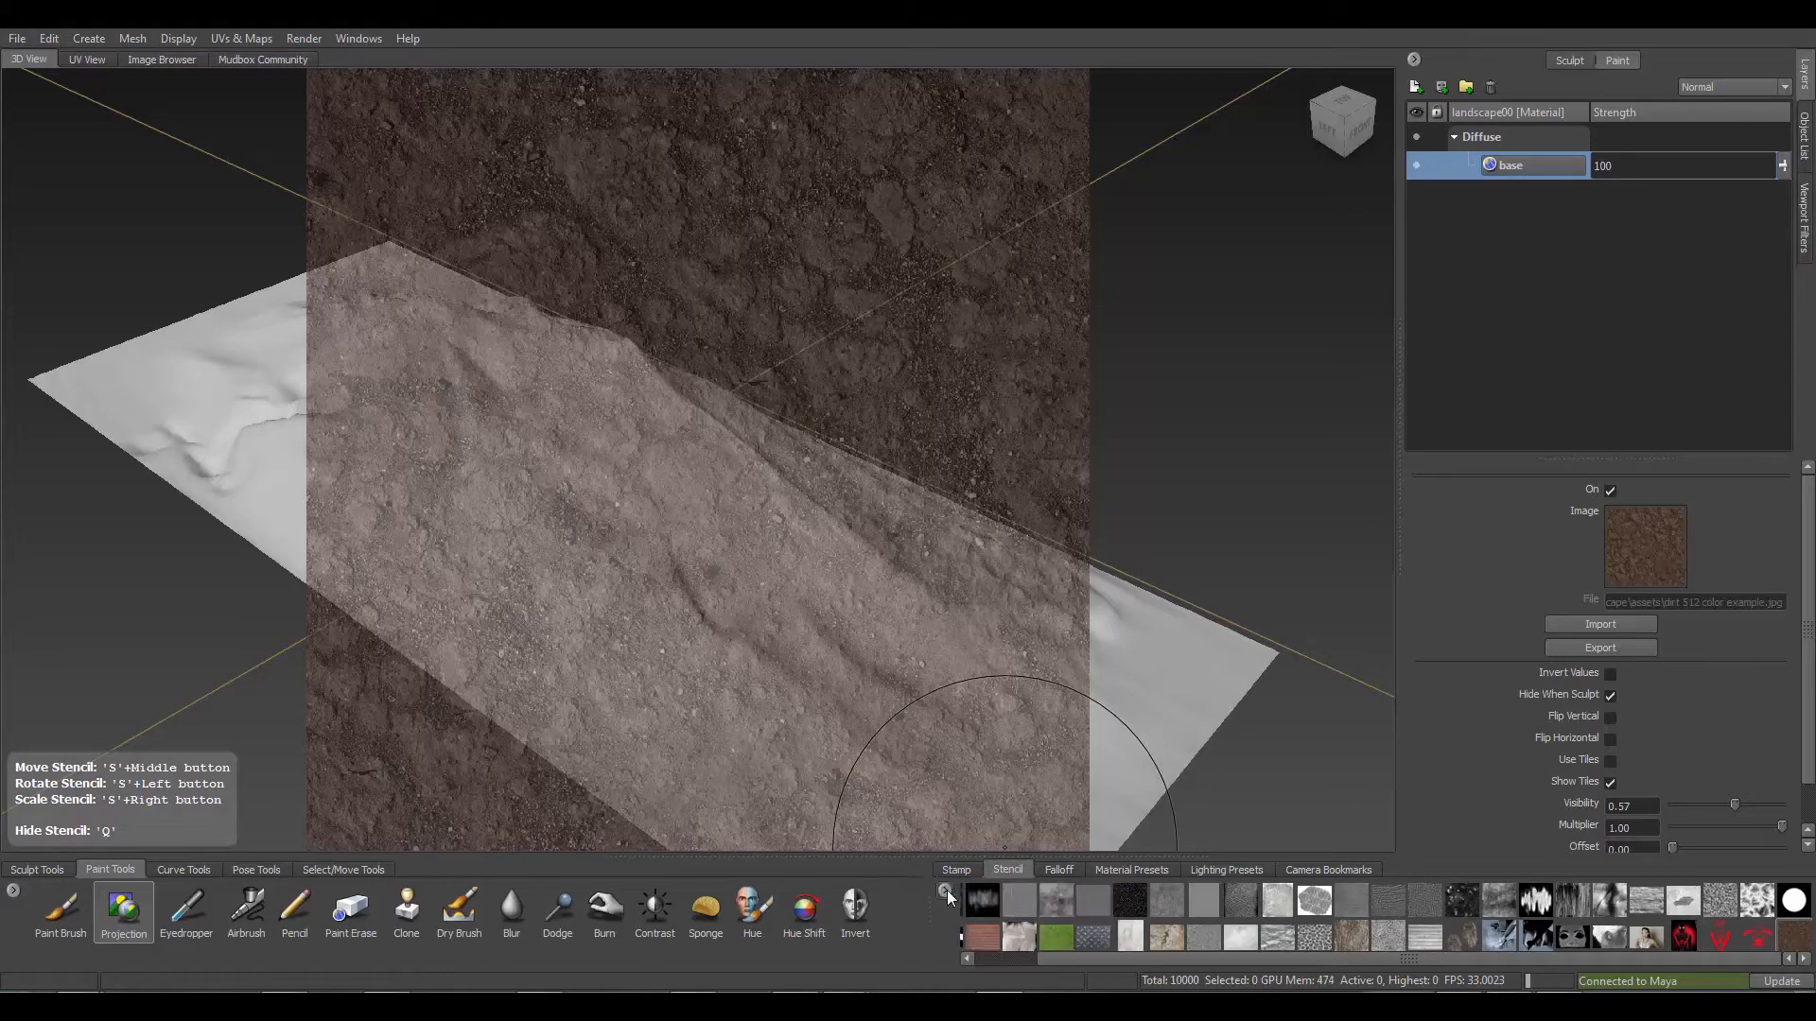
pyautogui.click(943, 895)
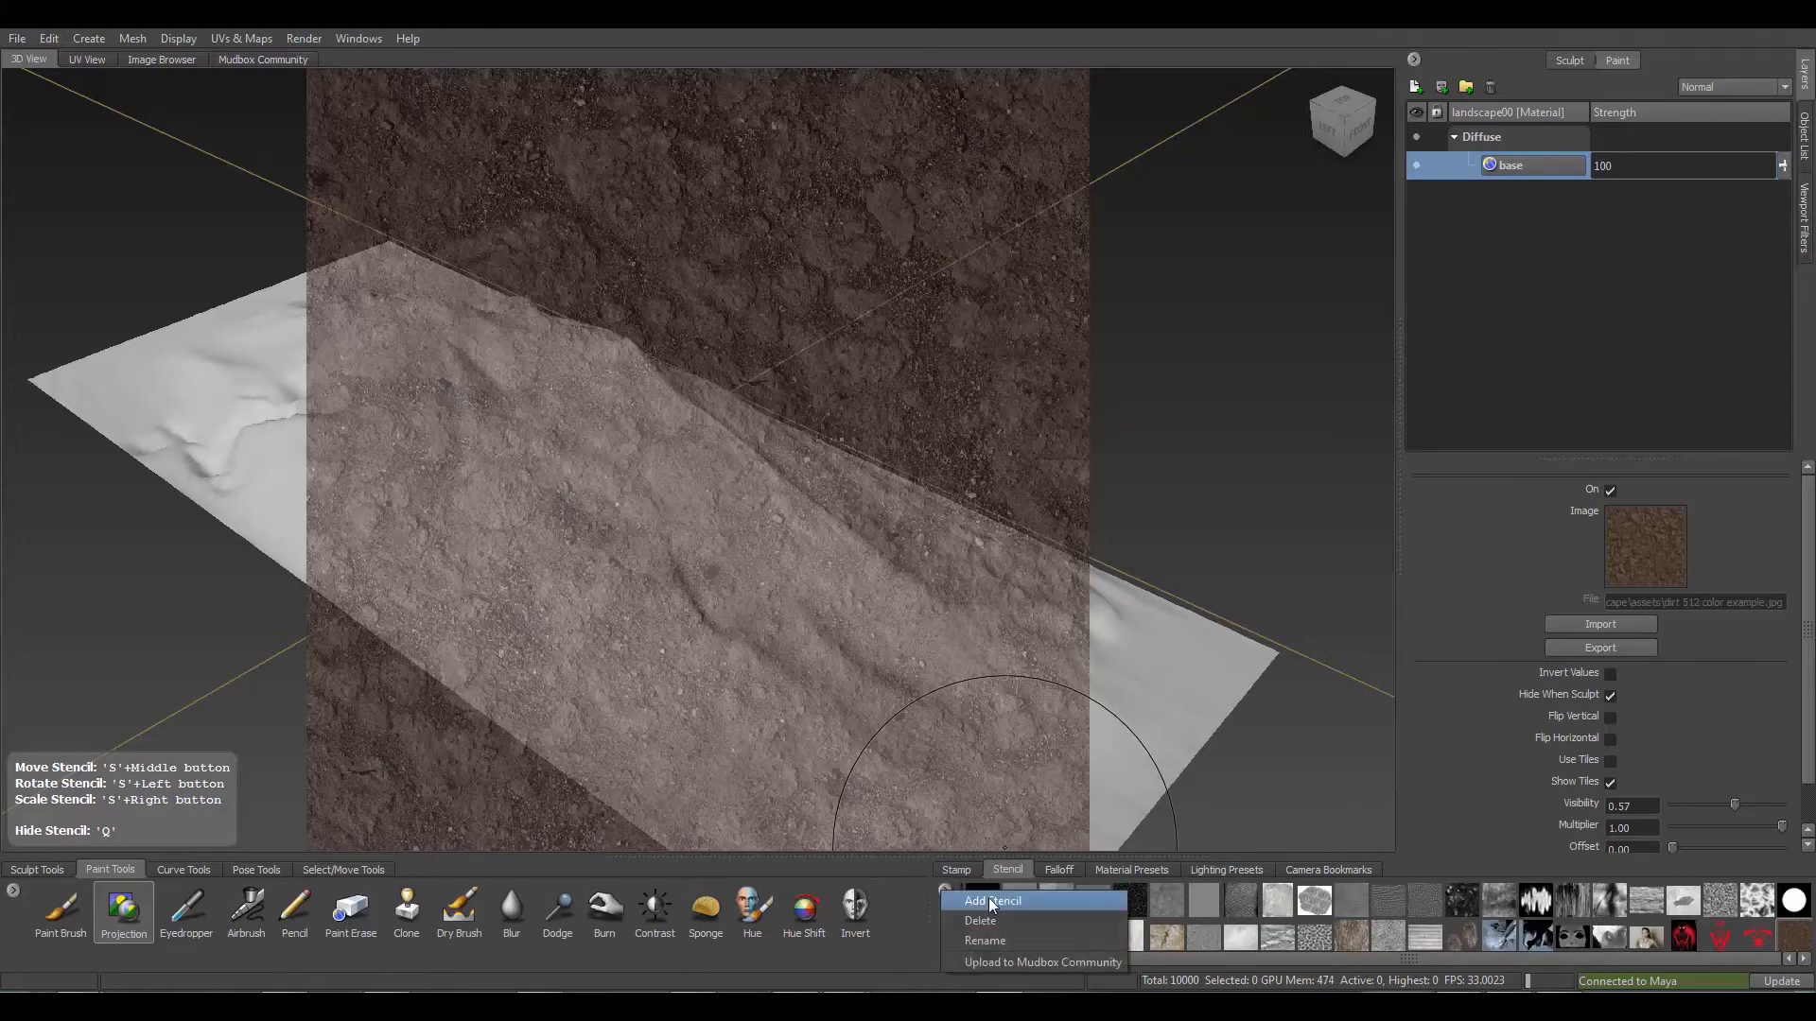
pyautogui.click(989, 899)
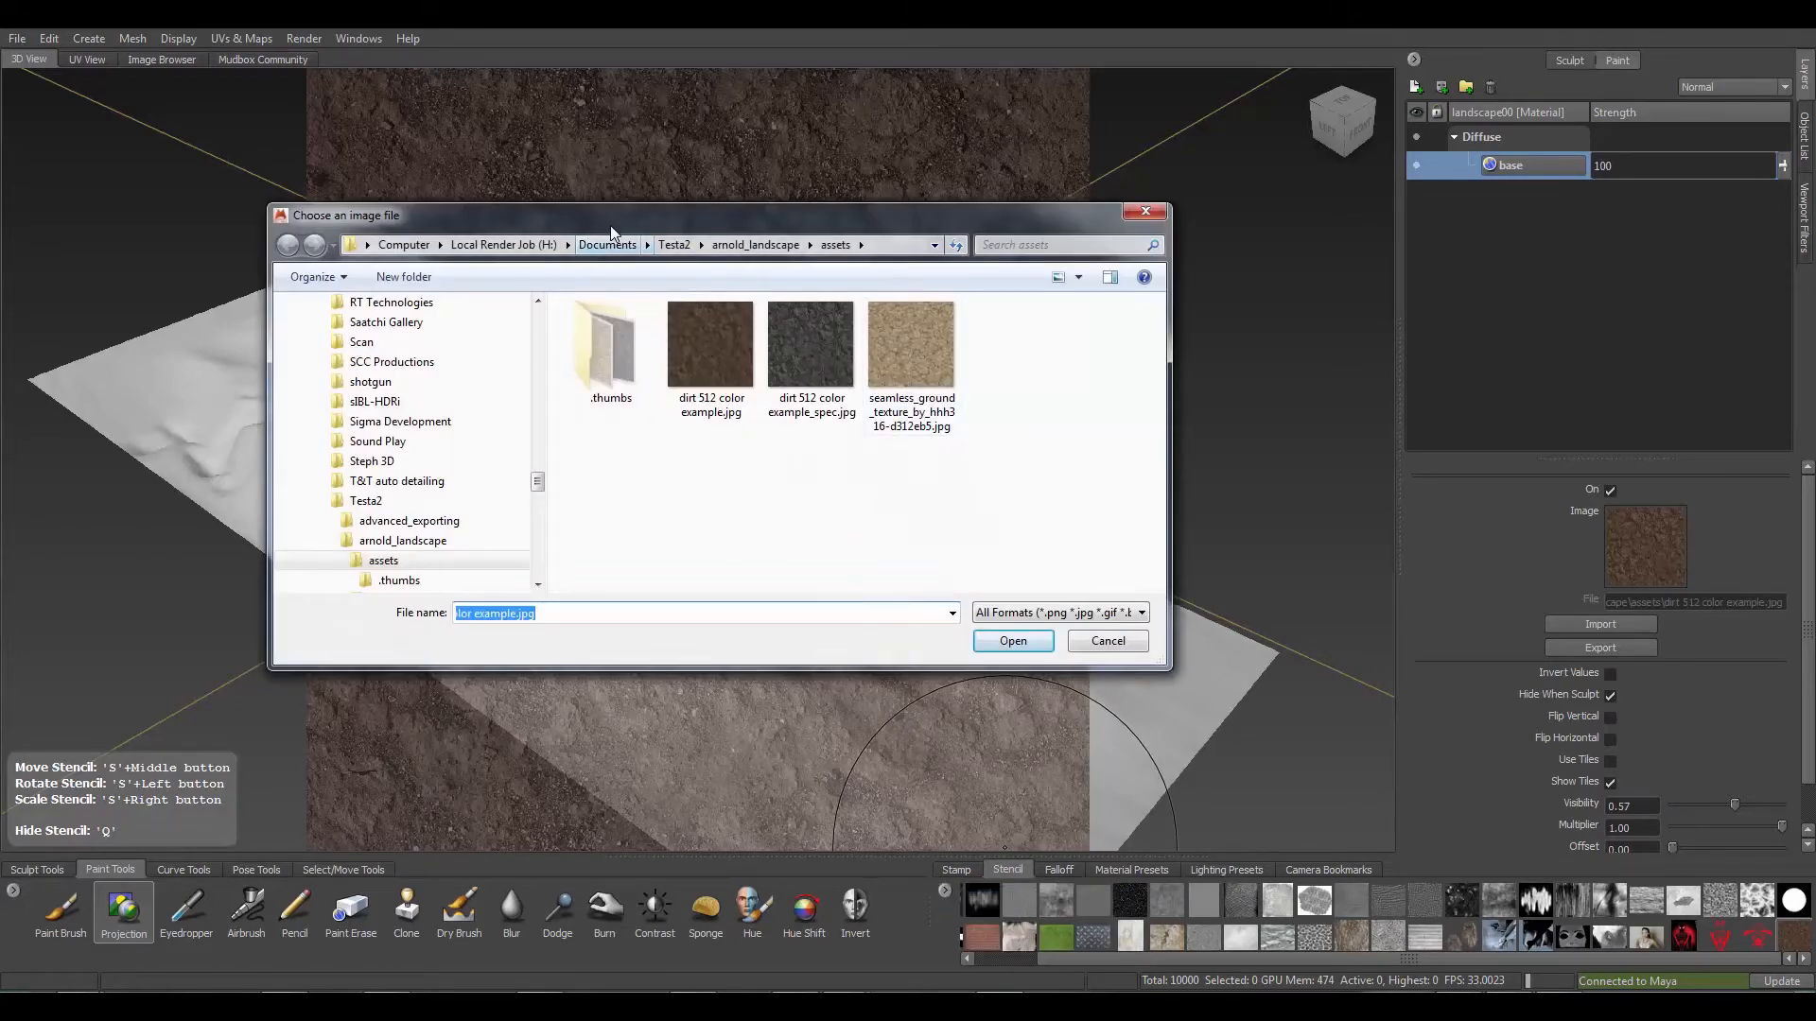
pyautogui.moveTo(608, 225); pyautogui.dragTo(571, 200)
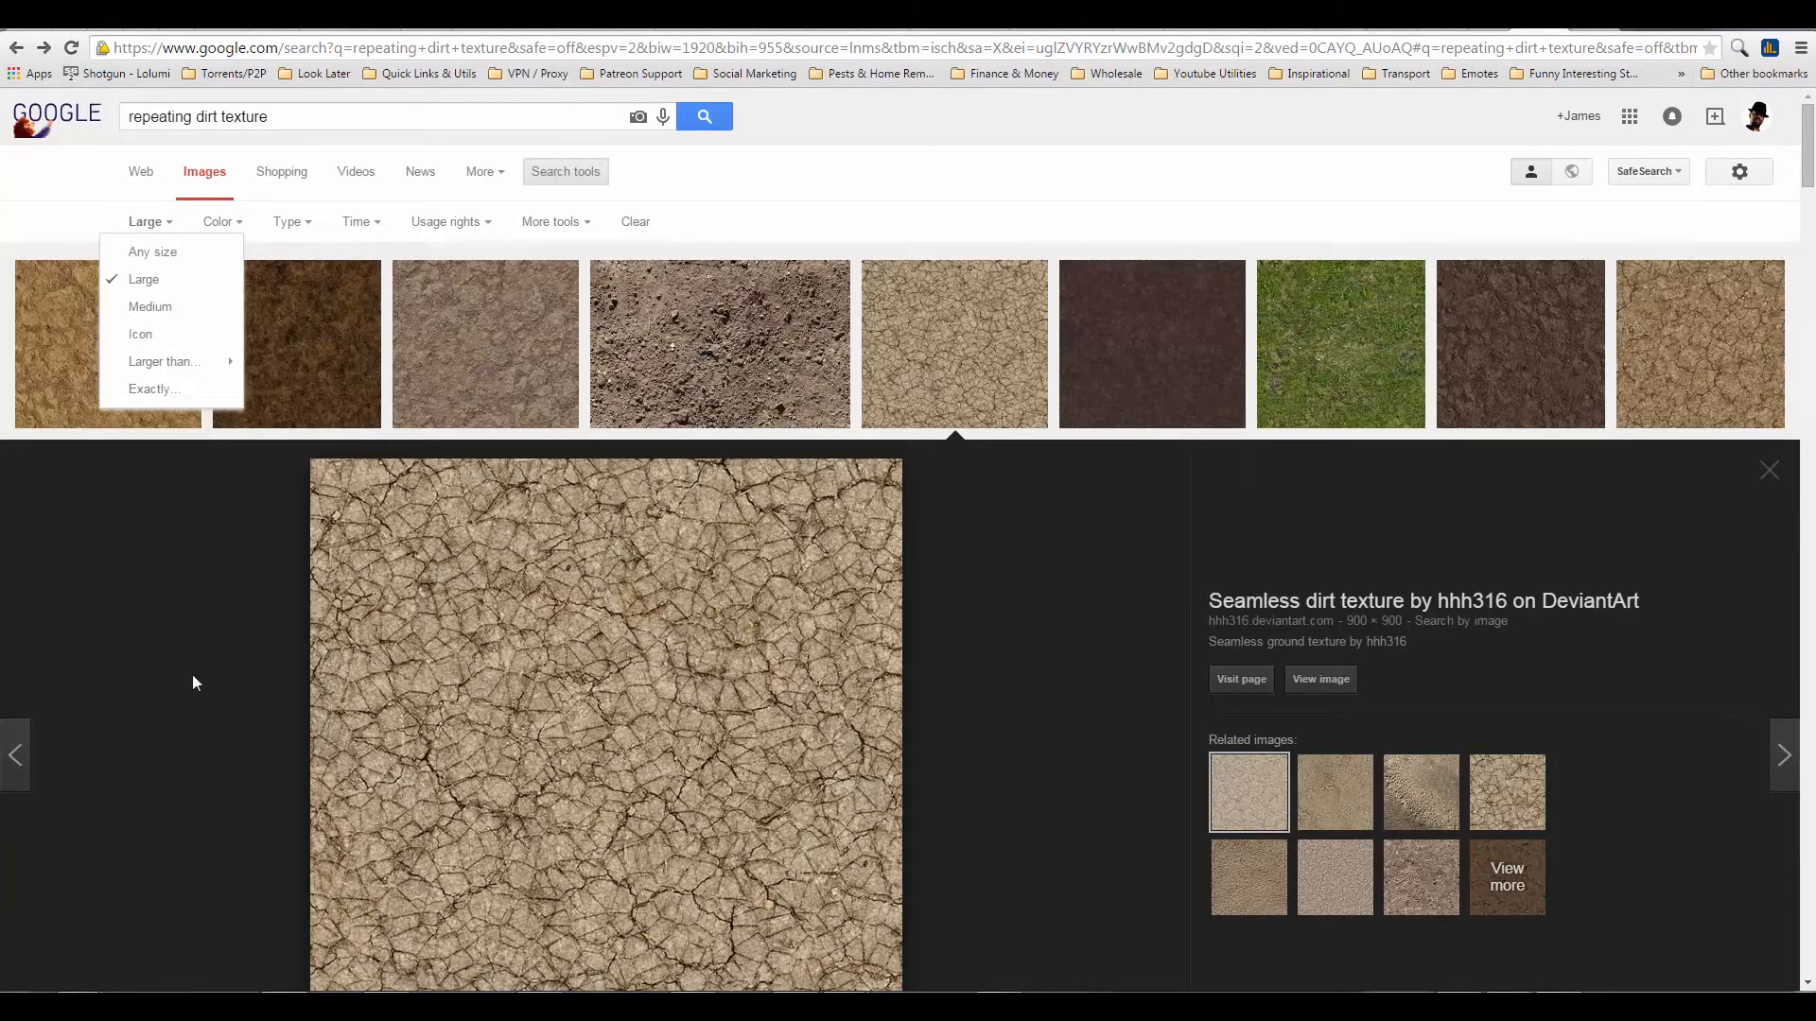
# Switch to the browser, look through the large image results for "repeating dirt texture" and preview the brown tileable soil texture
pyautogui.scroll(-3, 193, 676)
pyautogui.scroll(3, 274, 510)
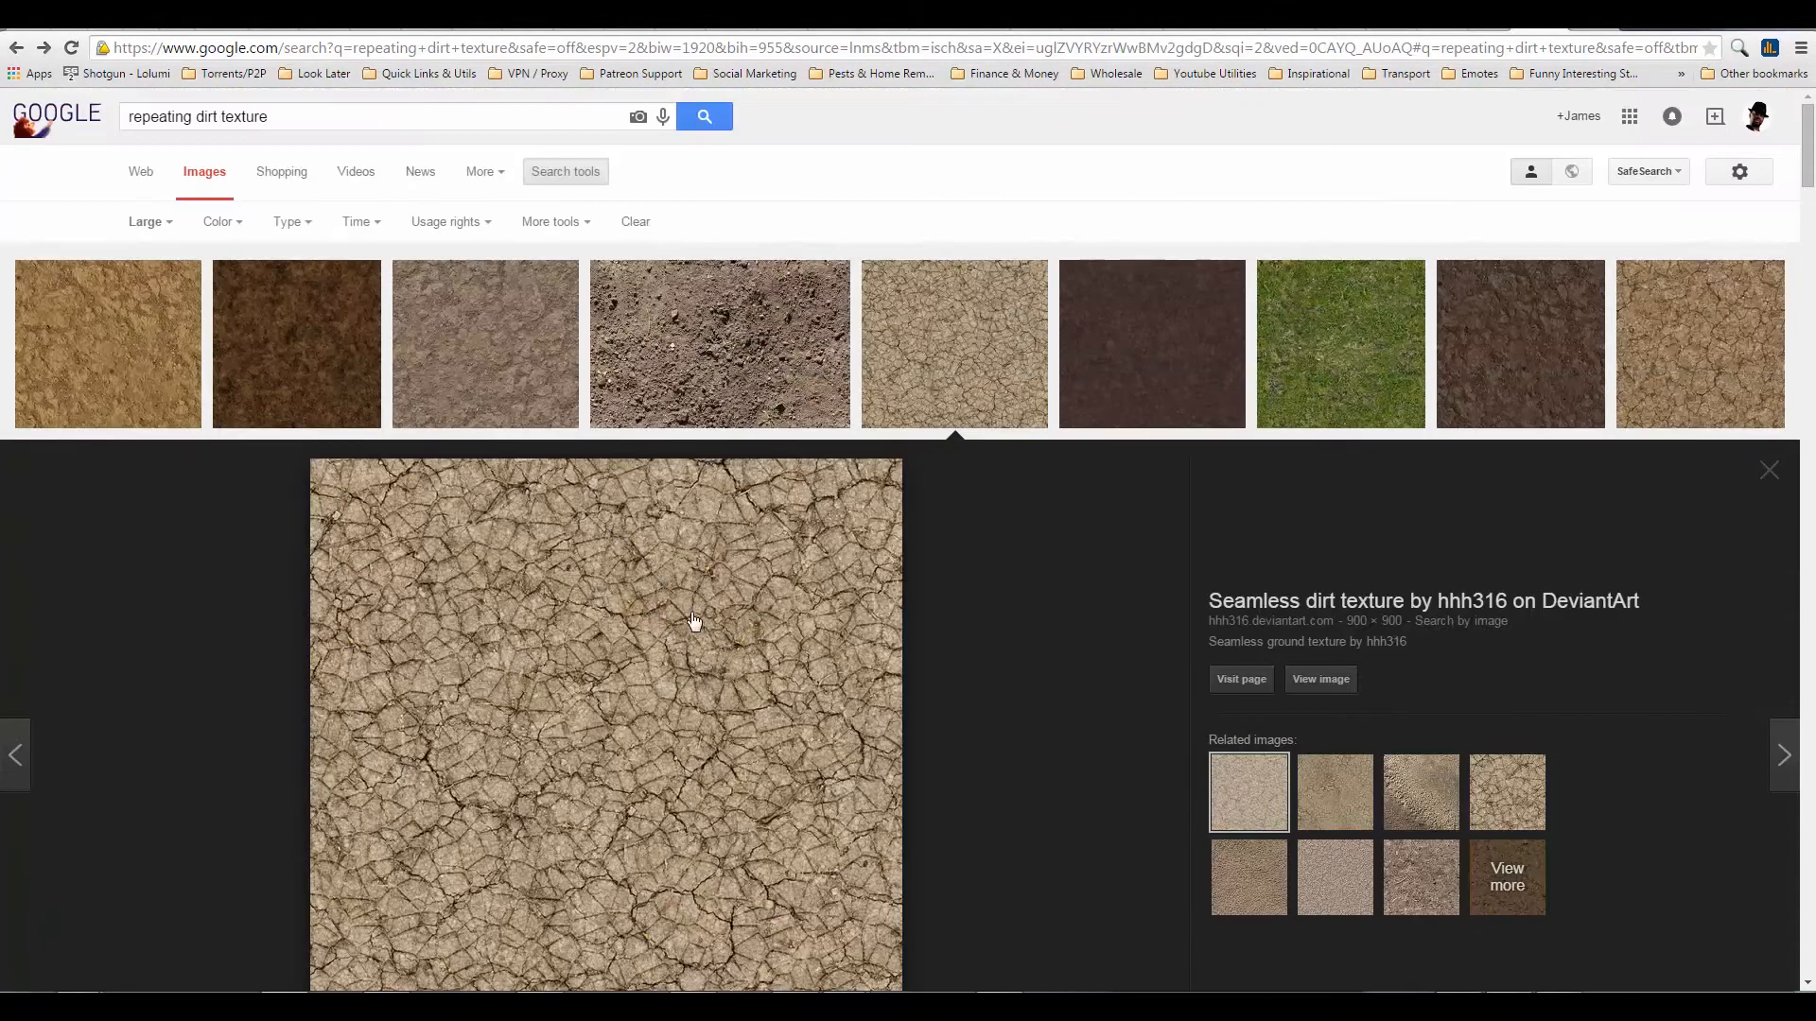
pyautogui.scroll(-7, 509, 511)
pyautogui.scroll(-4, 511, 514)
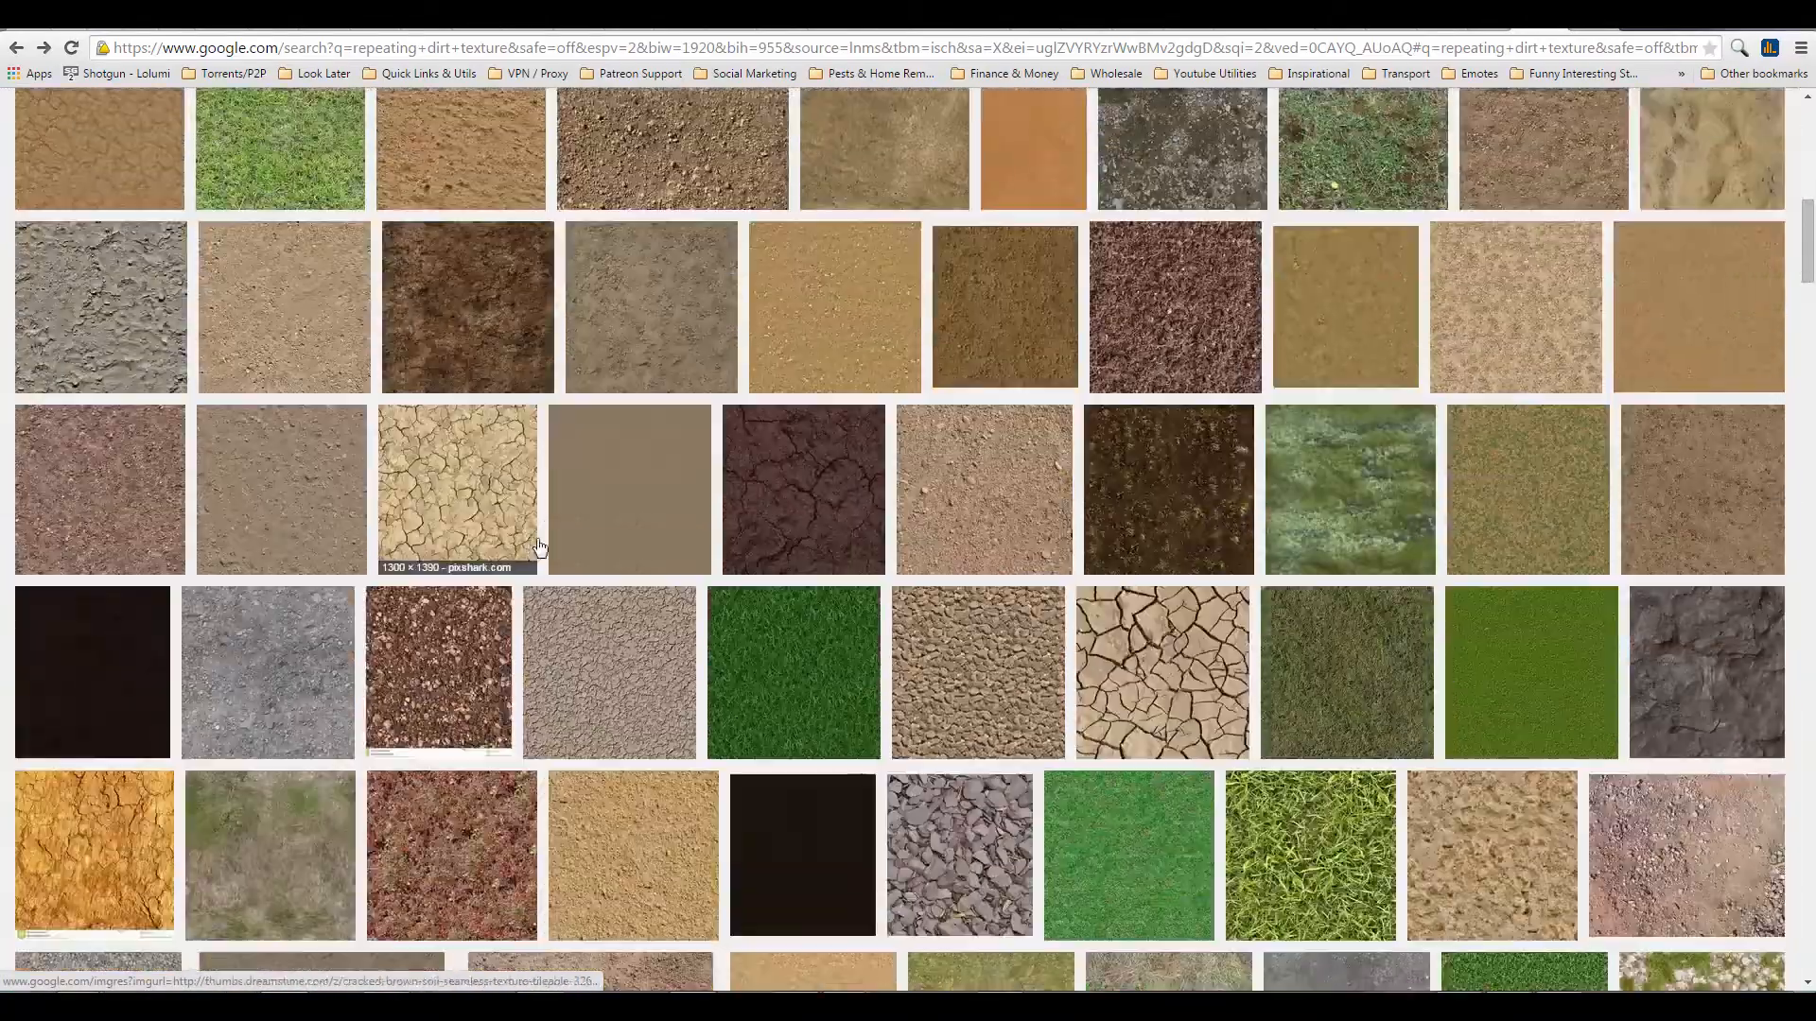
pyautogui.click(478, 324)
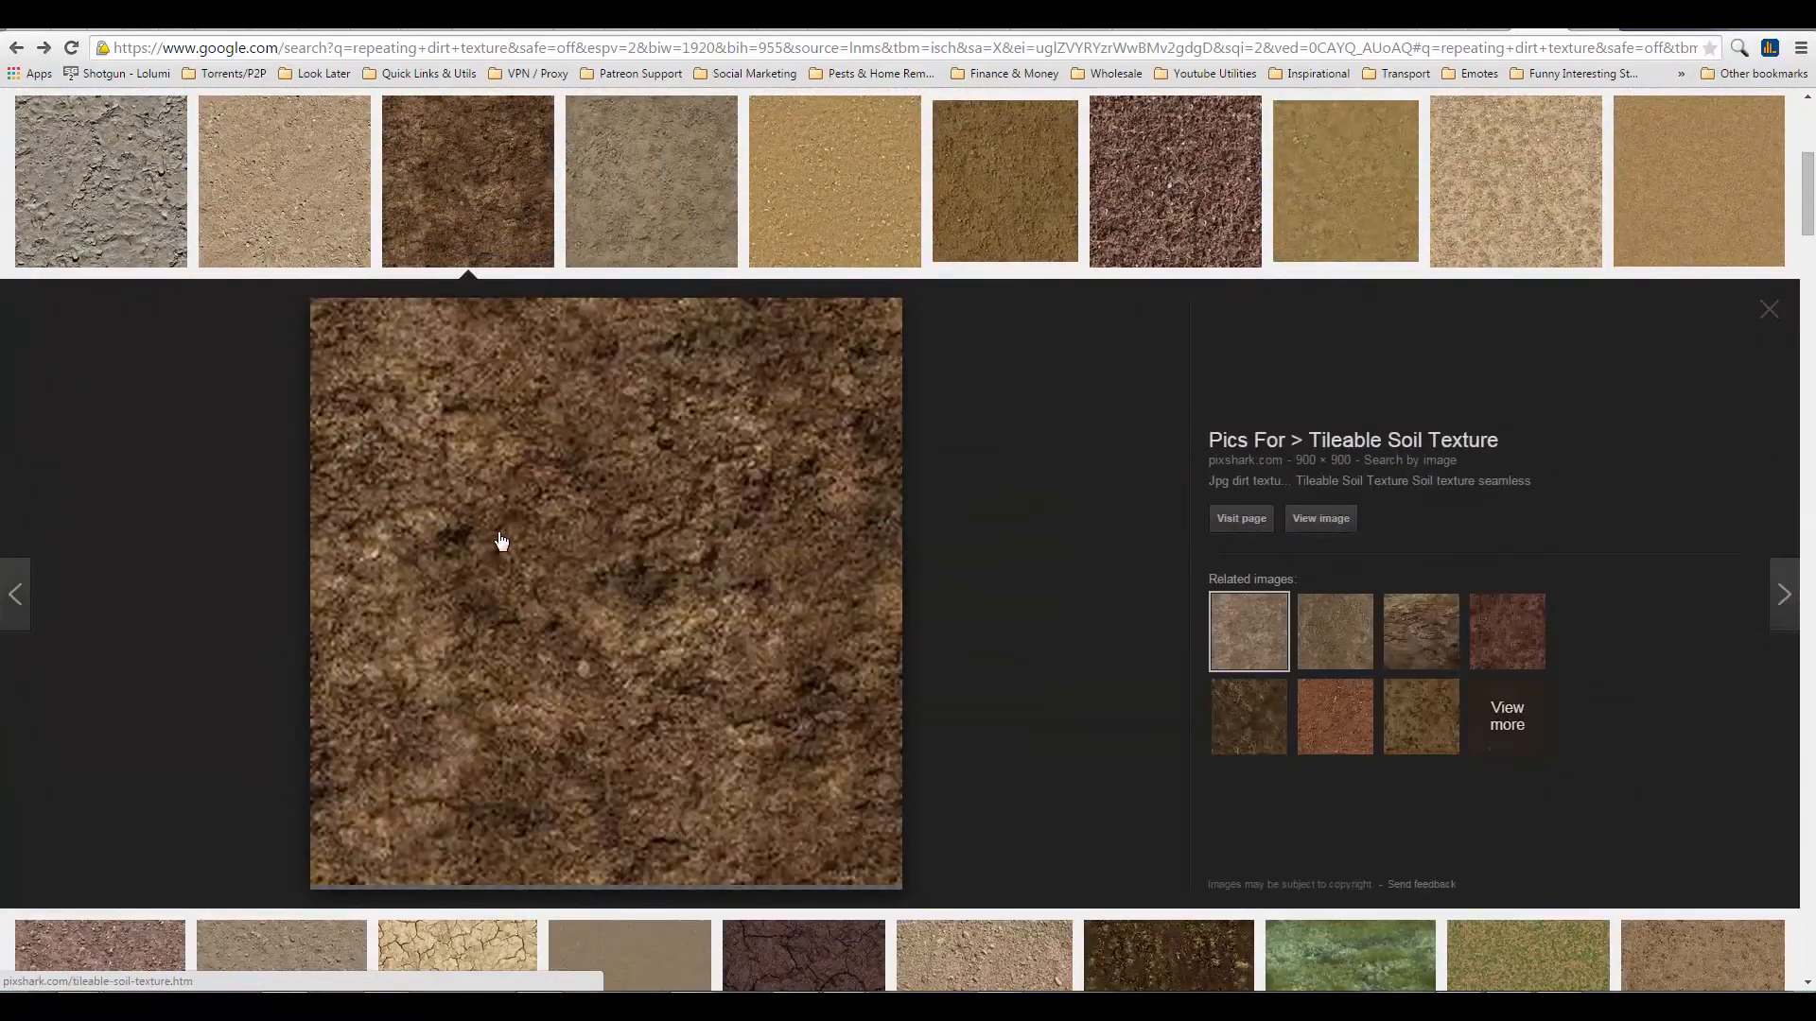
pyautogui.scroll(-5, 499, 560)
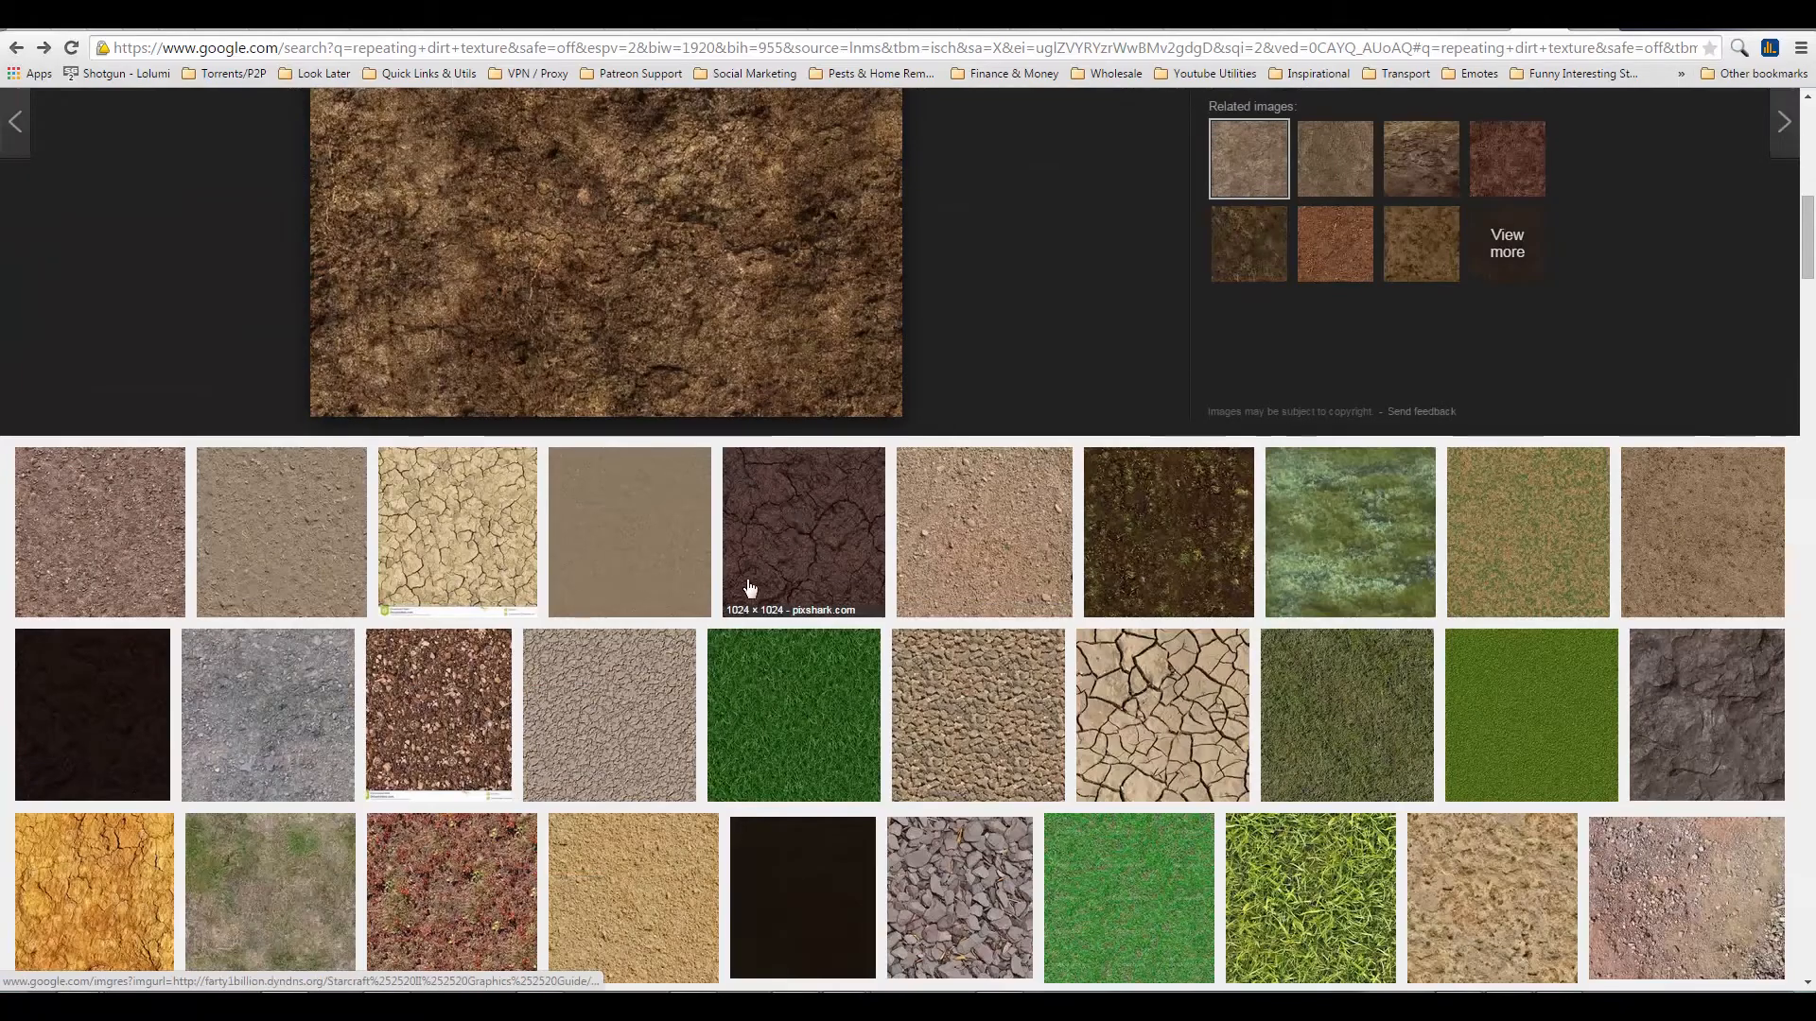
pyautogui.scroll(-3, 796, 599)
pyautogui.scroll(10, 809, 603)
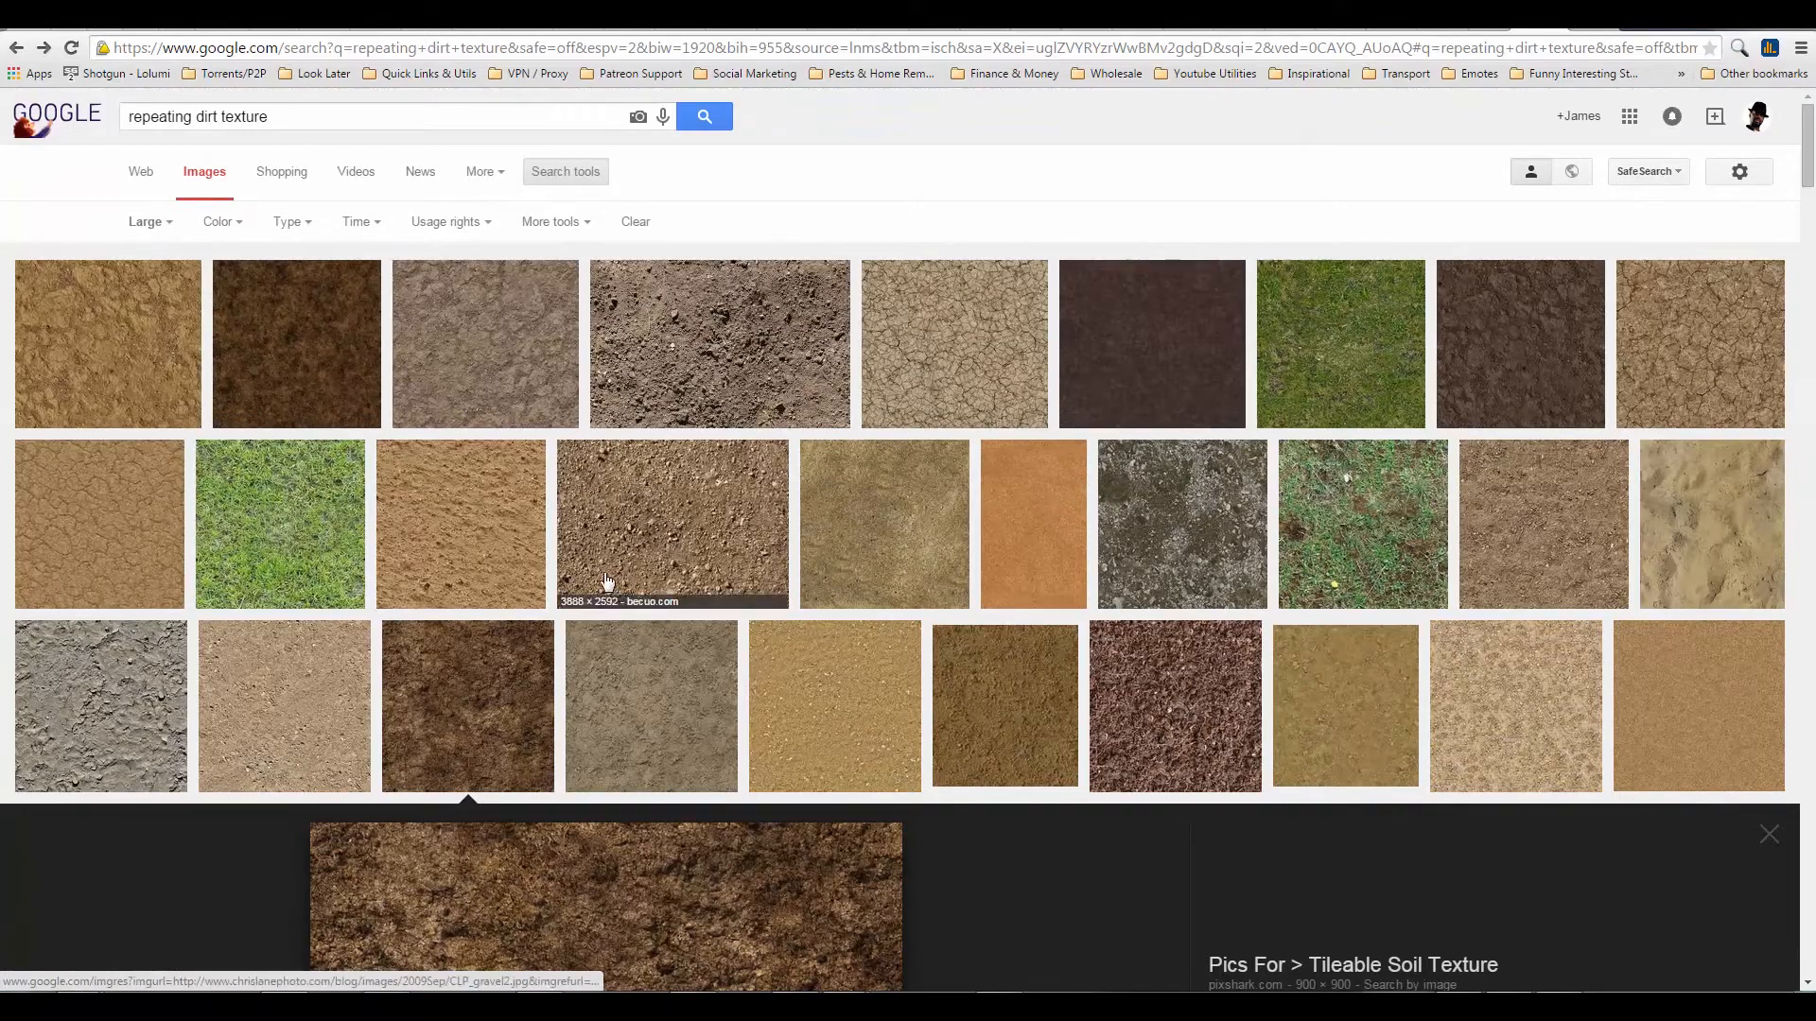
pyautogui.scroll(-2, 623, 669)
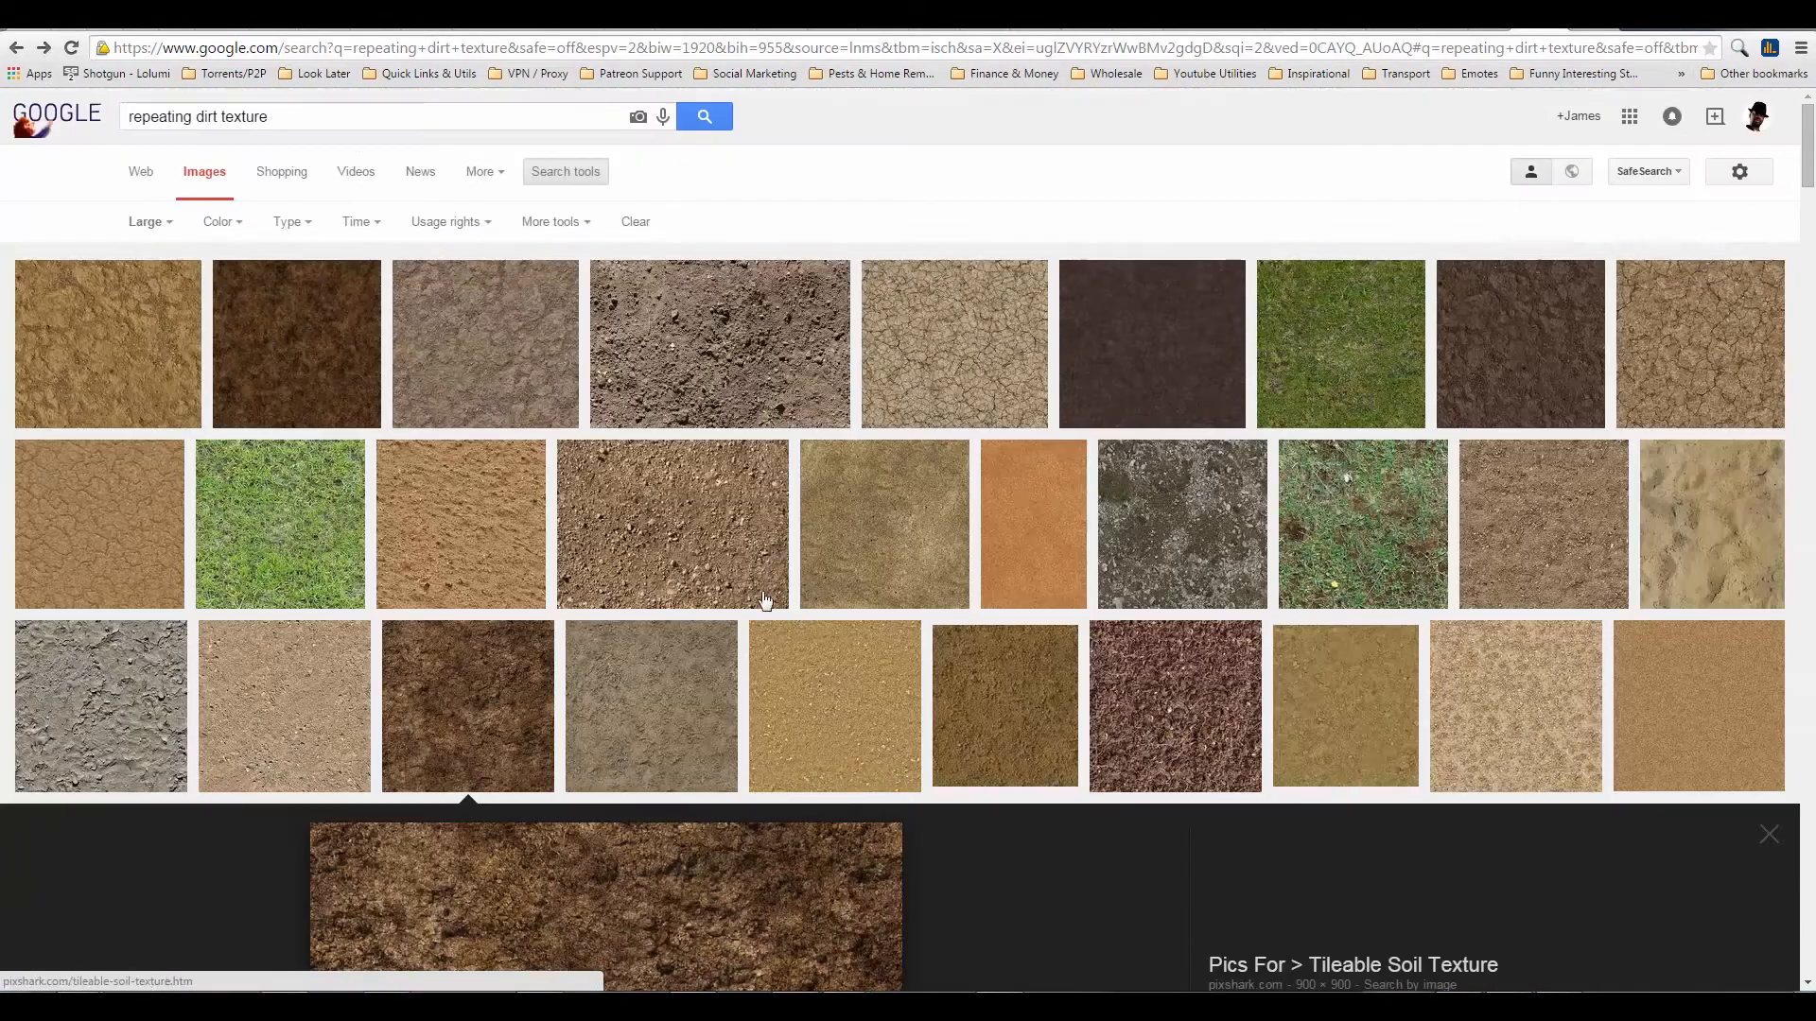
pyautogui.scroll(2, 840, 553)
pyautogui.scroll(-3, 520, 572)
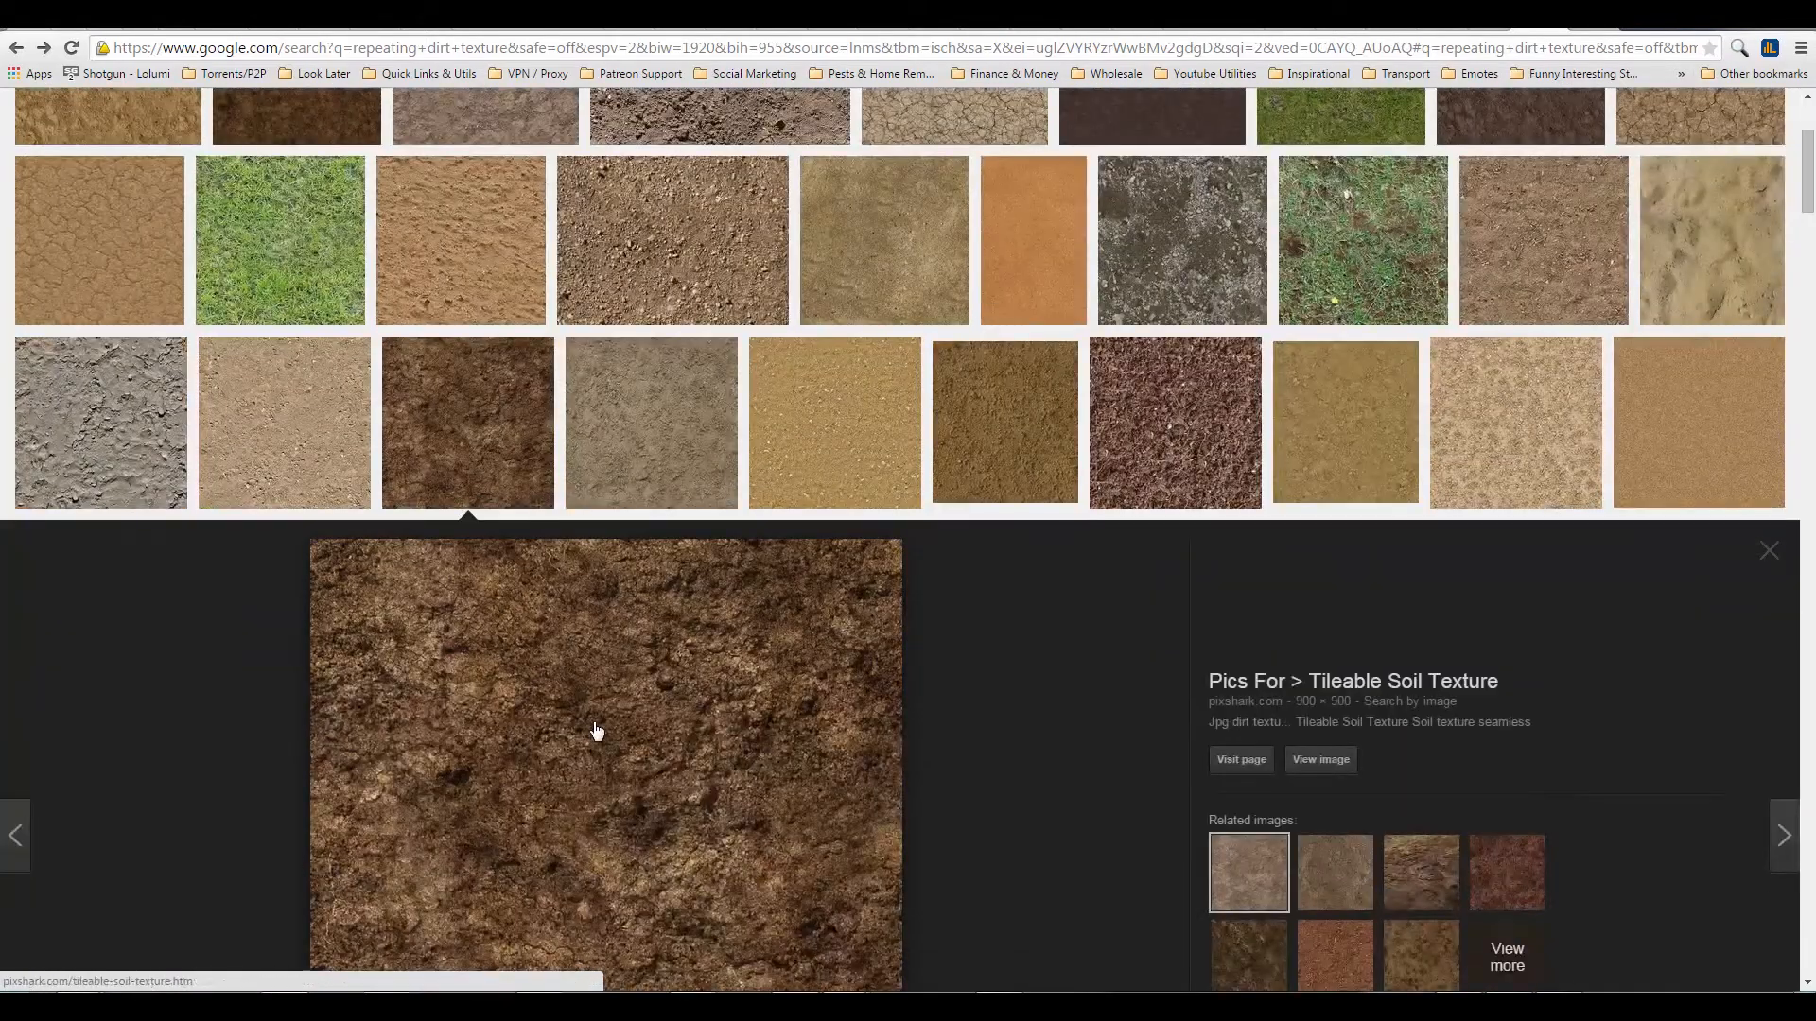
pyautogui.scroll(-3, 697, 716)
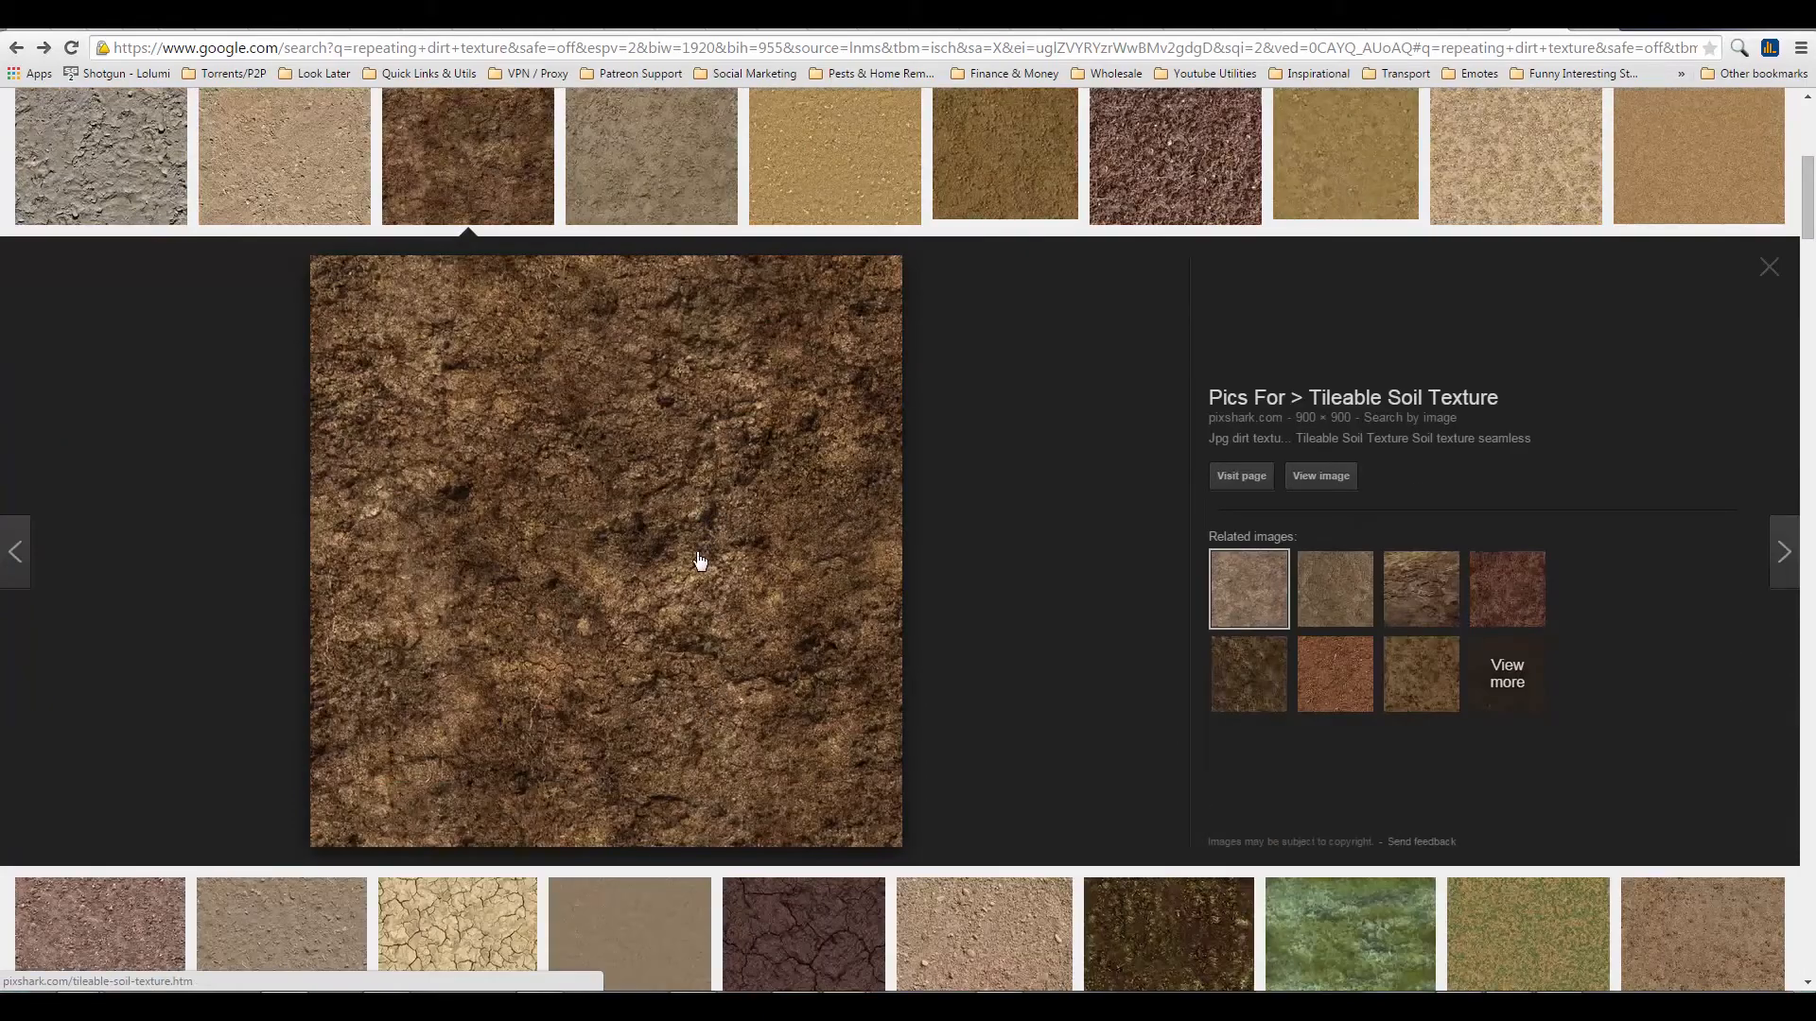
pyautogui.scroll(4, 701, 559)
pyautogui.scroll(2, 596, 620)
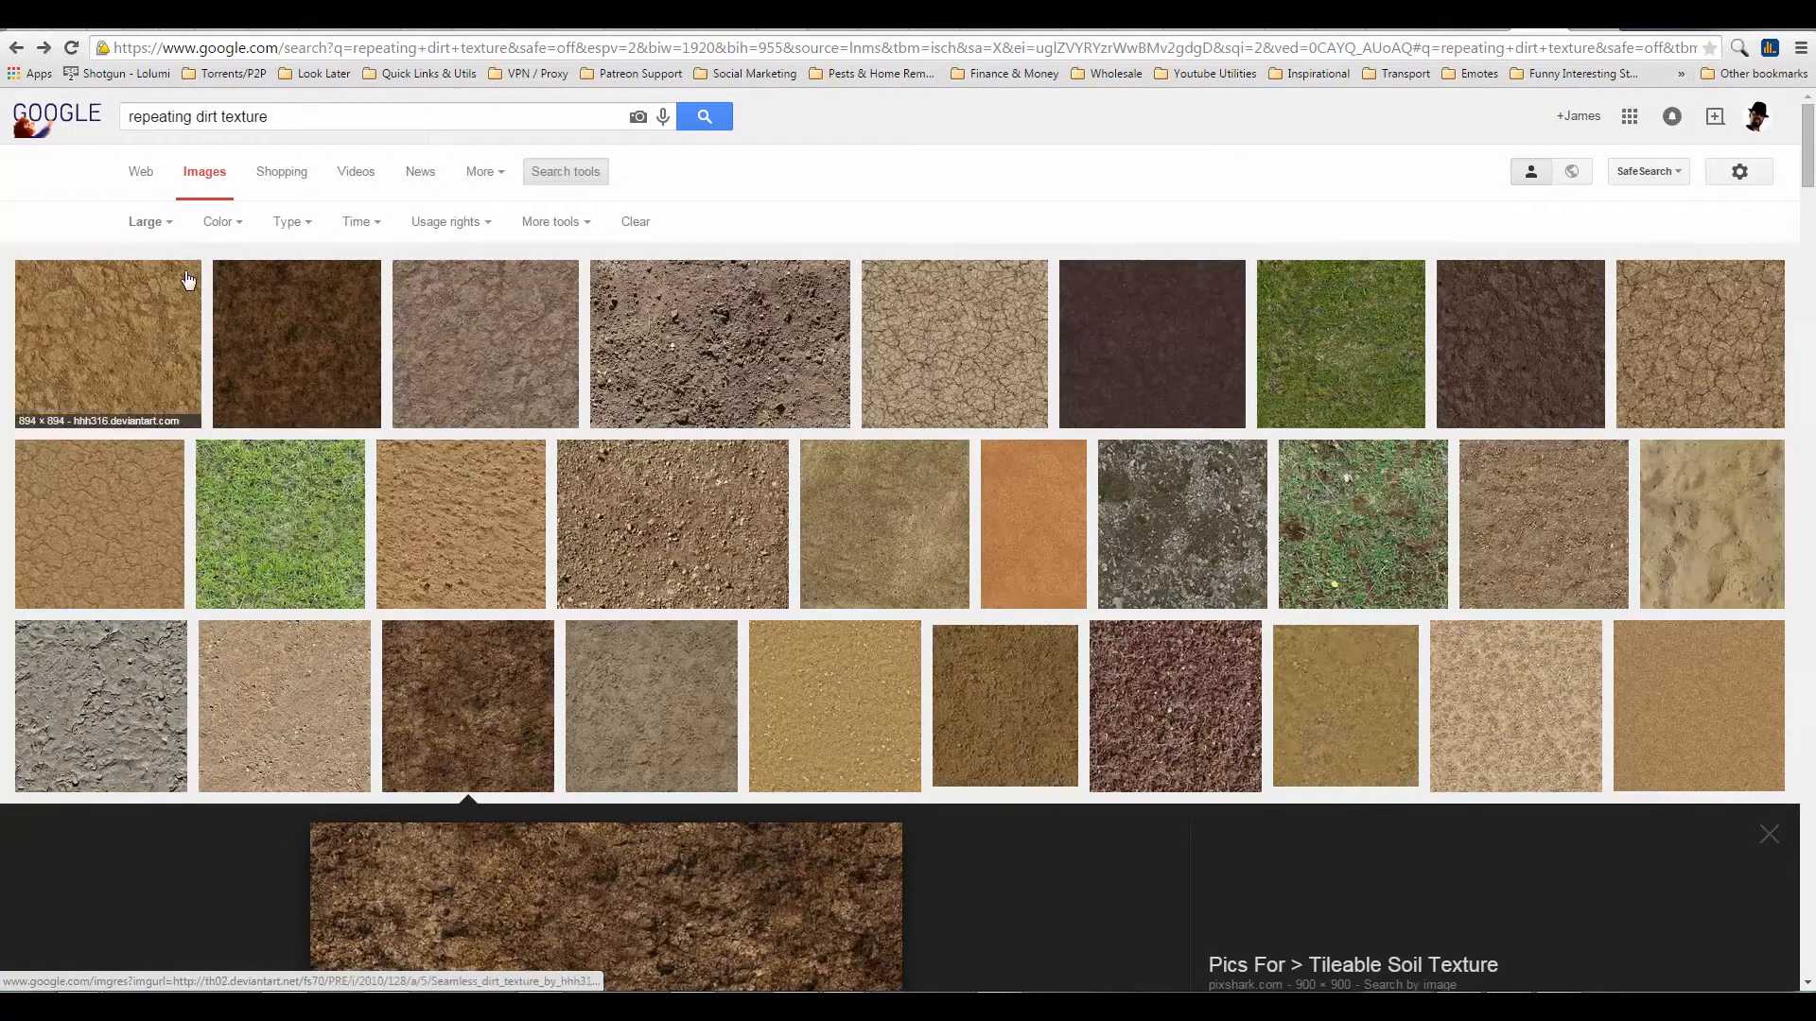
# Filter the image results to larger than 4 MP and open the dark brown 2048 × 2048 seamless dirt texture at full size
pyautogui.click(166, 235)
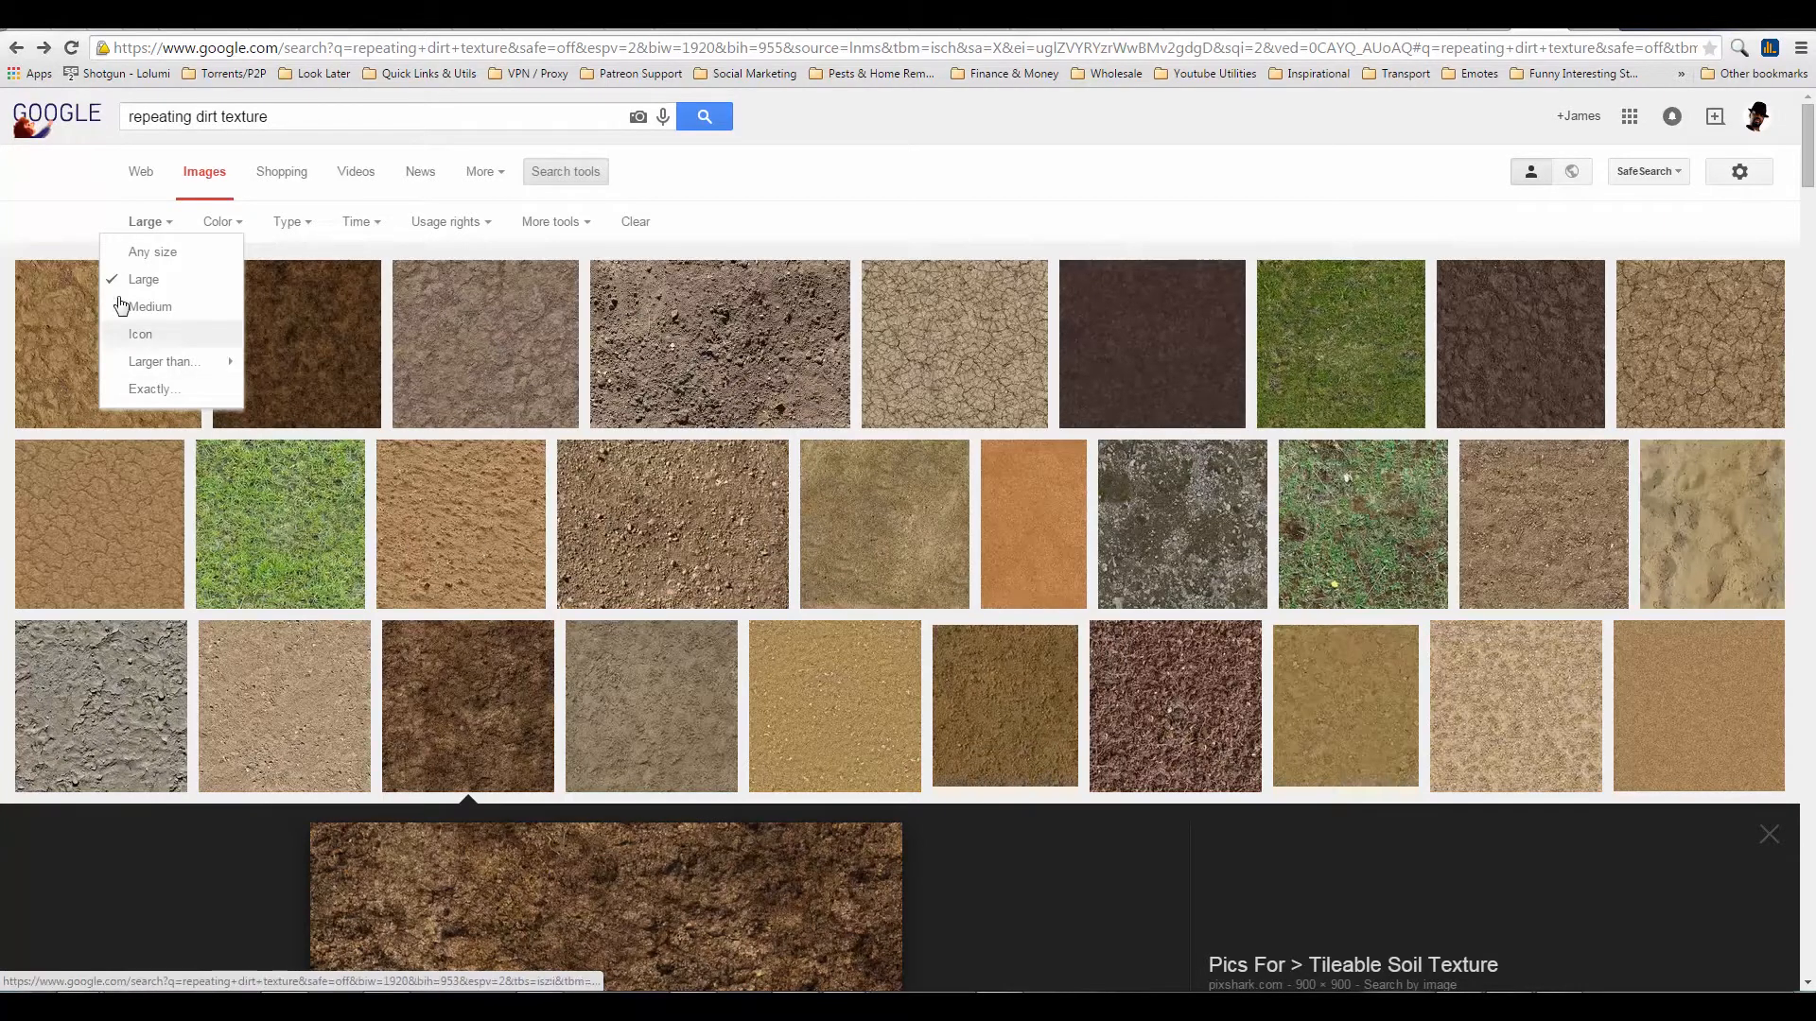
pyautogui.moveTo(162, 364)
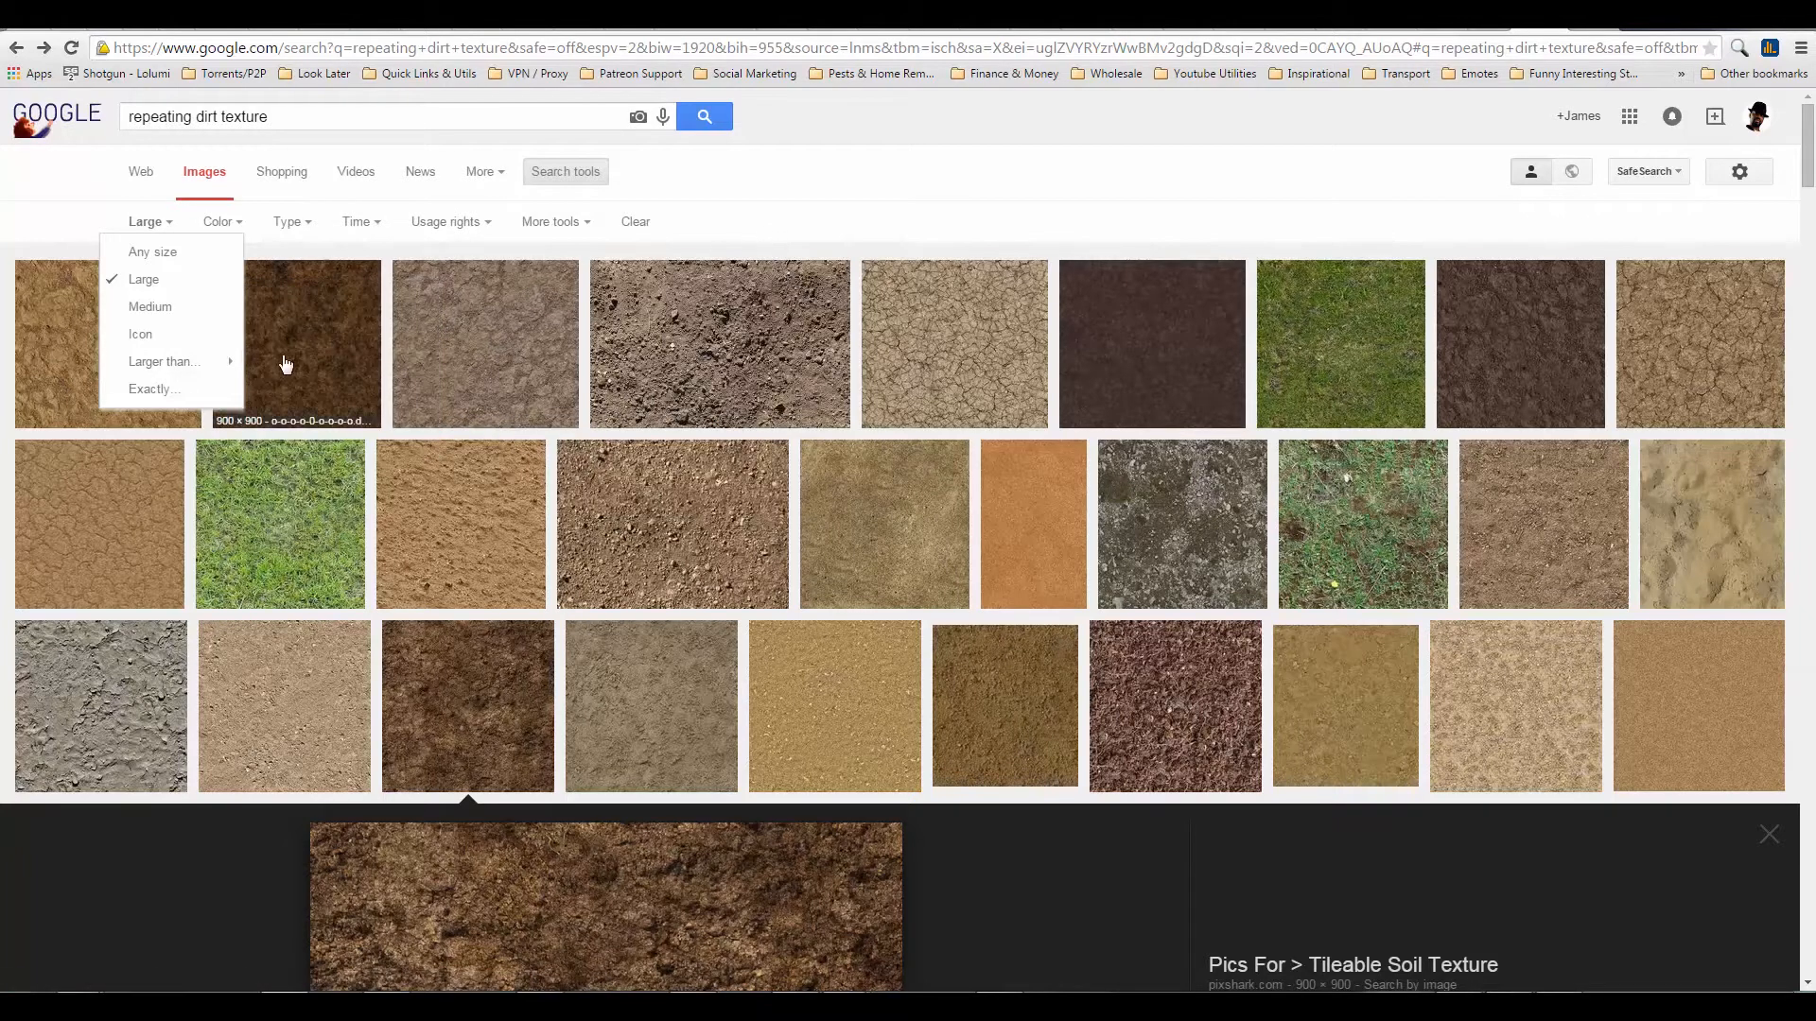
pyautogui.click(323, 437)
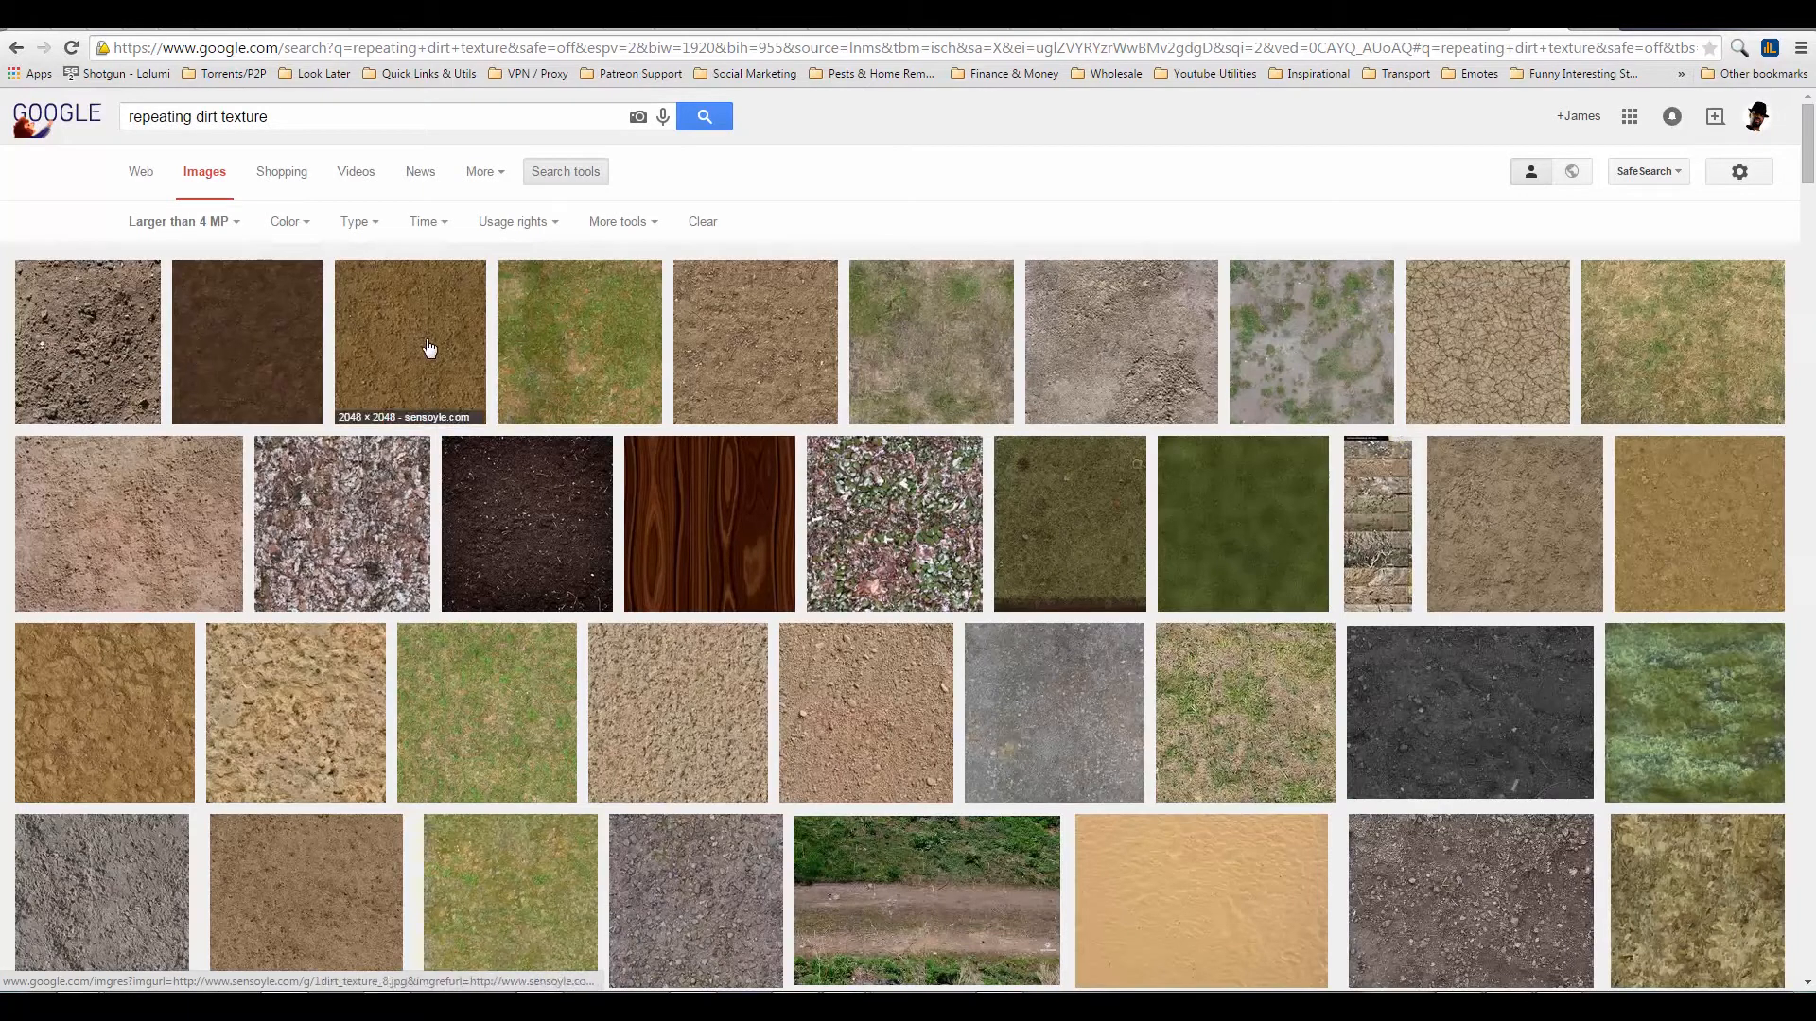
pyautogui.click(275, 346)
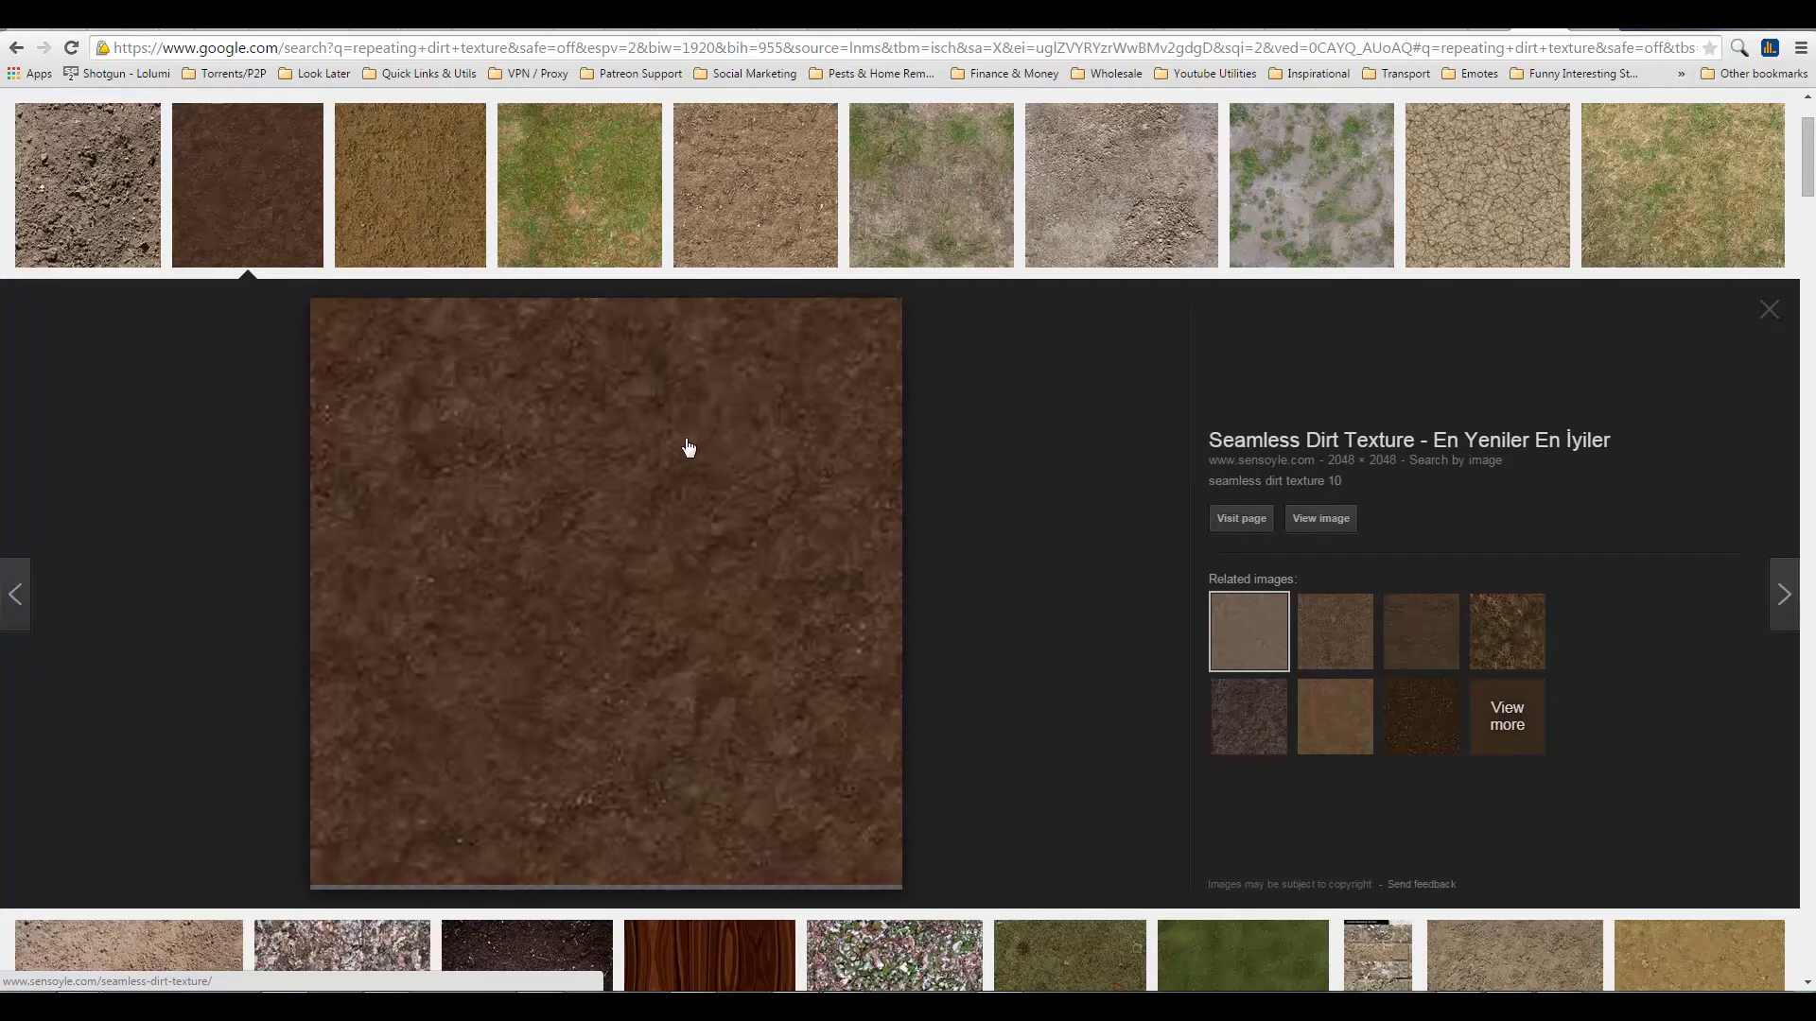
pyautogui.click(1313, 521)
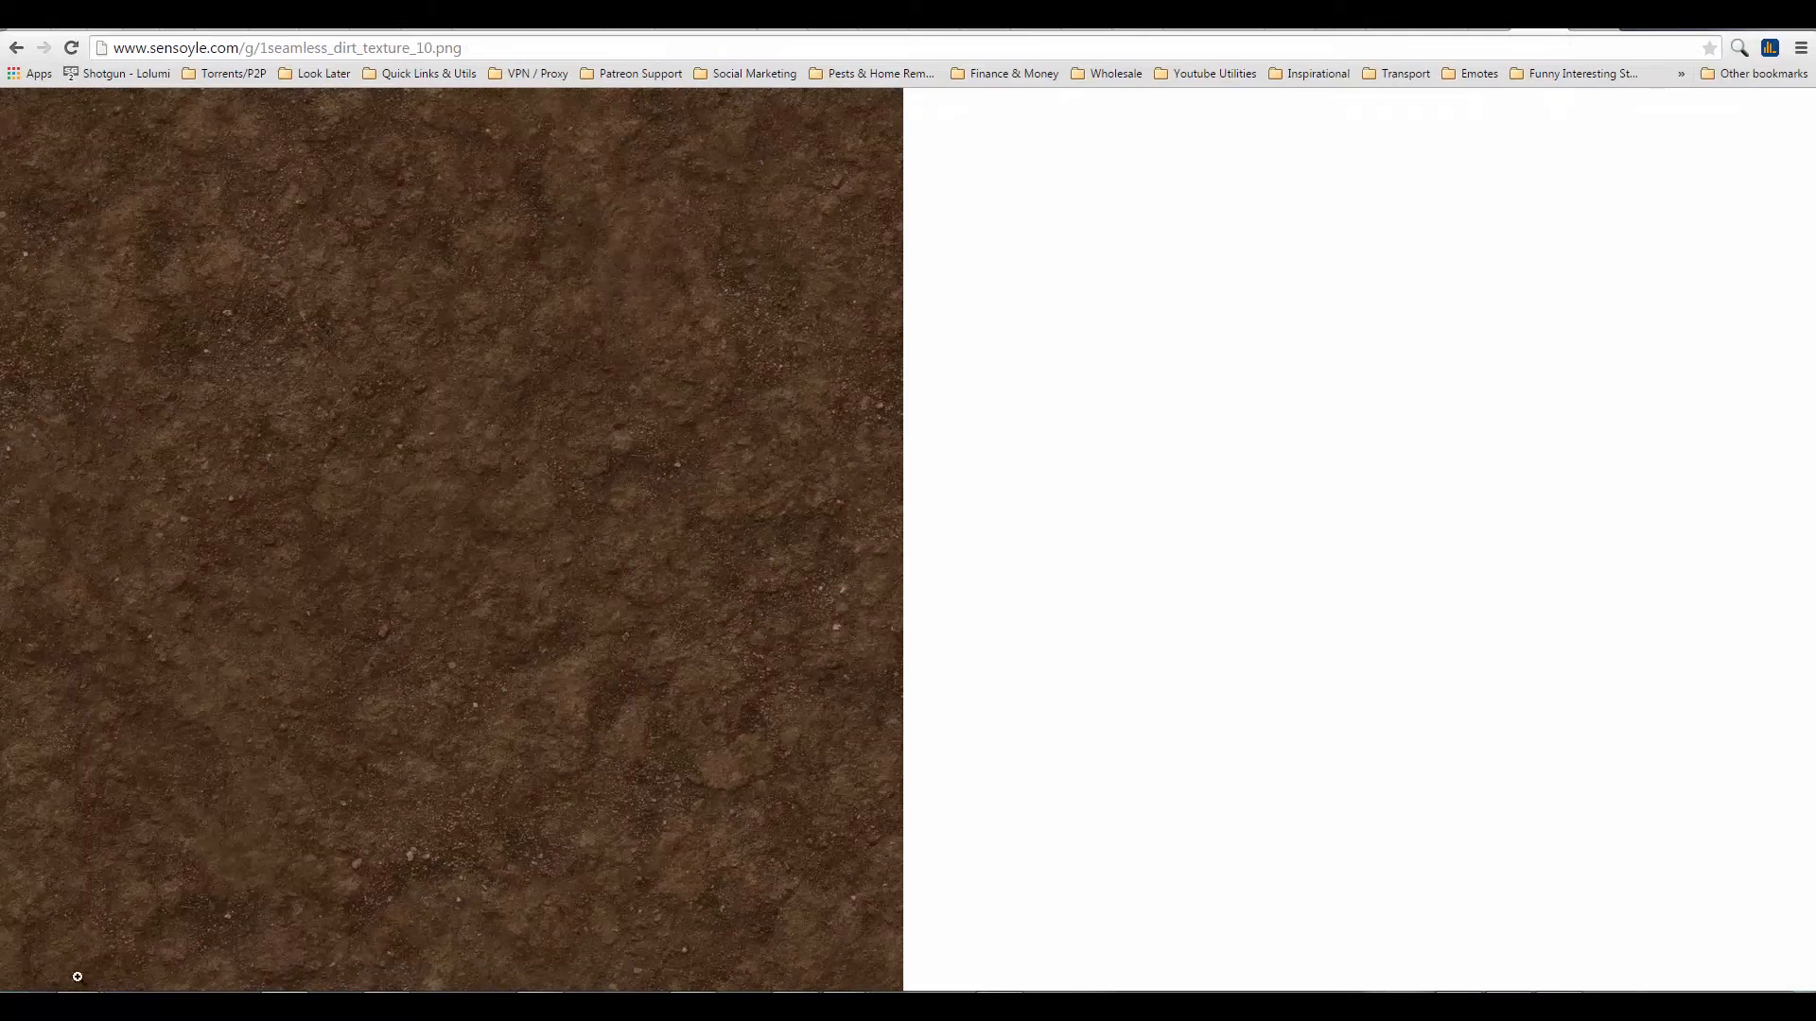
# Switch to the assets folder window in Windows Explorer and move it clear of the browser
pyautogui.moveTo(226, 1007)
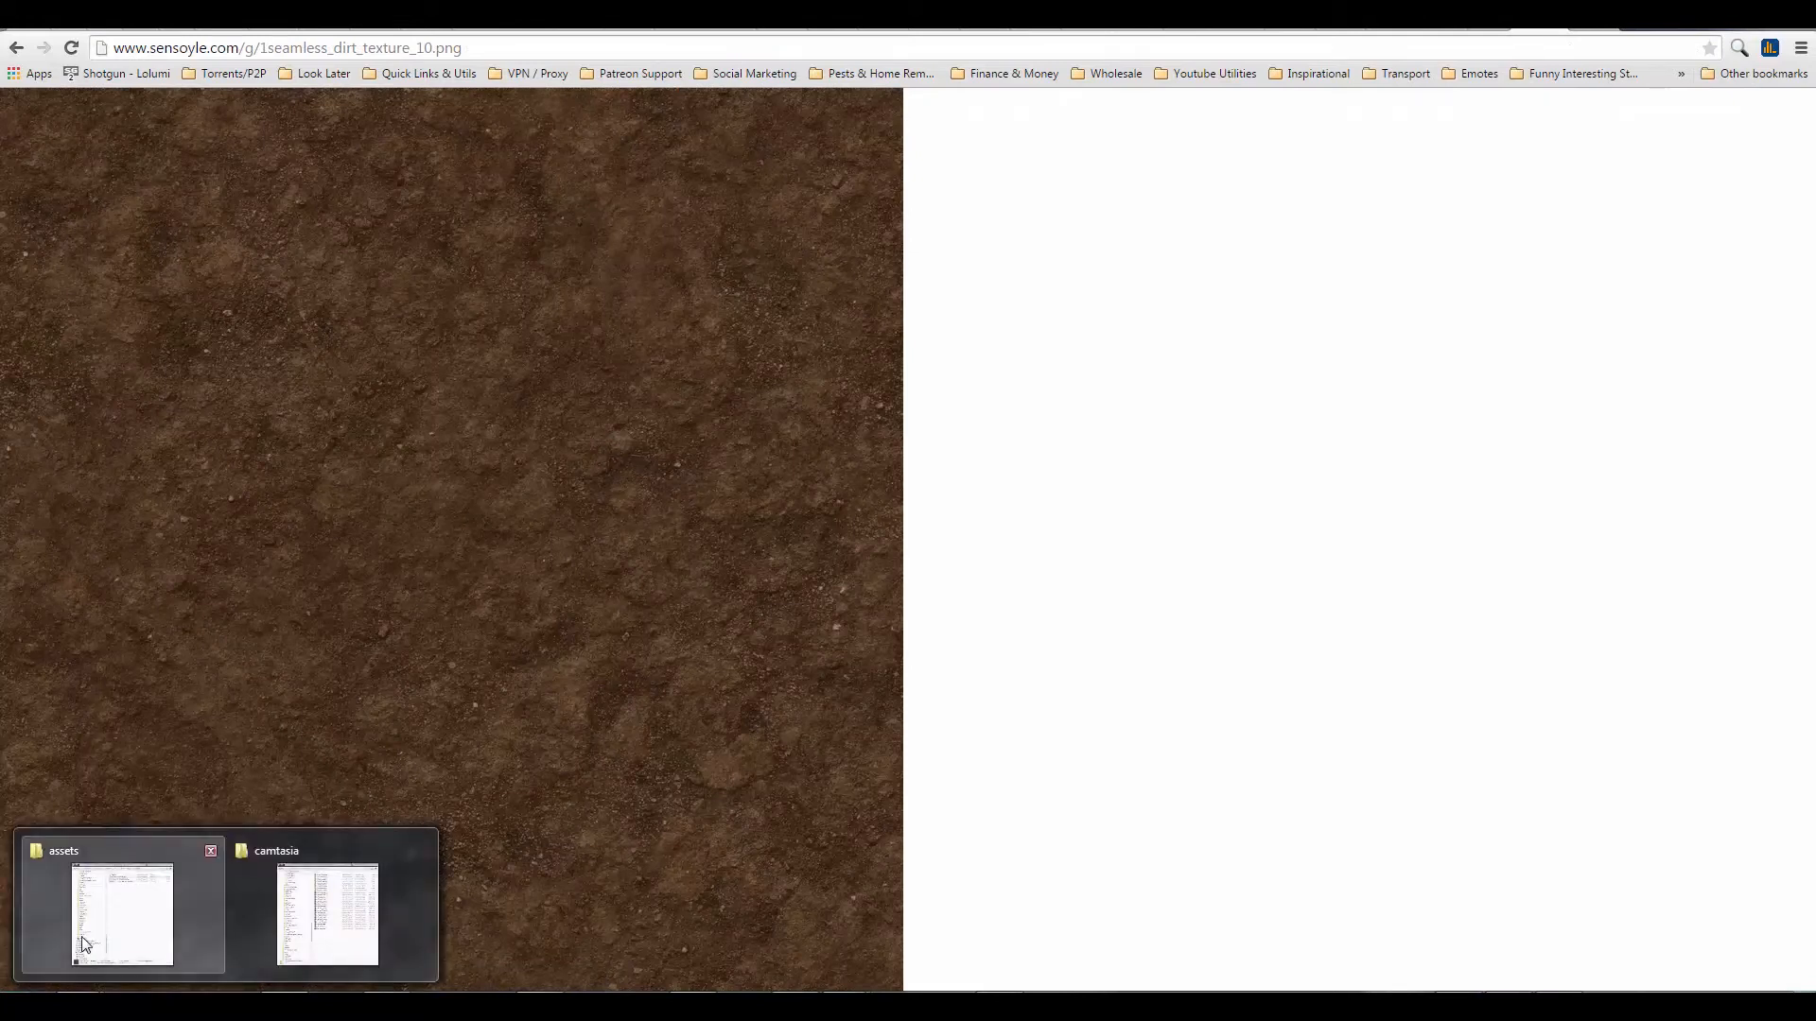
pyautogui.click(155, 904)
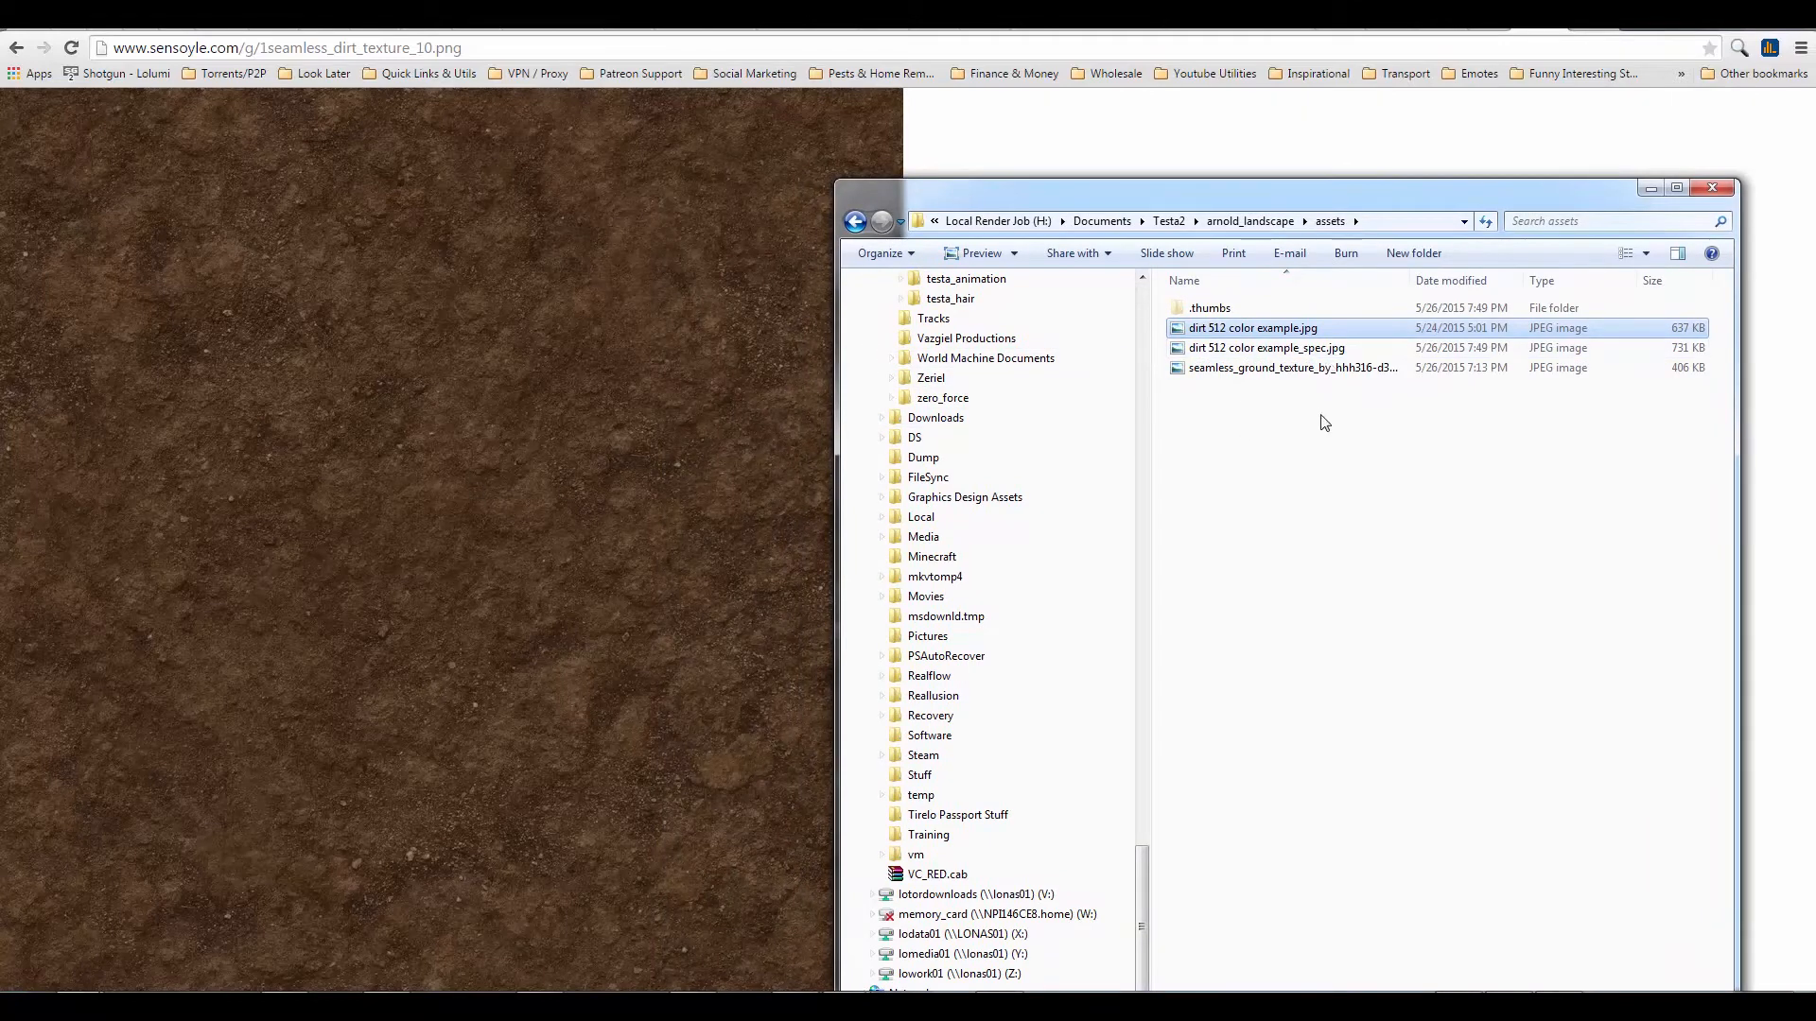
pyautogui.moveTo(1160, 197); pyautogui.dragTo(1815, 216)
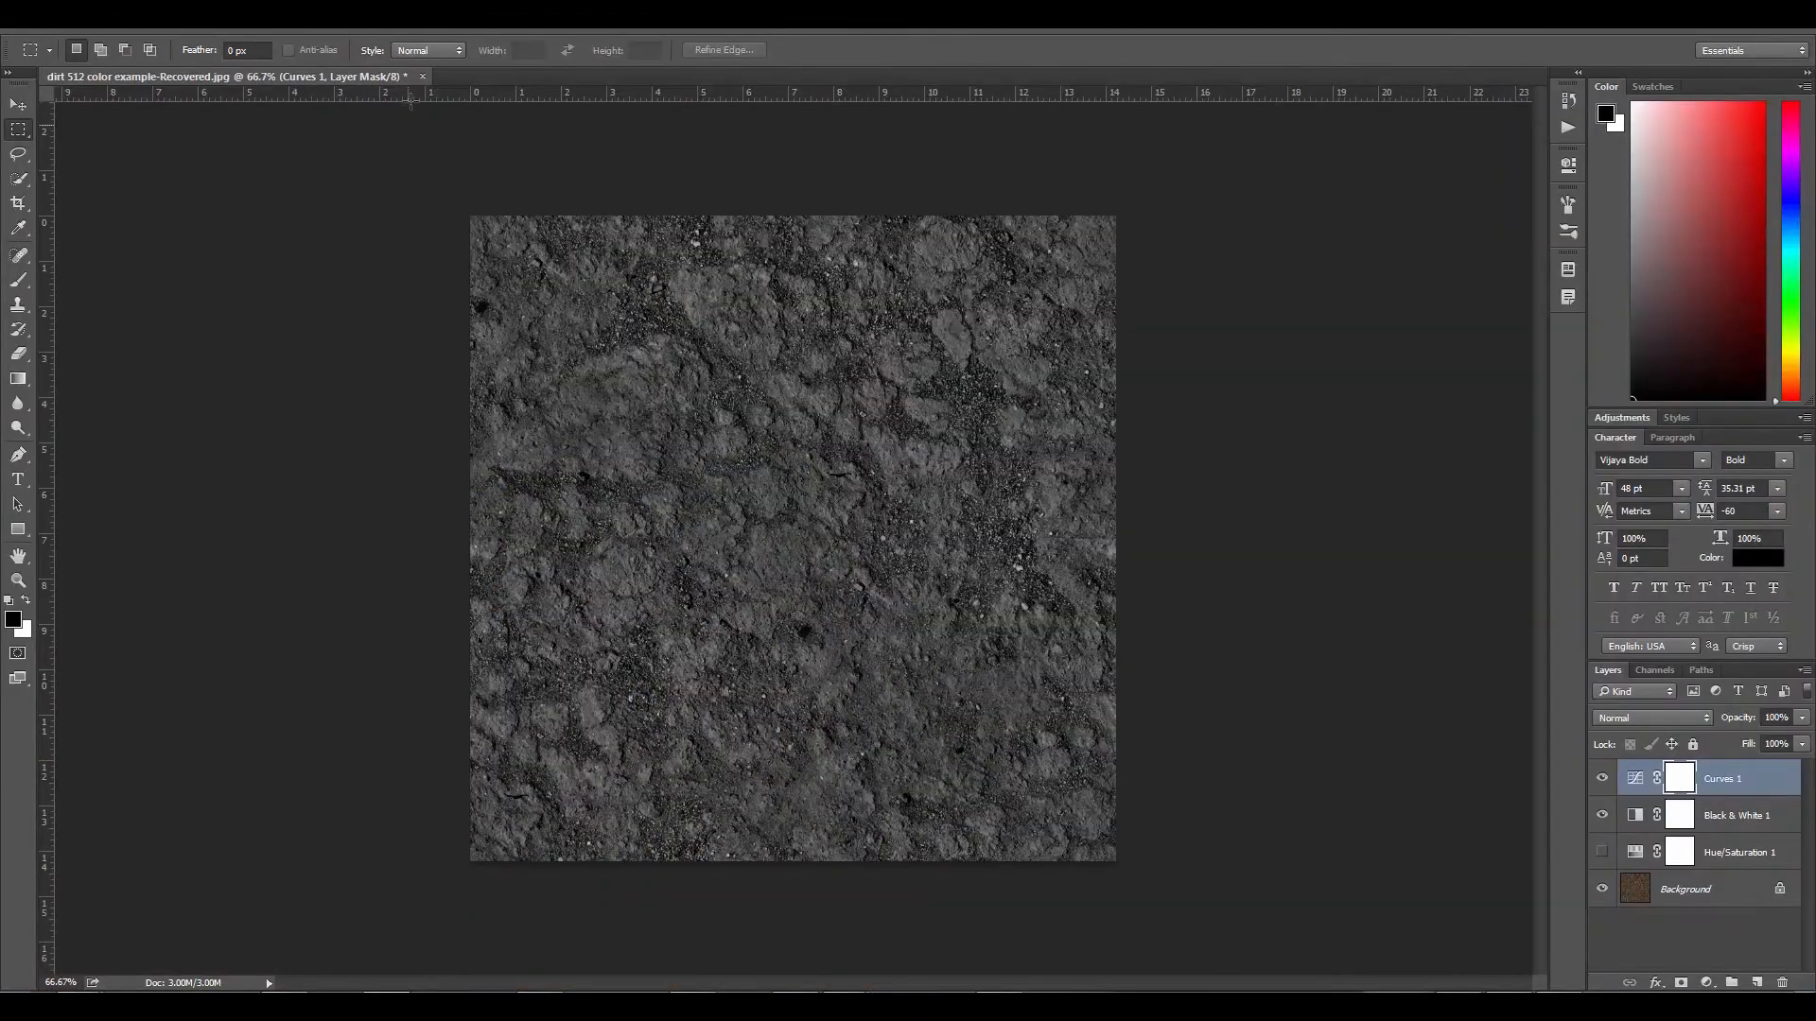
# In Photoshop, close the recovered dirt 512 color example document without saving and open 1seamless_dirt_texture_10.png
pyautogui.hotkey('ctrl', 'w')
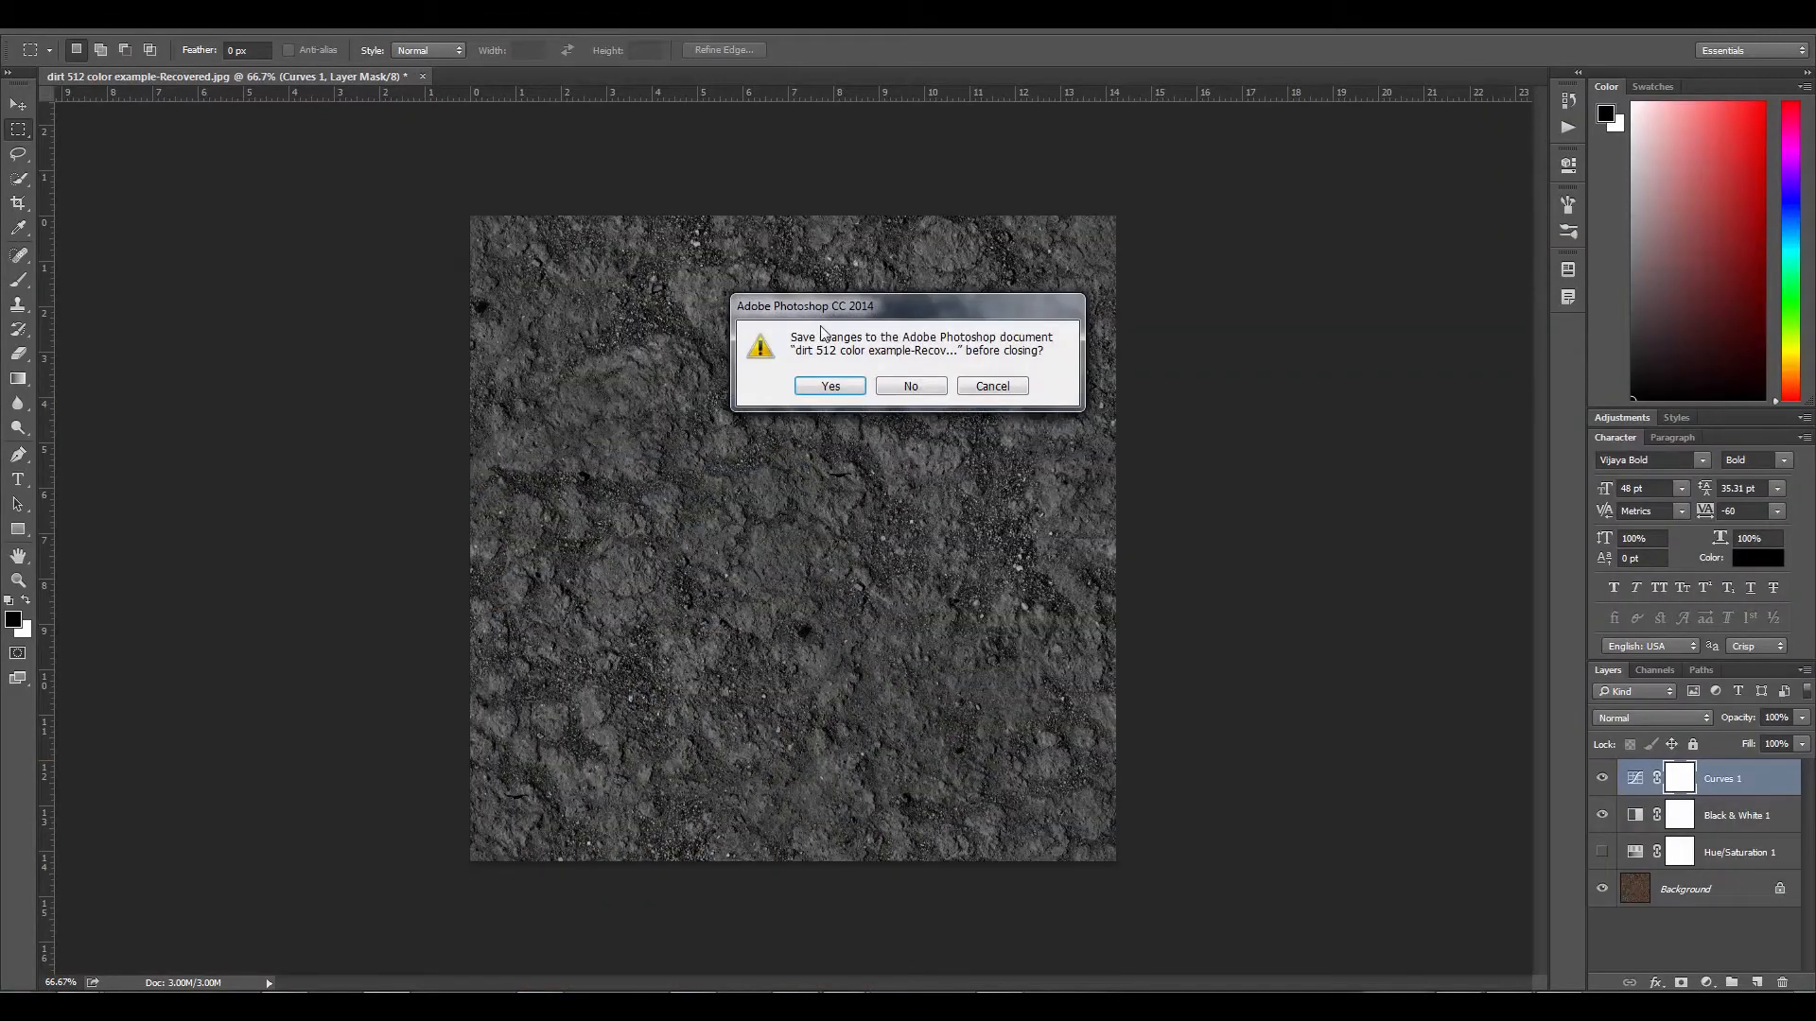
pyautogui.click(912, 385)
pyautogui.moveTo(2, 445); pyautogui.dragTo(569, 516)
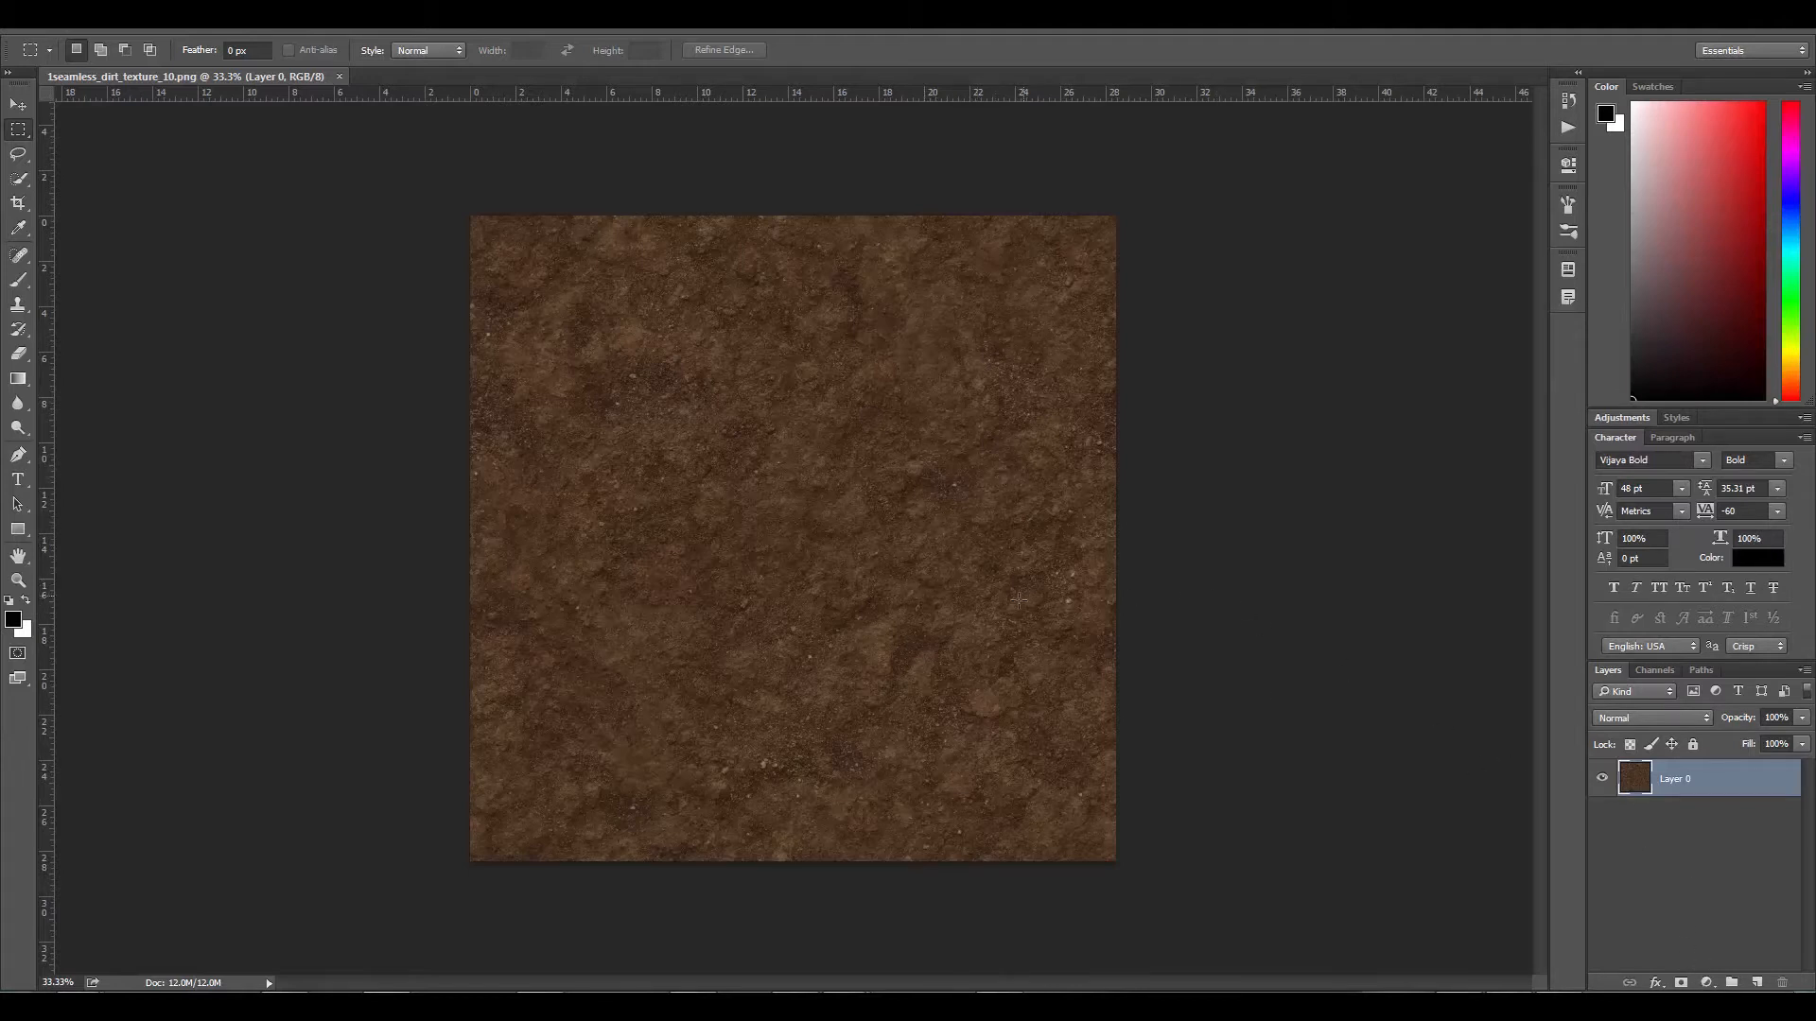
# Add a Black & White adjustment layer above the dirt texture and brighten its reds with the on-image adjustment
pyautogui.click(1707, 984)
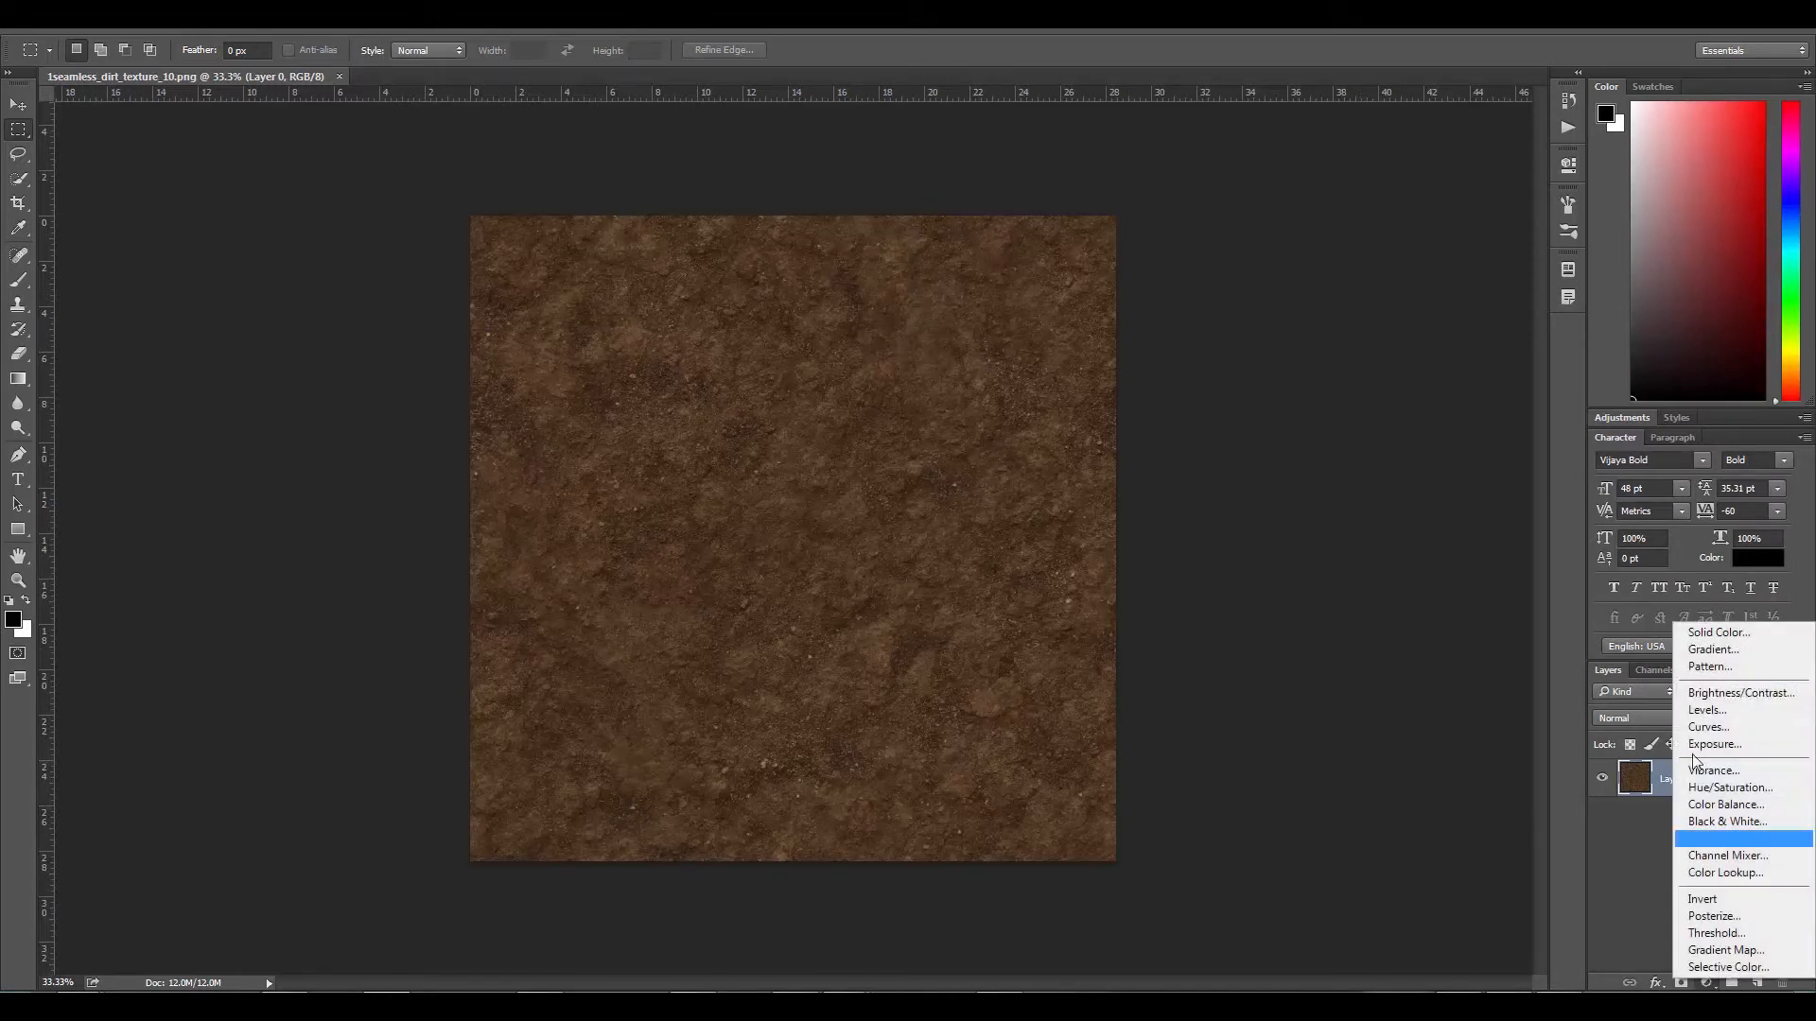
pyautogui.click(1721, 823)
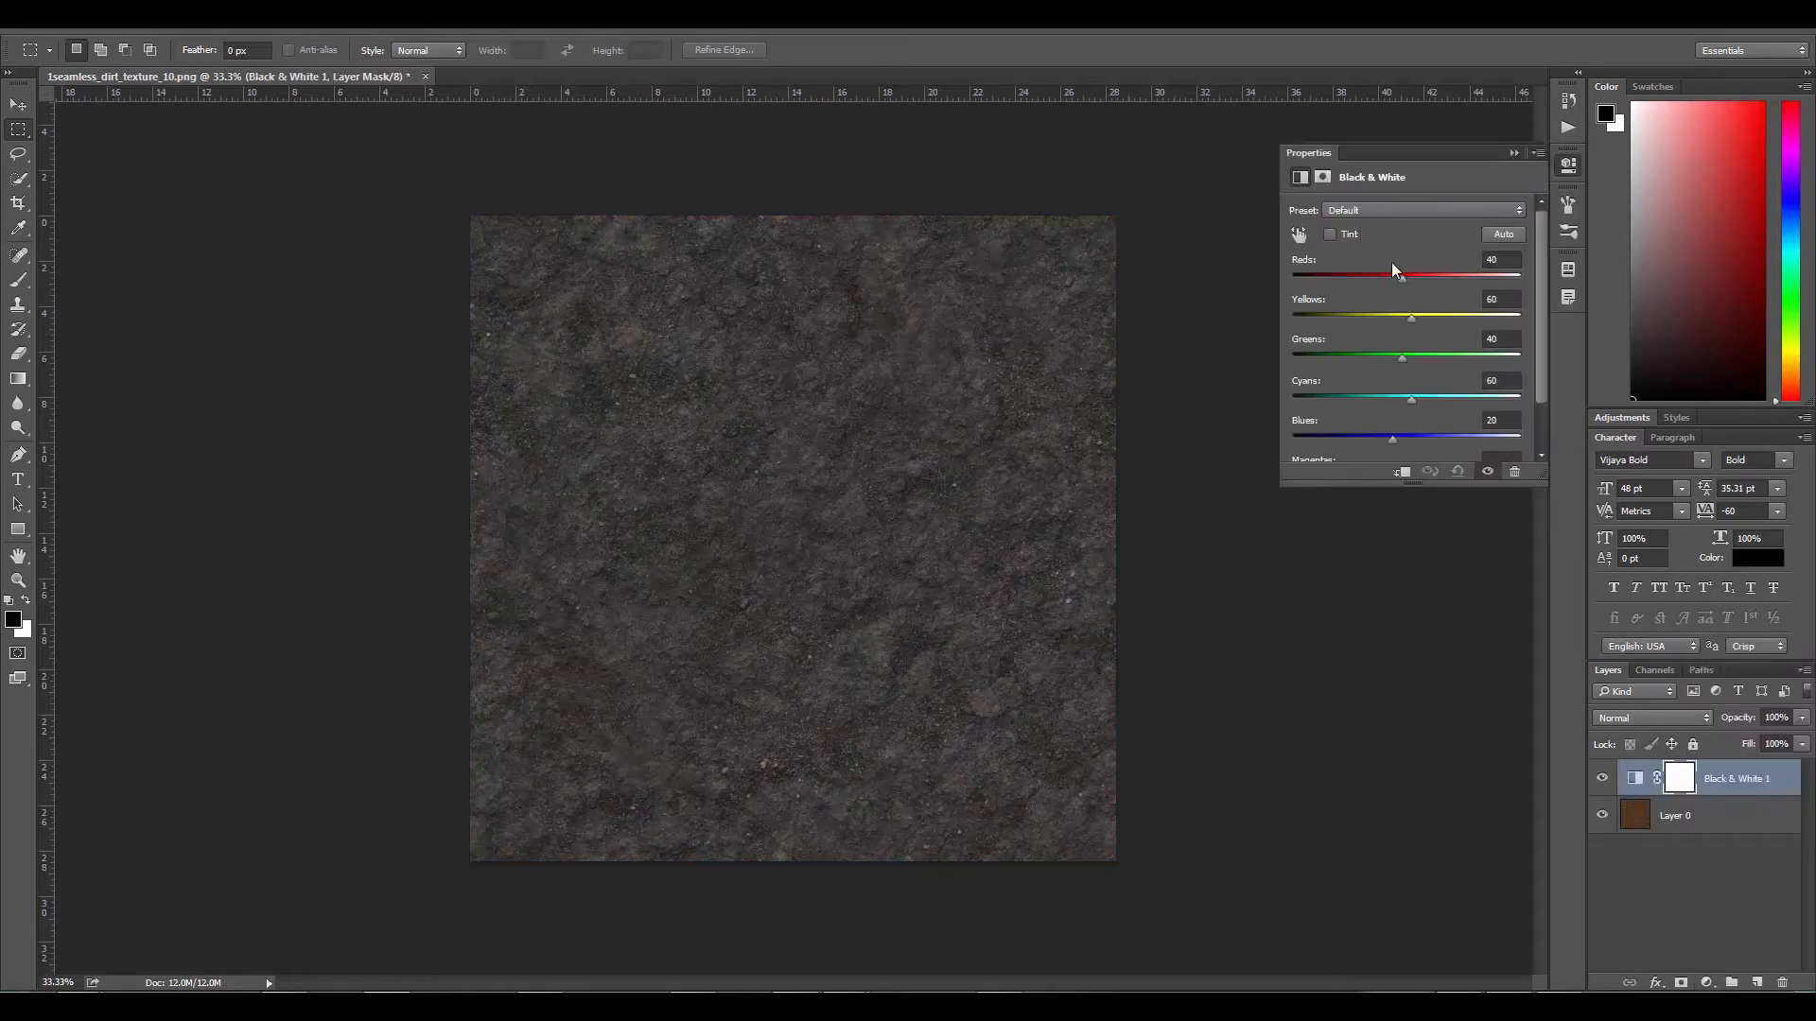
pyautogui.click(1298, 234)
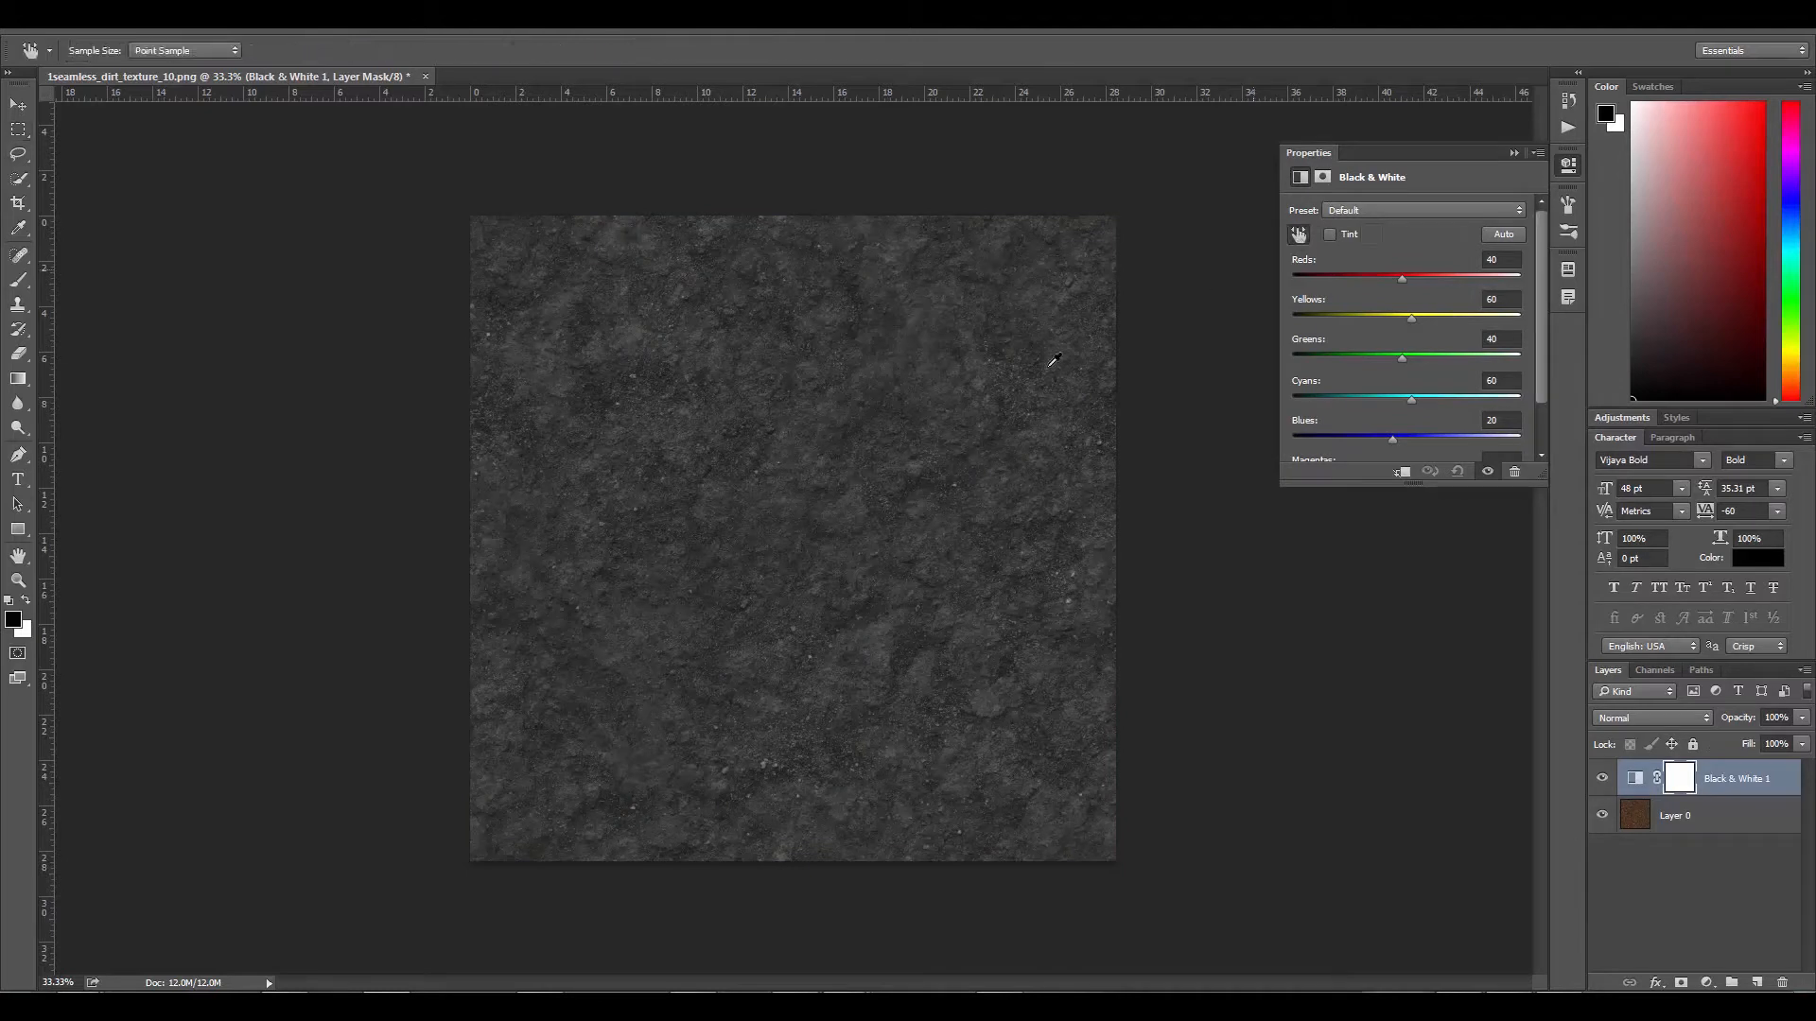
pyautogui.moveTo(711, 491); pyautogui.dragTo(711, 502)
pyautogui.moveTo(710, 501); pyautogui.dragTo(809, 430)
pyautogui.moveTo(774, 565)
pyautogui.mouseDown()
pyautogui.moveTo(757, 579)
pyautogui.moveTo(711, 565)
pyautogui.moveTo(758, 574)
pyautogui.mouseUp()
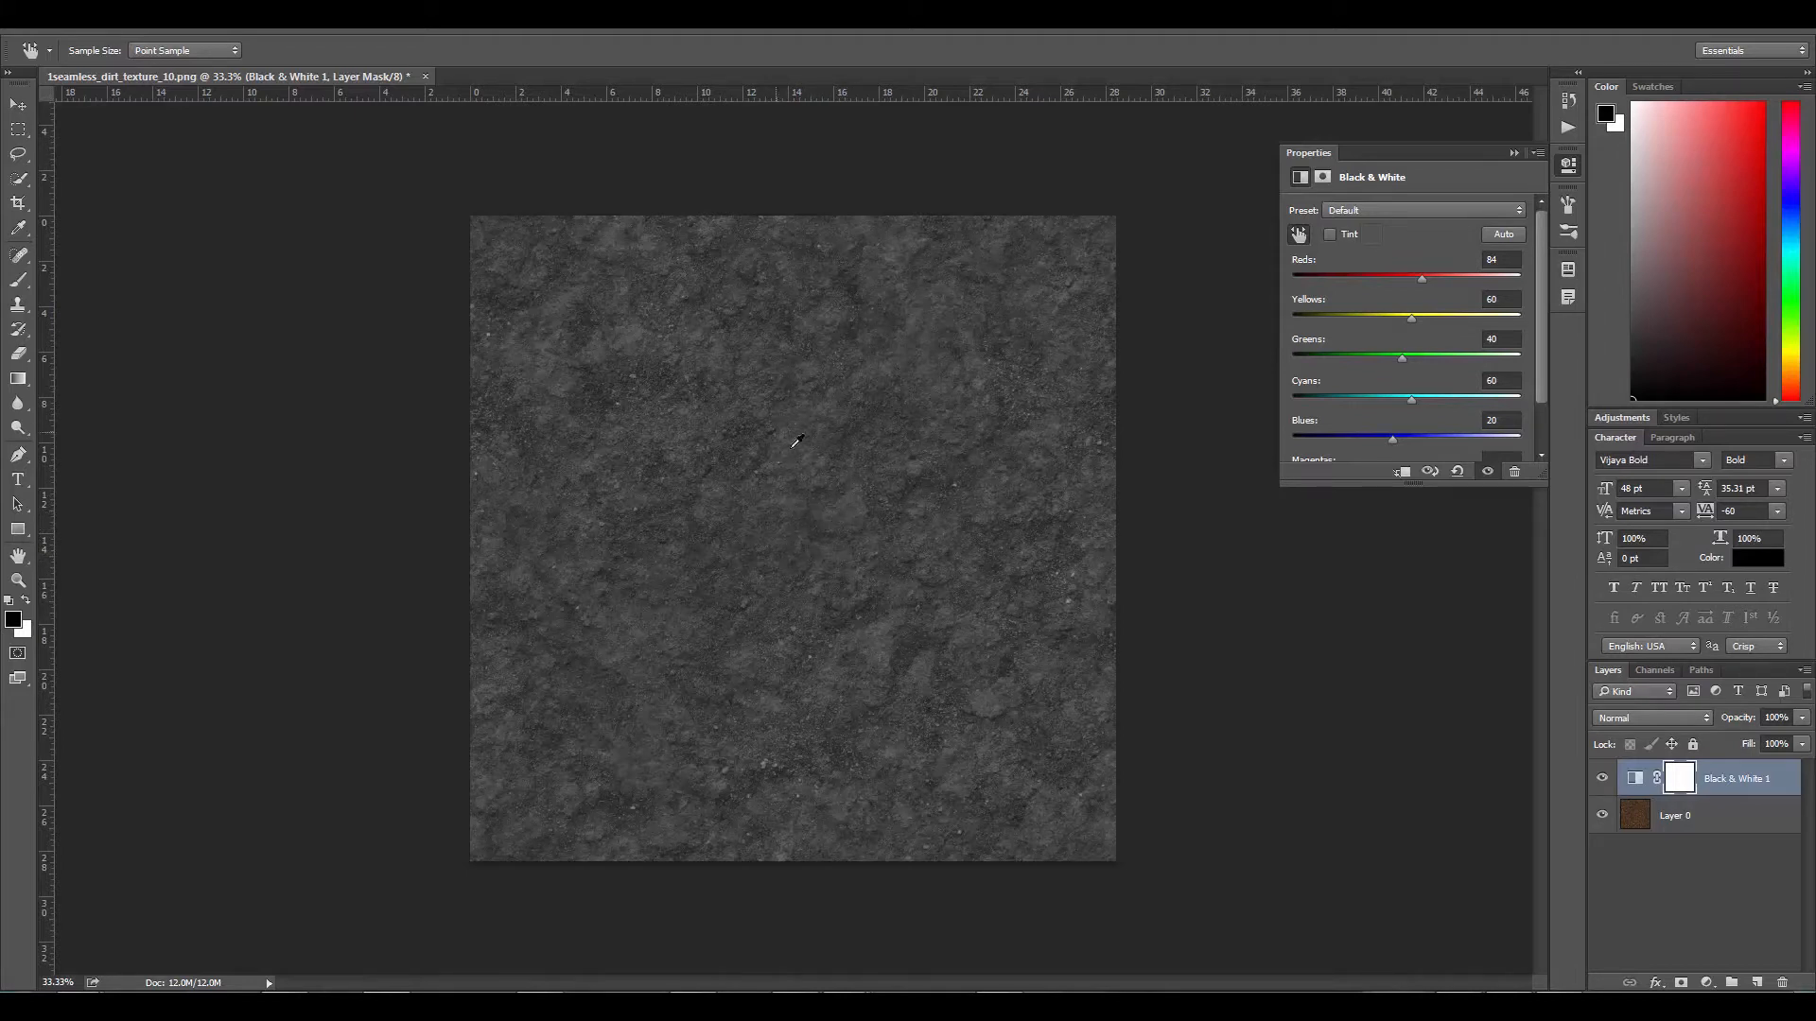
pyautogui.moveTo(817, 537)
pyautogui.mouseDown()
pyautogui.moveTo(883, 543)
pyautogui.moveTo(831, 543)
pyautogui.mouseUp()
pyautogui.click(1513, 152)
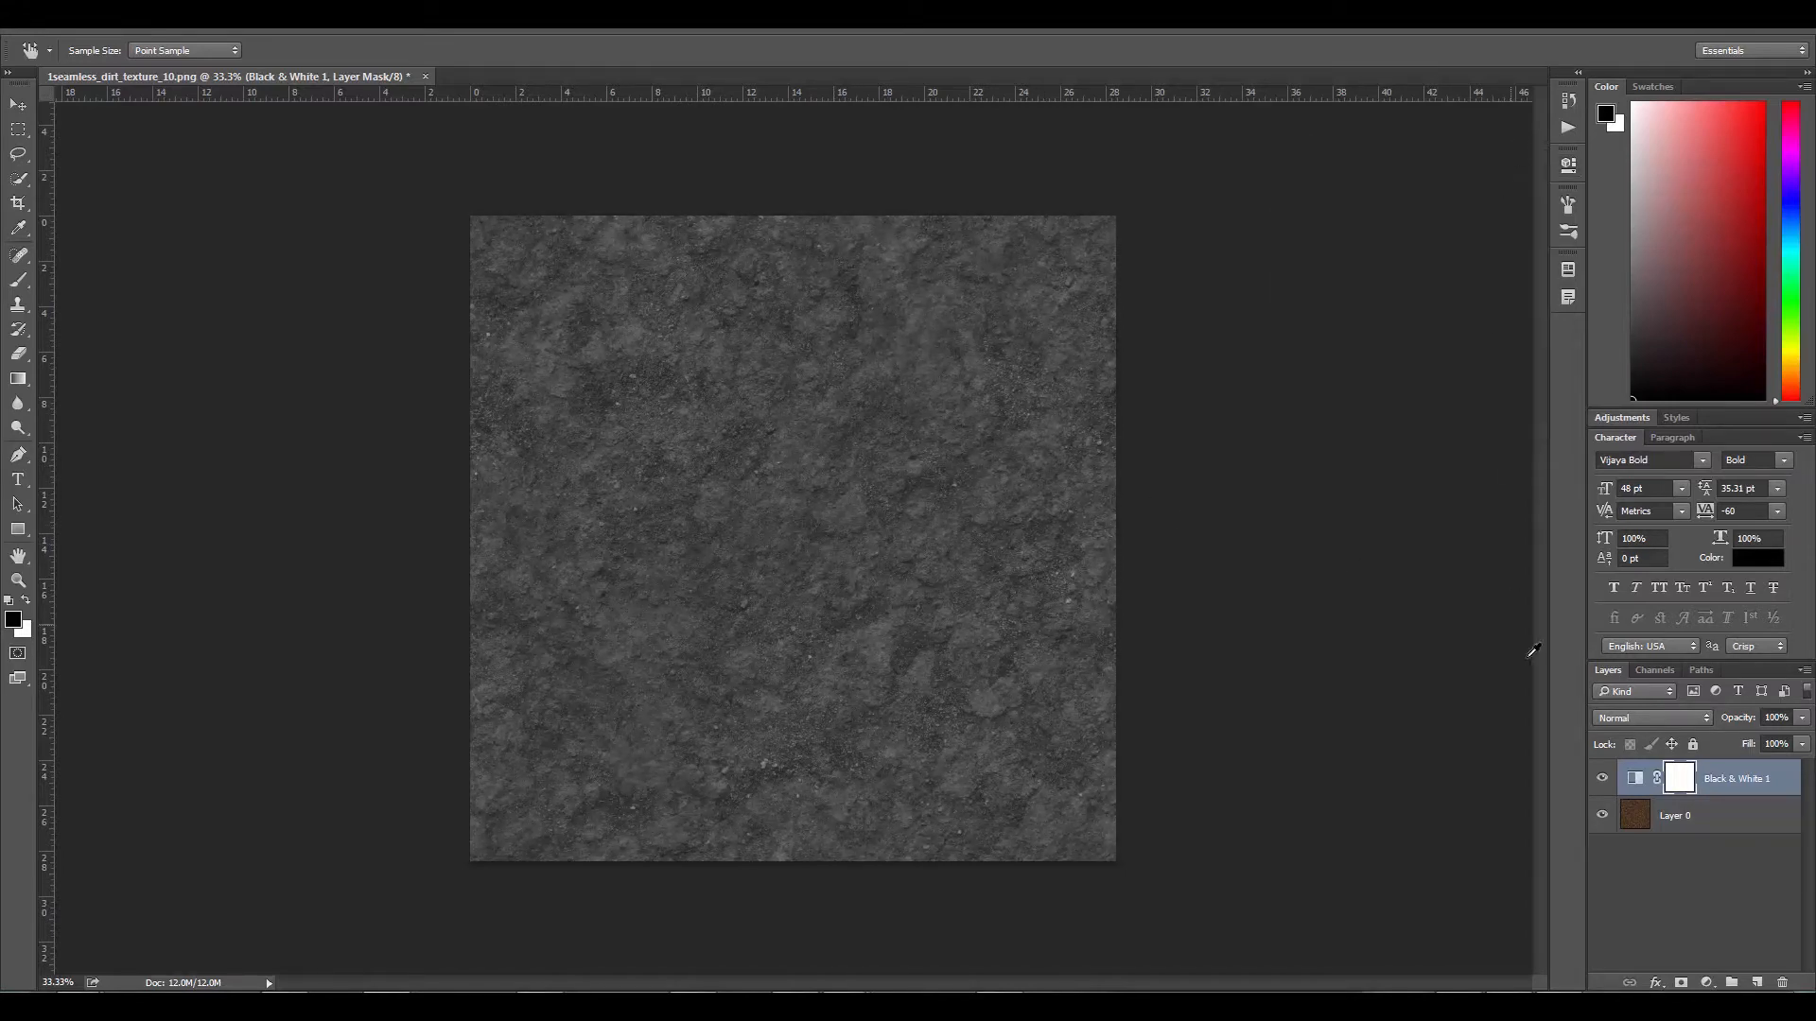
# Try desaturating the dirt with a Hue/Saturation adjustment at saturation -100 in place of Black & White, and switch back to the Black & White adjustment
pyautogui.click(1604, 778)
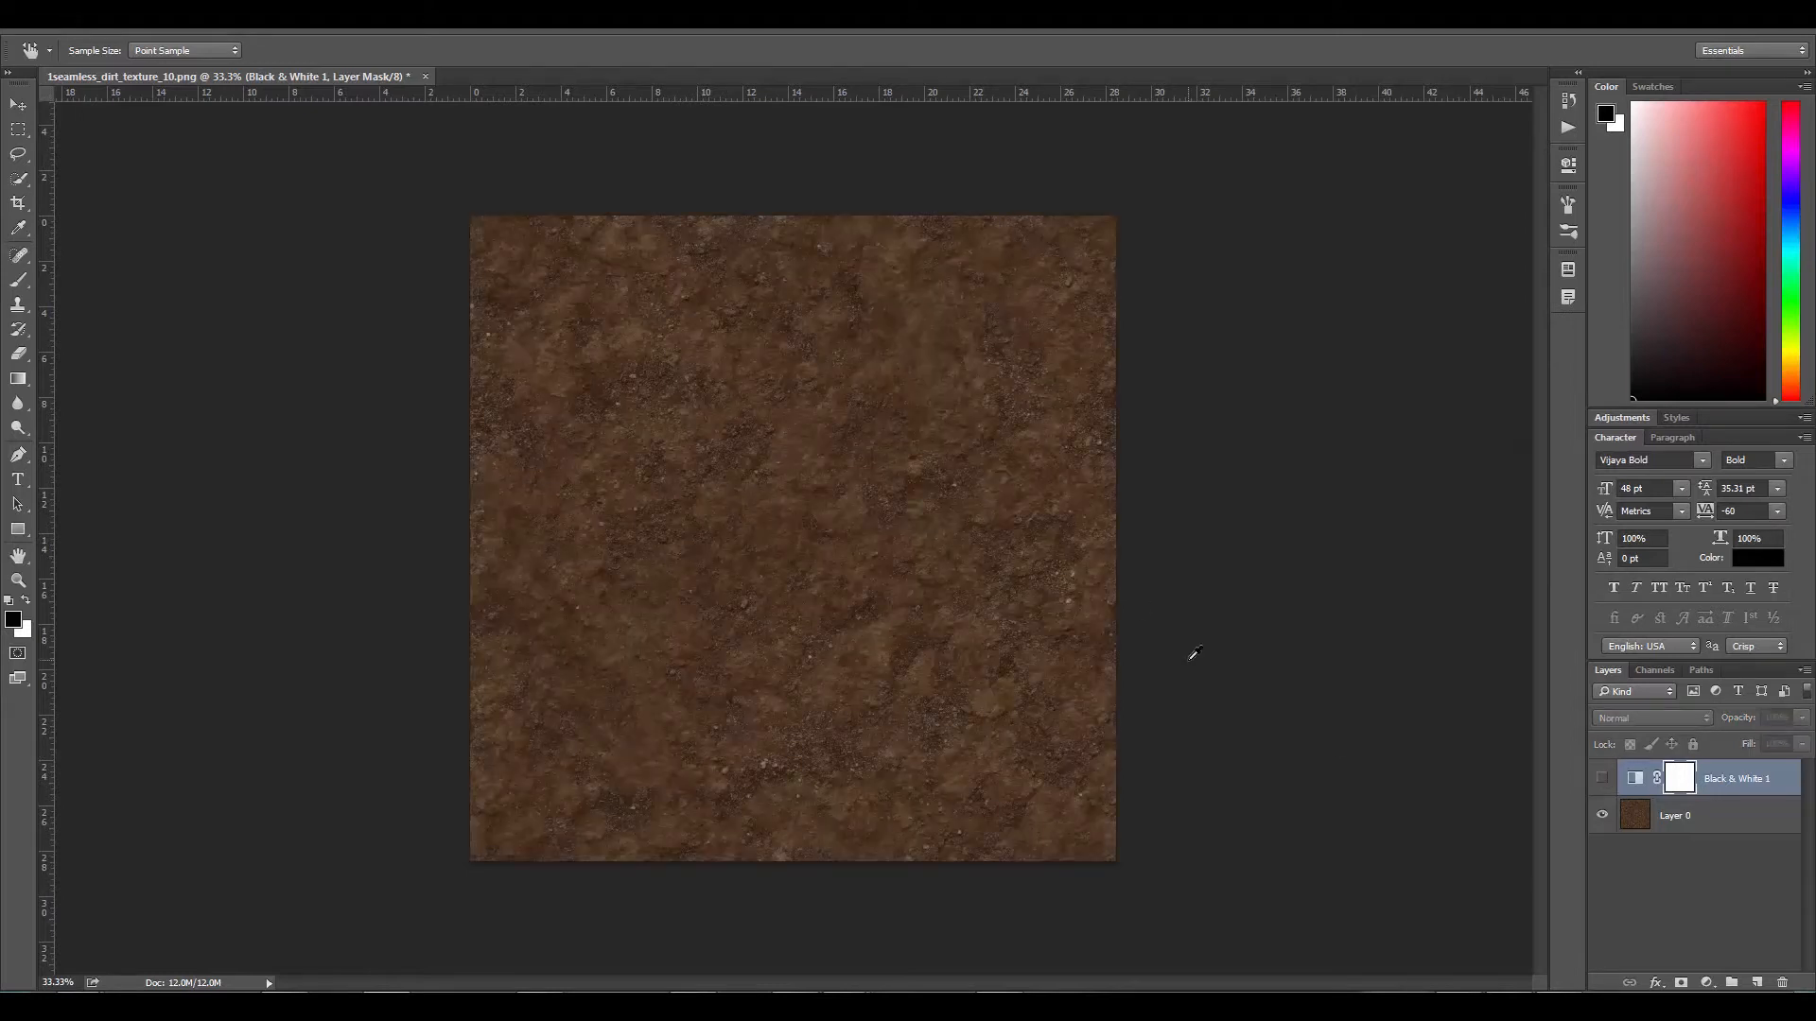
pyautogui.click(1706, 983)
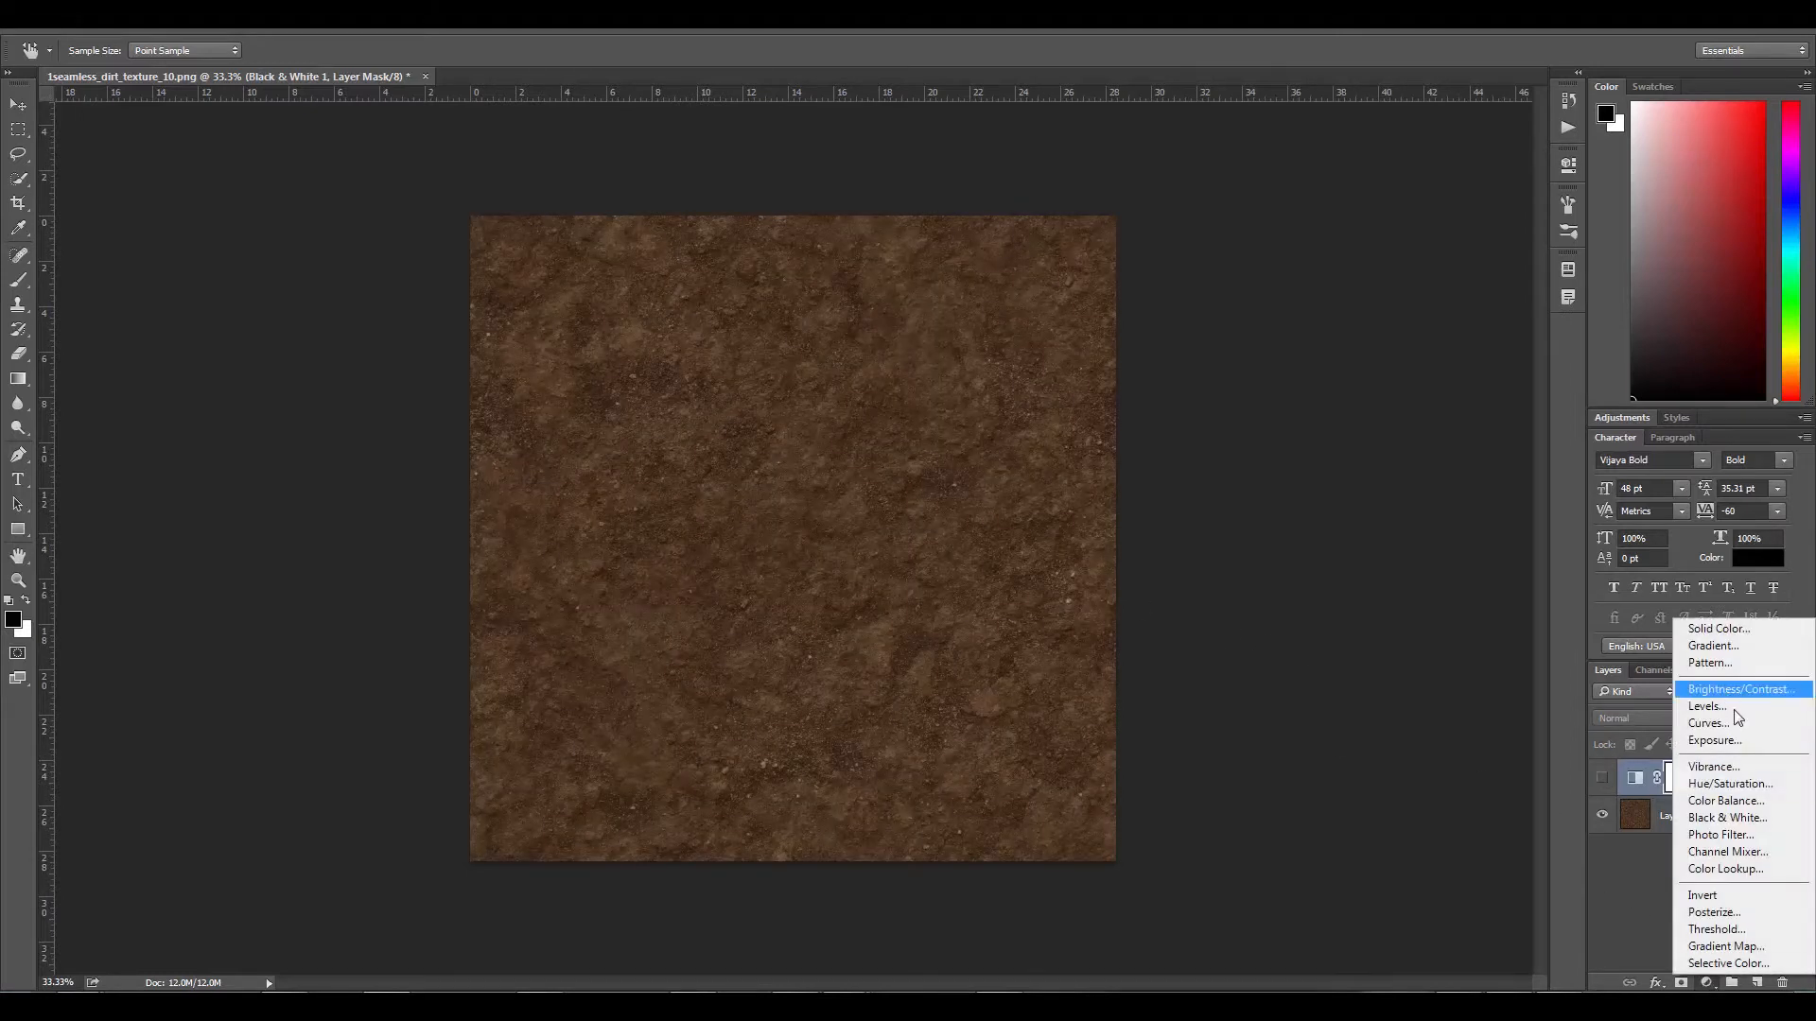
pyautogui.click(1739, 784)
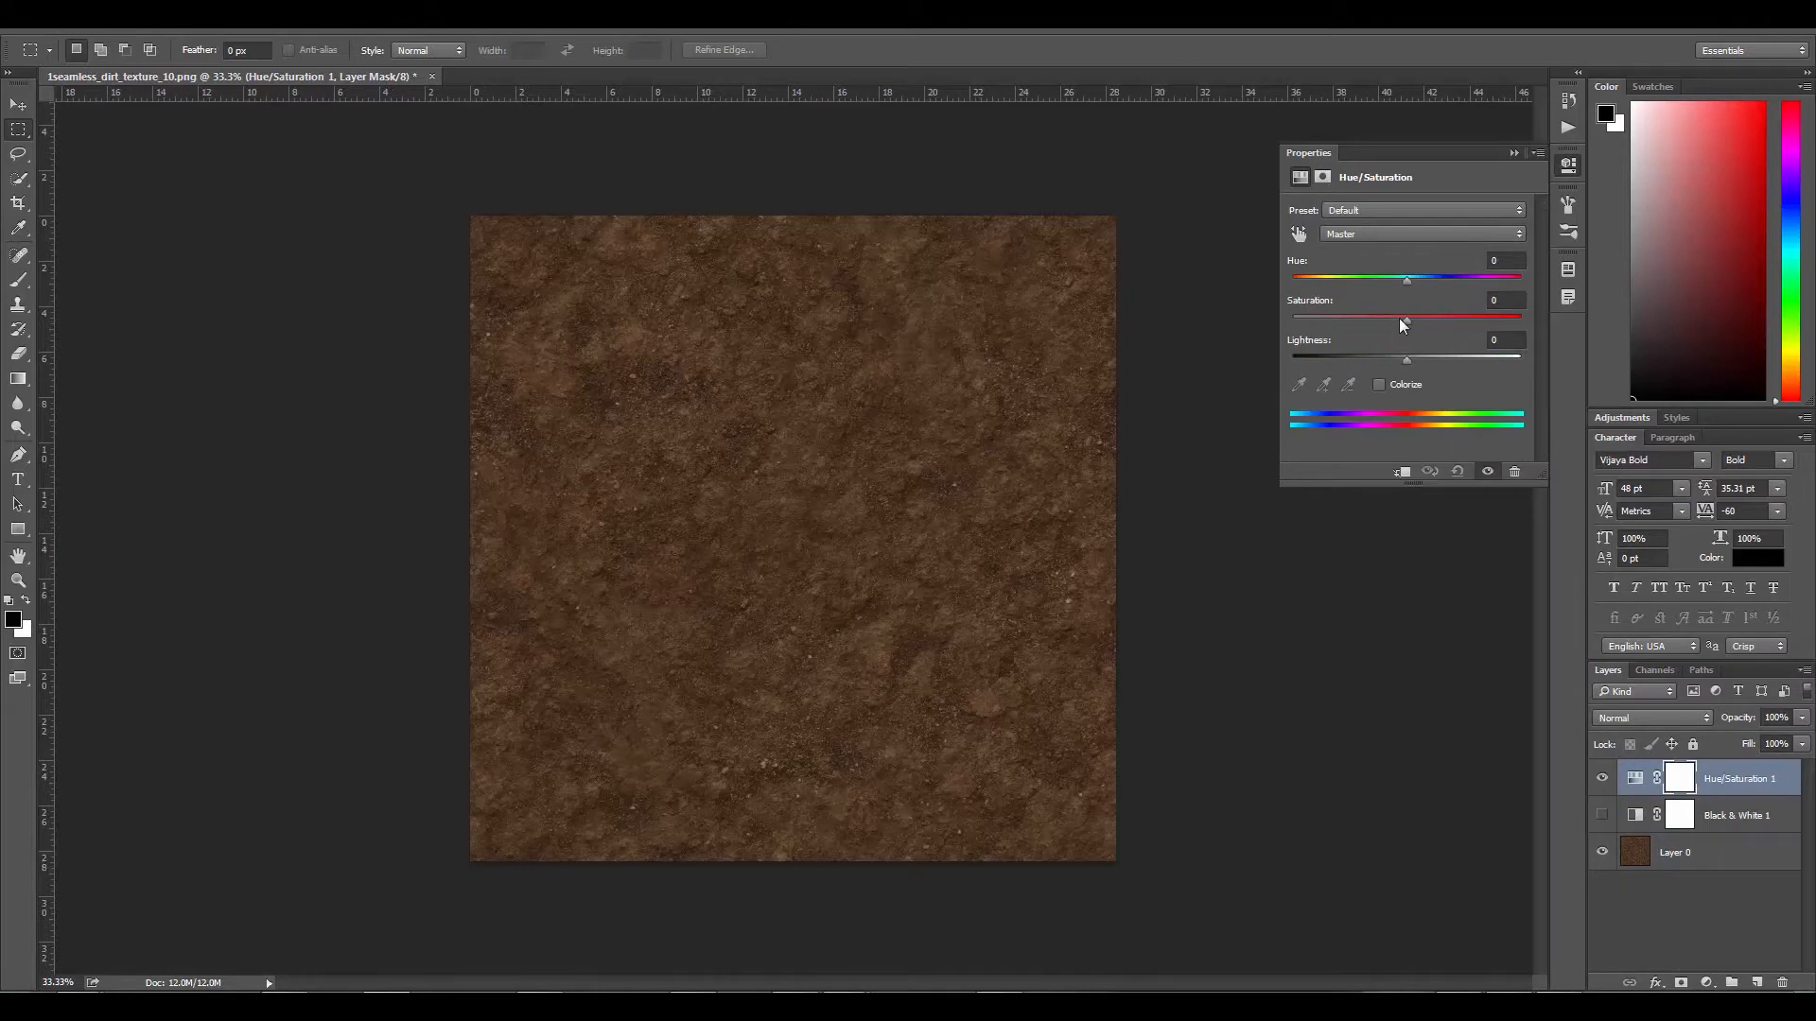
pyautogui.moveTo(1405, 318); pyautogui.dragTo(1159, 331)
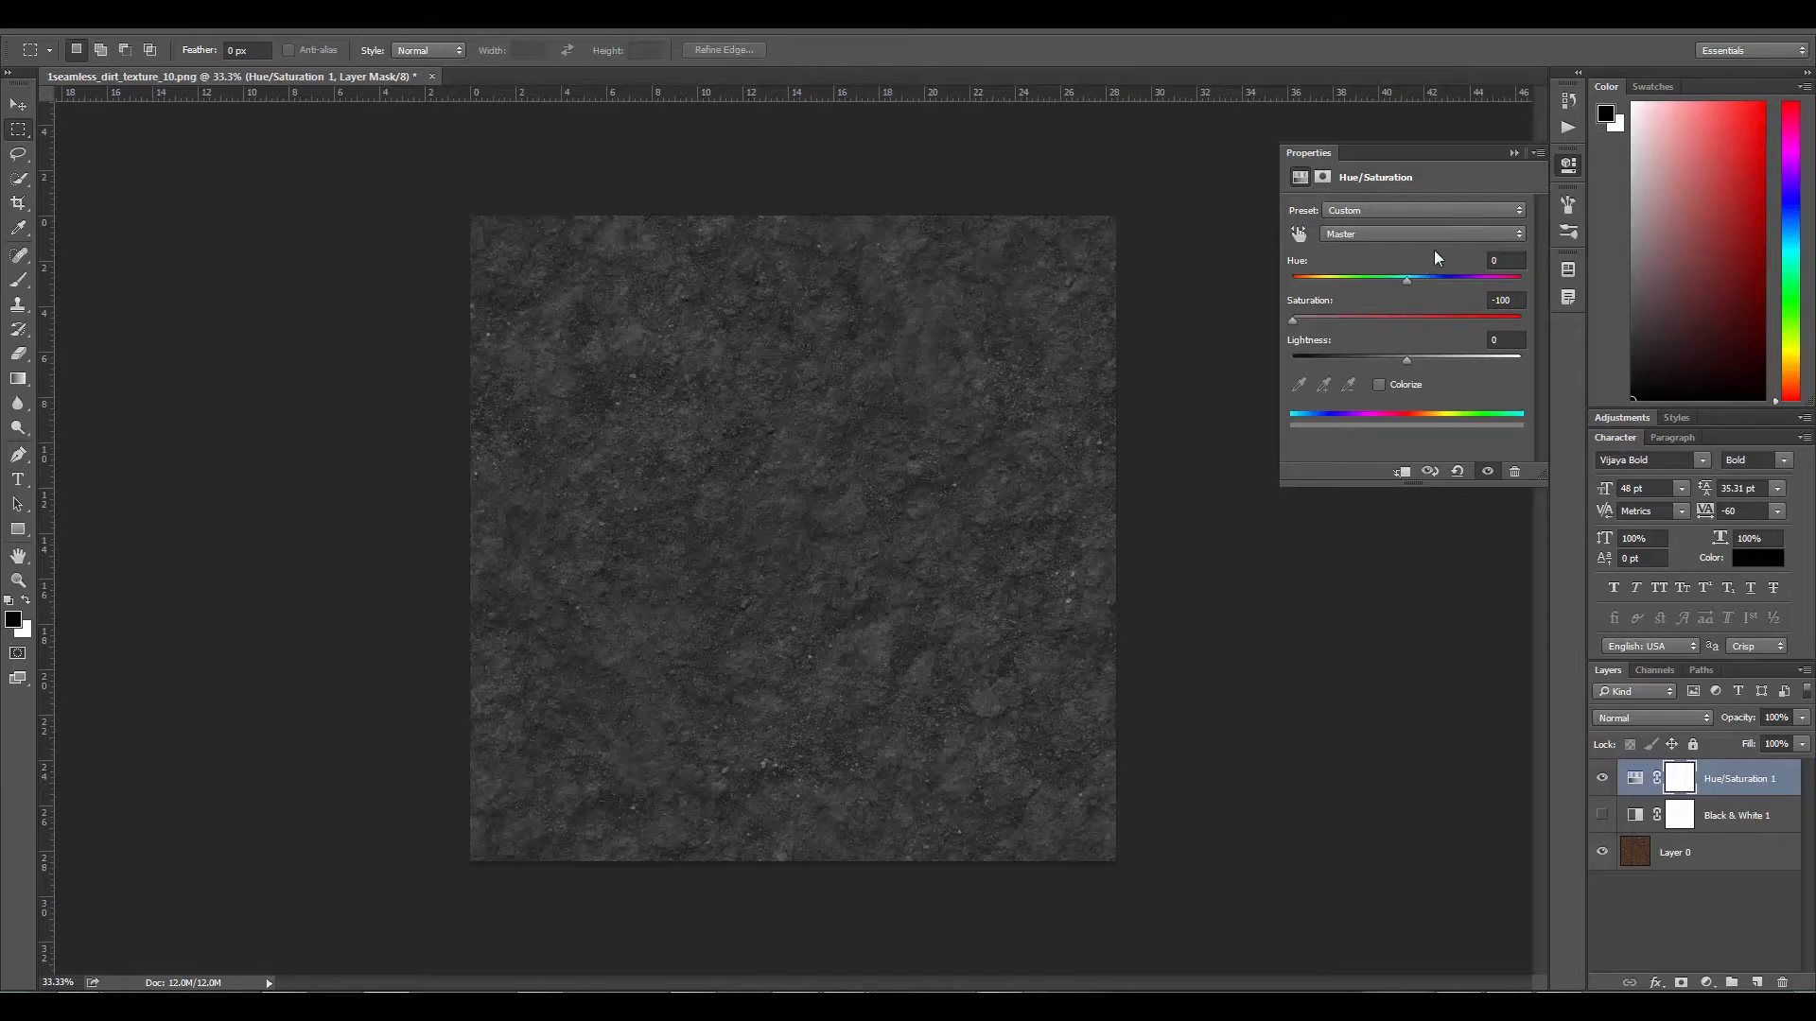
pyautogui.click(1513, 153)
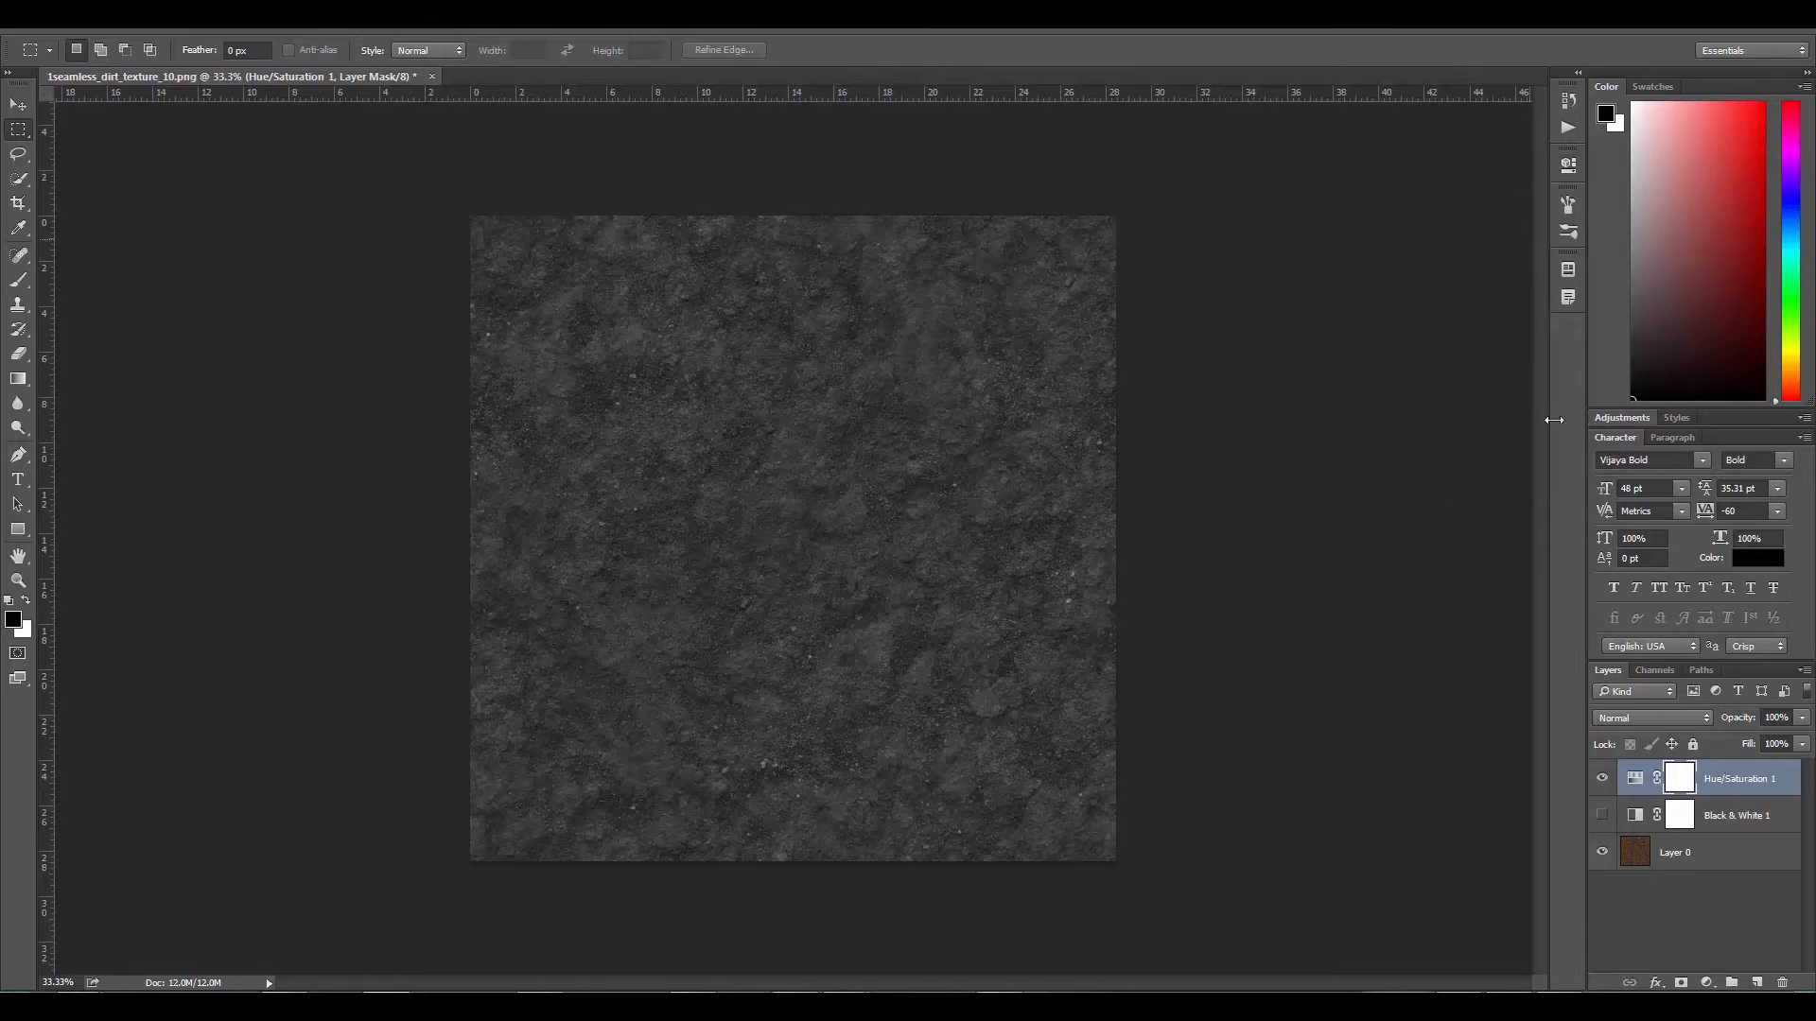
pyautogui.click(1602, 778)
pyautogui.click(1602, 815)
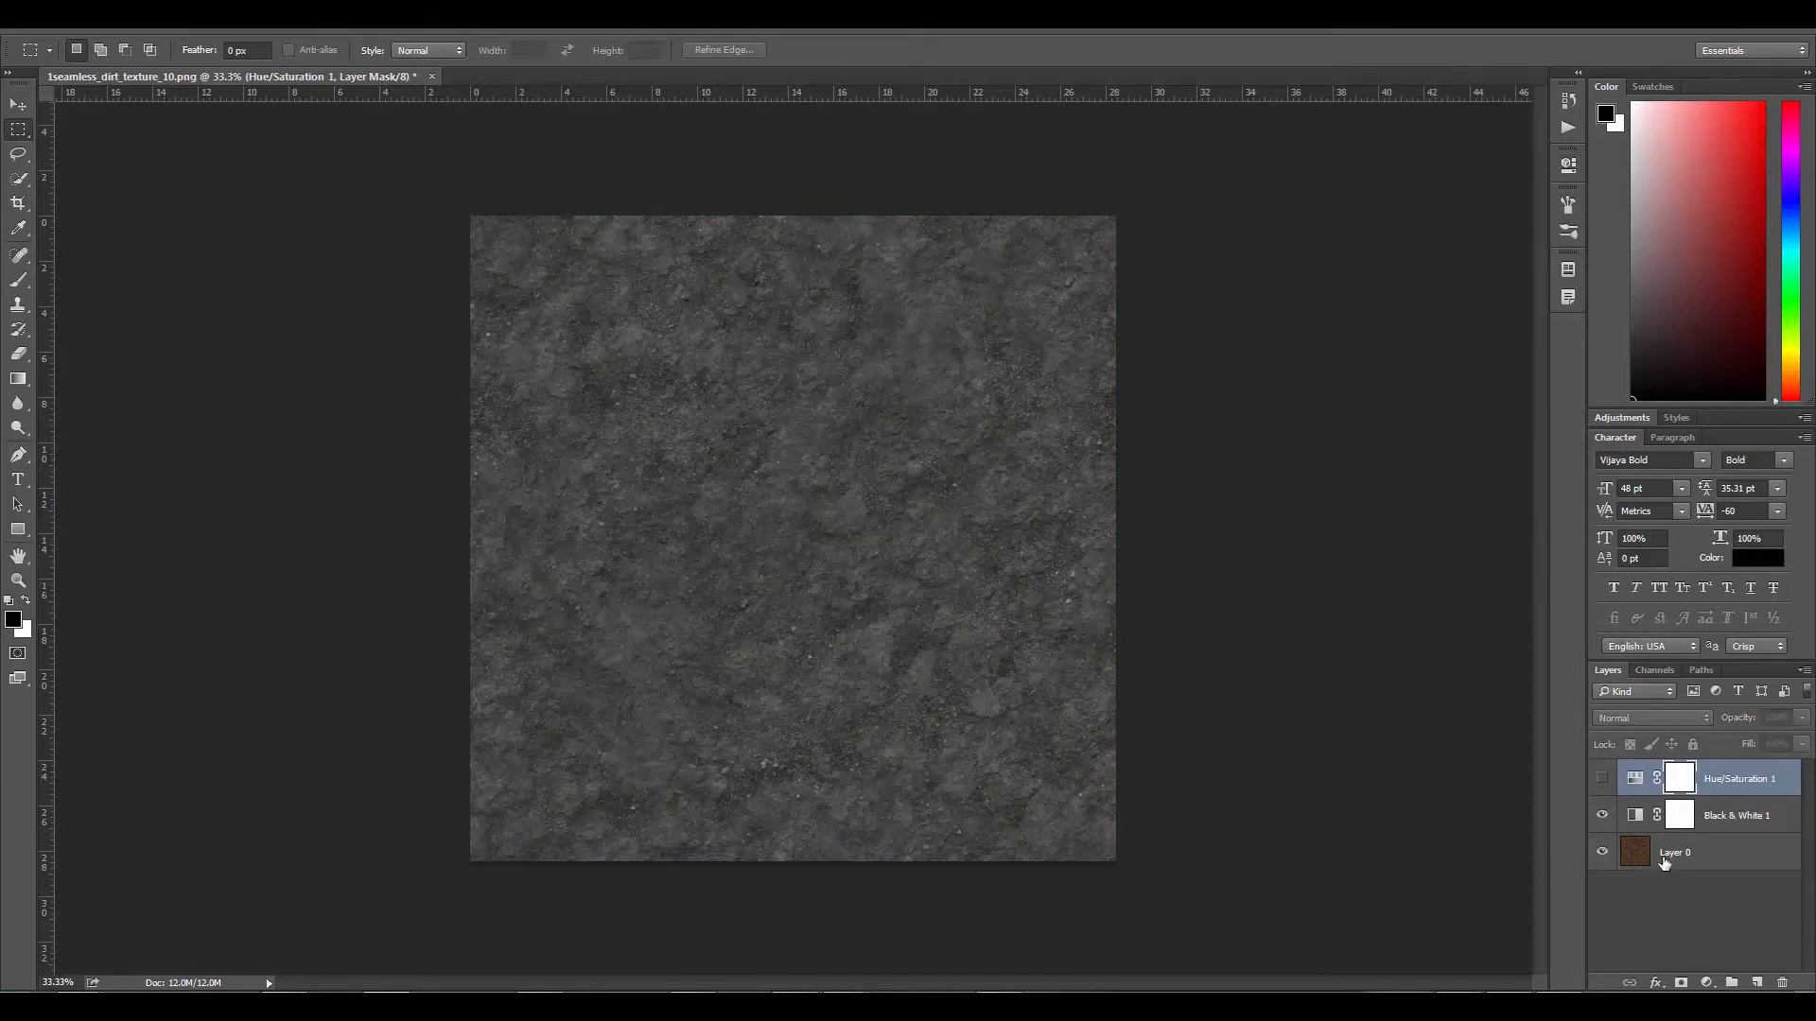
# Add a Curves adjustment layer and increase the contrast by moving the black point and the white point slightly inward
pyautogui.click(1706, 983)
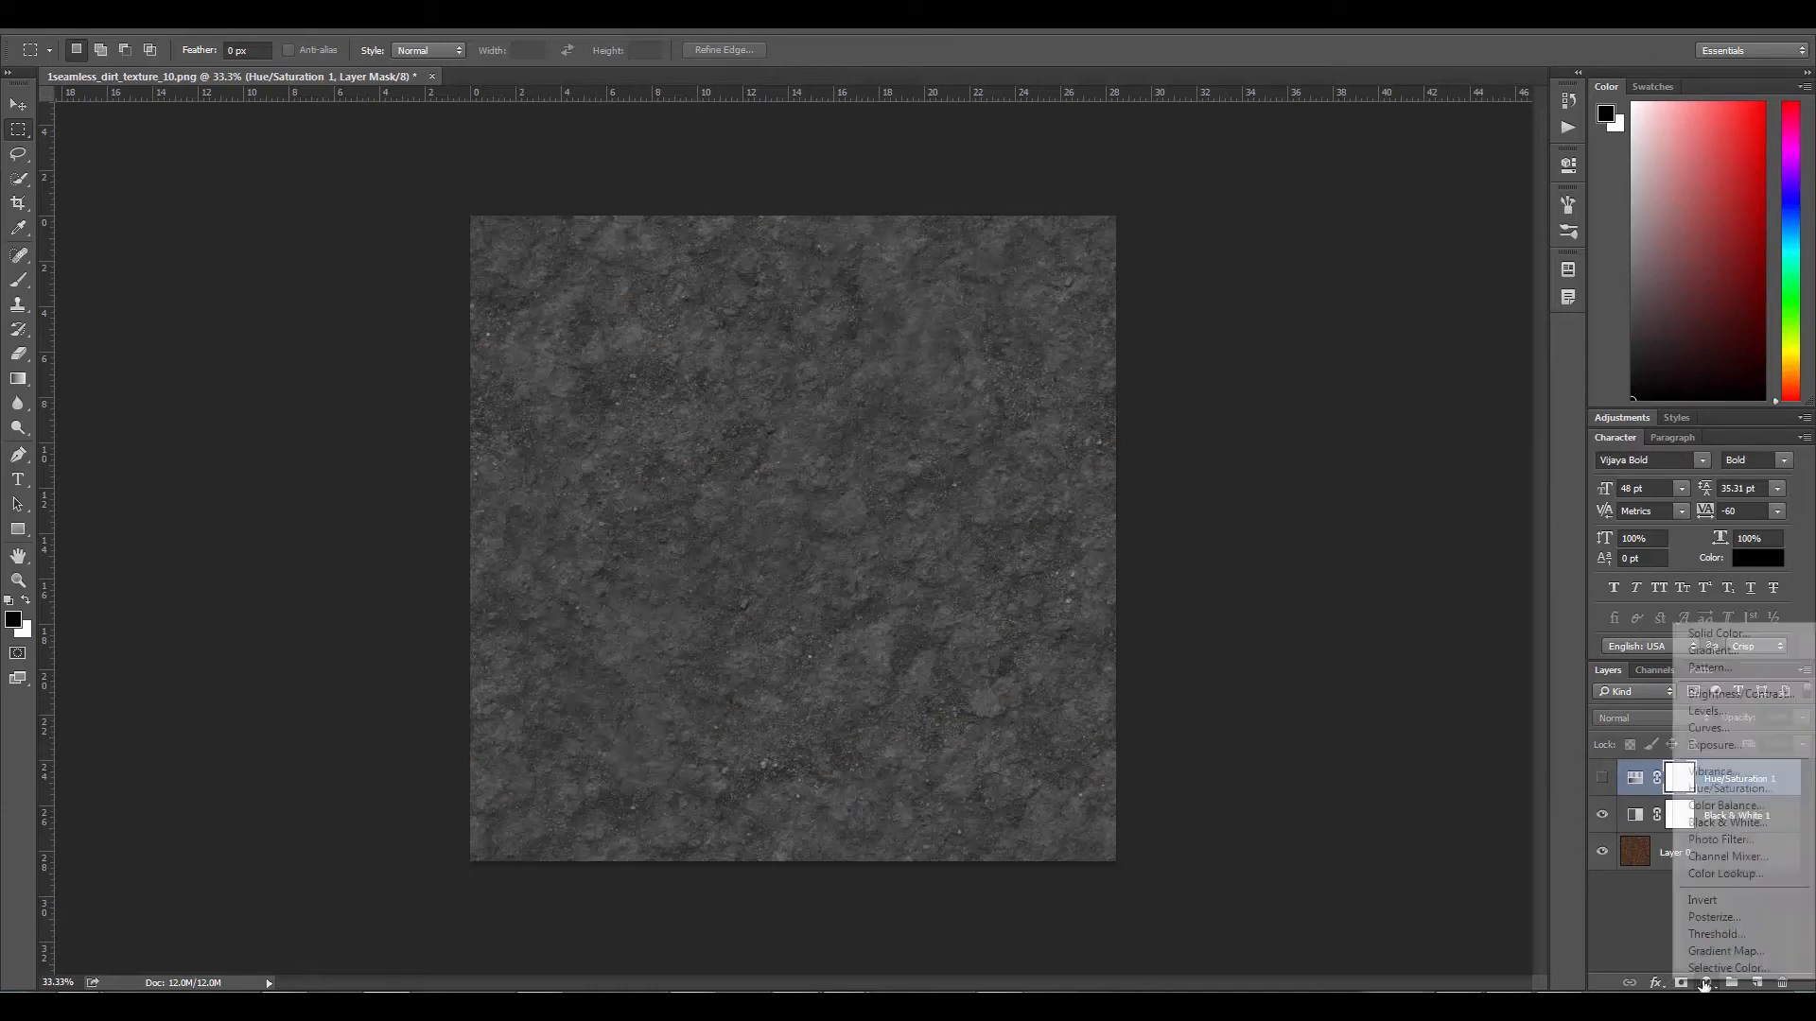
pyautogui.click(1708, 729)
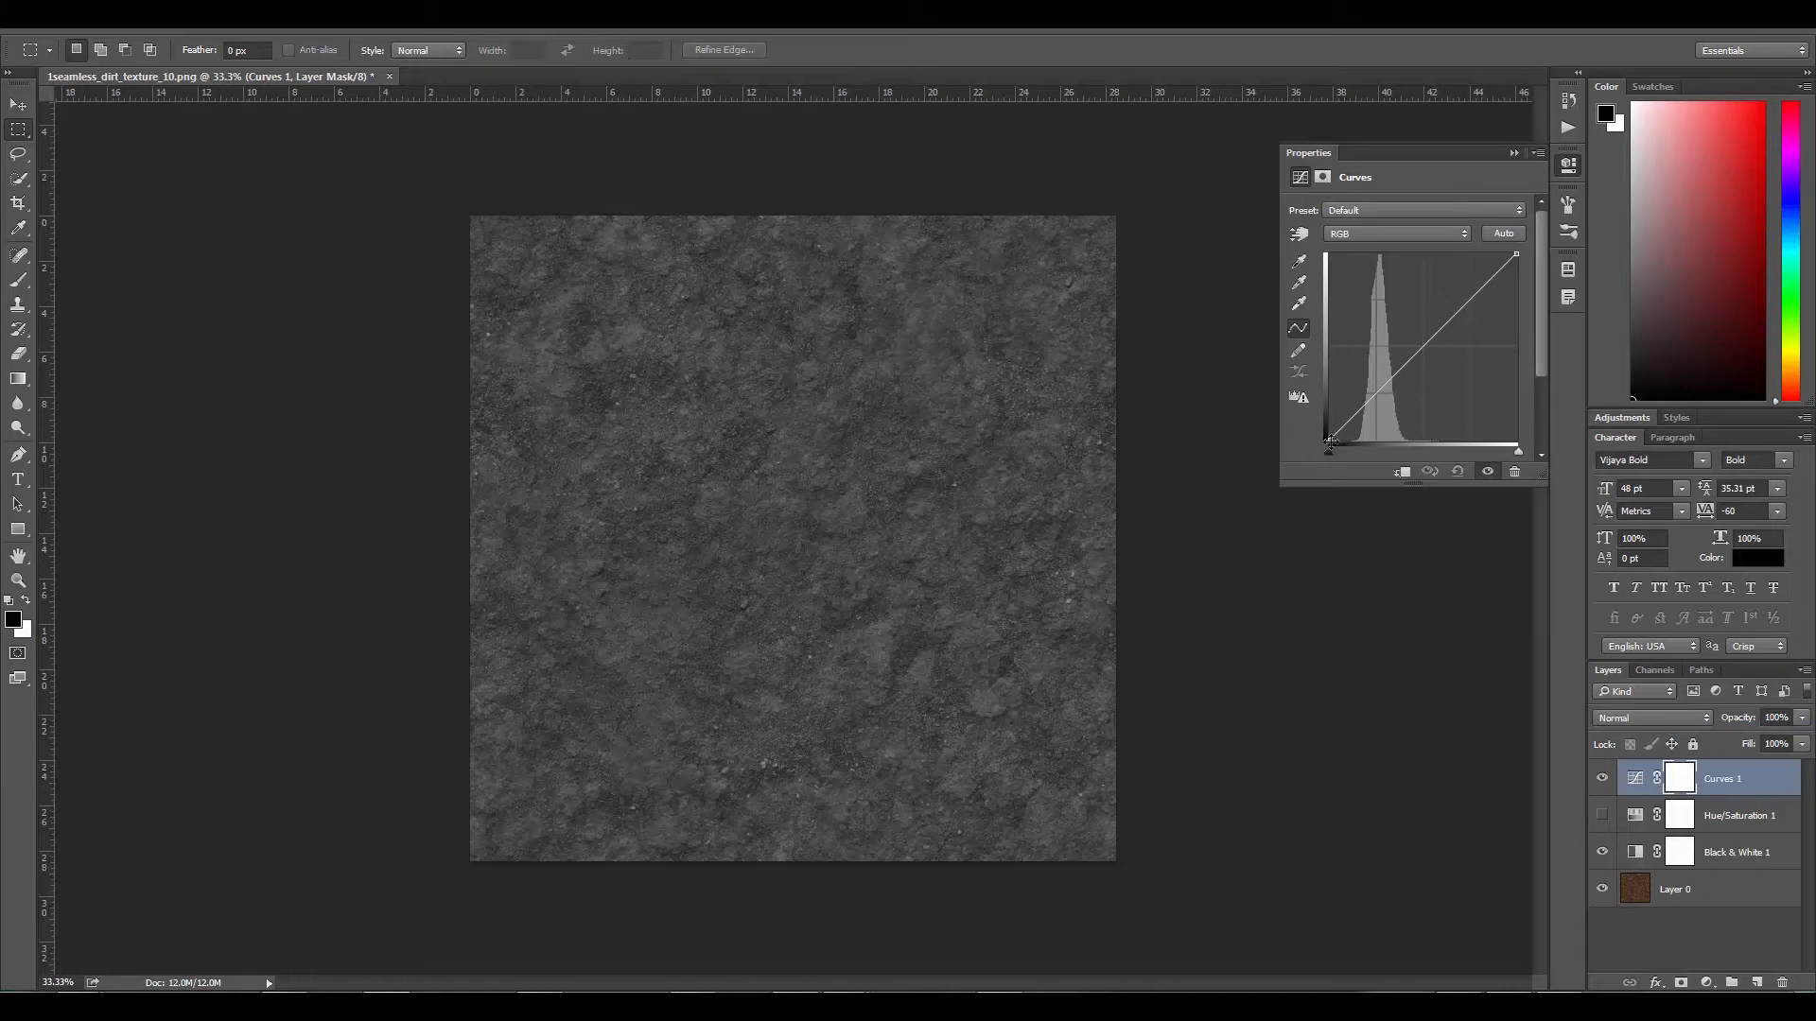
pyautogui.moveTo(1330, 440); pyautogui.dragTo(1337, 448)
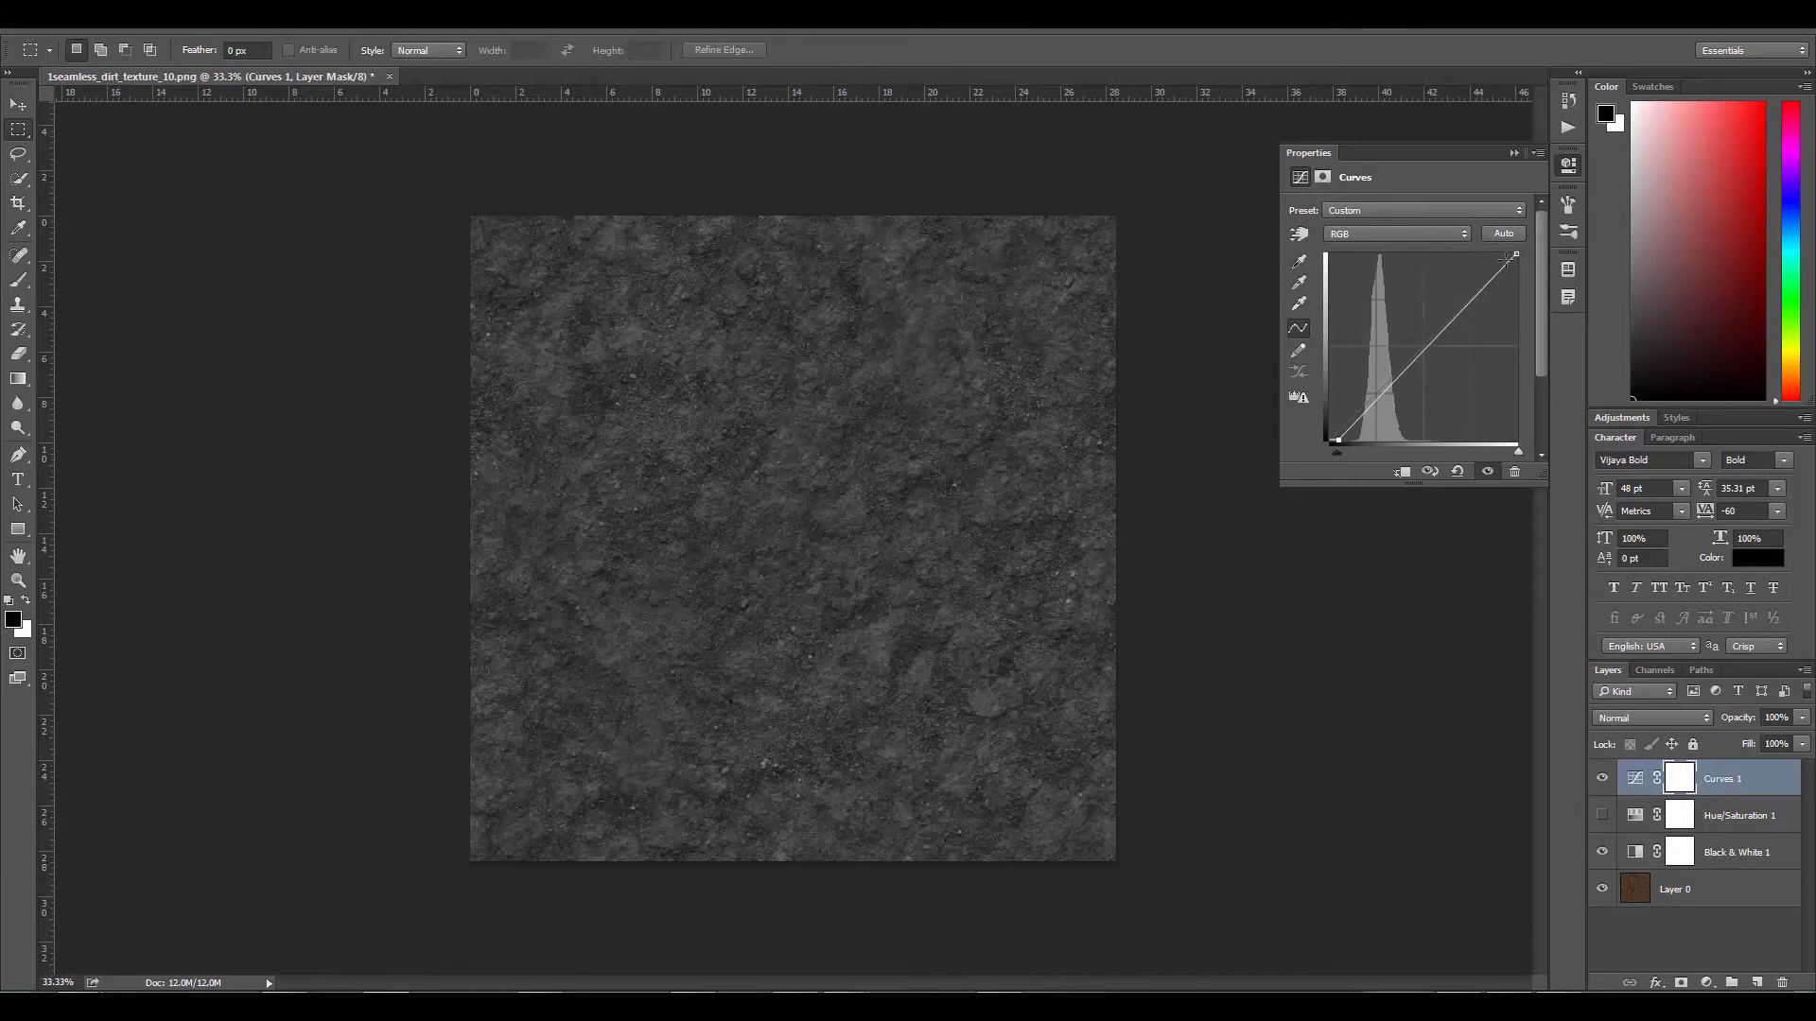
pyautogui.moveTo(1518, 254)
pyautogui.mouseDown()
pyautogui.moveTo(1460, 252)
pyautogui.moveTo(1523, 253)
pyautogui.moveTo(1529, 311)
pyautogui.moveTo(1502, 253)
pyautogui.mouseUp()
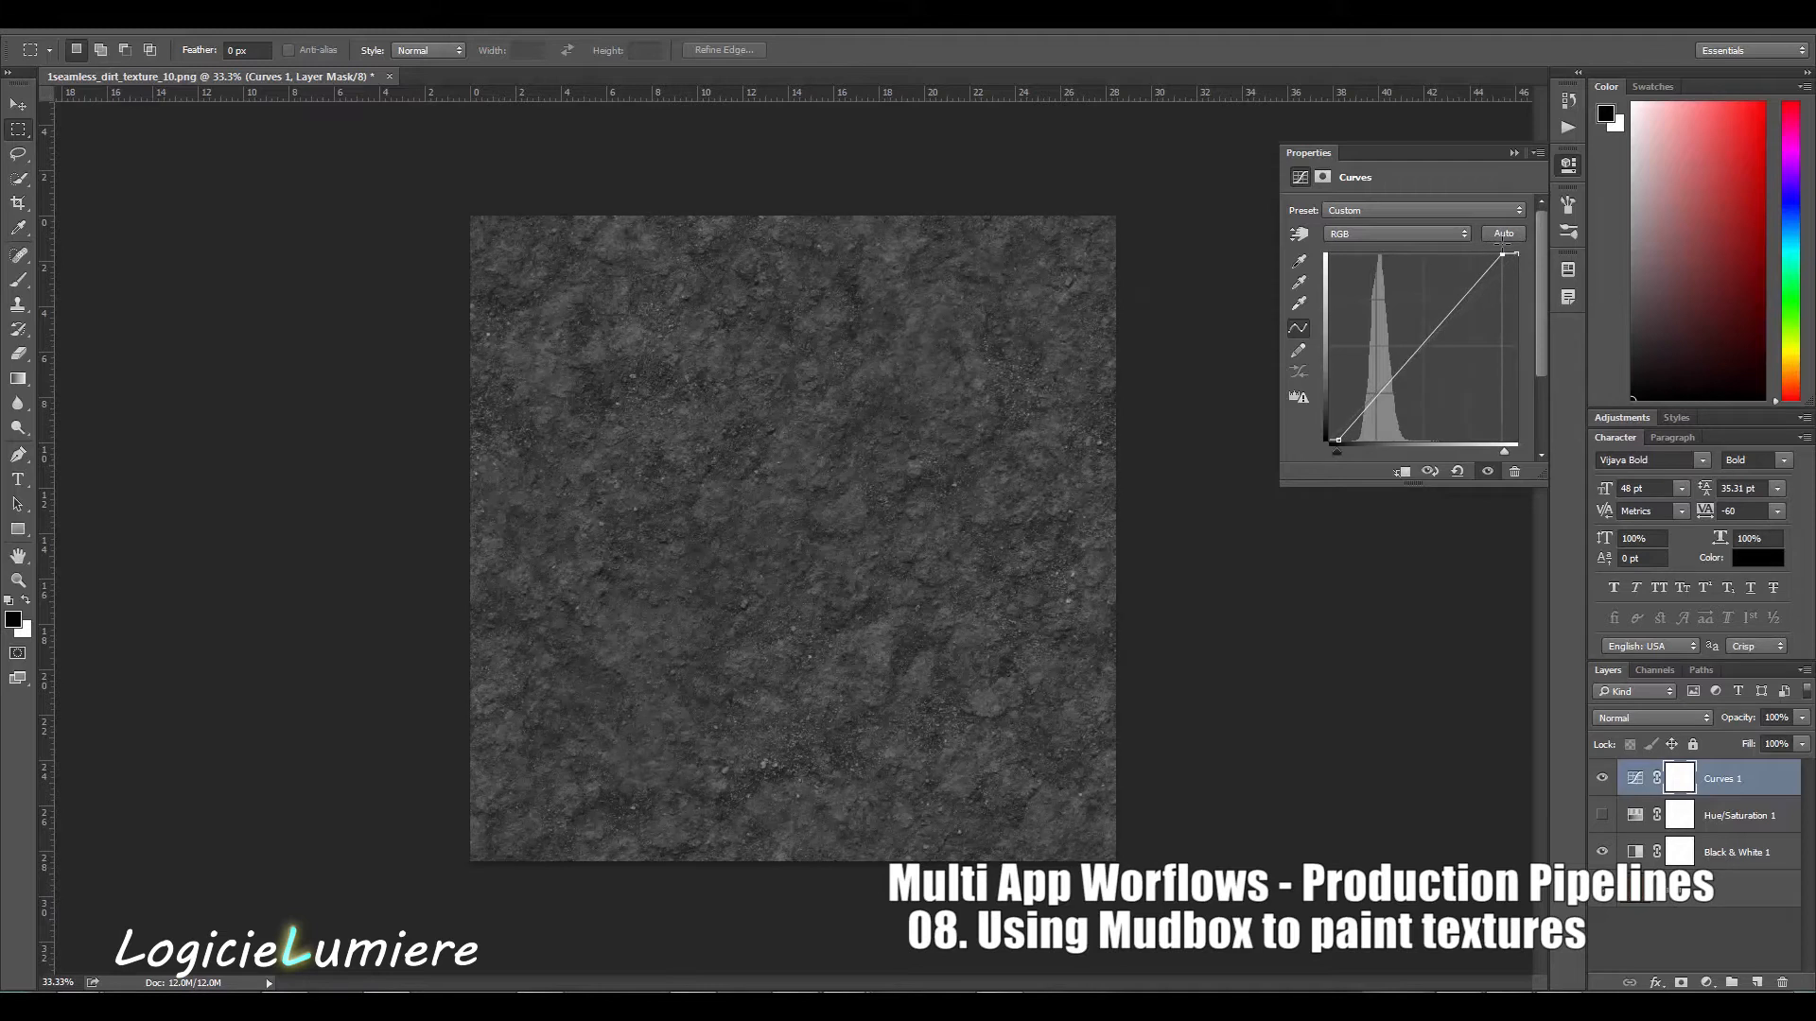
pyautogui.click(1514, 151)
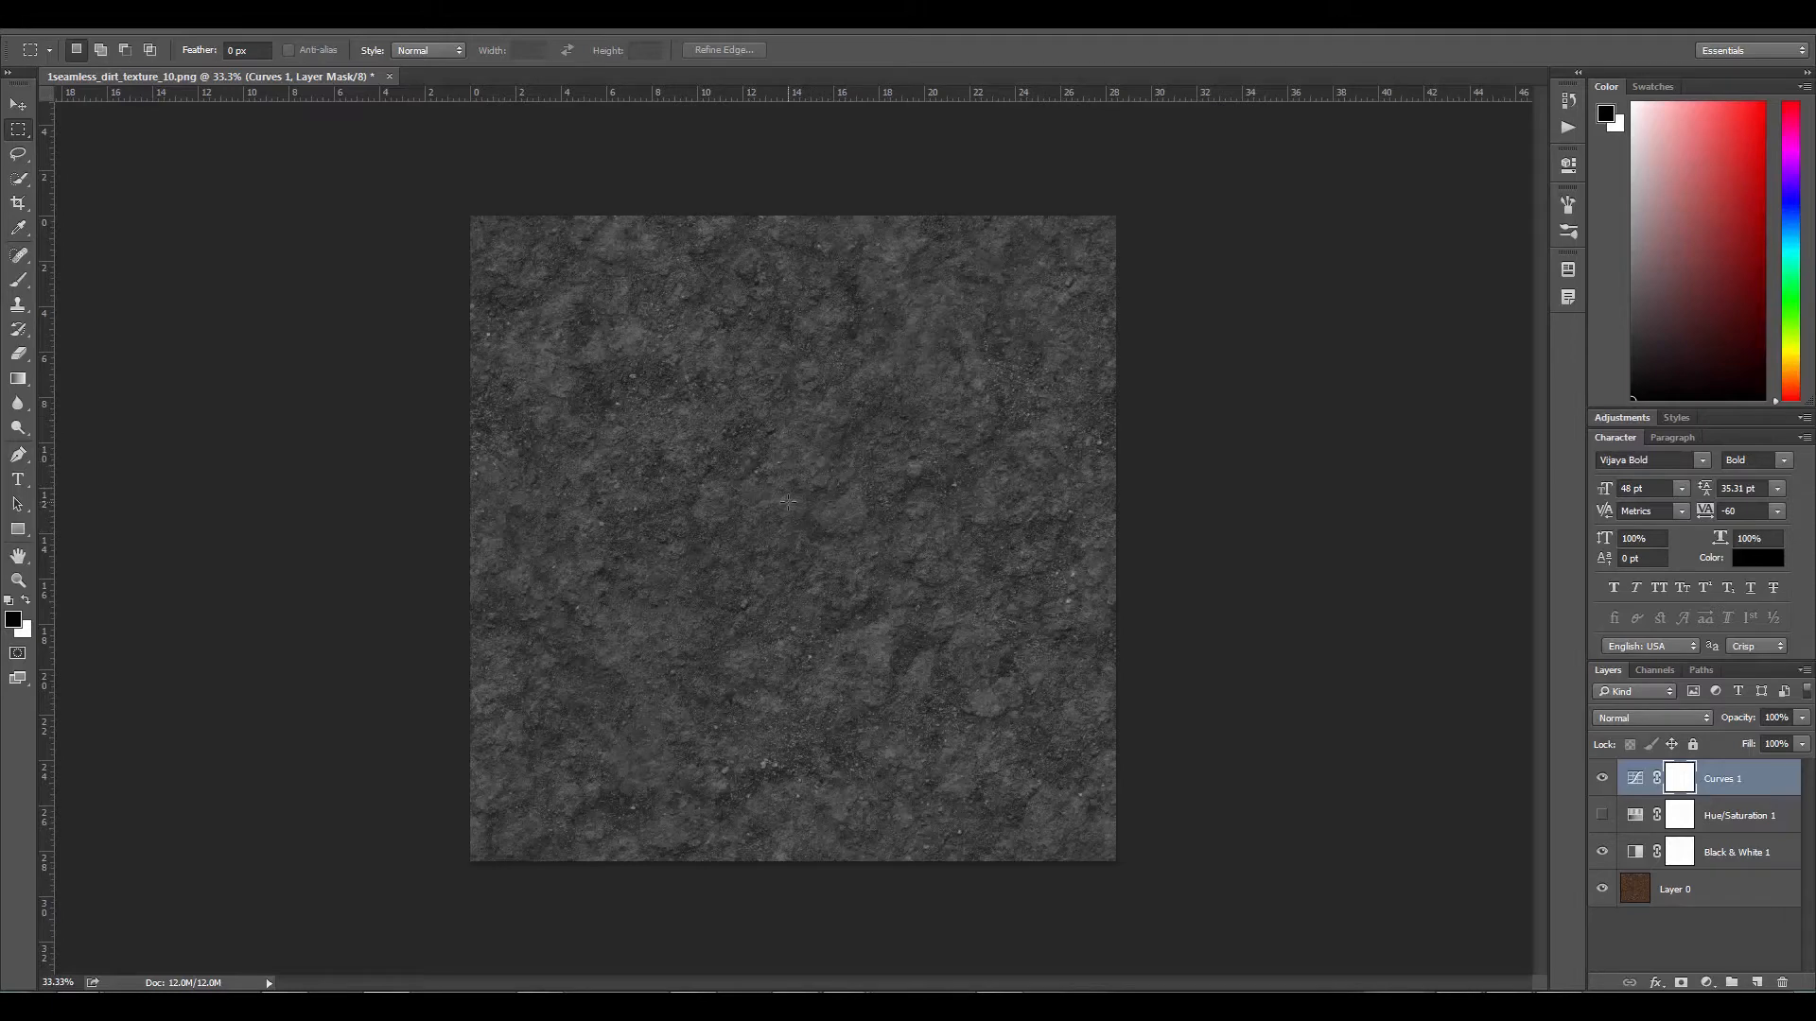
# Start saving the greyscale dirt texture as a JPEG copy in the assets folder
pyautogui.click(63, 36)
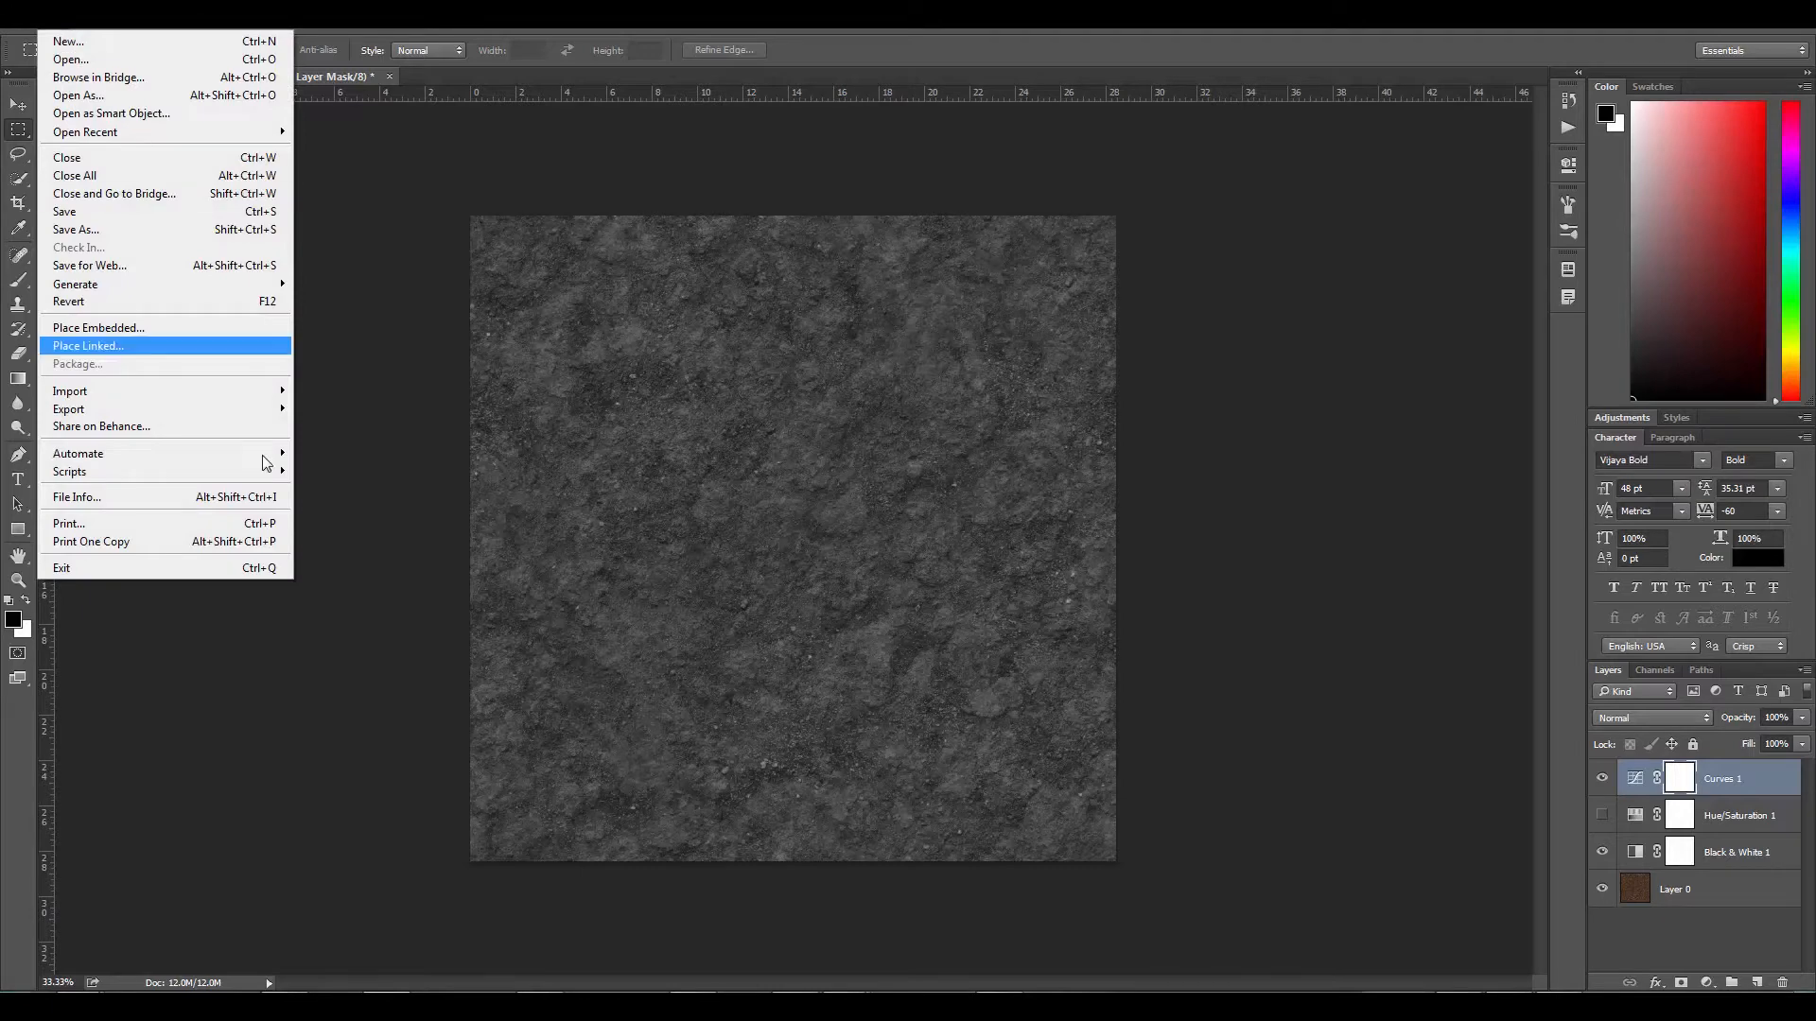
pyautogui.click(139, 232)
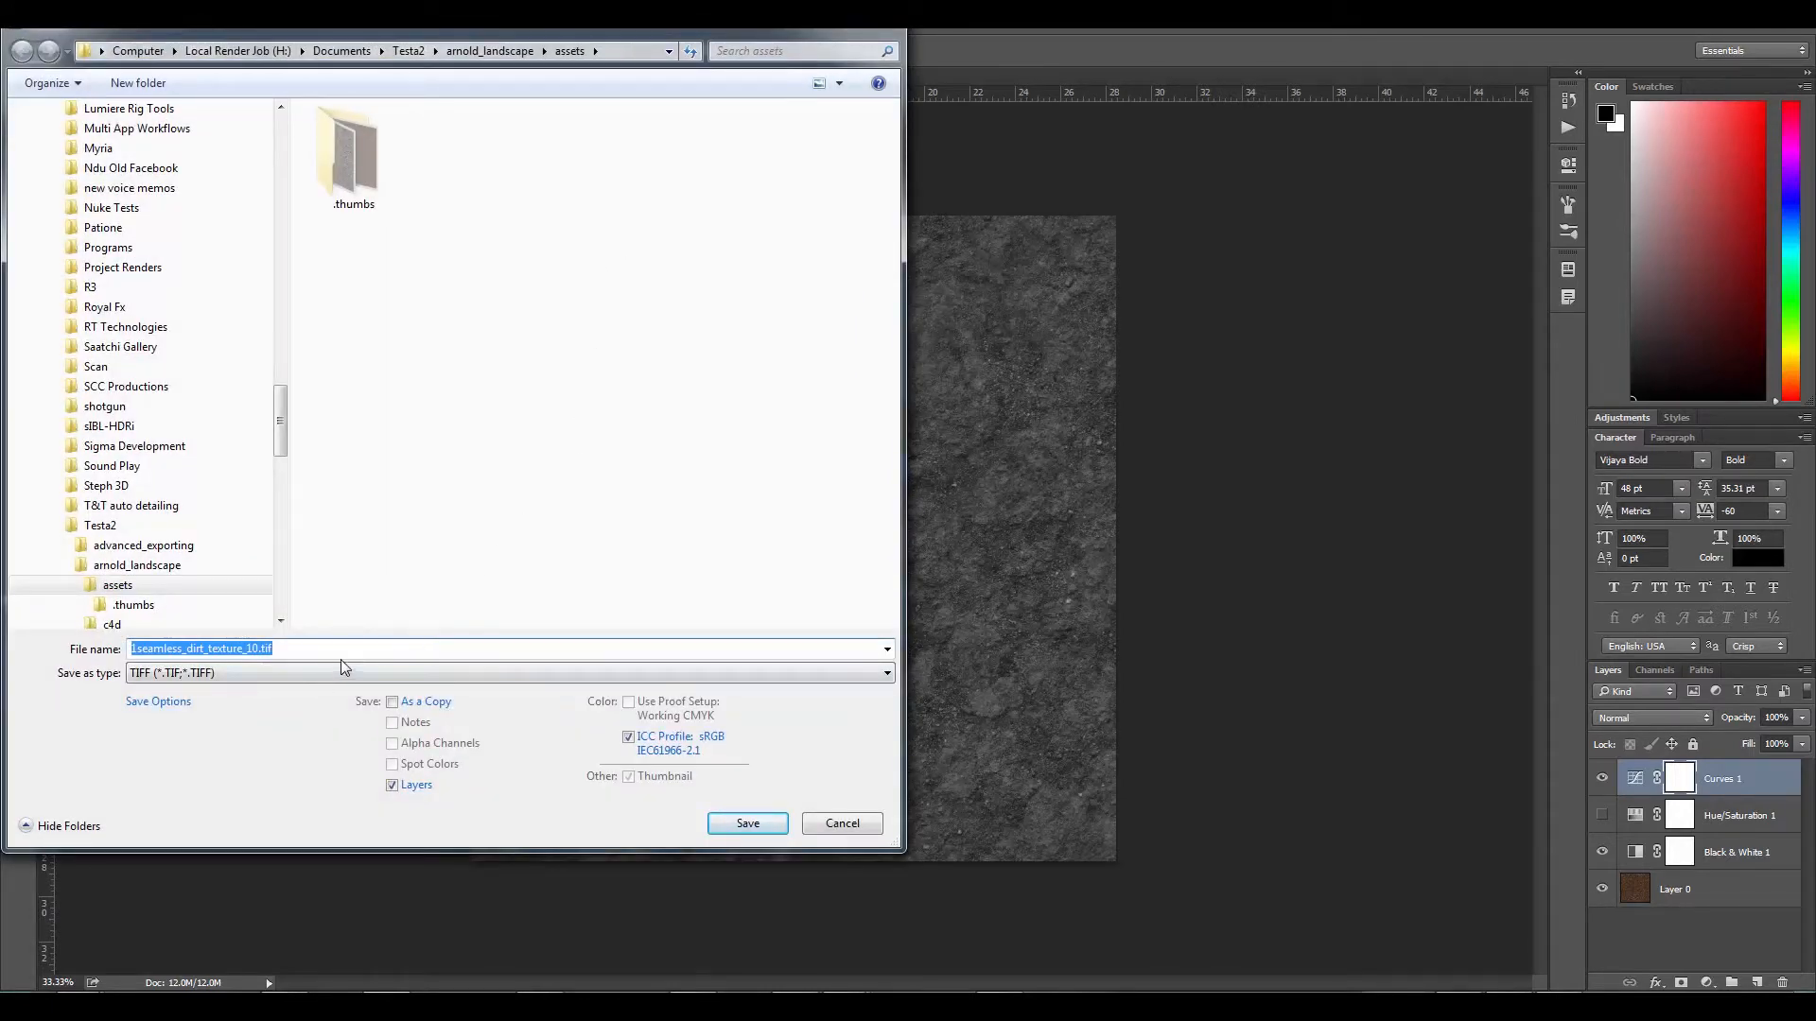
pyautogui.click(293, 674)
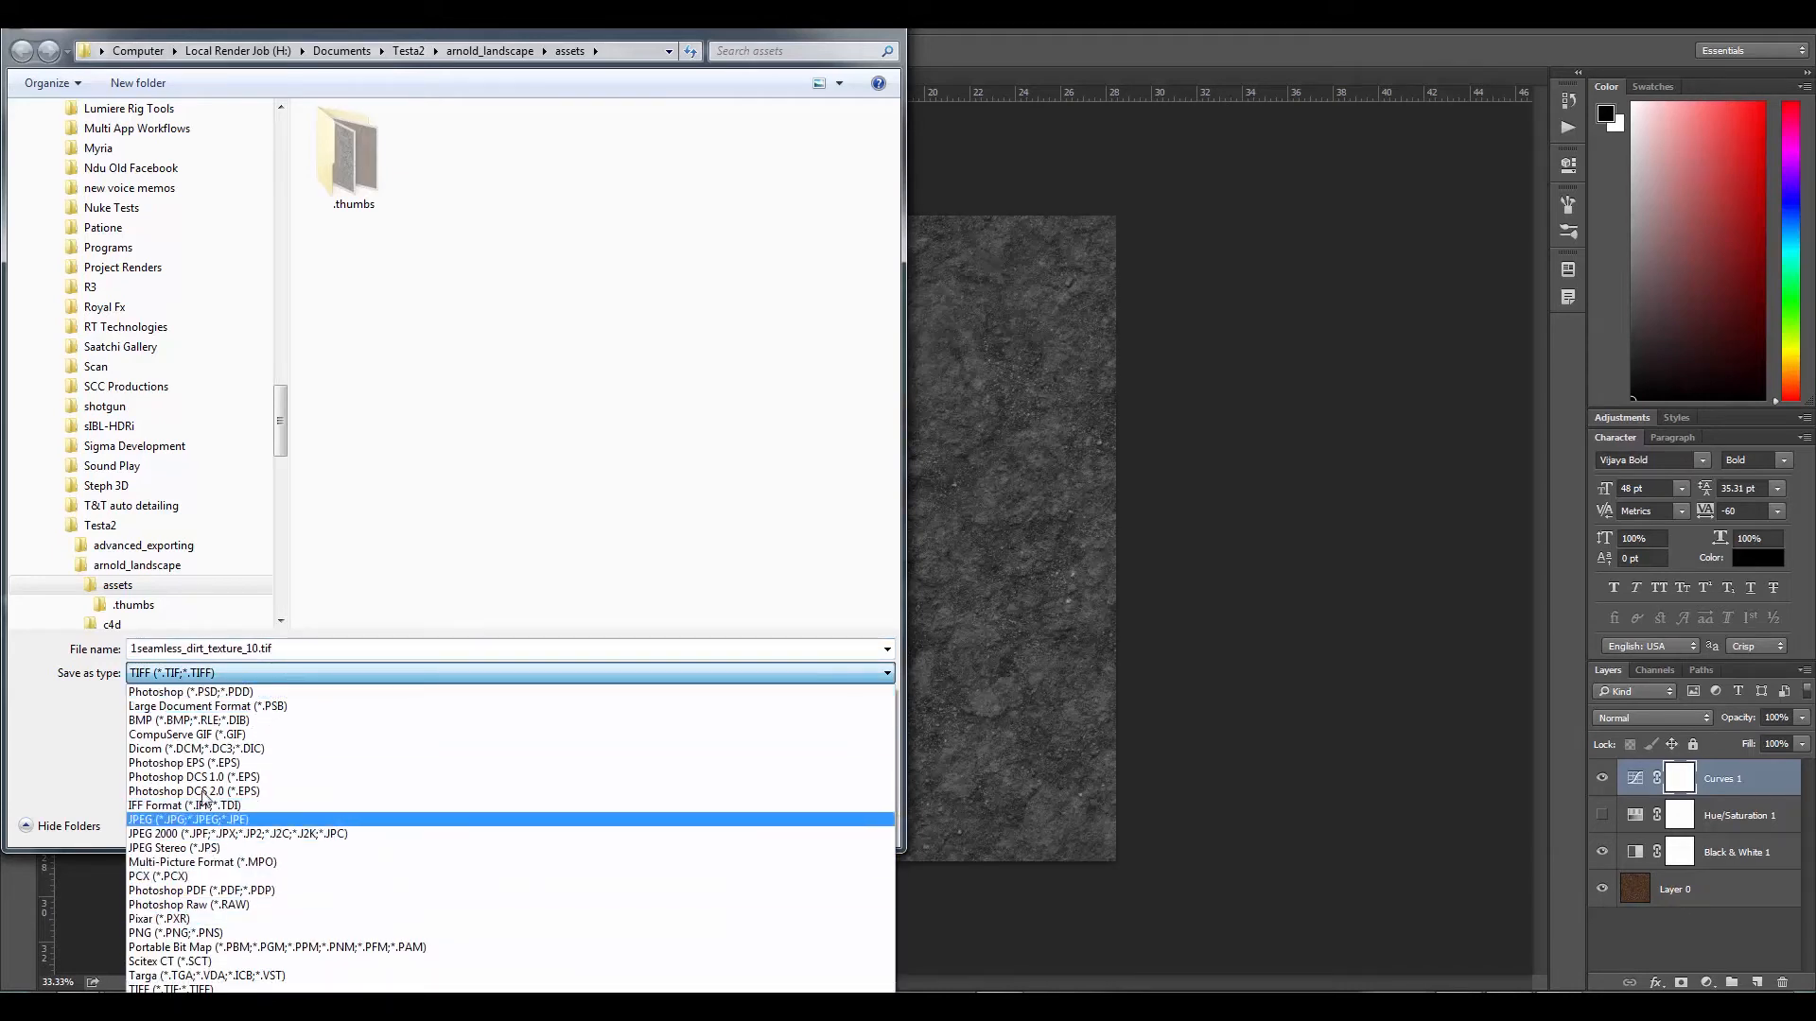
pyautogui.click(201, 819)
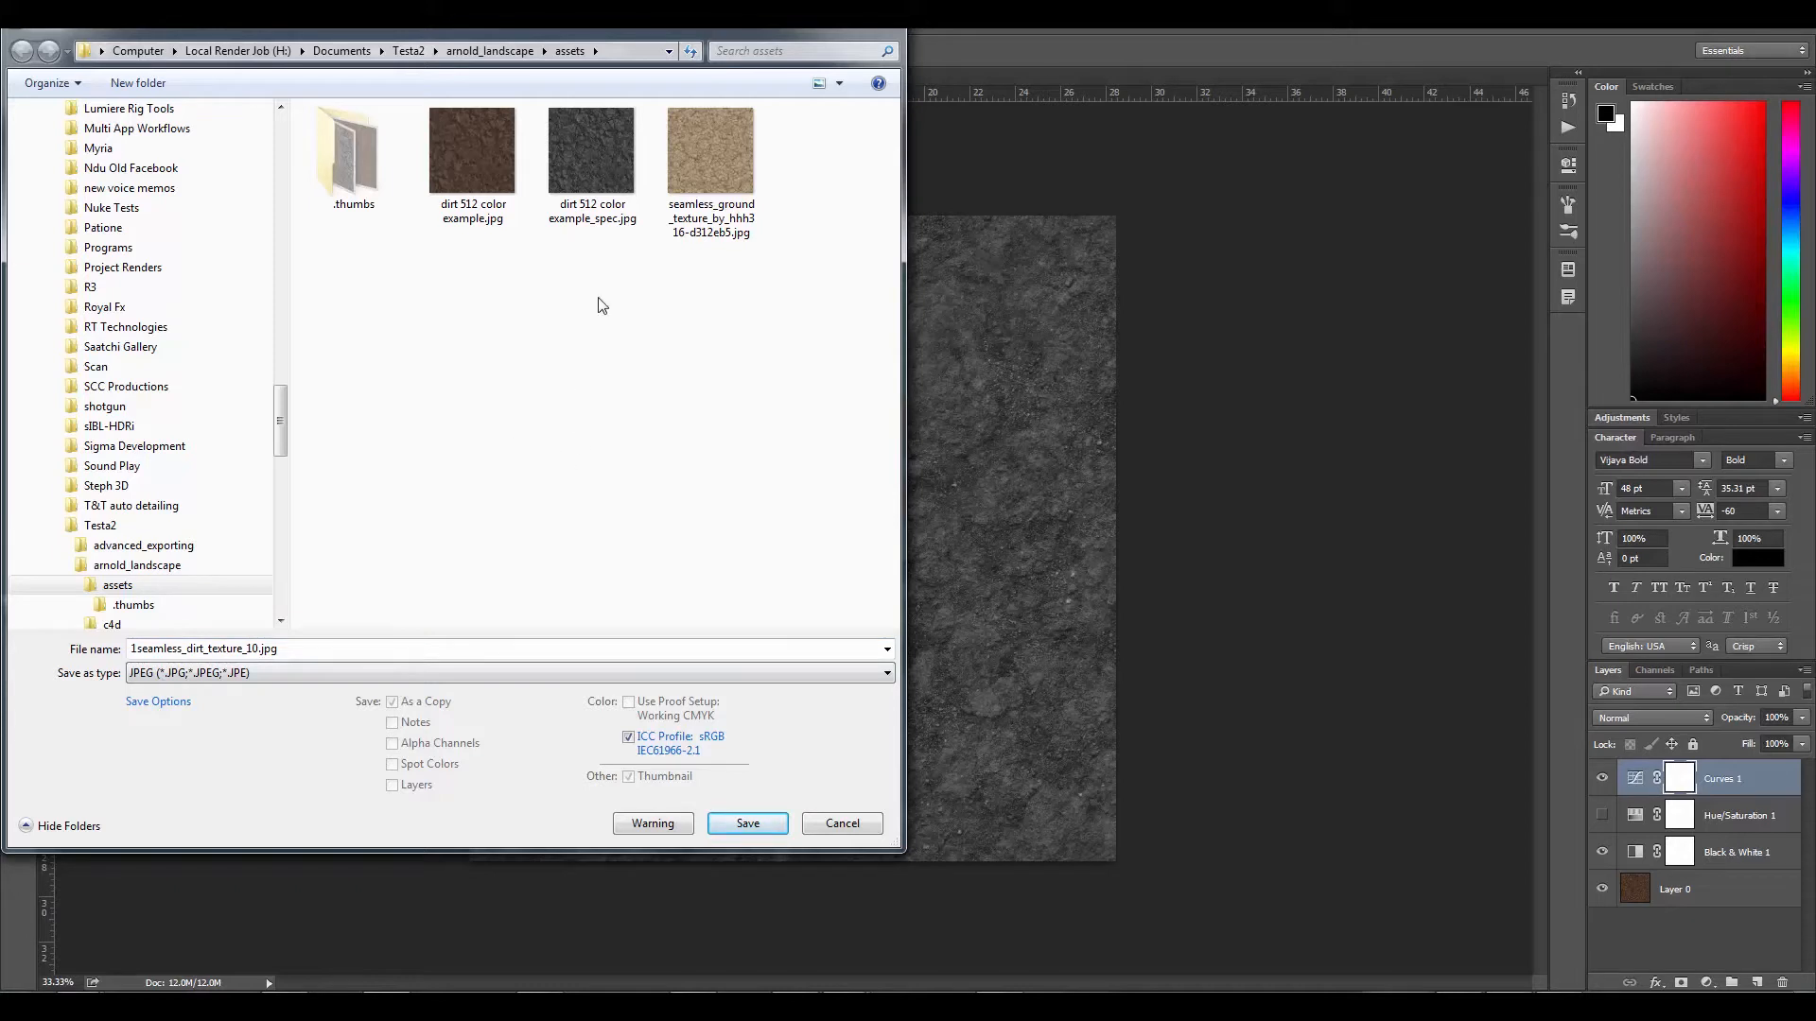
# Rename the existing dirt 512 color example_spec.jpg in the assets folder to dirt 2k color example_spec.jpg
pyautogui.click(605, 194)
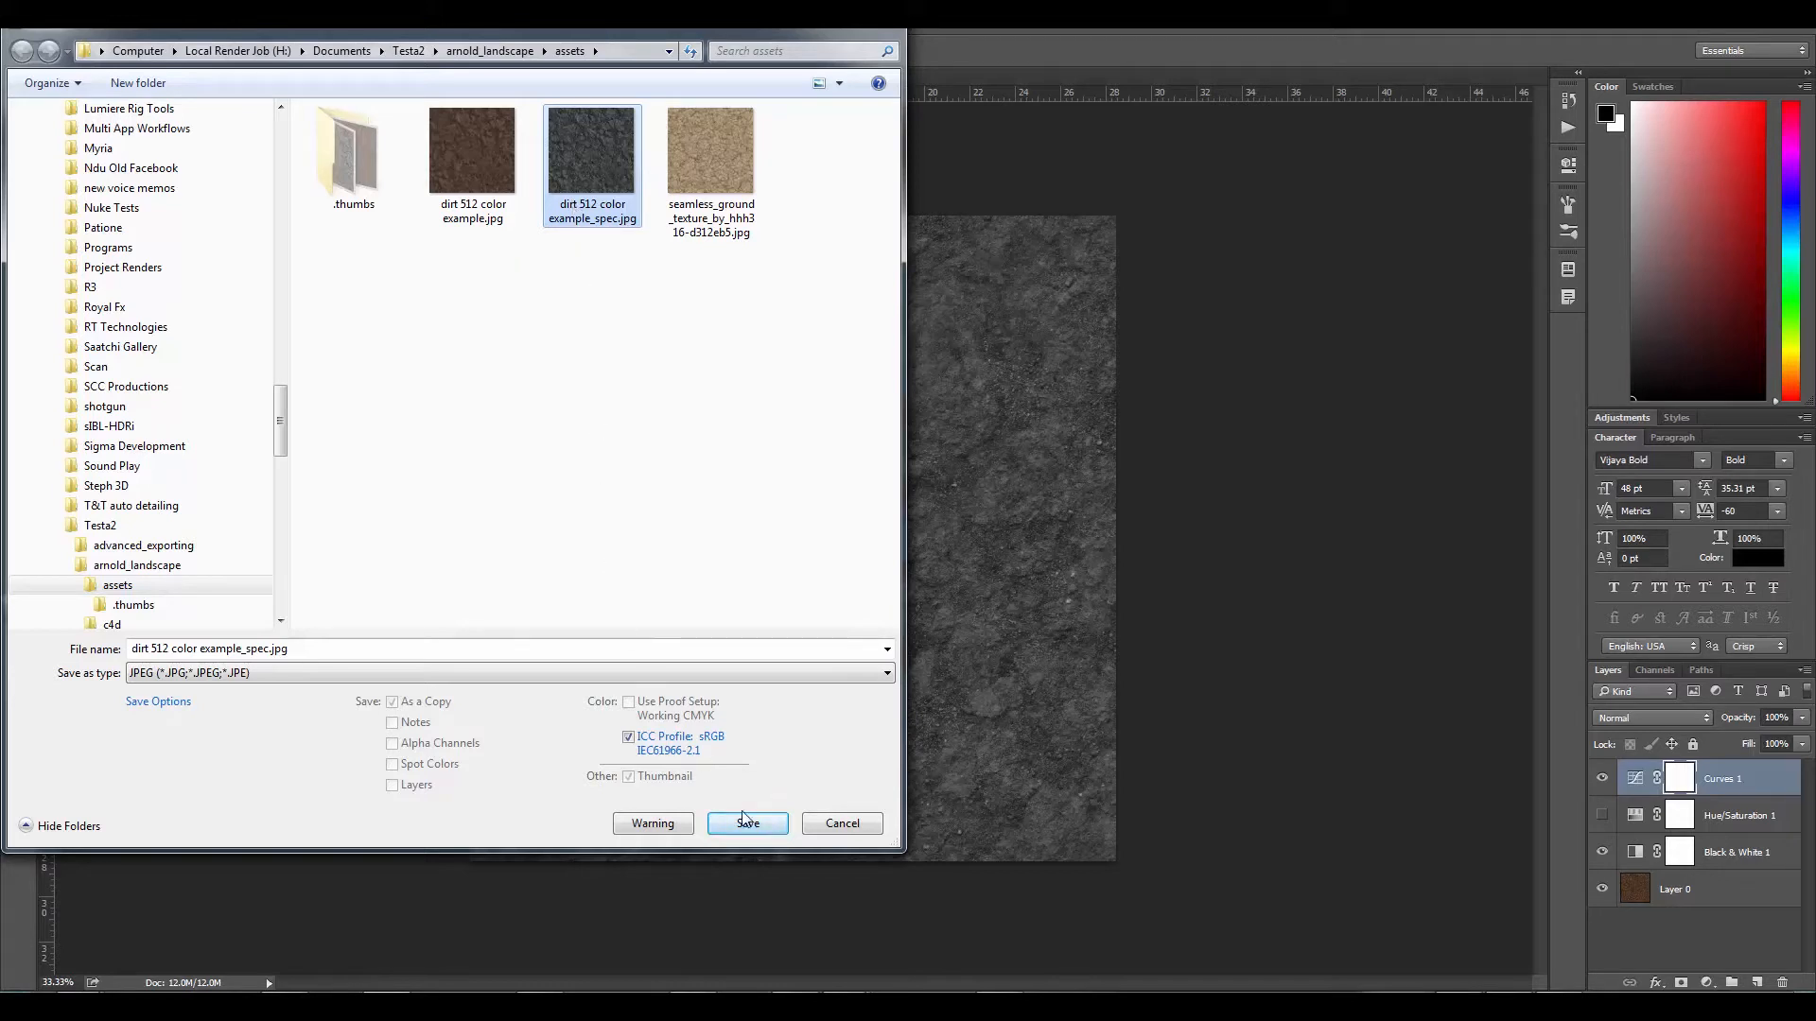
pyautogui.click(597, 217)
pyautogui.press('Escape')
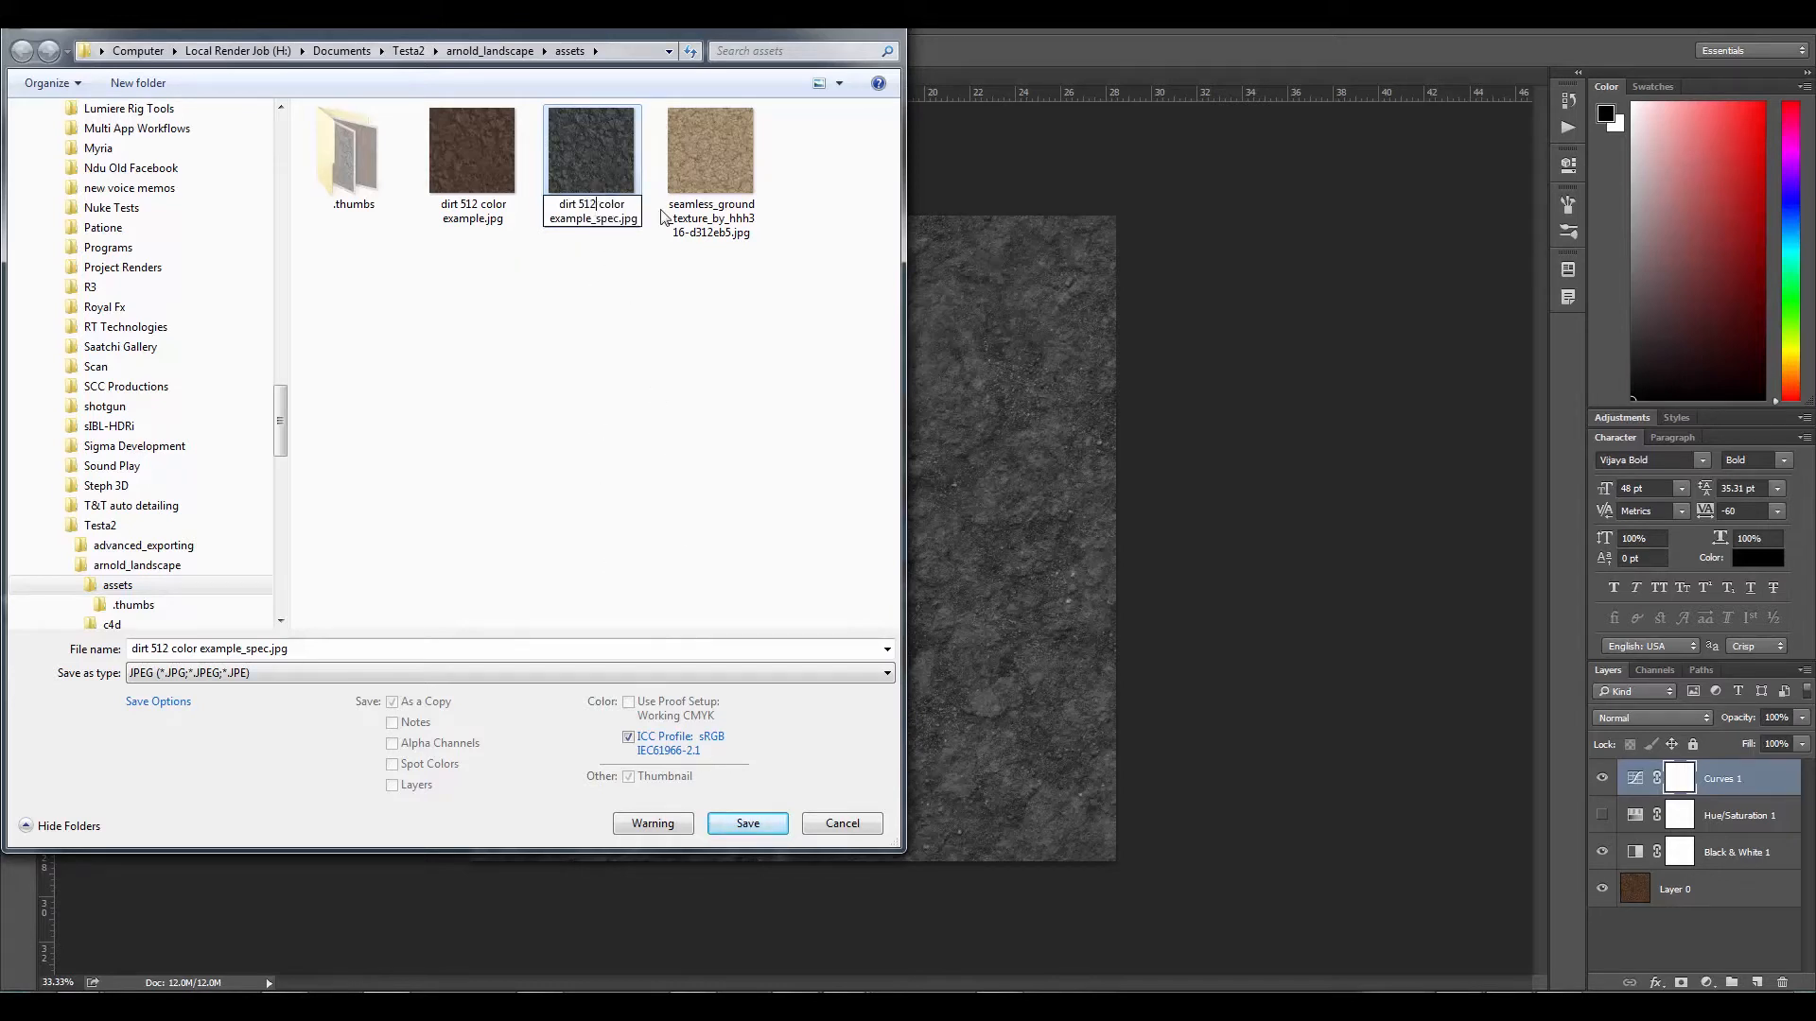
pyautogui.press('BackSpace')
pyautogui.press('BackSpace')
pyautogui.press('BackSpace')
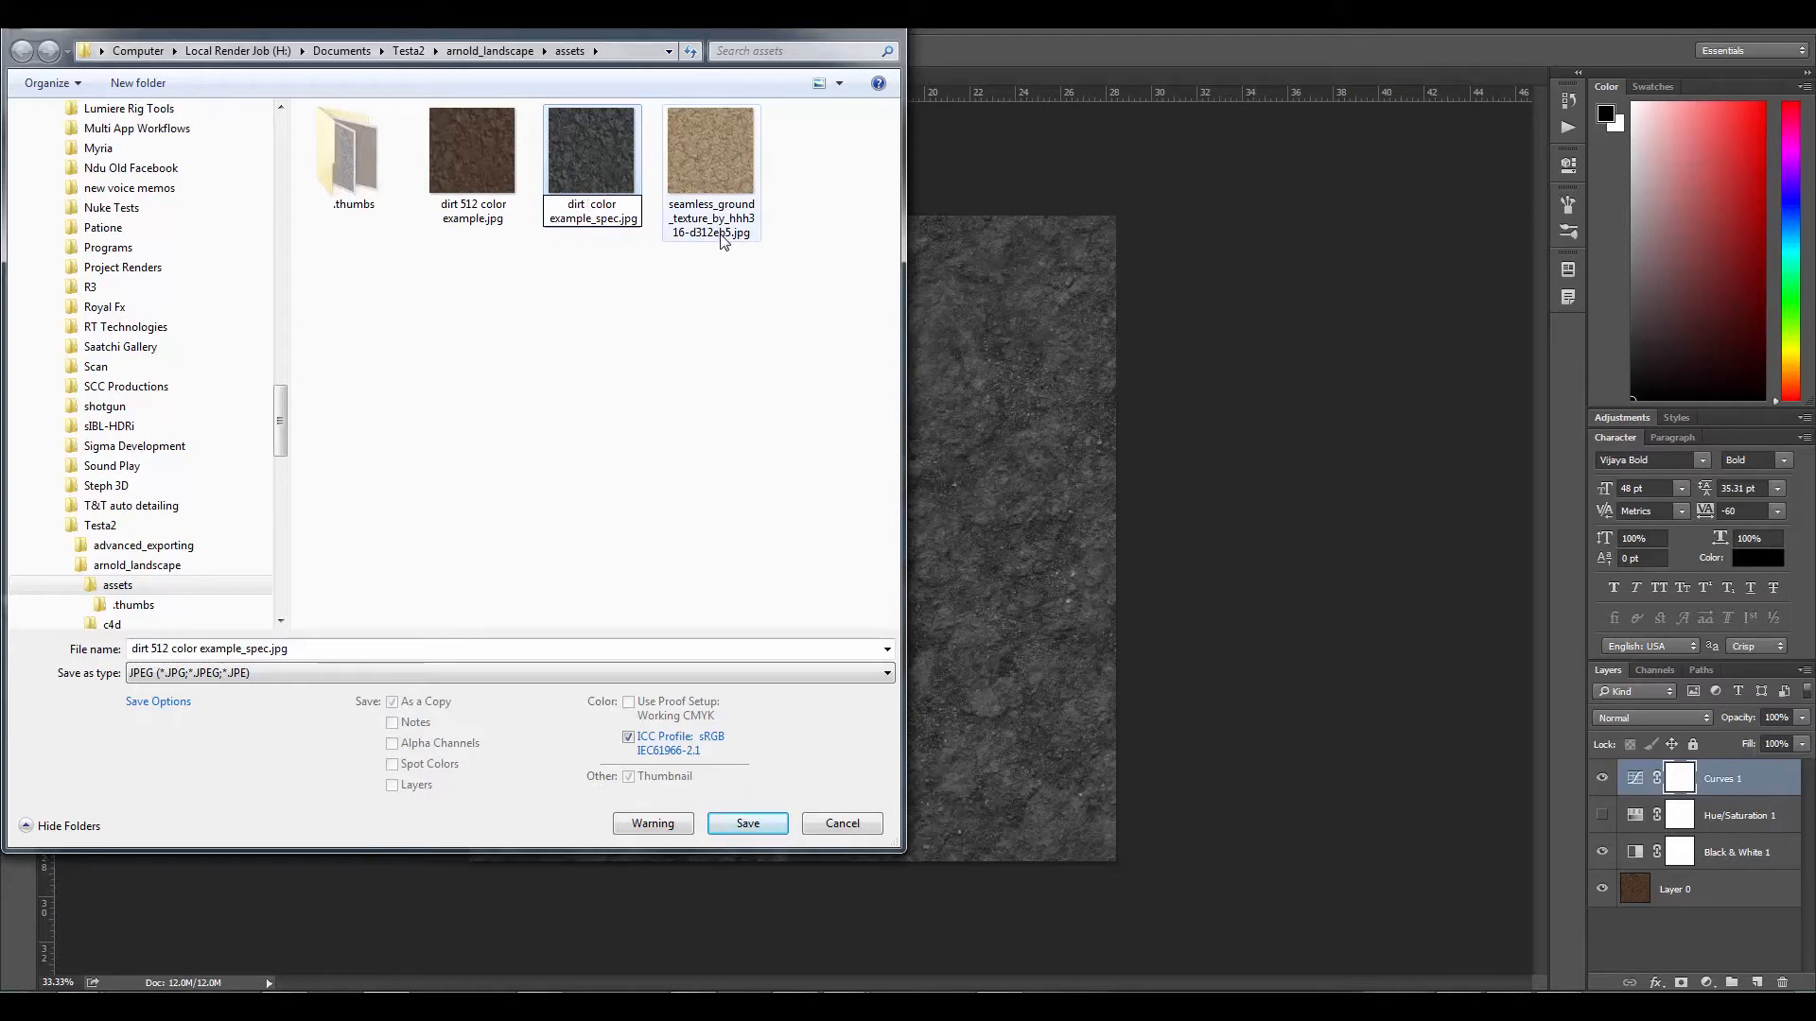
pyautogui.write('2k')
pyautogui.click(648, 360)
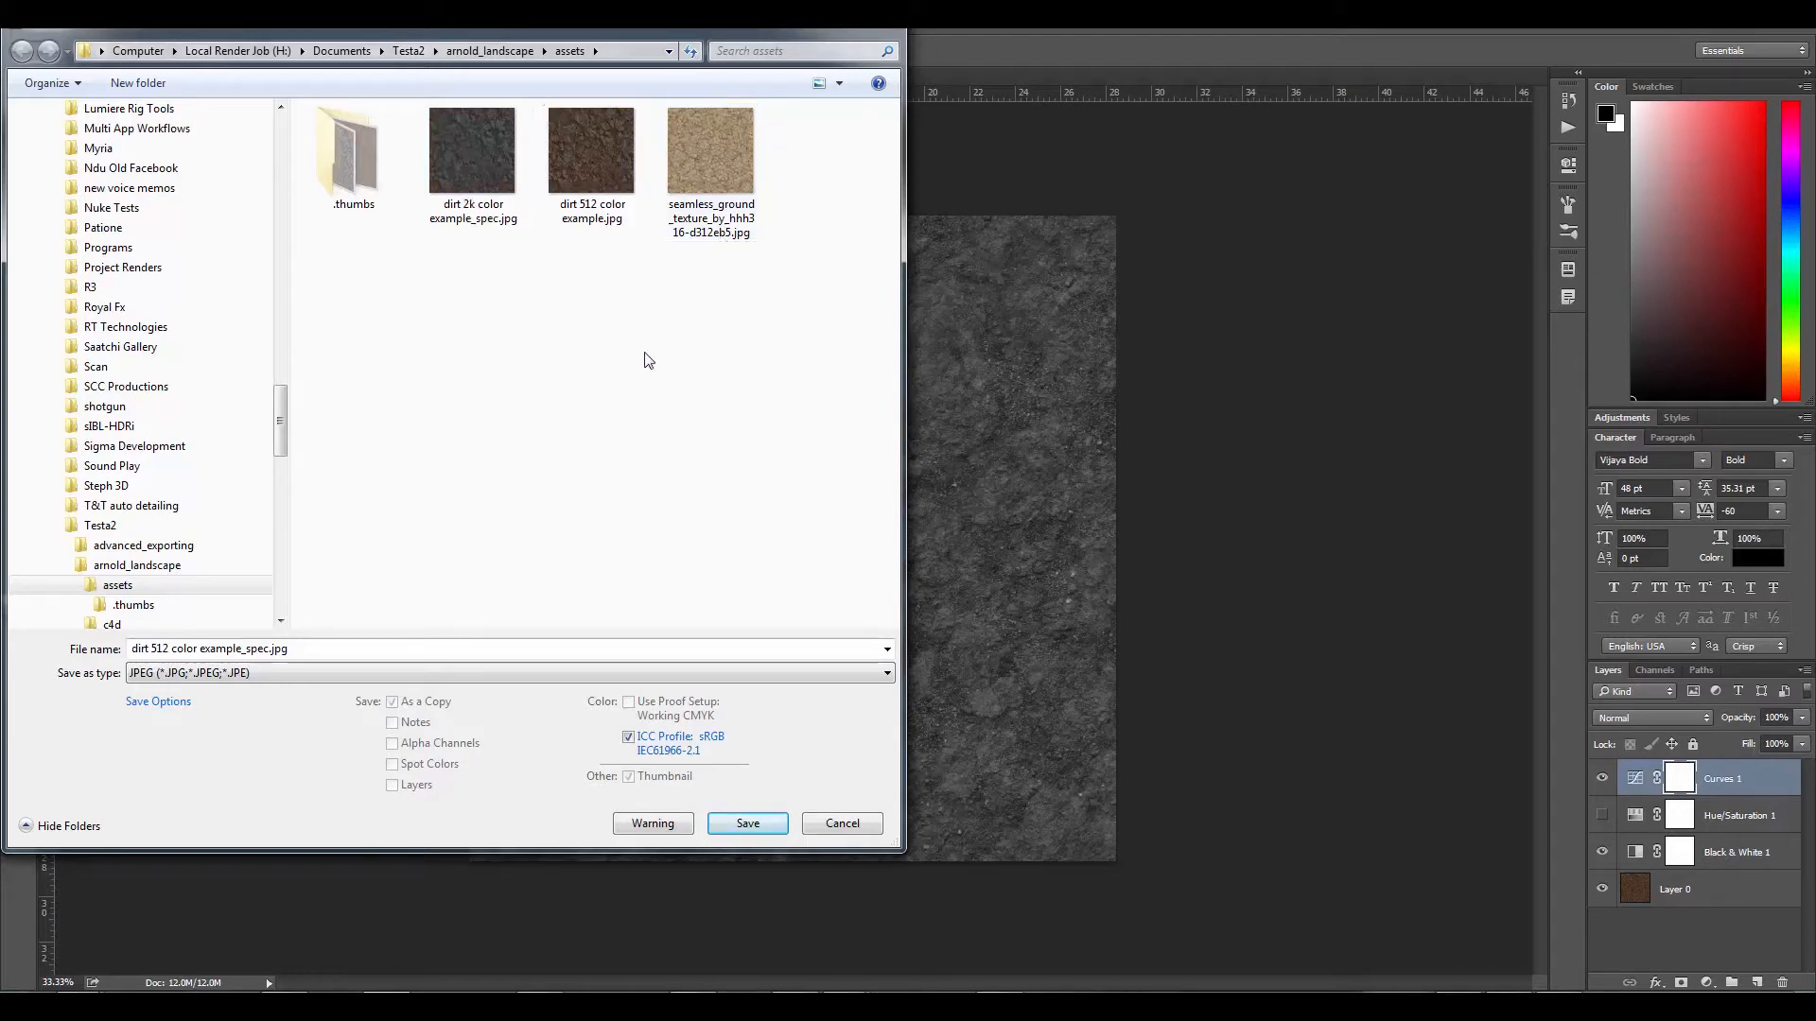
# Save the greyscale texture over dirt 2k color example_spec.jpg at JPEG quality 11, Maximum, Baseline ("Standard")
pyautogui.click(479, 193)
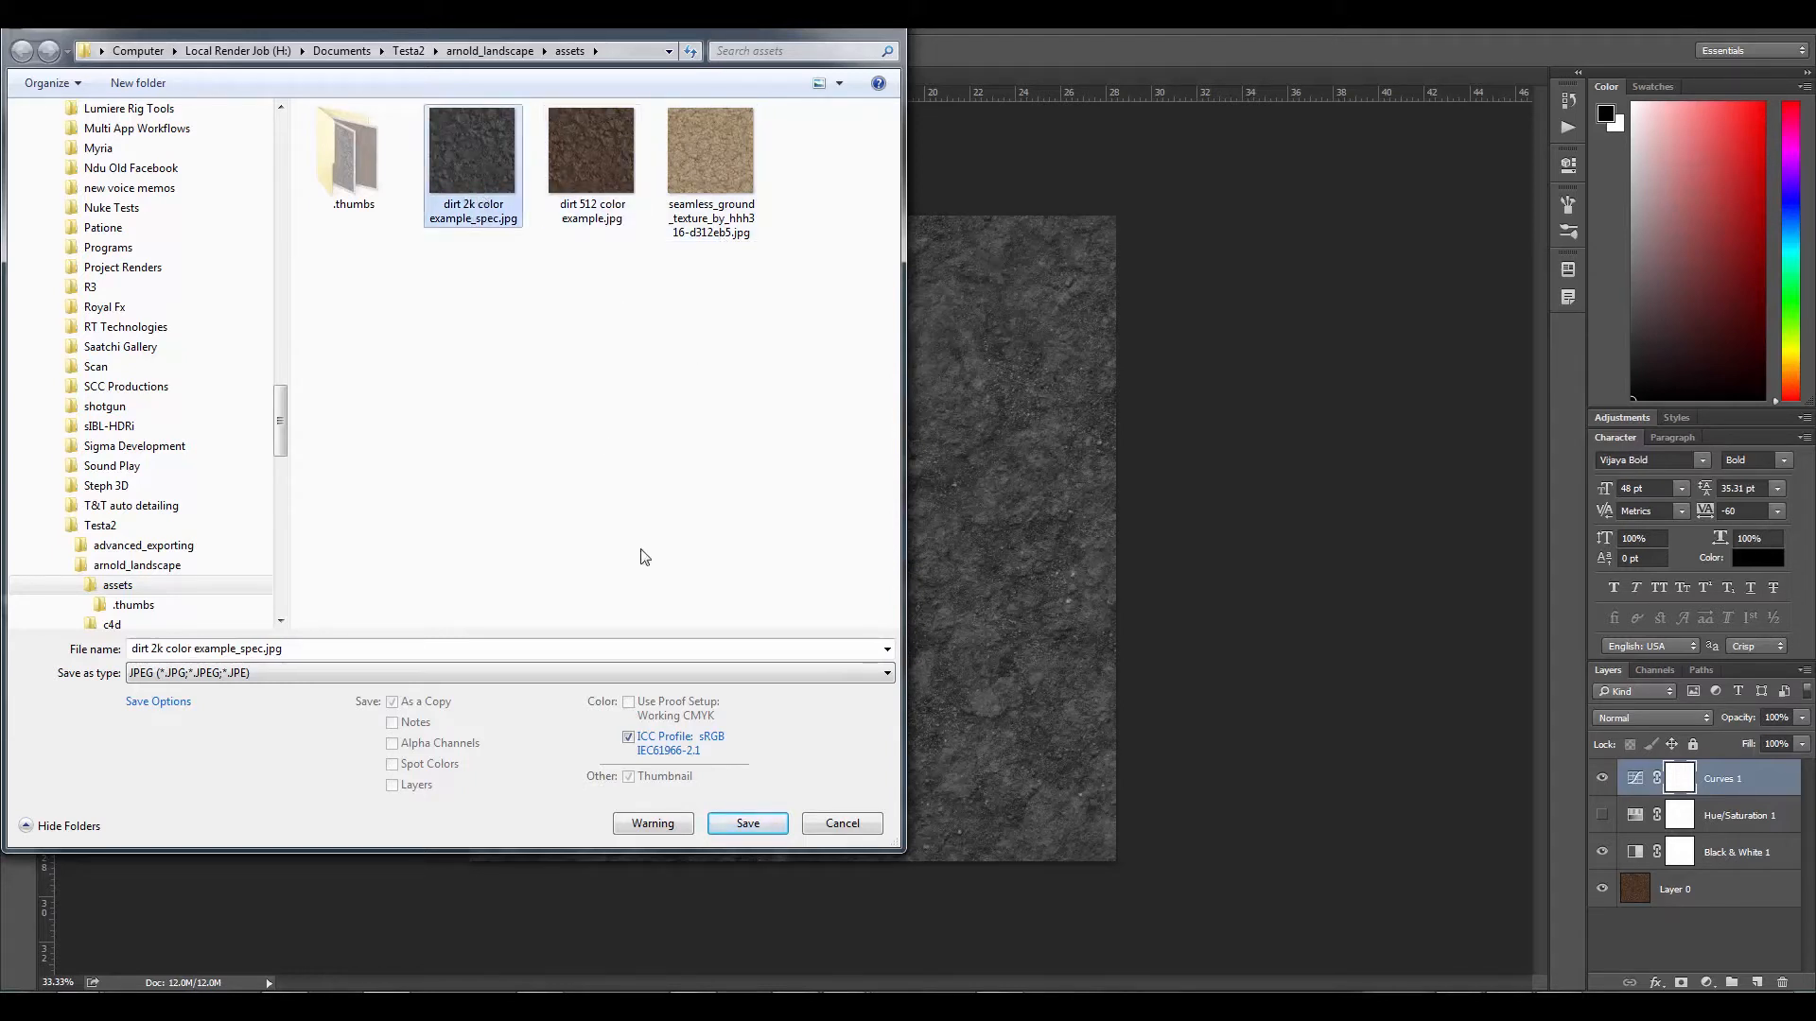
pyautogui.click(737, 823)
pyautogui.click(924, 508)
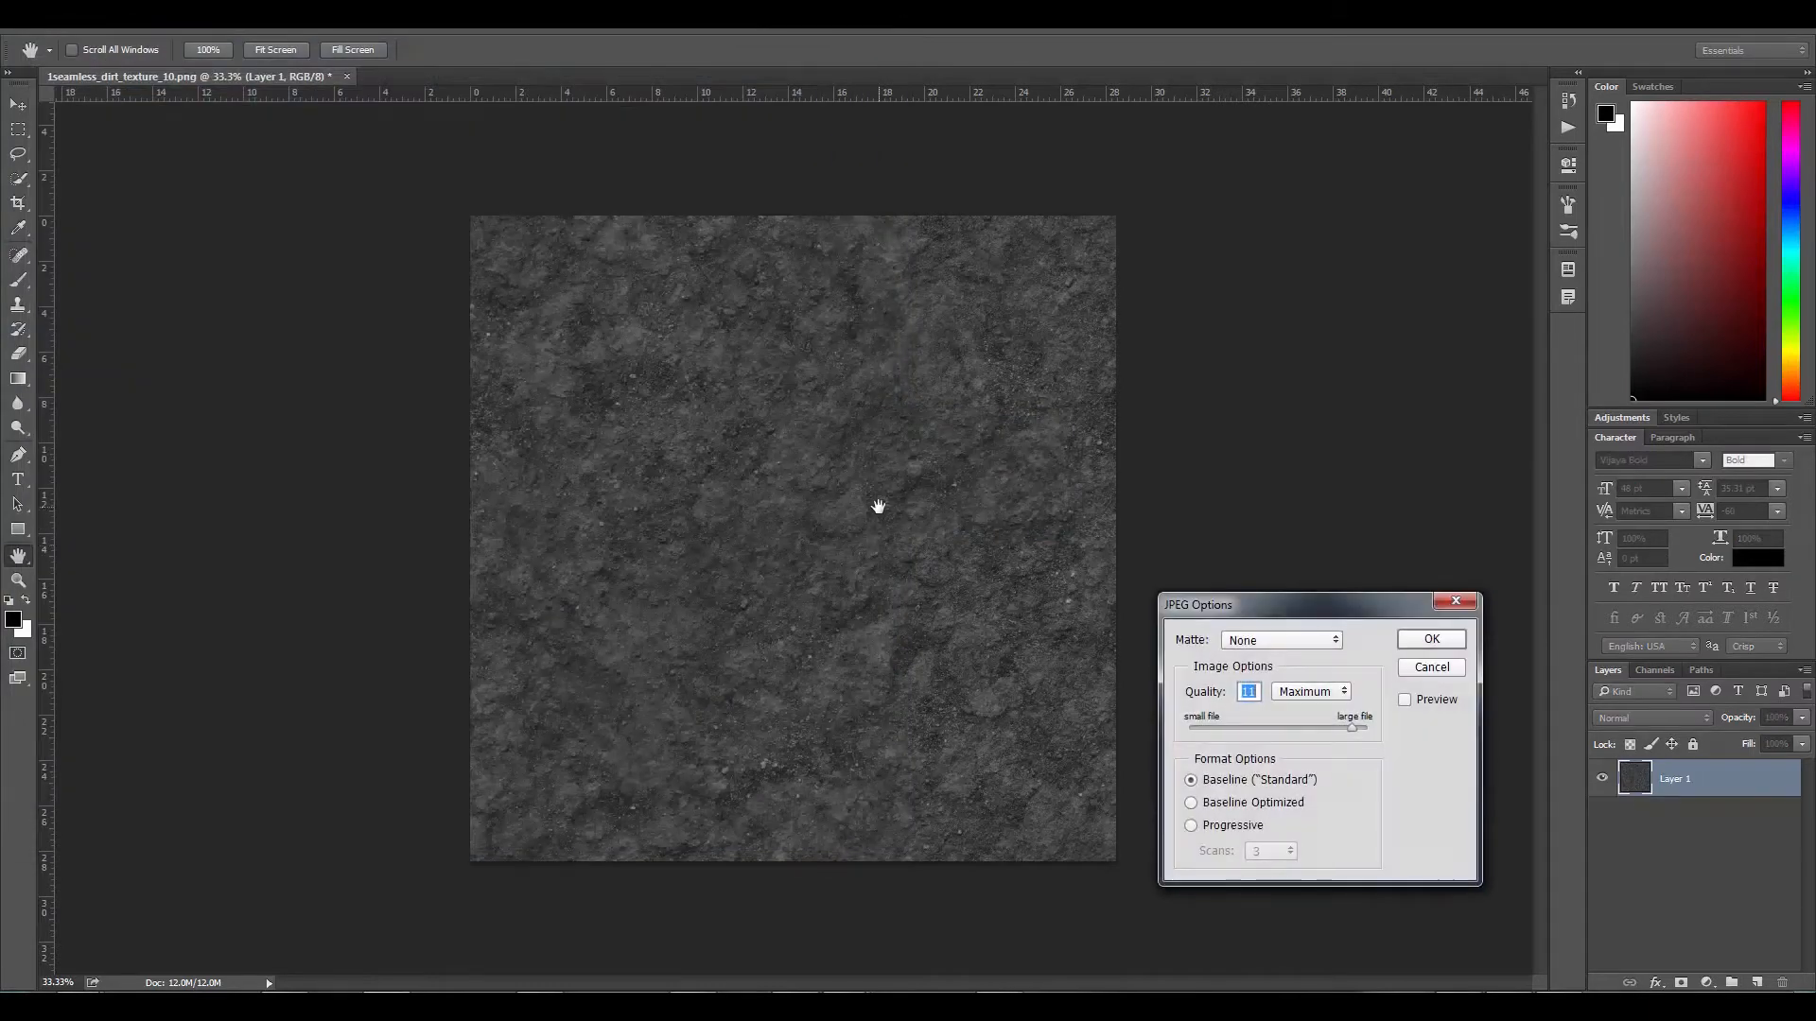
pyautogui.click(1428, 641)
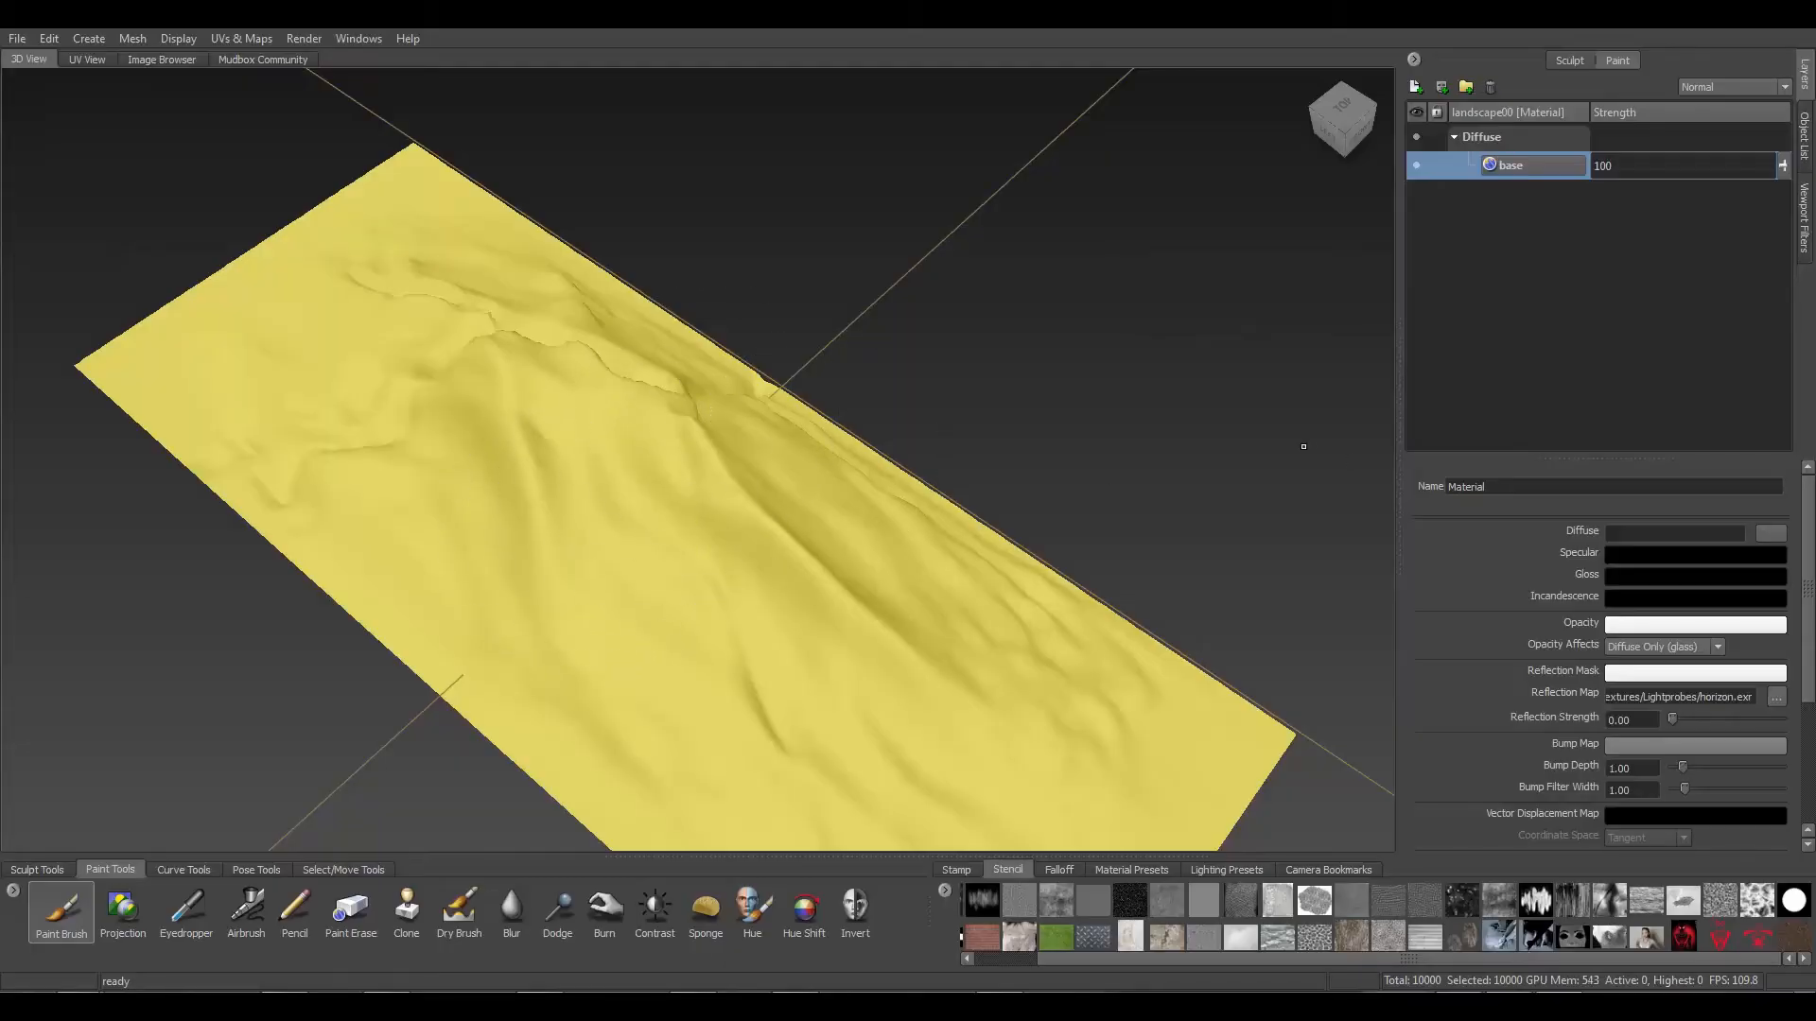
# Switch to Mudbox and add 1seamless_dirt_texture_10.png from the assets folder as a stencil
pyautogui.rightClick(945, 898)
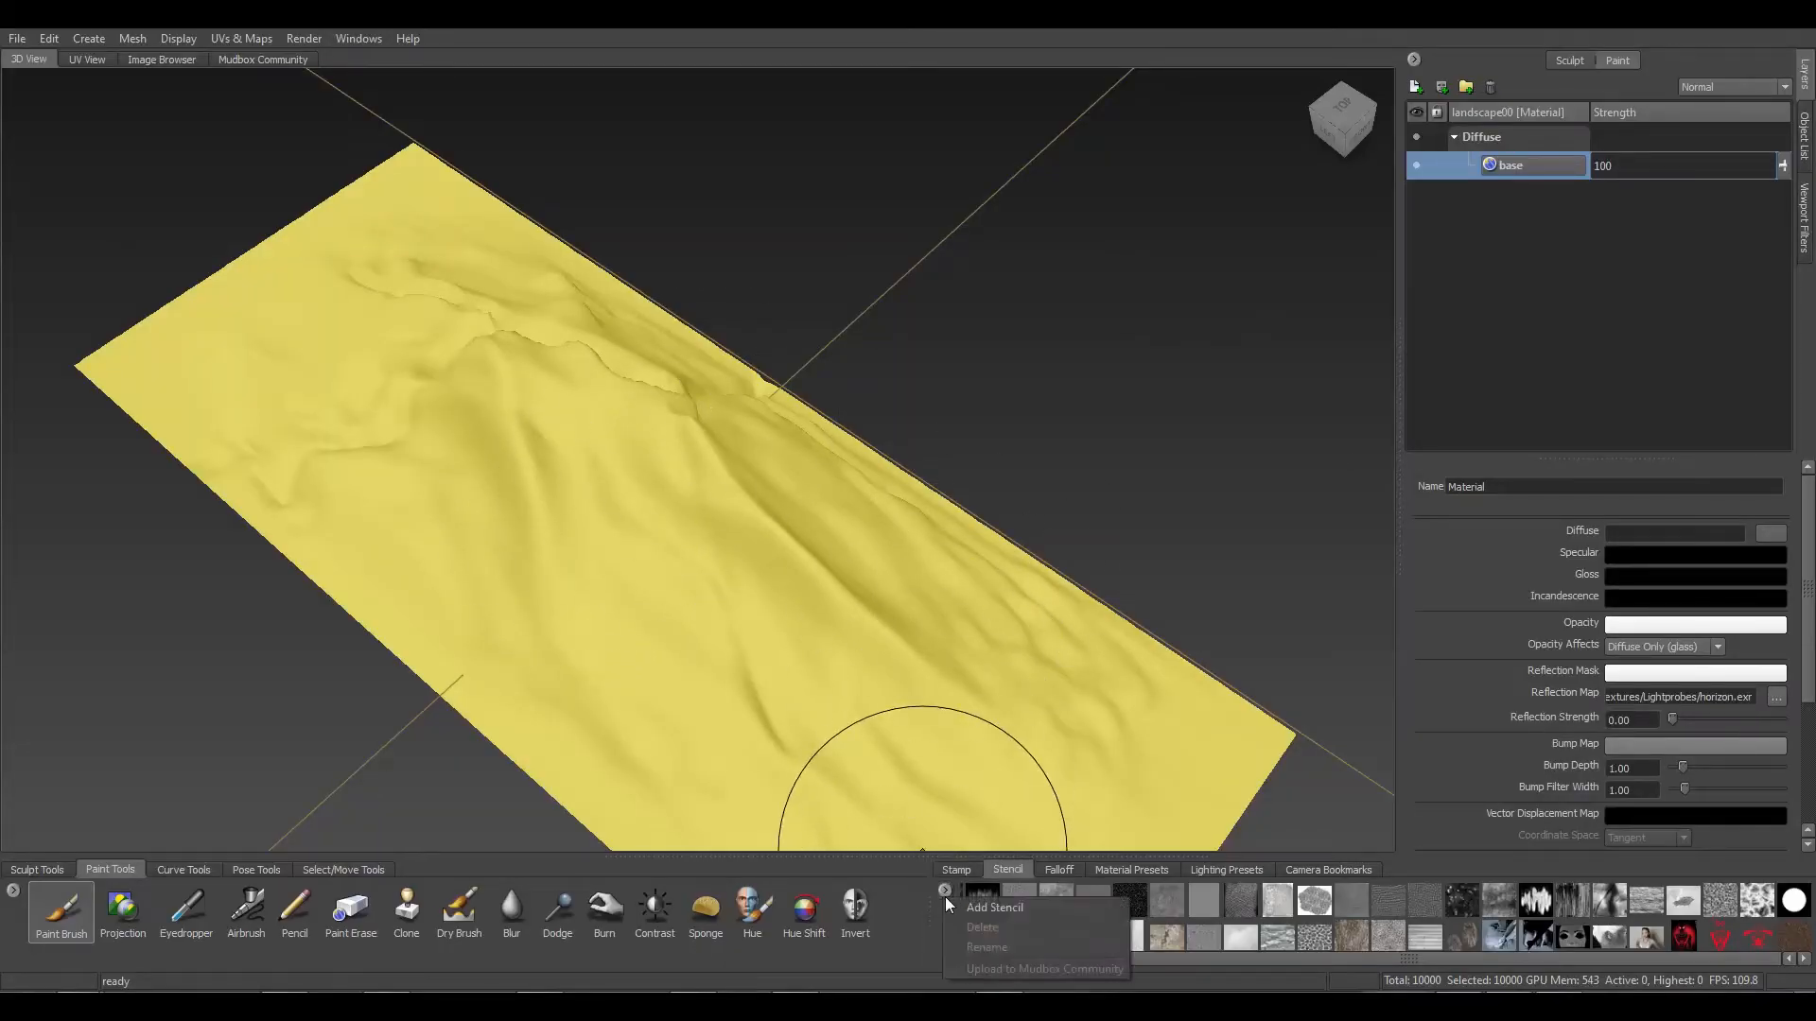
pyautogui.click(985, 905)
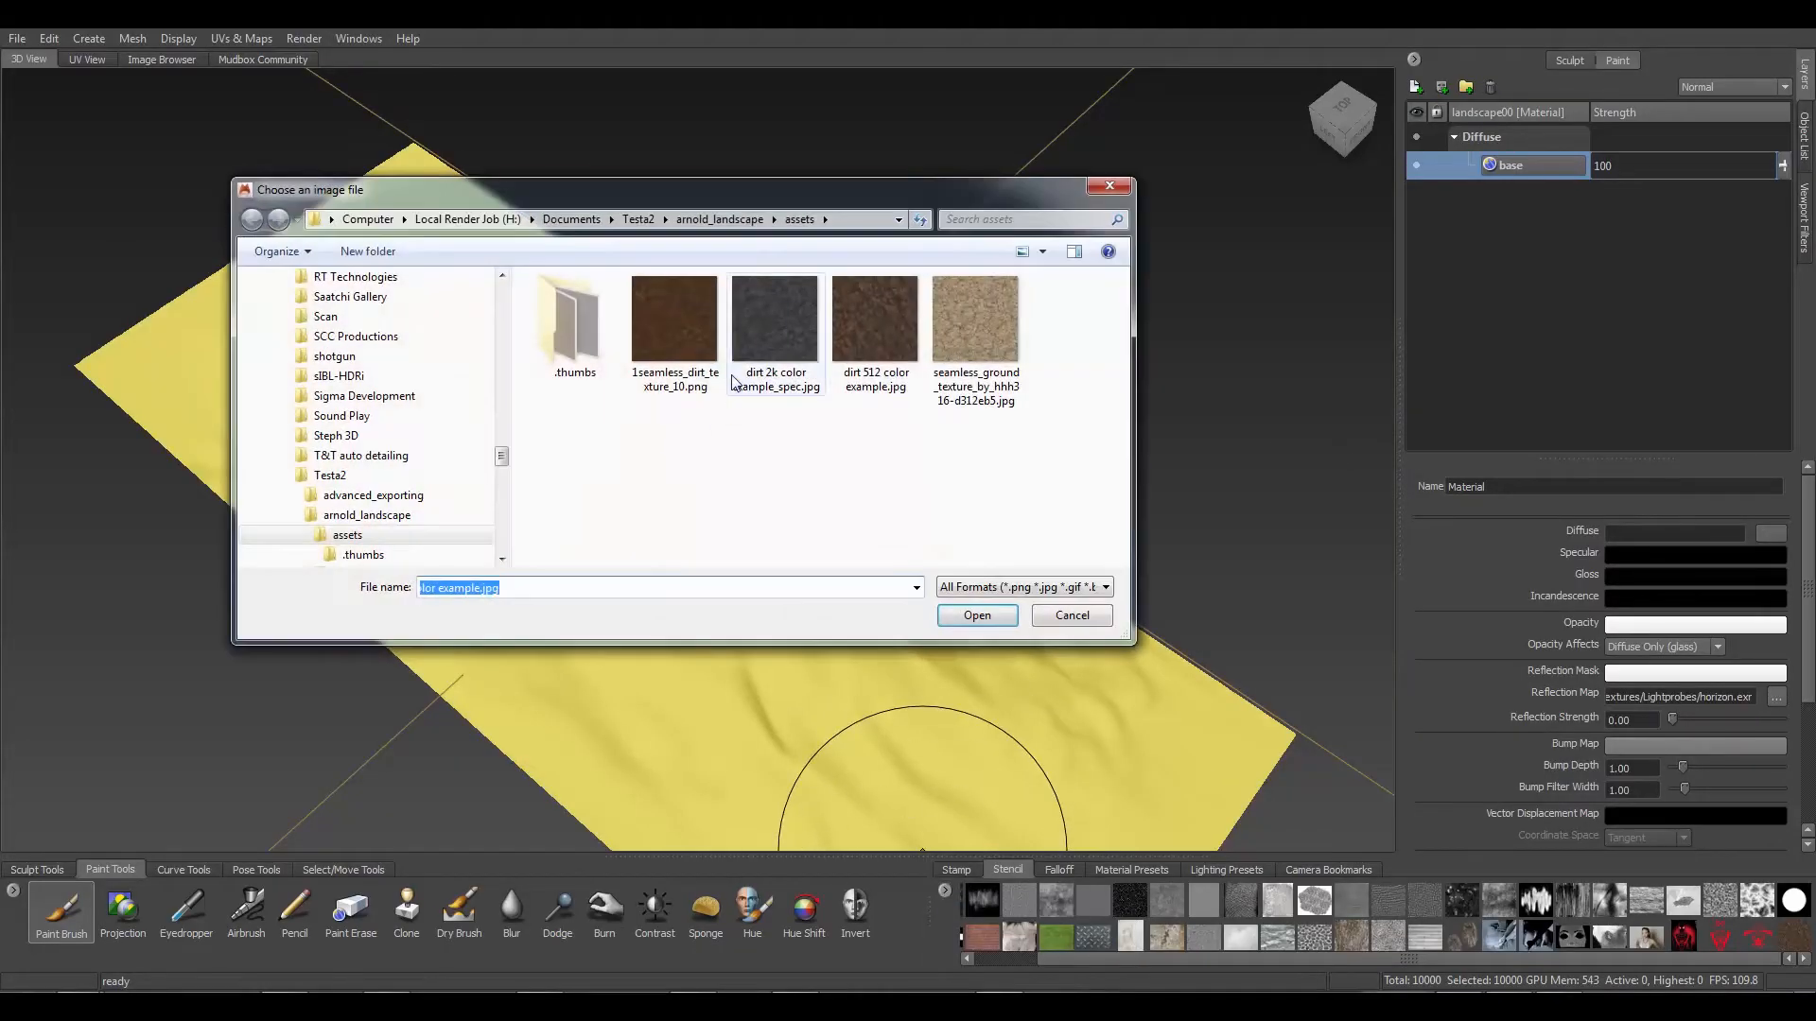
pyautogui.click(698, 312)
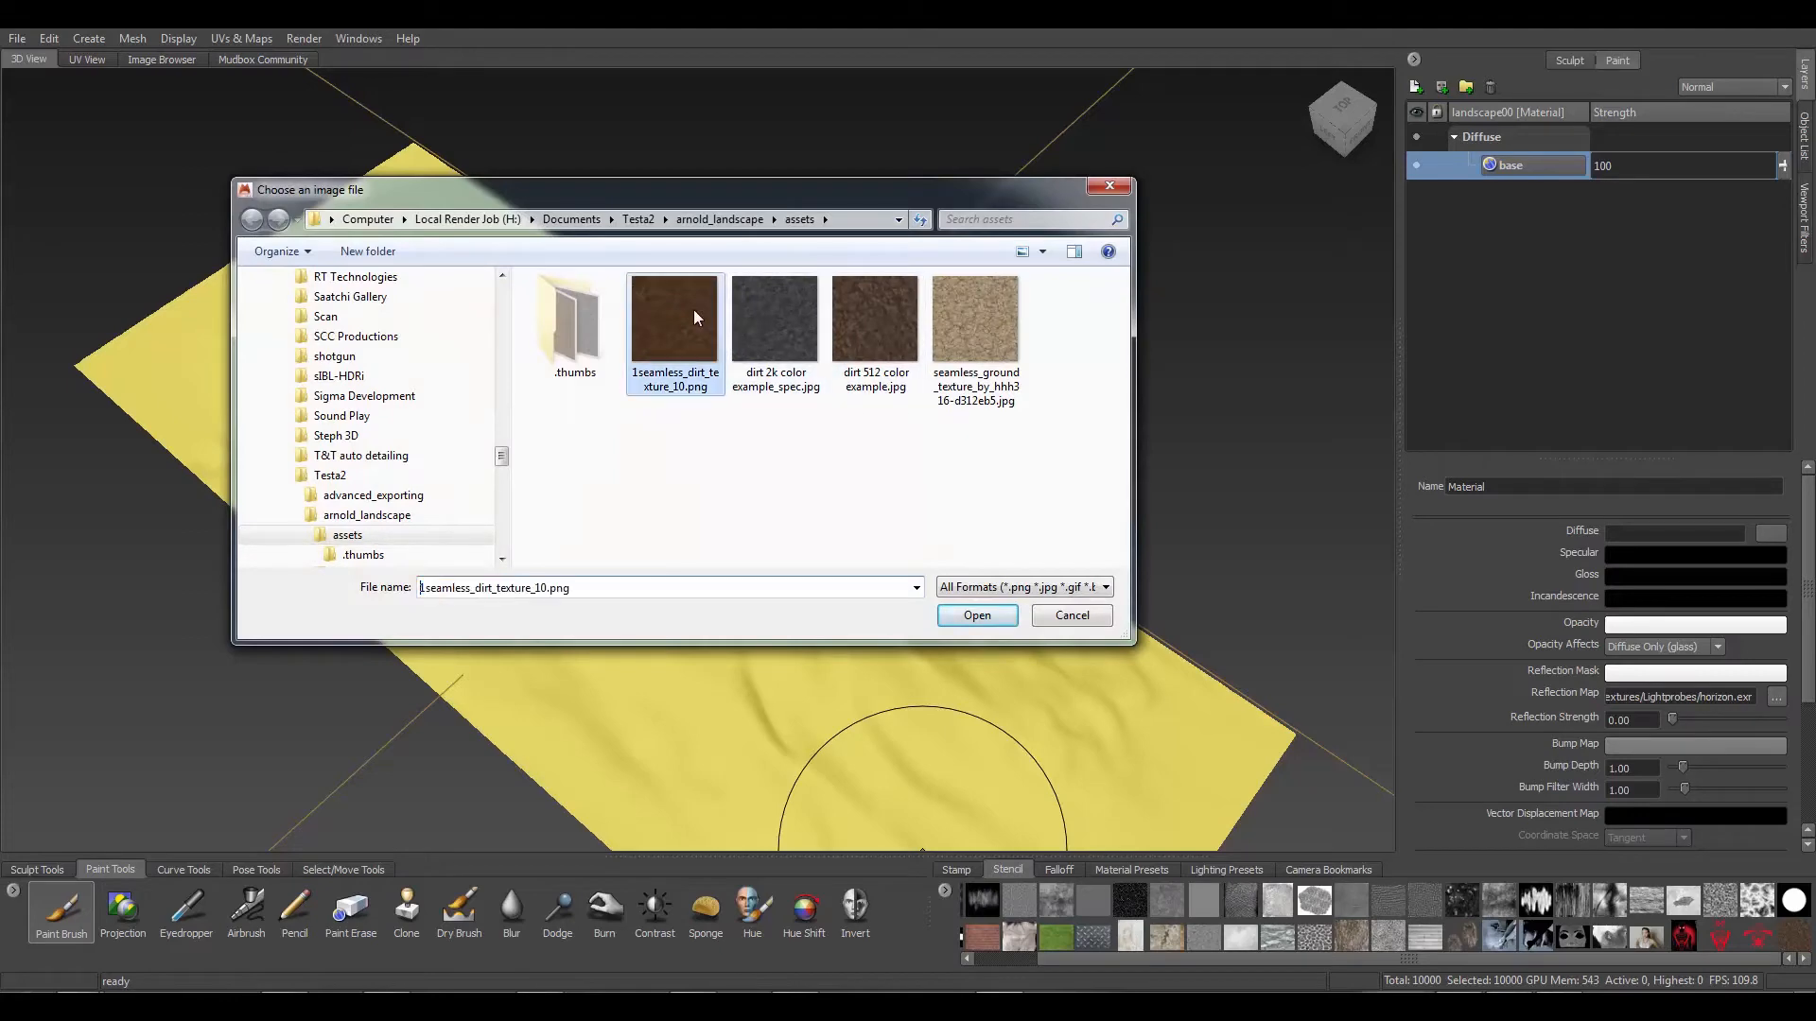
pyautogui.click(964, 624)
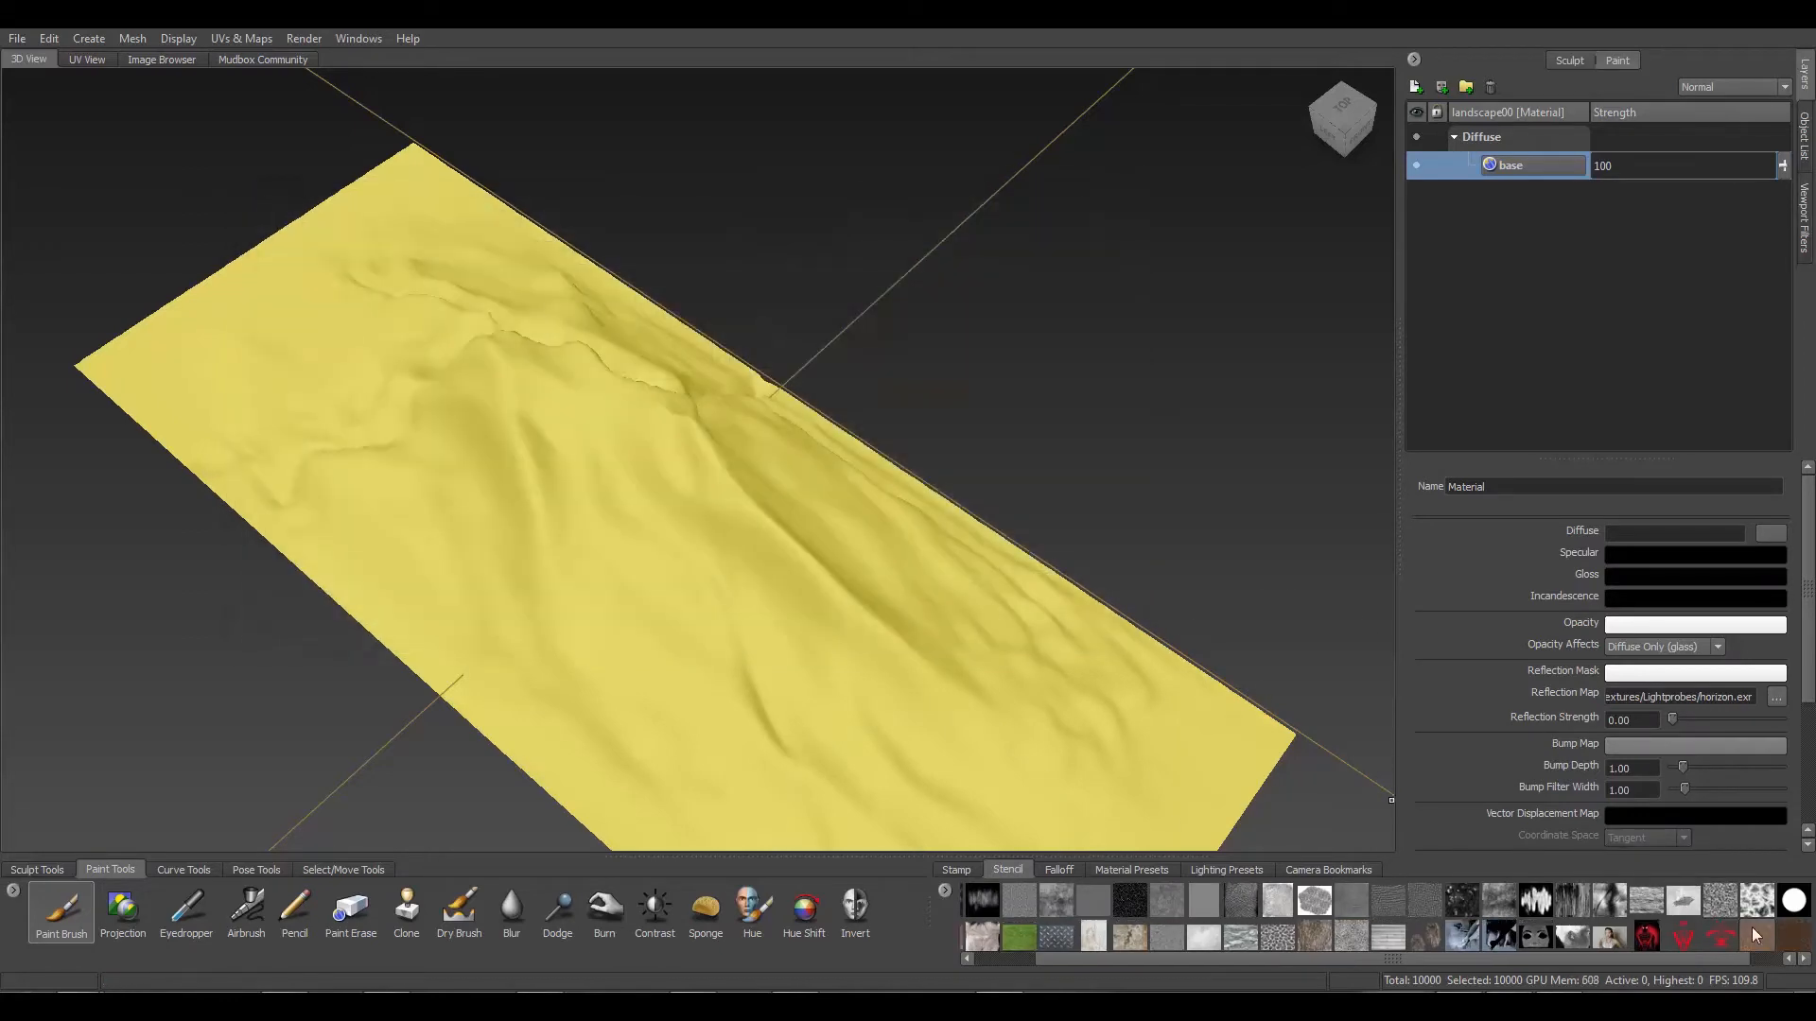
# Add dirt 2k color example_spec.jpg as another stencil and activate it over the landscape
pyautogui.click(946, 892)
pyautogui.click(988, 903)
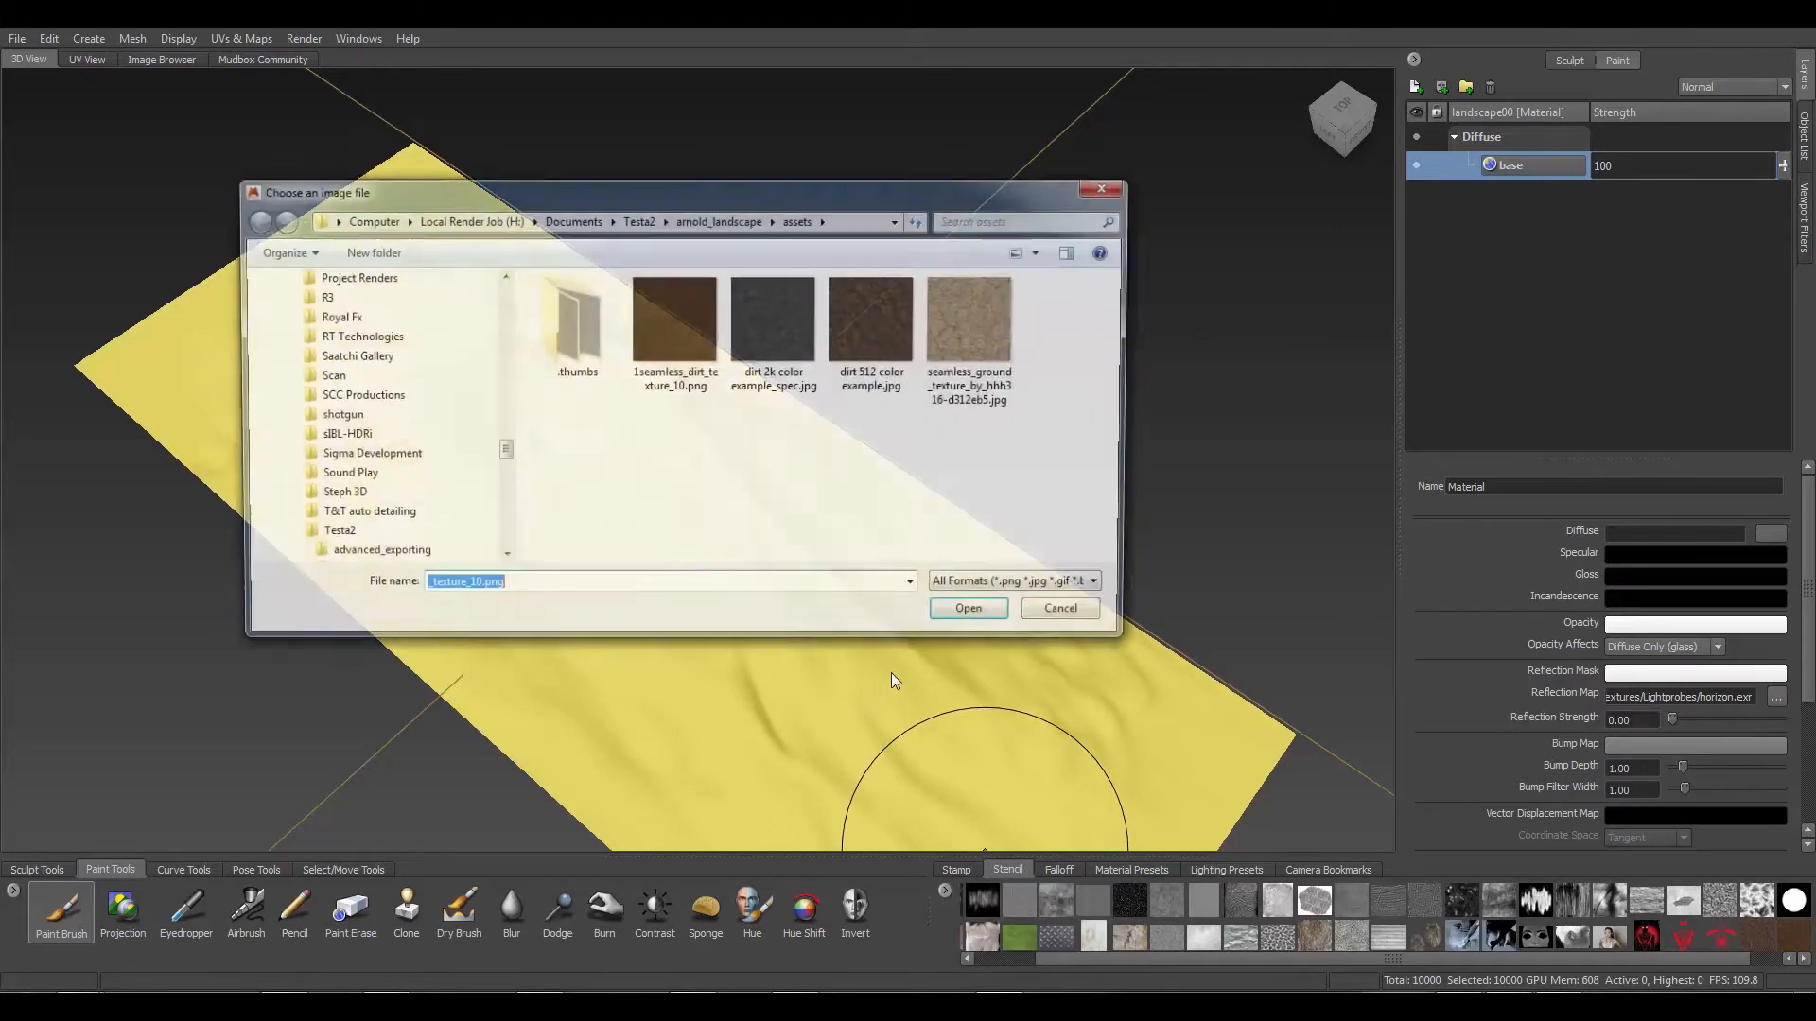
pyautogui.click(790, 326)
pyautogui.click(964, 617)
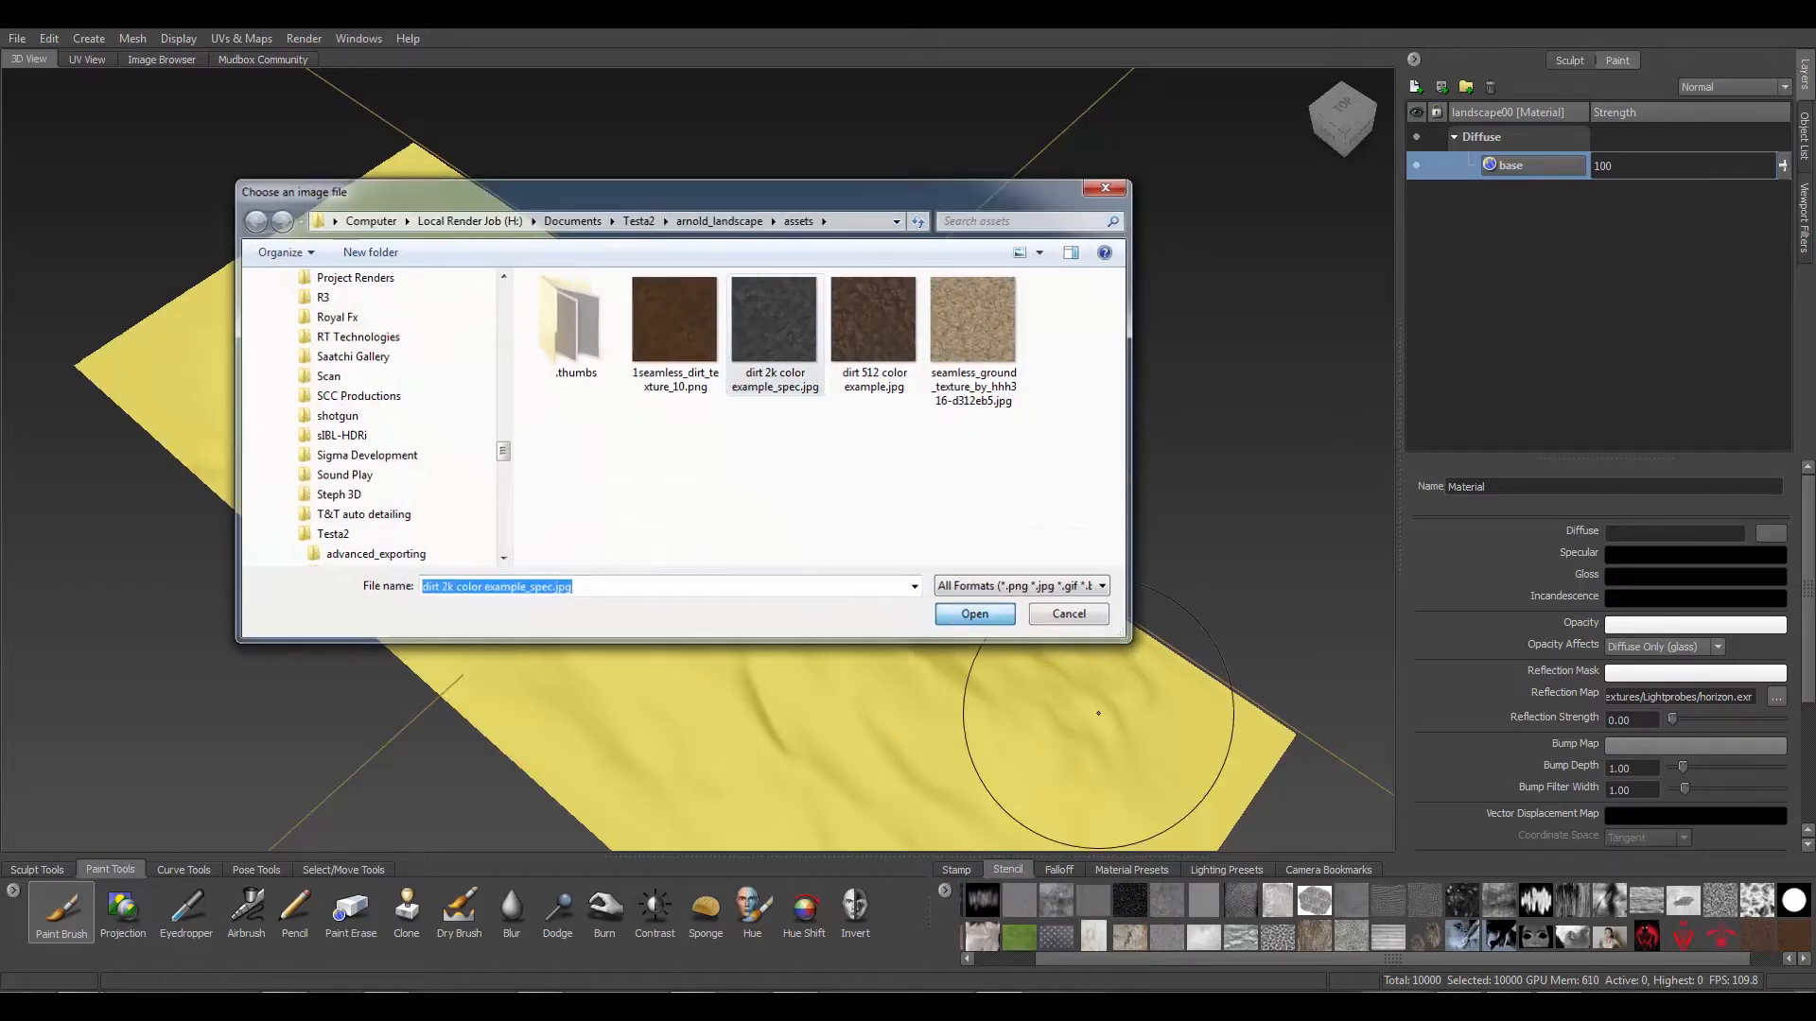
pyautogui.hscroll(1, 1712, 946)
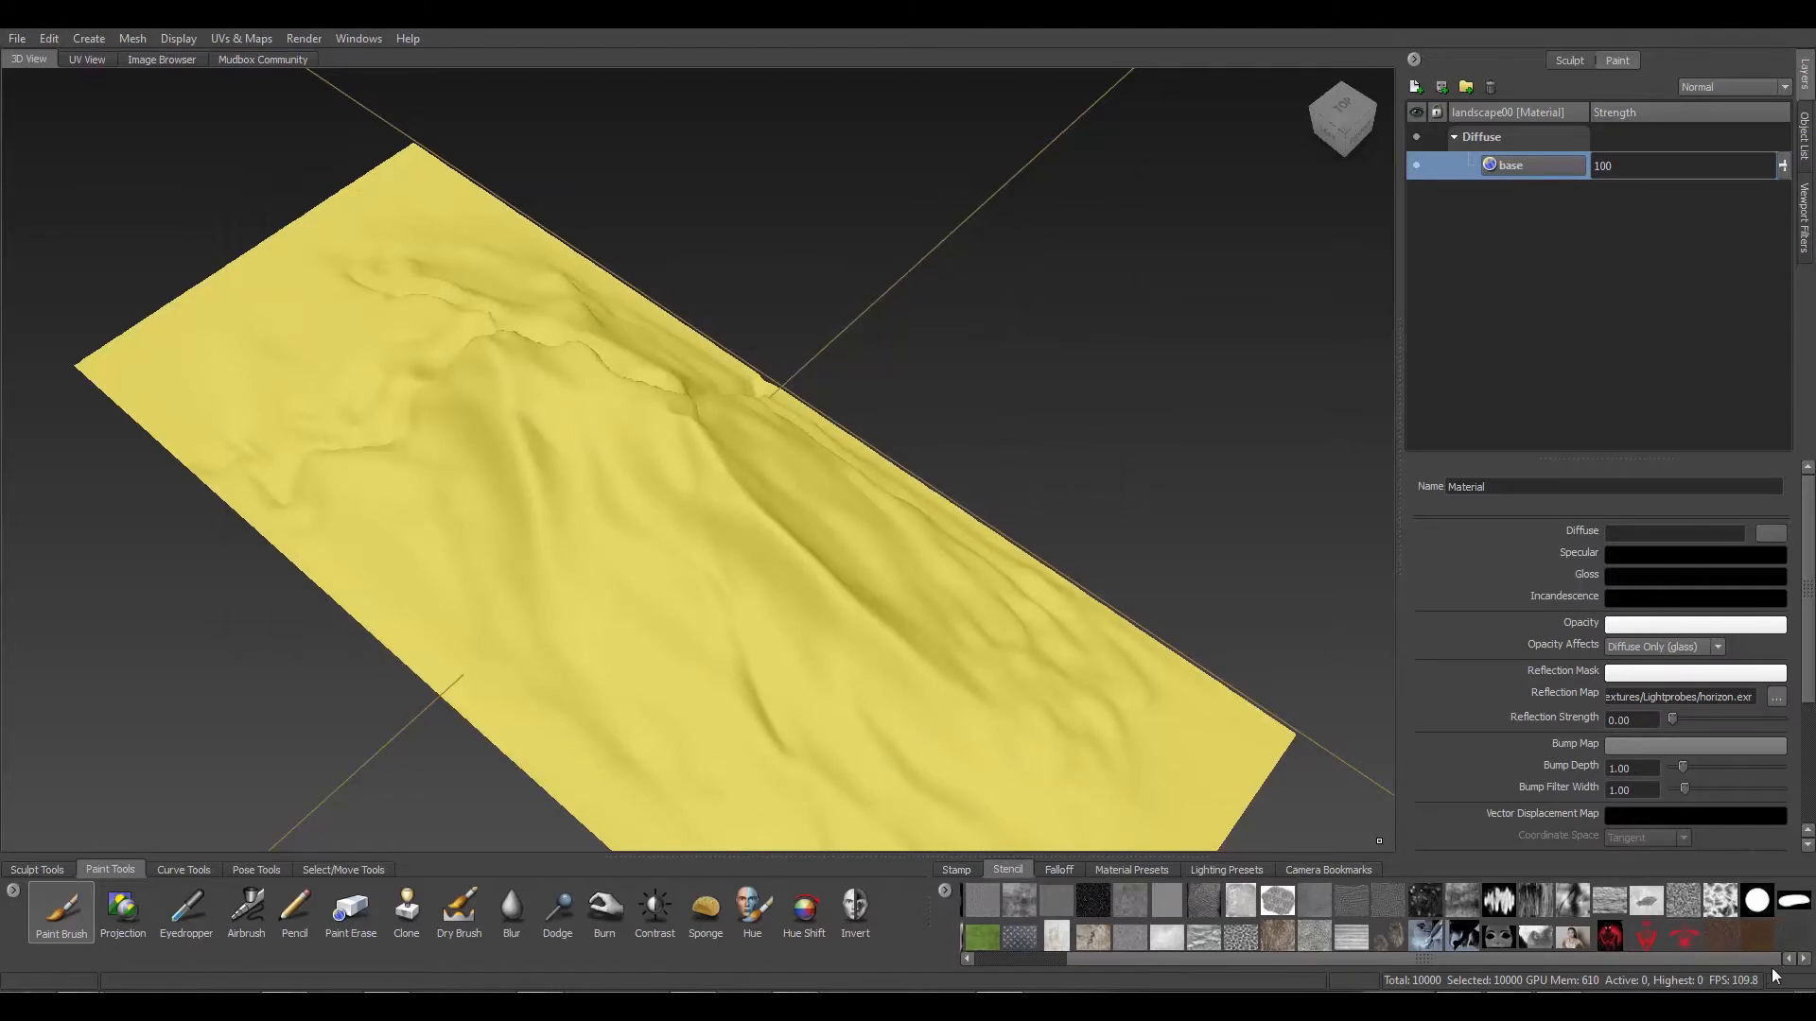
pyautogui.click(1776, 942)
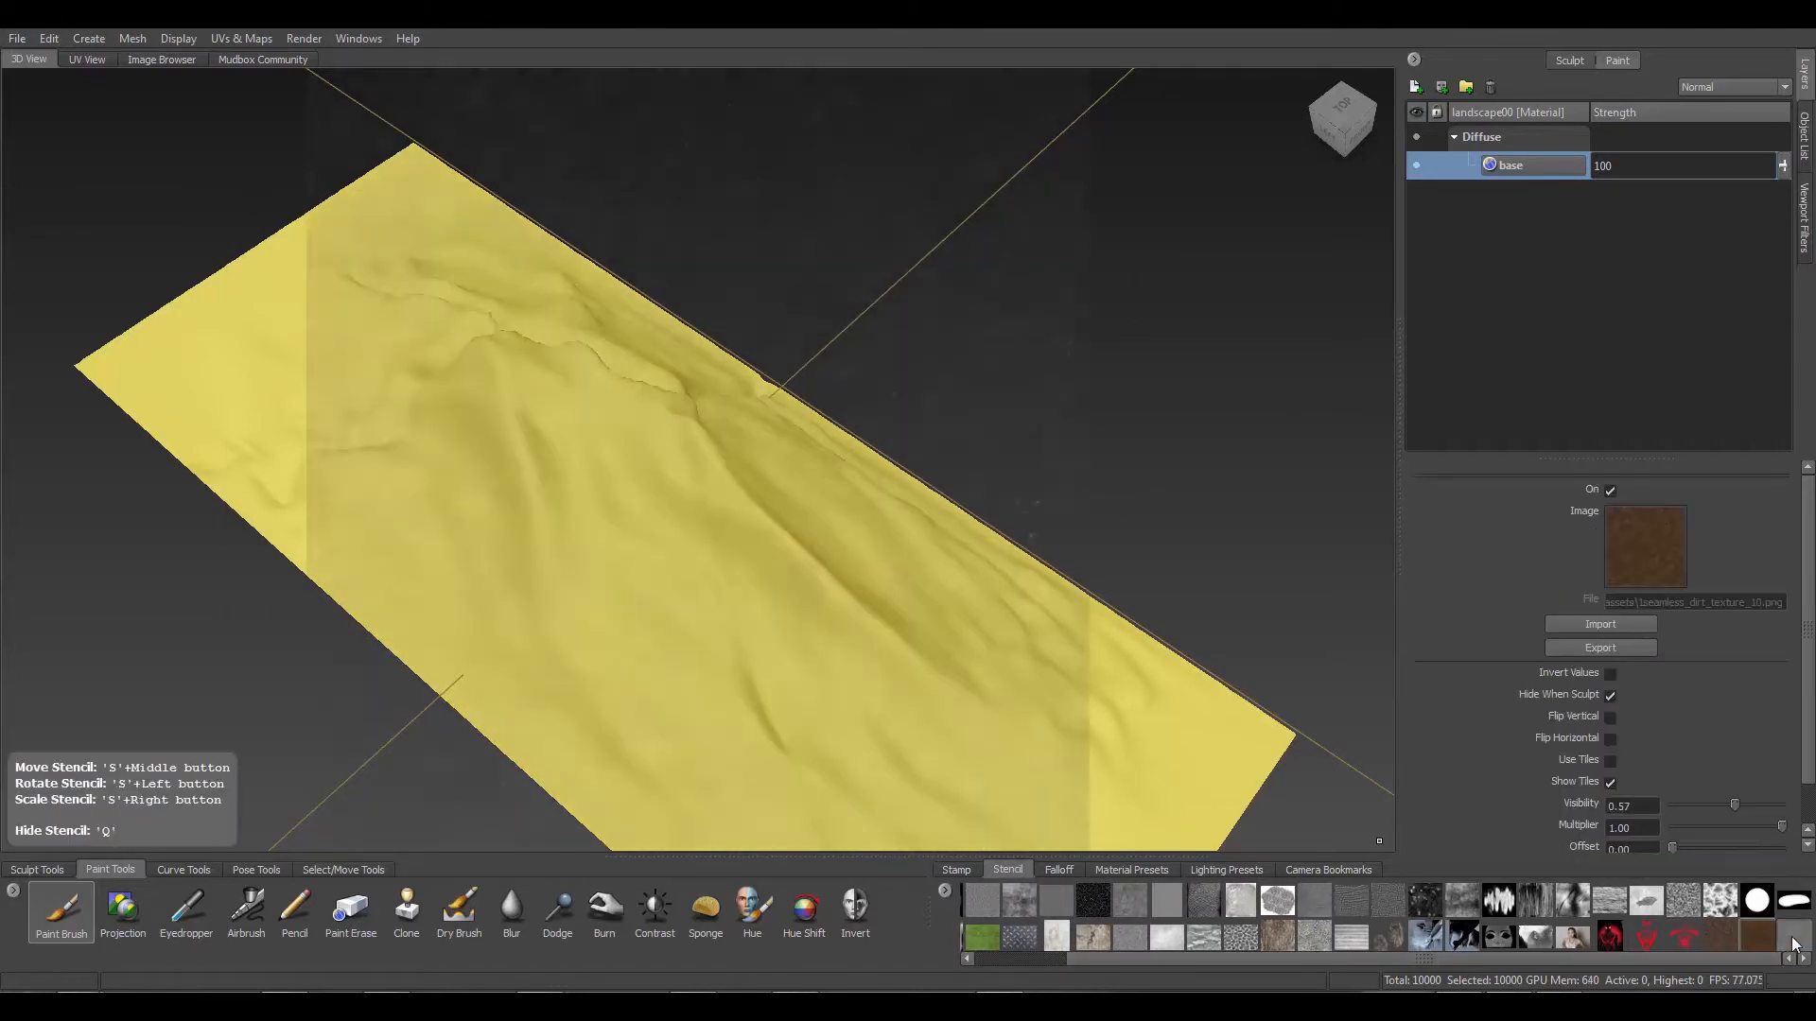
# Start adding new stamp images and browse to the H:\Documents\Testa2 folder
pyautogui.click(956, 870)
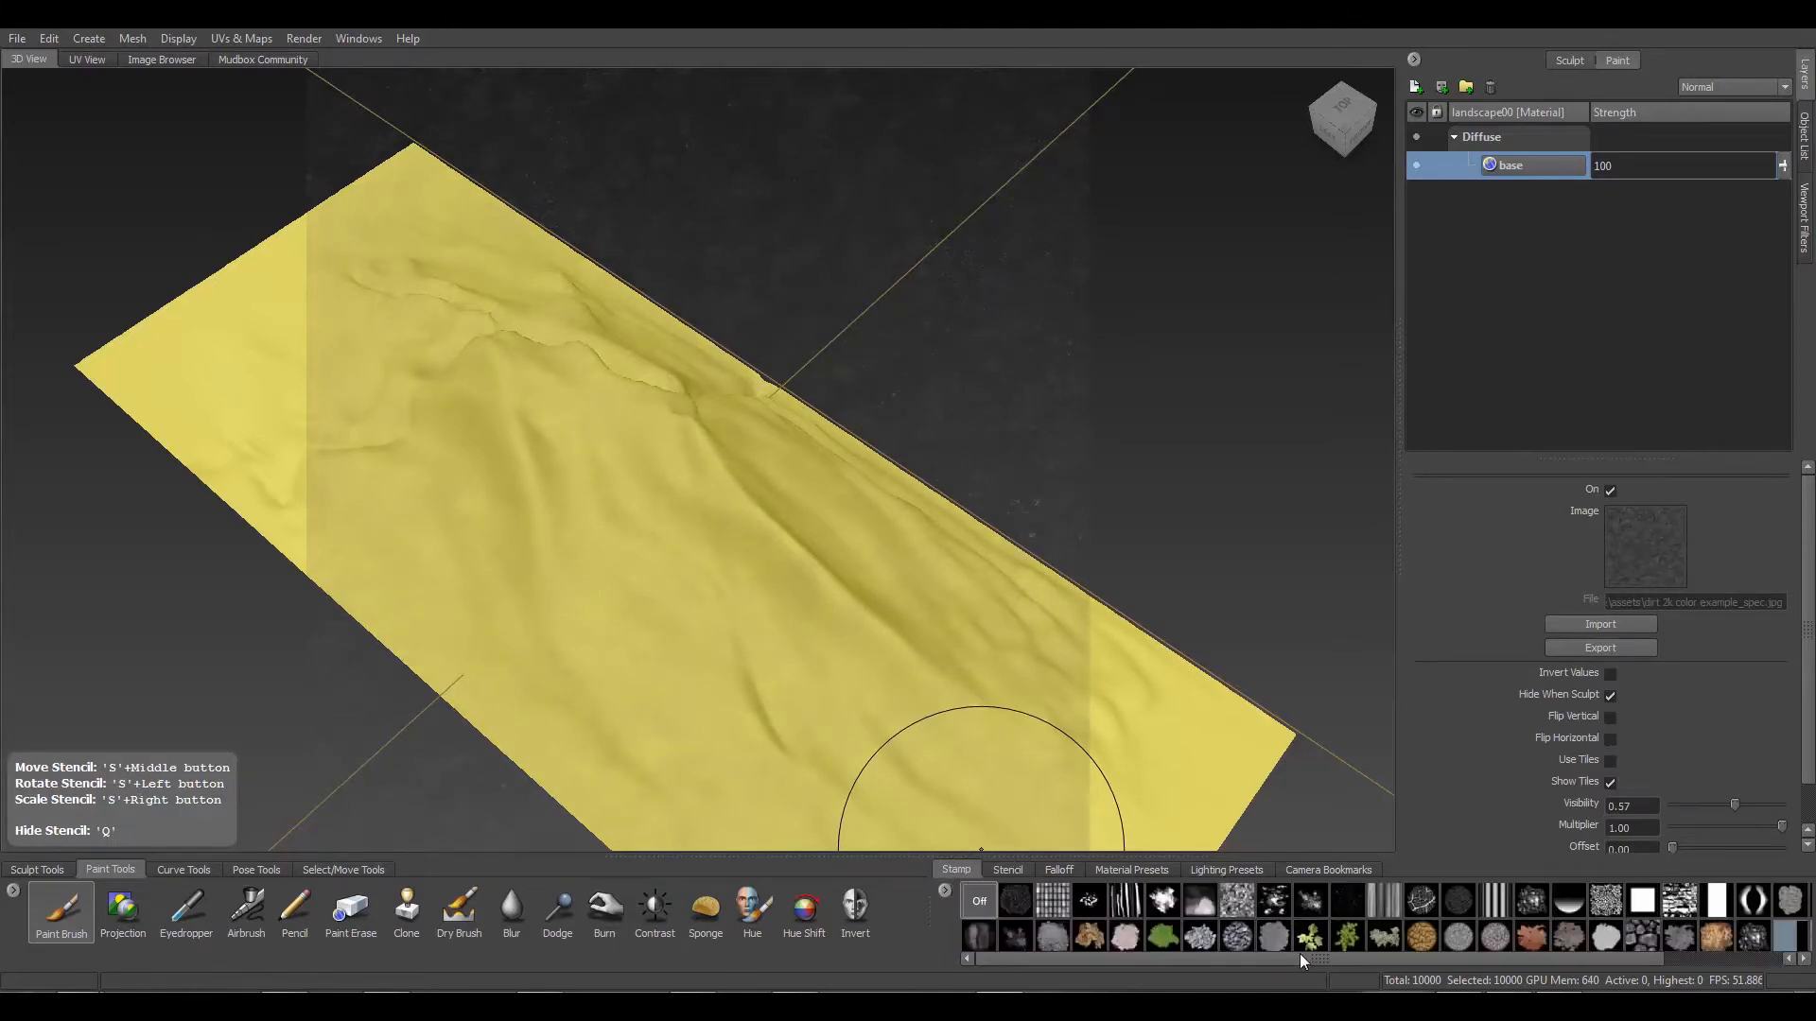
pyautogui.hscroll(2, 1380, 952)
pyautogui.hscroll(2, 1394, 949)
pyautogui.rightClick(946, 891)
pyautogui.click(1010, 901)
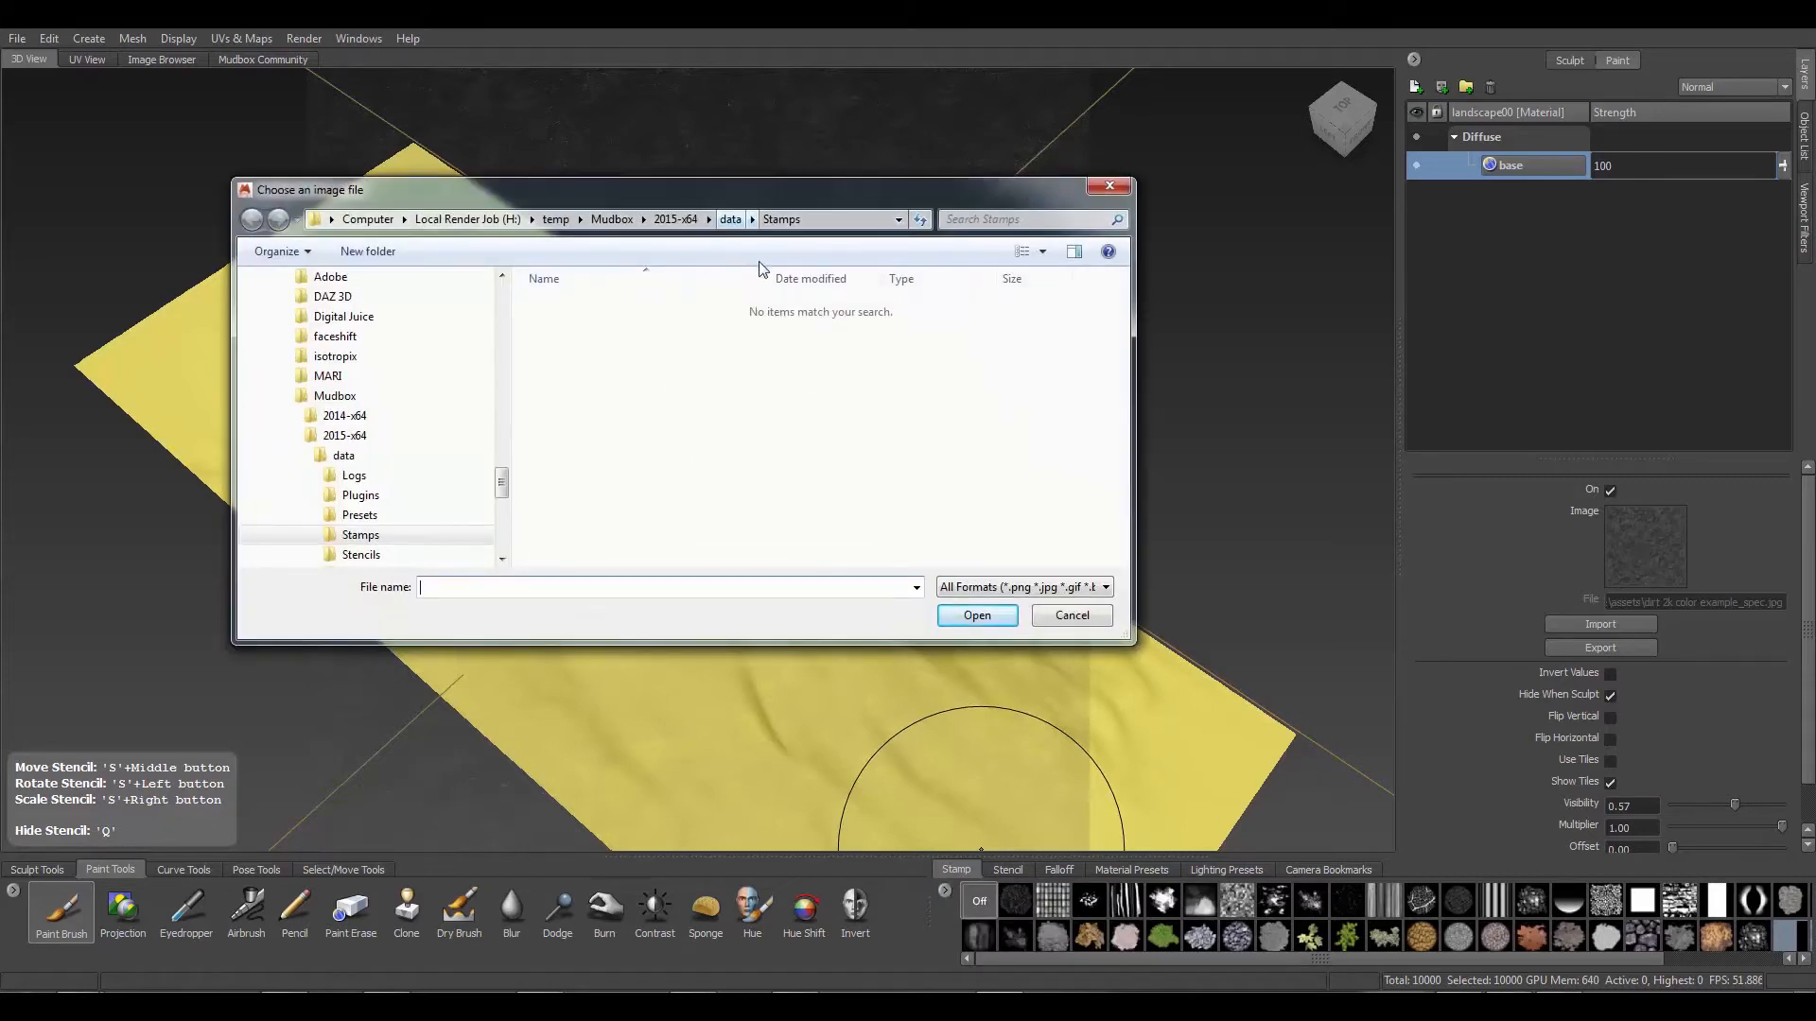
pyautogui.click(826, 217)
pyautogui.write('H')
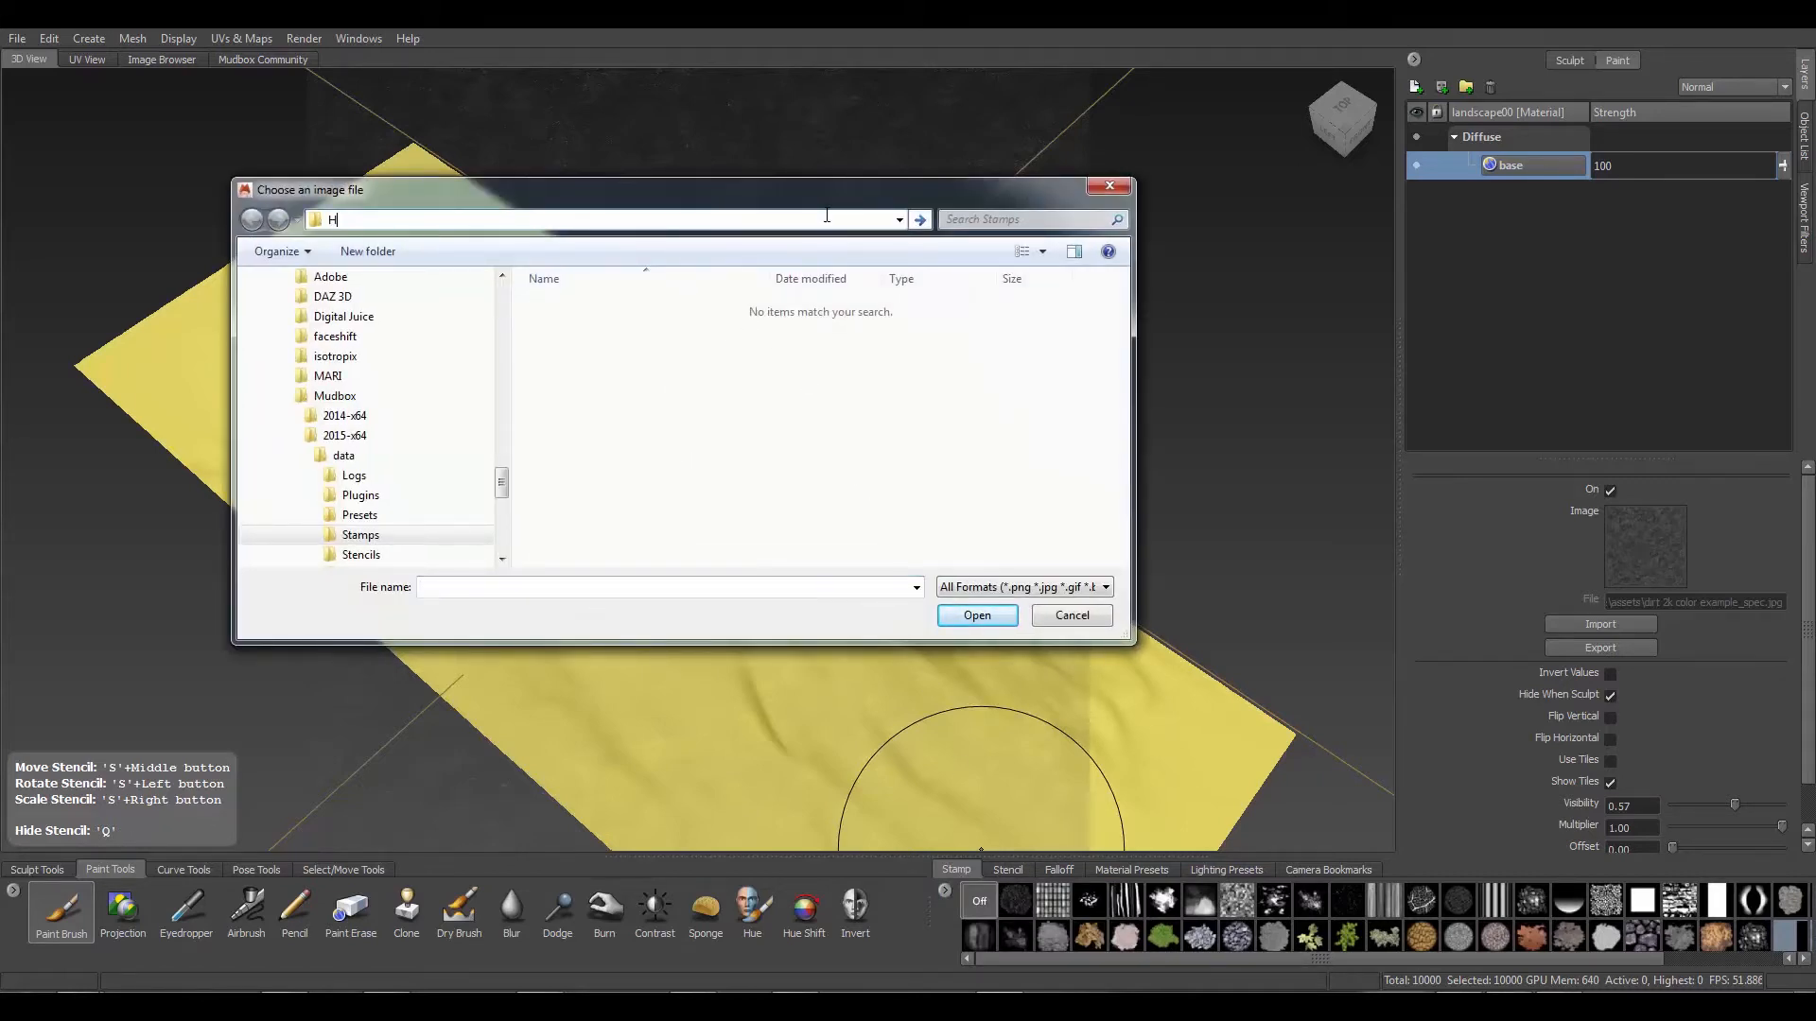
pyautogui.write(':\\')
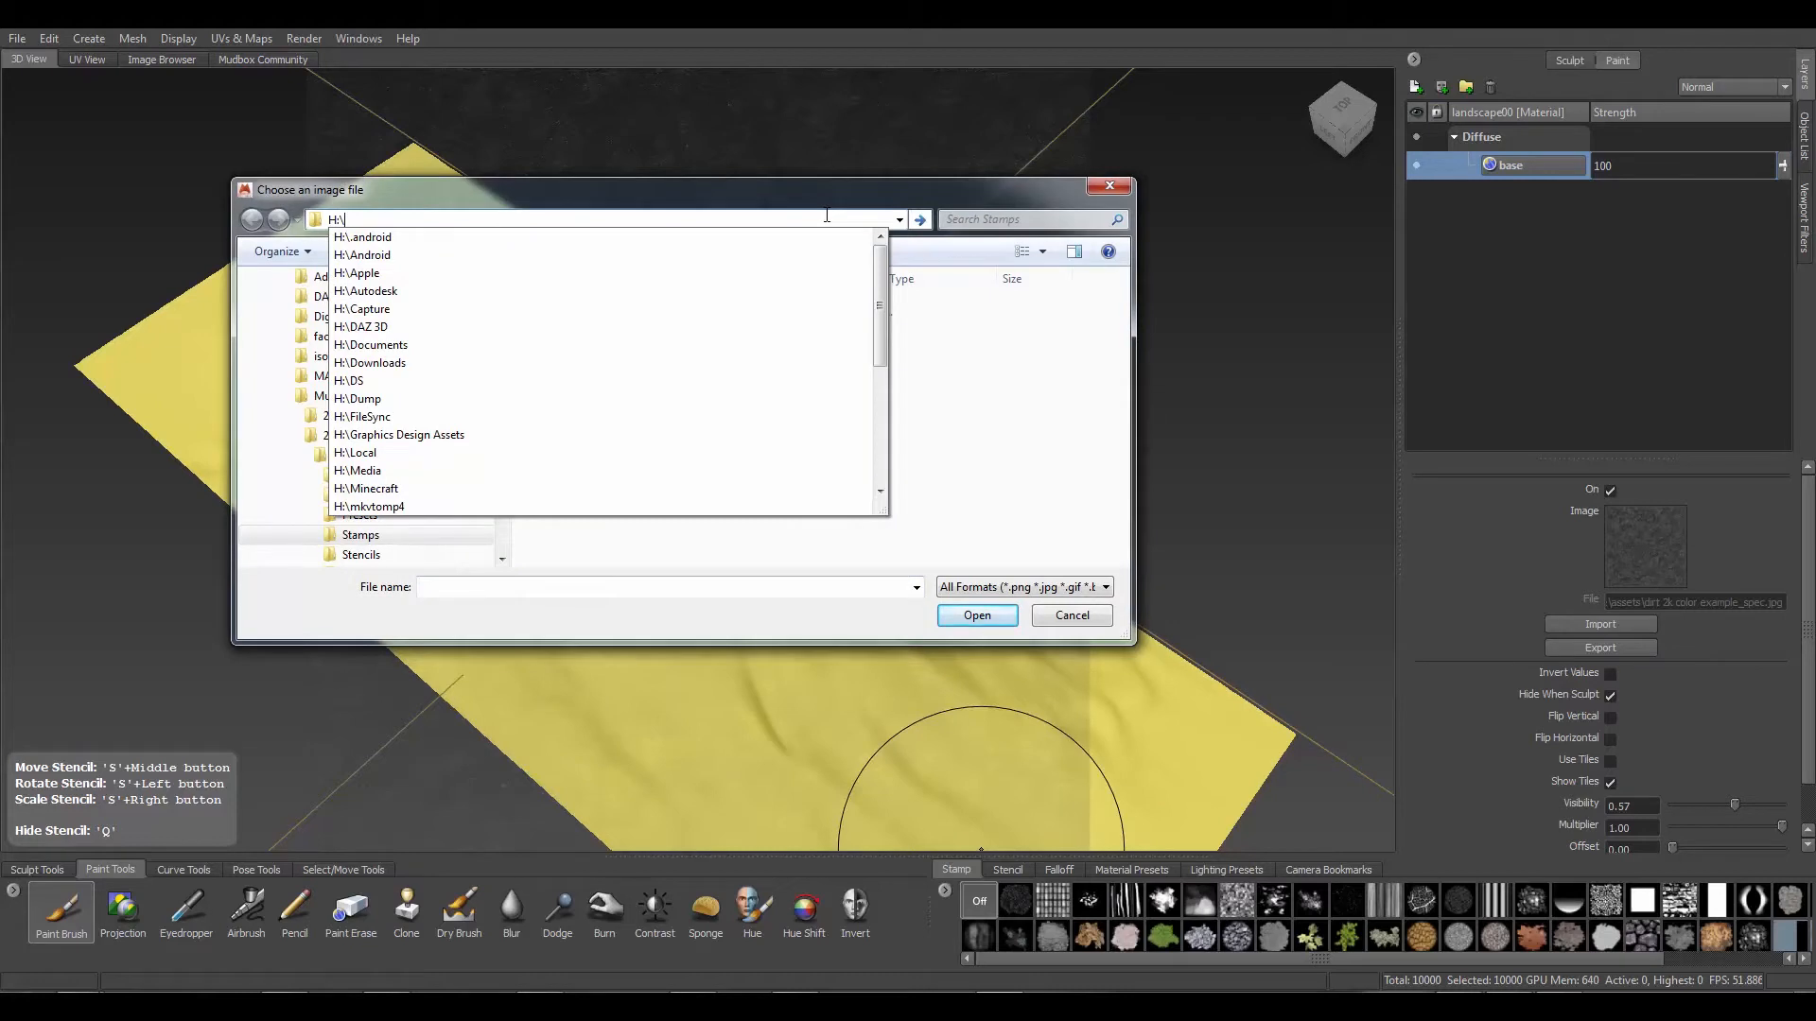
pyautogui.write('Documents')
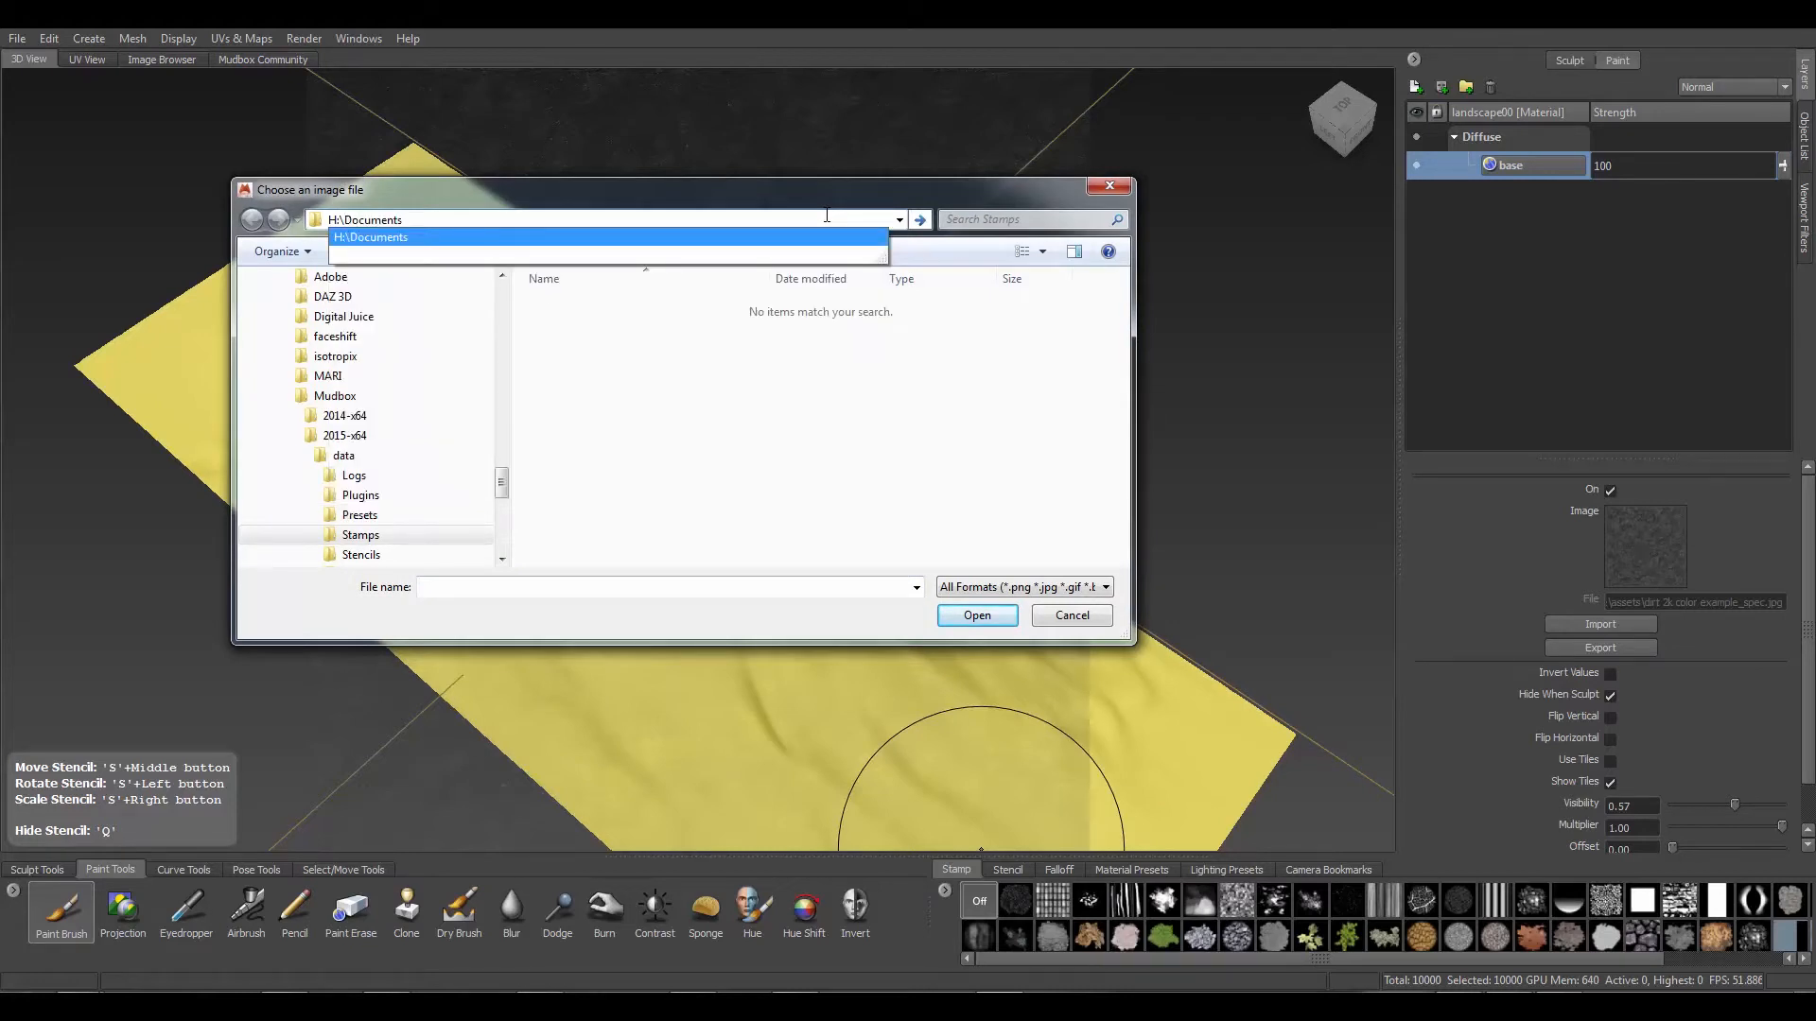
pyautogui.write('\\te')
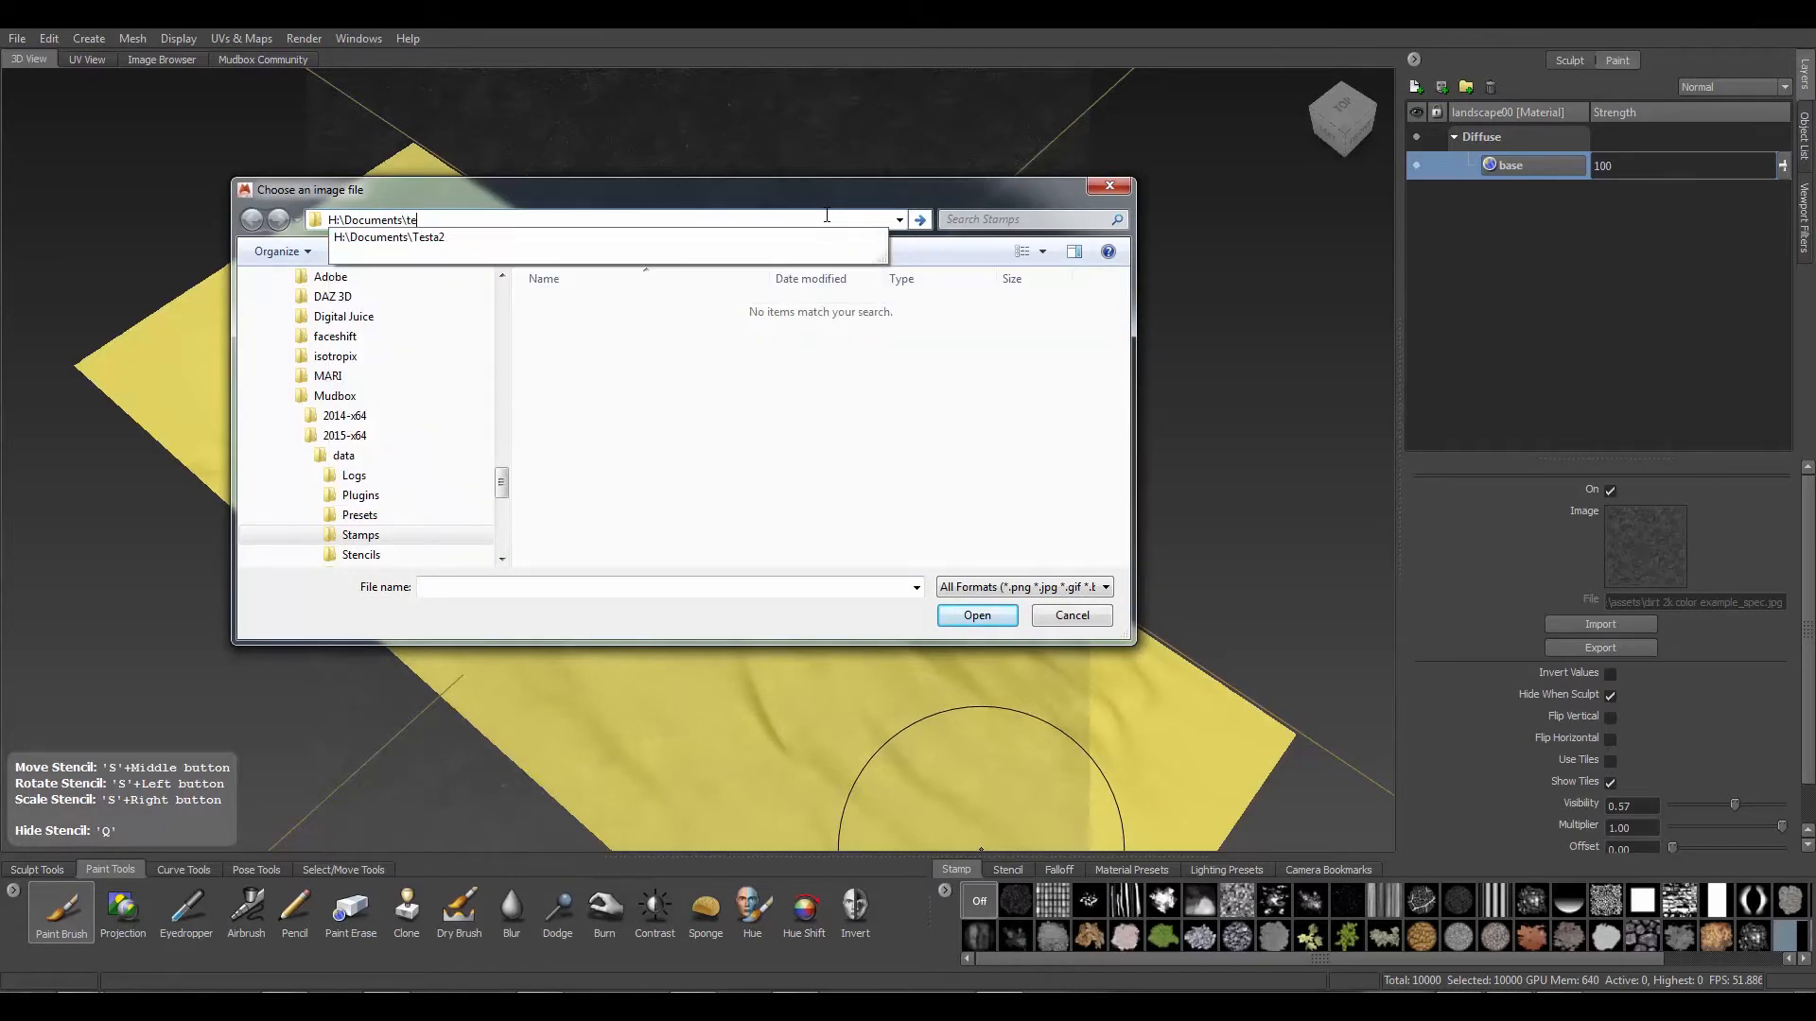
pyautogui.press('Down')
pyautogui.write('\\')
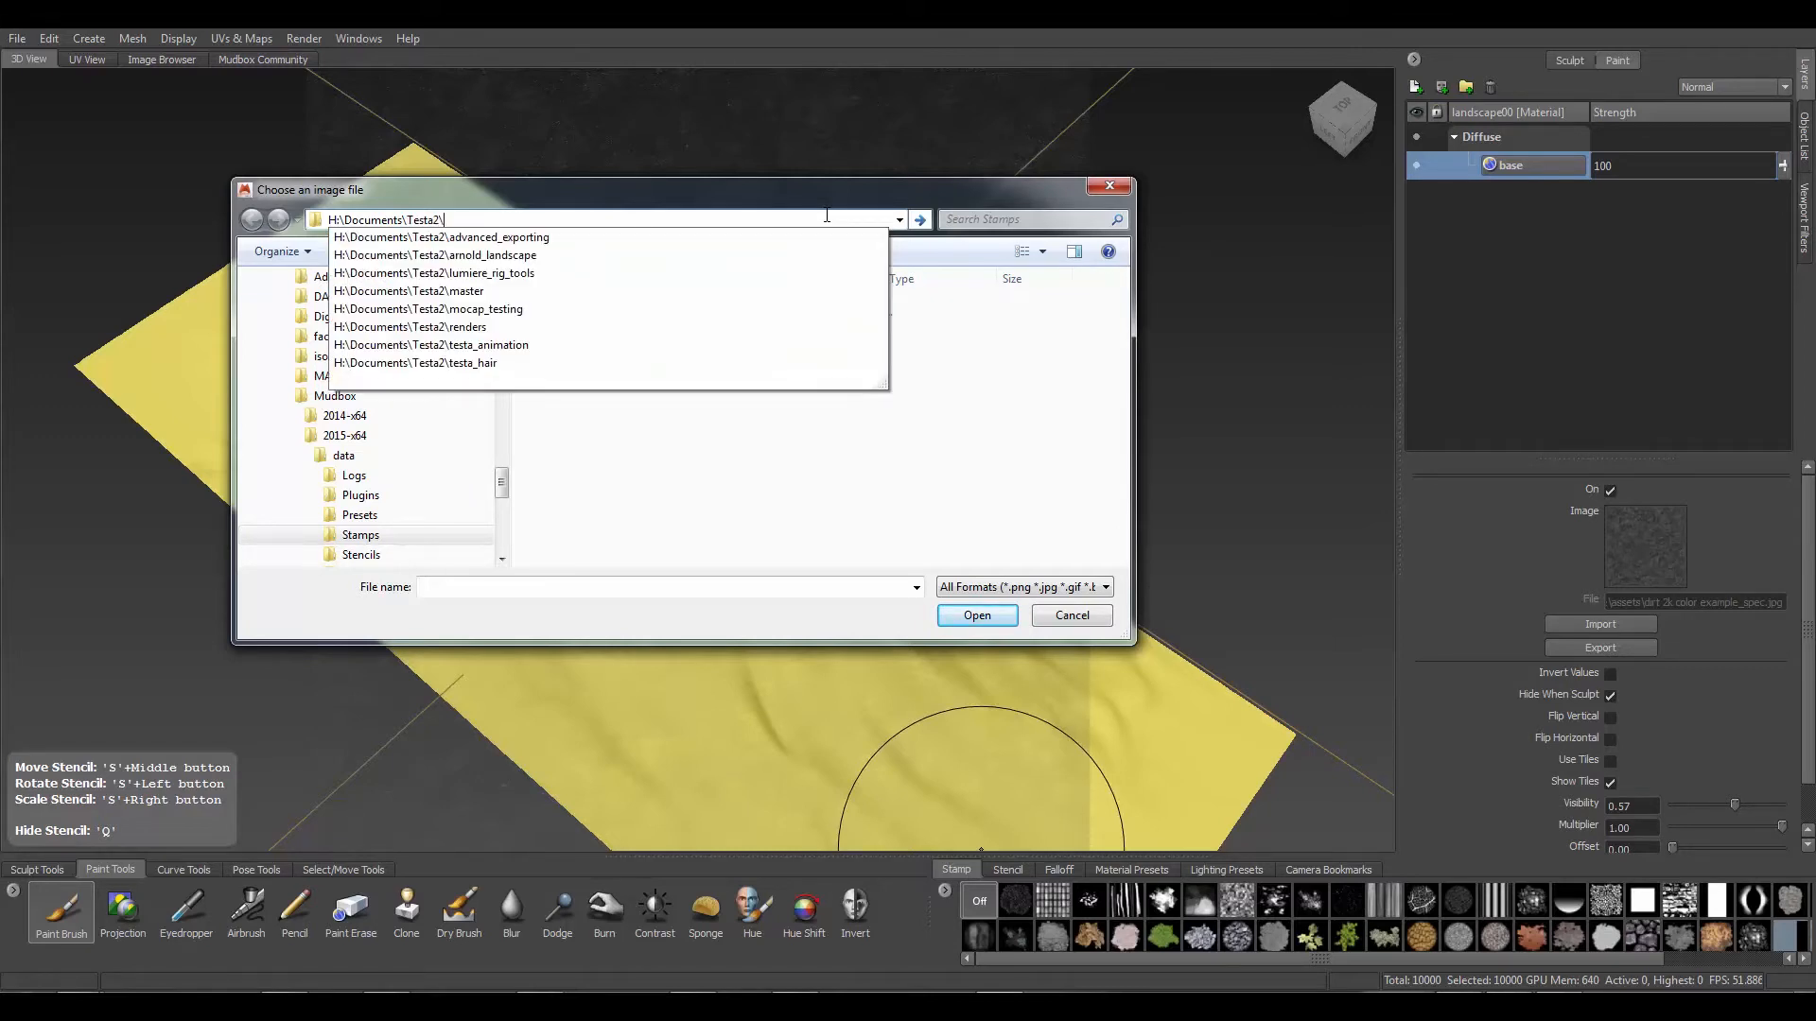
pyautogui.write('ass')
pyautogui.press('BackSpace')
pyautogui.press('BackSpace')
pyautogui.press('BackSpace')
pyautogui.press('BackSpace')
pyautogui.press('Return')
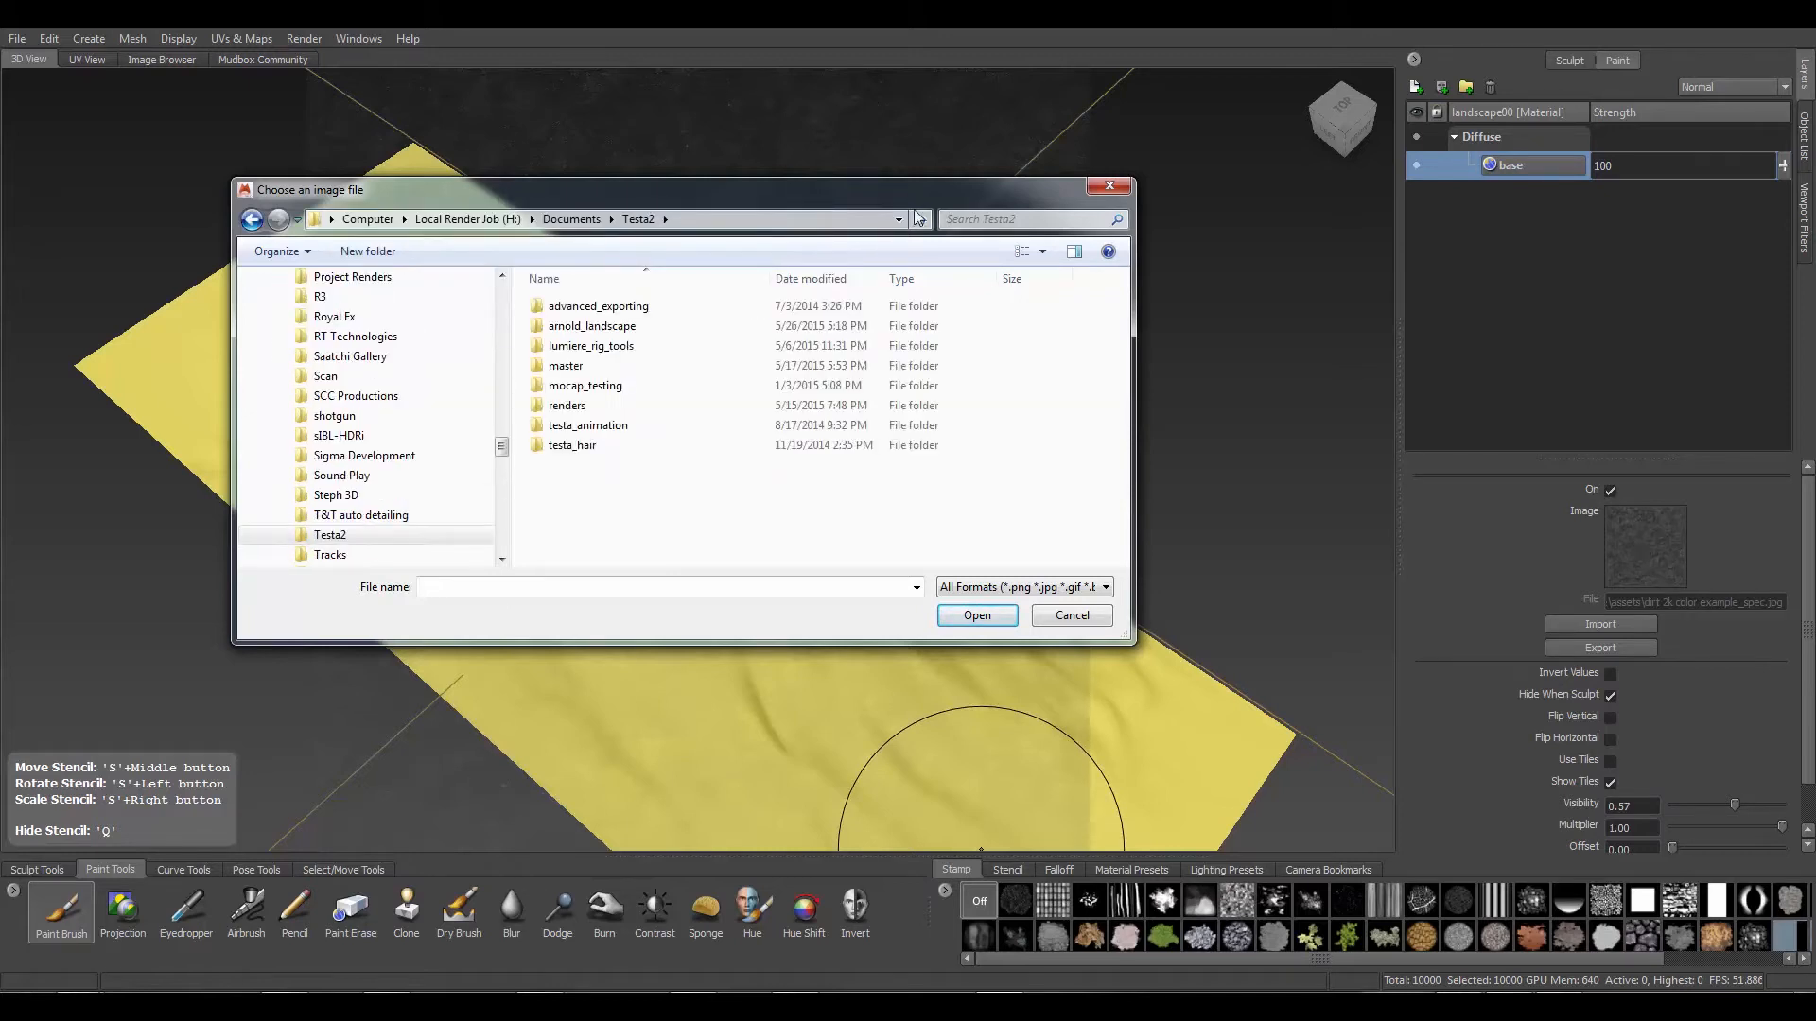
# Add 1seamless_dirt_texture_10.png and dirt 2k color example_spec.jpg from arnold_landscape\assets as stamps
pyautogui.doubleClick(591, 327)
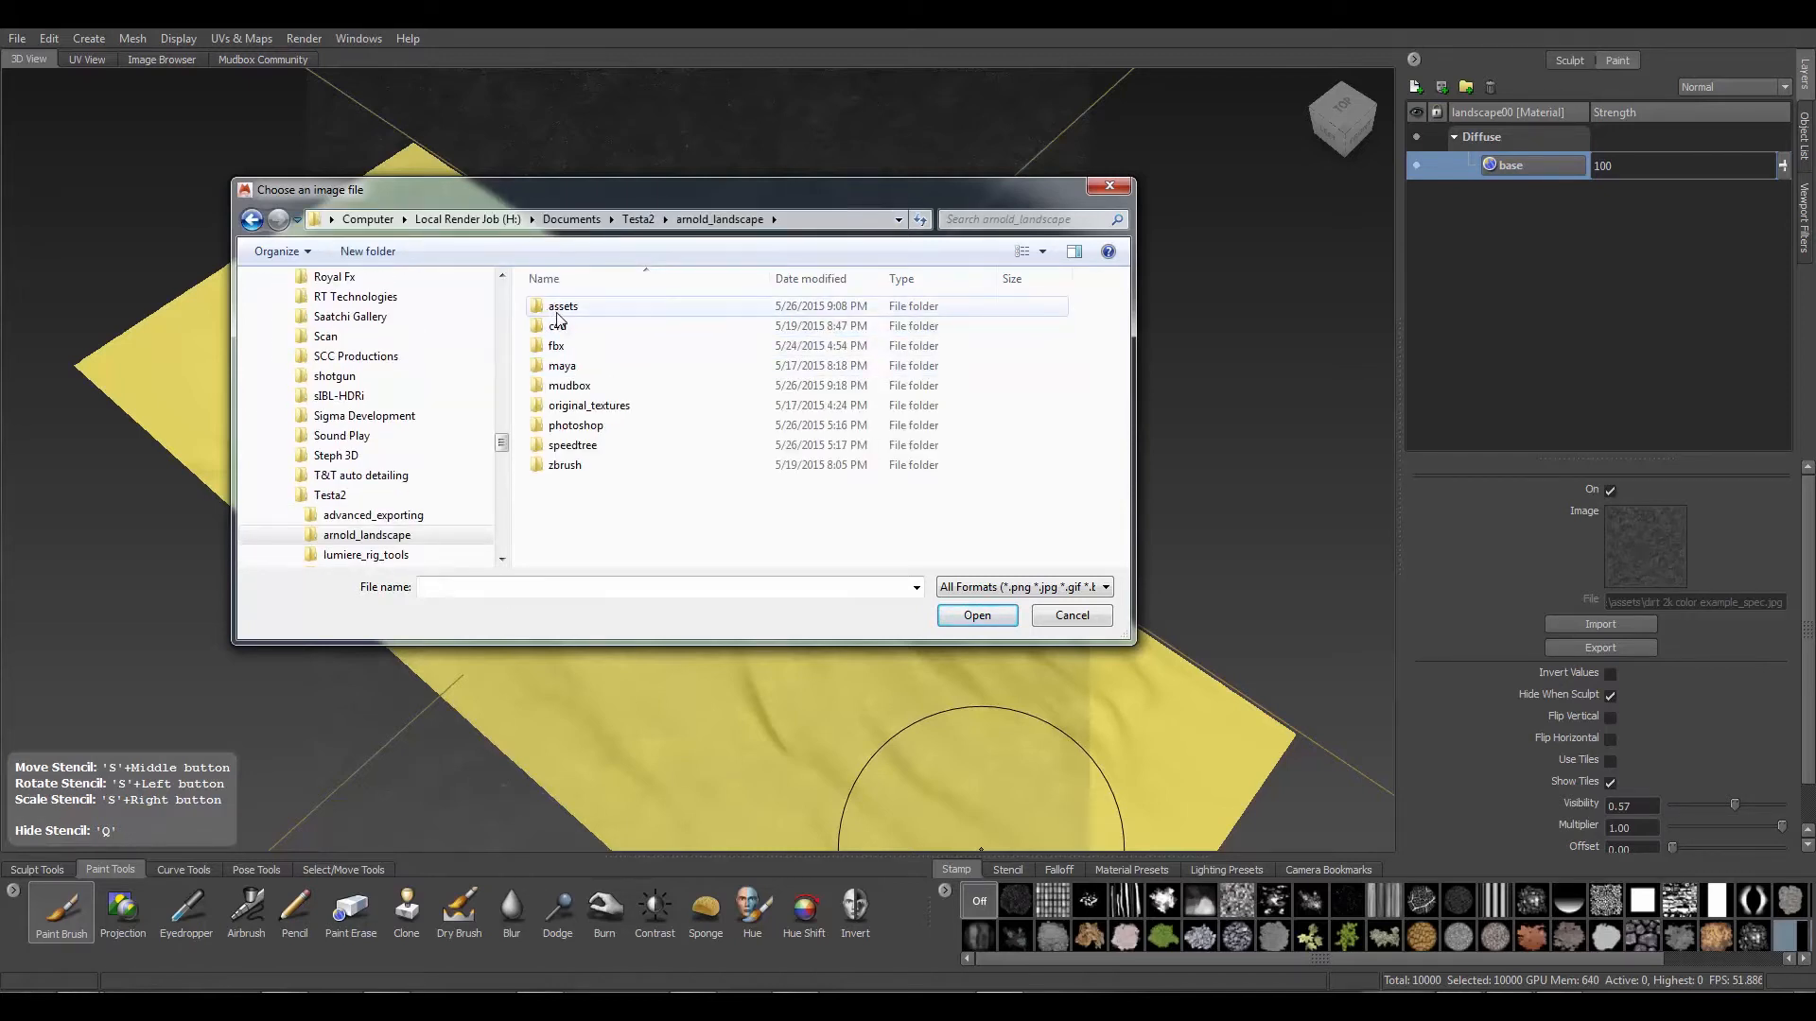
pyautogui.doubleClick(565, 305)
pyautogui.click(662, 302)
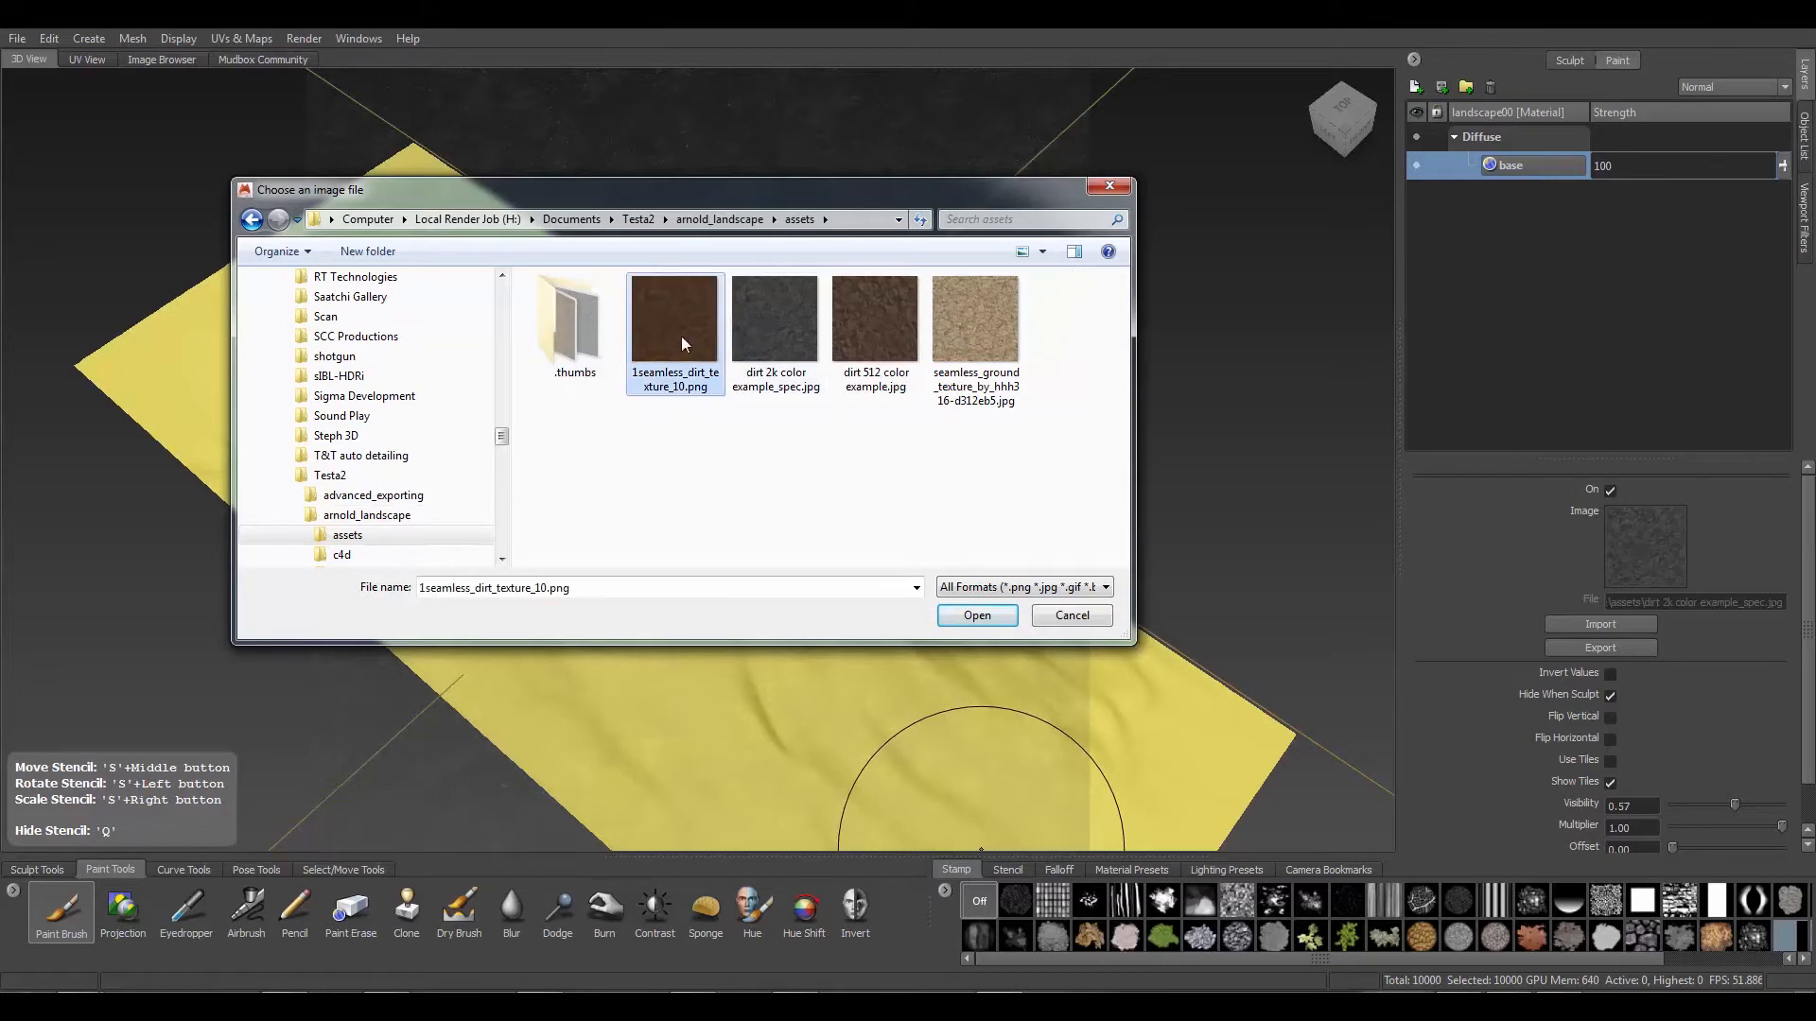
pyautogui.keyDown('ctrl'); pyautogui.click(773, 327); pyautogui.keyUp('ctrl')
pyautogui.click(976, 615)
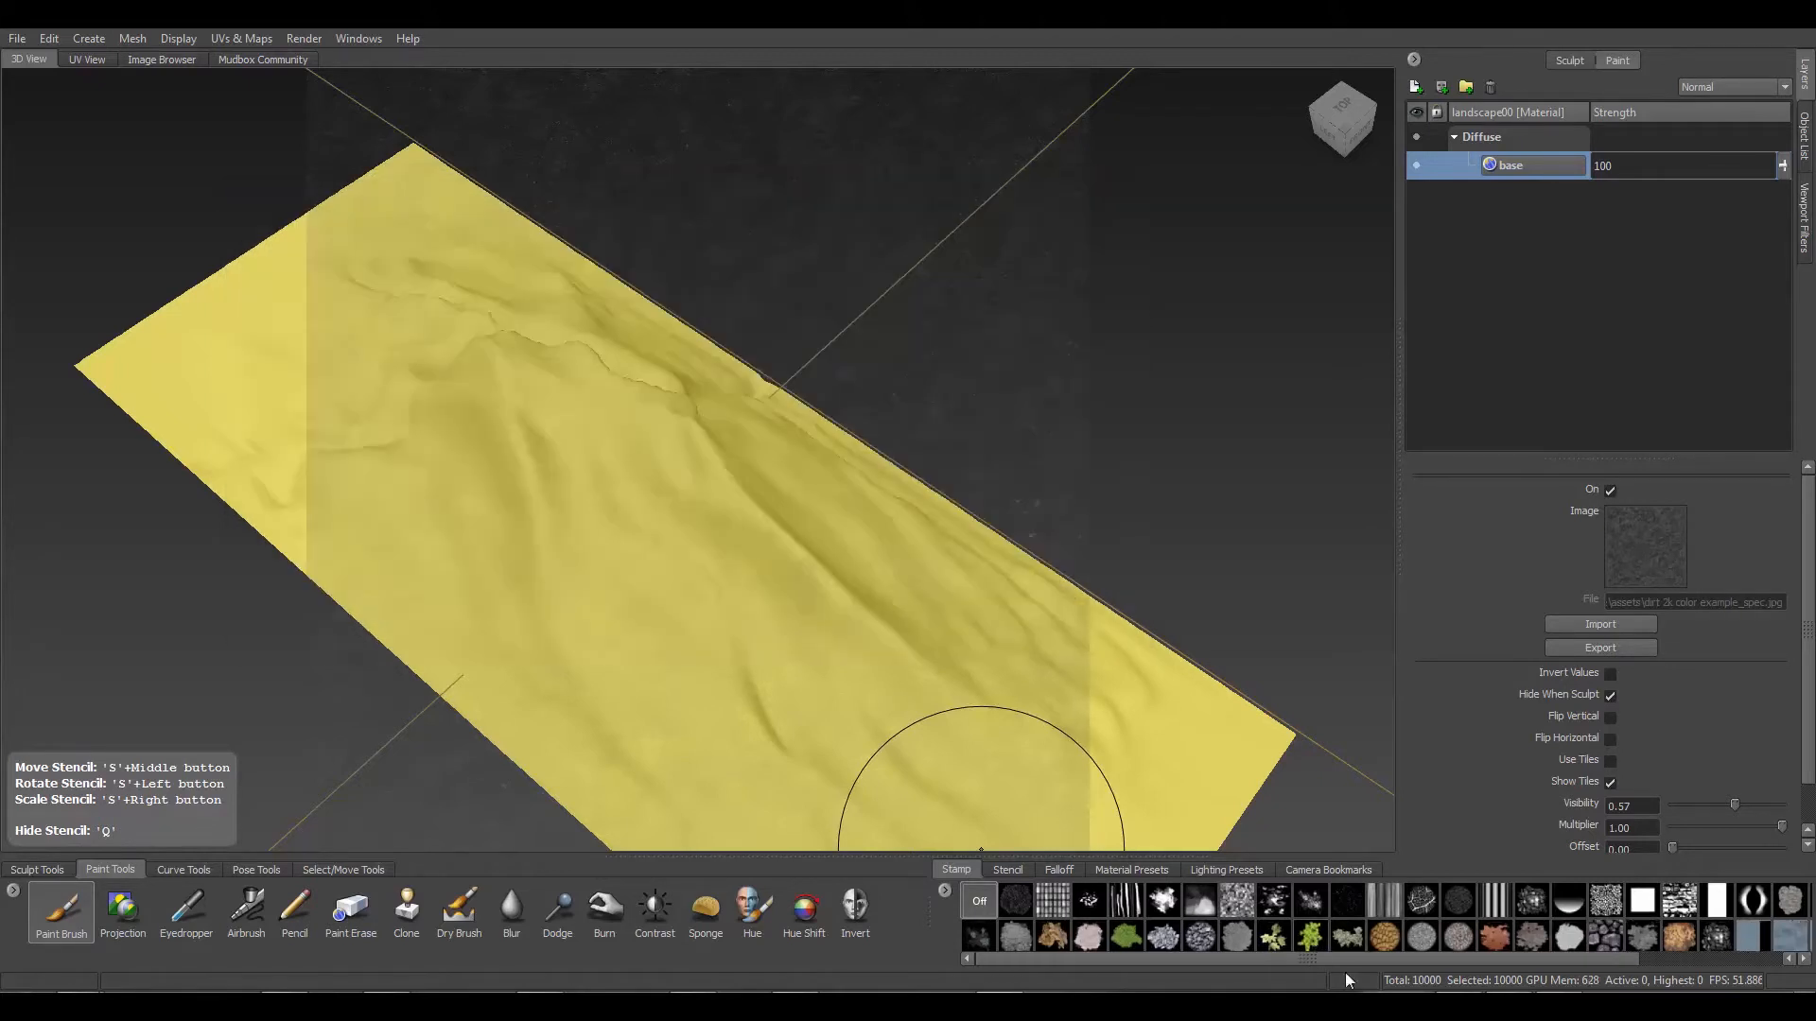
pyautogui.moveTo(1392, 965); pyautogui.dragTo(1611, 967)
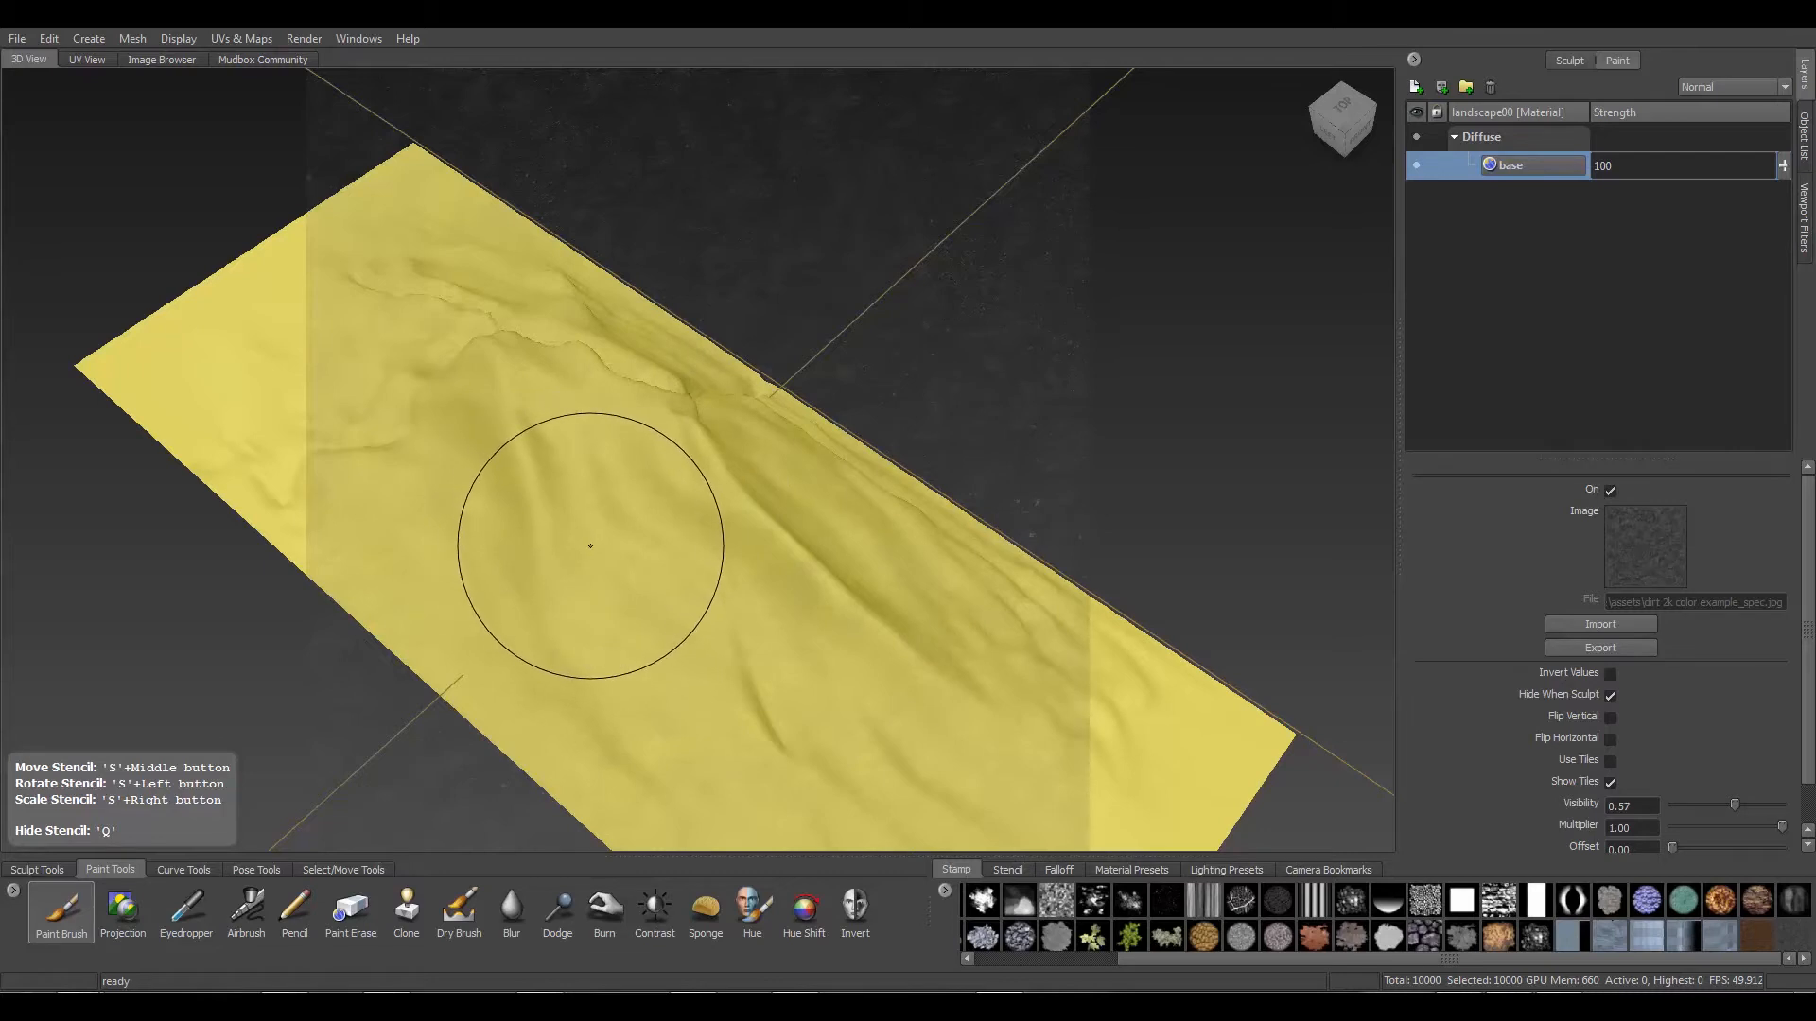
pyautogui.moveTo(587, 548)
pyautogui.keyDown('alt'); pyautogui.mouseDown()
pyautogui.moveTo(598, 519)
pyautogui.moveTo(592, 539)
pyautogui.mouseUp(); pyautogui.keyUp('alt')
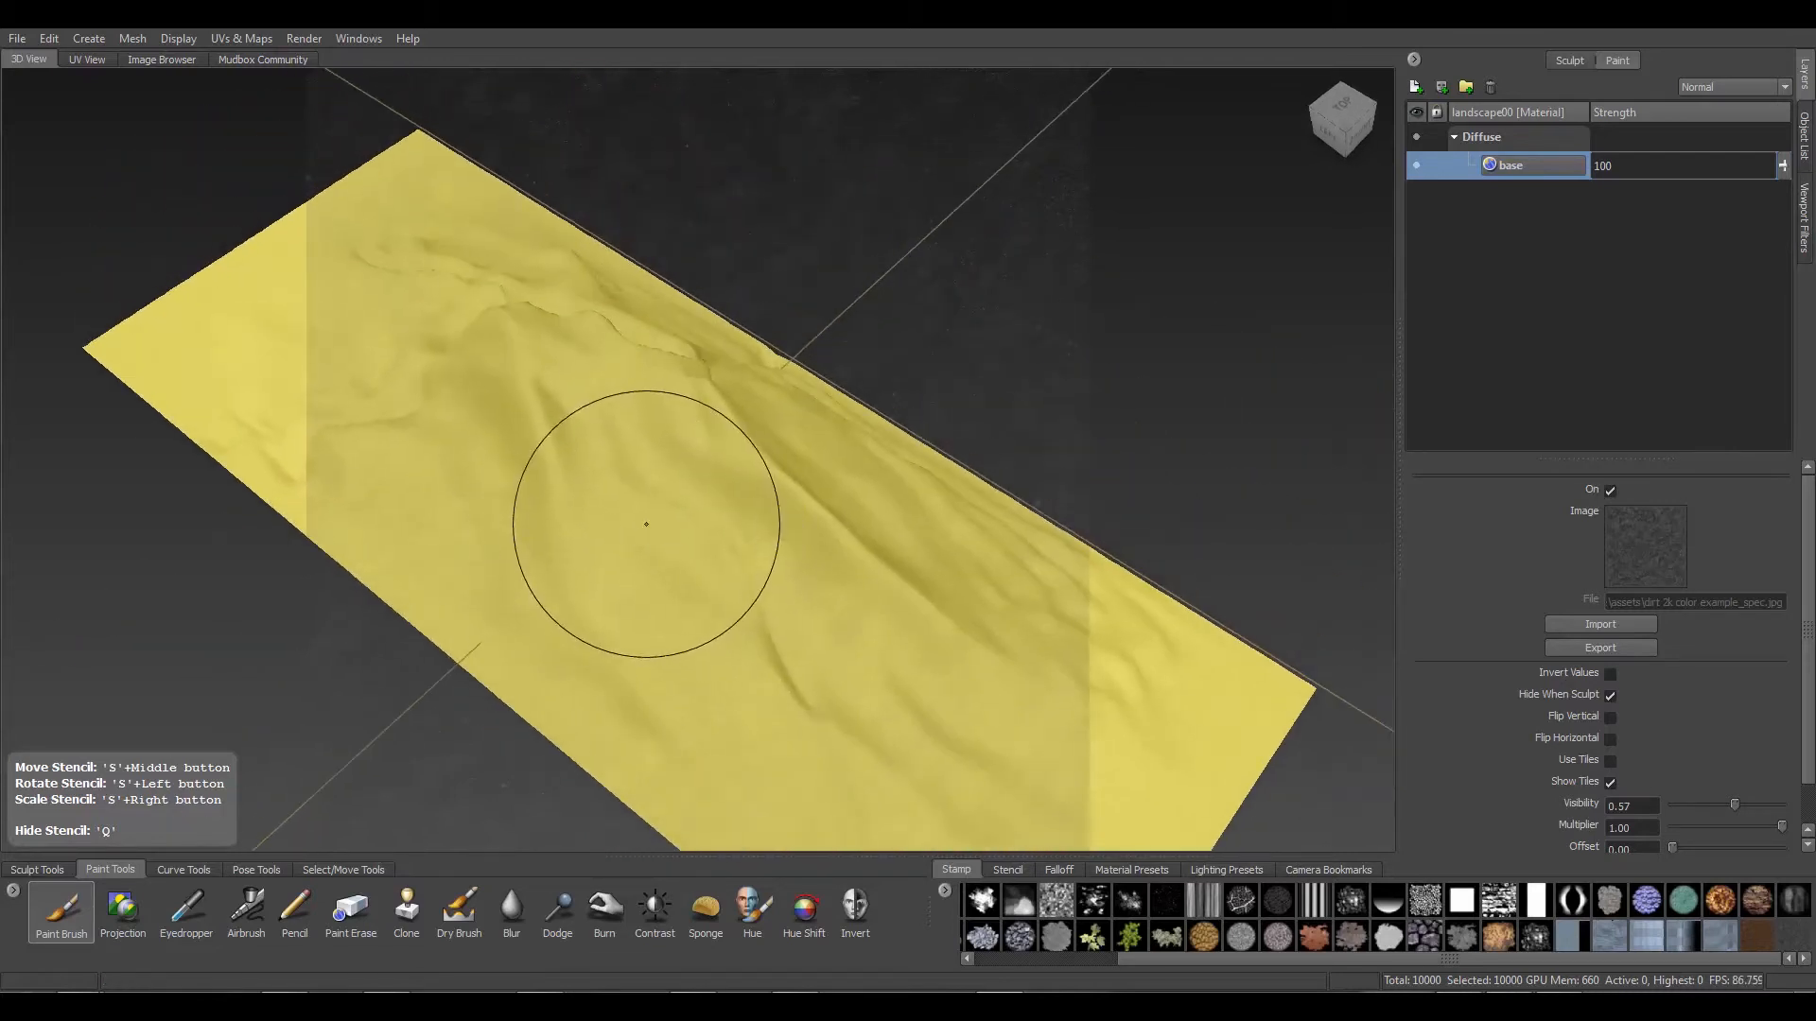
pyautogui.click(17, 39)
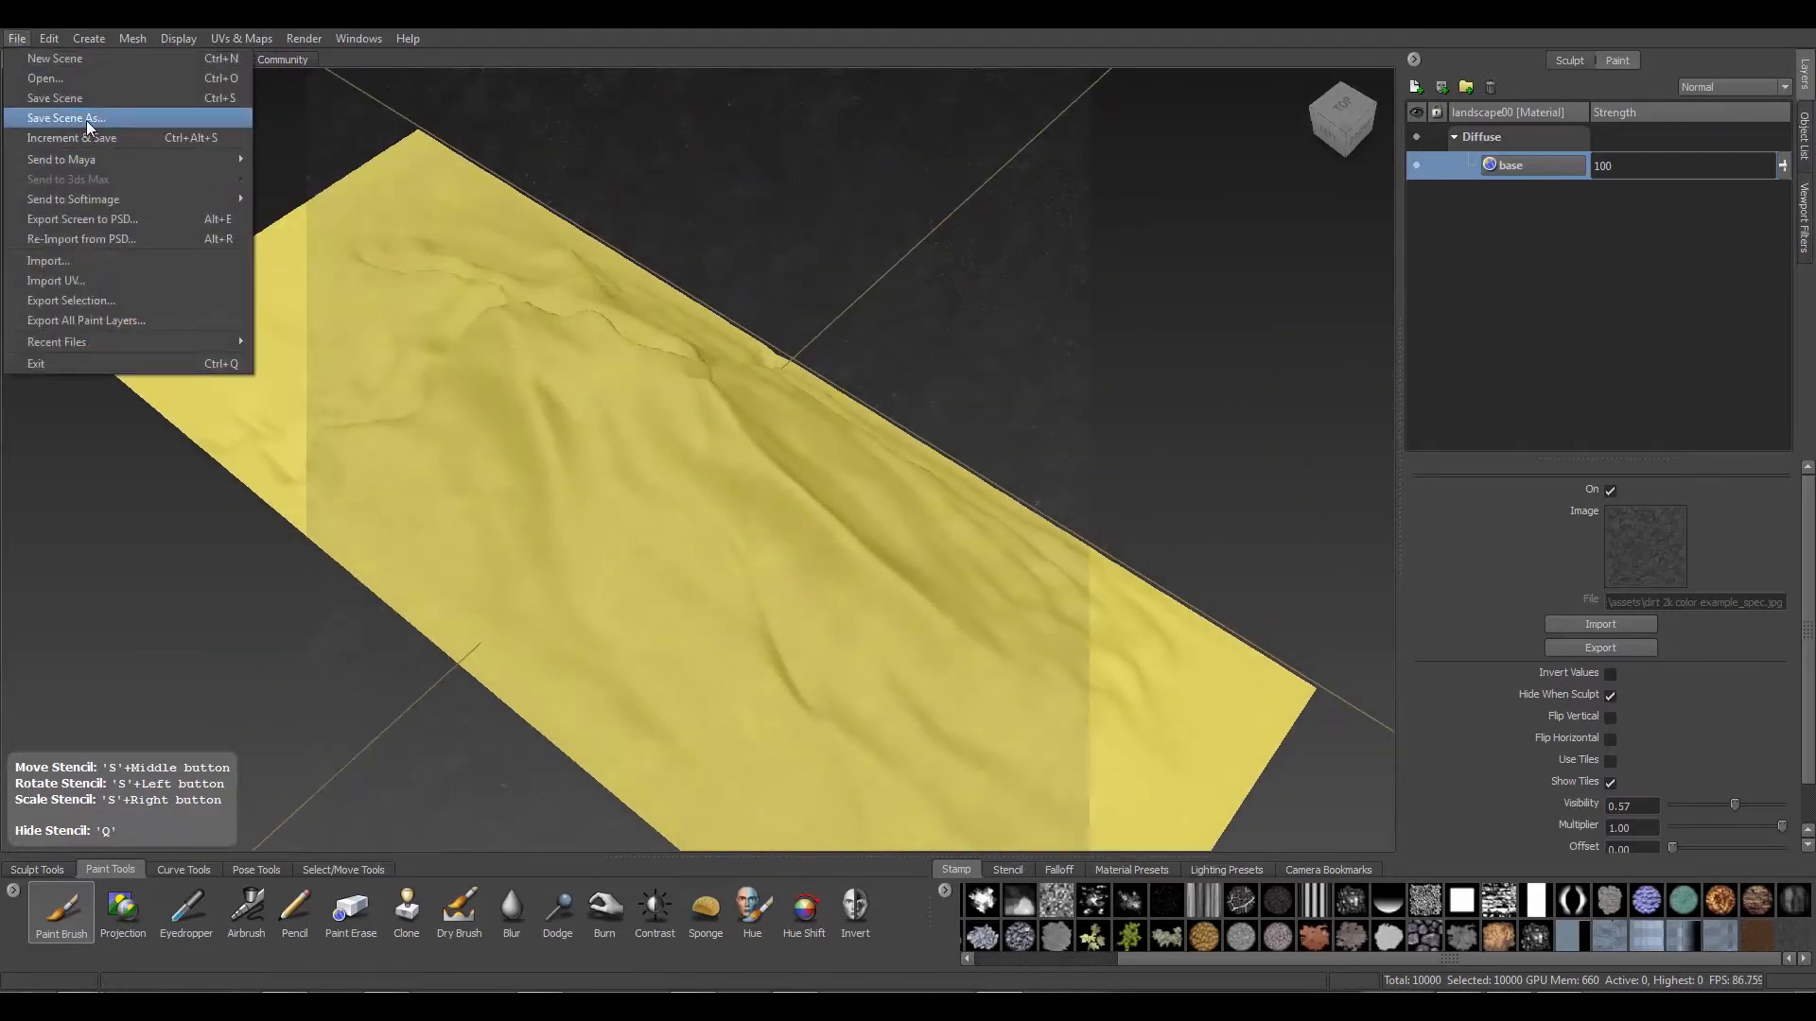
pyautogui.click(90, 127)
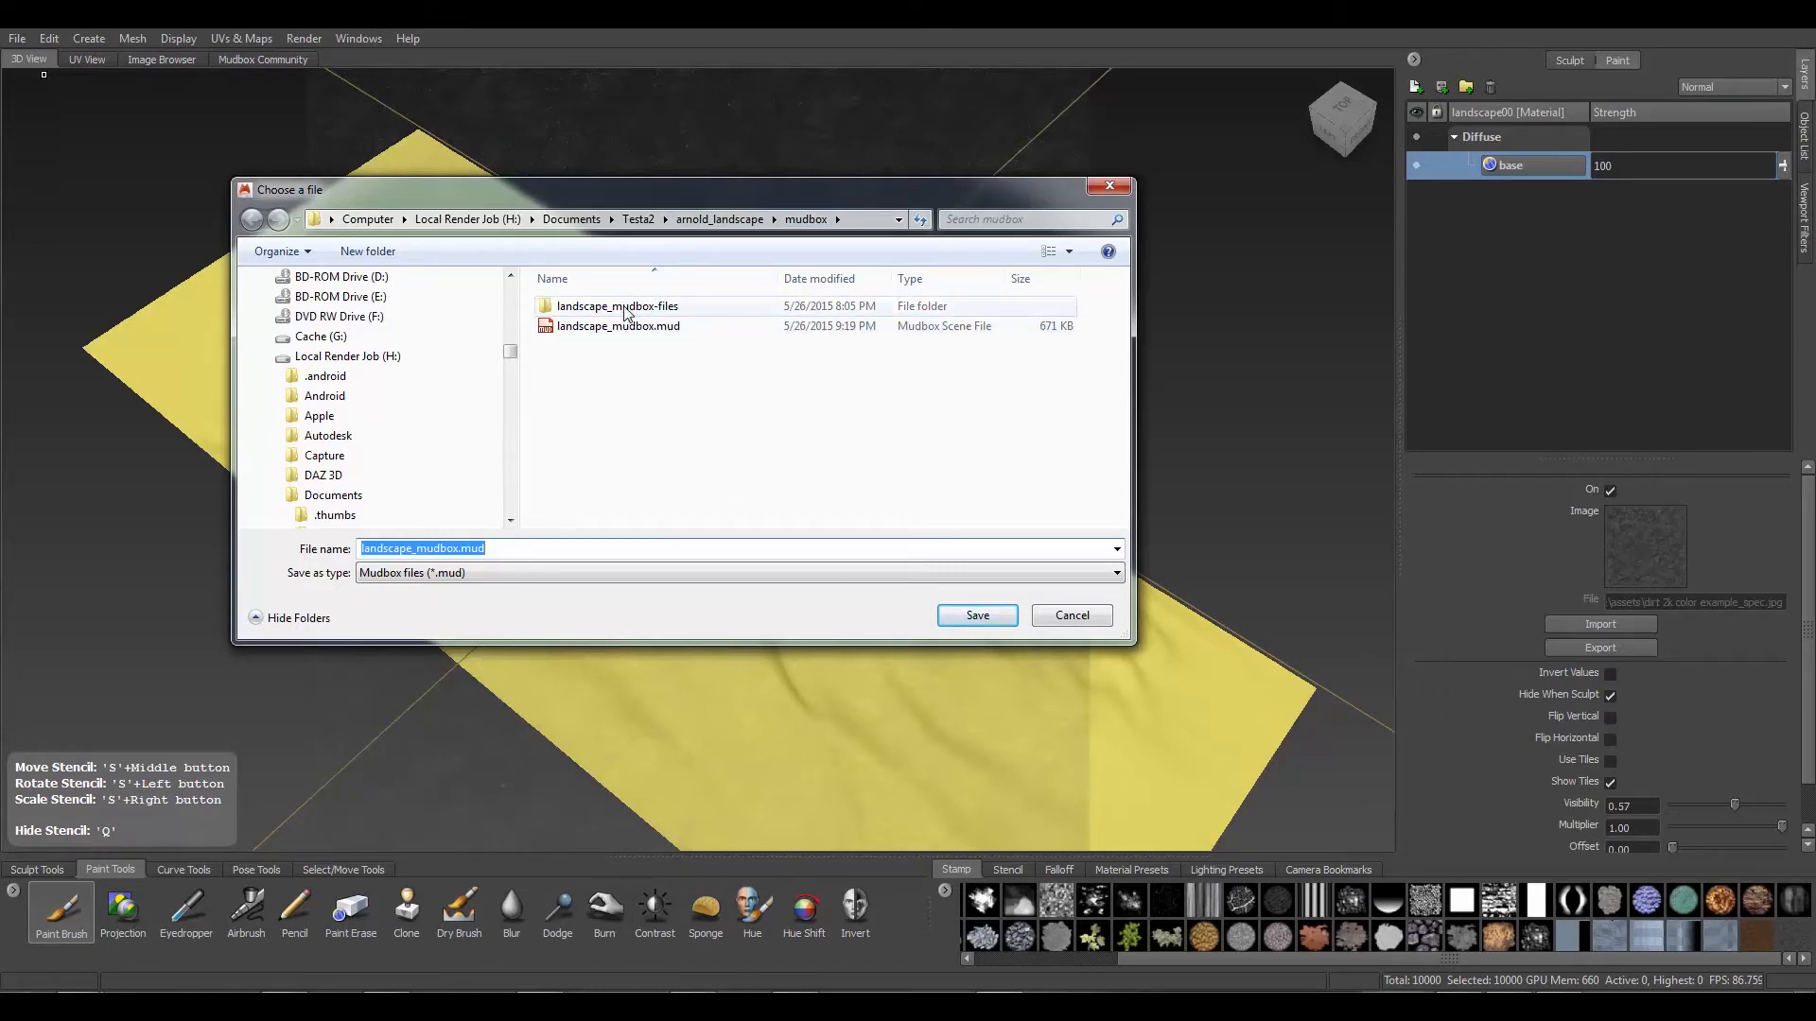
pyautogui.click(1068, 614)
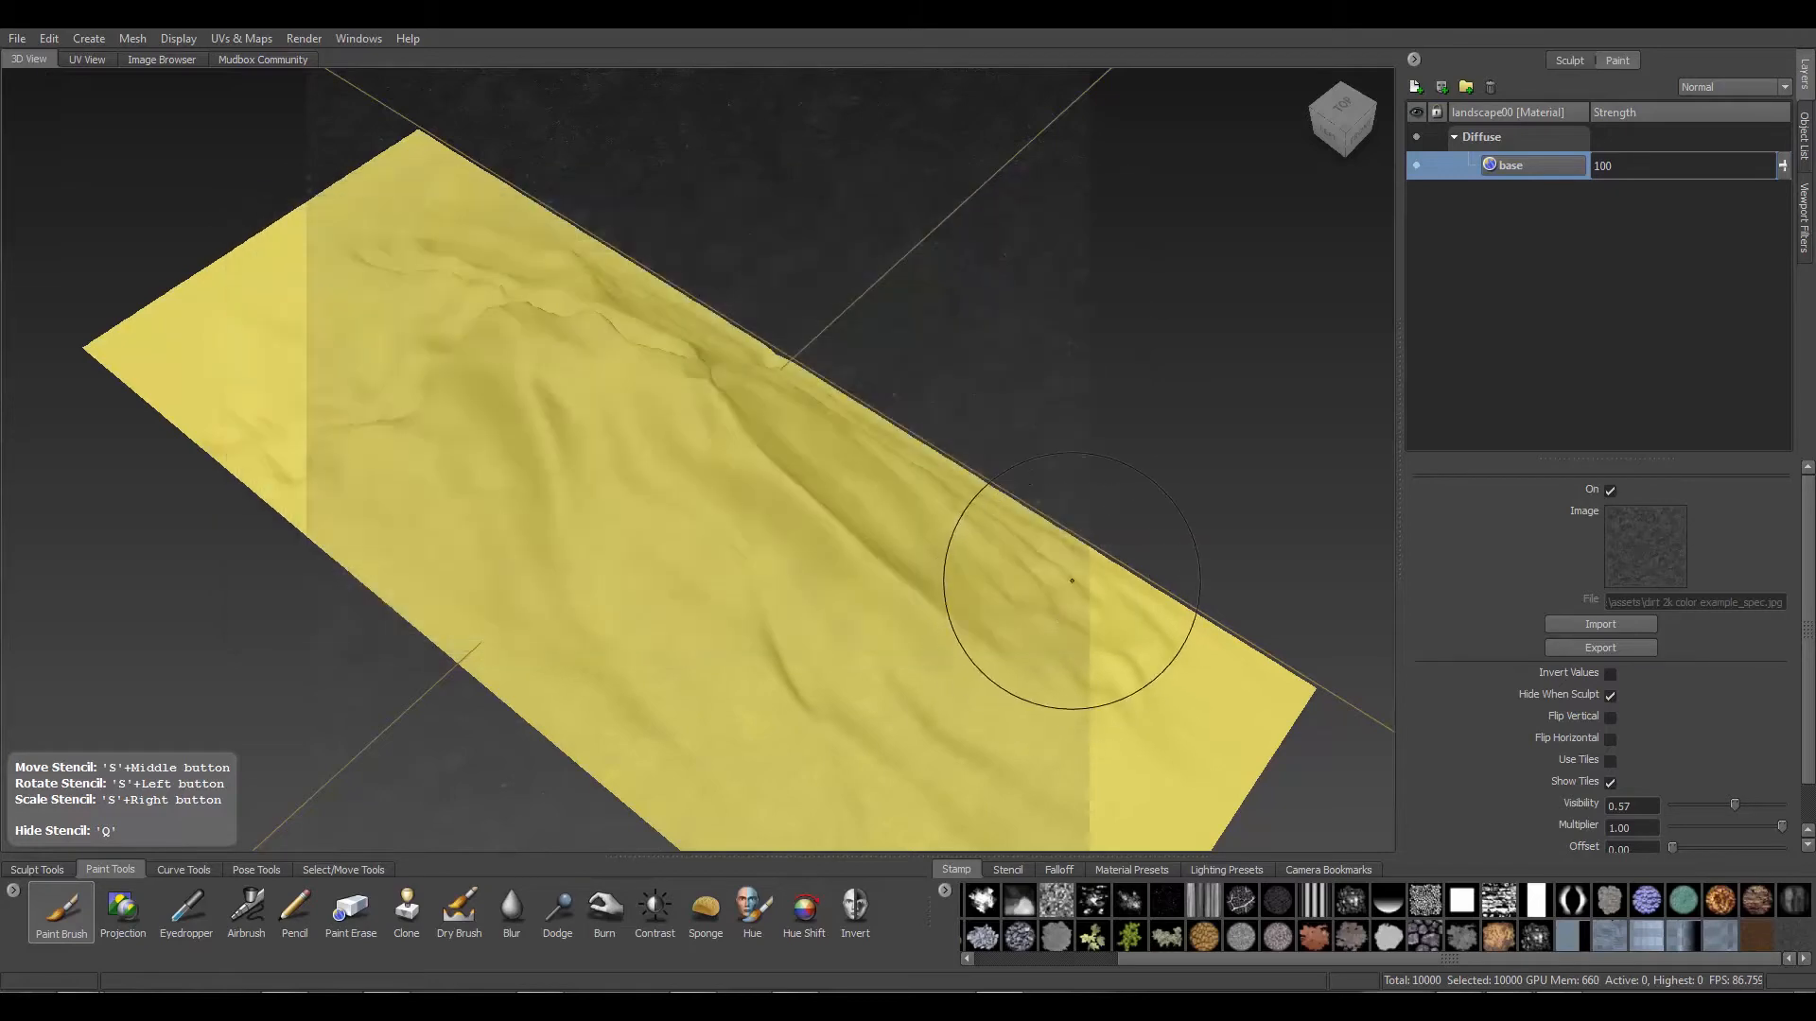
# Switch to Windows Explorer and examine the saved paint layer tile images in arnold_landscape\mudbox\landscape_mudbox-files
pyautogui.moveTo(226, 1007)
pyautogui.moveTo(1815, 170); pyautogui.dragTo(995, 106)
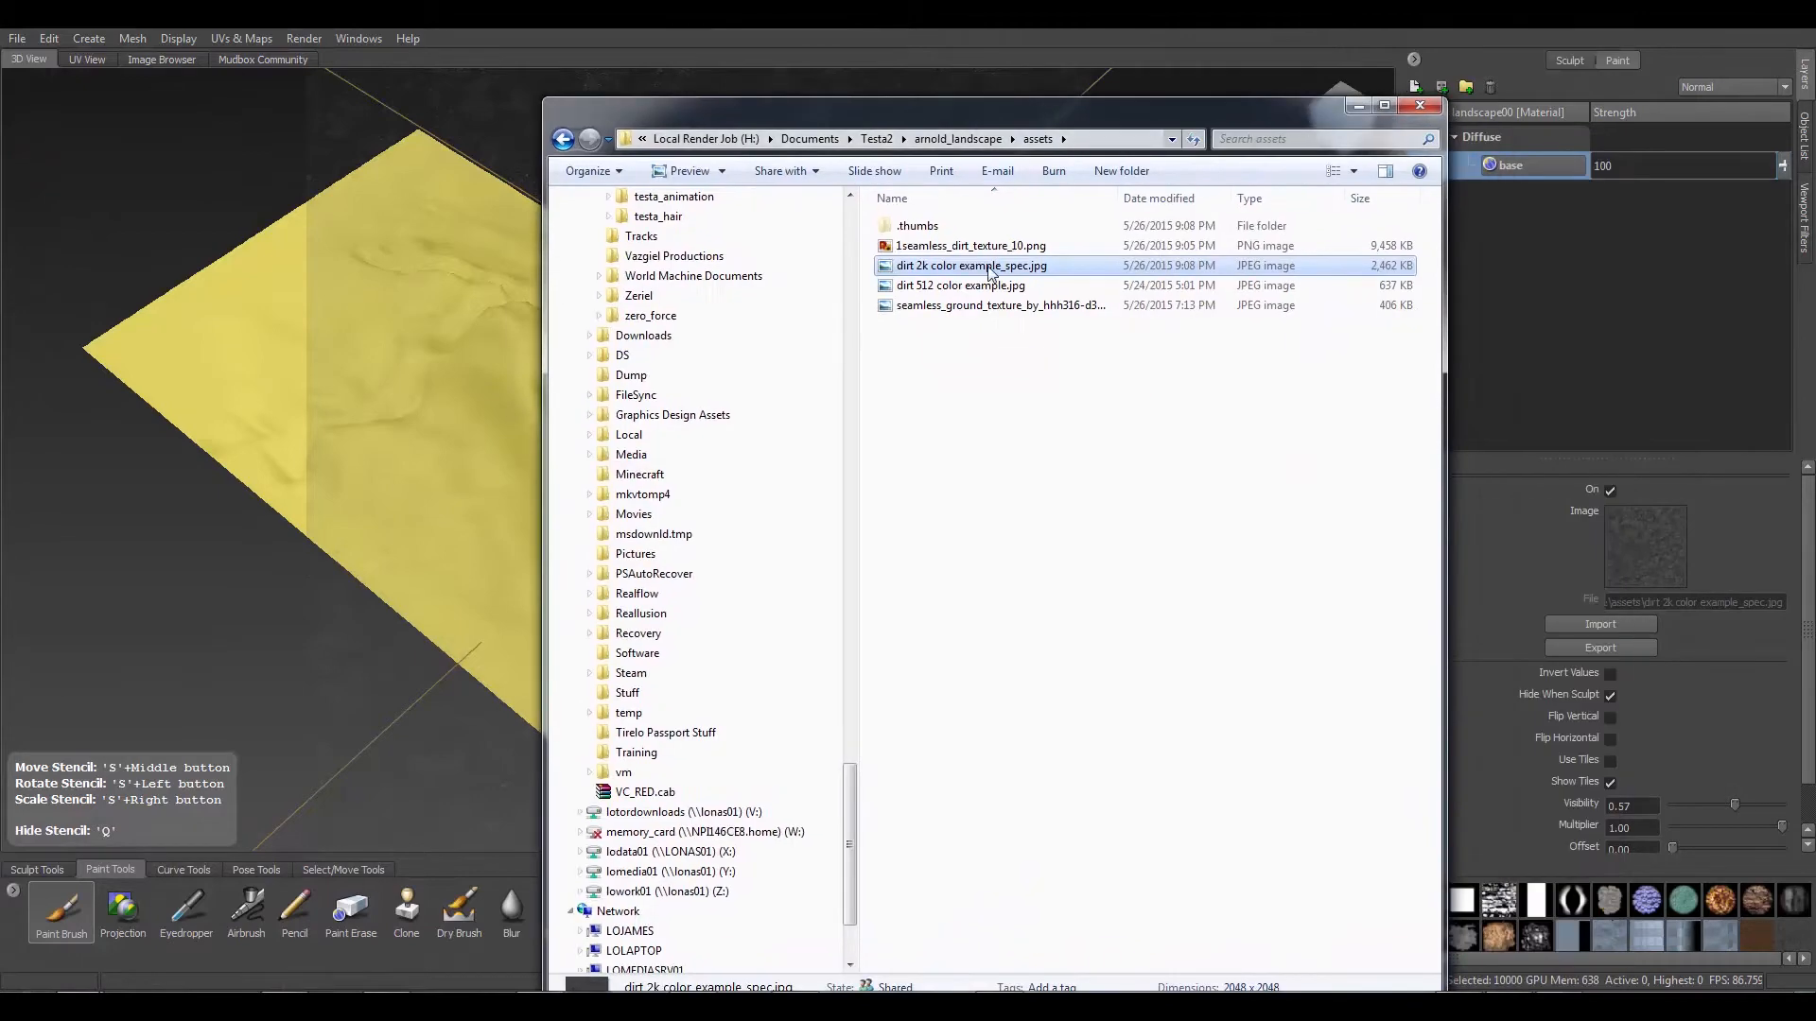
pyautogui.click(967, 140)
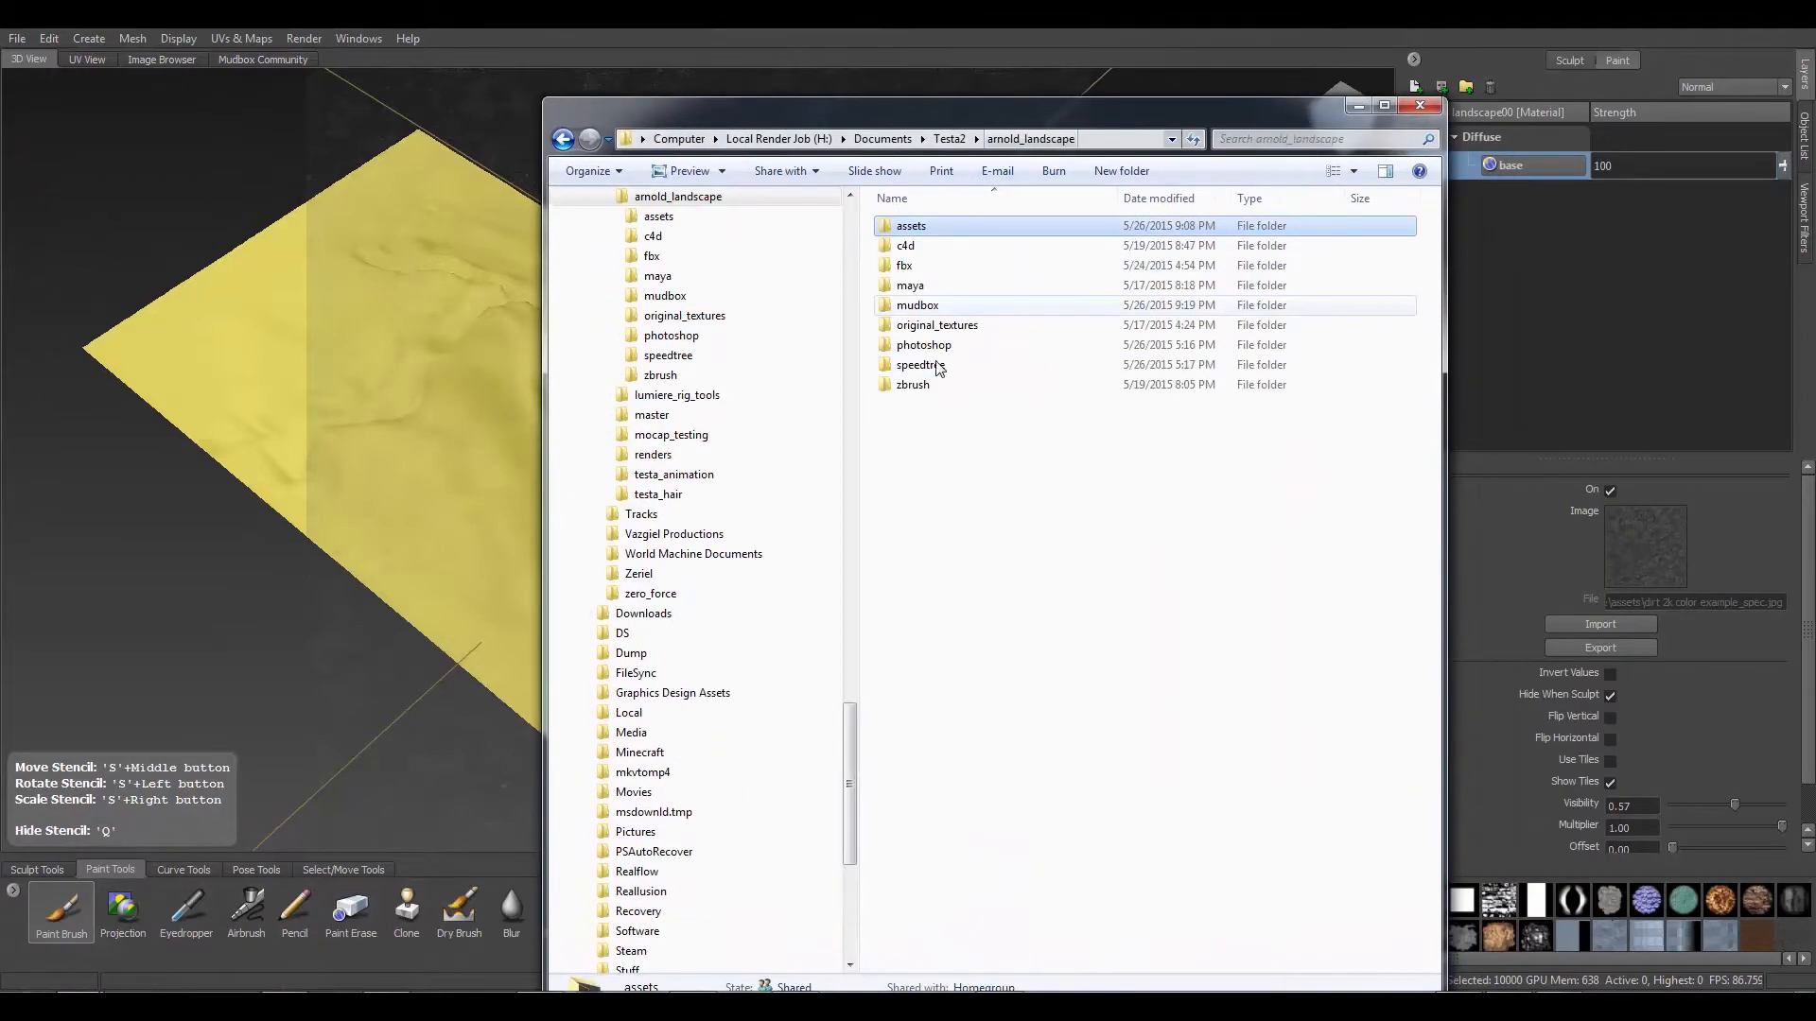
pyautogui.doubleClick(915, 305)
pyautogui.doubleClick(927, 229)
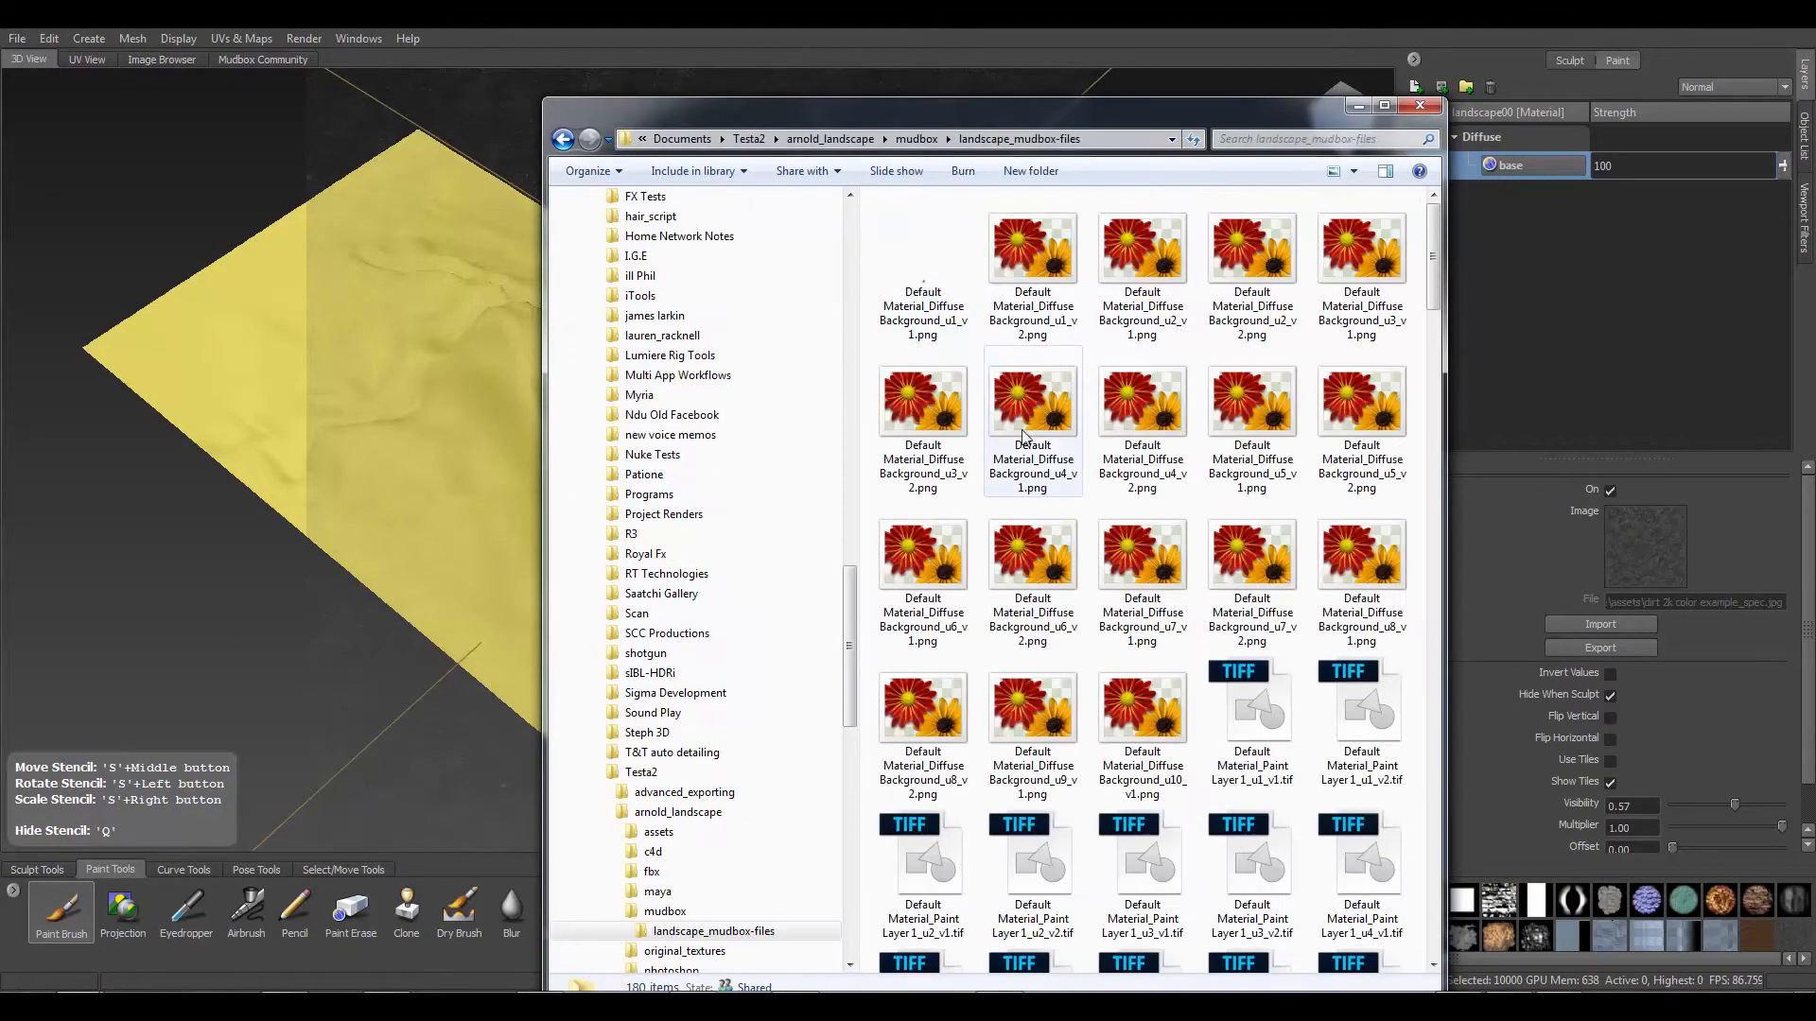
pyautogui.scroll(-8, 1024, 437)
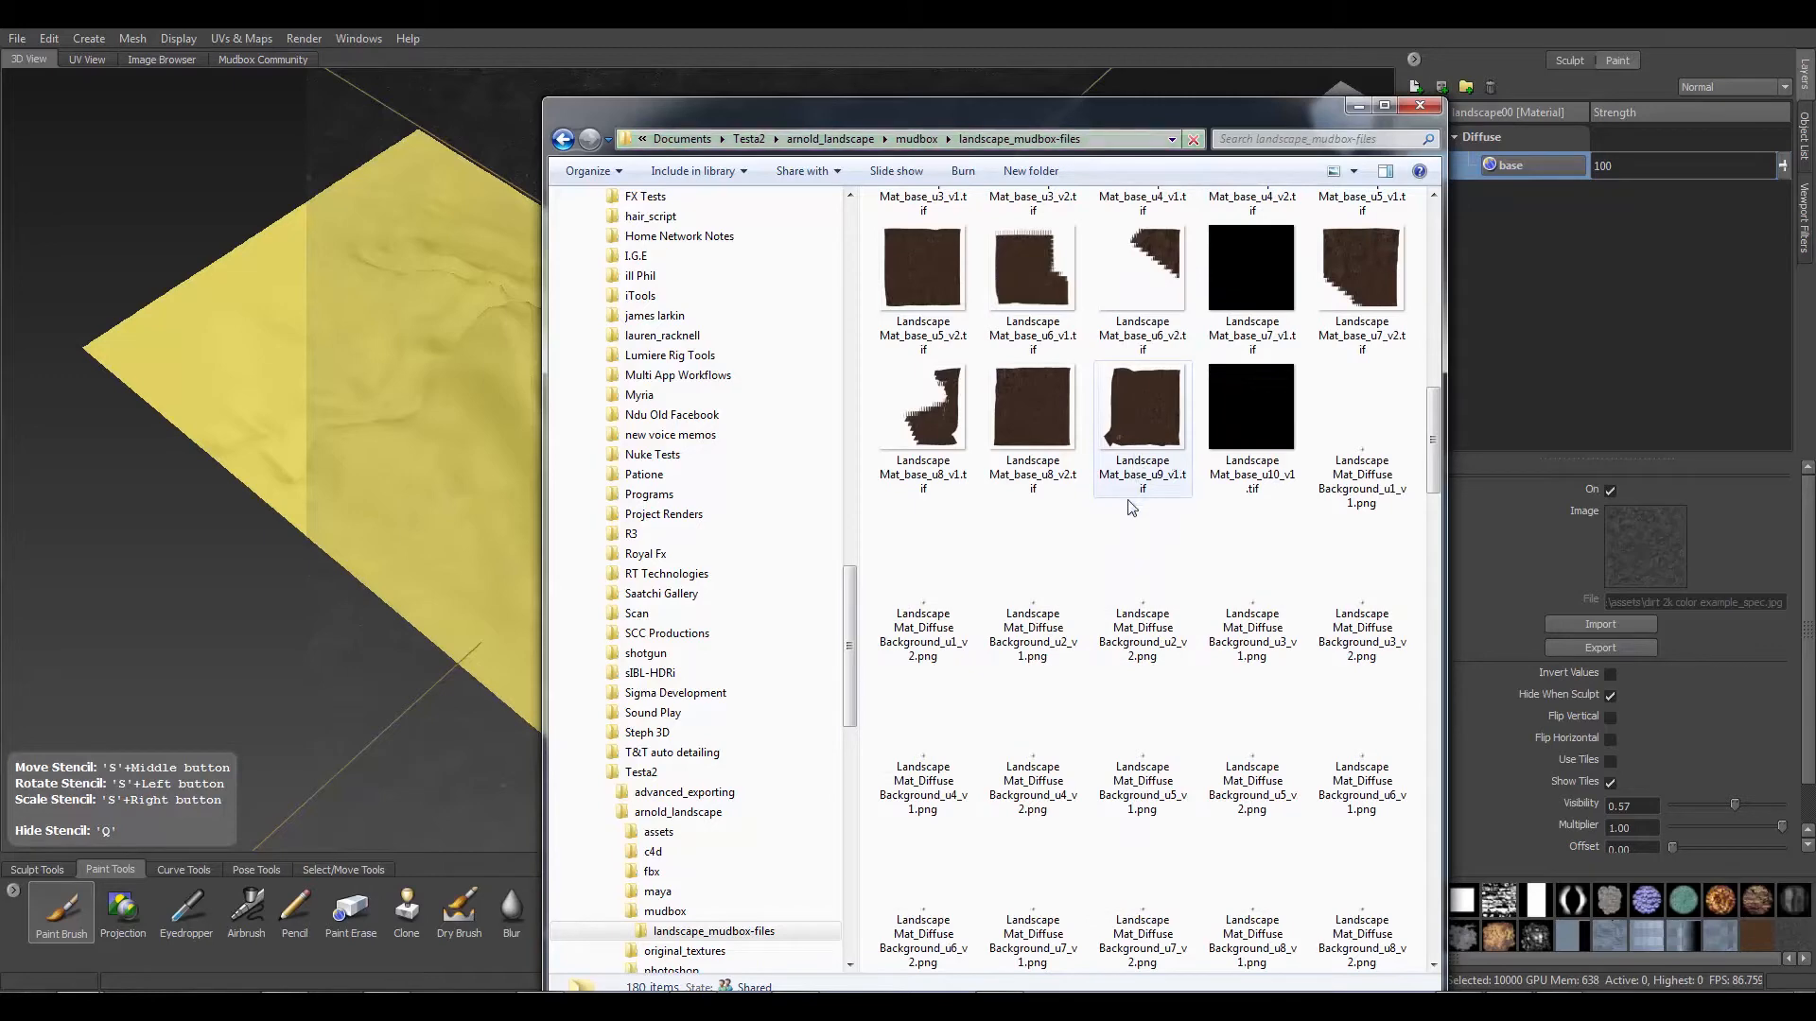
pyautogui.scroll(3, 1115, 471)
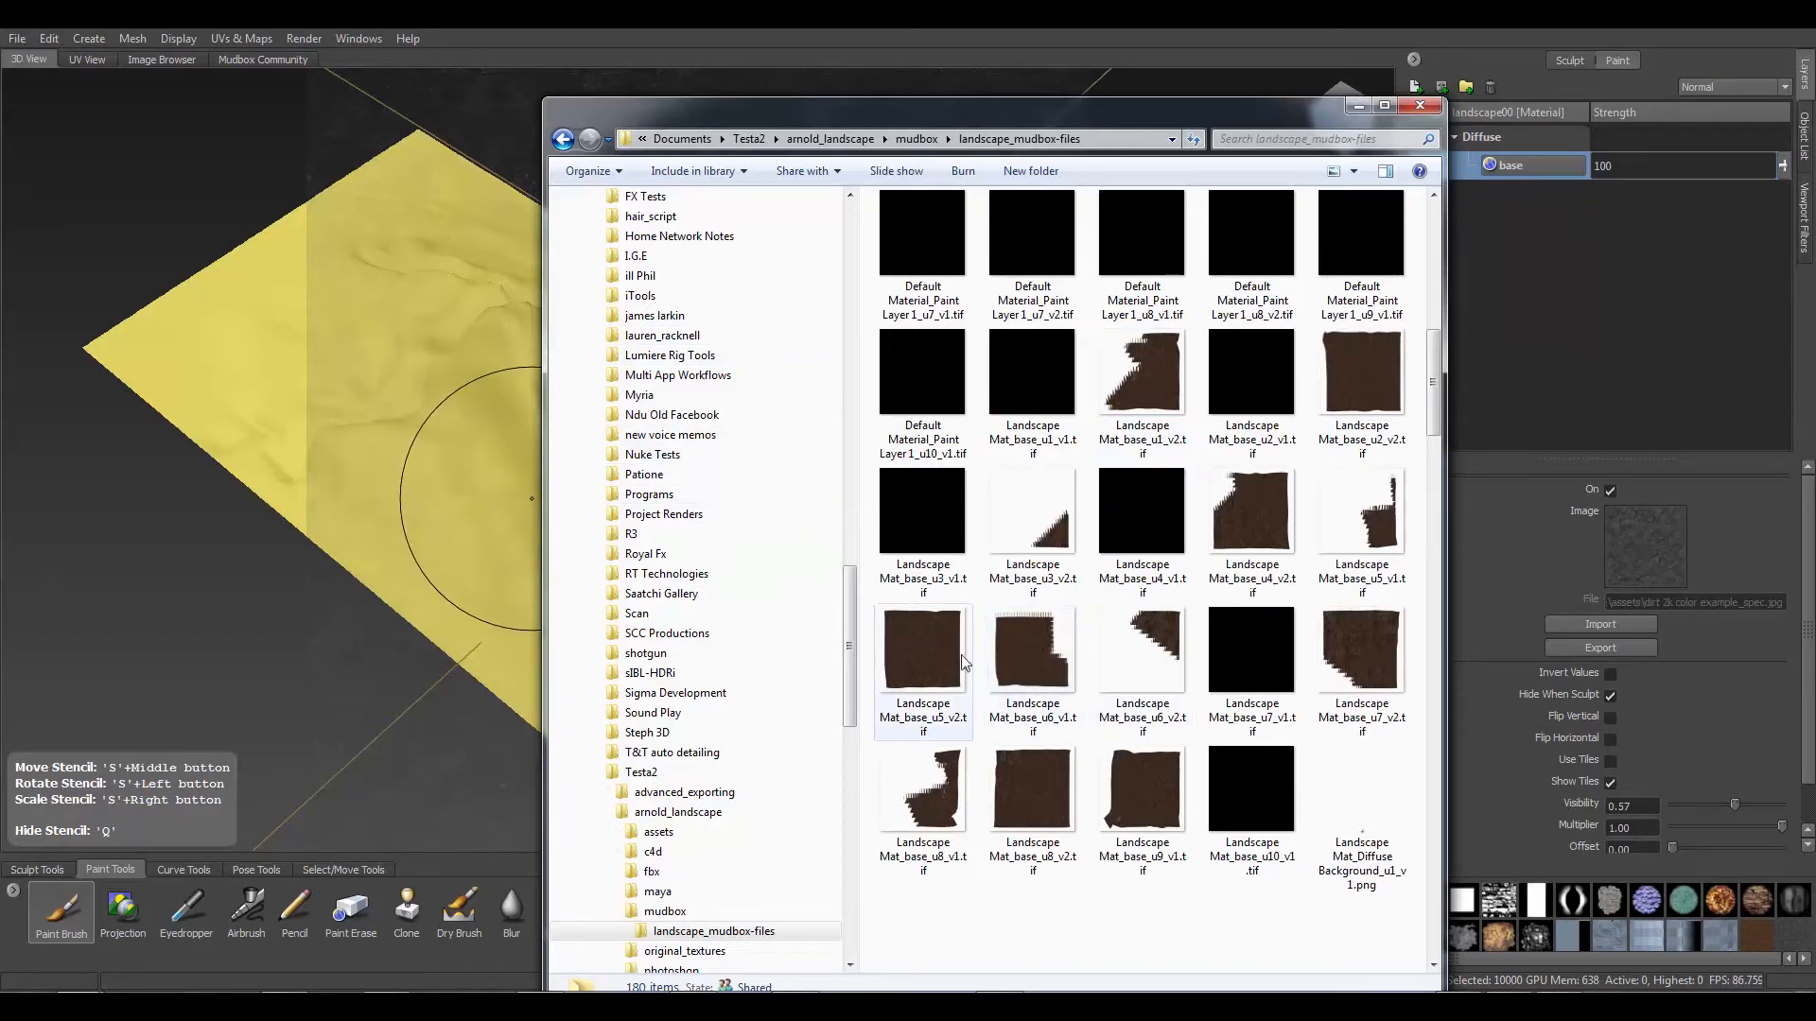
pyautogui.scroll(-12, 963, 662)
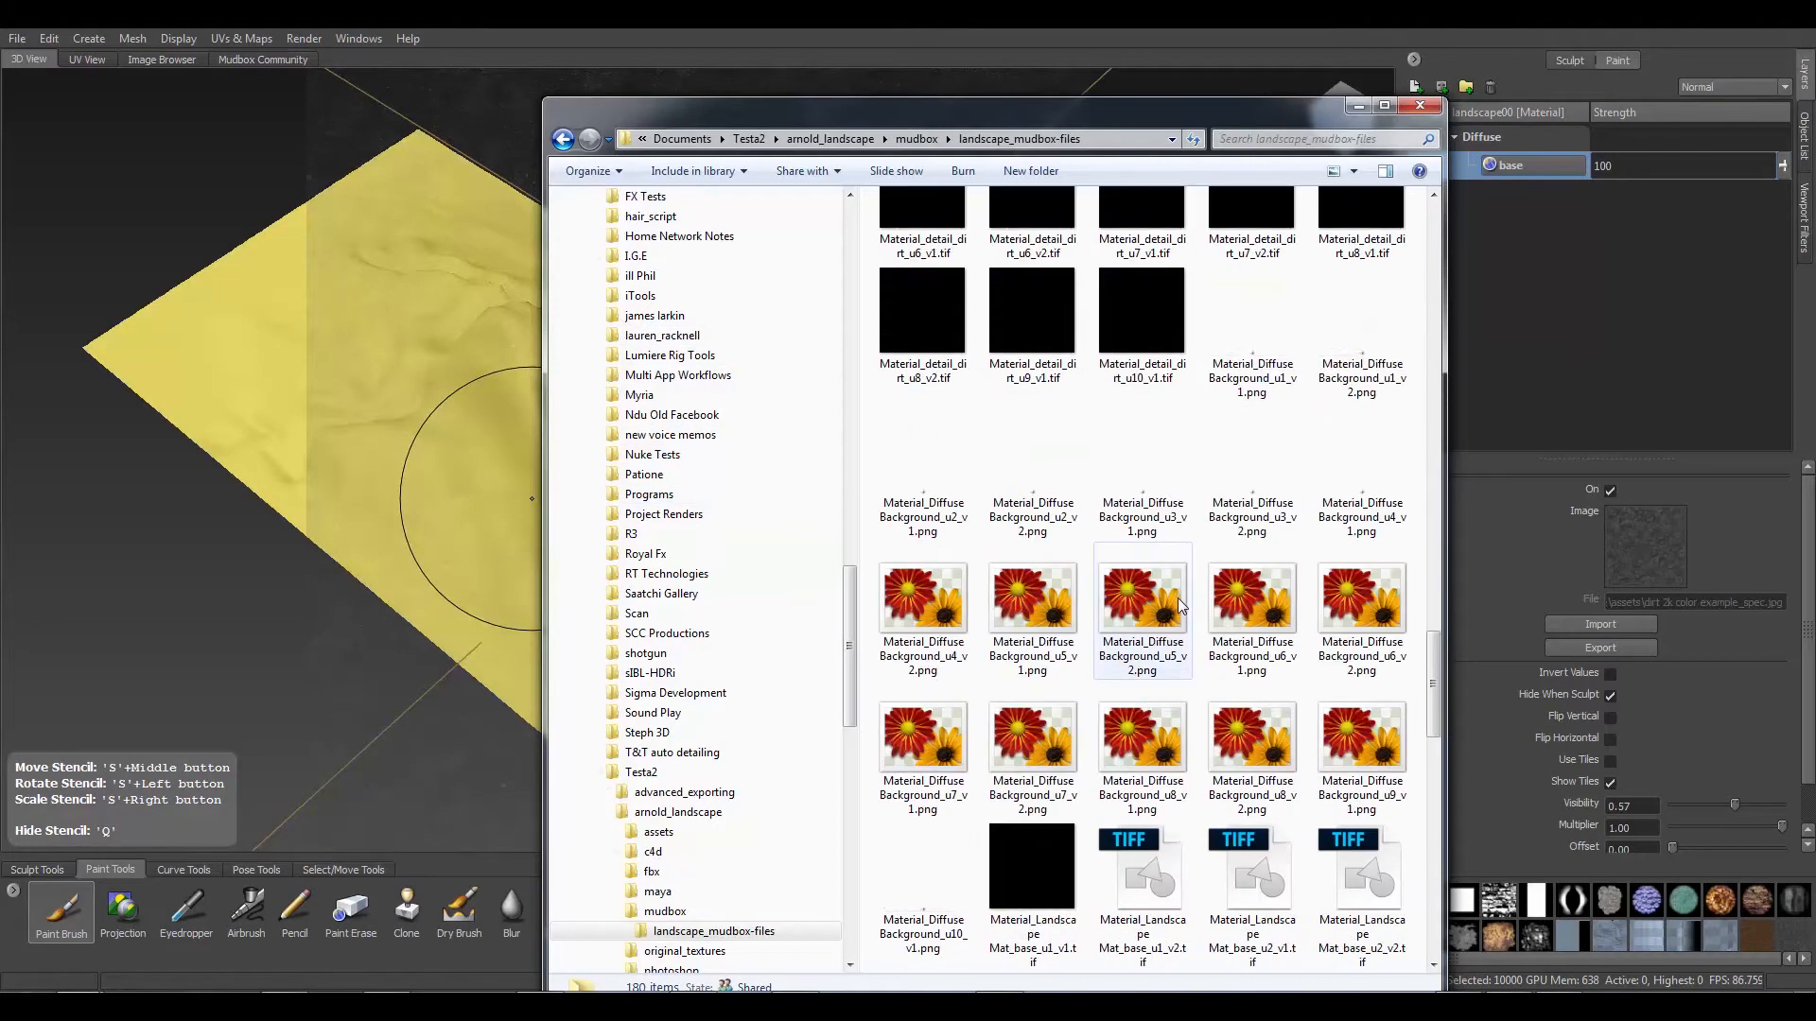
pyautogui.scroll(-4, 1135, 587)
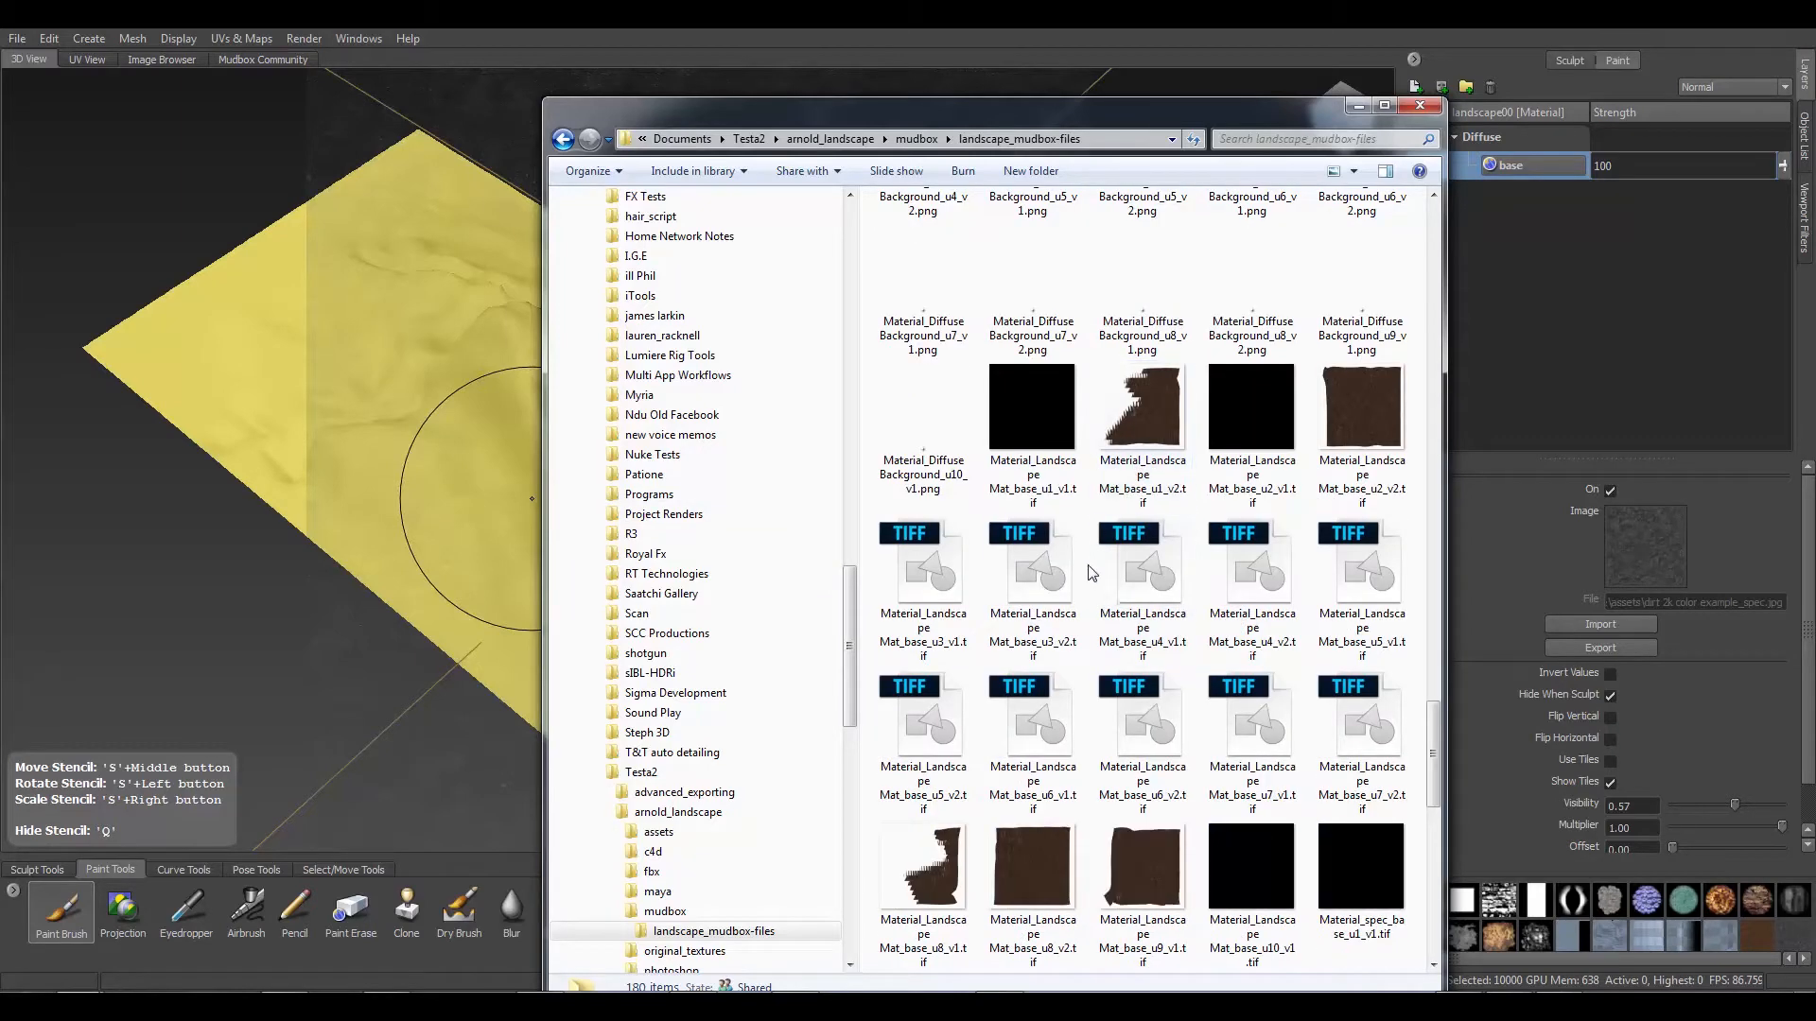
pyautogui.scroll(-5, 1107, 582)
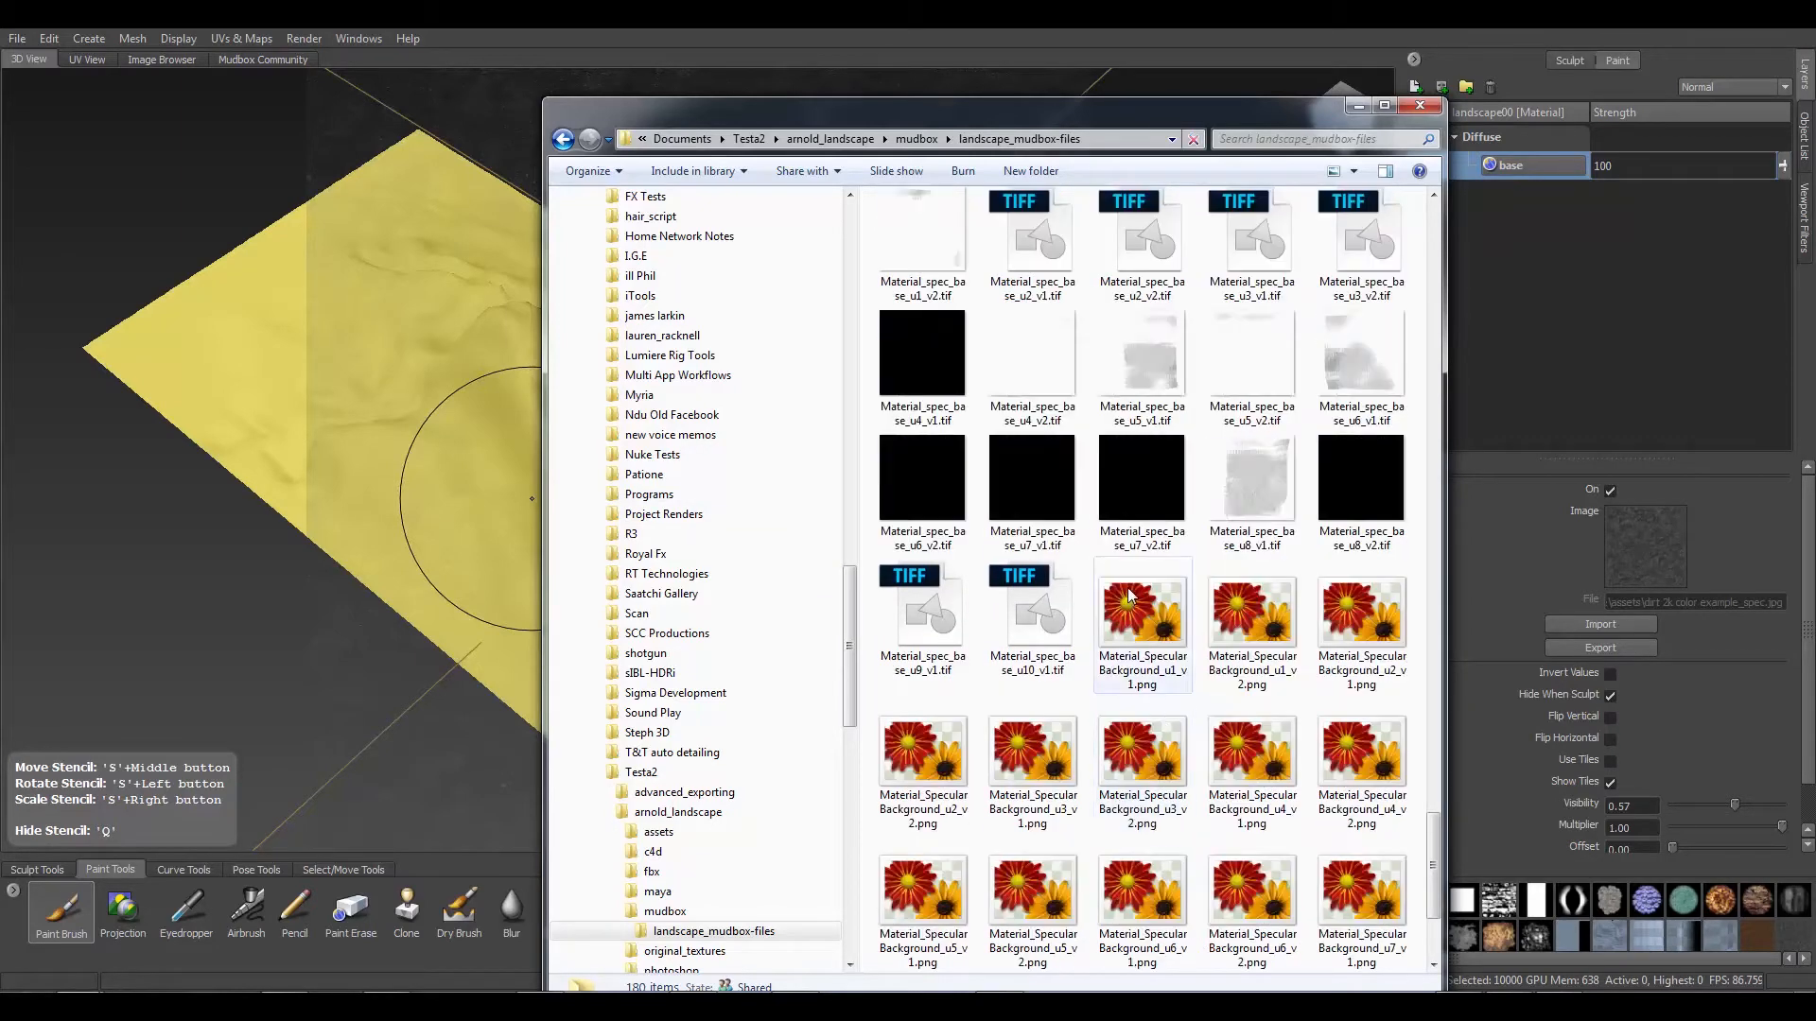
pyautogui.scroll(8, 1125, 567)
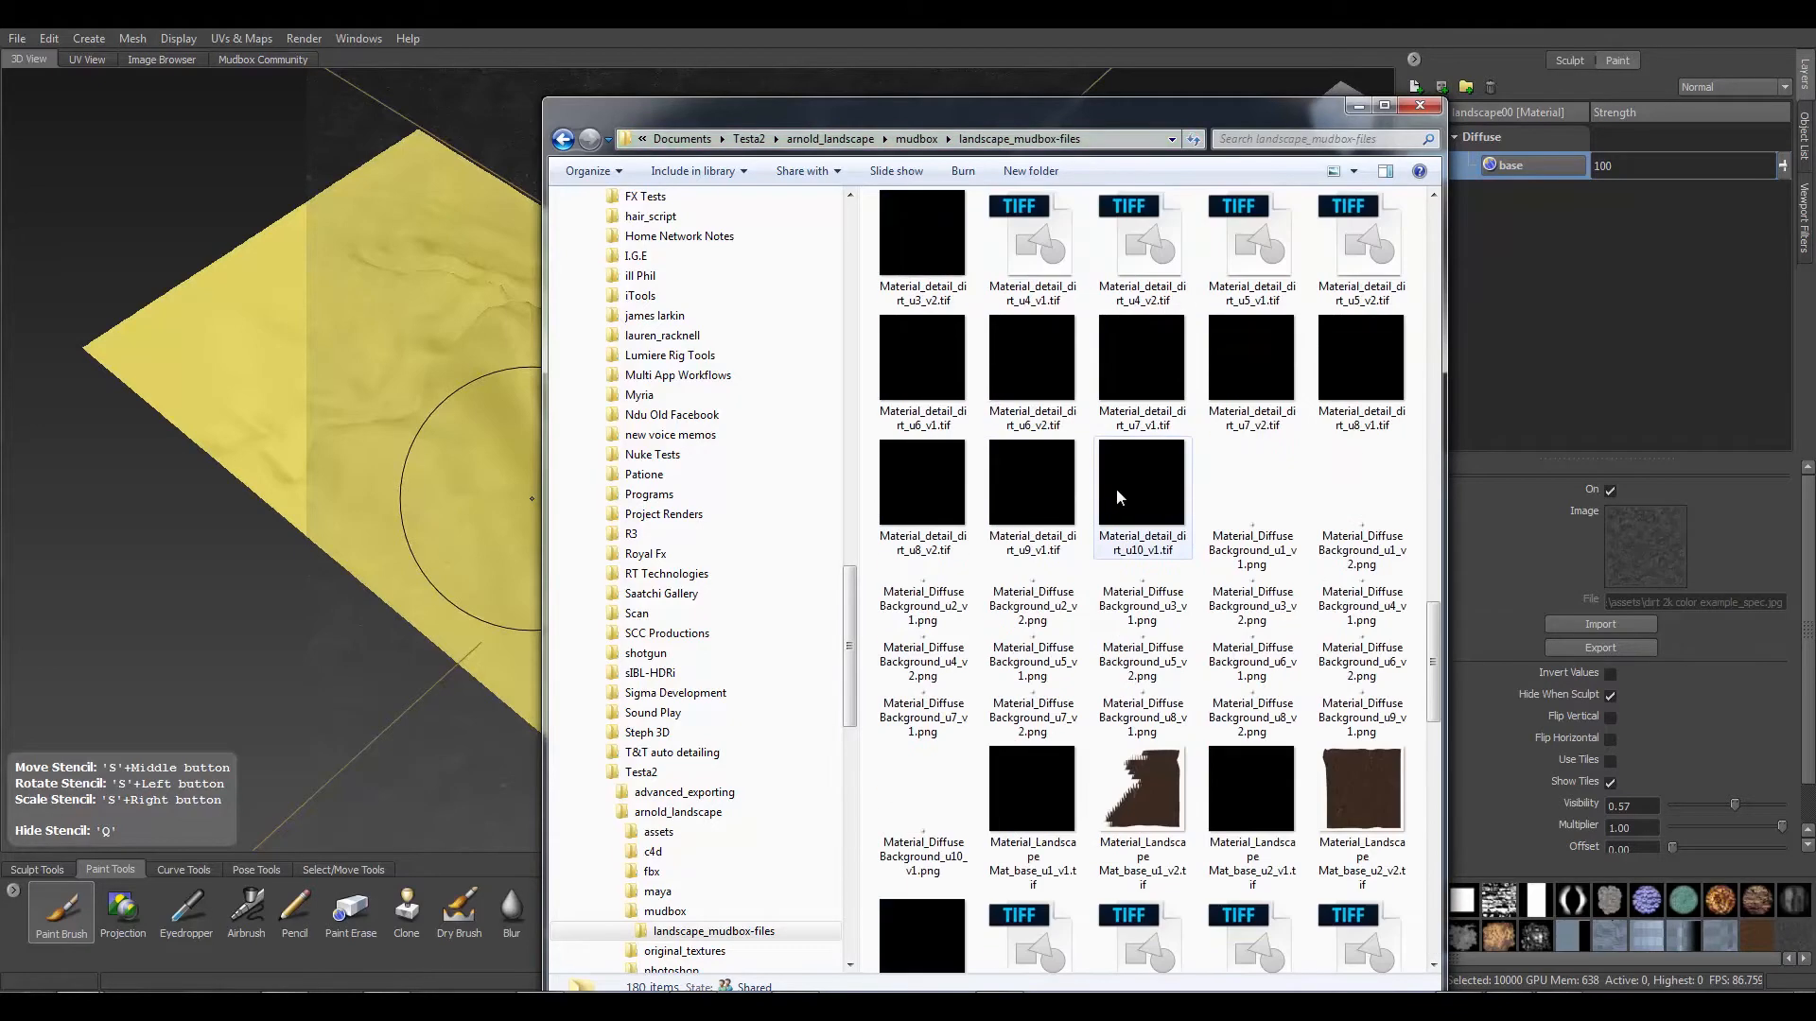
pyautogui.scroll(8, 1116, 488)
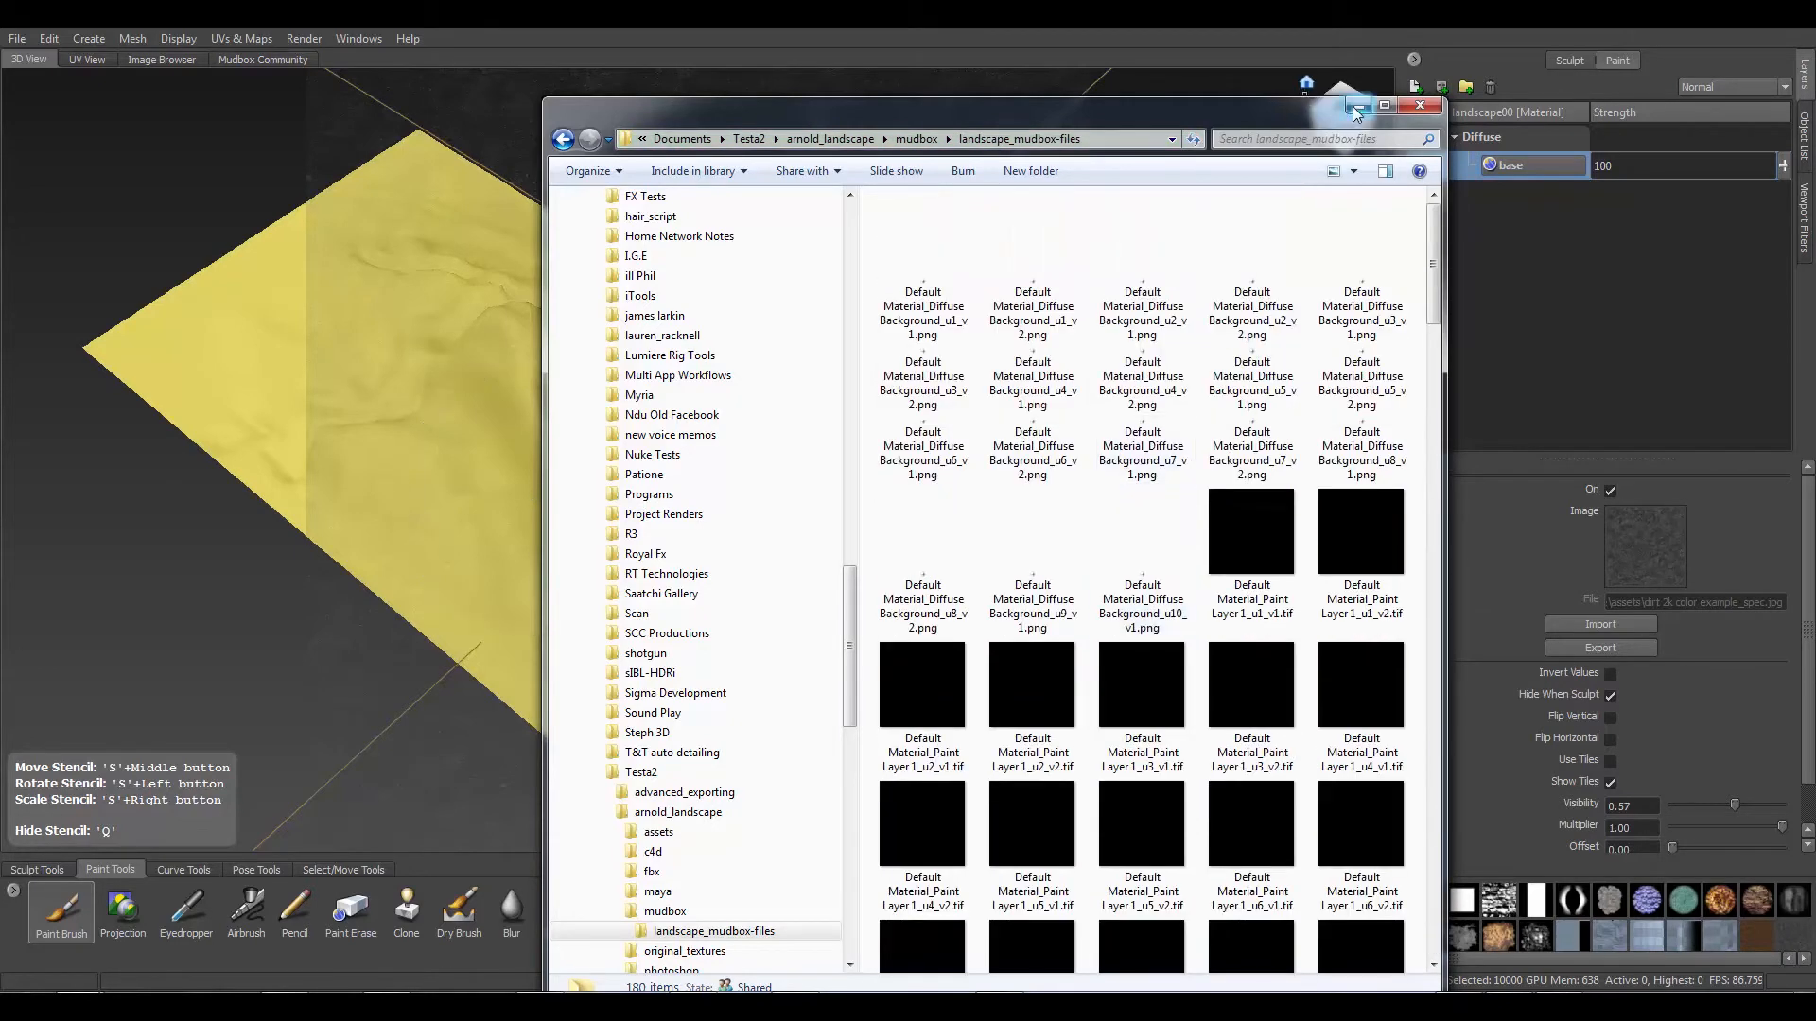
pyautogui.click(1356, 109)
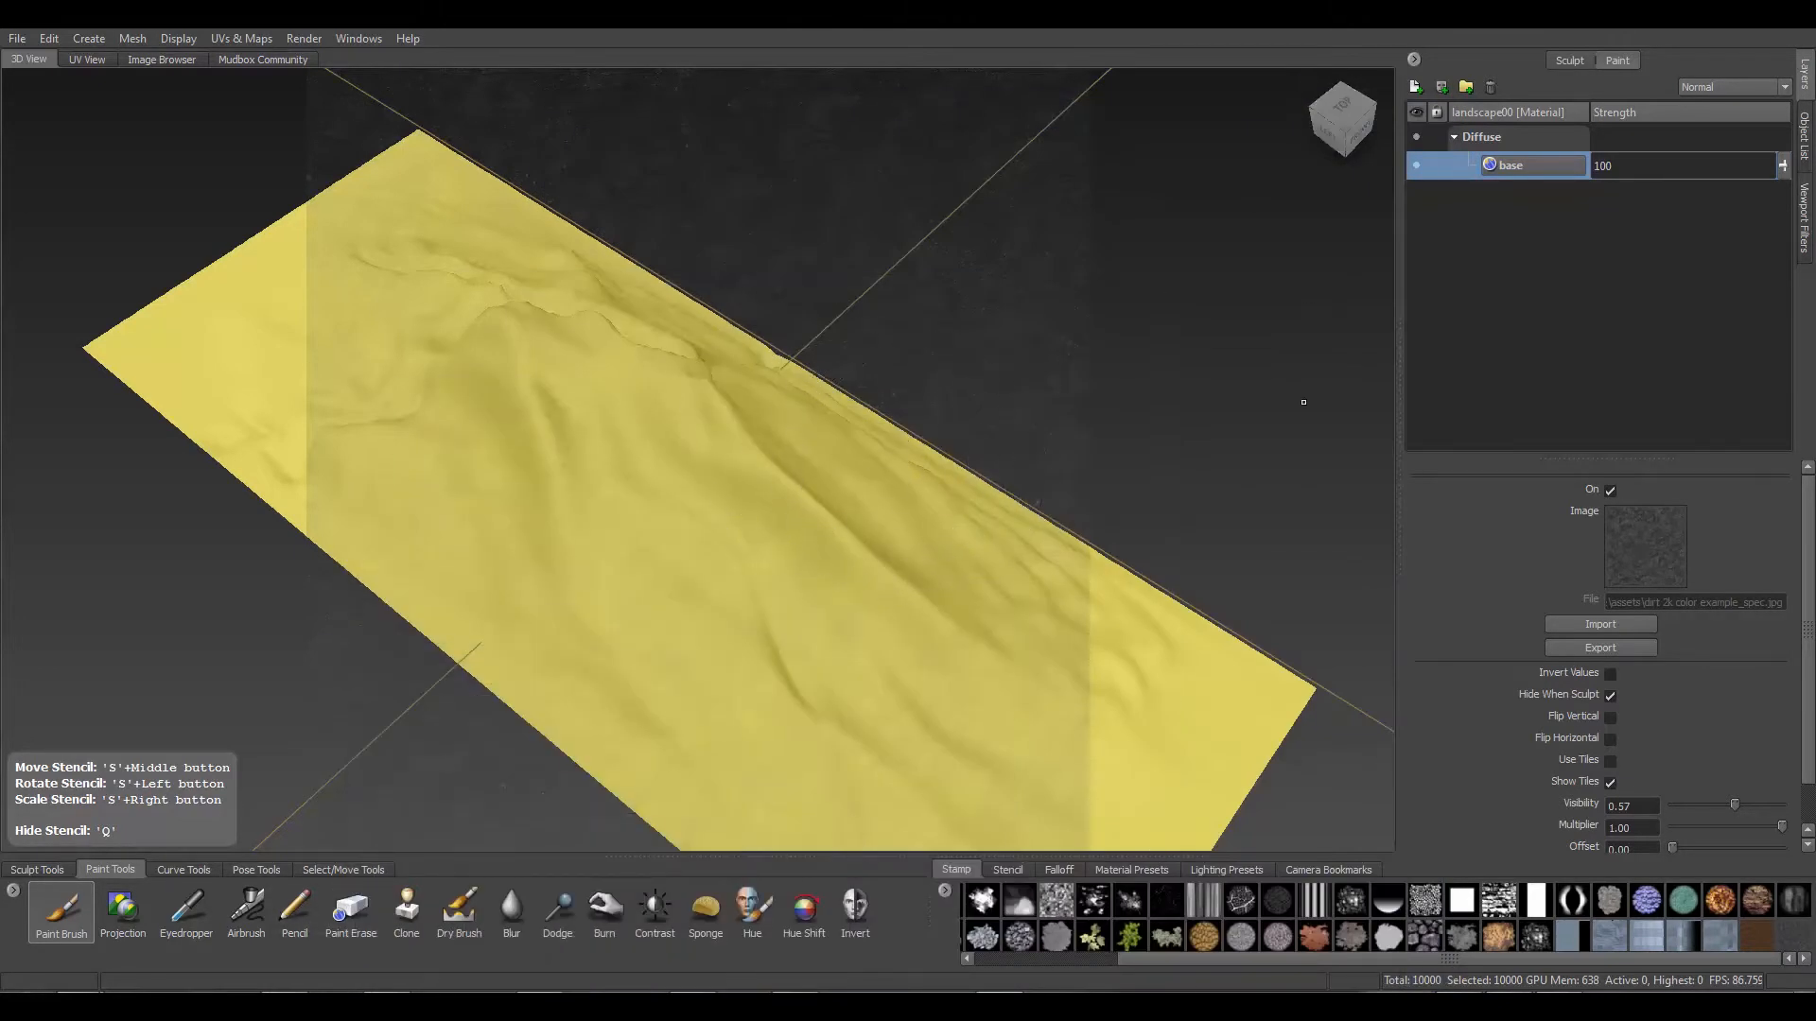
# Return to Mudbox, deselect the landscape00 mesh and activate the Projection brush
pyautogui.moveTo(1062, 567)
pyautogui.keyDown('alt'); pyautogui.mouseDown()
pyautogui.moveTo(1036, 549)
pyautogui.moveTo(1021, 568)
pyautogui.mouseUp(); pyautogui.keyUp('alt')
pyautogui.scroll(-3, 846, 572)
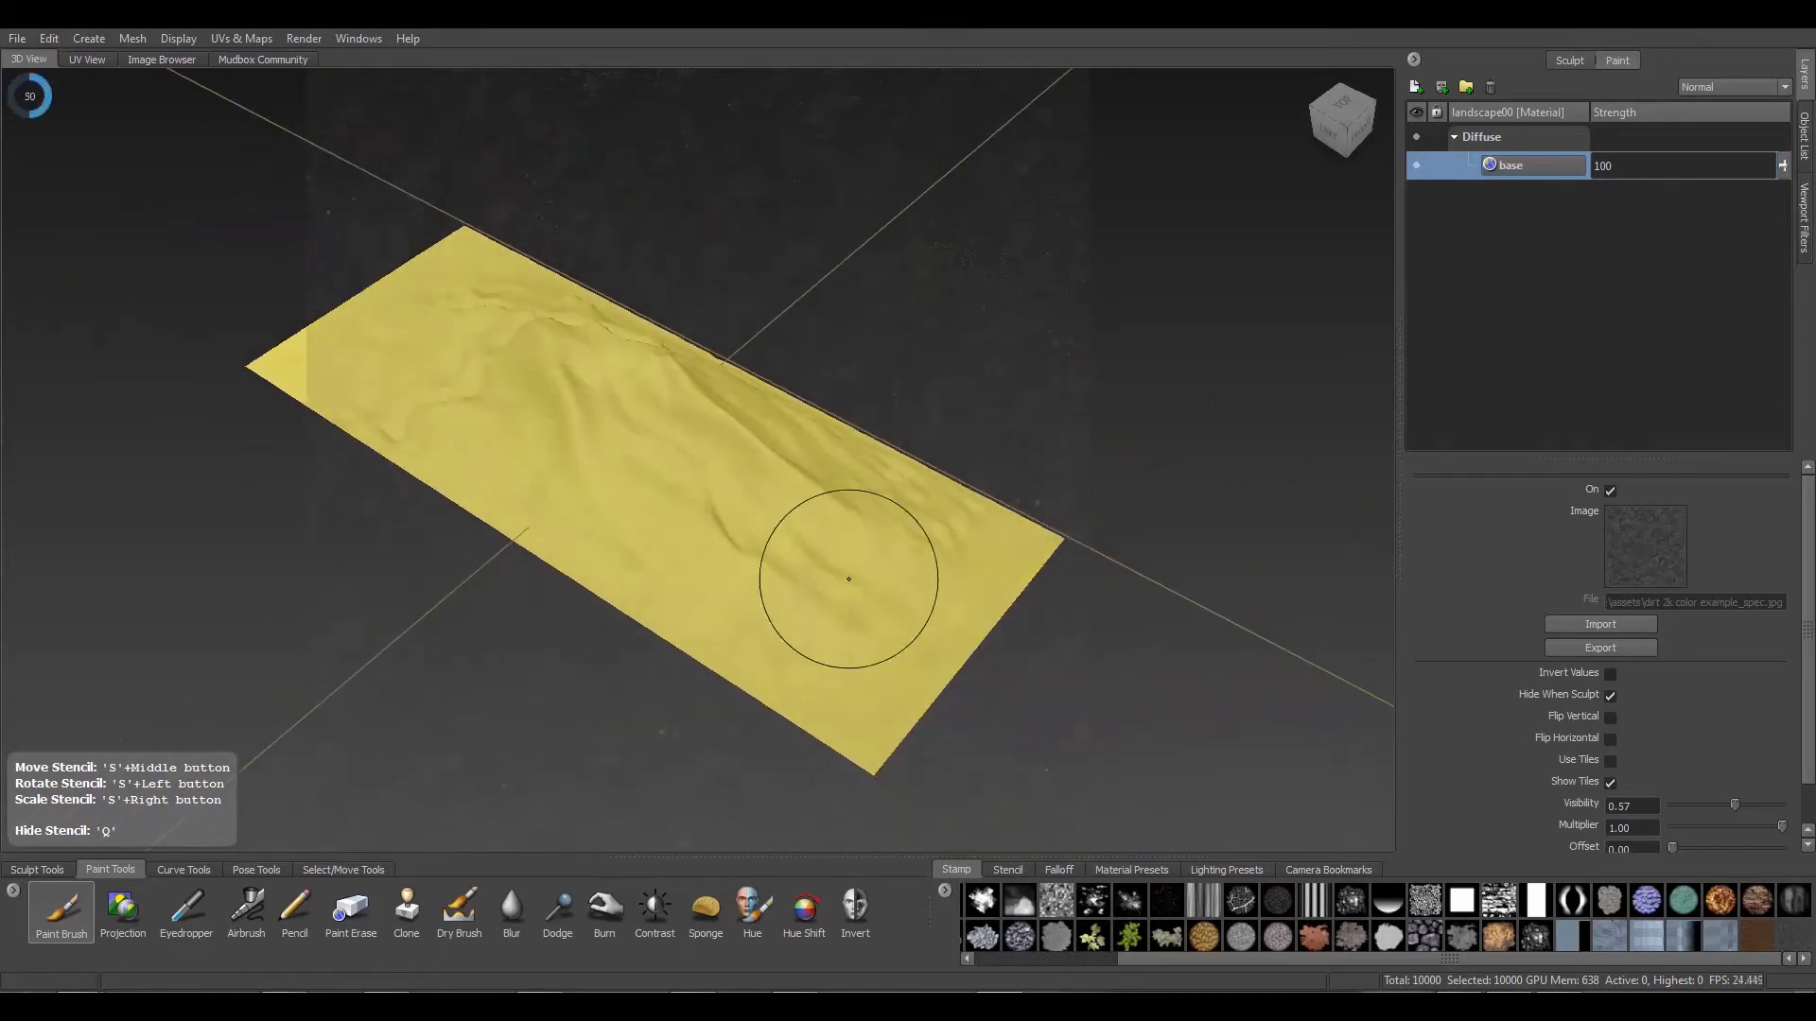
pyautogui.click(1807, 152)
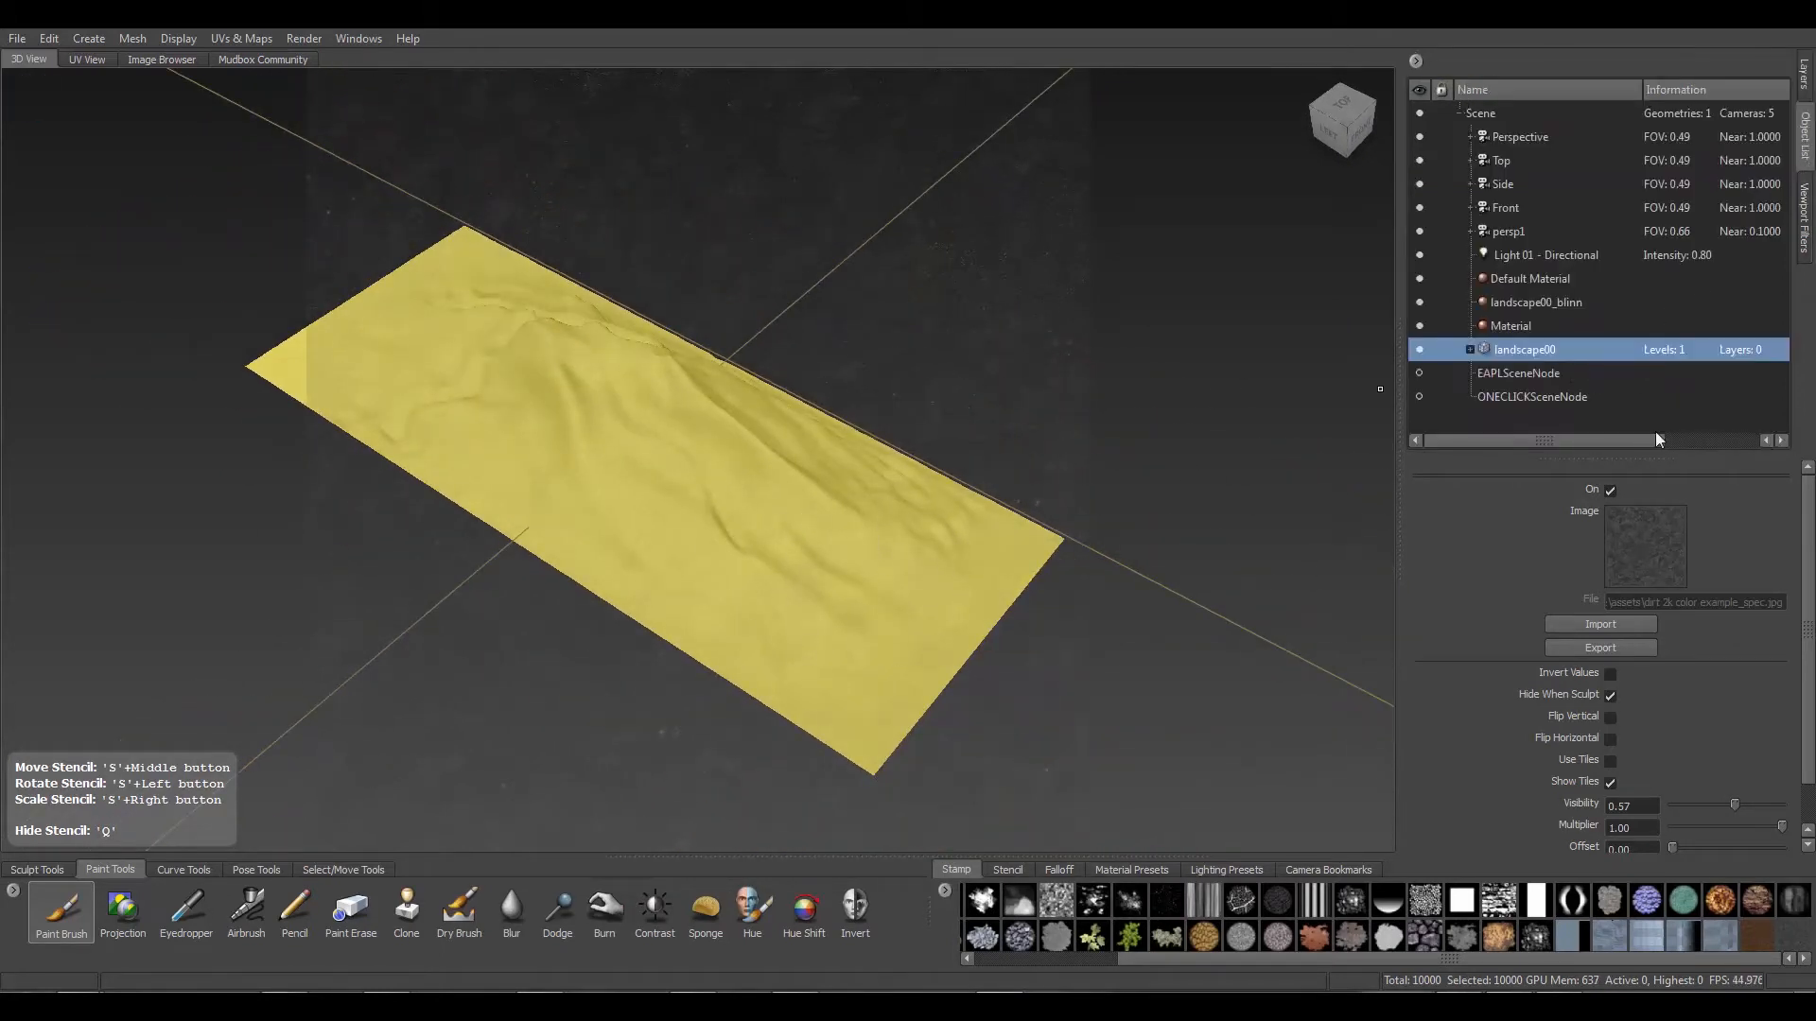
pyautogui.click(1513, 418)
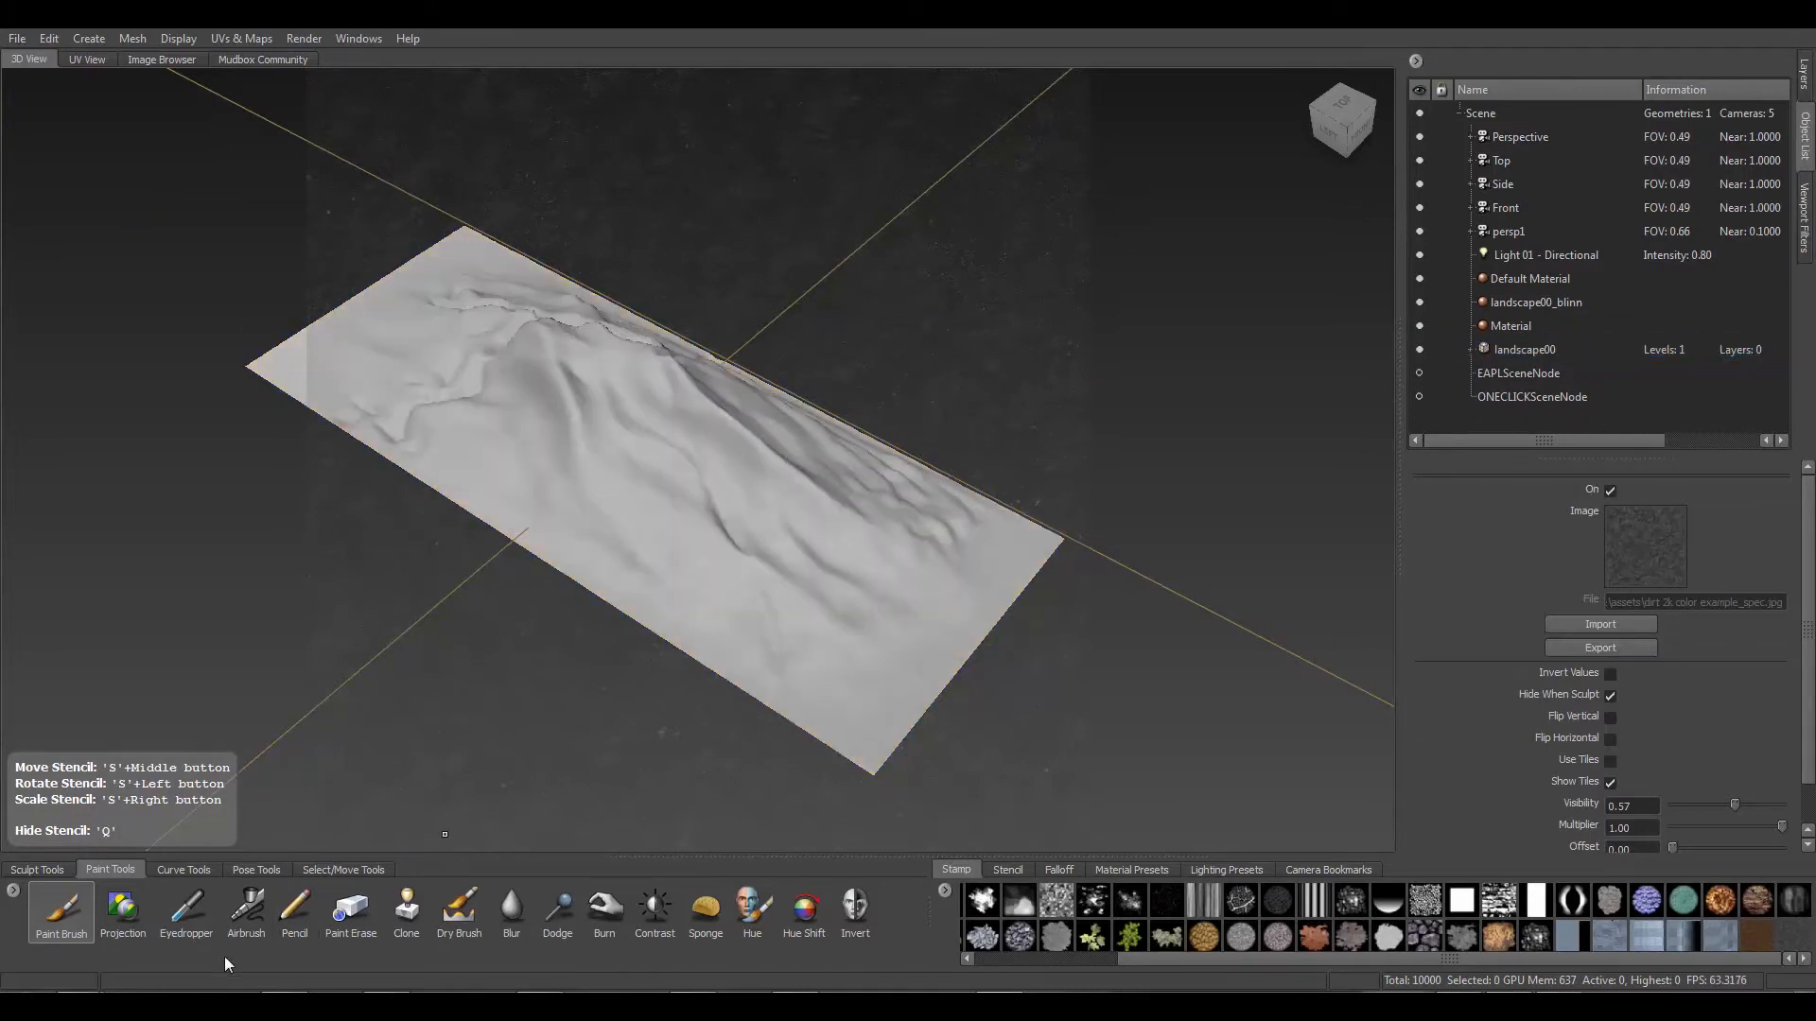
pyautogui.click(123, 910)
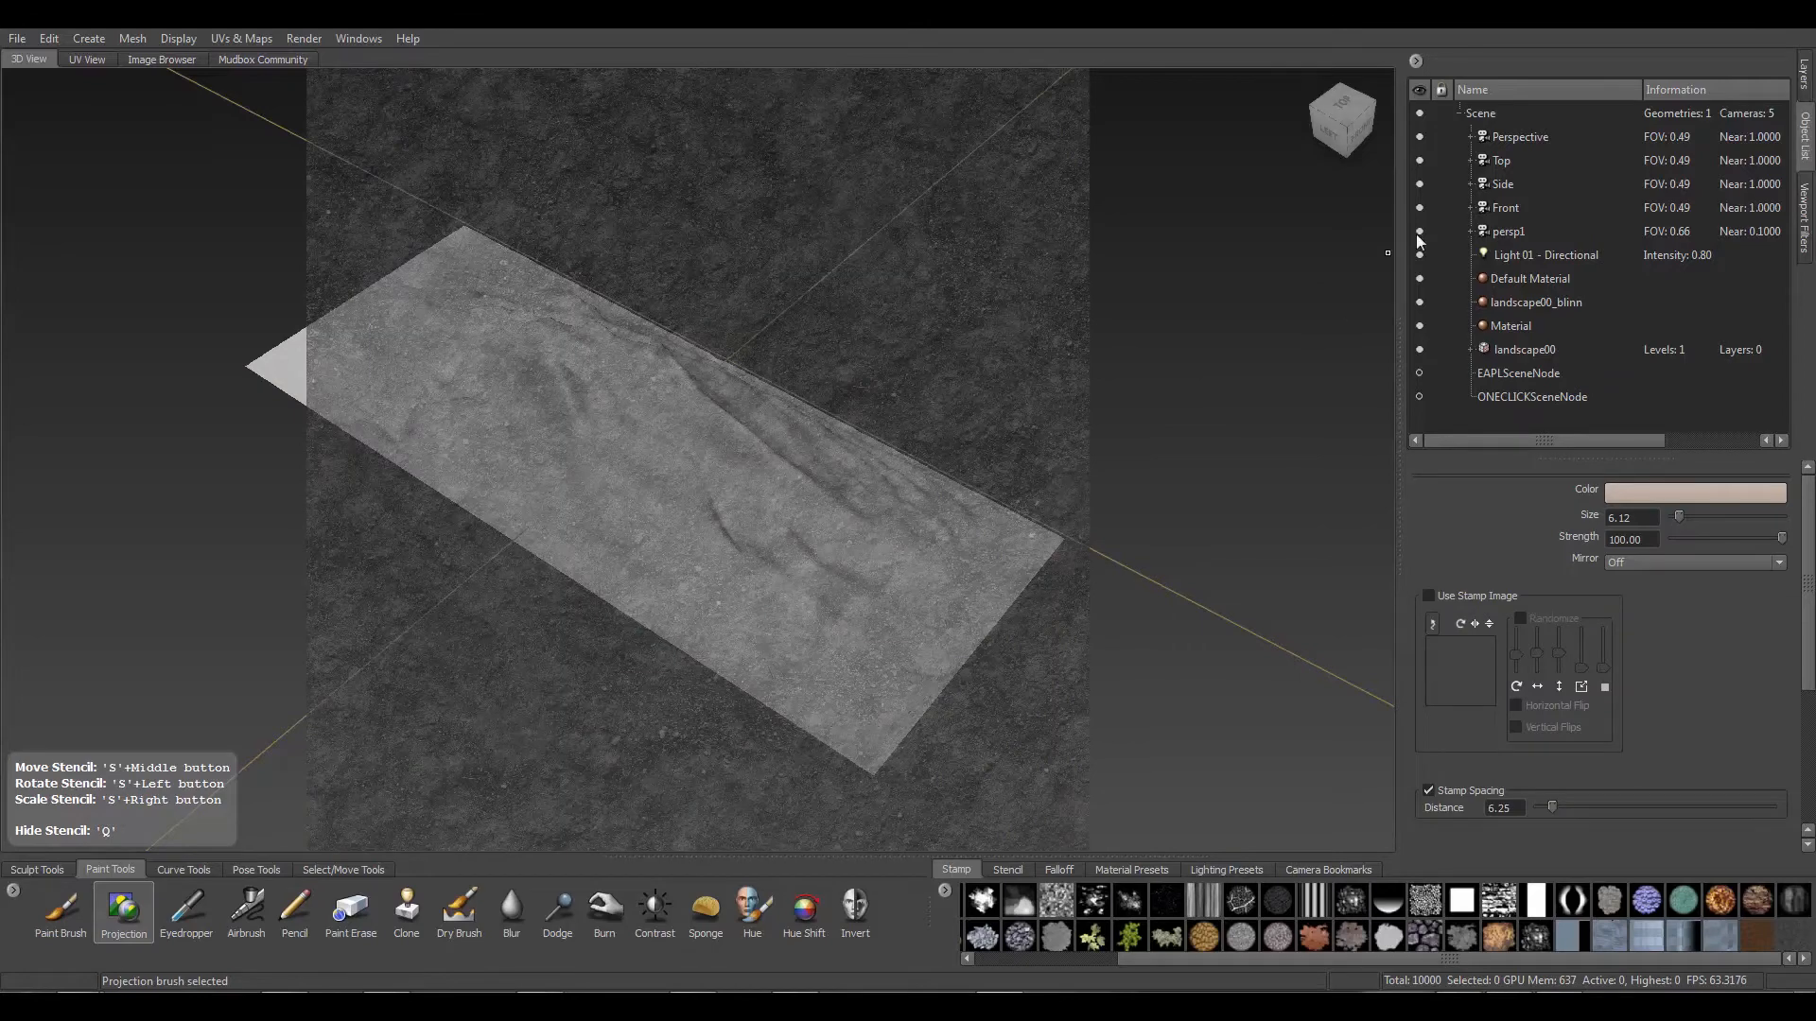
# Create a paint layer named dirt_detail at size 2048, saved as TIFF [8 bit, RGBA], in the Diffuse channel
pyautogui.click(1802, 76)
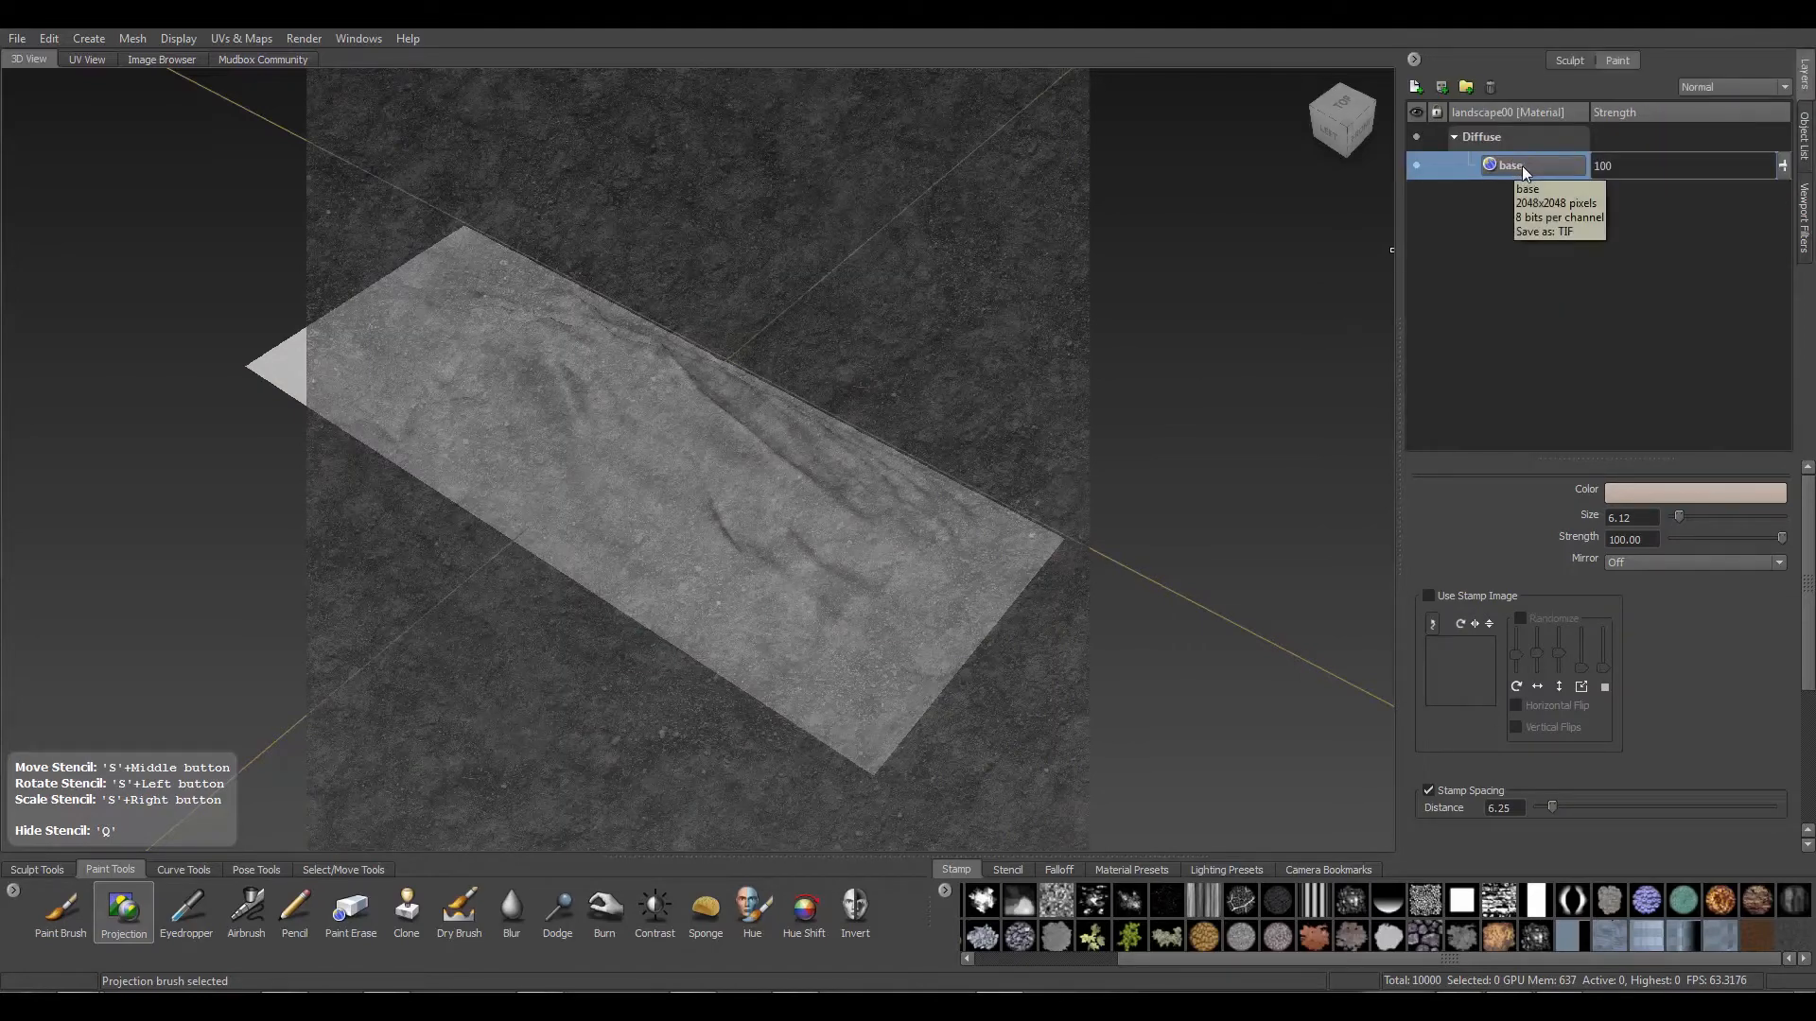
pyautogui.click(1416, 87)
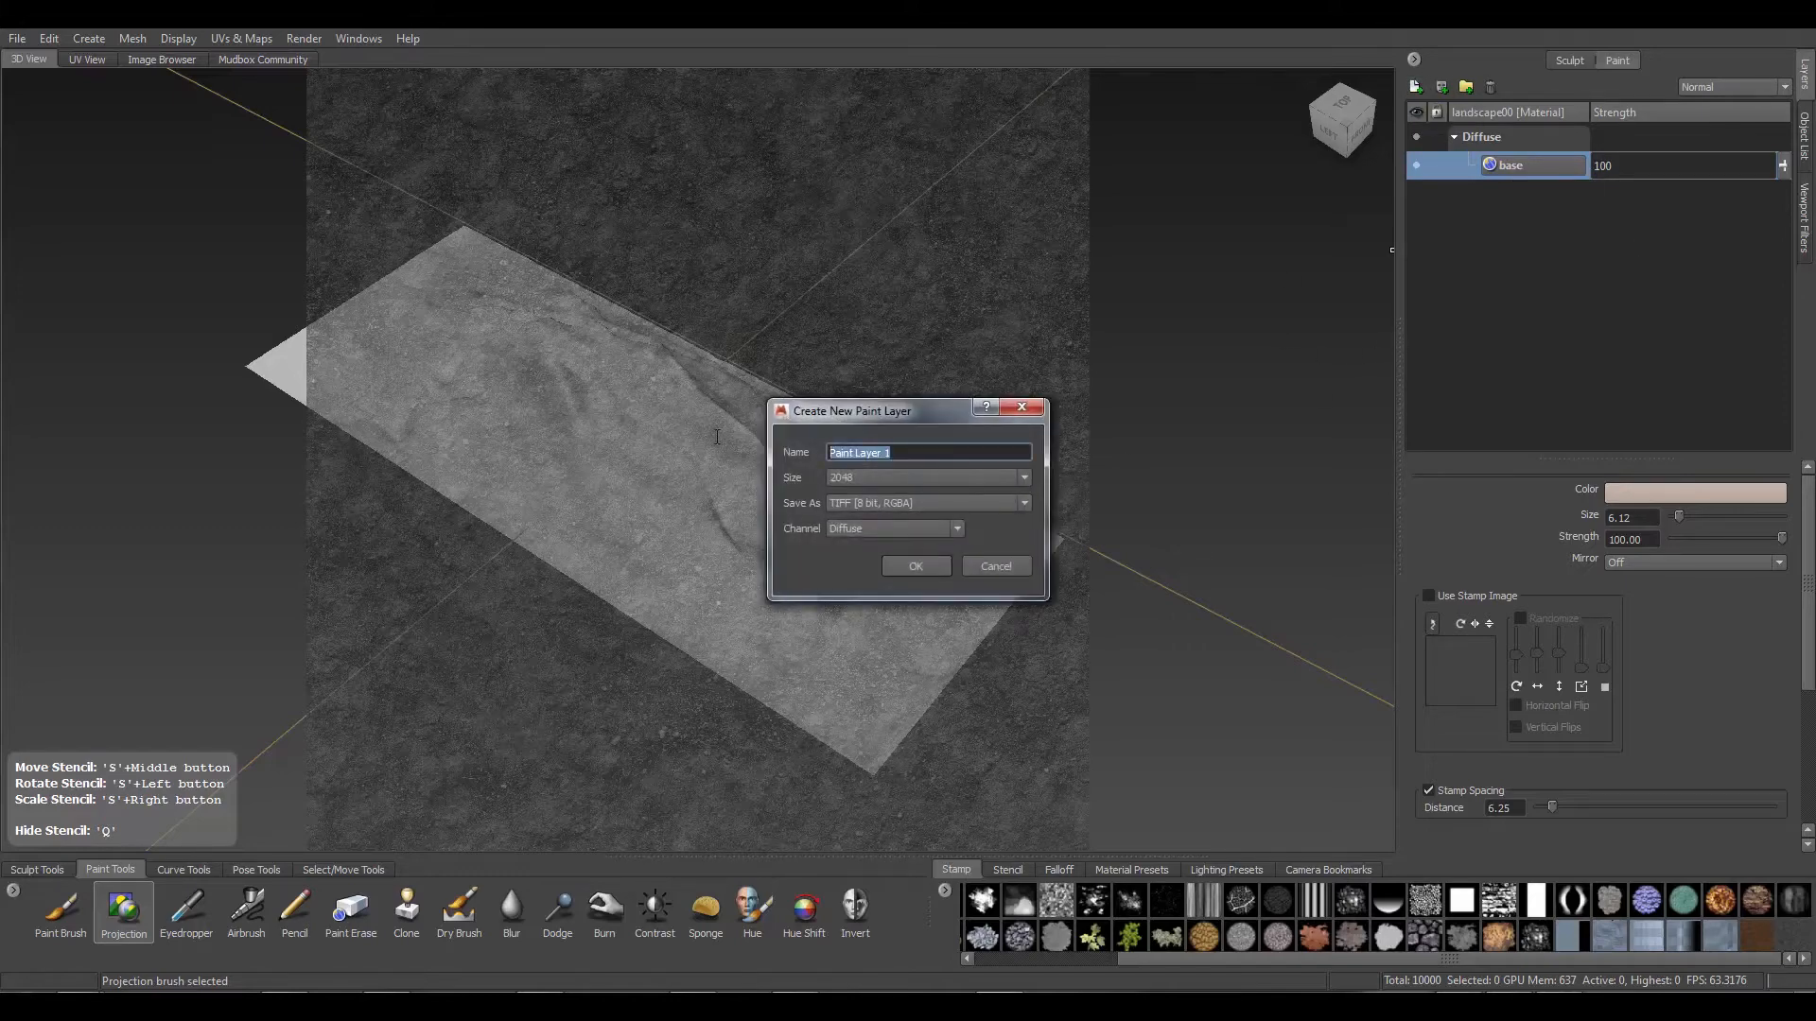
pyautogui.write('dirt_detail')
pyautogui.click(920, 564)
# Frame the landscape's lower edge close up from nearly above, beneath the greyscale dirt stencil
pyautogui.keyDown('alt'); pyautogui.moveTo(735, 534); pyautogui.dragTo(721, 607); pyautogui.keyUp('alt')
pyautogui.keyDown('alt'); pyautogui.moveTo(705, 603); pyautogui.dragTo(744, 548, button='middle'); pyautogui.keyUp('alt')
pyautogui.moveTo(745, 548); pyautogui.dragTo(1174, 476, button='right')
pyautogui.moveTo(1174, 475)
pyautogui.keyDown('alt'); pyautogui.mouseDown(button='middle')
pyautogui.moveTo(1046, 492)
pyautogui.moveTo(1144, 558)
pyautogui.moveTo(1296, 539)
pyautogui.mouseUp(button='middle'); pyautogui.keyUp('alt')
pyautogui.moveTo(808, 404)
pyautogui.keyDown('alt'); pyautogui.mouseDown(button='right')
pyautogui.moveTo(847, 410)
pyautogui.moveTo(790, 454)
pyautogui.mouseUp(button='right'); pyautogui.keyUp('alt')
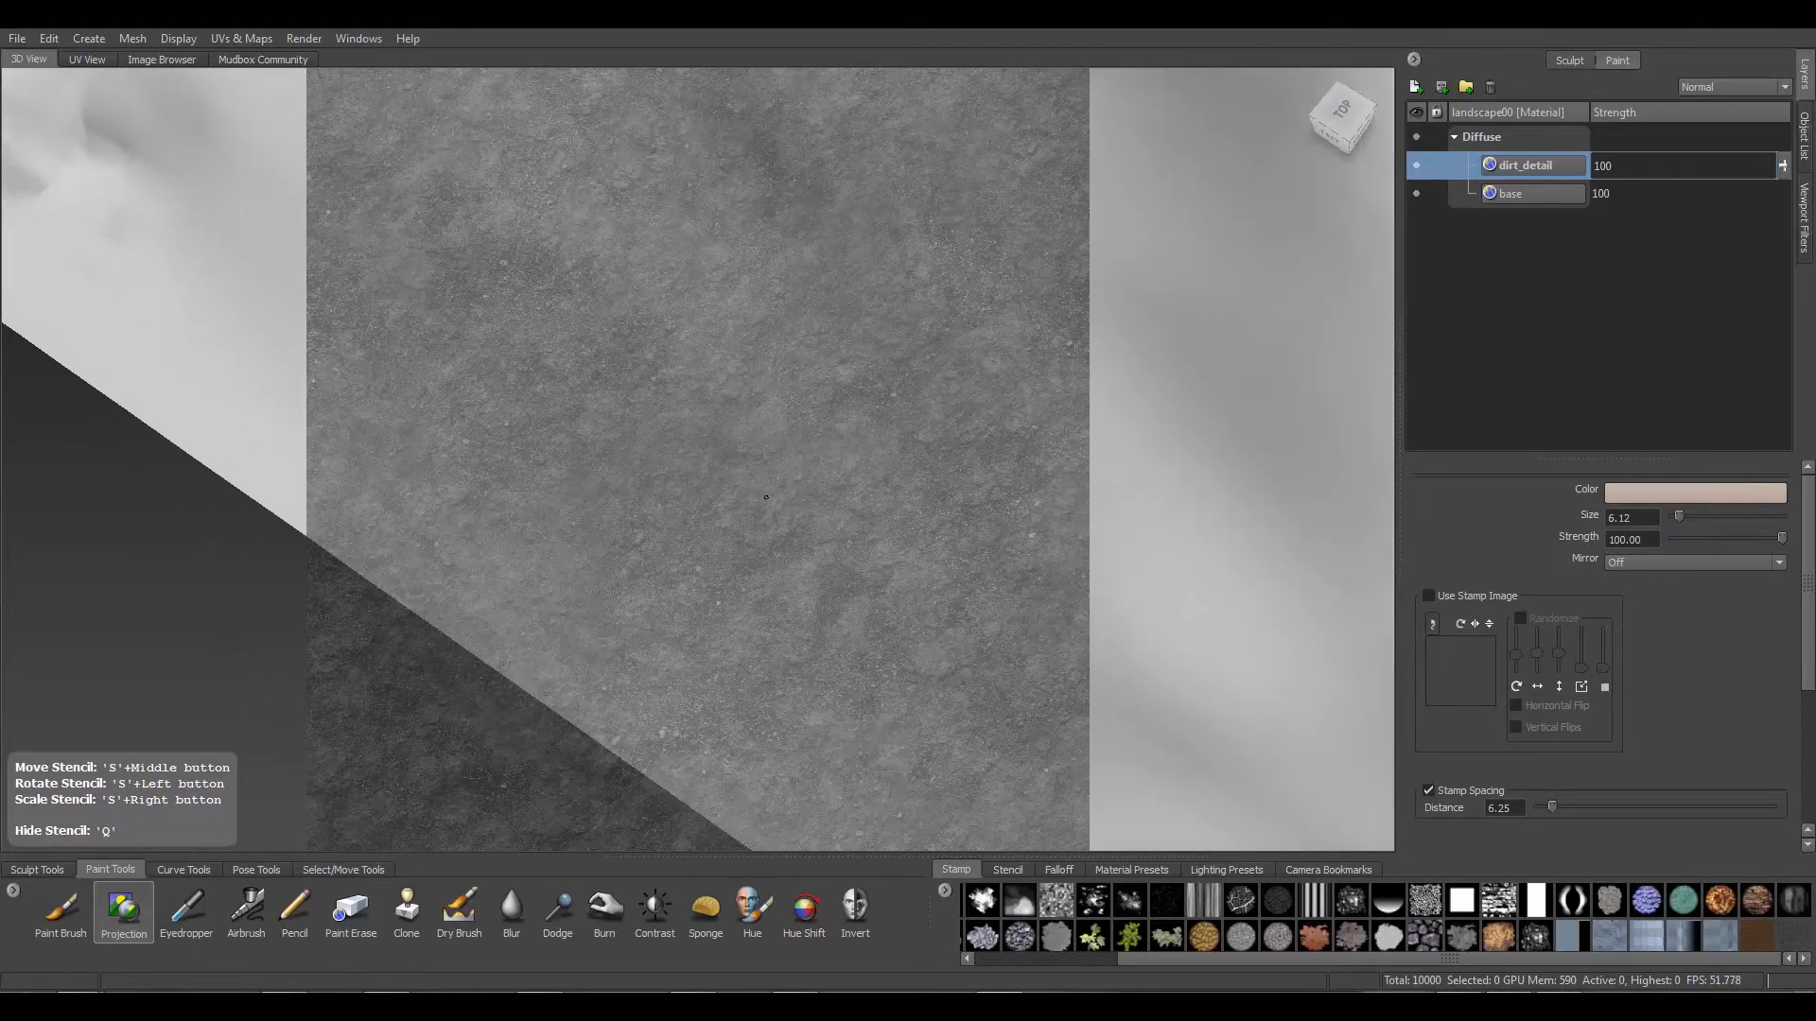
pyautogui.moveTo(790, 454)
pyautogui.keyDown('alt'); pyautogui.mouseDown()
pyautogui.moveTo(738, 540)
pyautogui.moveTo(664, 535)
pyautogui.mouseUp(); pyautogui.keyUp('alt')
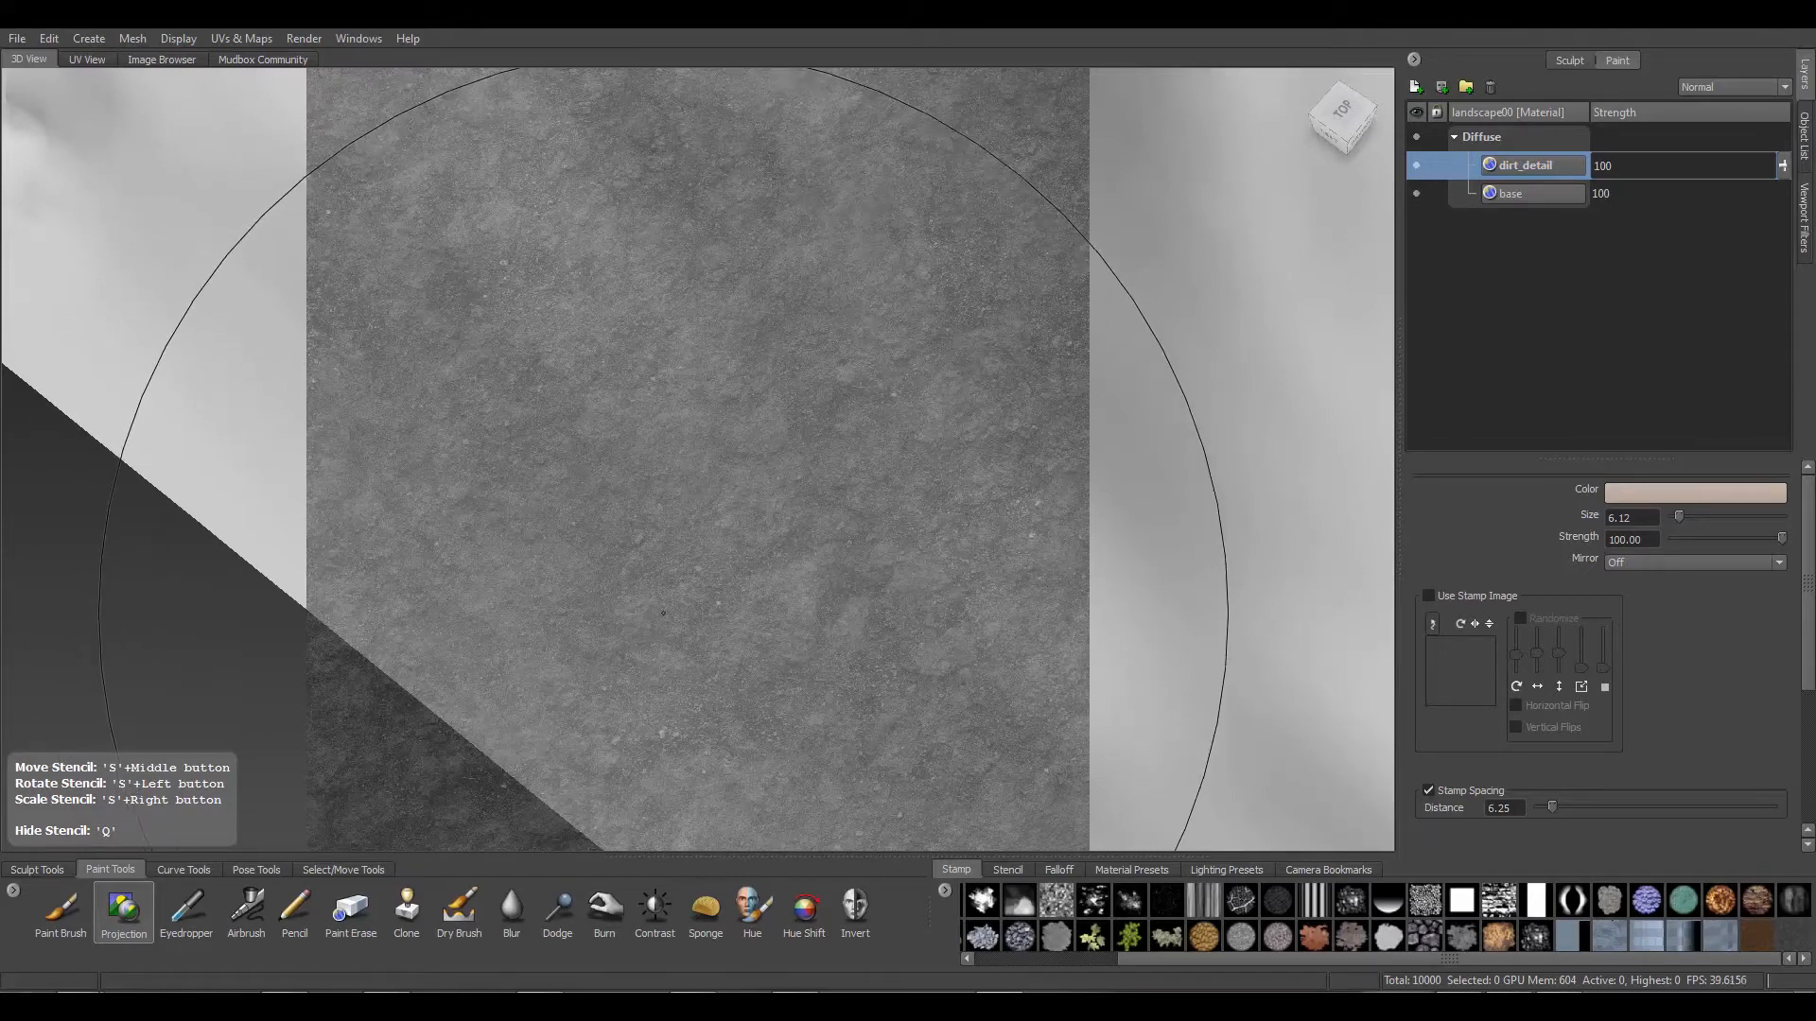
# Rotate, reposition and scale down the greyscale dirt stencil to sit tilted over the landscape's near edge
pyautogui.moveTo(662, 624)
pyautogui.mouseDown()
pyautogui.moveTo(819, 591)
pyautogui.moveTo(491, 614)
pyautogui.mouseUp()
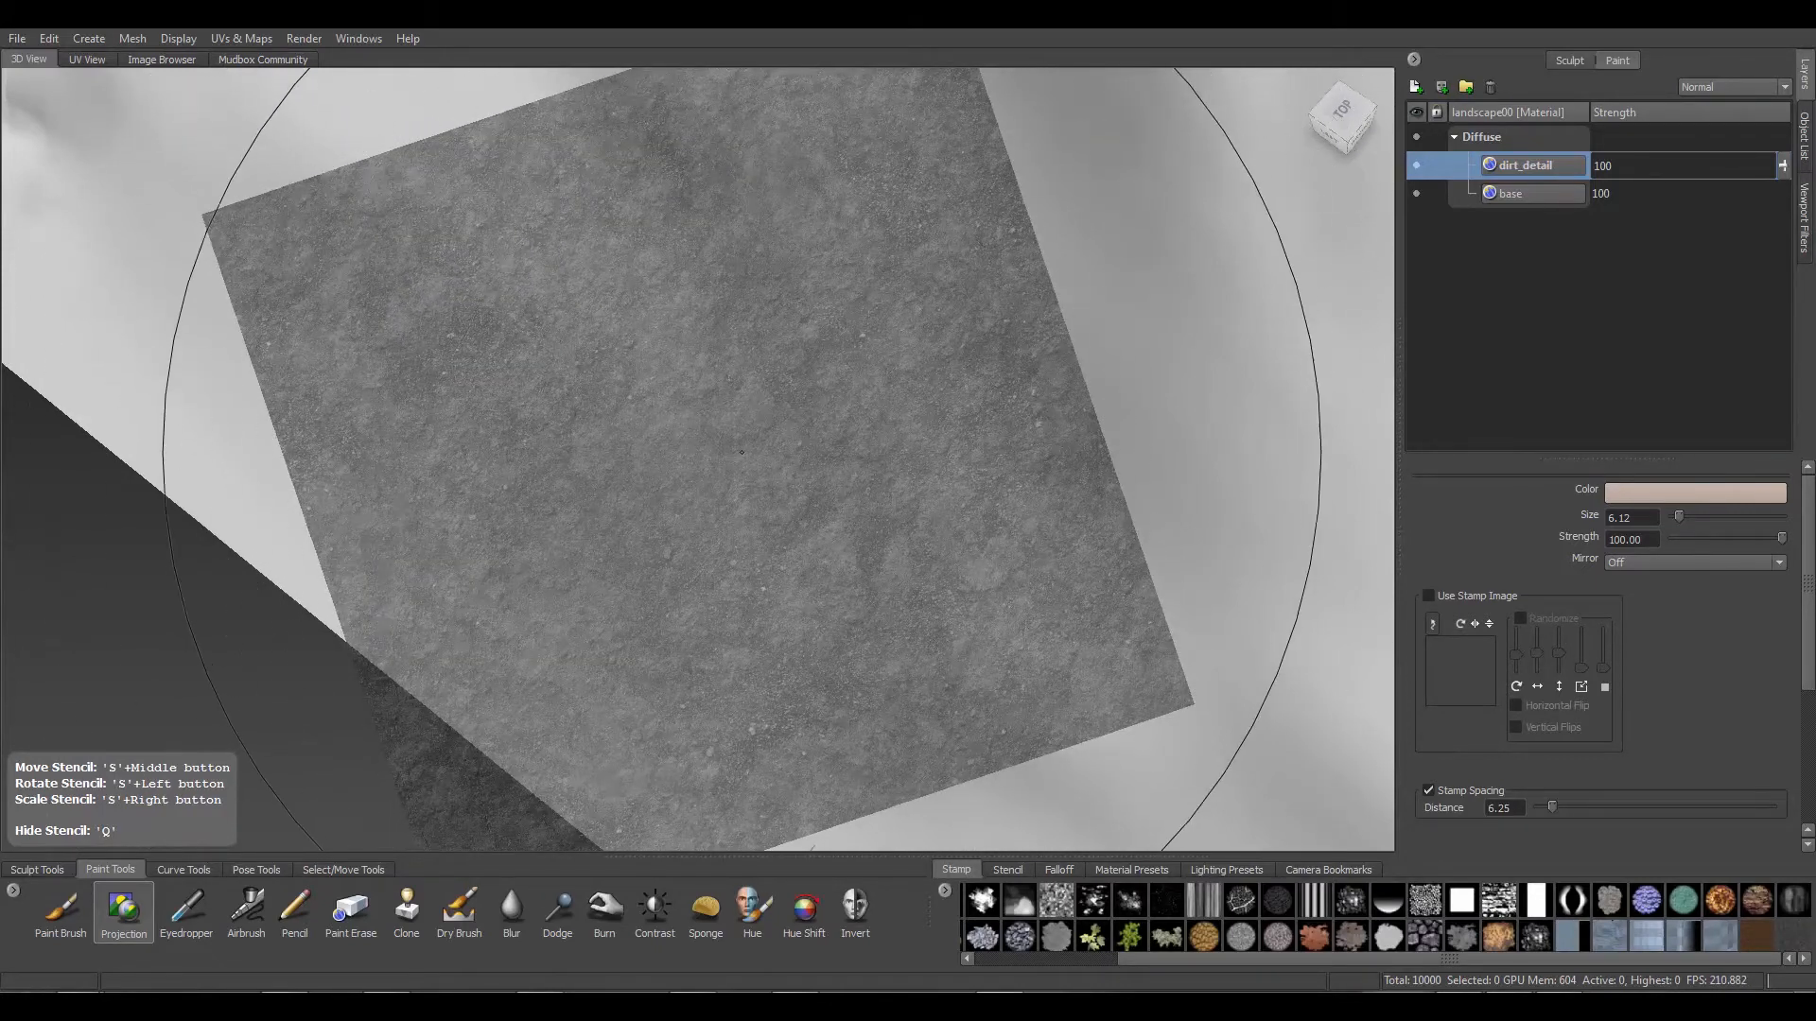
pyautogui.moveTo(756, 600)
pyautogui.mouseDown()
pyautogui.moveTo(713, 593)
pyautogui.moveTo(1135, 677)
pyautogui.moveTo(1082, 718)
pyautogui.moveTo(1119, 709)
pyautogui.moveTo(899, 618)
pyautogui.moveTo(814, 606)
pyautogui.mouseUp()
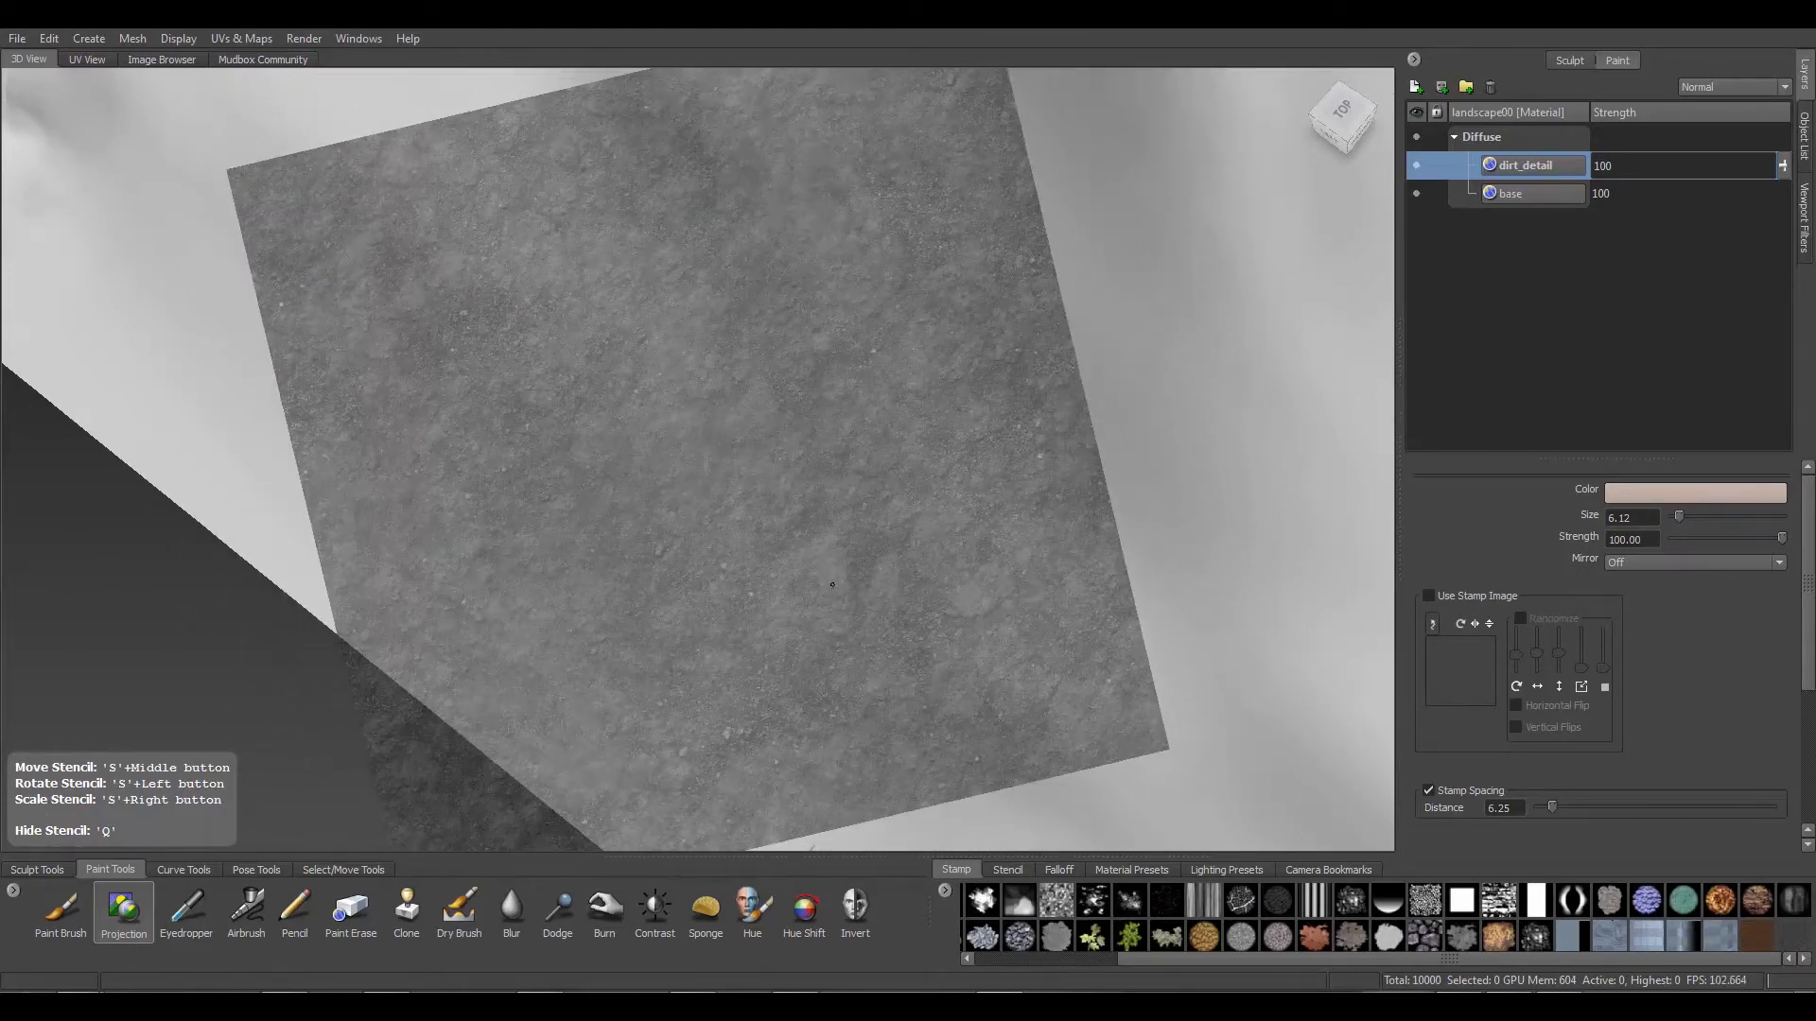
pyautogui.moveTo(702, 489); pyautogui.dragTo(408, 624, button='right')
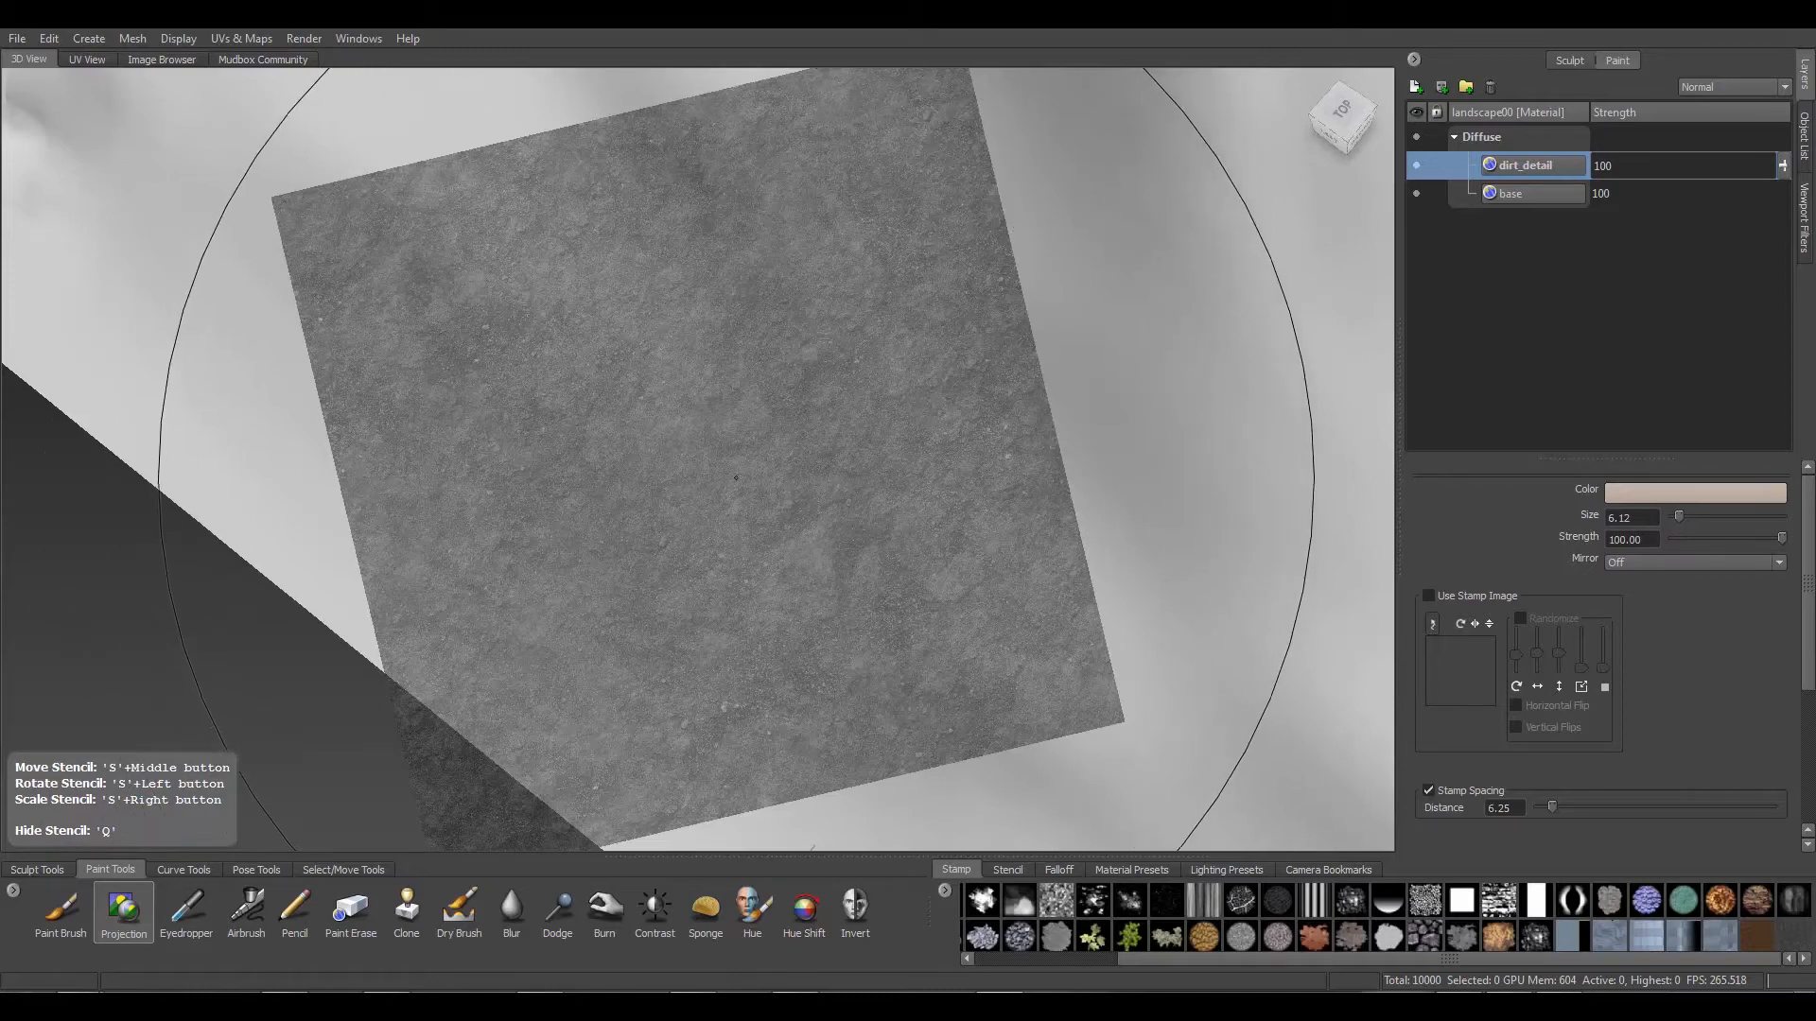
# Set the Projection brush's size to 0.57 and its strength to 4.27
pyautogui.moveTo(719, 481); pyautogui.dragTo(716, 483)
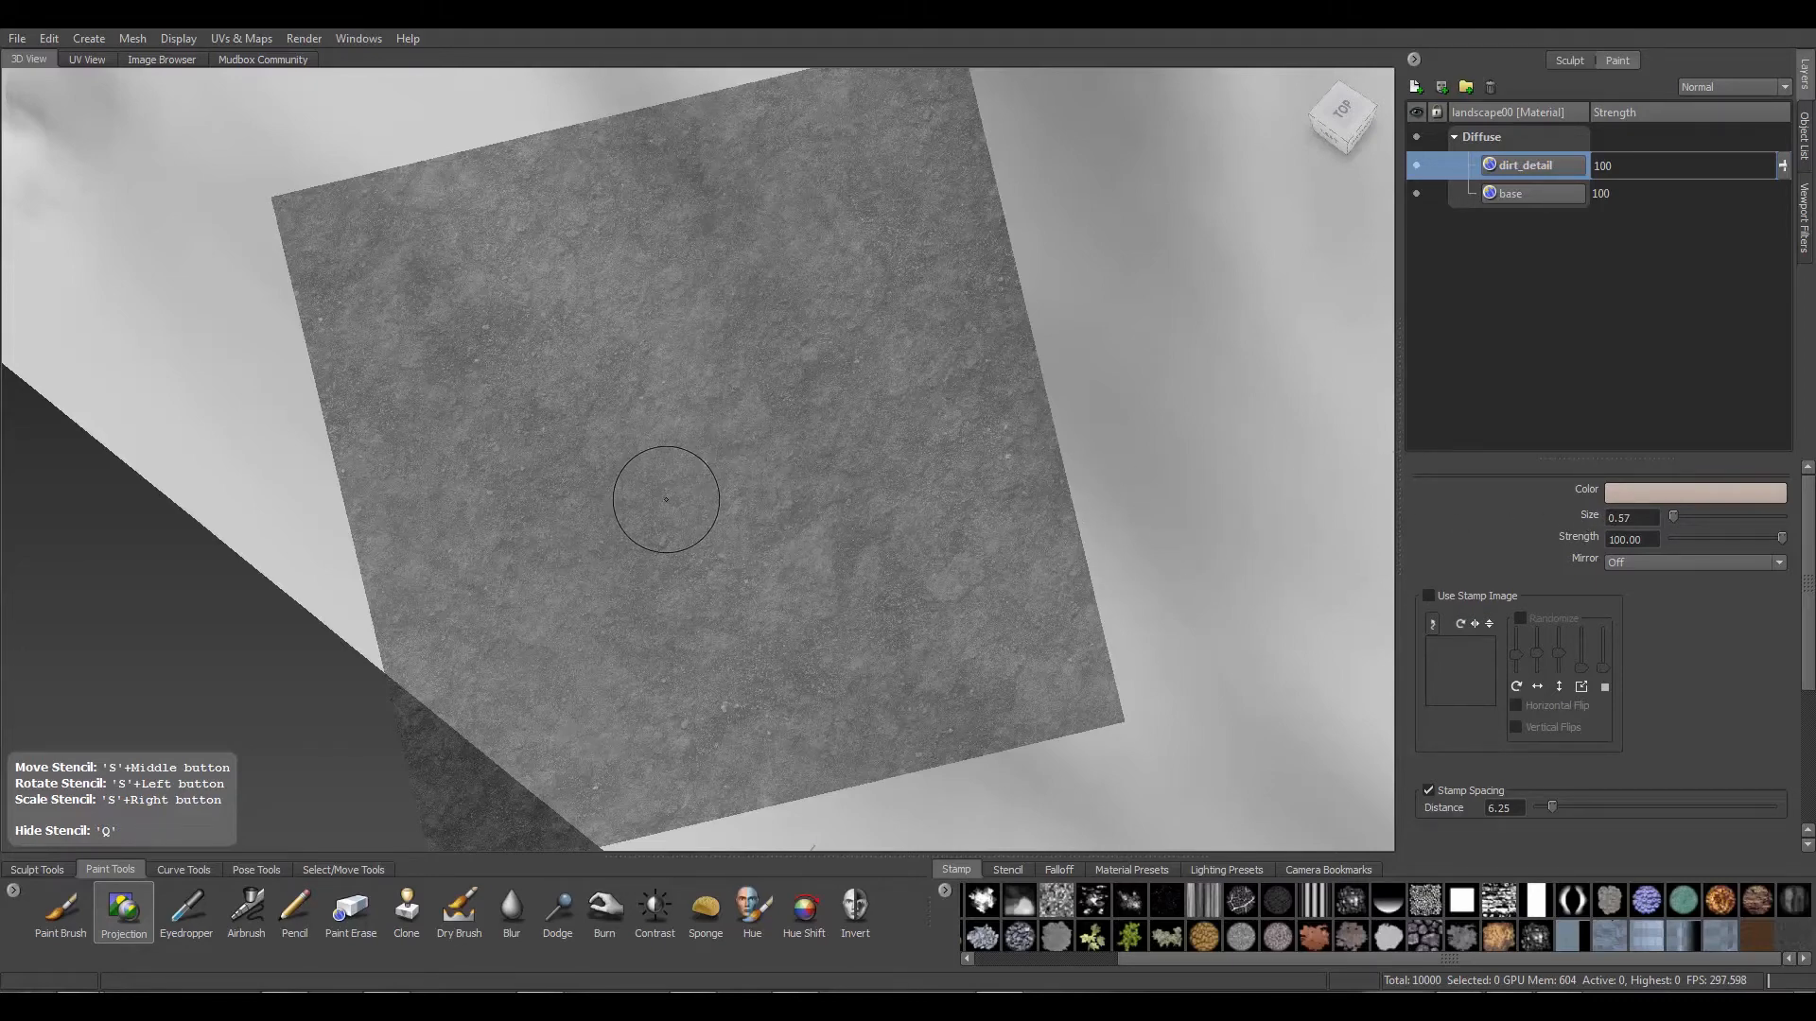
pyautogui.moveTo(703, 523)
pyautogui.mouseDown()
pyautogui.moveTo(692, 71)
pyautogui.moveTo(705, 135)
pyautogui.mouseUp()
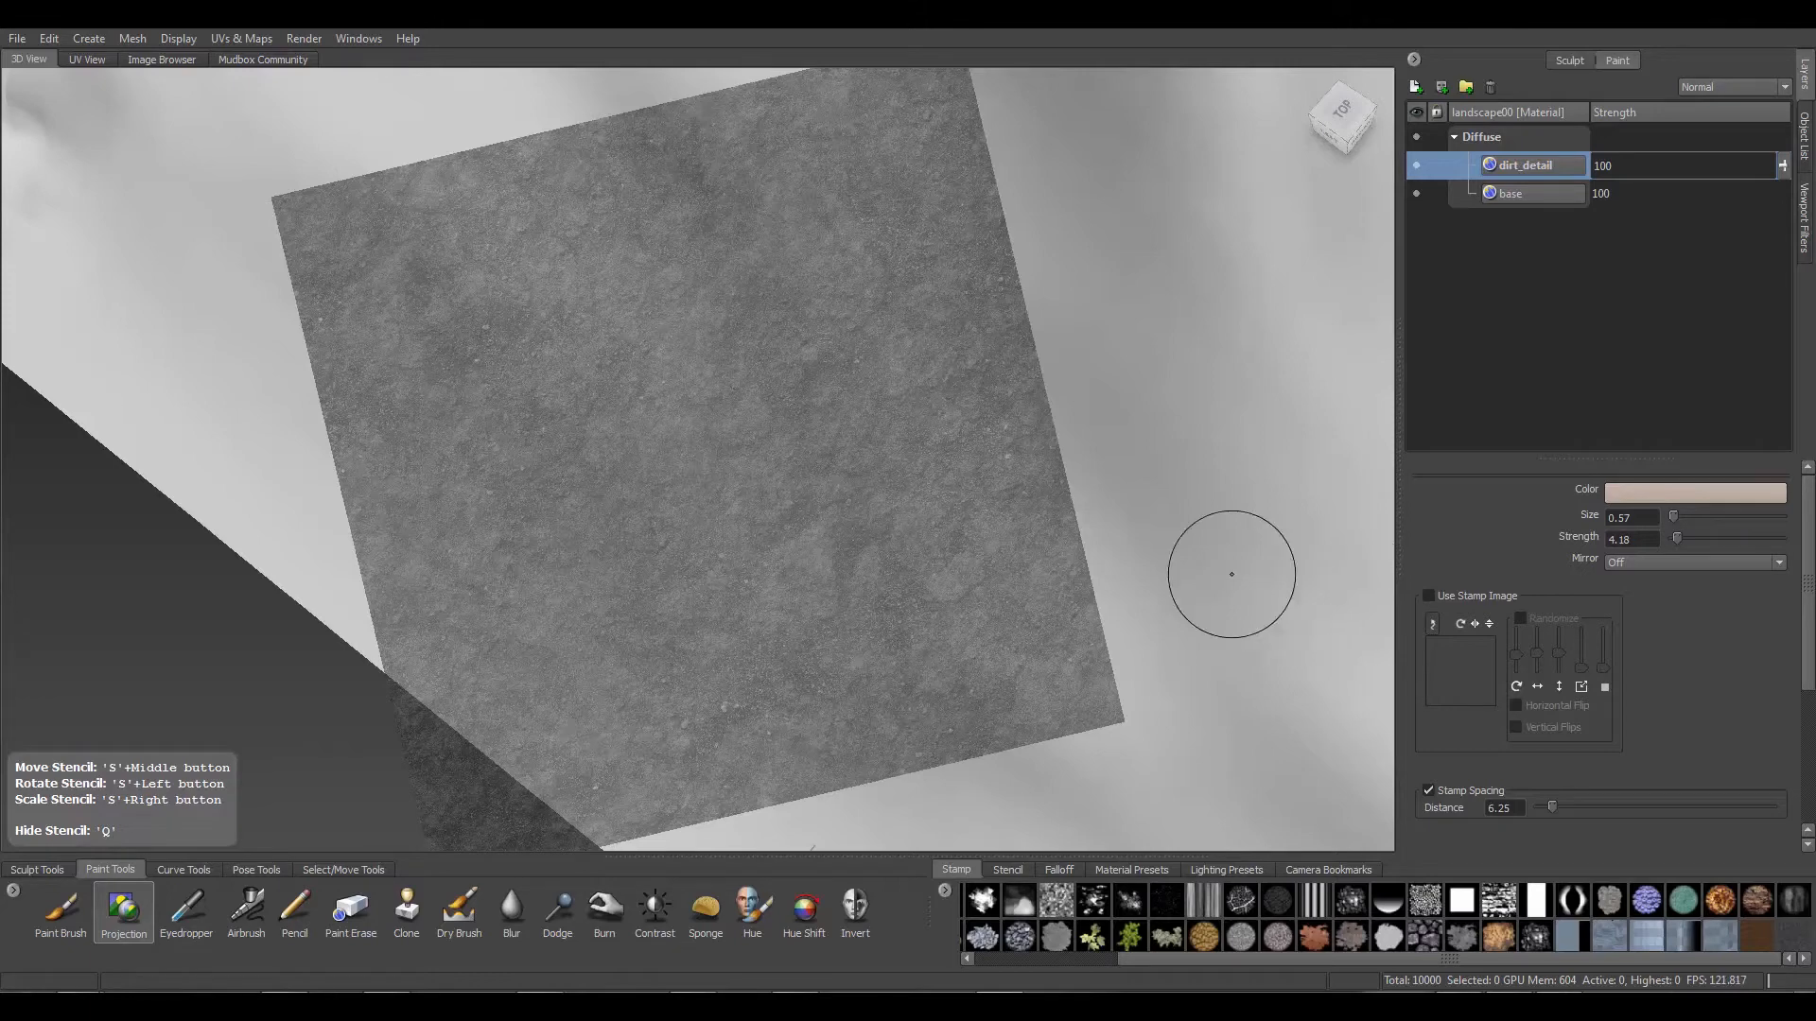
pyautogui.moveTo(559, 515)
pyautogui.mouseDown()
pyautogui.moveTo(564, 122)
pyautogui.moveTo(620, 118)
pyautogui.mouseUp()
# Keep the Projection brush's stamp image disabled and load the brown seamless_dirt_texture_10.png as the stencil
pyautogui.click(1607, 915)
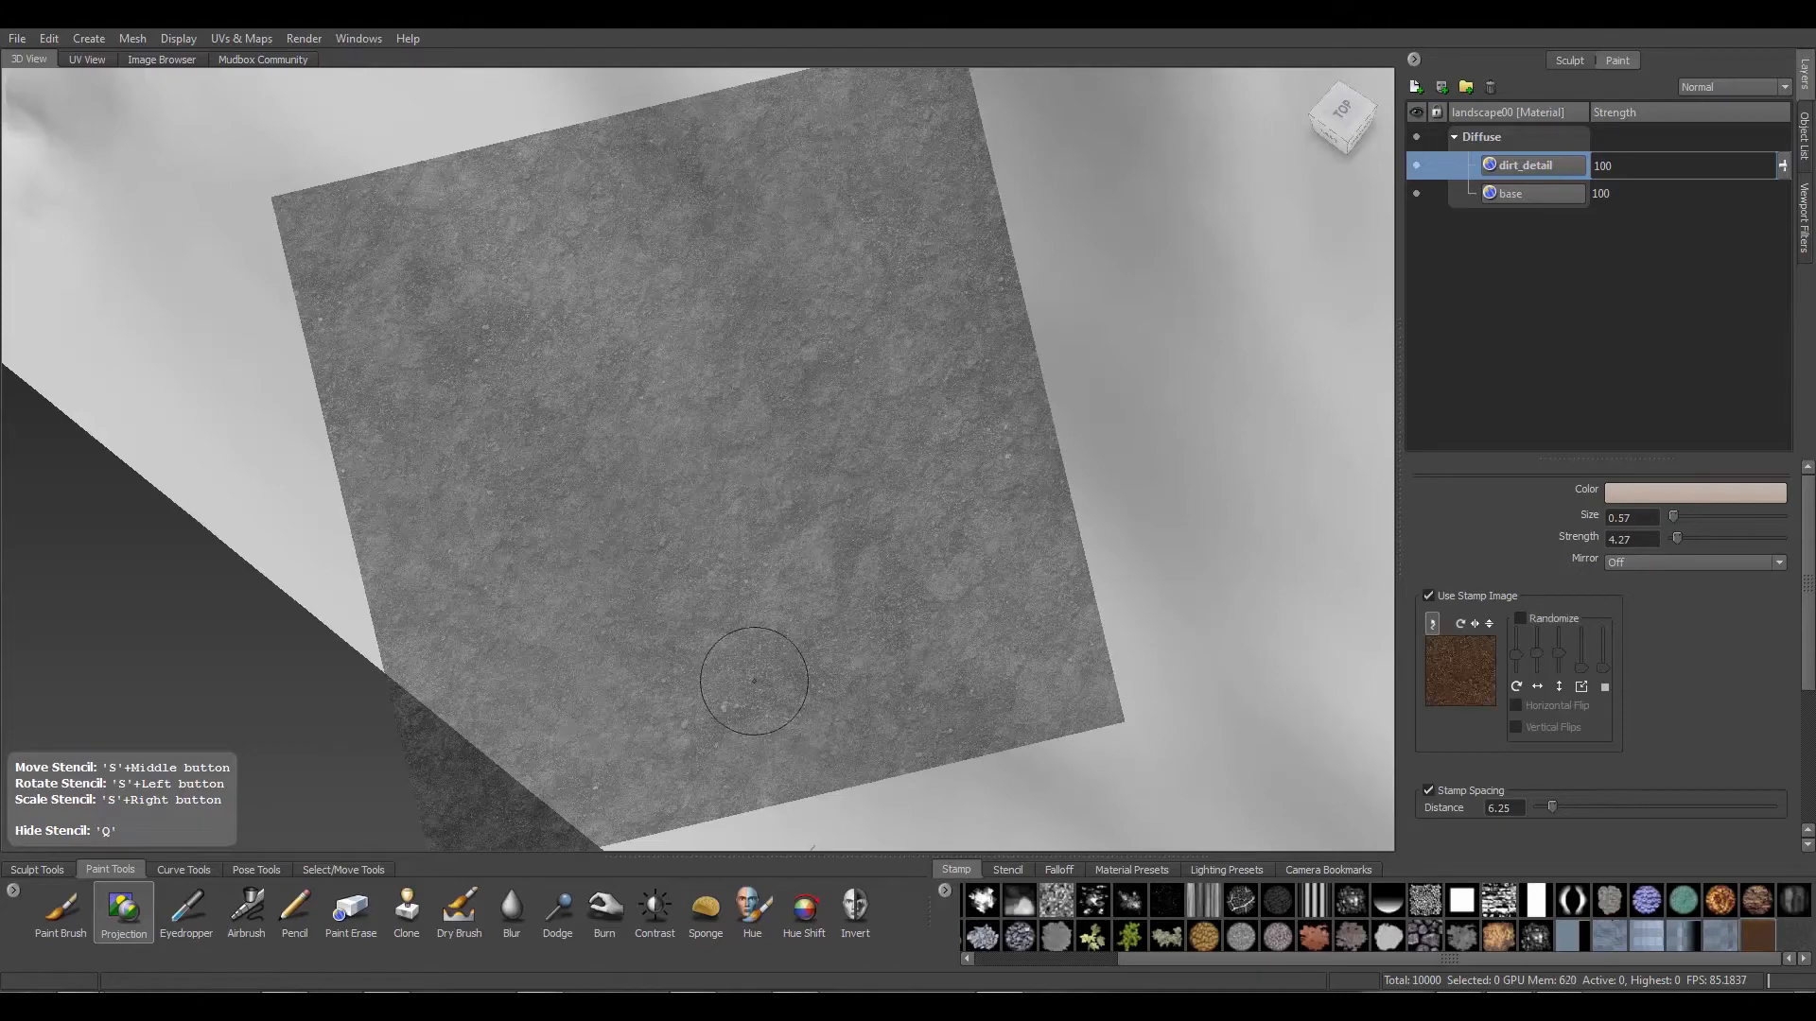
pyautogui.click(1428, 596)
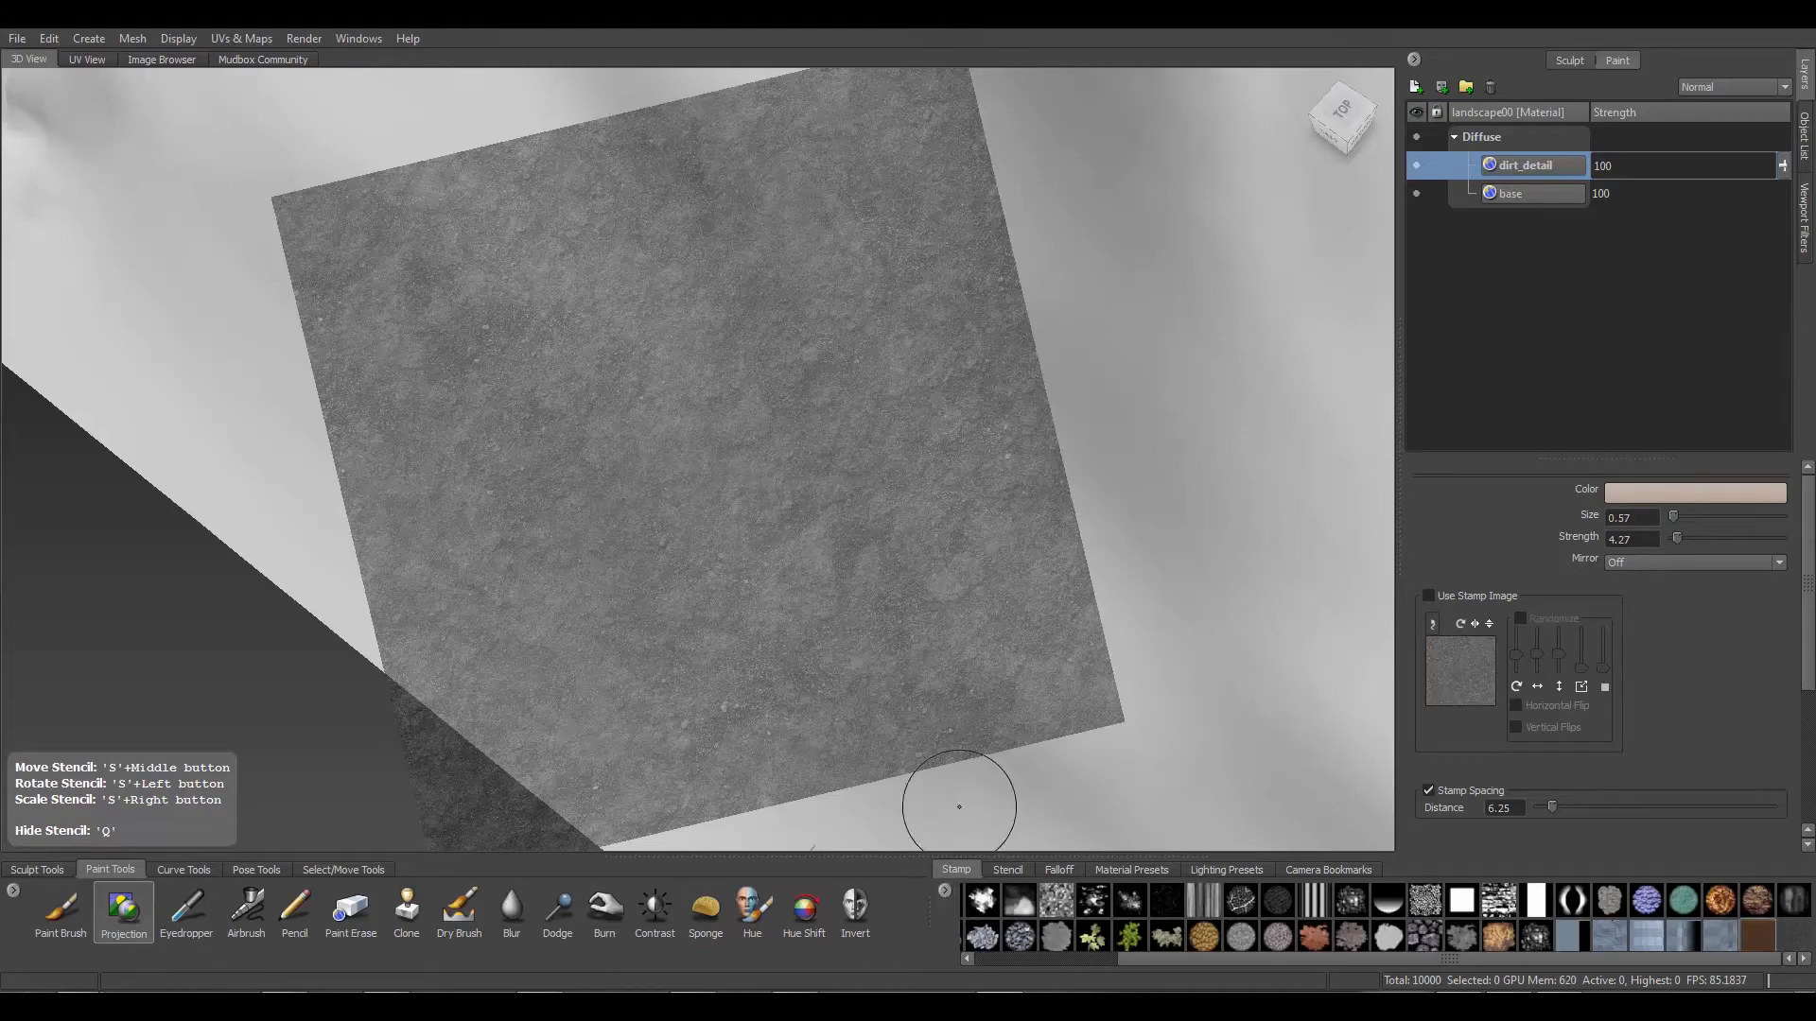
pyautogui.click(999, 871)
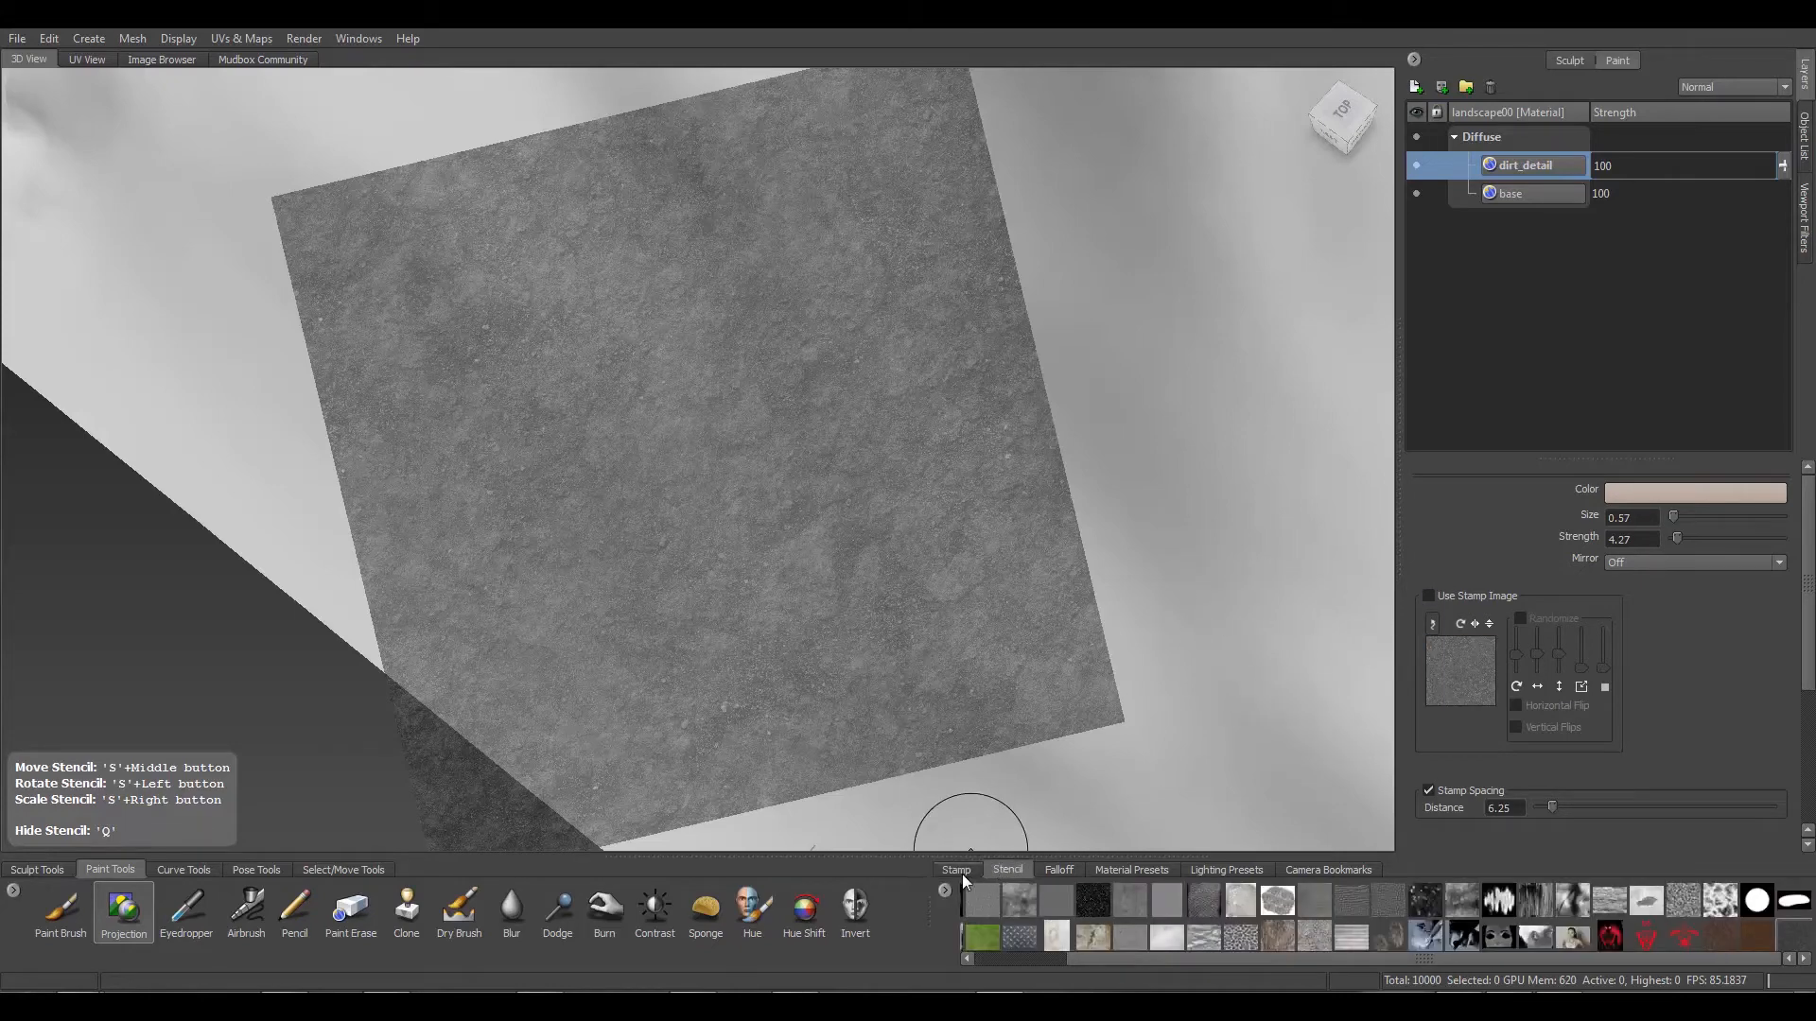
pyautogui.click(1756, 940)
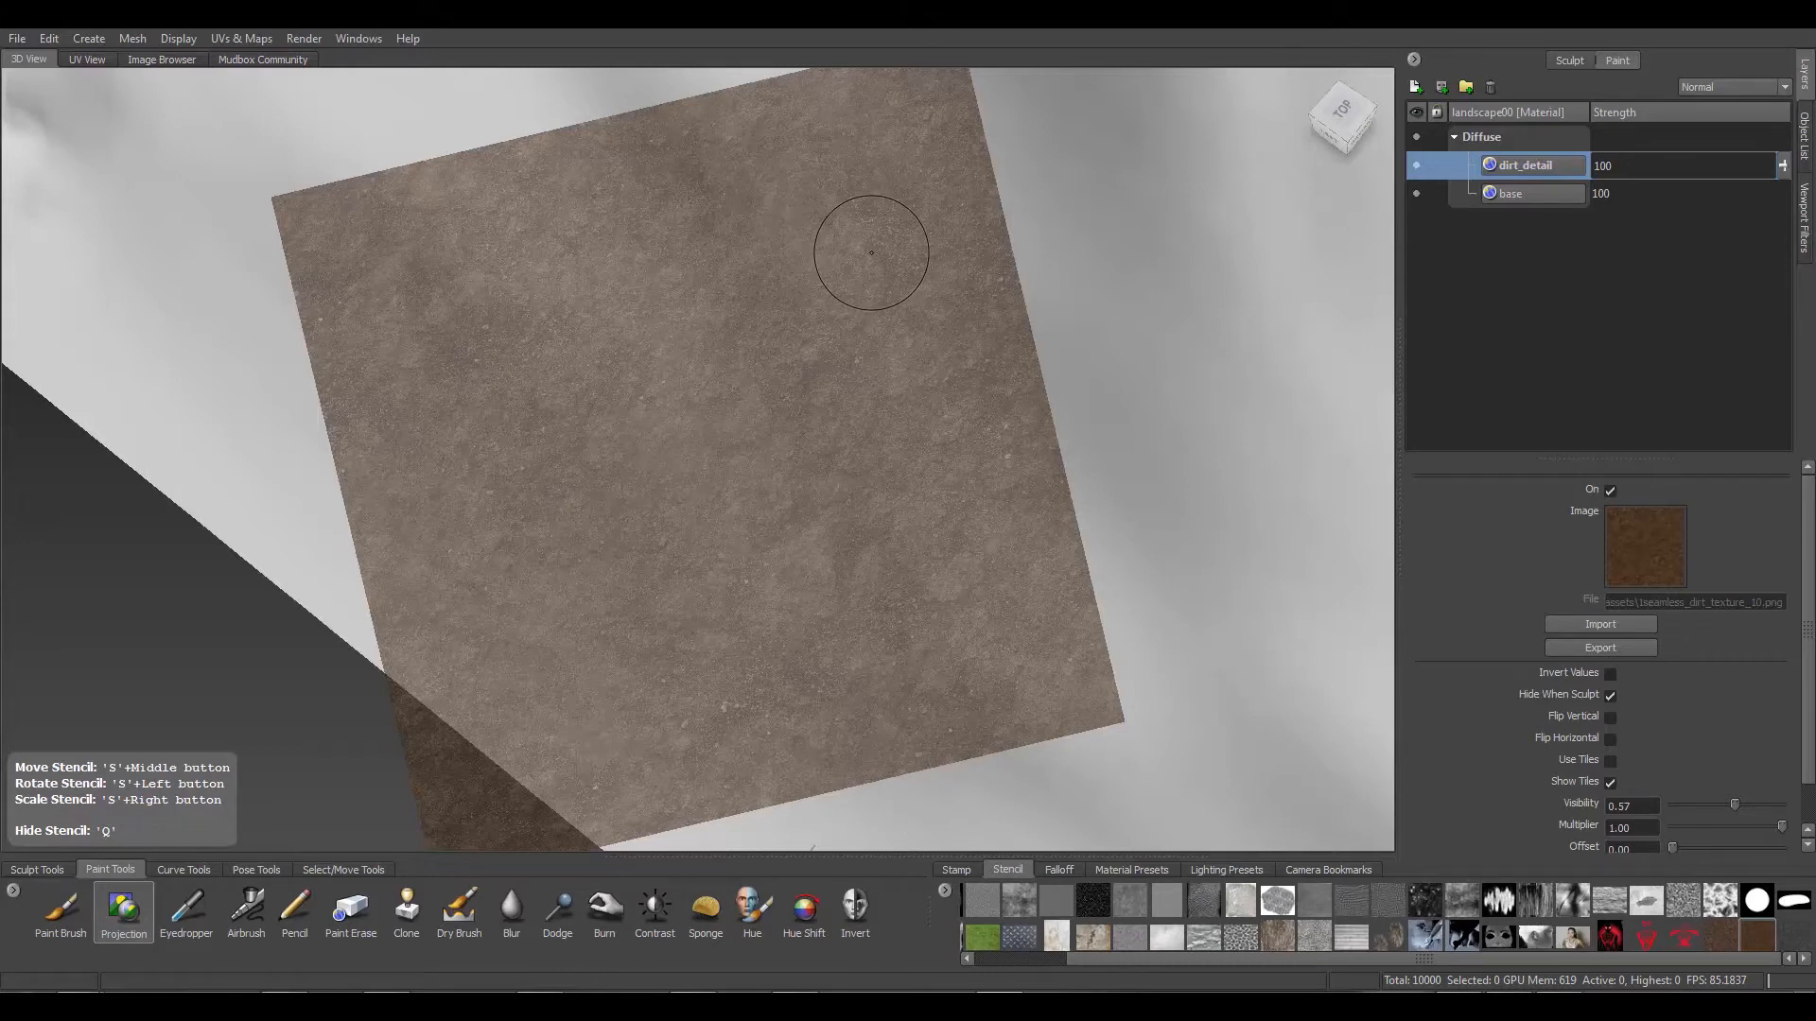
# Project a few faint test strokes of the brown dirt stencil onto the dirt_detail layer
pyautogui.press('q')
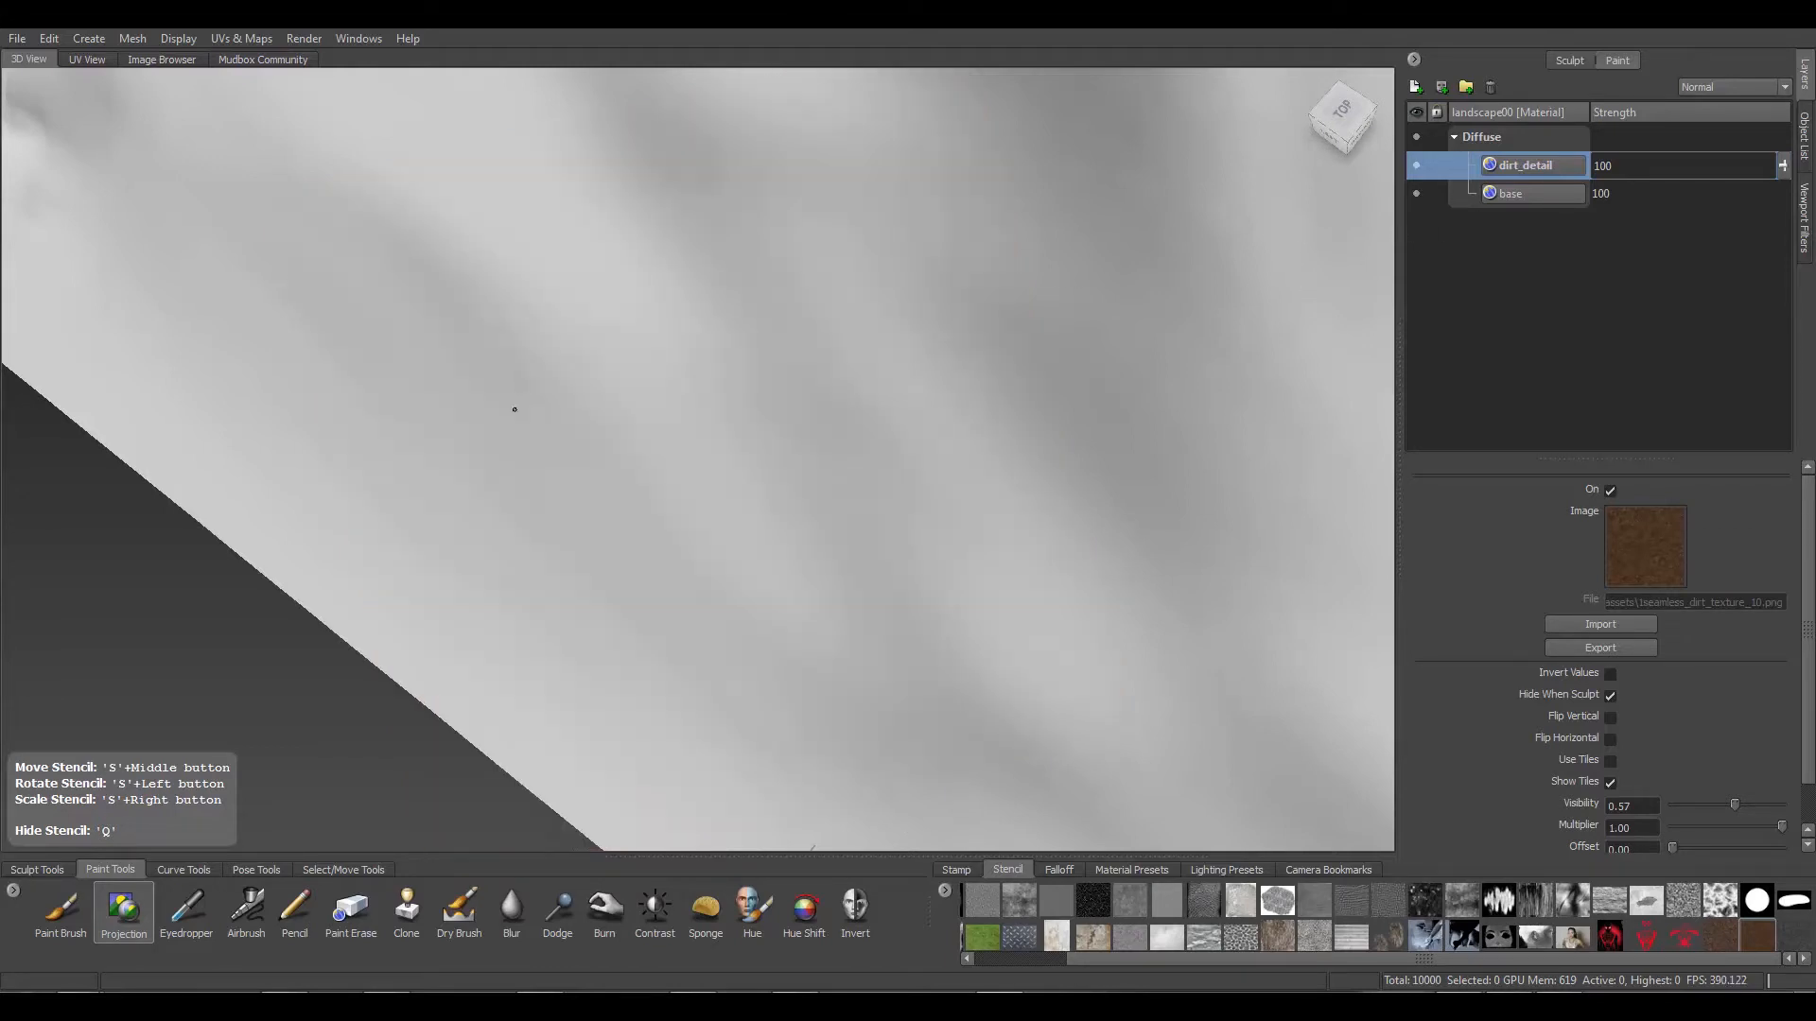
pyautogui.moveTo(507, 406)
pyautogui.mouseDown()
pyautogui.moveTo(487, 337)
pyautogui.moveTo(522, 398)
pyautogui.mouseUp()
pyautogui.moveTo(813, 438)
pyautogui.mouseDown()
pyautogui.moveTo(698, 551)
pyautogui.moveTo(704, 617)
pyautogui.mouseUp()
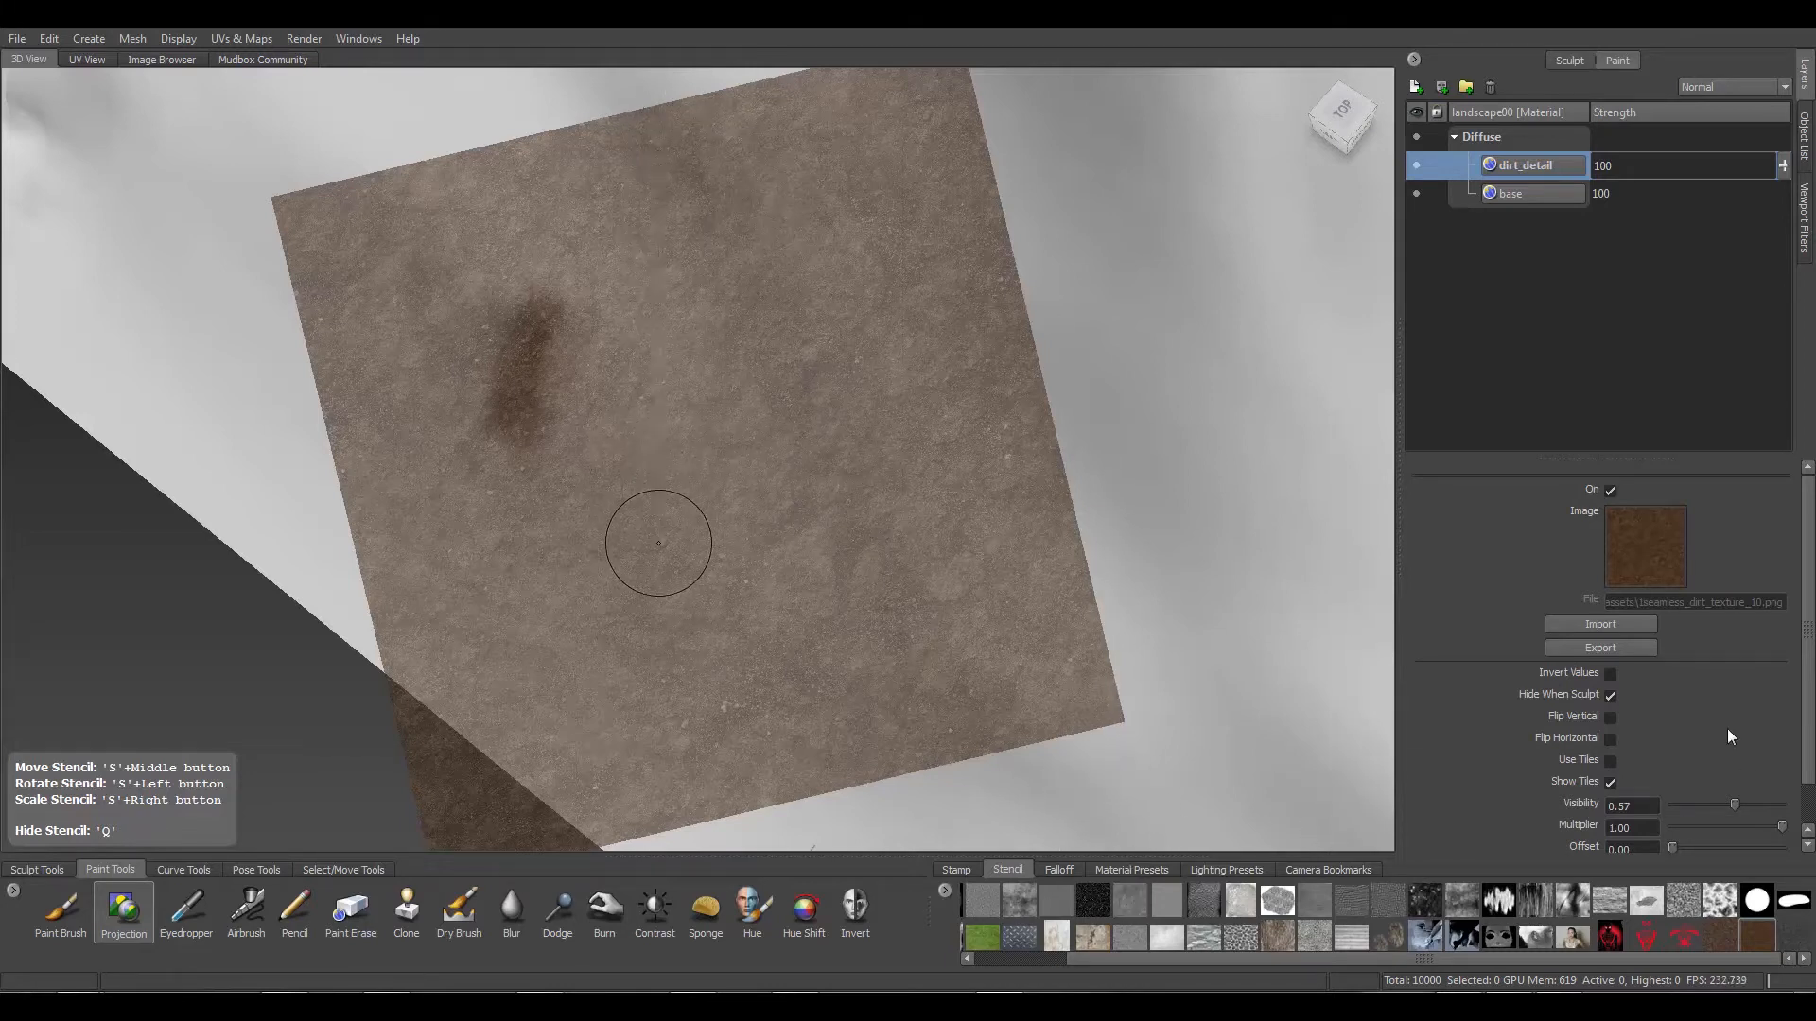
# Set the Projection brush to strength 100 and size 1.75, and project the dirt over most of the stencil area
pyautogui.click(132, 918)
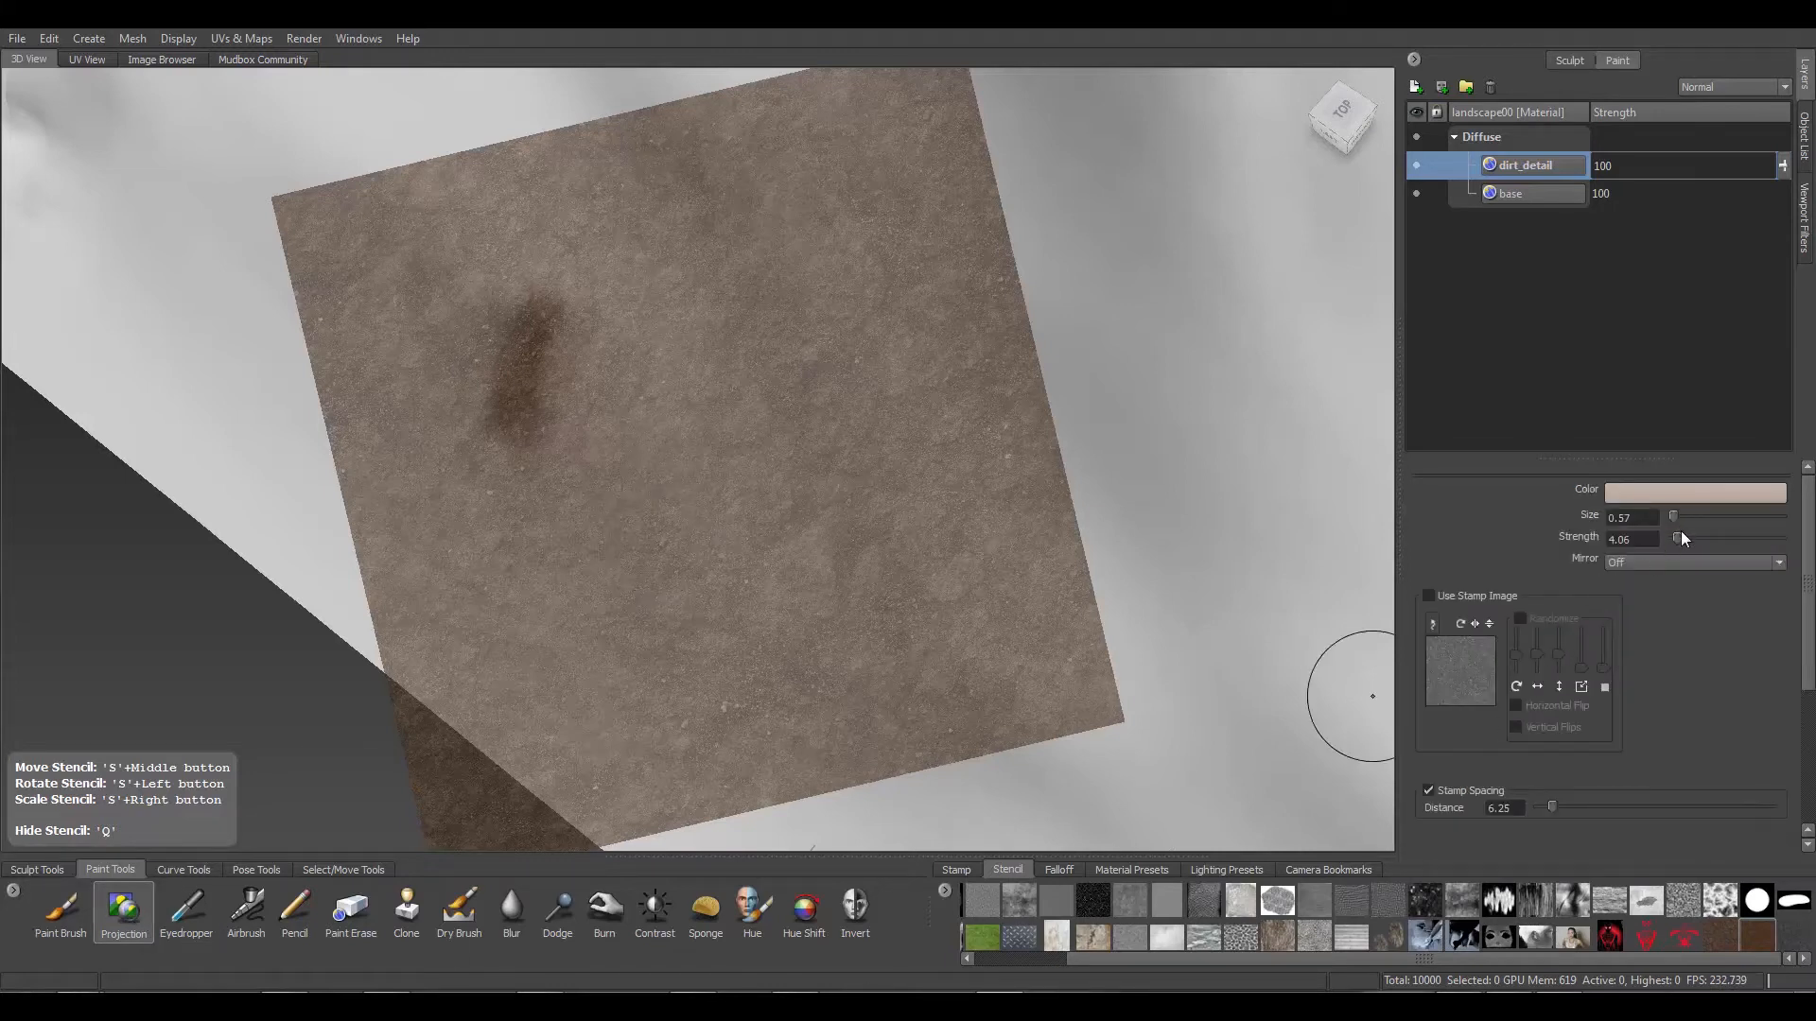
pyautogui.moveTo(1678, 537); pyautogui.dragTo(1807, 544)
pyautogui.moveTo(556, 437)
pyautogui.mouseDown()
pyautogui.moveTo(551, 519)
pyautogui.moveTo(636, 414)
pyautogui.moveTo(568, 406)
pyautogui.moveTo(445, 511)
pyautogui.moveTo(652, 630)
pyautogui.moveTo(483, 546)
pyautogui.mouseUp()
pyautogui.moveTo(677, 307)
pyautogui.mouseDown()
pyautogui.moveTo(605, 189)
pyautogui.moveTo(927, 284)
pyautogui.moveTo(945, 681)
pyautogui.moveTo(548, 744)
pyautogui.moveTo(945, 663)
pyautogui.moveTo(1041, 397)
pyautogui.moveTo(908, 747)
pyautogui.moveTo(785, 189)
pyautogui.mouseUp()
pyautogui.moveTo(750, 309)
pyautogui.mouseDown()
pyautogui.moveTo(946, 94)
pyautogui.moveTo(1099, 692)
pyautogui.mouseUp()
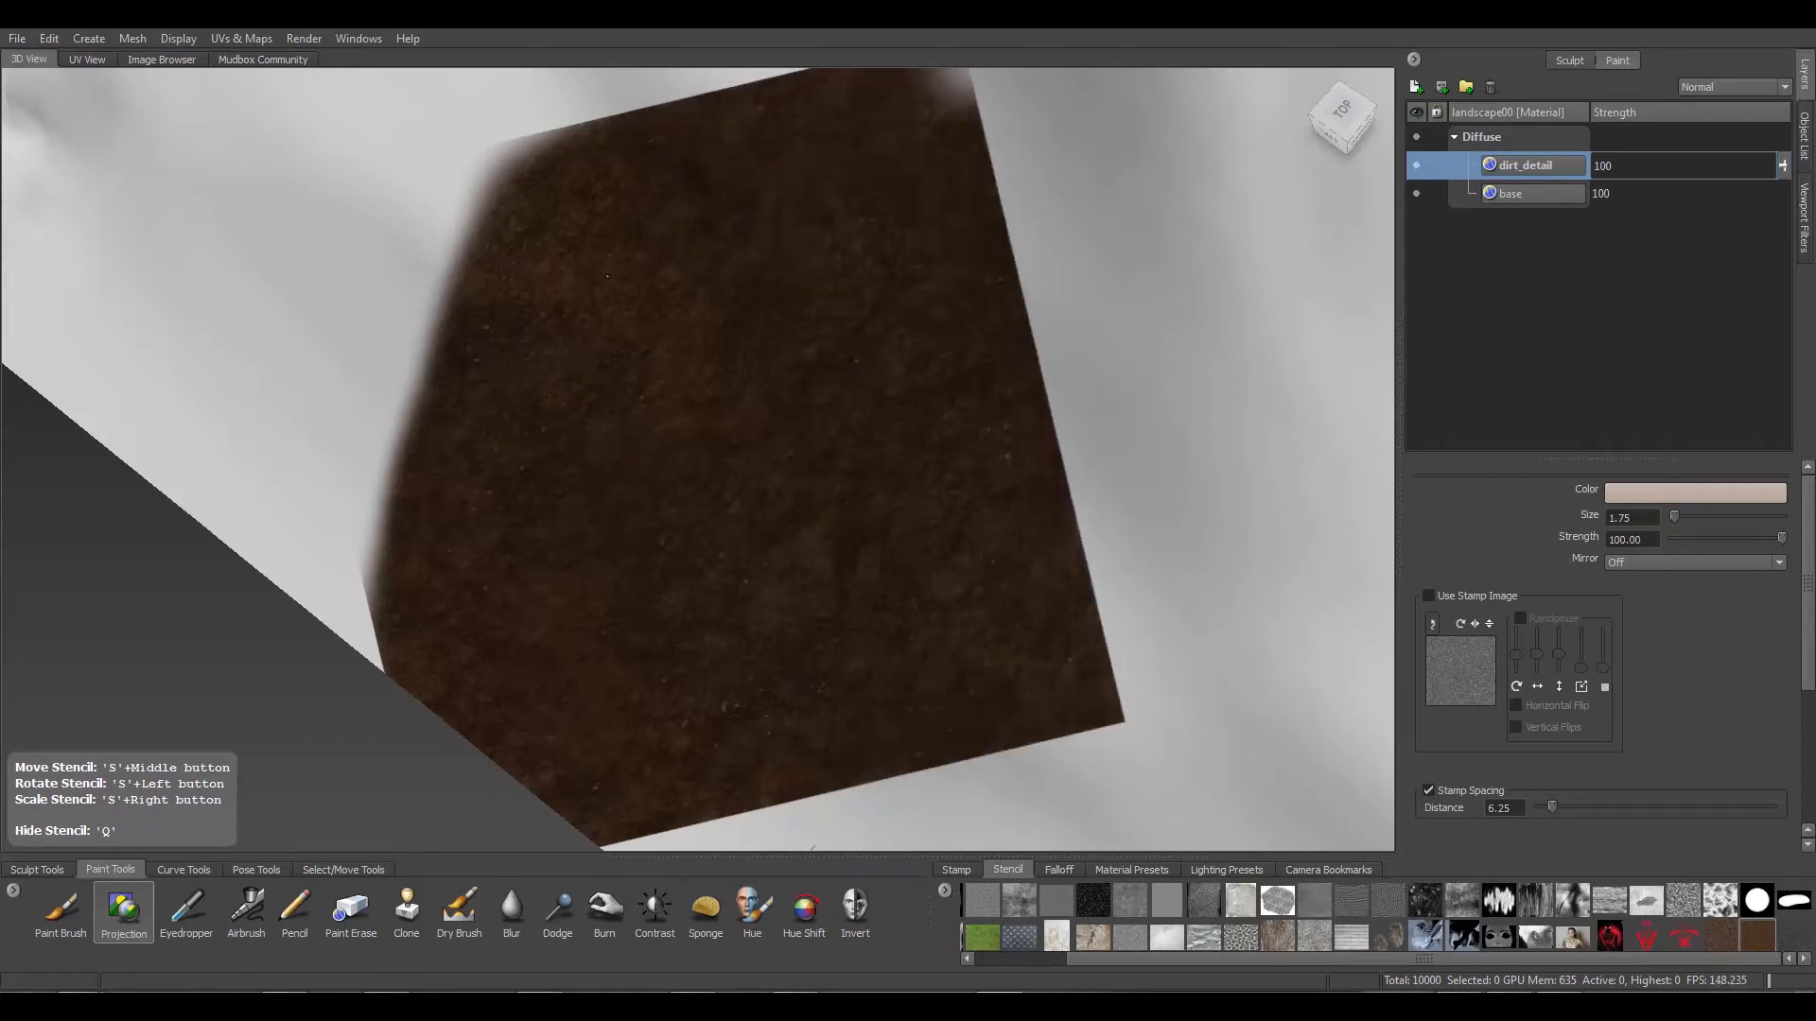
pyautogui.moveTo(607, 276); pyautogui.dragTo(859, 270)
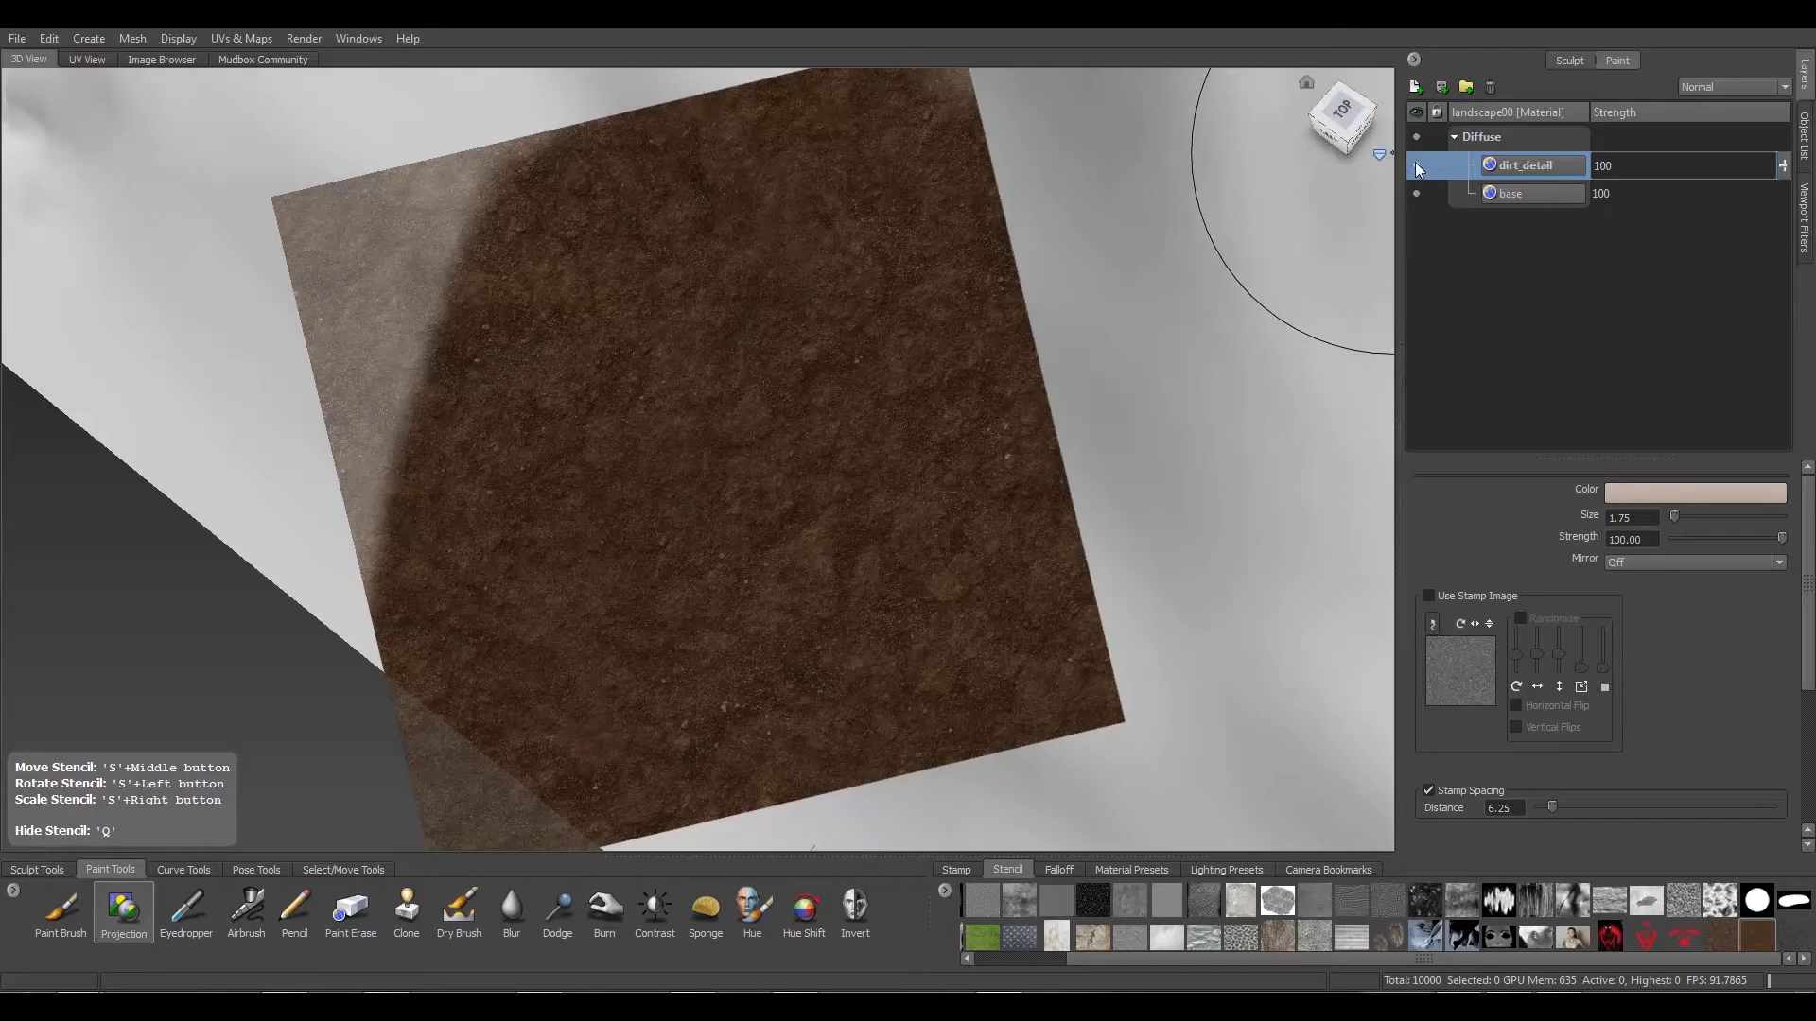
# Hide dirt_detail and prepare the Paint Brush on the base layer with the brown dirt texture as its stamp image
pyautogui.click(1416, 166)
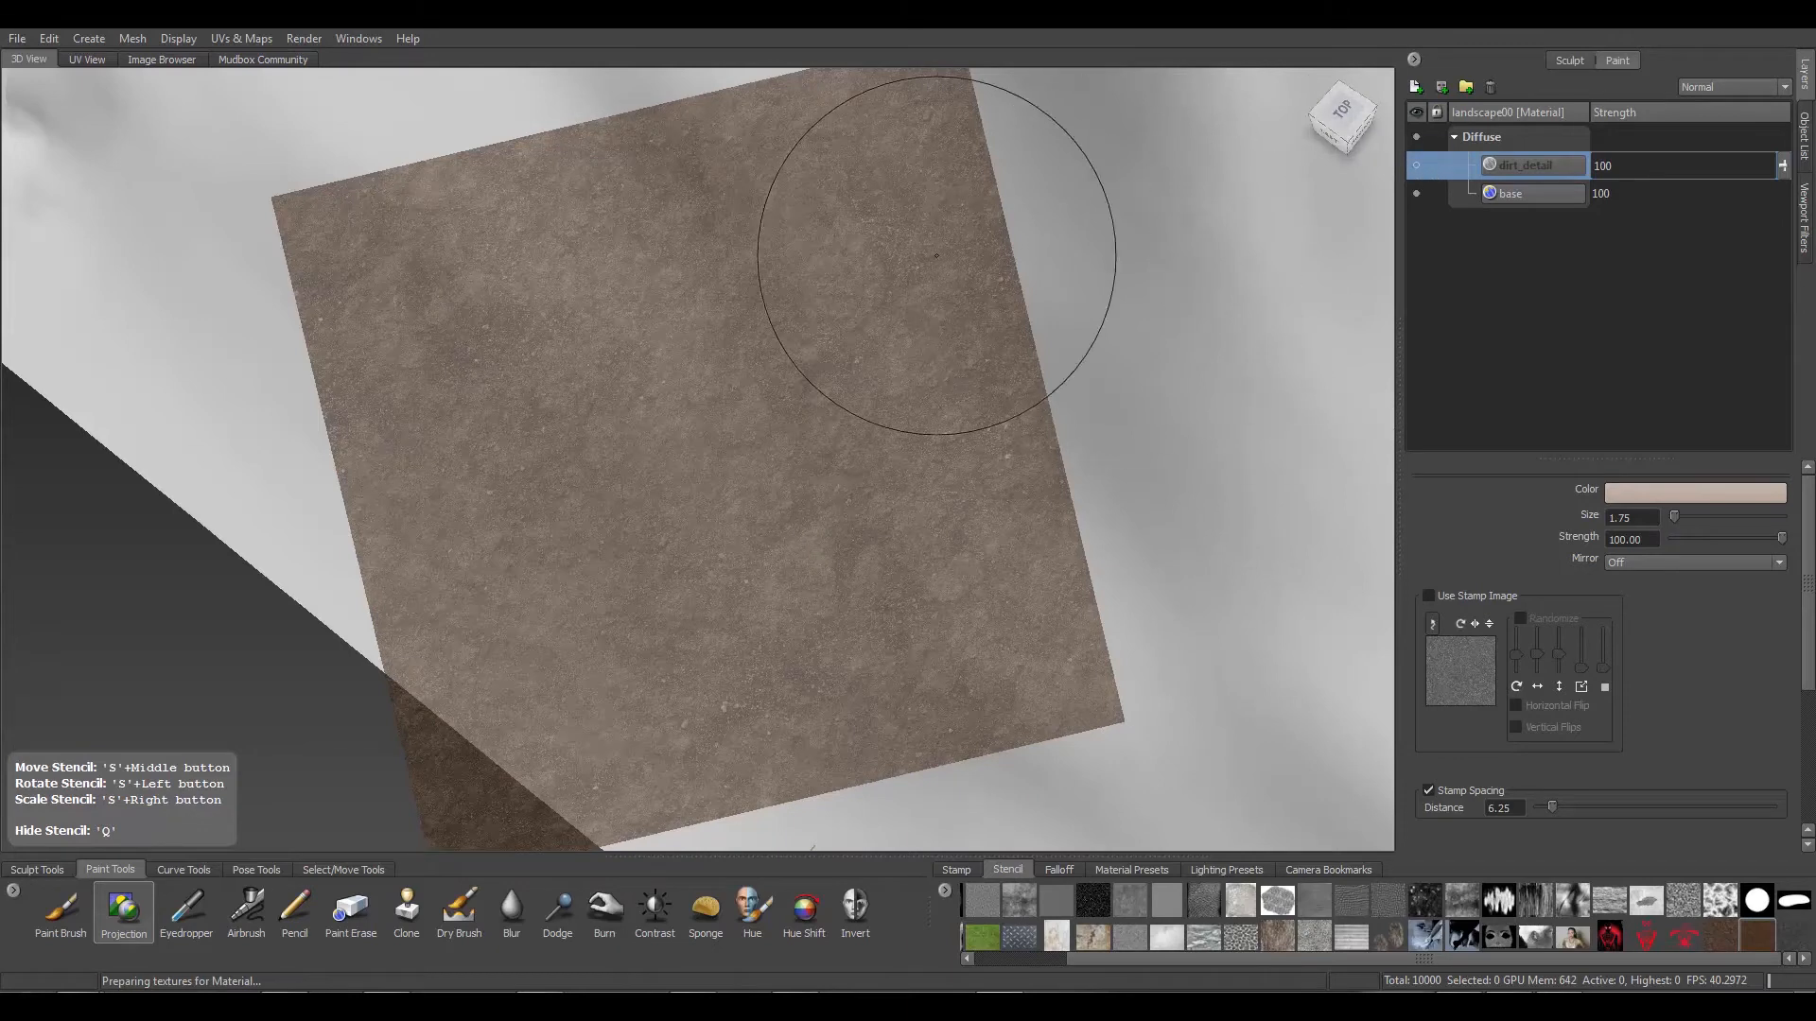
pyautogui.click(1536, 195)
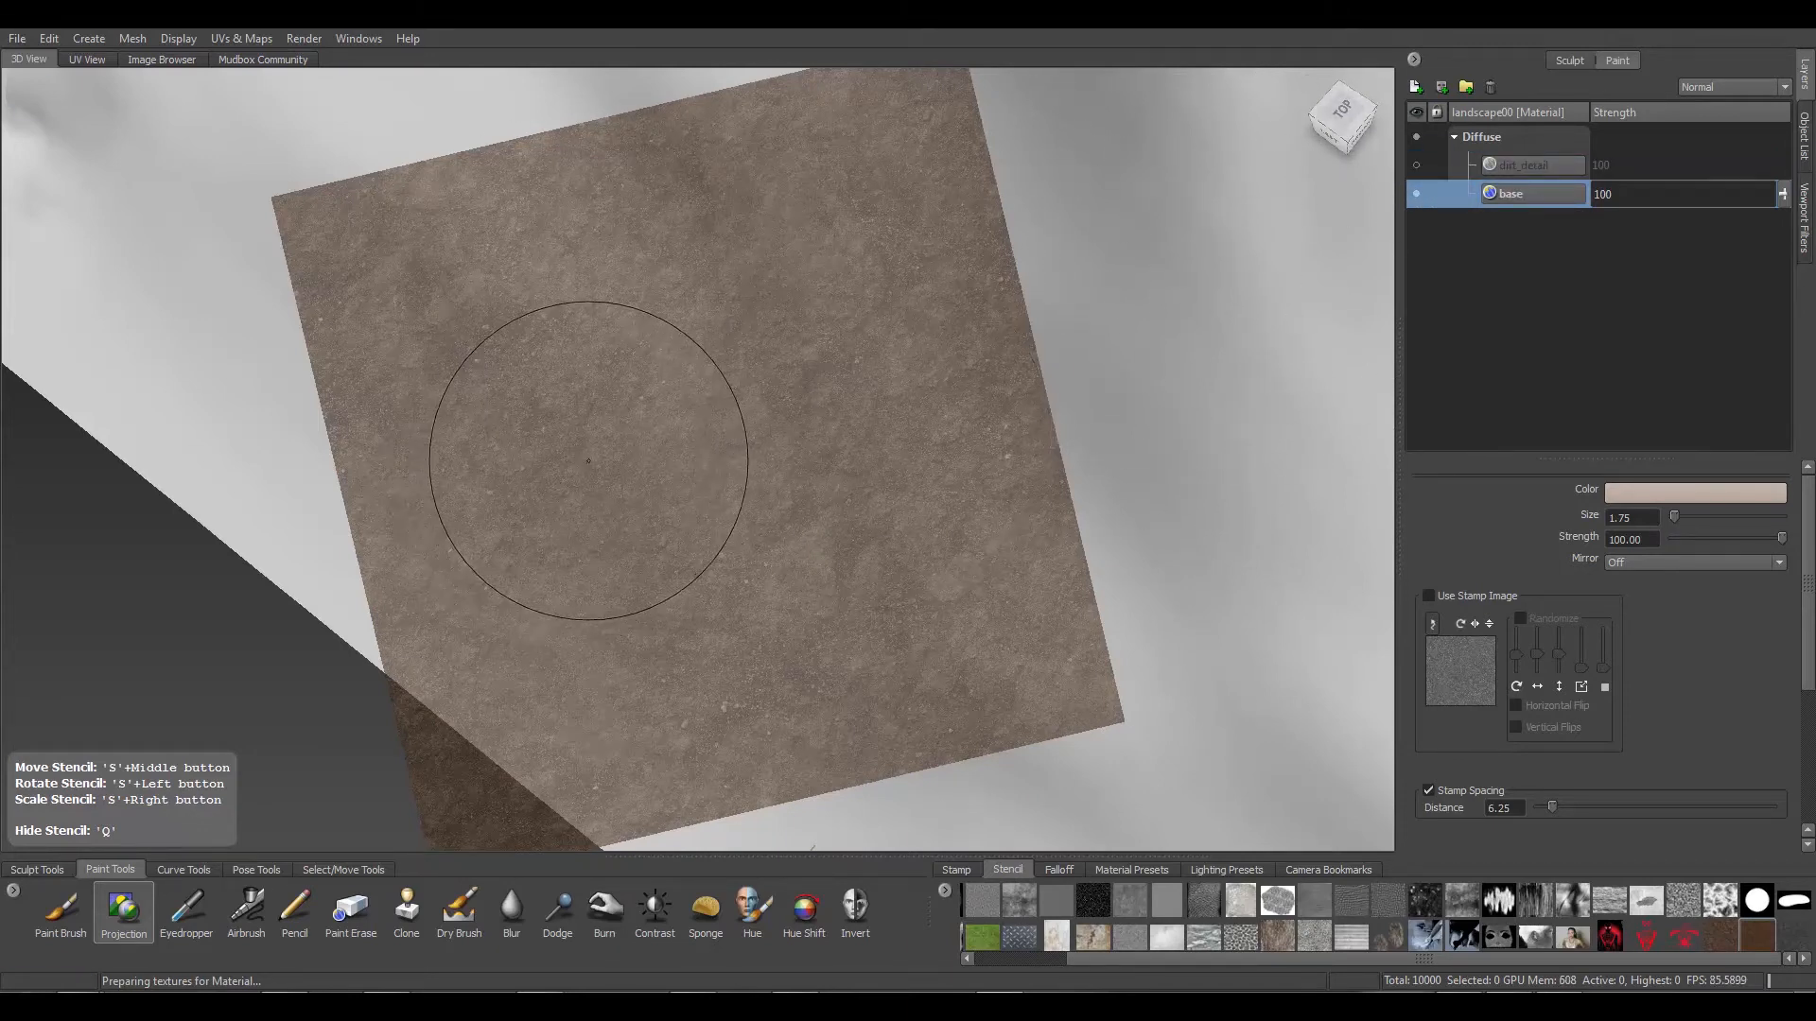
pyautogui.click(62, 923)
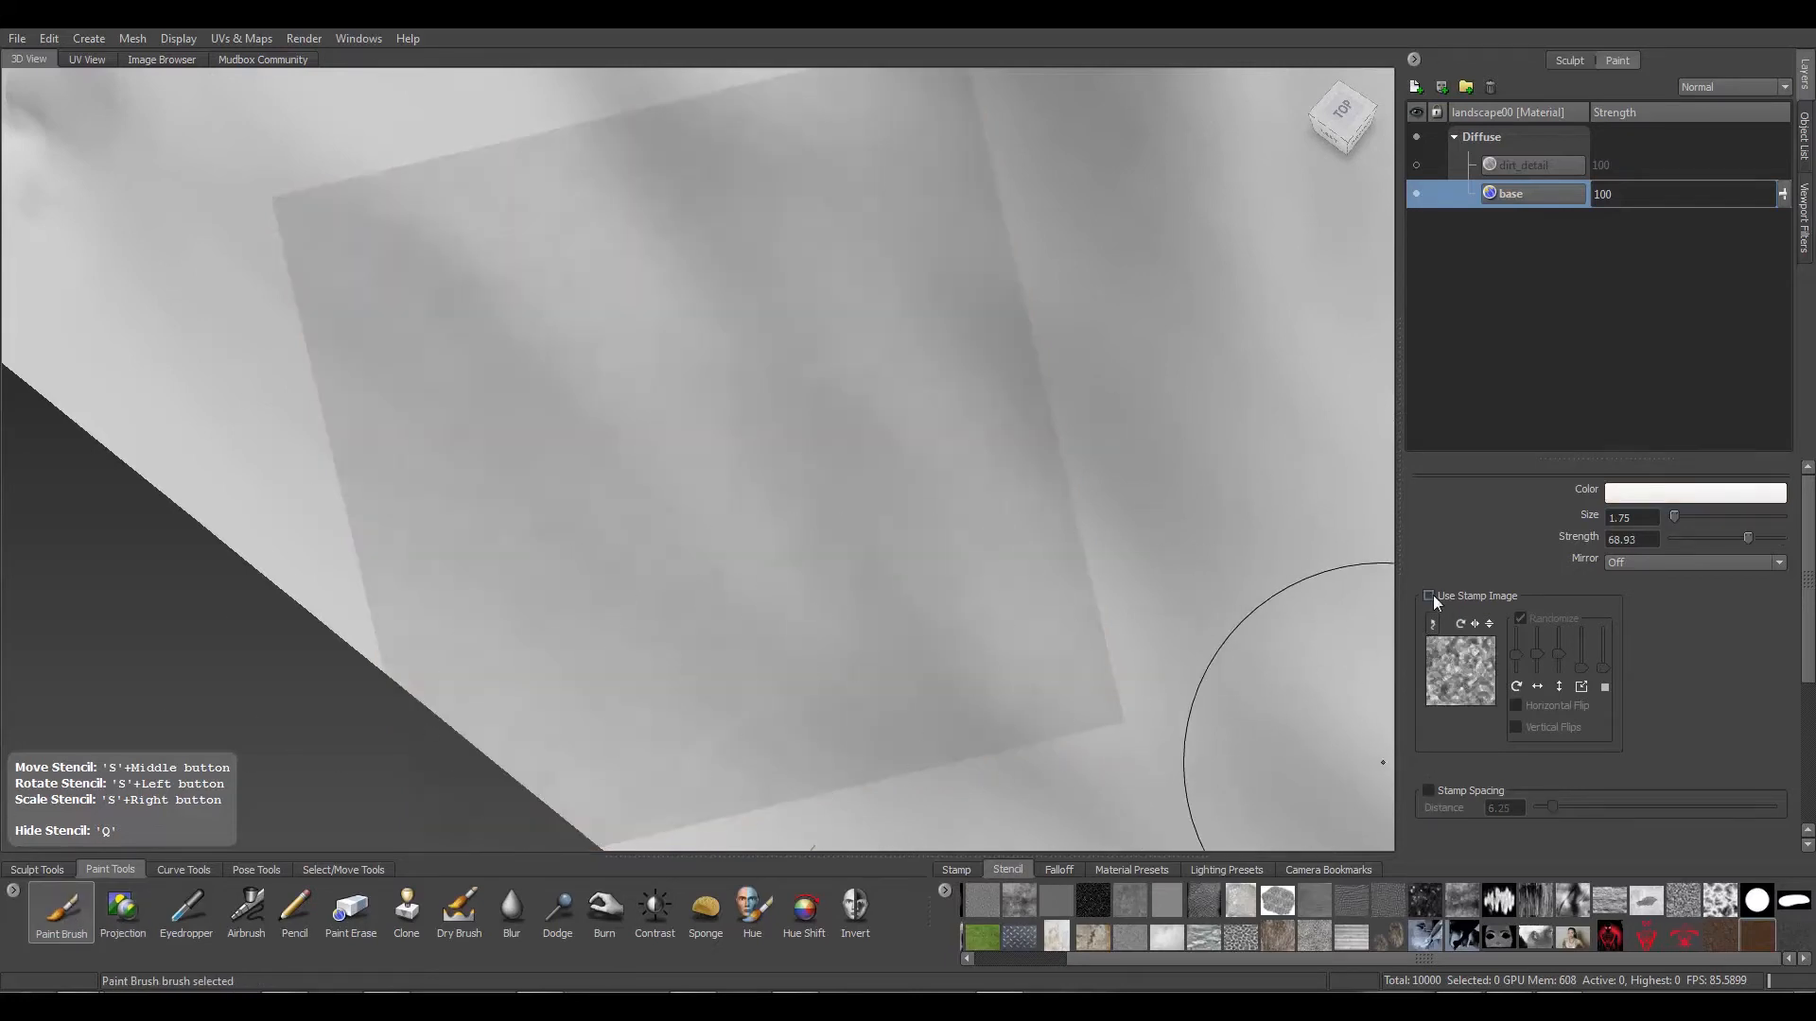
pyautogui.click(1429, 596)
pyautogui.click(954, 872)
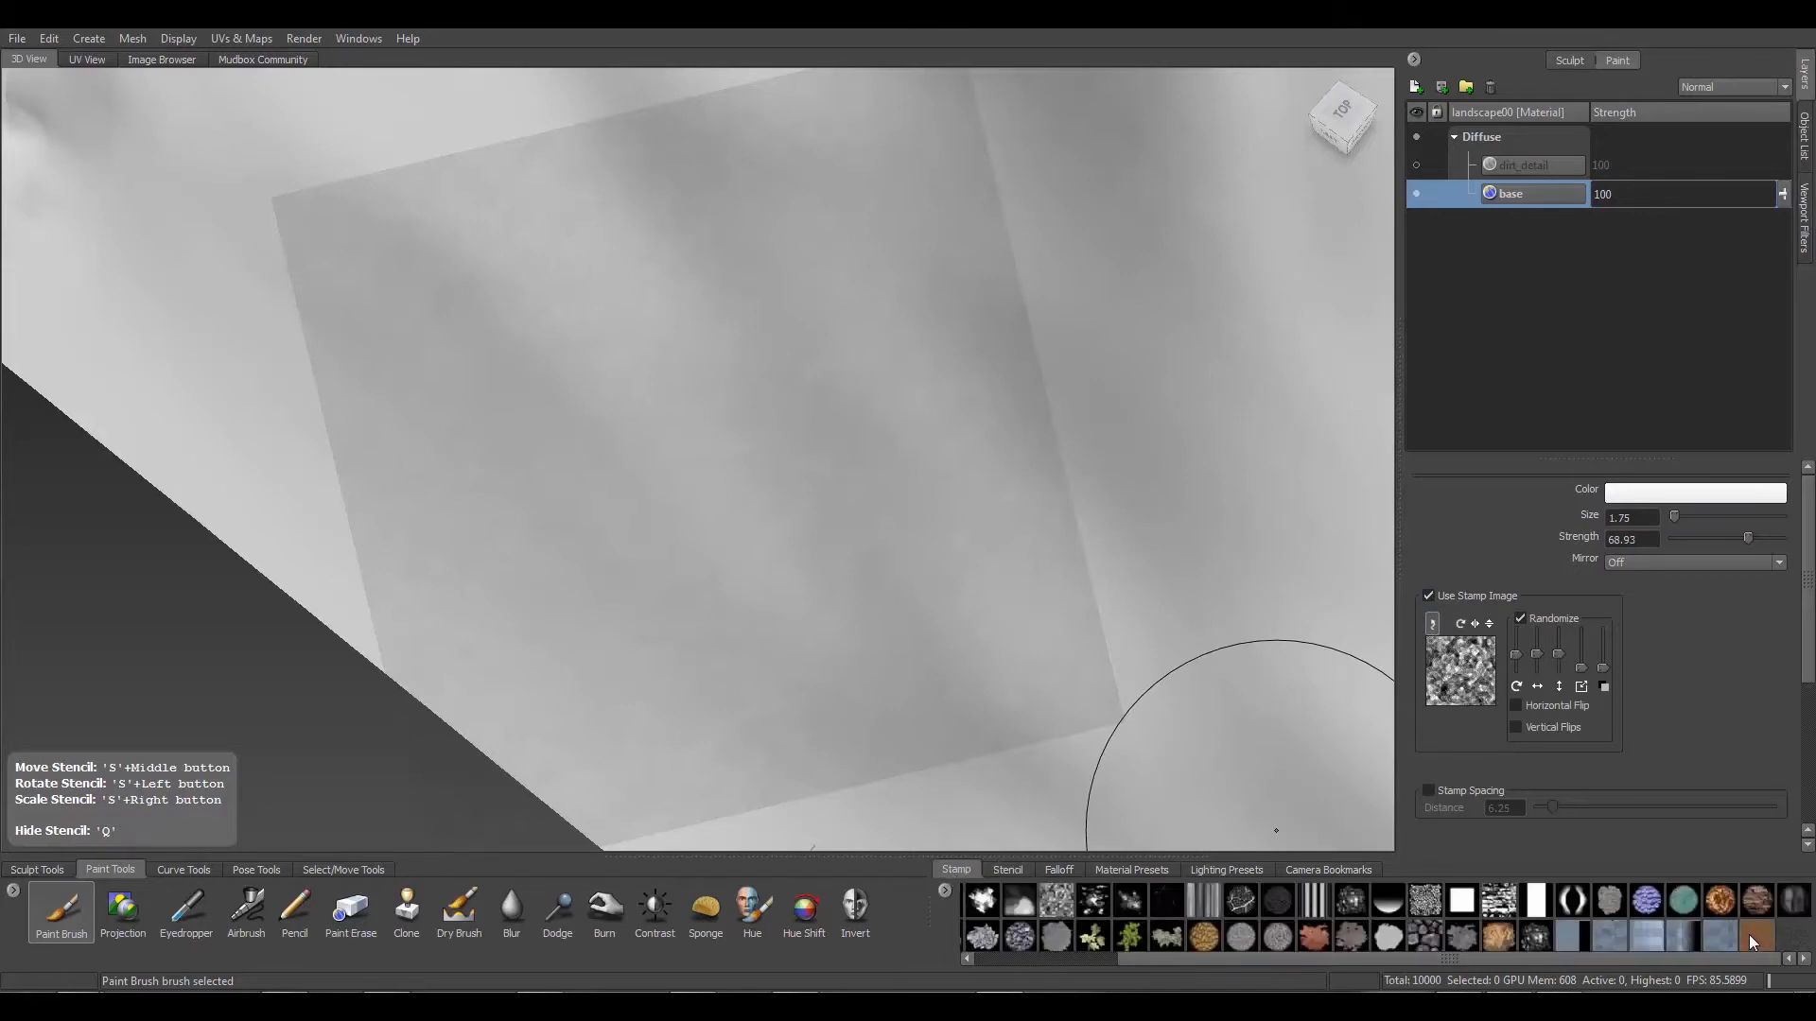
pyautogui.moveTo(1749, 935)
pyautogui.mouseDown()
pyautogui.moveTo(1381, 713)
pyautogui.moveTo(1466, 673)
pyautogui.mouseUp()
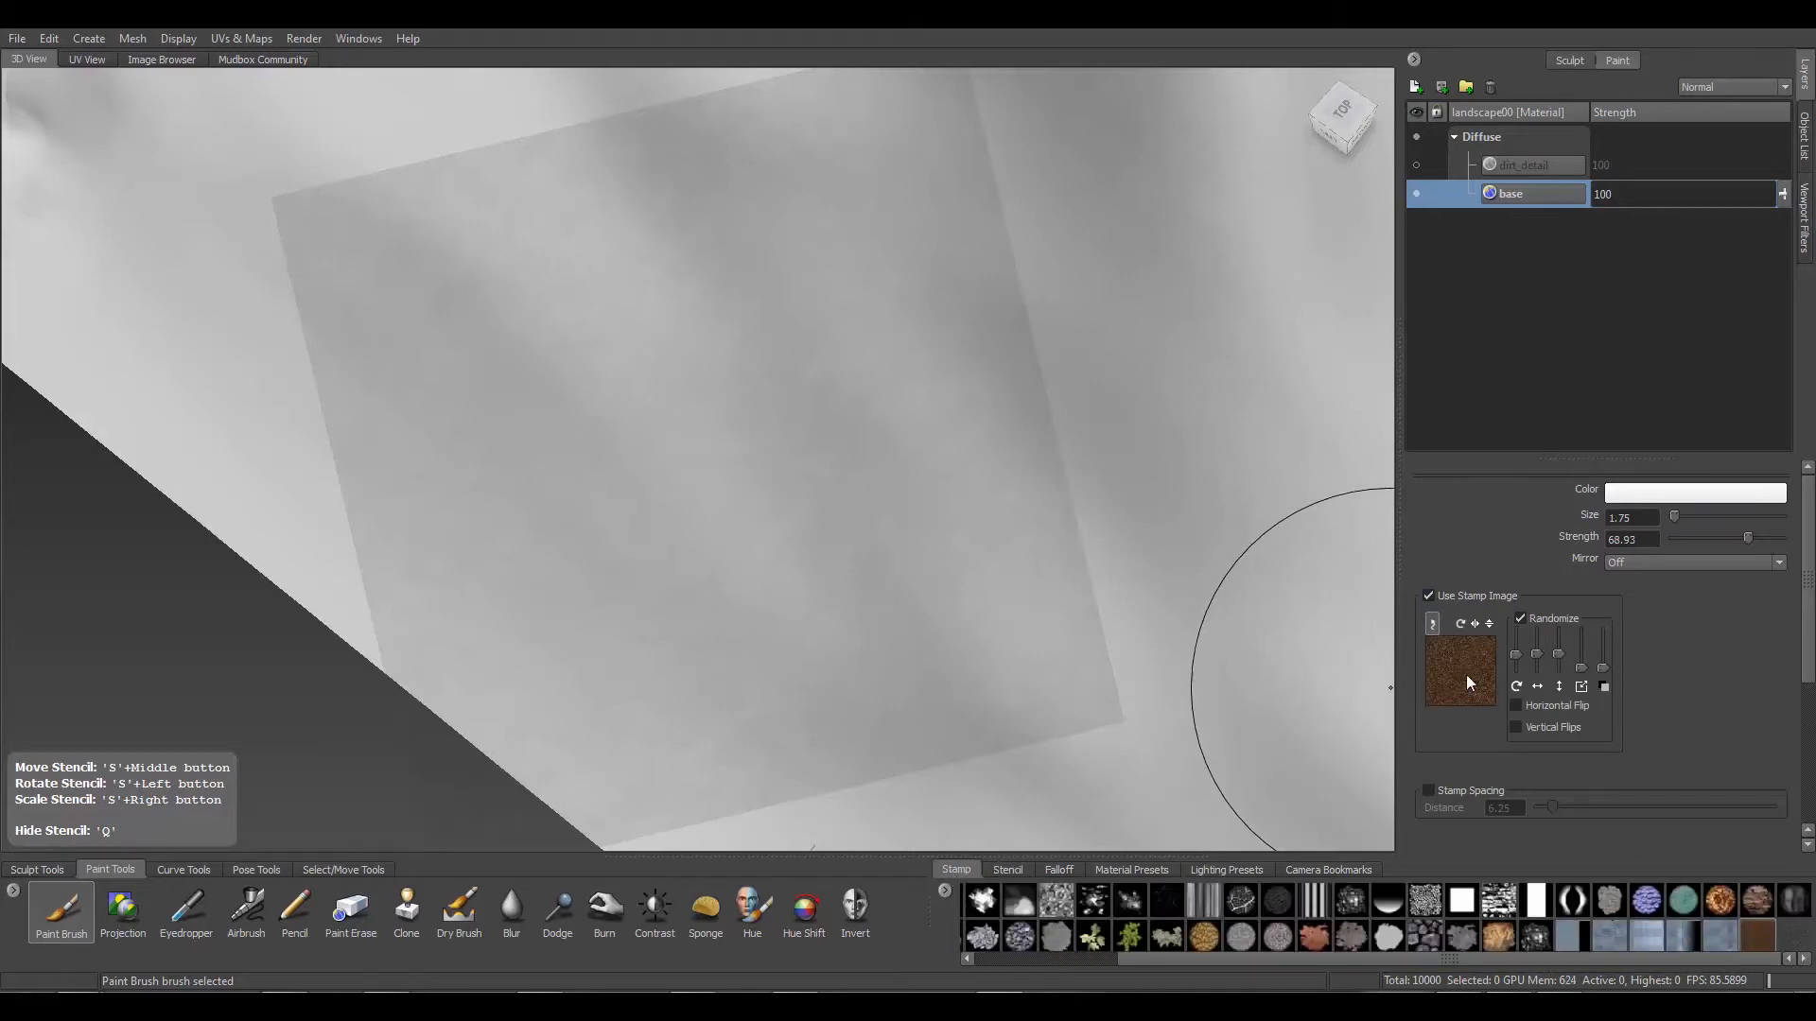
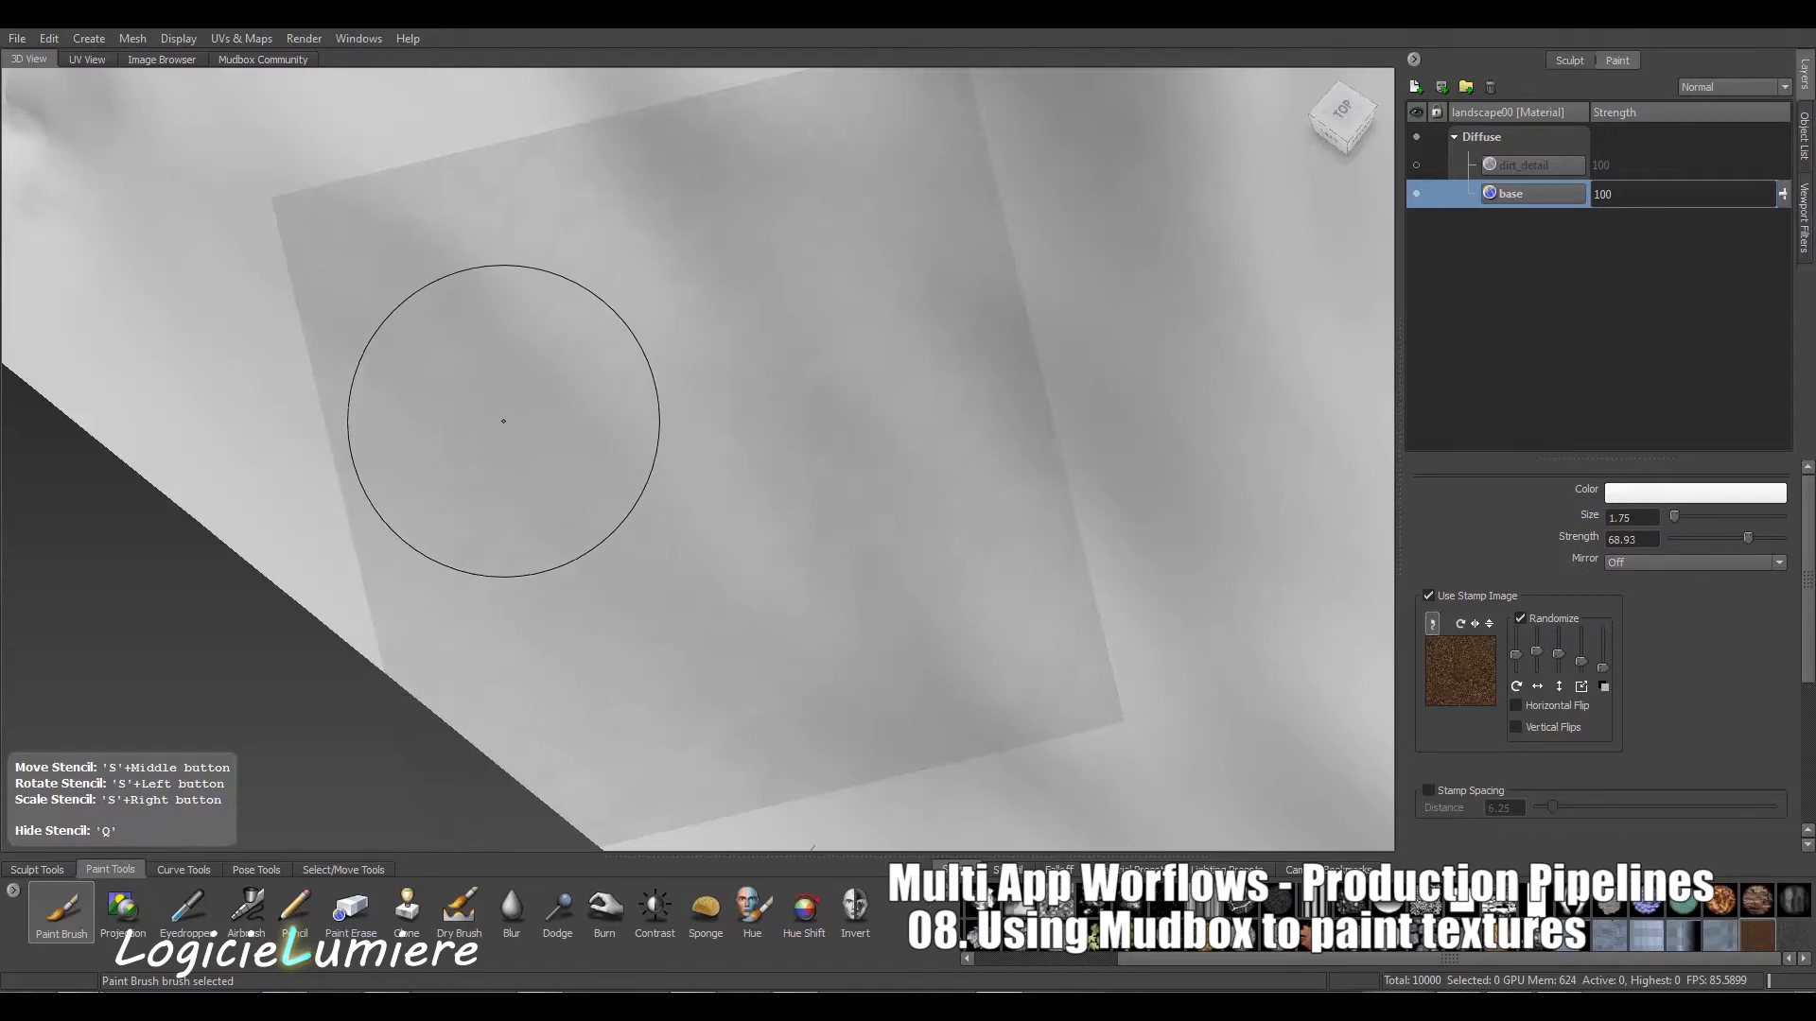
# Try painting the brown dirt stamp onto the base layer through the dirt stencil
pyautogui.press('q')
pyautogui.moveTo(494, 405)
pyautogui.mouseDown()
pyautogui.moveTo(466, 596)
pyautogui.moveTo(710, 397)
pyautogui.moveTo(556, 303)
pyautogui.mouseUp()
pyautogui.press('q')
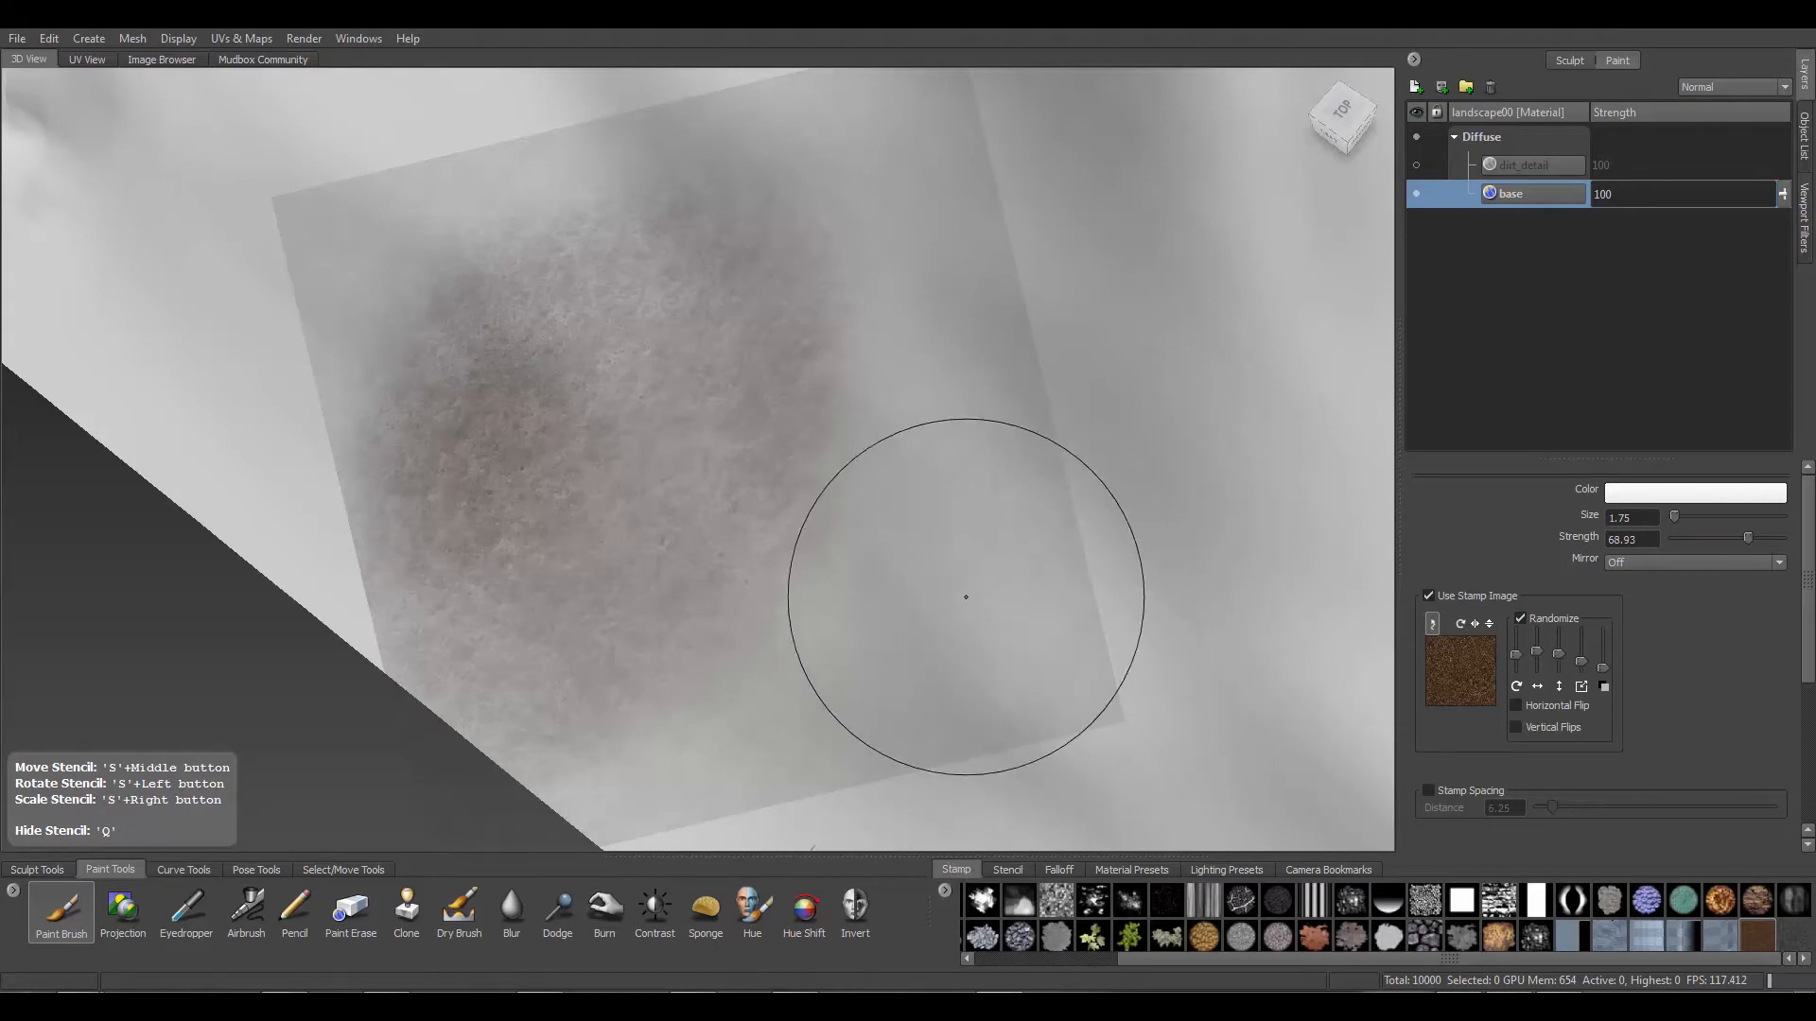
pyautogui.moveTo(538, 383)
pyautogui.mouseDown()
pyautogui.moveTo(946, 615)
pyautogui.moveTo(851, 397)
pyautogui.moveTo(719, 236)
pyautogui.moveTo(568, 606)
pyautogui.moveTo(529, 814)
pyautogui.moveTo(1021, 454)
pyautogui.moveTo(974, 331)
pyautogui.moveTo(415, 381)
pyautogui.moveTo(587, 360)
pyautogui.mouseUp()
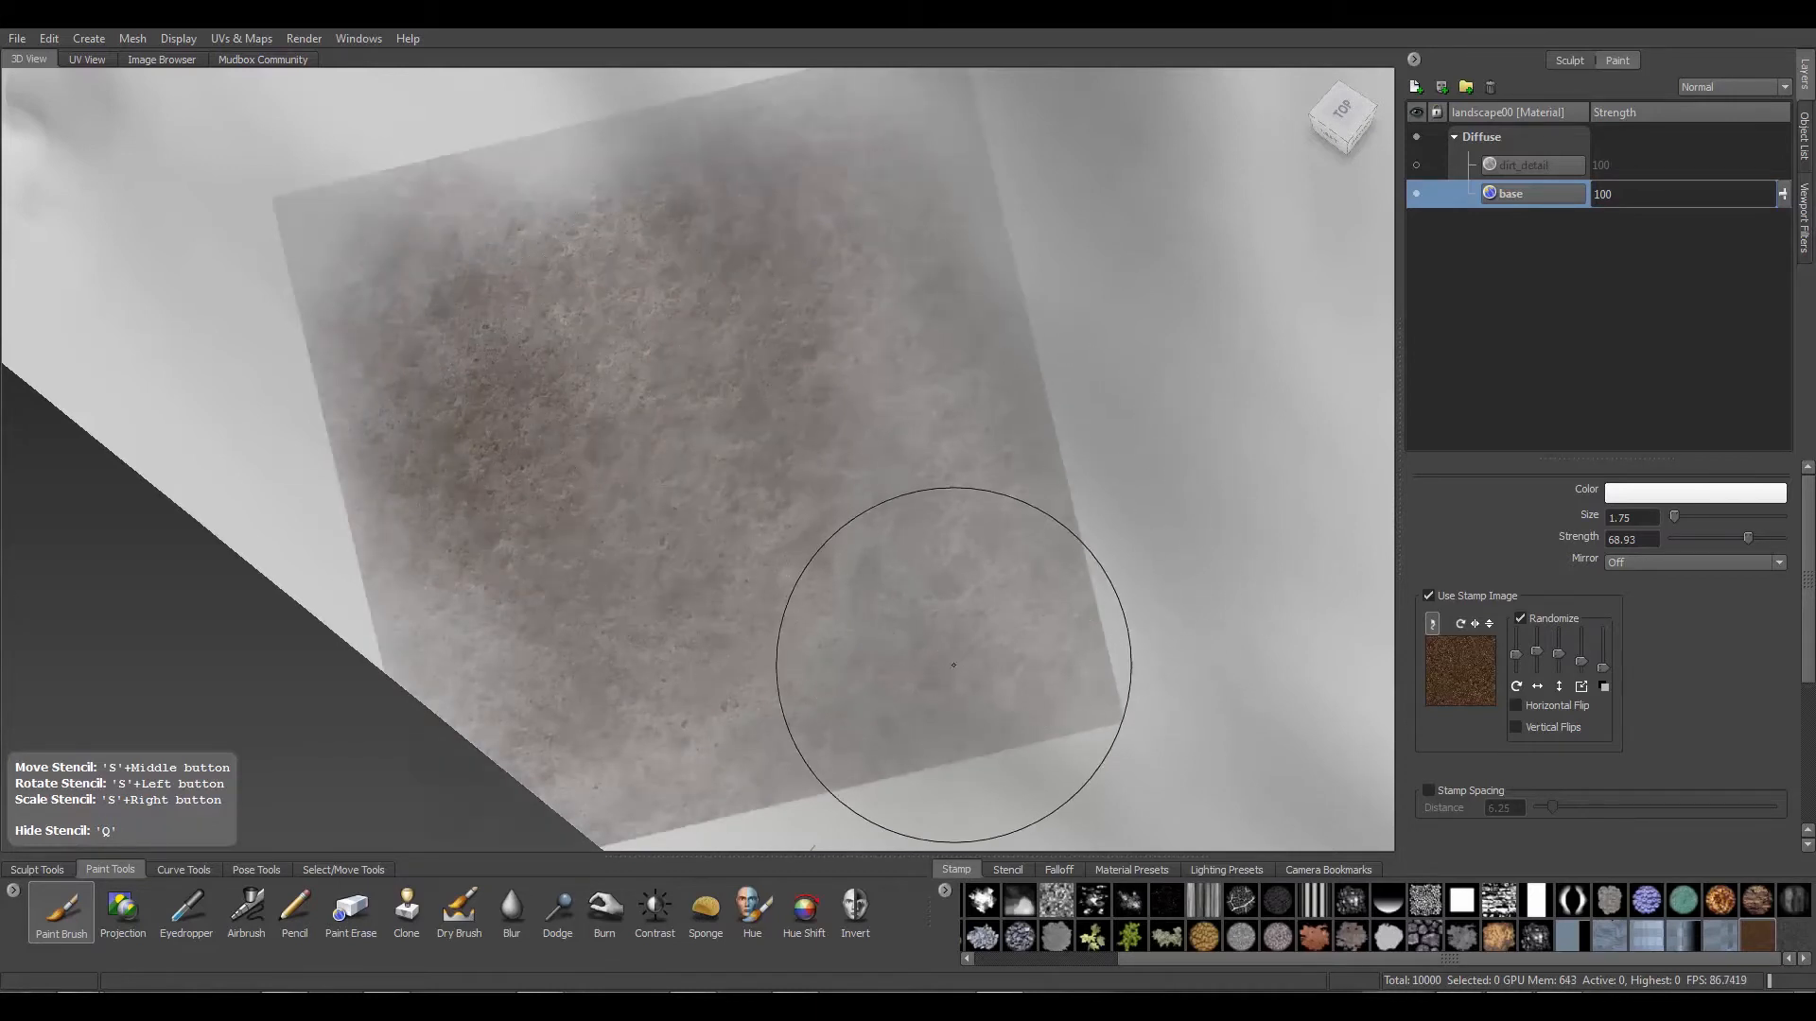
# Turn the stencil off and paint a solid patch of brown dirt near the landscape's edge on the base layer
pyautogui.click(1016, 872)
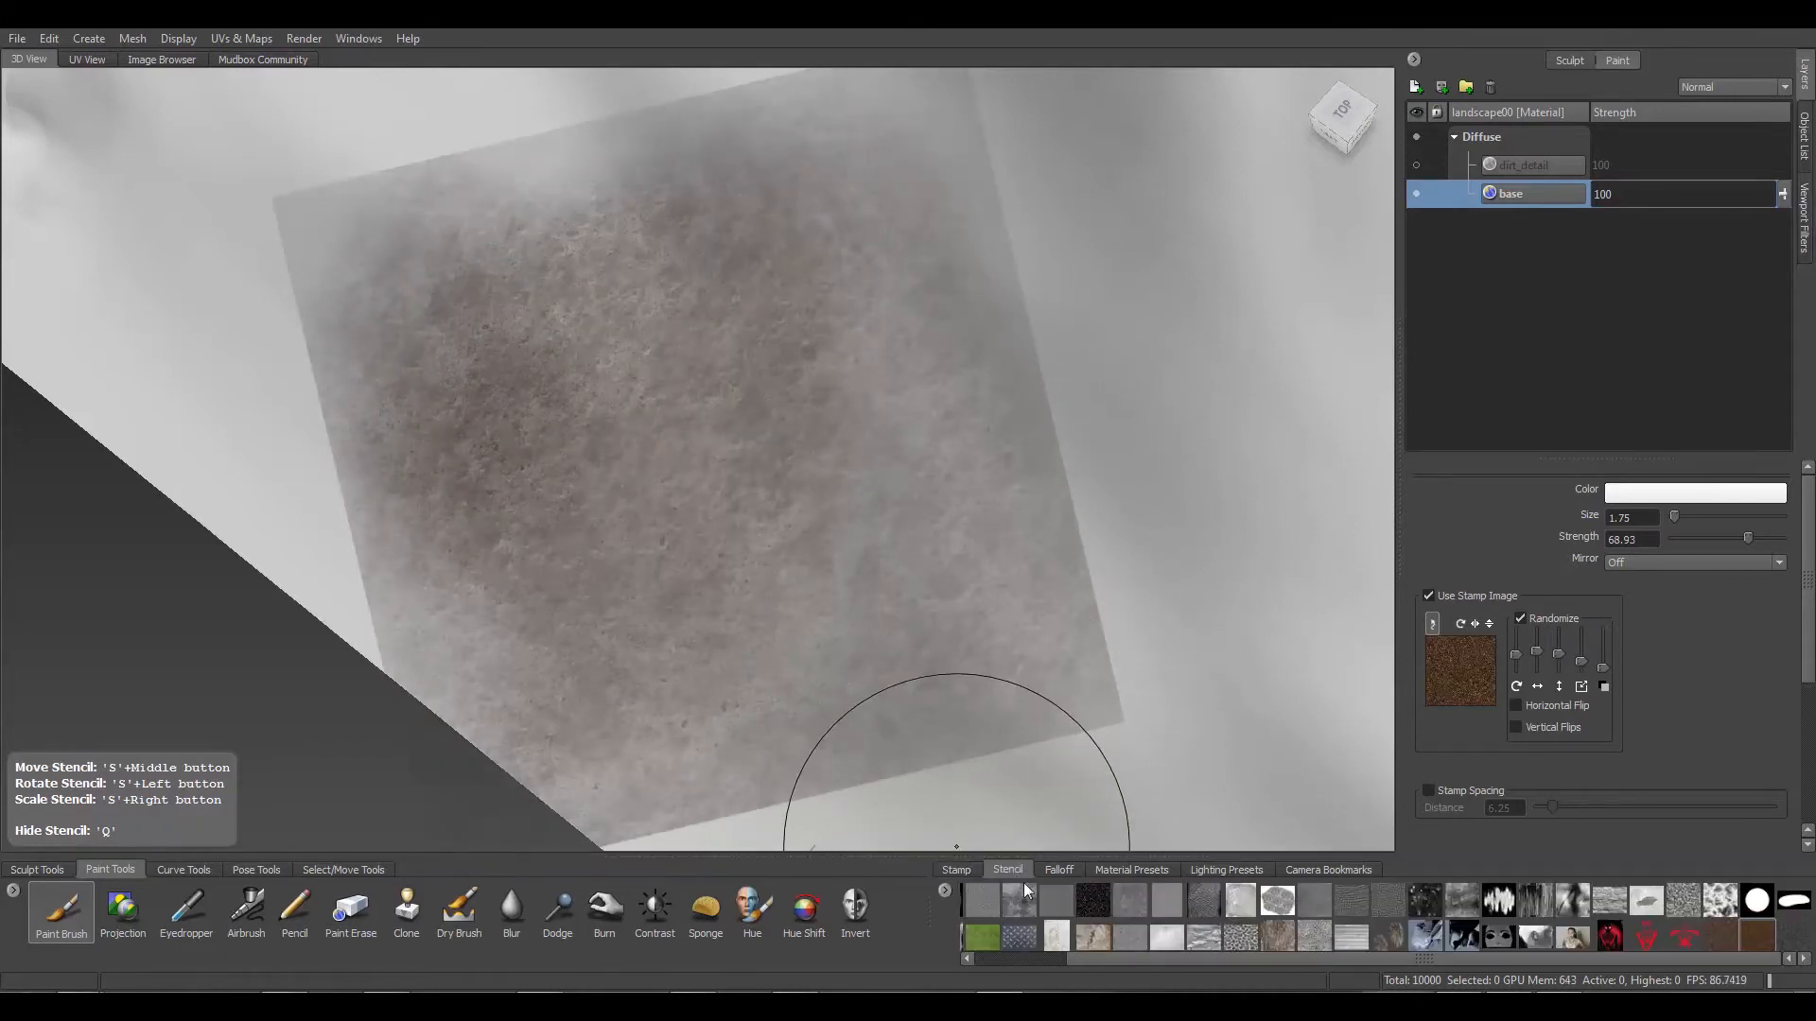
pyautogui.moveTo(1102, 958); pyautogui.dragTo(976, 963)
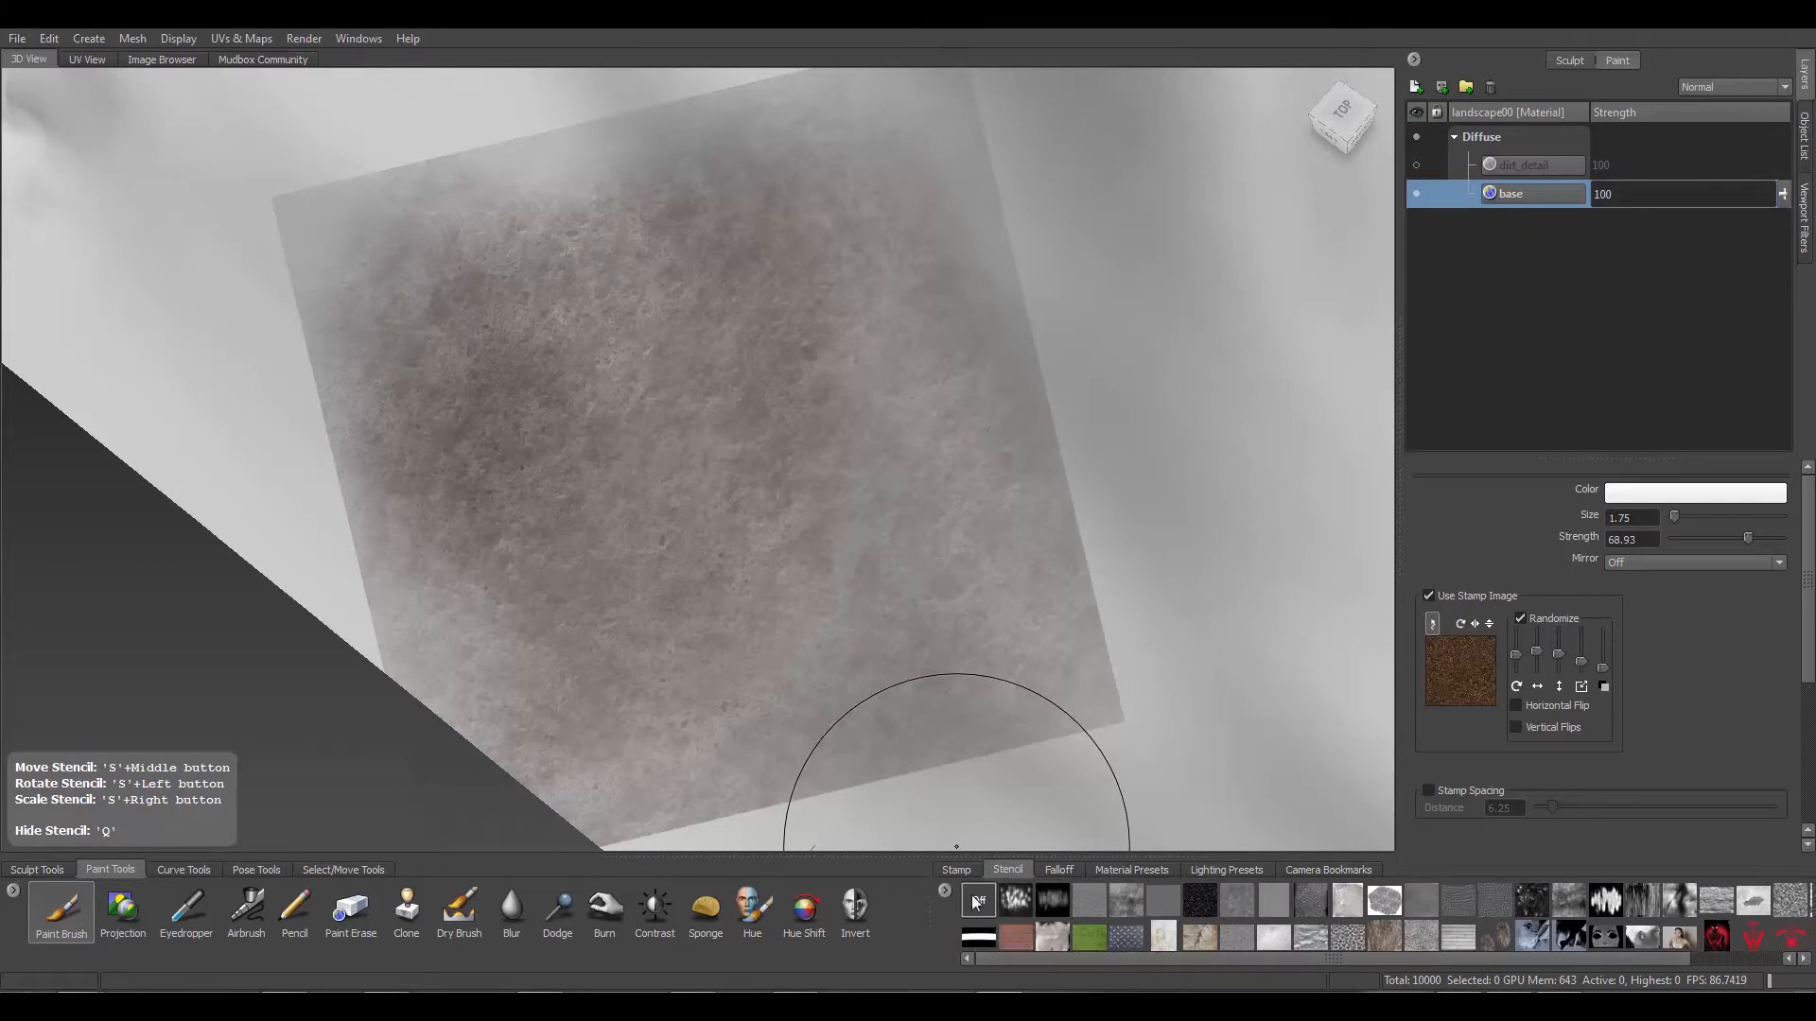
pyautogui.click(978, 901)
pyautogui.moveTo(438, 171)
pyautogui.mouseDown()
pyautogui.moveTo(425, 452)
pyautogui.moveTo(605, 719)
pyautogui.moveTo(747, 775)
pyautogui.moveTo(1011, 433)
pyautogui.moveTo(719, 530)
pyautogui.moveTo(605, 359)
pyautogui.moveTo(643, 568)
pyautogui.moveTo(916, 162)
pyautogui.moveTo(503, 36)
pyautogui.mouseUp()
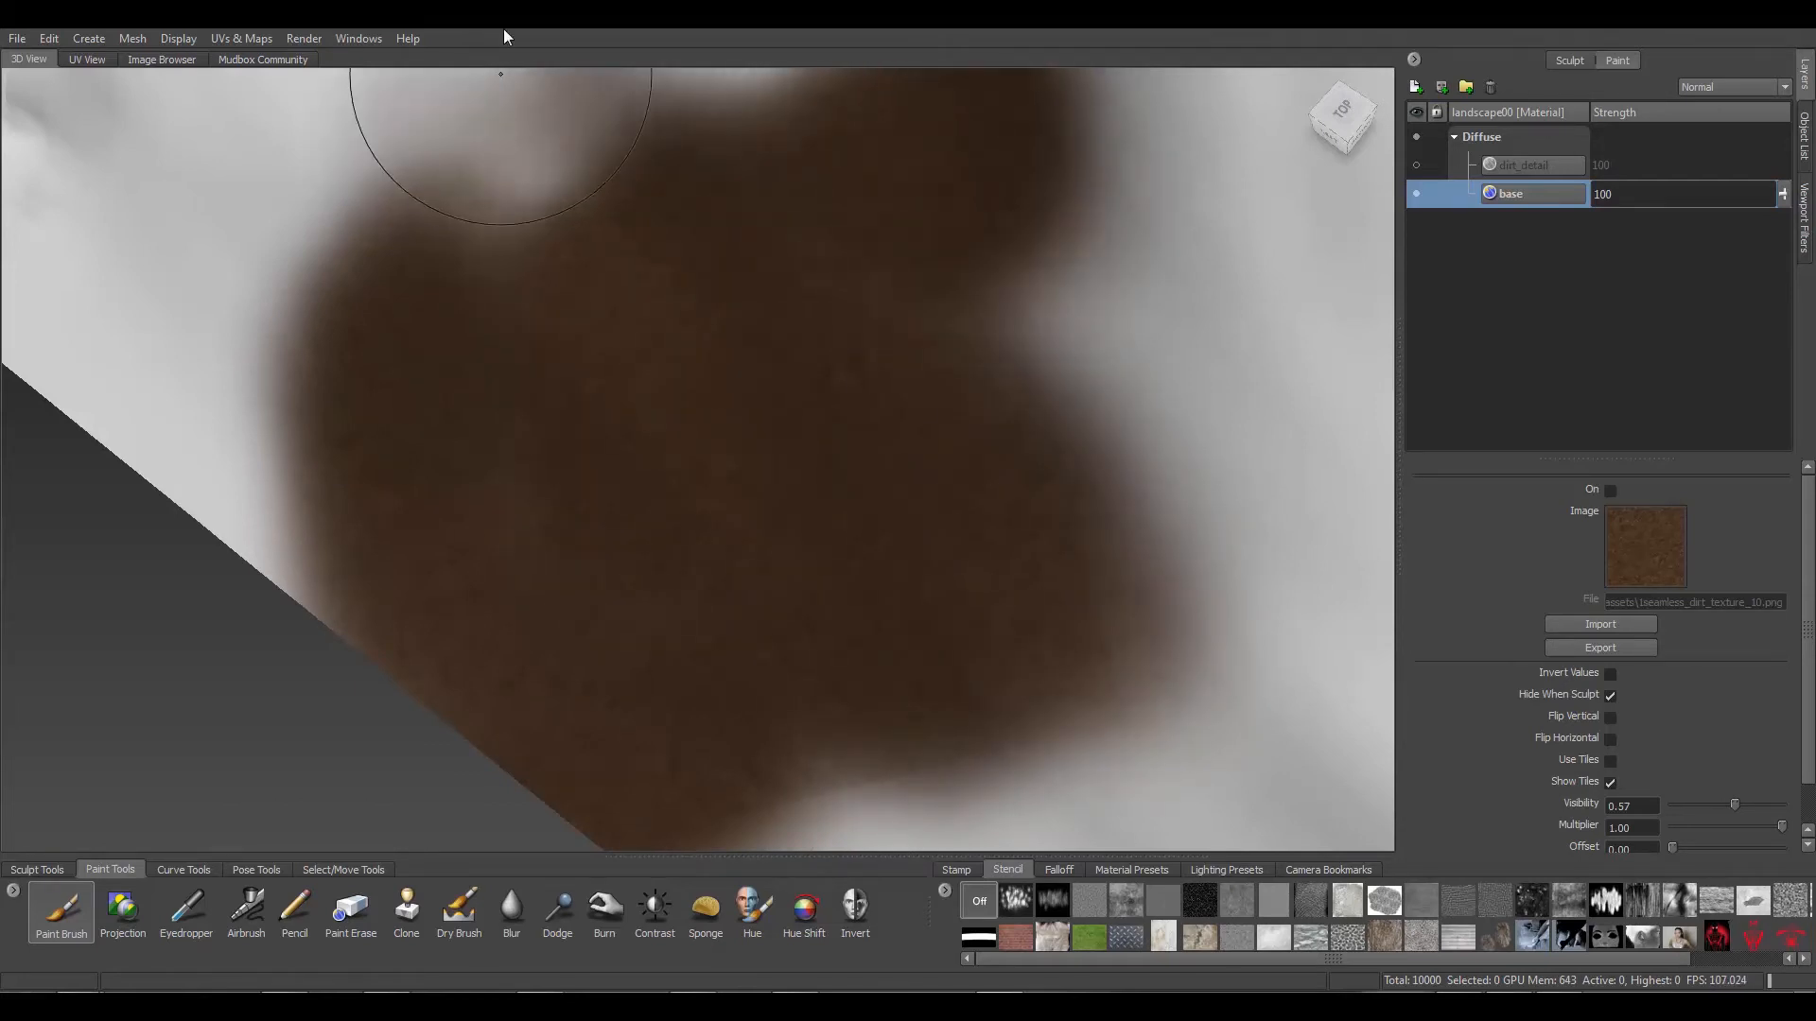
# Extend the brown dirt along the landscape's near long edge and up the slope towards the ridge
pyautogui.press('f')
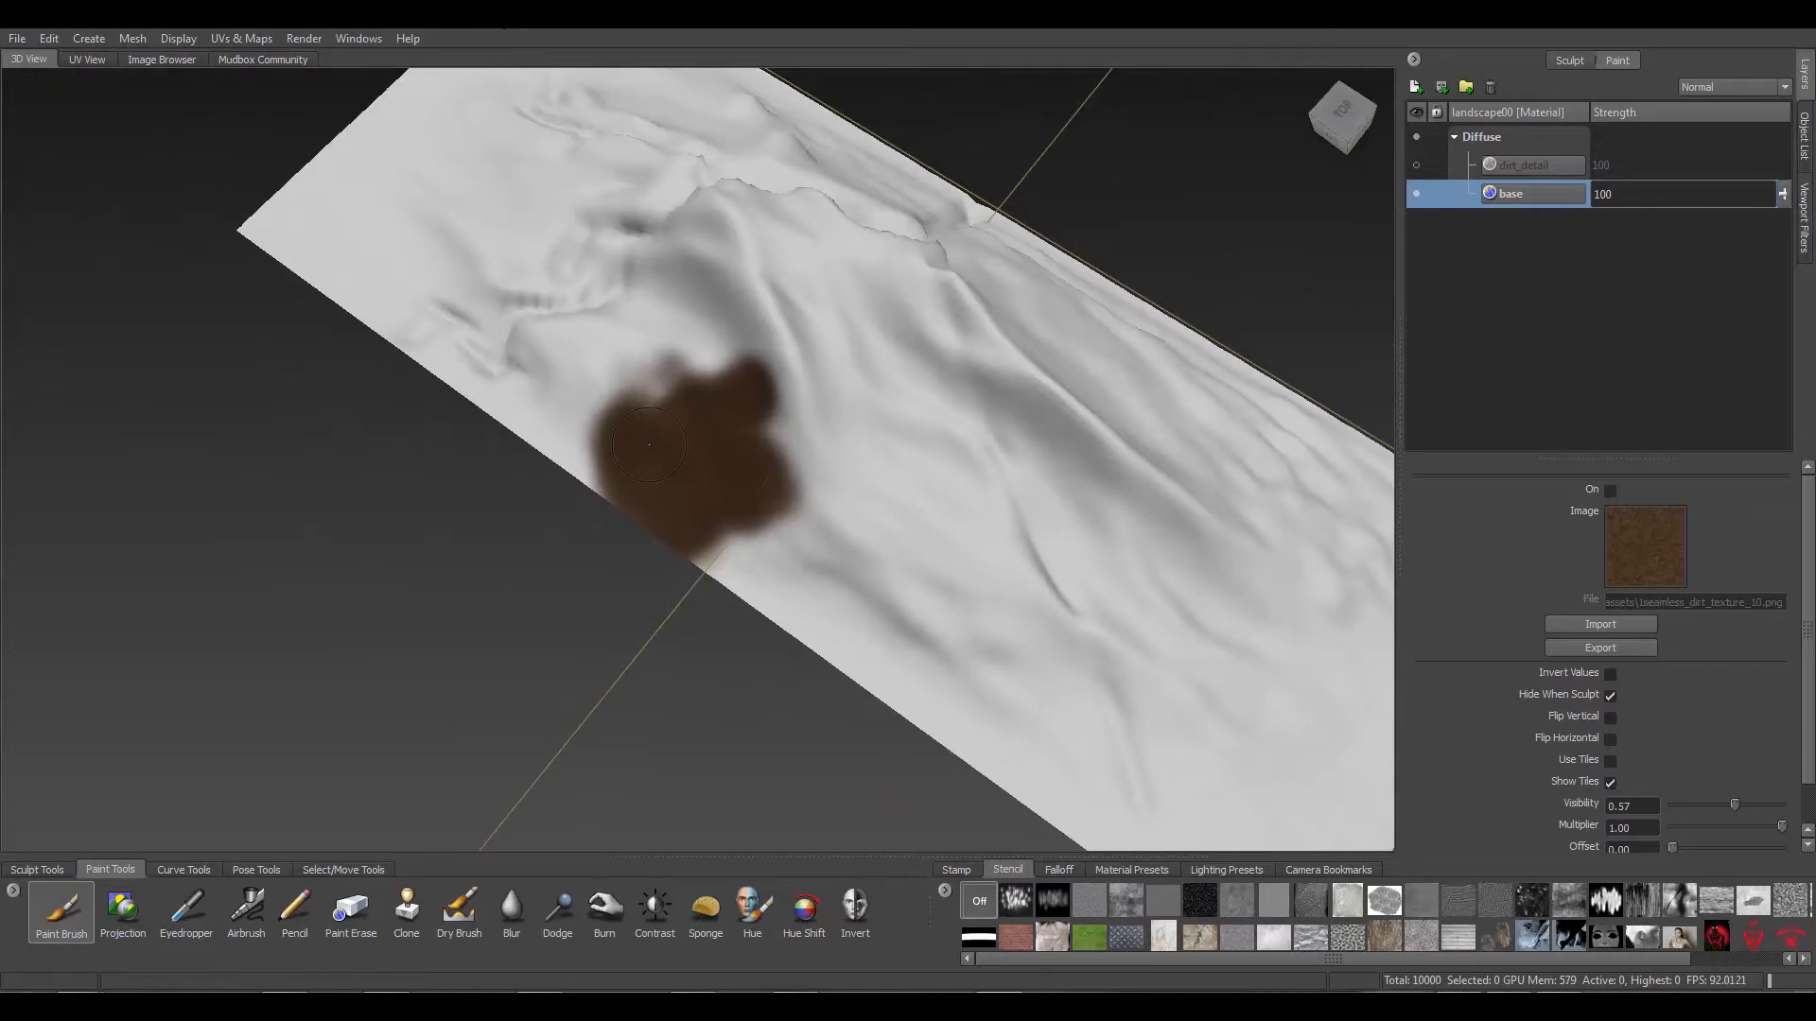
pyautogui.keyDown('alt'); pyautogui.moveTo(649, 444); pyautogui.dragTo(681, 473); pyautogui.keyUp('alt')
pyautogui.keyDown('alt'); pyautogui.moveTo(665, 633); pyautogui.dragTo(685, 641, button='right'); pyautogui.keyUp('alt')
pyautogui.keyDown('alt'); pyautogui.moveTo(694, 652); pyautogui.dragTo(672, 538, button='middle'); pyautogui.keyUp('alt')
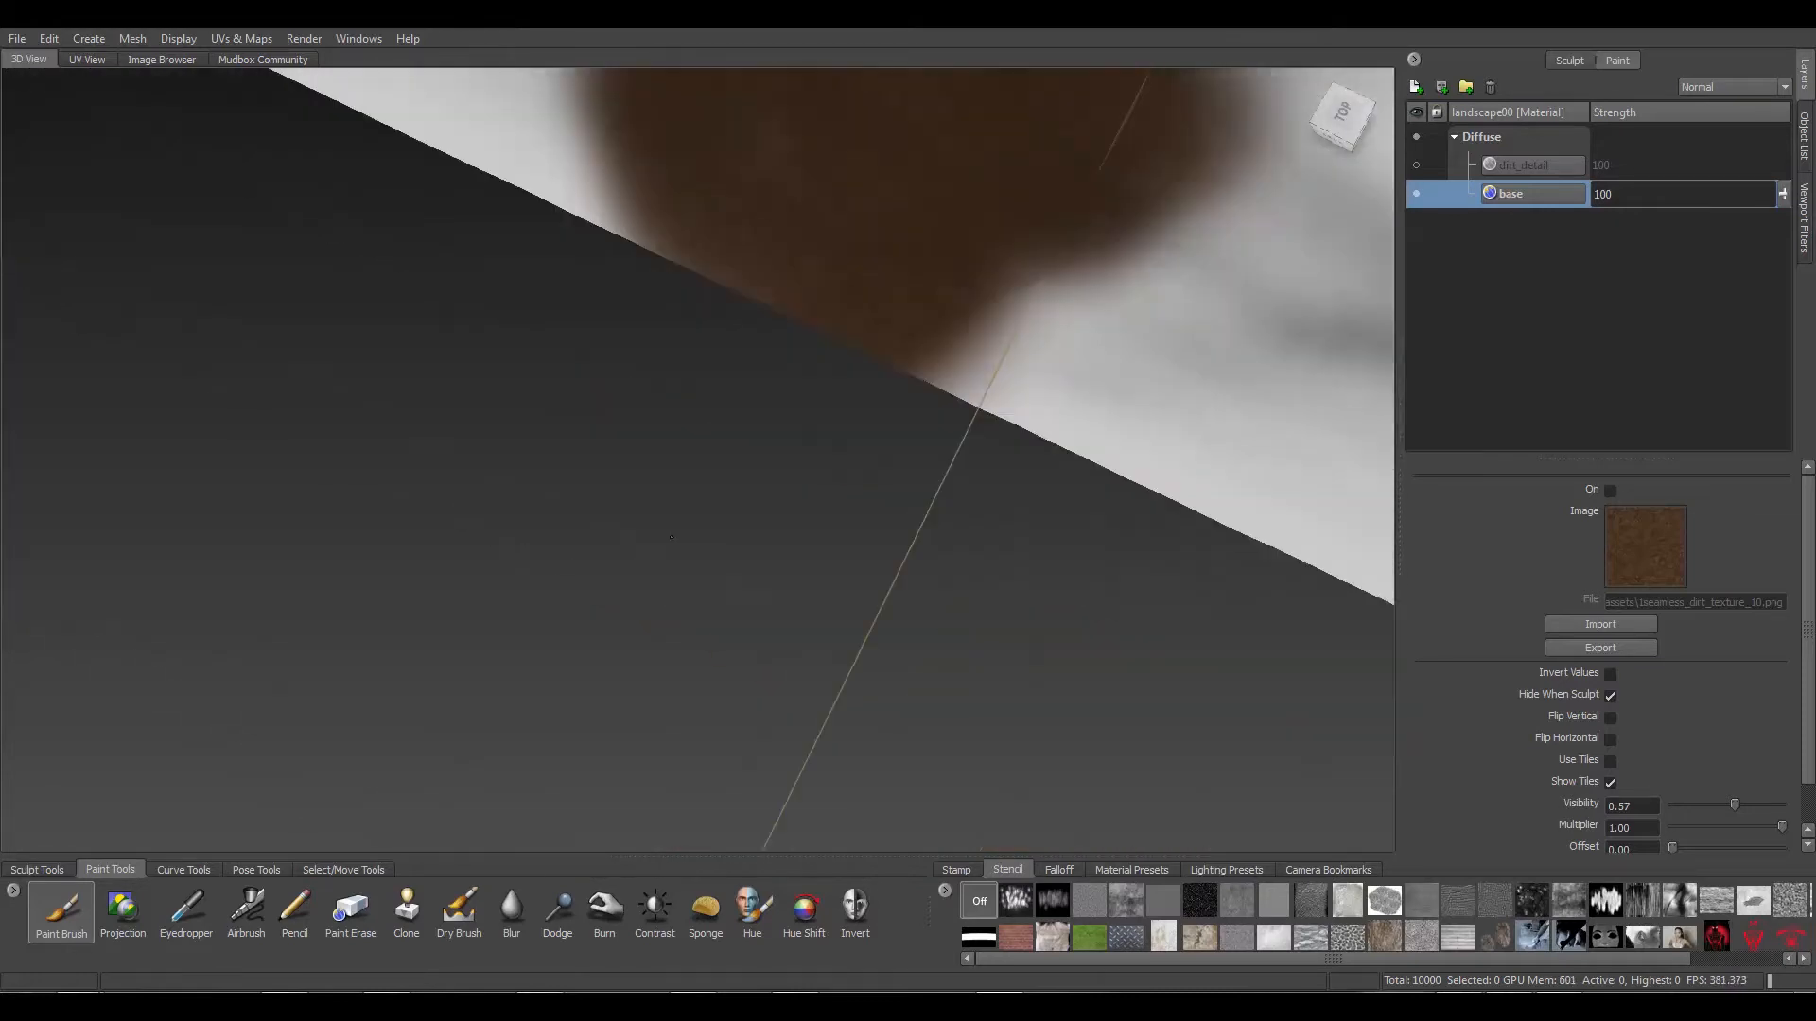
pyautogui.moveTo(671, 538)
pyautogui.keyDown('alt'); pyautogui.mouseDown()
pyautogui.moveTo(697, 596)
pyautogui.moveTo(721, 575)
pyautogui.moveTo(724, 652)
pyautogui.moveTo(582, 525)
pyautogui.moveTo(634, 611)
pyautogui.moveTo(454, 313)
pyautogui.moveTo(549, 615)
pyautogui.moveTo(534, 517)
pyautogui.mouseUp(); pyautogui.keyUp('alt')
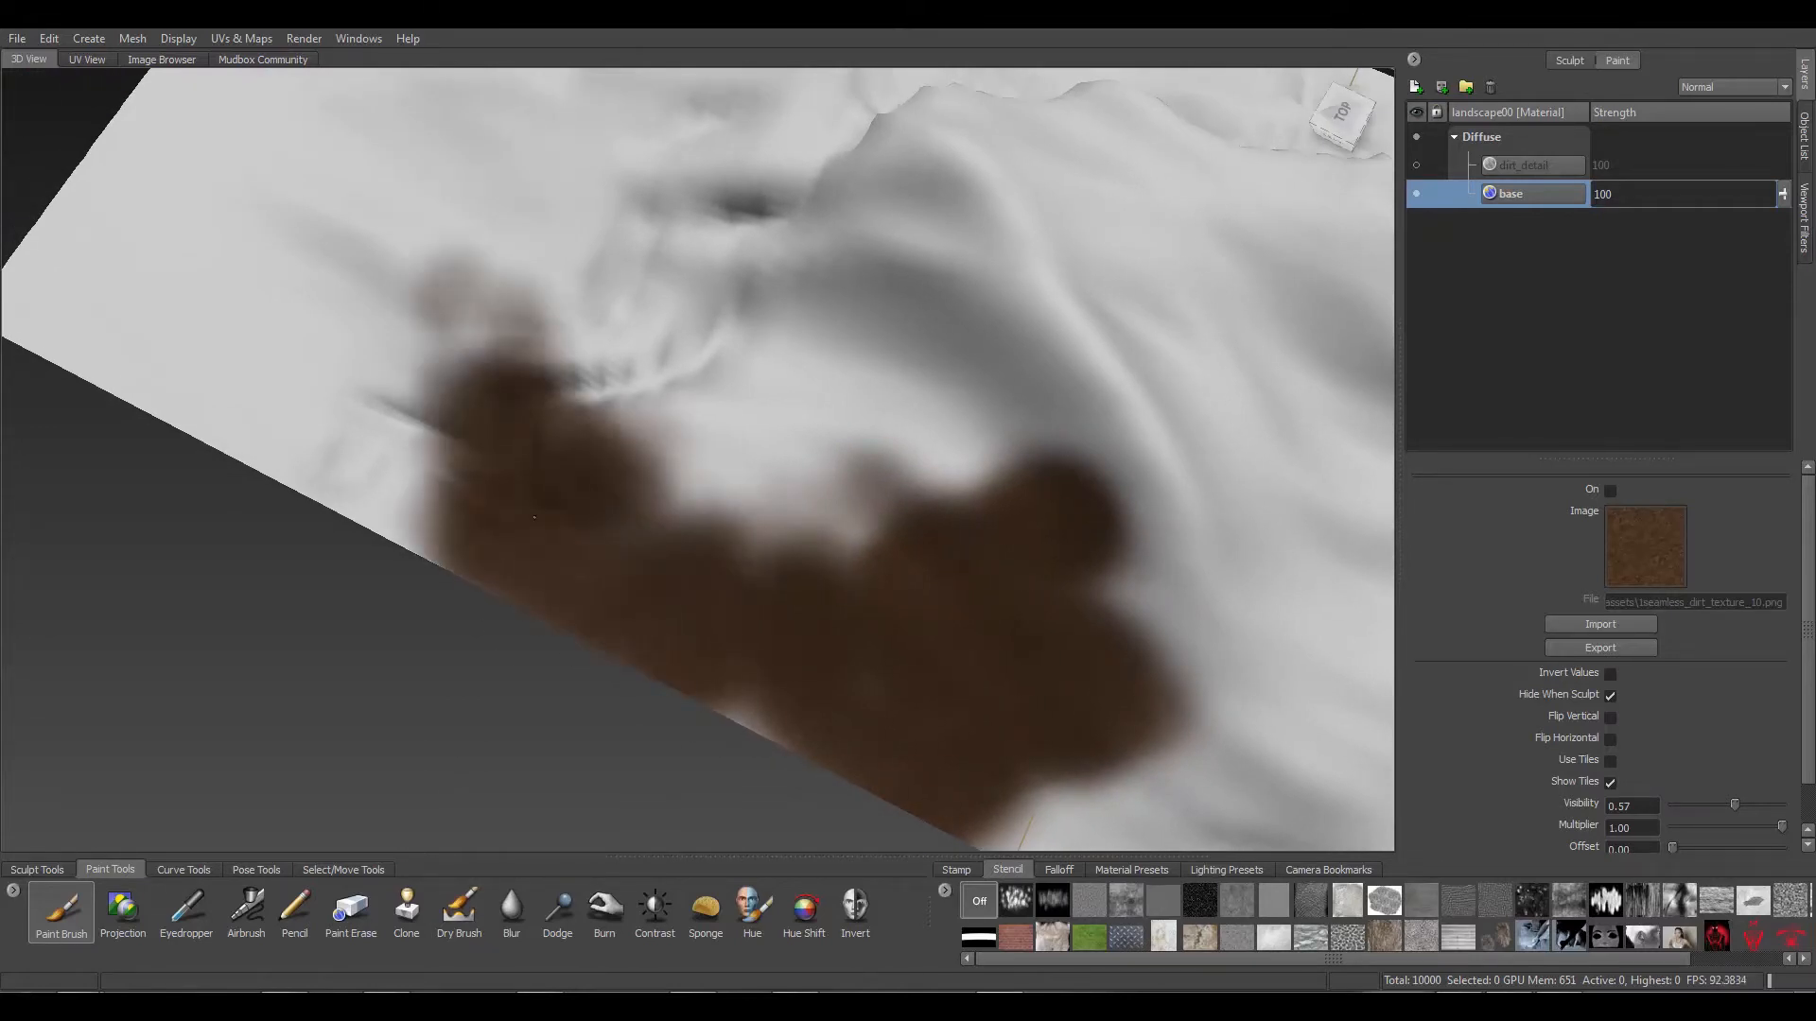
pyautogui.moveTo(752, 539)
pyautogui.mouseDown()
pyautogui.moveTo(681, 340)
pyautogui.moveTo(889, 436)
pyautogui.moveTo(952, 353)
pyautogui.moveTo(1116, 322)
pyautogui.moveTo(1031, 312)
pyautogui.moveTo(1164, 558)
pyautogui.moveTo(1182, 693)
pyautogui.moveTo(1221, 425)
pyautogui.moveTo(1196, 279)
pyautogui.mouseUp()
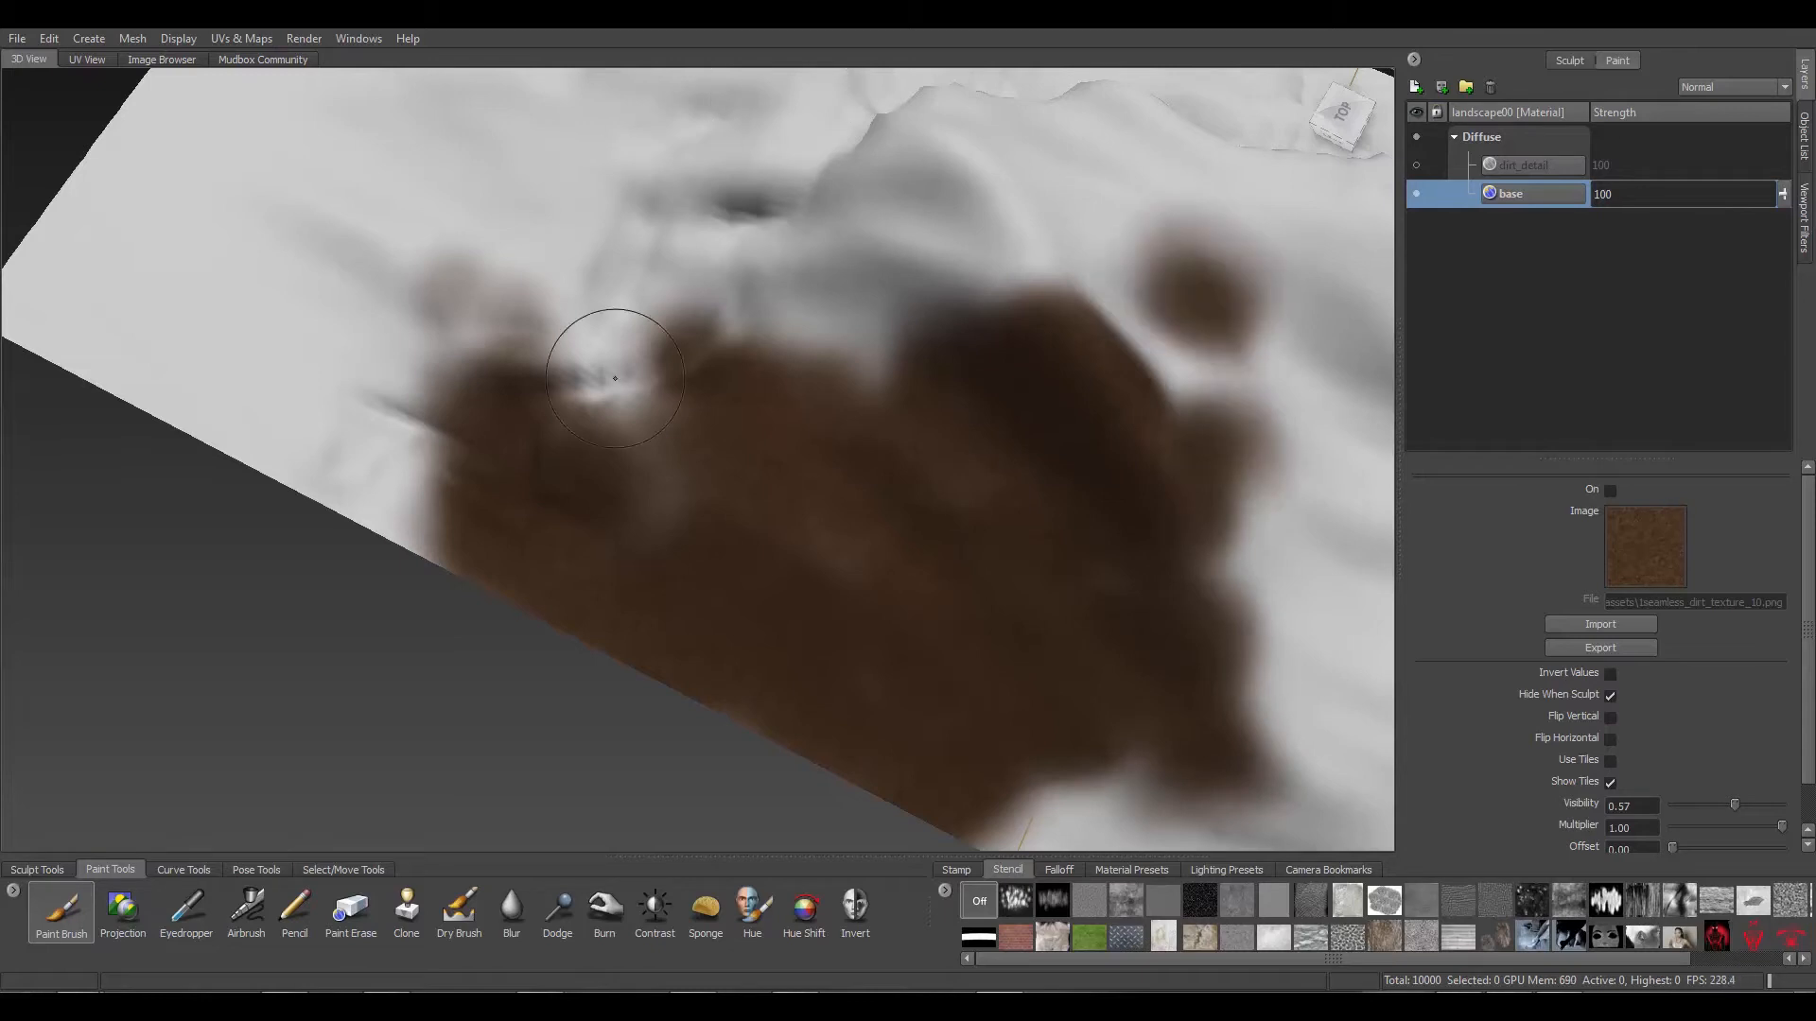
# Fill the slope below the ridge and the area towards the near corner with brown dirt on the base layer
pyautogui.moveTo(662, 444)
pyautogui.mouseDown()
pyautogui.moveTo(567, 255)
pyautogui.moveTo(530, 312)
pyautogui.moveTo(666, 341)
pyautogui.moveTo(627, 215)
pyautogui.mouseUp()
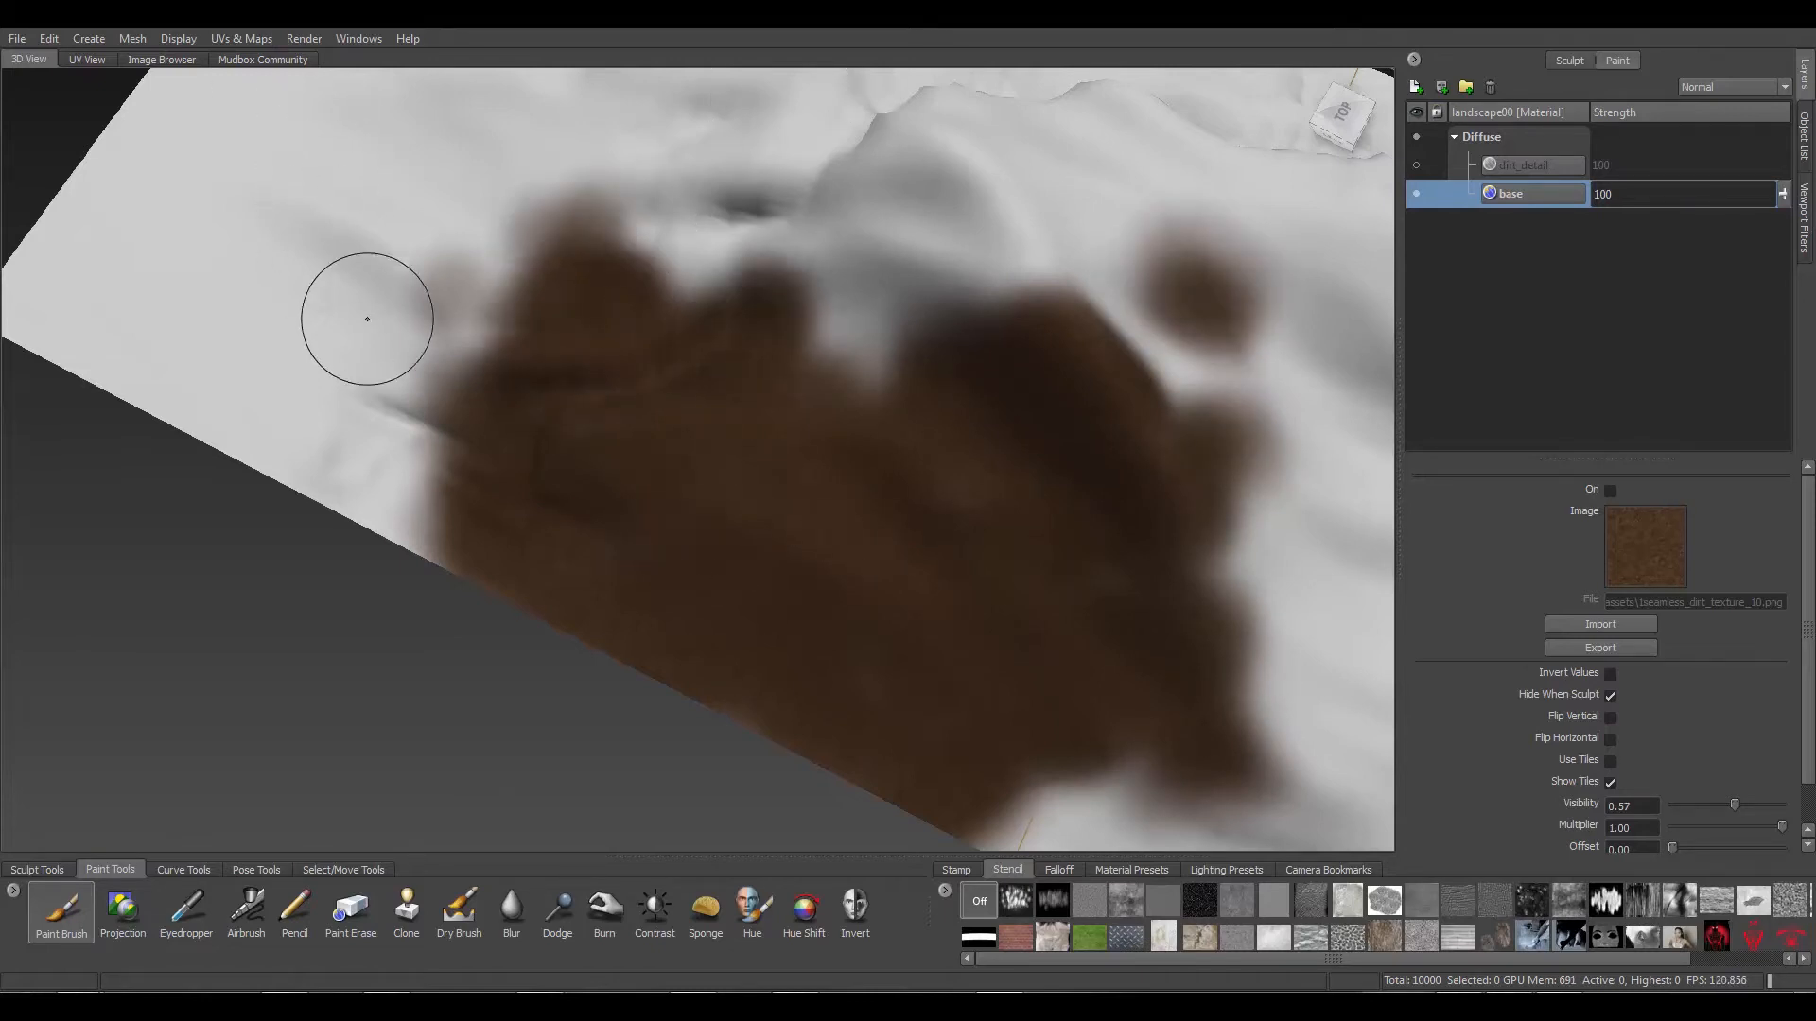
pyautogui.moveTo(367, 319)
pyautogui.mouseDown()
pyautogui.moveTo(407, 454)
pyautogui.moveTo(284, 397)
pyautogui.moveTo(359, 510)
pyautogui.moveTo(224, 448)
pyautogui.moveTo(57, 312)
pyautogui.moveTo(56, 246)
pyautogui.moveTo(169, 258)
pyautogui.moveTo(265, 312)
pyautogui.moveTo(151, 218)
pyautogui.moveTo(313, 284)
pyautogui.moveTo(276, 362)
pyautogui.moveTo(198, 292)
pyautogui.mouseUp()
pyautogui.moveTo(351, 383)
pyautogui.mouseDown()
pyautogui.moveTo(492, 284)
pyautogui.moveTo(473, 236)
pyautogui.moveTo(347, 131)
pyautogui.moveTo(272, 137)
pyautogui.moveTo(540, 197)
pyautogui.moveTo(416, 161)
pyautogui.moveTo(604, 178)
pyautogui.moveTo(714, 225)
pyautogui.moveTo(802, 229)
pyautogui.moveTo(875, 312)
pyautogui.moveTo(786, 231)
pyautogui.moveTo(1040, 245)
pyautogui.moveTo(1182, 312)
pyautogui.moveTo(1211, 378)
pyautogui.moveTo(1030, 229)
pyautogui.mouseUp()
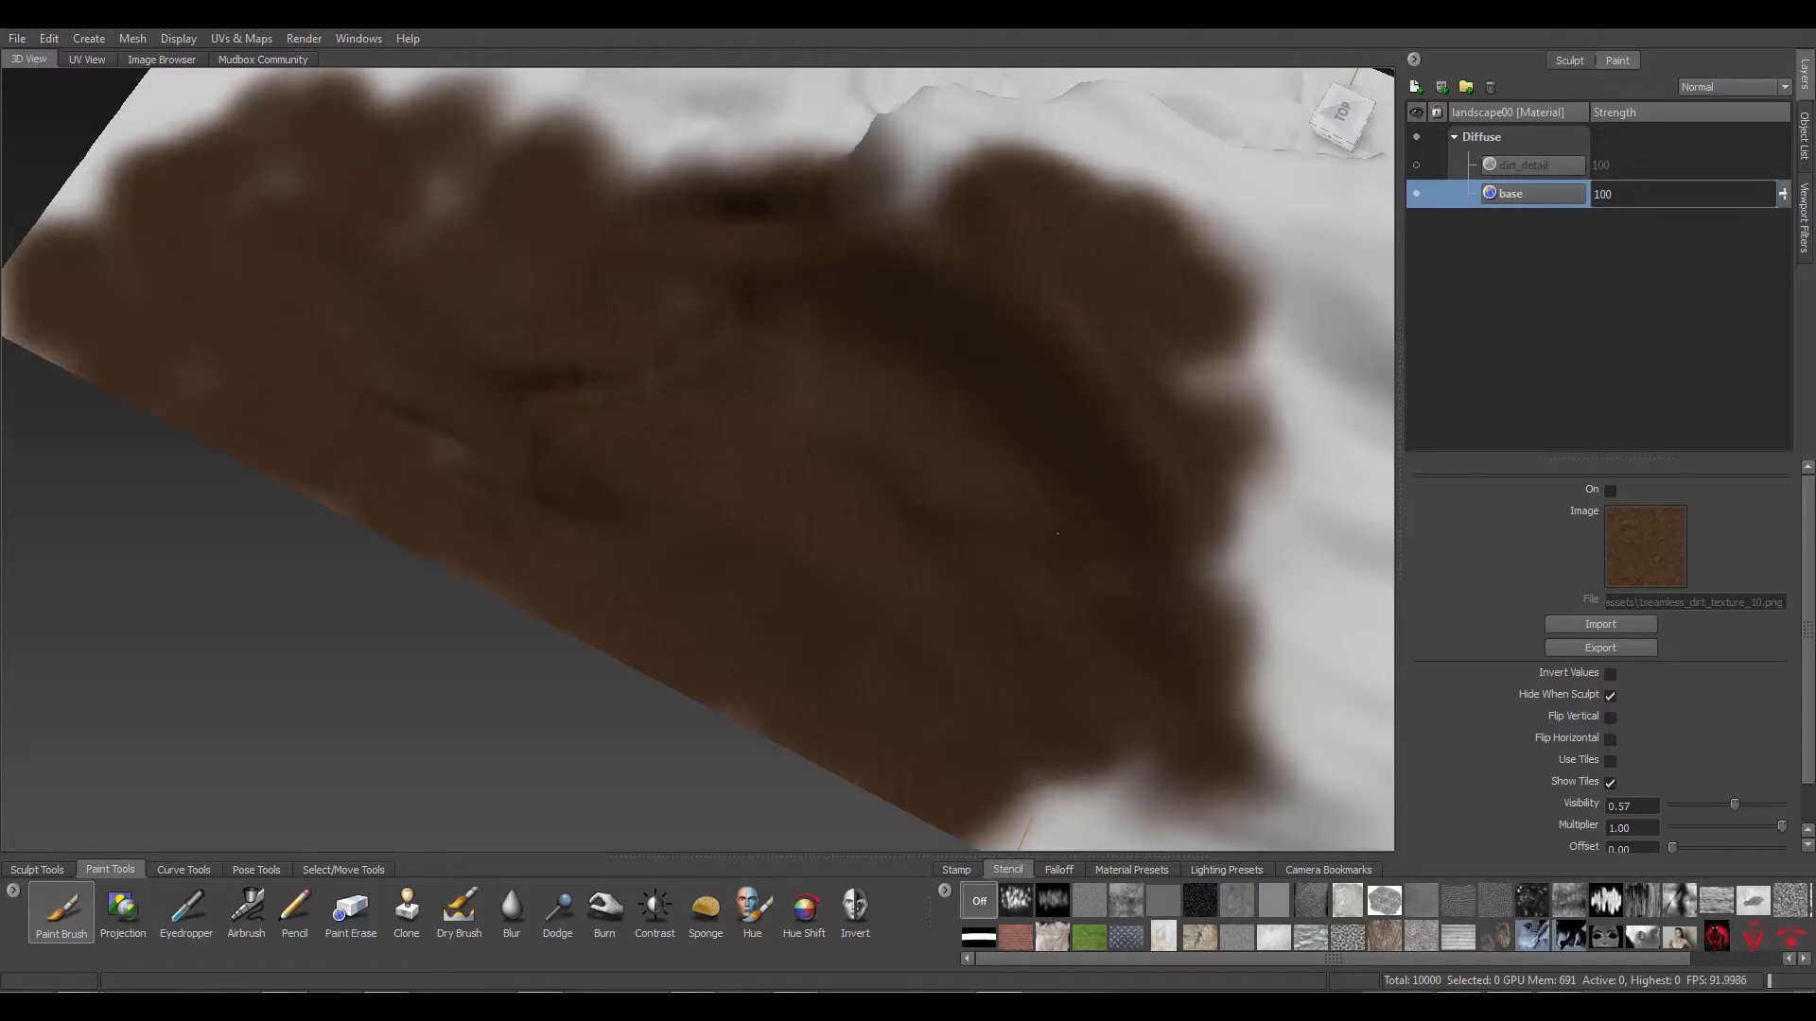
pyautogui.moveTo(851, 656)
pyautogui.mouseDown()
pyautogui.moveTo(1097, 804)
pyautogui.moveTo(1267, 625)
pyautogui.moveTo(1315, 303)
pyautogui.moveTo(1183, 347)
pyautogui.mouseUp()
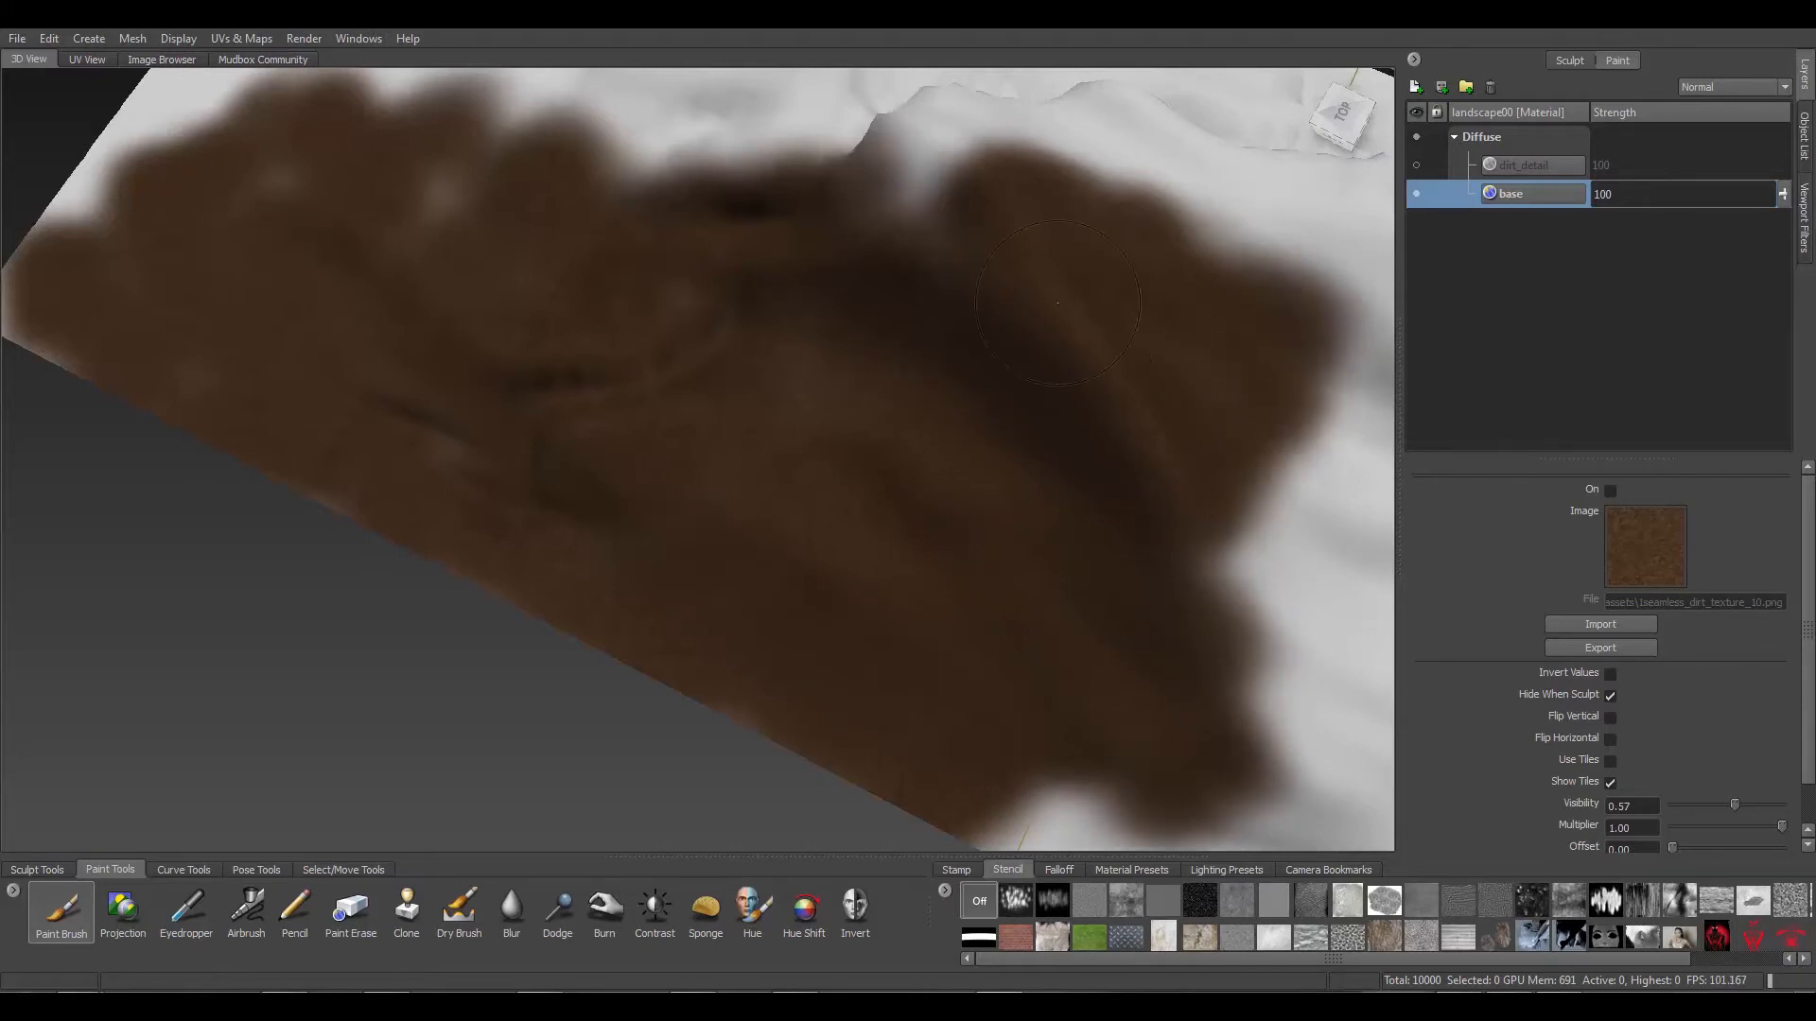
# Extend the brown dirt on the base layer along the landscape's short edge to the far corner and across the adjoining ridges
pyautogui.keyDown('alt'); pyautogui.moveTo(1125, 416); pyautogui.dragTo(1012, 463, button='middle'); pyautogui.keyUp('alt')
pyautogui.keyDown('alt'); pyautogui.moveTo(1012, 464); pyautogui.dragTo(1003, 474); pyautogui.keyUp('alt')
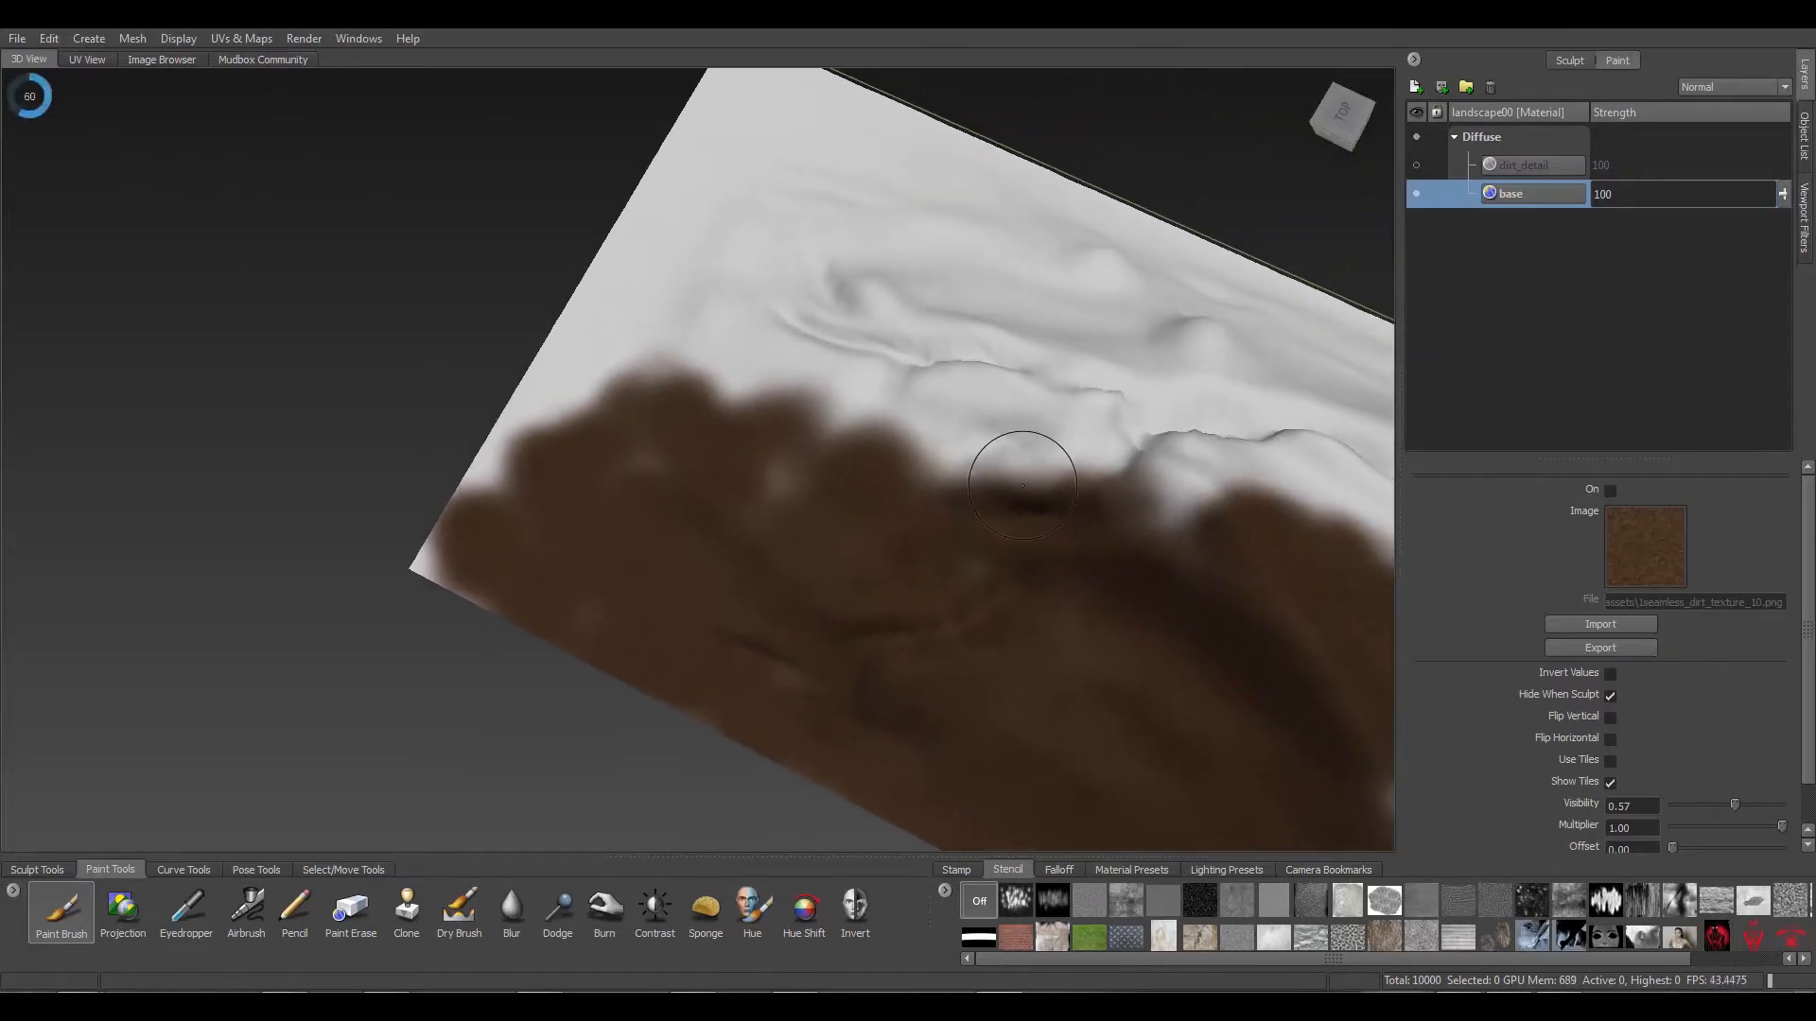
pyautogui.moveTo(502, 537)
pyautogui.mouseDown()
pyautogui.moveTo(468, 478)
pyautogui.moveTo(431, 530)
pyautogui.mouseUp()
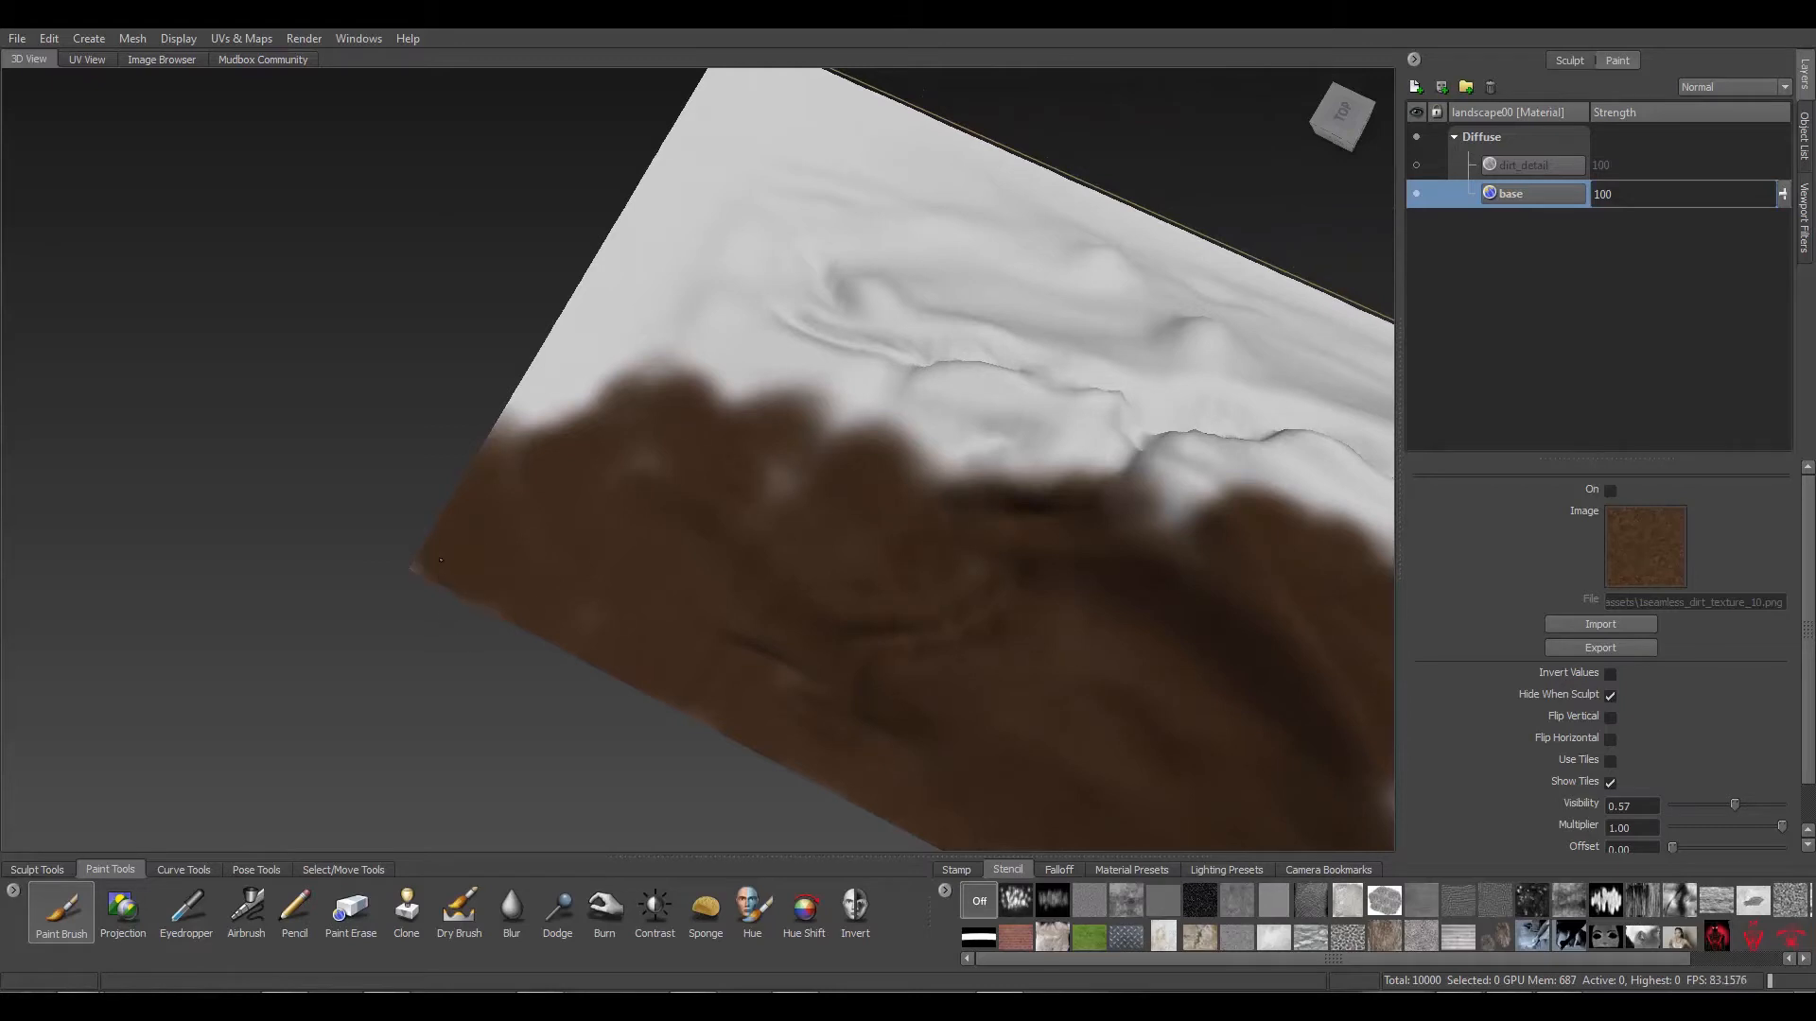
pyautogui.moveTo(636, 554)
pyautogui.mouseDown()
pyautogui.moveTo(606, 360)
pyautogui.moveTo(548, 397)
pyautogui.moveTo(624, 265)
pyautogui.moveTo(579, 373)
pyautogui.moveTo(729, 284)
pyautogui.moveTo(738, 246)
pyautogui.moveTo(680, 387)
pyautogui.mouseUp()
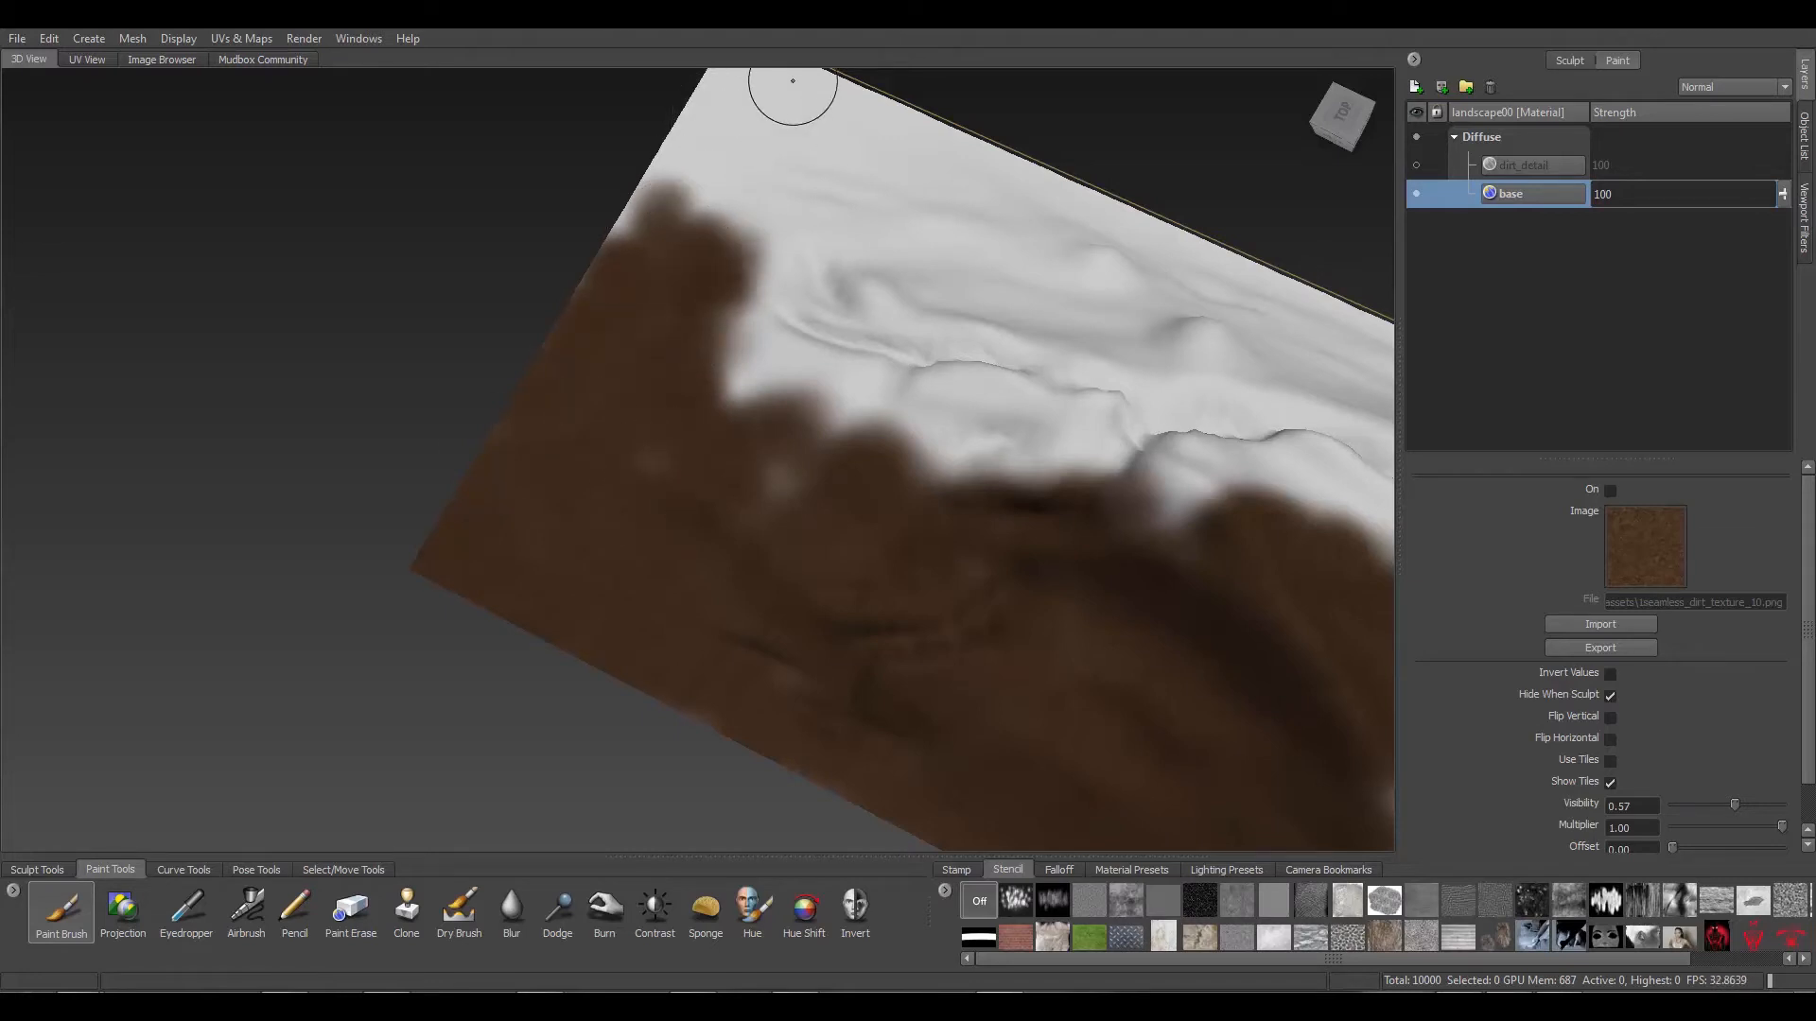
pyautogui.keyDown('alt'); pyautogui.moveTo(1090, 359); pyautogui.dragTo(1034, 418); pyautogui.keyUp('alt')
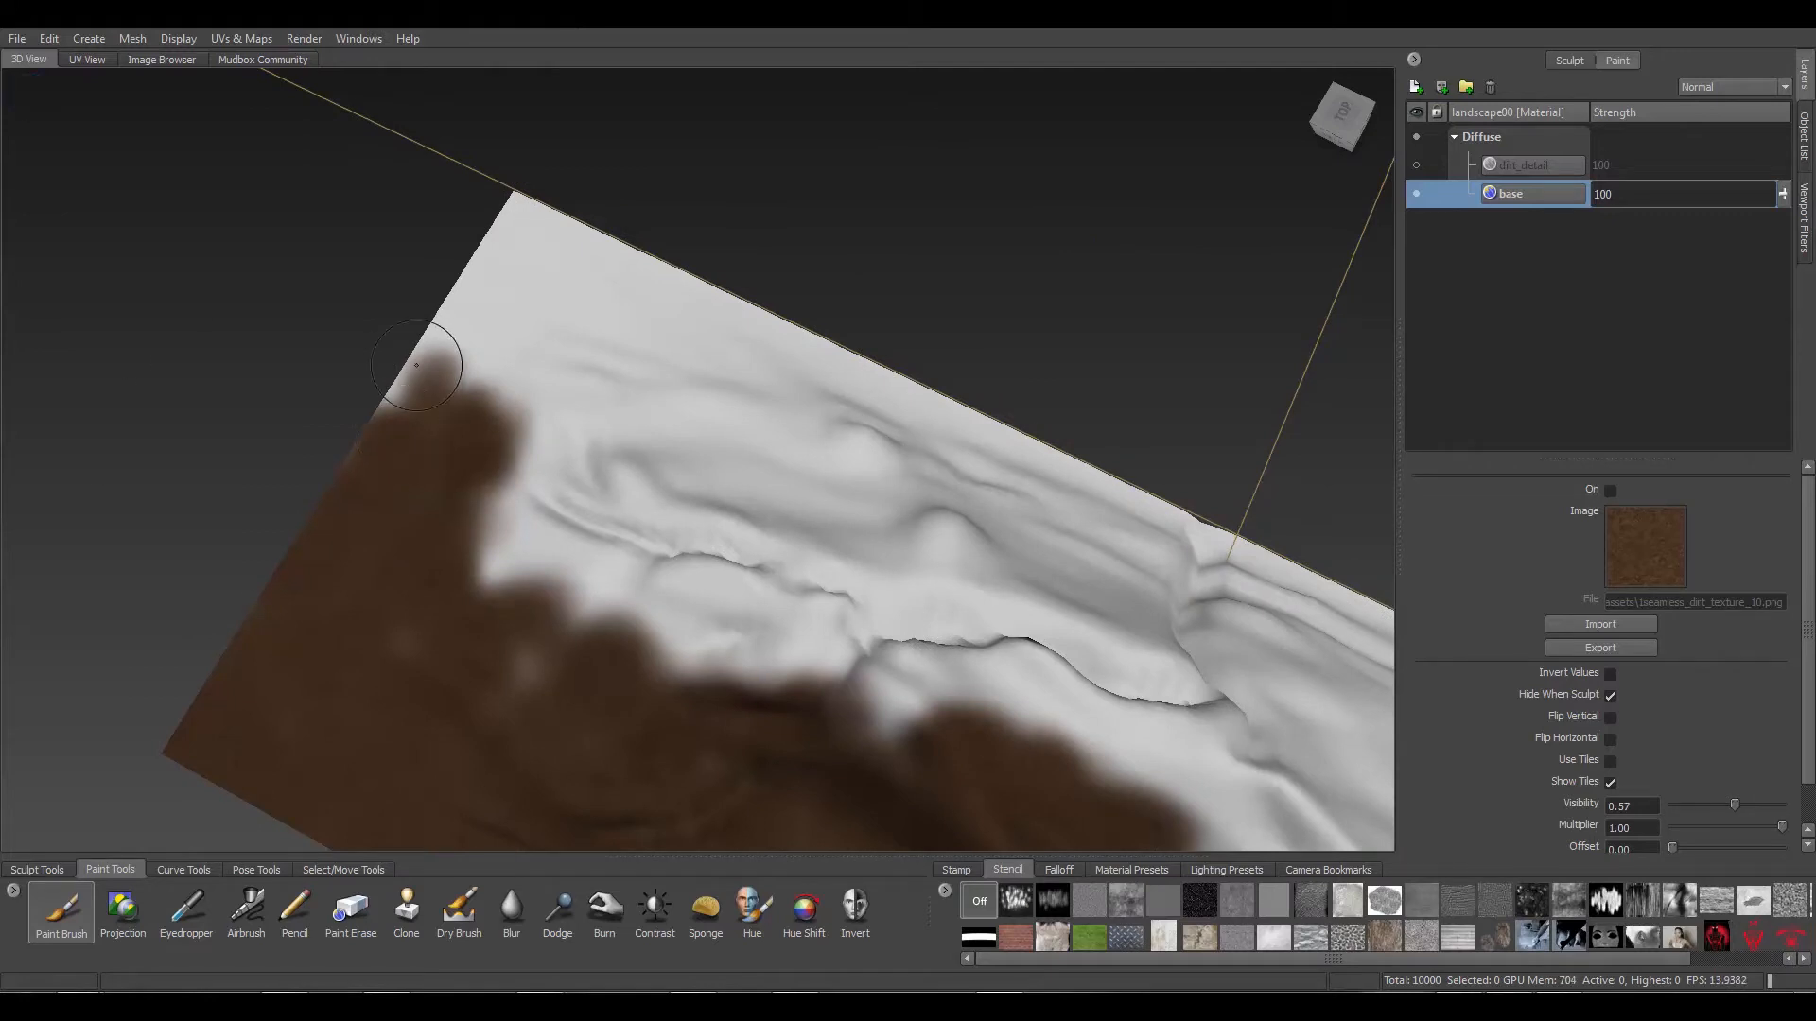
pyautogui.moveTo(540, 481)
pyautogui.mouseDown()
pyautogui.moveTo(558, 533)
pyautogui.moveTo(596, 473)
pyautogui.moveTo(530, 530)
pyautogui.moveTo(643, 567)
pyautogui.moveTo(602, 482)
pyautogui.moveTo(700, 615)
pyautogui.moveTo(776, 643)
pyautogui.moveTo(804, 595)
pyautogui.moveTo(681, 565)
pyautogui.moveTo(756, 534)
pyautogui.moveTo(681, 387)
pyautogui.moveTo(508, 322)
pyautogui.moveTo(416, 378)
pyautogui.moveTo(425, 341)
pyautogui.moveTo(514, 317)
pyautogui.moveTo(511, 417)
pyautogui.moveTo(606, 378)
pyautogui.moveTo(610, 275)
pyautogui.moveTo(516, 217)
pyautogui.moveTo(584, 203)
pyautogui.moveTo(662, 303)
pyautogui.moveTo(851, 378)
pyautogui.moveTo(763, 399)
pyautogui.moveTo(908, 605)
pyautogui.moveTo(663, 434)
pyautogui.mouseUp()
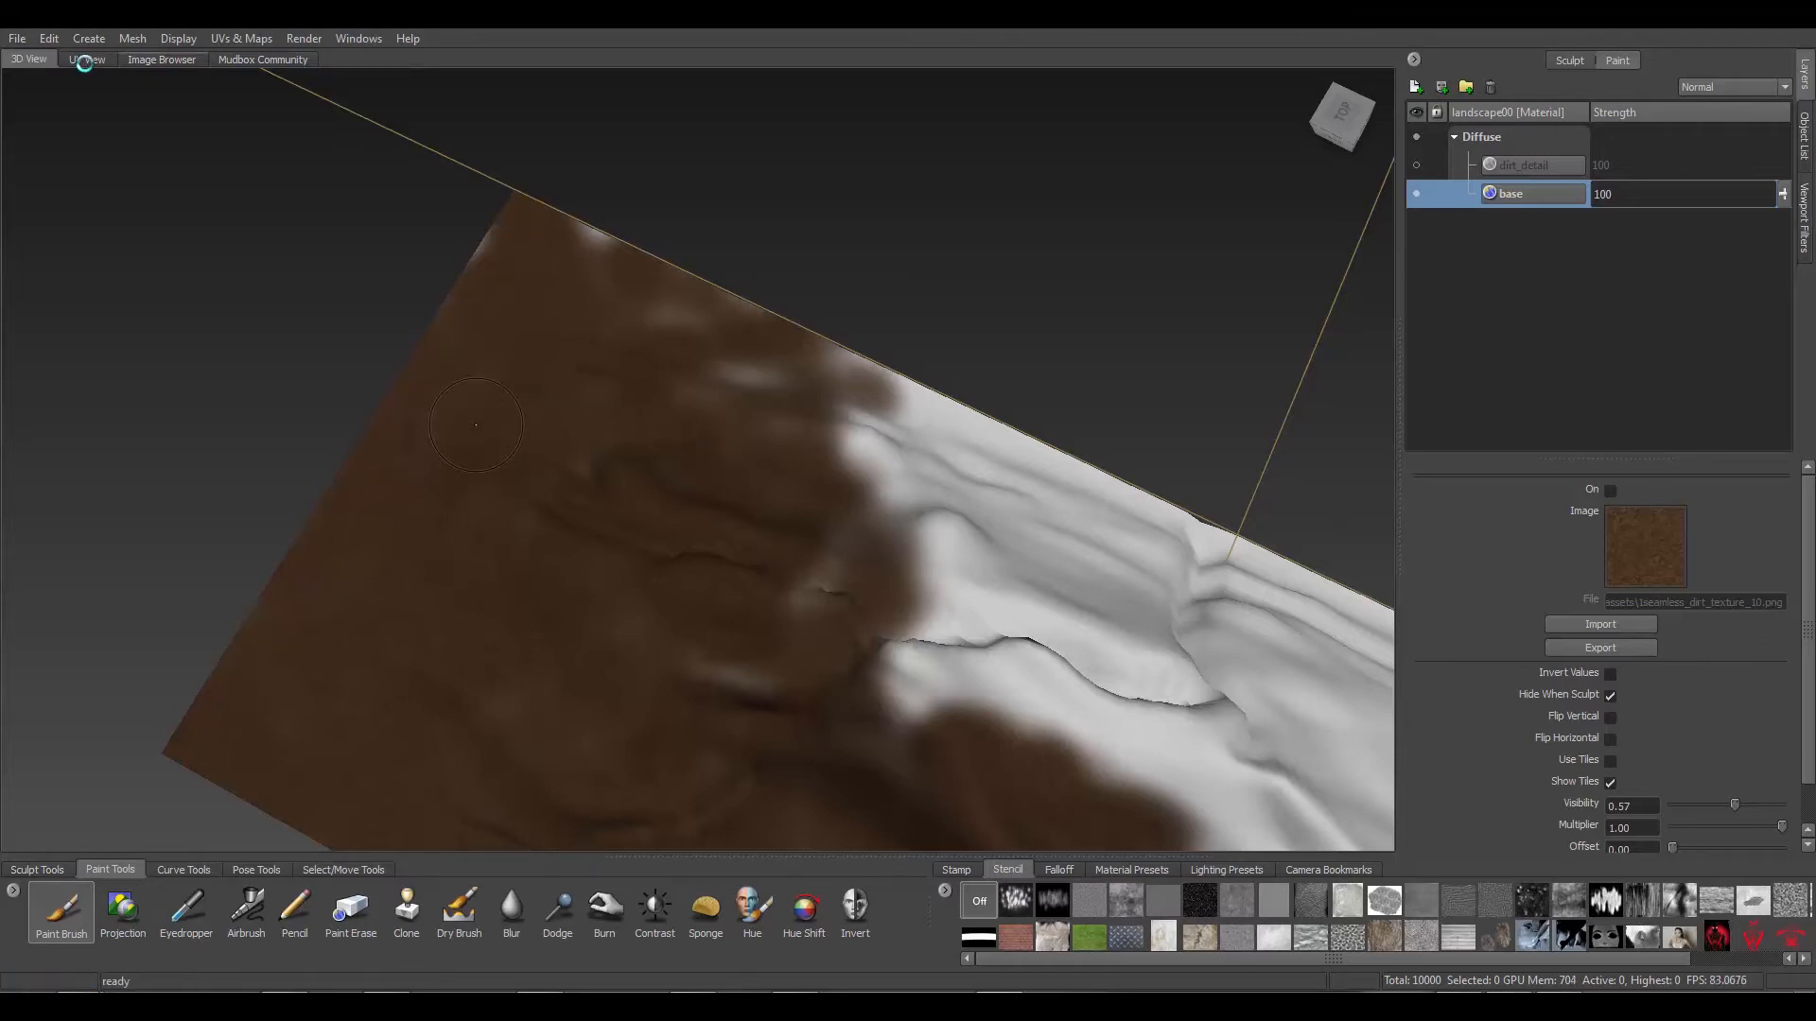
# Examine in the UV view how the base paint is spread over the two rows of UV tiles
pyautogui.click(87, 63)
pyautogui.scroll(-2, 688, 364)
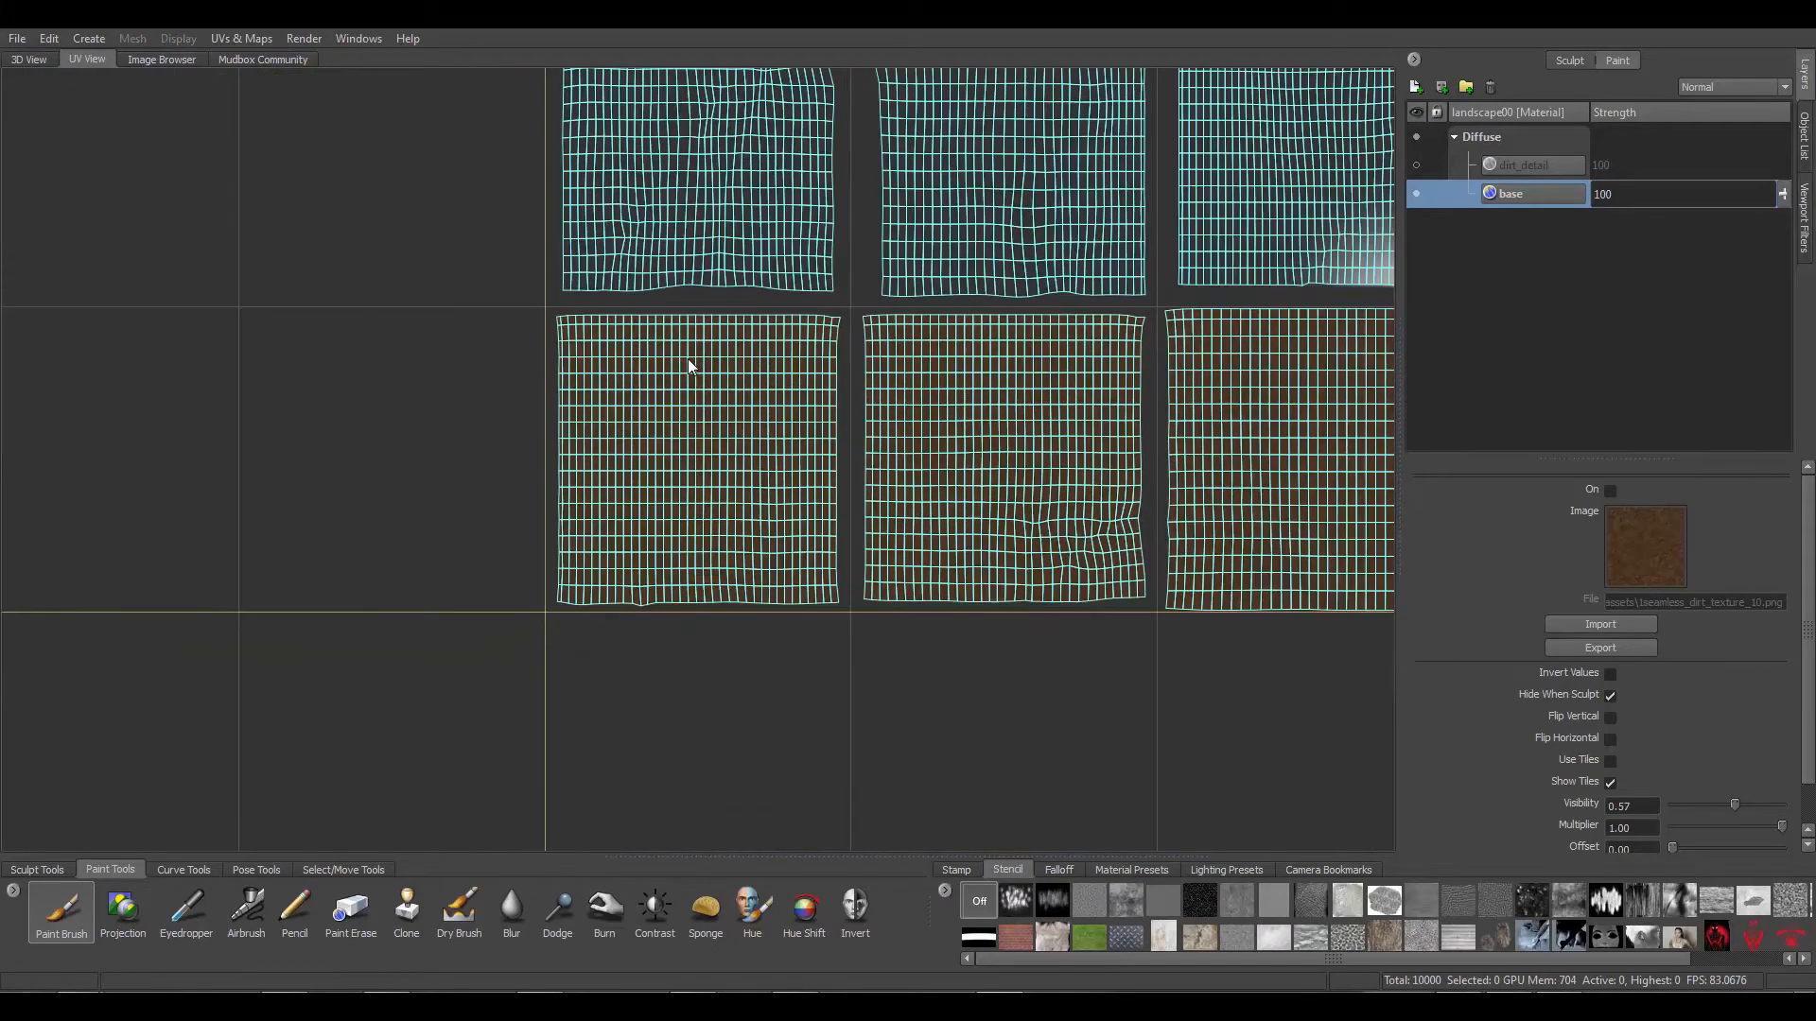
pyautogui.scroll(-2, 656, 365)
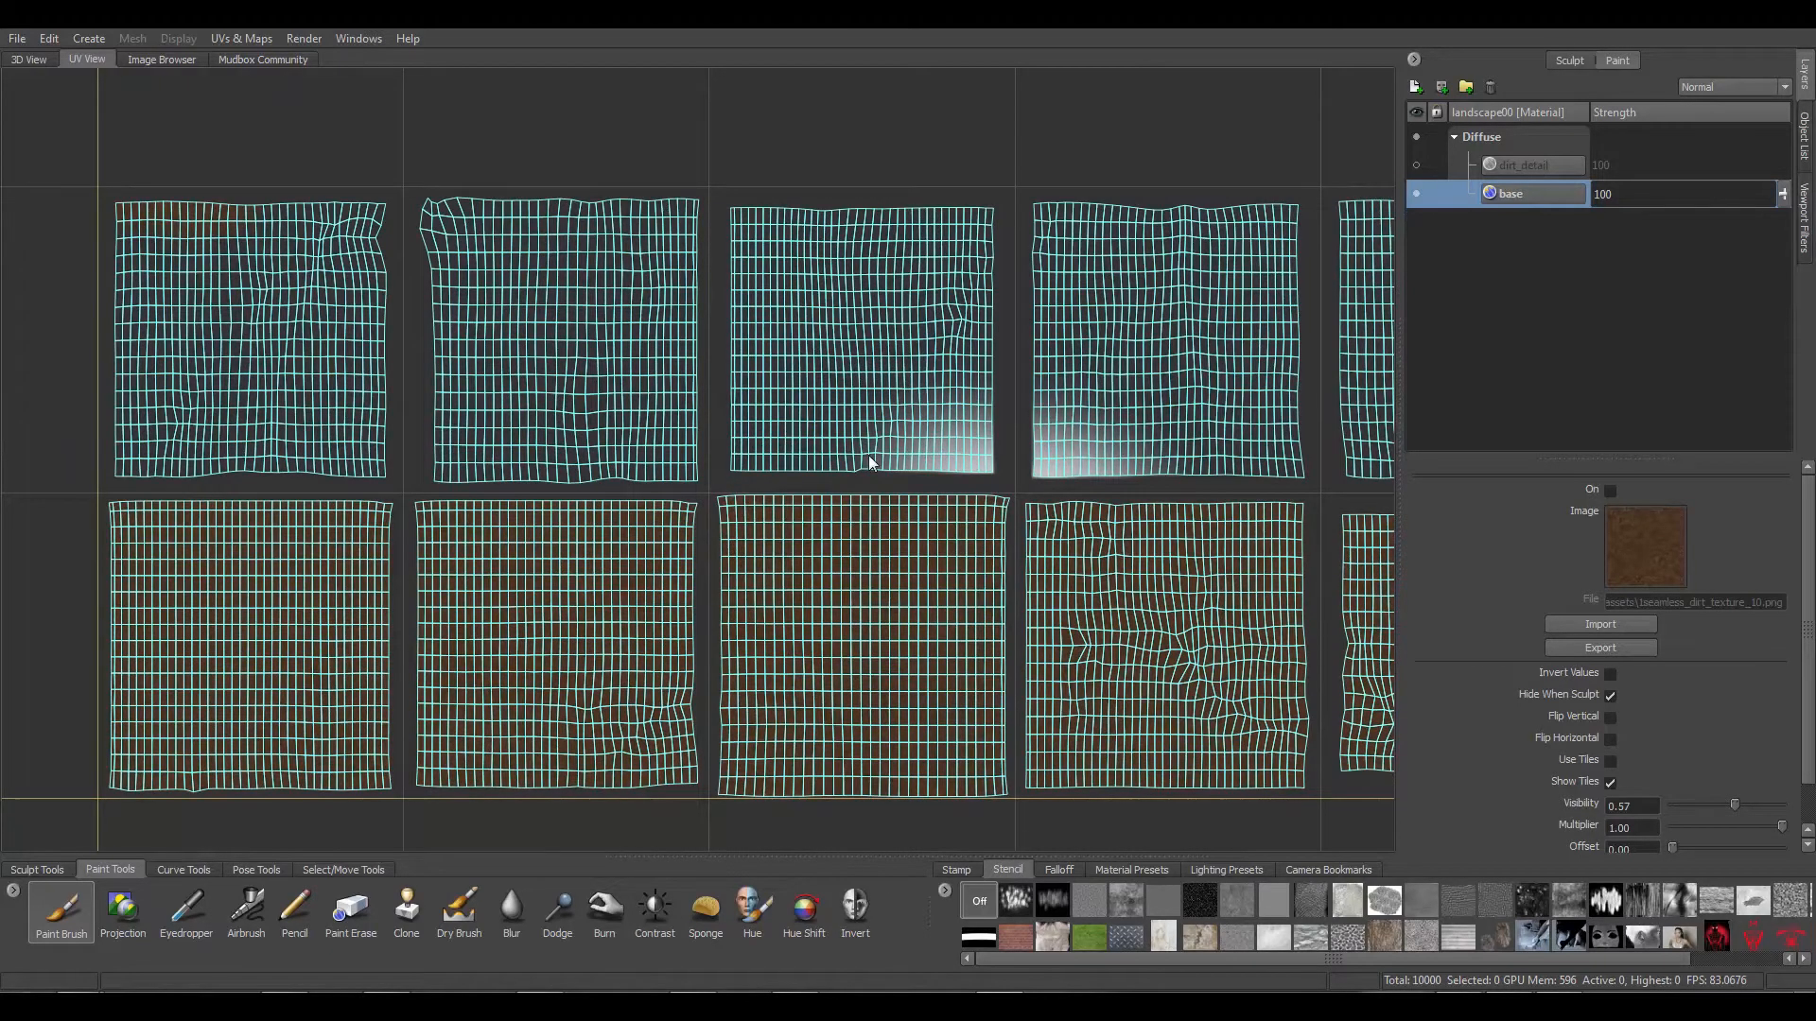
pyautogui.keyDown('alt'); pyautogui.moveTo(944, 444); pyautogui.dragTo(781, 433, button='middle'); pyautogui.keyUp('alt')
pyautogui.keyDown('alt'); pyautogui.moveTo(781, 433); pyautogui.dragTo(798, 434, button='right'); pyautogui.keyUp('alt')
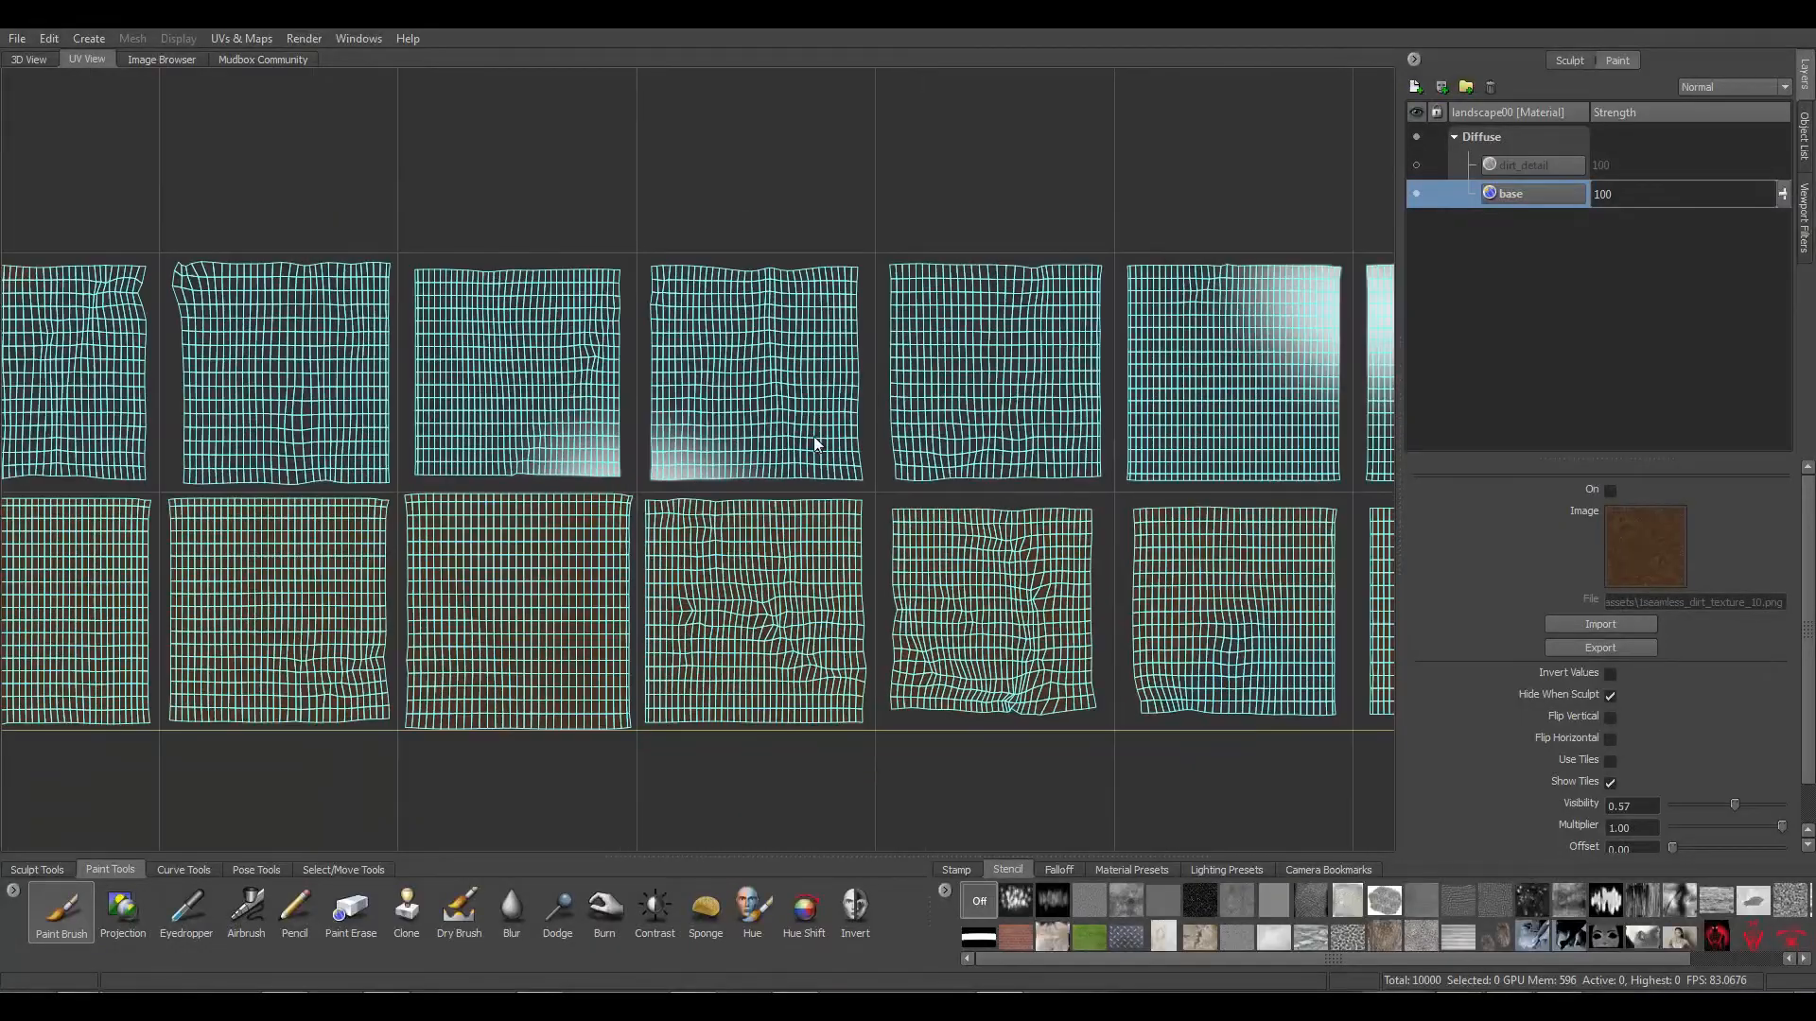
pyautogui.moveTo(778, 469)
pyautogui.keyDown('alt'); pyautogui.mouseDown(button='middle')
pyautogui.moveTo(648, 475)
pyautogui.moveTo(814, 467)
pyautogui.mouseUp(button='middle'); pyautogui.keyUp('alt')
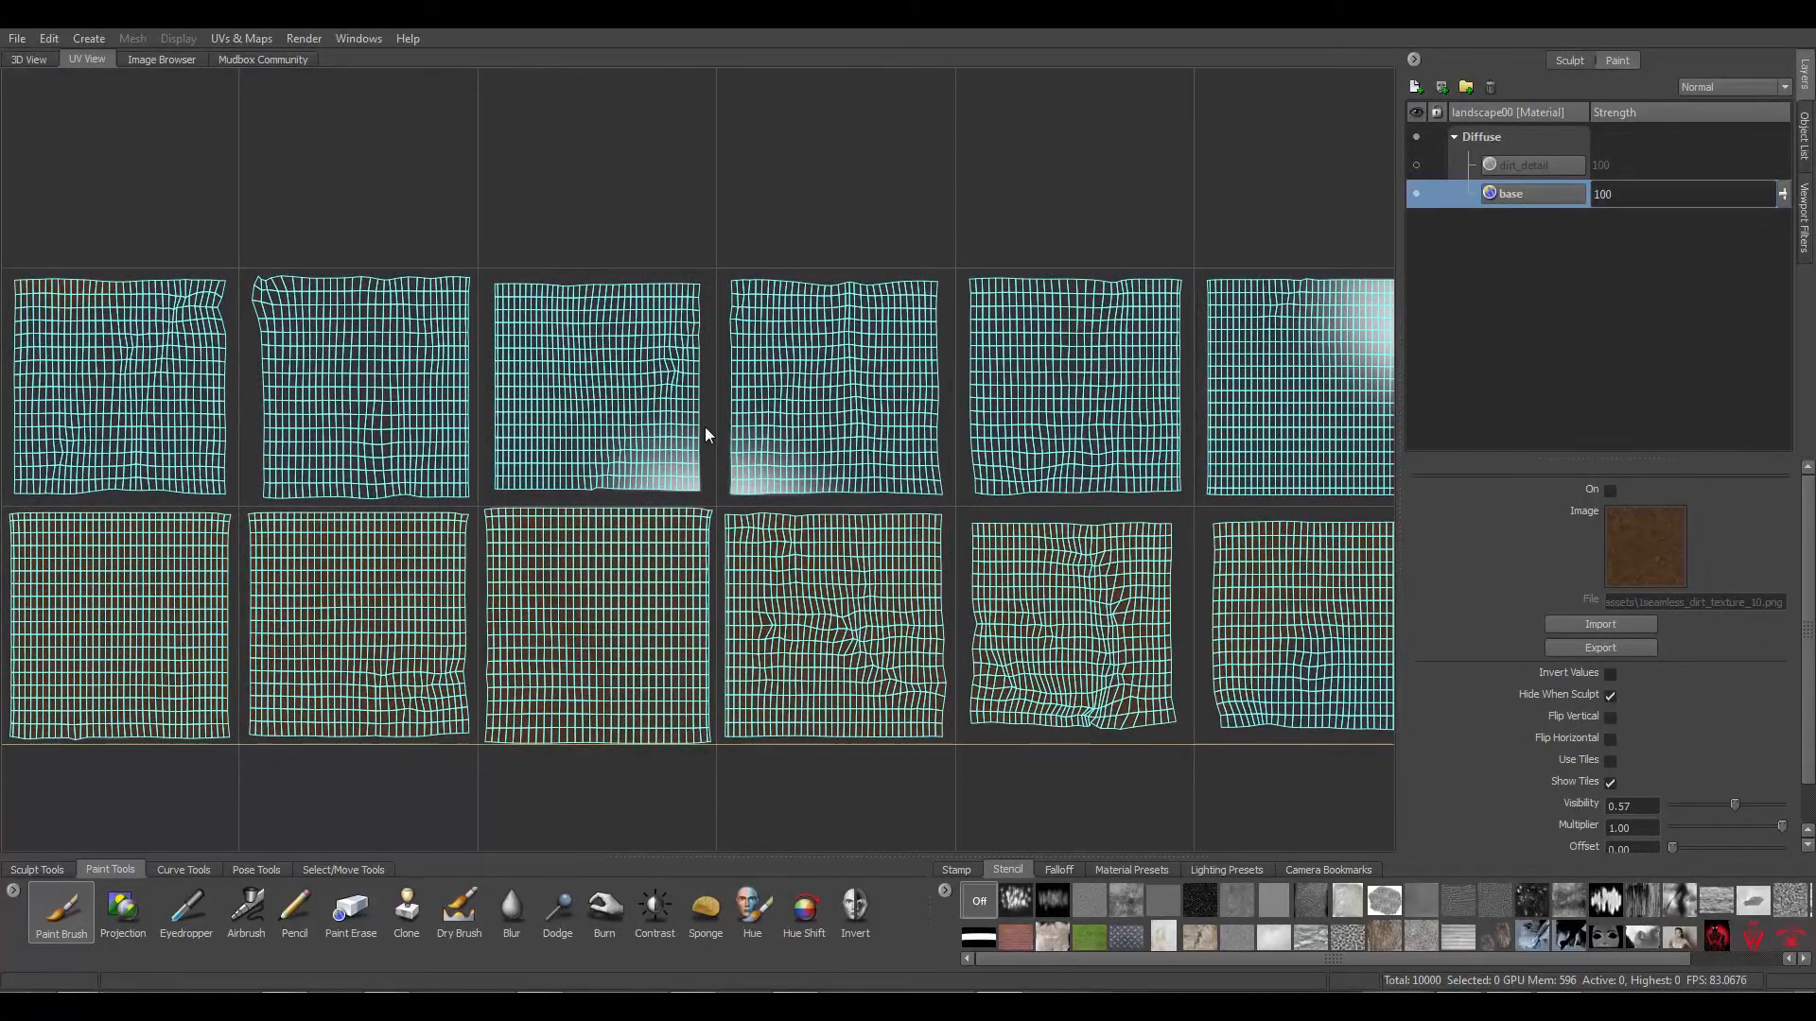
pyautogui.keyDown('alt'); pyautogui.moveTo(706, 427); pyautogui.dragTo(724, 449, button='right'); pyautogui.keyUp('alt')
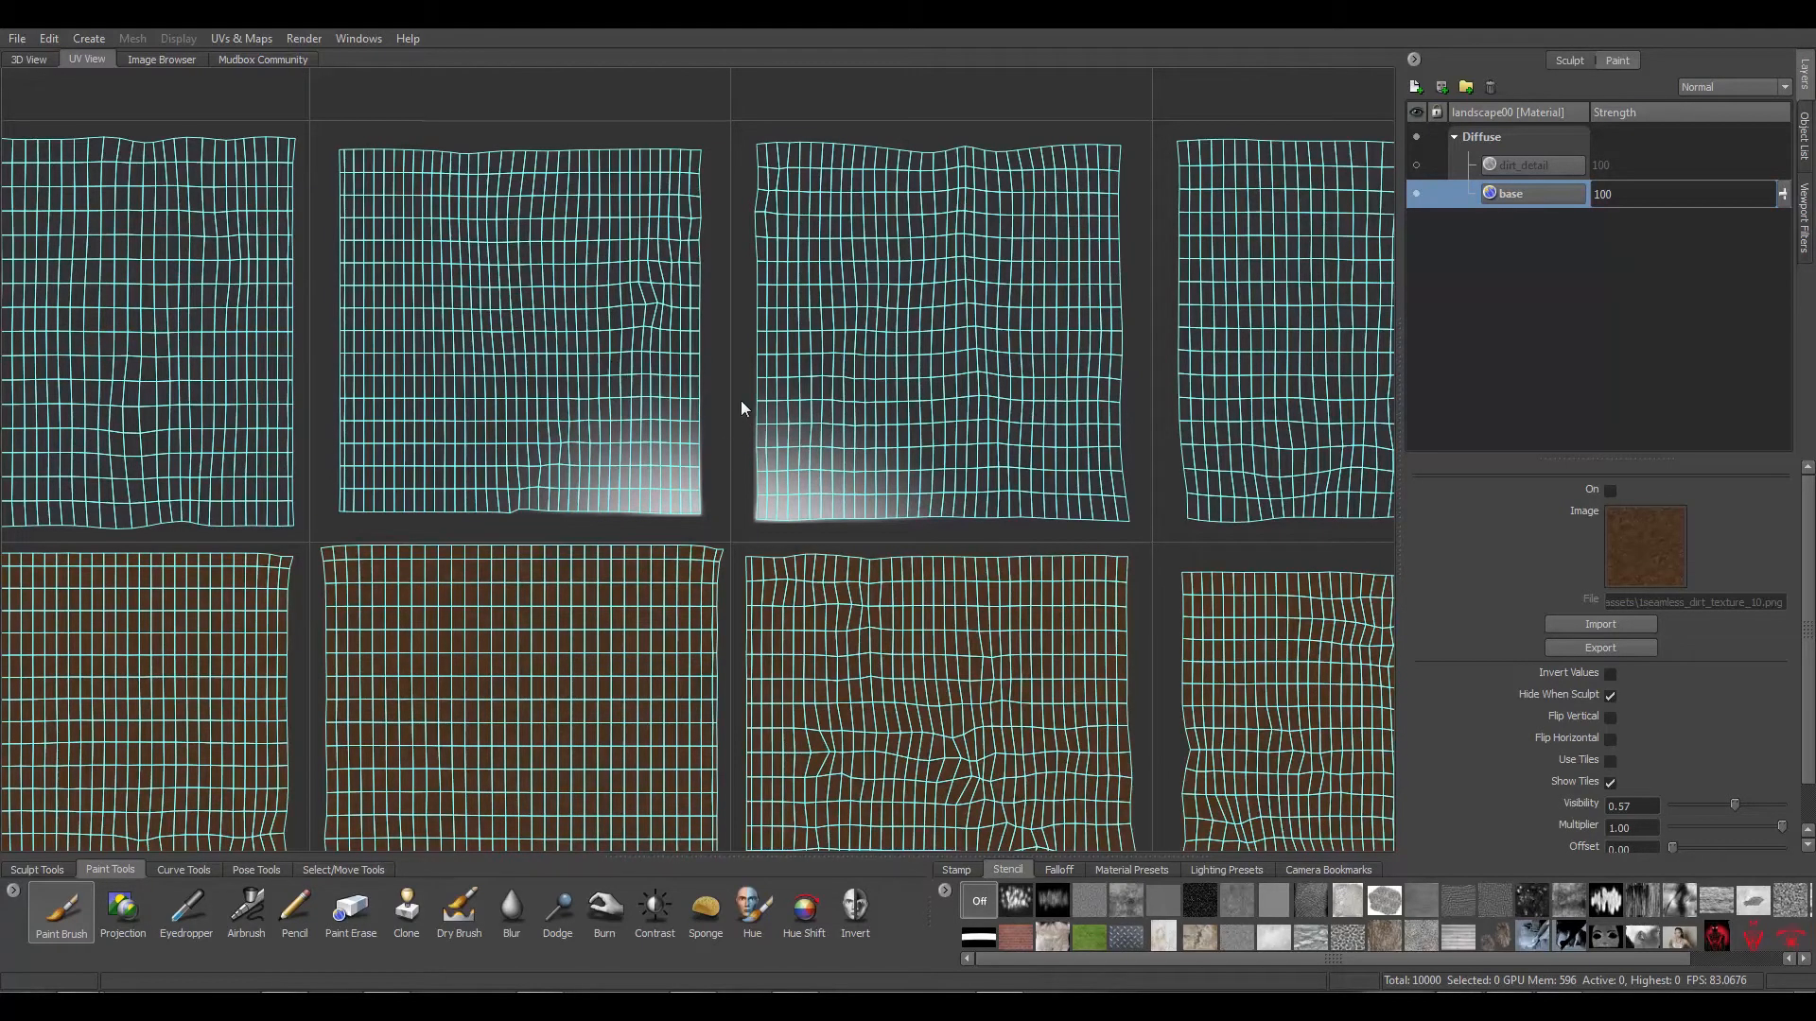
pyautogui.scroll(-5, 859, 491)
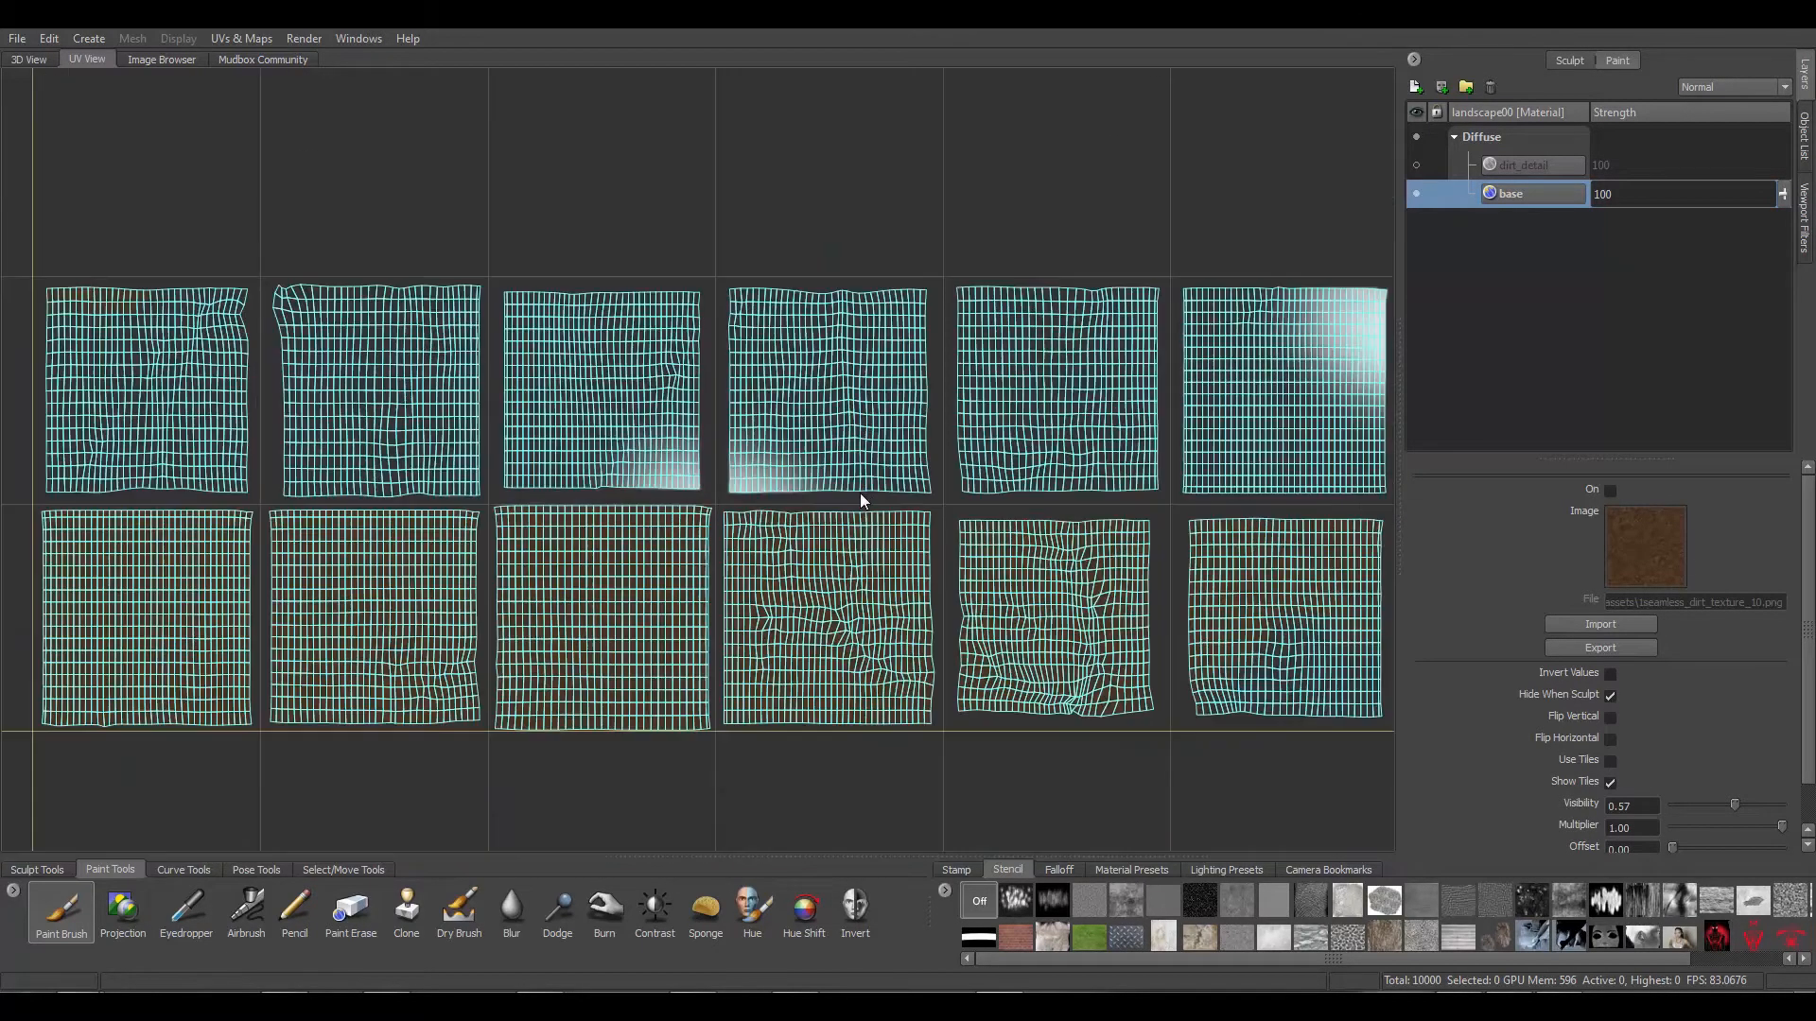
# Inspect individual UV tiles up close, from the first tile of the upper row along the brown tiles of the lower row
pyautogui.keyDown('alt'); pyautogui.moveTo(712, 503); pyautogui.dragTo(507, 561, button='middle'); pyautogui.keyUp('alt')
pyautogui.keyDown('alt'); pyautogui.moveTo(604, 509); pyautogui.dragTo(1094, 551, button='right'); pyautogui.keyUp('alt')
pyautogui.moveTo(940, 512)
pyautogui.keyDown('alt'); pyautogui.mouseDown(button='middle')
pyautogui.moveTo(1209, 508)
pyautogui.moveTo(689, 517)
pyautogui.moveTo(826, 509)
pyautogui.moveTo(941, 538)
pyautogui.mouseUp(button='middle'); pyautogui.keyUp('alt')
pyautogui.keyDown('alt'); pyautogui.moveTo(253, 557); pyautogui.dragTo(1111, 523, button='middle'); pyautogui.keyUp('alt')
pyautogui.keyDown('alt'); pyautogui.moveTo(600, 498); pyautogui.dragTo(1149, 533, button='middle'); pyautogui.keyUp('alt')
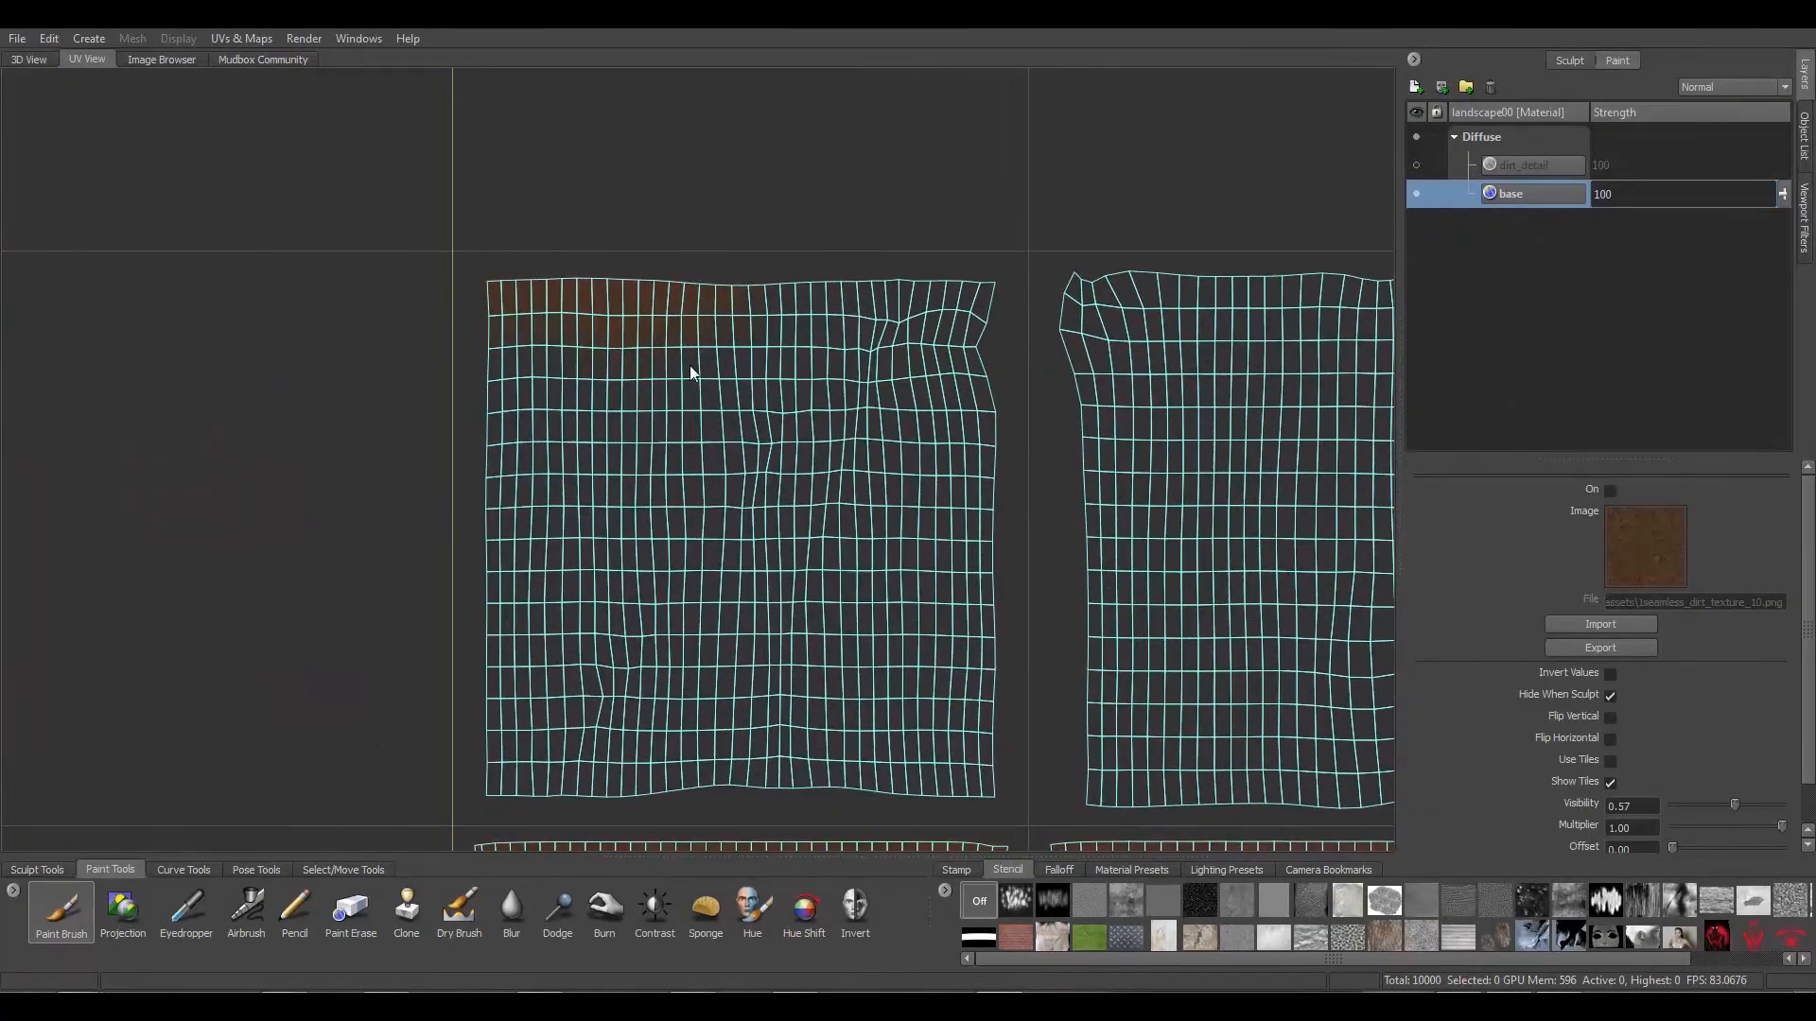
pyautogui.keyDown('alt'); pyautogui.moveTo(690, 365); pyautogui.dragTo(637, 297, button='middle'); pyautogui.keyUp('alt')
pyautogui.keyDown('alt'); pyautogui.moveTo(1027, 754); pyautogui.dragTo(571, 332, button='middle'); pyautogui.keyUp('alt')
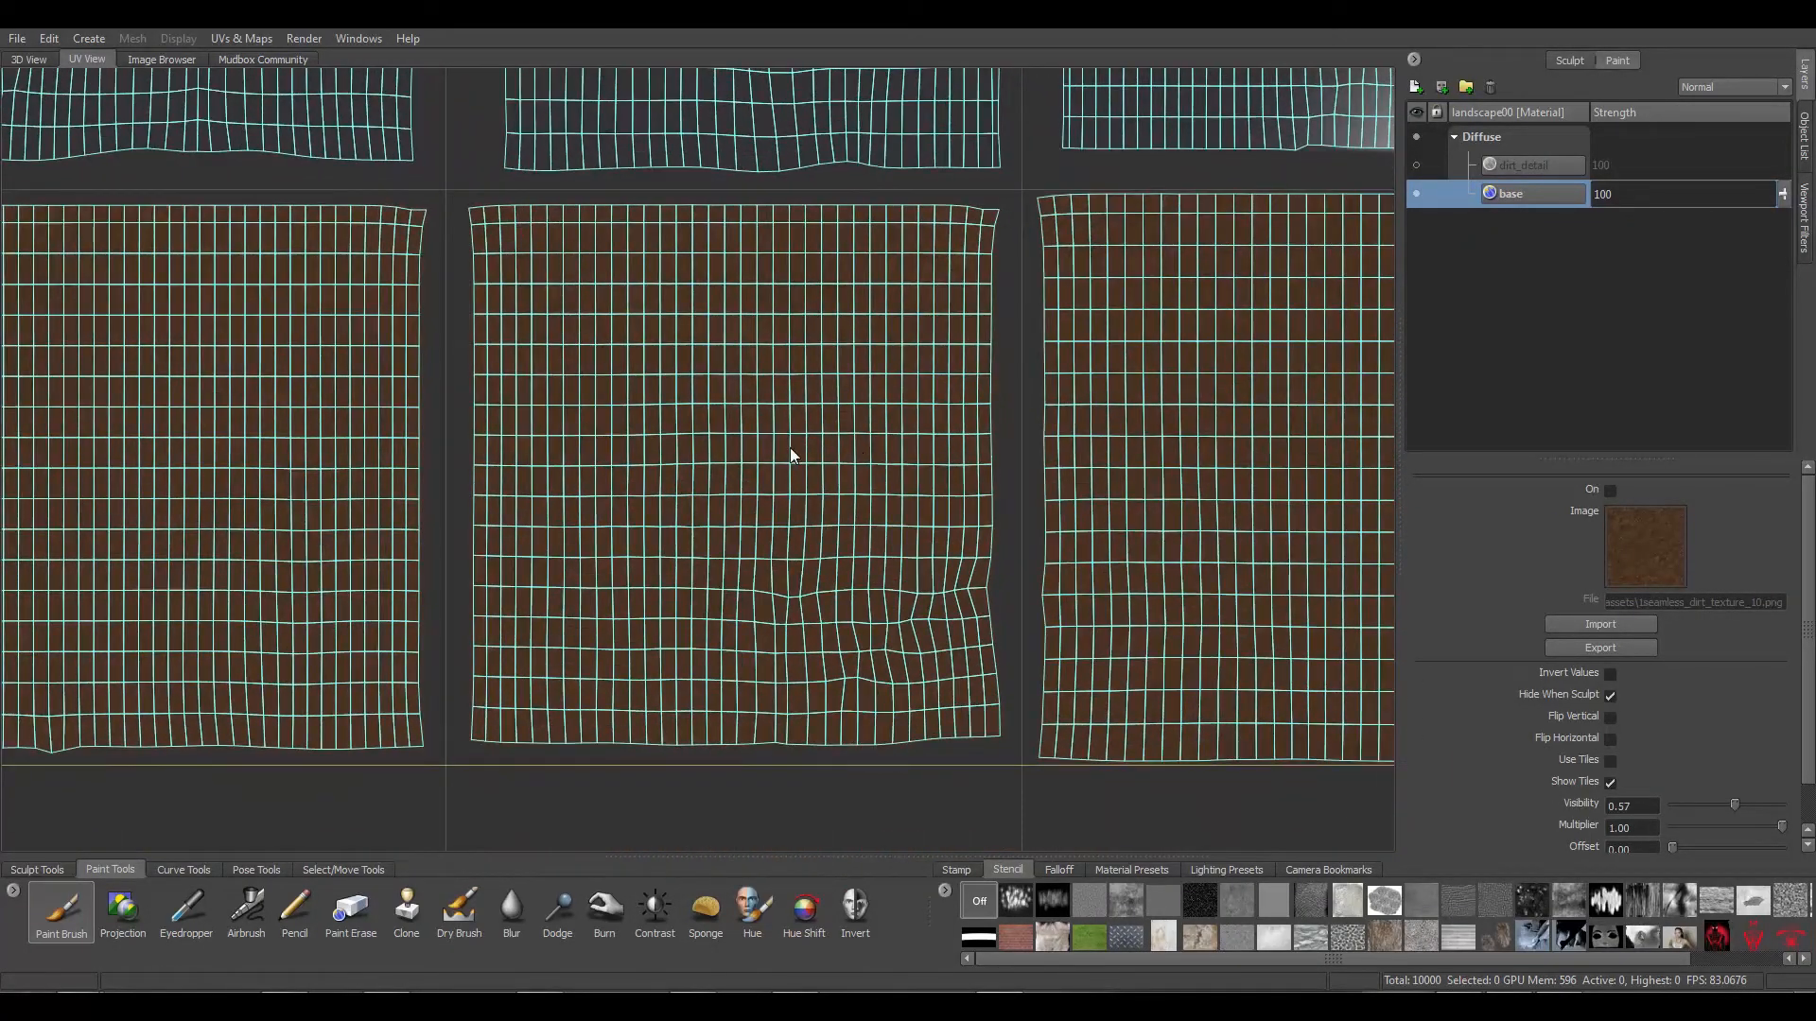
pyautogui.keyDown('alt'); pyautogui.moveTo(1087, 456); pyautogui.dragTo(367, 517, button='middle'); pyautogui.keyUp('alt')
pyautogui.moveTo(1083, 531)
pyautogui.keyDown('alt'); pyautogui.mouseDown(button='middle')
pyautogui.moveTo(705, 536)
pyautogui.moveTo(928, 536)
pyautogui.moveTo(628, 555)
pyautogui.moveTo(838, 519)
pyautogui.moveTo(689, 521)
pyautogui.mouseUp(button='middle'); pyautogui.keyUp('alt')
pyautogui.scroll(-6, 690, 522)
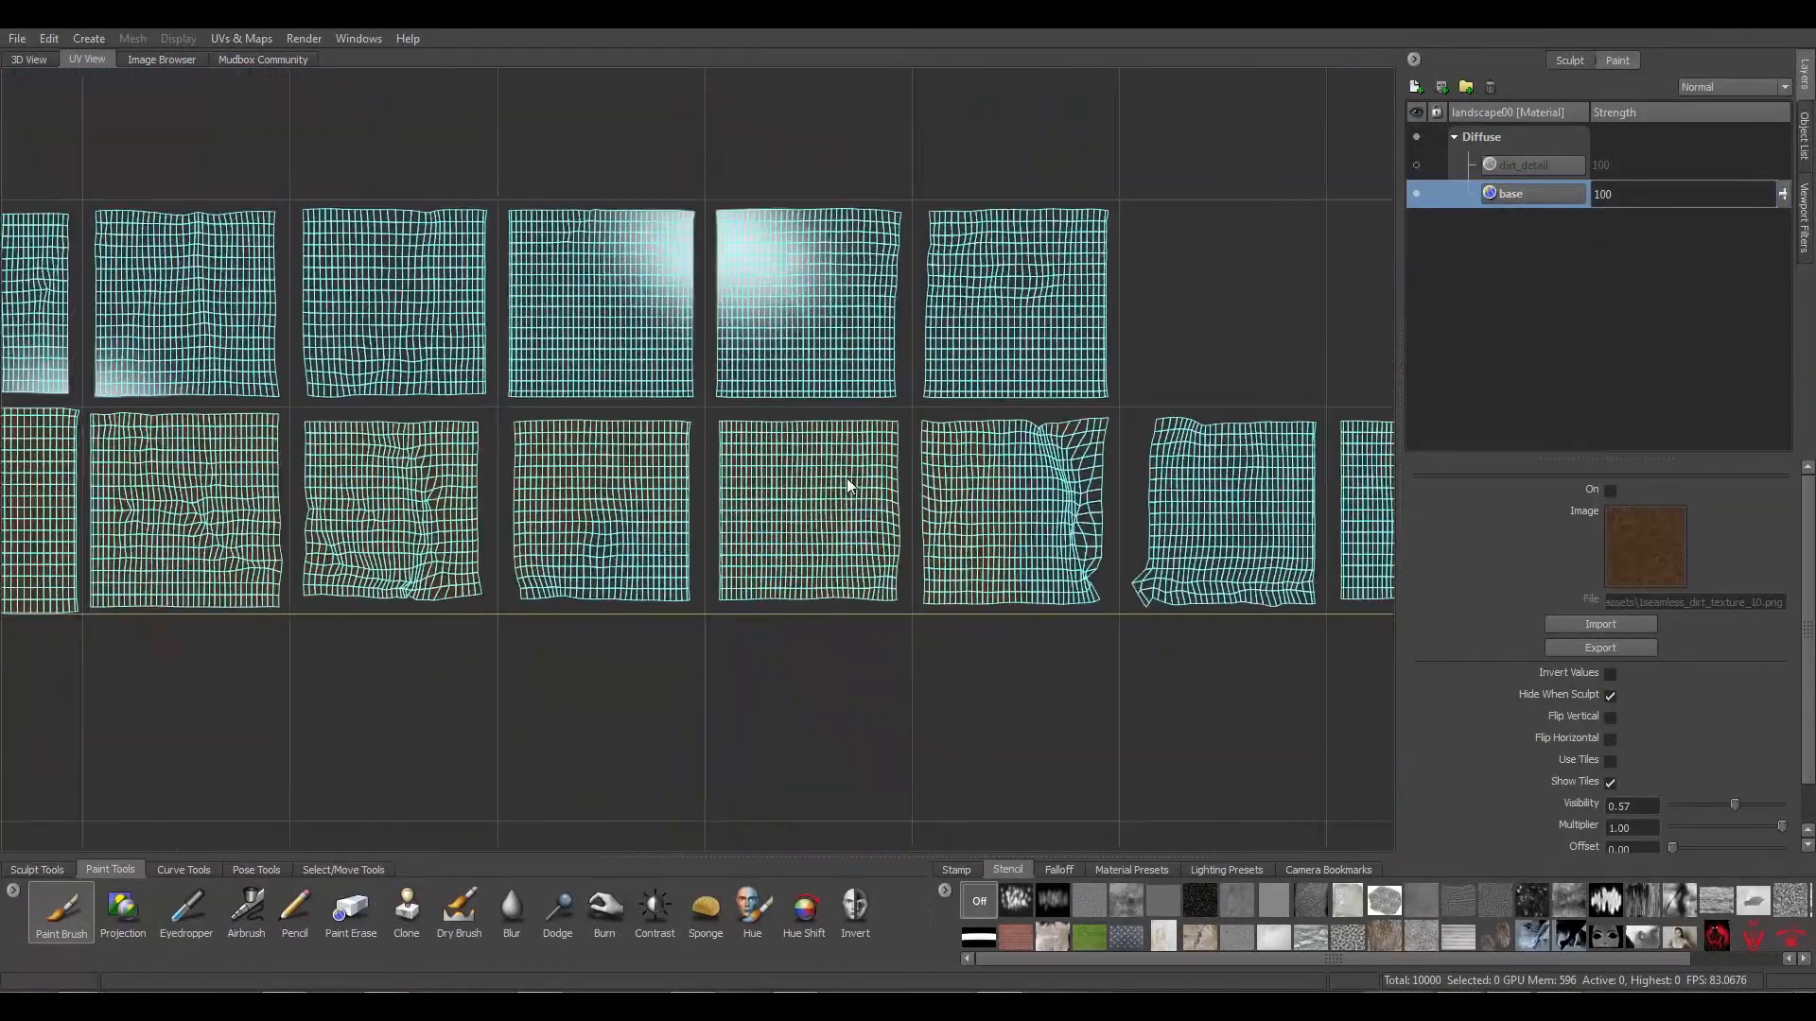
# Return to the 3D view and flatten the landscape mesh to UV space
pyautogui.click(28, 60)
pyautogui.scroll(5, 671, 575)
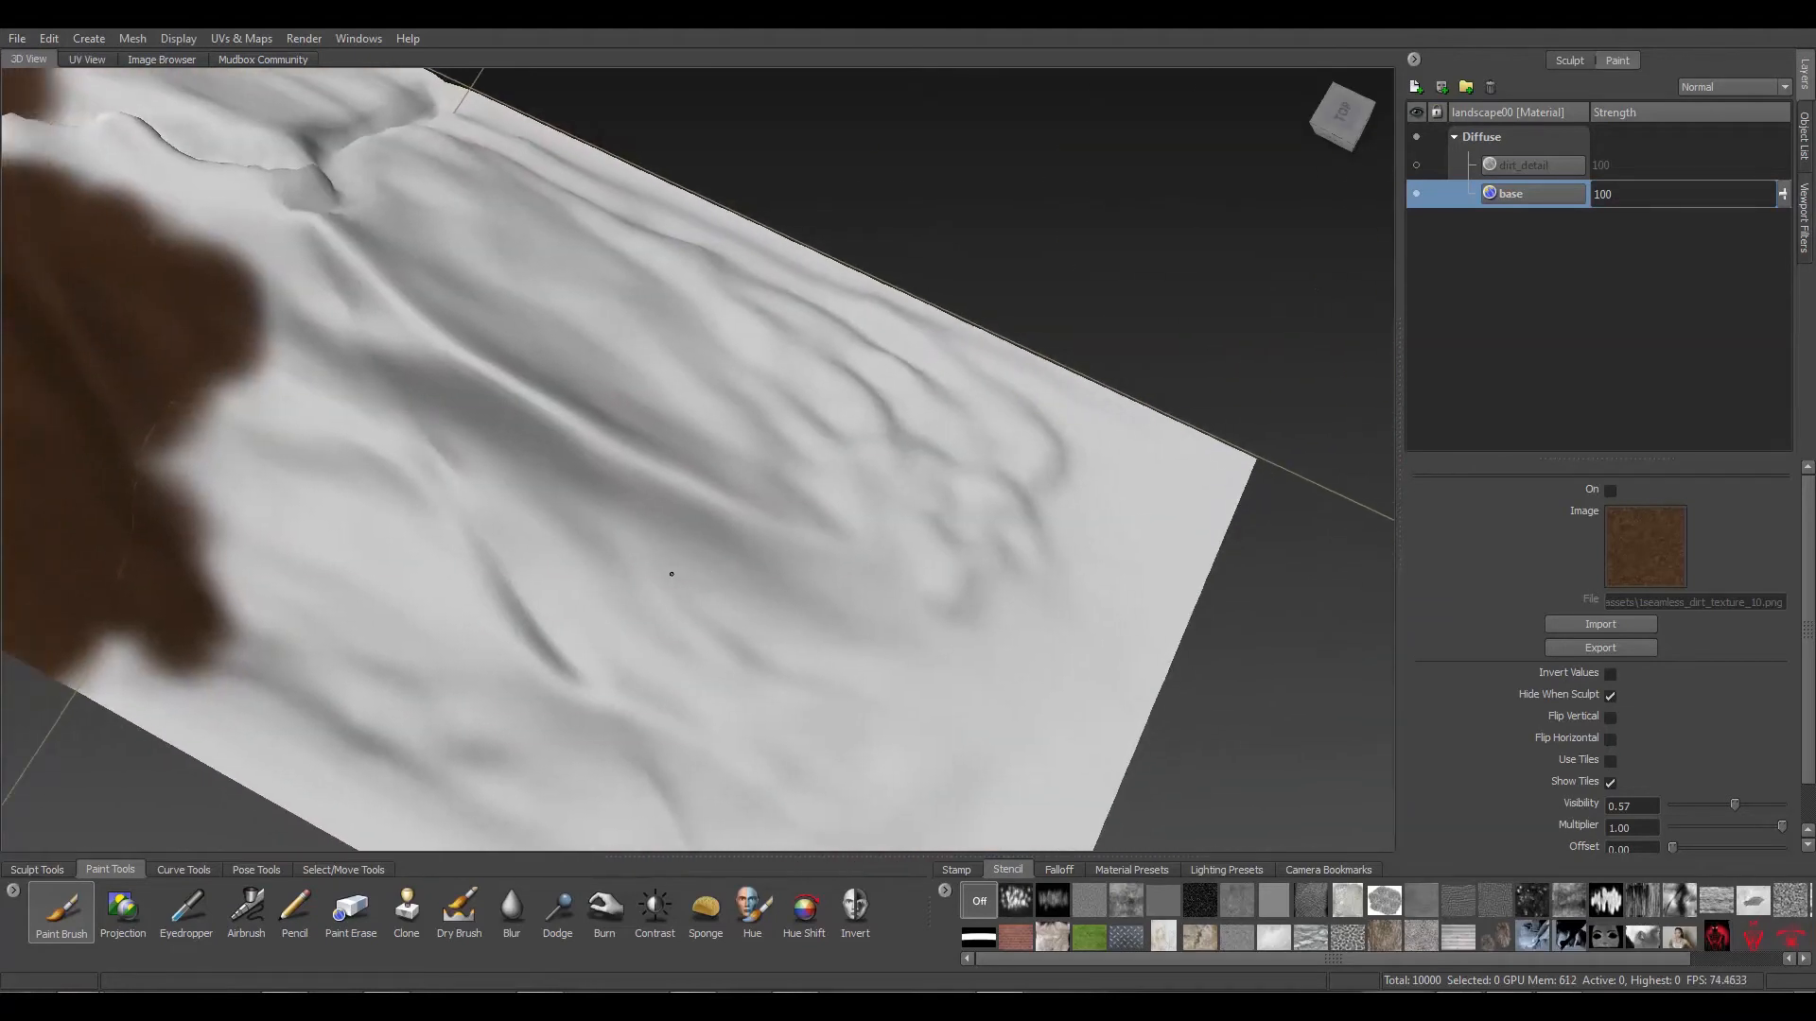
pyautogui.scroll(3, 672, 574)
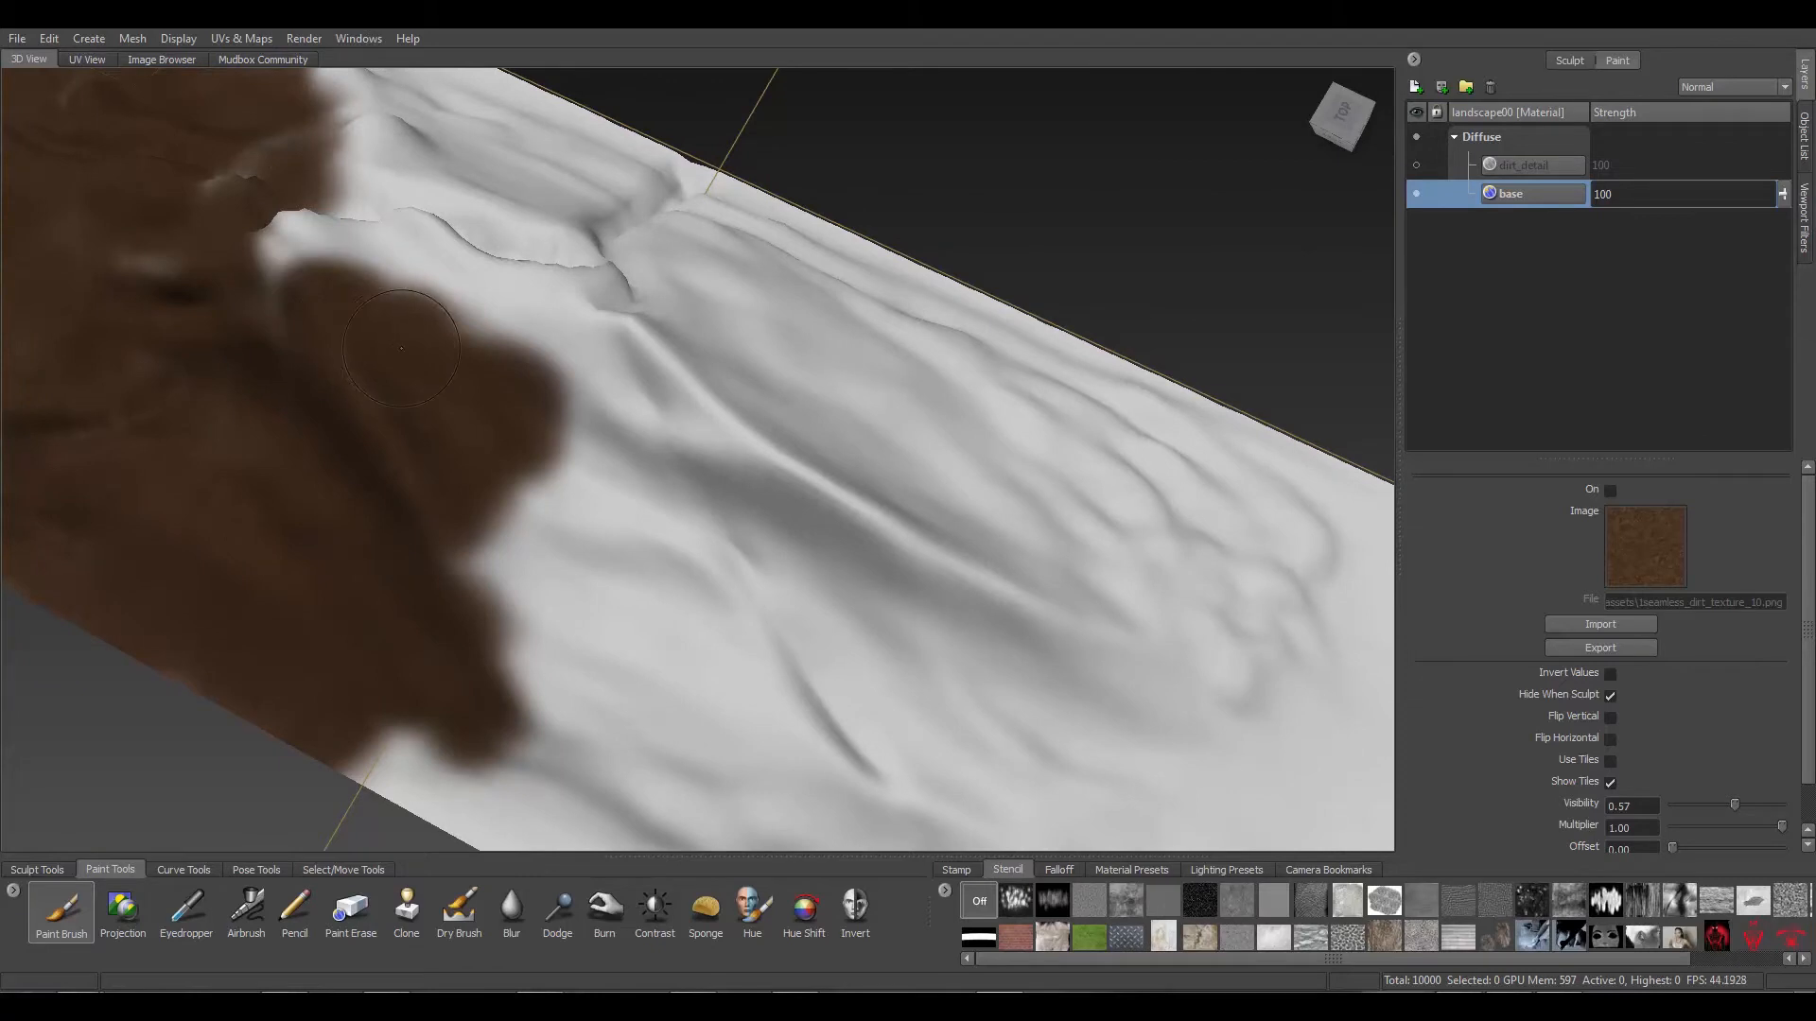
pyautogui.keyDown('alt'); pyautogui.moveTo(441, 309); pyautogui.dragTo(467, 360); pyautogui.keyUp('alt')
pyautogui.keyDown('alt'); pyautogui.moveTo(487, 377); pyautogui.dragTo(524, 386, button='middle'); pyautogui.keyUp('alt')
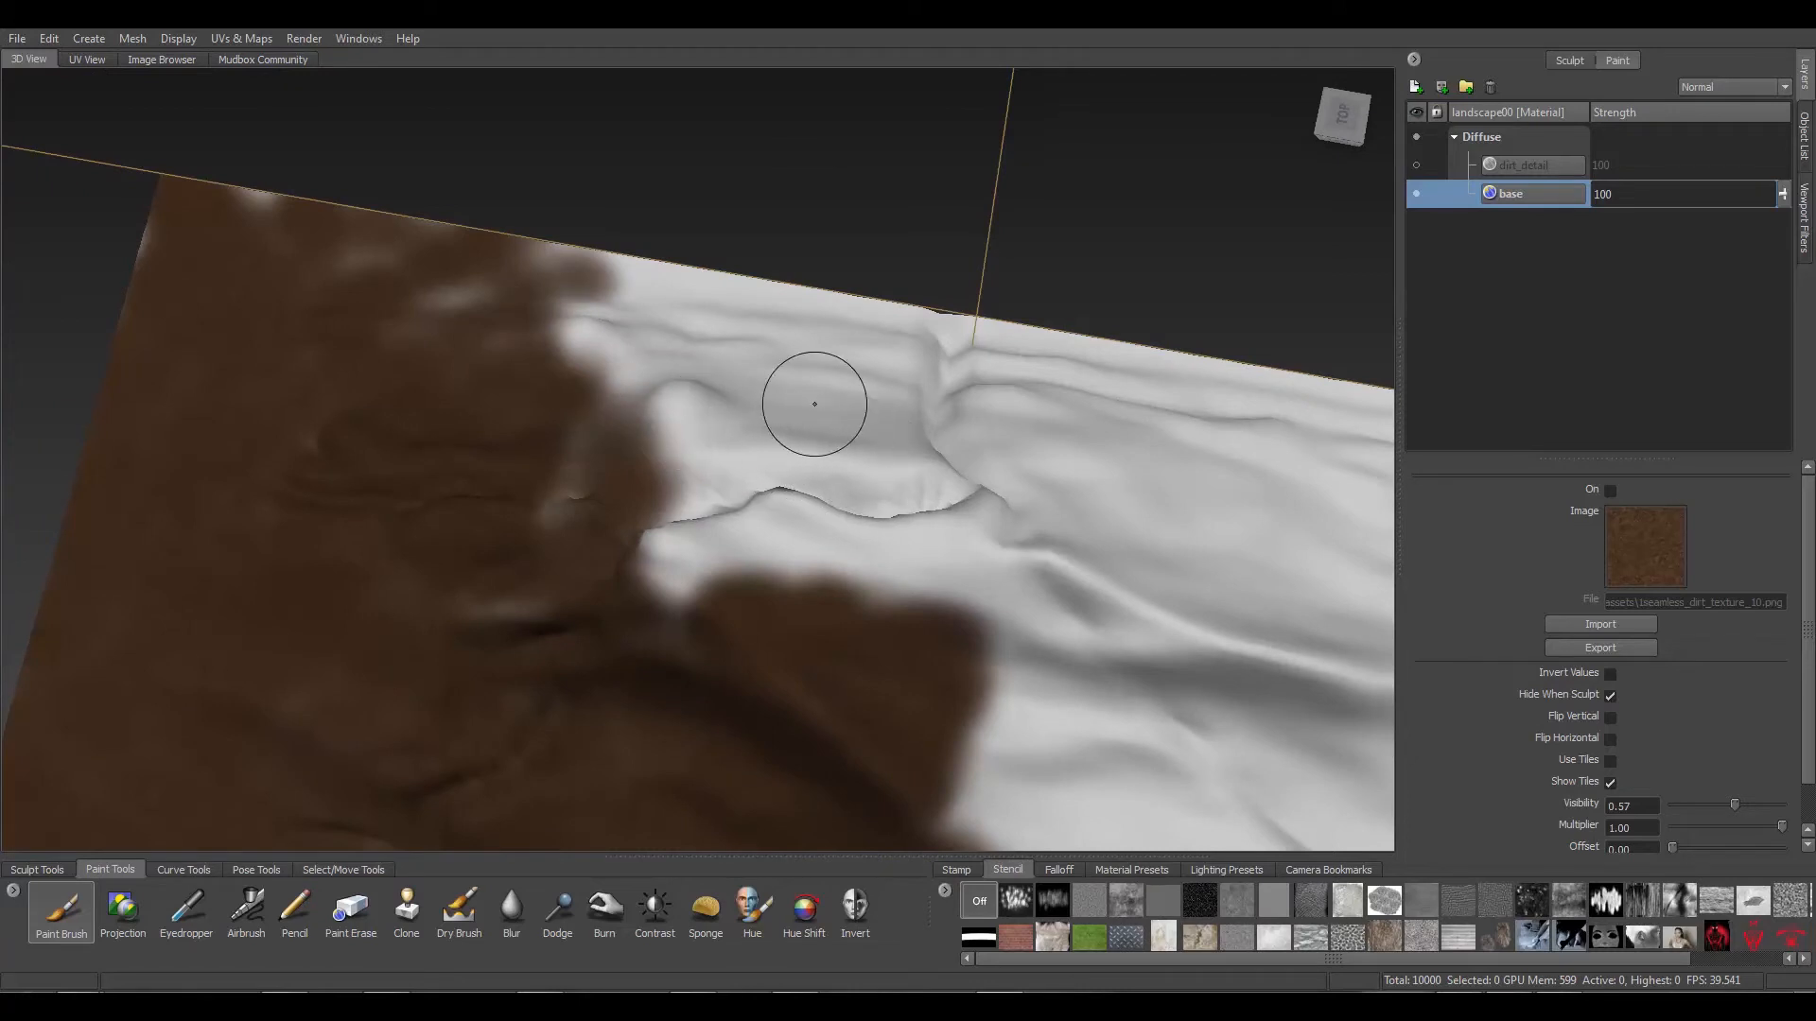
pyautogui.click(242, 37)
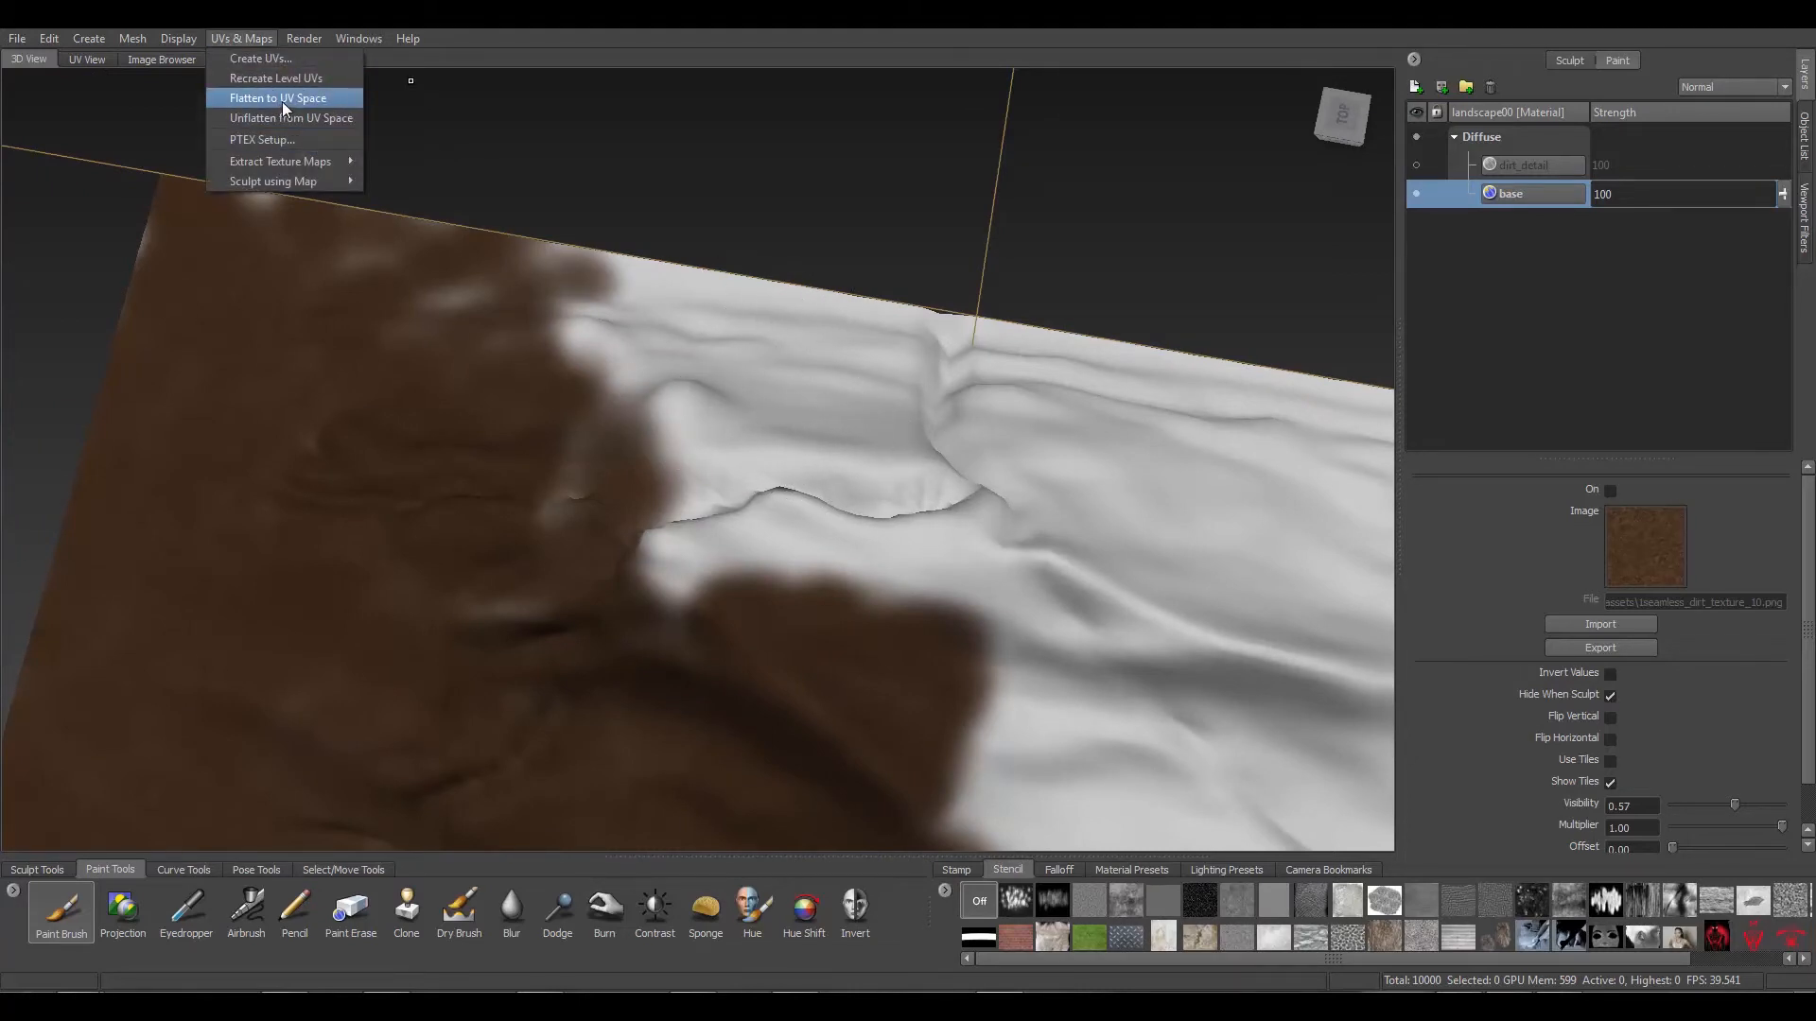
pyautogui.click(282, 98)
pyautogui.keyDown('alt'); pyautogui.moveTo(606, 428); pyautogui.dragTo(700, 581); pyautogui.keyUp('alt')
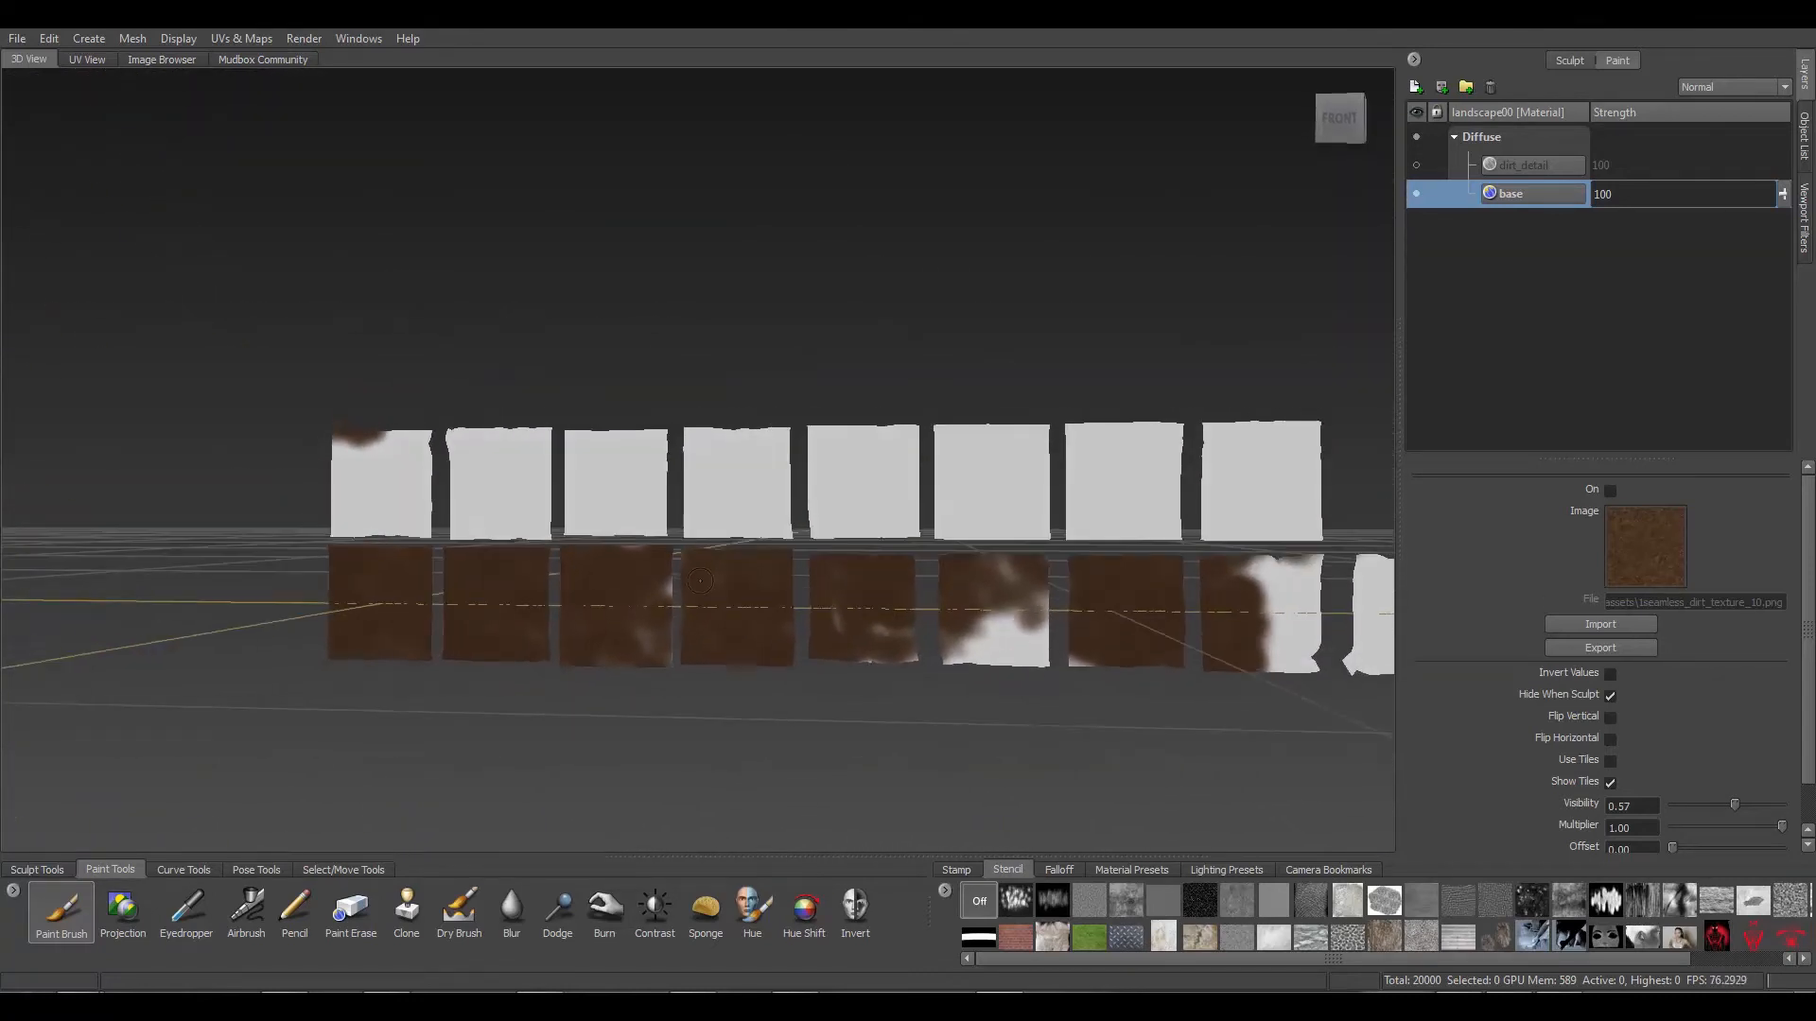
# Examine the flattened tiles for unpainted gaps in the brown dirt
pyautogui.scroll(5, 962, 610)
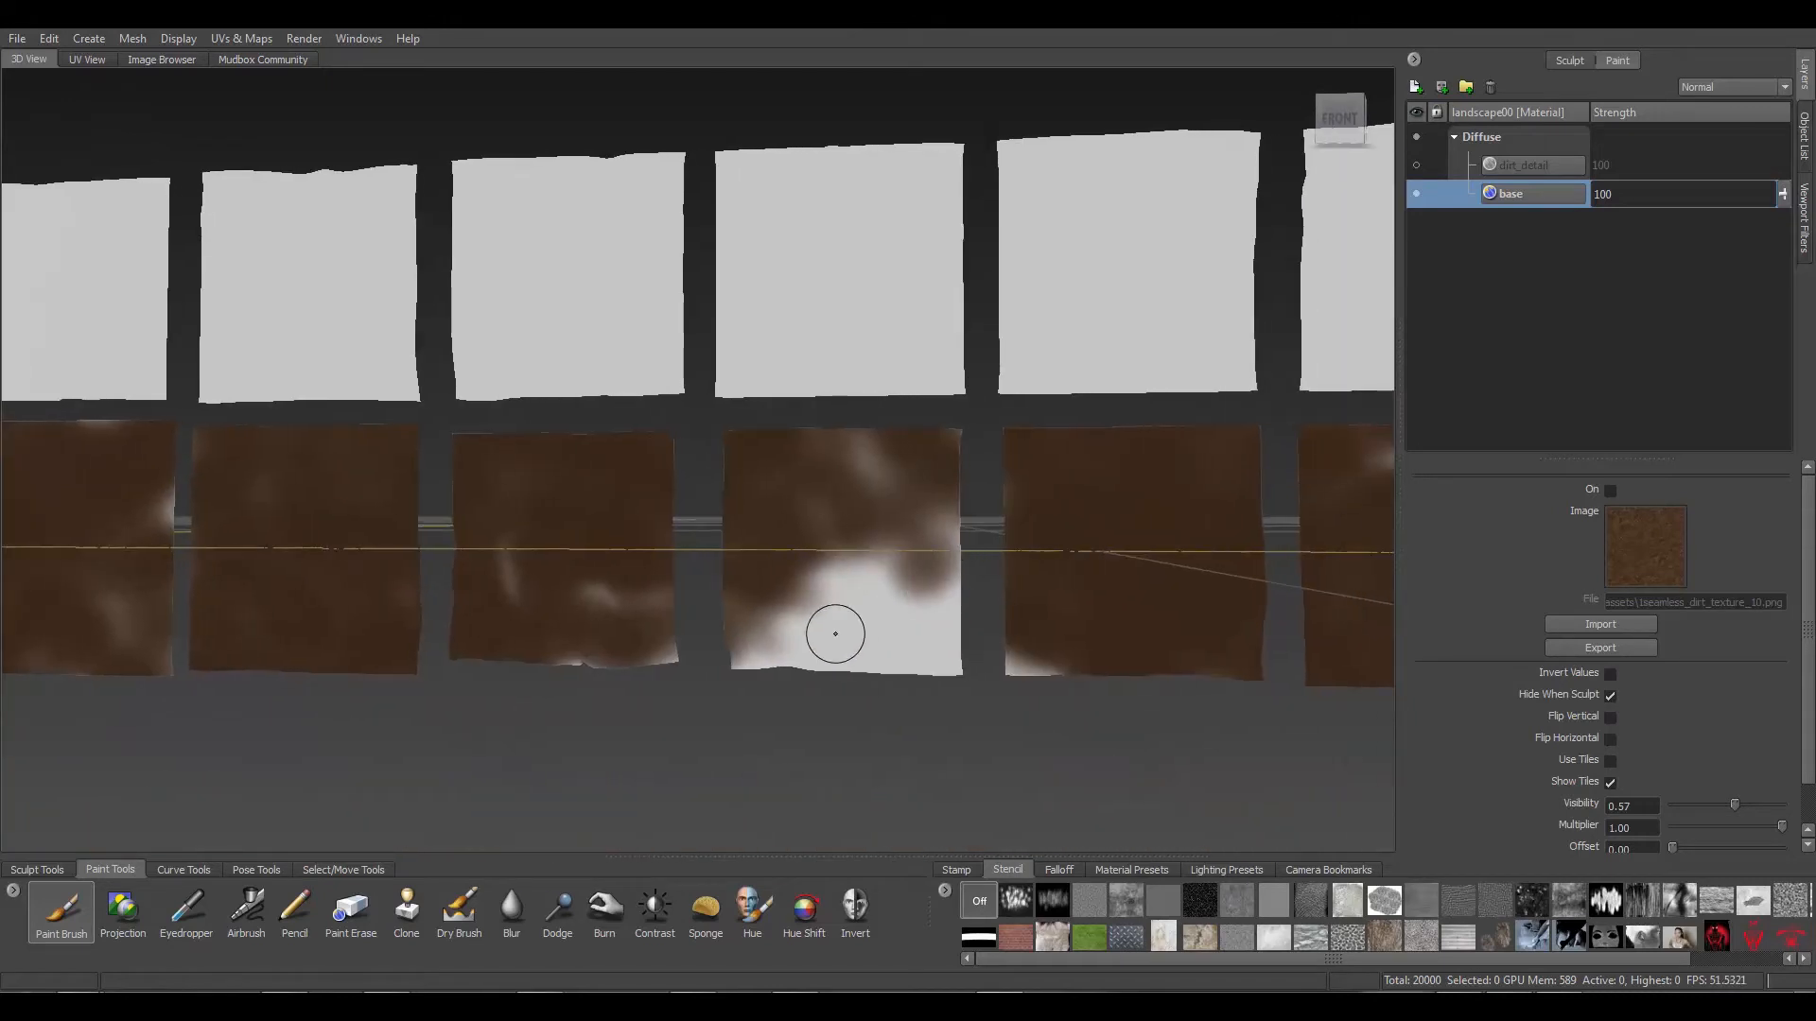
pyautogui.scroll(2, 863, 656)
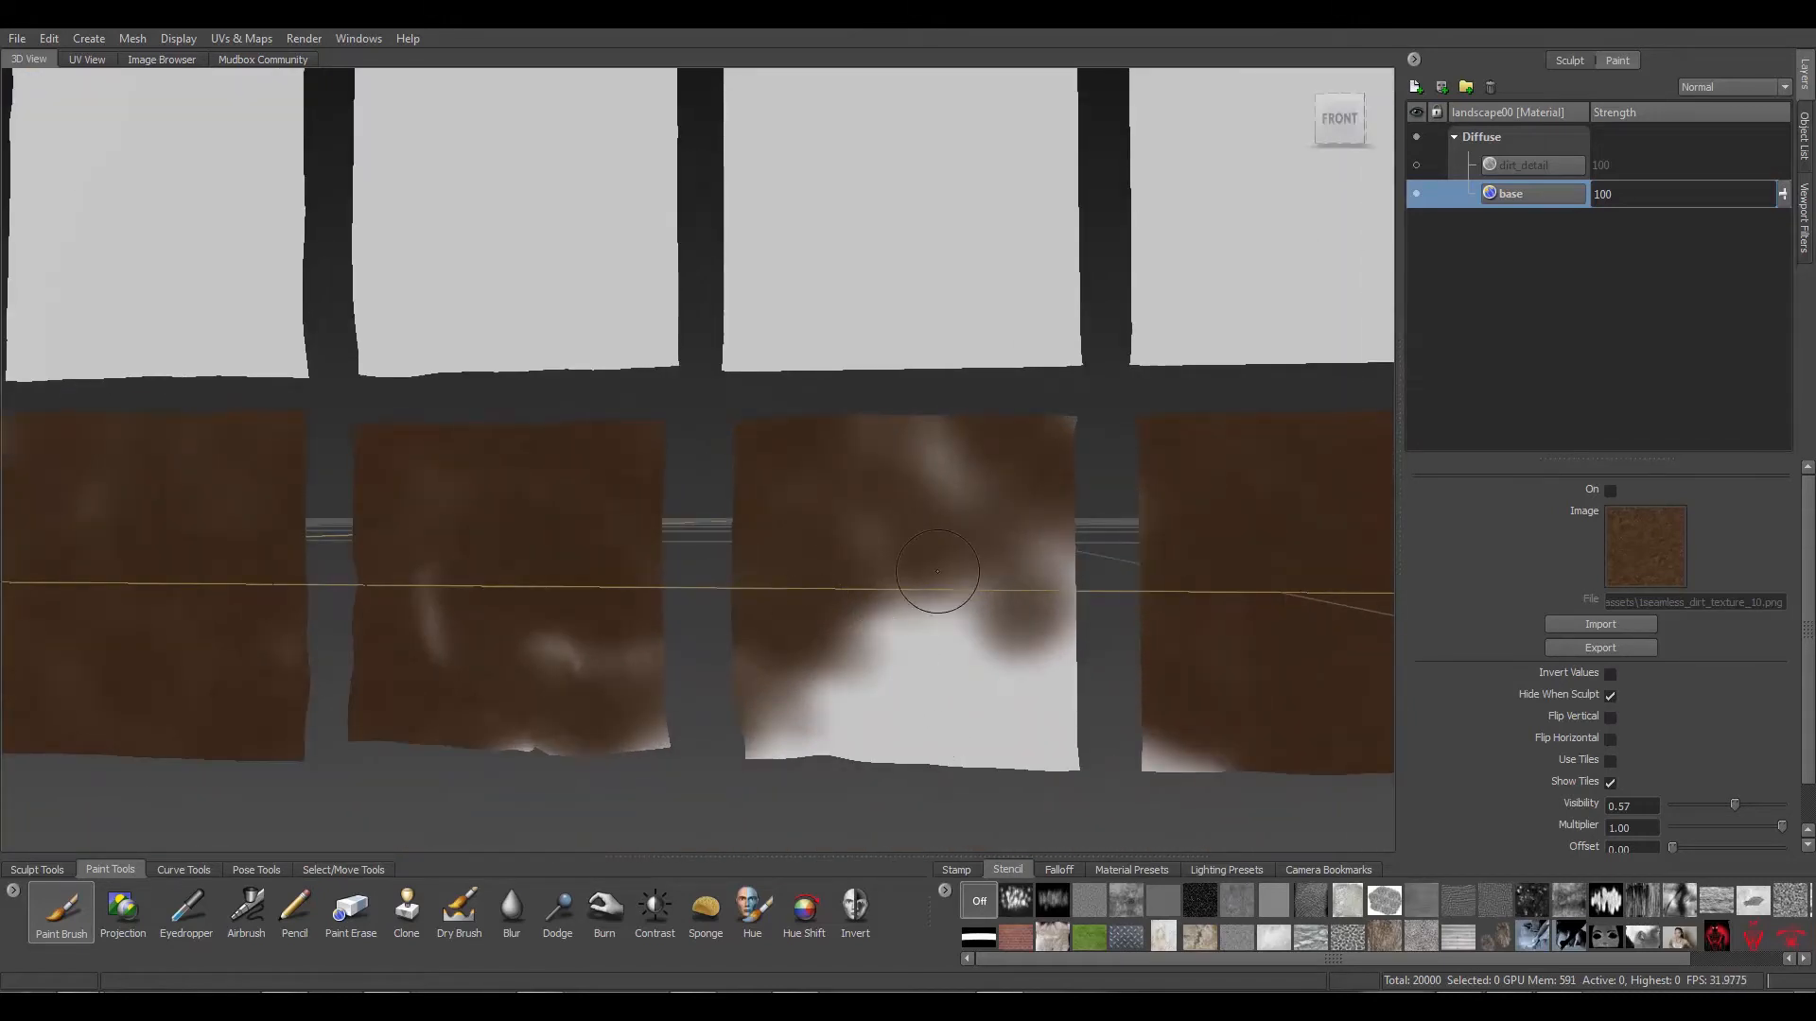
pyautogui.moveTo(973, 615)
pyautogui.keyDown('alt'); pyautogui.mouseDown()
pyautogui.moveTo(887, 621)
pyautogui.moveTo(999, 618)
pyautogui.moveTo(927, 615)
pyautogui.moveTo(953, 612)
pyautogui.mouseUp(); pyautogui.keyUp('alt')
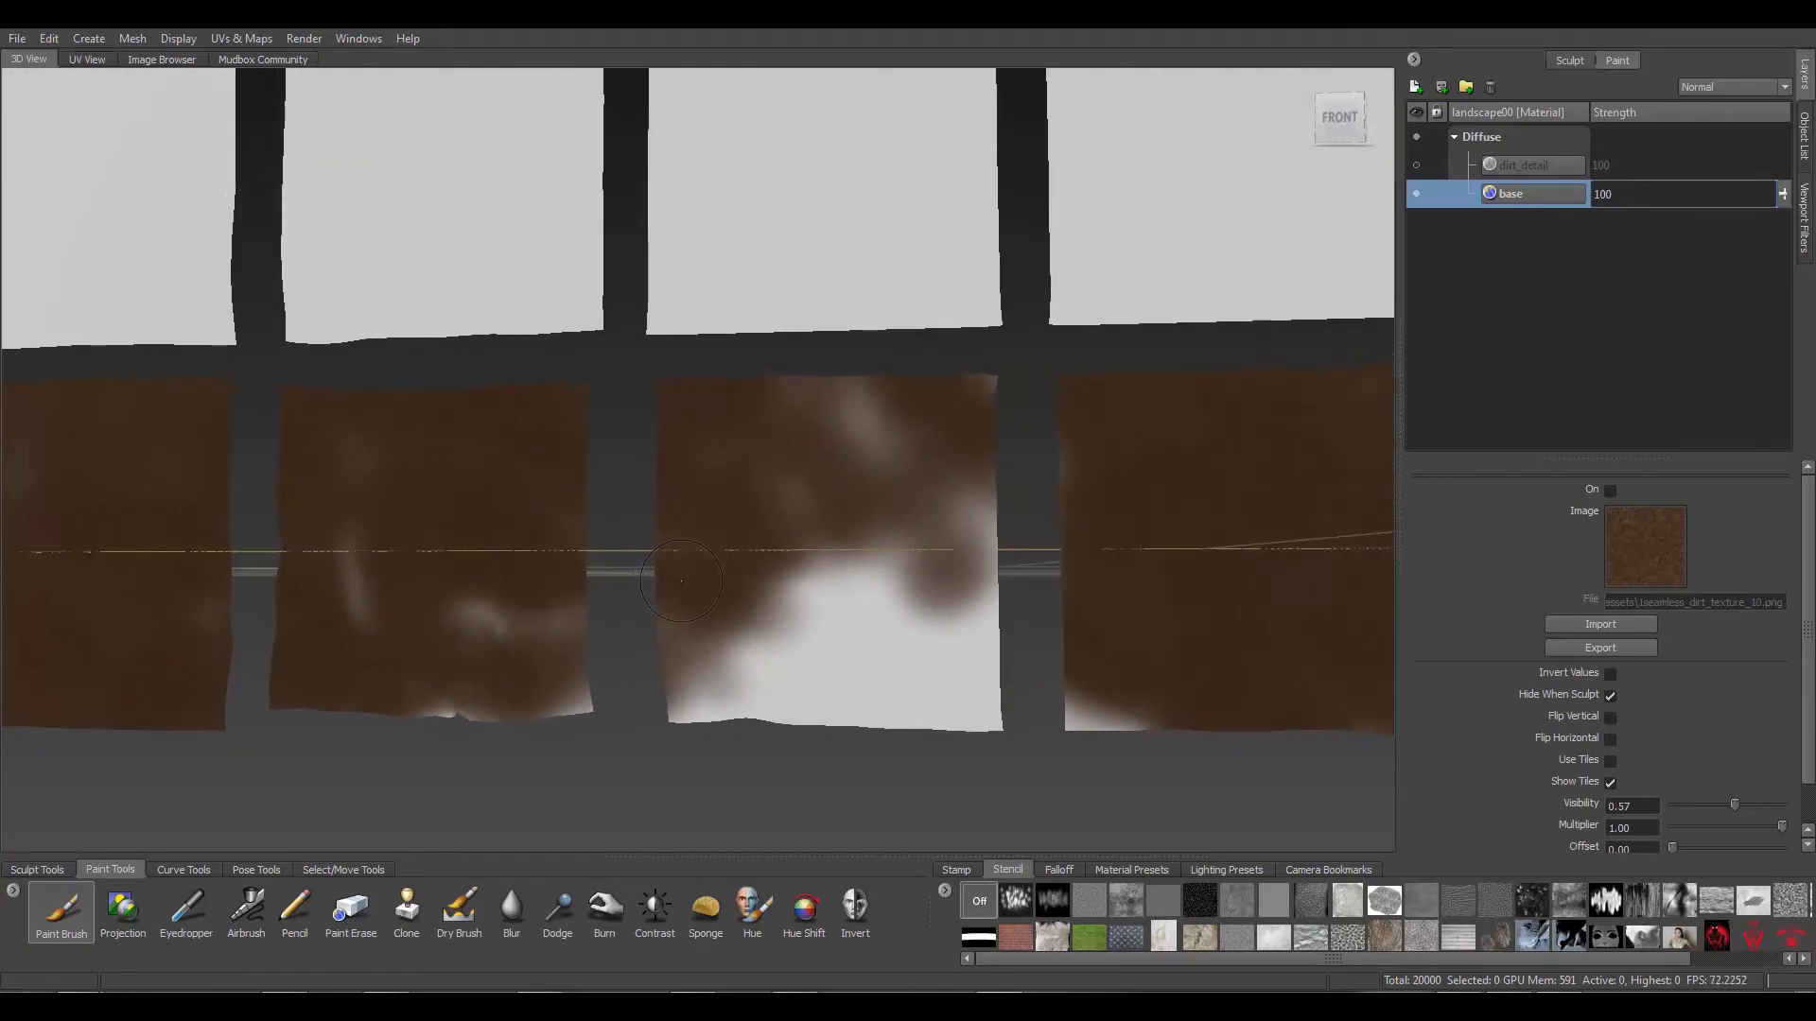
pyautogui.scroll(-2, 549, 562)
pyautogui.keyDown('alt'); pyautogui.moveTo(549, 562); pyautogui.dragTo(899, 749, button='middle'); pyautogui.keyUp('alt')
pyautogui.keyDown('alt'); pyautogui.moveTo(899, 749); pyautogui.dragTo(405, 408, button='right'); pyautogui.keyUp('alt')
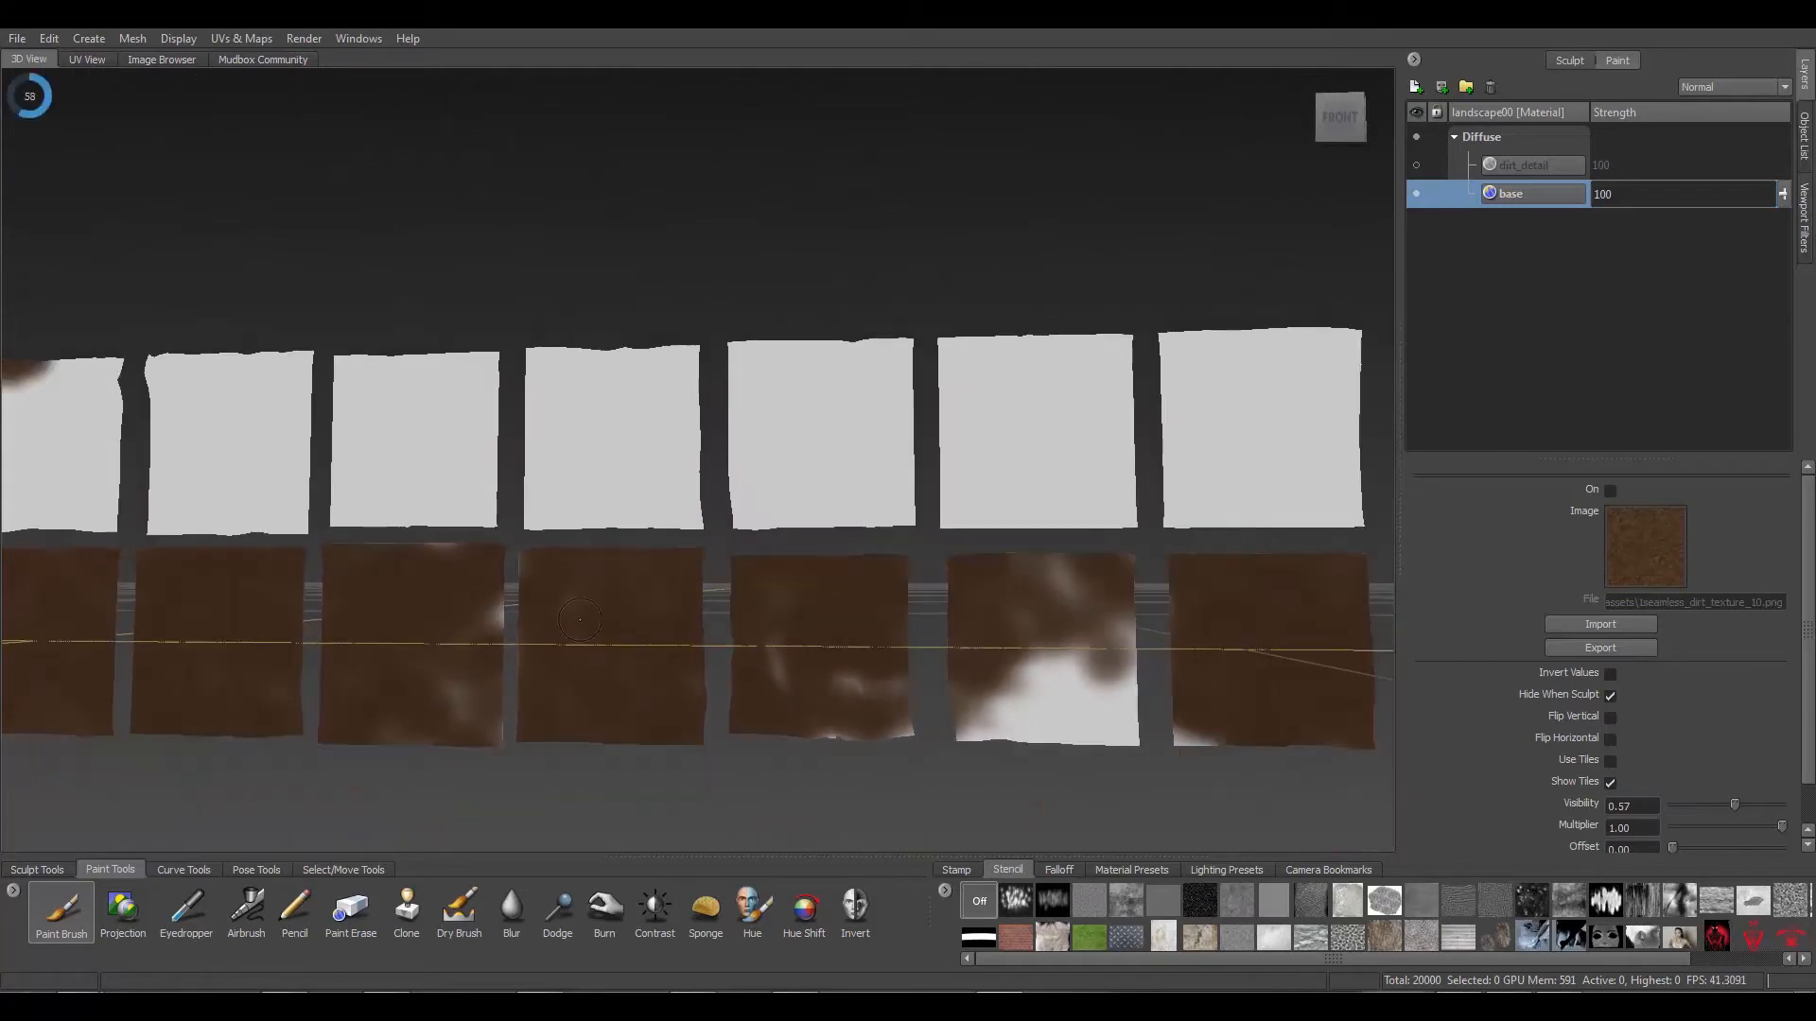
# Unflatten the mesh from UV space and bring the partly painted landscape back into view
pyautogui.click(237, 38)
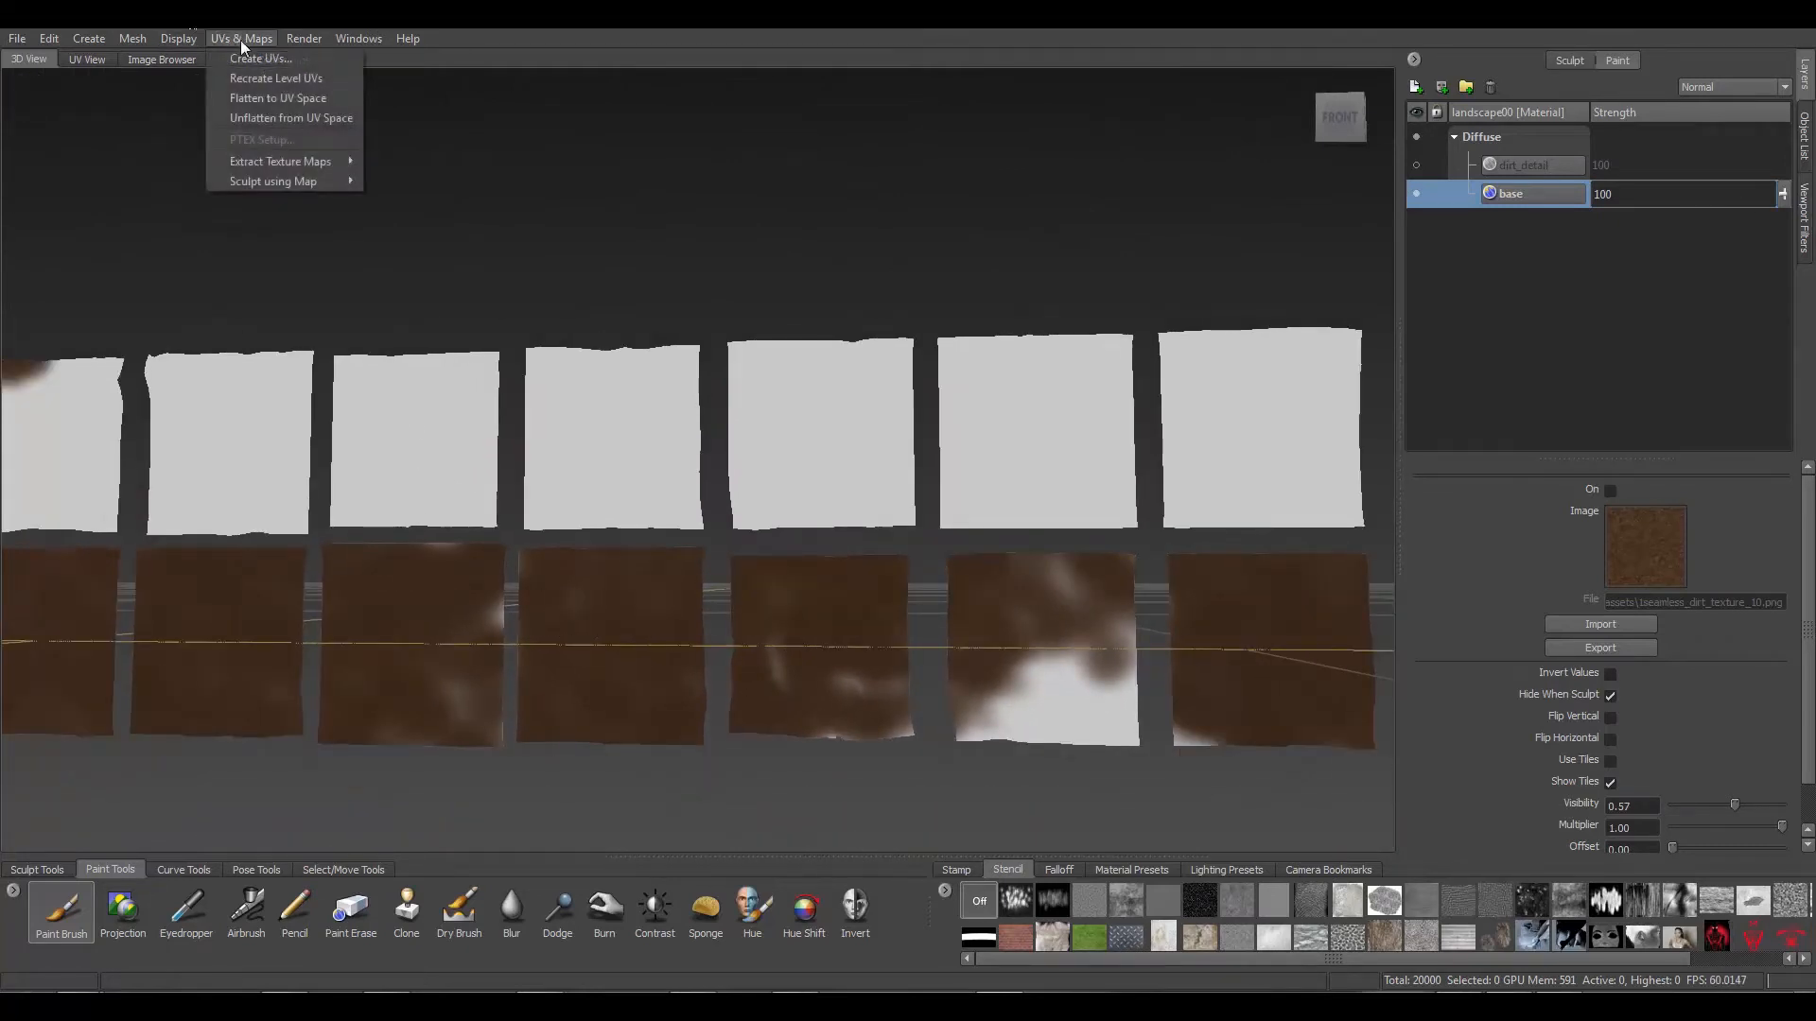
pyautogui.click(297, 114)
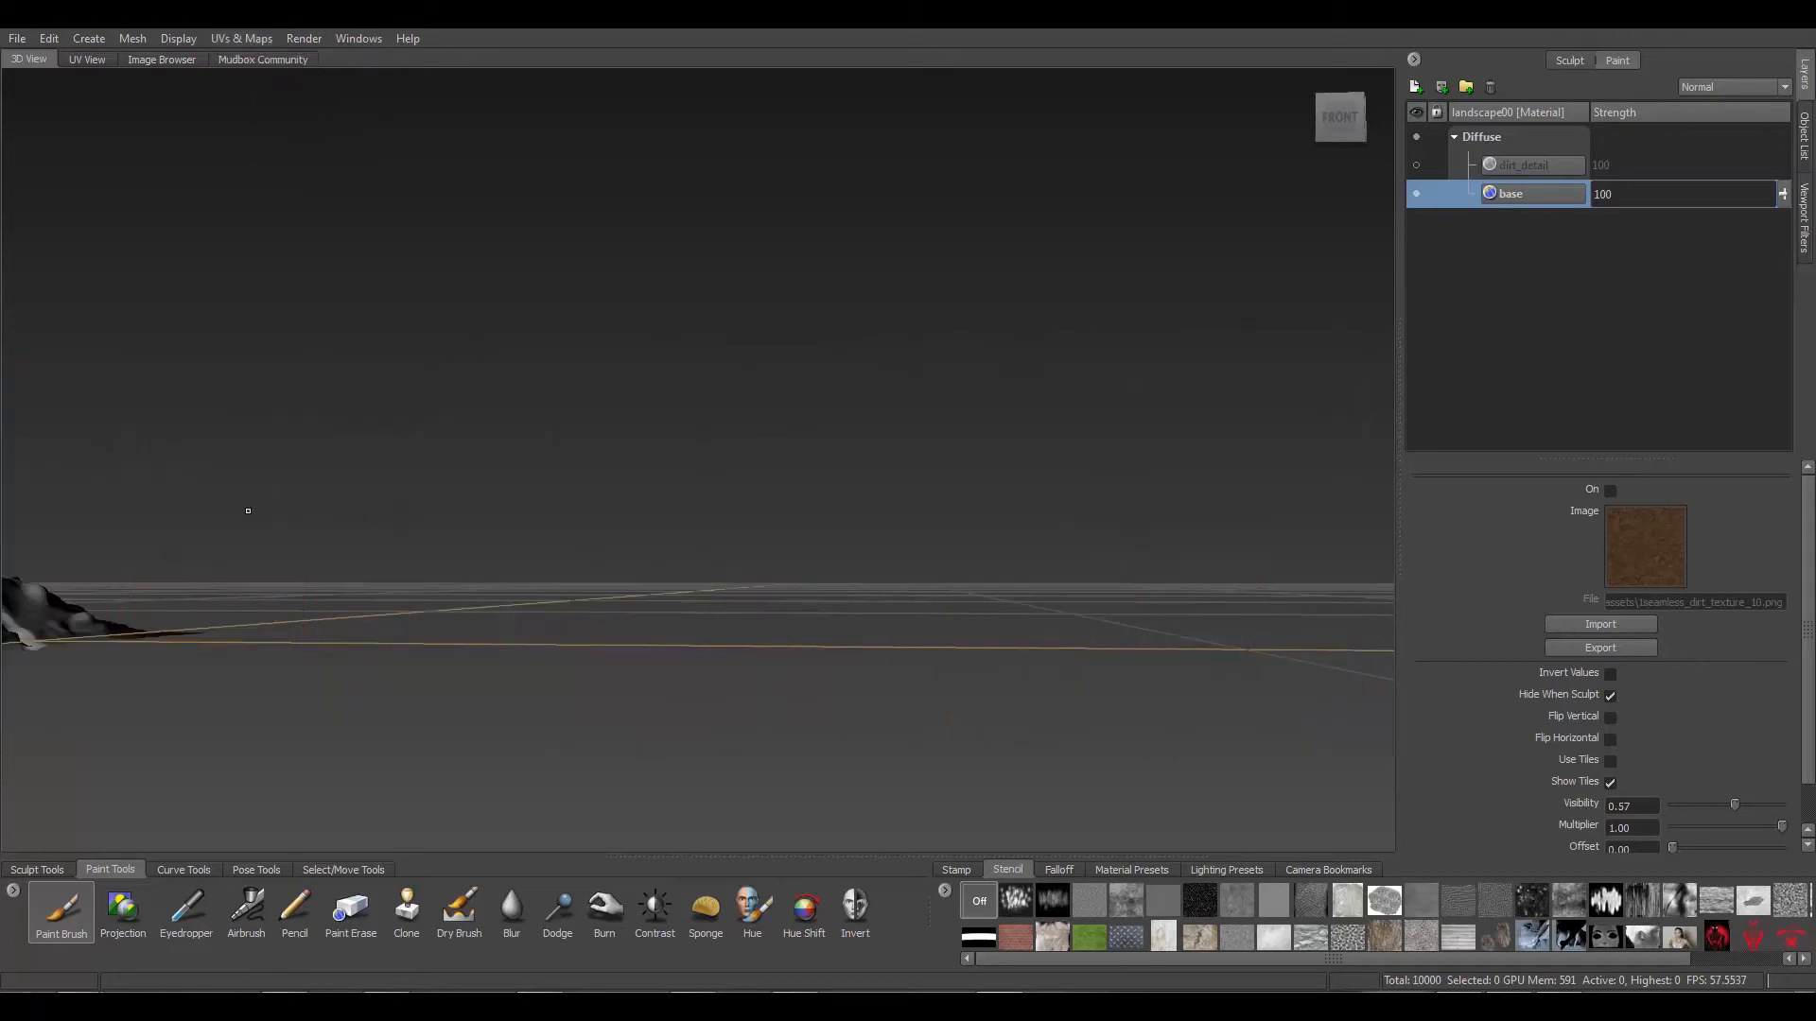
pyautogui.keyDown('alt'); pyautogui.moveTo(247, 510); pyautogui.dragTo(389, 686, button='middle'); pyautogui.keyUp('alt')
pyautogui.keyDown('alt'); pyautogui.moveTo(416, 648); pyautogui.dragTo(514, 603); pyautogui.keyUp('alt')
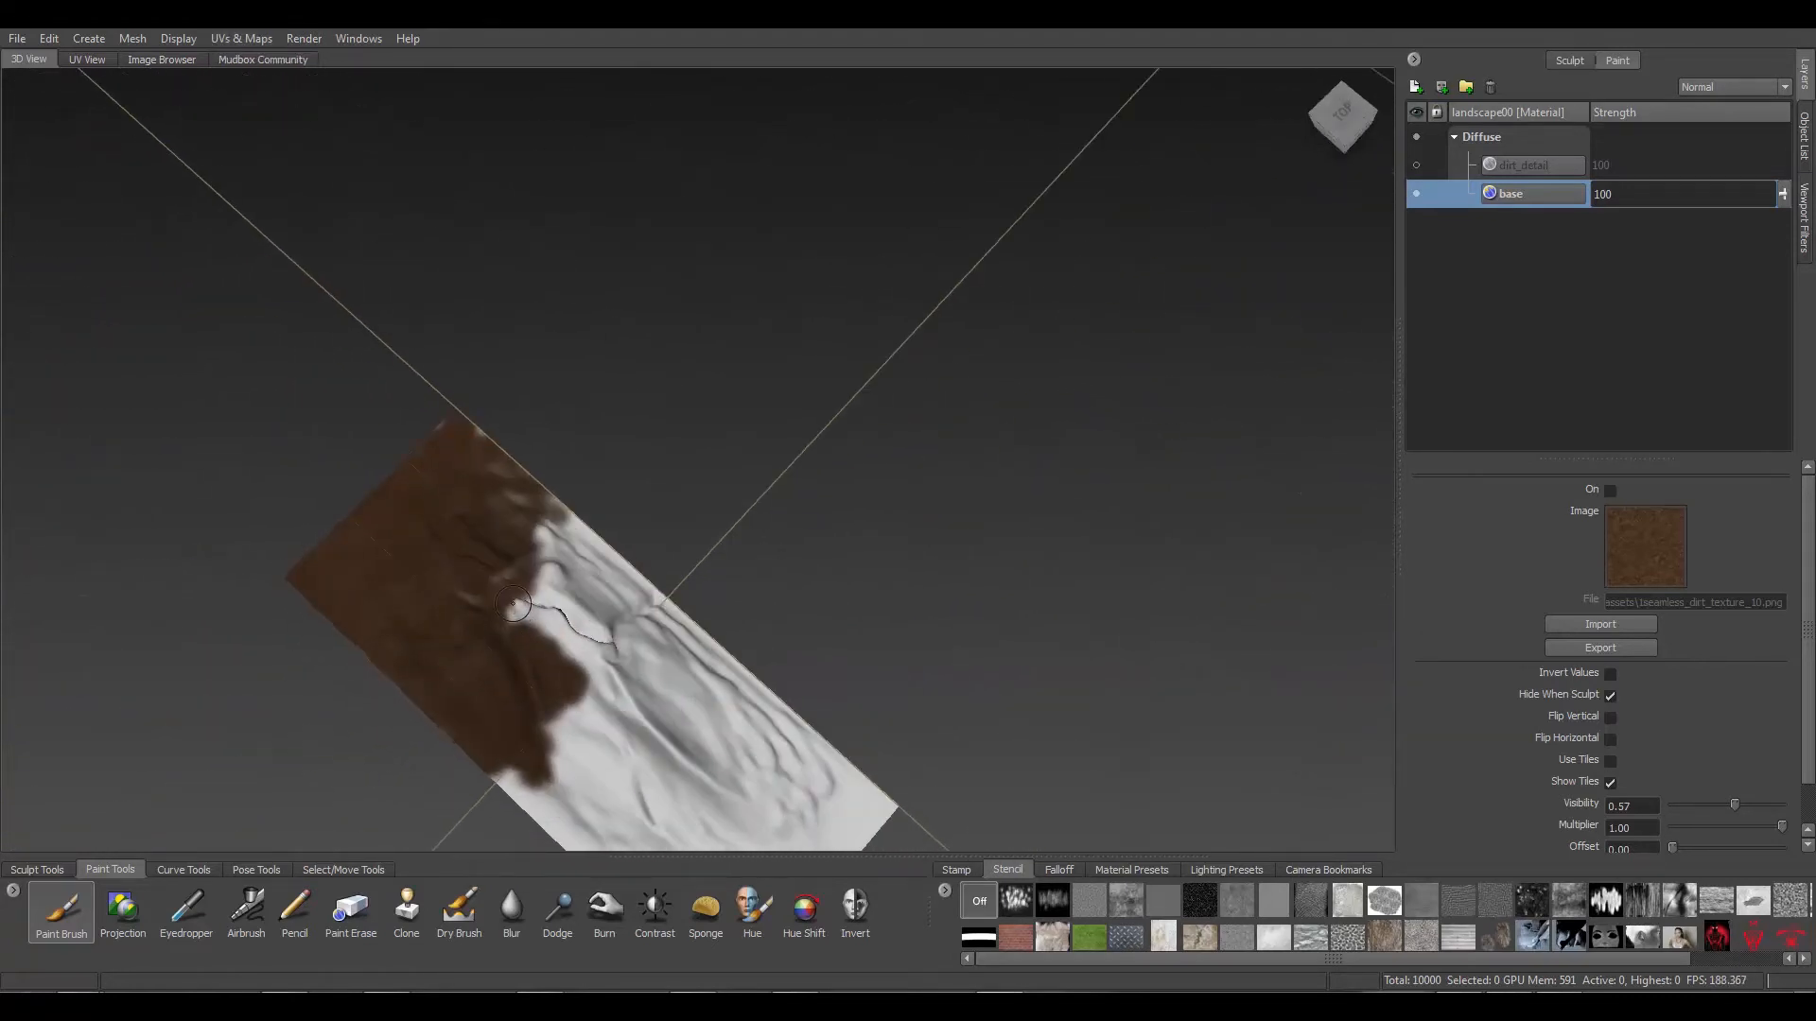
pyautogui.keyDown('alt'); pyautogui.moveTo(514, 603); pyautogui.dragTo(605, 681, button='right'); pyautogui.keyUp('alt')
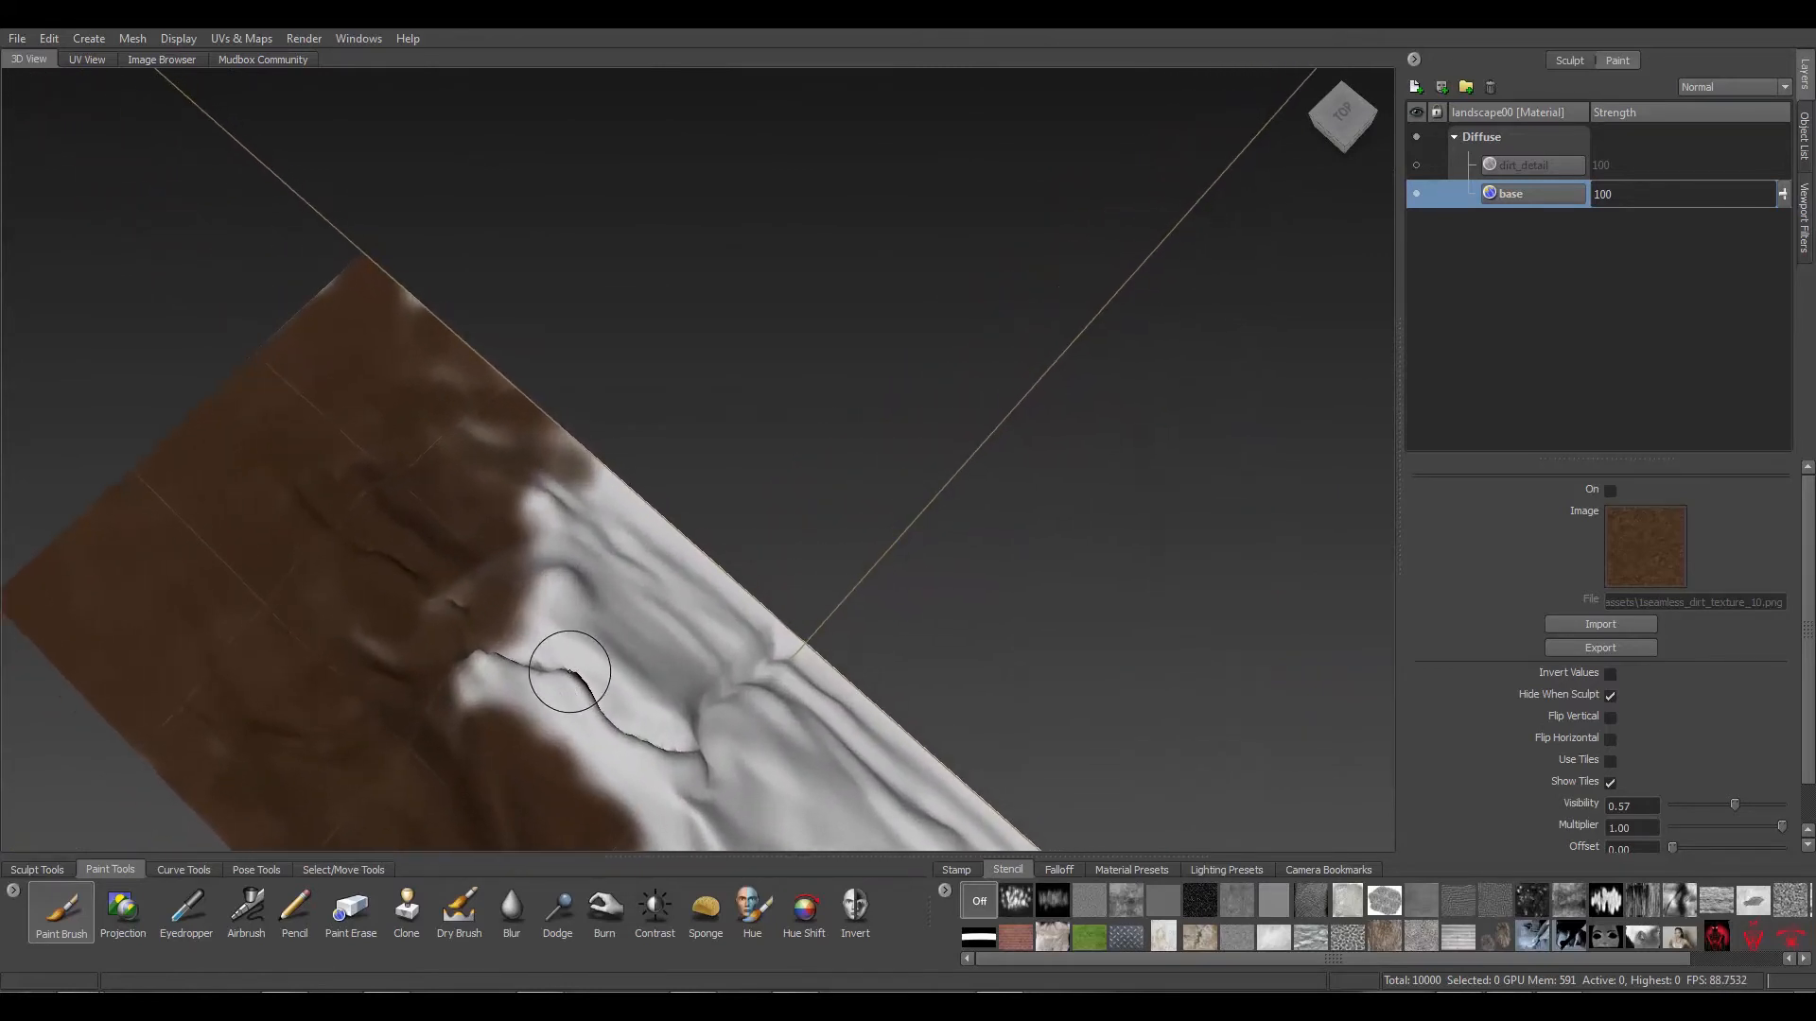
pyautogui.keyDown('alt'); pyautogui.moveTo(570, 672); pyautogui.dragTo(605, 610, button='middle'); pyautogui.keyUp('alt')
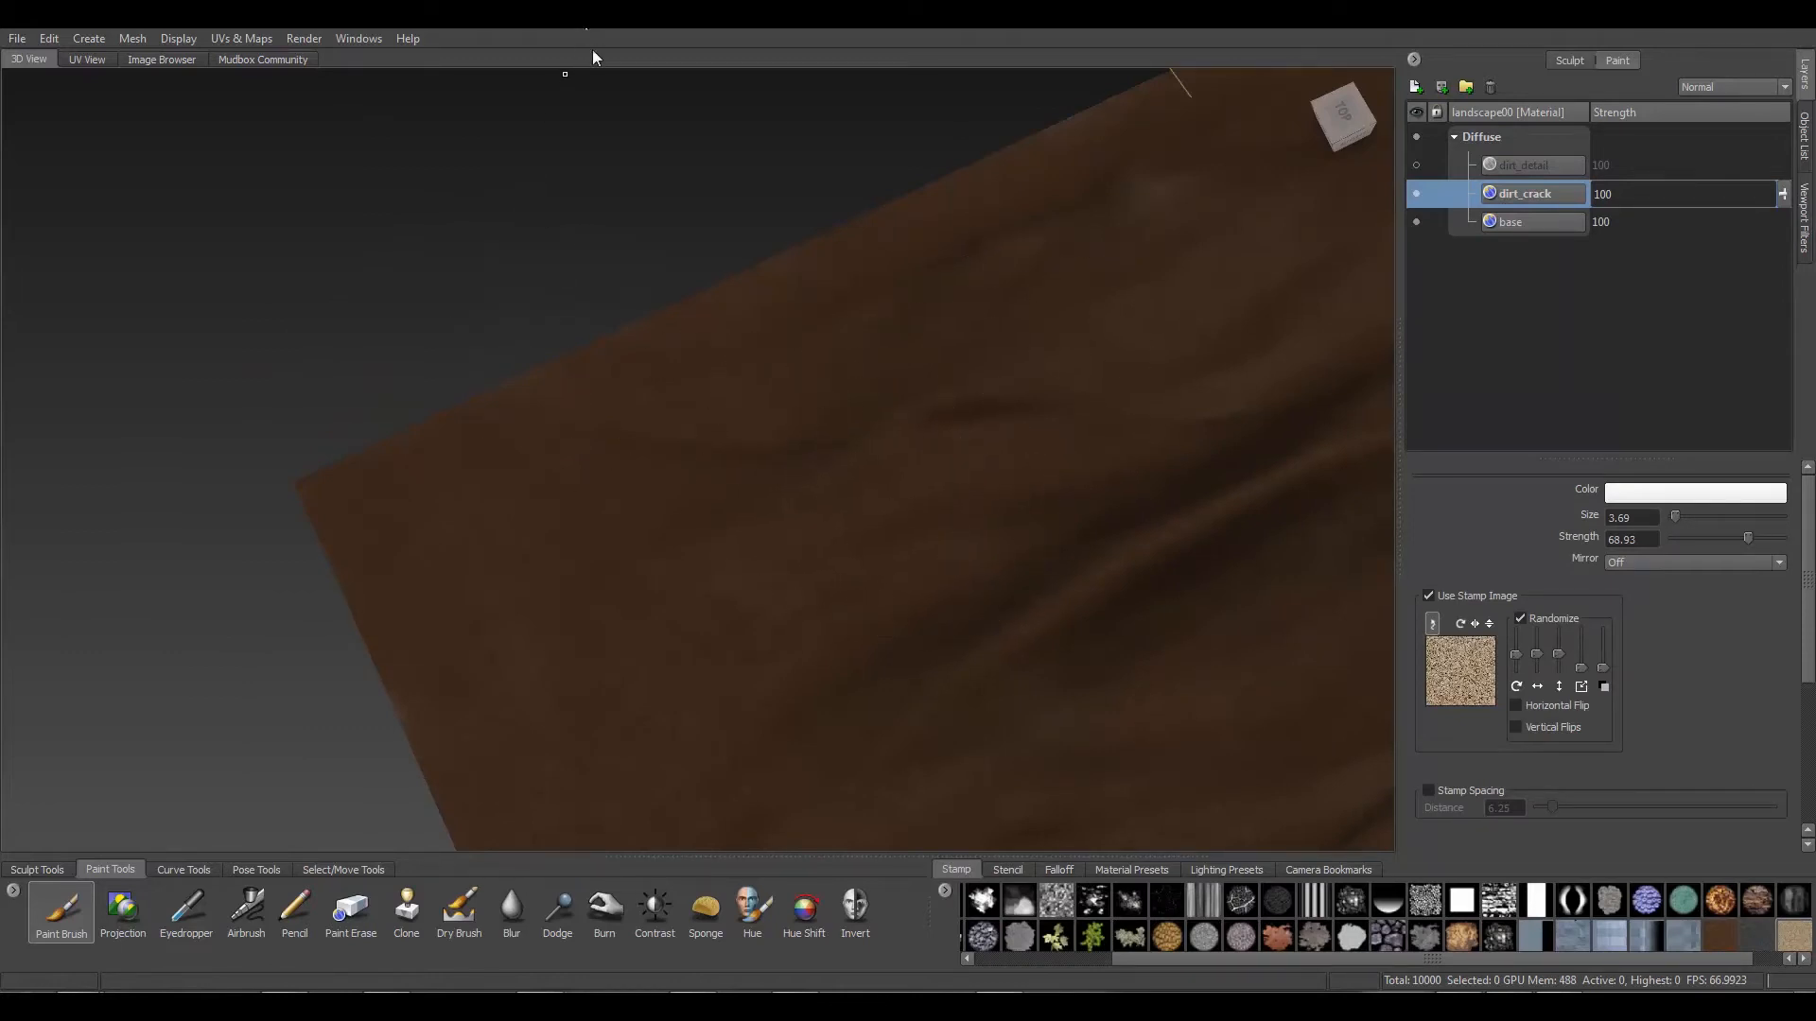
# Save the scene with the dirt_crack layer and look over the brown-covered landscape around the ridge
pyautogui.hotkey('ctrl', 's')
pyautogui.scroll(-5, 867, 467)
pyautogui.keyDown('alt'); pyautogui.moveTo(1018, 503); pyautogui.dragTo(826, 478, button='middle'); pyautogui.keyUp('alt')
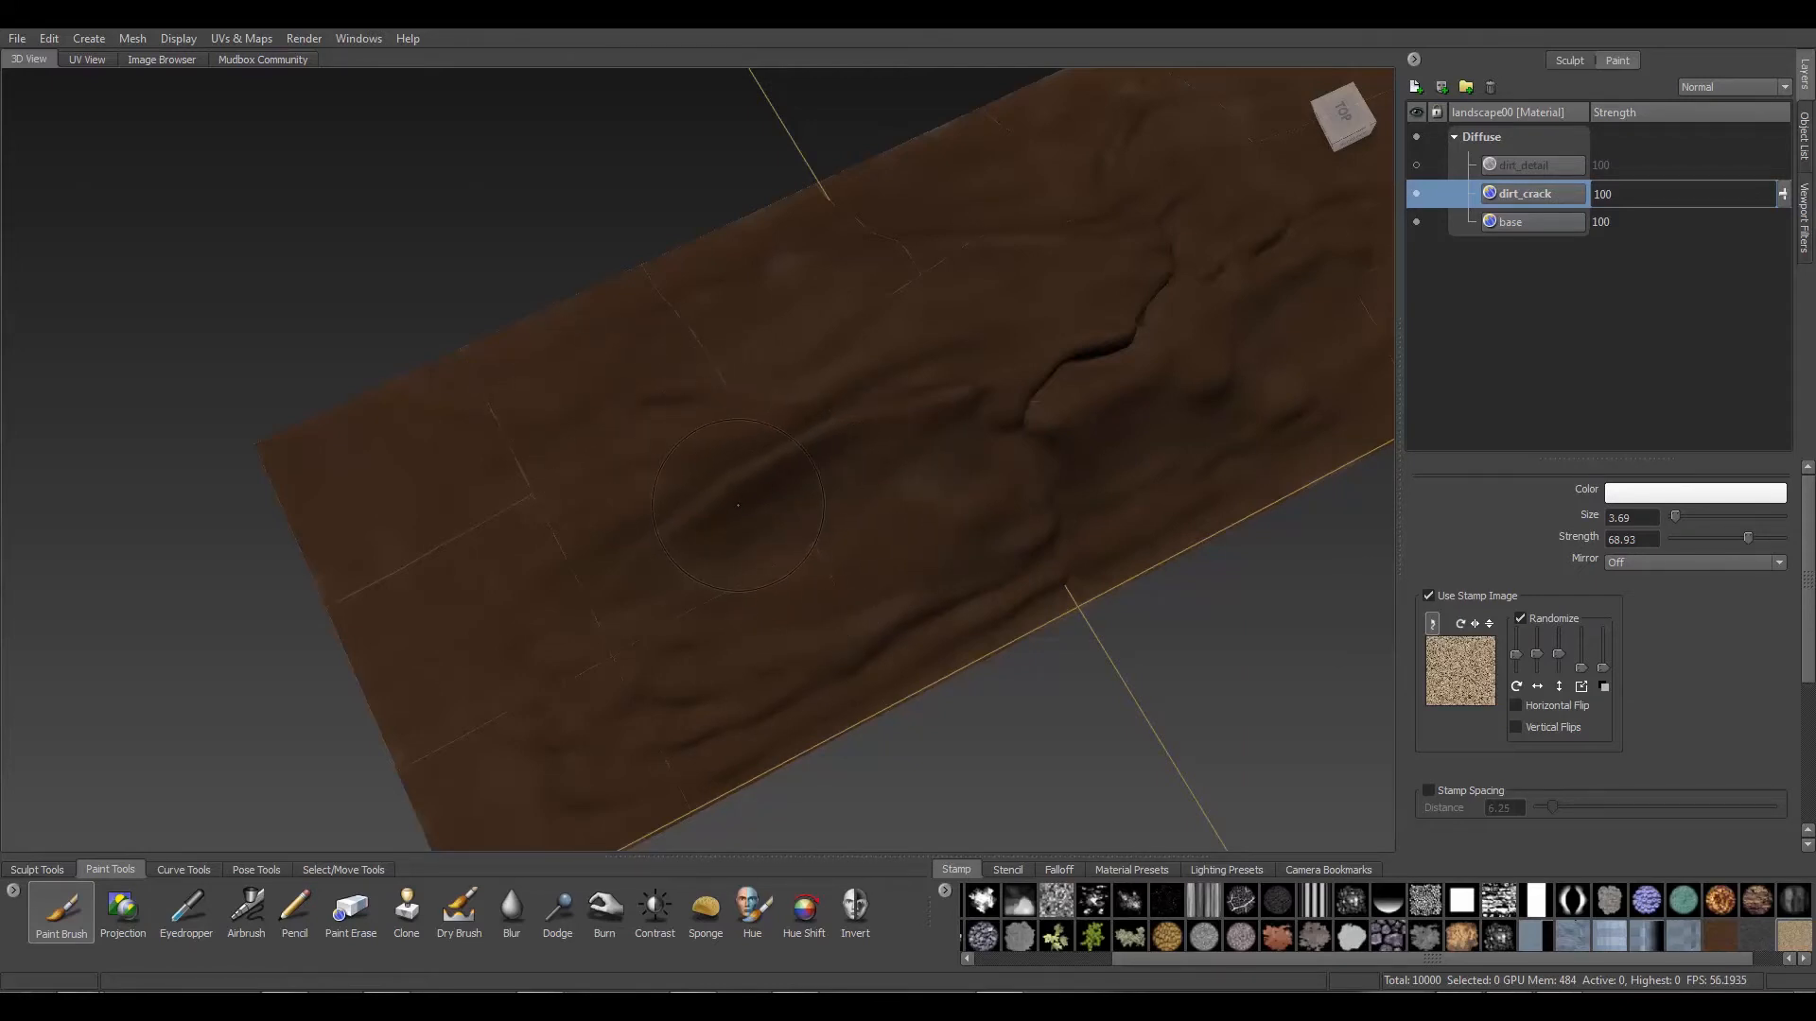
pyautogui.keyDown('alt'); pyautogui.moveTo(738, 505); pyautogui.dragTo(744, 475); pyautogui.keyUp('alt')
pyautogui.keyDown('alt'); pyautogui.moveTo(743, 419); pyautogui.dragTo(732, 506, button='right'); pyautogui.keyUp('alt')
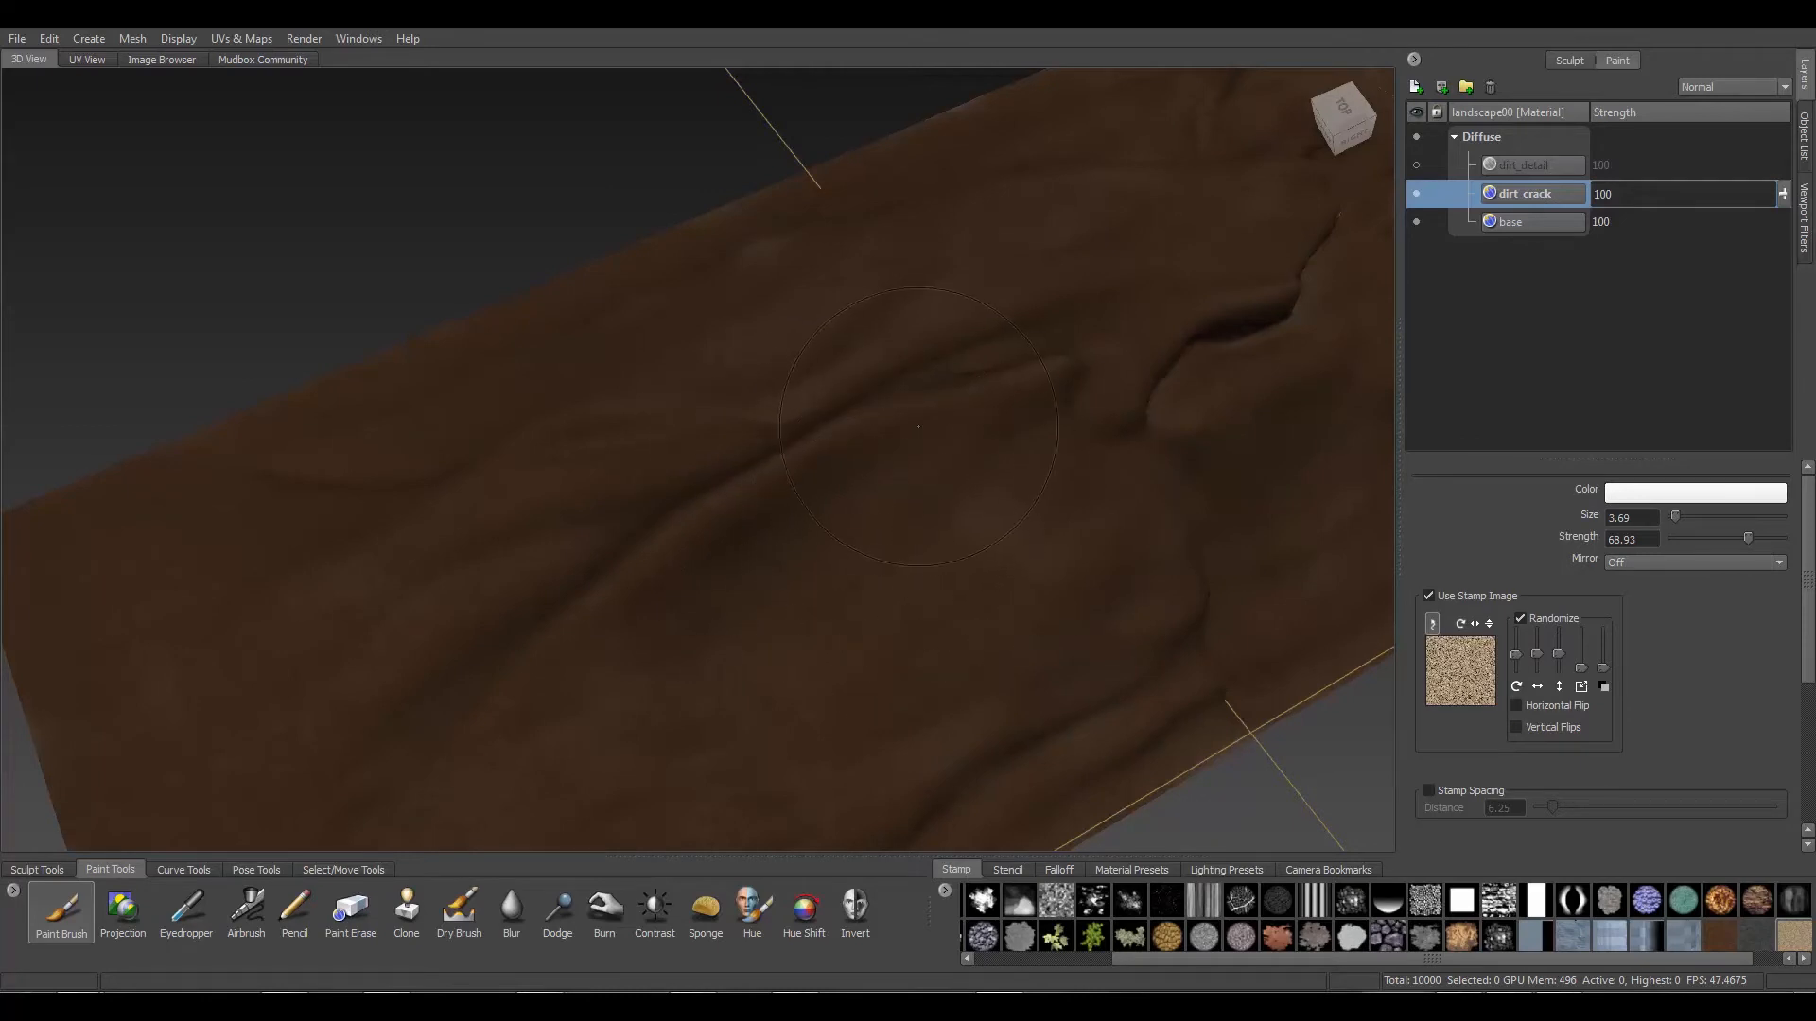
pyautogui.keyDown('alt'); pyautogui.moveTo(978, 526); pyautogui.dragTo(1040, 511, button='middle'); pyautogui.keyUp('alt')
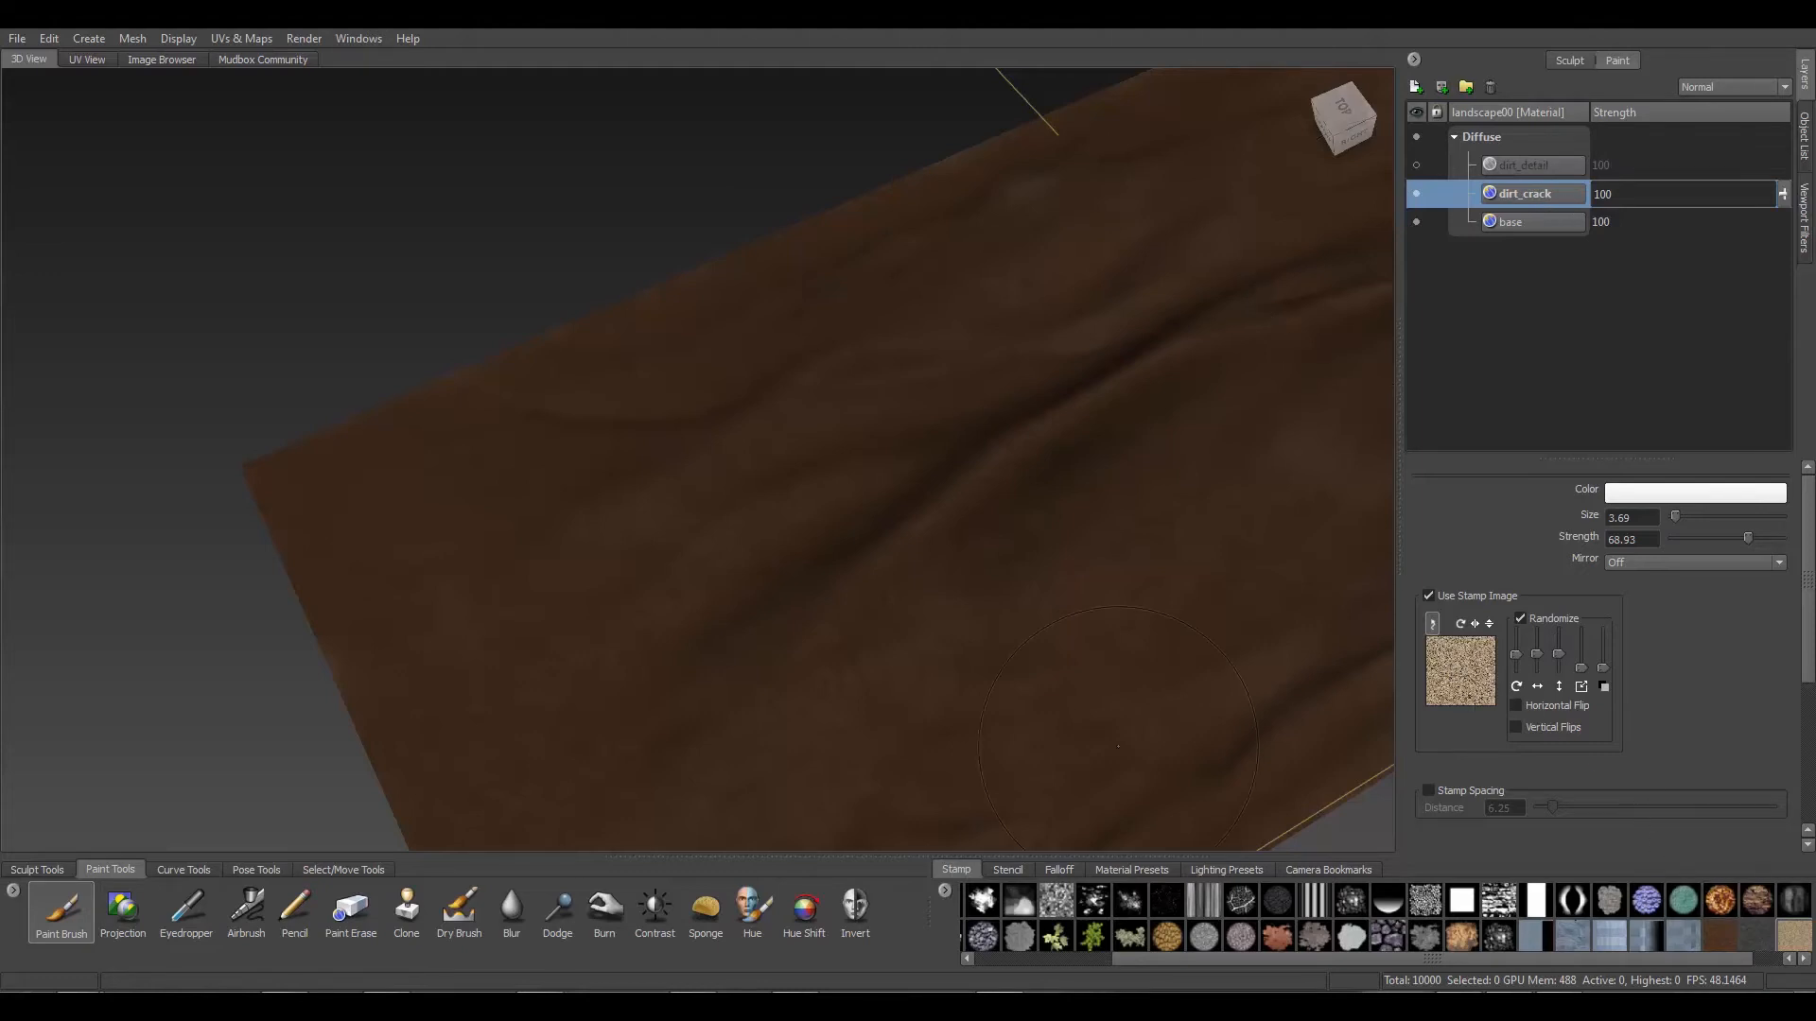
pyautogui.rightClick(941, 875)
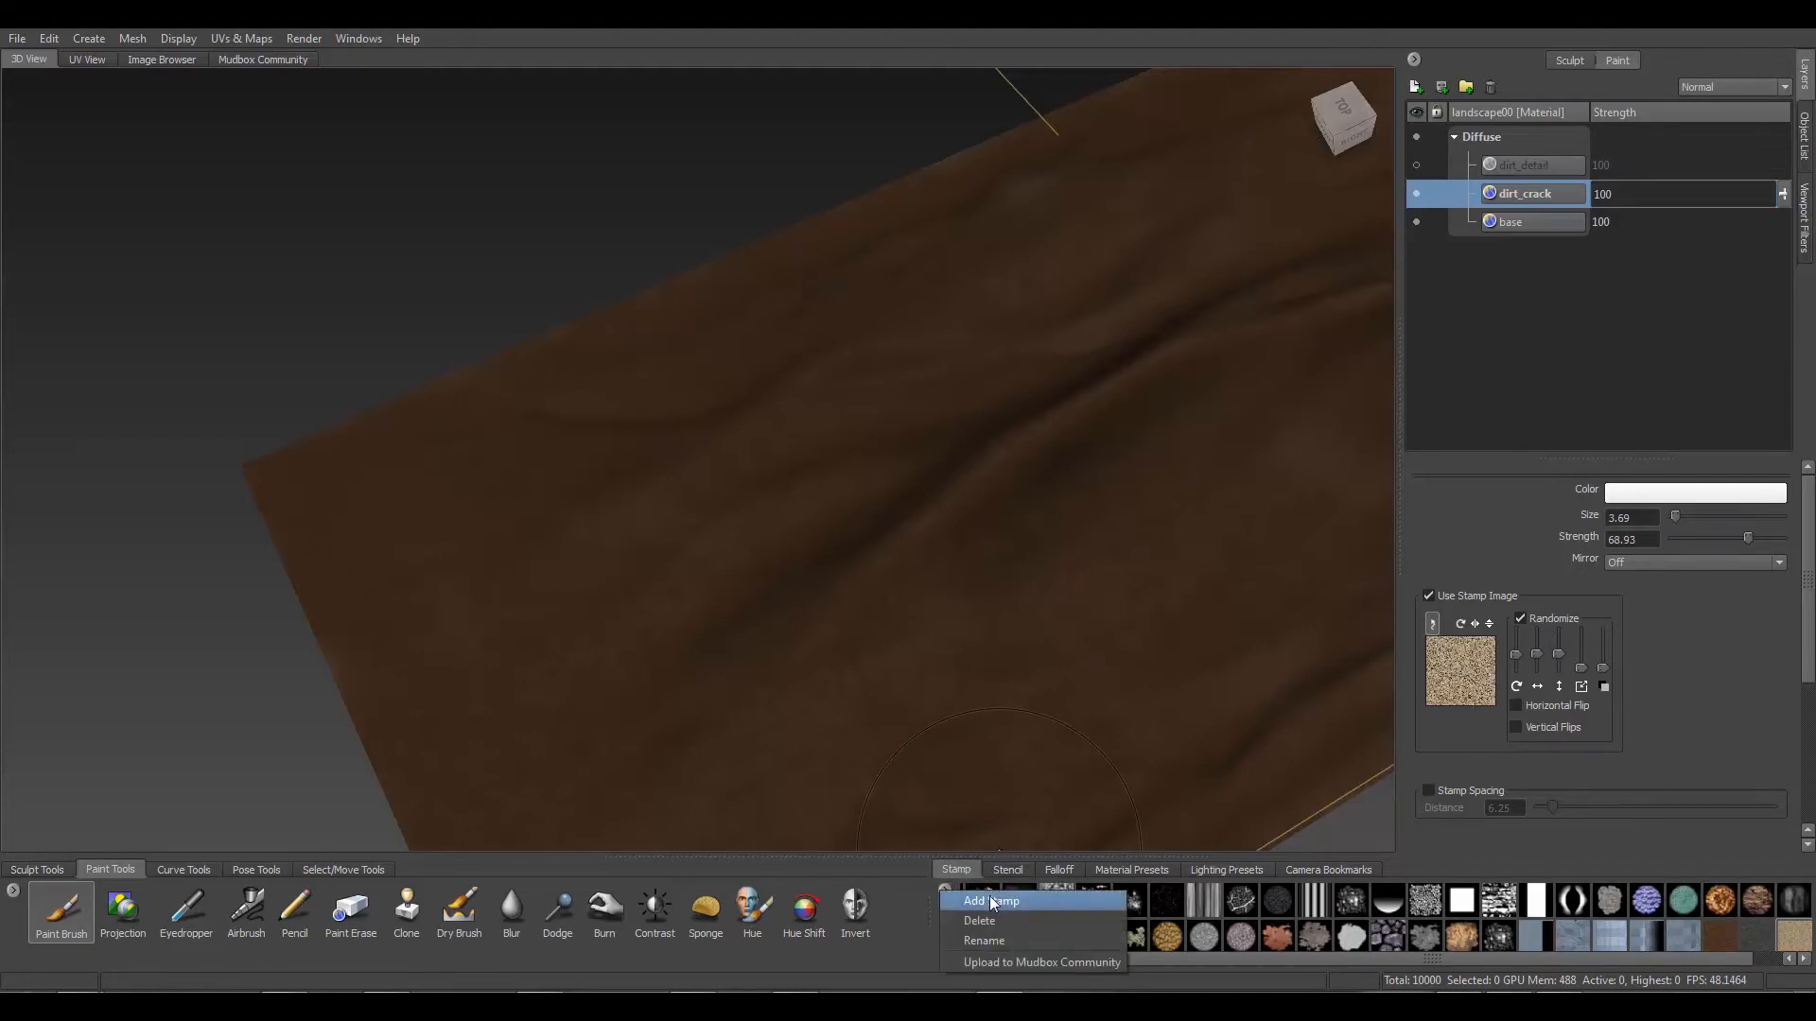
pyautogui.click(983, 886)
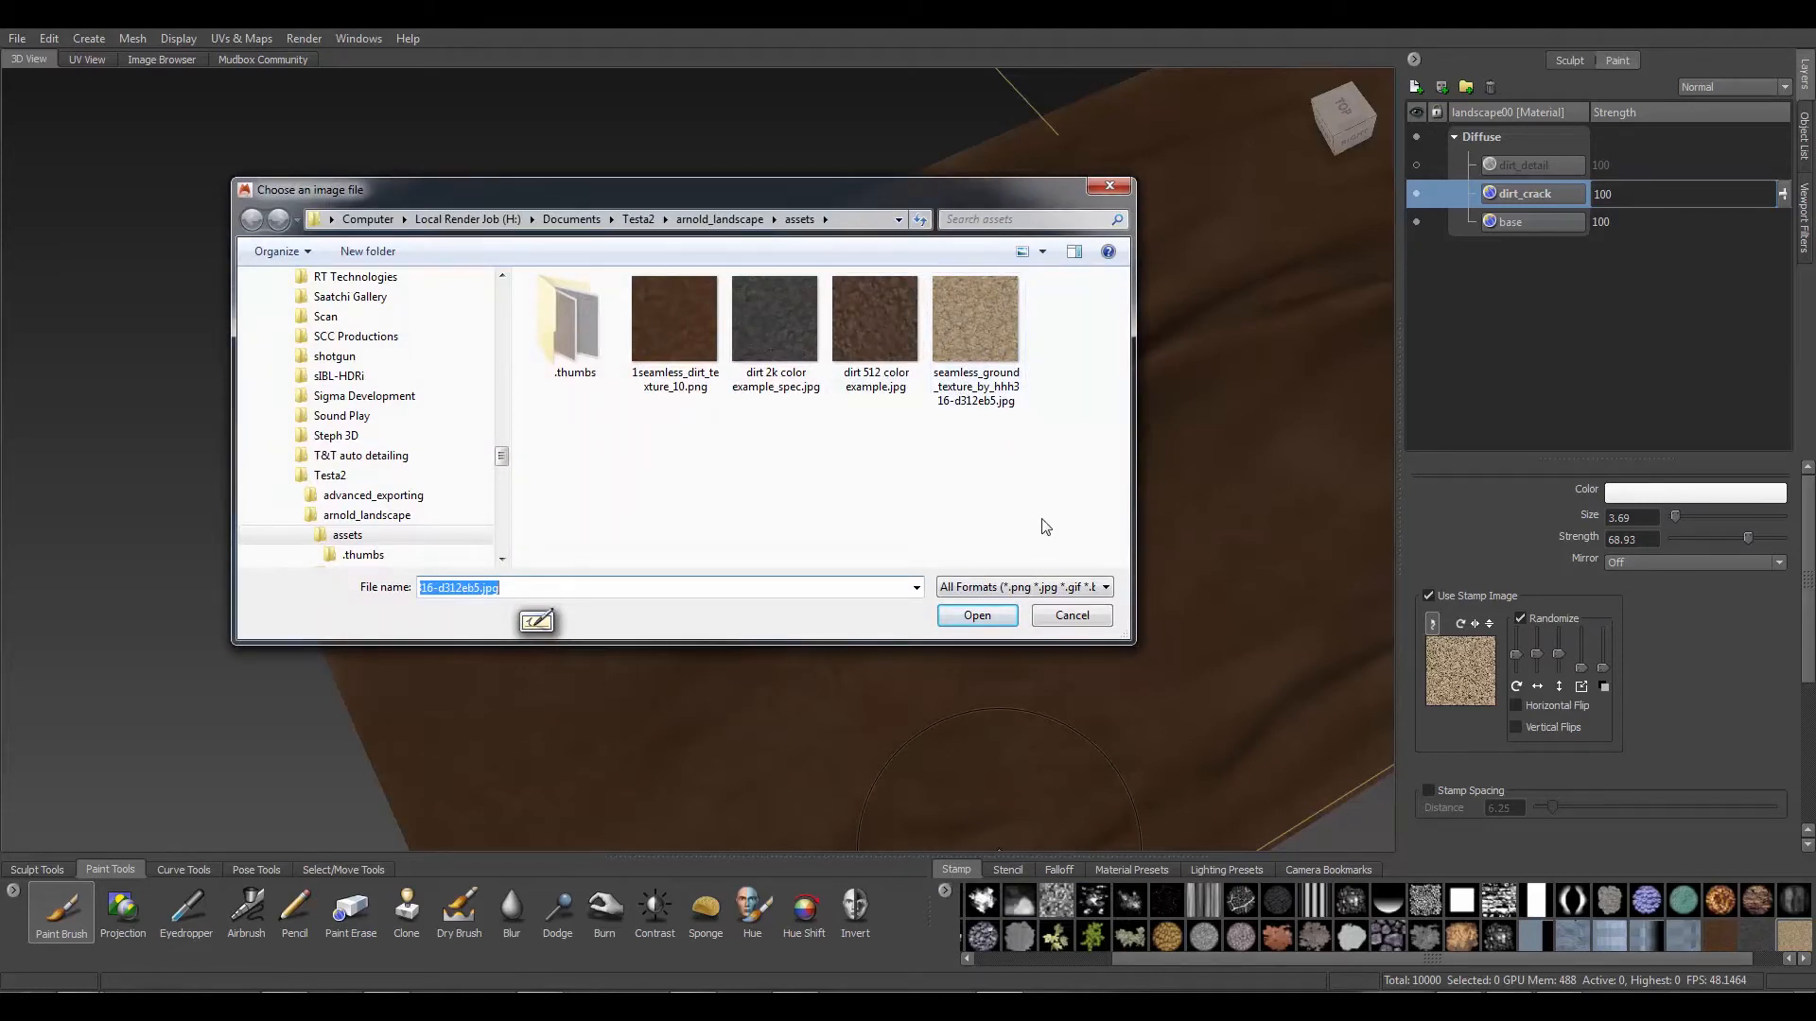
pyautogui.click(1066, 616)
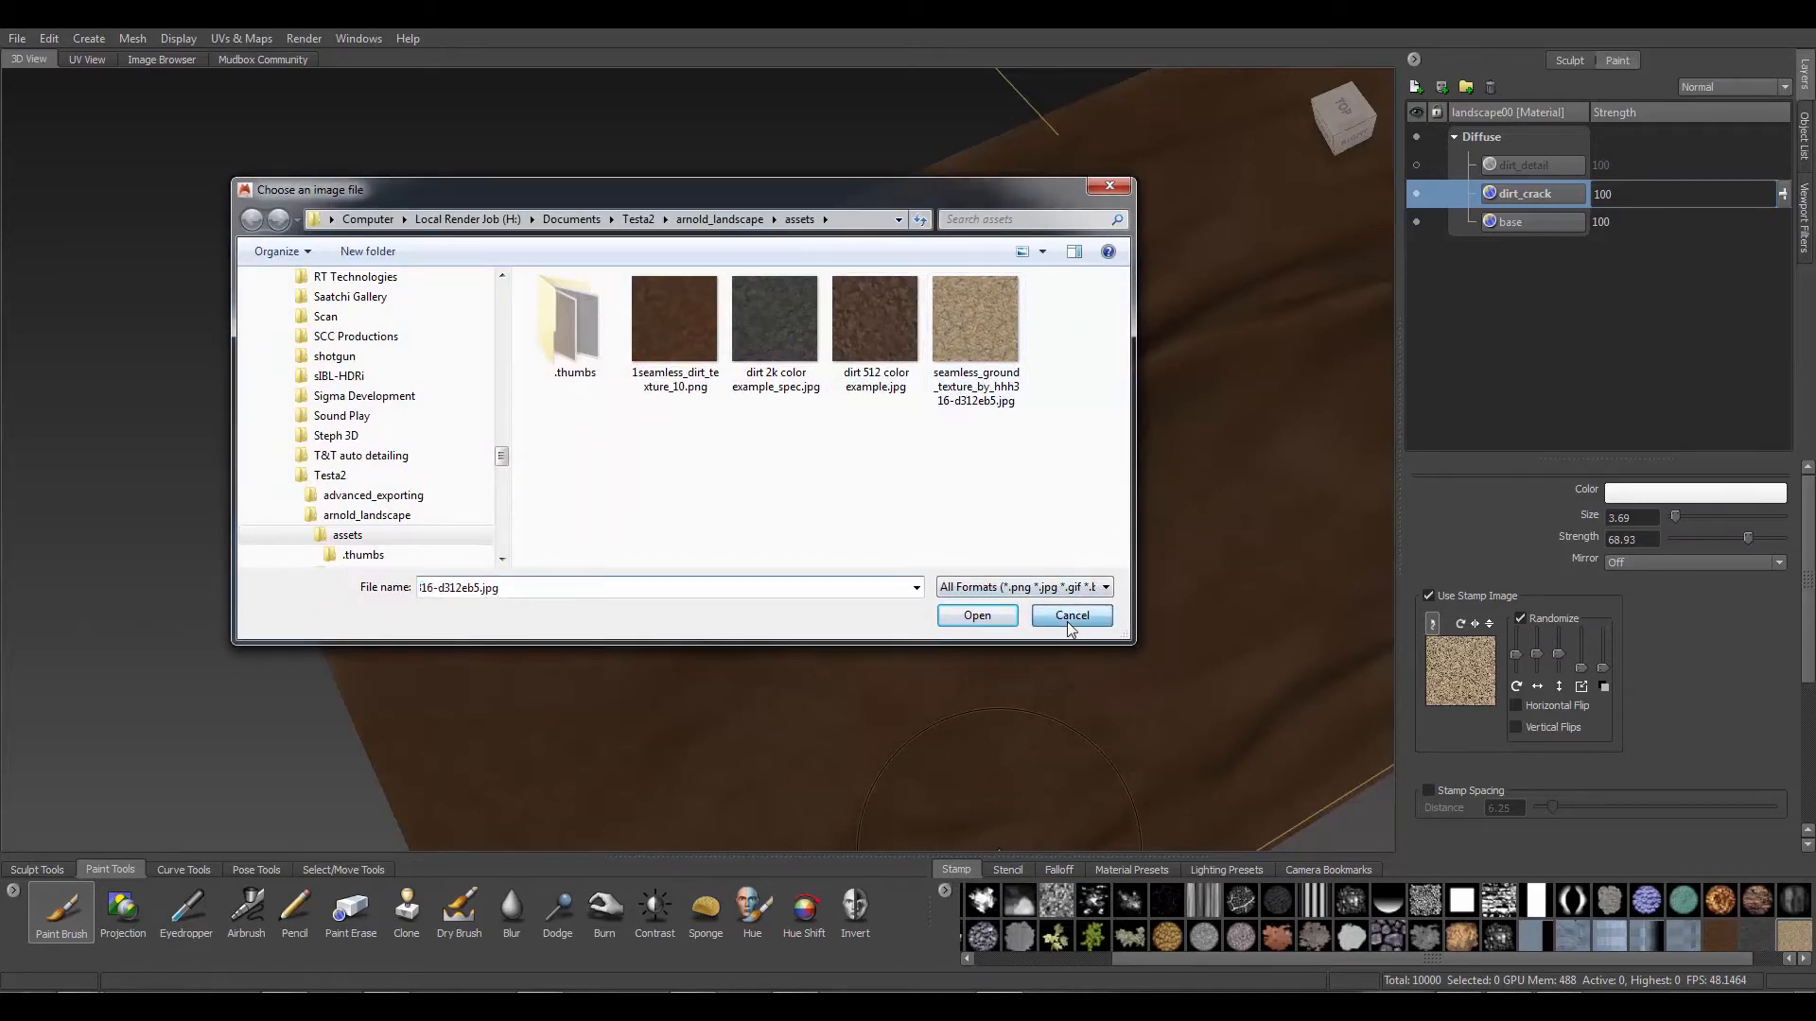
# Import seamless_ground_texture_by_hhh316-d312eb5.jpg from the assets folder as a new stencil
pyautogui.click(1002, 872)
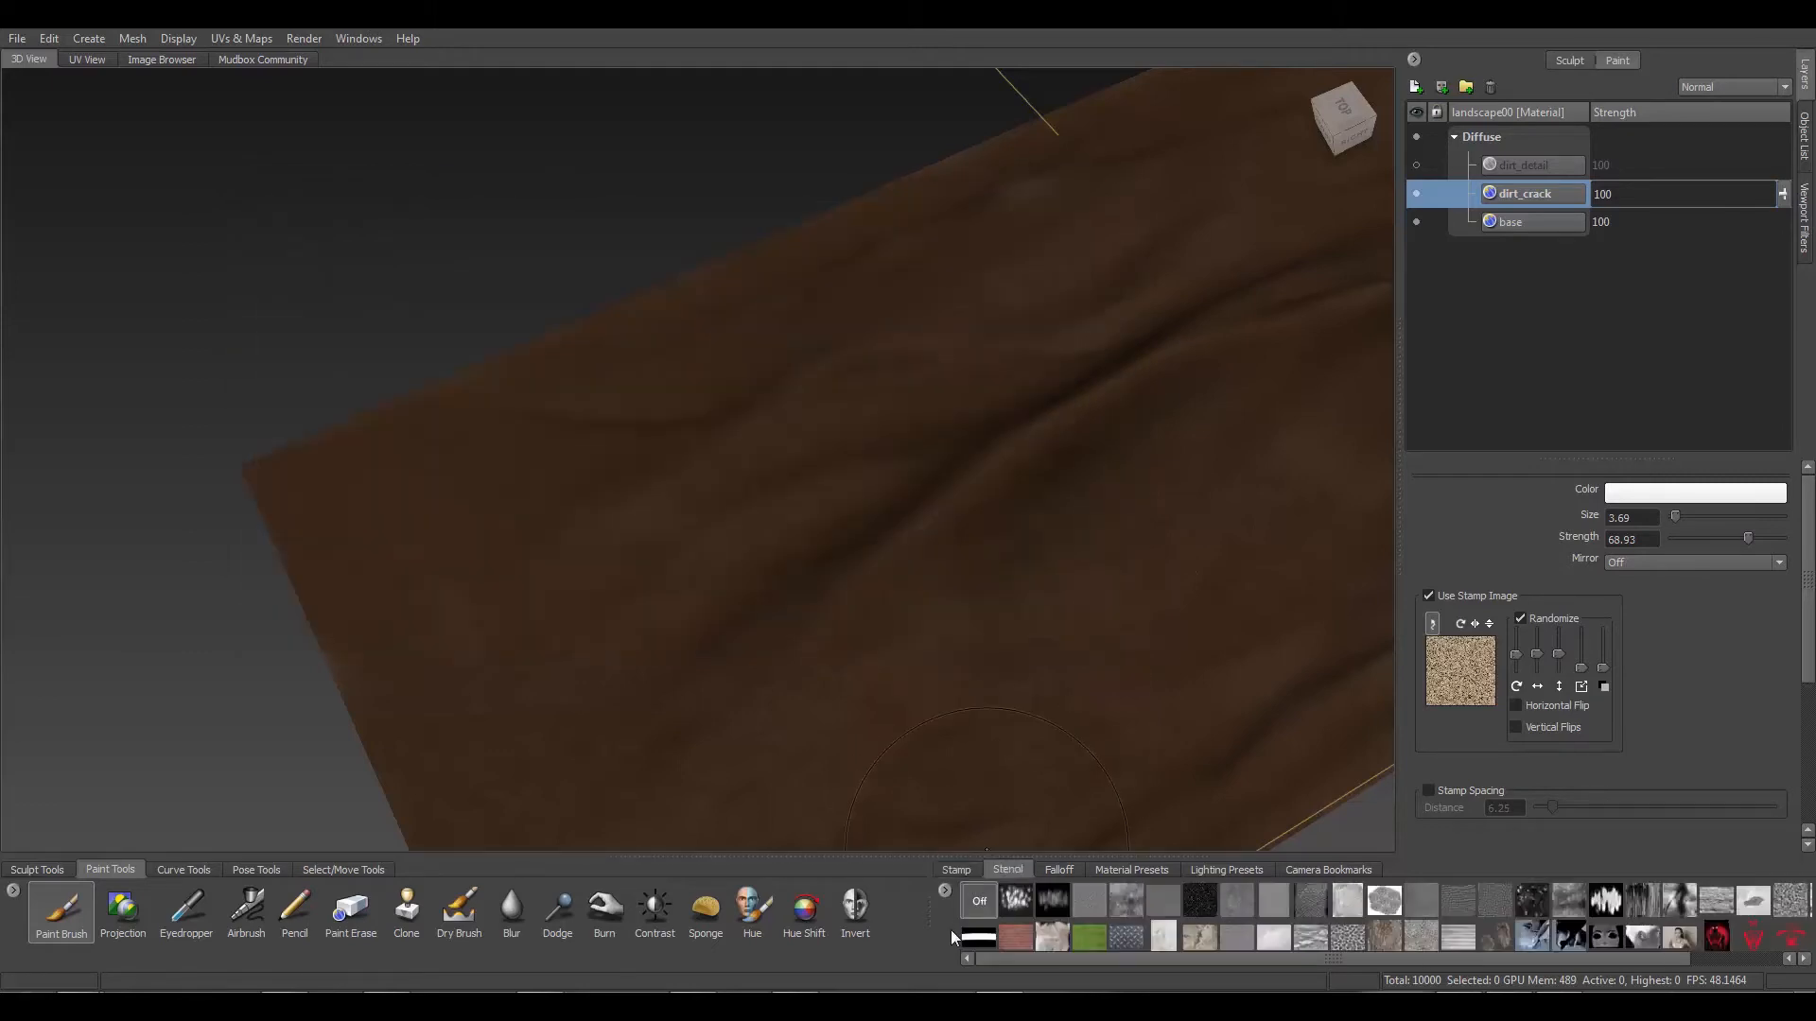
pyautogui.click(944, 893)
pyautogui.click(1008, 903)
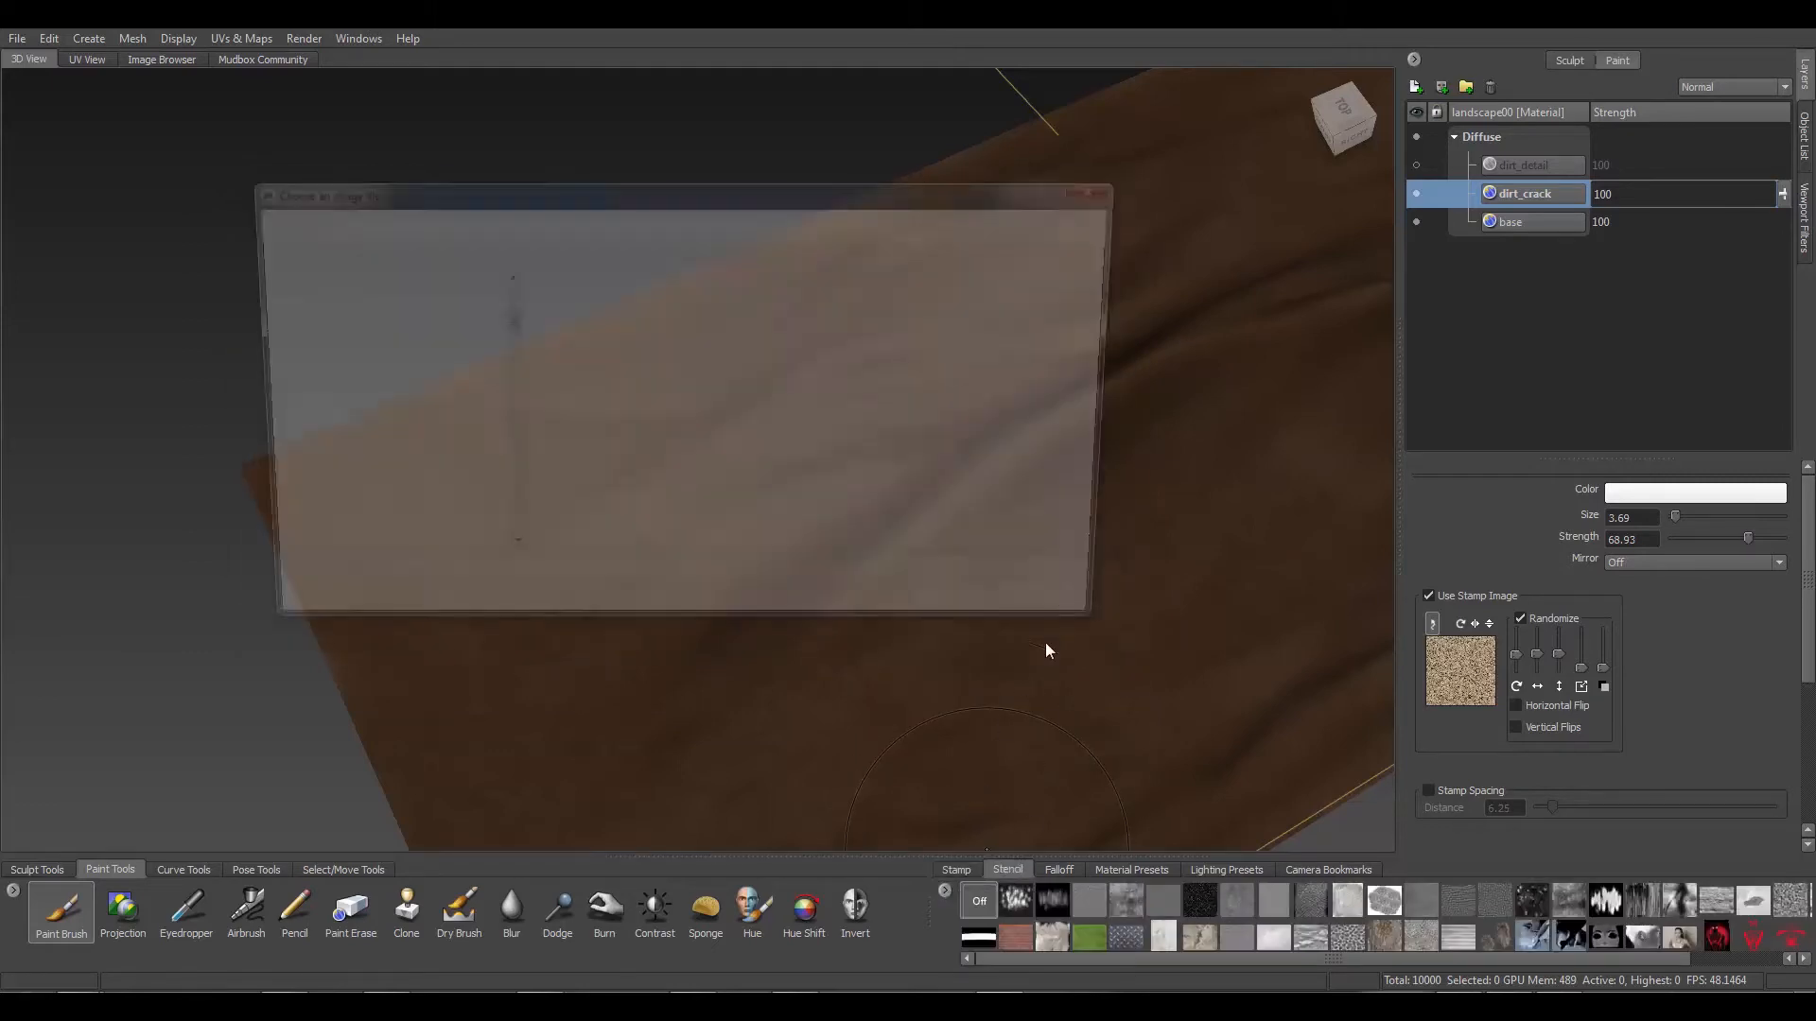
pyautogui.click(981, 372)
pyautogui.click(974, 616)
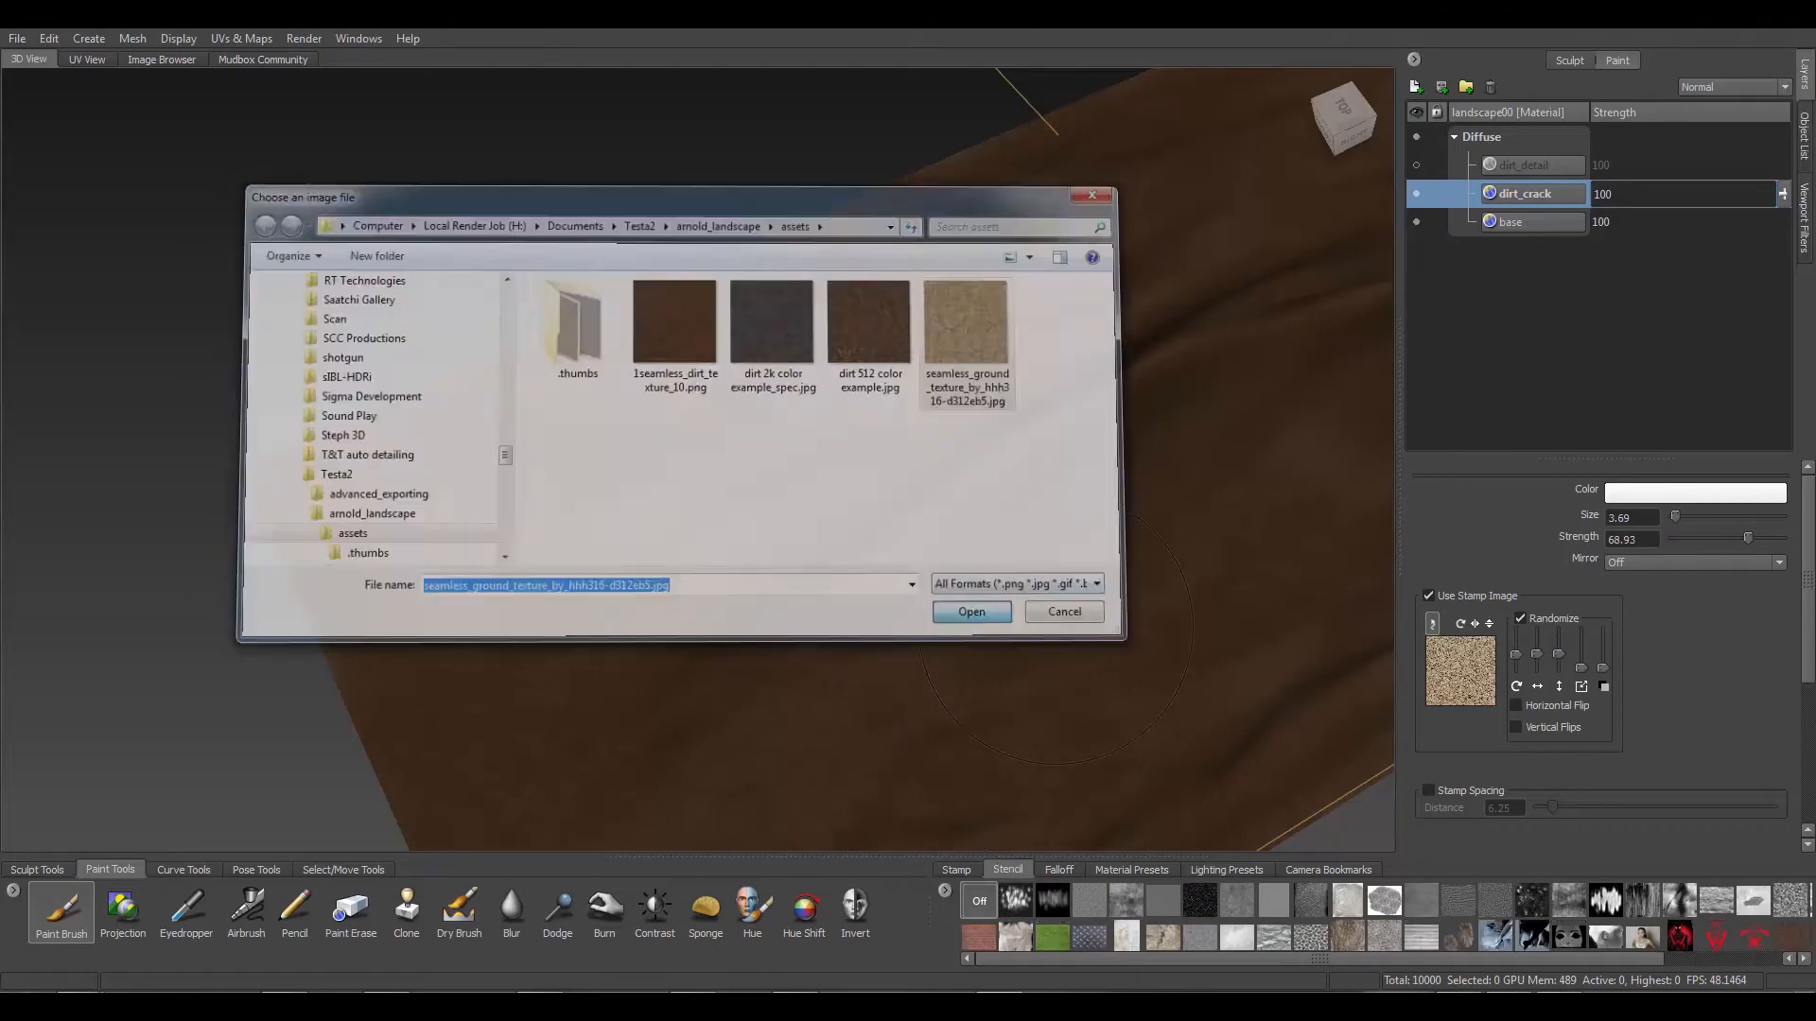
# Try the imported cracked-ground stencil over the end of the landscape and turn the stencil off
pyautogui.moveTo(1563, 961); pyautogui.dragTo(1767, 956)
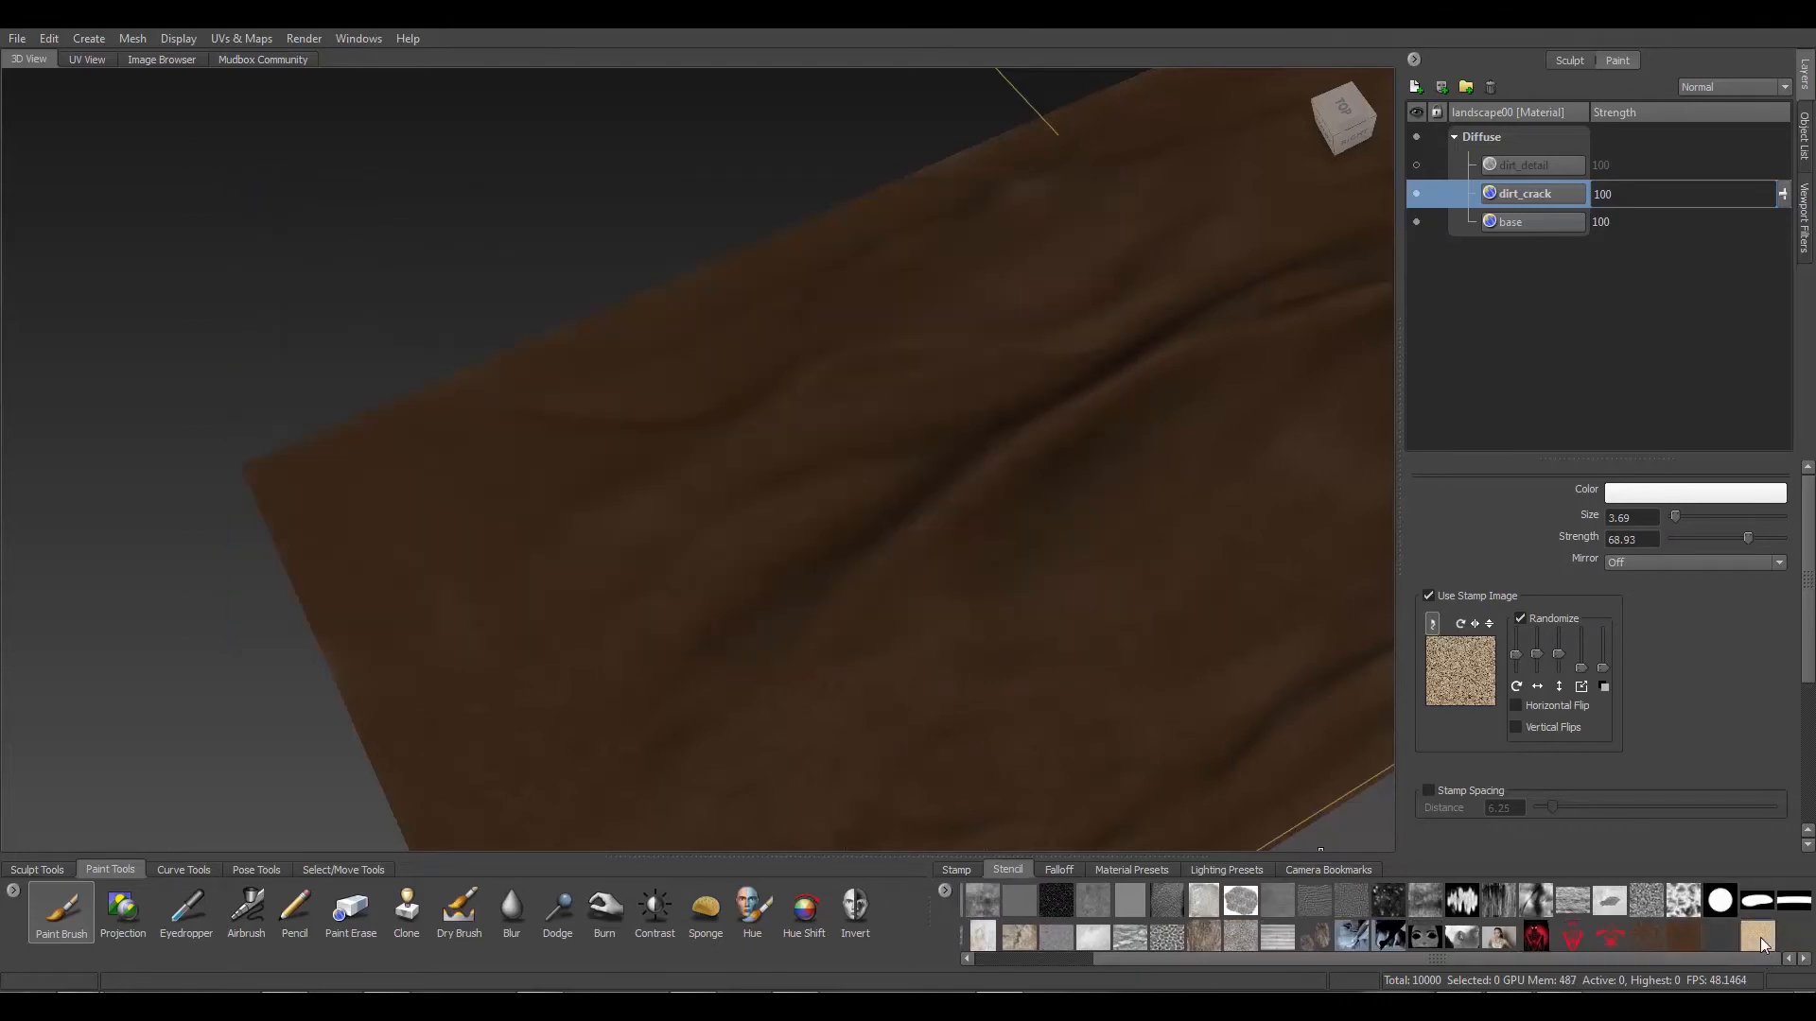
pyautogui.click(1762, 938)
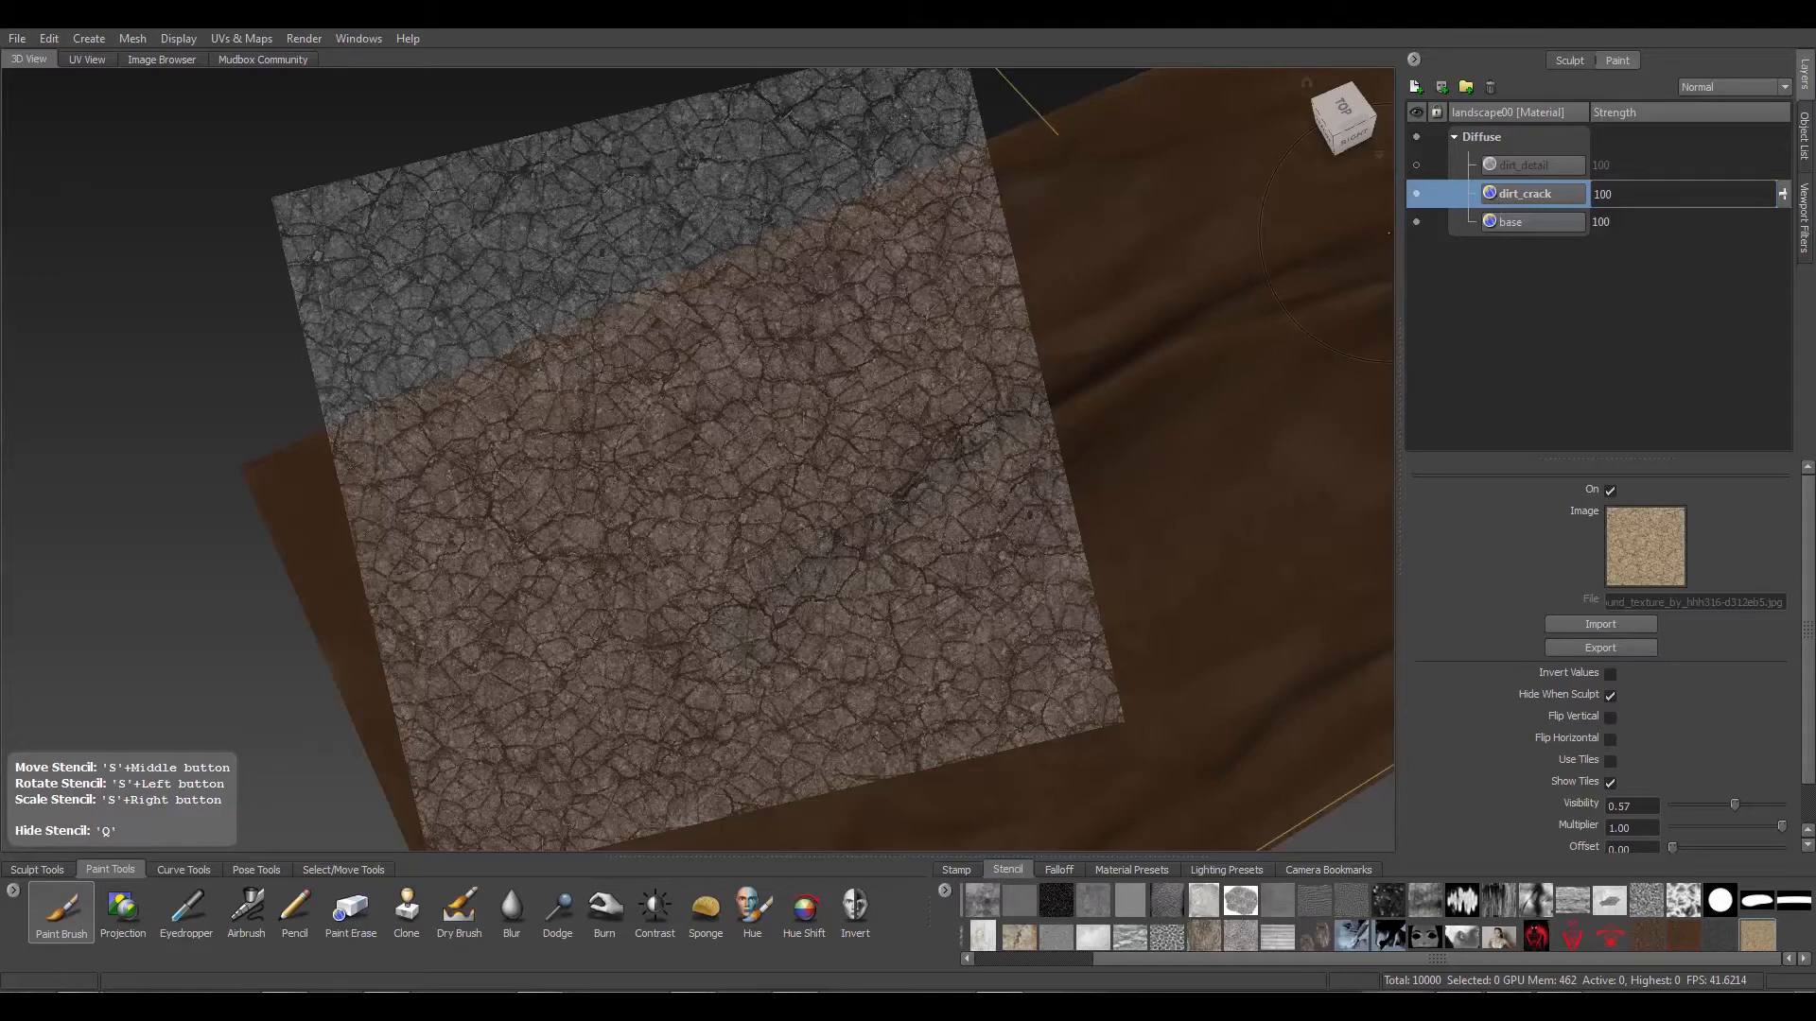
pyautogui.moveTo(1107, 476)
pyautogui.keyDown('alt'); pyautogui.mouseDown()
pyautogui.moveTo(898, 539)
pyautogui.moveTo(1114, 480)
pyautogui.mouseUp(); pyautogui.keyUp('alt')
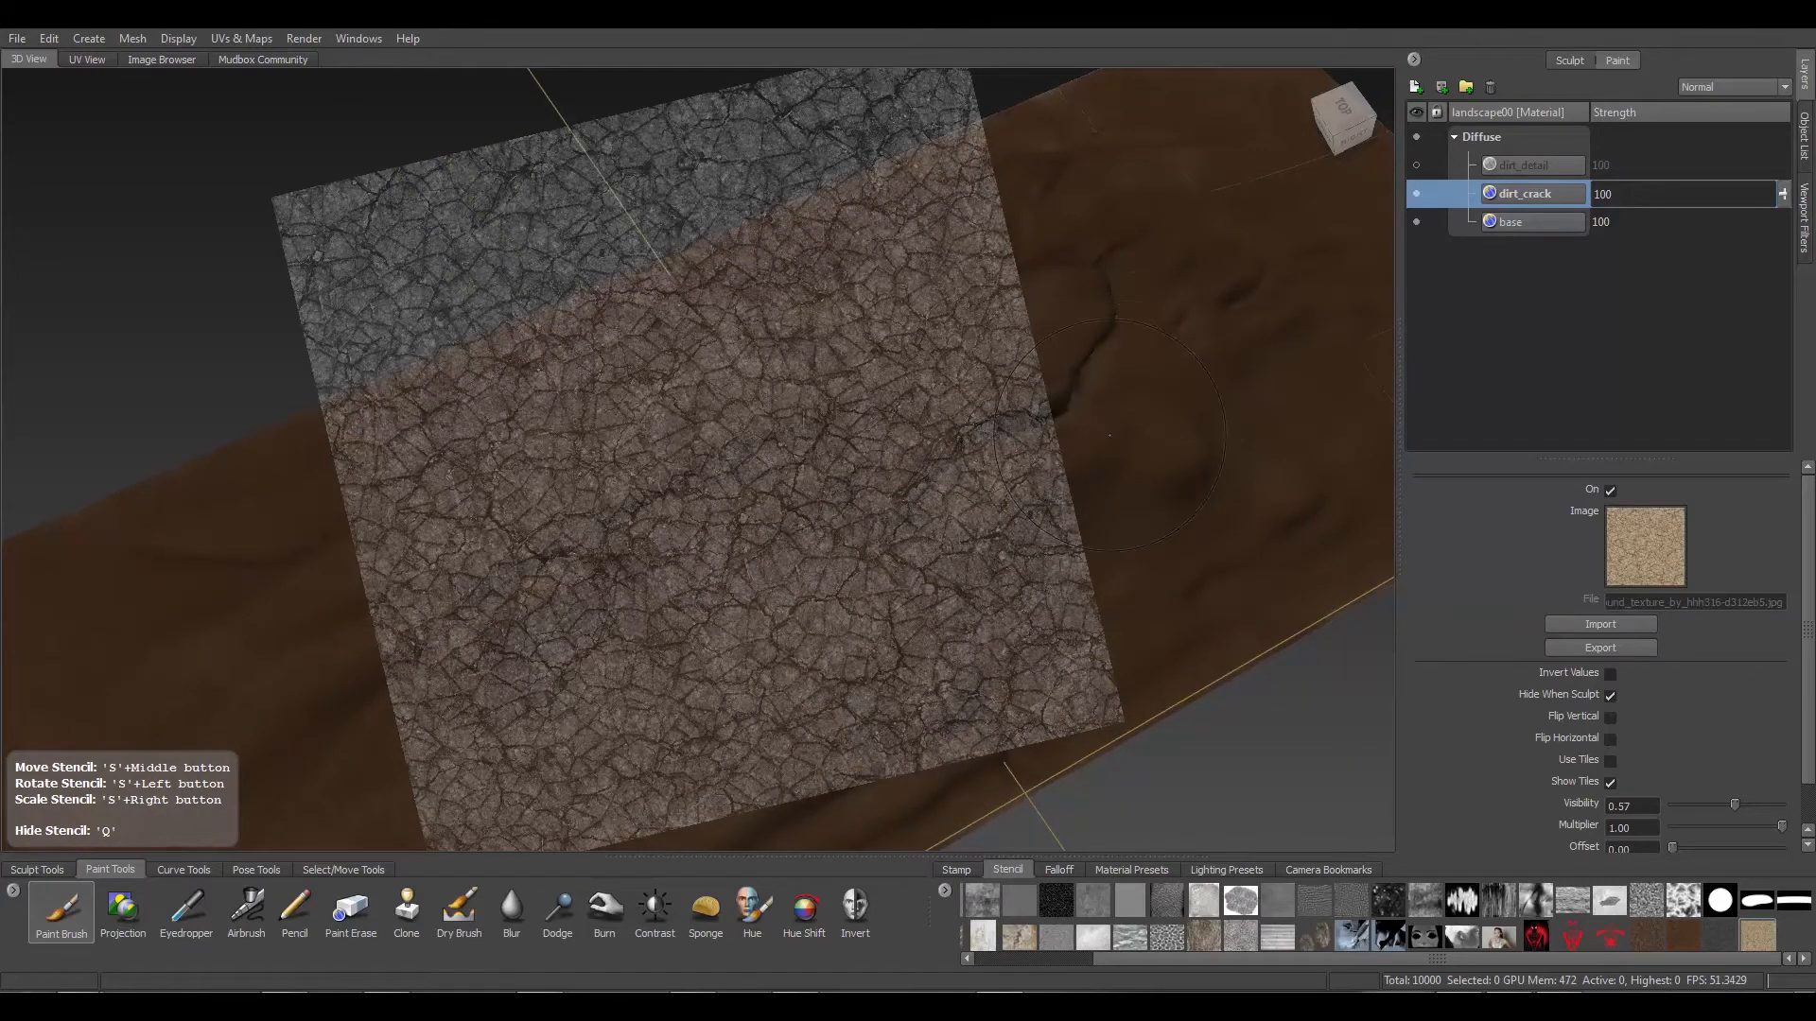
pyautogui.keyDown('alt'); pyautogui.moveTo(757, 329); pyautogui.dragTo(946, 477); pyautogui.keyUp('alt')
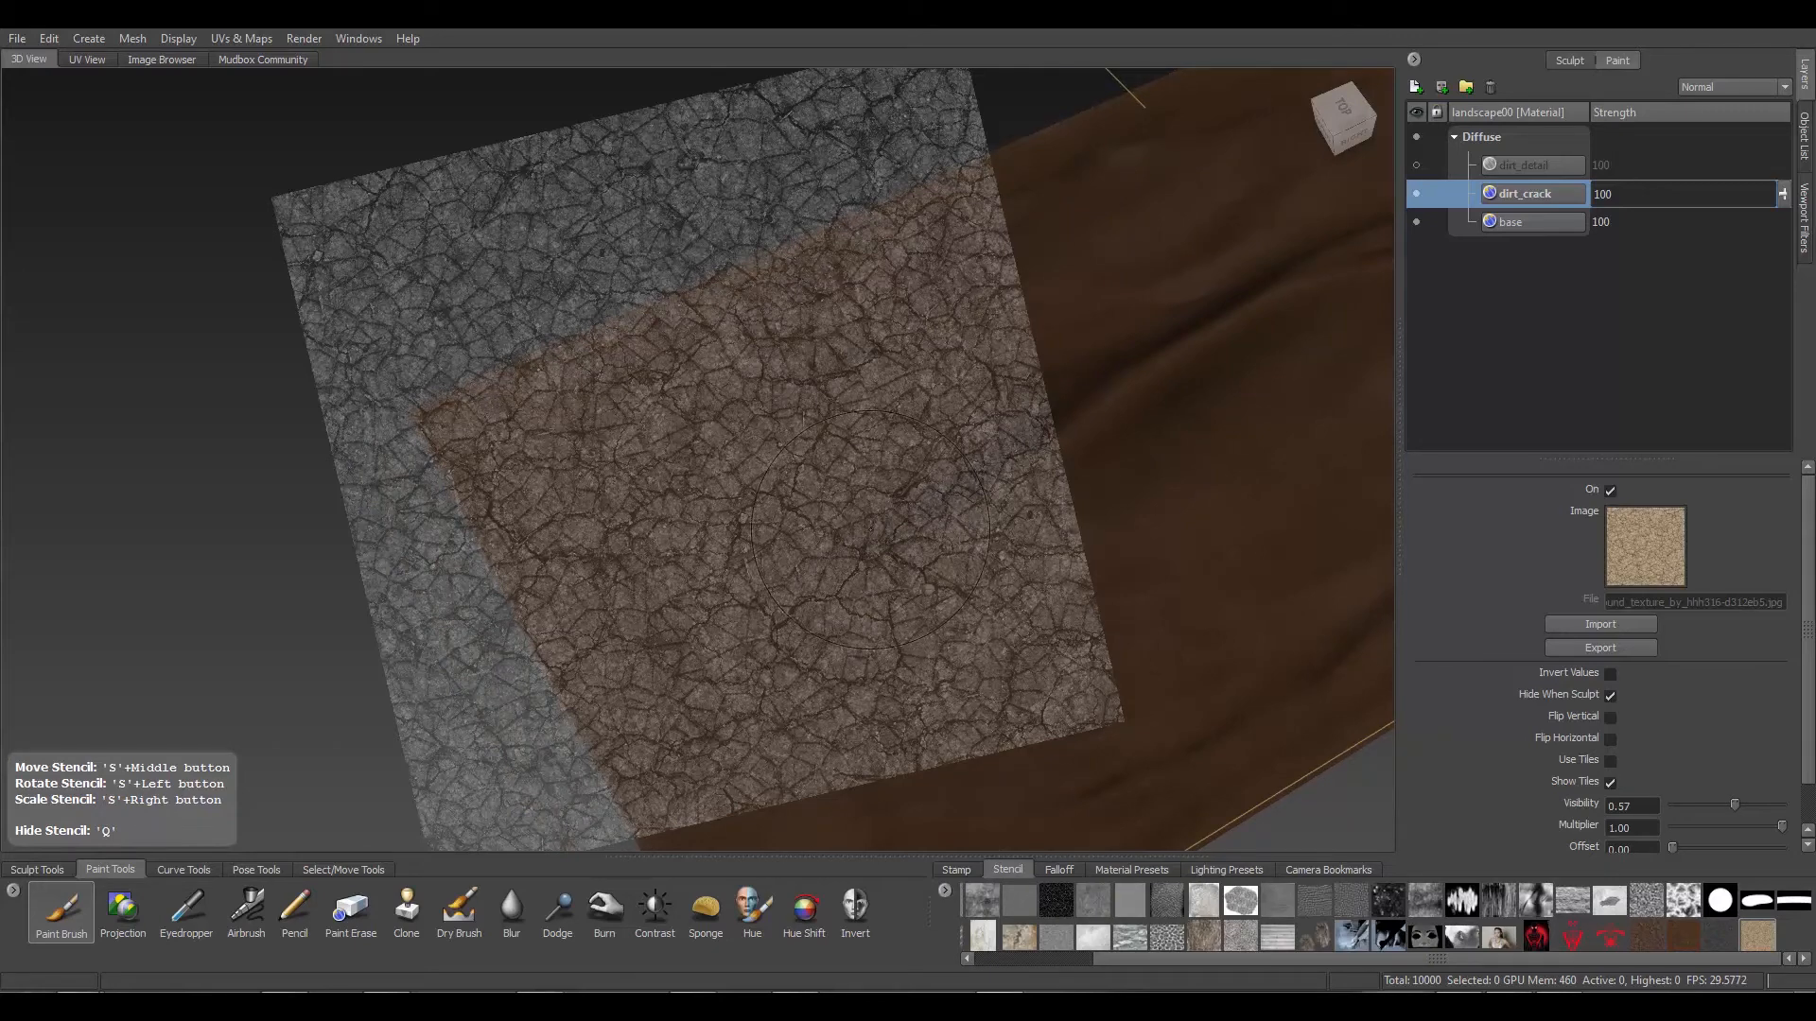
pyautogui.moveTo(724, 468)
pyautogui.mouseDown(button='middle')
pyautogui.moveTo(833, 454)
pyautogui.moveTo(757, 487)
pyautogui.mouseUp(button='middle')
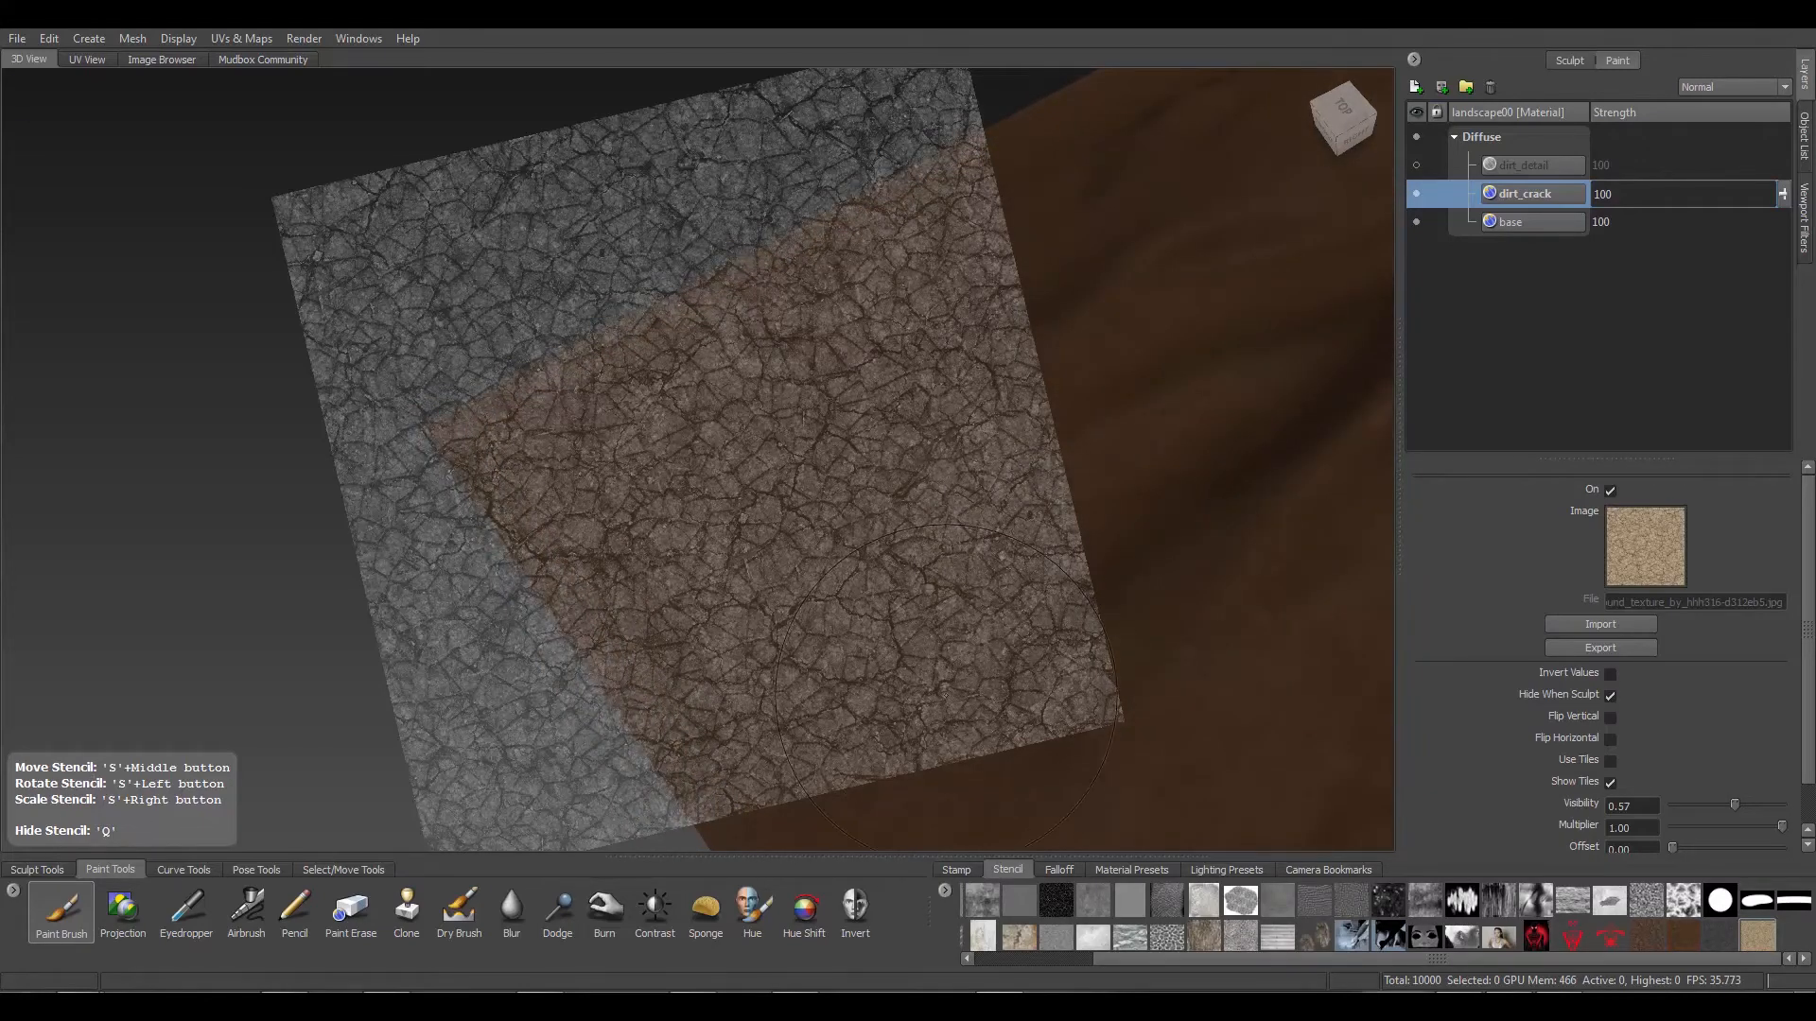
pyautogui.moveTo(1210, 957); pyautogui.dragTo(1023, 956)
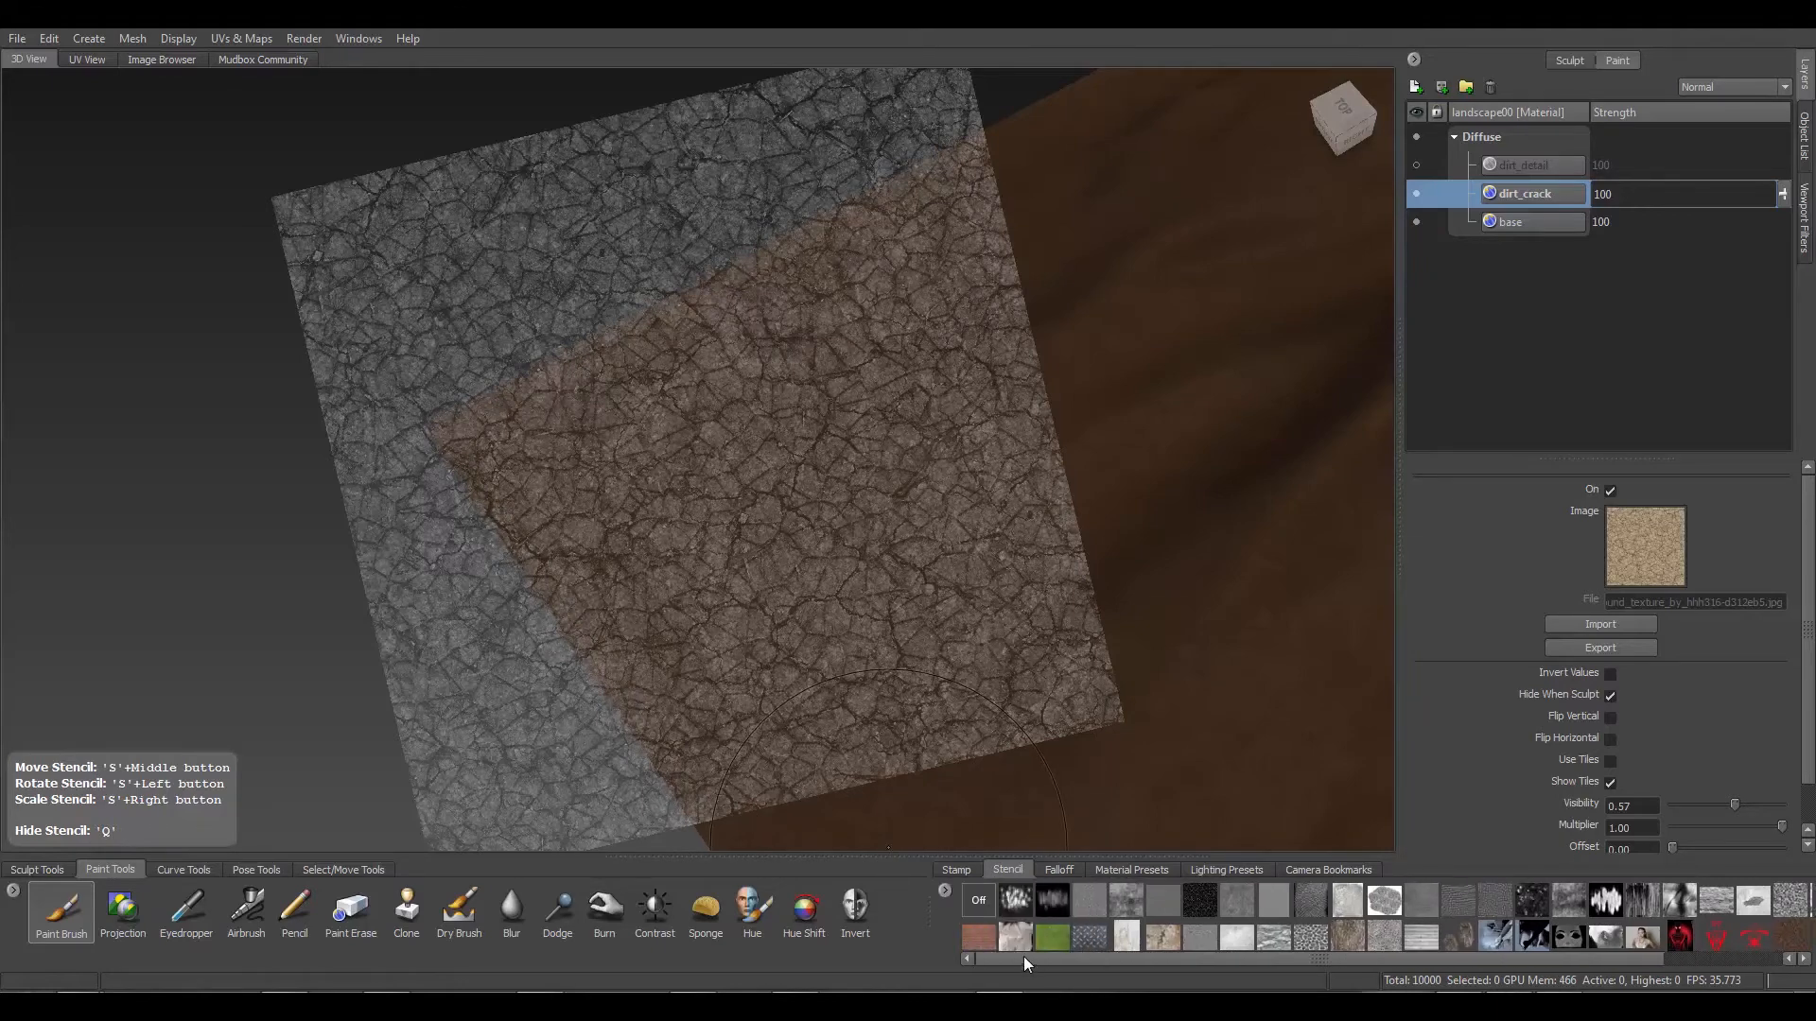
pyautogui.click(980, 901)
# Paint patches of the cracked-ground stamp over the landscape's corner on the dirt_crack layer with the Paint Brush
pyautogui.click(956, 870)
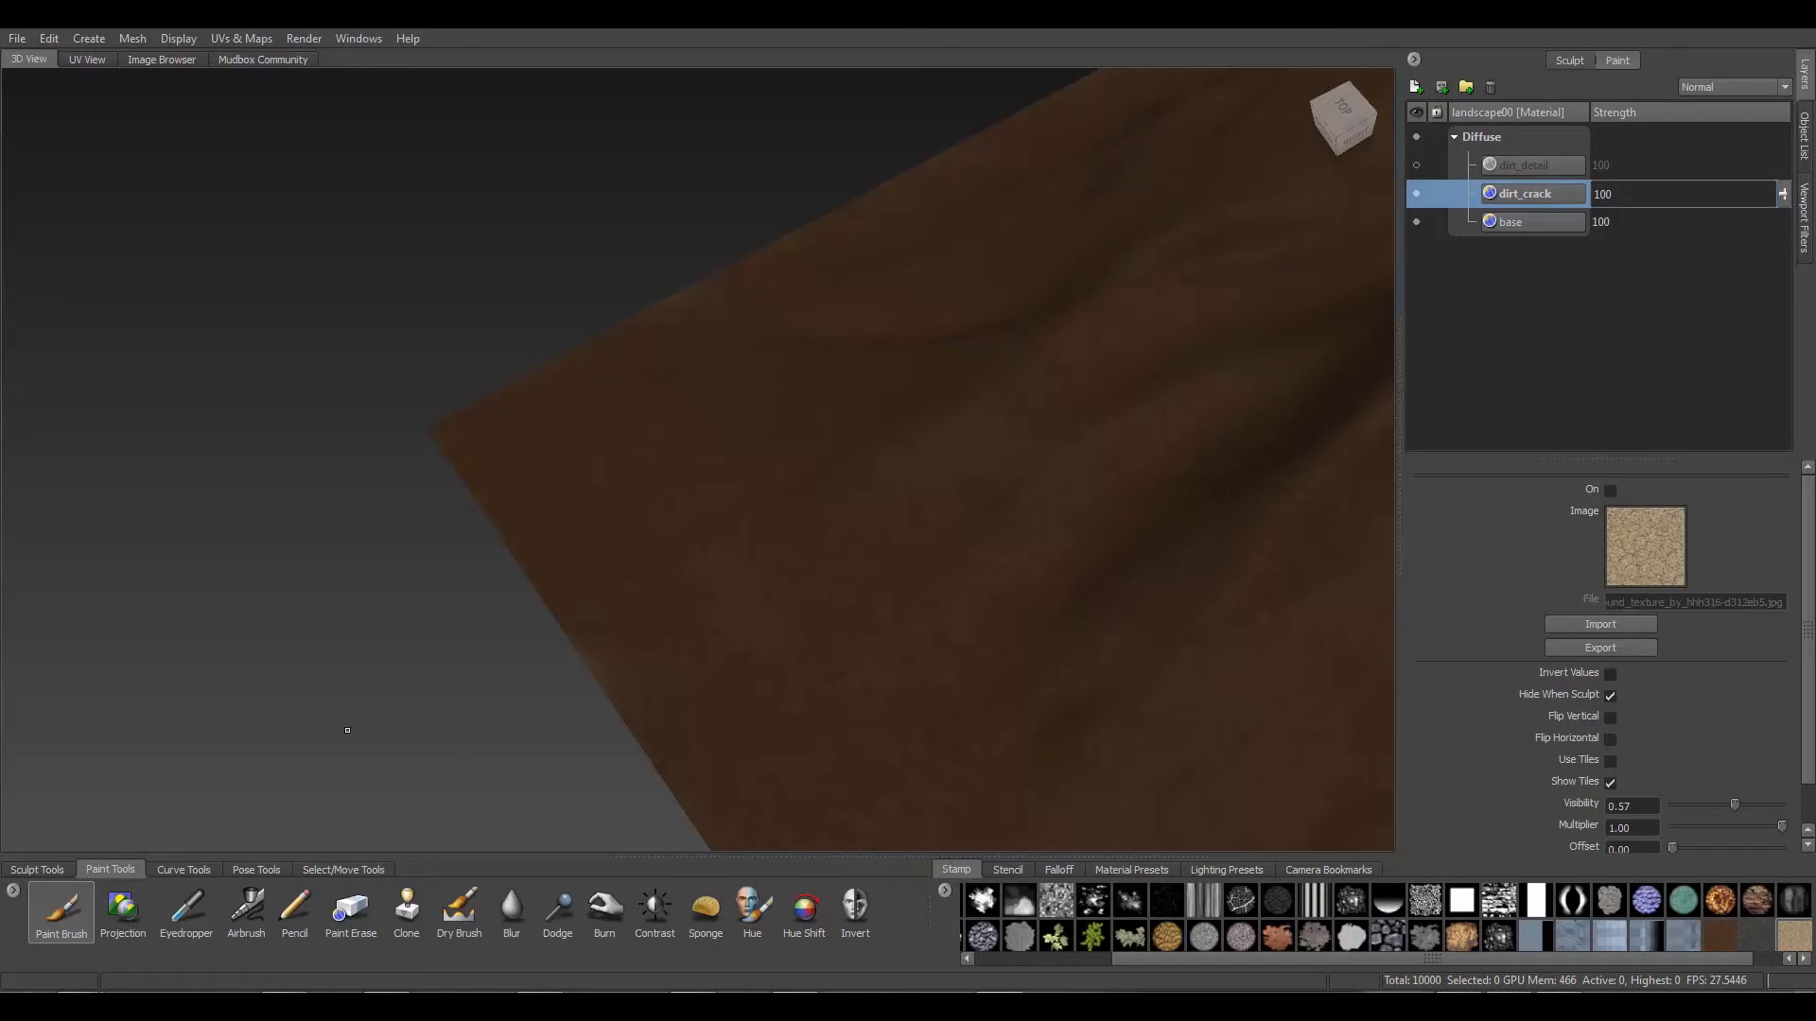
pyautogui.click(62, 910)
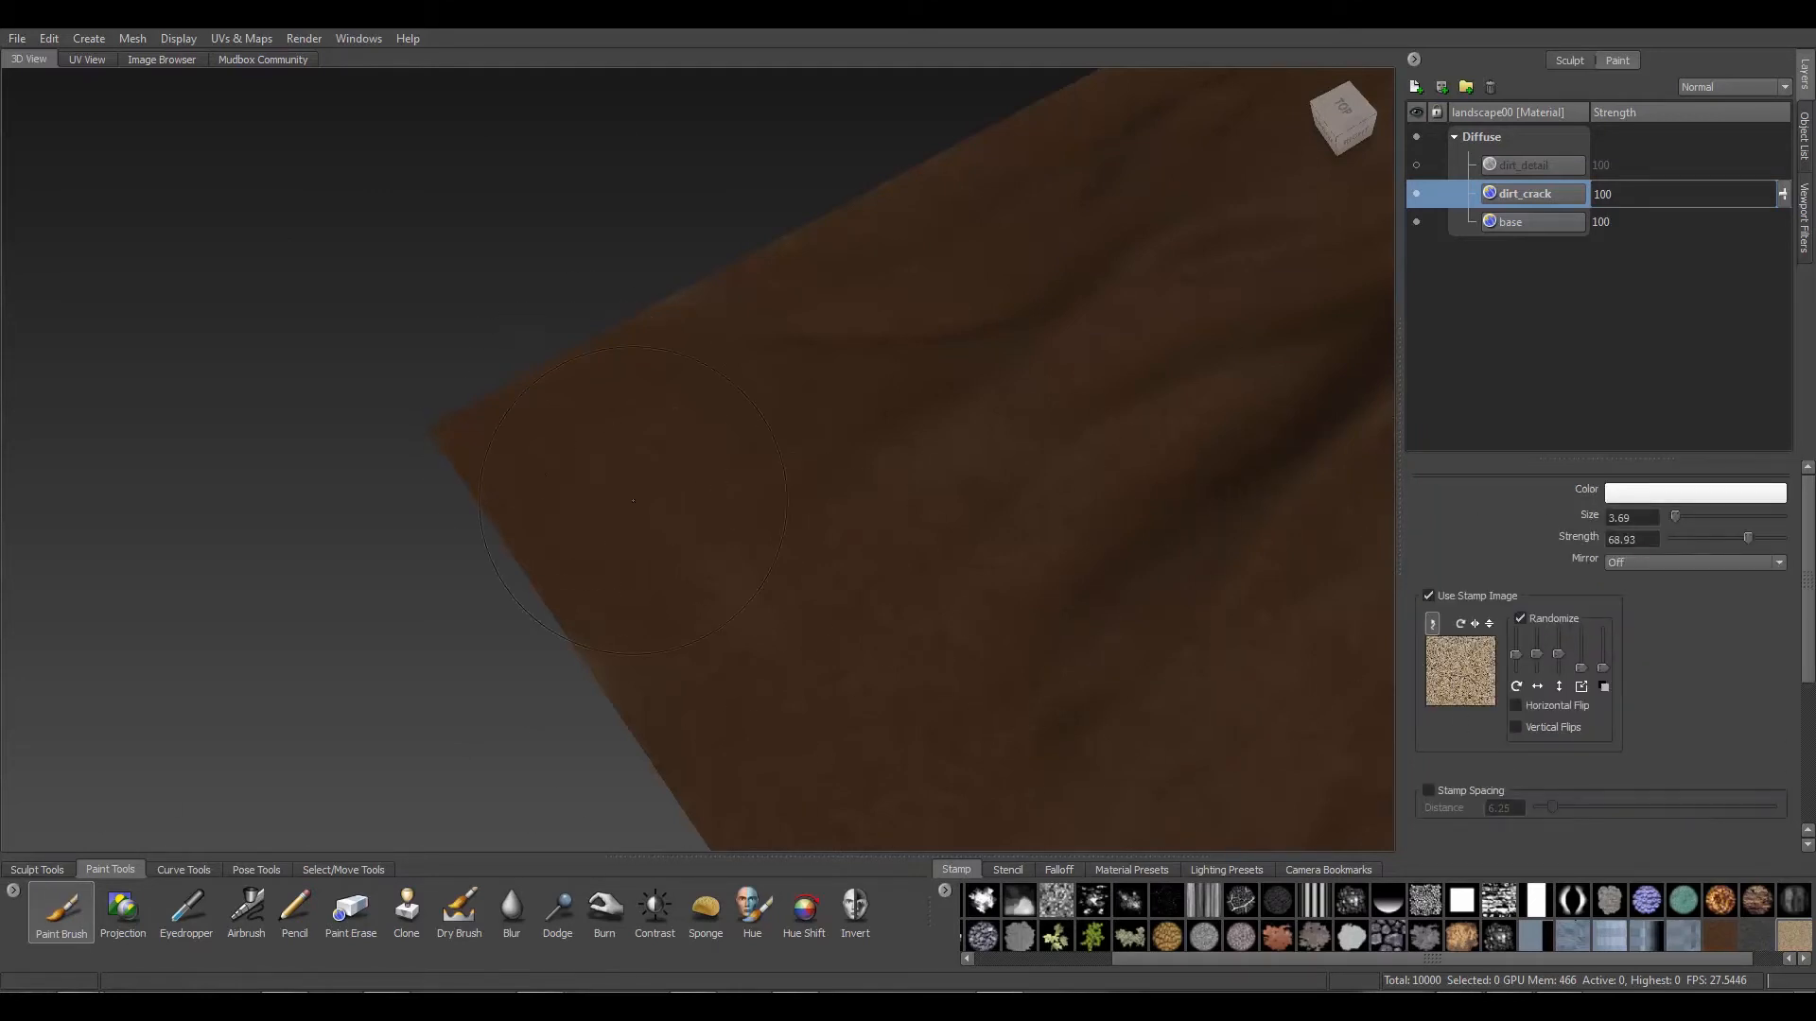
pyautogui.moveTo(536, 438)
pyautogui.mouseDown()
pyautogui.moveTo(511, 450)
pyautogui.moveTo(837, 258)
pyautogui.moveTo(662, 491)
pyautogui.moveTo(614, 643)
pyautogui.moveTo(813, 530)
pyautogui.moveTo(821, 417)
pyautogui.moveTo(993, 217)
pyautogui.moveTo(1087, 213)
pyautogui.moveTo(1040, 558)
pyautogui.moveTo(935, 700)
pyautogui.mouseUp()
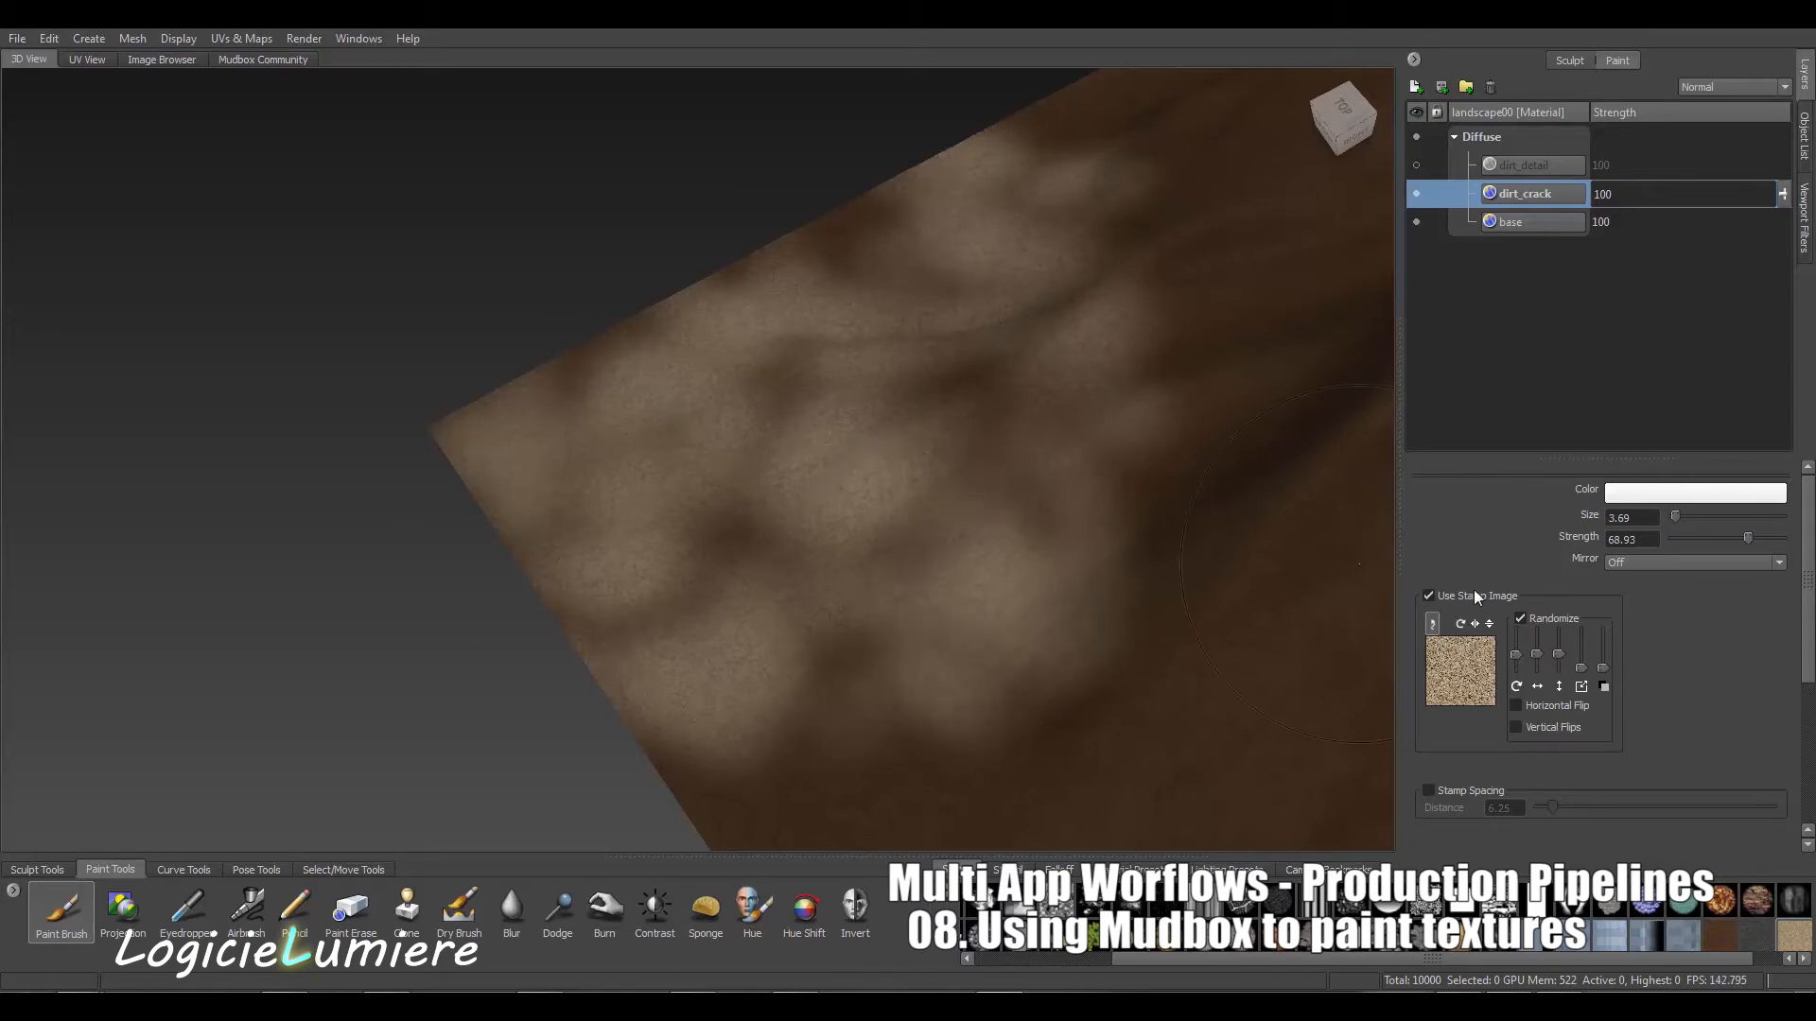
# Set the dirt_crack layer's blend mode to Overlay and its strength to 36
pyautogui.click(1704, 88)
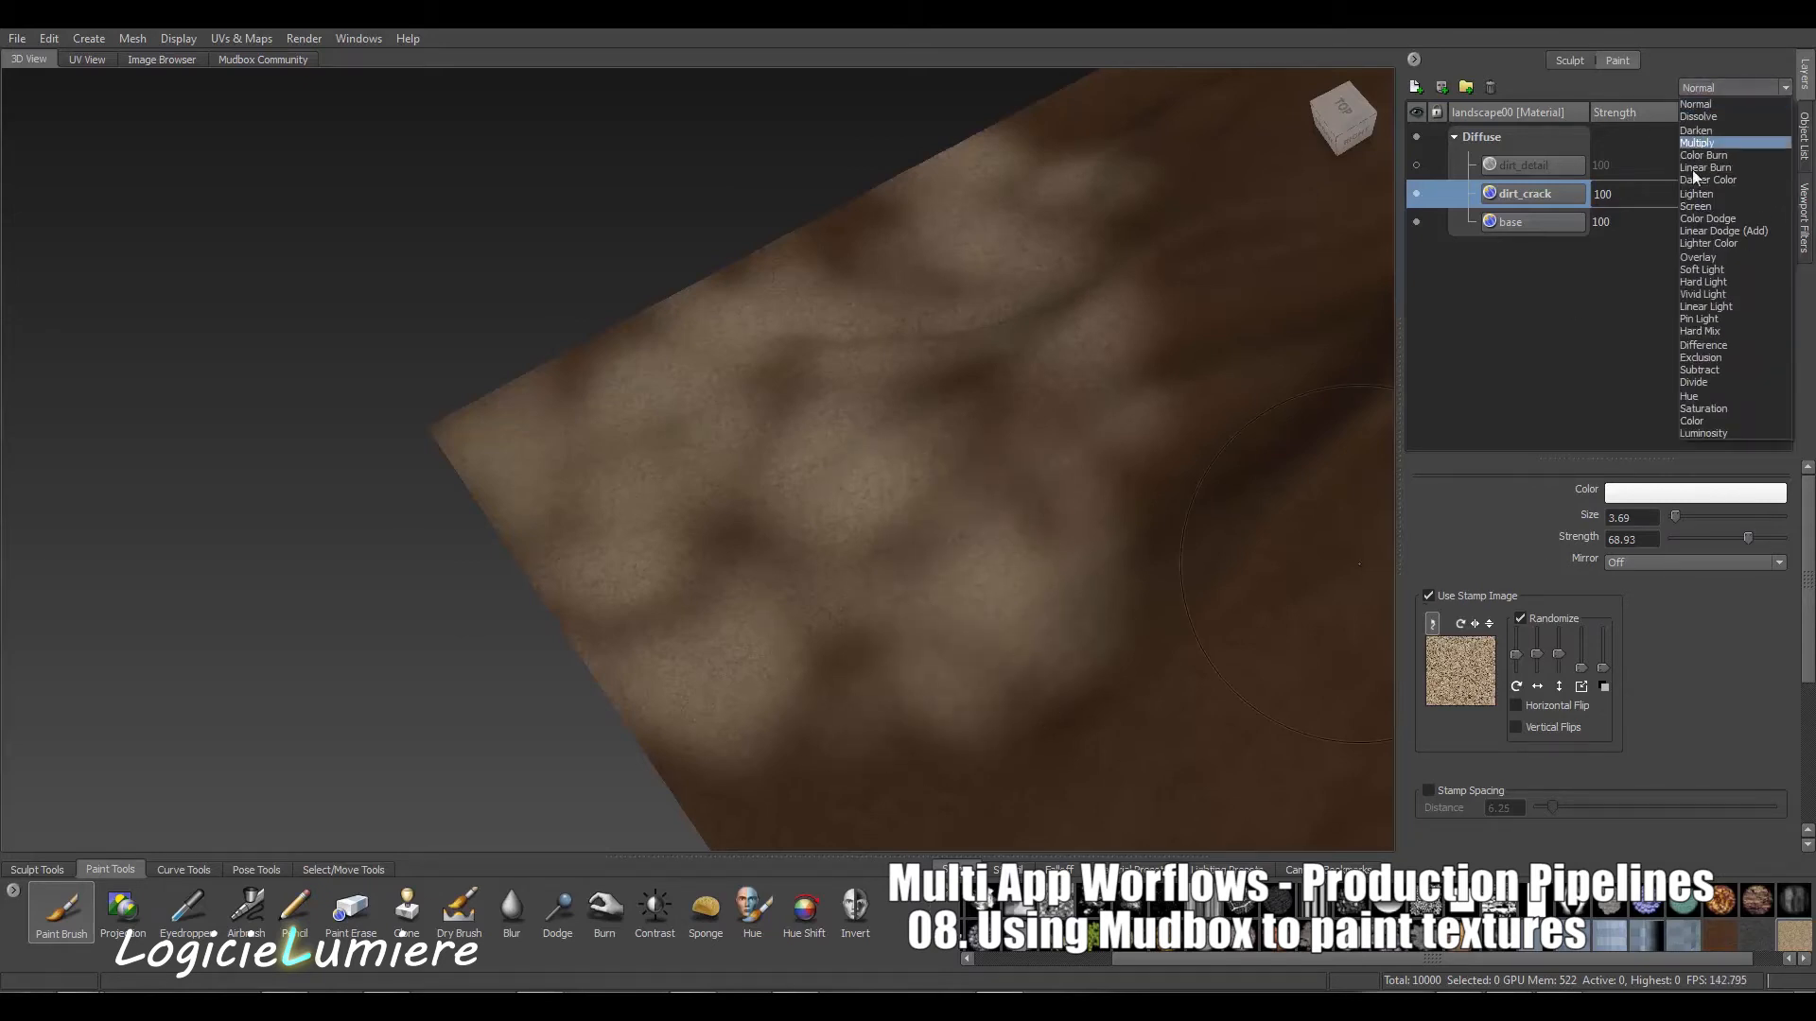
pyautogui.click(1724, 261)
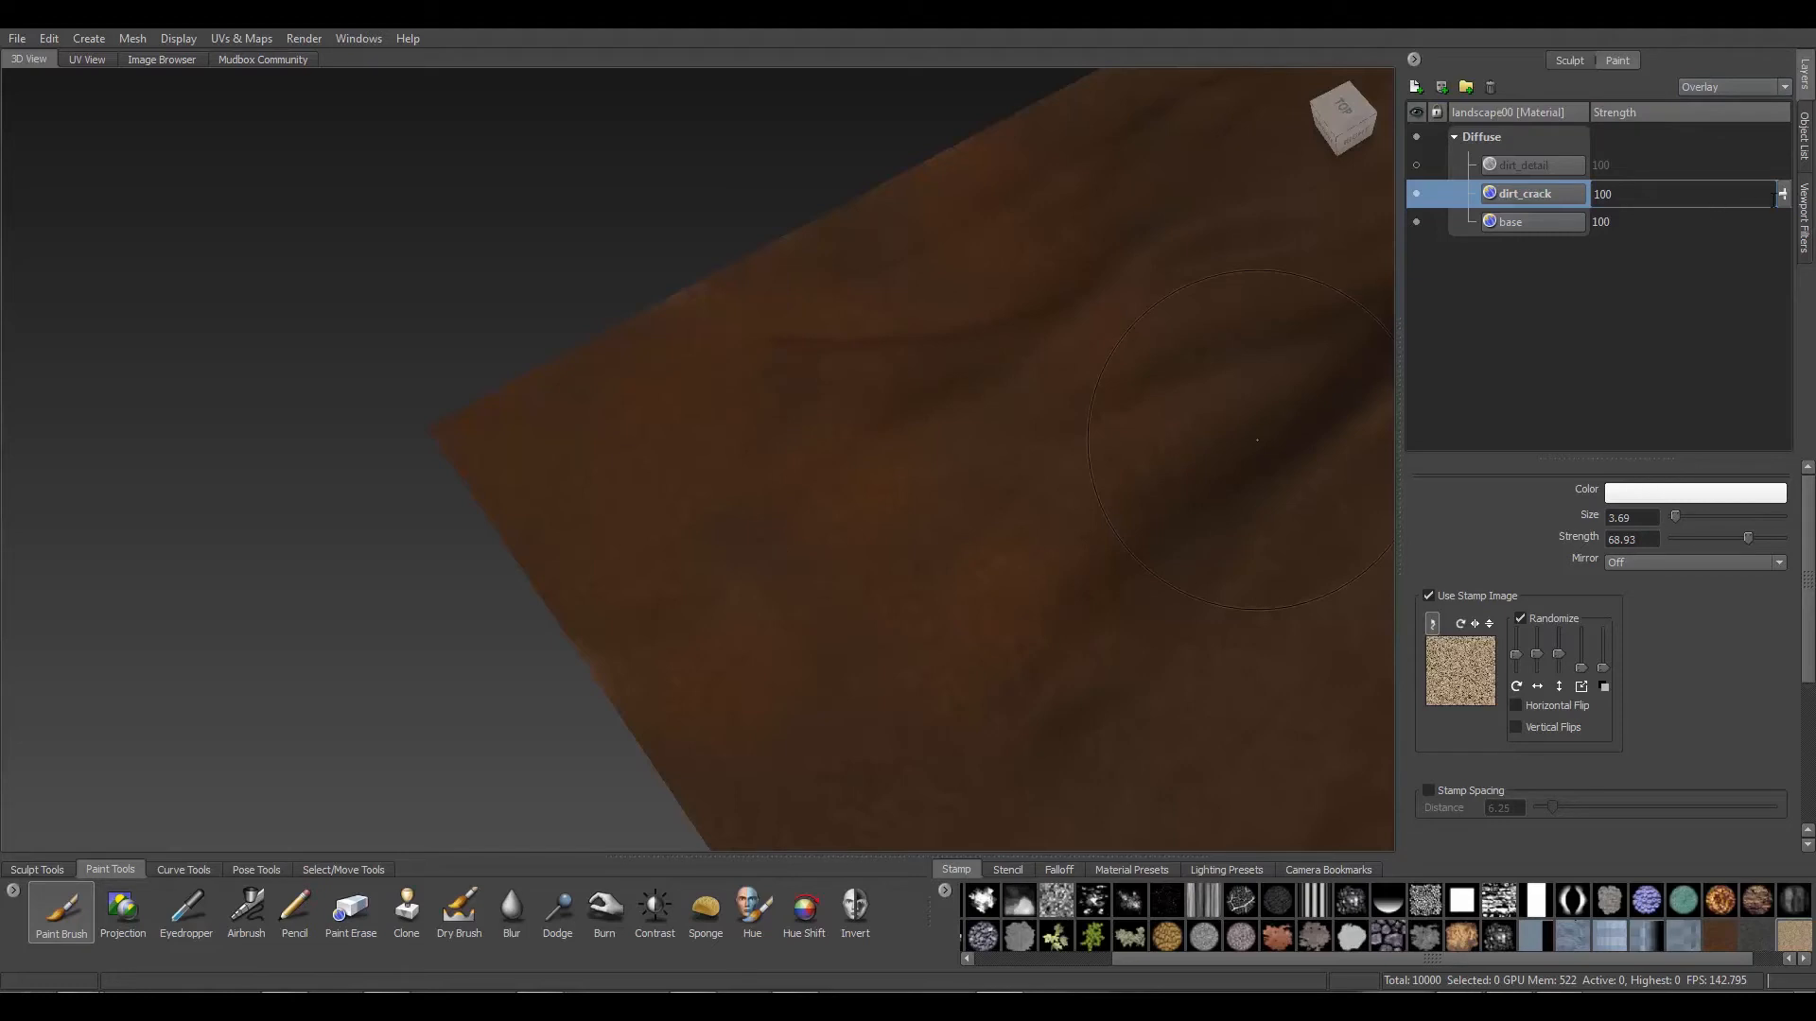
pyautogui.moveTo(1782, 194); pyautogui.dragTo(1772, 259)
# Try the Multiply and Screen blend modes on the dirt_crack layer and return it to Overlay
pyautogui.click(1754, 88)
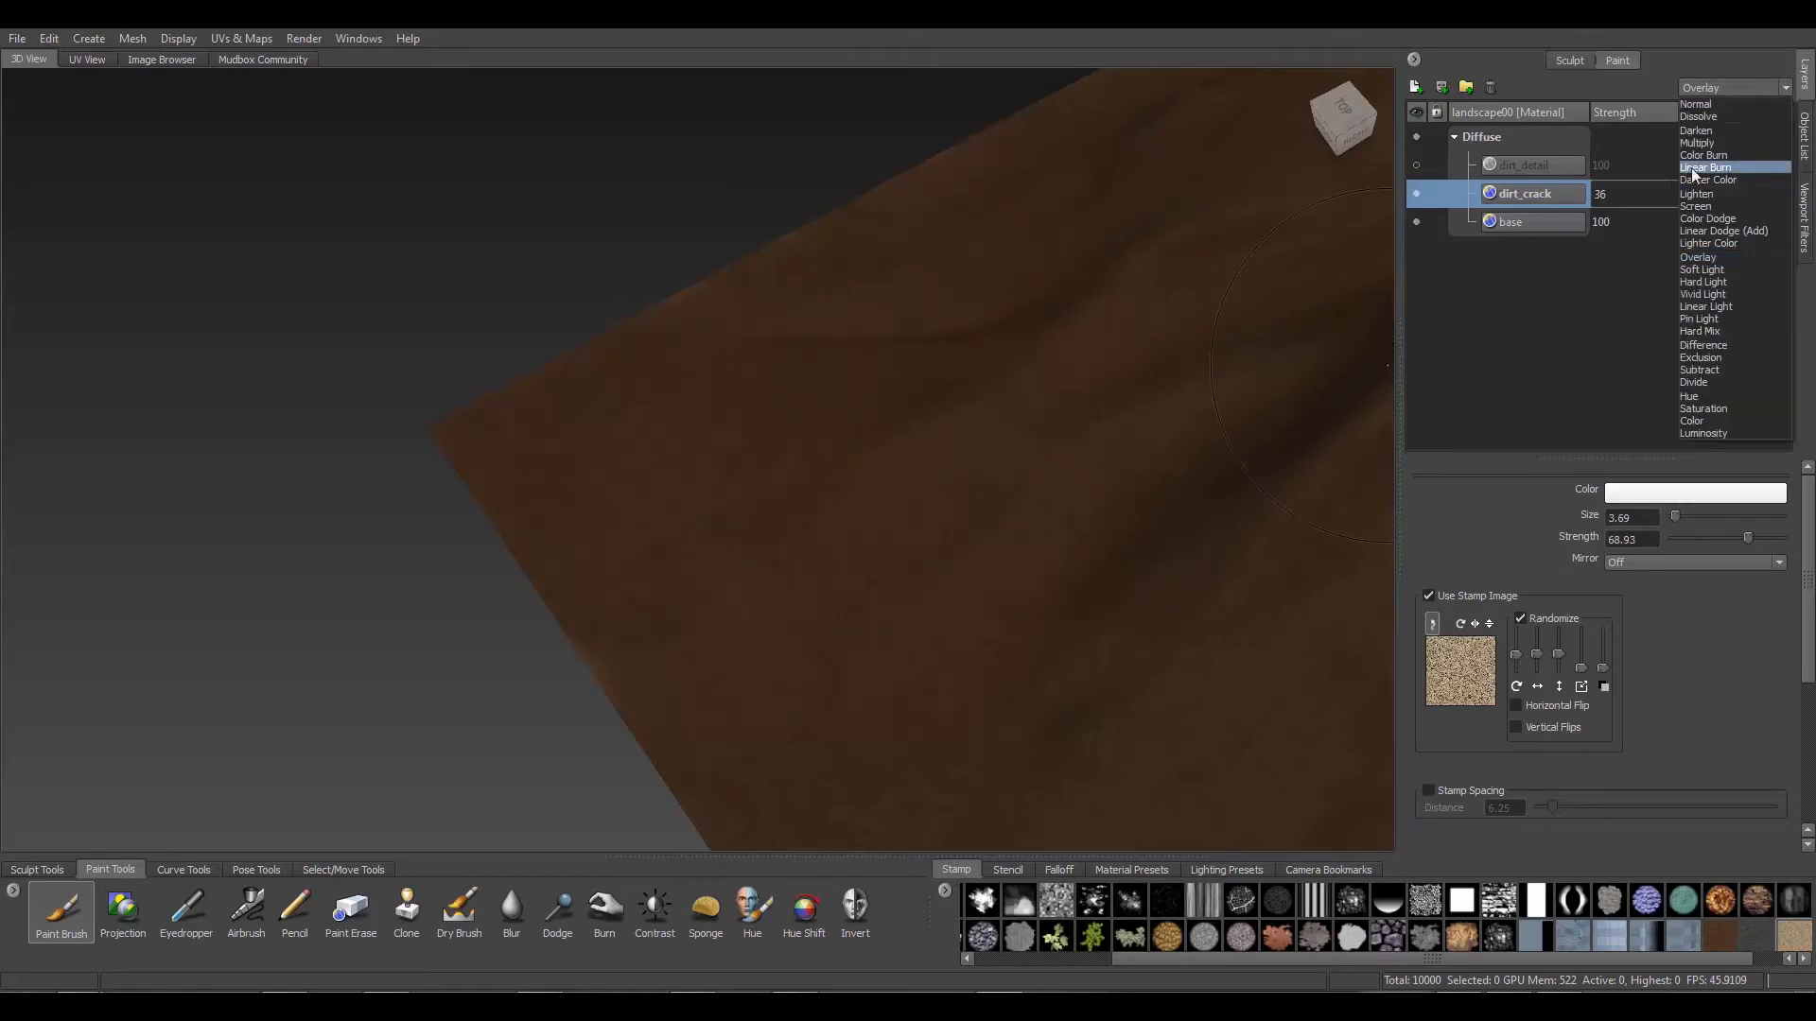
pyautogui.click(1696, 143)
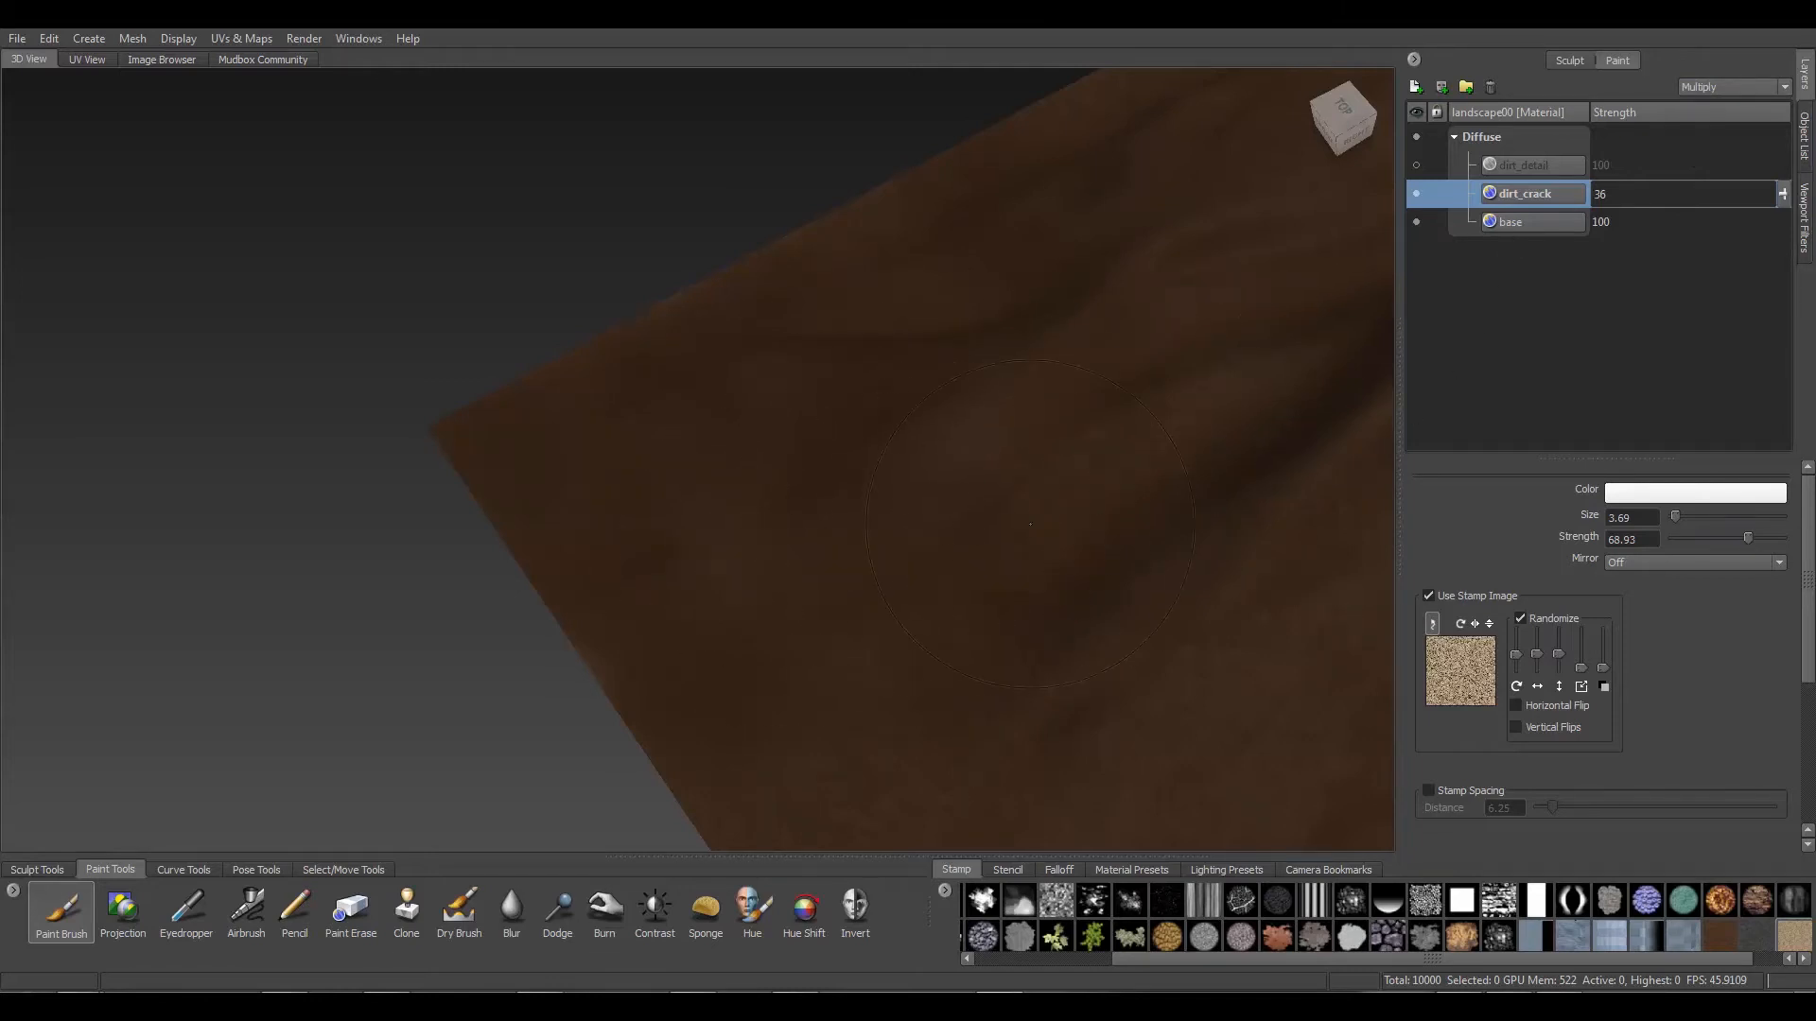
pyautogui.click(1736, 87)
pyautogui.click(1702, 207)
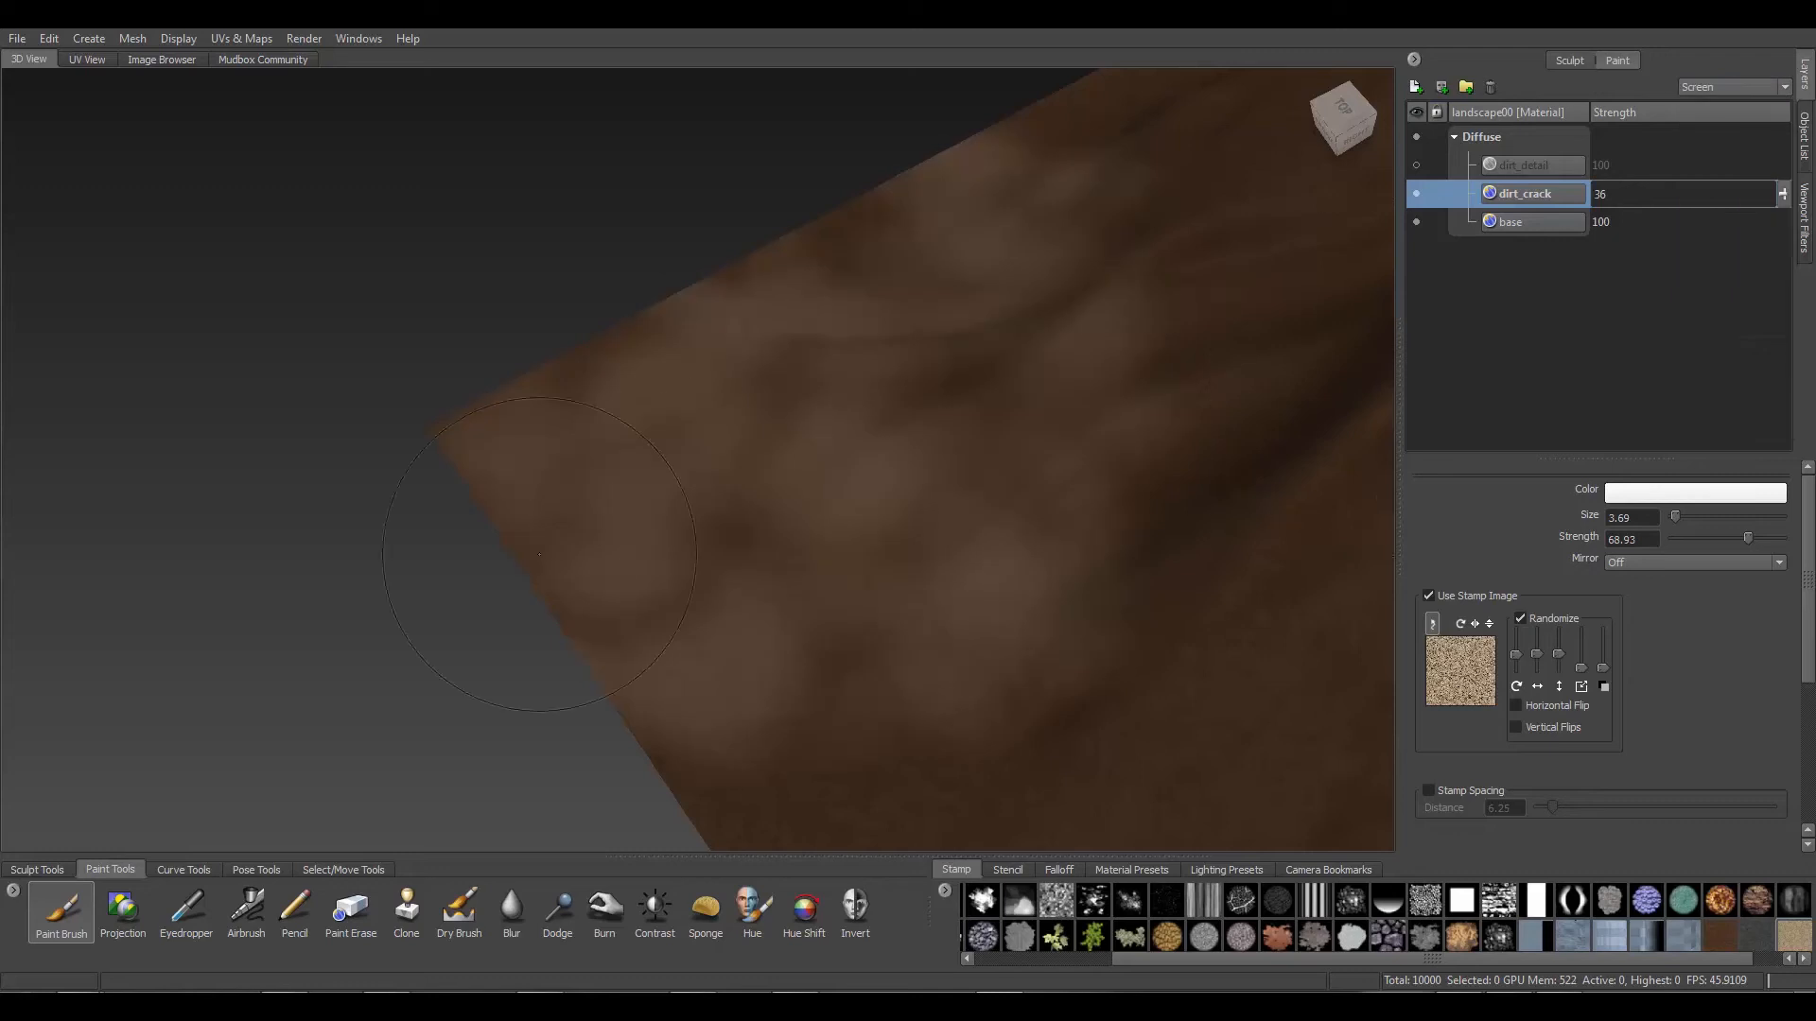
pyautogui.click(1735, 87)
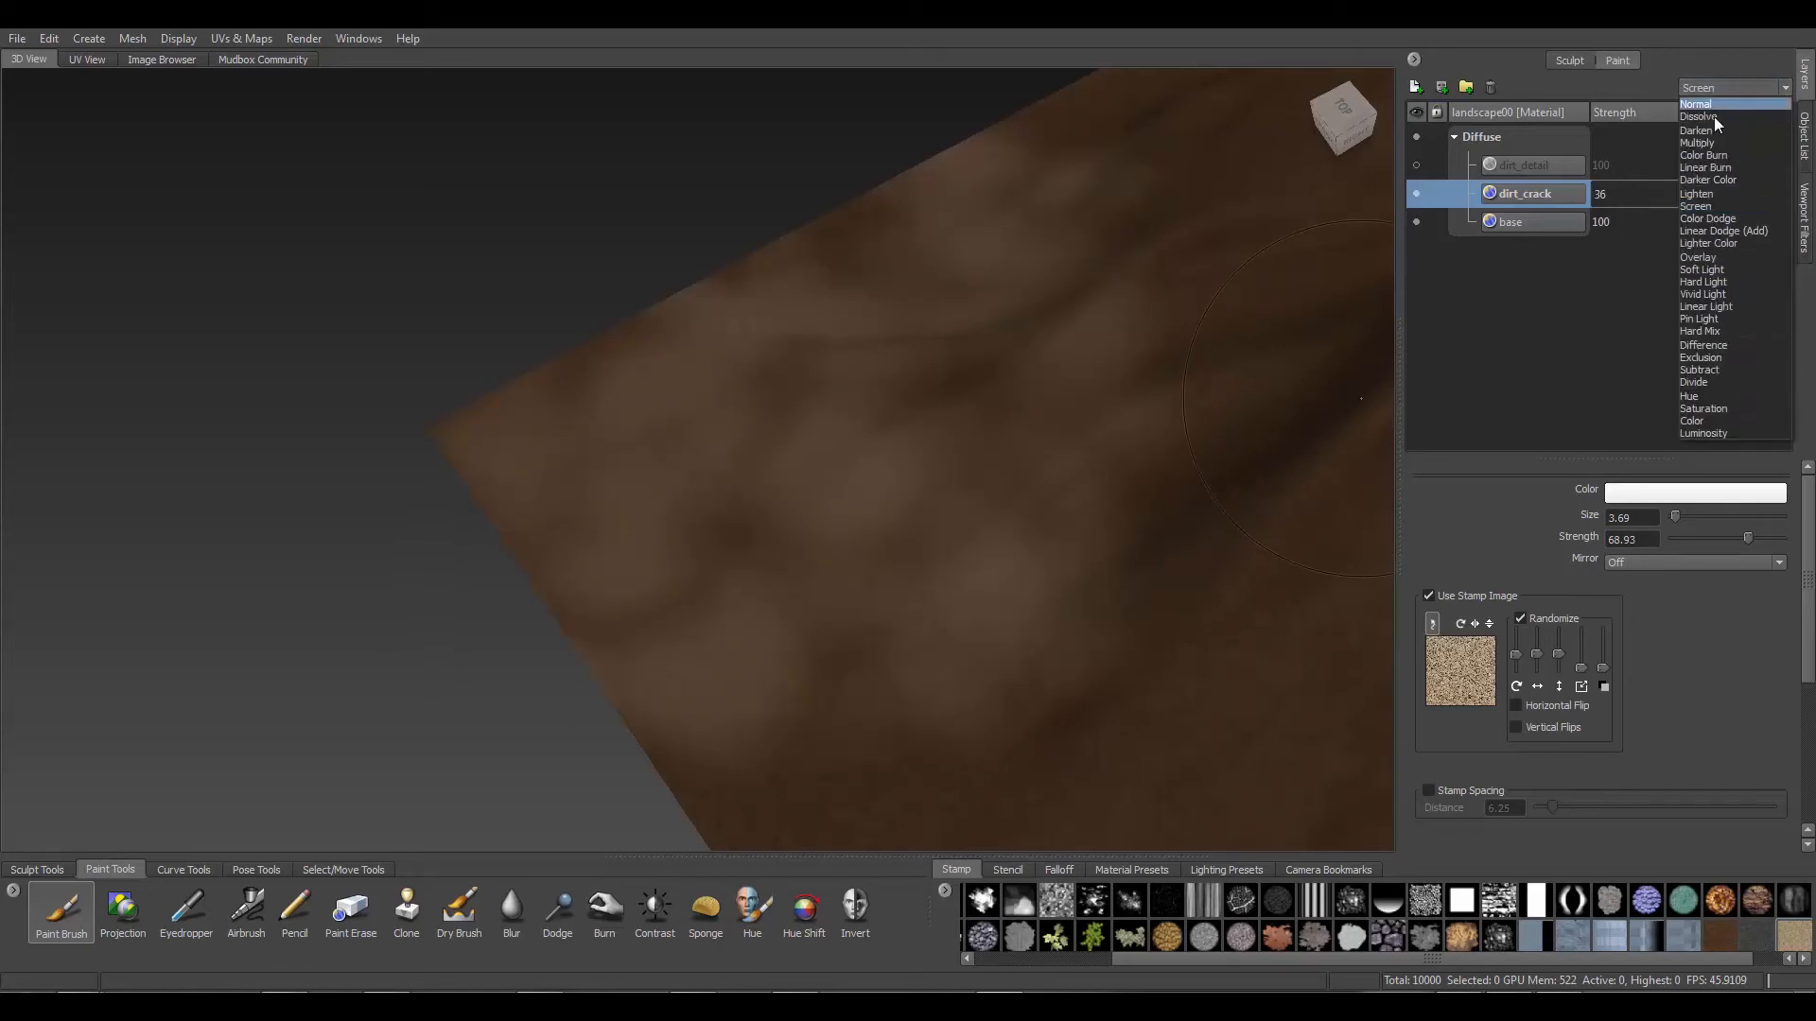
pyautogui.click(1719, 258)
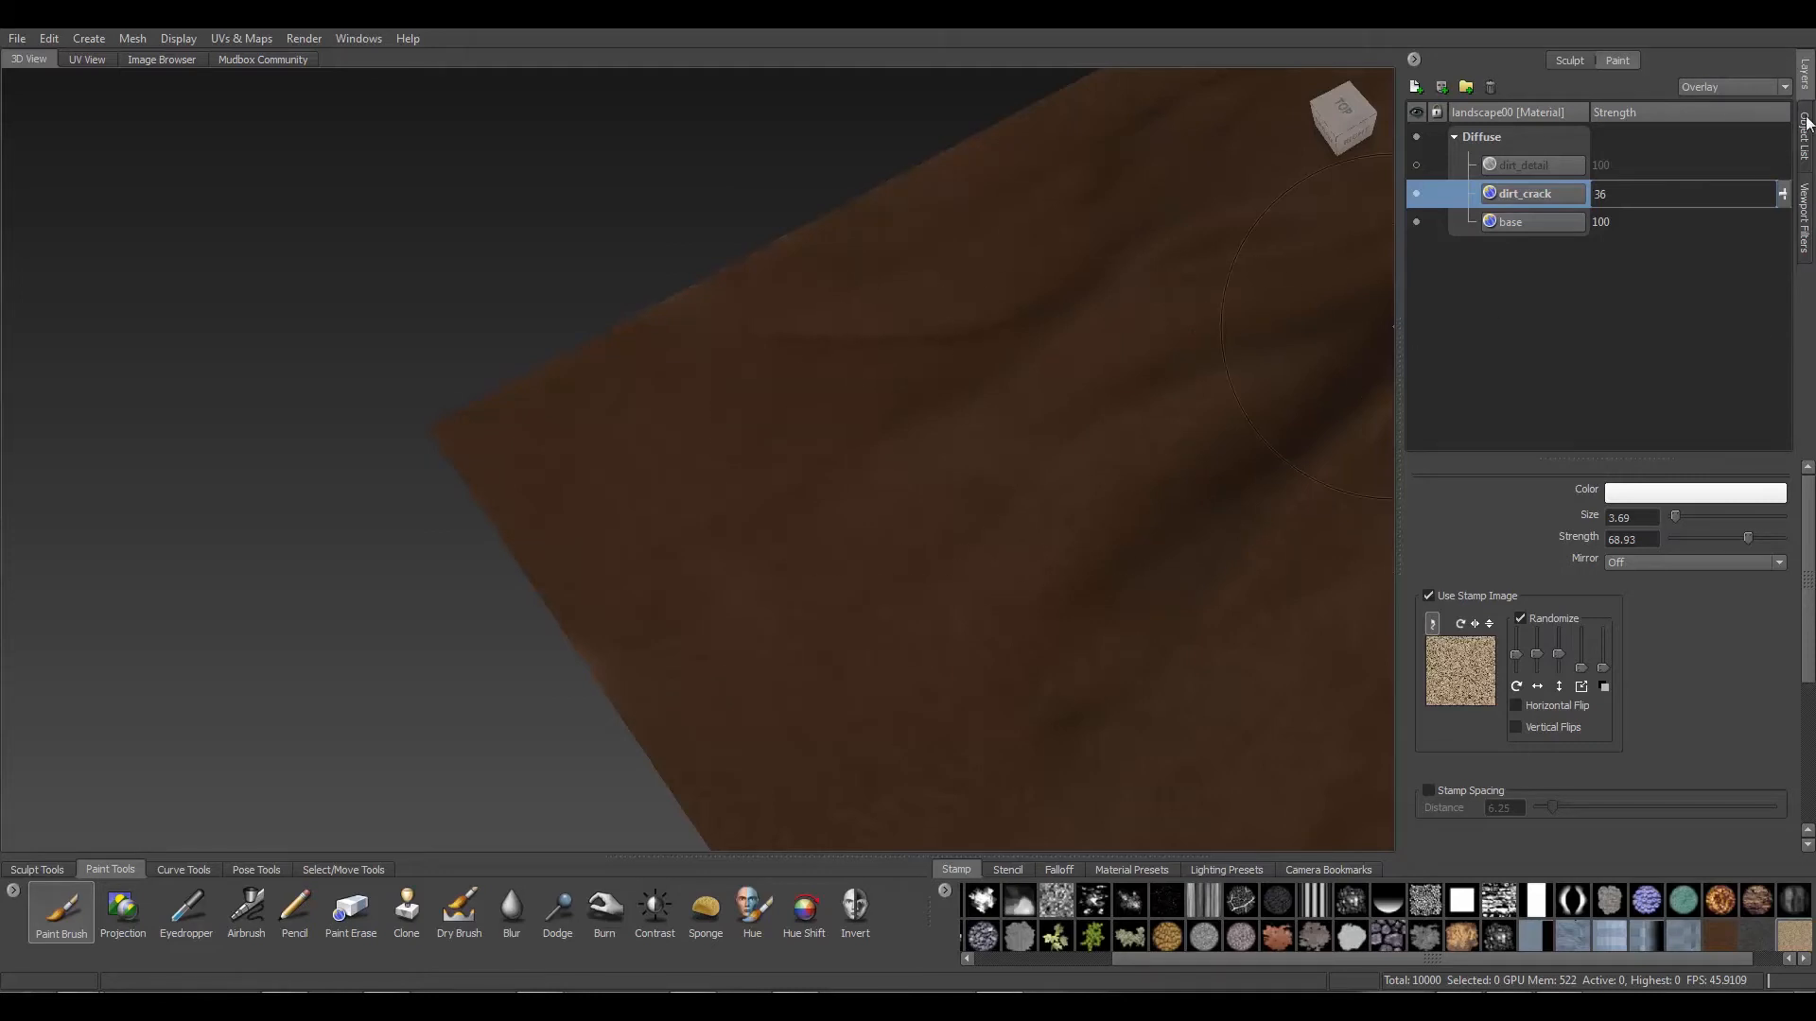
# Set the dirt_crack layer's blend mode to Soft Light and its strength to 48
pyautogui.click(1759, 85)
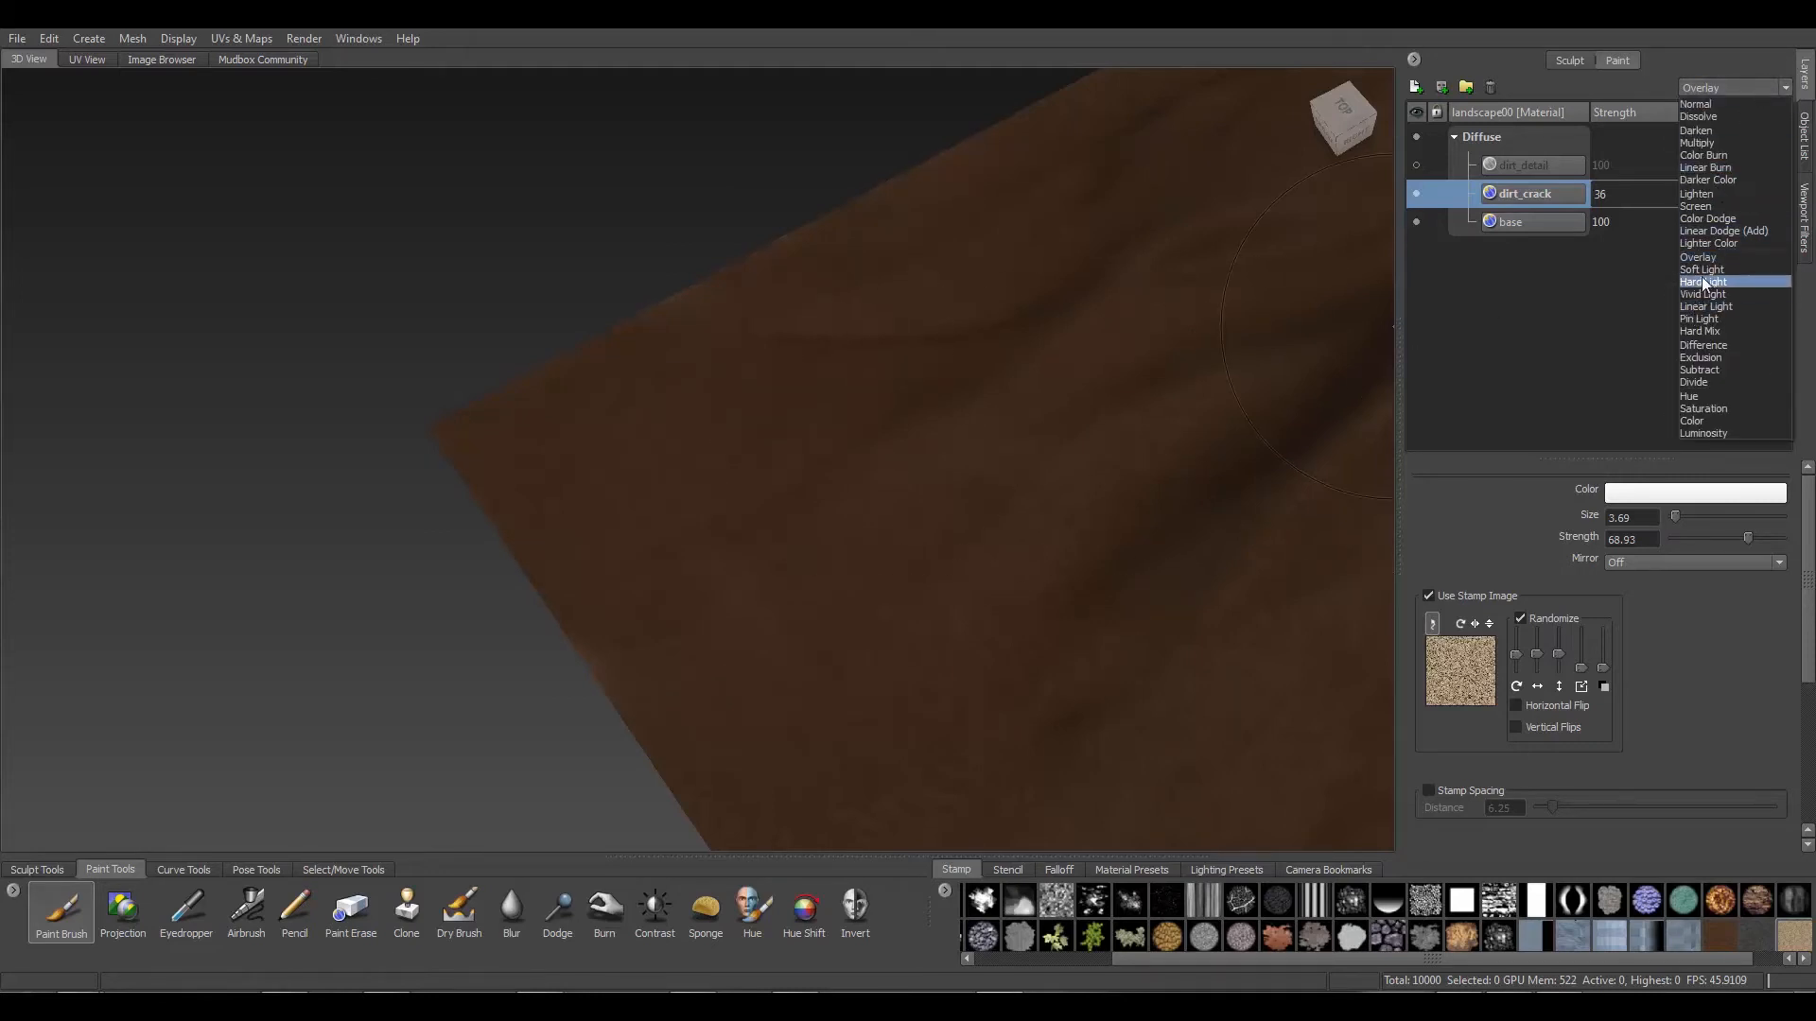
pyautogui.click(1702, 270)
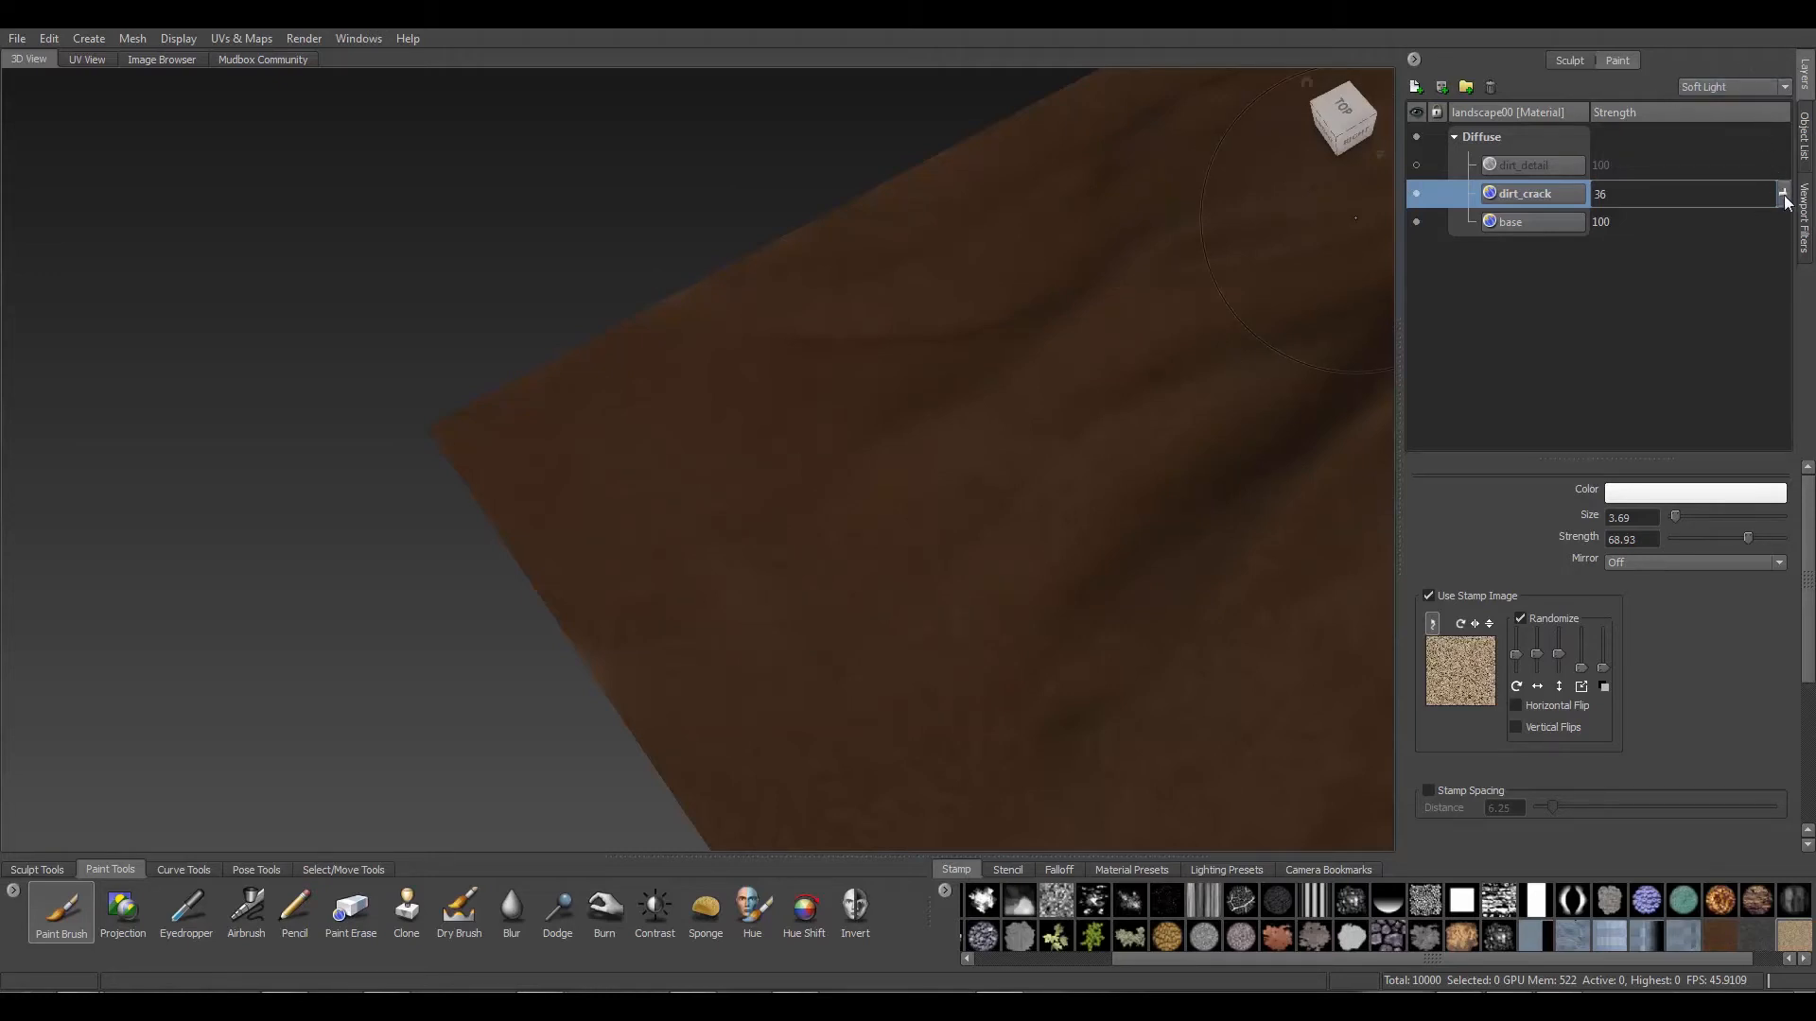
pyautogui.moveTo(1786, 202)
pyautogui.mouseDown()
pyautogui.moveTo(1783, 159)
pyautogui.moveTo(1784, 188)
pyautogui.mouseUp()
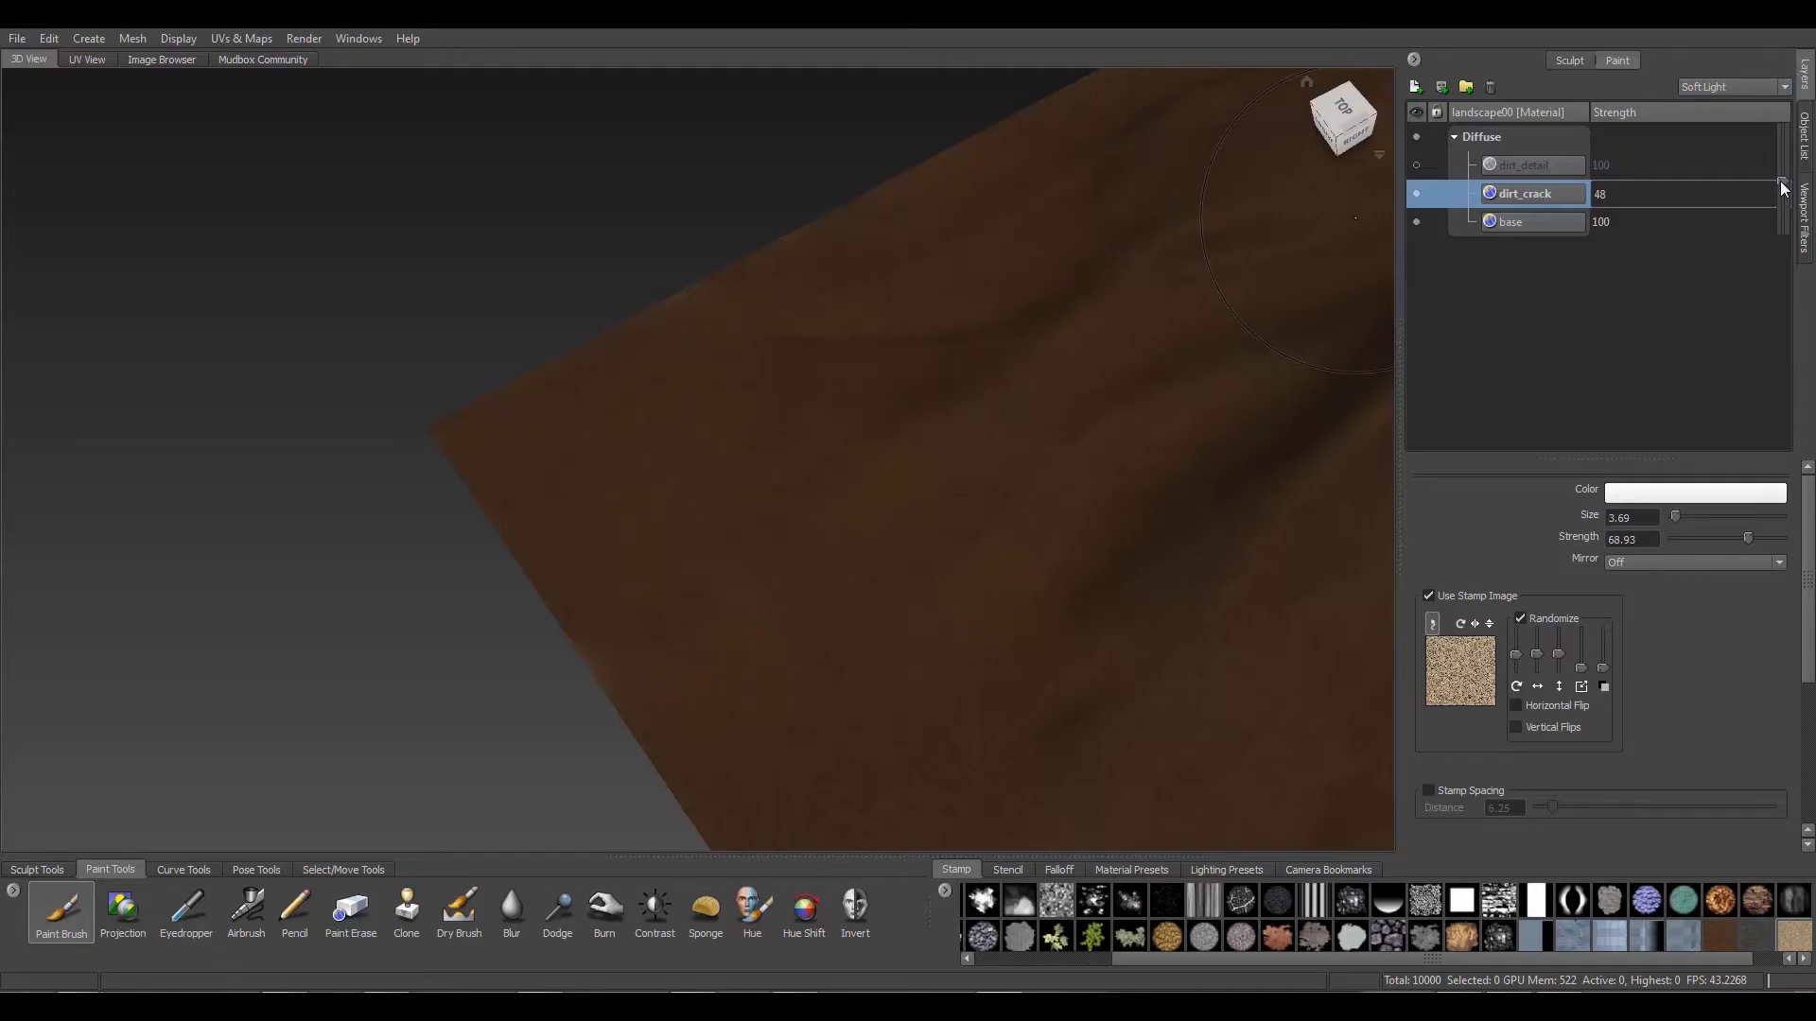
# Continue painting the cracked-ground stamp across the rest of the landscape on the dirt_crack layer, saving the scene along the way
pyautogui.keyDown('alt'); pyautogui.moveTo(934, 489); pyautogui.dragTo(747, 547); pyautogui.keyUp('alt')
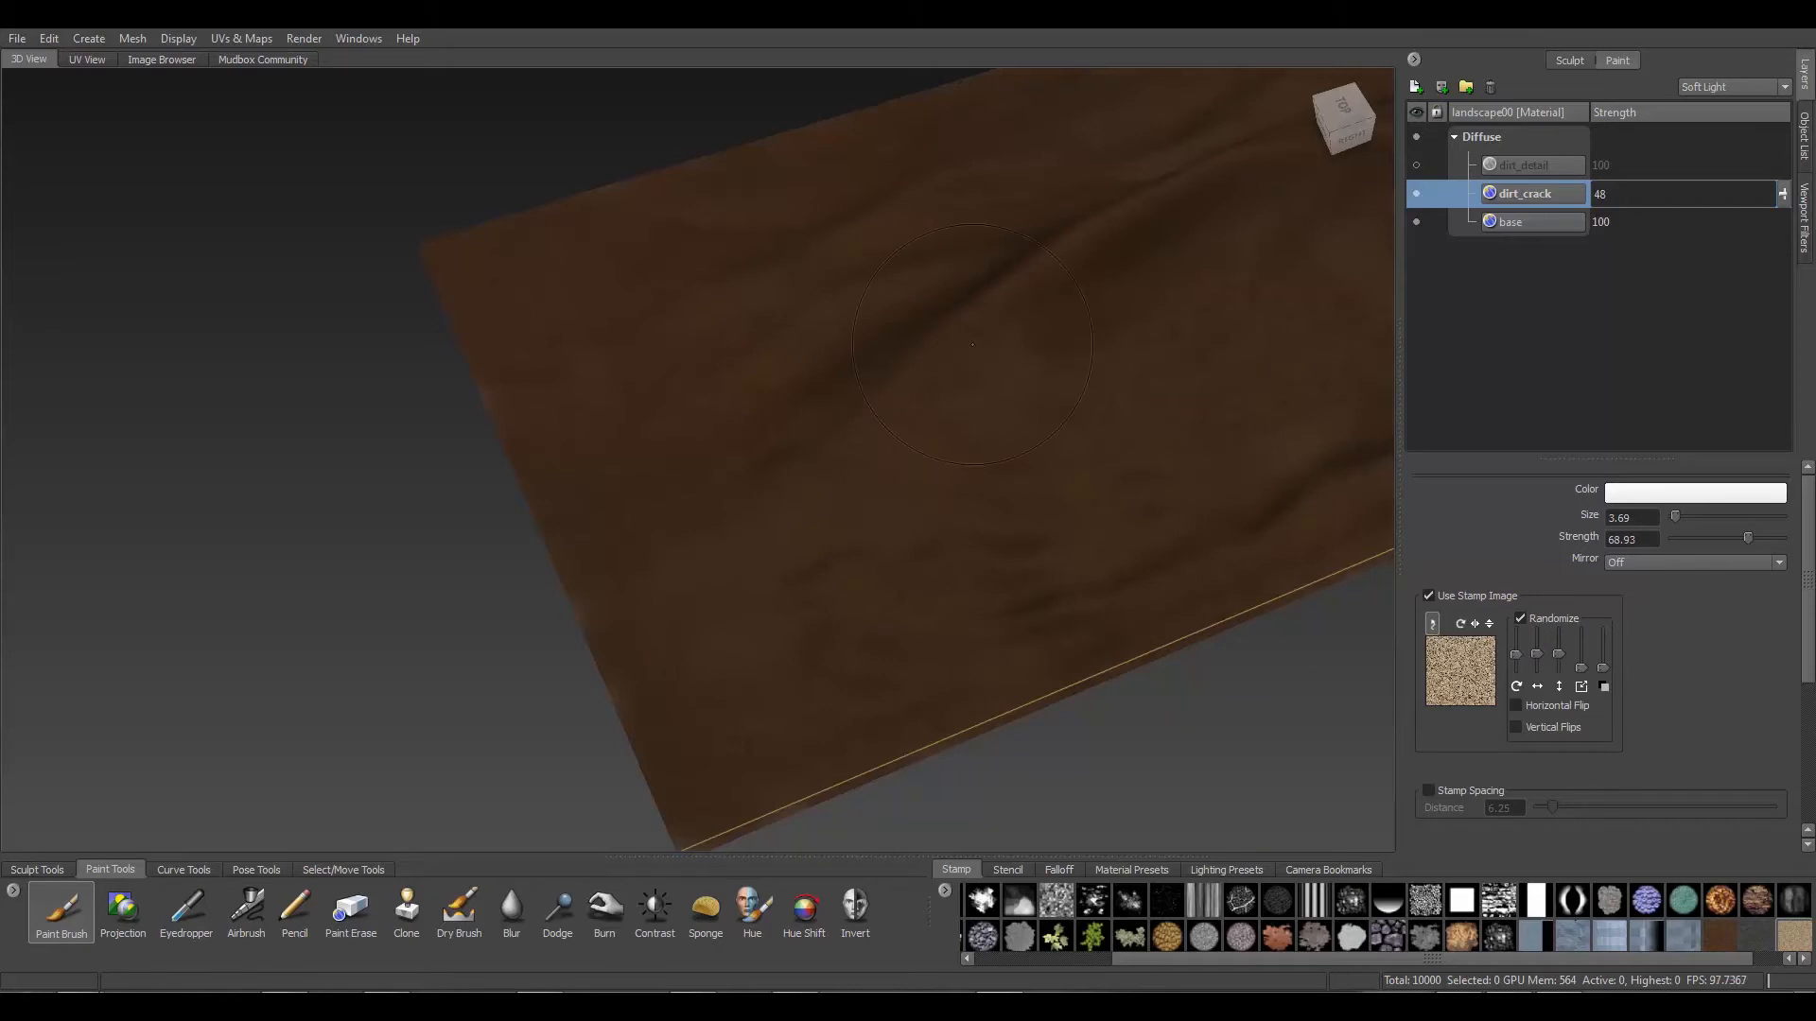
pyautogui.keyDown('alt'); pyautogui.moveTo(855, 255); pyautogui.dragTo(799, 321); pyautogui.keyUp('alt')
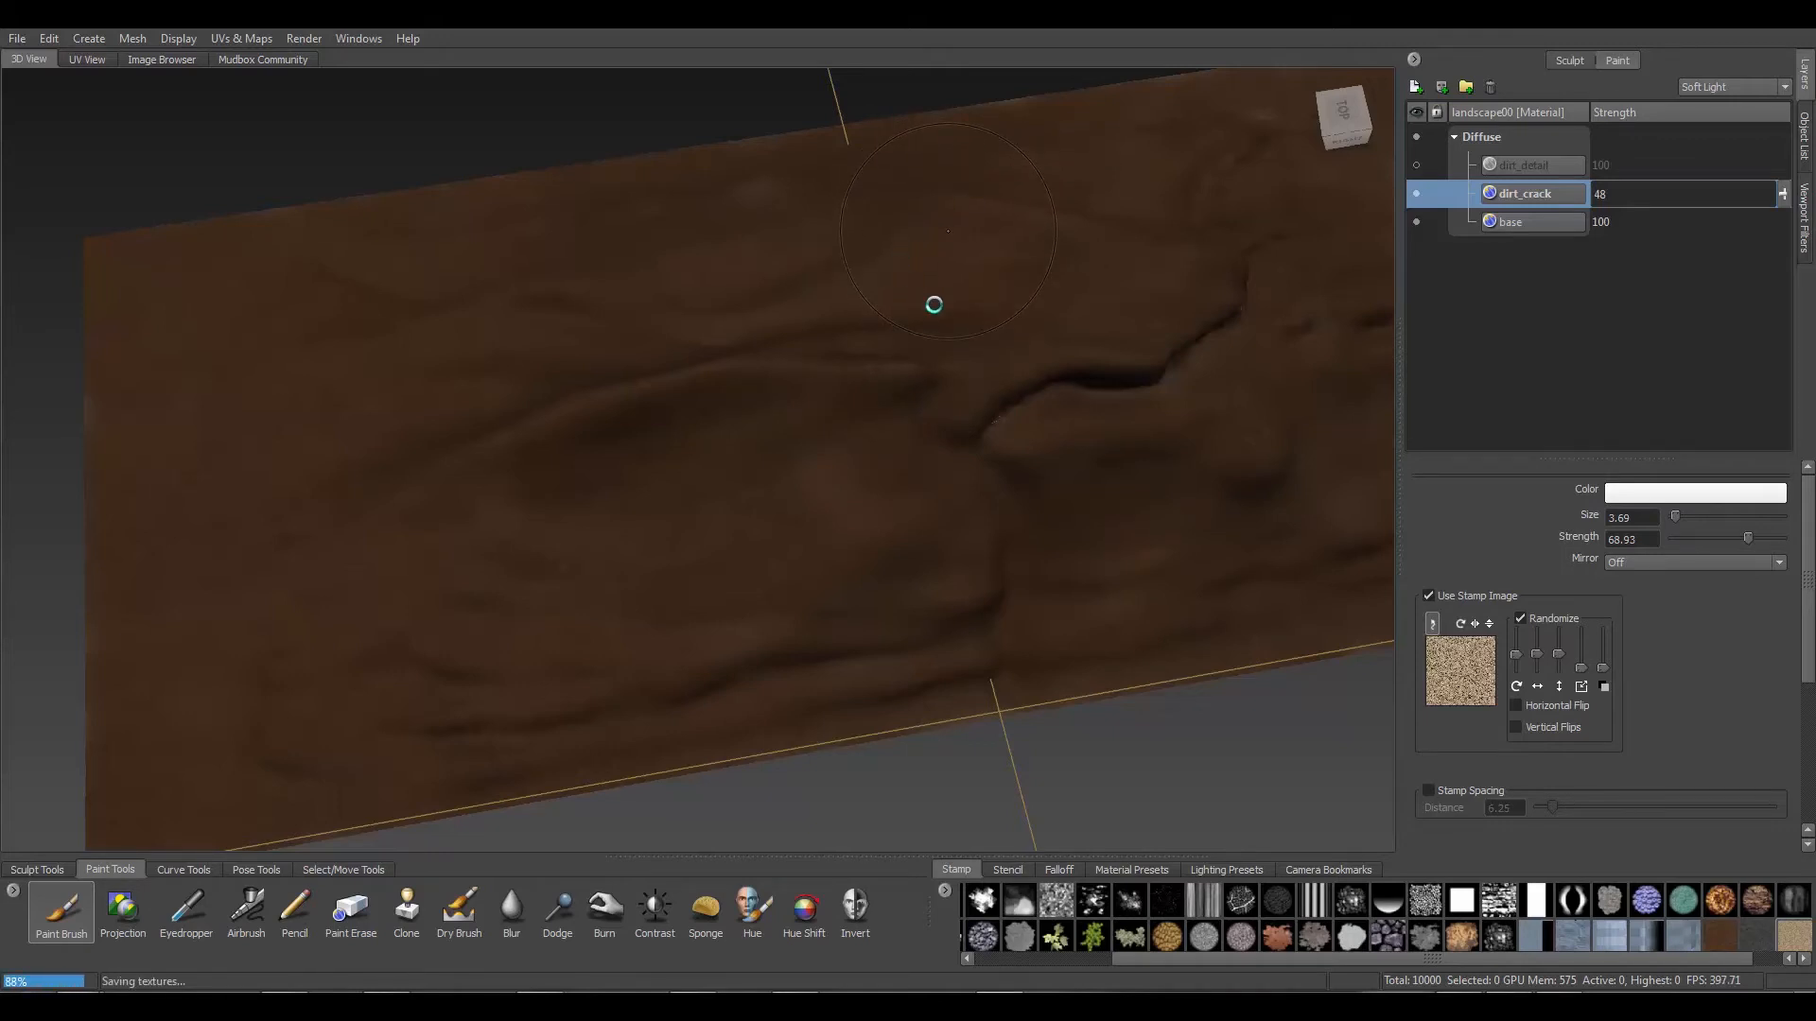
pyautogui.moveTo(947, 231)
pyautogui.keyDown('alt'); pyautogui.mouseDown()
pyautogui.moveTo(899, 393)
pyautogui.moveTo(908, 424)
pyautogui.mouseUp(); pyautogui.keyUp('alt')
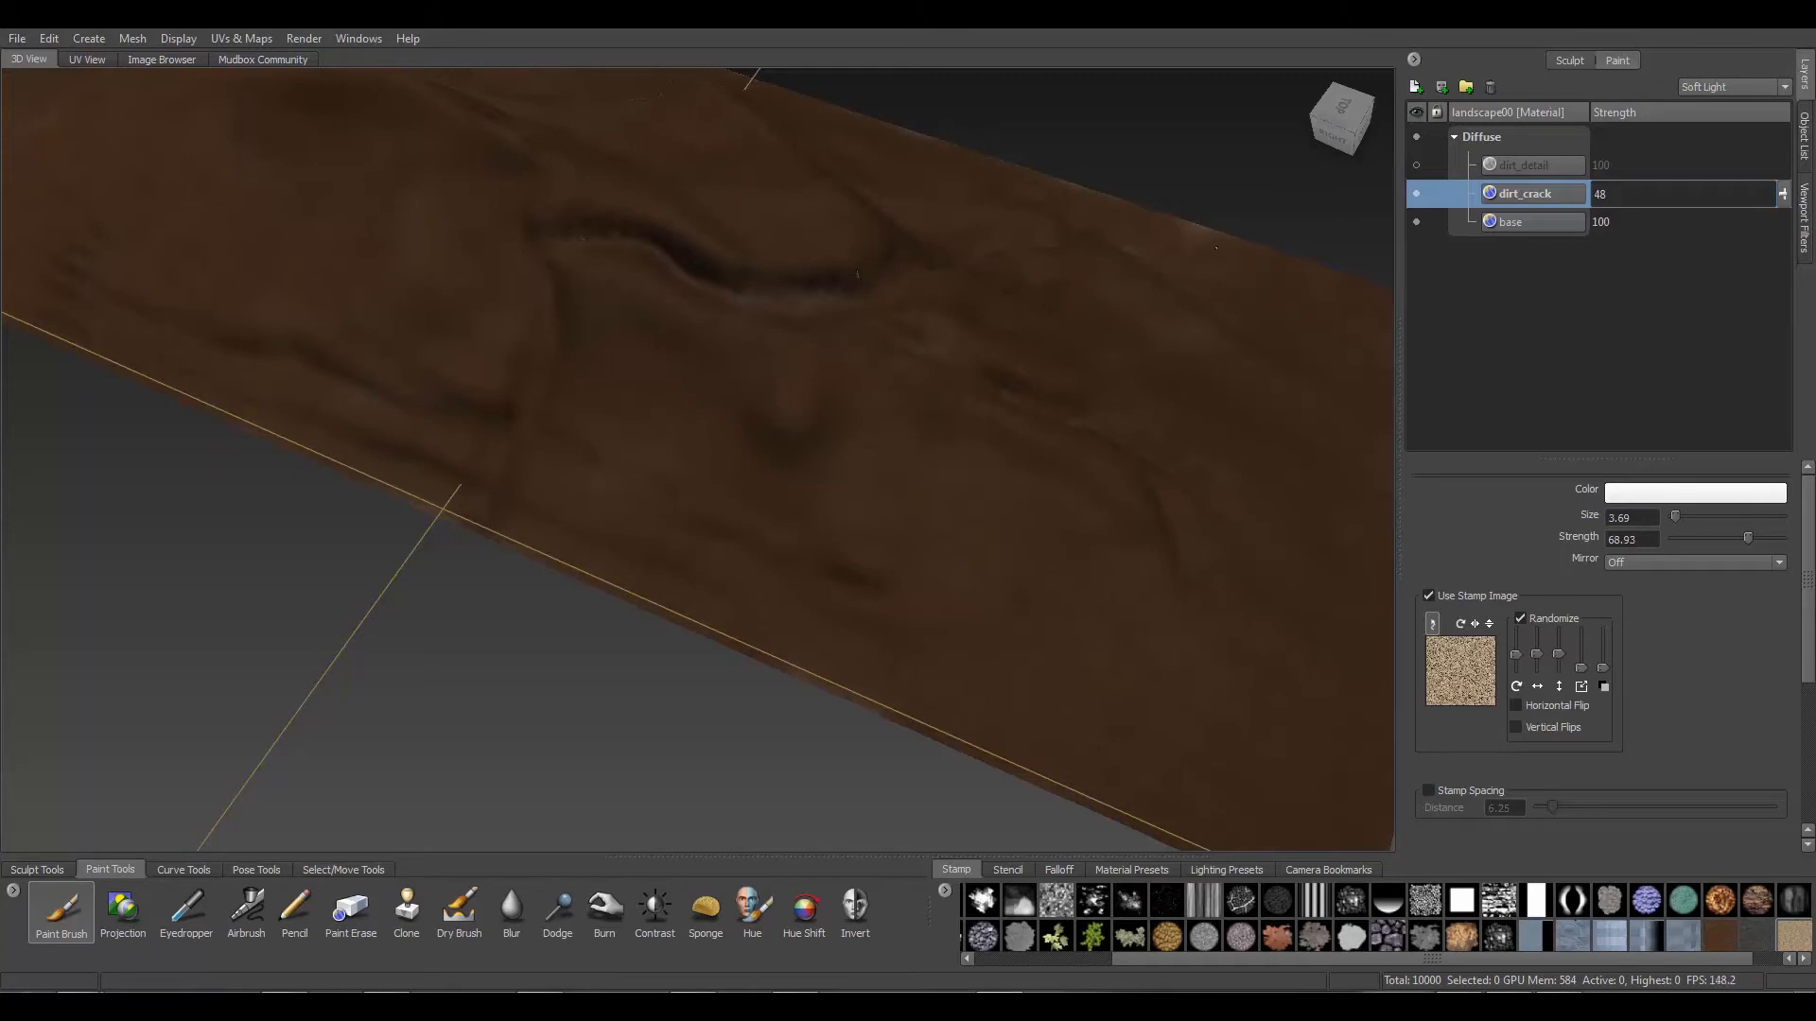
pyautogui.hotkey('ctrl', 's')
pyautogui.keyDown('alt'); pyautogui.moveTo(1061, 482); pyautogui.dragTo(961, 520); pyautogui.keyUp('alt')
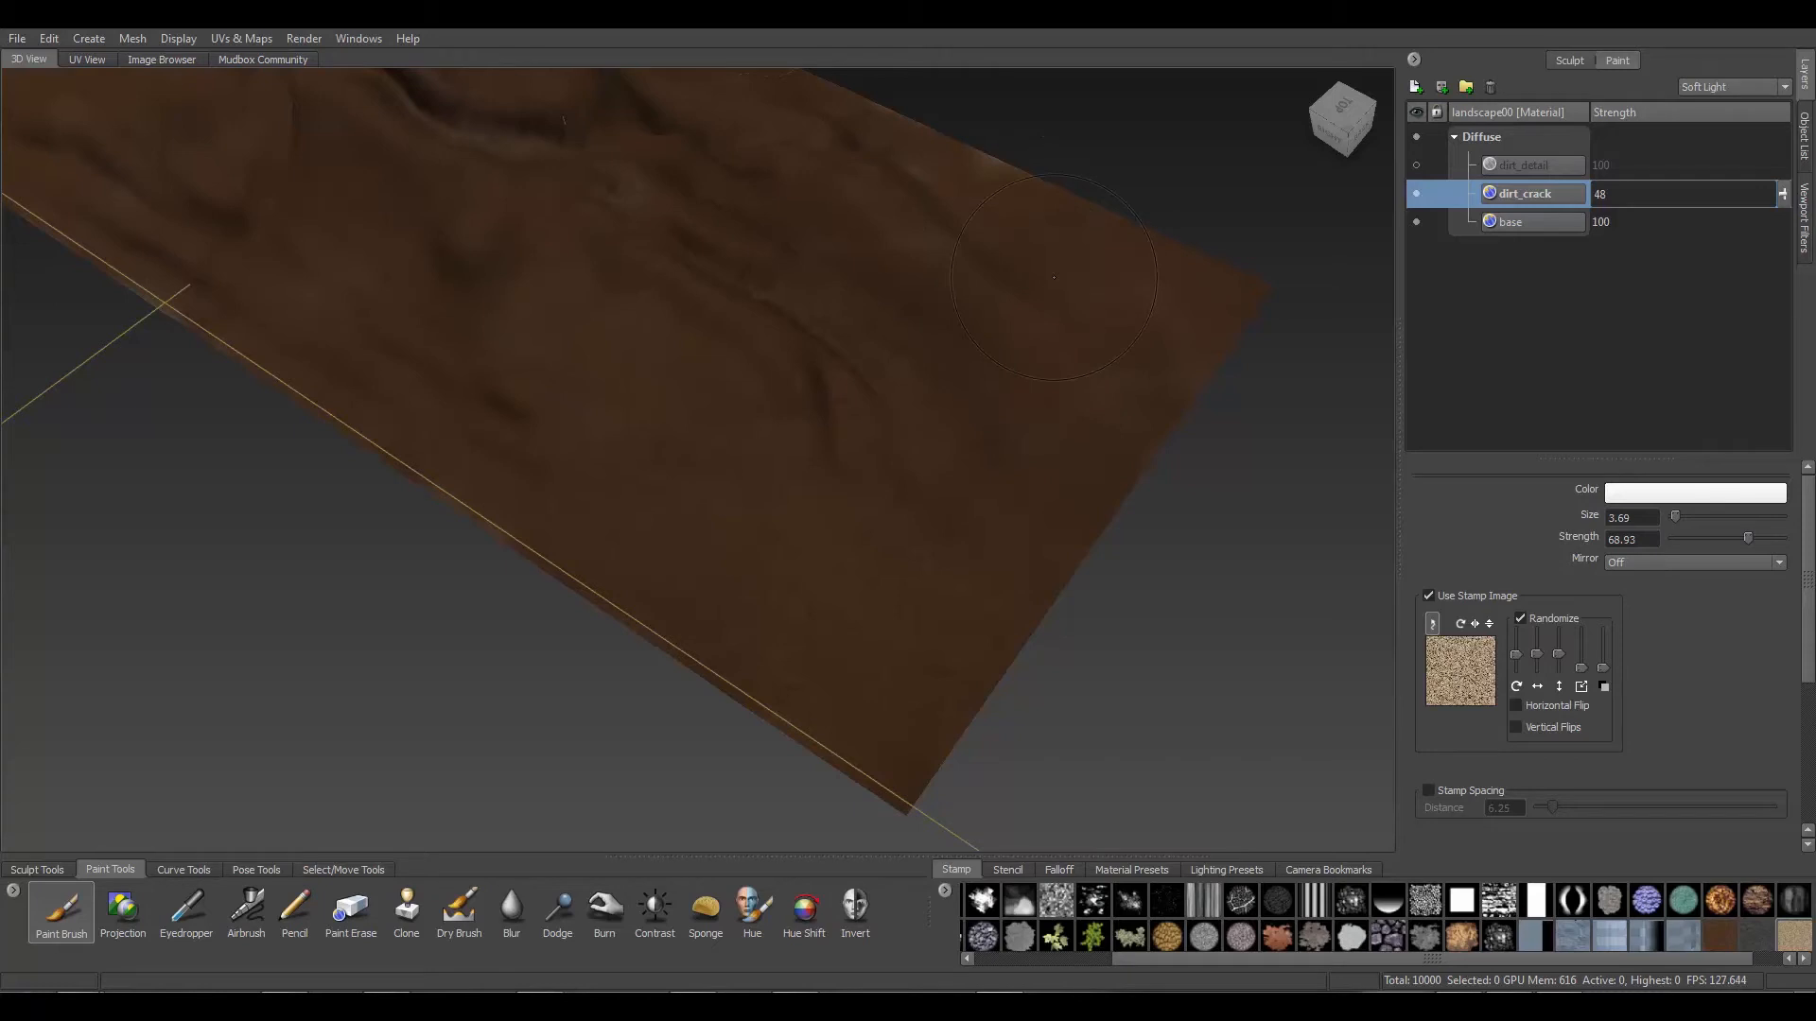
pyautogui.moveTo(1054, 278)
pyautogui.keyDown('alt'); pyautogui.mouseDown()
pyautogui.moveTo(887, 369)
pyautogui.moveTo(707, 356)
pyautogui.moveTo(892, 104)
pyautogui.mouseUp(); pyautogui.keyUp('alt')
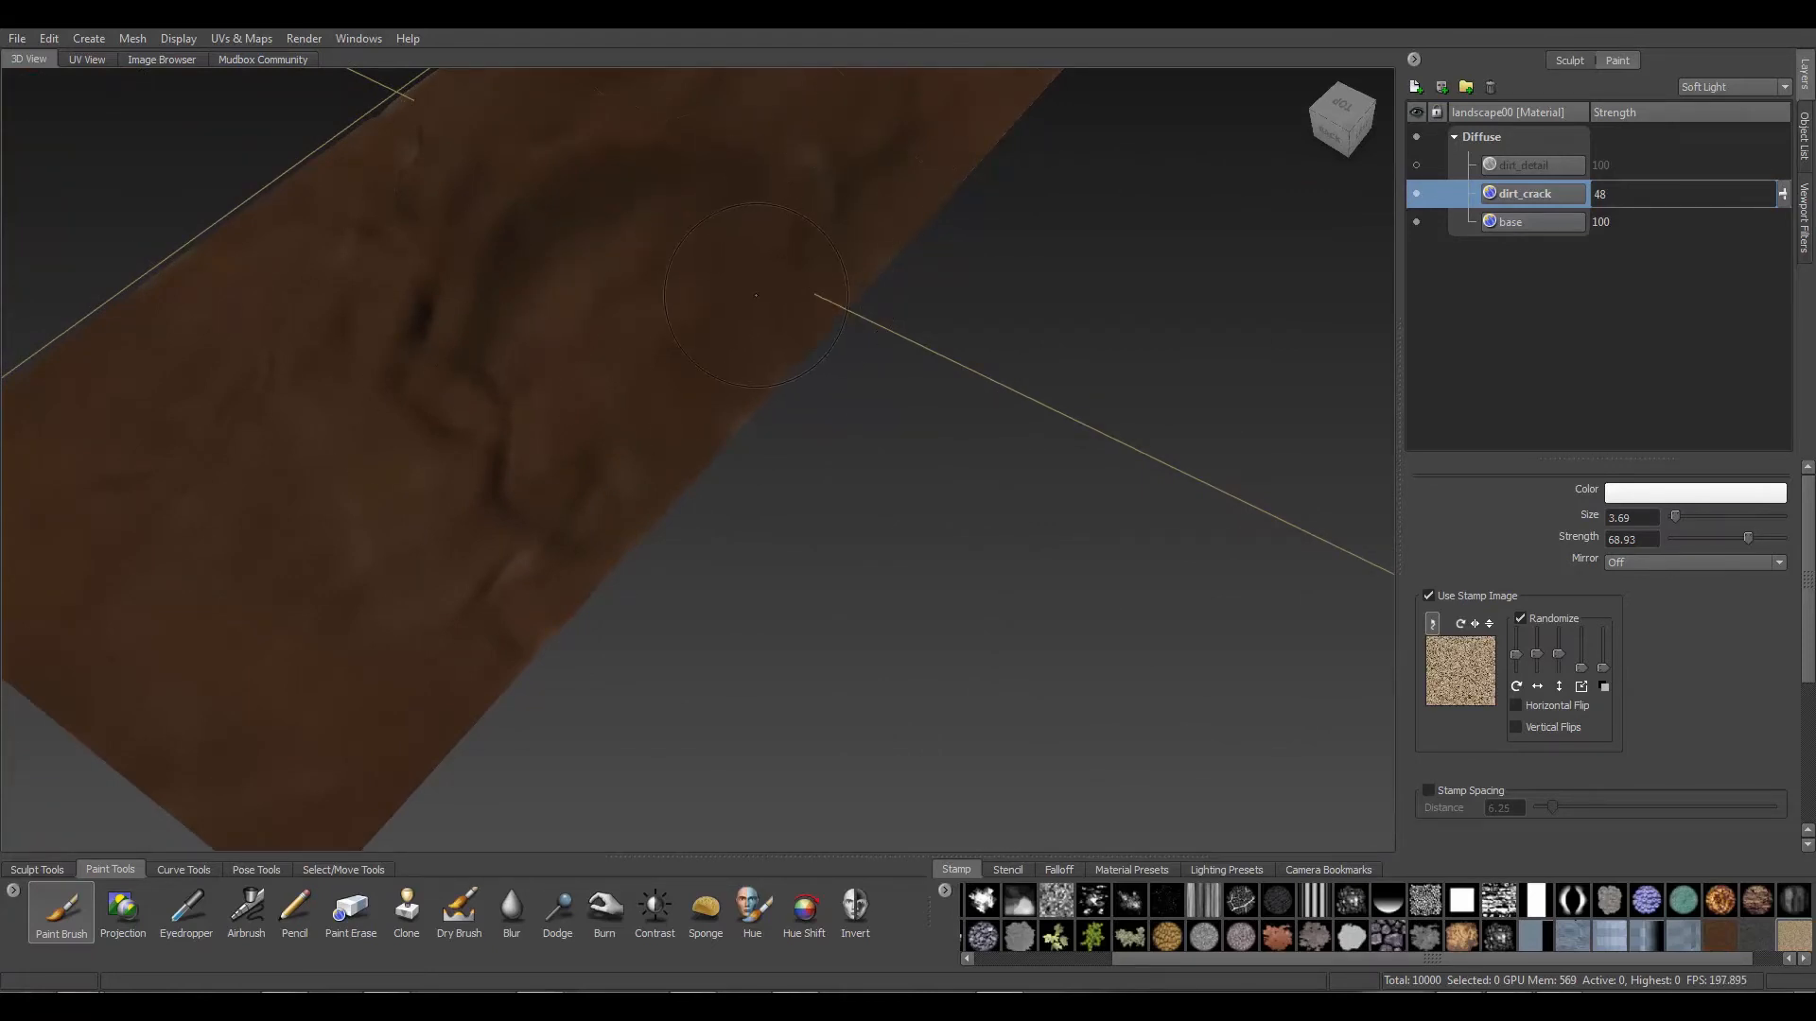
pyautogui.hotkey('ctrl', 's')
# Activate the cracked-ground stencil and scale it down to a small square over the middle of the landscape
pyautogui.click(1018, 871)
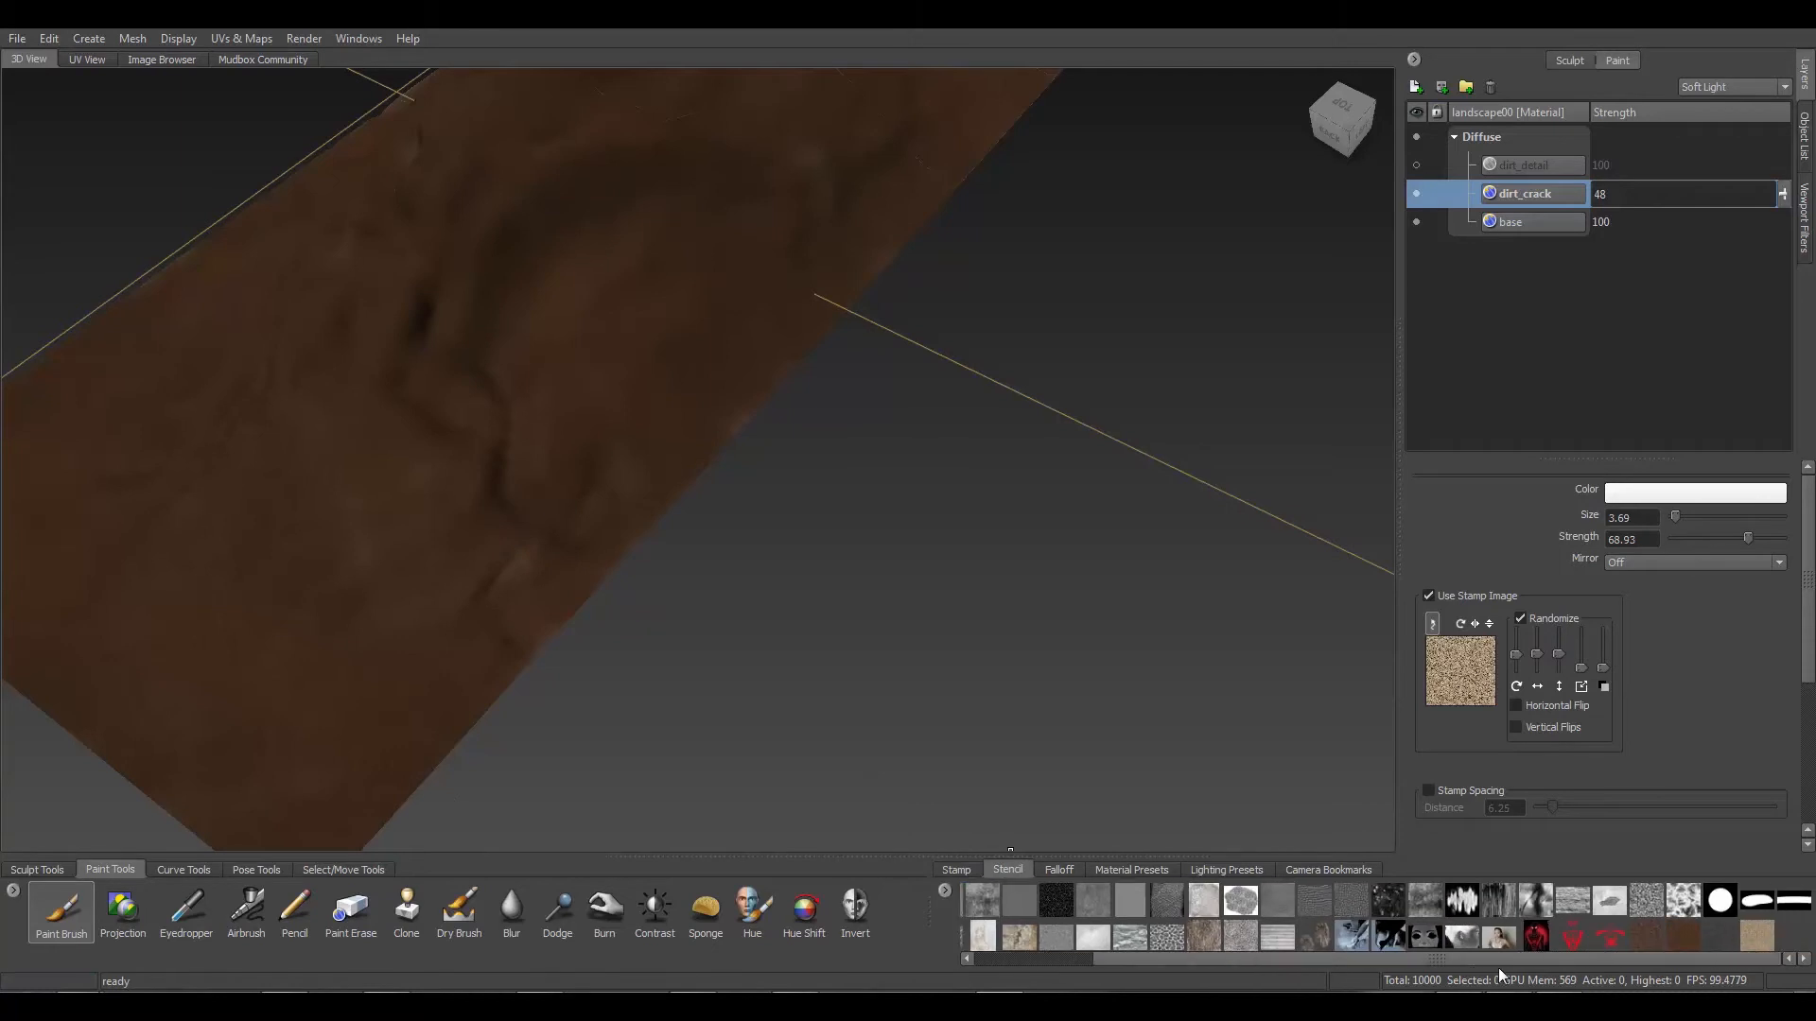
pyautogui.click(1756, 936)
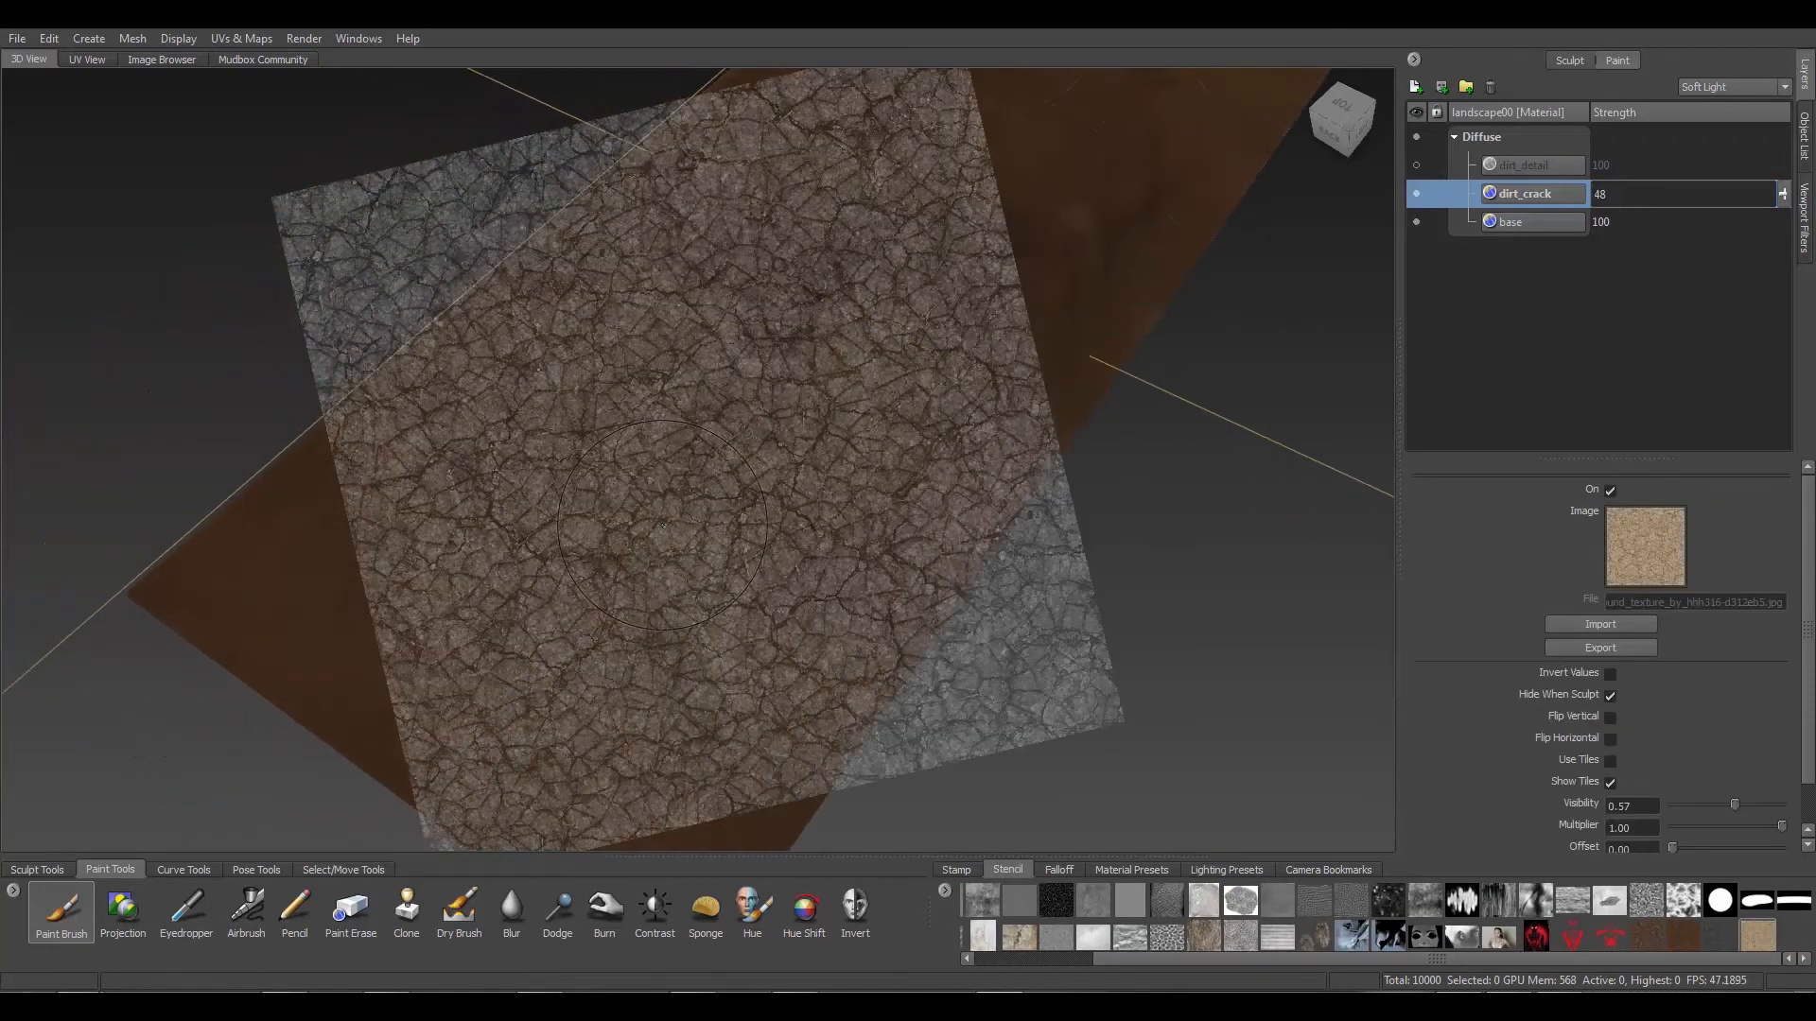
pyautogui.moveTo(558, 521)
pyautogui.mouseDown(button='right')
pyautogui.moveTo(112, 529)
pyautogui.moveTo(132, 531)
pyautogui.moveTo(52, 547)
pyautogui.mouseUp(button='right')
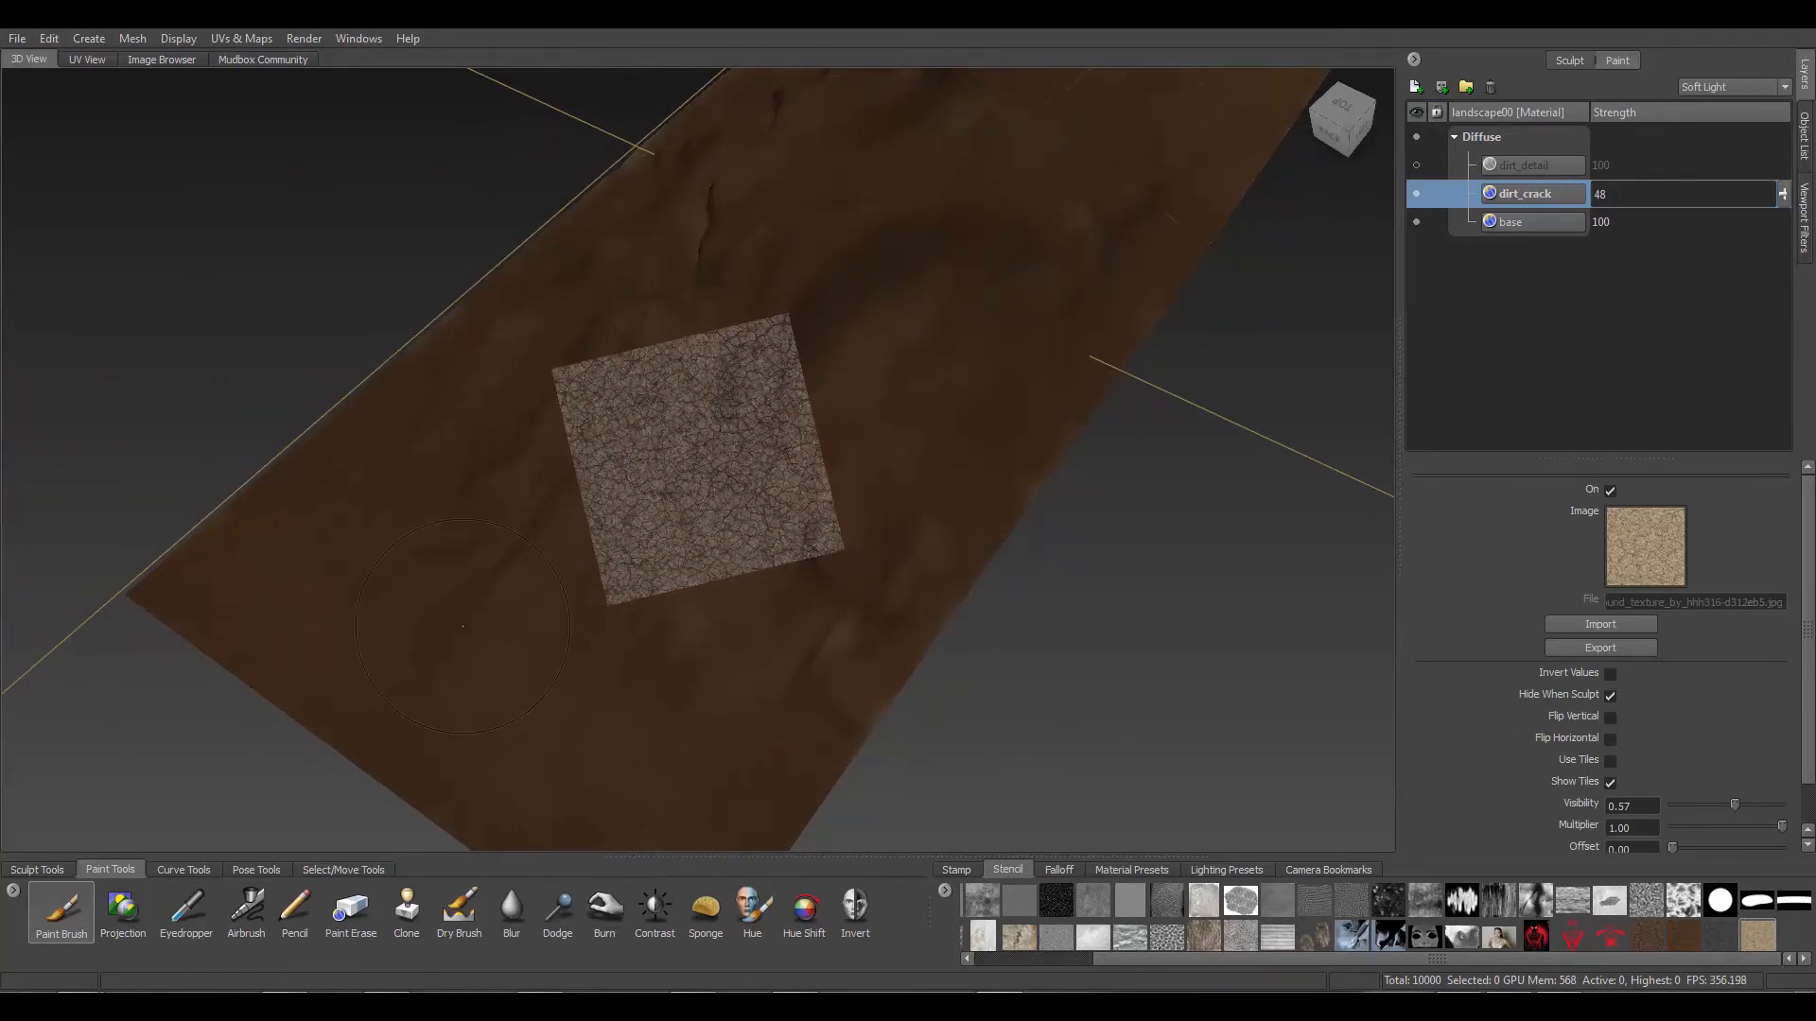
pyautogui.scroll(4, 624, 551)
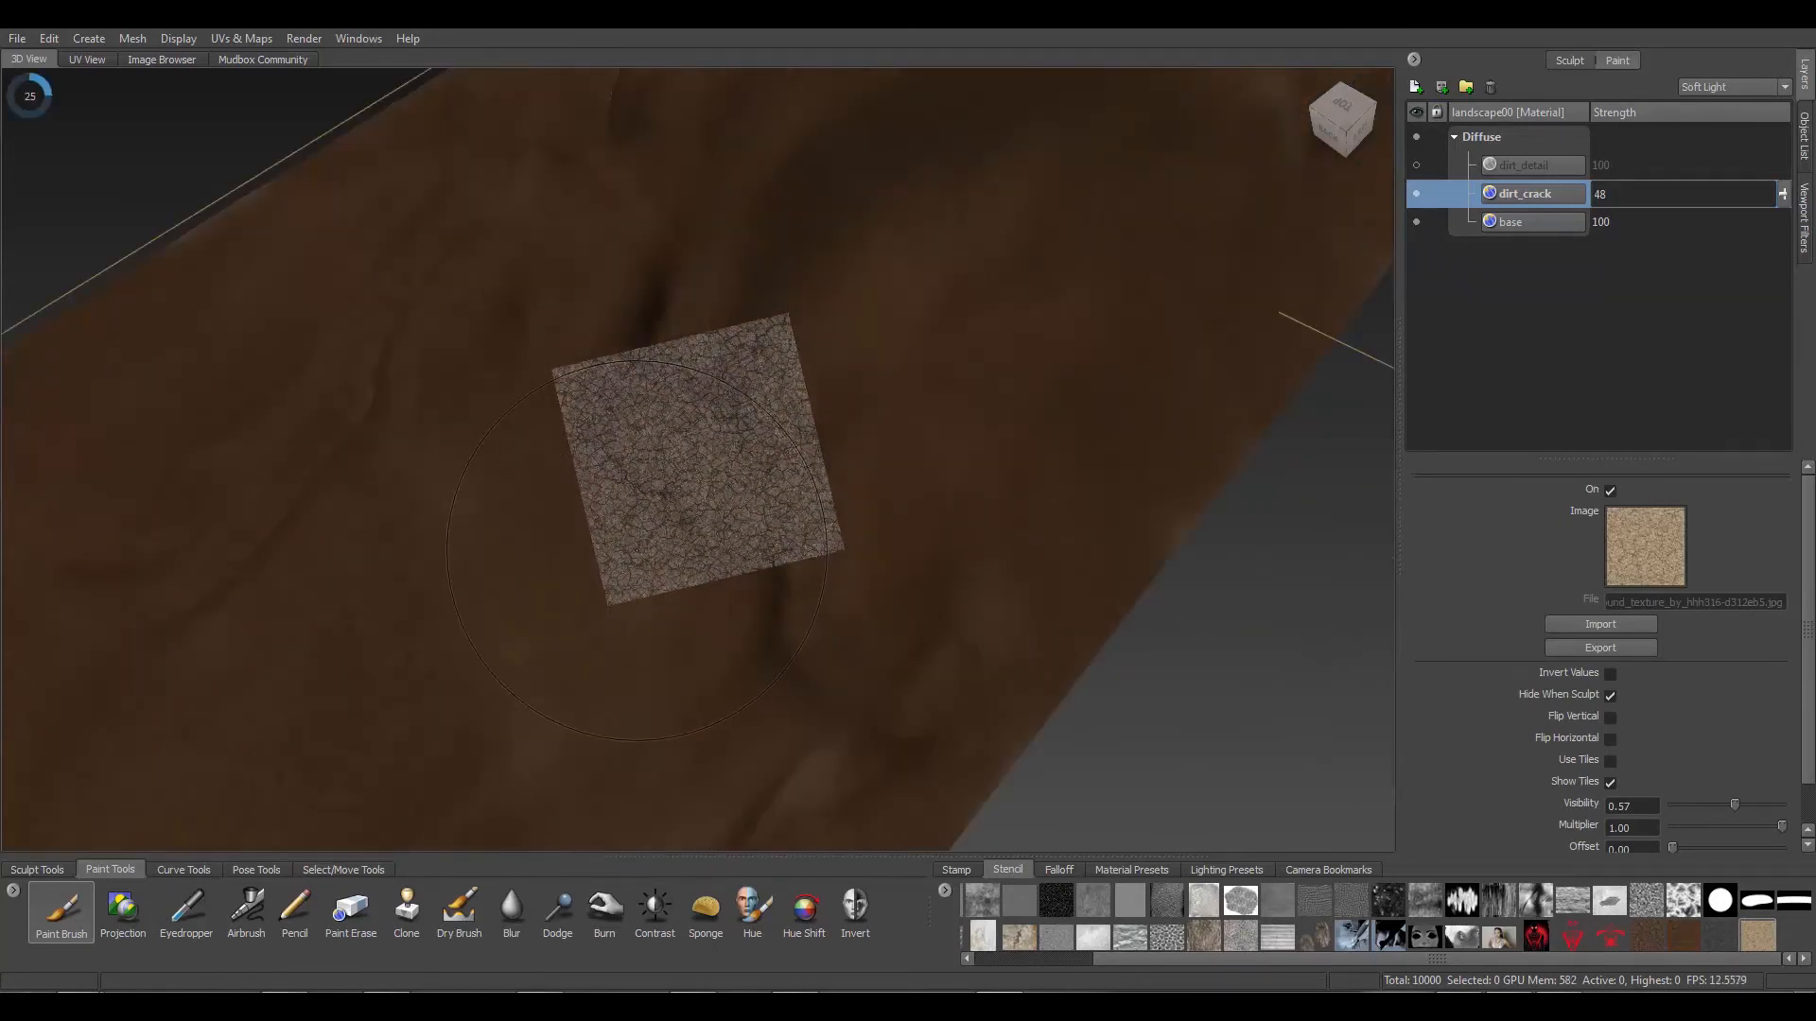
# Compare several areas of the landscape with the cracked-ground stencil shown and hidden to judge the dirt_crack texture
pyautogui.scroll(-2, 645, 551)
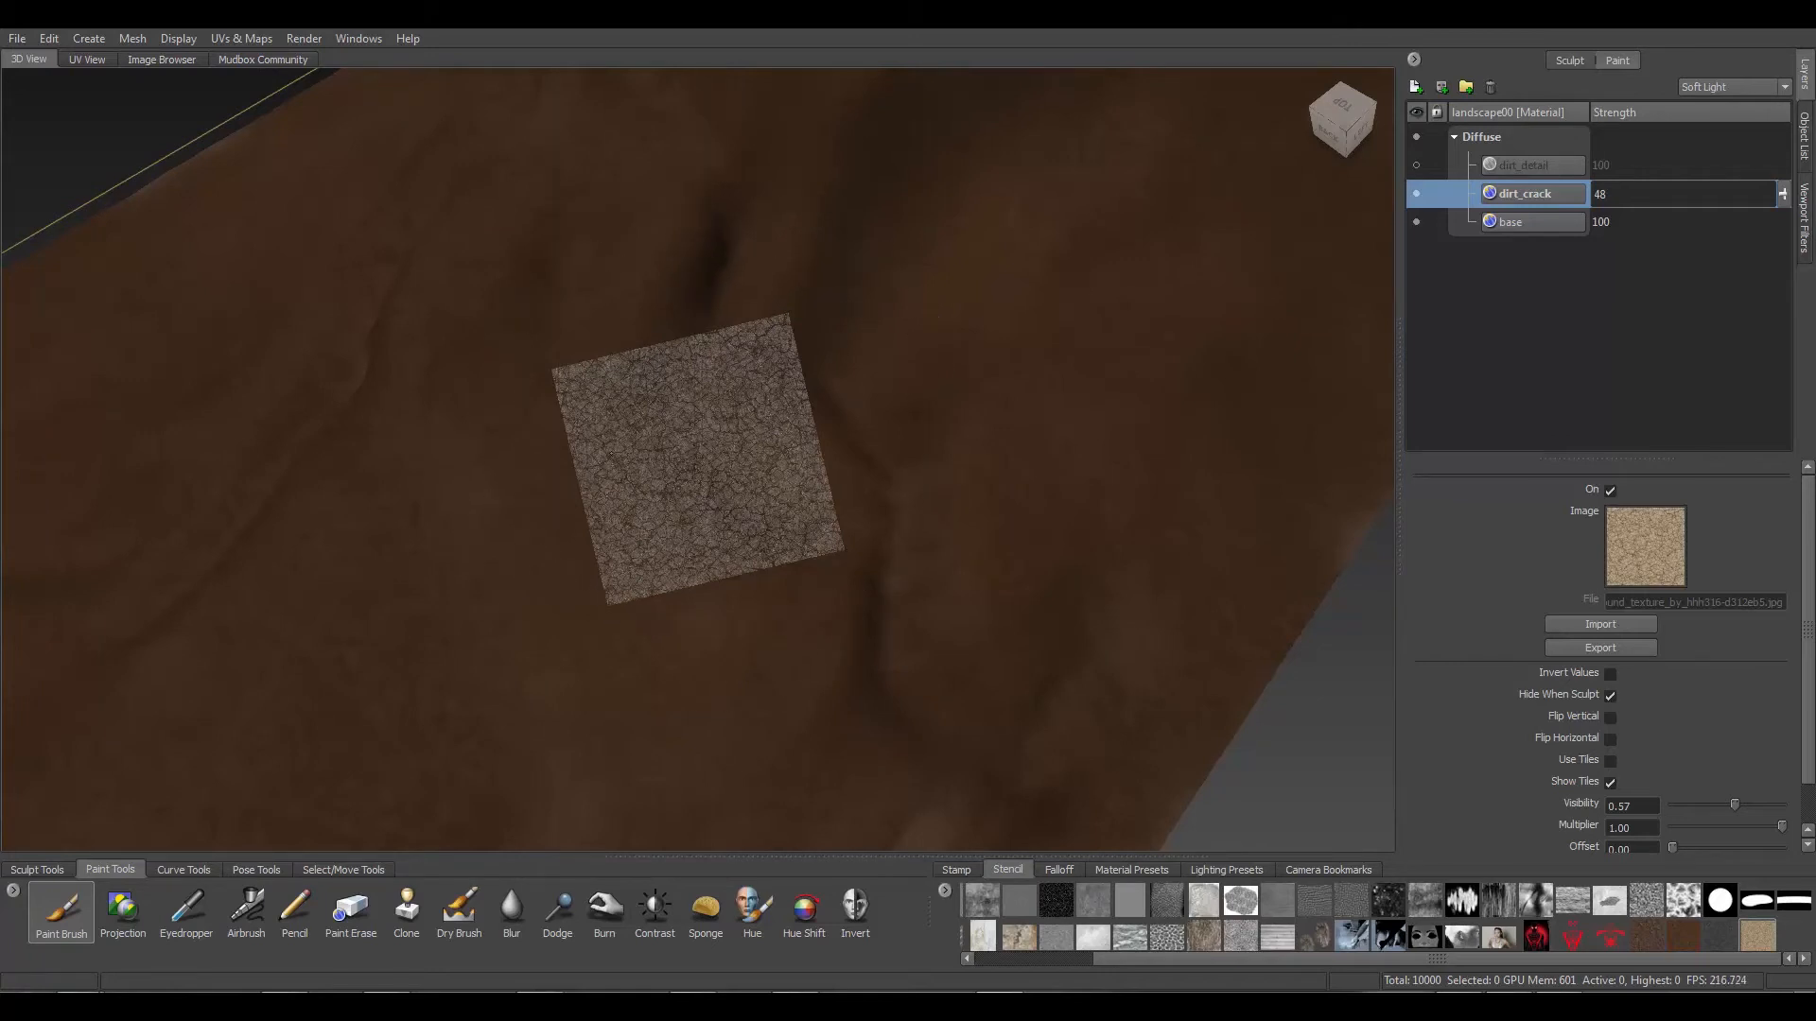
pyautogui.press('q')
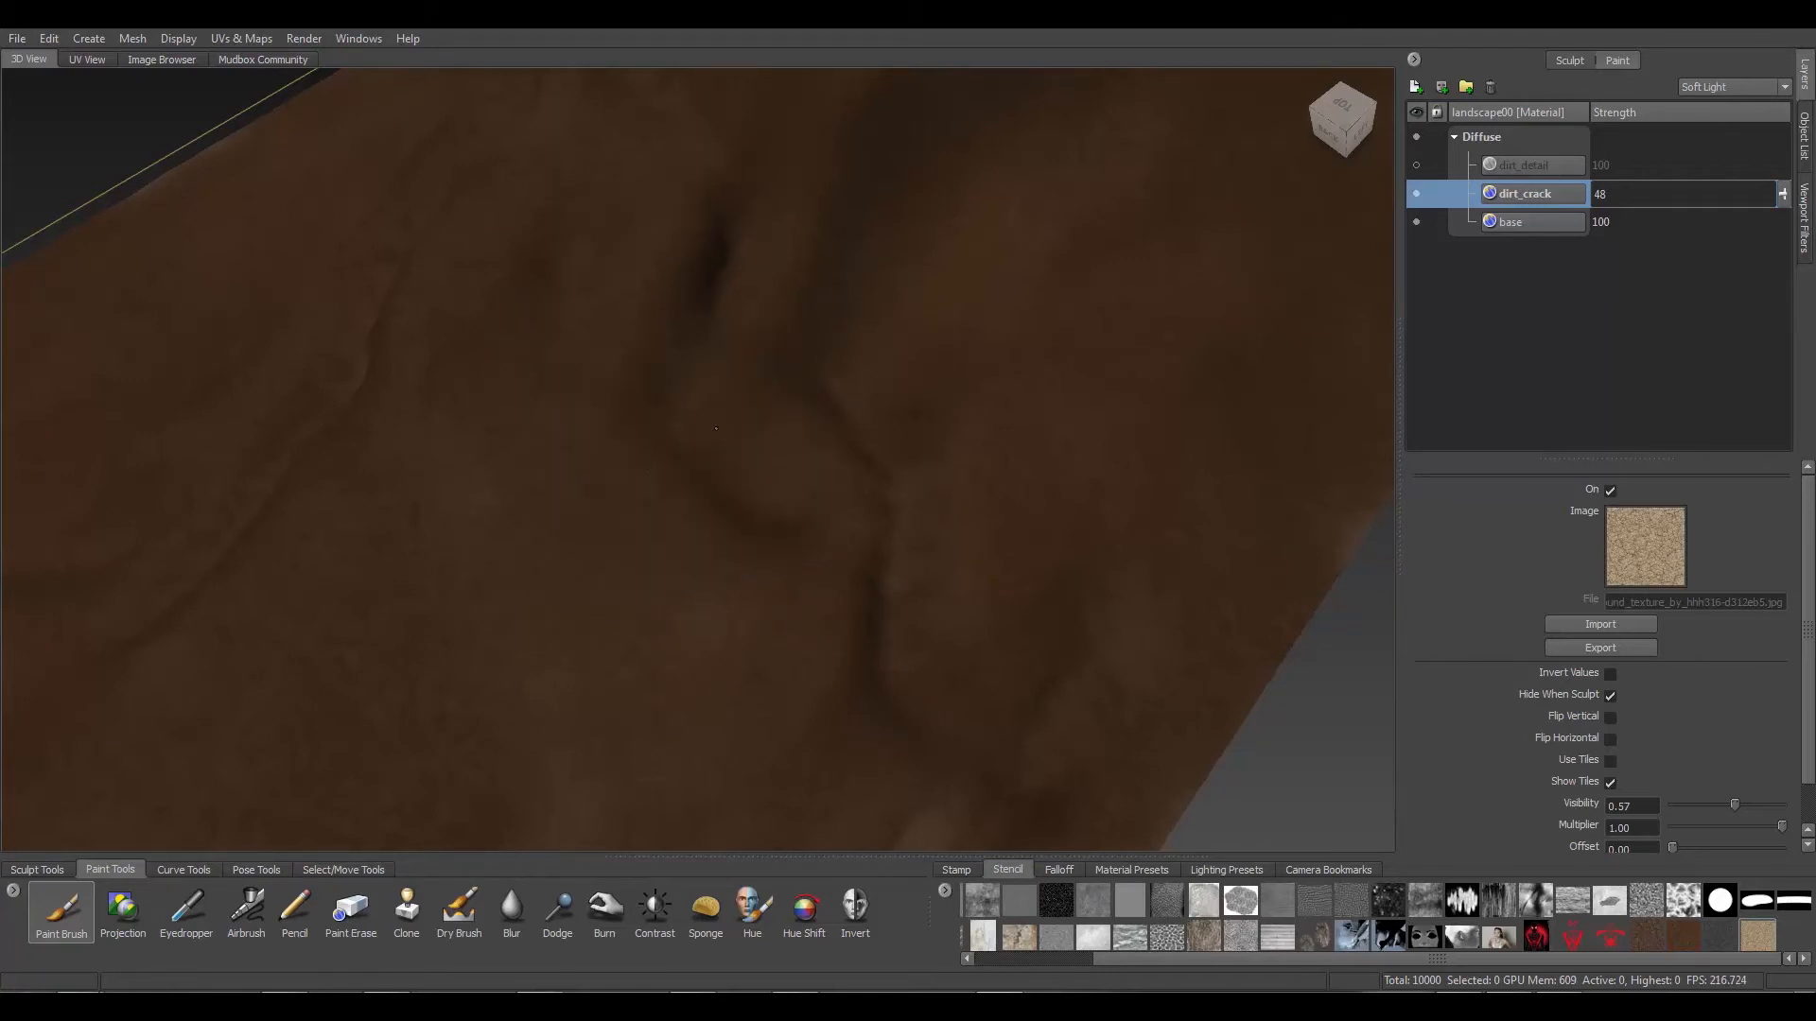
pyautogui.press('q')
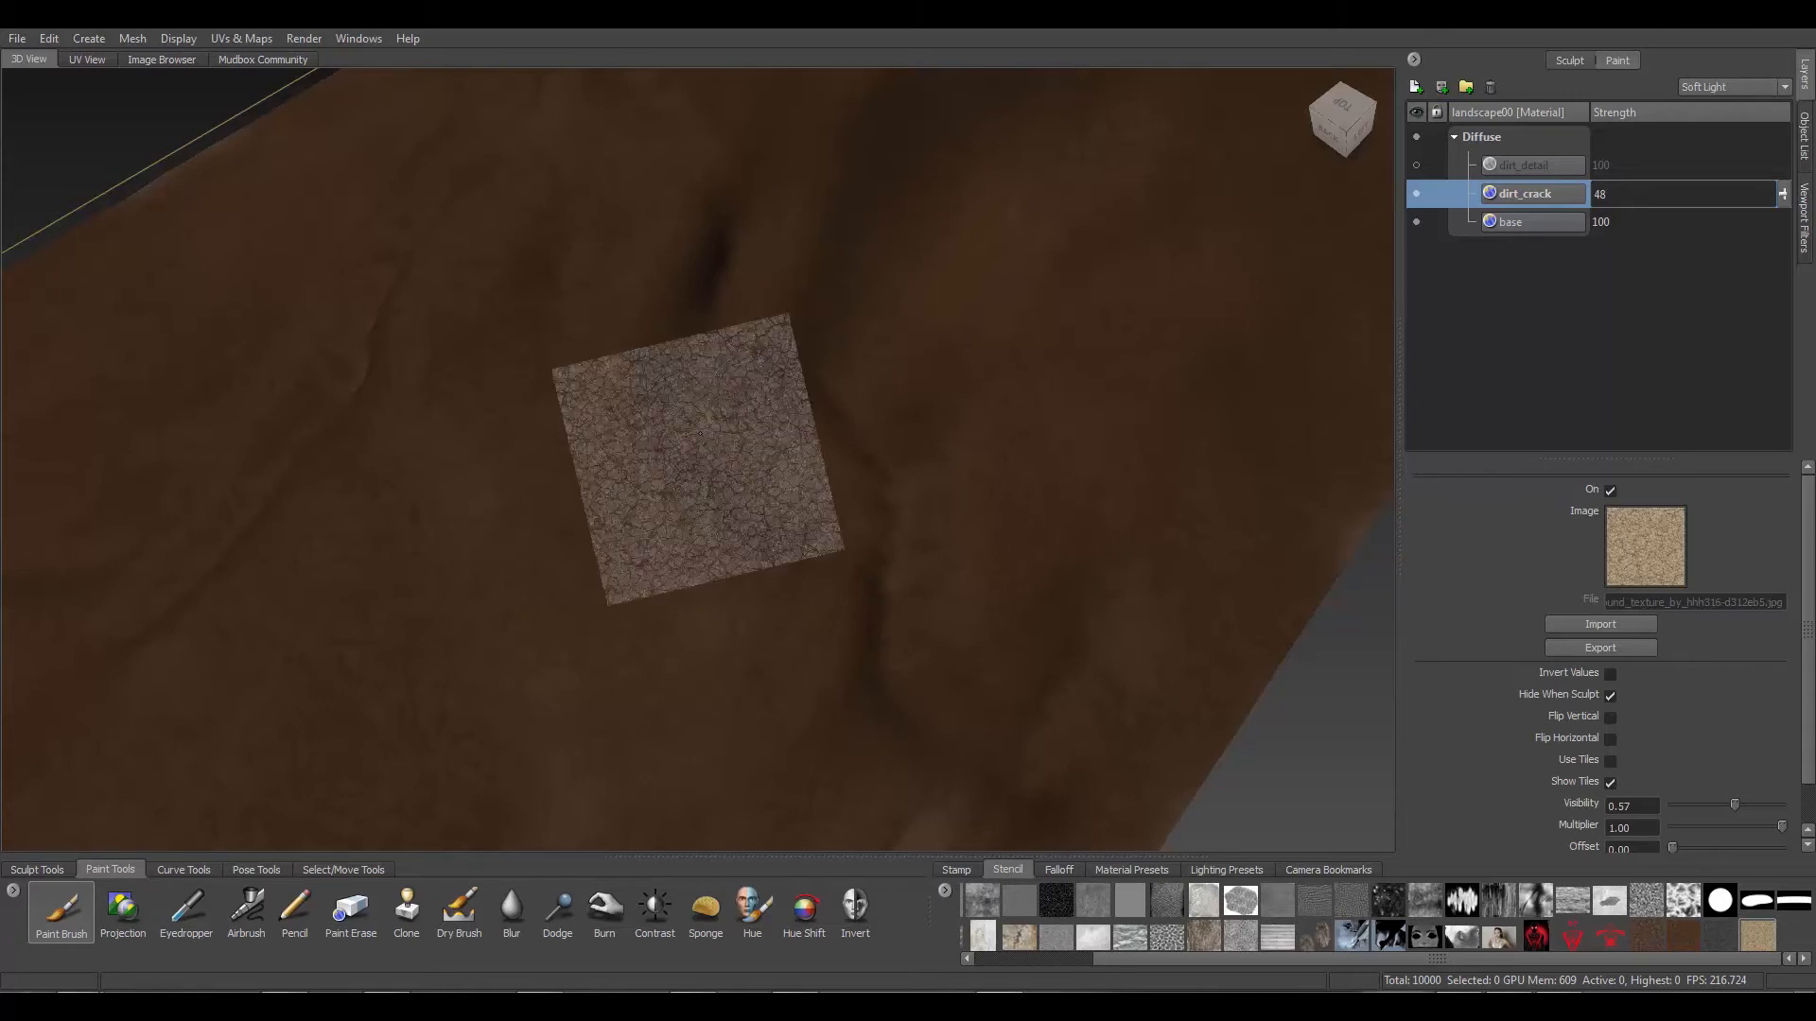
pyautogui.press('q')
pyautogui.press('q')
pyautogui.keyDown('alt'); pyautogui.moveTo(783, 511); pyautogui.dragTo(708, 506); pyautogui.keyUp('alt')
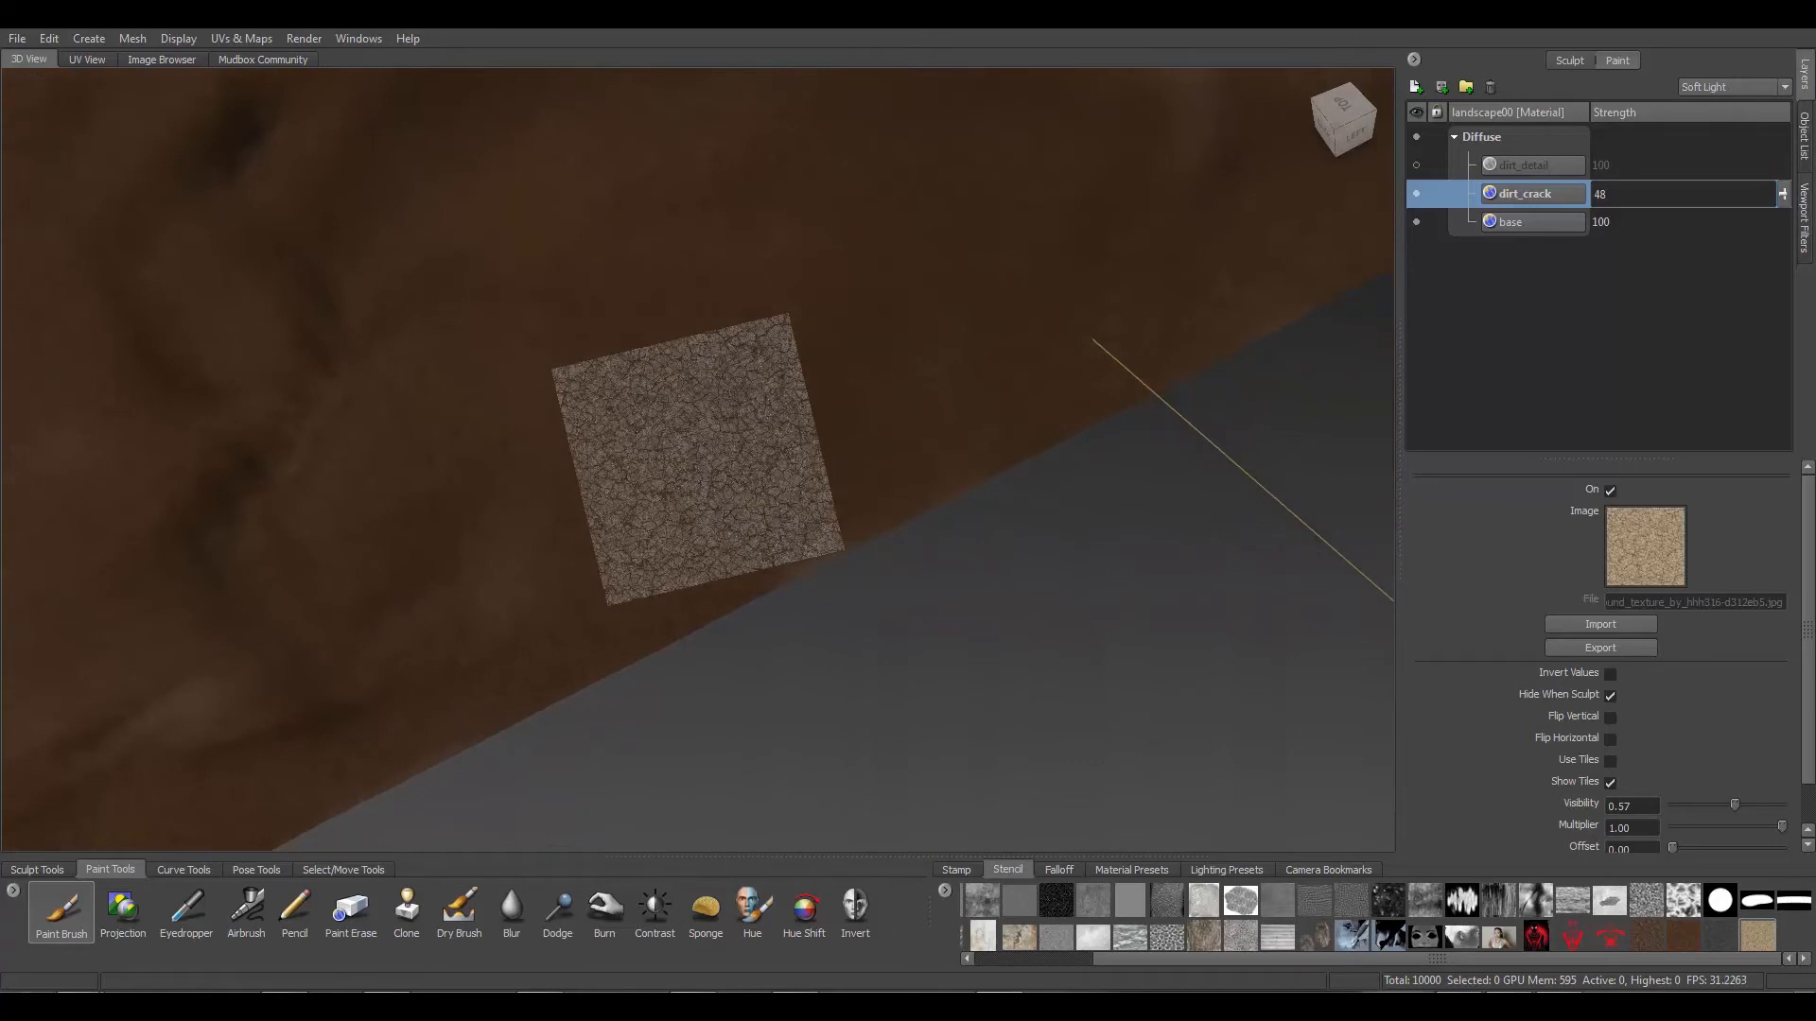
pyautogui.press('q')
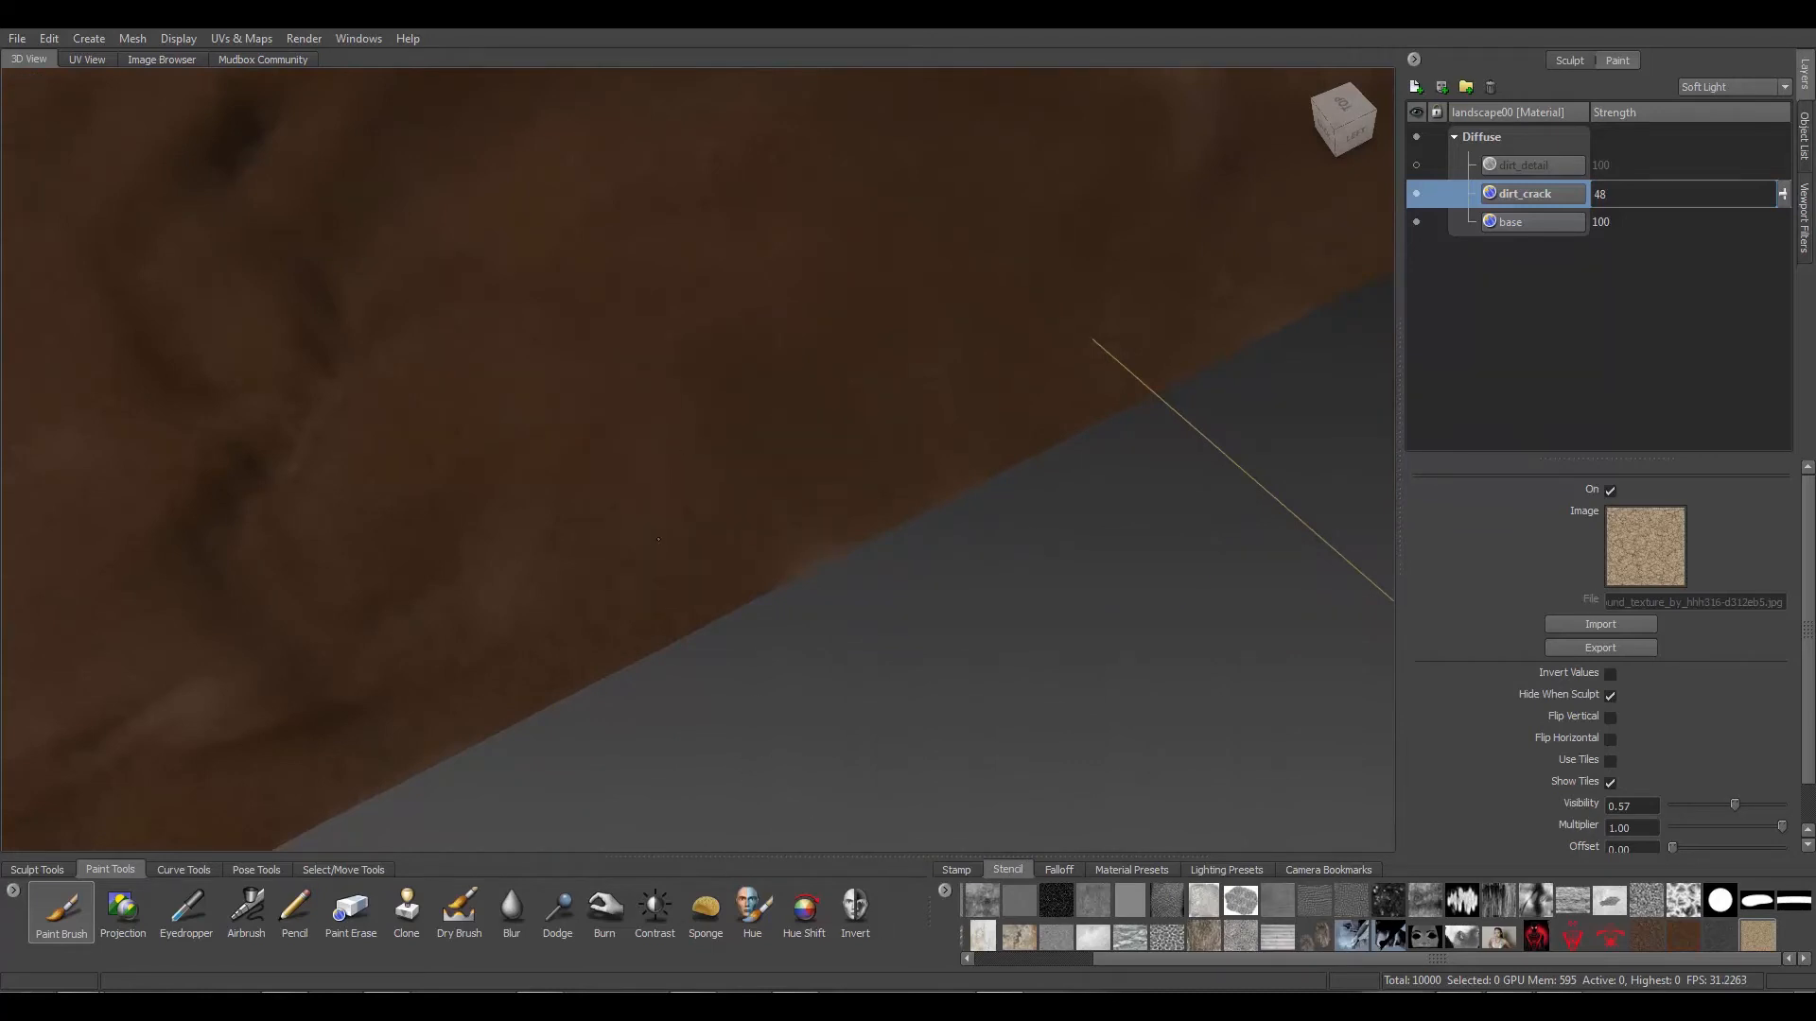
pyautogui.press('q')
pyautogui.press('q')
pyautogui.press('q')
pyautogui.press('q')
pyautogui.press('q')
# Paint cracked ground through the stencil onto a spot near the landscape's edge on the dirt_crack layer
pyautogui.keyDown('alt'); pyautogui.moveTo(815, 441); pyautogui.dragTo(836, 493); pyautogui.keyUp('alt')
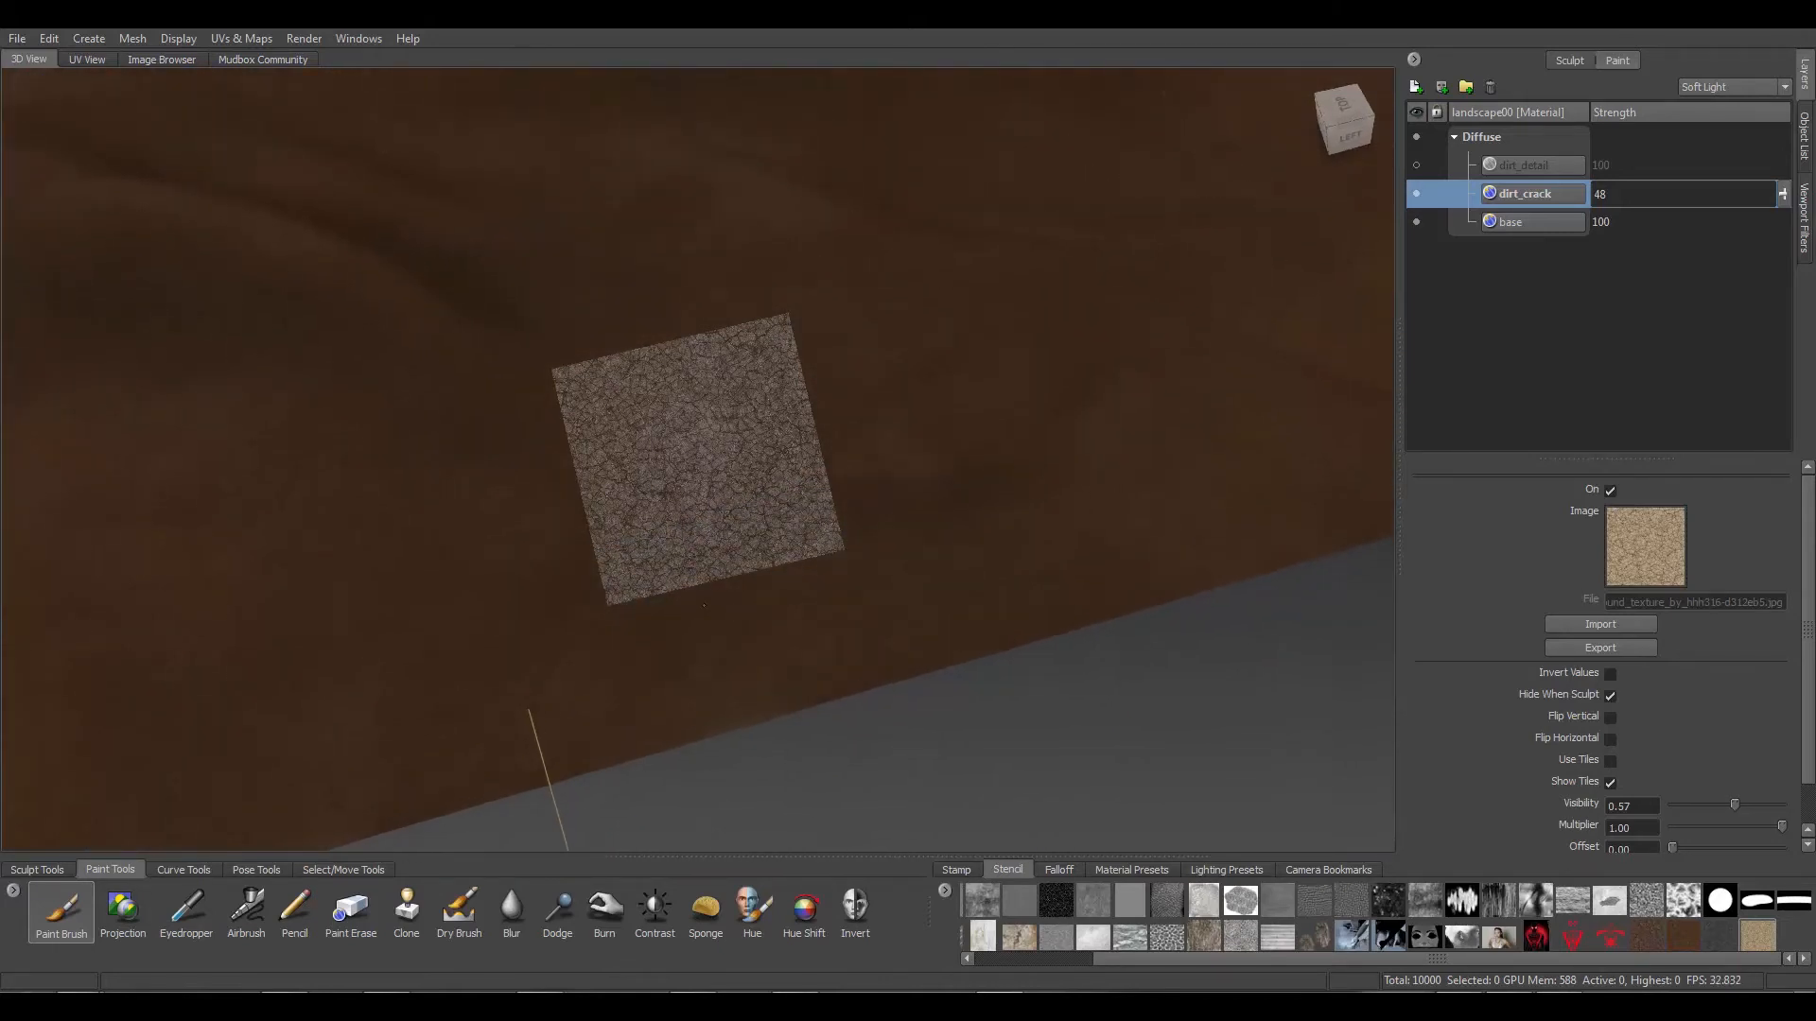
pyautogui.click(680, 438)
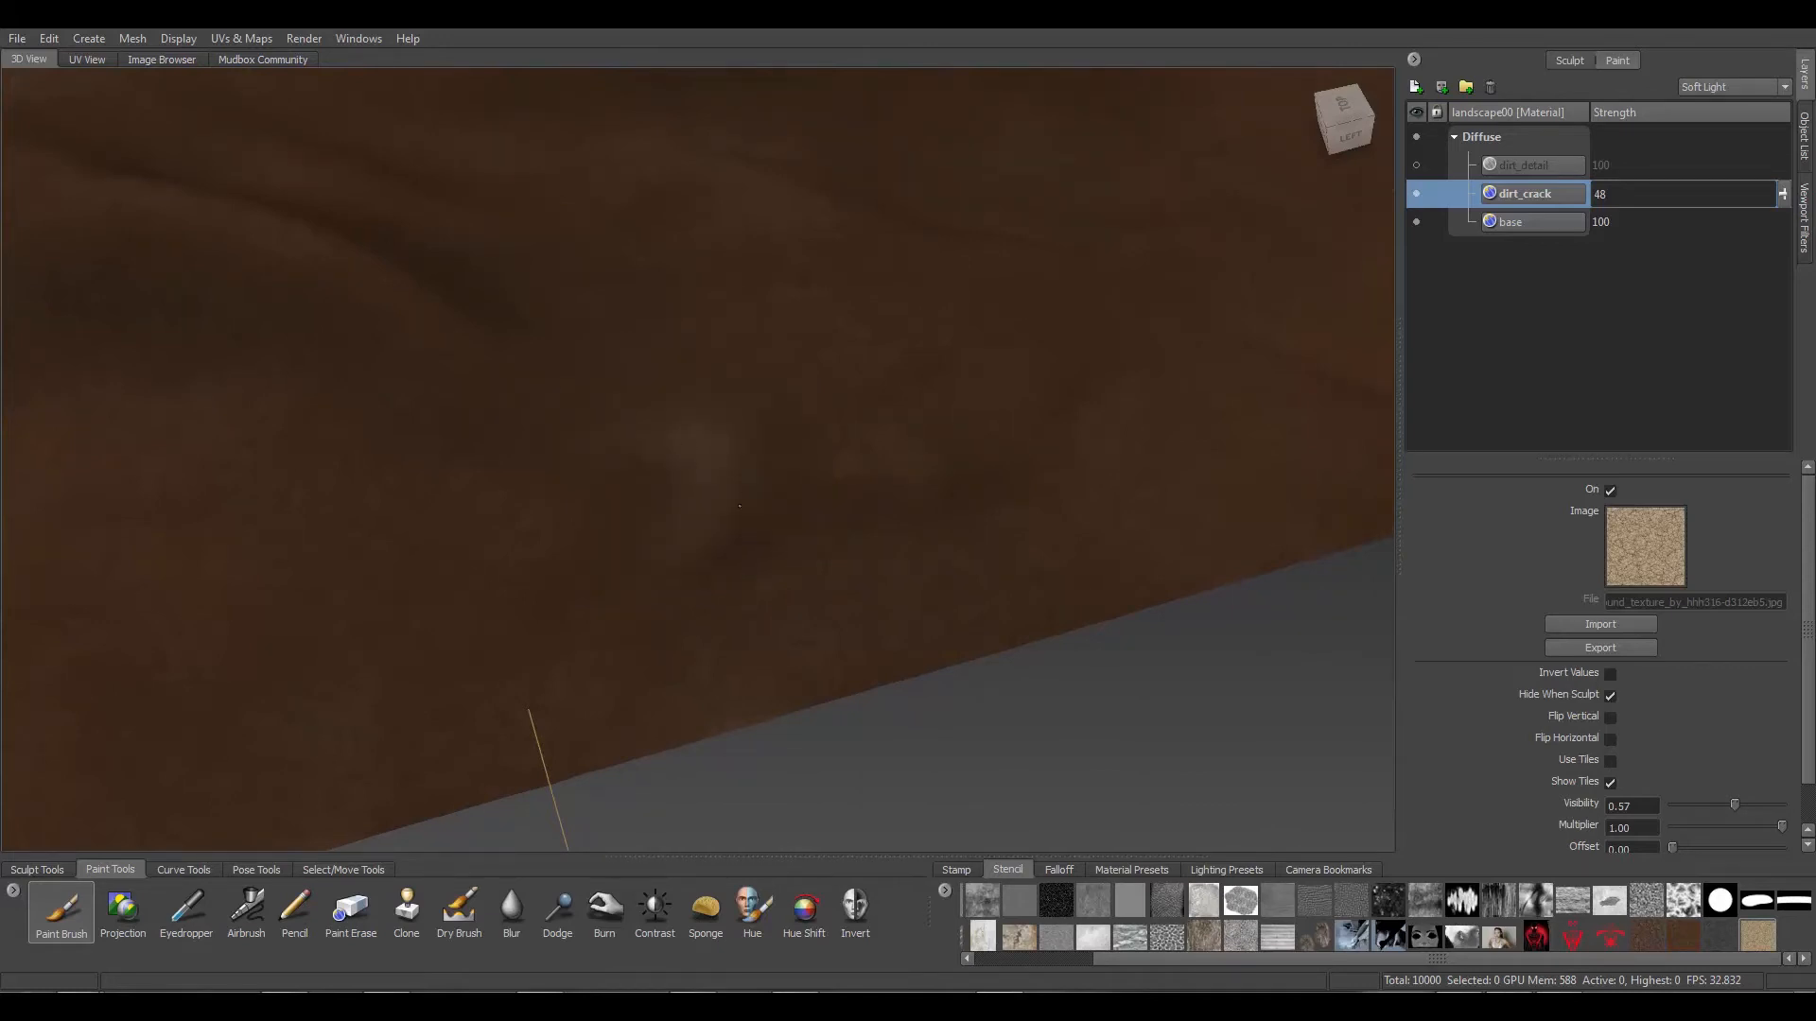
pyautogui.moveTo(713, 461)
pyautogui.mouseDown()
pyautogui.moveTo(719, 432)
pyautogui.moveTo(713, 502)
pyautogui.mouseUp()
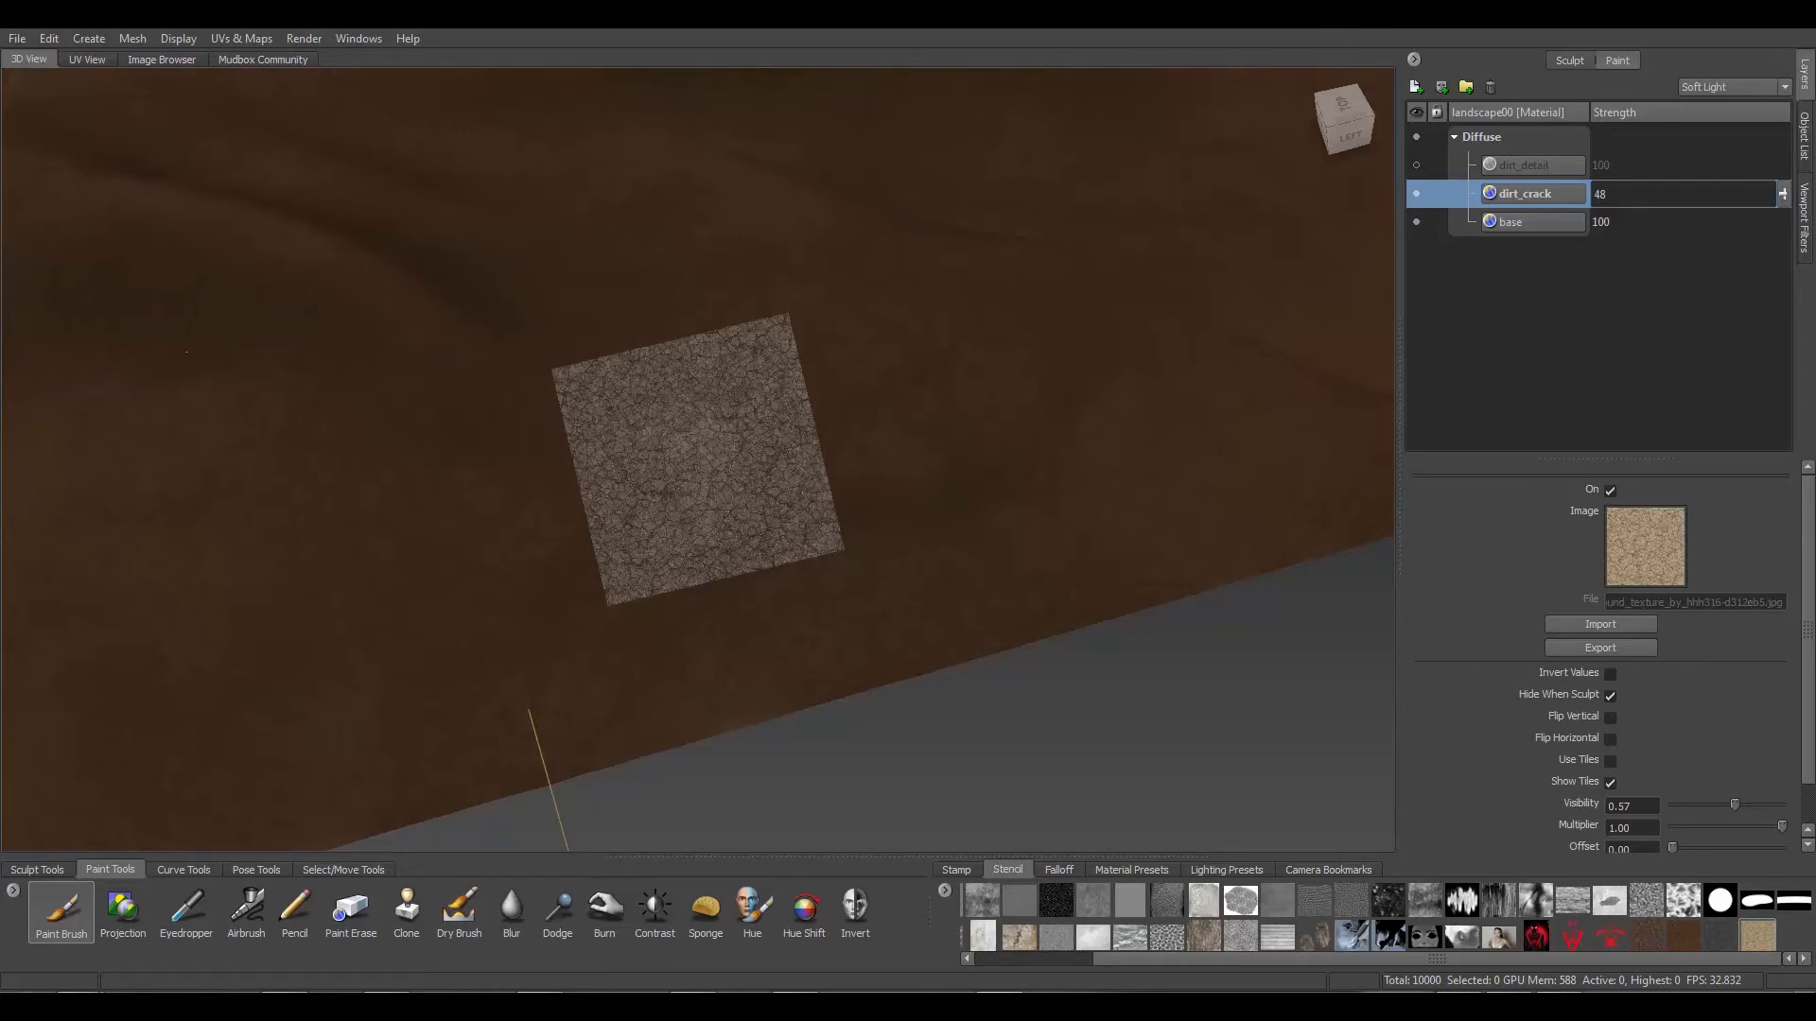
# Select the dirt_detail layer, swap the stencil for the seamless dirt texture and activate the Projection tool
pyautogui.keyDown('alt'); pyautogui.moveTo(304, 227); pyautogui.dragTo(483, 395); pyautogui.keyUp('alt')
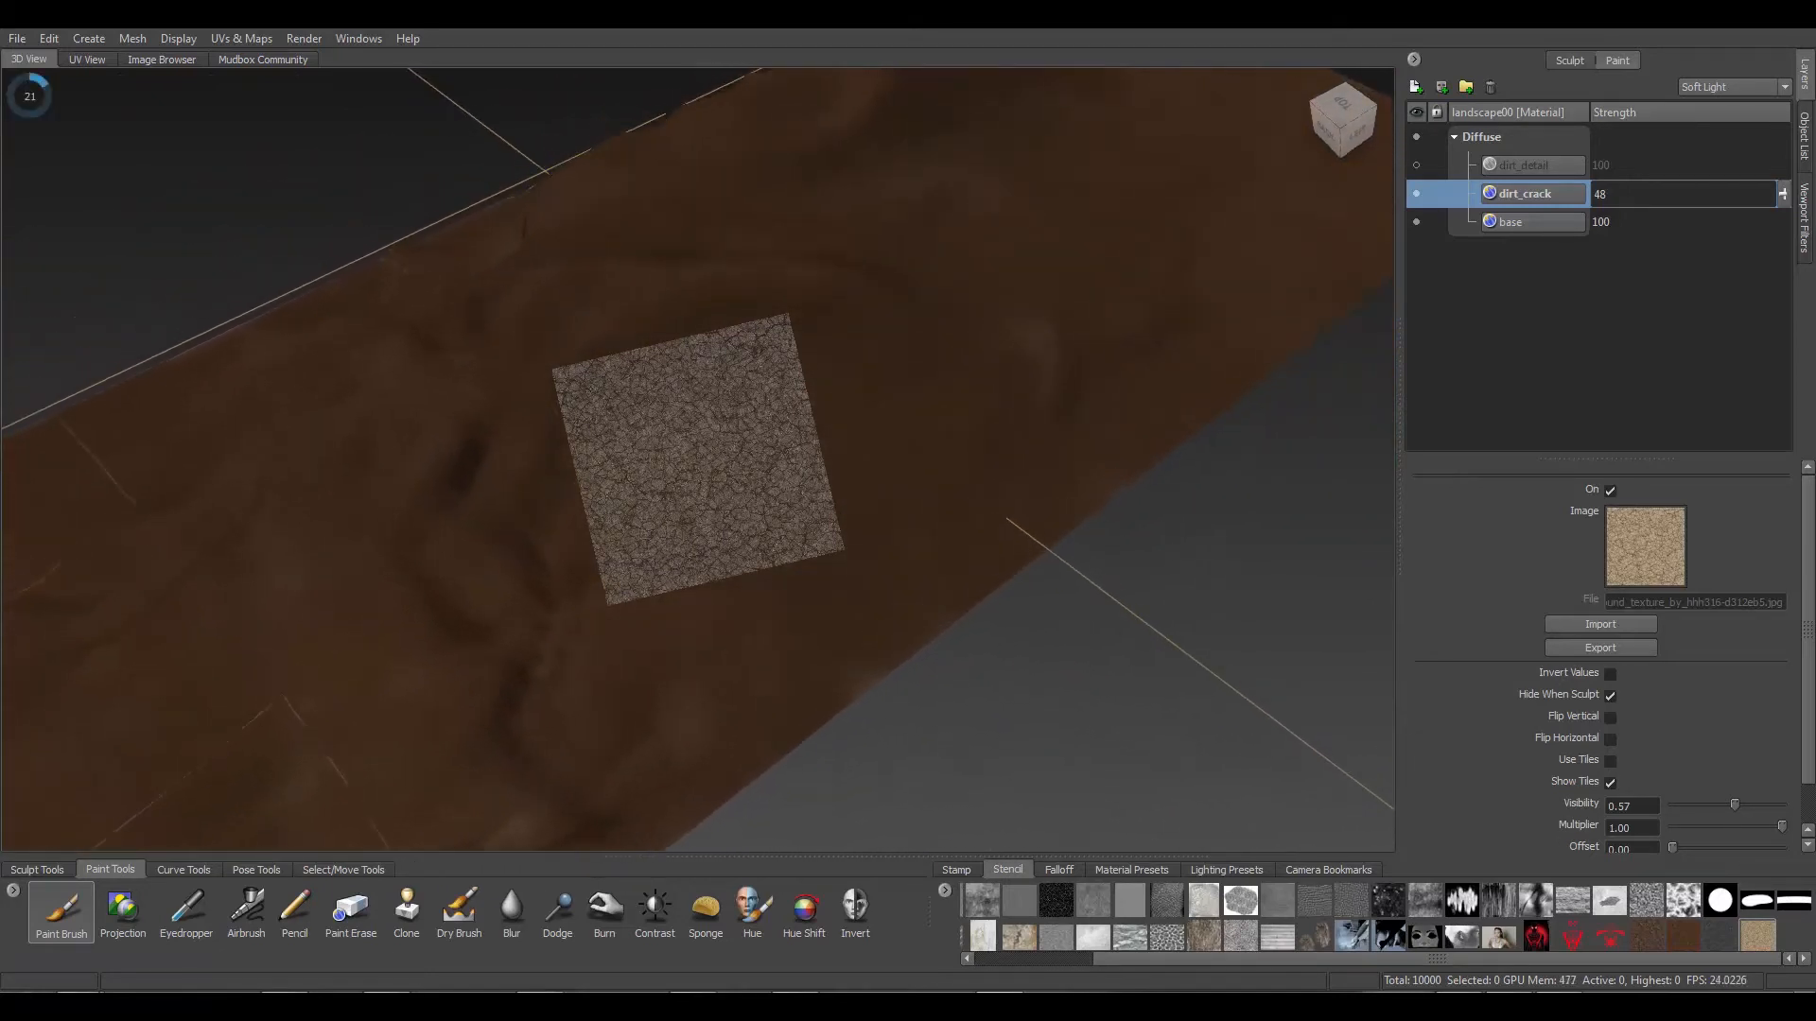
pyautogui.click(1548, 168)
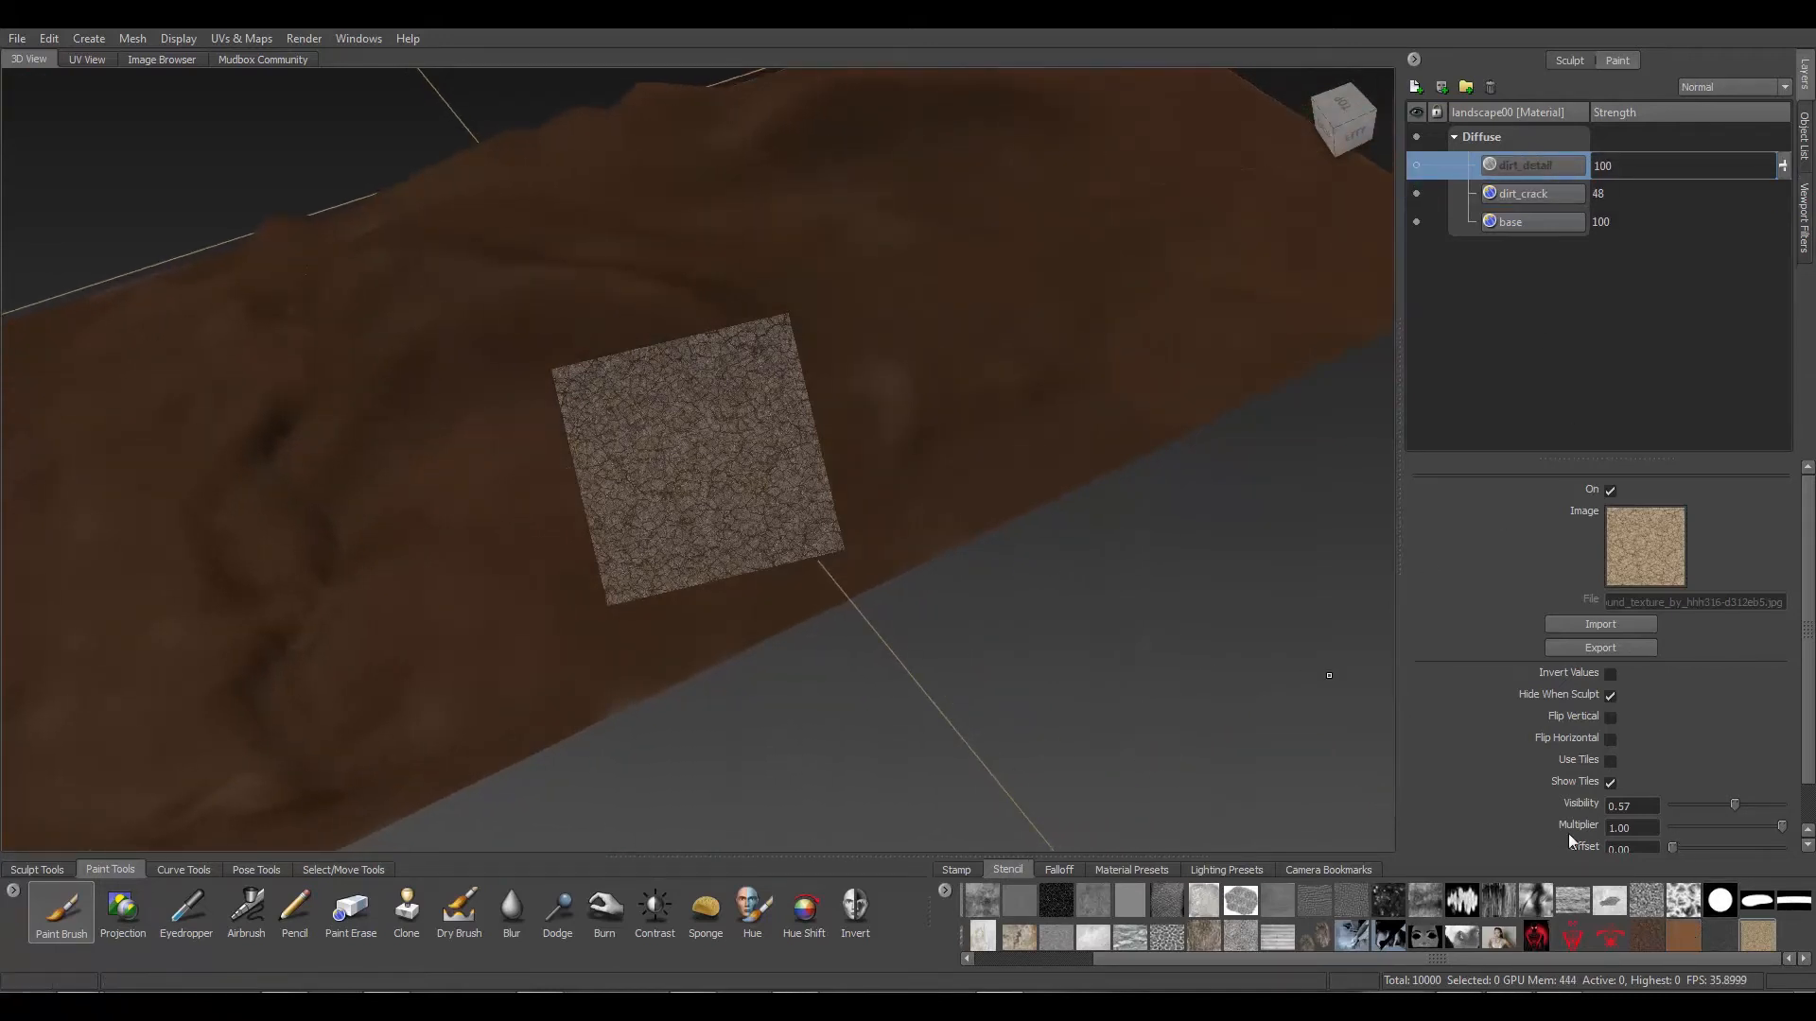
pyautogui.click(1683, 936)
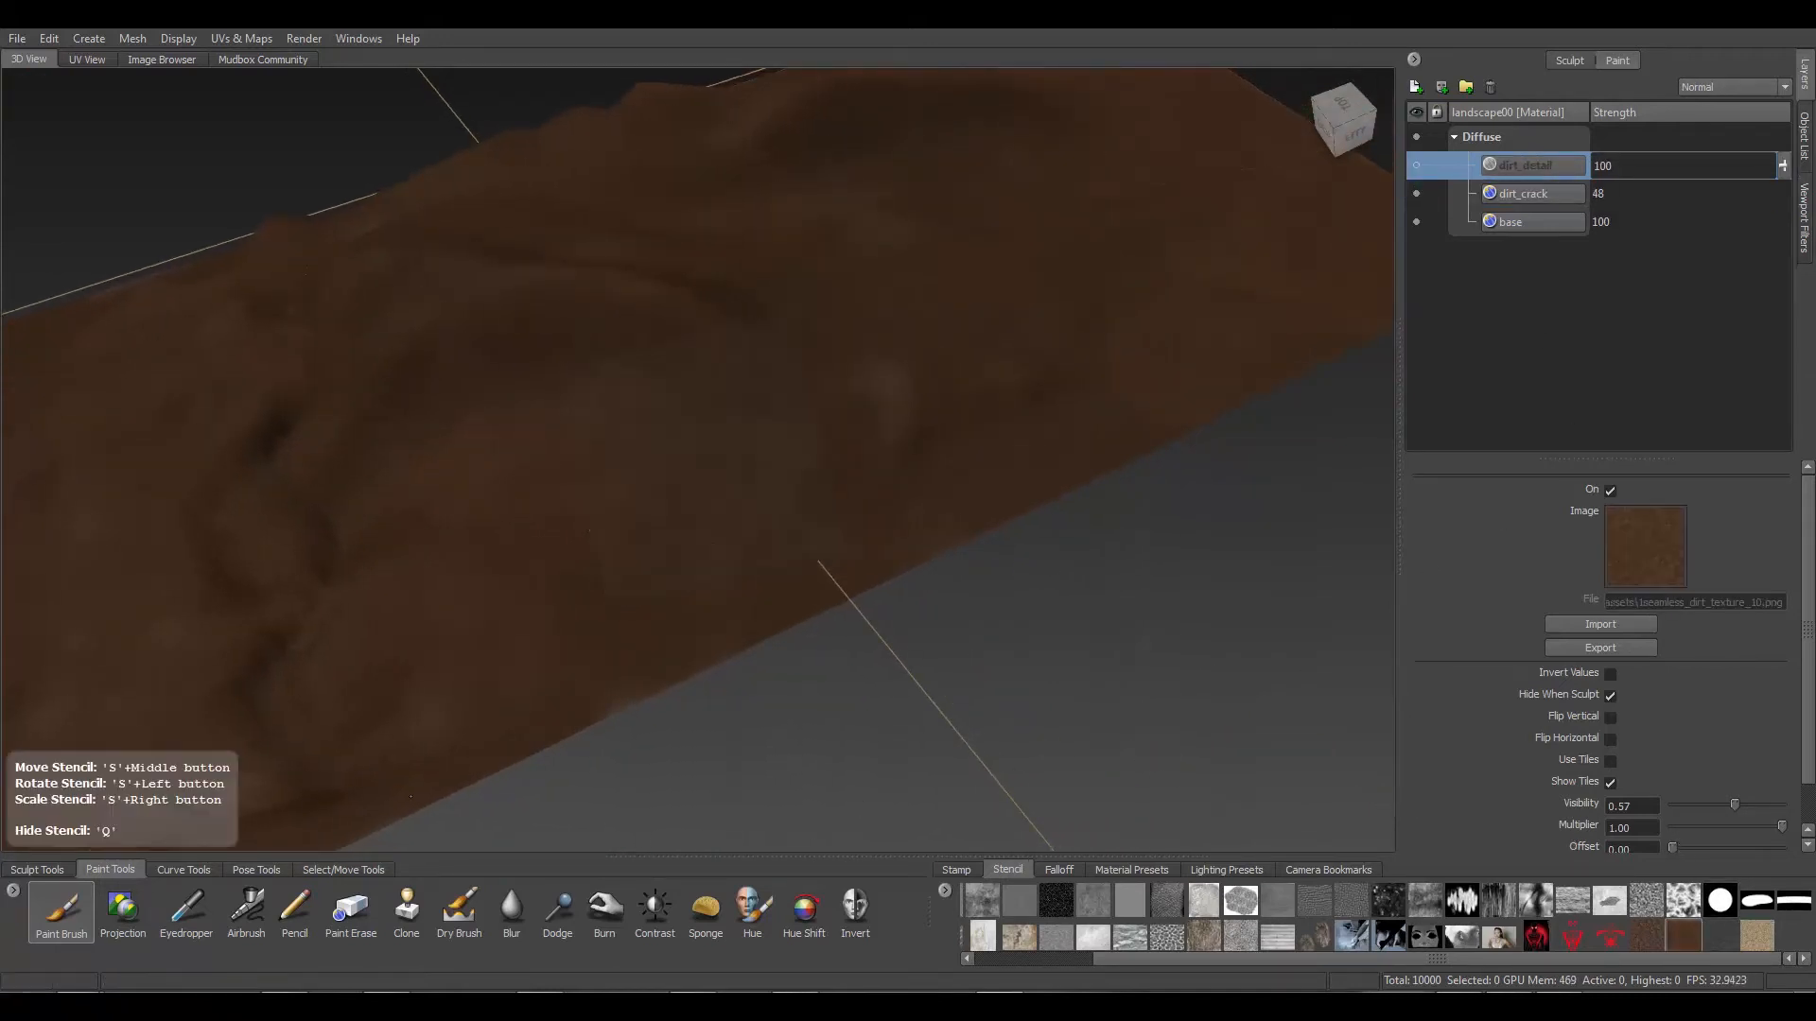
pyautogui.click(121, 913)
# Turn on the dirt_detail layer's visibility and project the dirt texture onto the landscape's corner with a brush size of 1.88
pyautogui.keyDown('alt'); pyautogui.moveTo(397, 577); pyautogui.dragTo(656, 542); pyautogui.keyUp('alt')
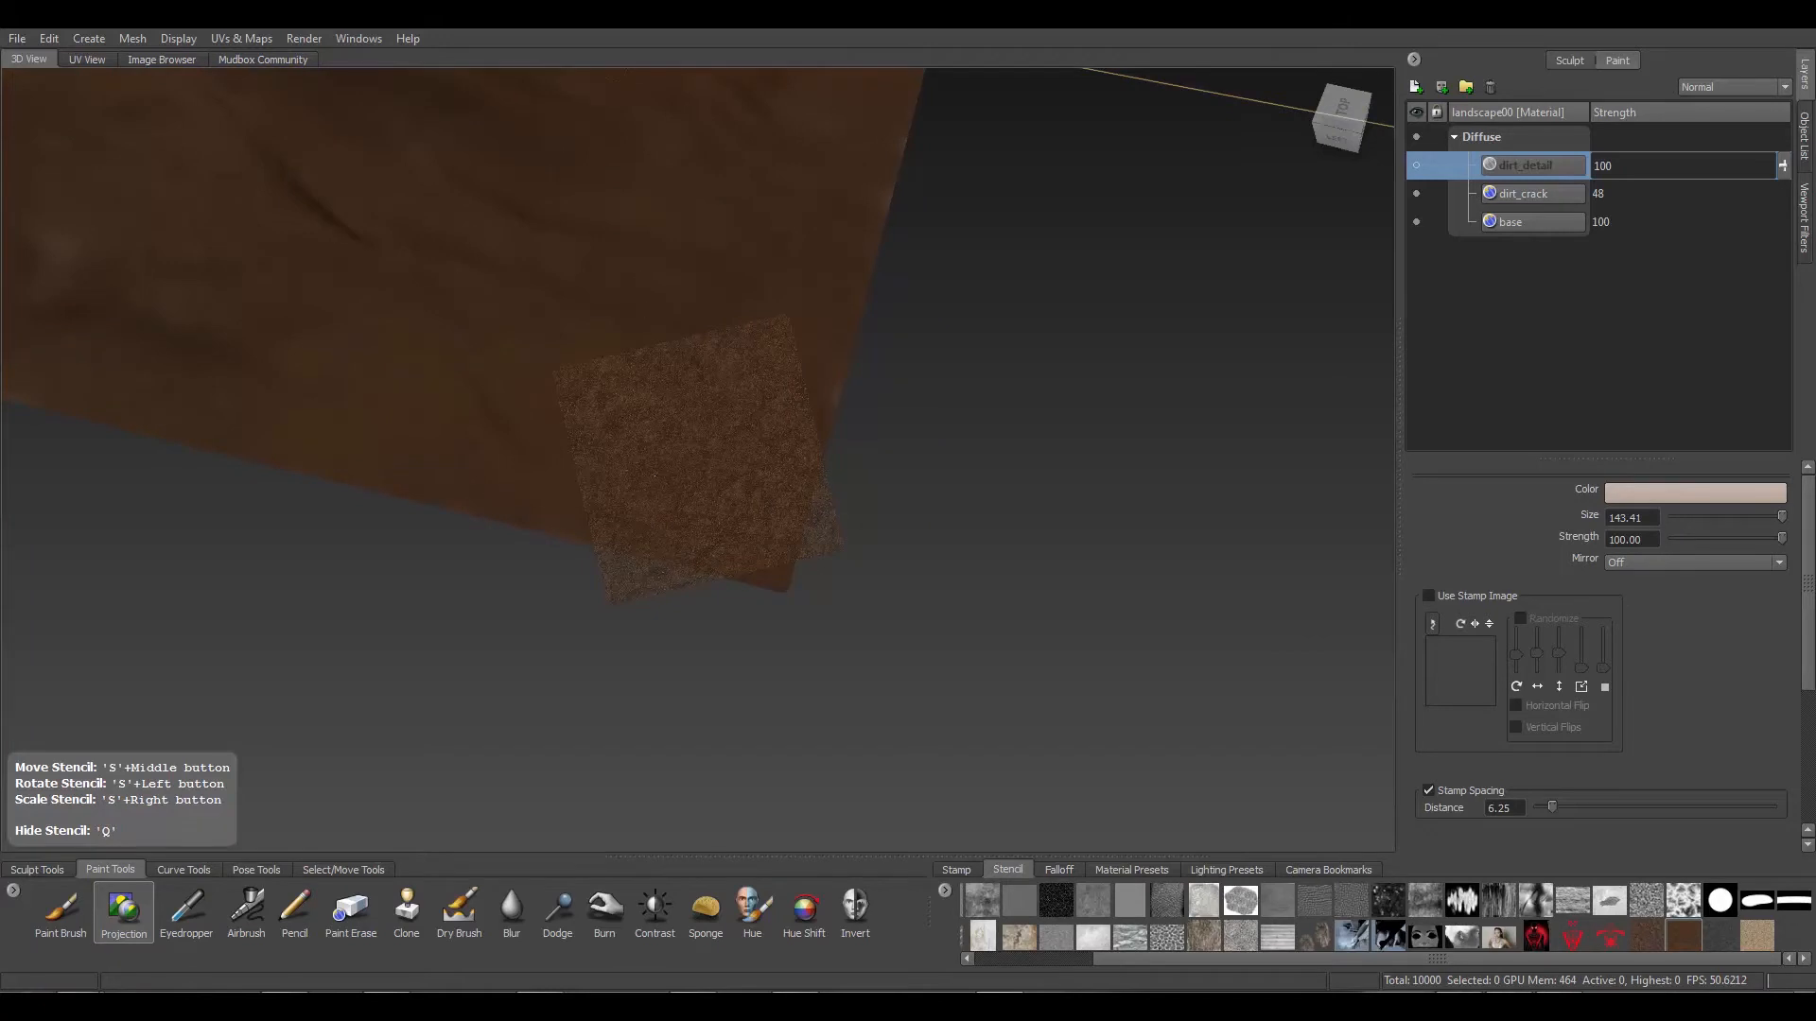
pyautogui.moveTo(685, 471)
pyautogui.mouseDown()
pyautogui.moveTo(579, 471)
pyautogui.moveTo(662, 471)
pyautogui.mouseUp()
pyautogui.press('q')
pyautogui.press('q')
pyautogui.click(1416, 165)
pyautogui.moveTo(626, 470)
pyautogui.mouseDown()
pyautogui.moveTo(652, 477)
pyautogui.moveTo(613, 454)
pyautogui.moveTo(710, 398)
pyautogui.moveTo(661, 455)
pyautogui.moveTo(639, 534)
pyautogui.moveTo(724, 549)
pyautogui.moveTo(800, 445)
pyautogui.moveTo(761, 344)
pyautogui.moveTo(710, 350)
pyautogui.moveTo(591, 416)
pyautogui.moveTo(578, 383)
pyautogui.mouseUp()
# Project more dirt patches beside the corner patch, rotating the stencil to vary the texture, and save the scene
pyautogui.keyDown('alt'); pyautogui.moveTo(544, 215); pyautogui.dragTo(793, 212, button='middle'); pyautogui.keyUp('alt')
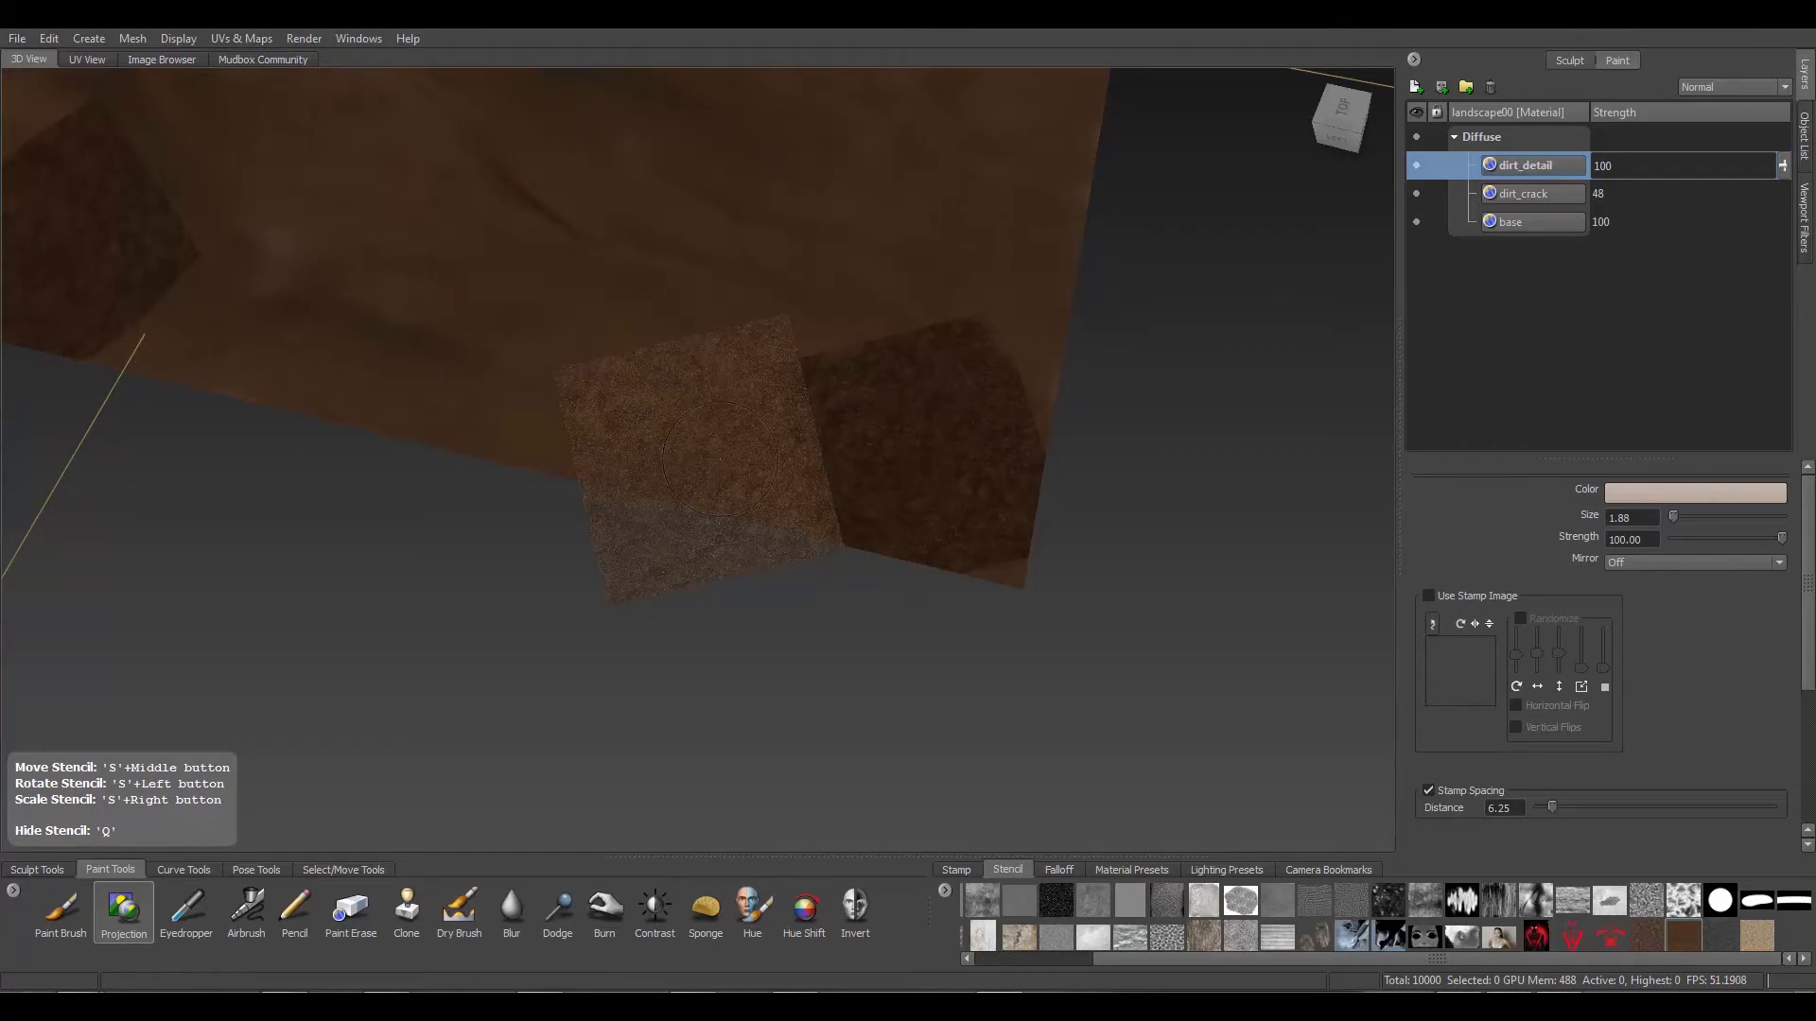
pyautogui.moveTo(700, 459)
pyautogui.mouseDown()
pyautogui.moveTo(849, 517)
pyautogui.moveTo(823, 461)
pyautogui.mouseUp()
pyautogui.moveTo(704, 412)
pyautogui.mouseDown()
pyautogui.moveTo(663, 444)
pyautogui.moveTo(719, 425)
pyautogui.moveTo(778, 540)
pyautogui.moveTo(615, 477)
pyautogui.moveTo(653, 340)
pyautogui.moveTo(719, 346)
pyautogui.moveTo(776, 387)
pyautogui.moveTo(759, 432)
pyautogui.mouseUp()
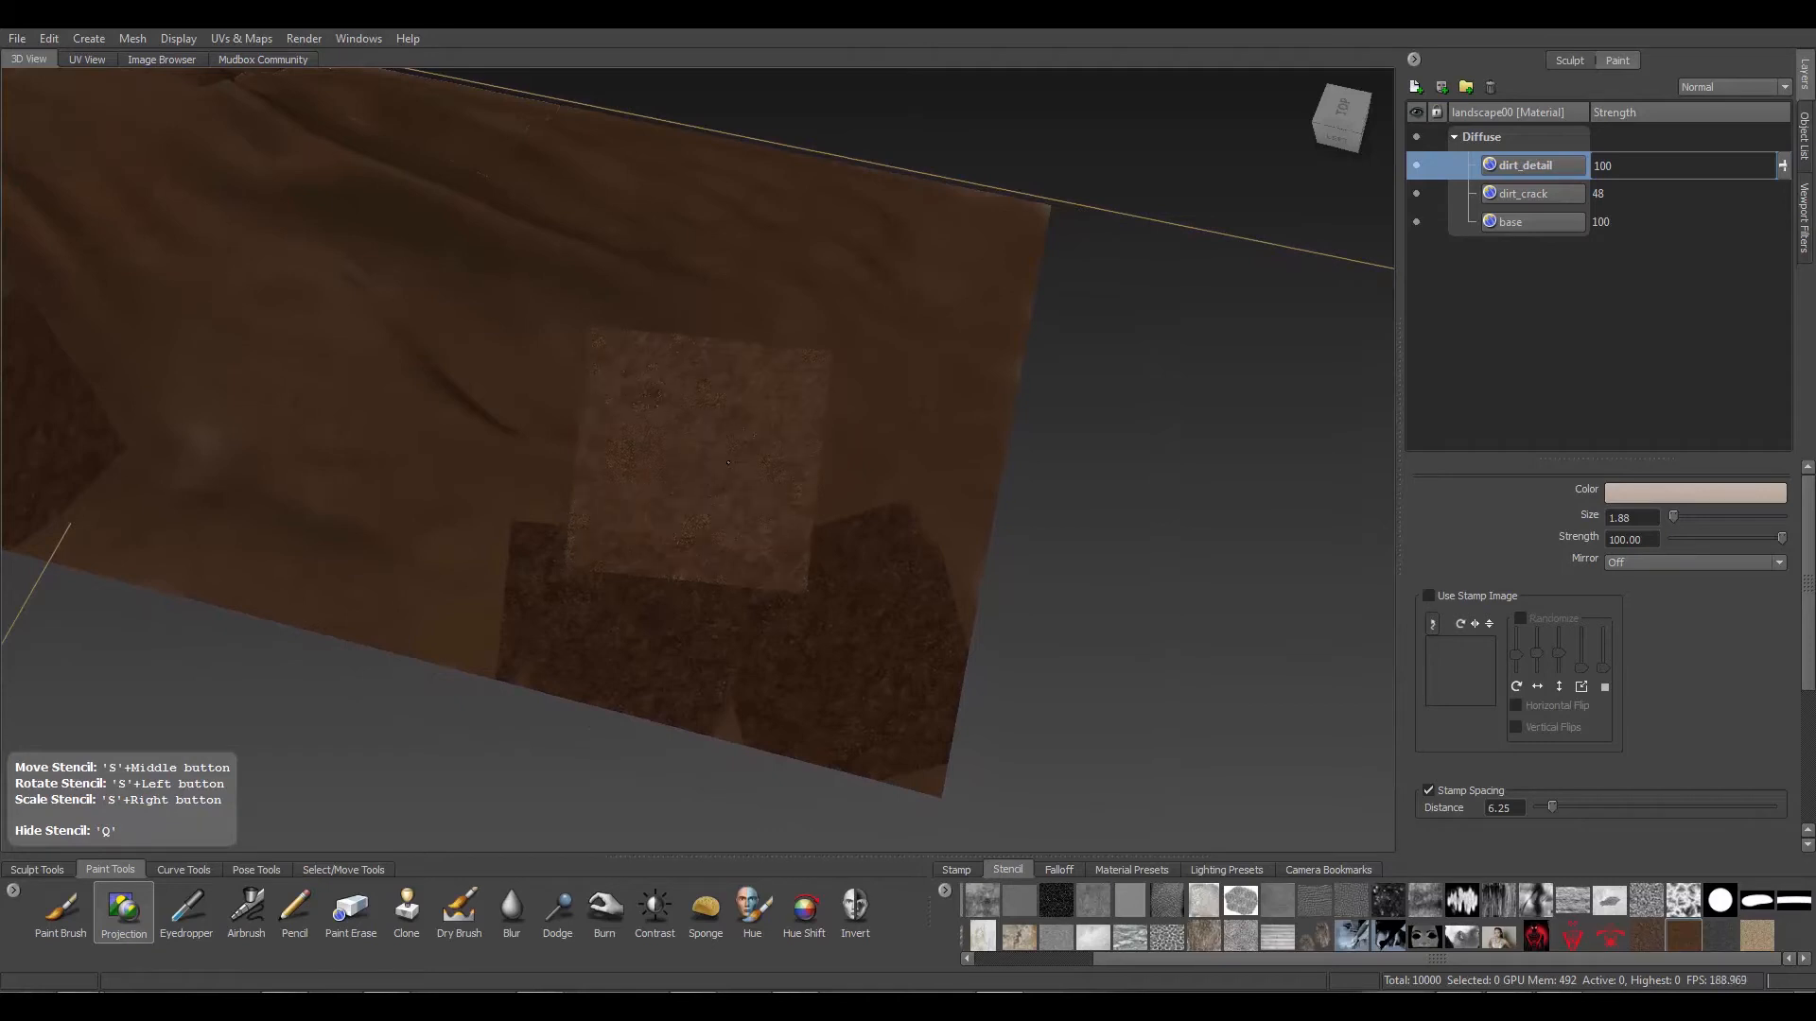
pyautogui.moveTo(728, 462); pyautogui.dragTo(810, 565)
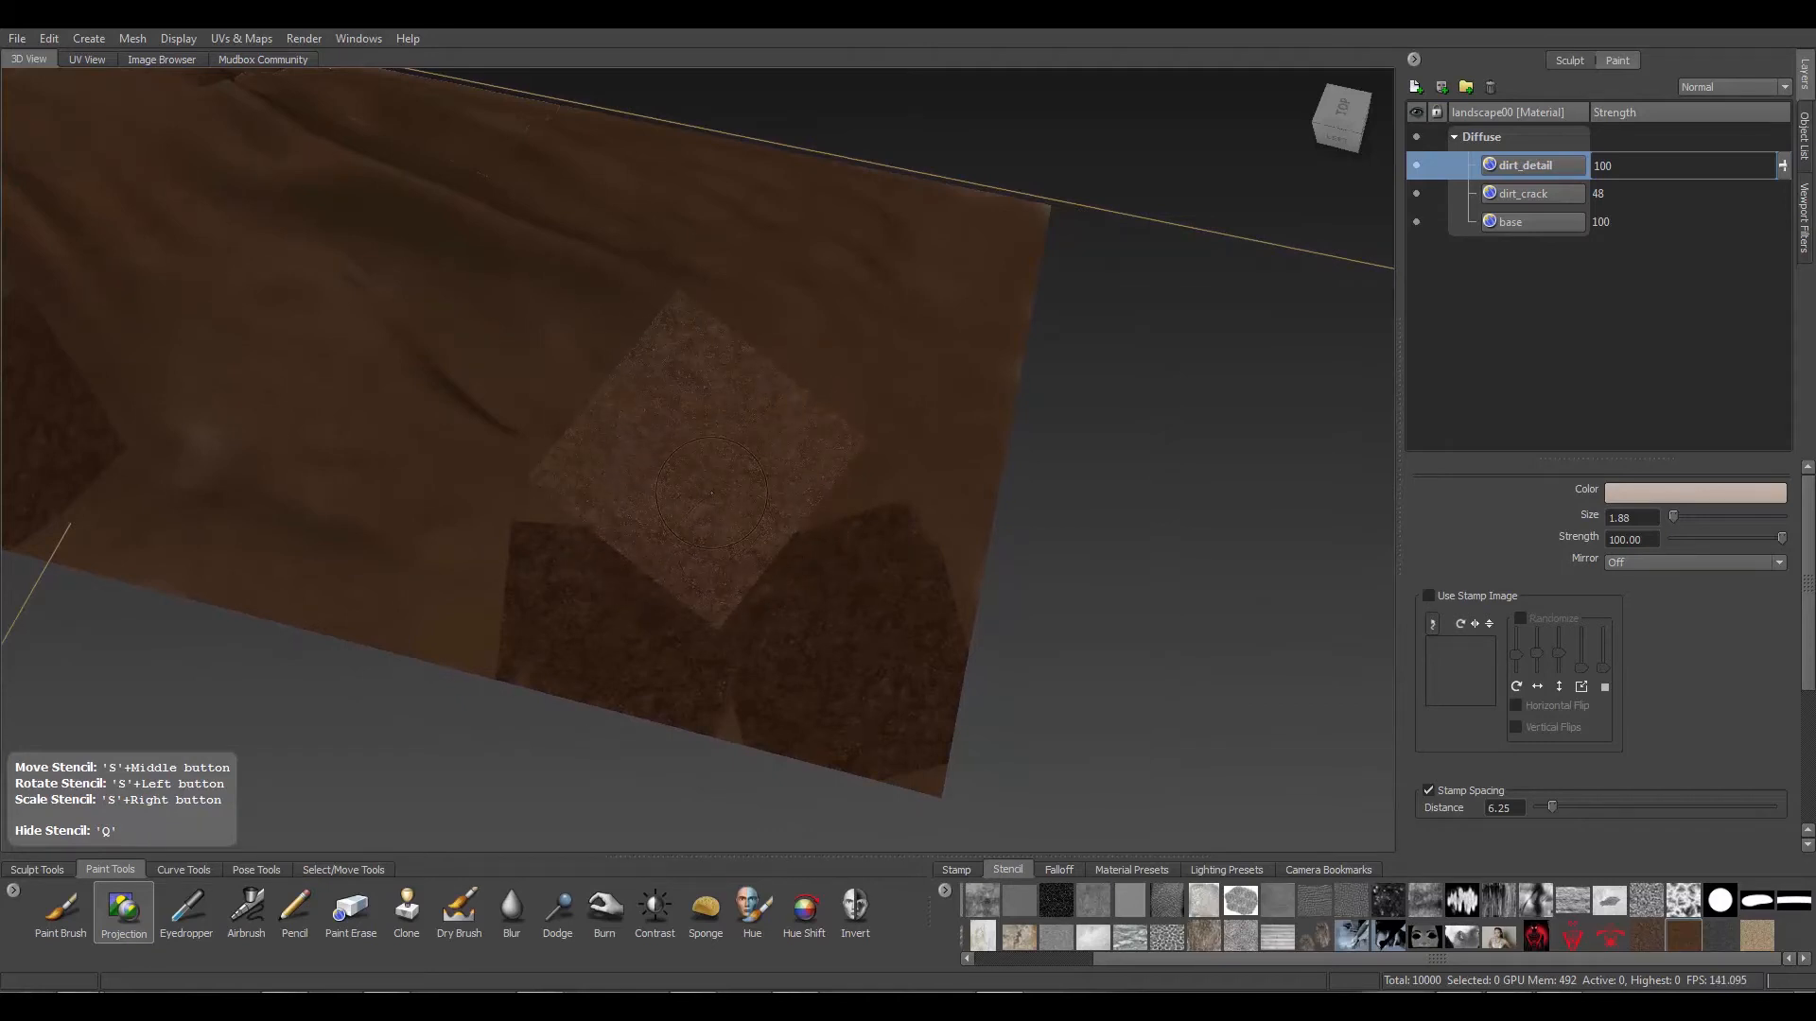
pyautogui.moveTo(712, 492)
pyautogui.mouseDown()
pyautogui.moveTo(625, 398)
pyautogui.moveTo(789, 370)
pyautogui.moveTo(686, 342)
pyautogui.moveTo(563, 506)
pyautogui.moveTo(666, 321)
pyautogui.moveTo(717, 456)
pyautogui.mouseUp()
pyautogui.hotkey('ctrl', 's')
# Set the dirt_detail layer's strength to 53 and try the Dissolve blend mode on it
pyautogui.moveTo(1782, 165); pyautogui.dragTo(1784, 210)
pyautogui.click(1745, 89)
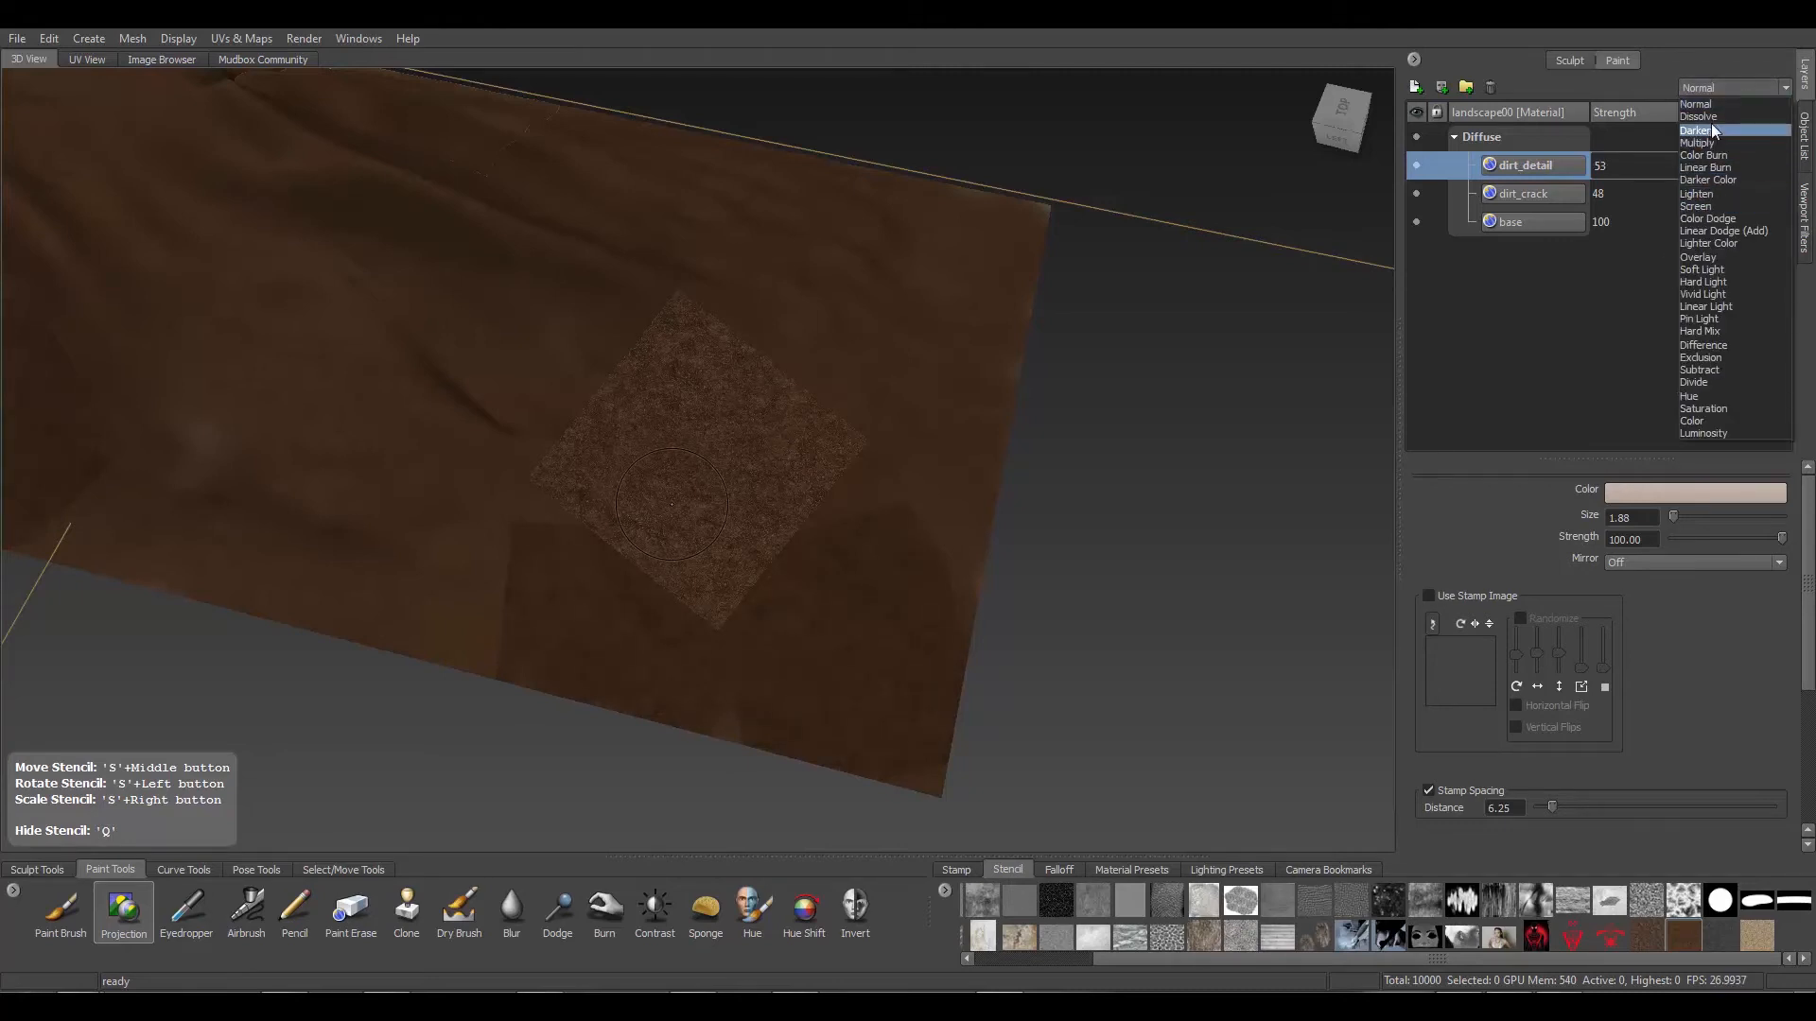
pyautogui.click(1717, 118)
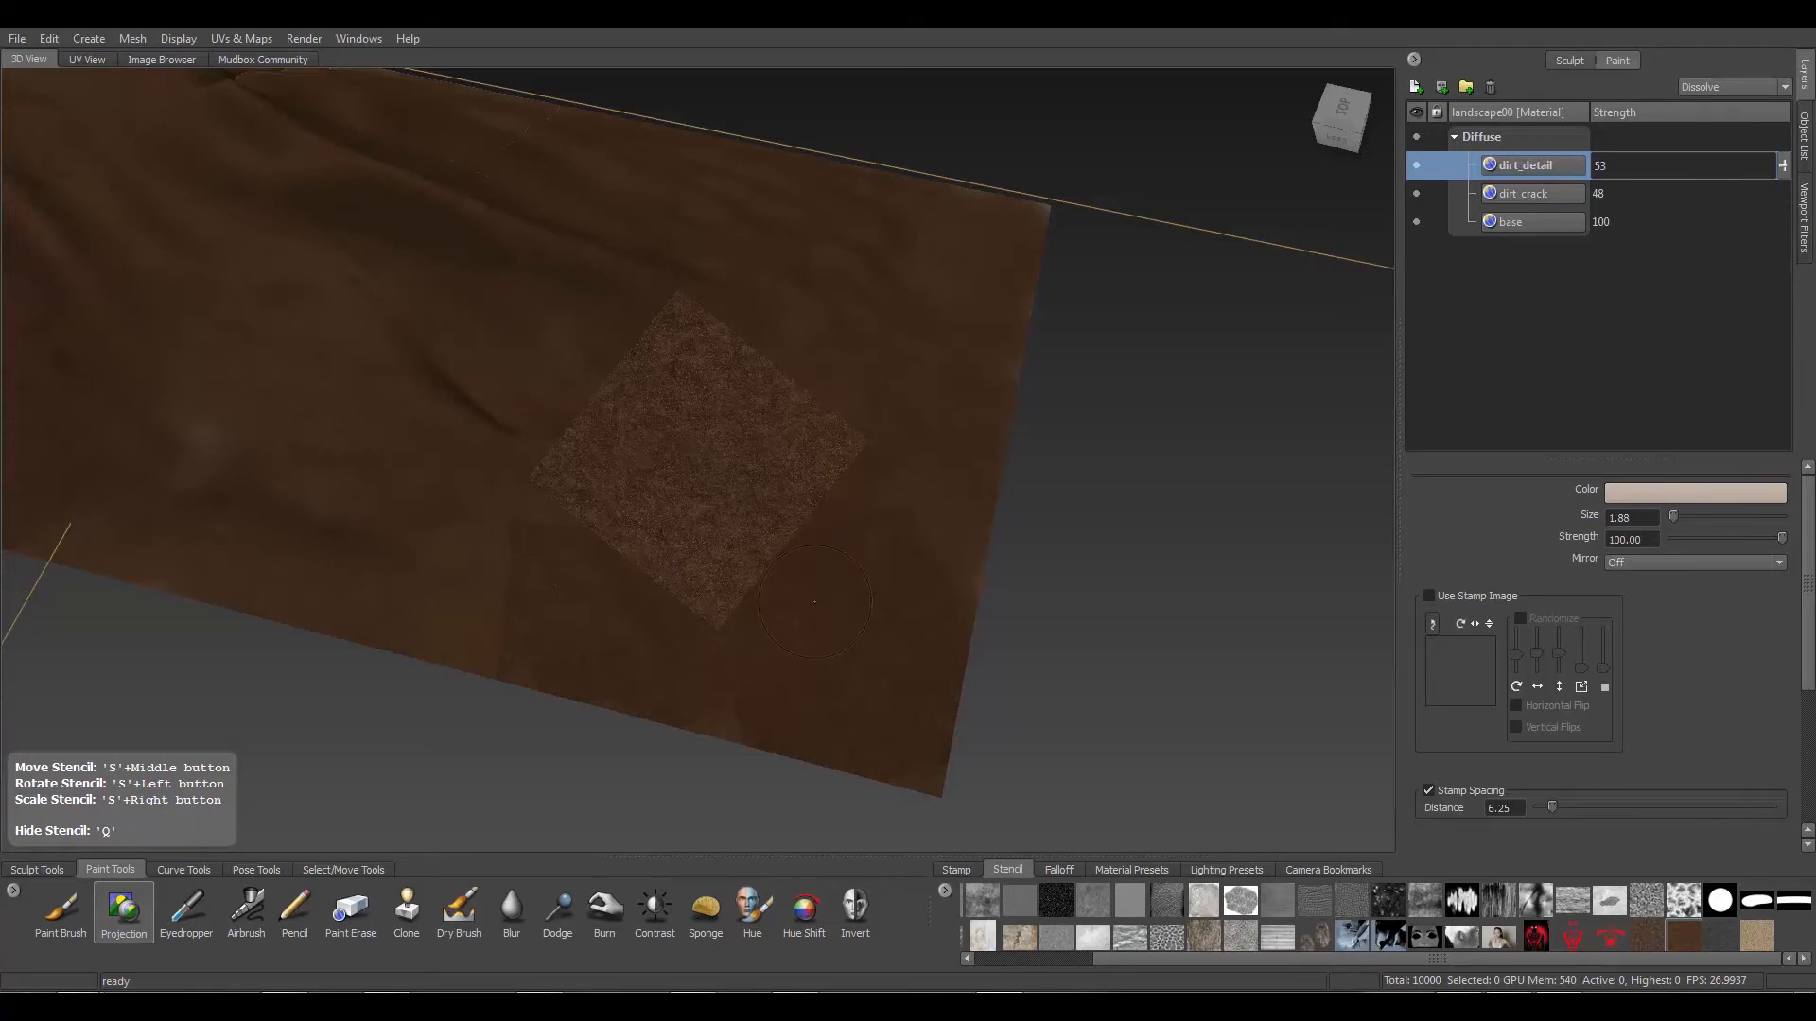
# Try the Darken, Multiply and Color Burn blend modes on the dirt_detail layer
pyautogui.keyDown('alt'); pyautogui.moveTo(814, 601); pyautogui.dragTo(936, 631); pyautogui.keyUp('alt')
pyautogui.click(1712, 87)
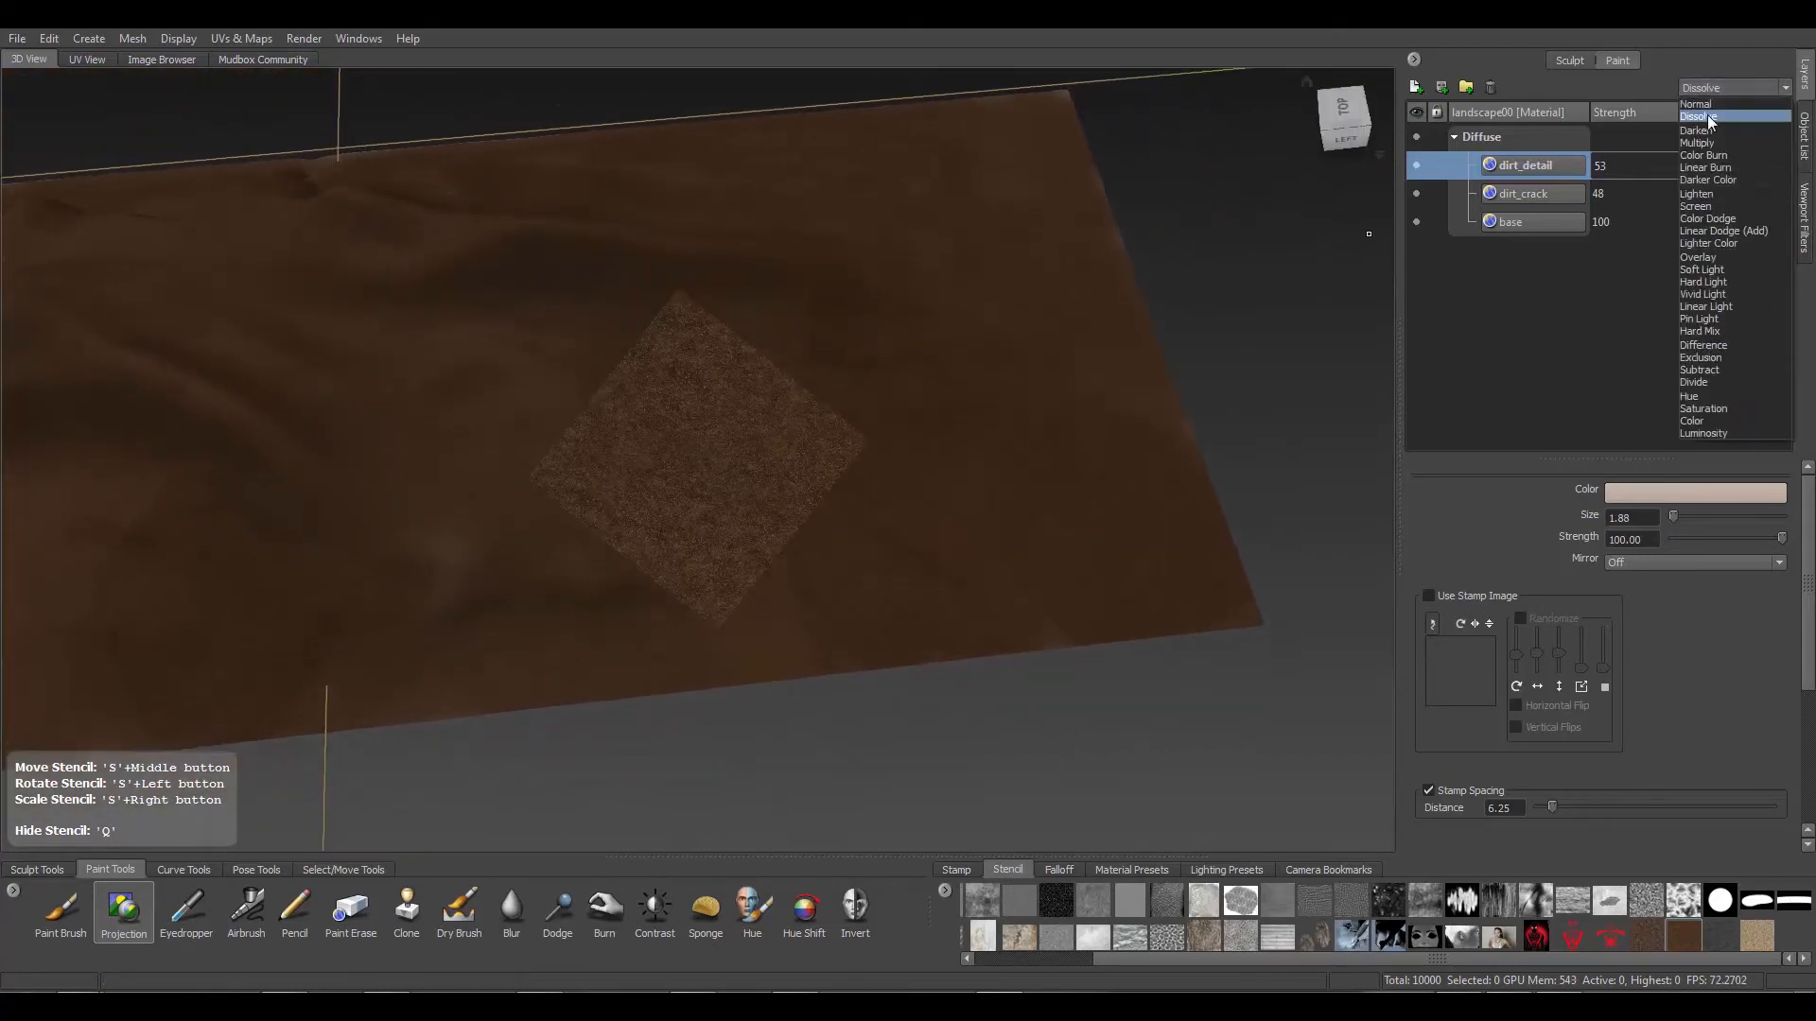
pyautogui.click(1705, 129)
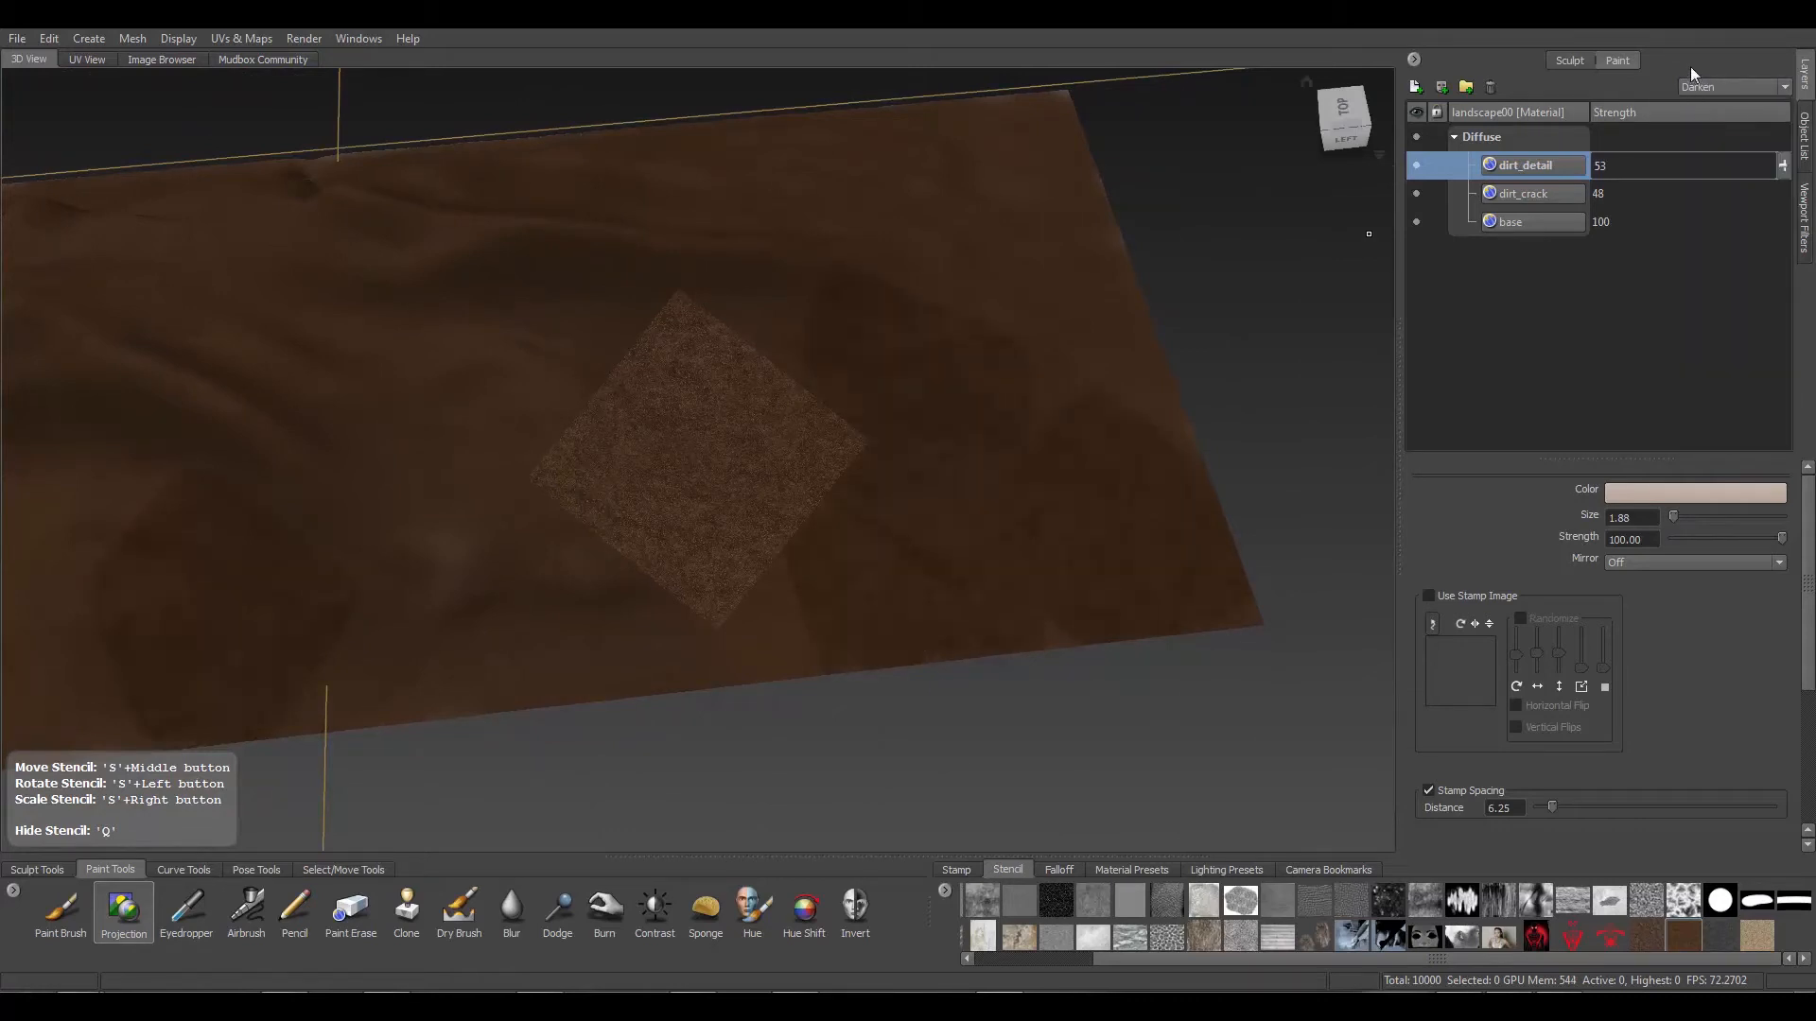
pyautogui.click(1706, 83)
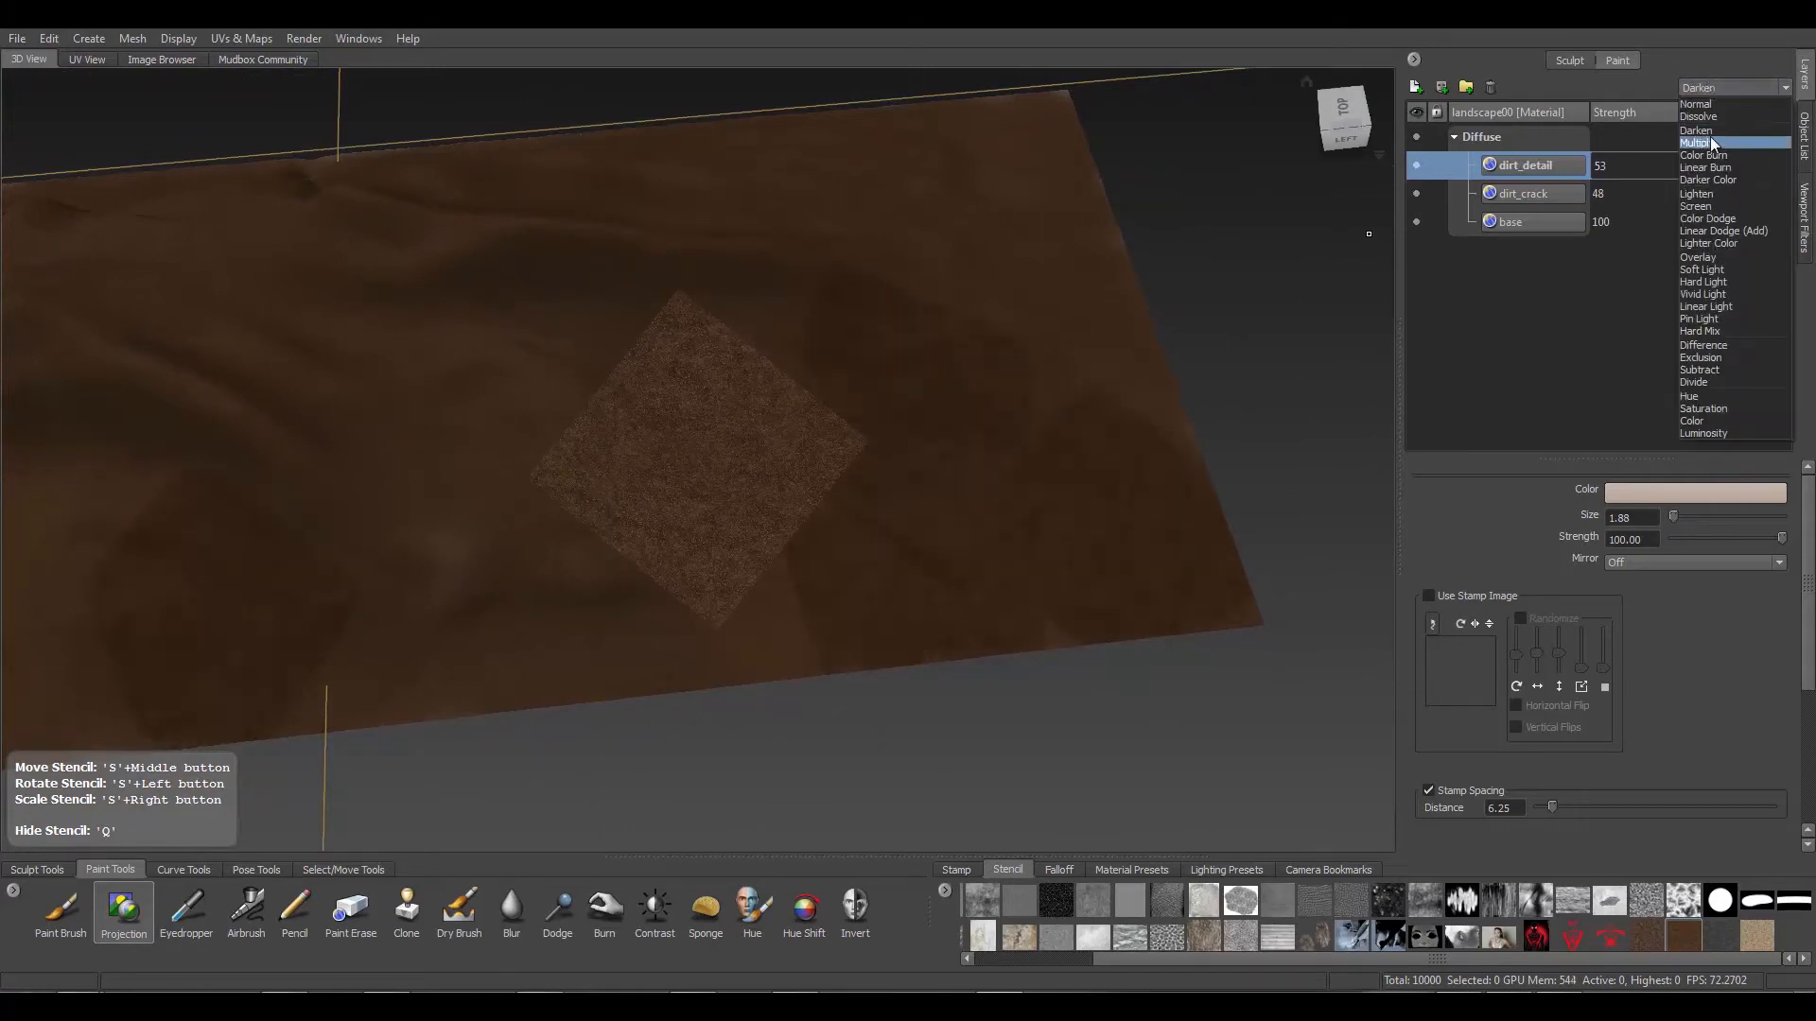
pyautogui.click(1710, 142)
pyautogui.click(1716, 87)
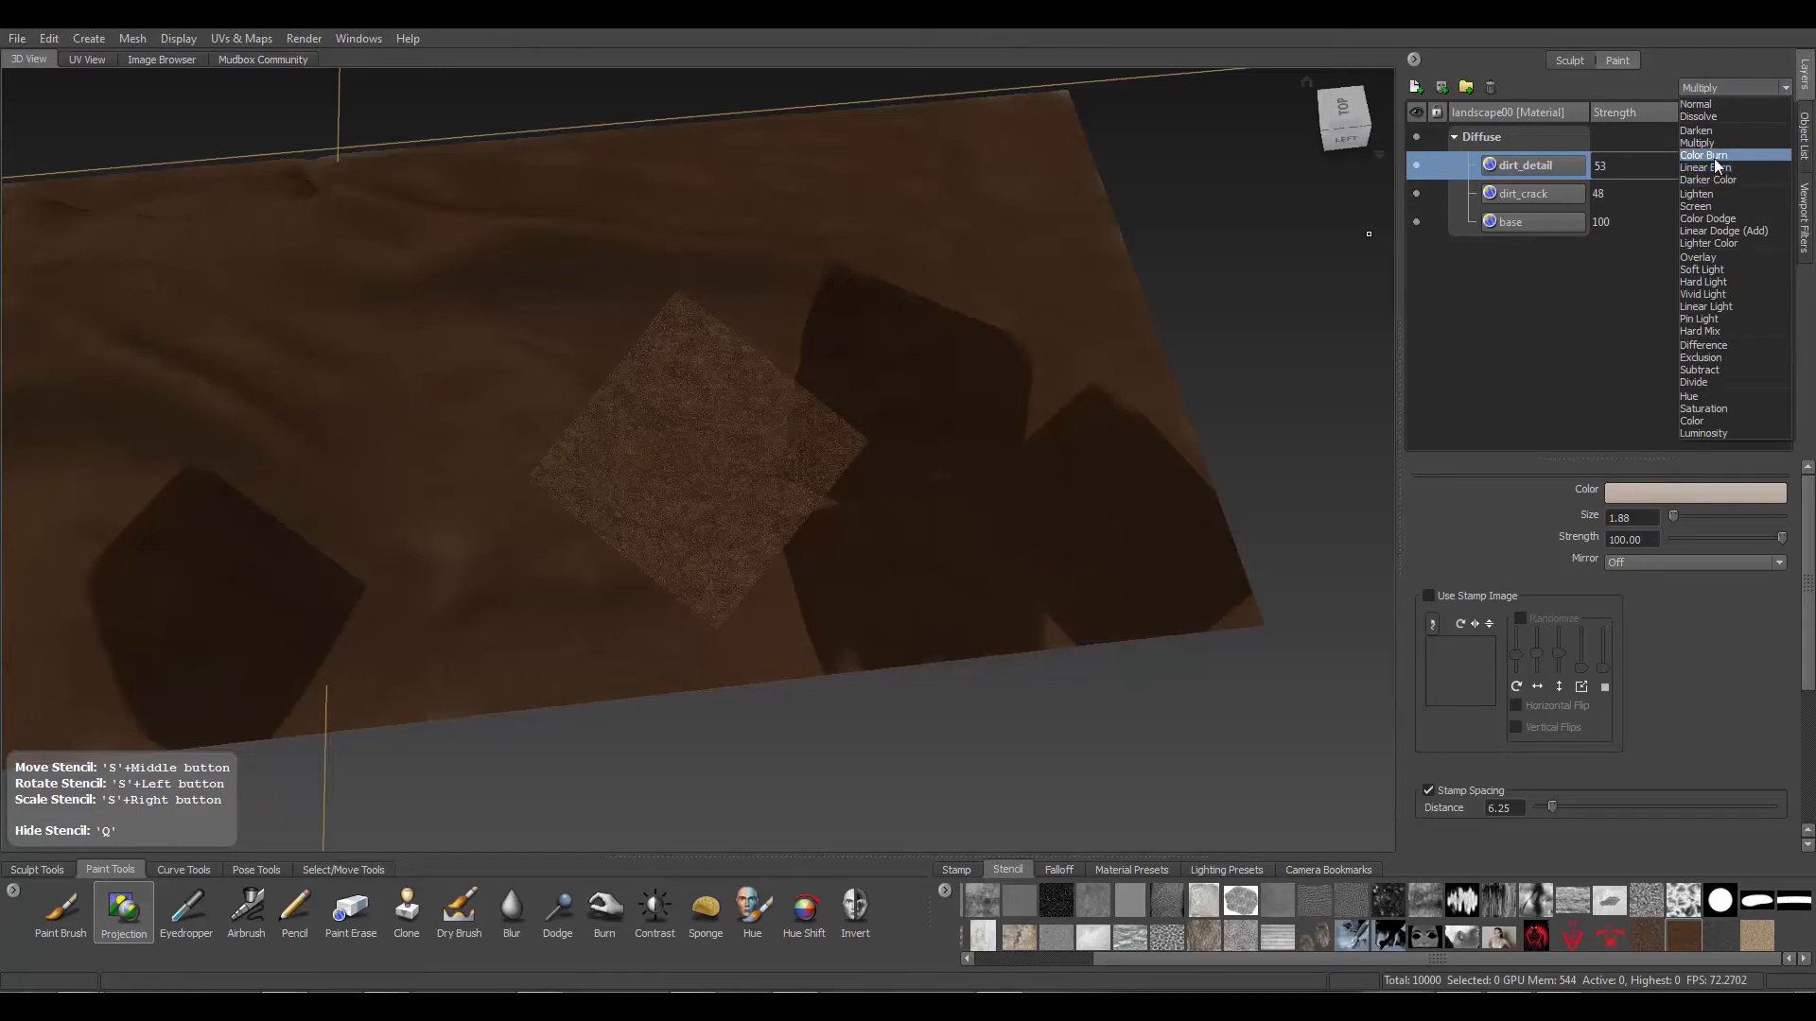
pyautogui.click(1714, 155)
pyautogui.click(1716, 87)
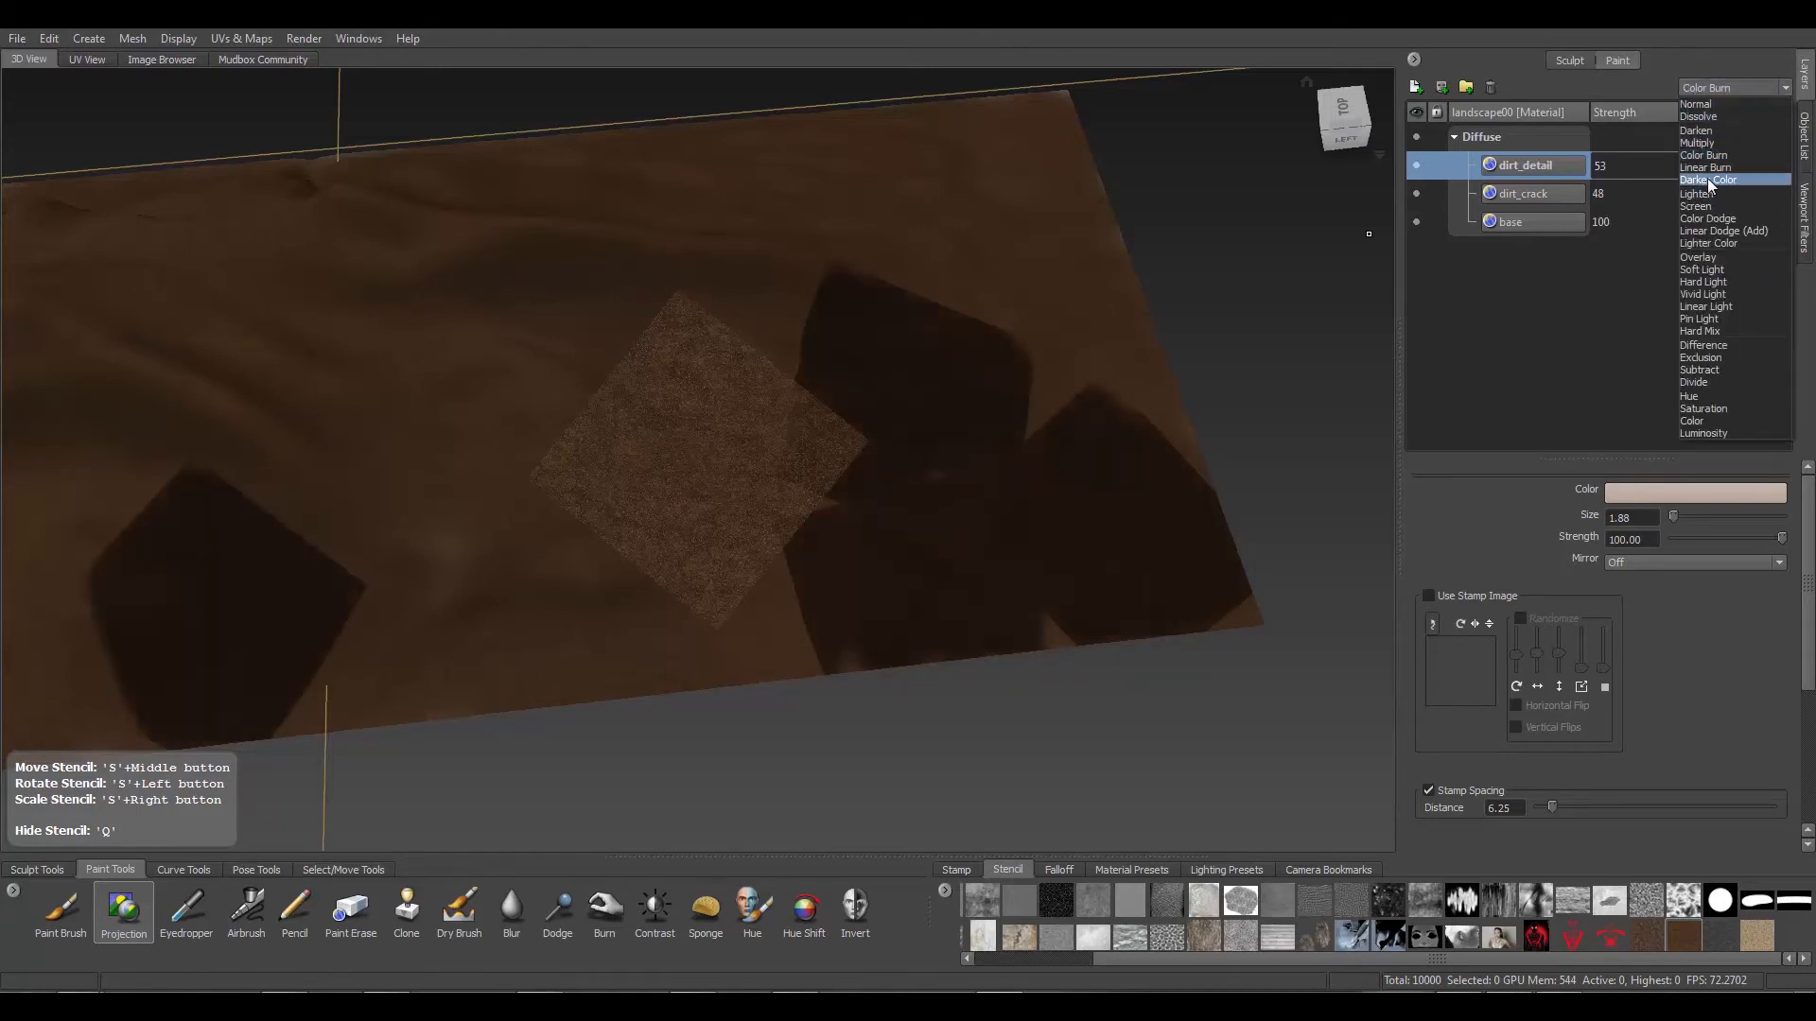
pyautogui.click(1710, 155)
# Try the Lighten, Screen, Color Dodge and Linear Dodge (Add) blend modes on the dirt_detail layer
pyautogui.click(1712, 87)
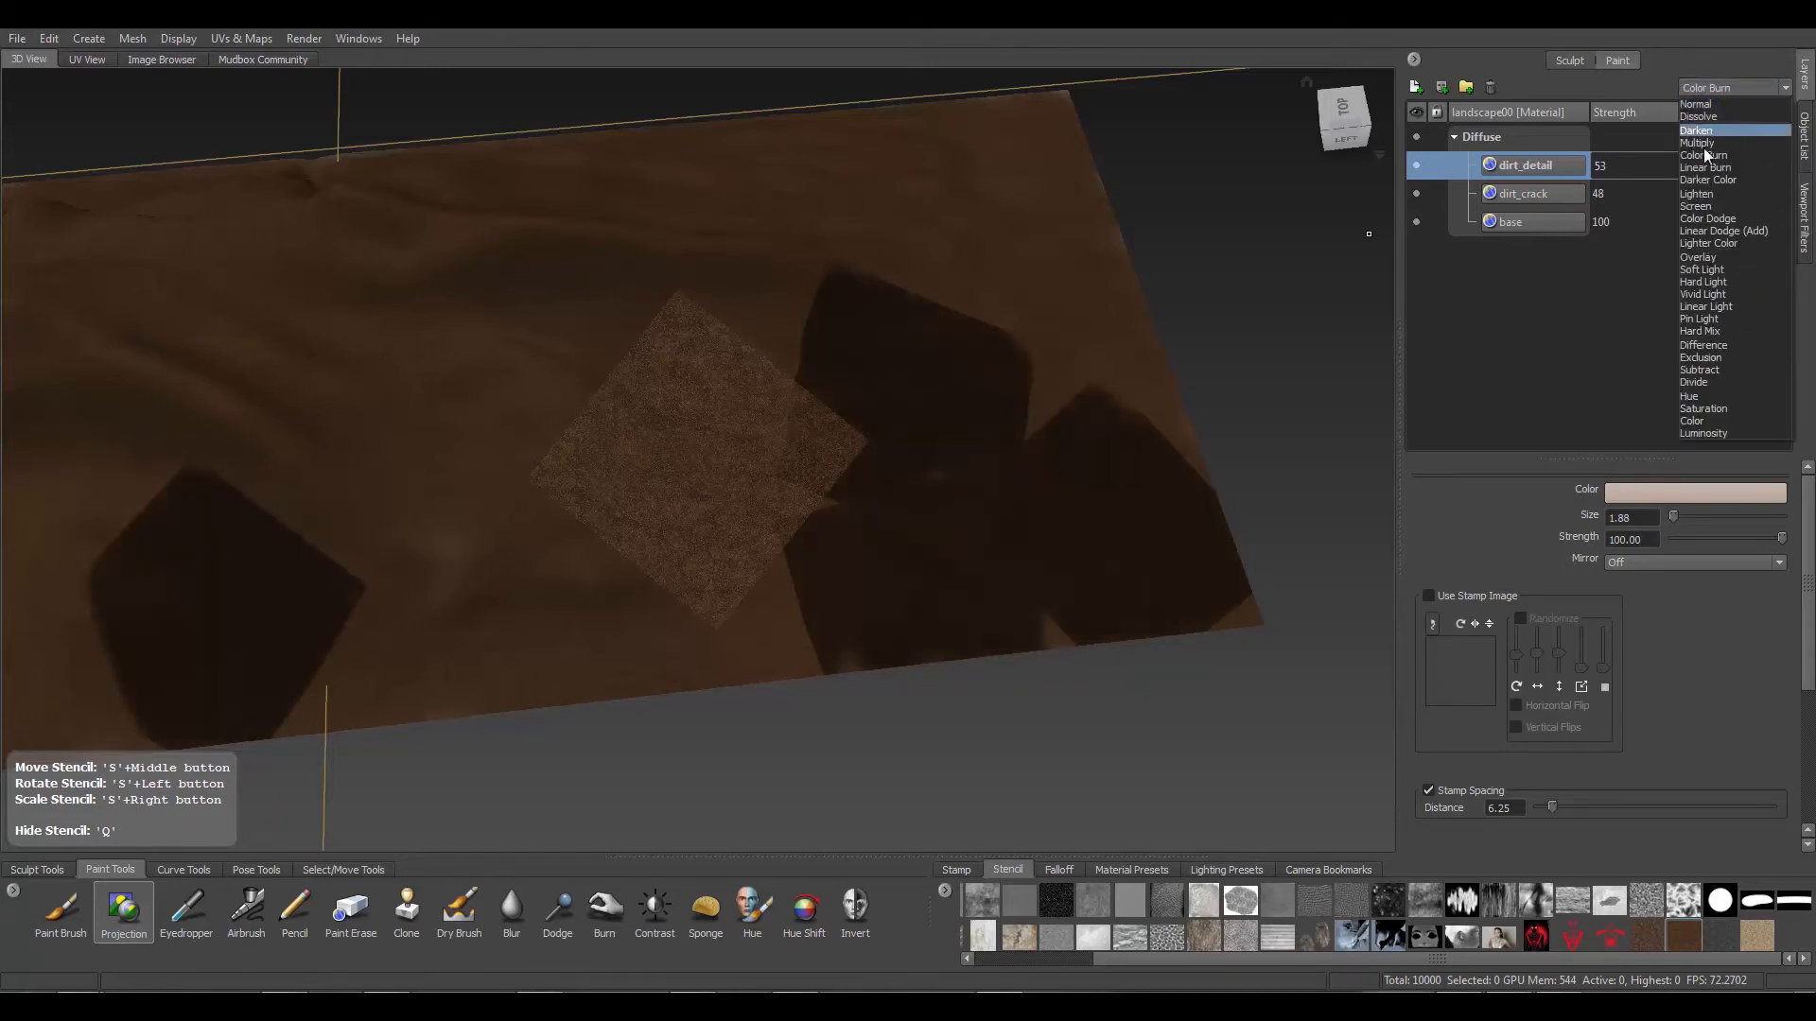
pyautogui.click(1720, 193)
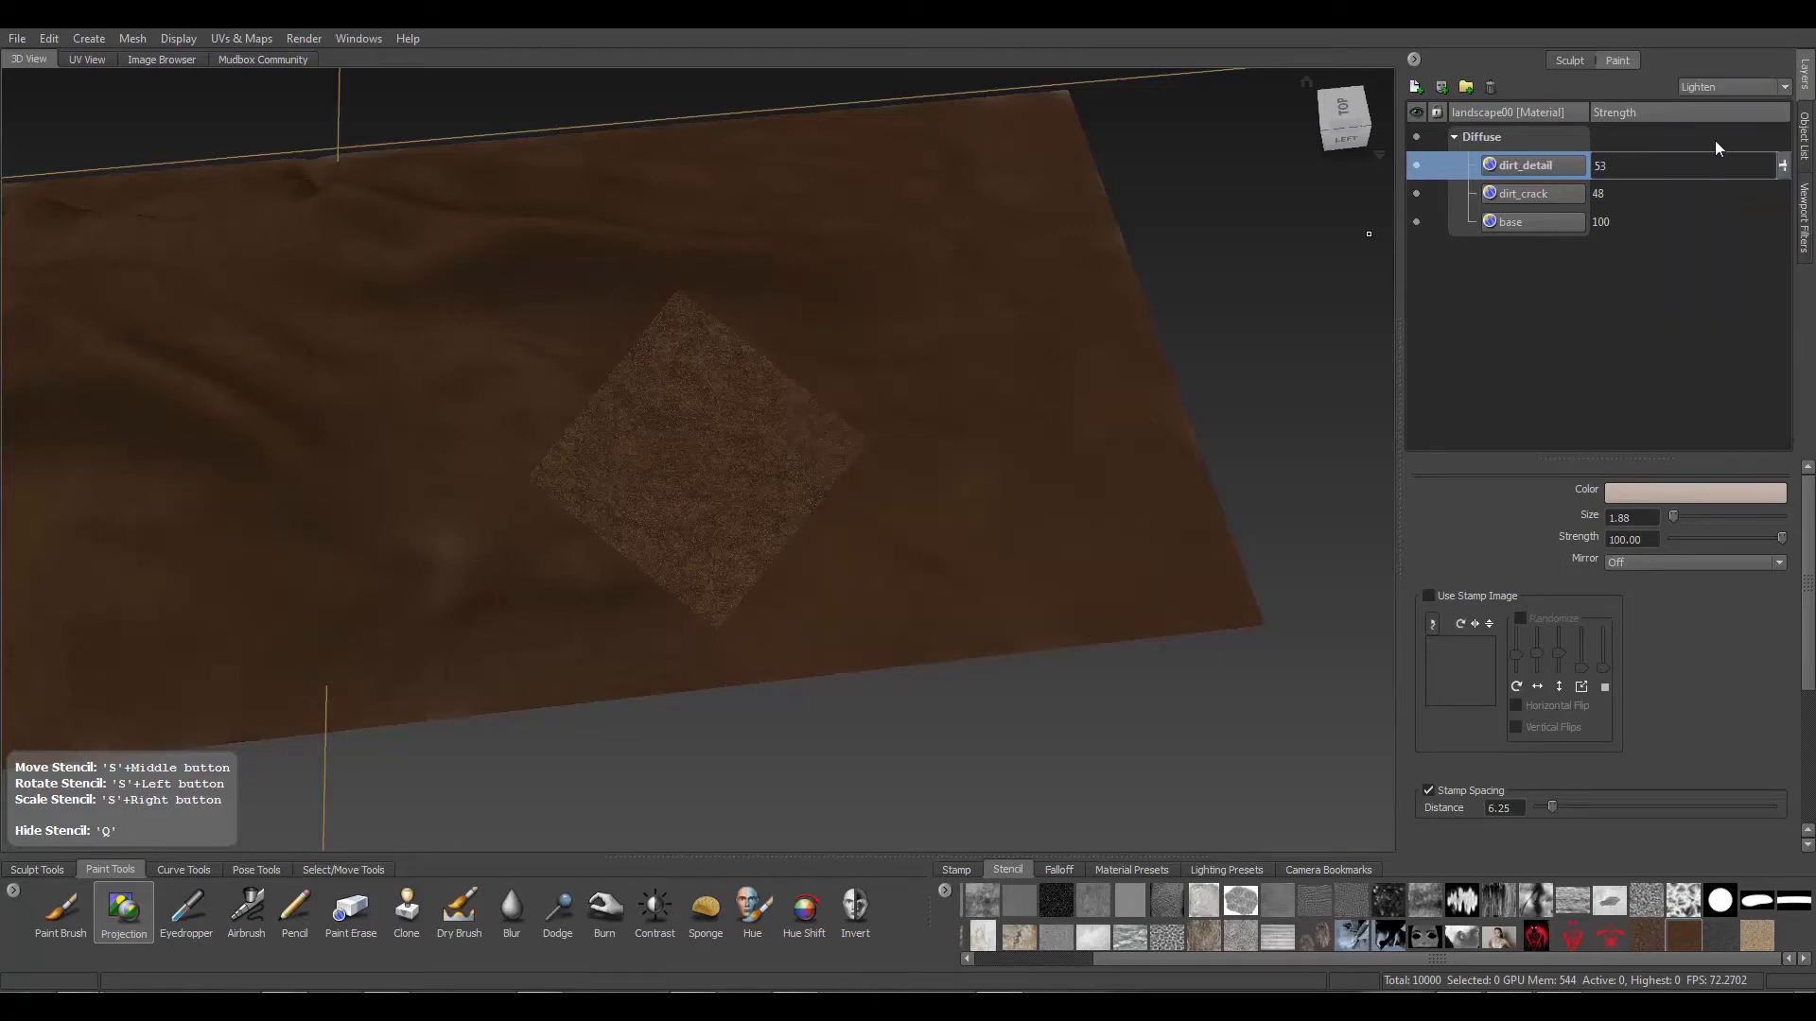
pyautogui.click(1711, 88)
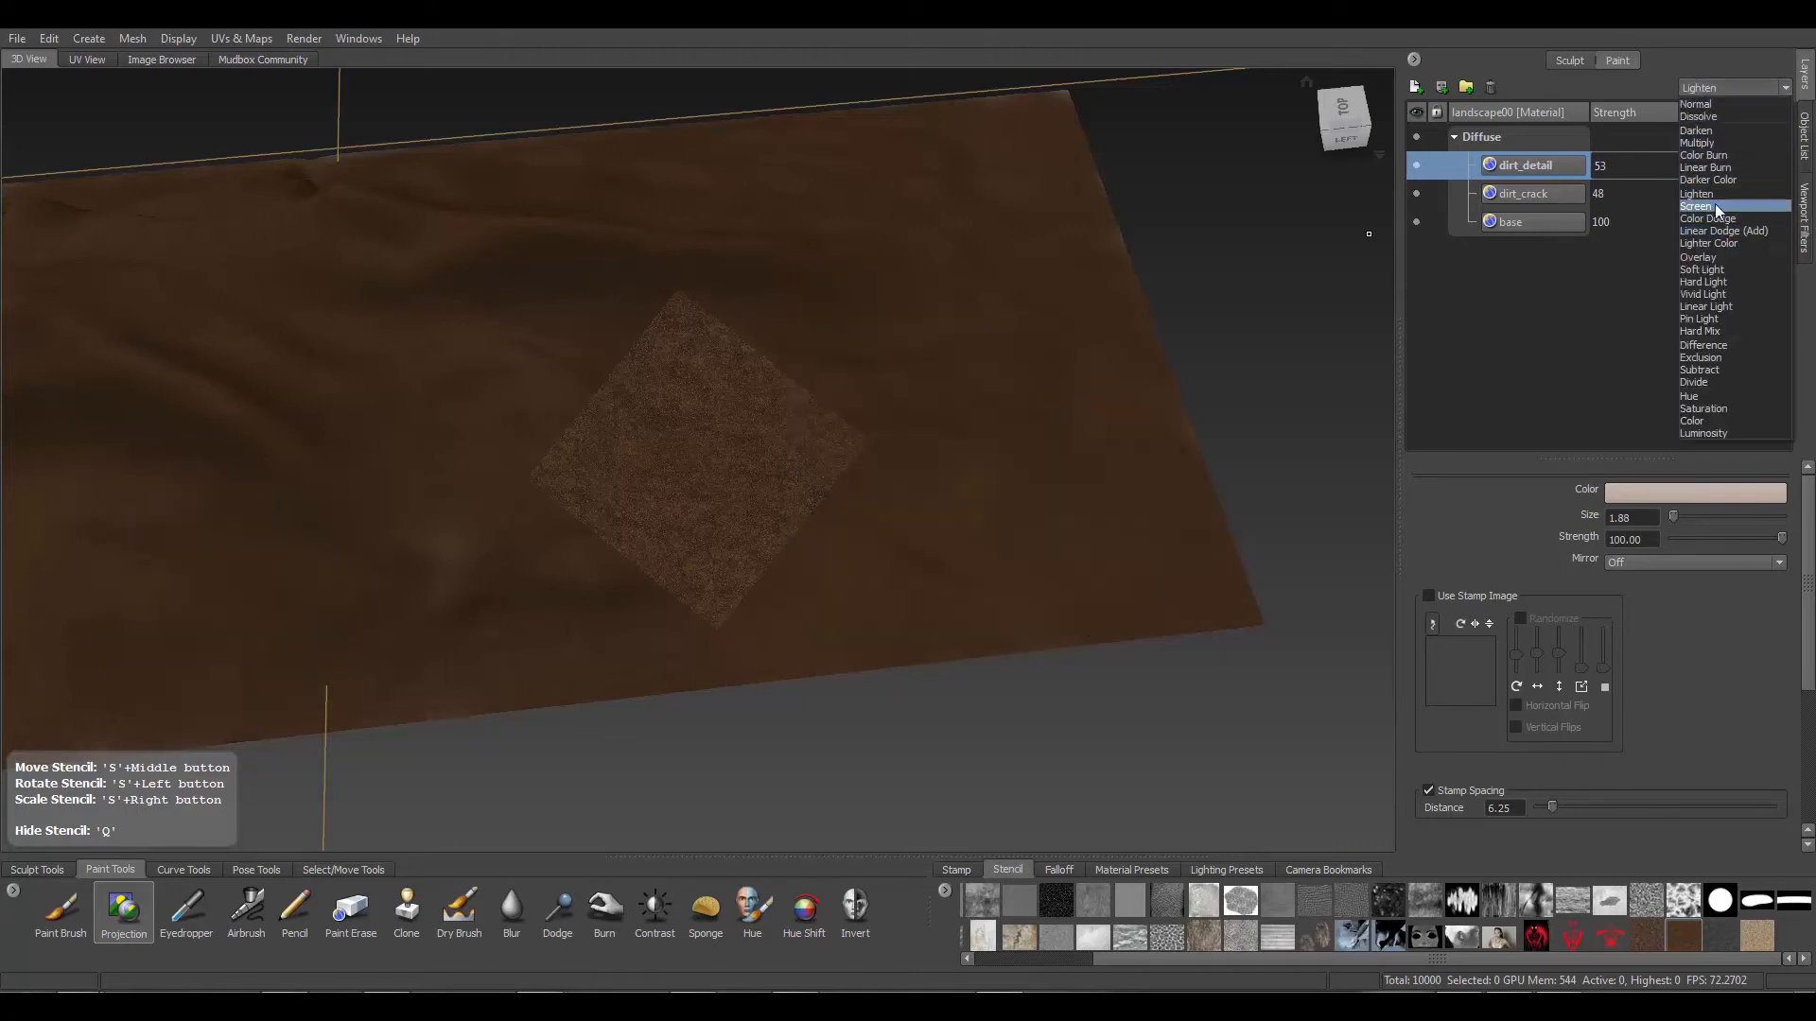
pyautogui.click(1716, 204)
pyautogui.click(1702, 87)
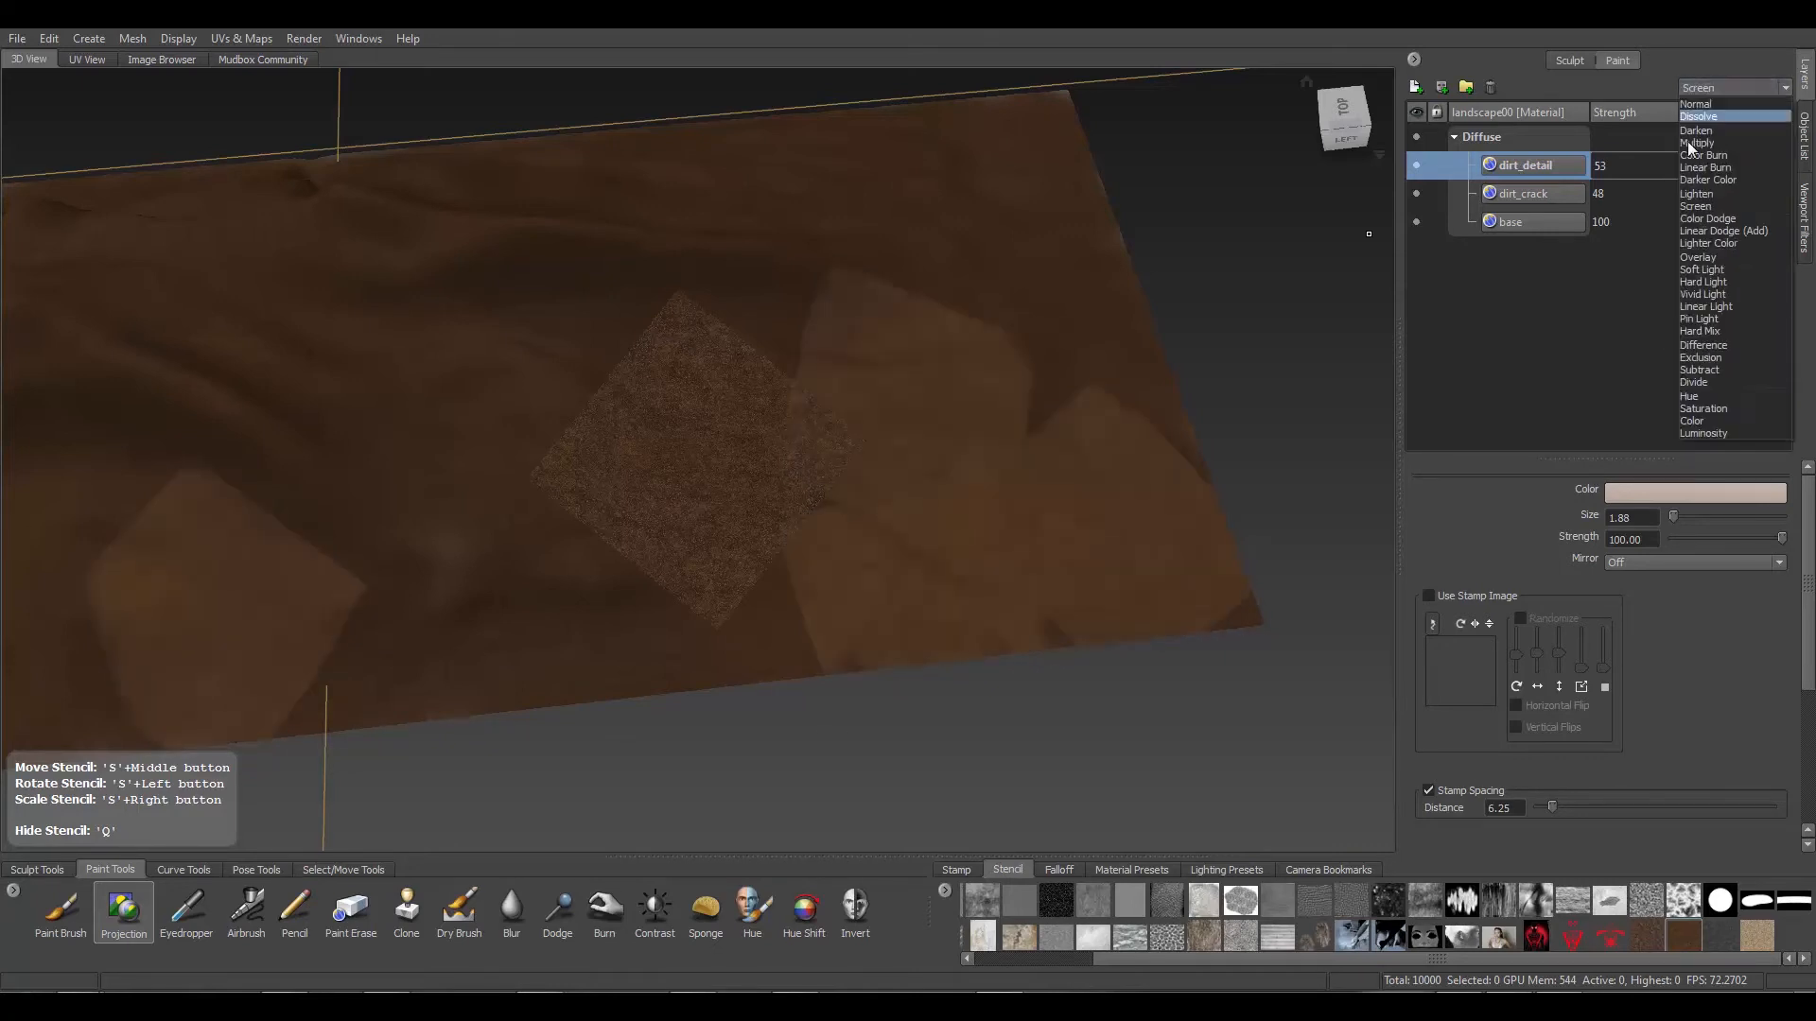
pyautogui.click(1705, 214)
pyautogui.click(1703, 83)
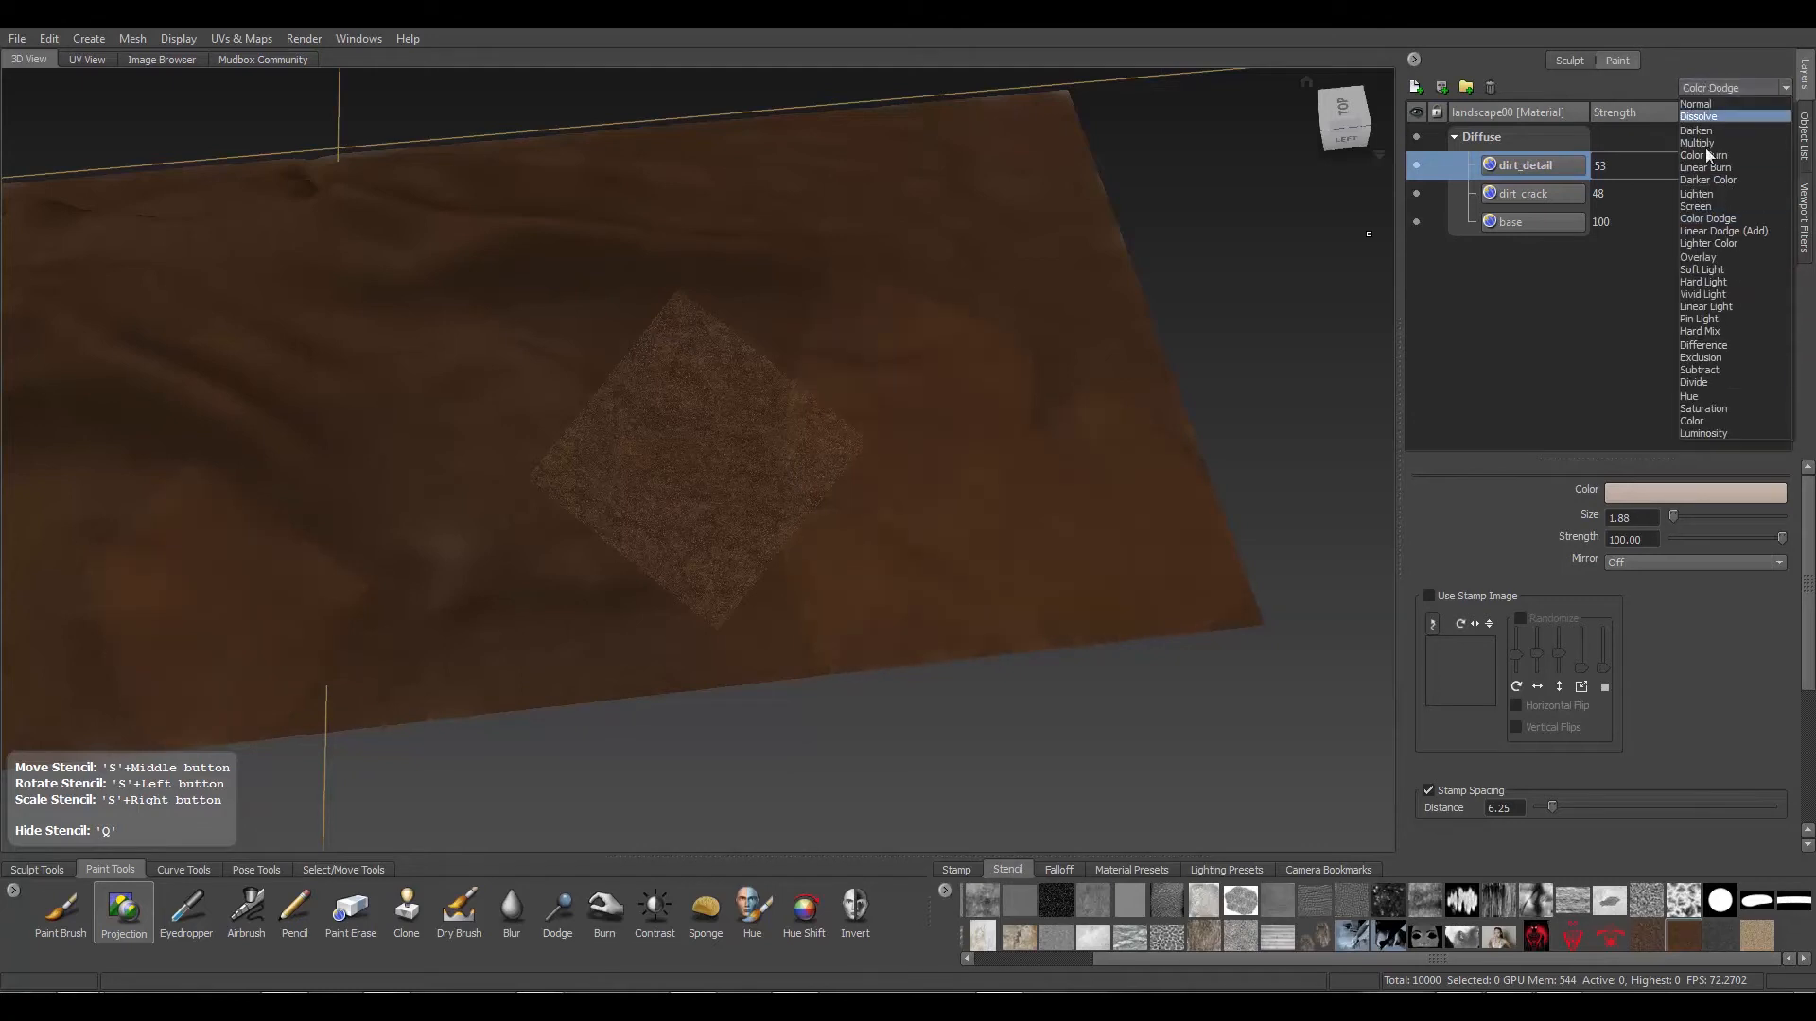
pyautogui.click(1711, 230)
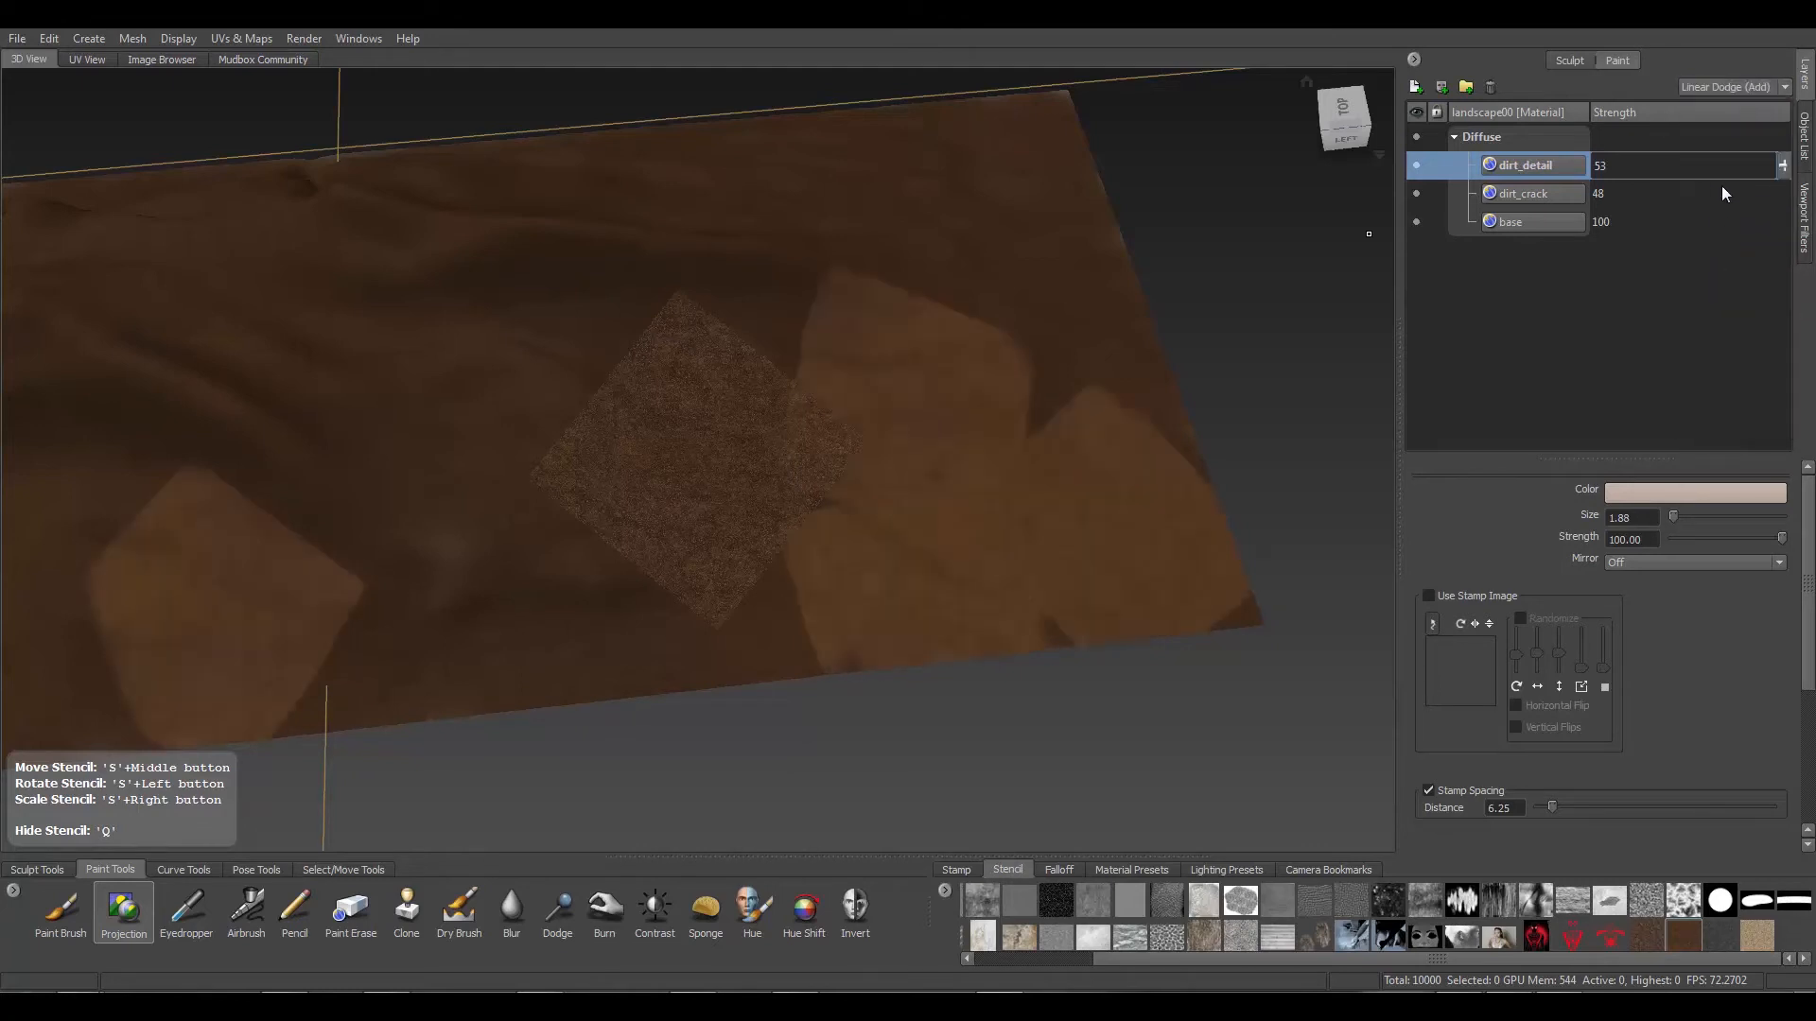
# Try the Overlay and Hard Light blend modes on the dirt_detail layer and inspect the projected patches up close
pyautogui.click(1729, 87)
pyautogui.click(1720, 255)
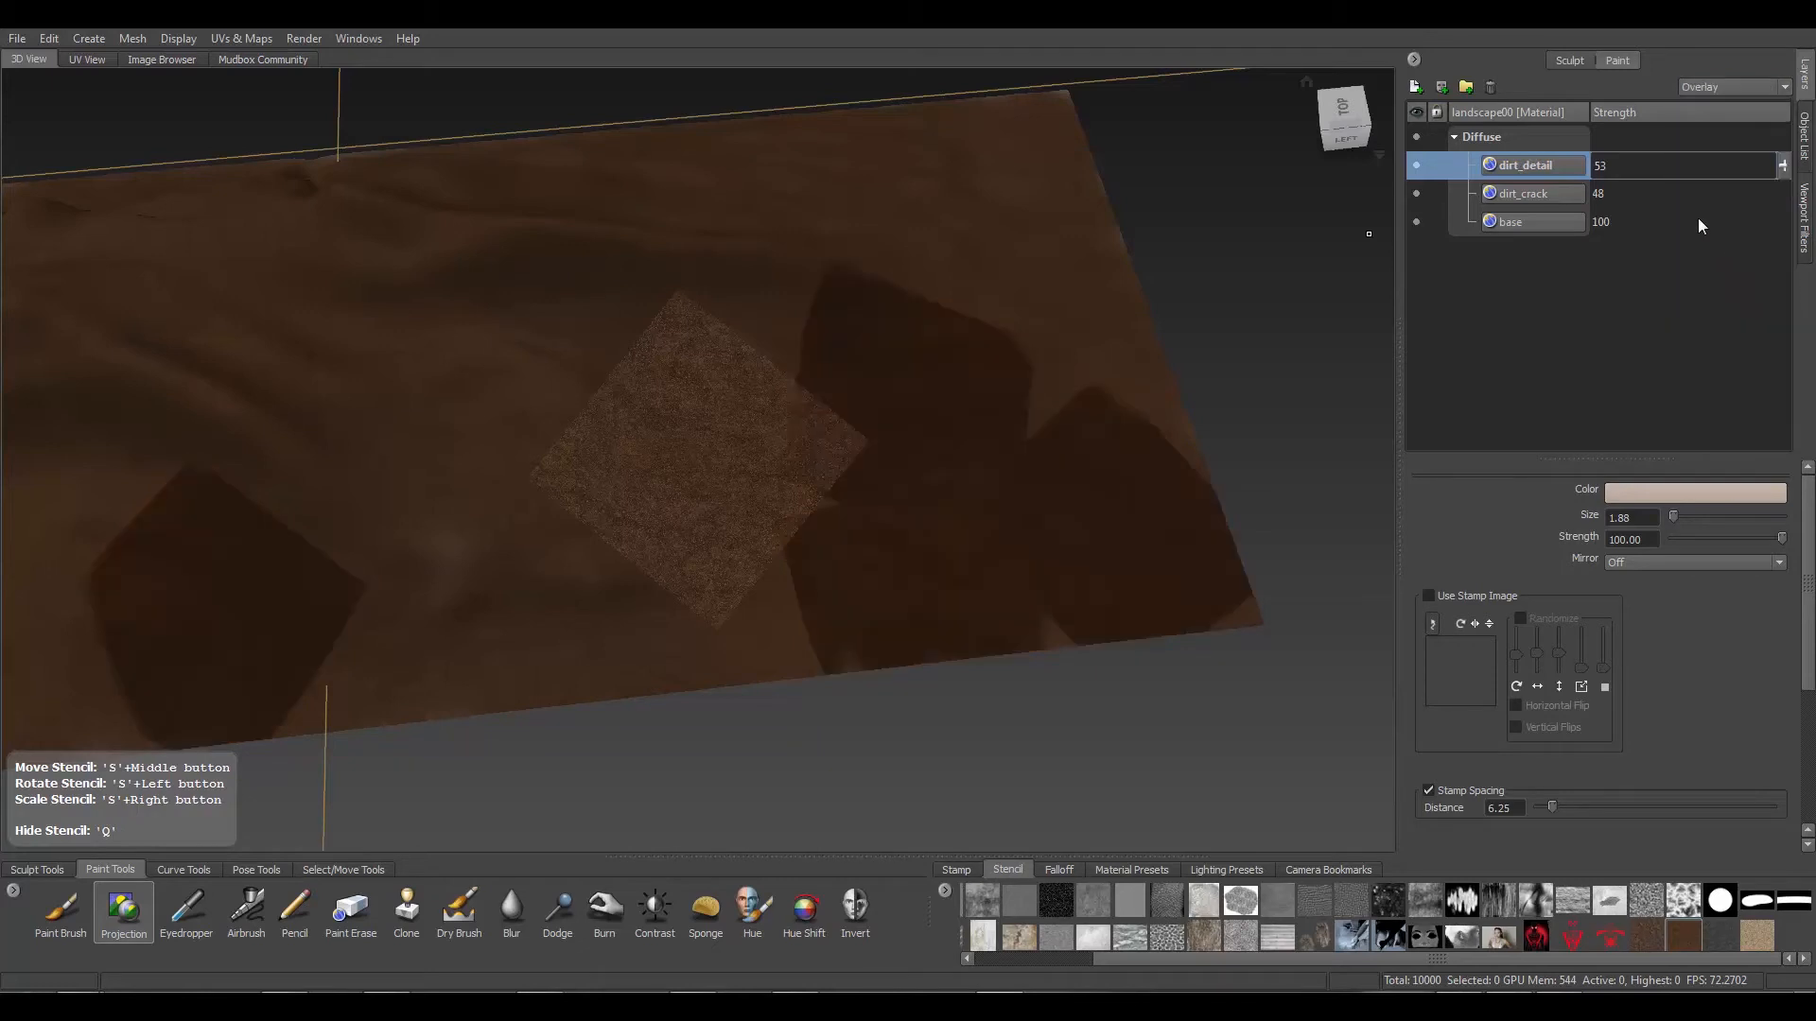
pyautogui.click(1711, 83)
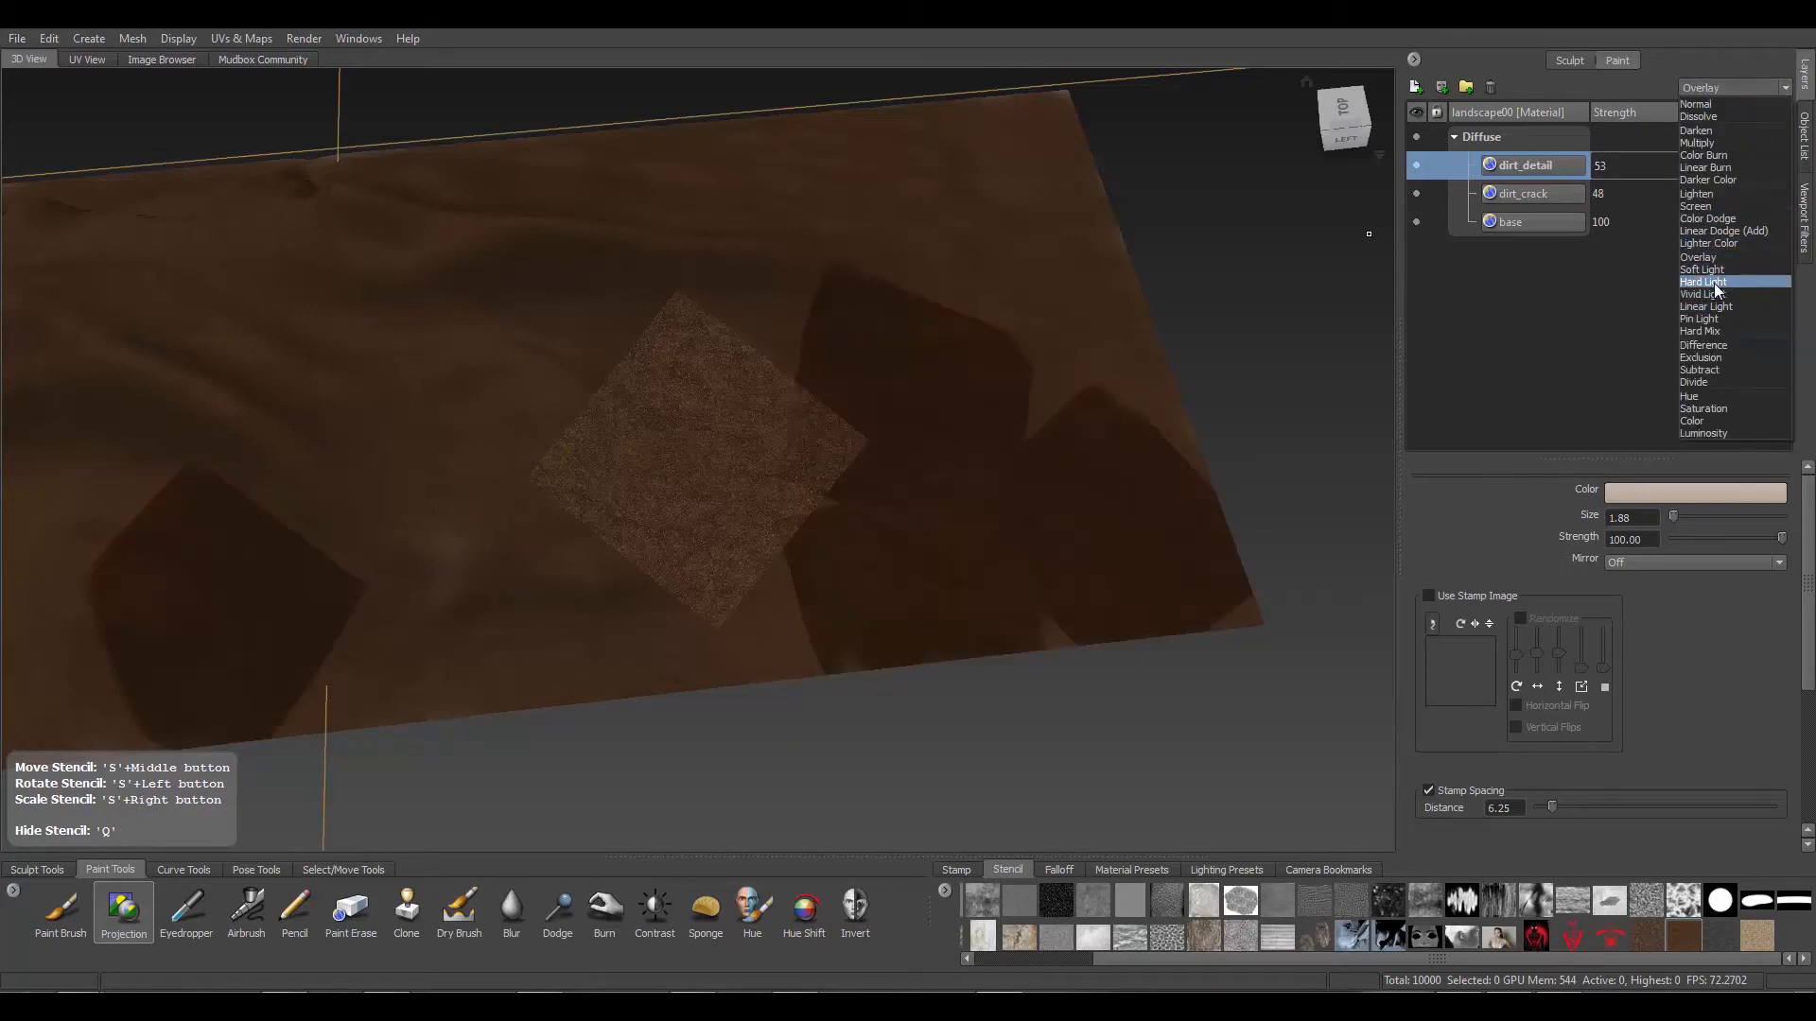
pyautogui.click(1713, 282)
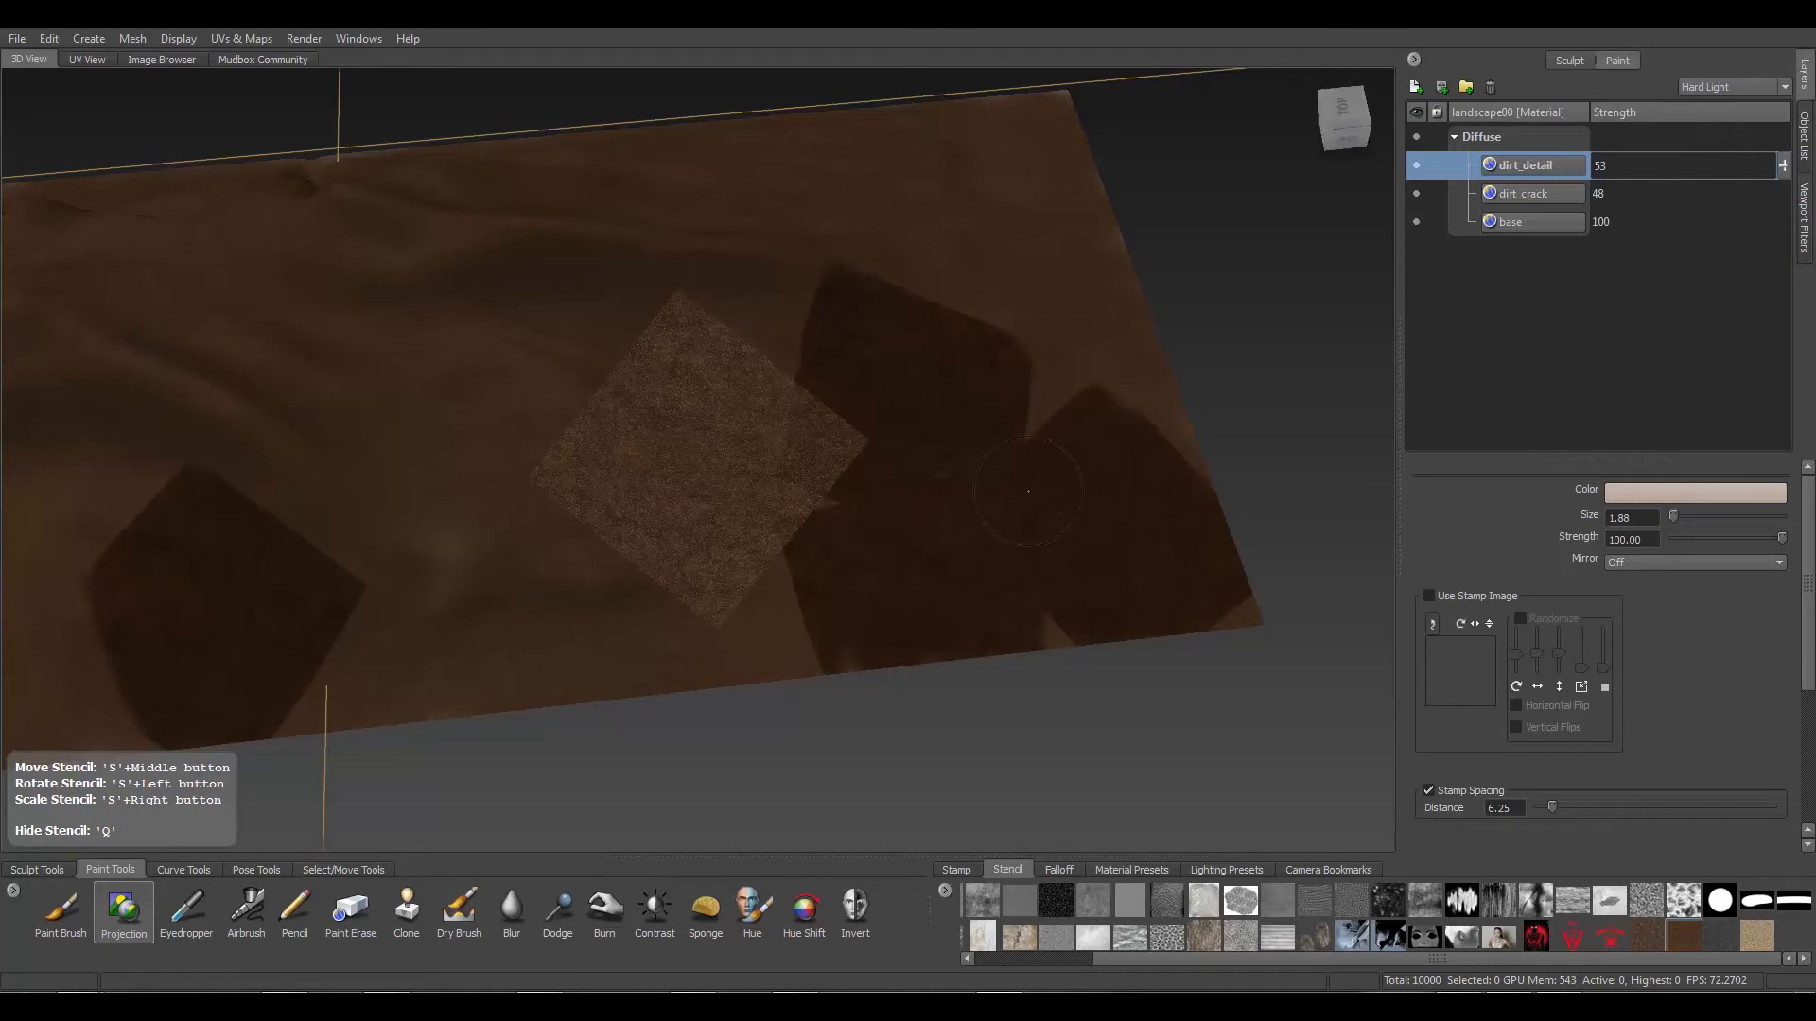
pyautogui.scroll(3, 906, 568)
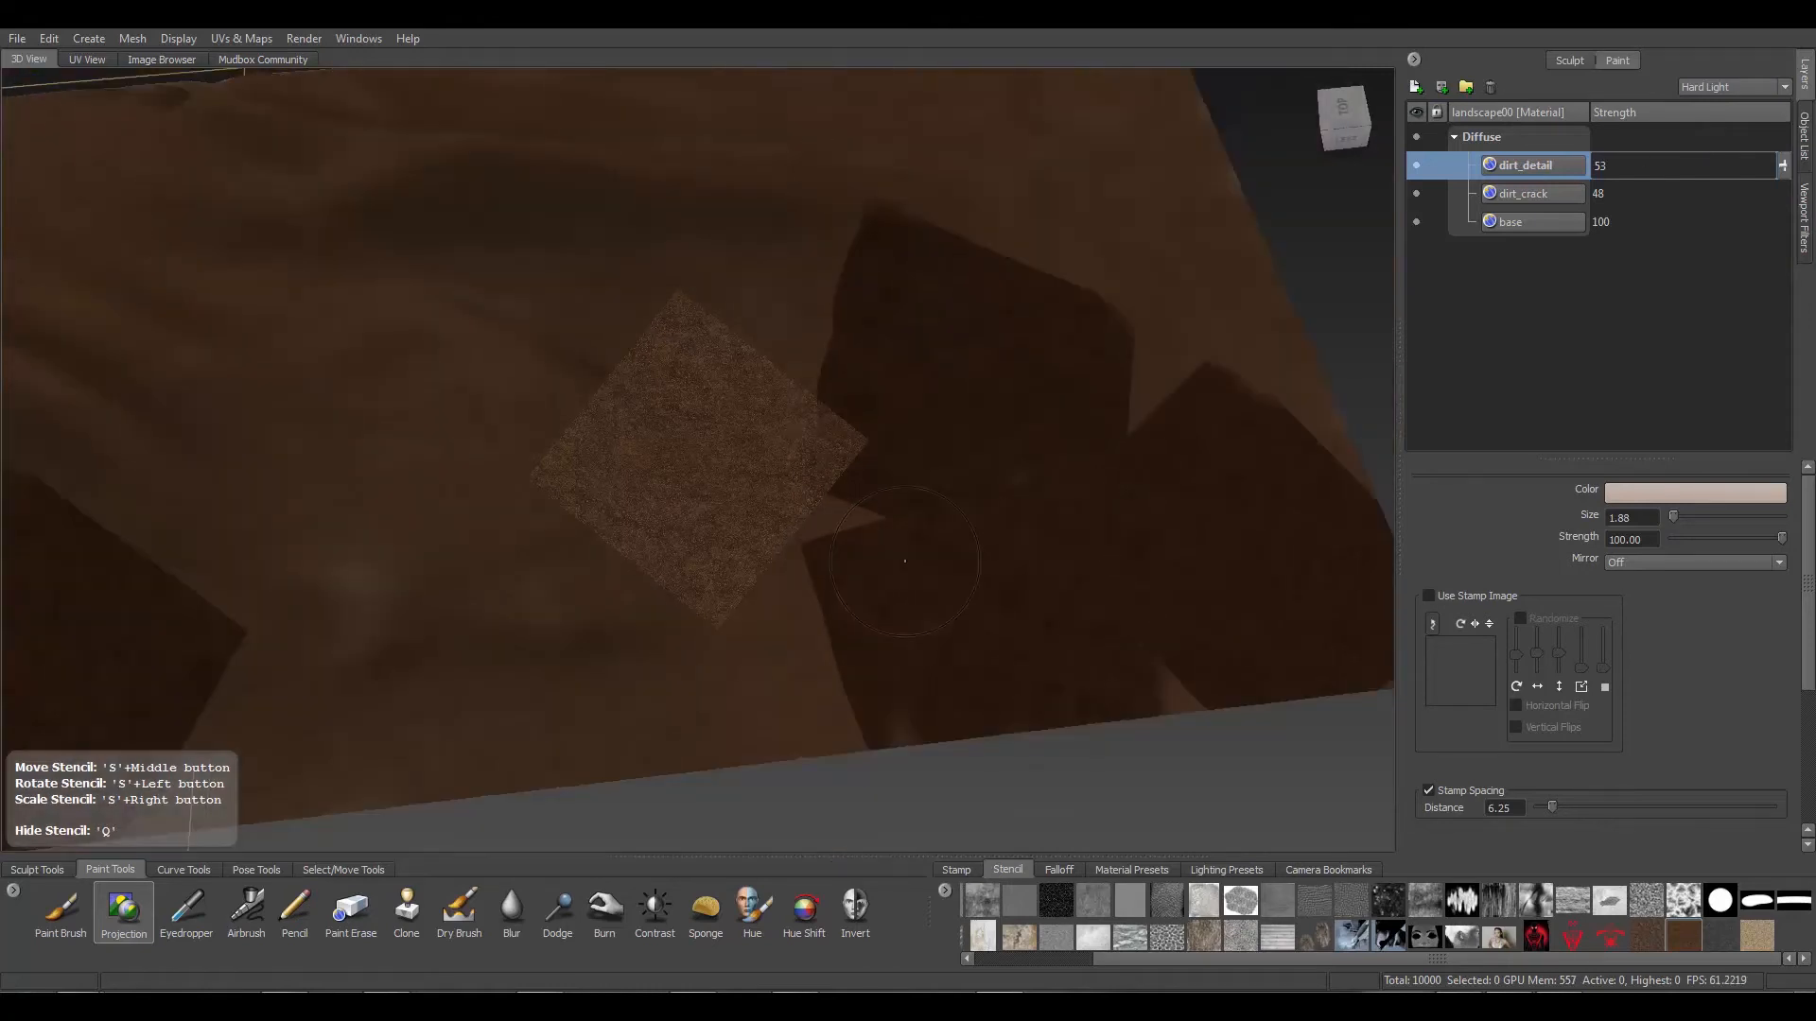
pyautogui.scroll(-3, 905, 561)
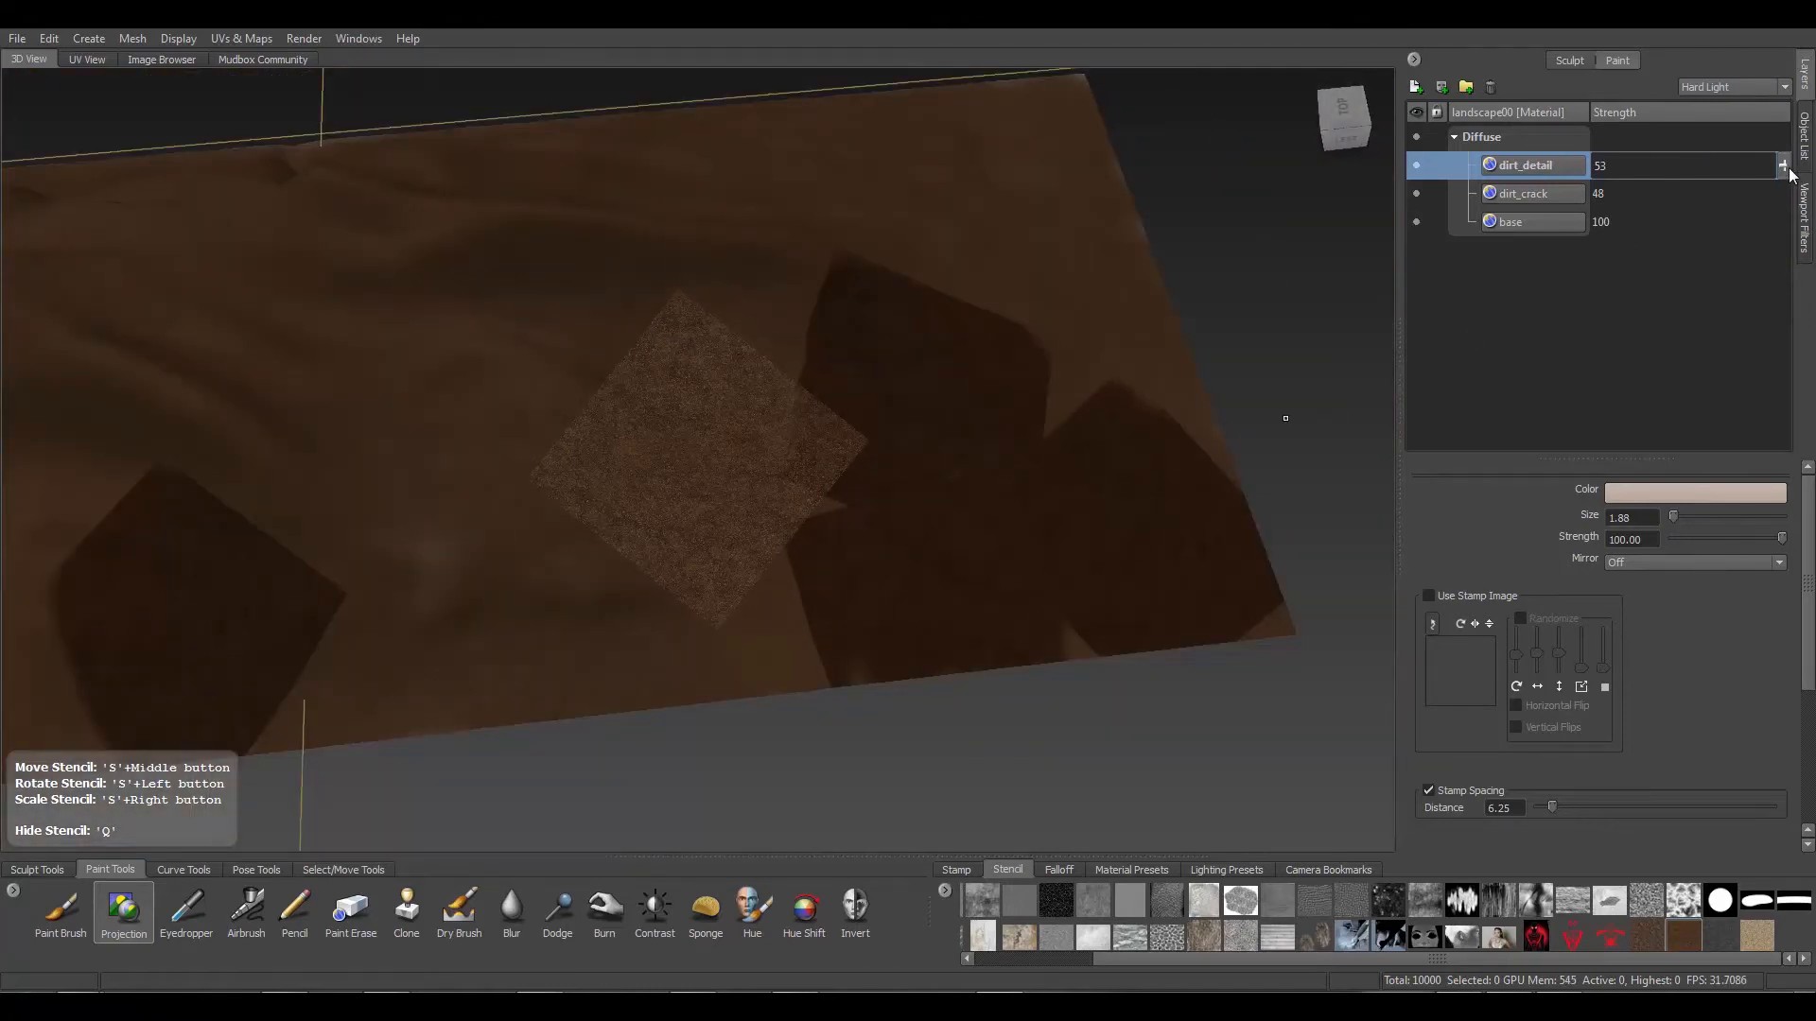
# Set the dirt_detail layer's strength to 22 and its blend mode to Dissolve
pyautogui.moveTo(1789, 172); pyautogui.dragTo(1776, 202)
pyautogui.click(1759, 94)
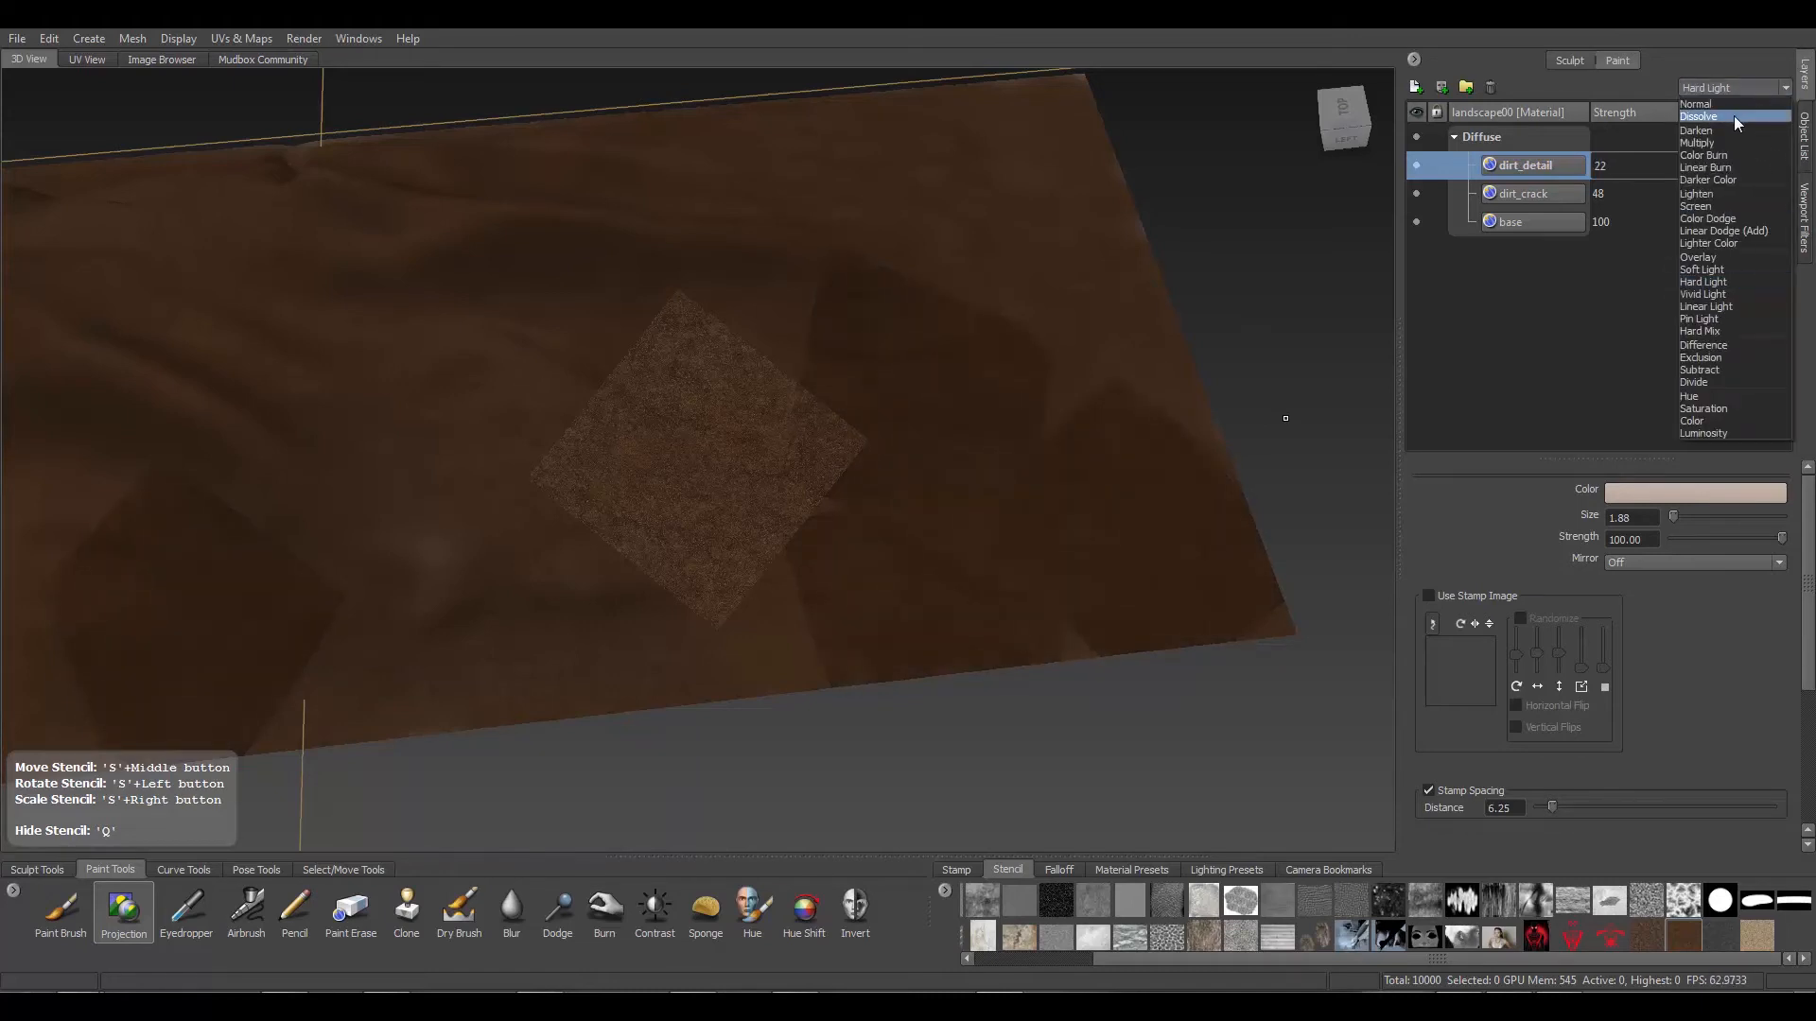
pyautogui.click(1730, 116)
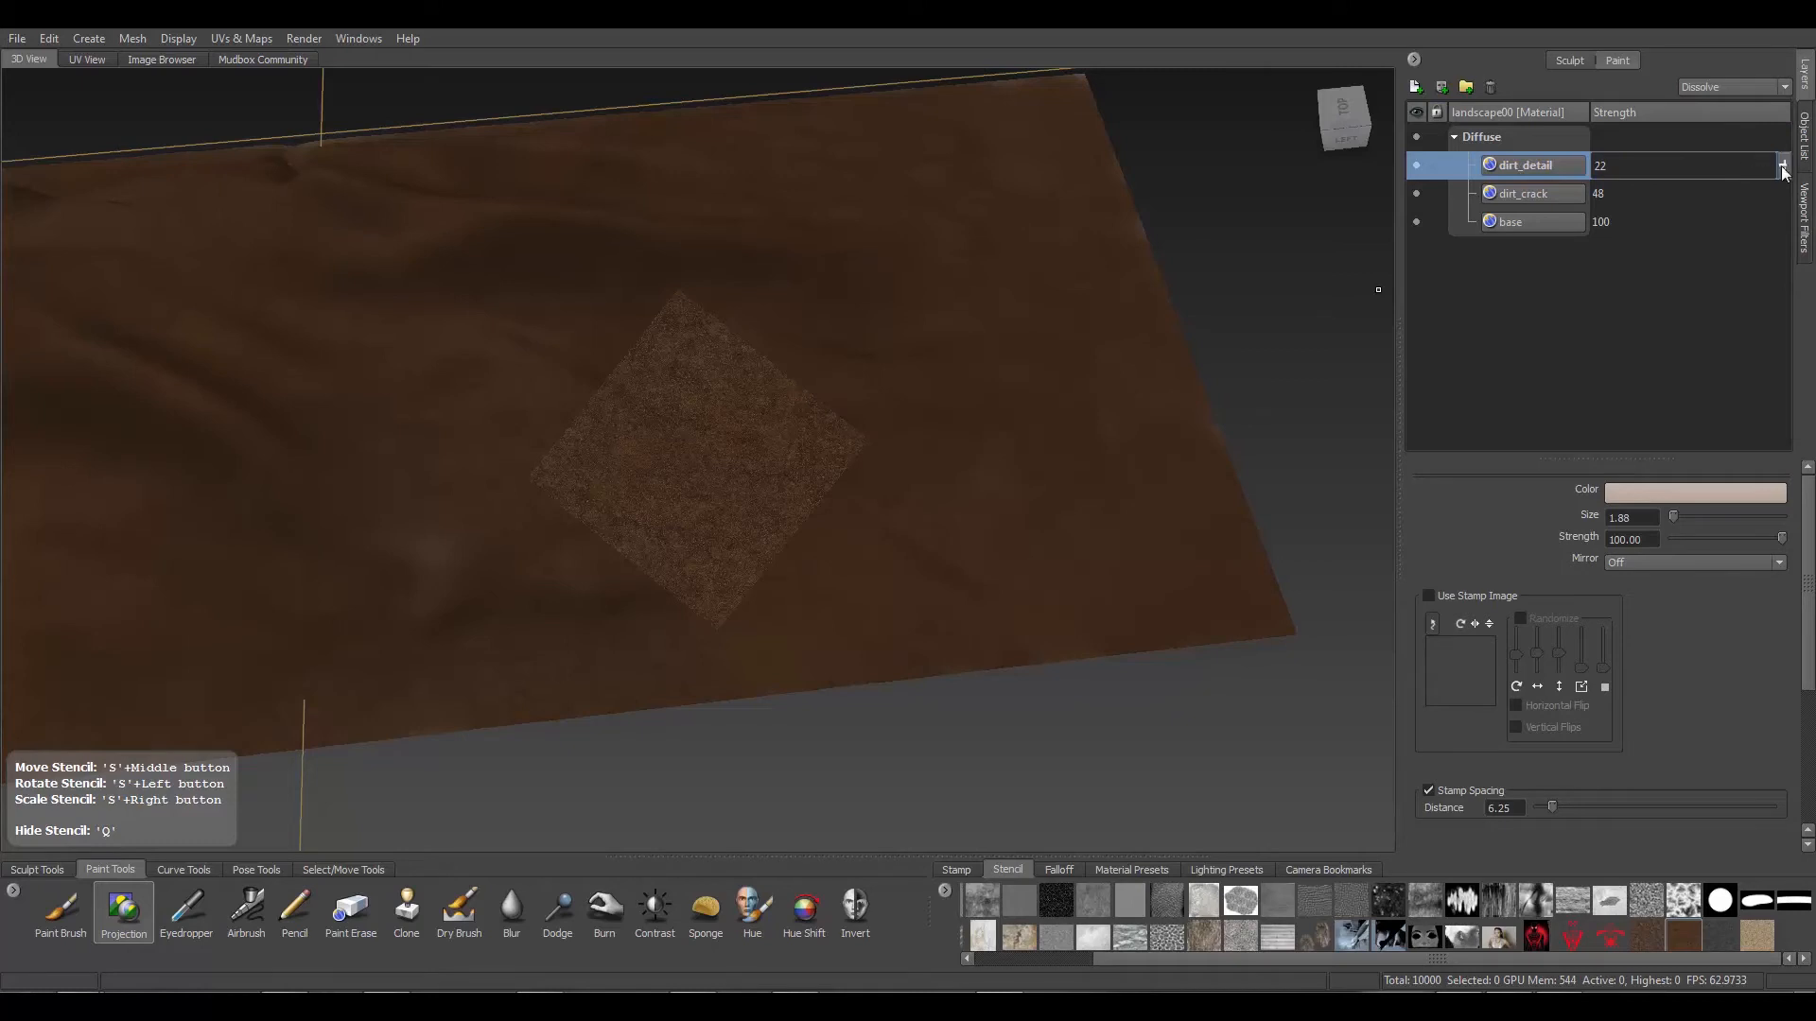
# Set the dirt_detail layer's strength to 52 and check the landscape surface with the stencil hidden
pyautogui.moveTo(1783, 166); pyautogui.dragTo(1788, 137)
pyautogui.keyDown('alt'); pyautogui.moveTo(671, 579); pyautogui.dragTo(660, 554); pyautogui.keyUp('alt')
pyautogui.moveTo(705, 479)
pyautogui.keyDown('alt'); pyautogui.mouseDown()
pyautogui.moveTo(753, 506)
pyautogui.moveTo(825, 496)
pyautogui.moveTo(975, 562)
pyautogui.mouseUp(); pyautogui.keyUp('alt')
pyautogui.press('q')
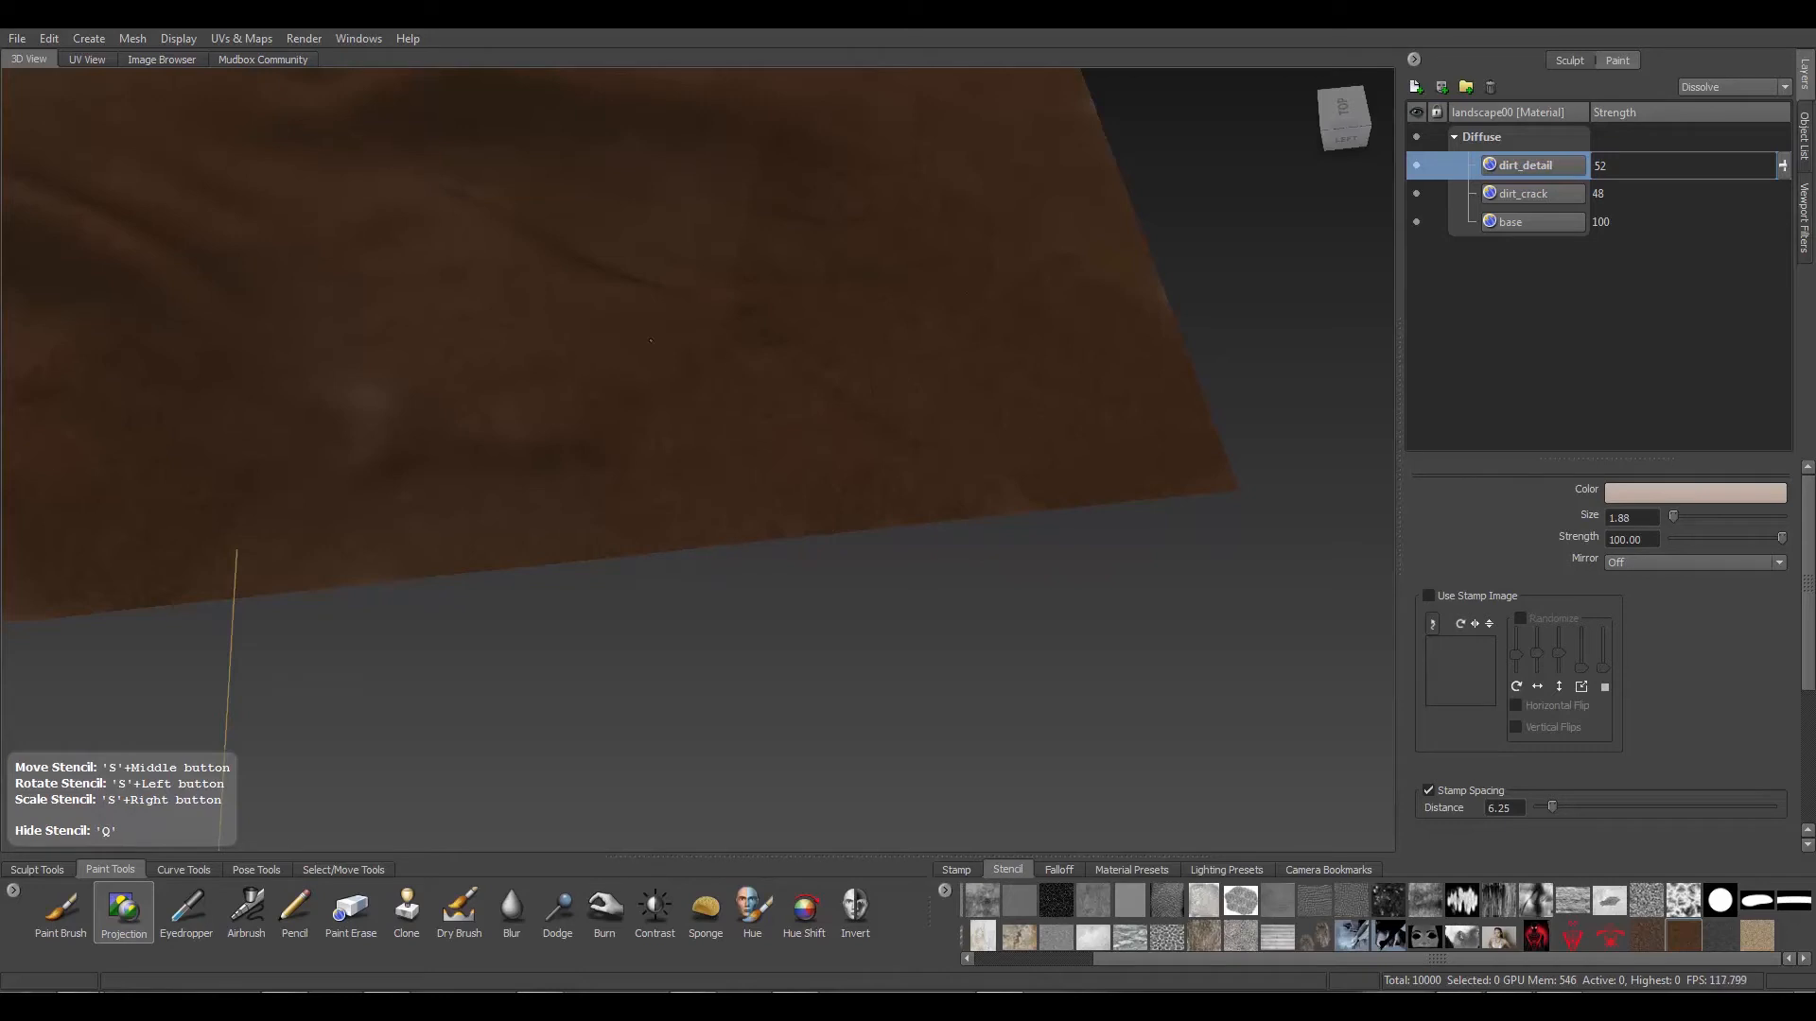
pyautogui.press('q')
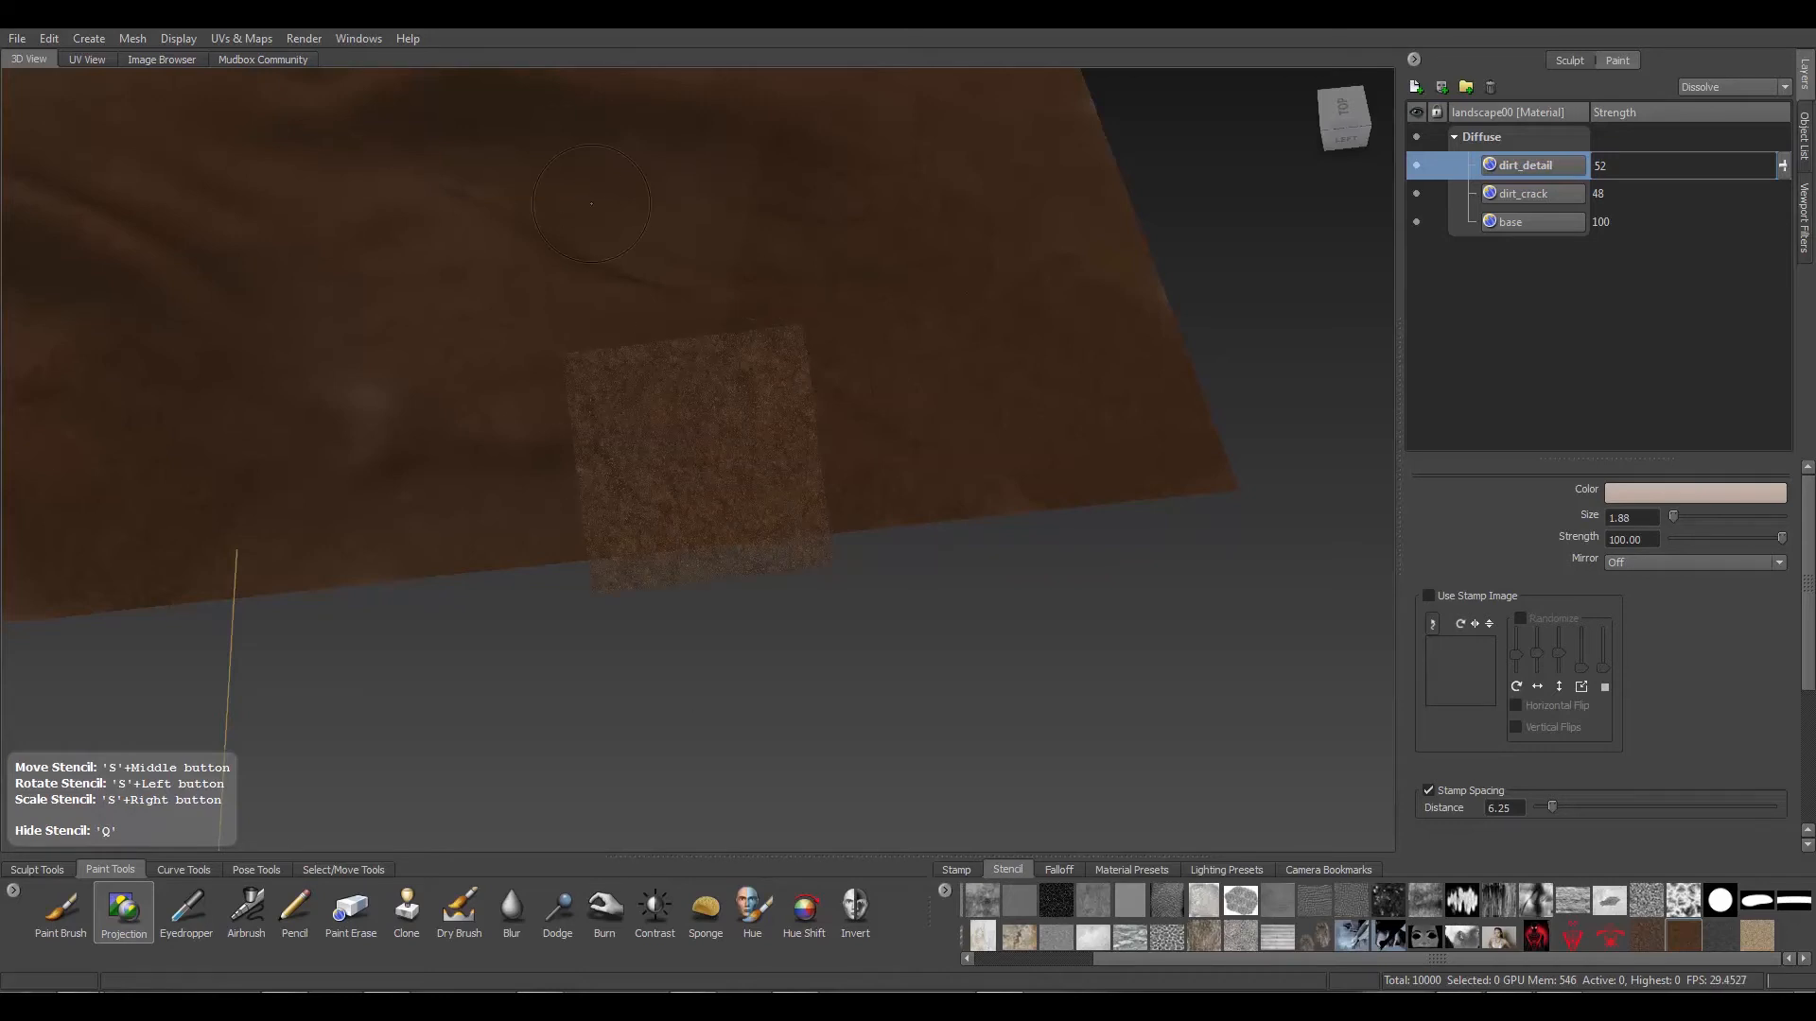
# Project the dirt stencil around the landscape's wide corner, hiding the stencil between passes to check coverage
pyautogui.keyDown('alt'); pyautogui.moveTo(511, 343); pyautogui.dragTo(603, 377); pyautogui.keyUp('alt')
pyautogui.press('q')
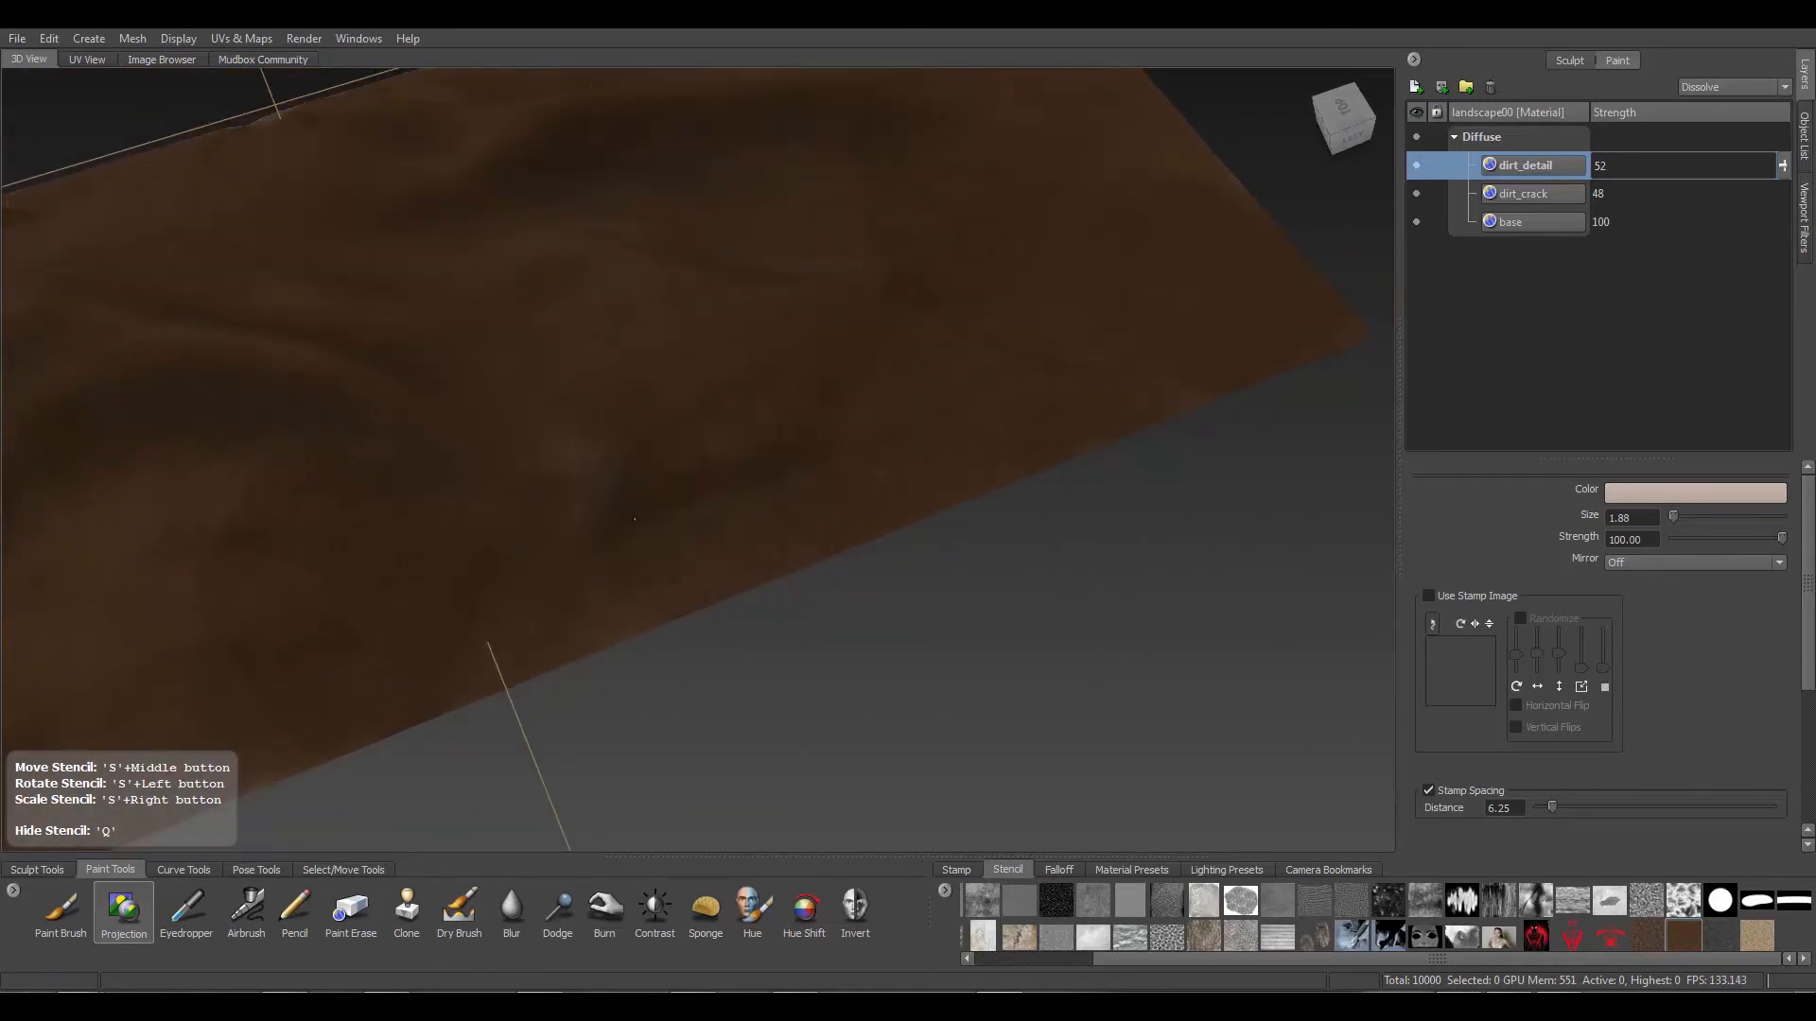
pyautogui.press('q')
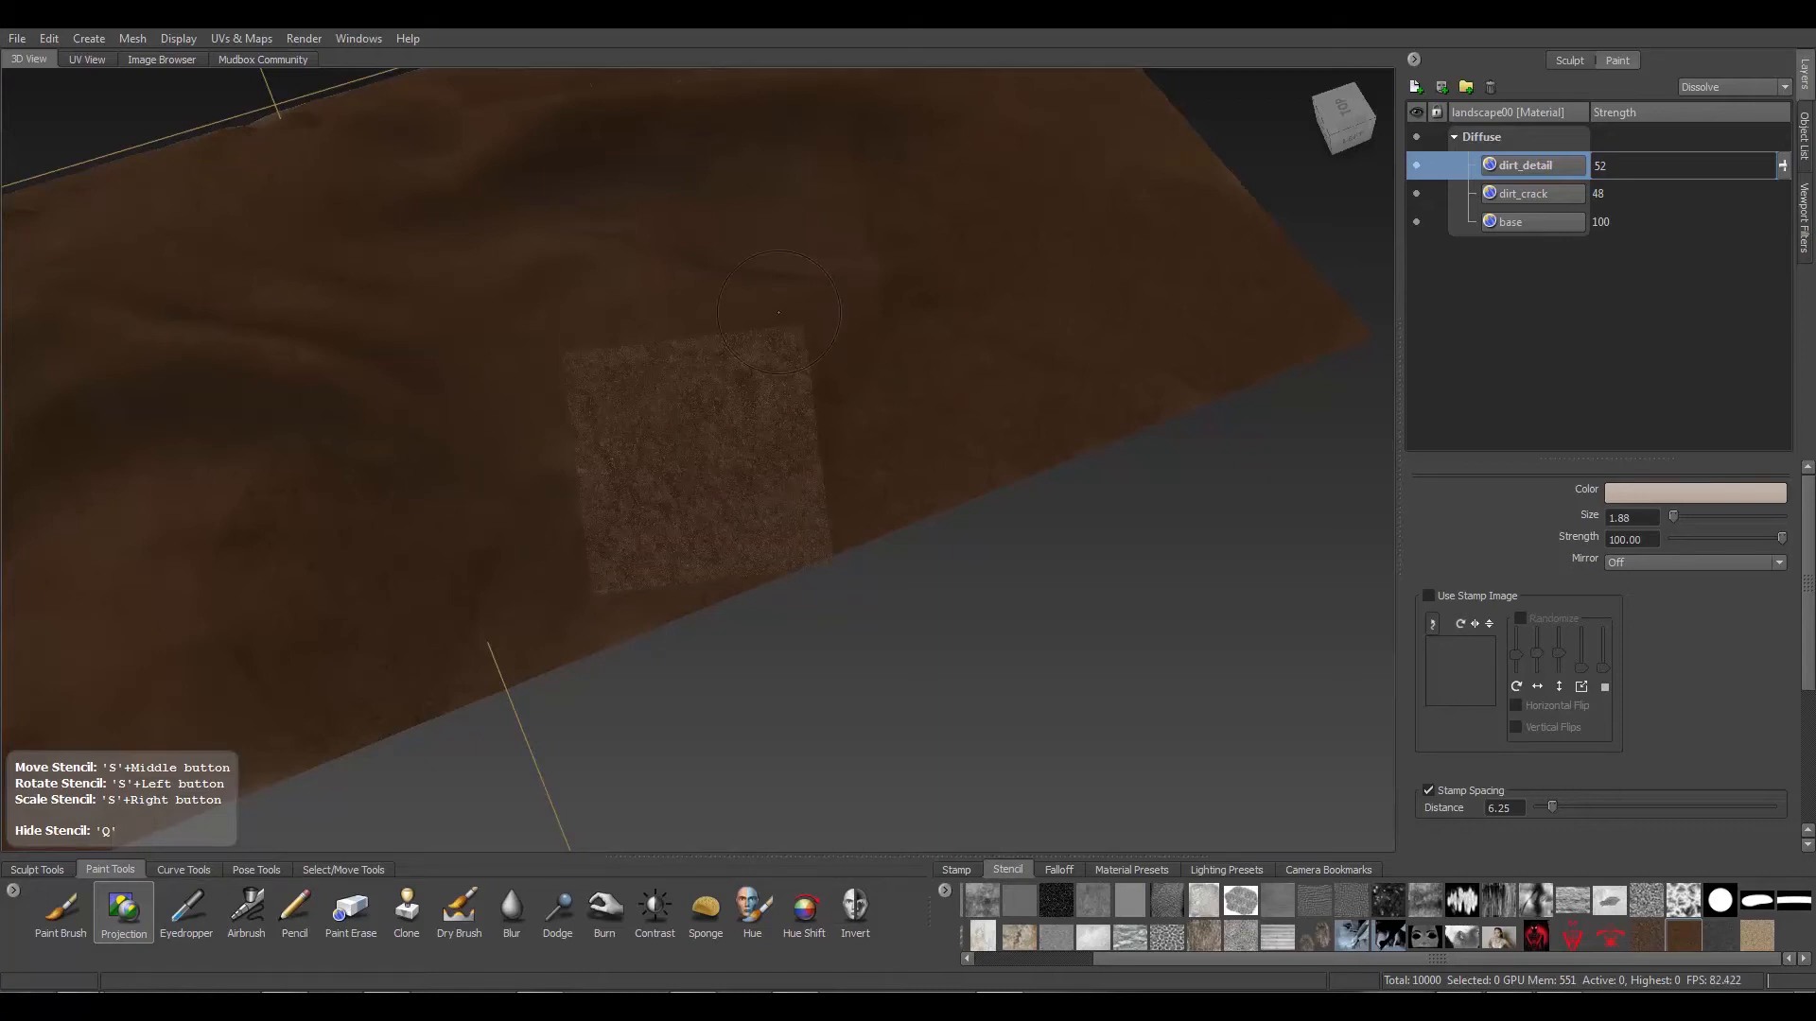
pyautogui.keyDown('alt'); pyautogui.moveTo(752, 284); pyautogui.dragTo(735, 331); pyautogui.keyUp('alt')
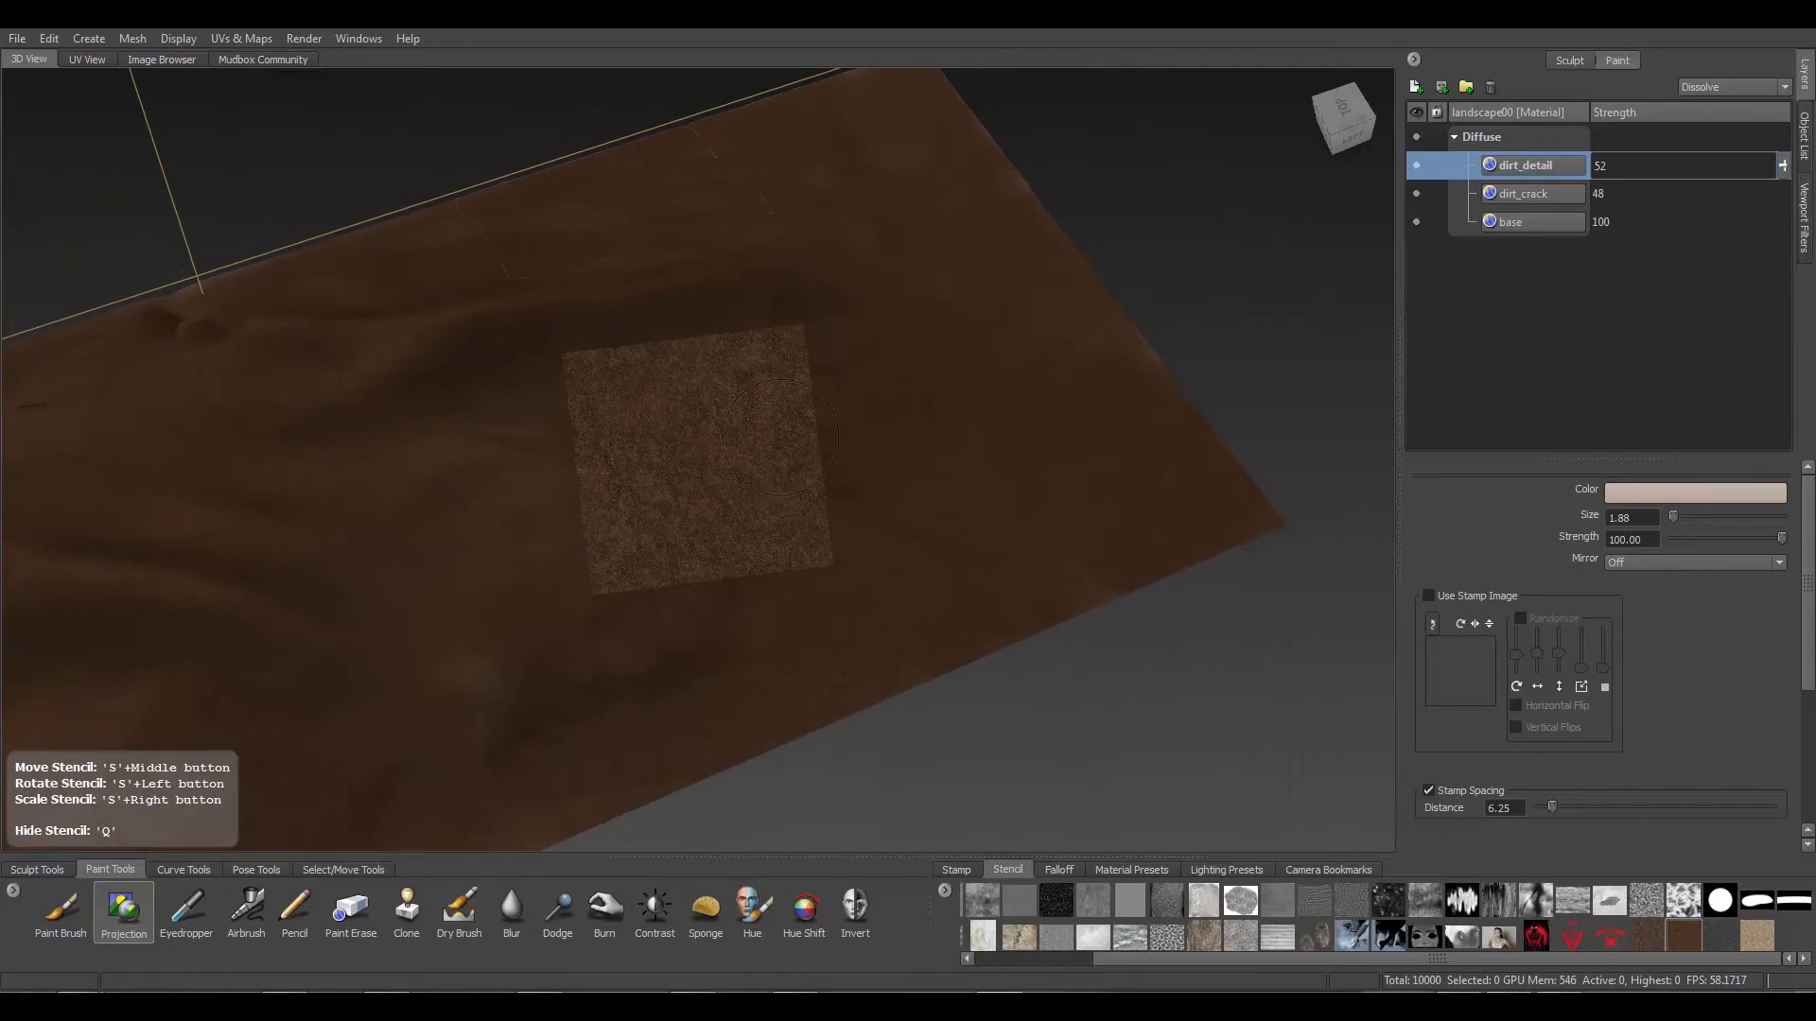
pyautogui.press('q')
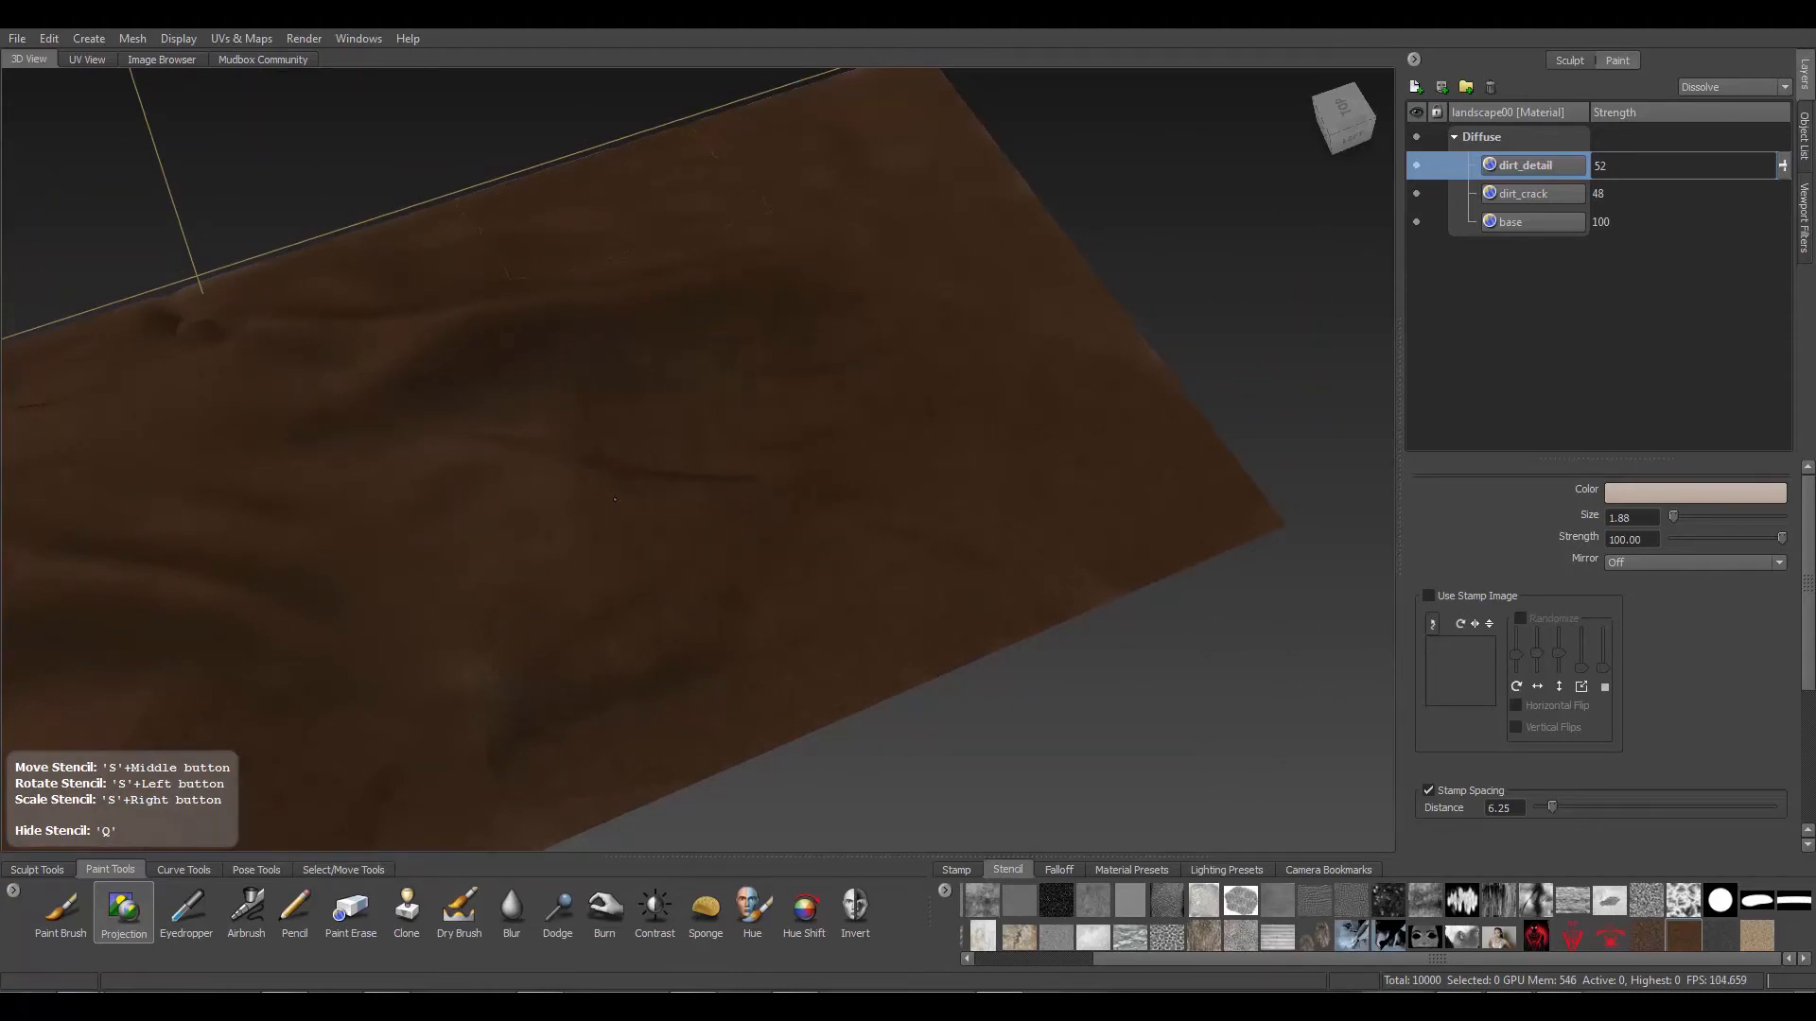
pyautogui.press('q')
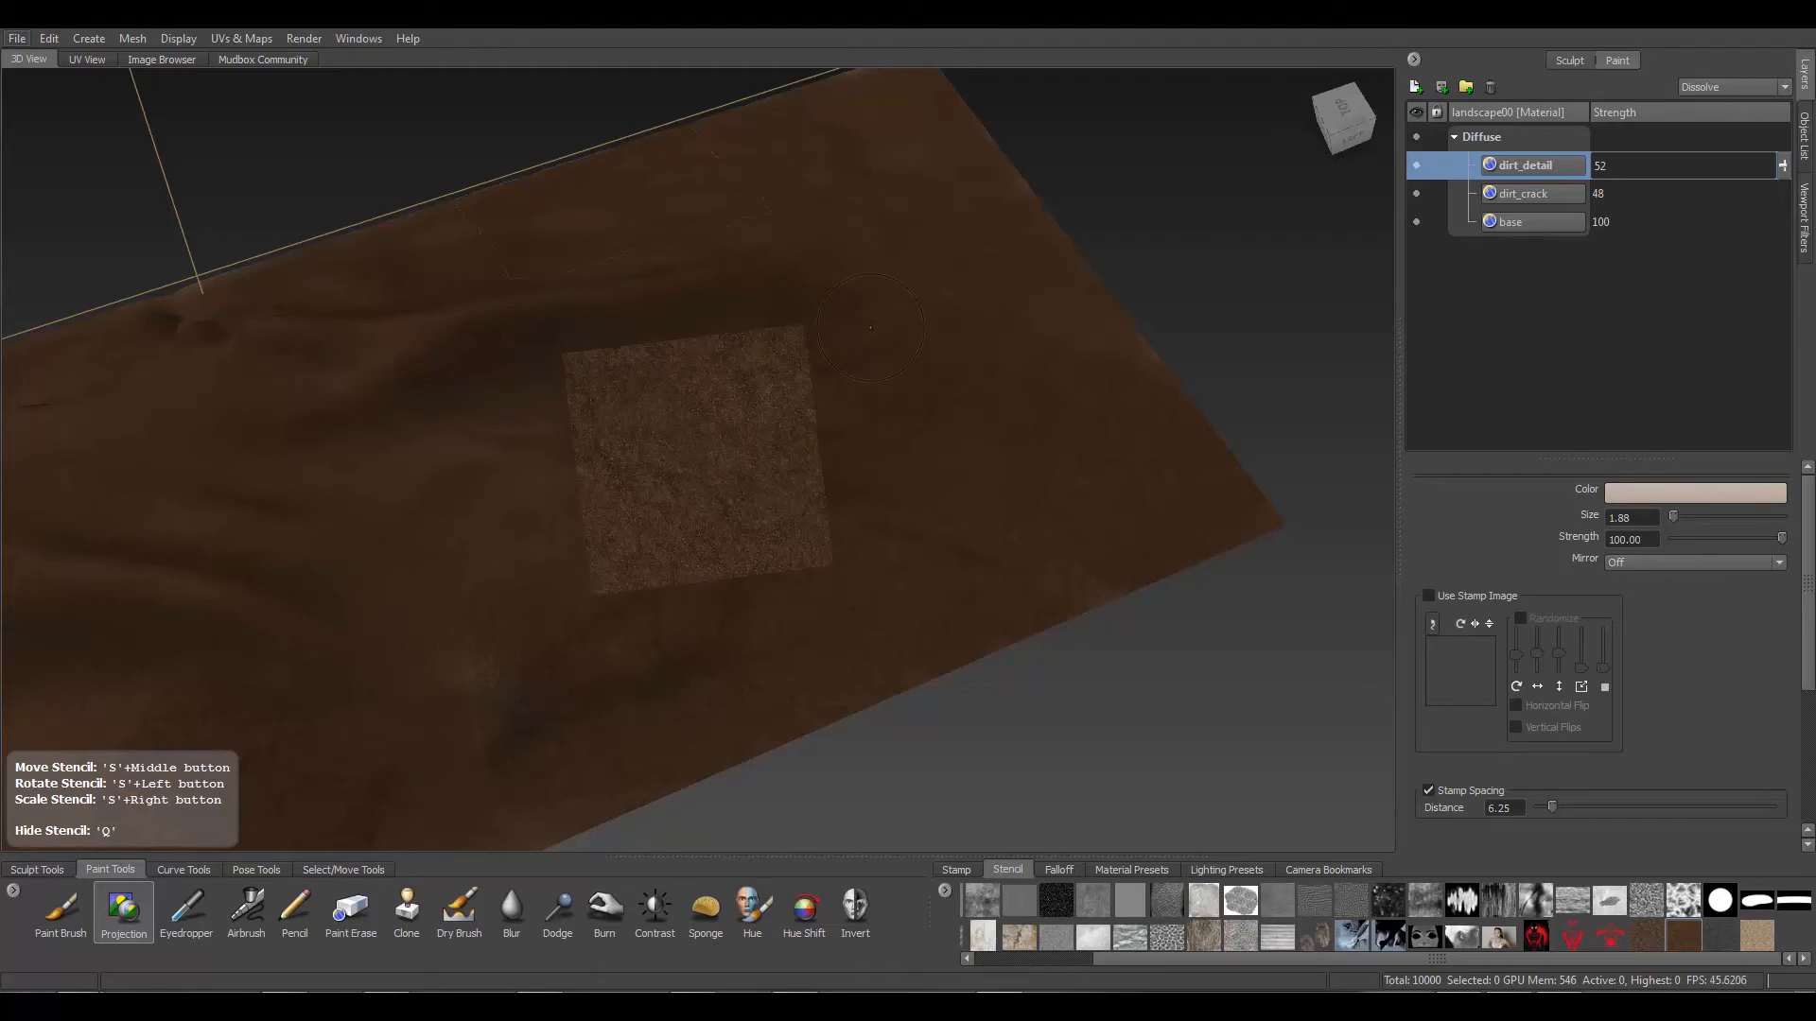
# Continue projecting dirt detail along the landscape's middle stretch, rotate the stencil slightly, and compare with it hidden
pyautogui.keyDown('alt'); pyautogui.moveTo(916, 315); pyautogui.dragTo(841, 404); pyautogui.keyUp('alt')
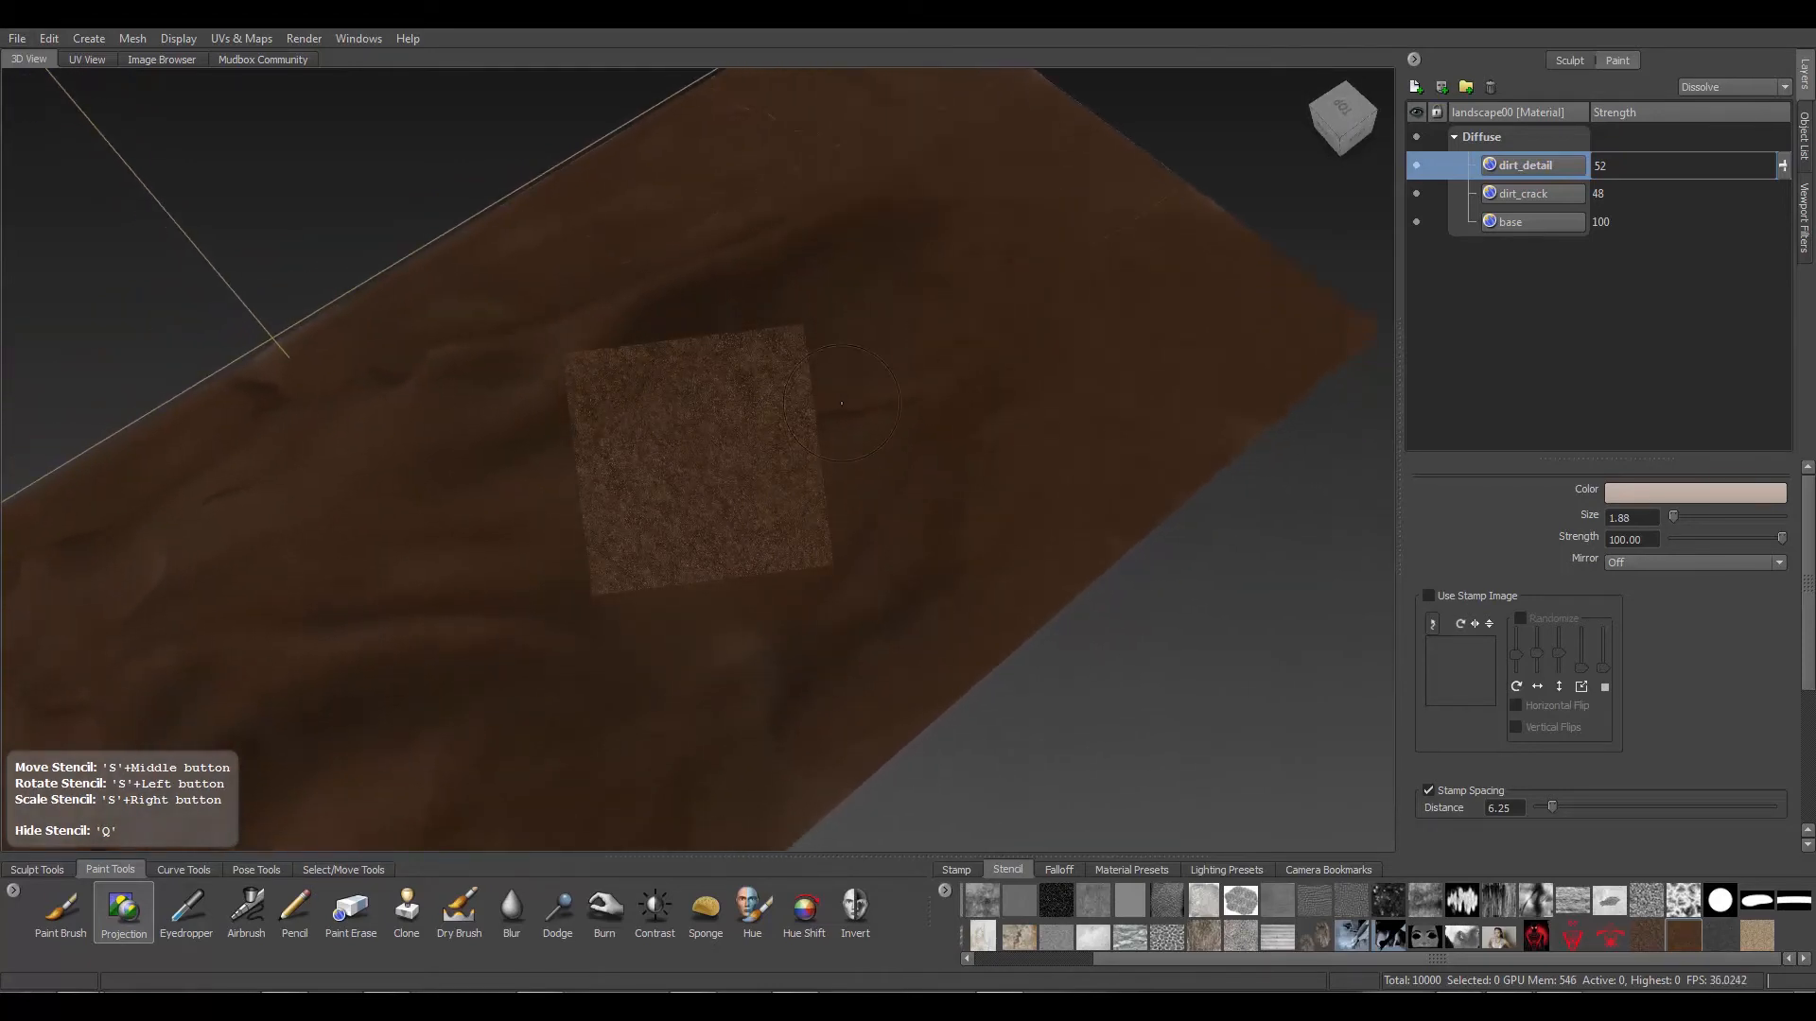
pyautogui.press('q')
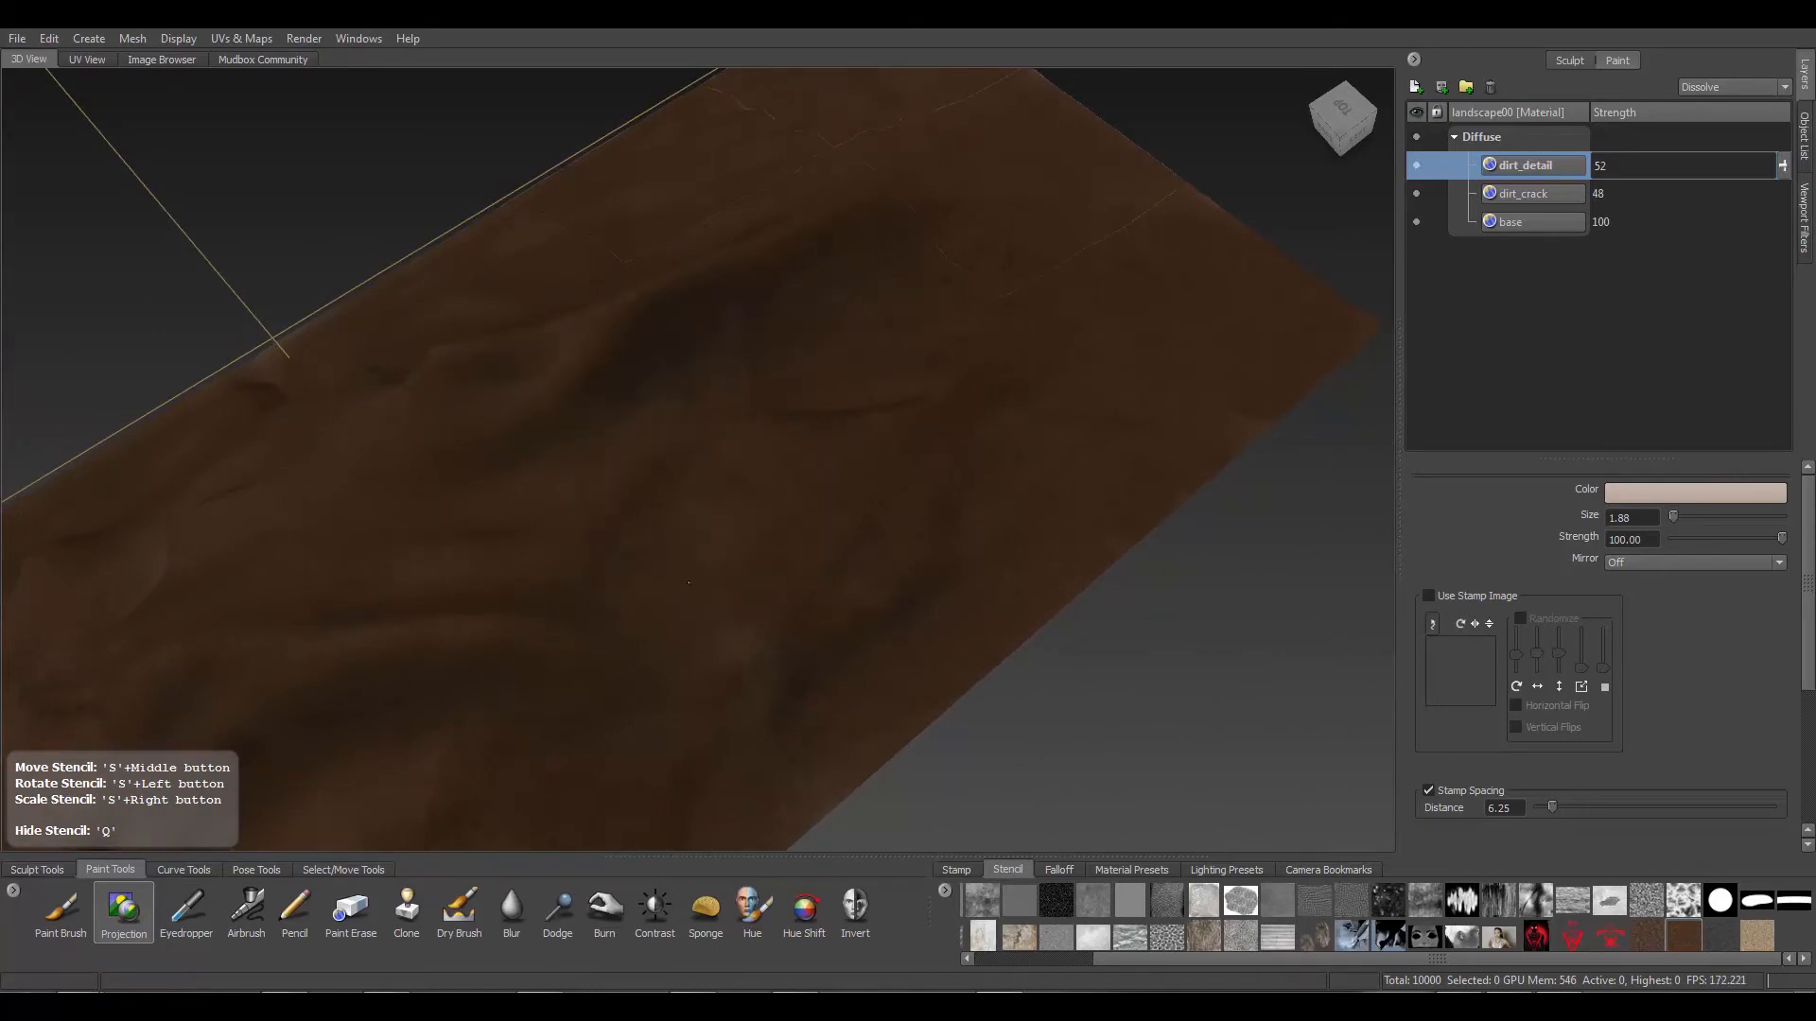
pyautogui.press('q')
pyautogui.keyDown('alt'); pyautogui.moveTo(752, 467); pyautogui.dragTo(803, 424); pyautogui.keyUp('alt')
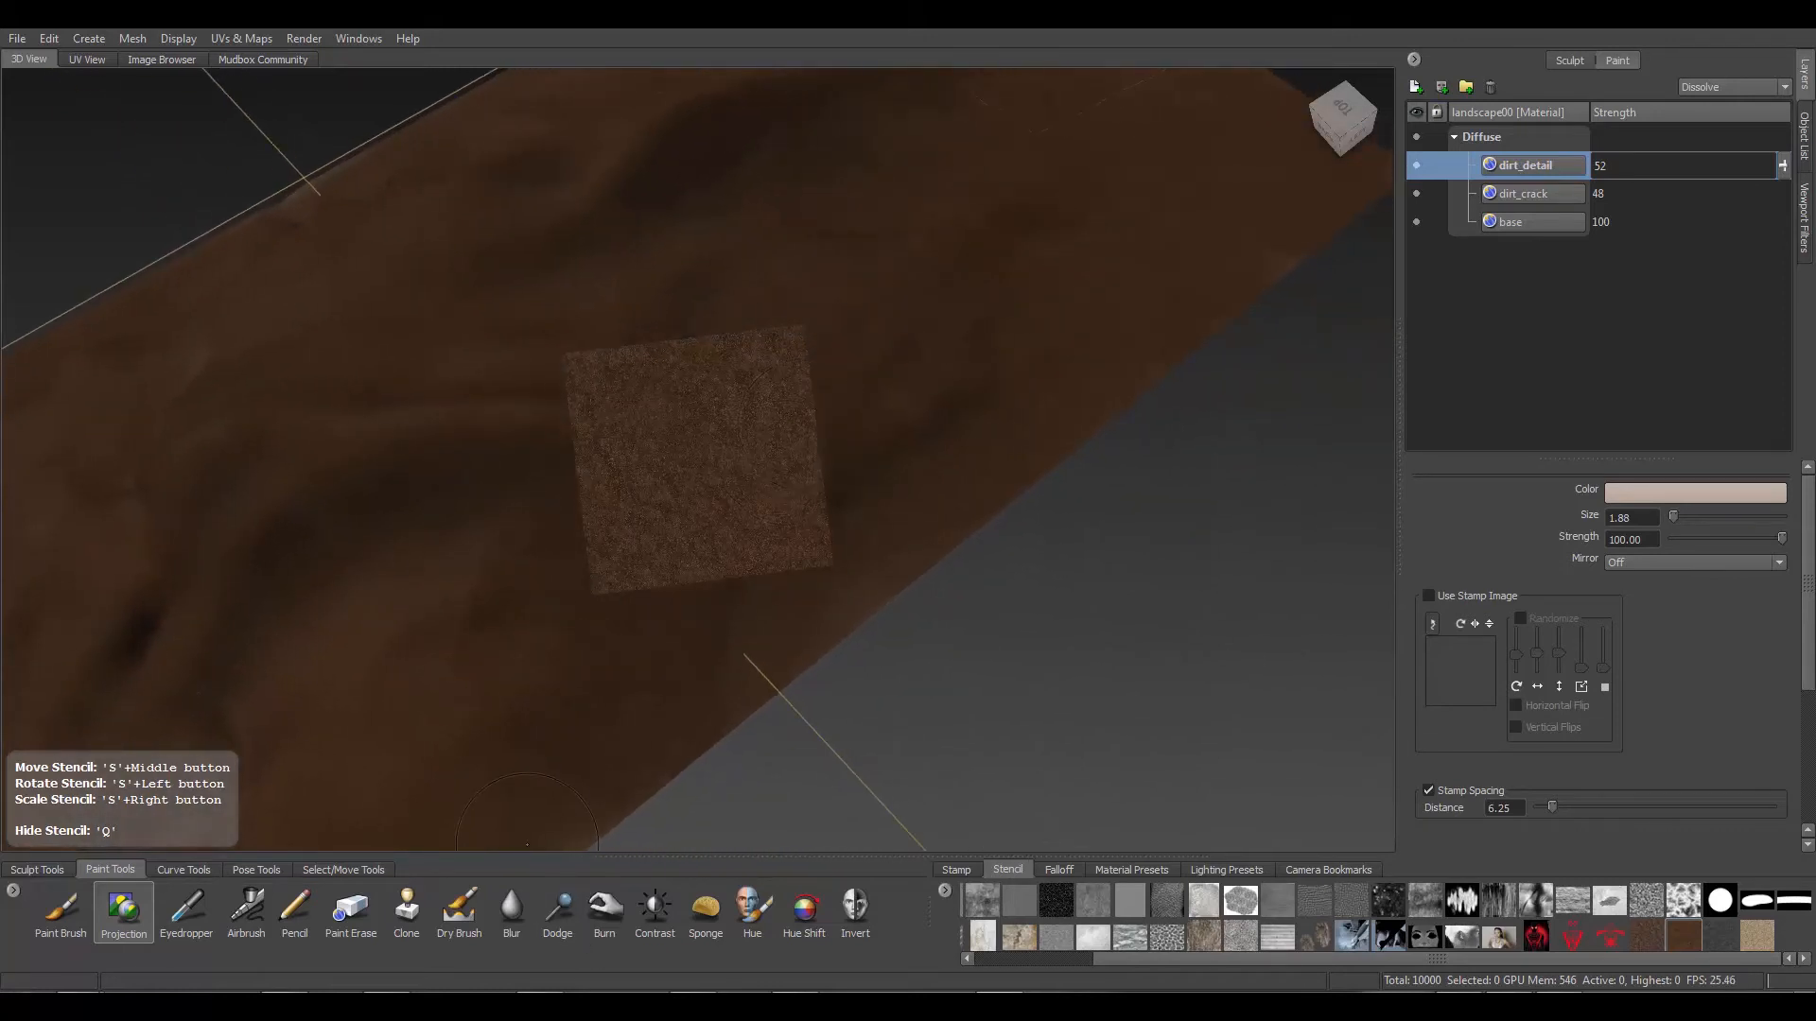
pyautogui.moveTo(711, 410); pyautogui.dragTo(843, 485)
pyautogui.moveTo(1107, 453); pyautogui.dragTo(1123, 600)
pyautogui.press('q')
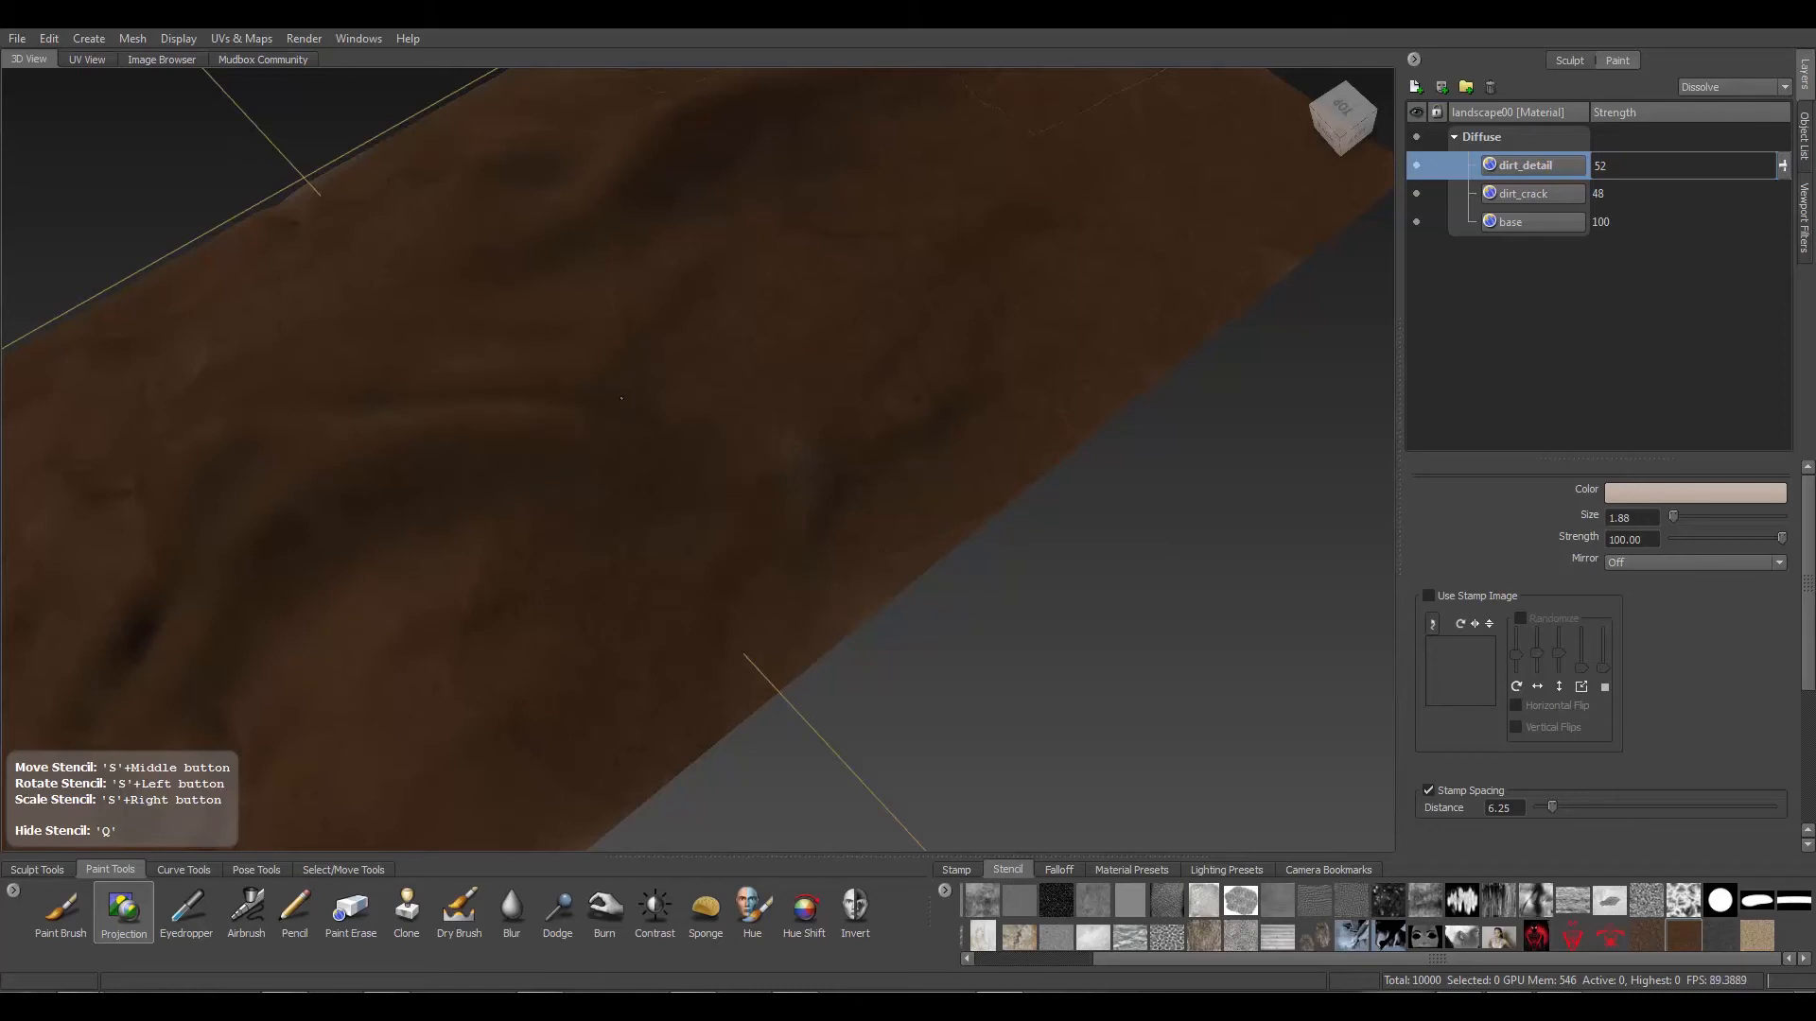
pyautogui.press('q')
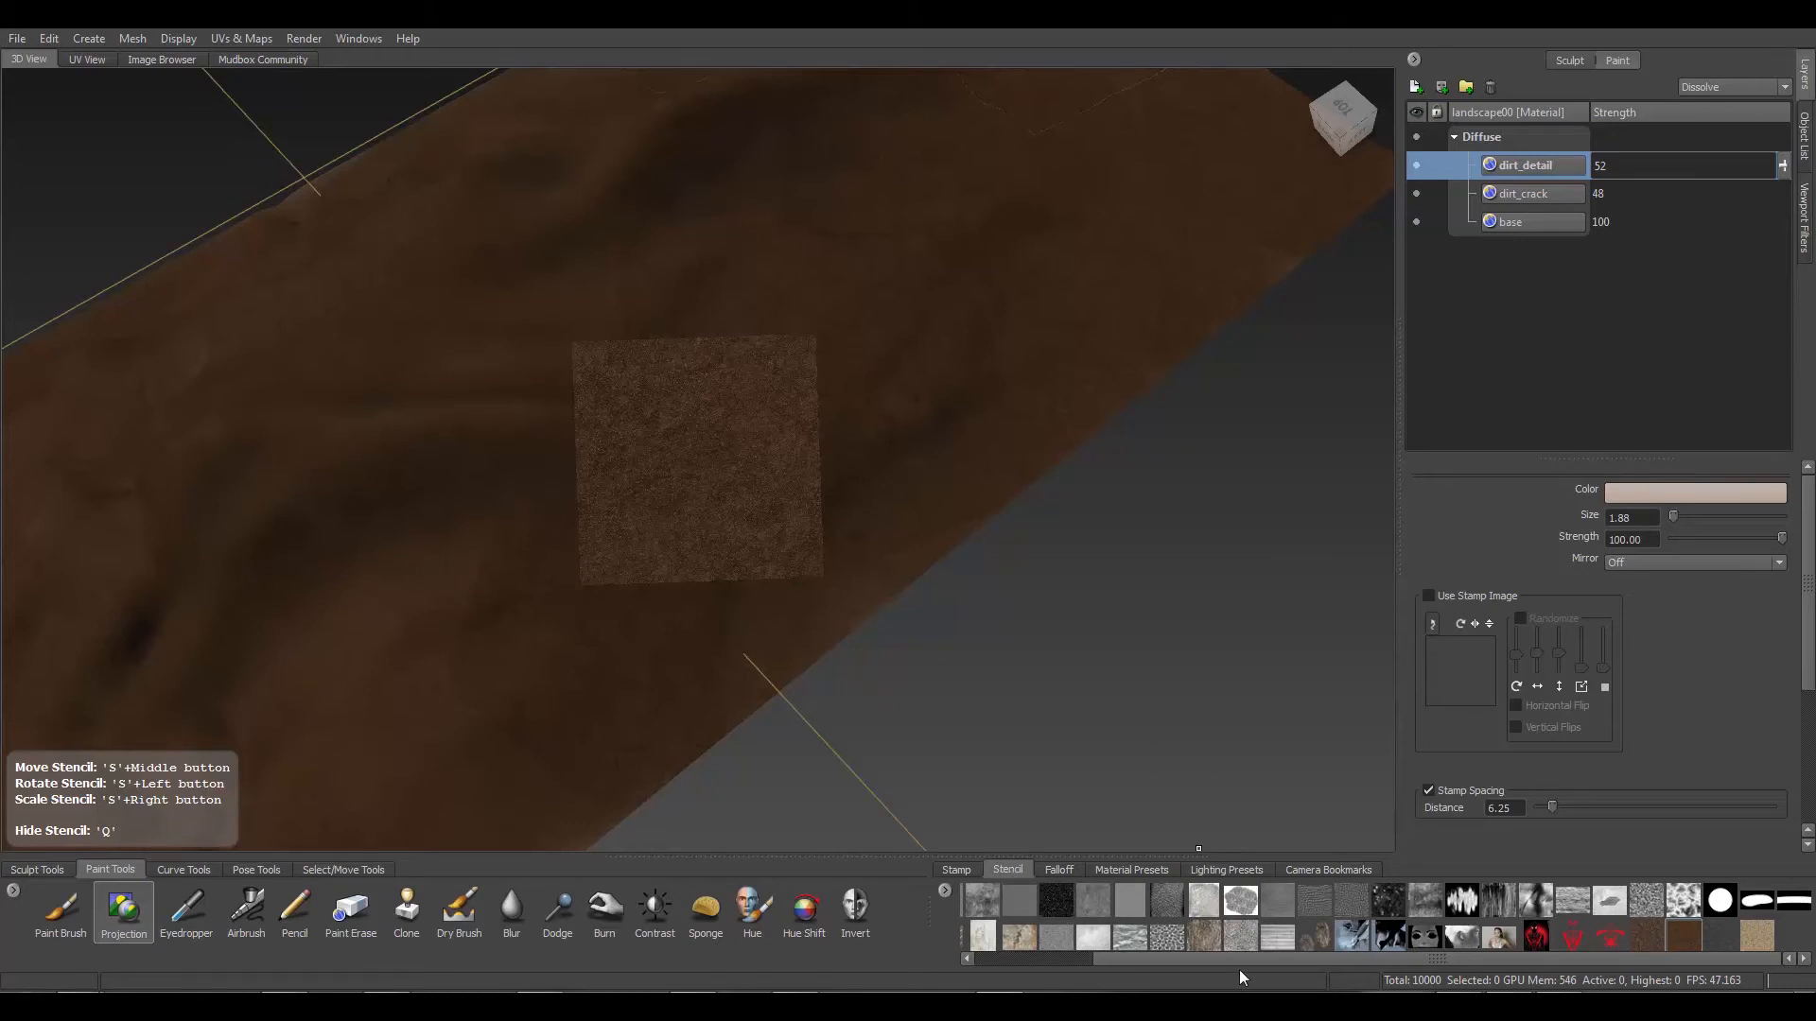
# Select the seamless_dirt_texture_10.png stencil, turn on Use Tiles so it fills the view, and save the scene
pyautogui.click(1680, 939)
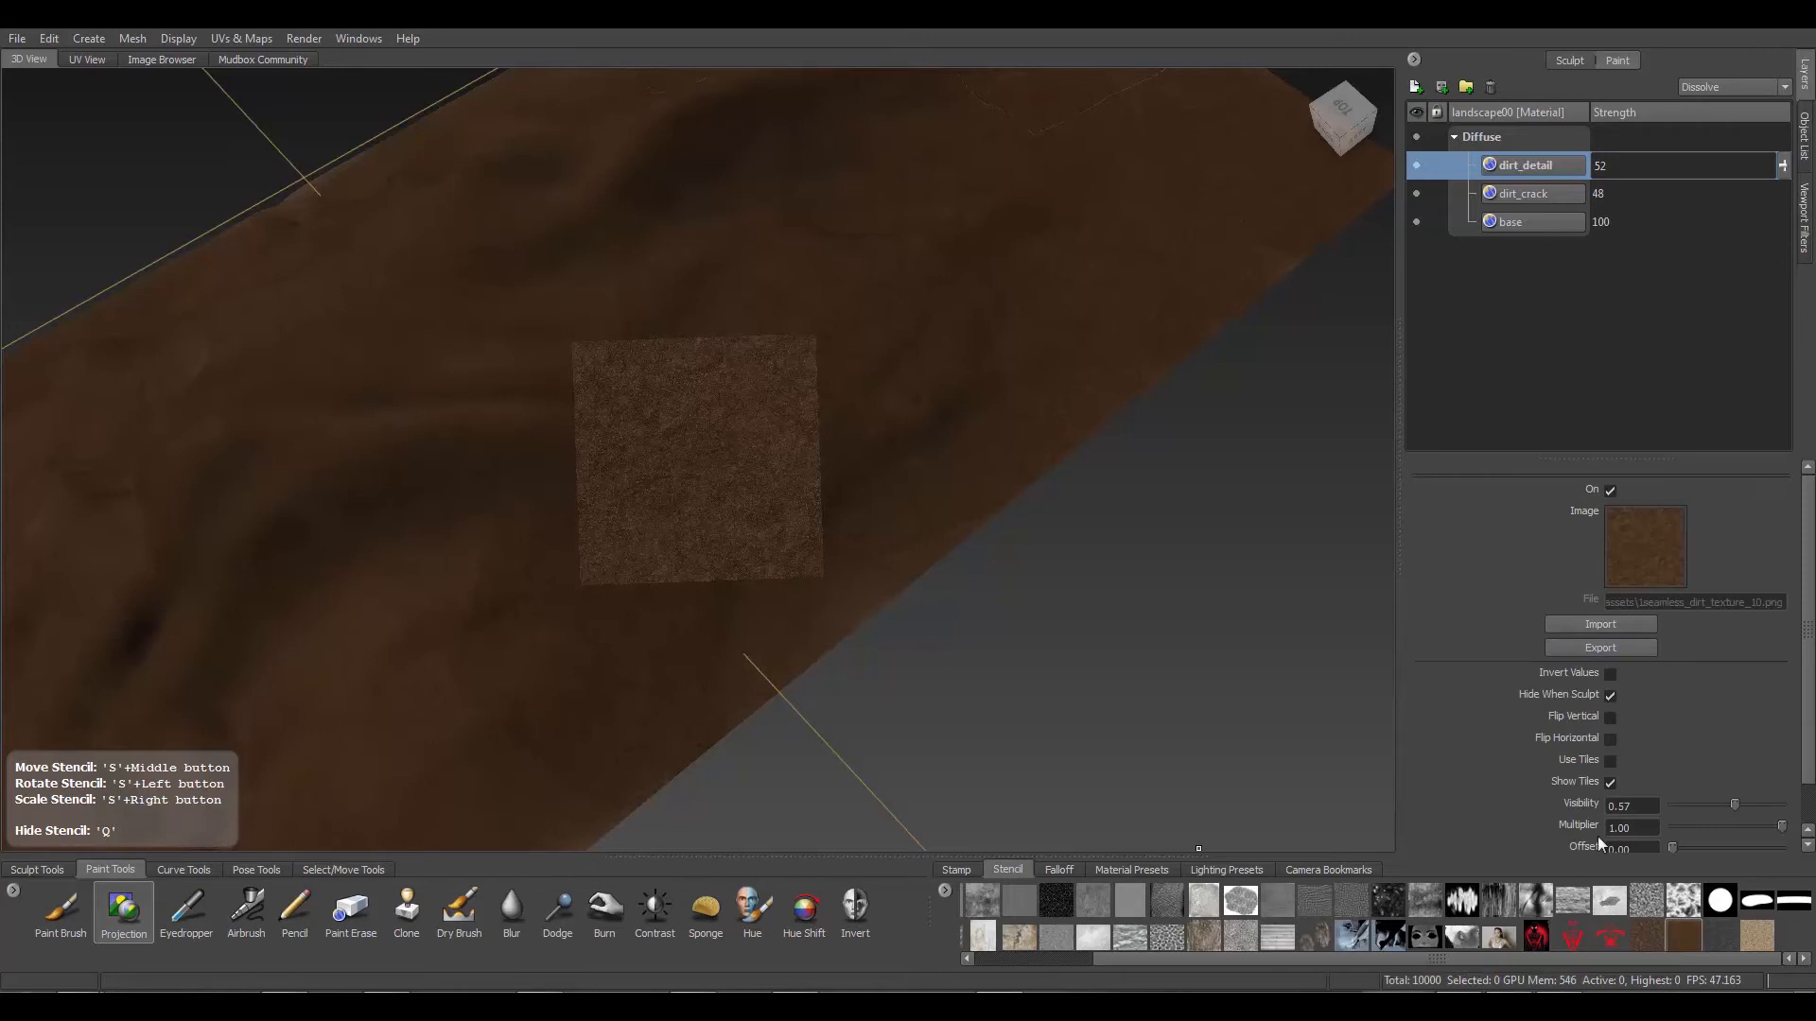
pyautogui.click(1609, 761)
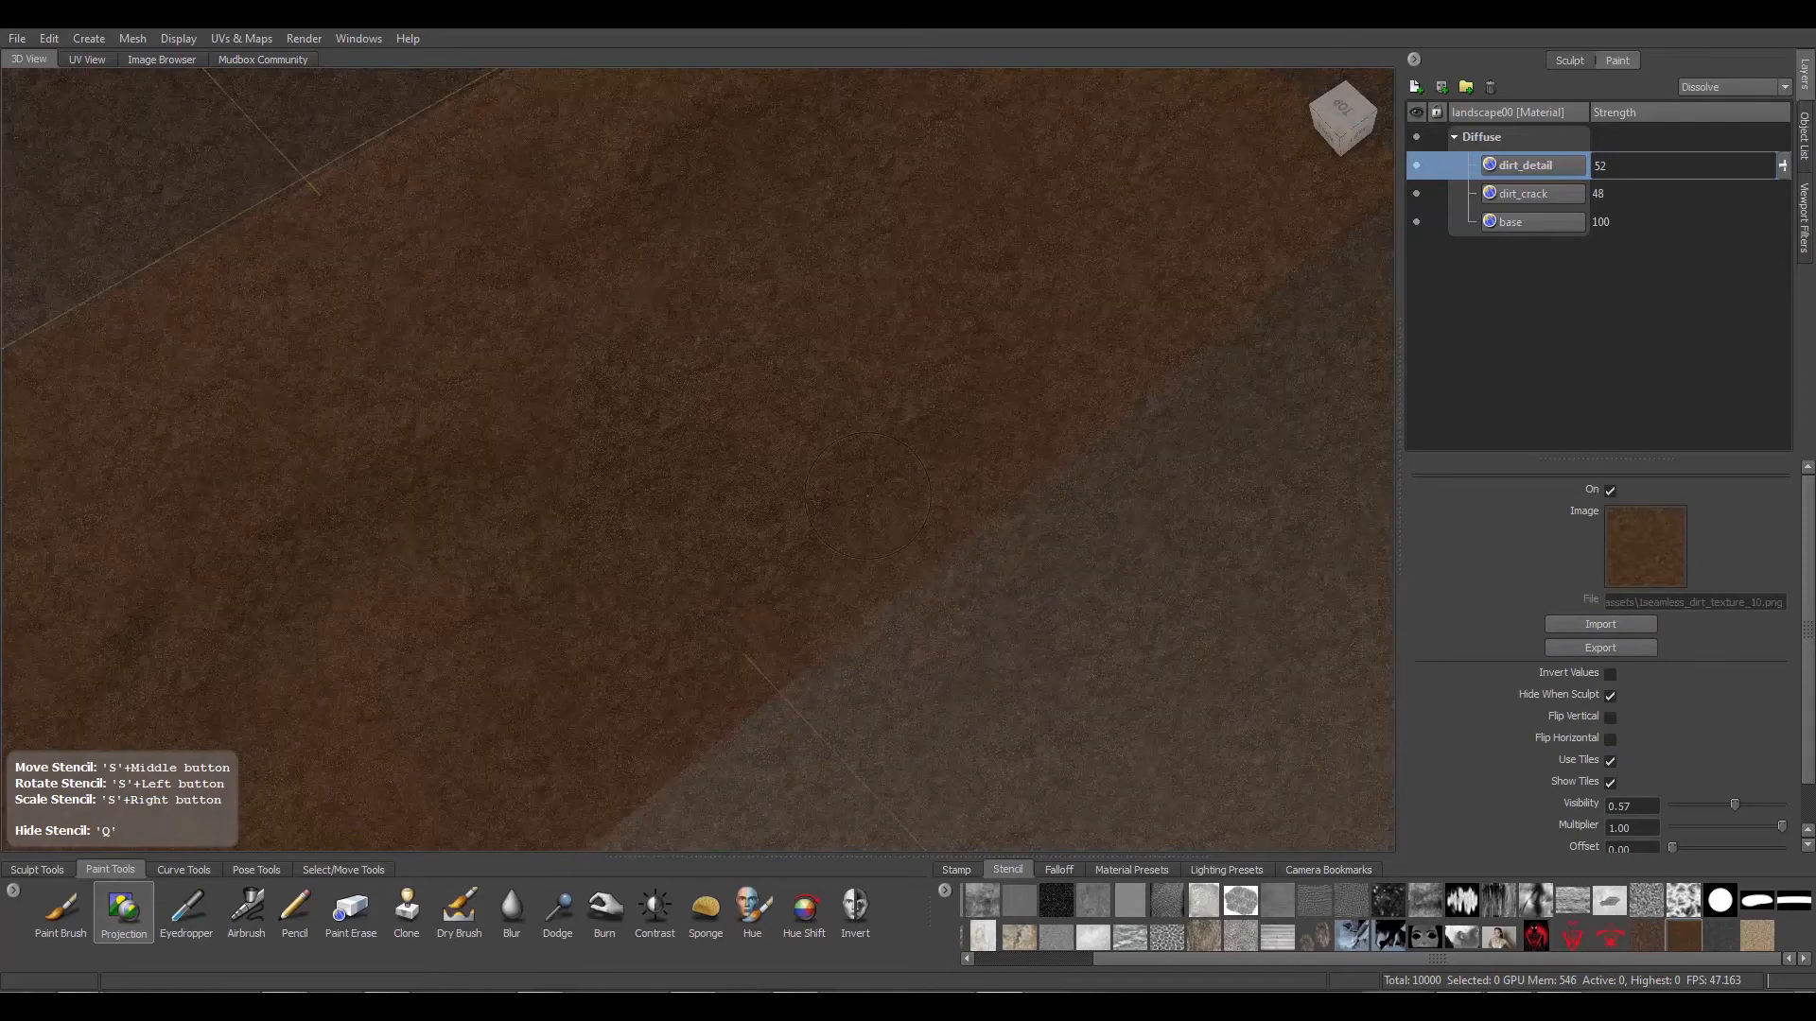
pyautogui.hotkey('ctrl', 's')
# Project the tiled dirt stencil over the middle and opposite end of the landscape, toggling the stencil to check coverage
pyautogui.keyDown('alt'); pyautogui.moveTo(721, 333); pyautogui.dragTo(768, 361, button='right'); pyautogui.keyUp('alt')
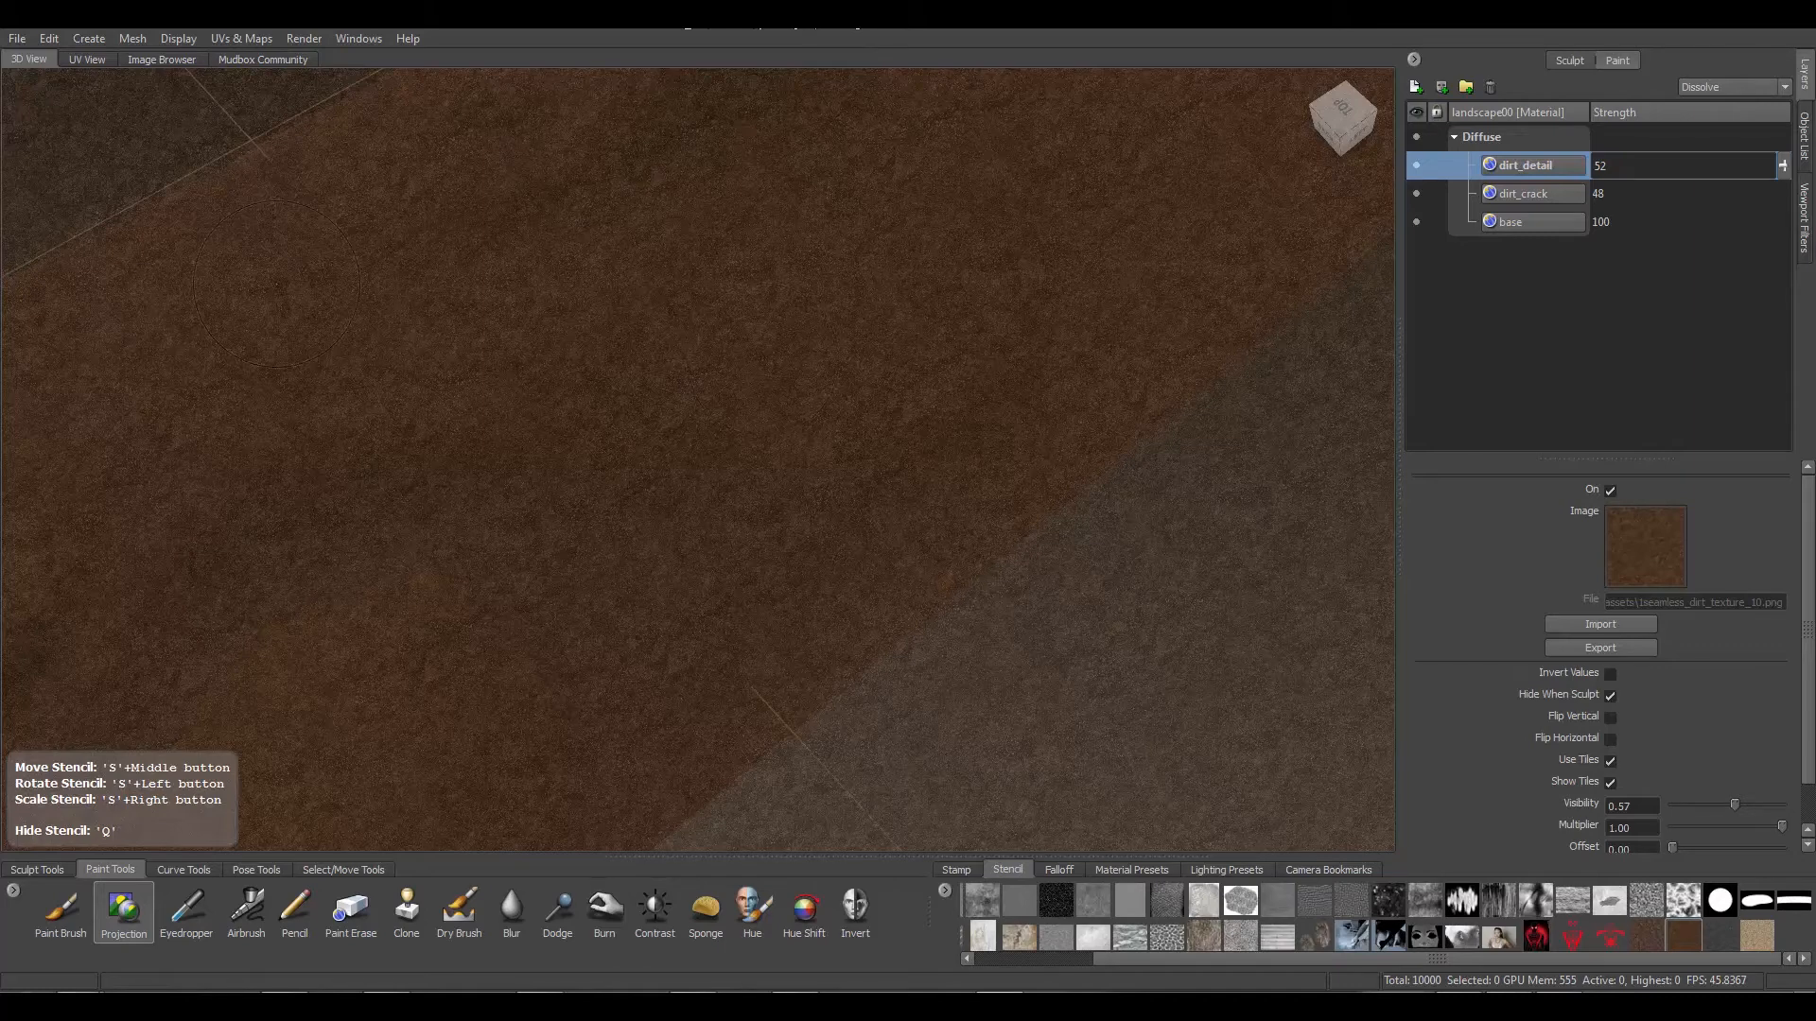
pyautogui.press('q')
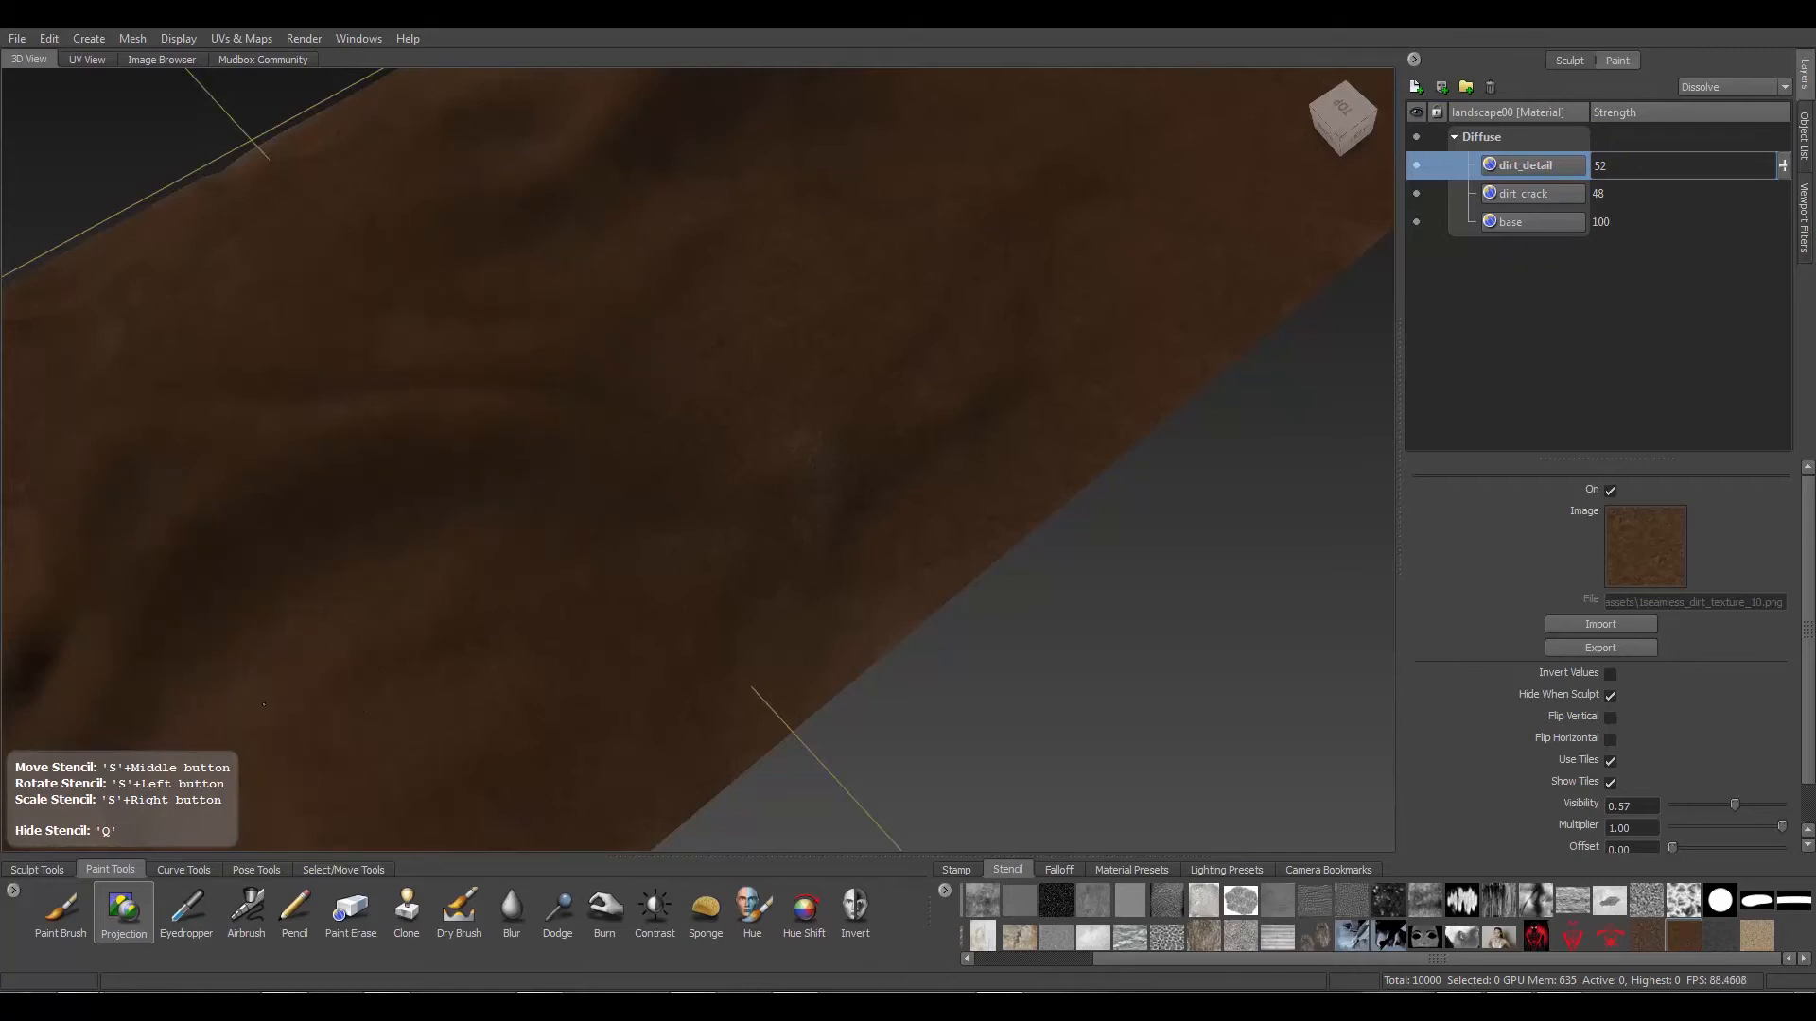
pyautogui.press('q')
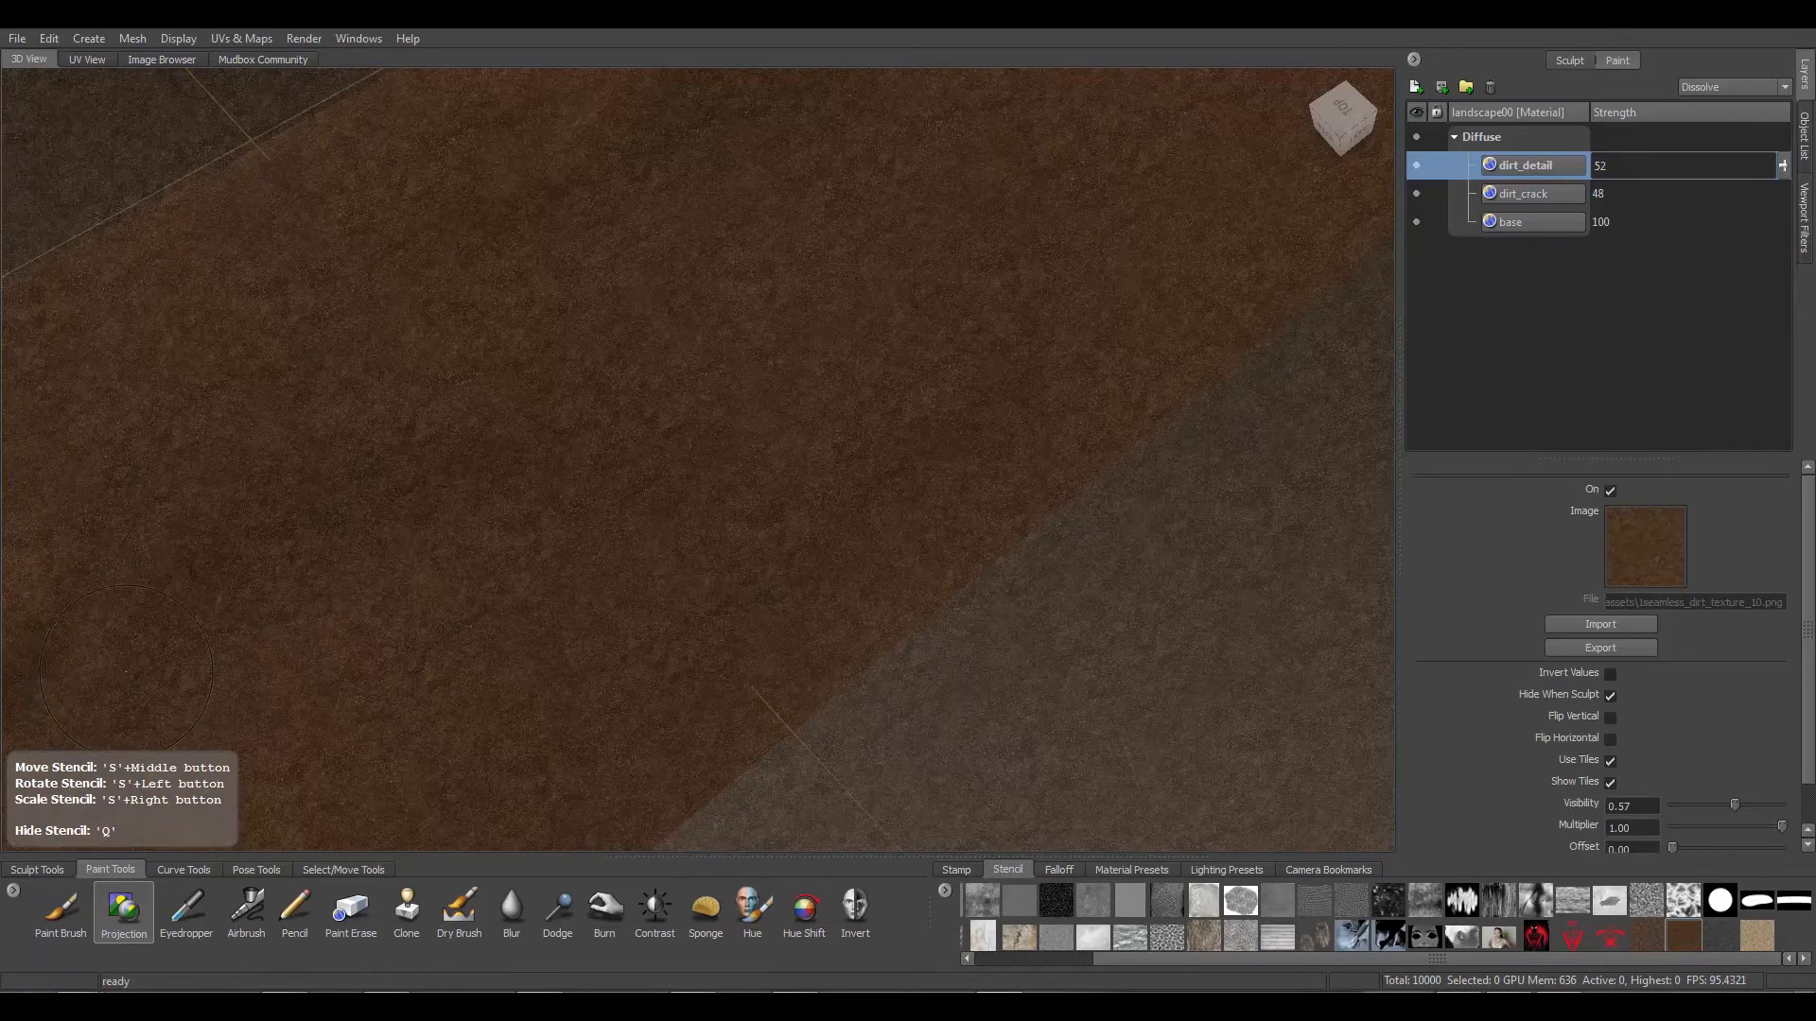
pyautogui.press('q')
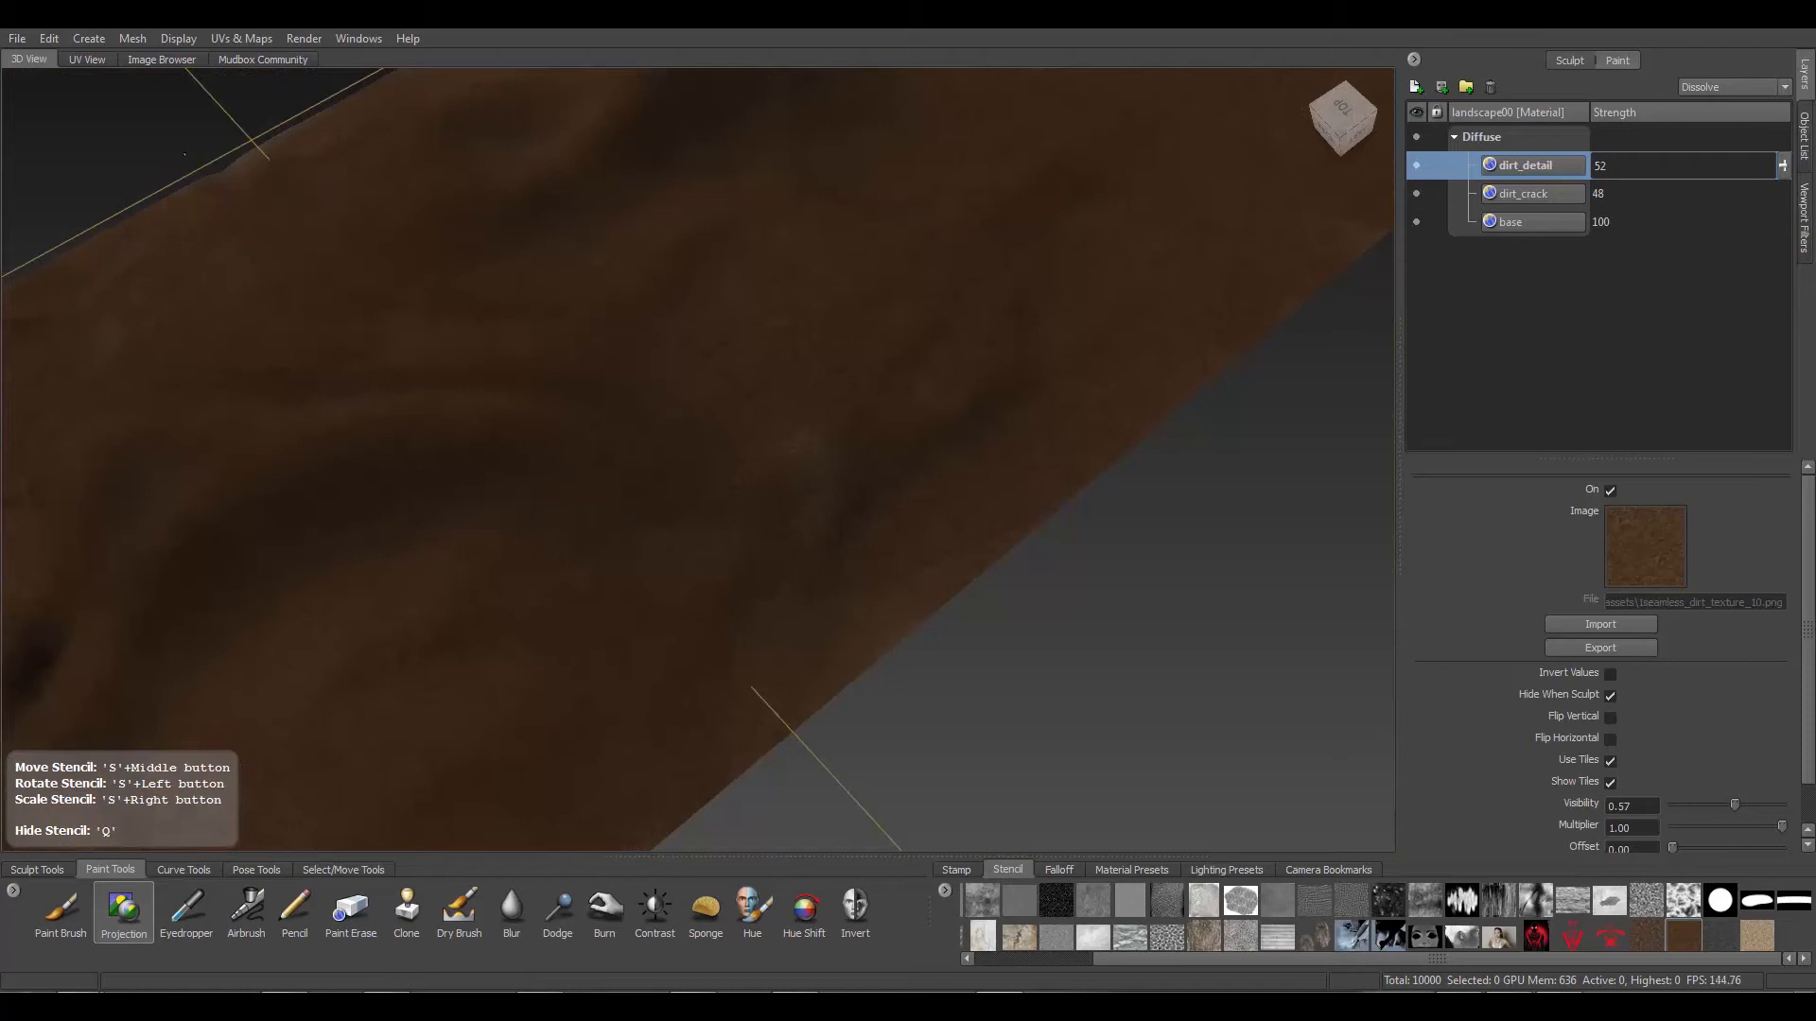
pyautogui.press('q')
pyautogui.moveTo(248, 136); pyautogui.dragTo(550, 319, button='middle')
pyautogui.moveTo(550, 320)
pyautogui.mouseDown(button='right')
pyautogui.moveTo(498, 294)
pyautogui.moveTo(530, 305)
pyautogui.mouseUp(button='right')
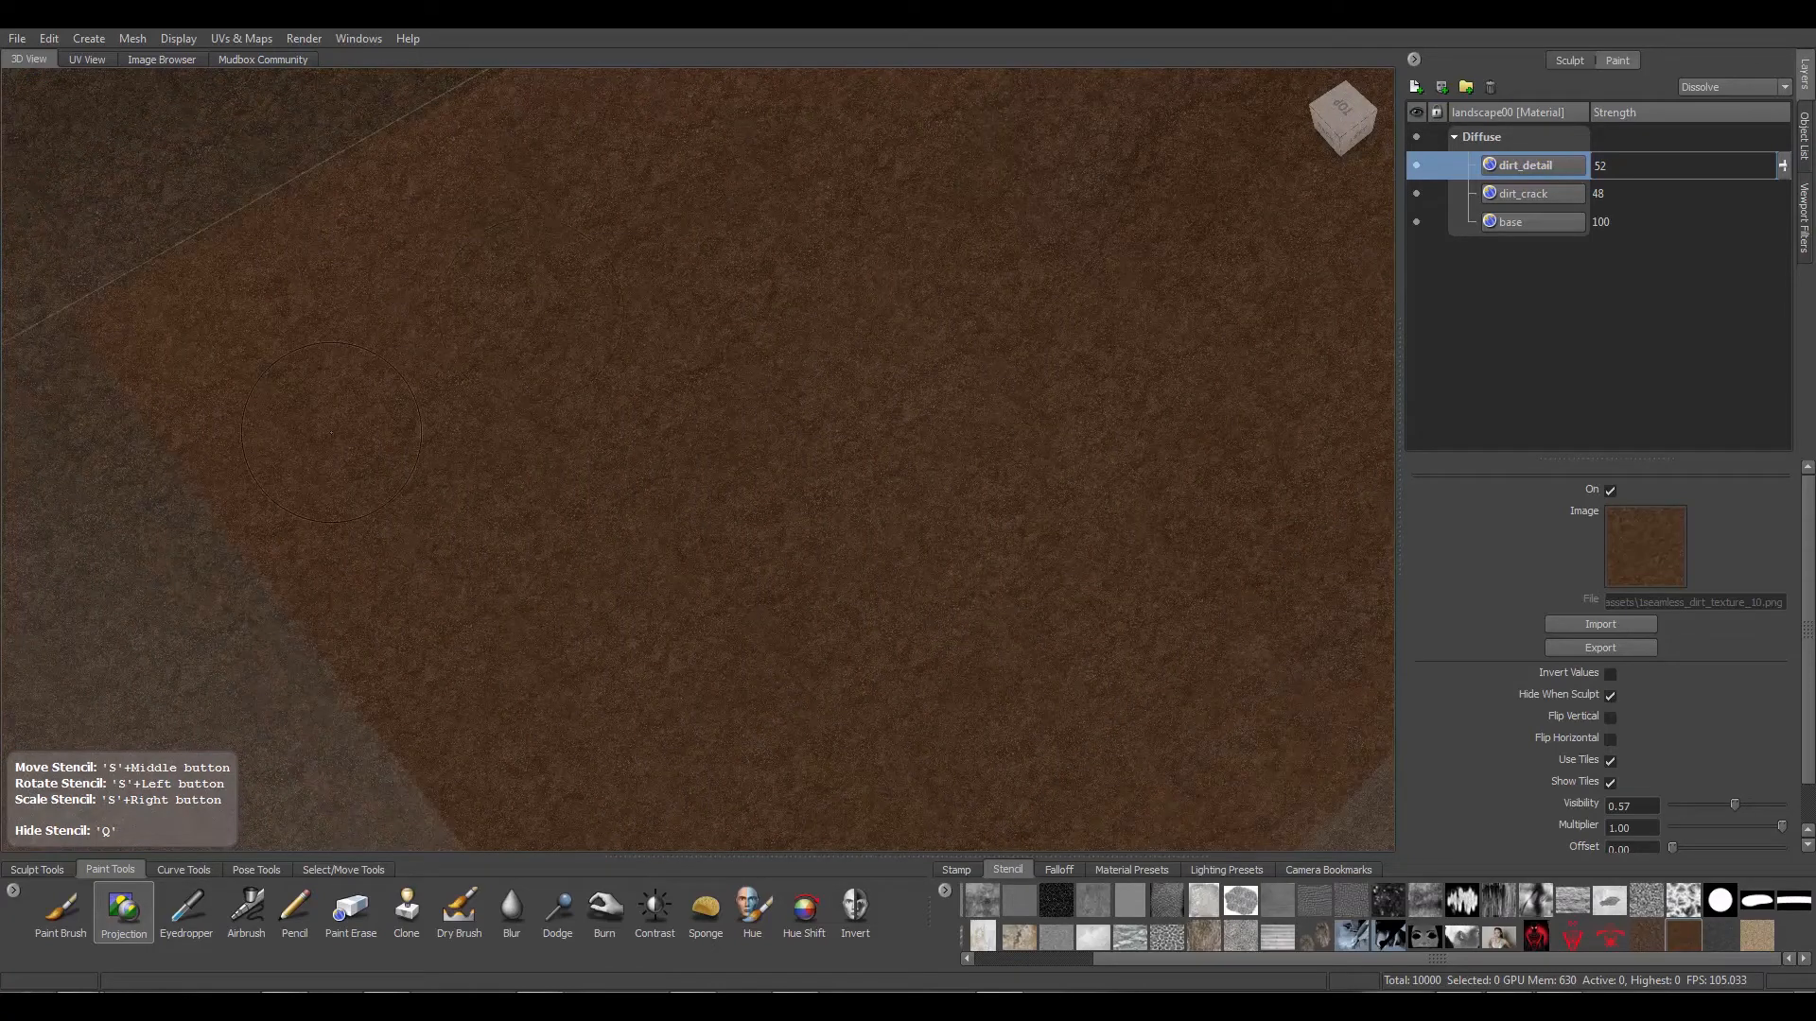
pyautogui.press('q')
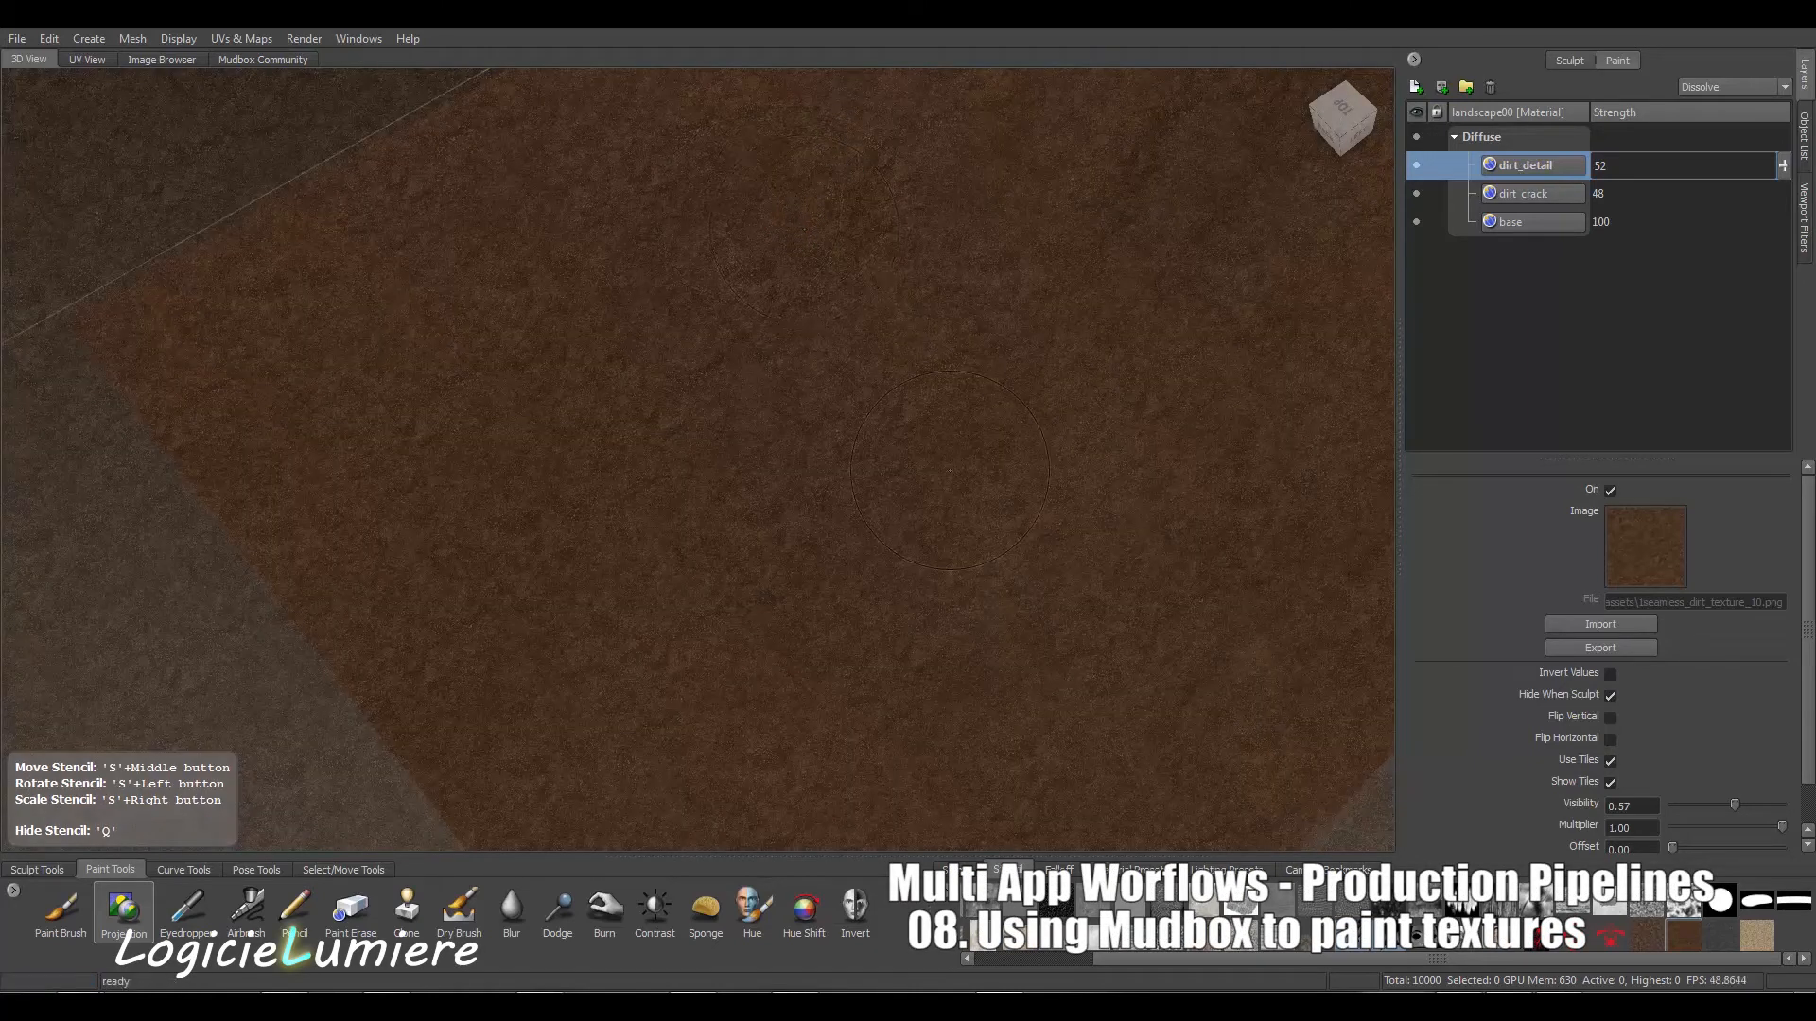
# Project the tiled dirt onto the landscape's pointed corner and the adjoining edge, and save the scene
pyautogui.keyDown('alt'); pyautogui.moveTo(950, 470); pyautogui.dragTo(955, 442, button='right'); pyautogui.keyUp('alt')
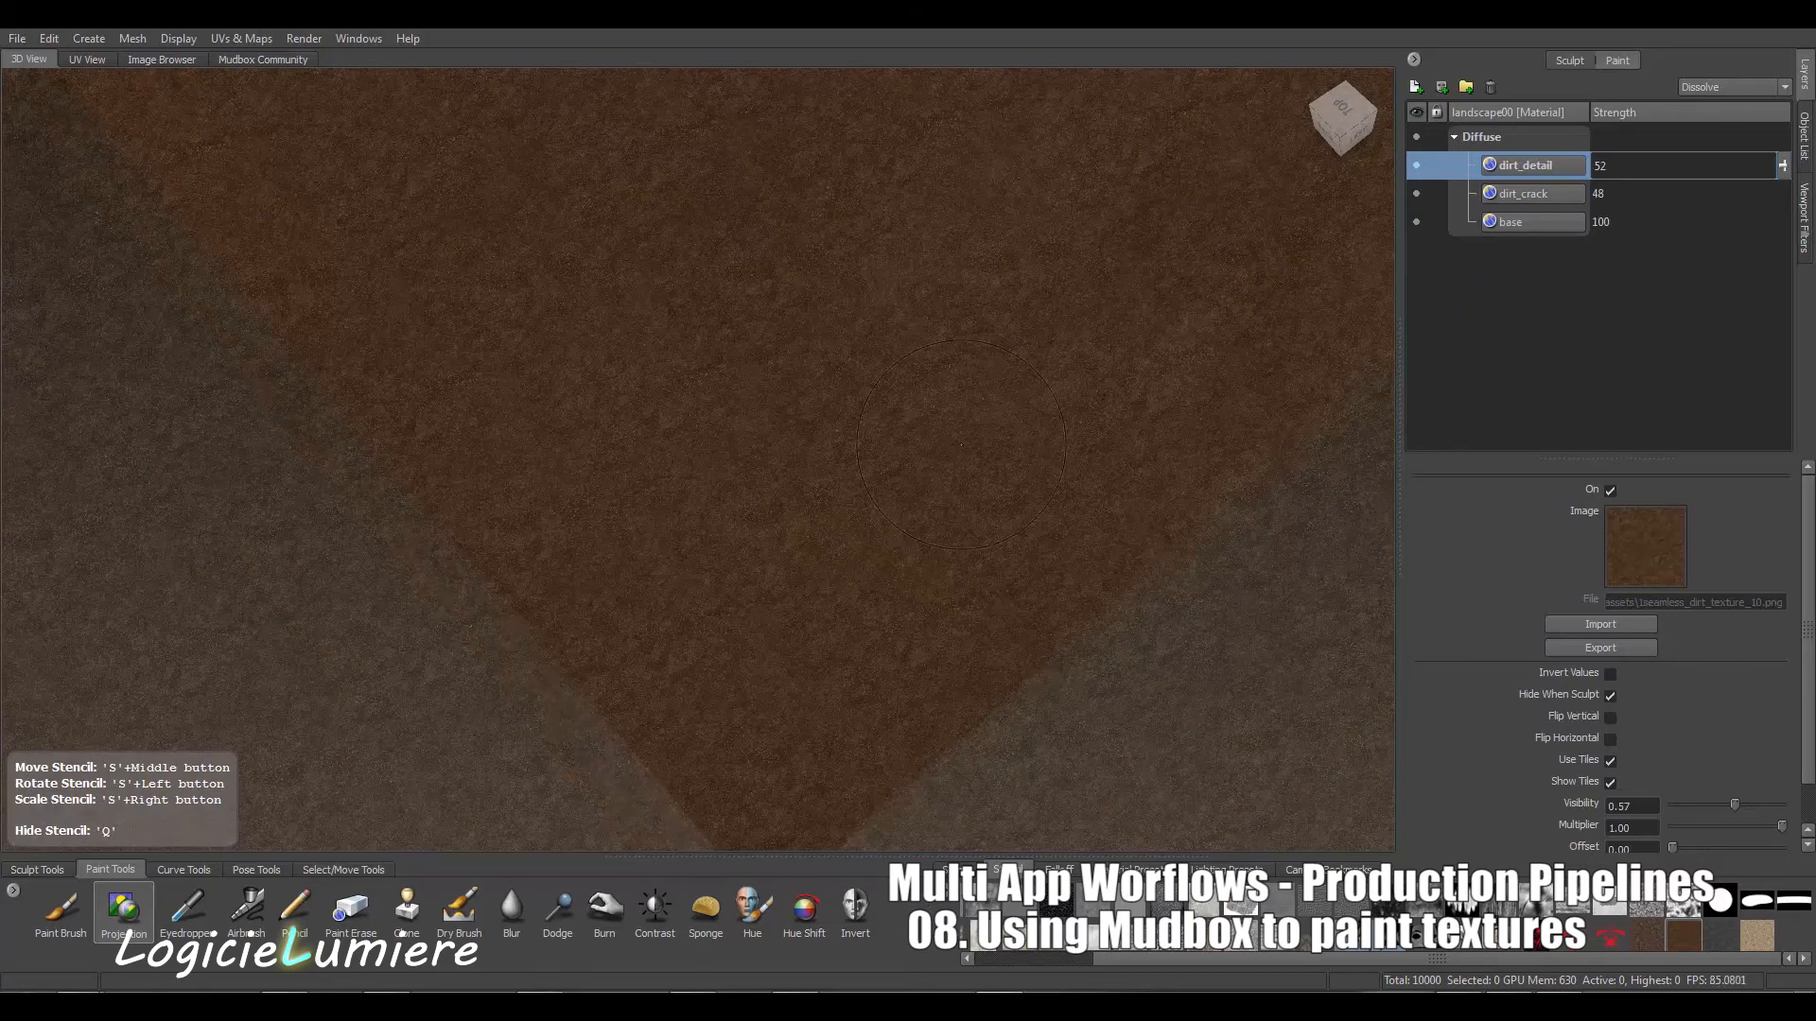
pyautogui.keyDown('alt'); pyautogui.moveTo(311, 121); pyautogui.dragTo(288, 210); pyautogui.keyUp('alt')
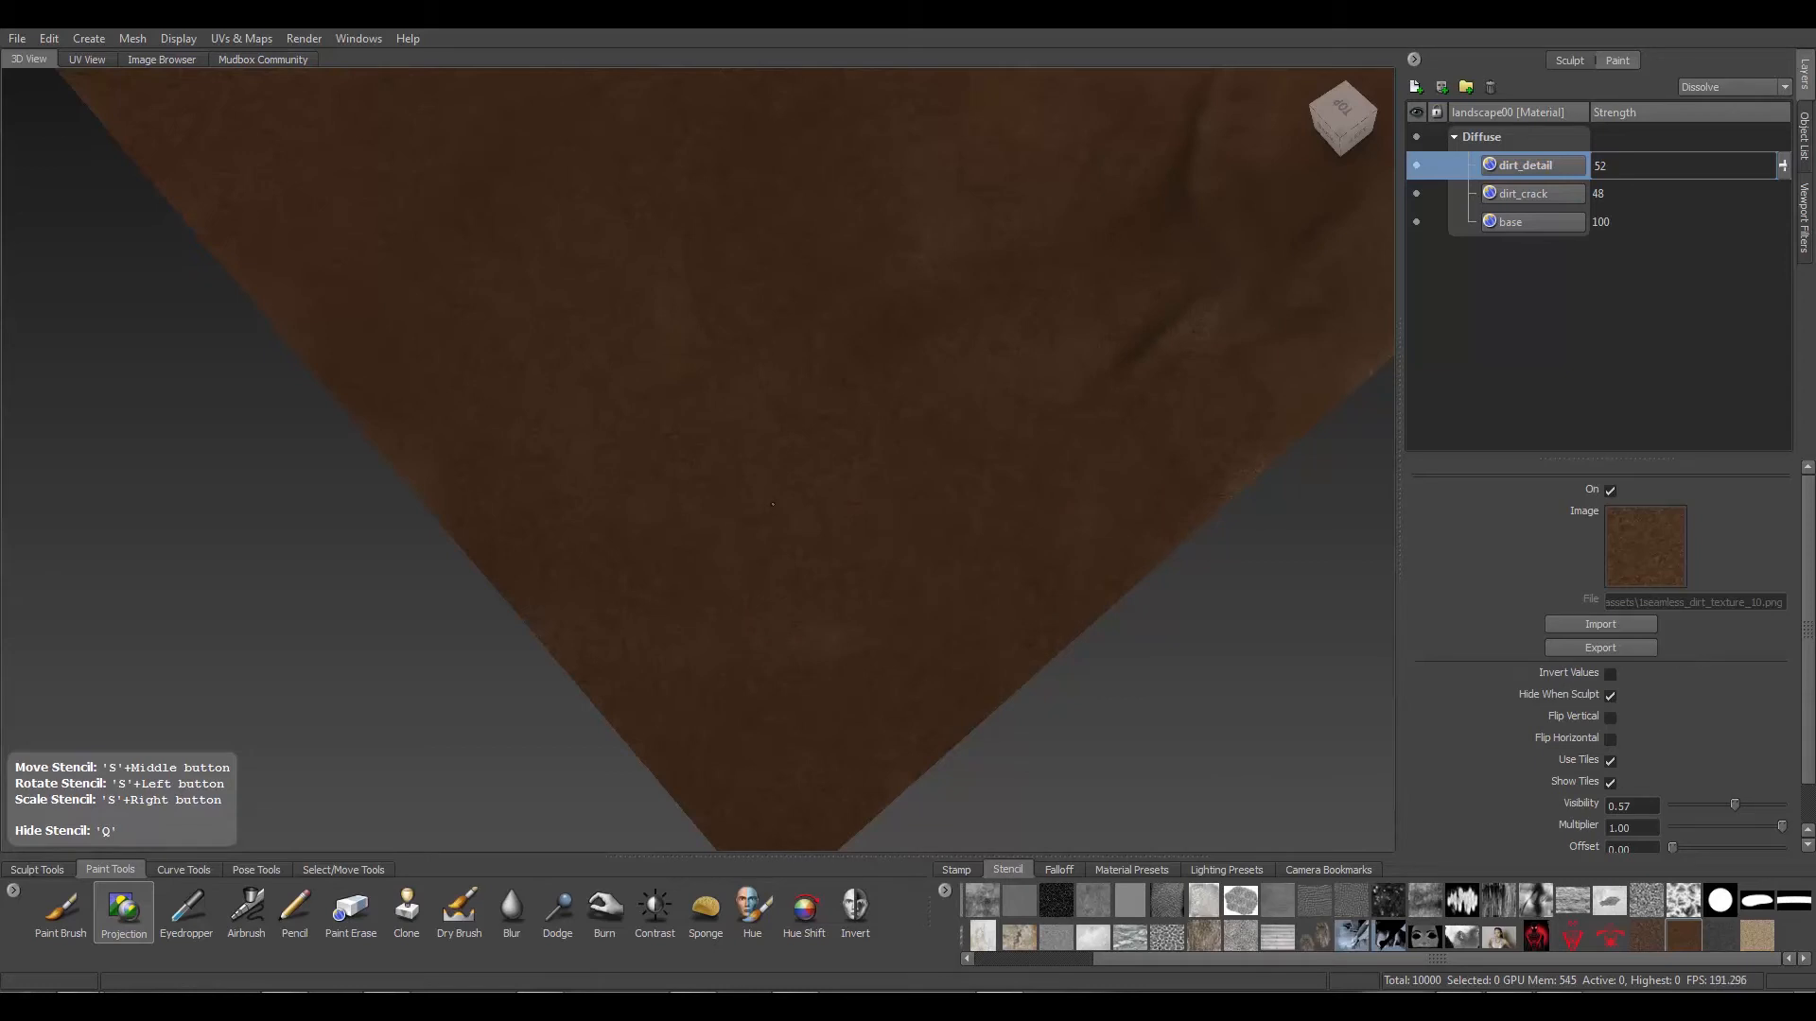
pyautogui.press('q')
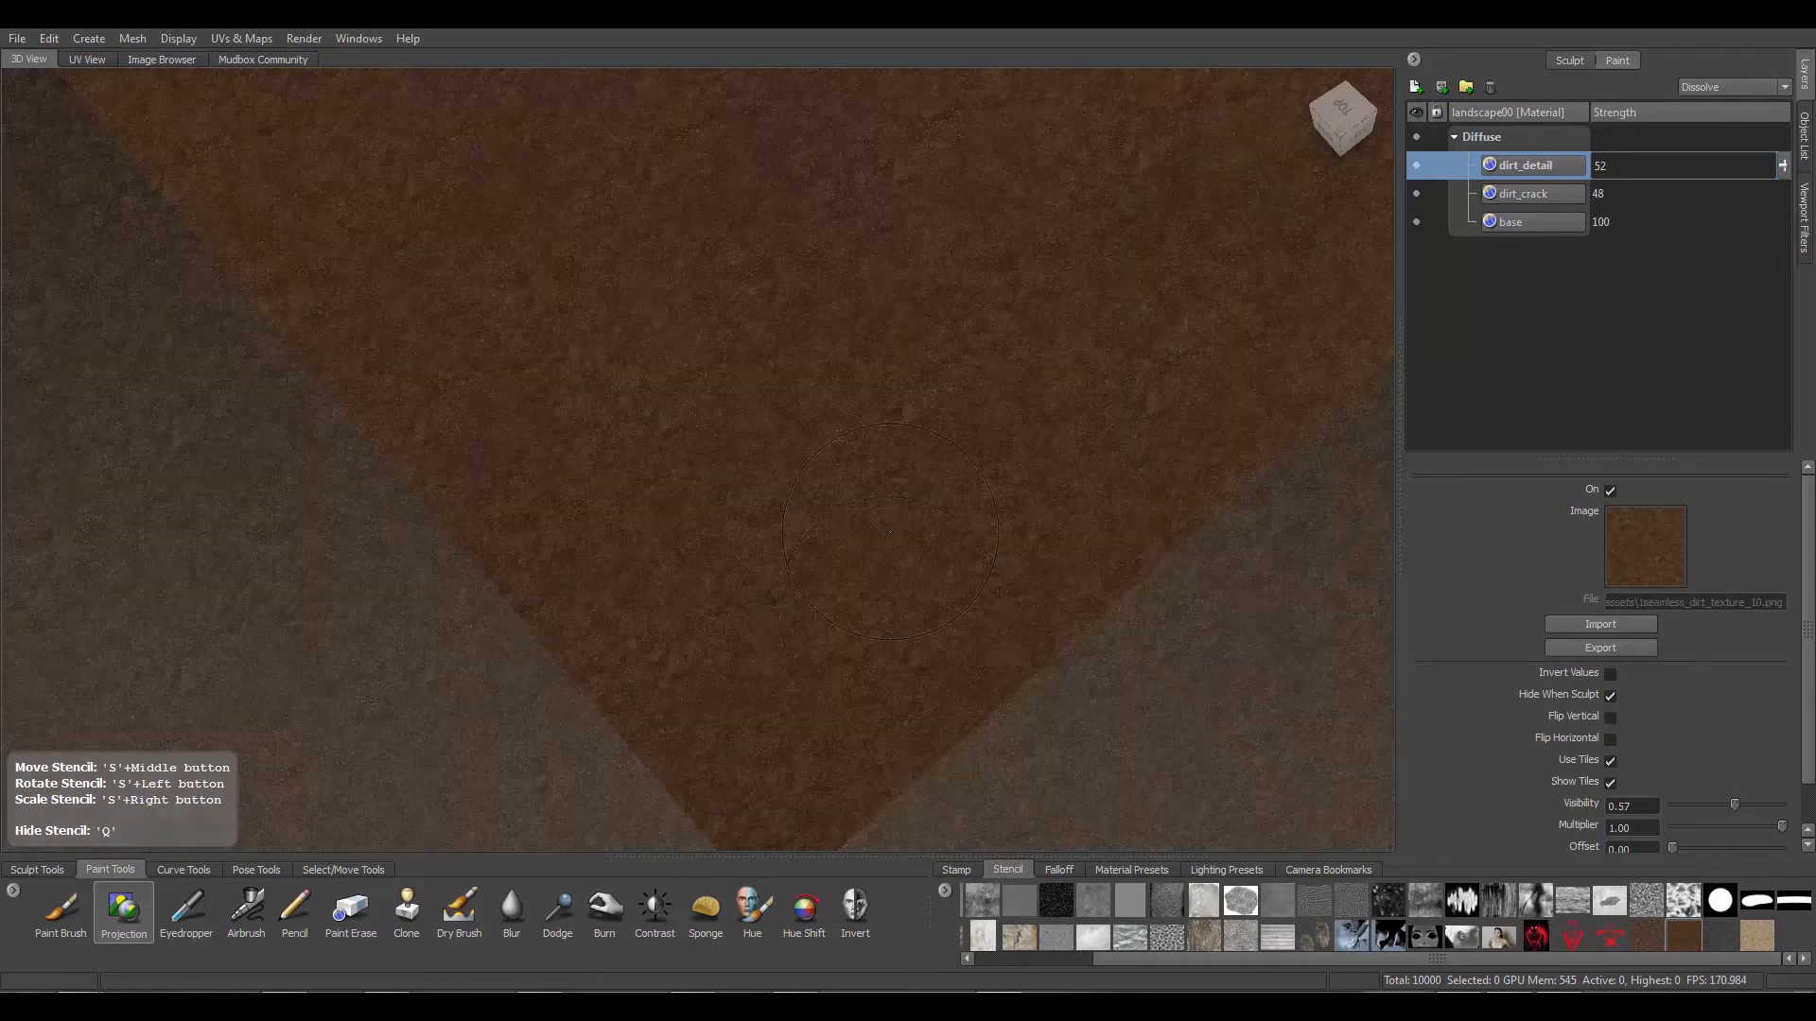
pyautogui.moveTo(898, 487)
pyautogui.keyDown('alt'); pyautogui.mouseDown(button='middle')
pyautogui.moveTo(754, 531)
pyautogui.moveTo(837, 556)
pyautogui.moveTo(806, 578)
pyautogui.moveTo(806, 563)
pyautogui.mouseUp(button='middle'); pyautogui.keyUp('alt')
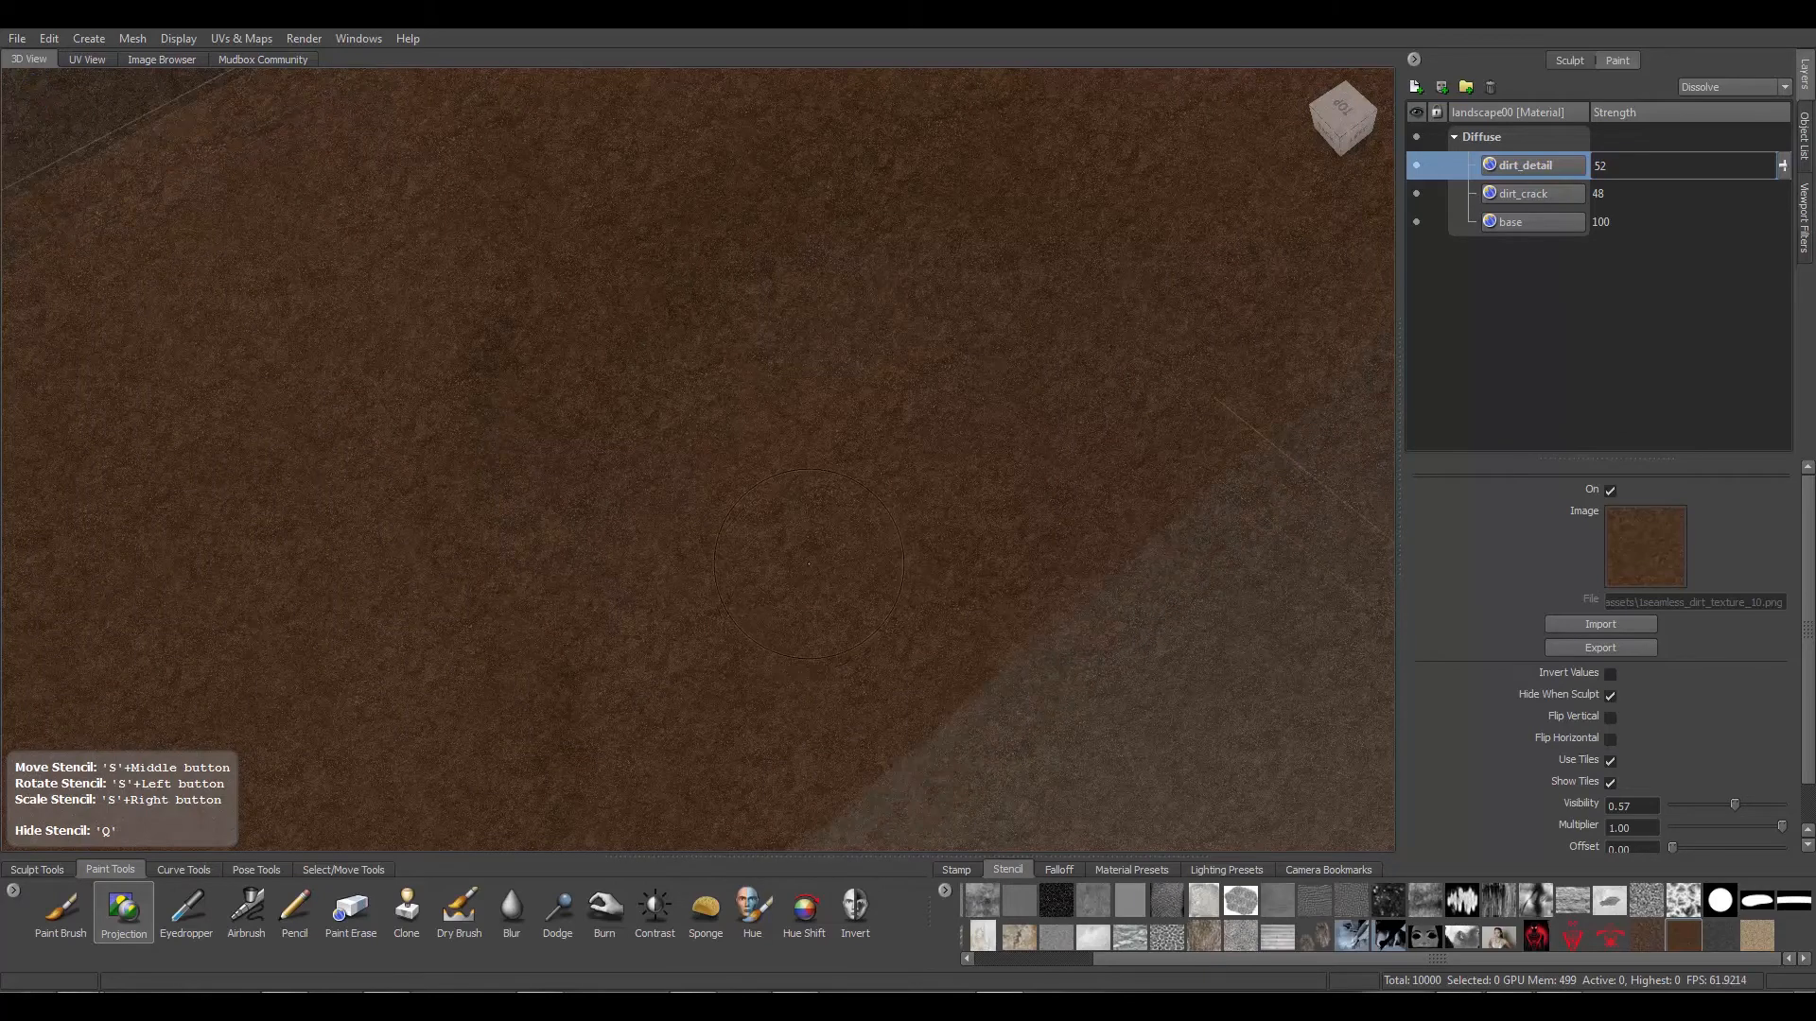
pyautogui.press('q')
pyautogui.hotkey('ctrl', 's')
# Project the tiled dirt over the landscape's other end corner and check it with the stencil hidden
pyautogui.moveTo(881, 537)
pyautogui.keyDown('alt'); pyautogui.mouseDown()
pyautogui.moveTo(733, 596)
pyautogui.moveTo(668, 531)
pyautogui.mouseUp(); pyautogui.keyUp('alt')
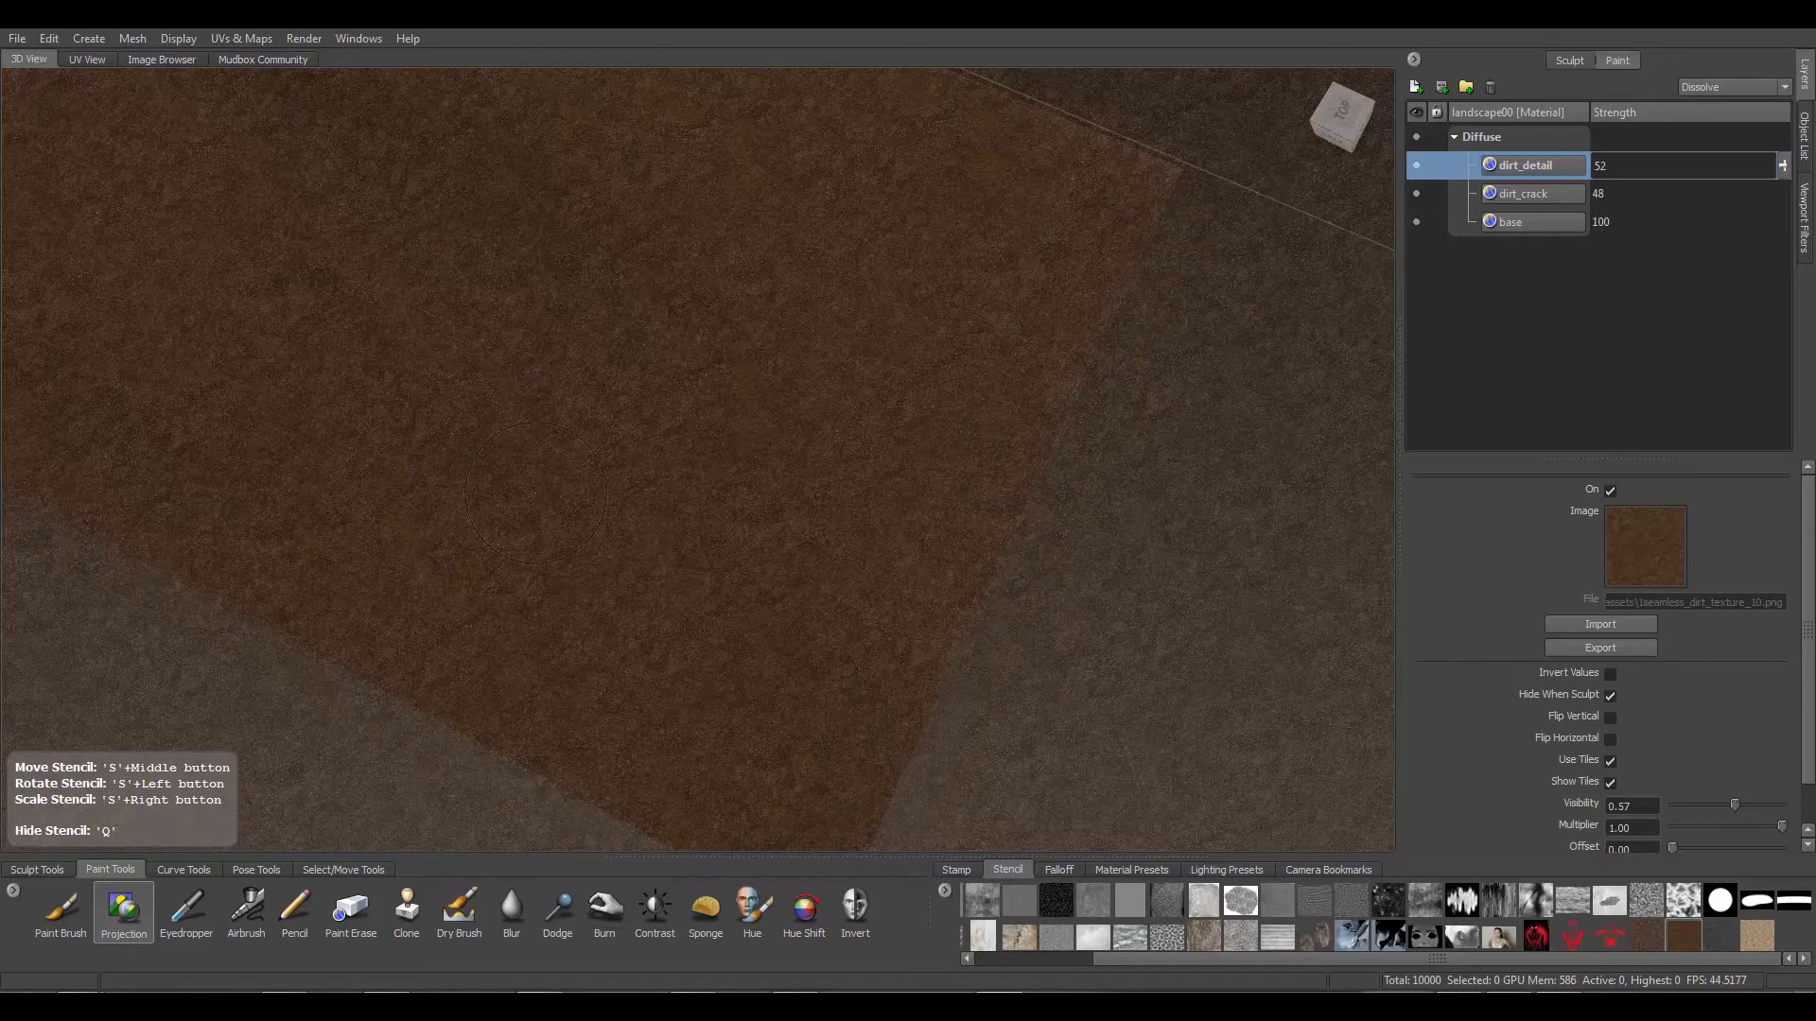
pyautogui.keyDown('alt'); pyautogui.moveTo(535, 492); pyautogui.dragTo(471, 505); pyautogui.keyUp('alt')
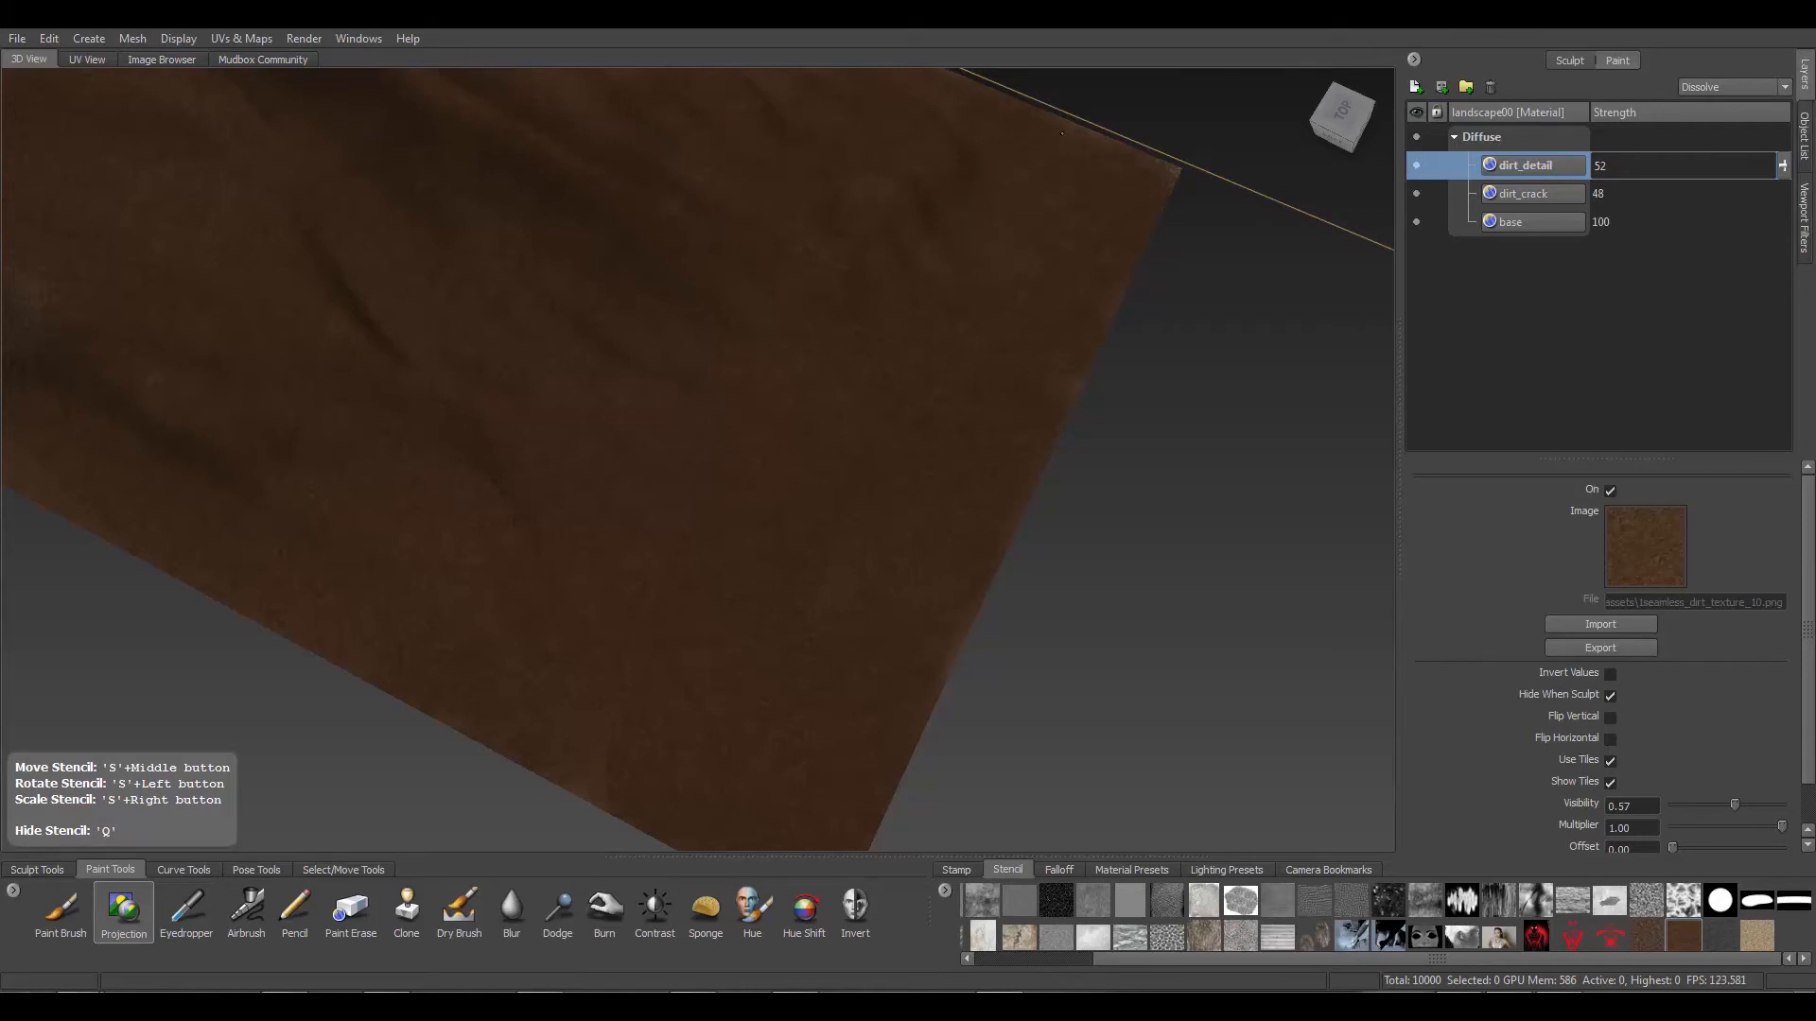
pyautogui.press('q')
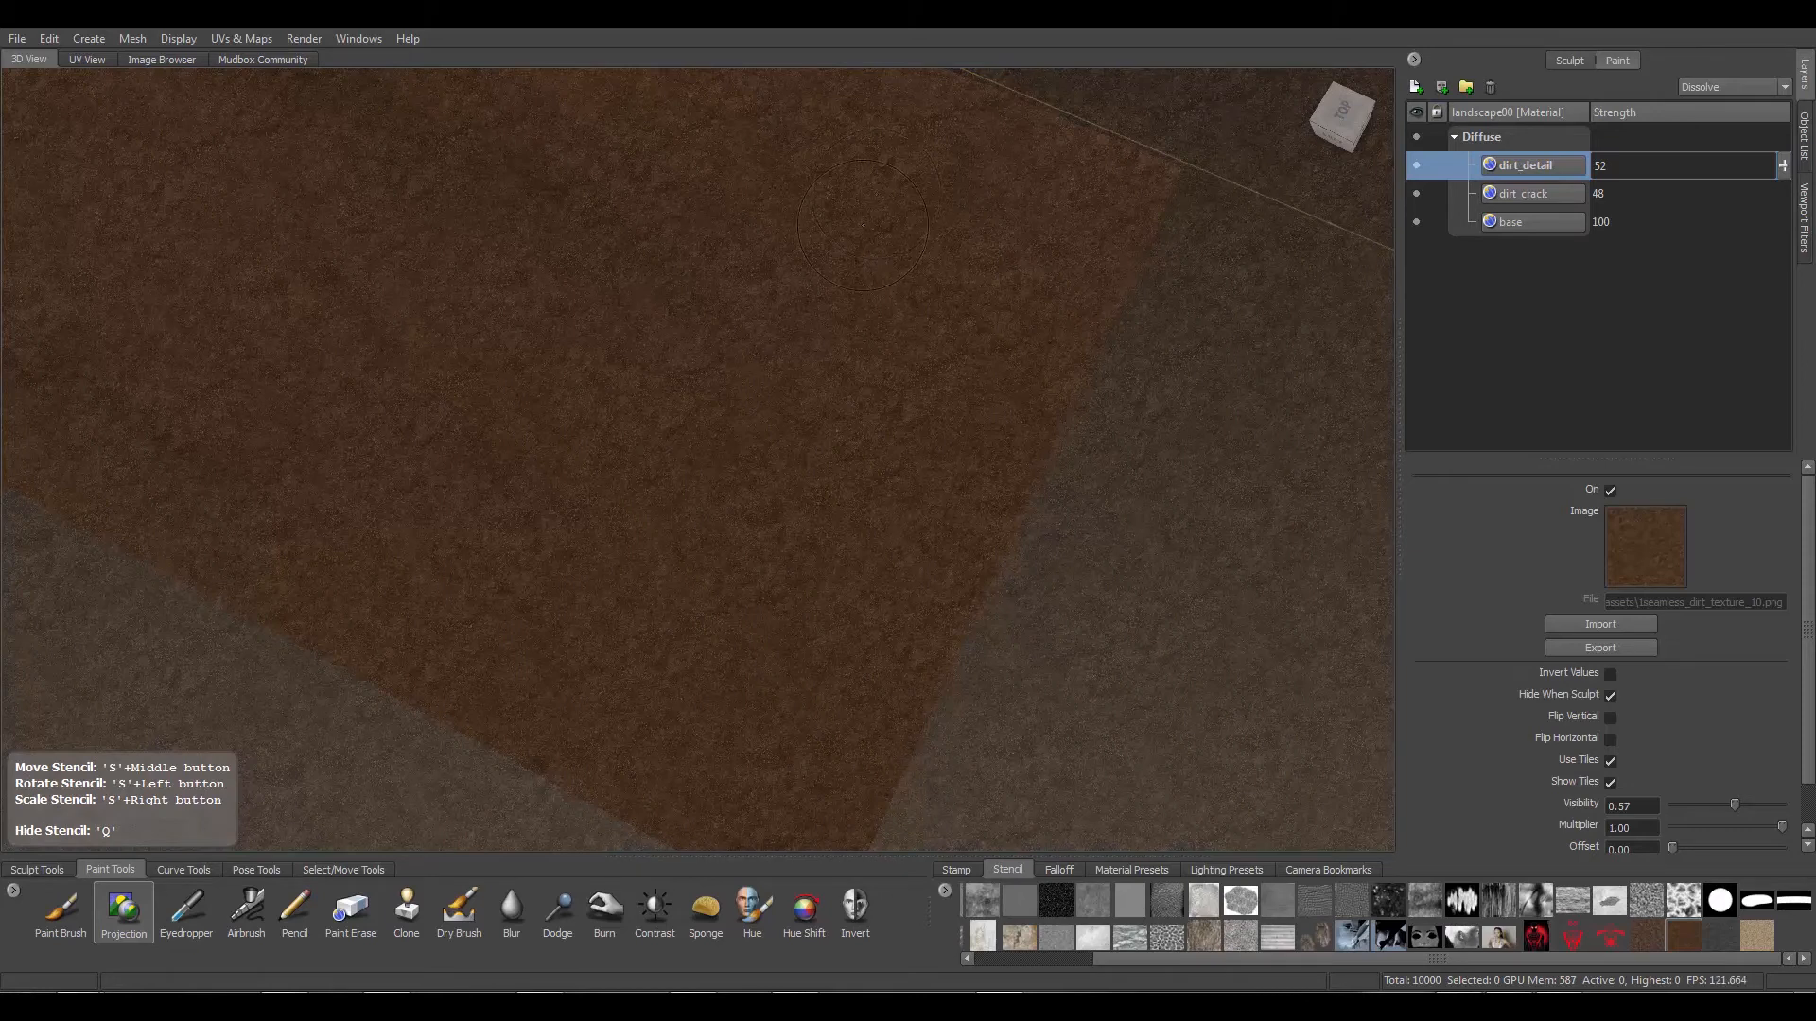
# Project the tiled dirt from above onto the ridged slopes along the straight edge and around the deep crack
pyautogui.keyDown('alt'); pyautogui.moveTo(862, 224); pyautogui.dragTo(417, 242); pyautogui.keyUp('alt')
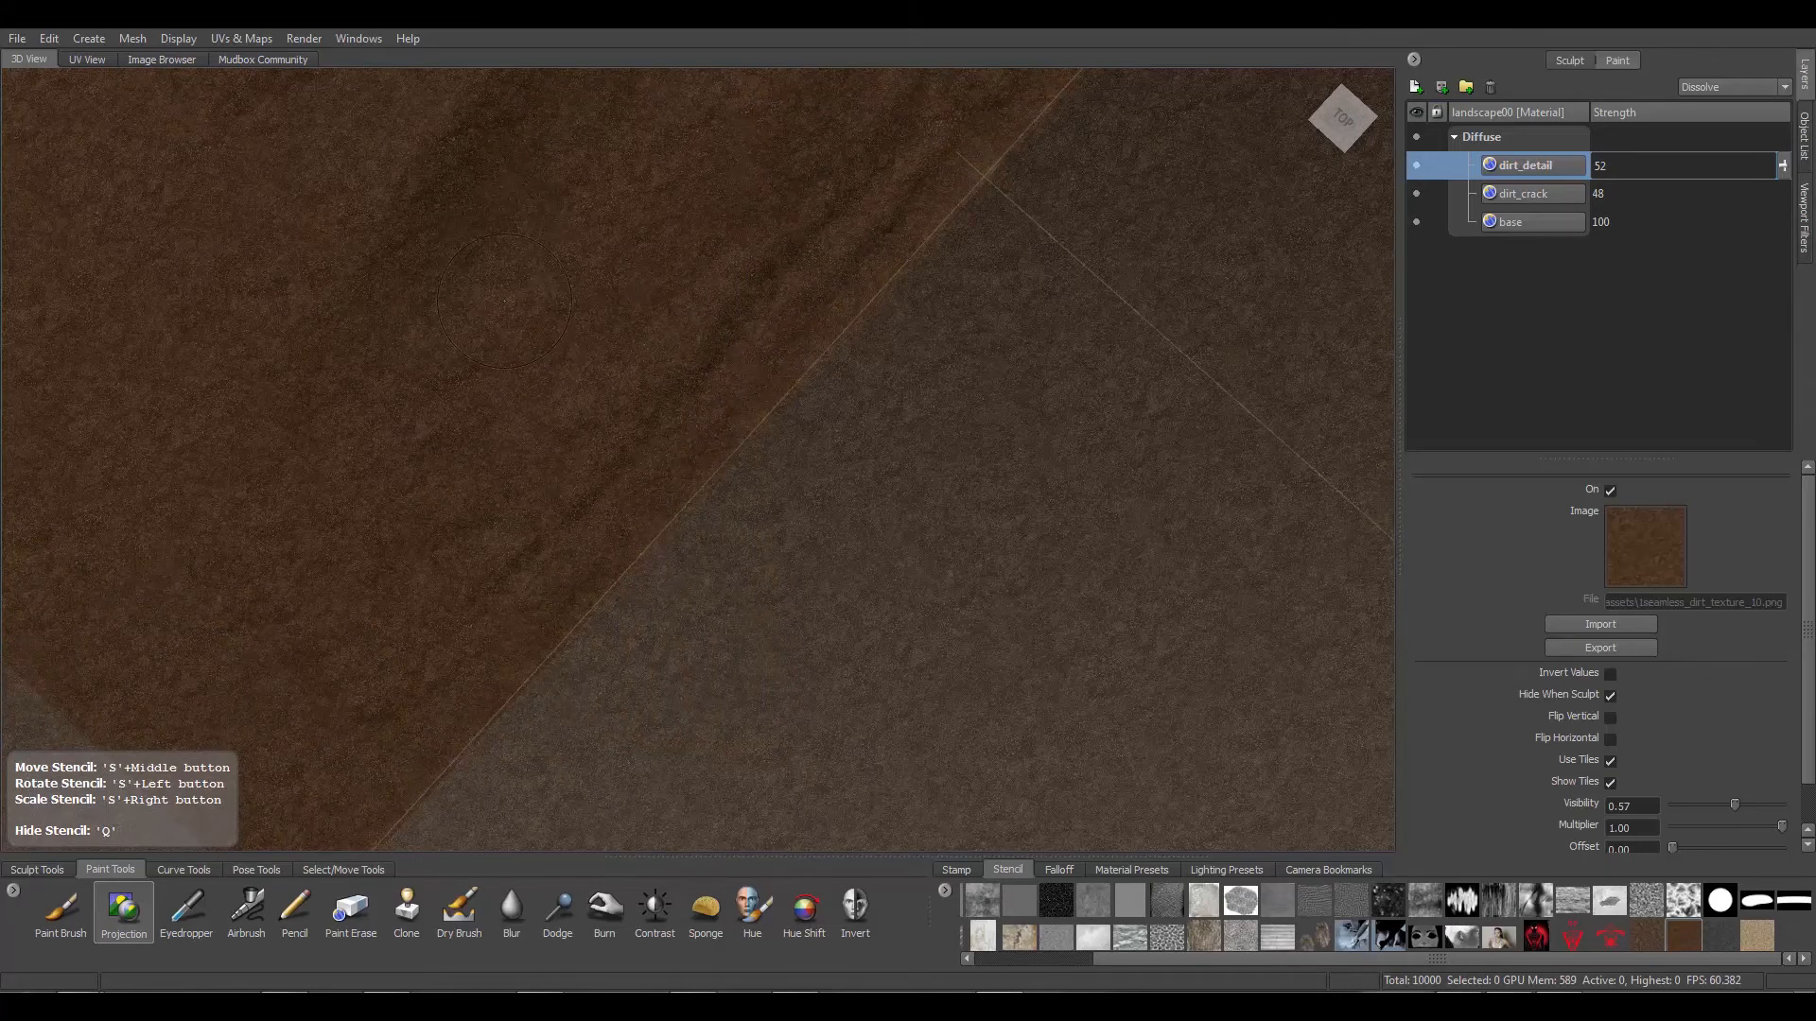
pyautogui.press('q')
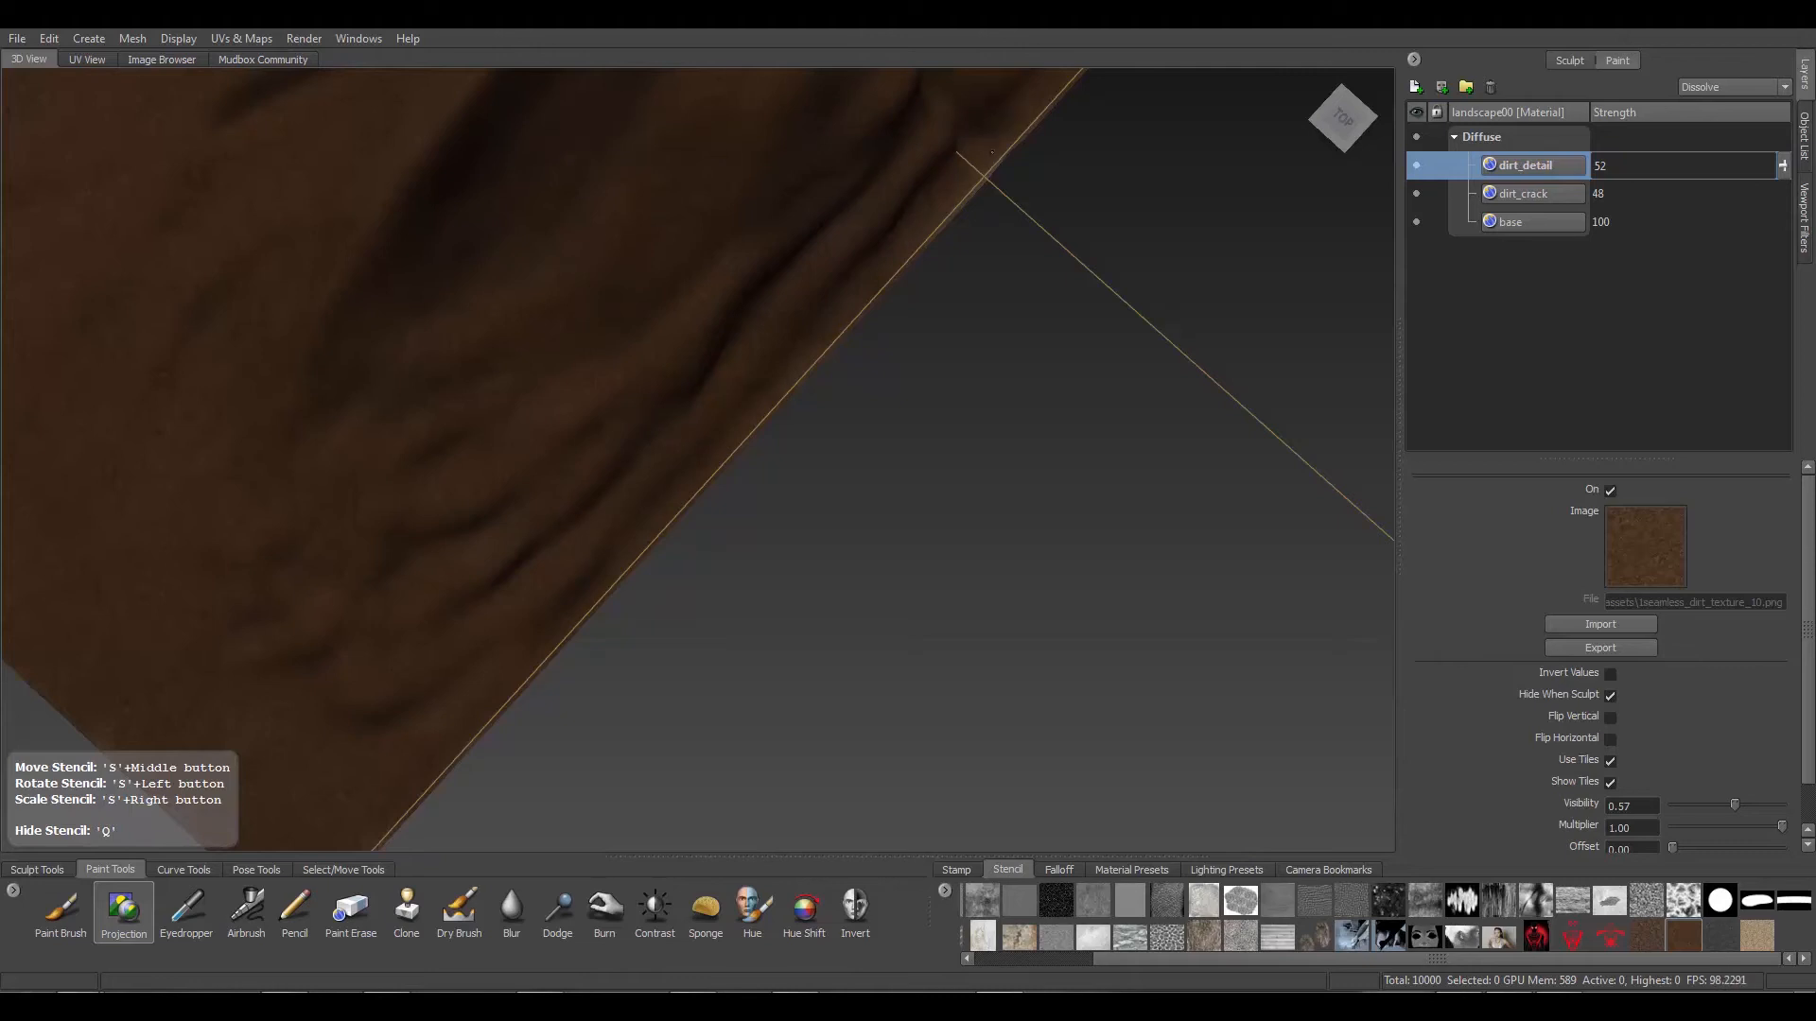
pyautogui.press('q')
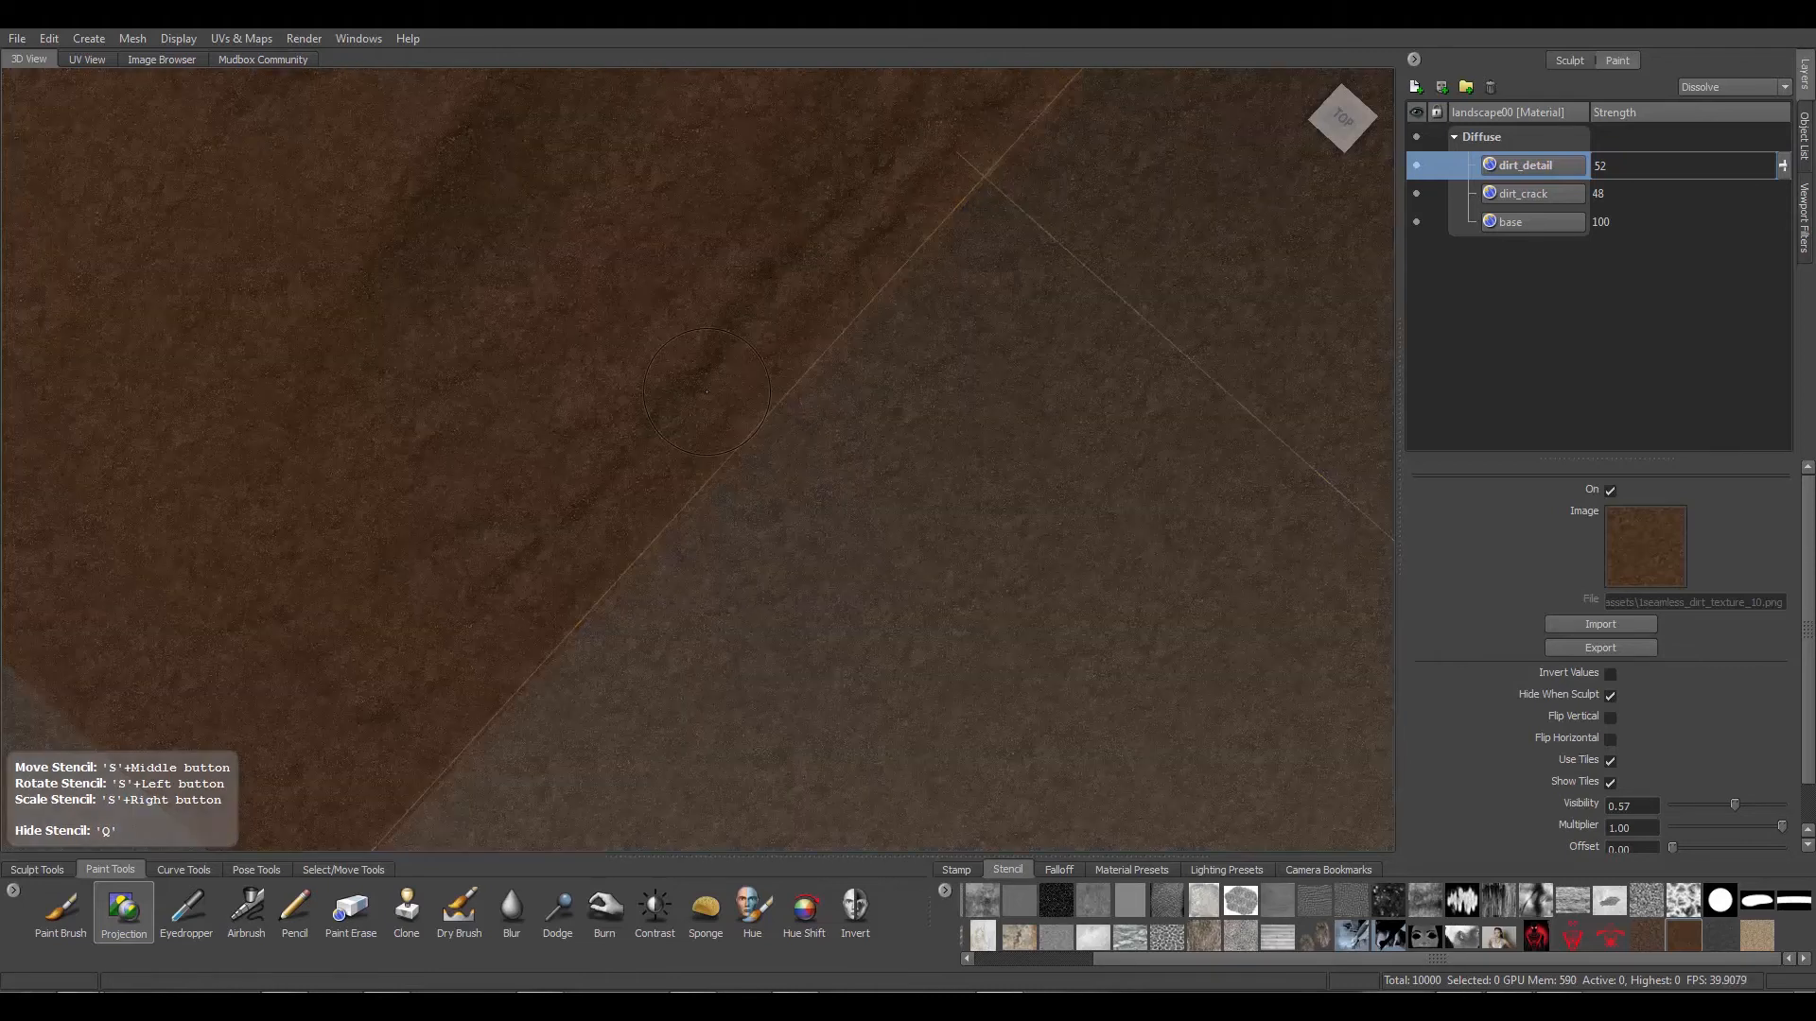
pyautogui.moveTo(677, 394); pyautogui.dragTo(636, 479, button='middle')
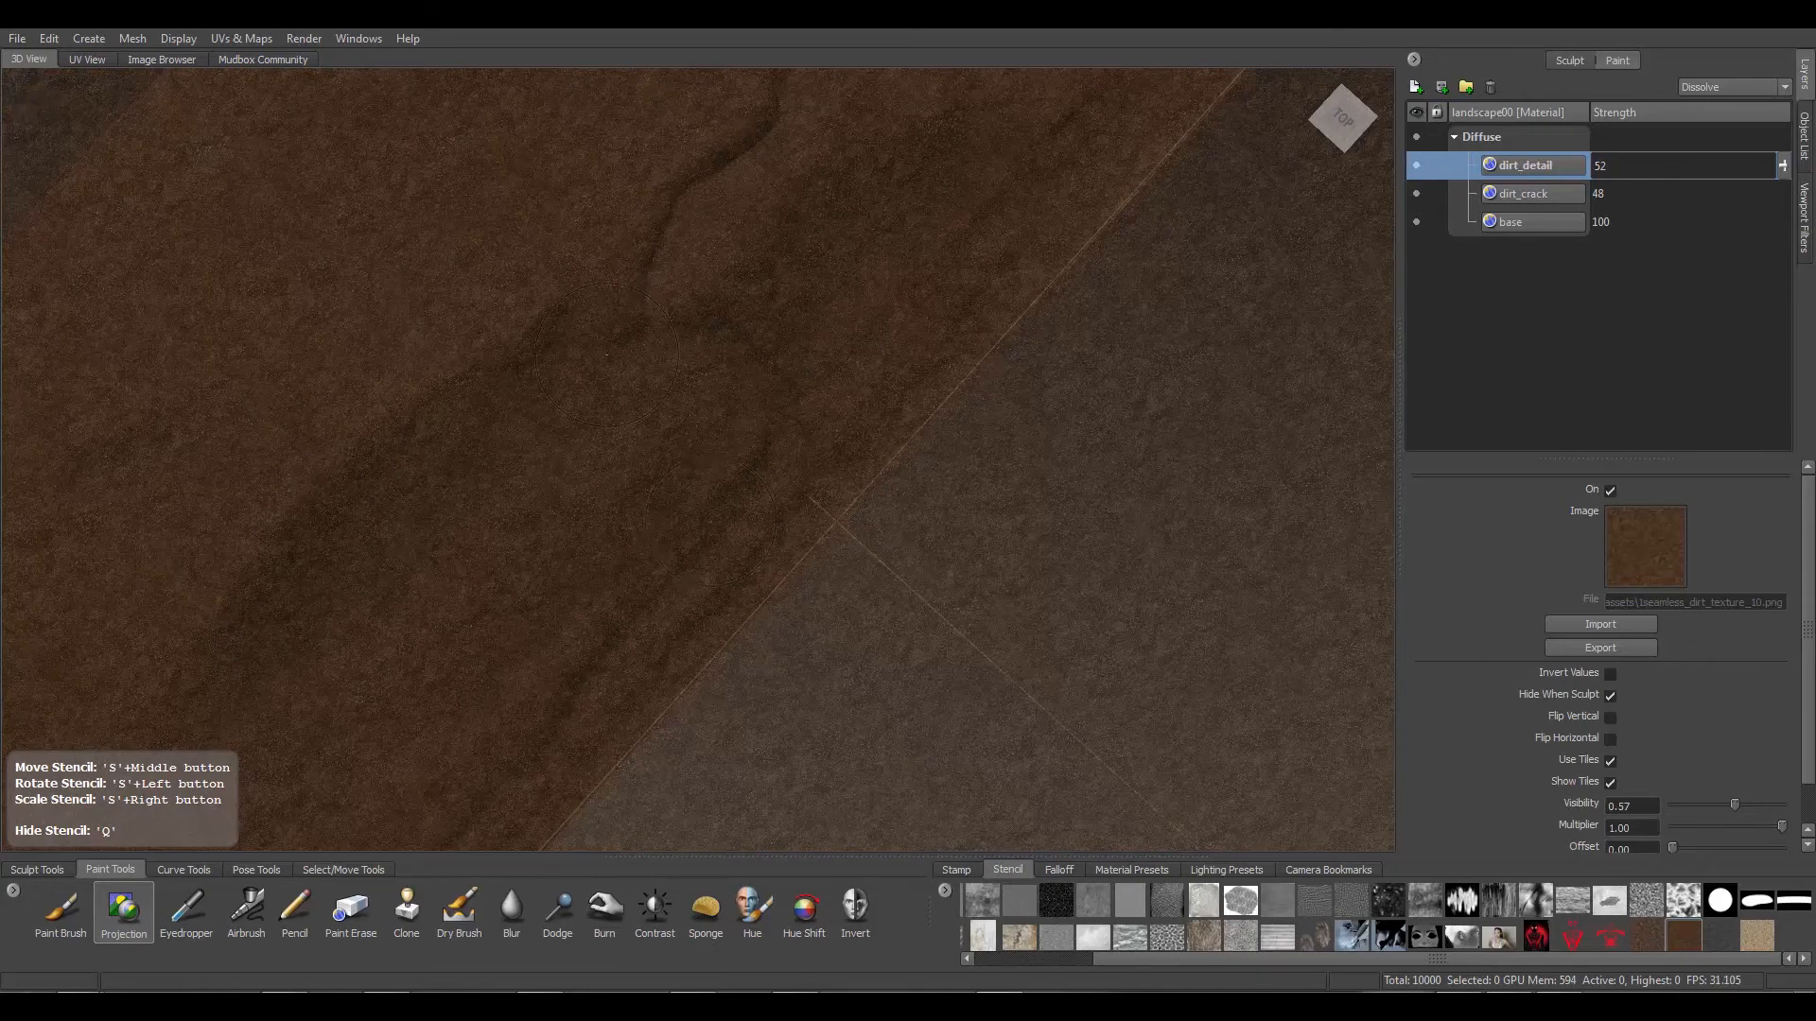
pyautogui.press('q')
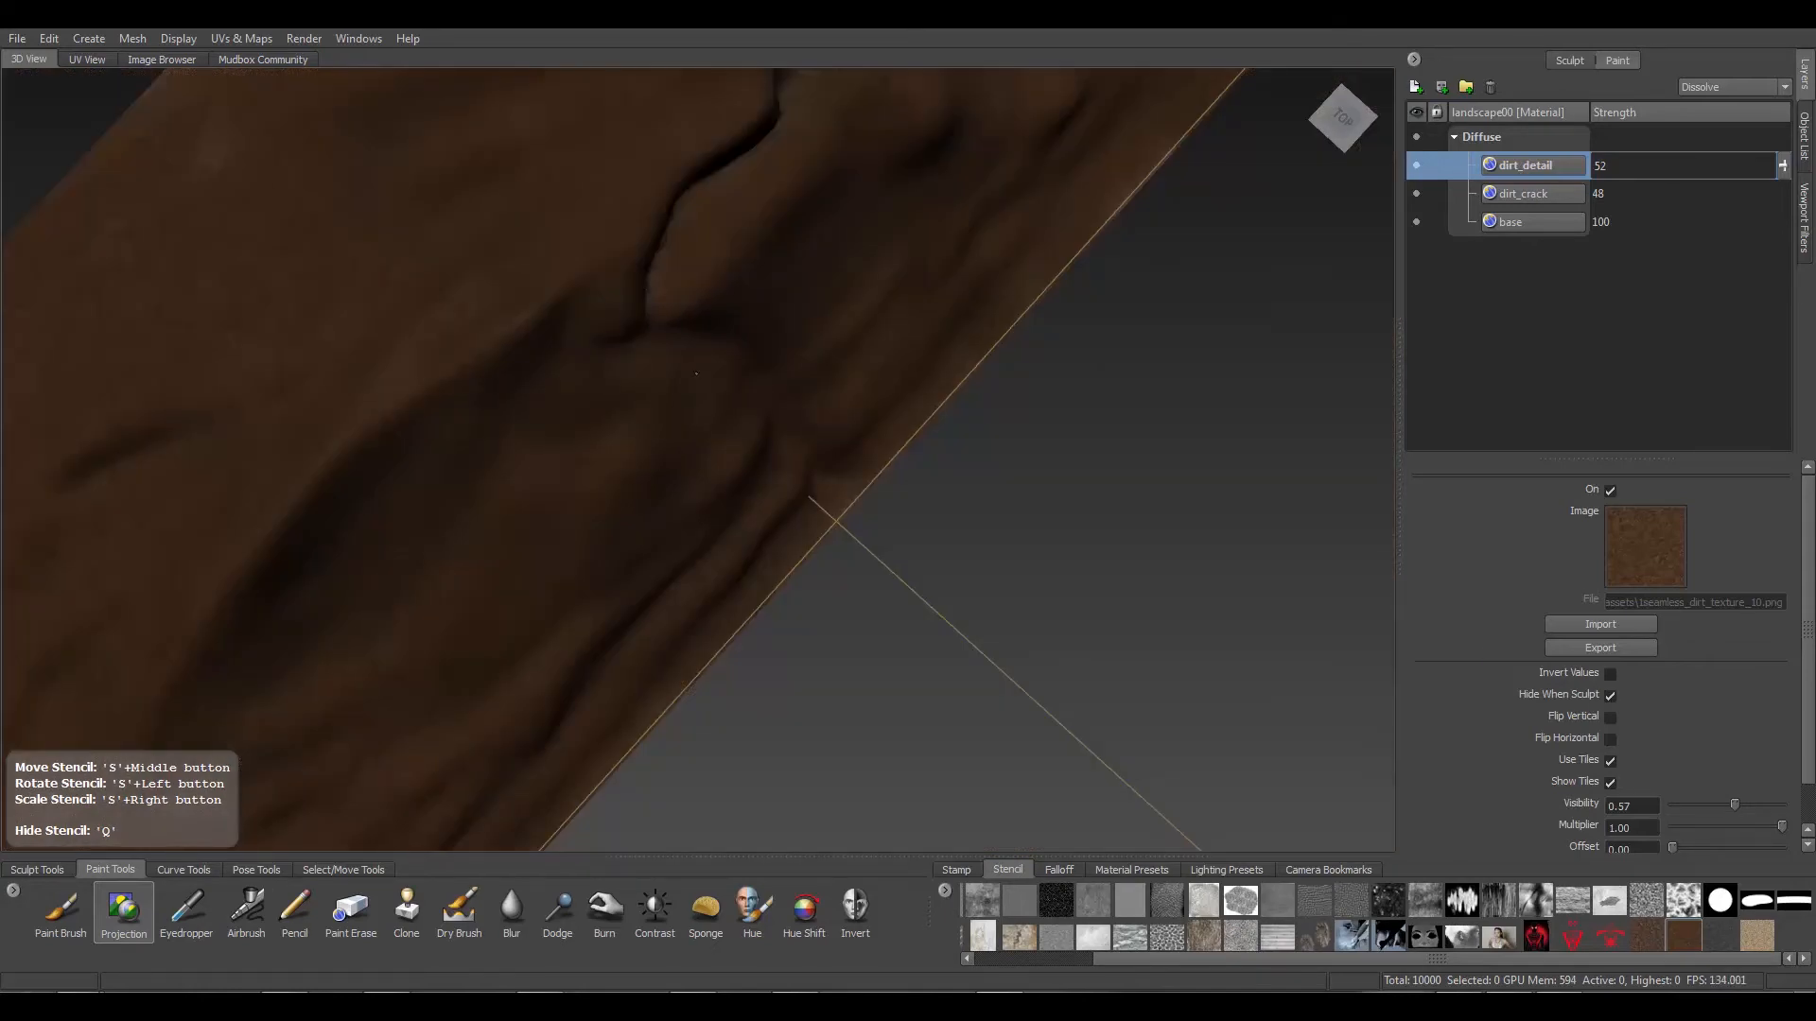
pyautogui.press('q')
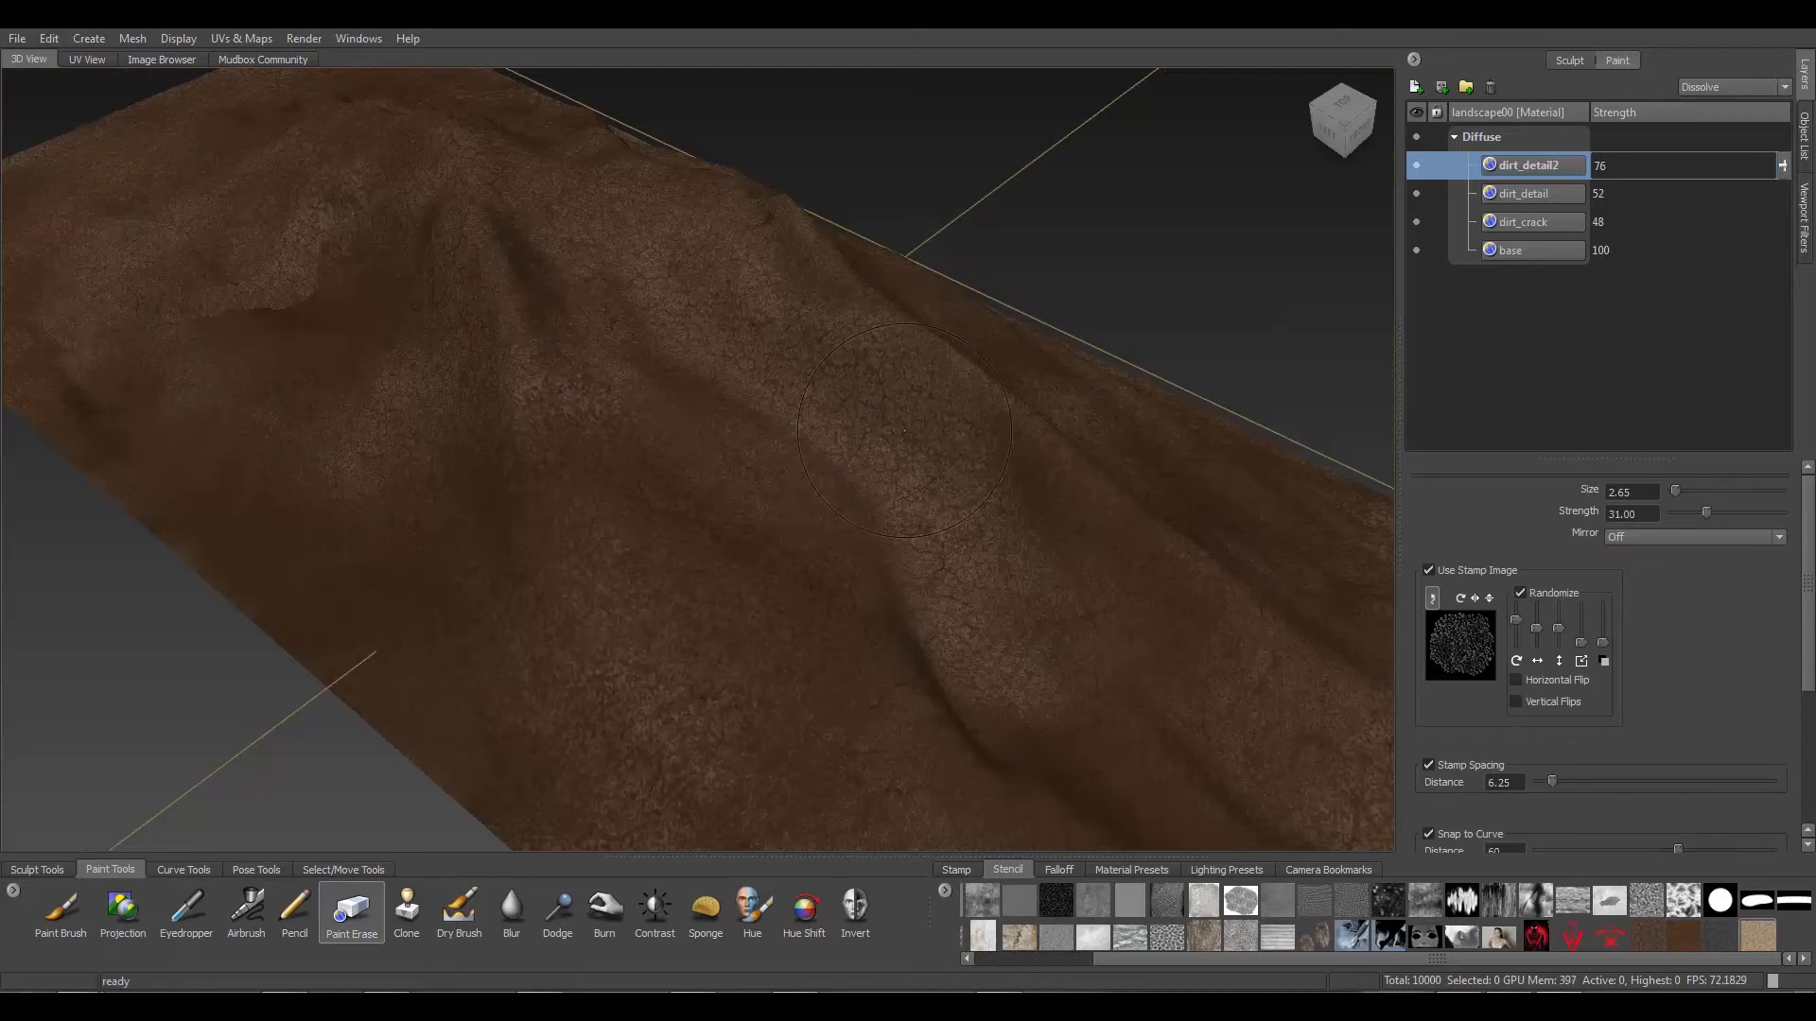
# Examine the blended dirt and cracked-ground textures across the whole landscape
pyautogui.moveTo(895, 414)
pyautogui.keyDown('alt'); pyautogui.mouseDown()
pyautogui.moveTo(830, 445)
pyautogui.moveTo(889, 416)
pyautogui.mouseUp(); pyautogui.keyUp('alt')
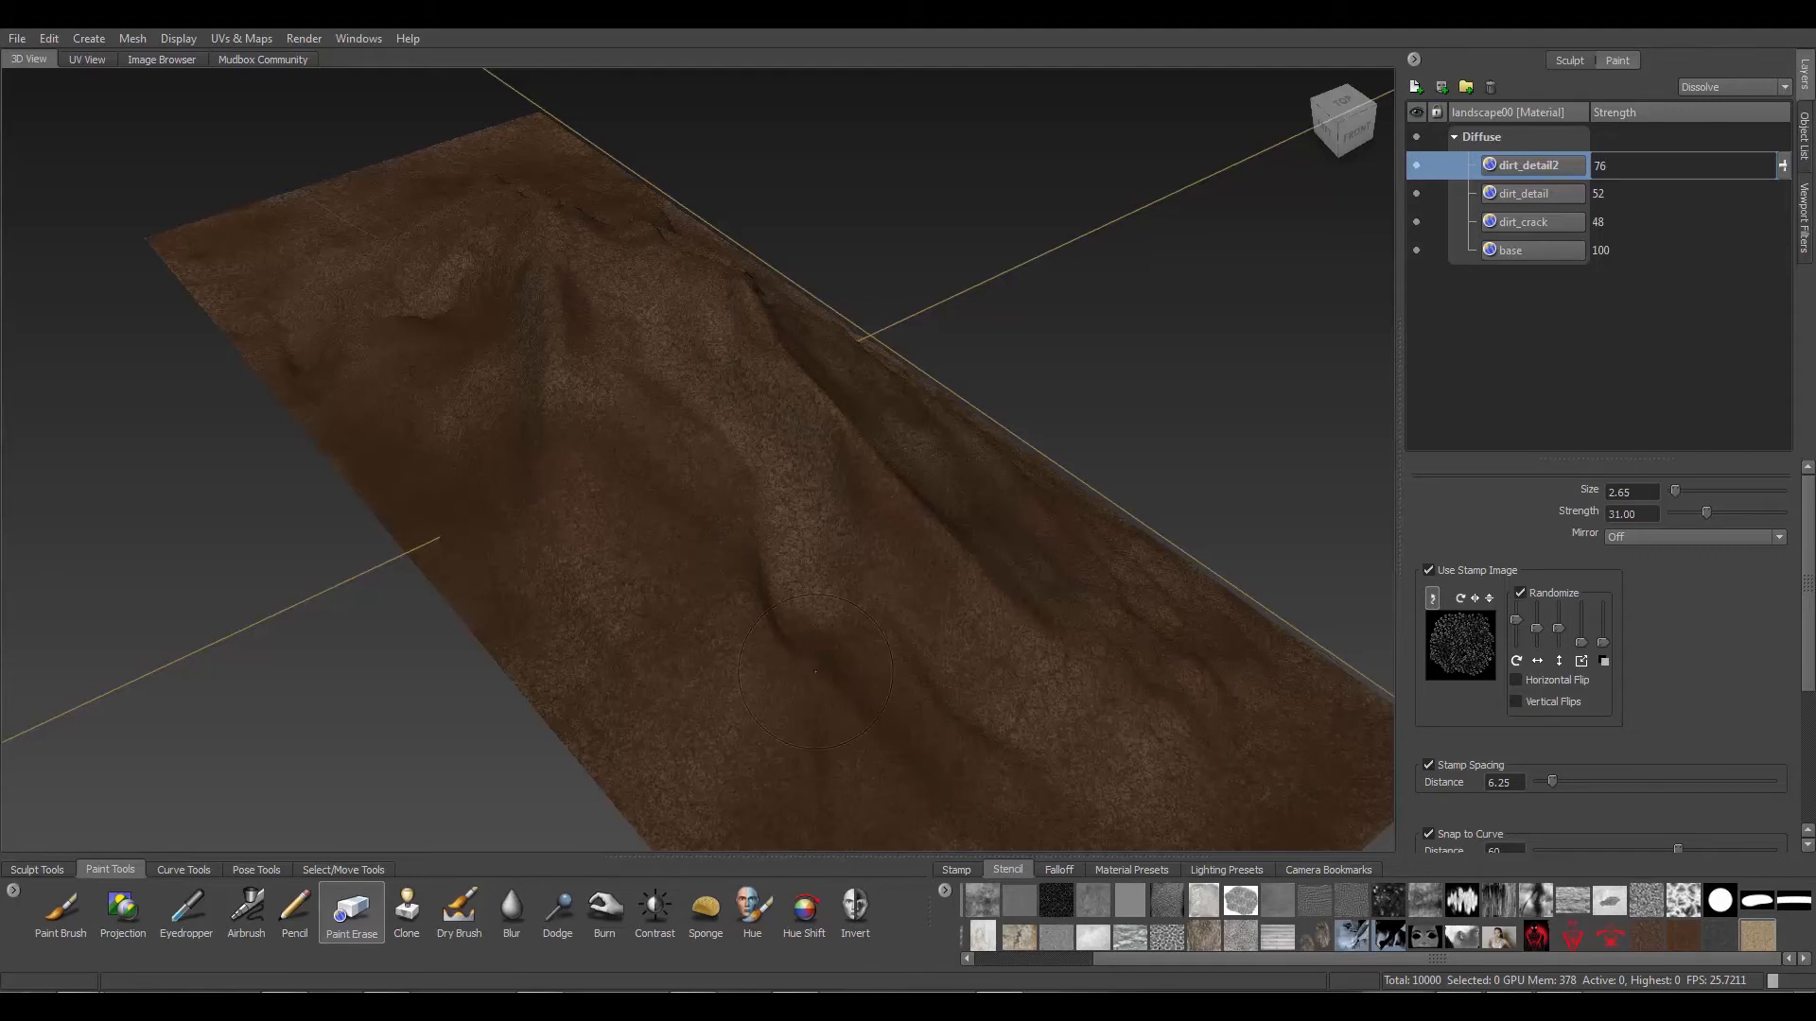
pyautogui.keyDown('alt'); pyautogui.moveTo(815, 672); pyautogui.dragTo(256, 336); pyautogui.keyUp('alt')
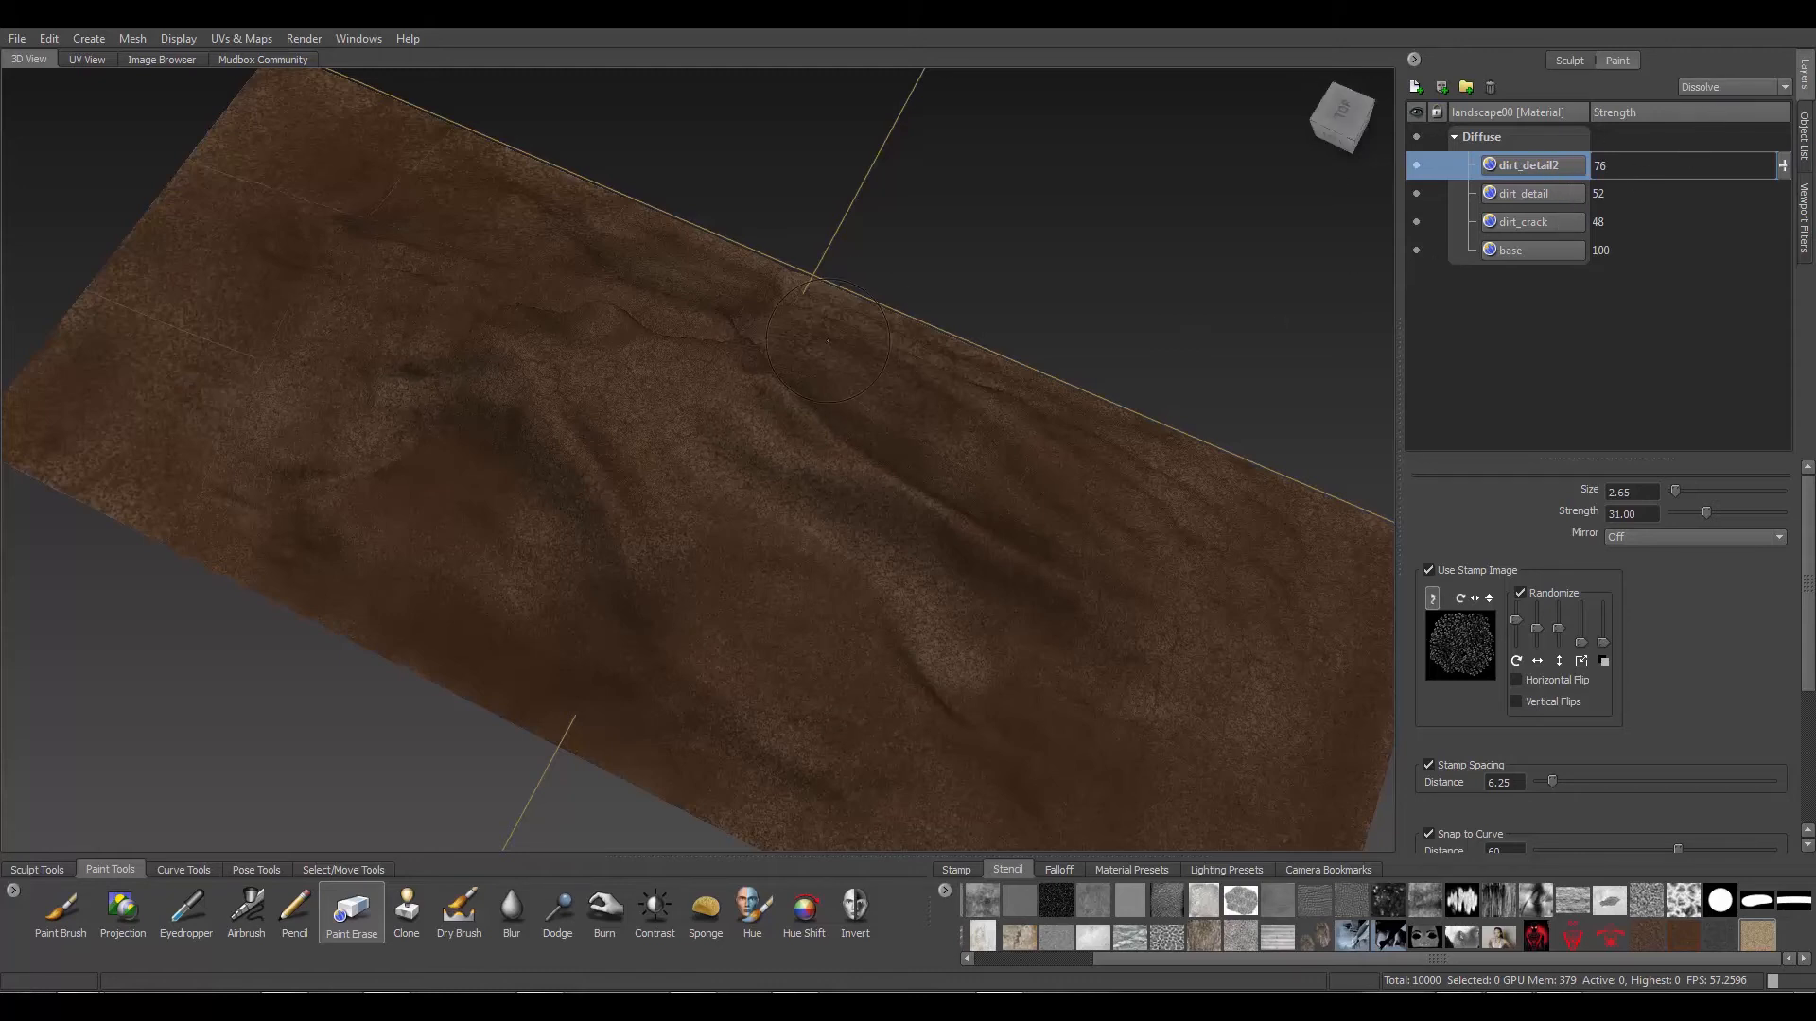
# Create a new paint layer named base_spec in the Specular channel
pyautogui.keyDown('alt'); pyautogui.moveTo(688, 568); pyautogui.dragTo(894, 491); pyautogui.keyUp('alt')
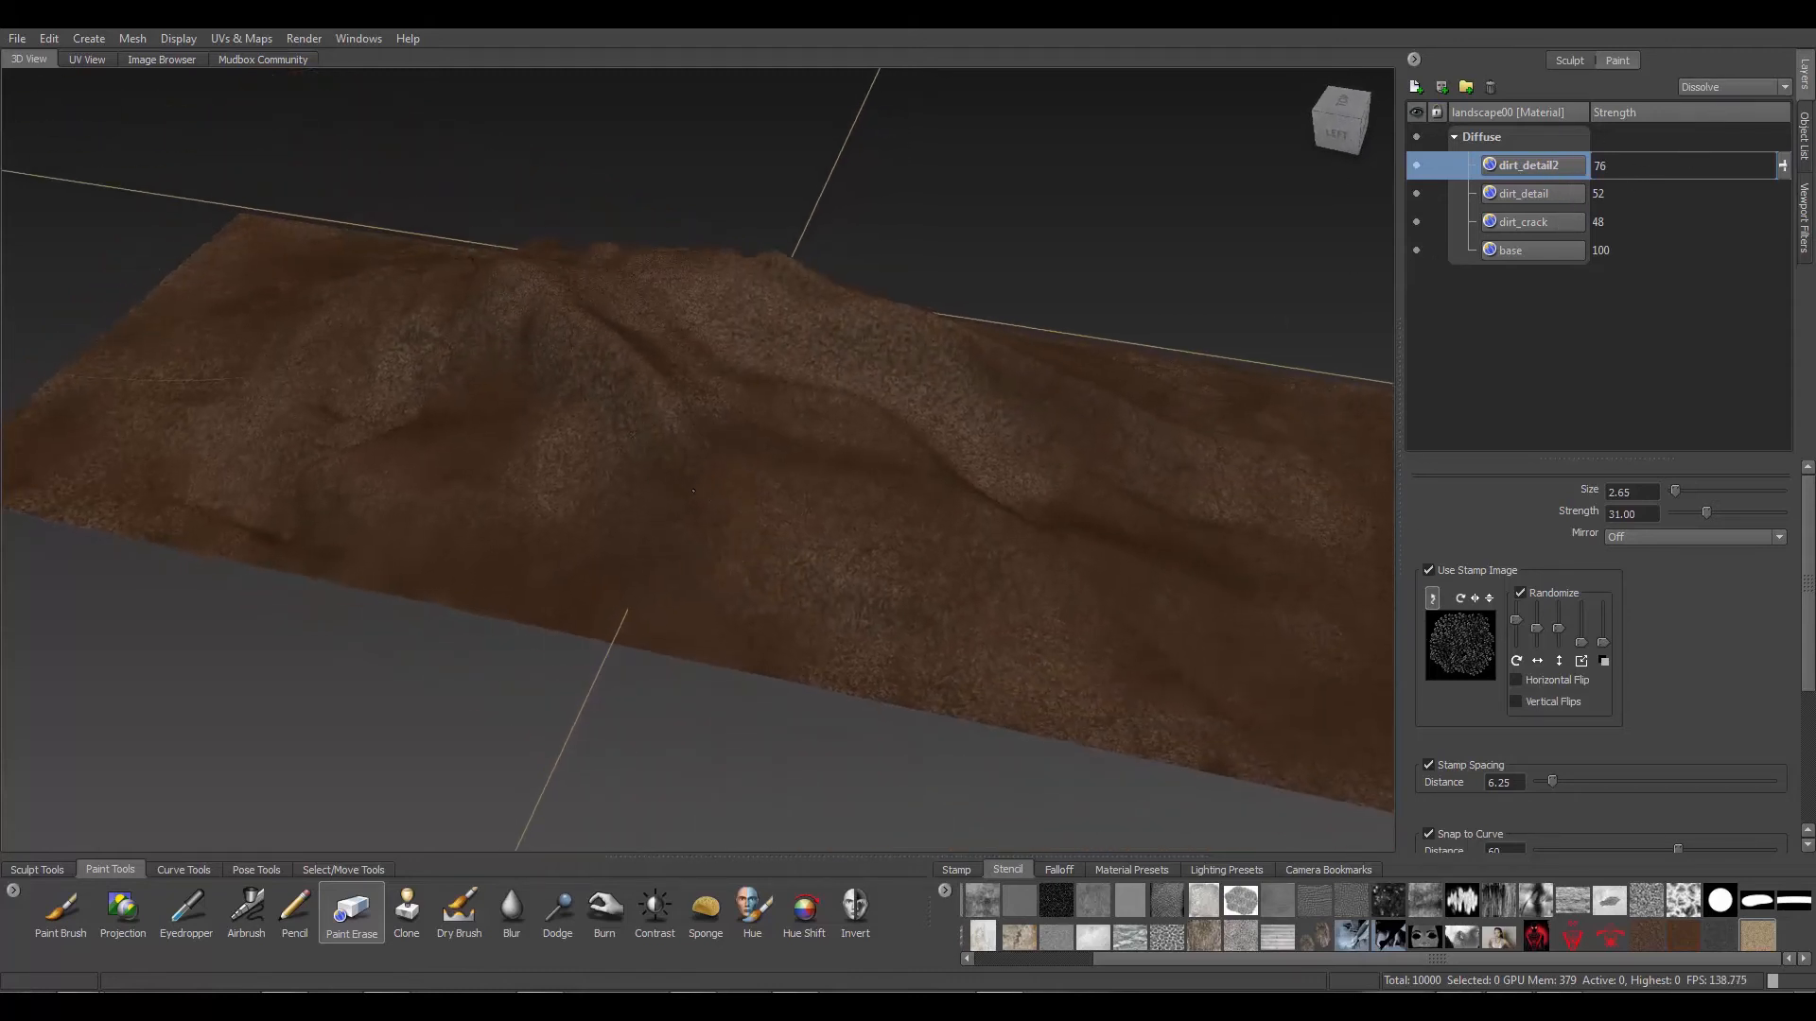
pyautogui.scroll(3, 894, 492)
pyautogui.scroll(2, 894, 492)
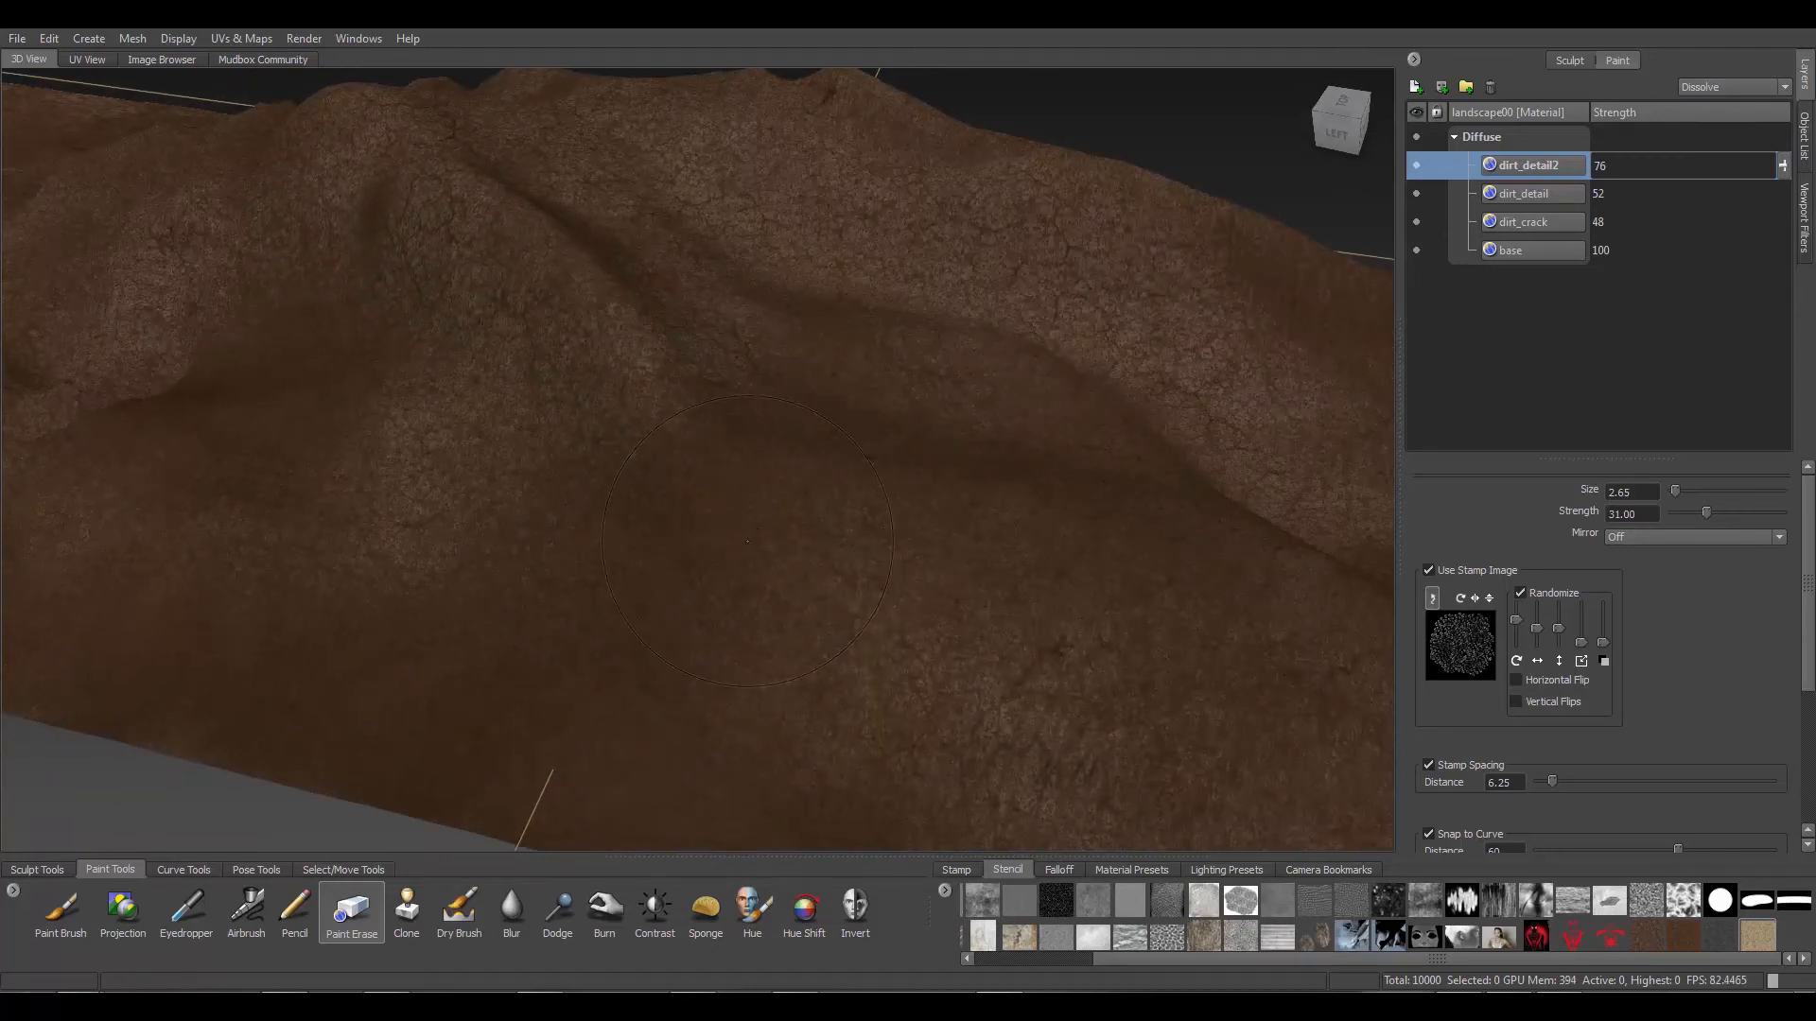
pyautogui.moveTo(755, 573)
pyautogui.keyDown('alt'); pyautogui.mouseDown()
pyautogui.moveTo(595, 579)
pyautogui.moveTo(823, 463)
pyautogui.mouseUp(); pyautogui.keyUp('alt')
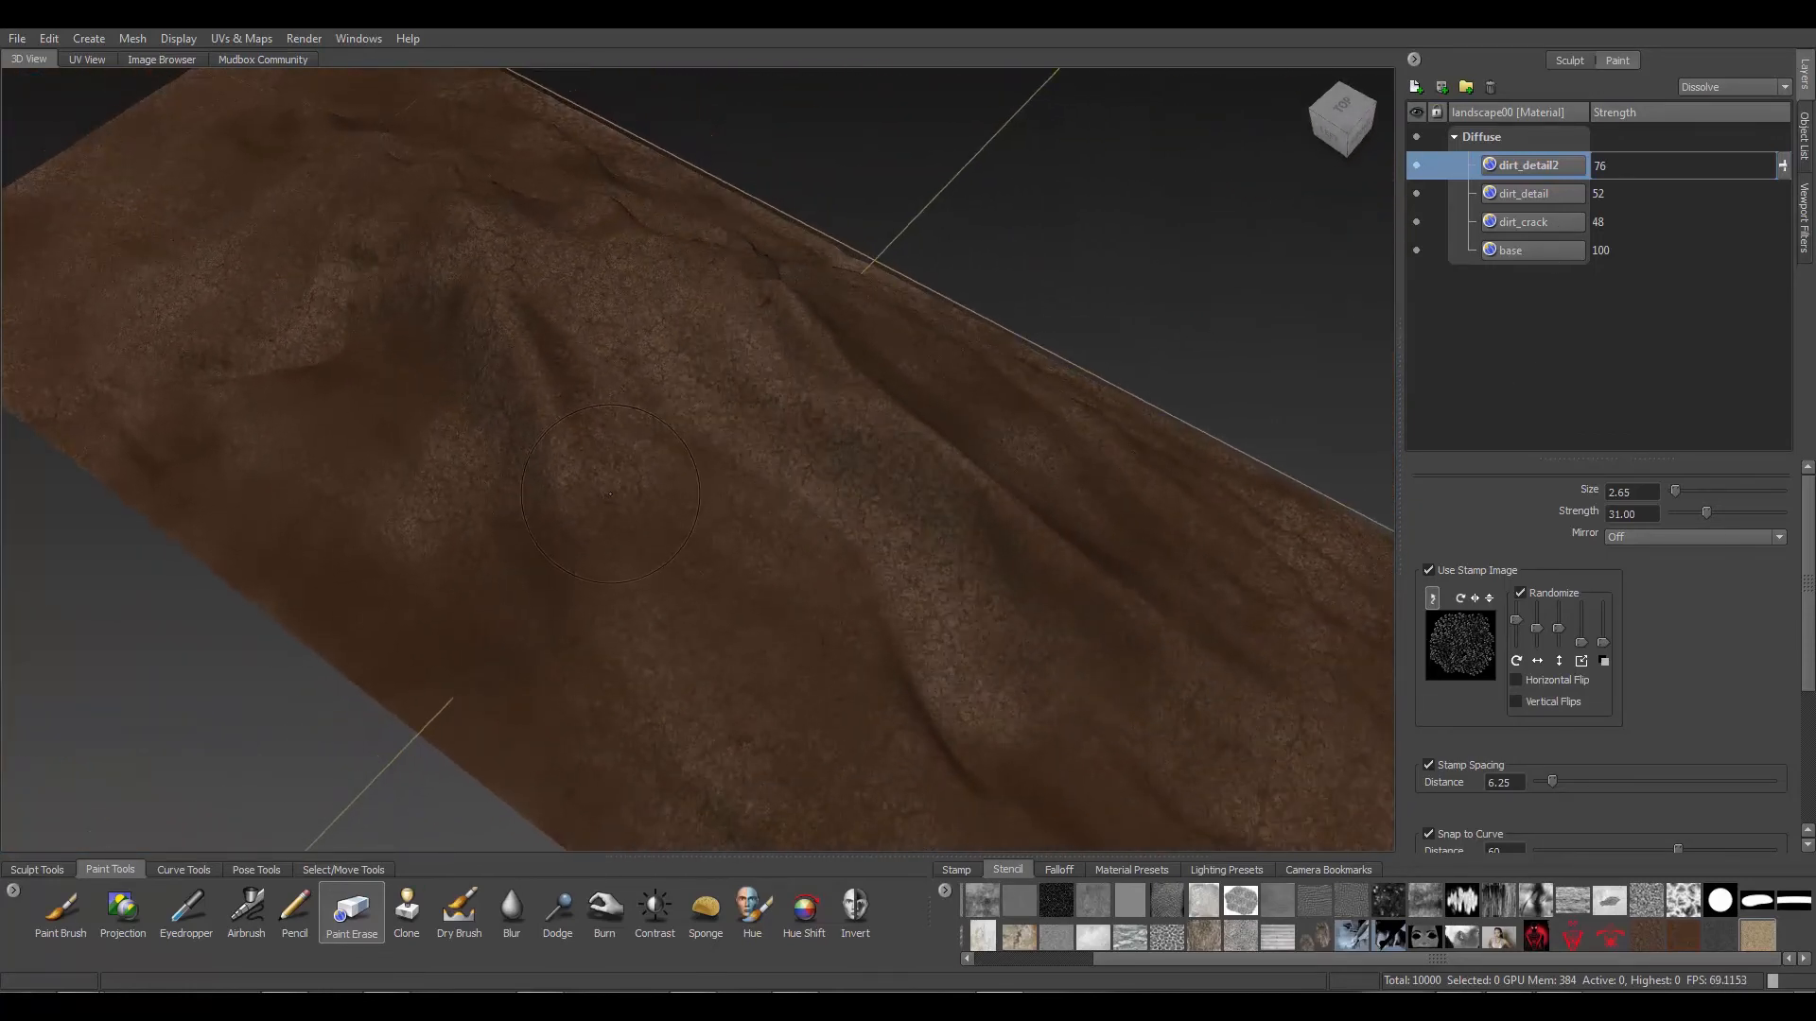
pyautogui.keyDown('alt'); pyautogui.moveTo(610, 494); pyautogui.dragTo(591, 525); pyautogui.keyUp('alt')
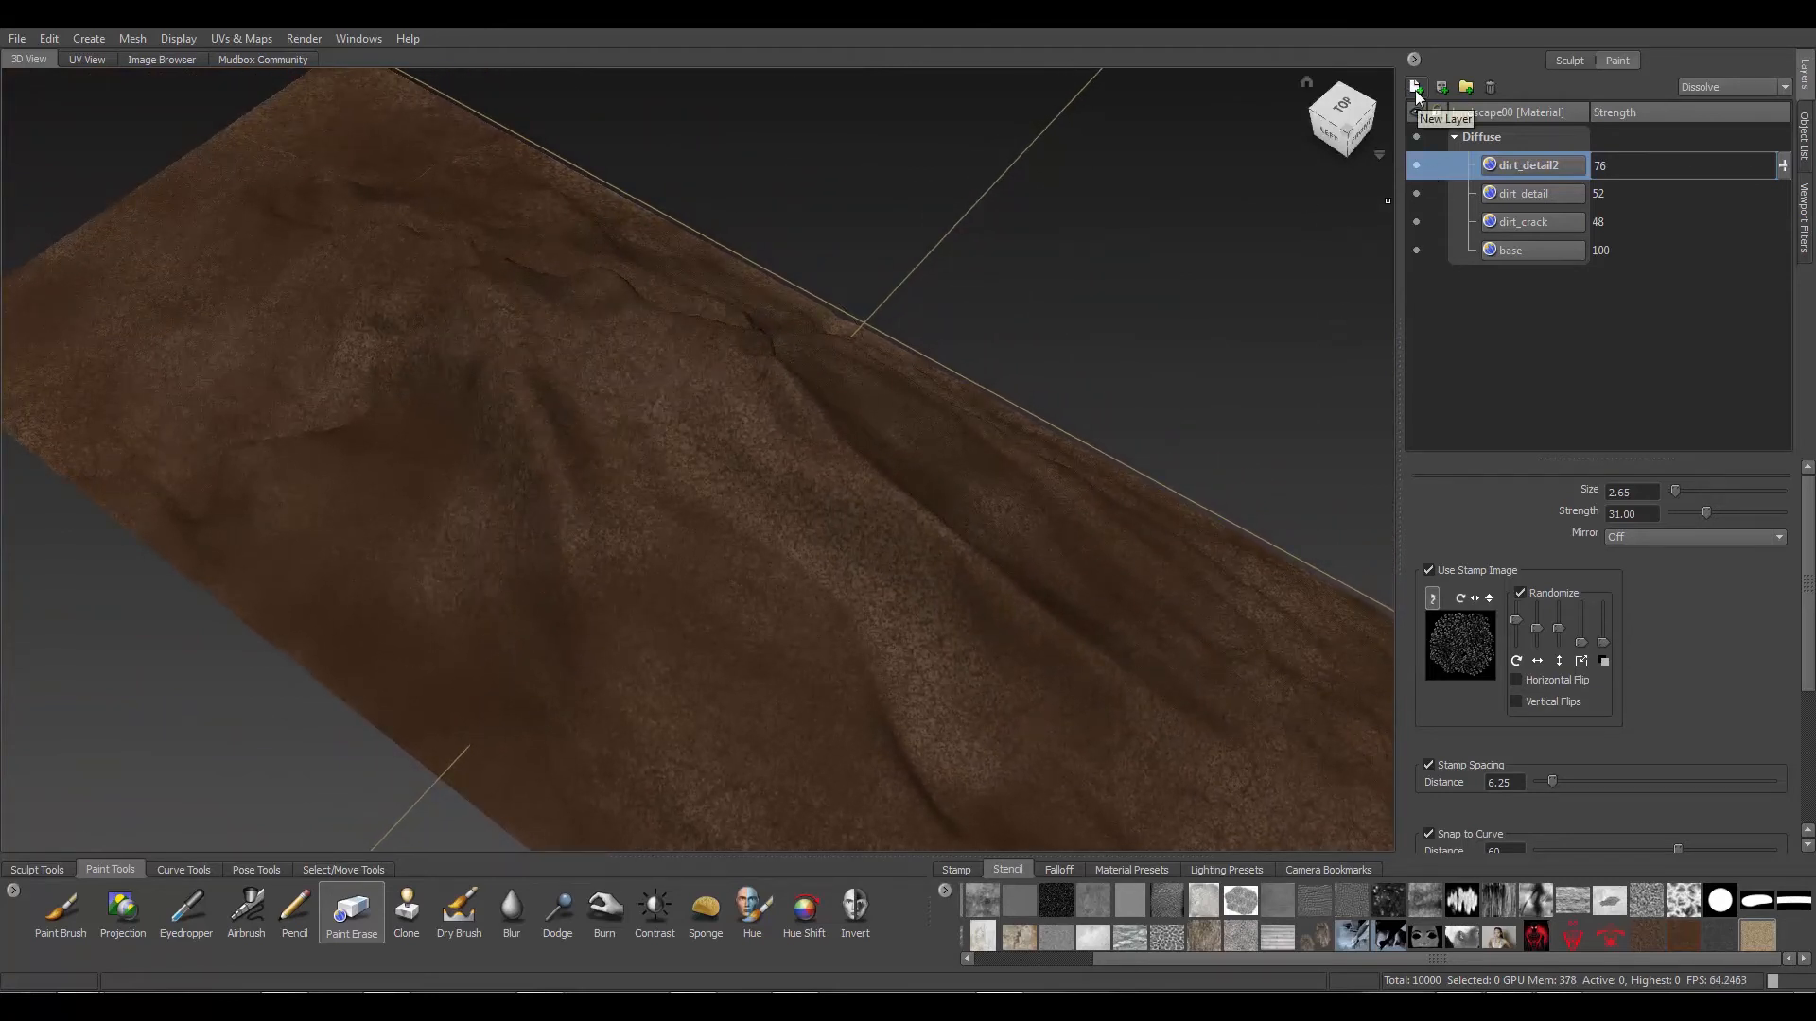
pyautogui.click(1415, 87)
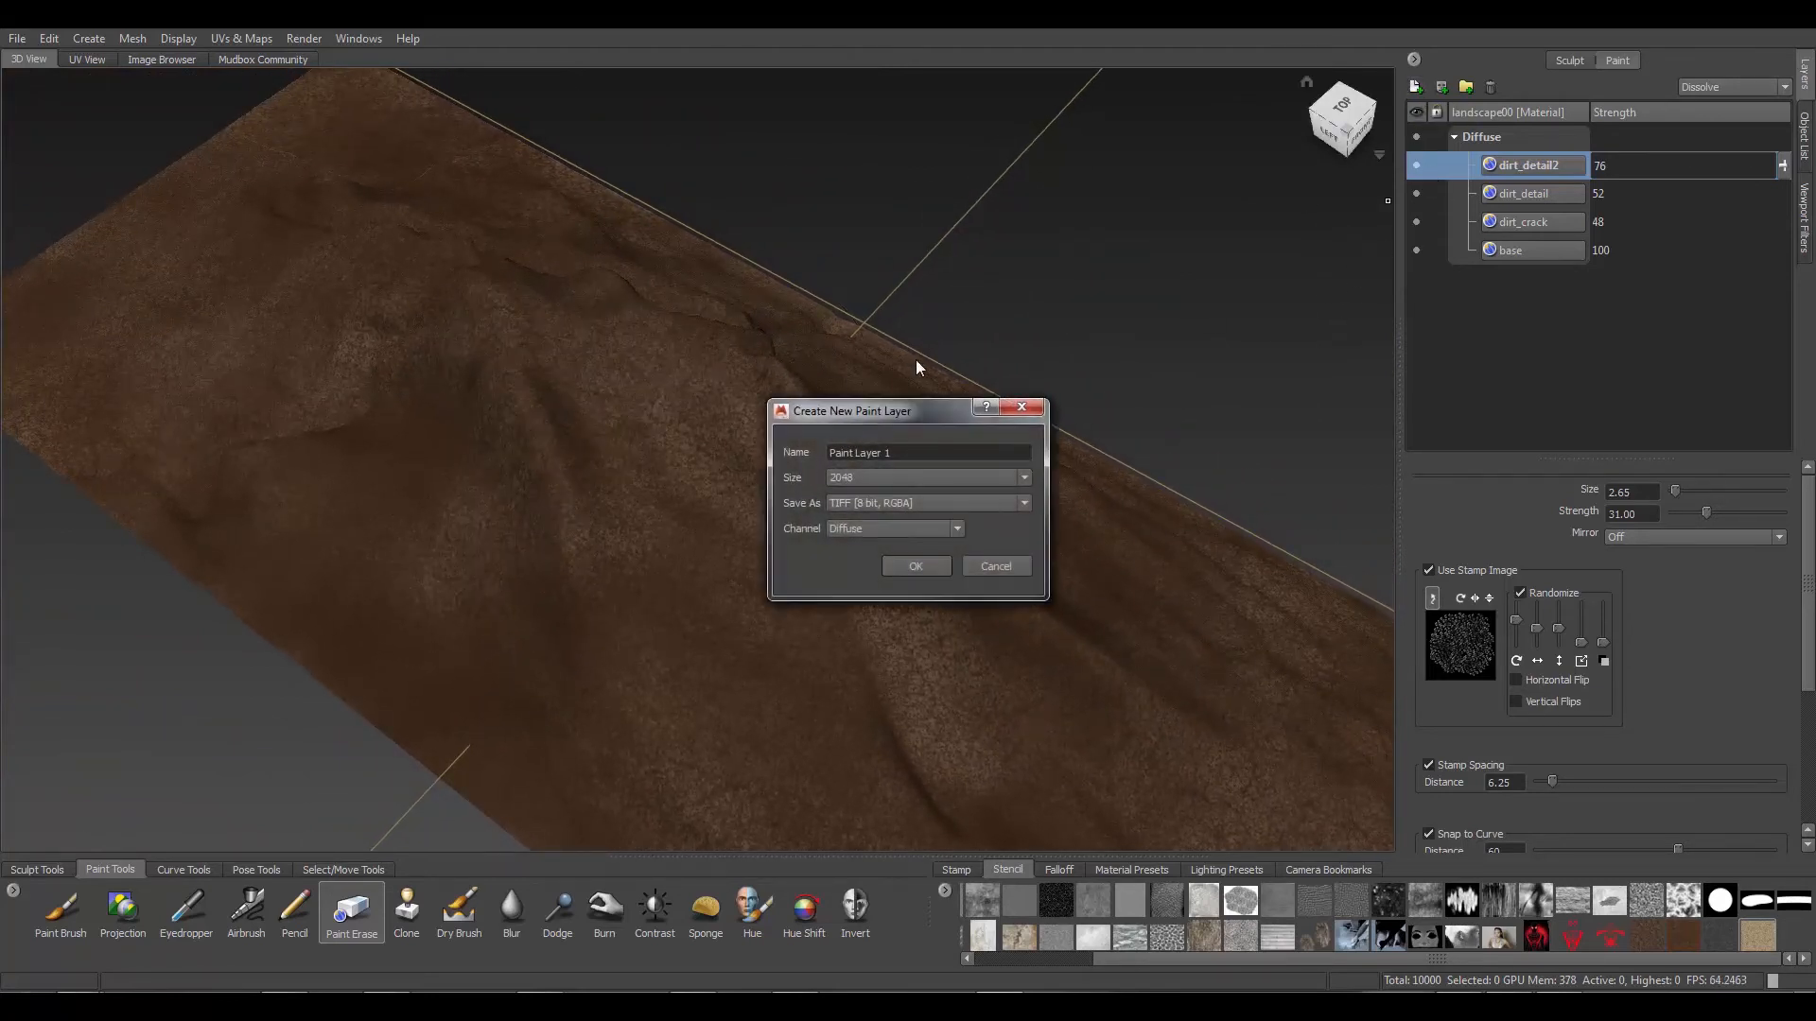
pyautogui.click(895, 528)
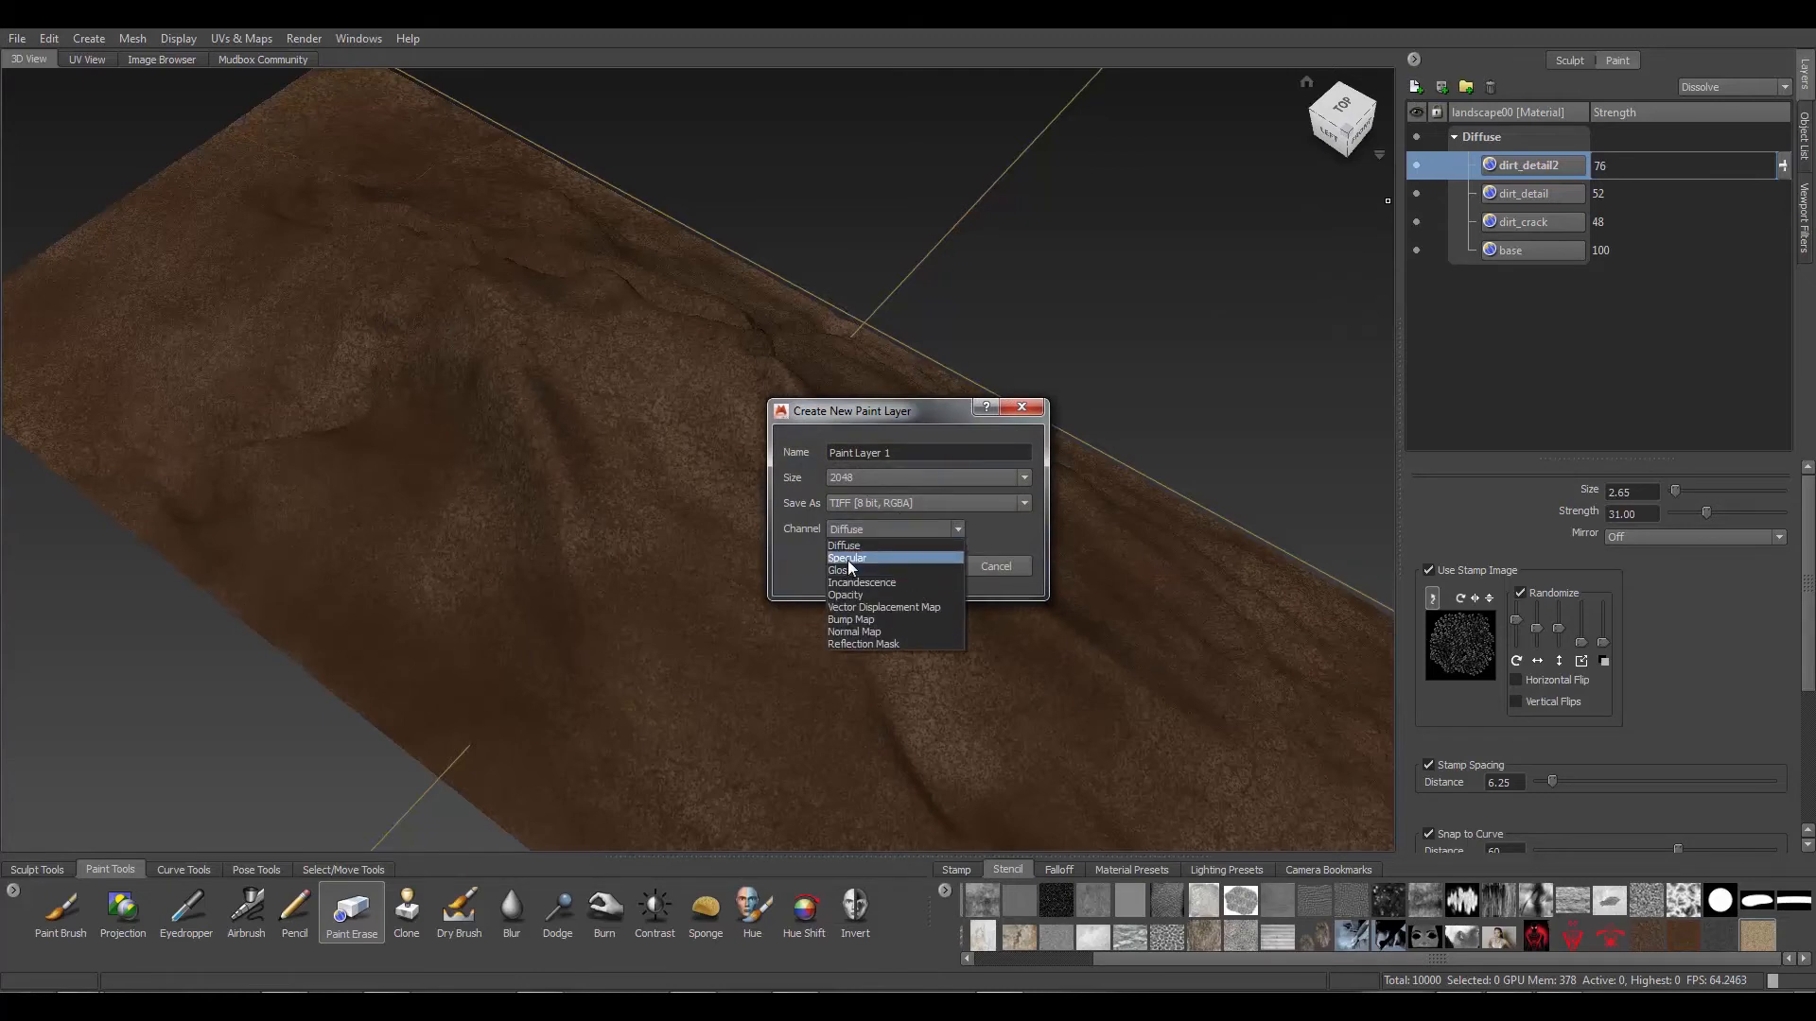
pyautogui.click(847, 560)
pyautogui.moveTo(903, 455); pyautogui.dragTo(698, 447)
pyautogui.write('base_spec')
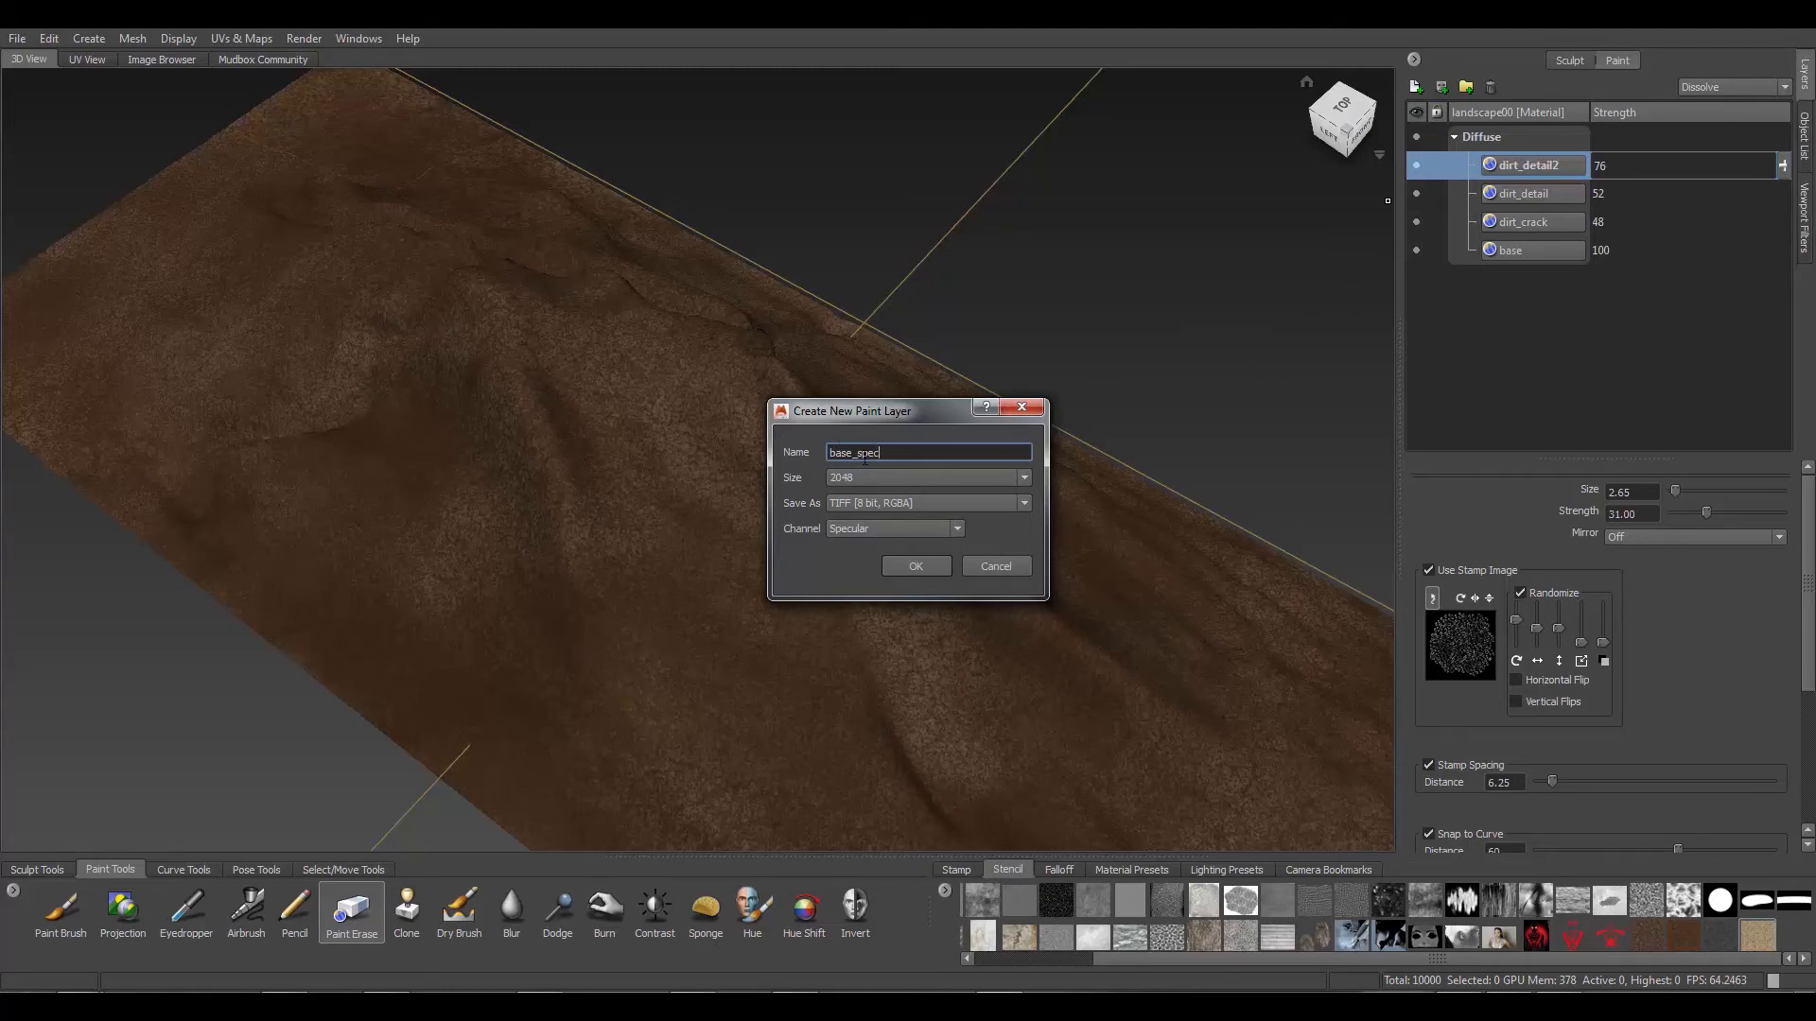
pyautogui.click(906, 567)
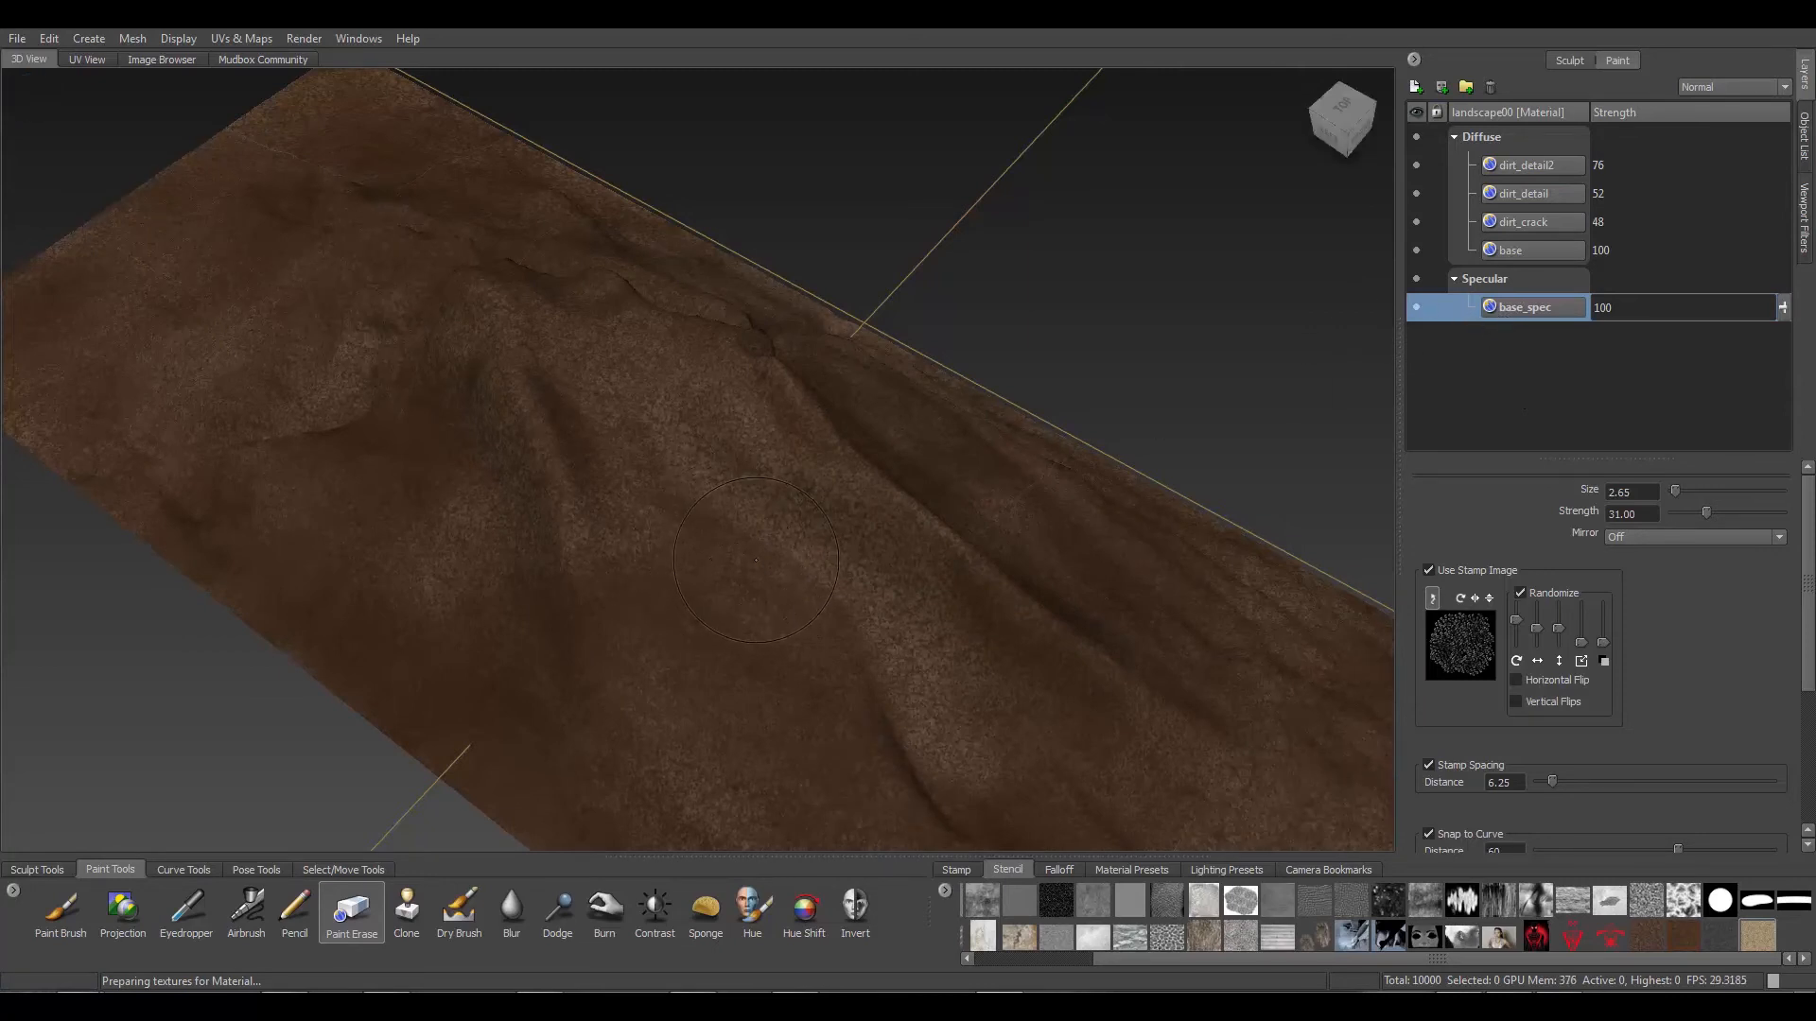
# Load the tiled grey dirt specular image as the stencil and choose the Projection tool for painting base_spec
pyautogui.keyDown('alt'); pyautogui.moveTo(756, 560); pyautogui.dragTo(779, 523); pyautogui.keyUp('alt')
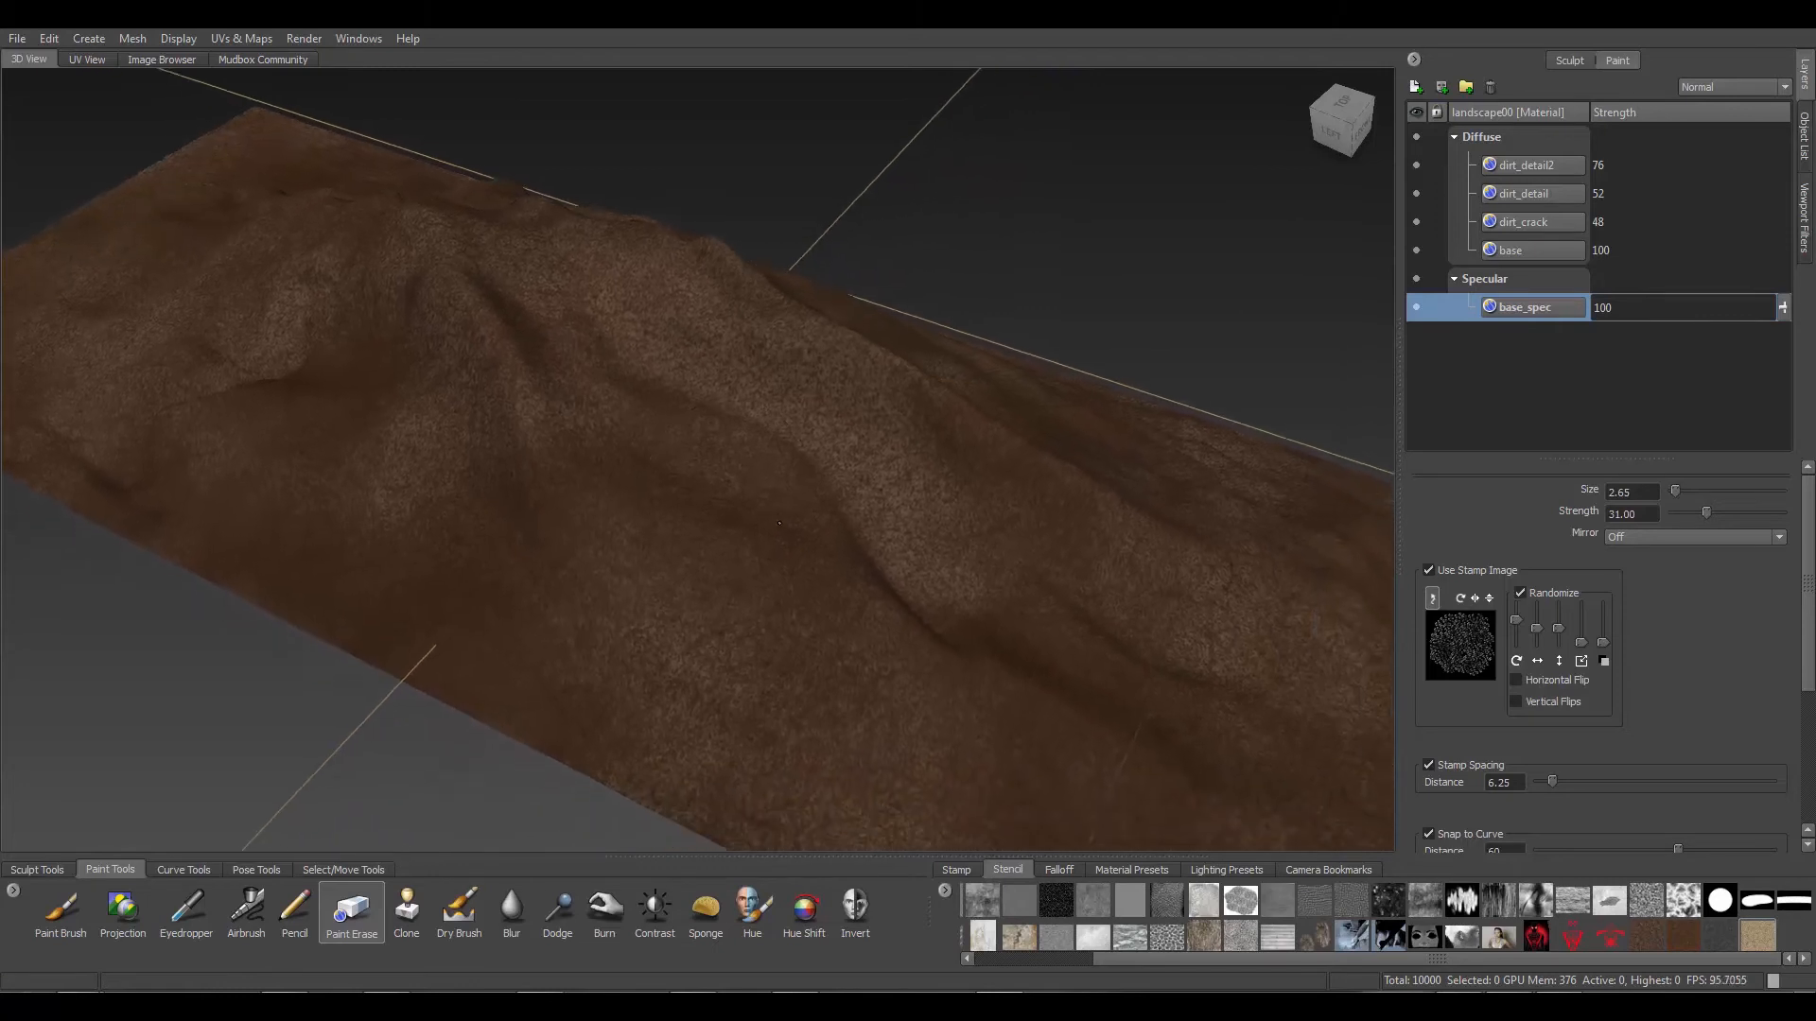
pyautogui.keyDown('alt'); pyautogui.moveTo(779, 523); pyautogui.dragTo(696, 503, button='middle'); pyautogui.keyUp('alt')
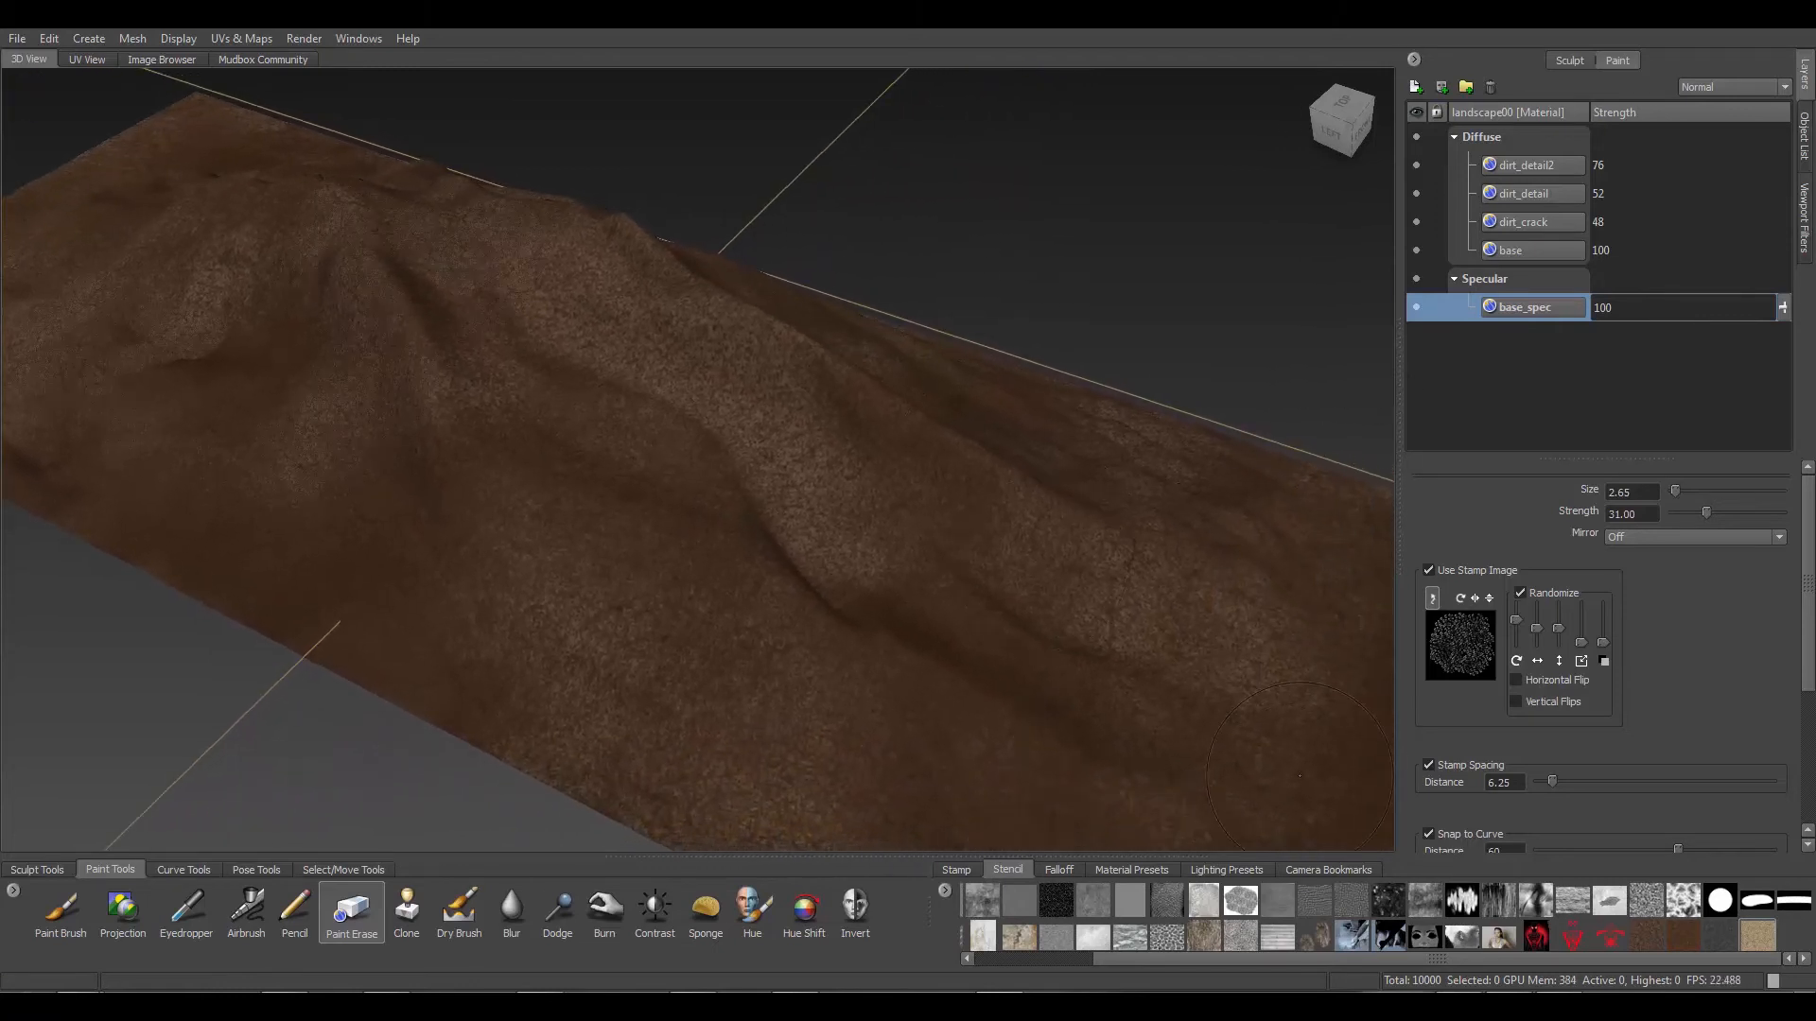
pyautogui.click(1716, 934)
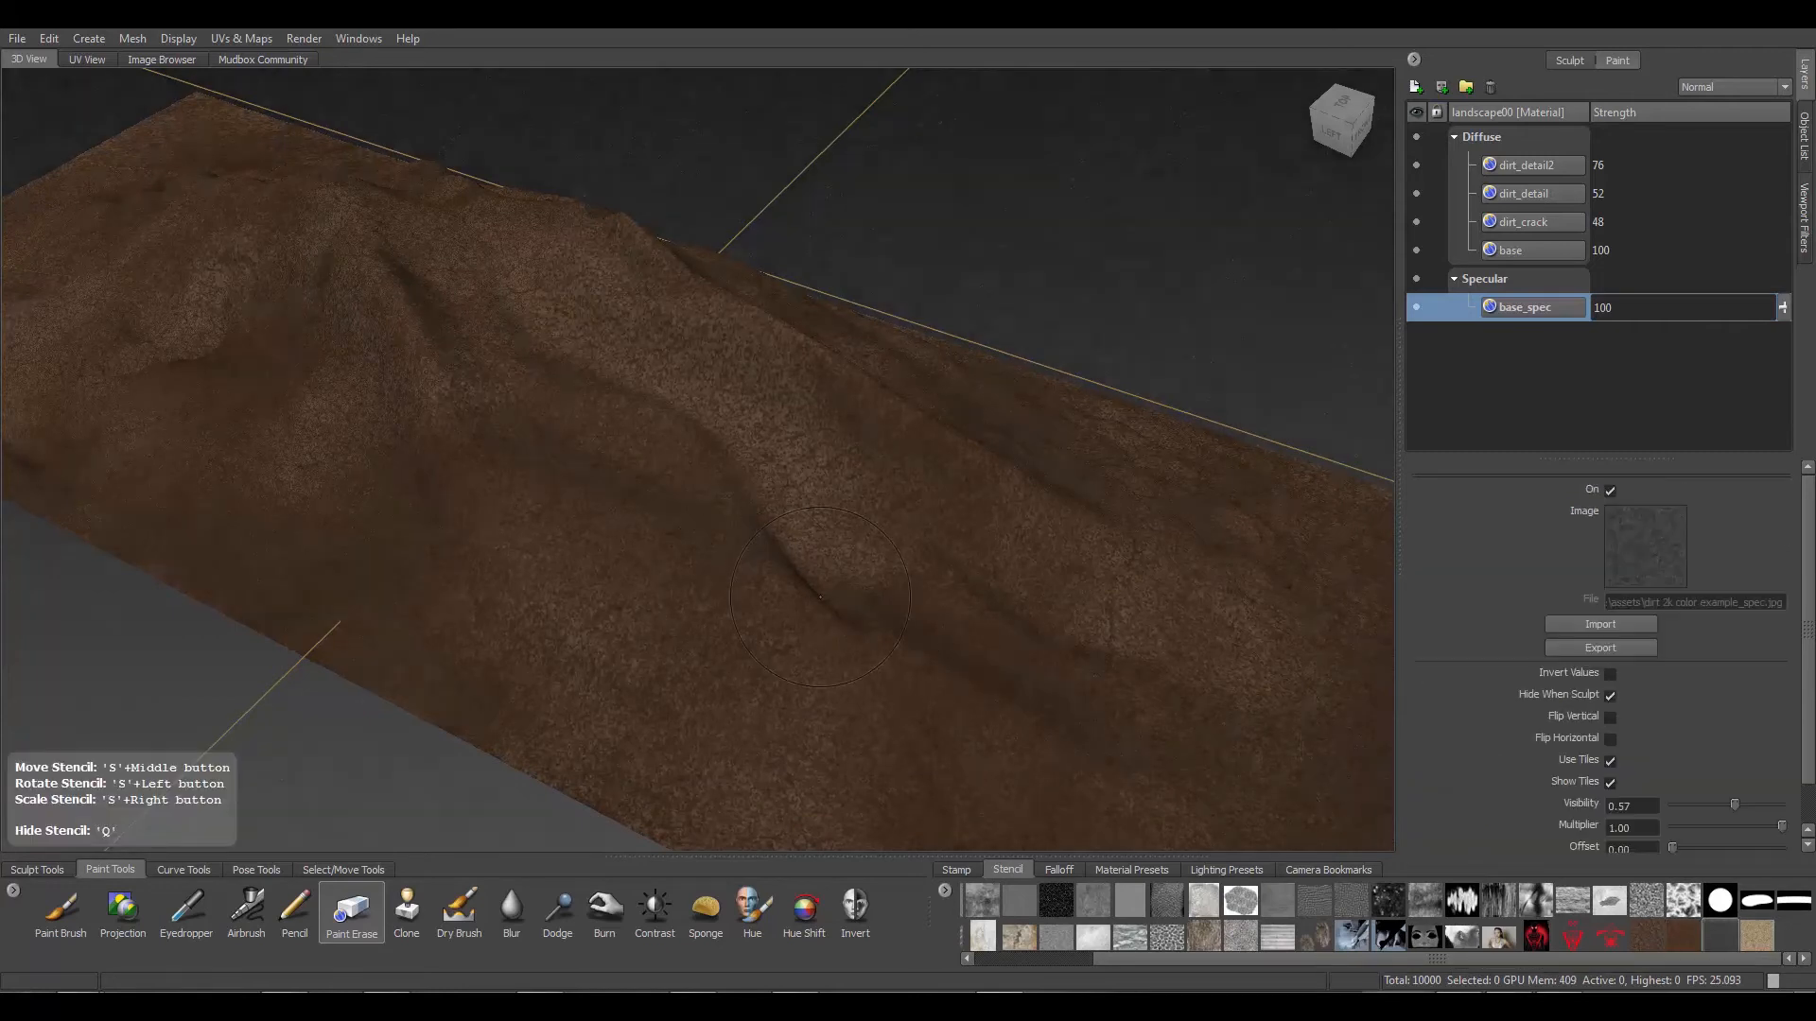
pyautogui.scroll(-5, 712, 601)
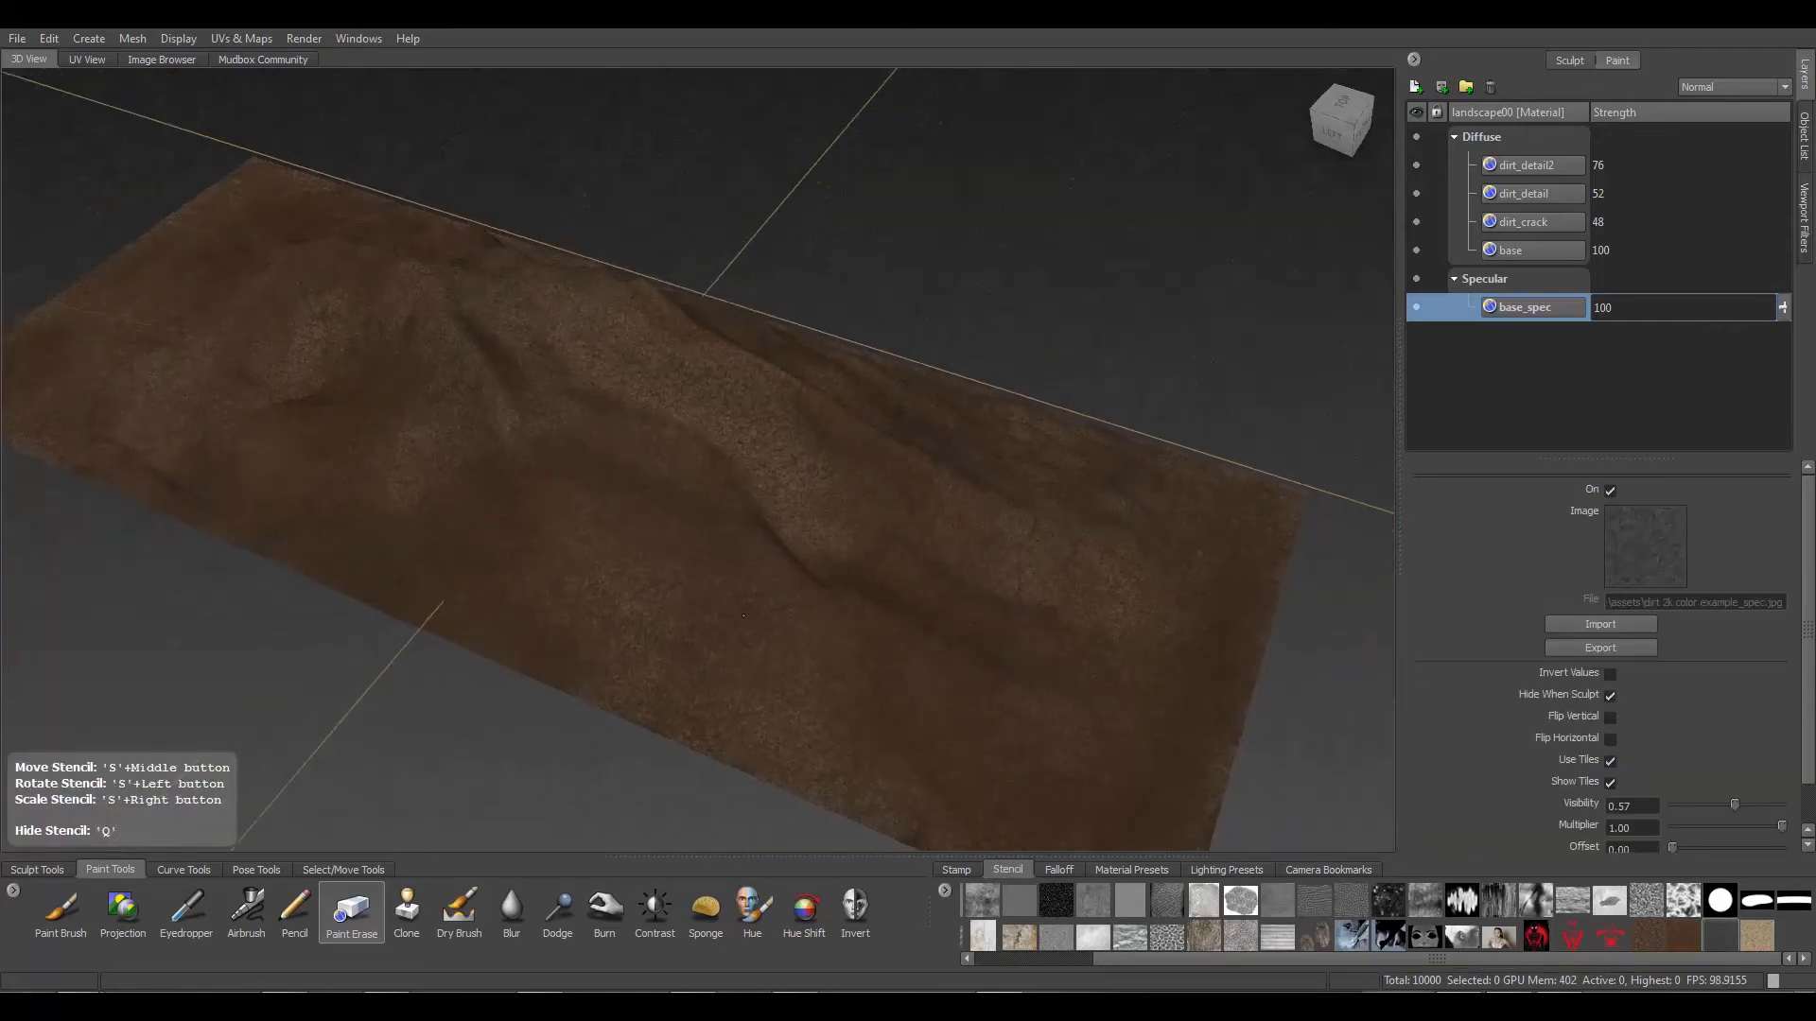
pyautogui.keyDown('alt'); pyautogui.moveTo(712, 602); pyautogui.dragTo(789, 617); pyautogui.keyUp('alt')
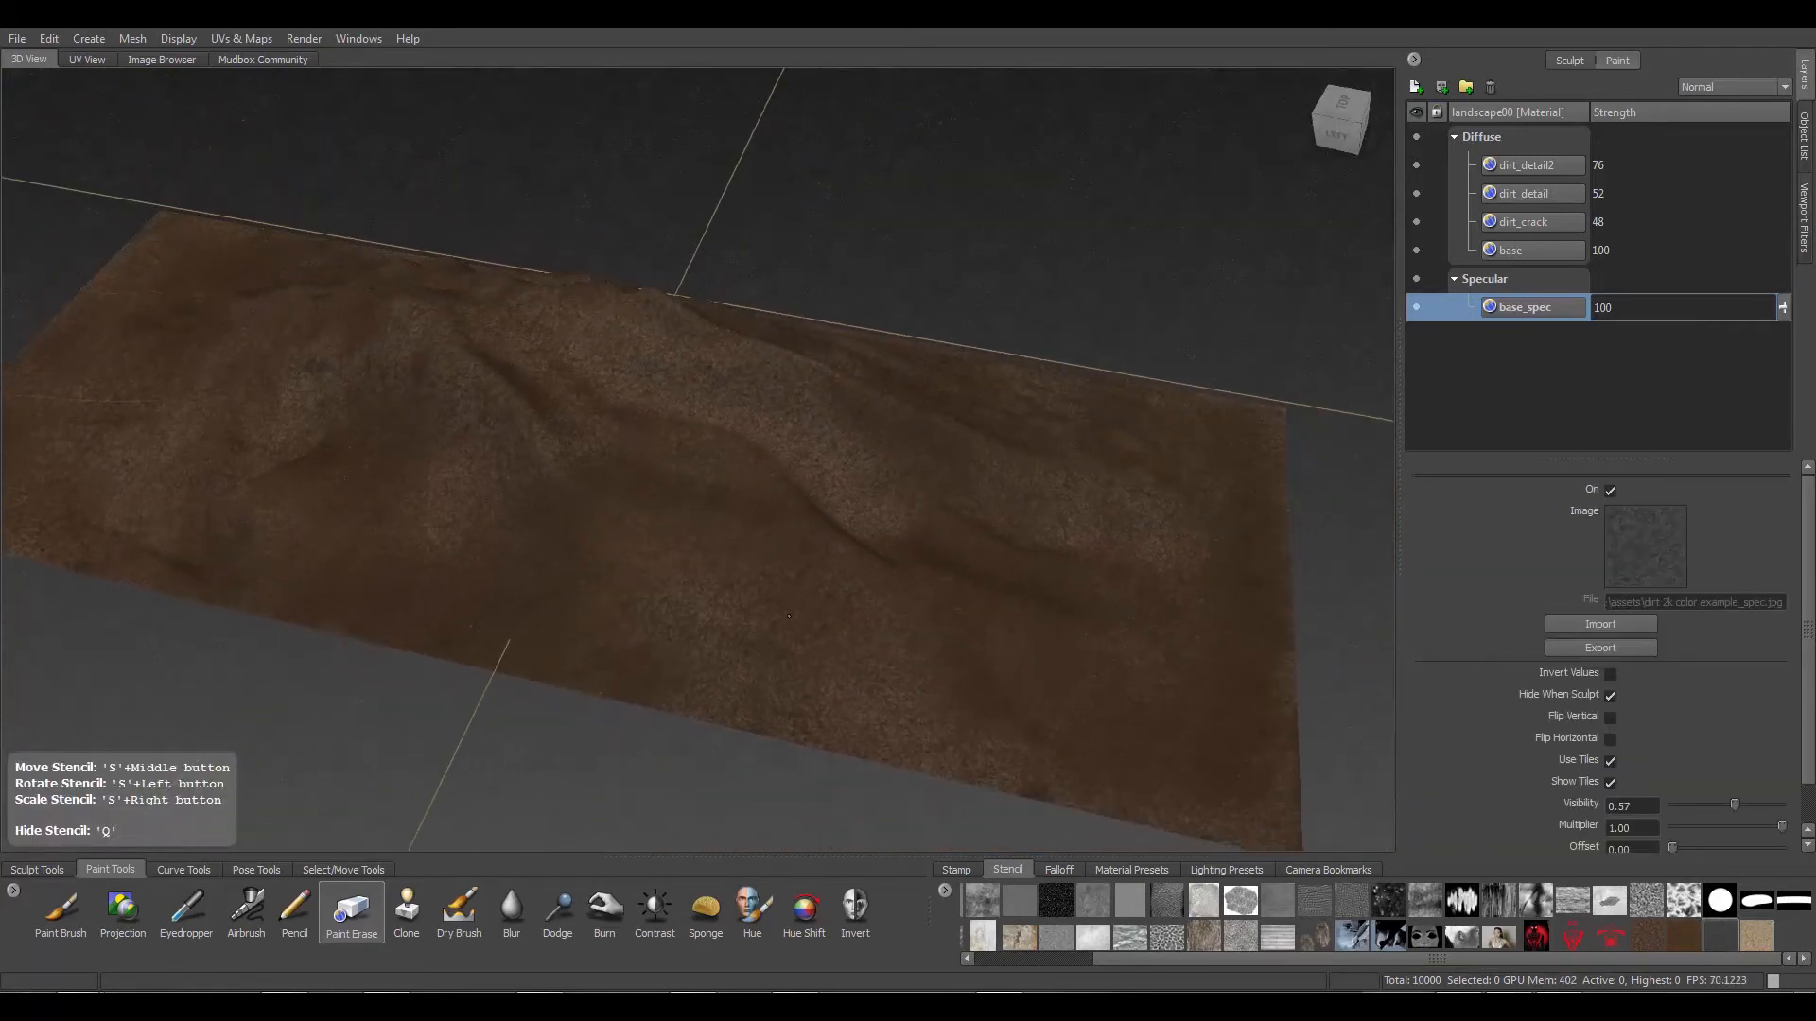
pyautogui.scroll(5, 747, 615)
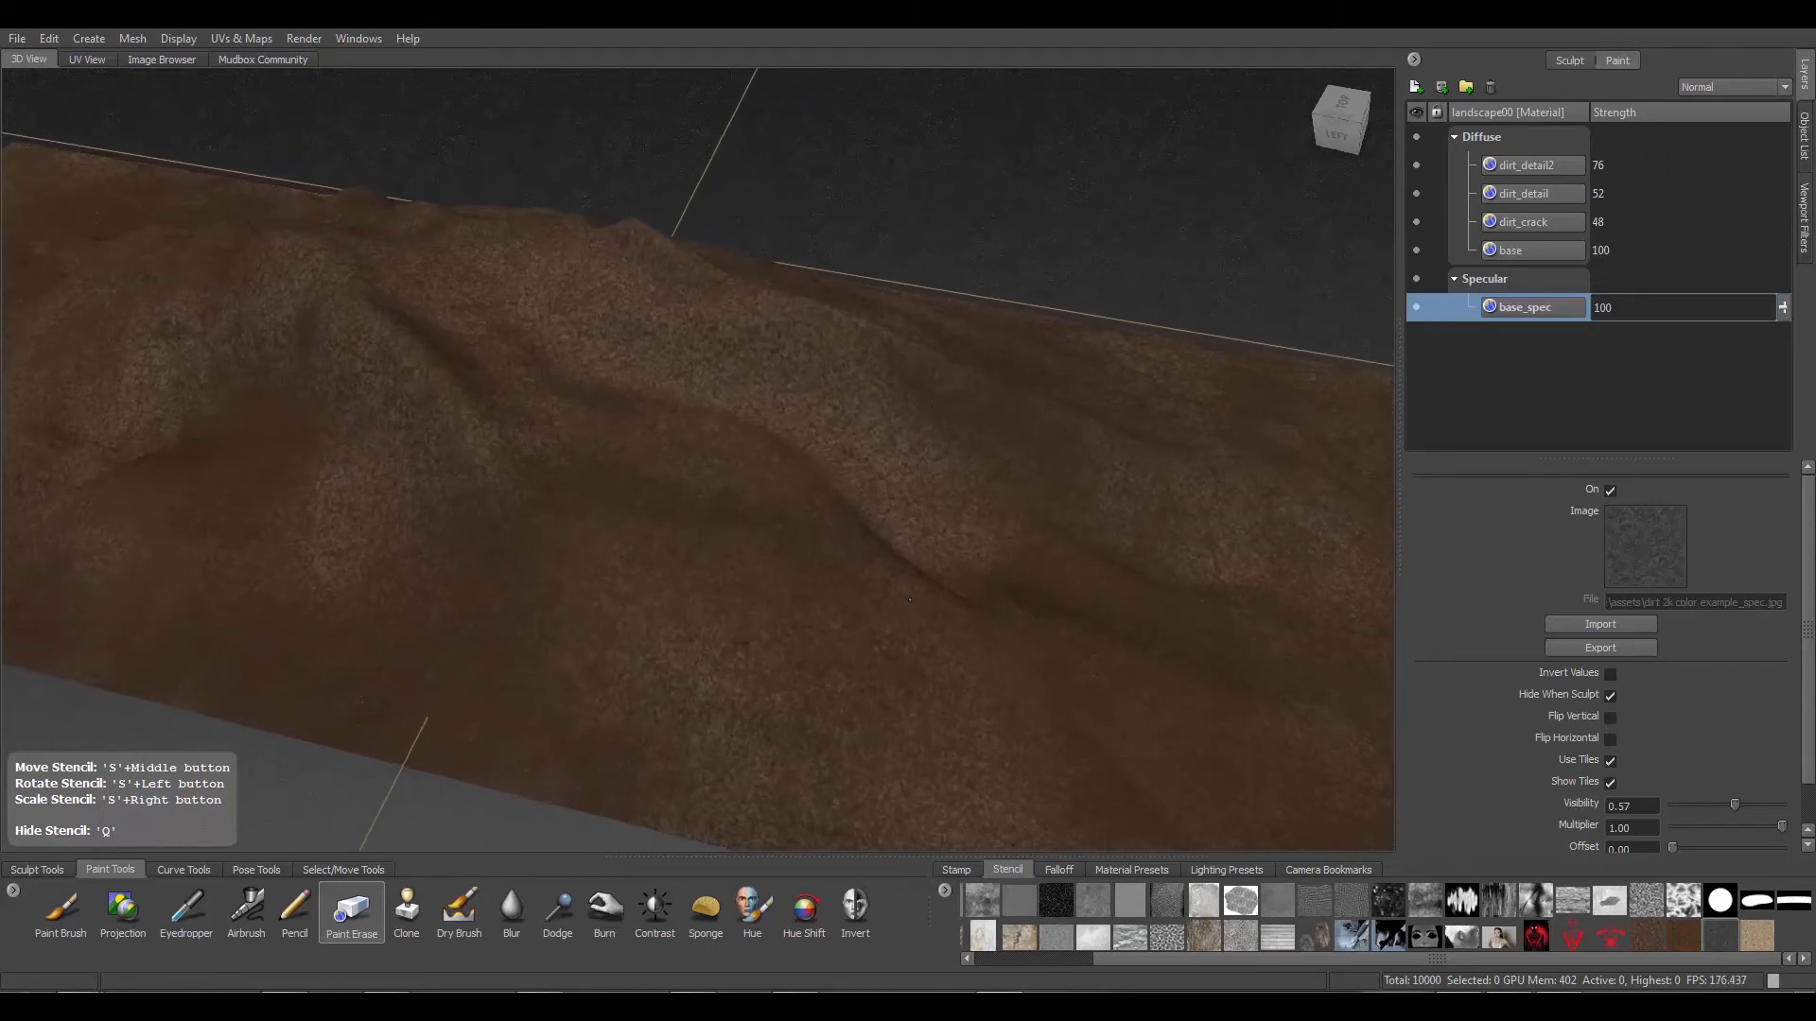
pyautogui.scroll(1, 767, 557)
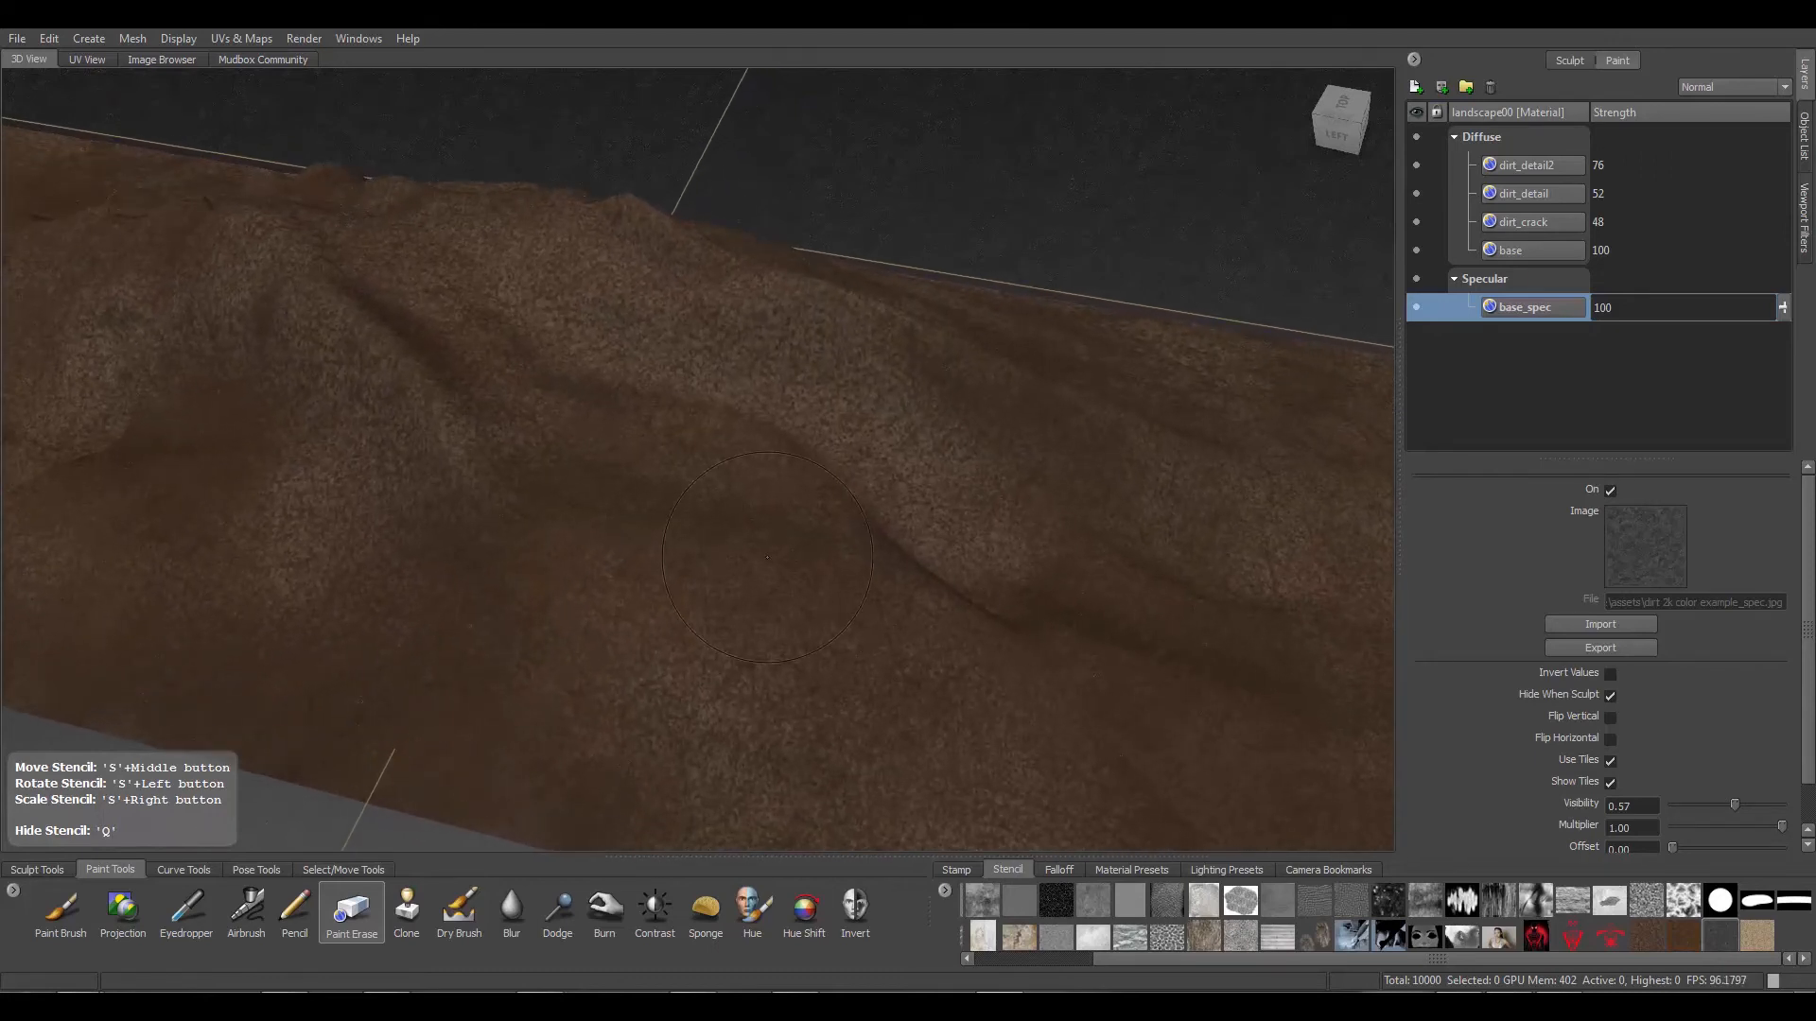
pyautogui.click(123, 908)
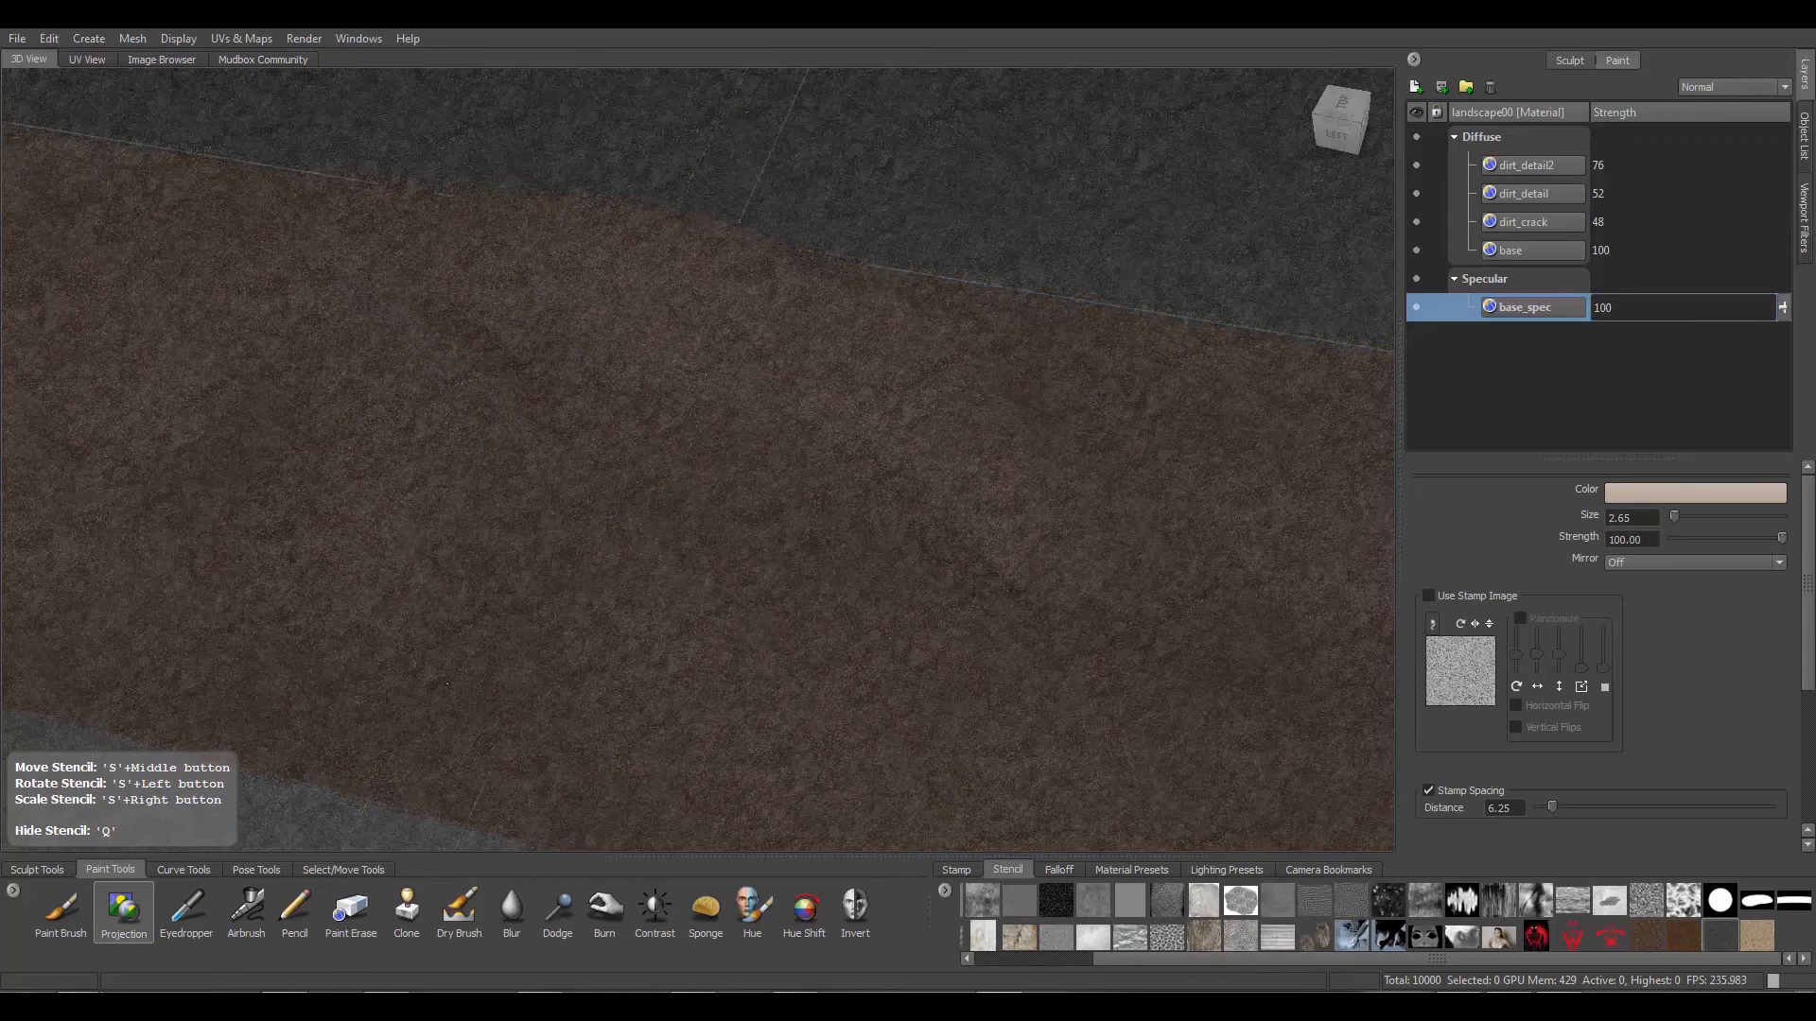
# Project the specular dirt stencil onto base_spec across the middle of the landscape's end and its adjoining ridges
pyautogui.scroll(-4, 530, 690)
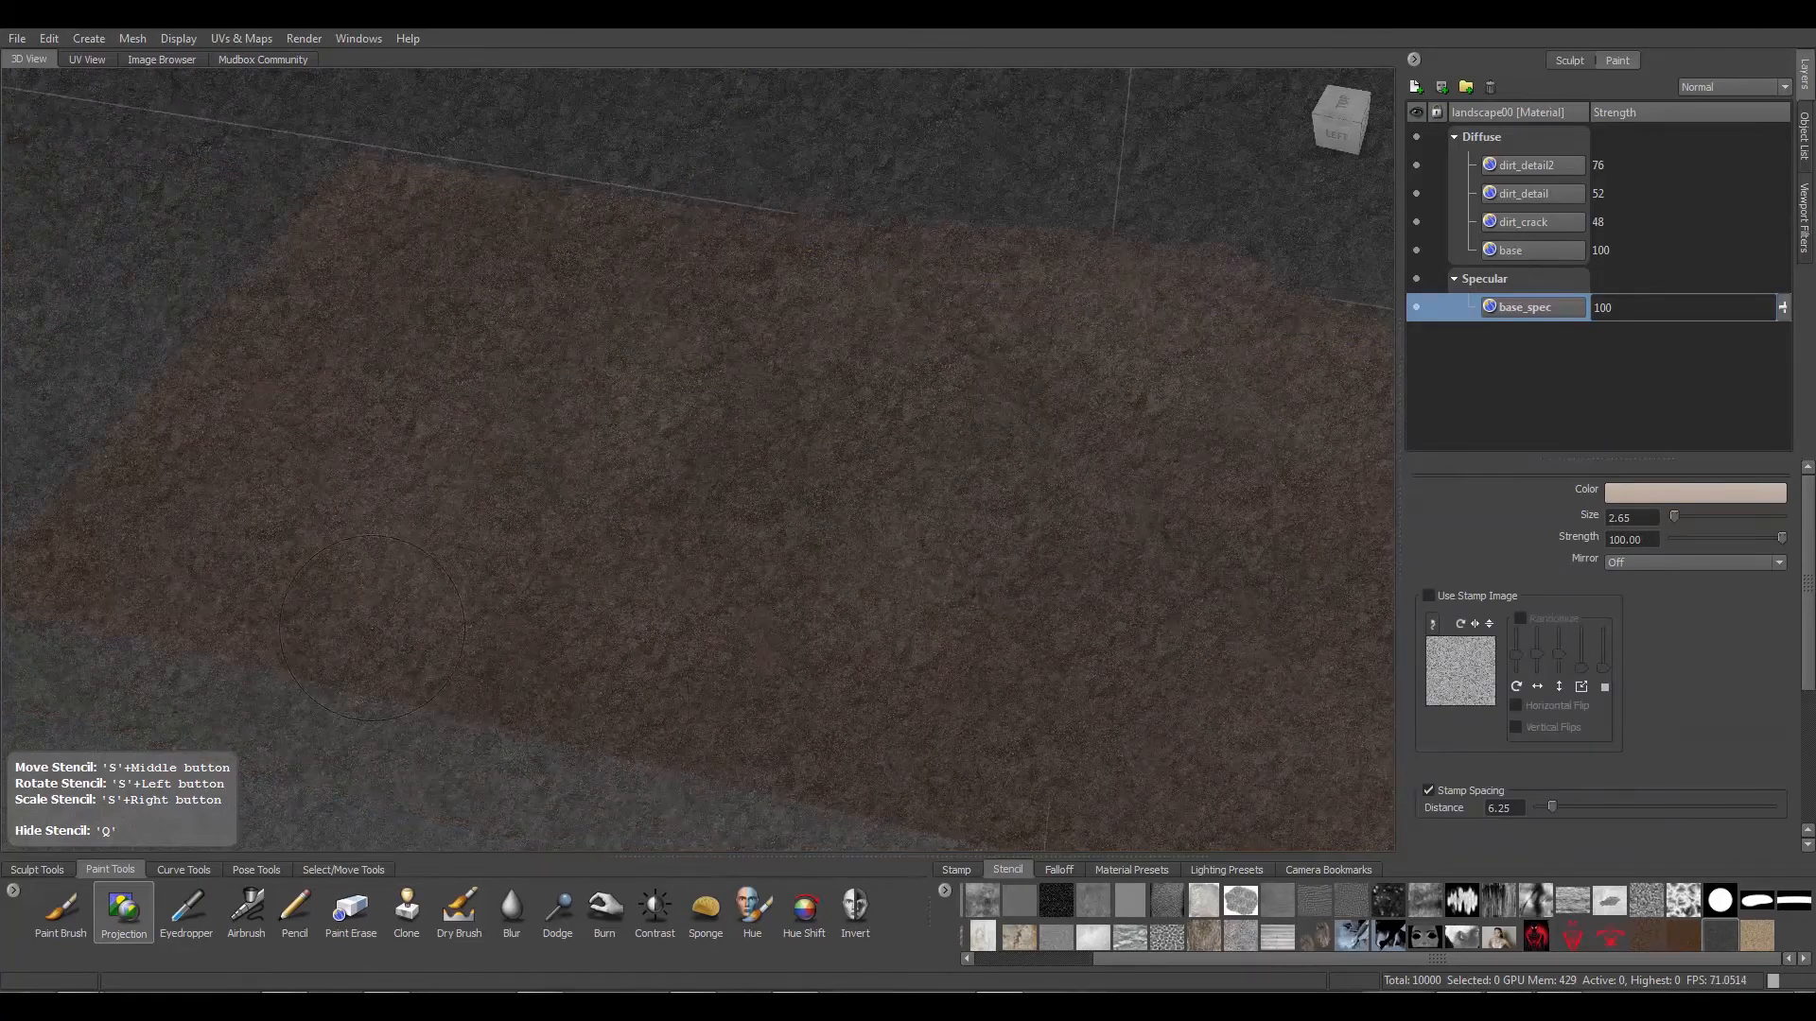
pyautogui.scroll(3, 372, 627)
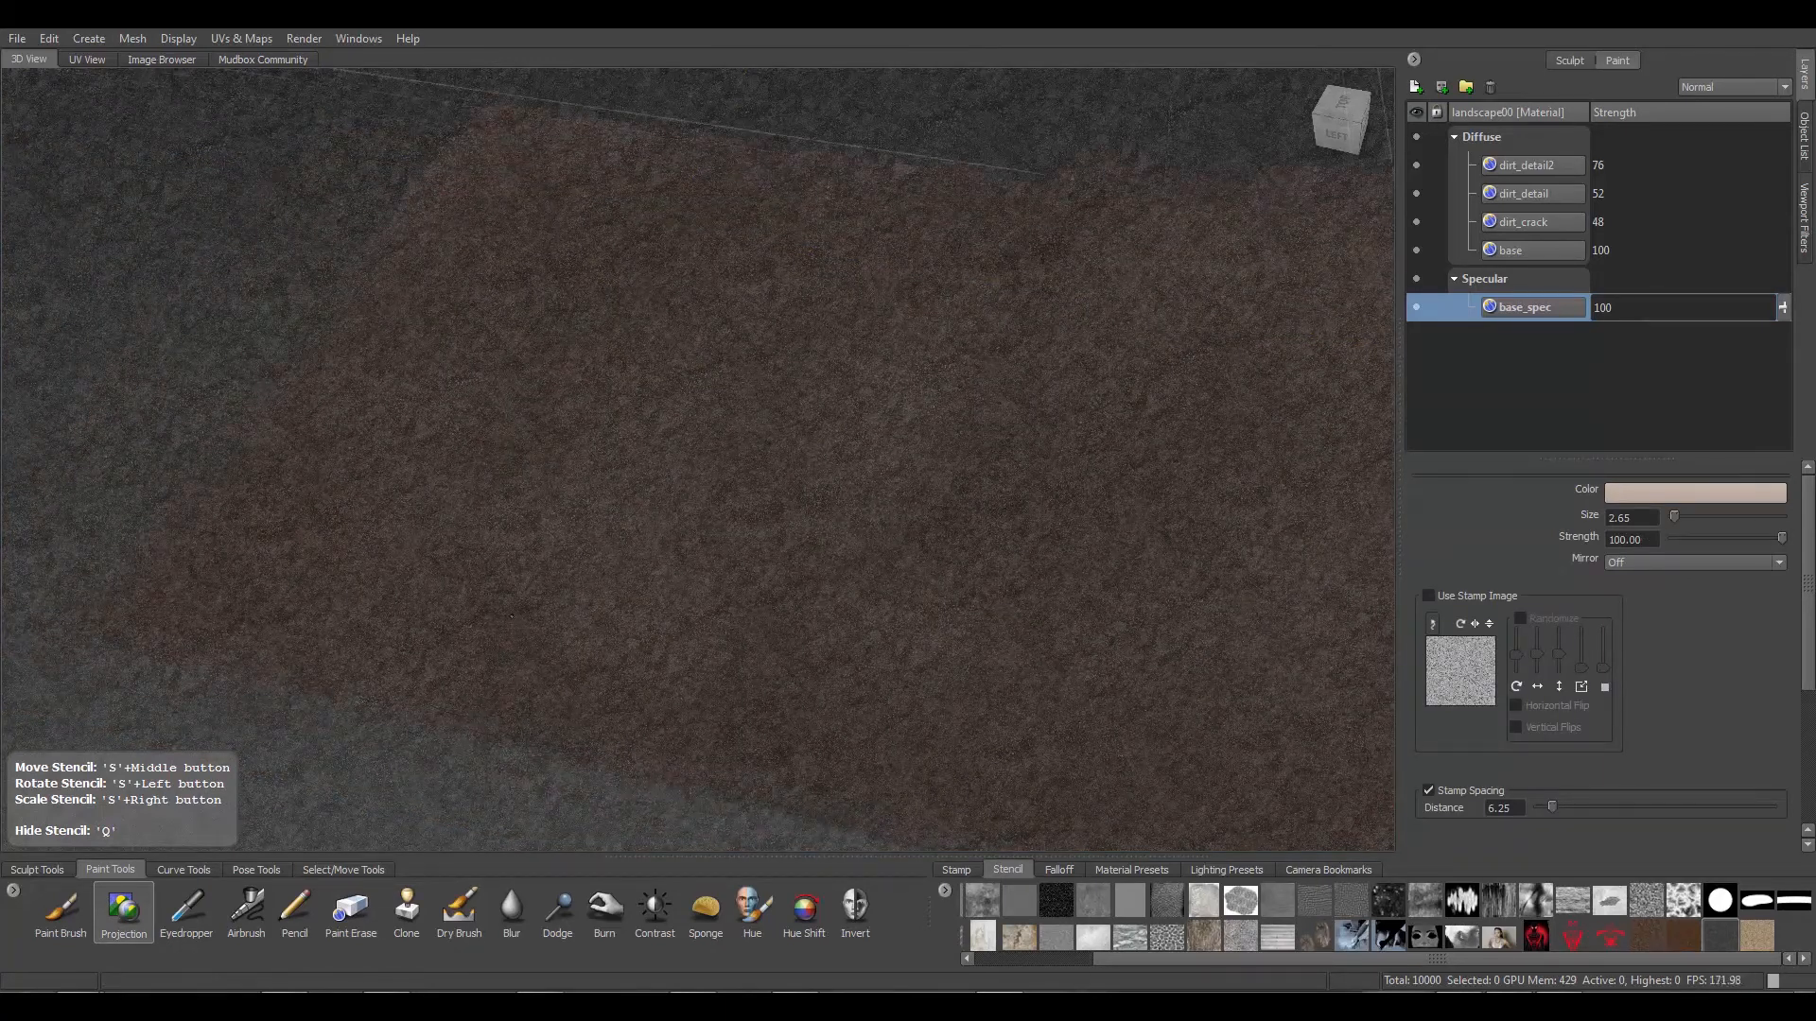
pyautogui.scroll(1, 515, 613)
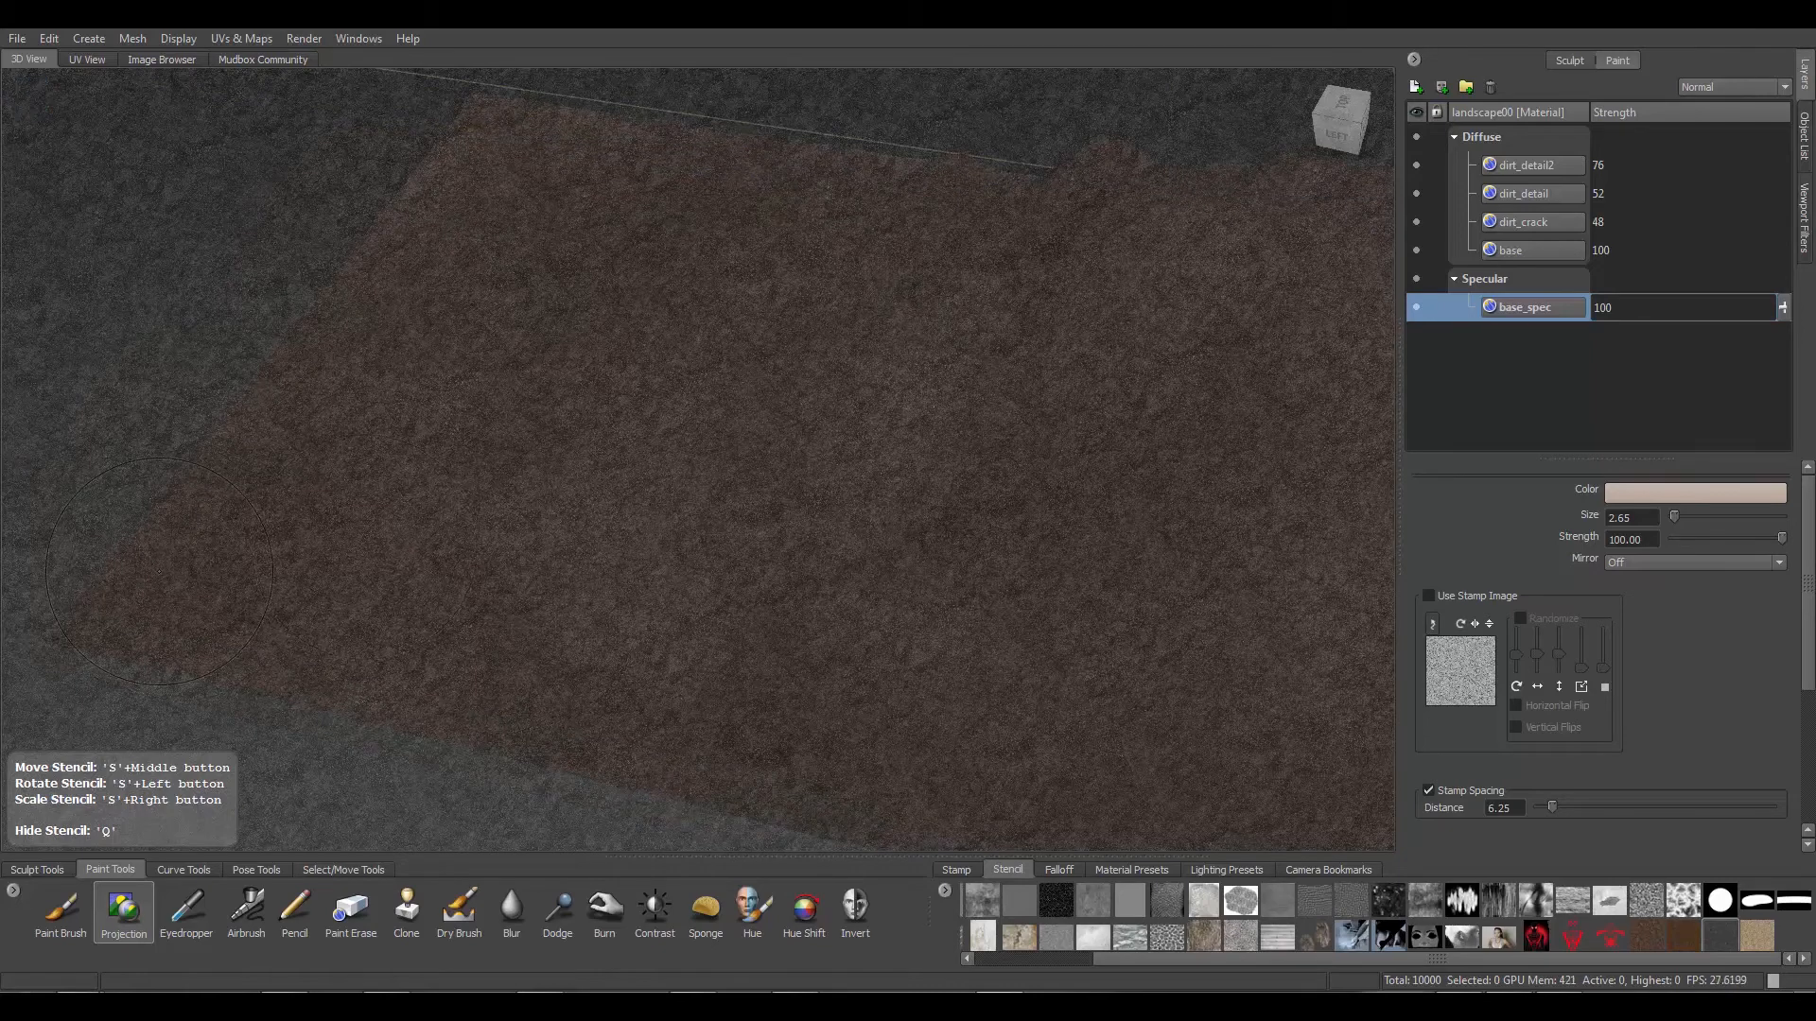
pyautogui.press('q')
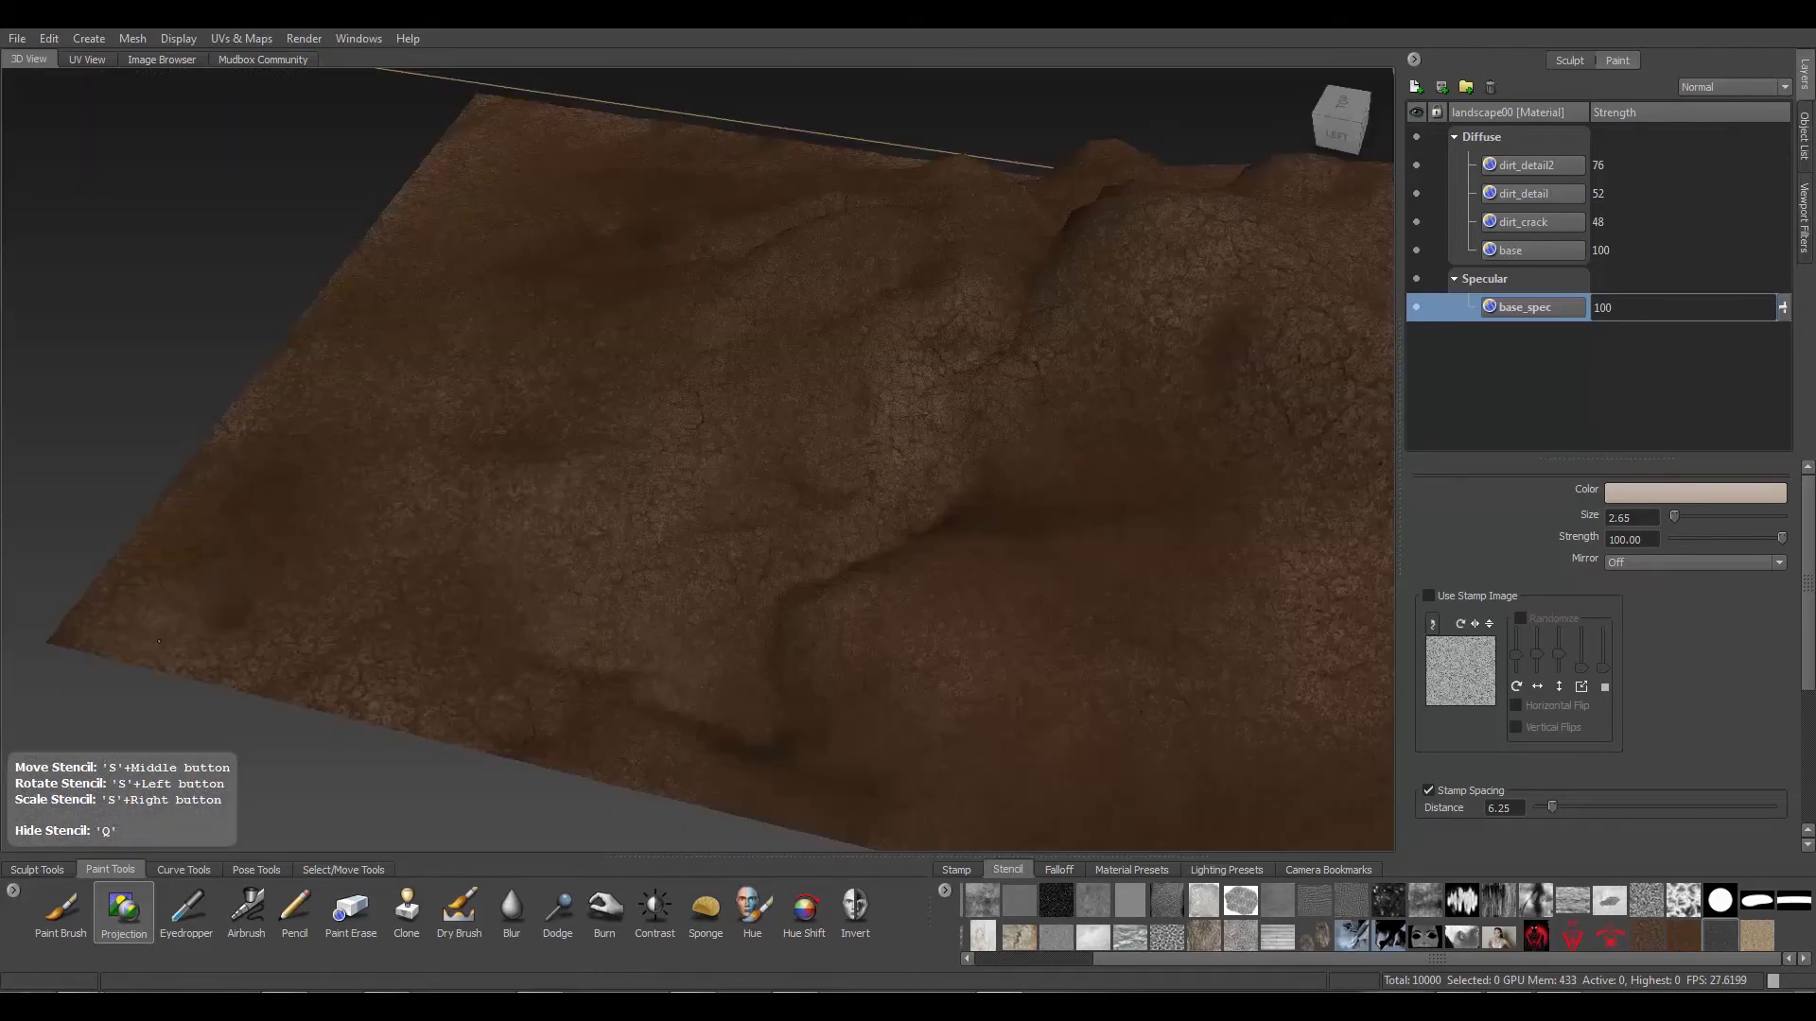
pyautogui.moveTo(410, 449)
pyautogui.mouseDown()
pyautogui.moveTo(625, 568)
pyautogui.moveTo(766, 558)
pyautogui.moveTo(984, 492)
pyautogui.moveTo(1148, 512)
pyautogui.moveTo(1248, 454)
pyautogui.mouseUp()
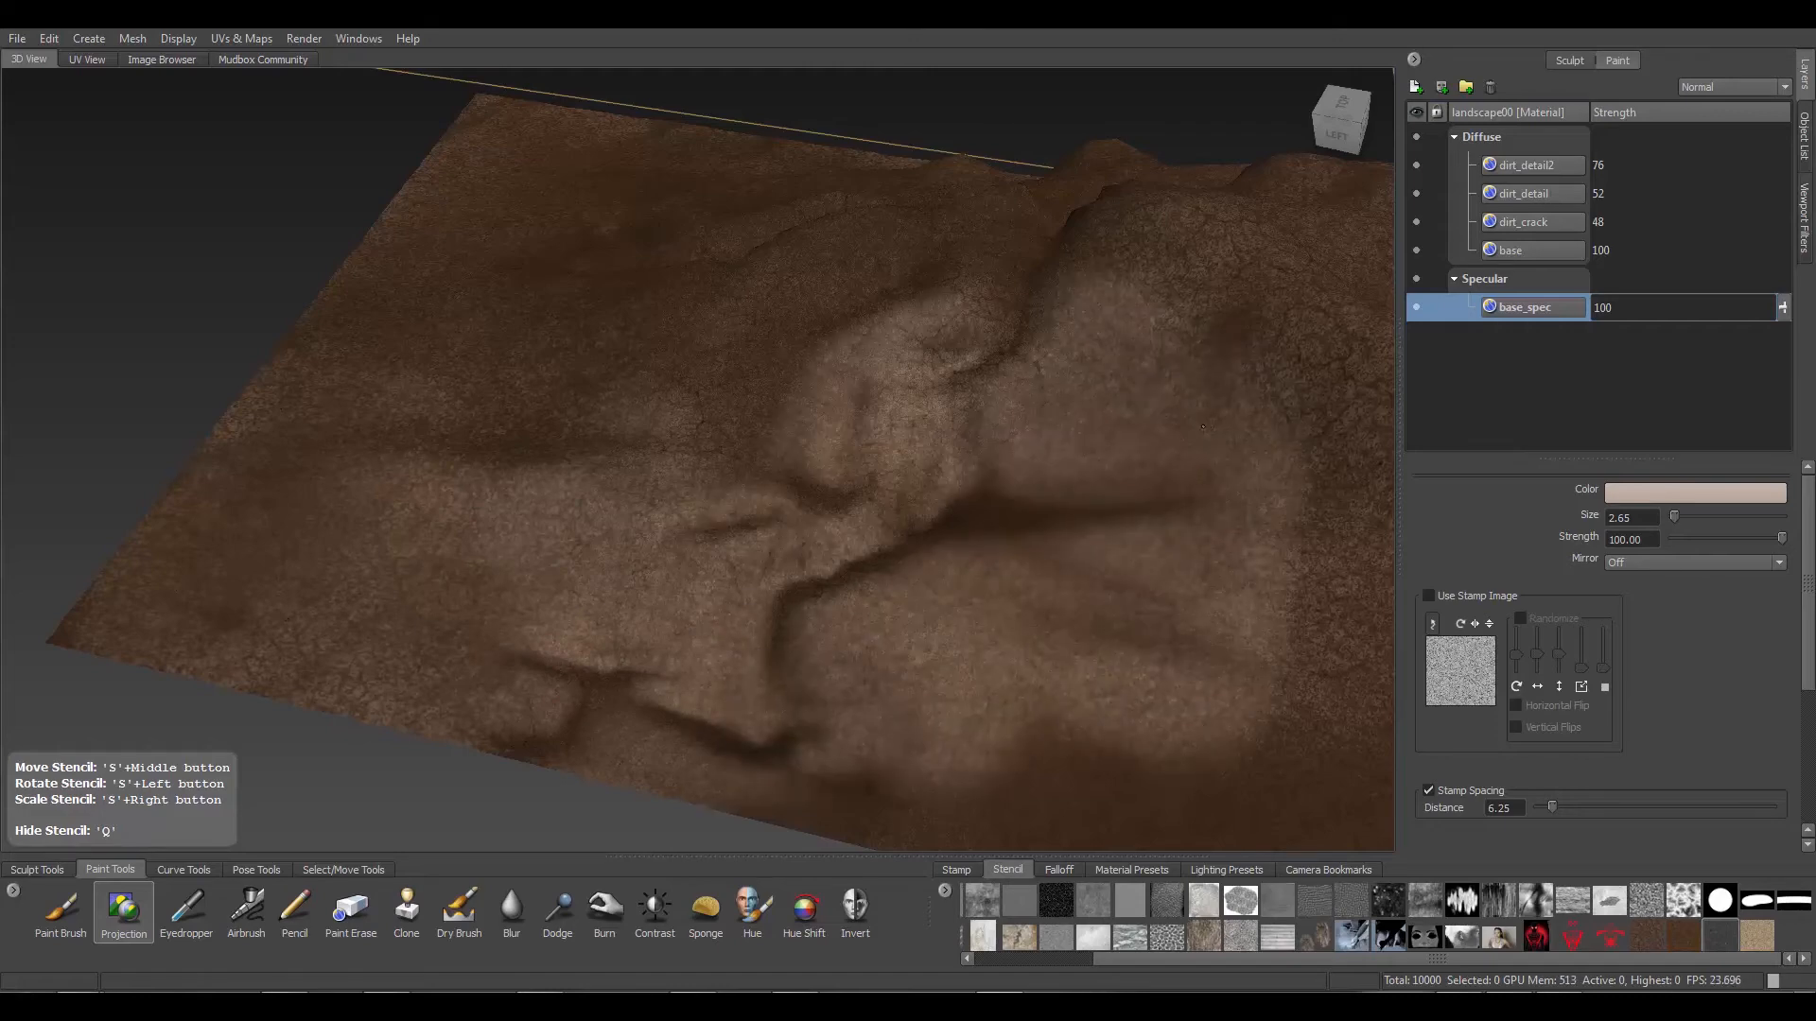
pyautogui.press('q')
pyautogui.press('q')
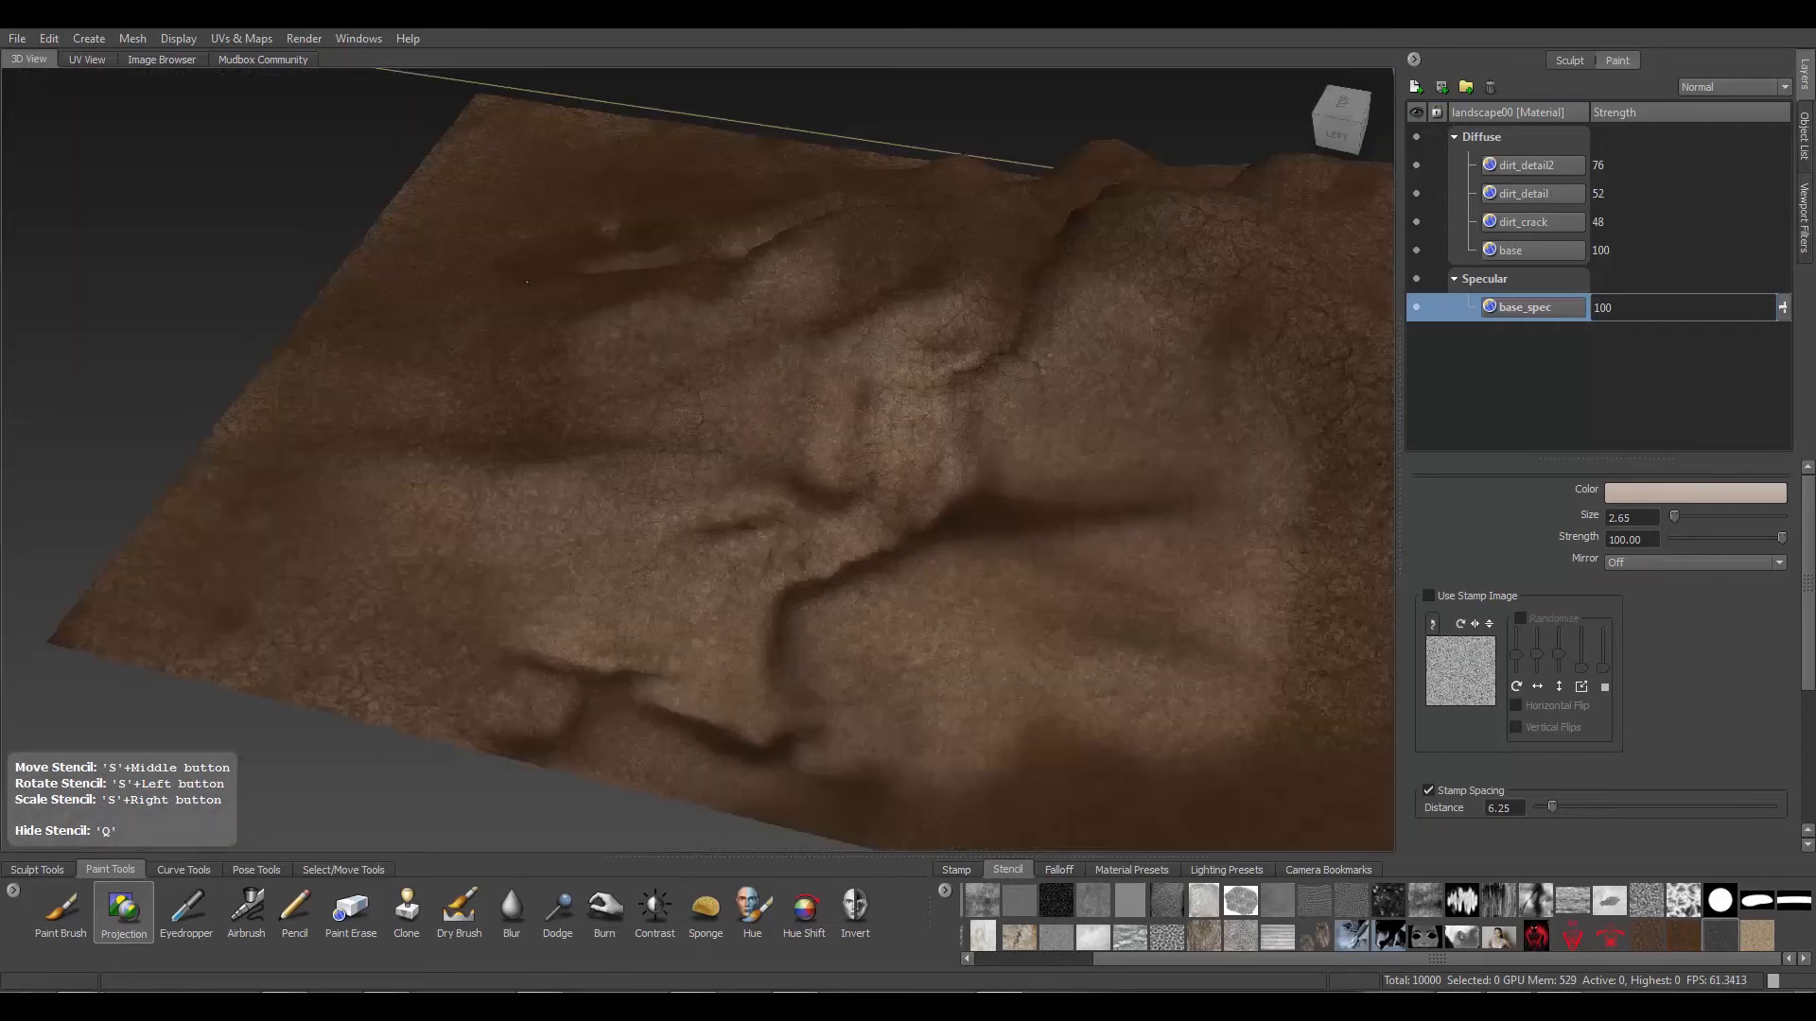
# Project the specular dirt from above over the landscape's end edge and up to its corner
pyautogui.keyDown('alt'); pyautogui.moveTo(433, 342); pyautogui.dragTo(747, 494); pyautogui.keyUp('alt')
pyautogui.press('q')
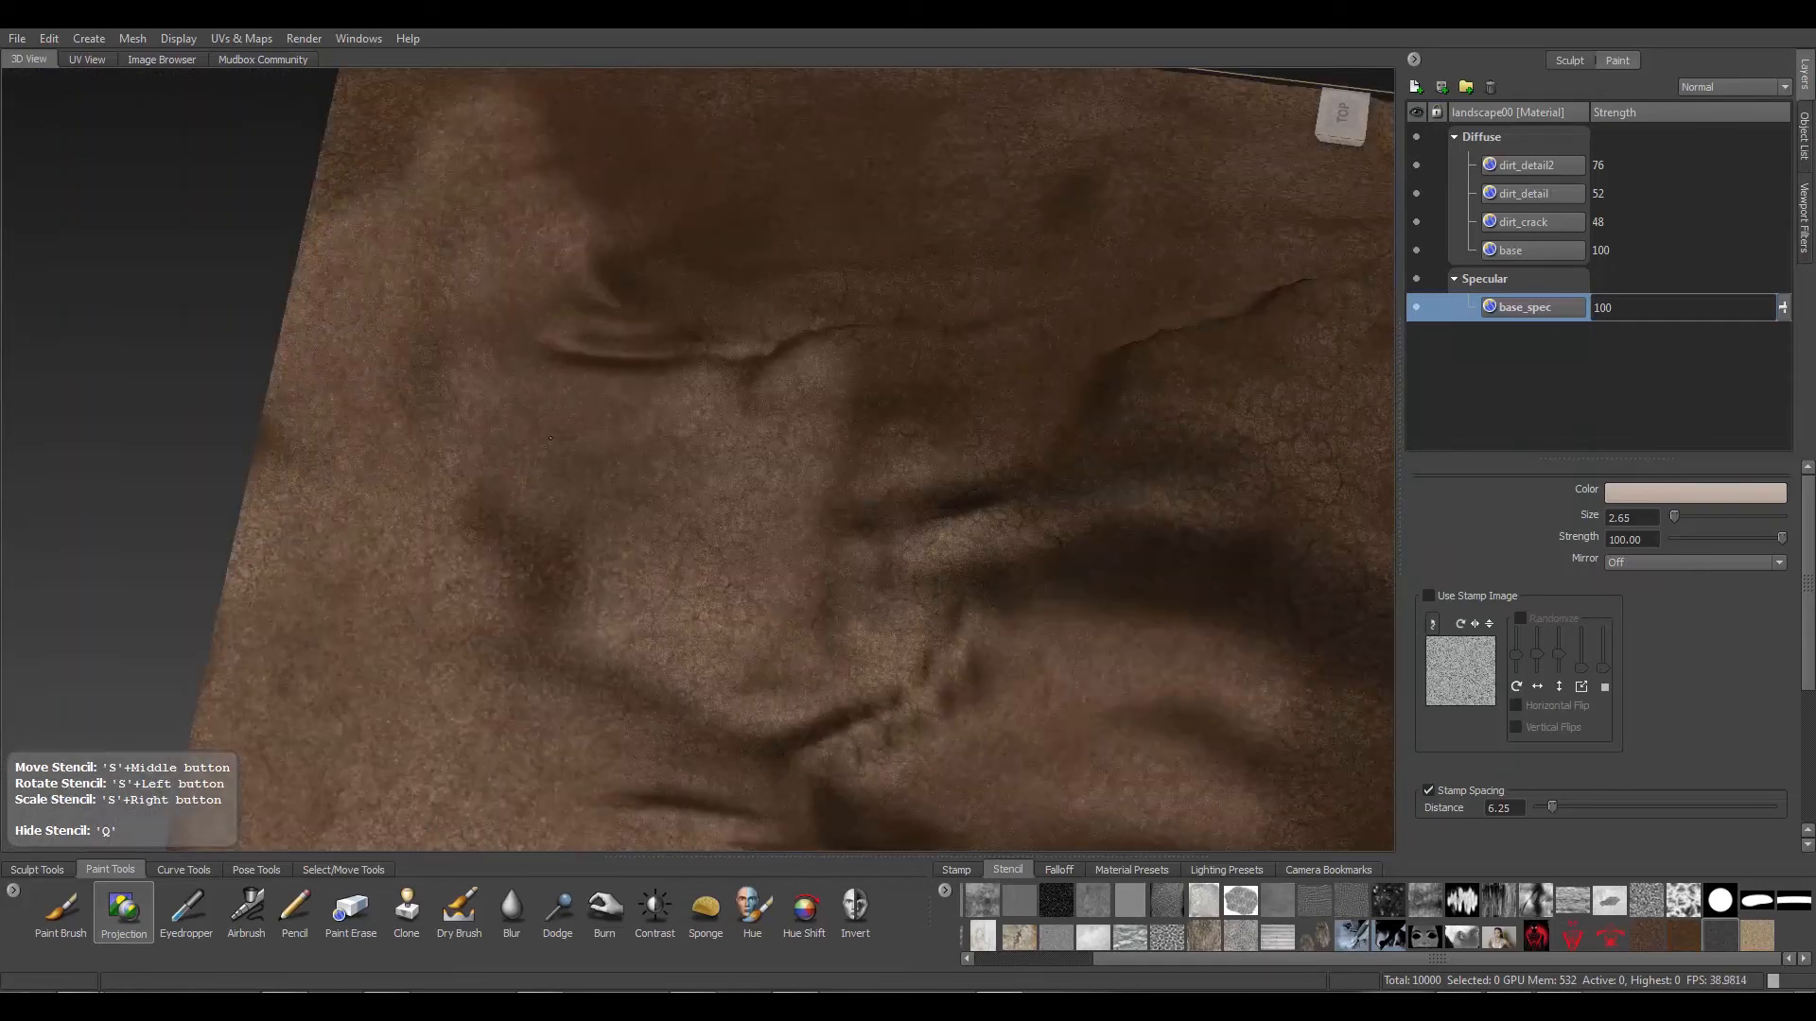
pyautogui.moveTo(525, 541)
pyautogui.mouseDown()
pyautogui.moveTo(675, 664)
pyautogui.moveTo(837, 482)
pyautogui.moveTo(1041, 378)
pyautogui.moveTo(663, 123)
pyautogui.moveTo(492, 113)
pyautogui.moveTo(388, 156)
pyautogui.mouseUp()
pyautogui.press('q')
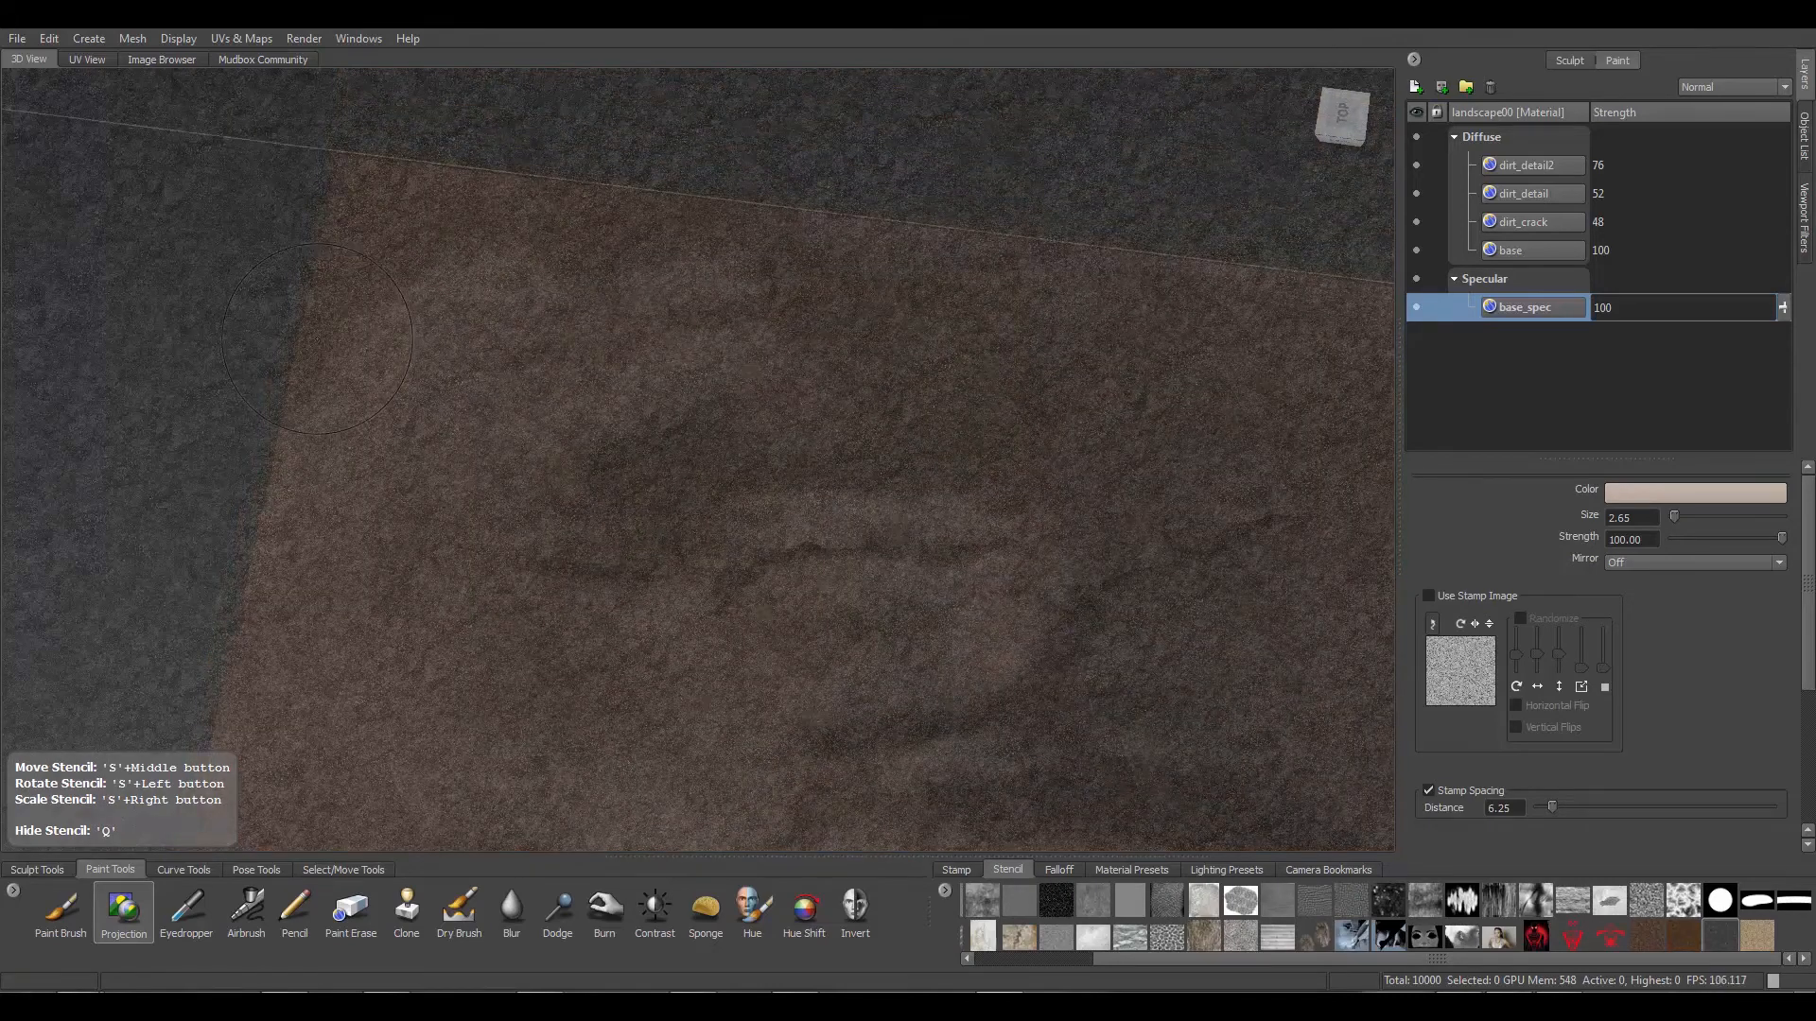
pyautogui.press('q')
pyautogui.moveTo(340, 237)
pyautogui.mouseDown()
pyautogui.moveTo(426, 227)
pyautogui.moveTo(721, 269)
pyautogui.moveTo(425, 138)
pyautogui.mouseUp()
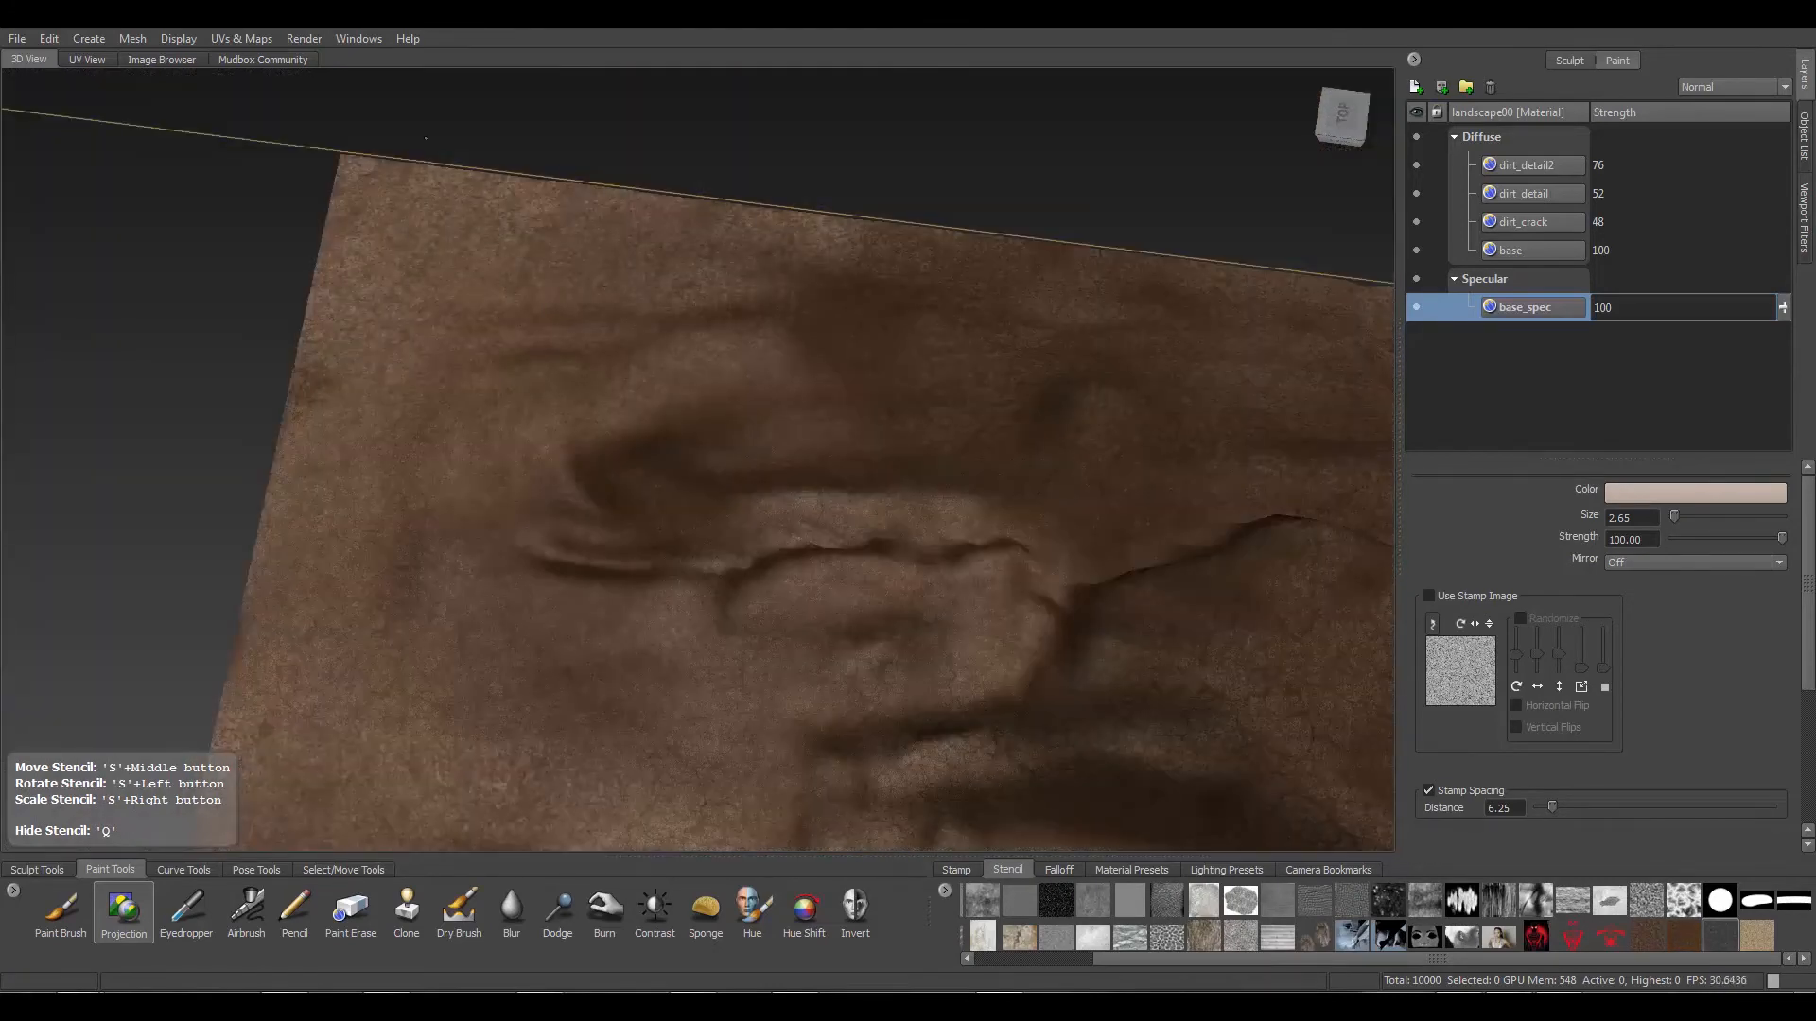
# Extend the projected specular dirt over the ridges beside the long straight edge, and save the scene
pyautogui.moveTo(698, 486)
pyautogui.mouseDown()
pyautogui.moveTo(851, 378)
pyautogui.moveTo(1088, 445)
pyautogui.moveTo(897, 509)
pyautogui.moveTo(837, 452)
pyautogui.moveTo(1108, 481)
pyautogui.moveTo(753, 518)
pyautogui.mouseUp()
pyautogui.press('q')
pyautogui.press('q')
pyautogui.press('q')
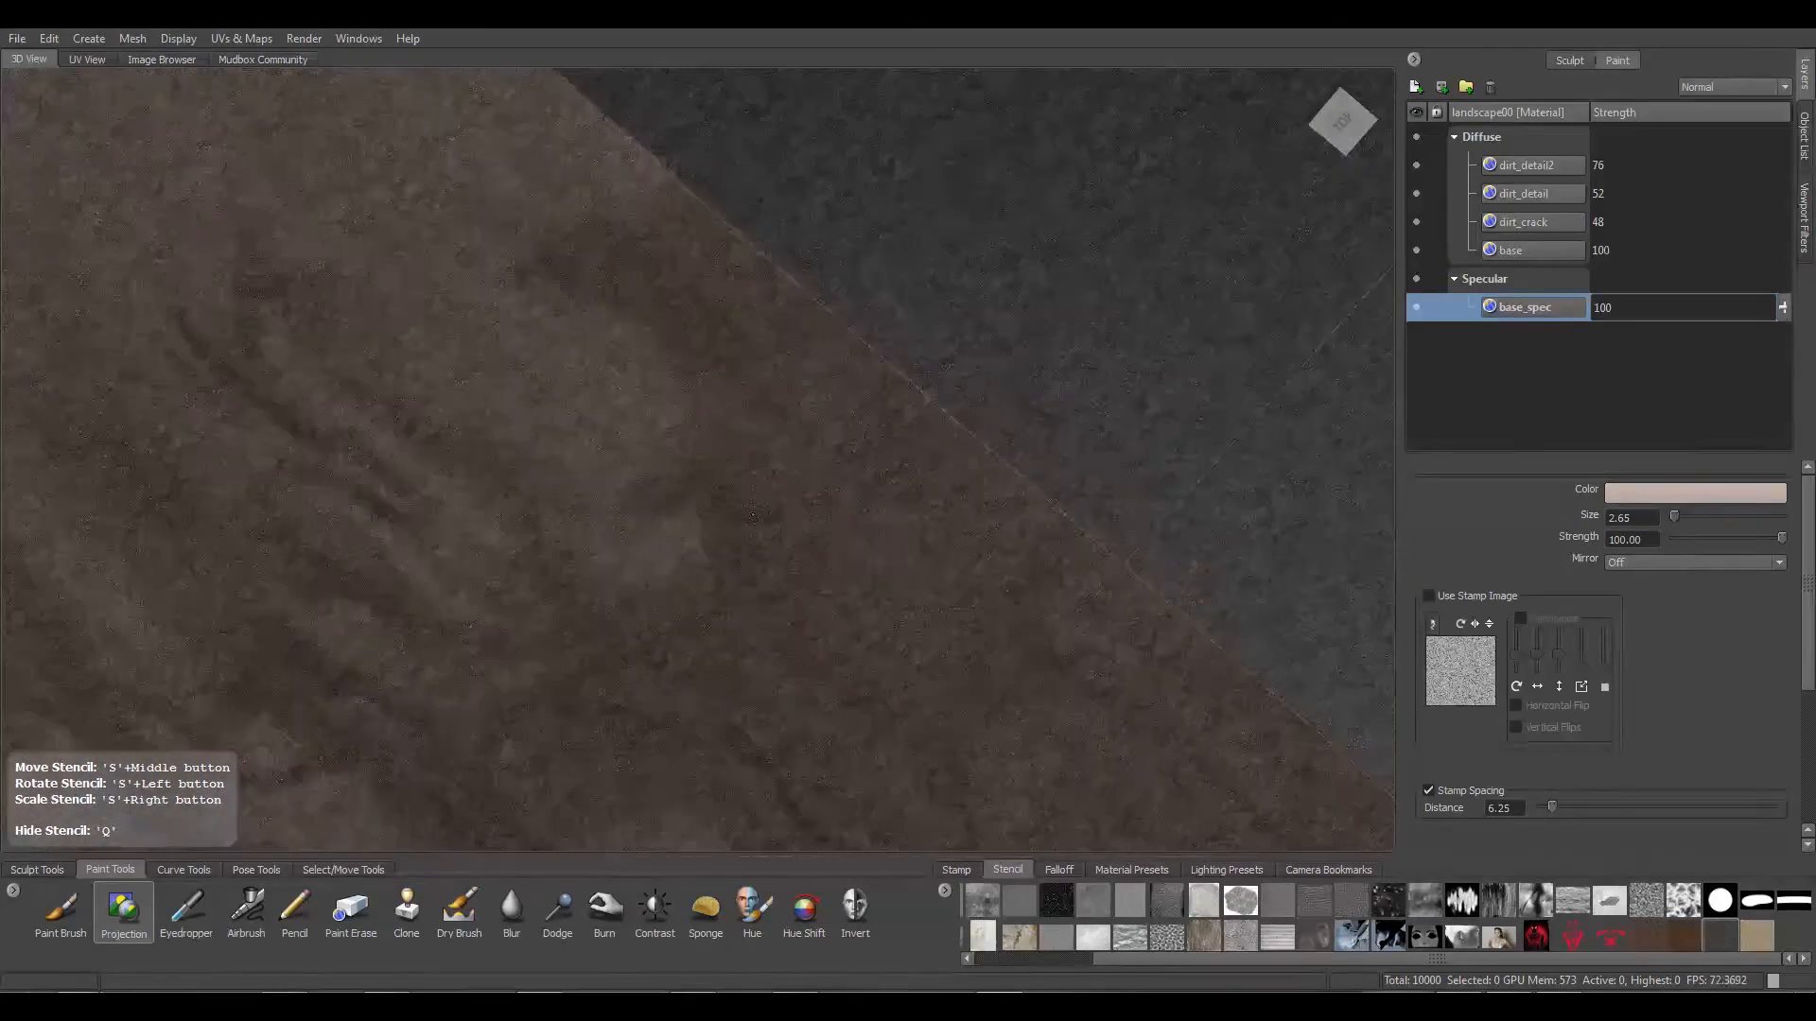
pyautogui.press('q')
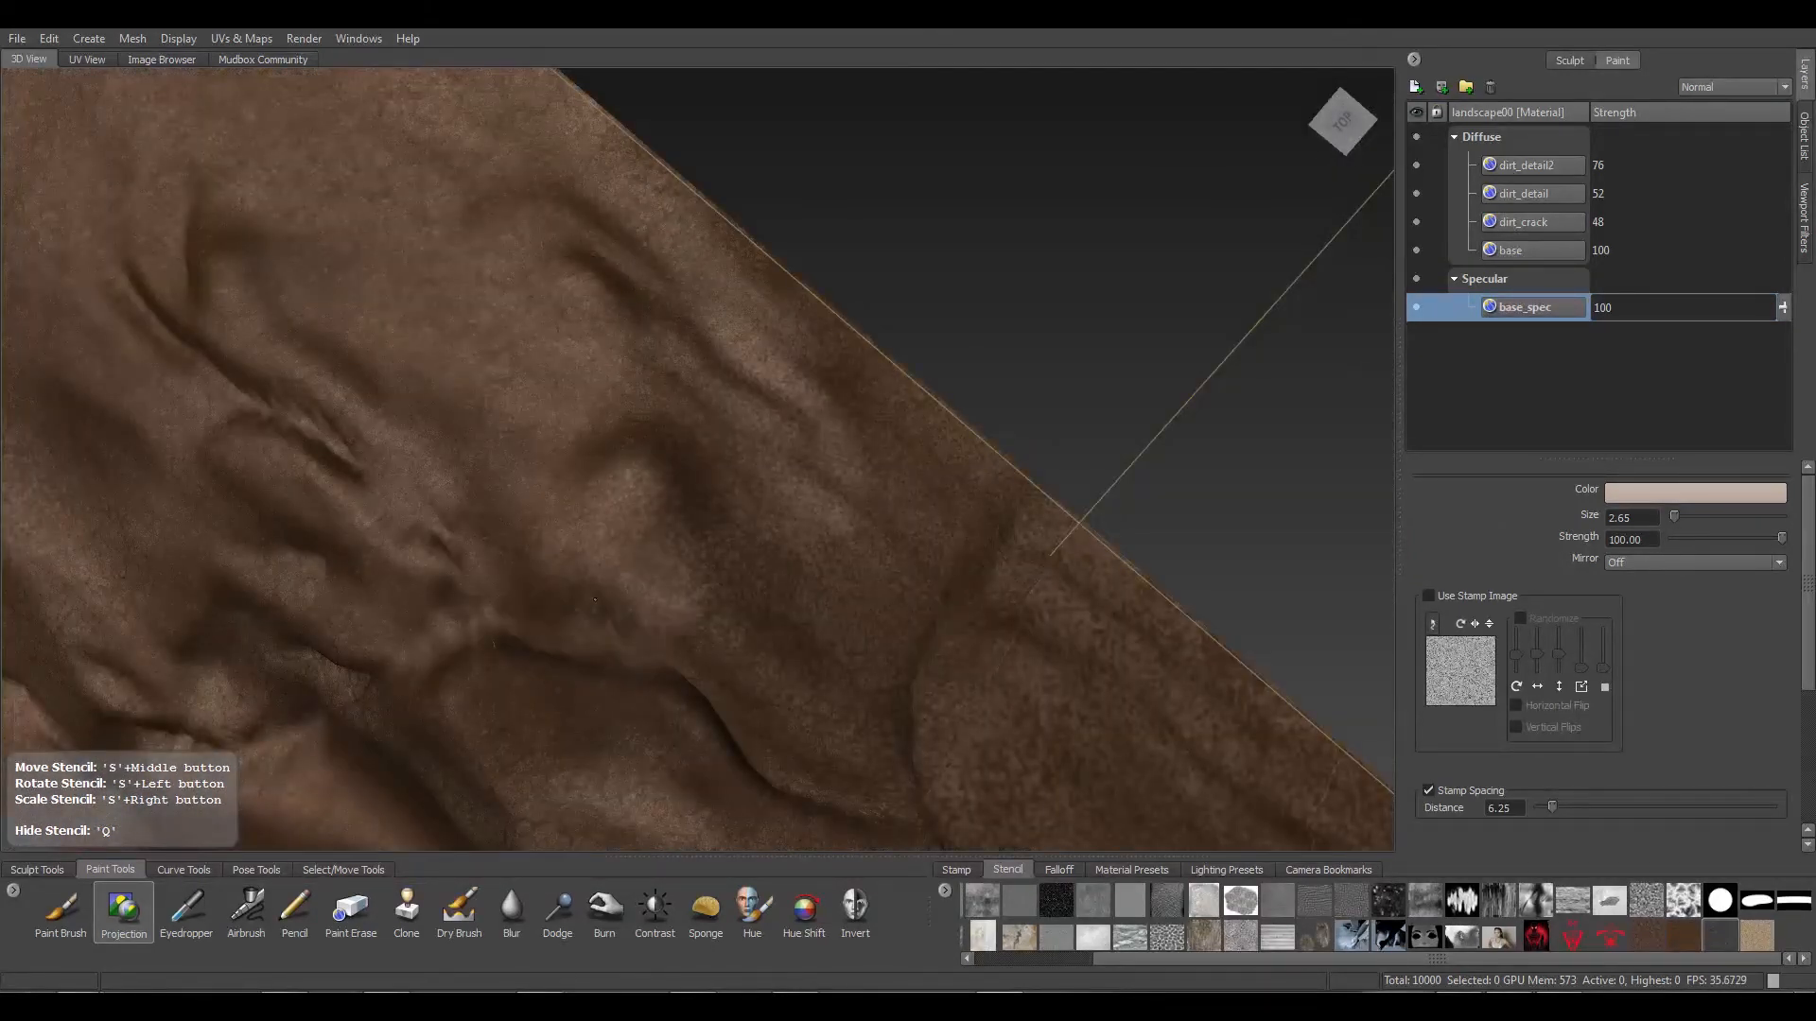
pyautogui.press('q')
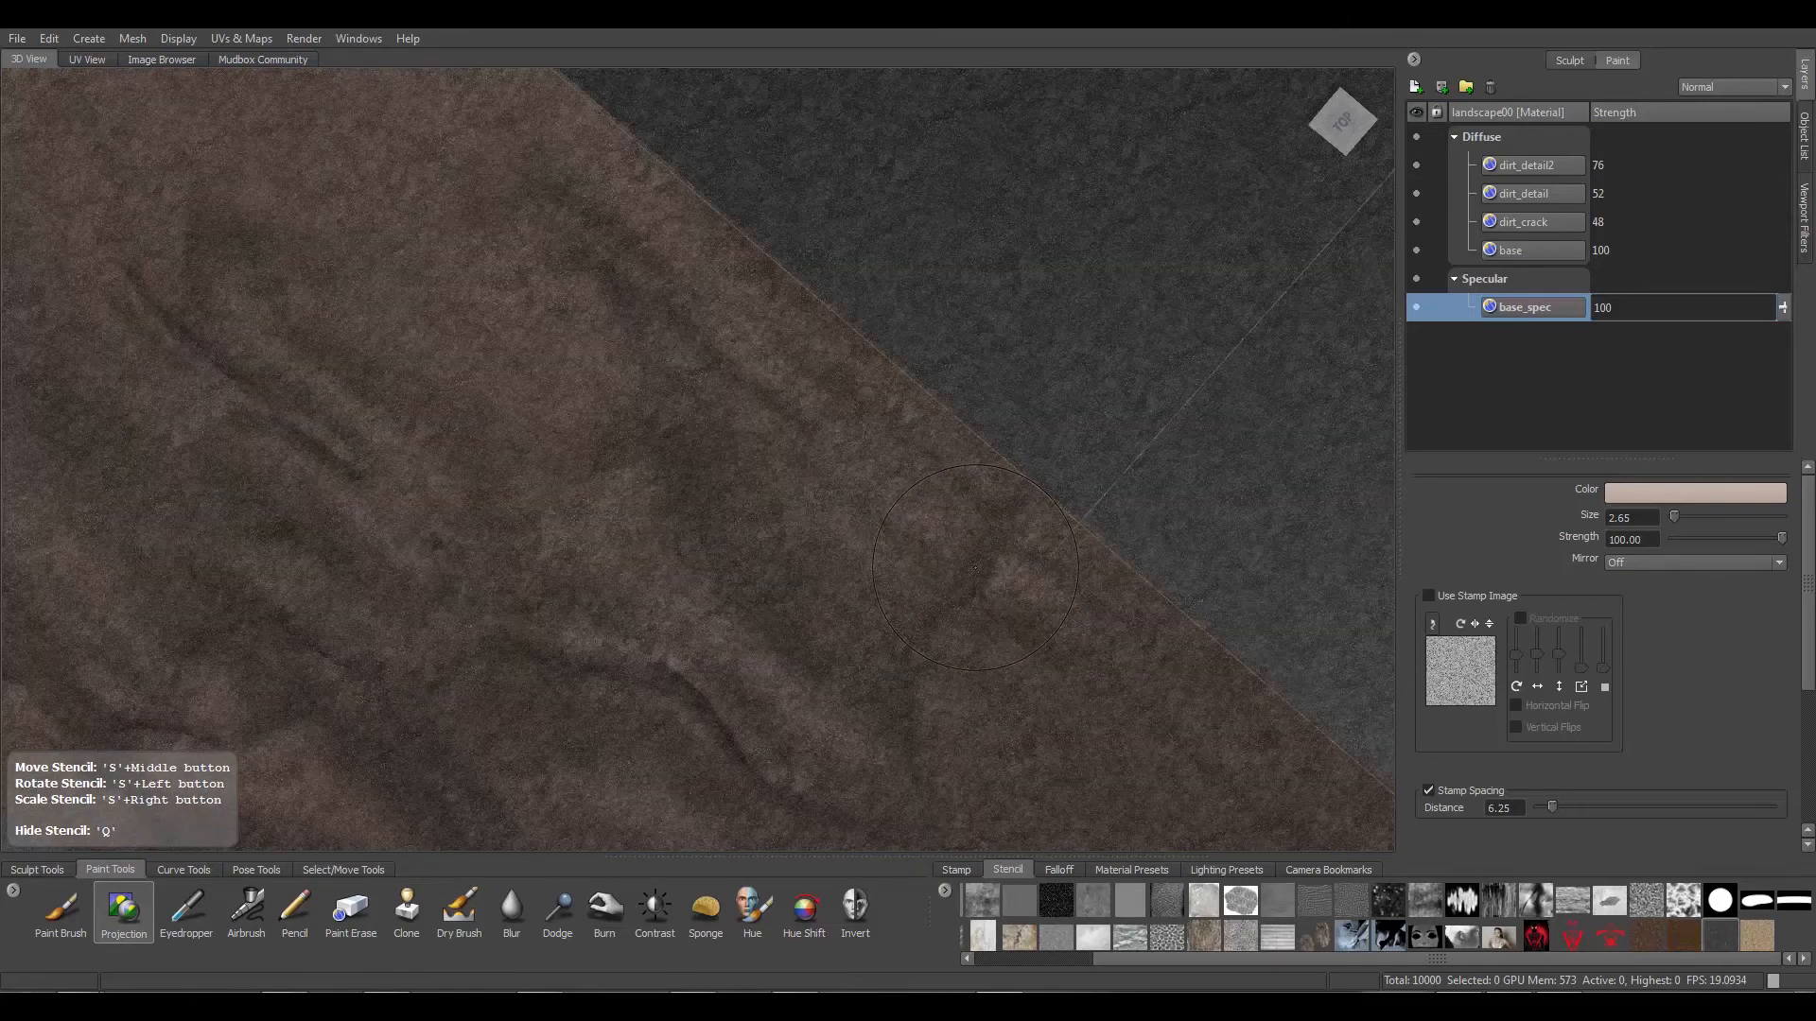
pyautogui.hotkey('ctrl', 's')
# Project the specular dirt along the long straight edge and its slopes toward the landscape's opposite end corner
pyautogui.keyDown('alt'); pyautogui.moveTo(1069, 672); pyautogui.dragTo(797, 357, button='middle'); pyautogui.keyUp('alt')
pyautogui.press('q')
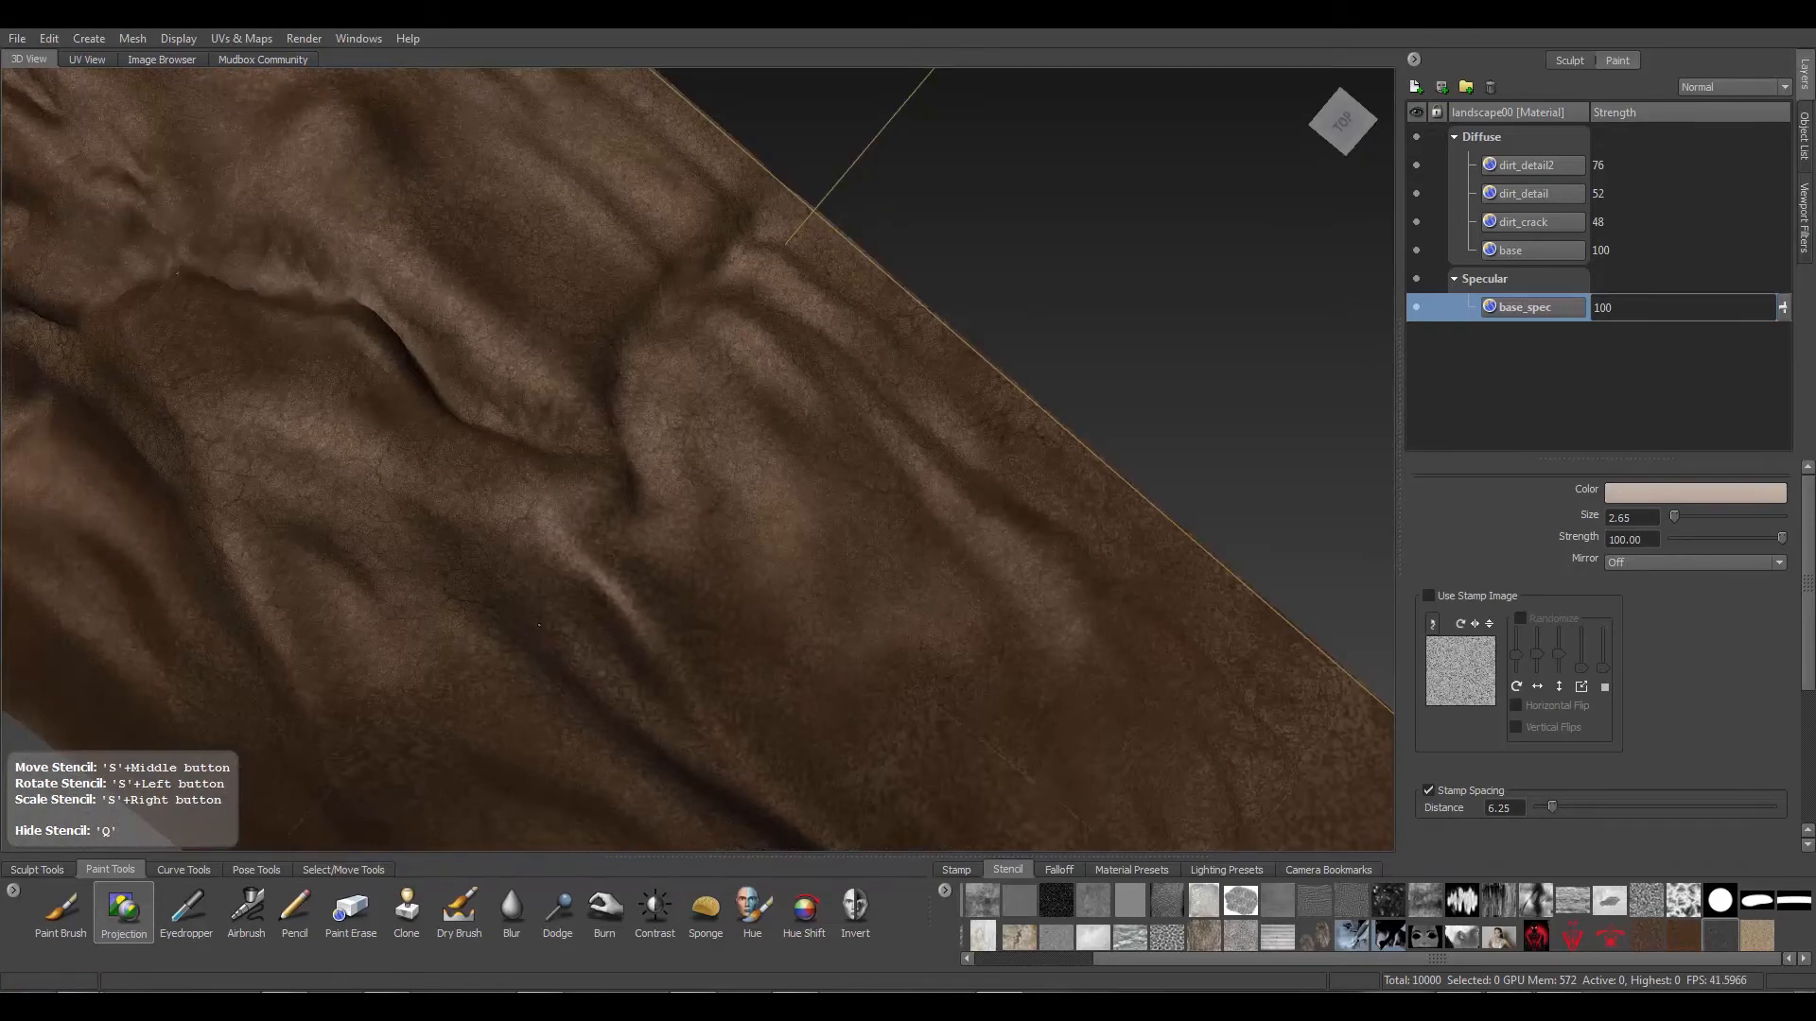
pyautogui.press('q')
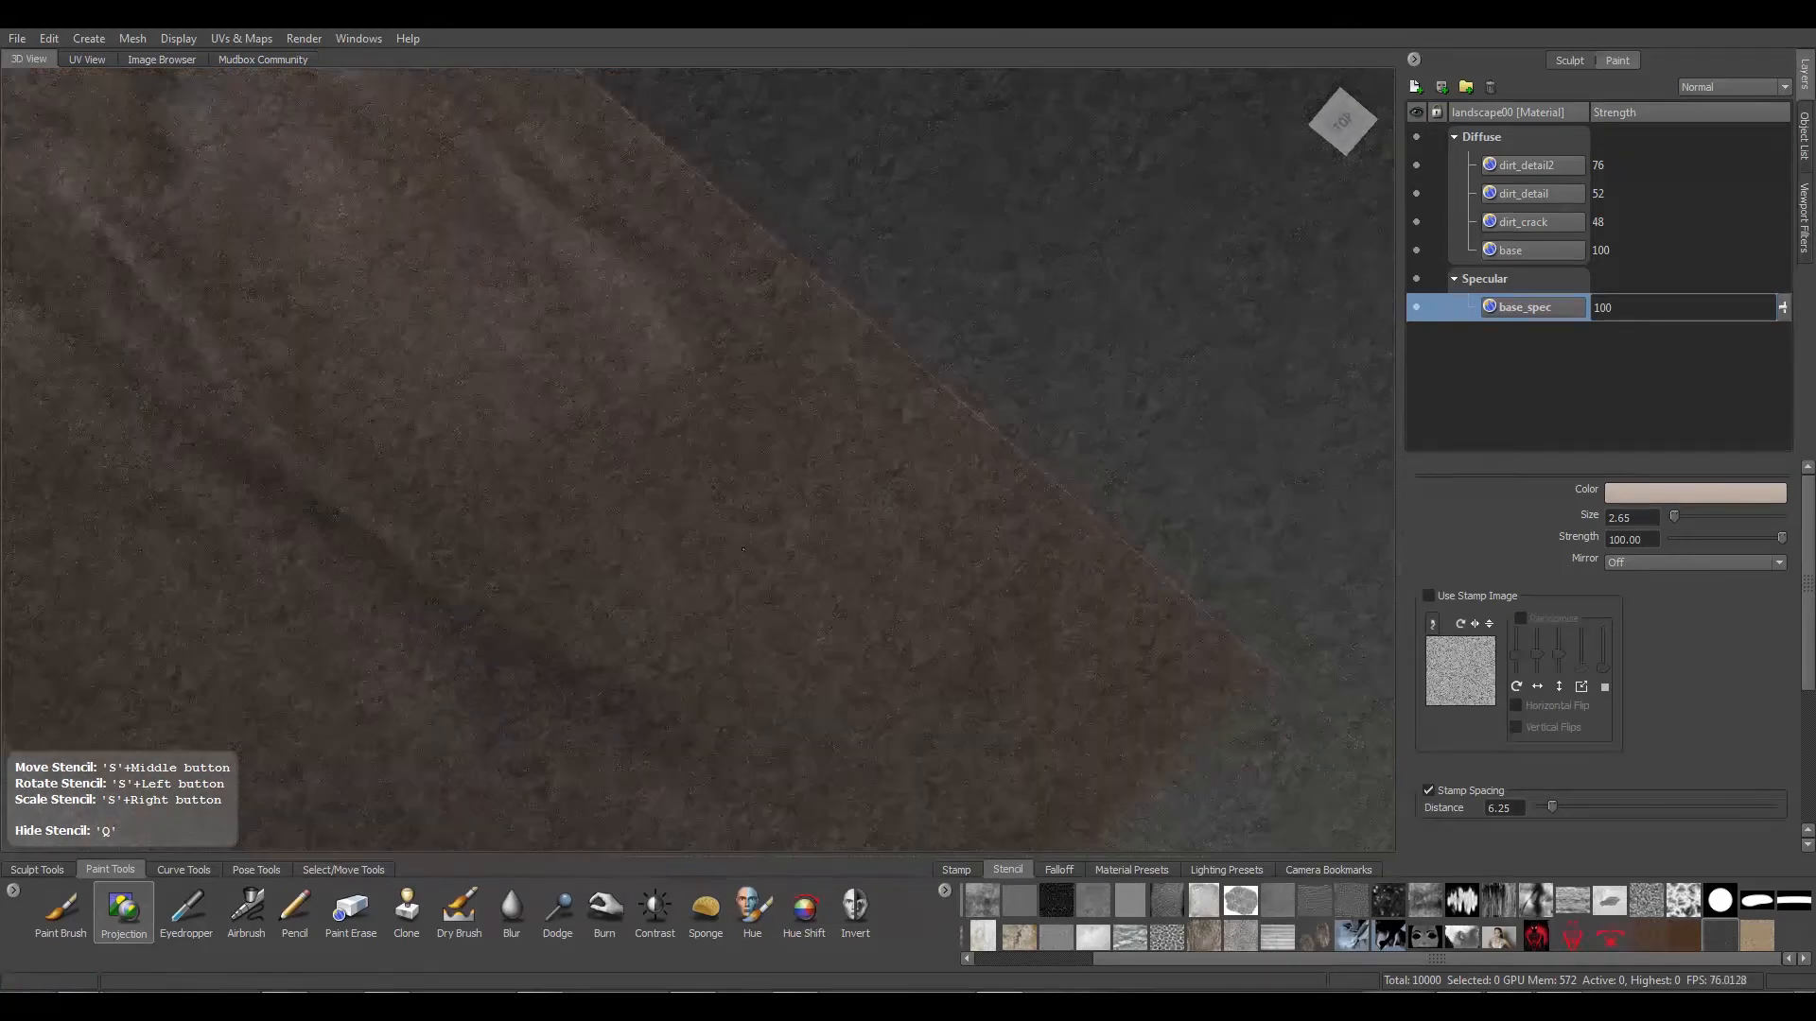
pyautogui.press('q')
pyautogui.moveTo(643, 234)
pyautogui.mouseDown()
pyautogui.moveTo(946, 567)
pyautogui.moveTo(662, 615)
pyautogui.moveTo(1040, 700)
pyautogui.moveTo(1139, 674)
pyautogui.mouseUp()
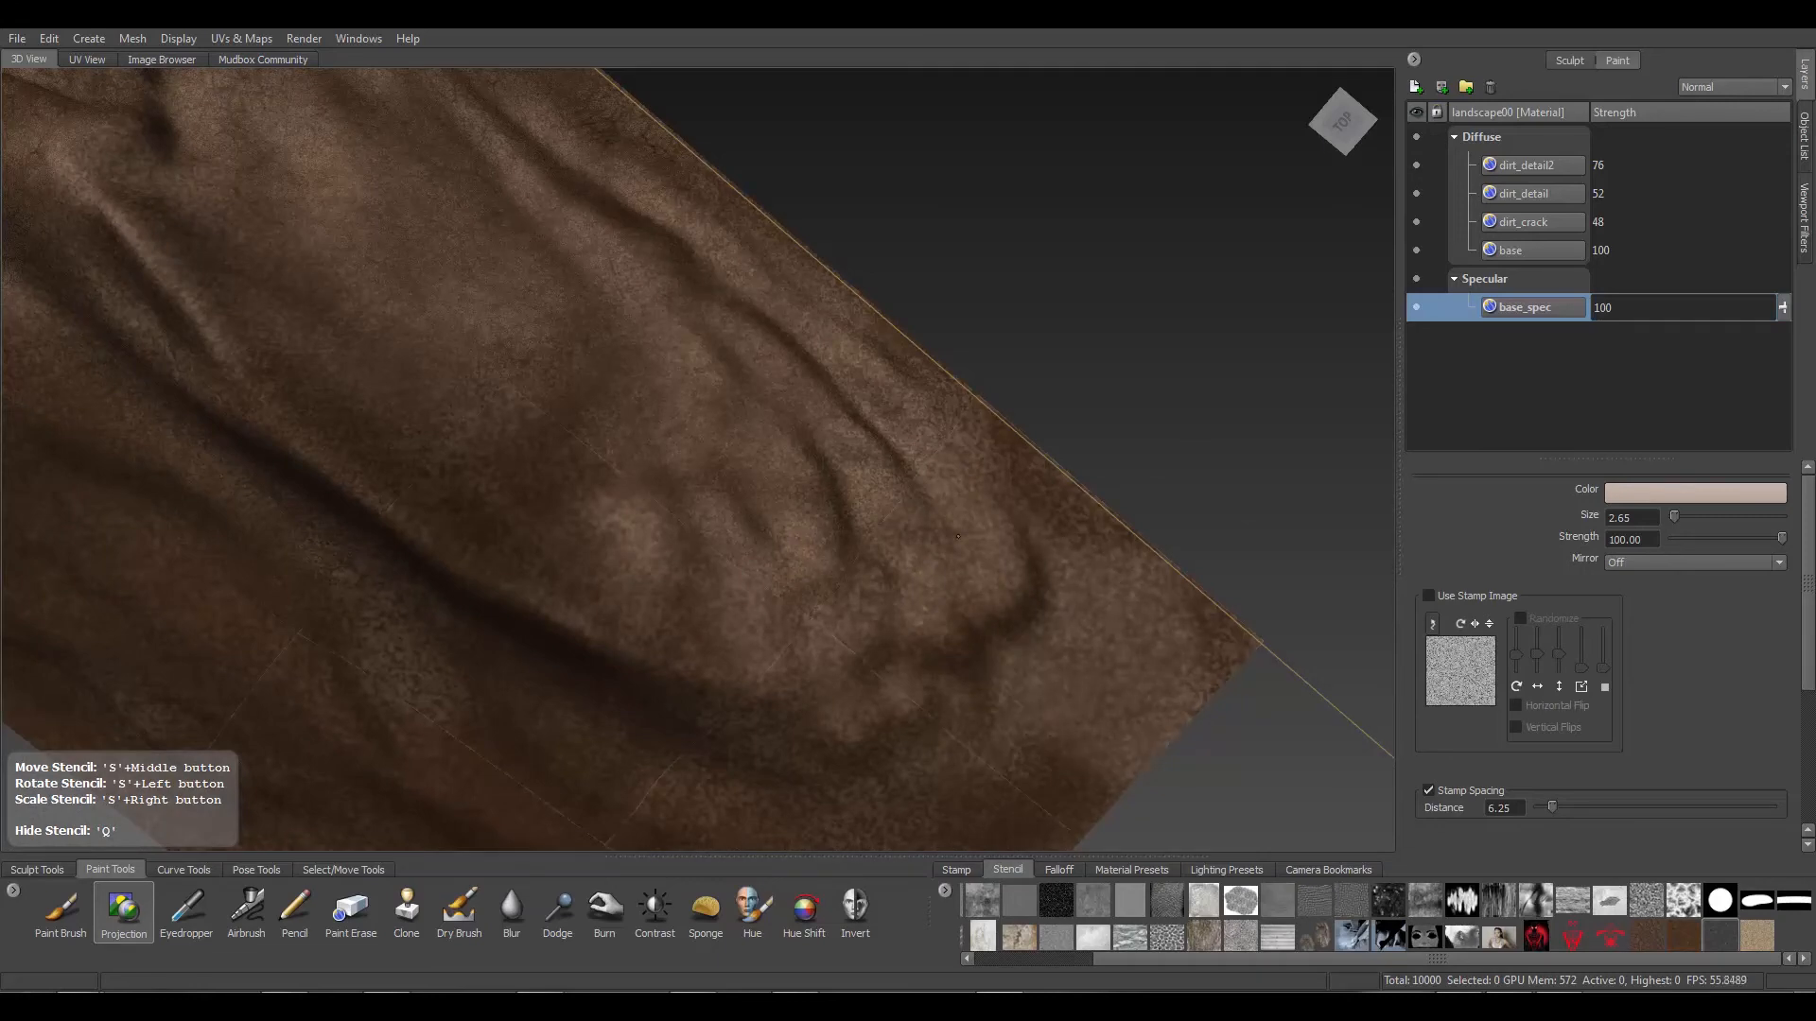
# Project the specular dirt over the slopes below the deep valley and the remaining end corner, and save the scene
pyautogui.press('q')
pyautogui.press('q')
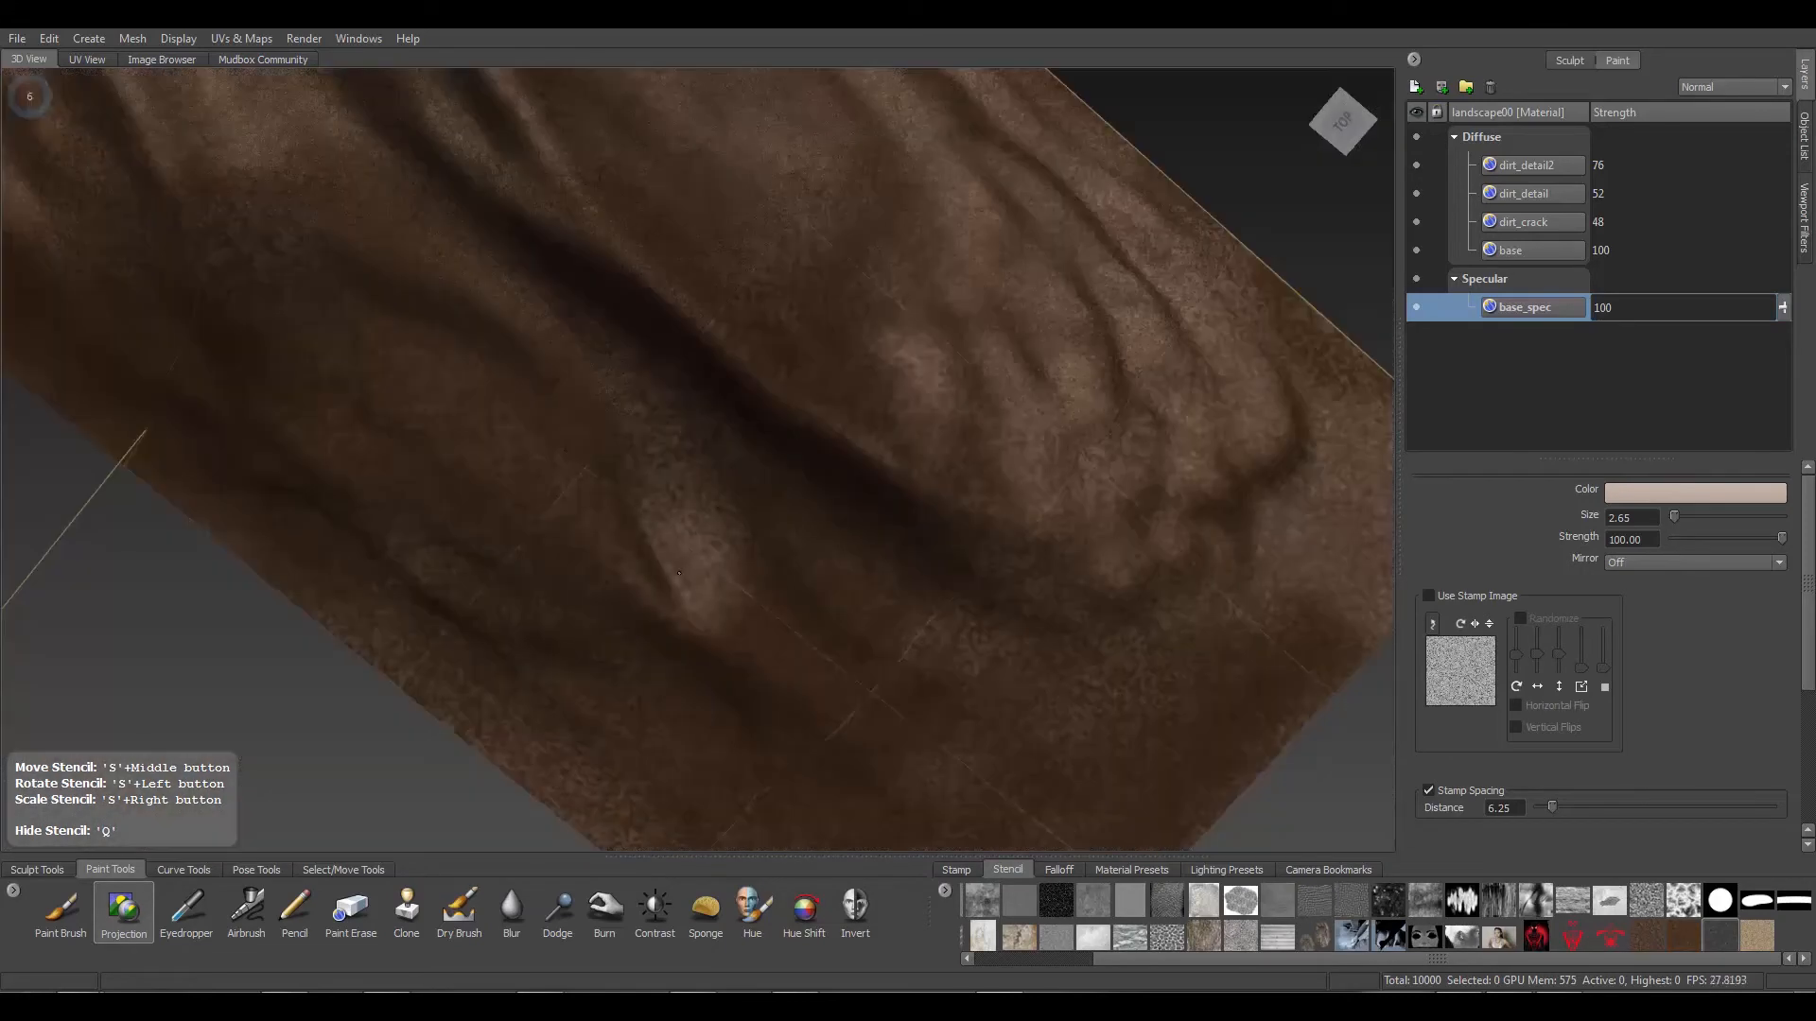
pyautogui.moveTo(667, 495)
pyautogui.mouseDown()
pyautogui.moveTo(425, 676)
pyautogui.moveTo(339, 310)
pyautogui.mouseUp()
pyautogui.moveTo(150, 261)
pyautogui.mouseDown()
pyautogui.moveTo(76, 398)
pyautogui.moveTo(444, 265)
pyautogui.moveTo(747, 634)
pyautogui.moveTo(954, 739)
pyautogui.moveTo(1060, 709)
pyautogui.mouseUp()
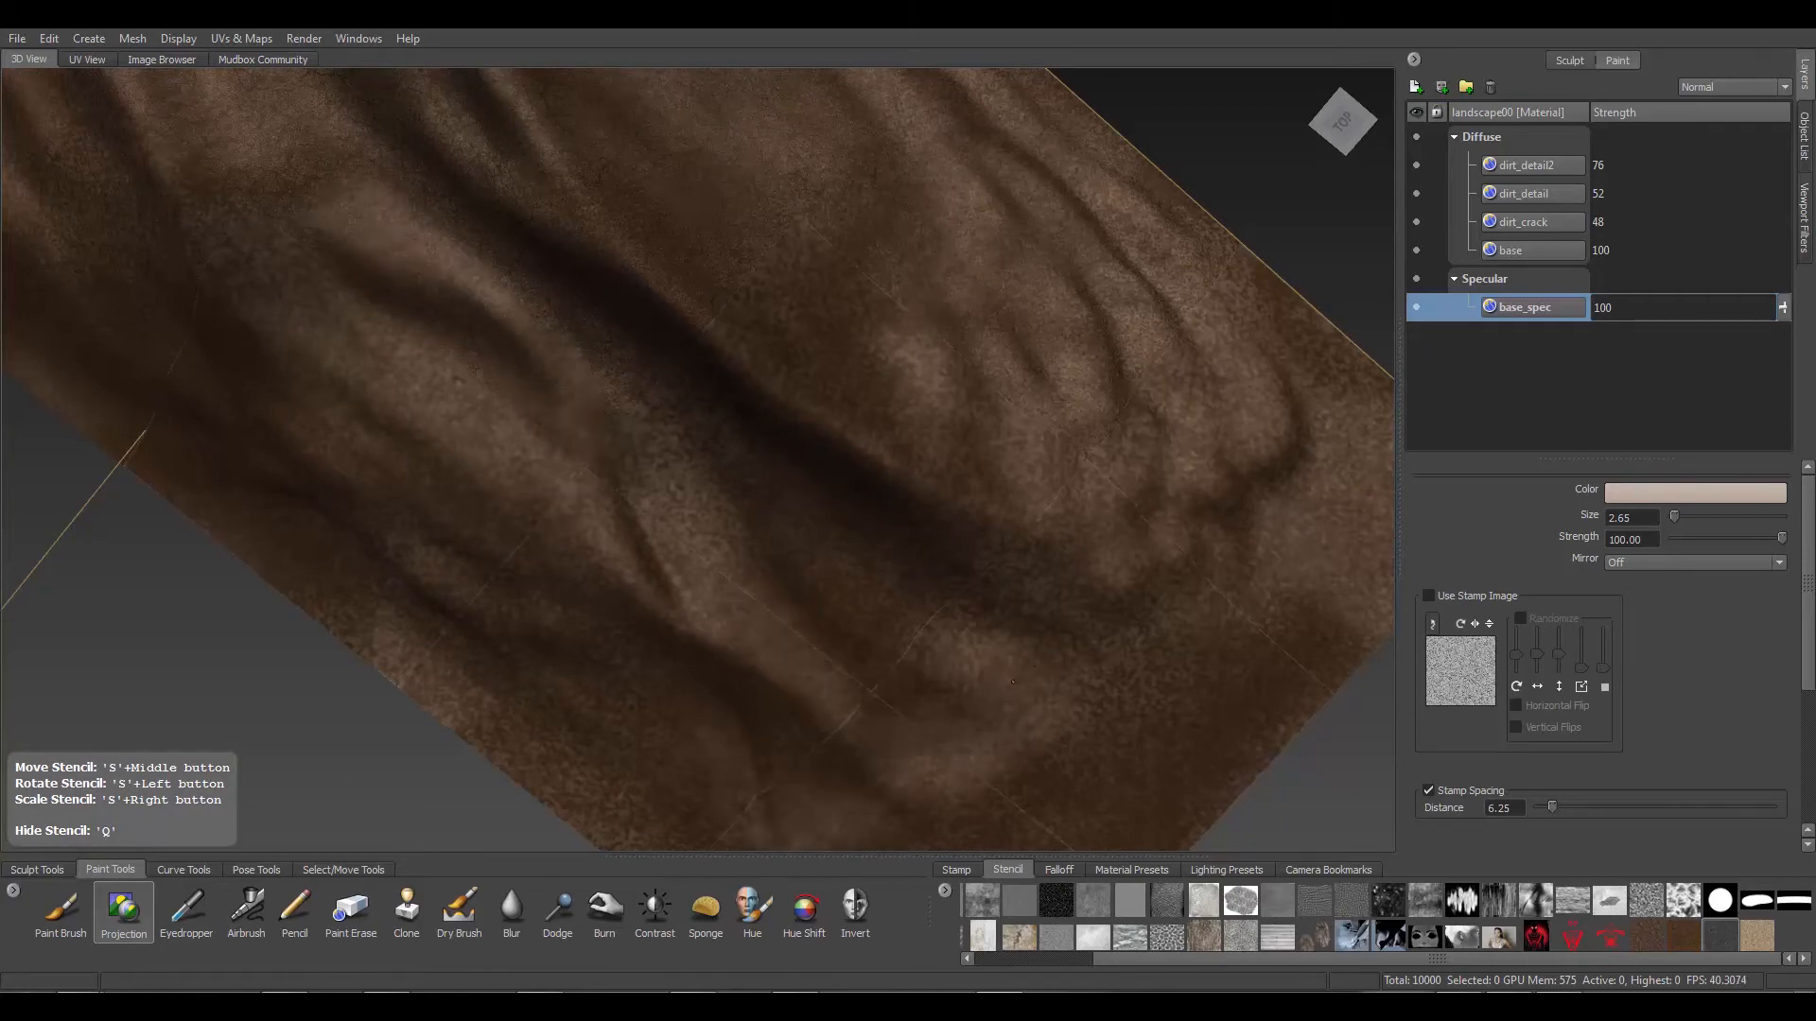
pyautogui.press('q')
pyautogui.press('q')
pyautogui.moveTo(1001, 627)
pyautogui.mouseDown()
pyautogui.moveTo(946, 770)
pyautogui.moveTo(757, 748)
pyautogui.moveTo(702, 709)
pyautogui.mouseUp()
pyautogui.press('q')
pyautogui.hotkey('ctrl', 's')
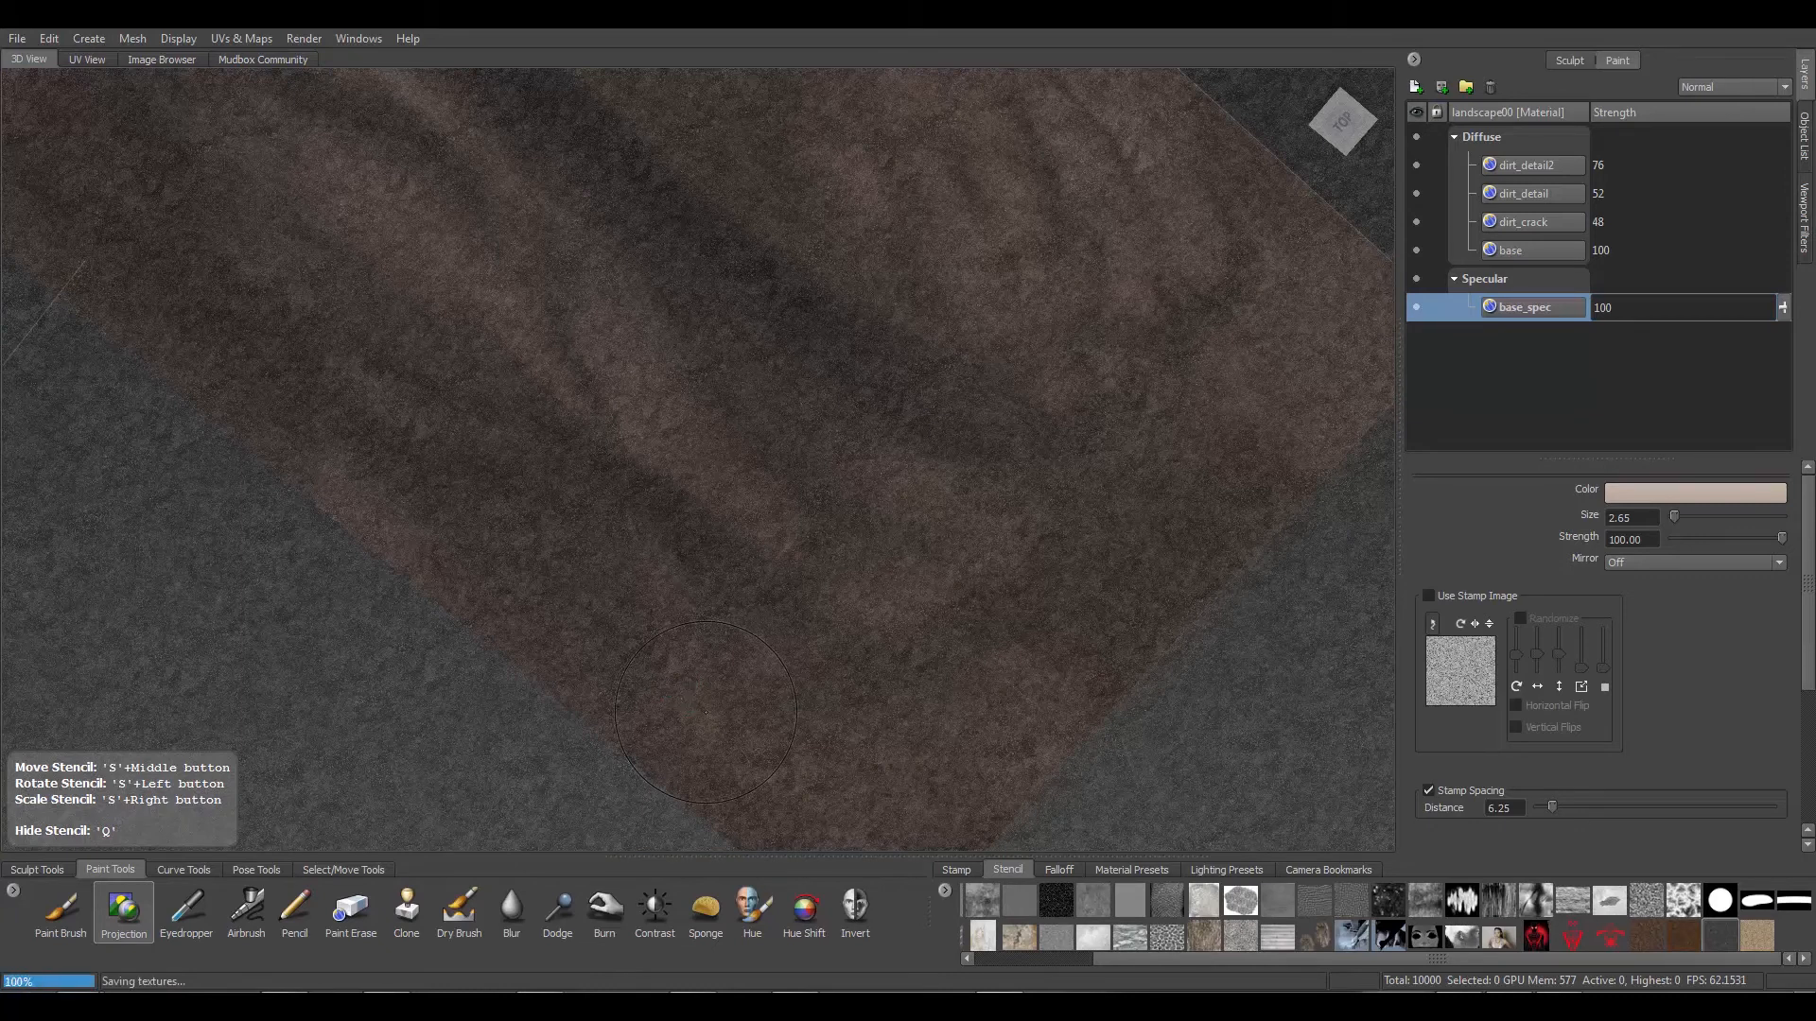
pyautogui.moveTo(682, 695)
pyautogui.keyDown('alt'); pyautogui.mouseDown()
pyautogui.moveTo(725, 629)
pyautogui.moveTo(620, 504)
pyautogui.mouseUp(); pyautogui.keyUp('alt')
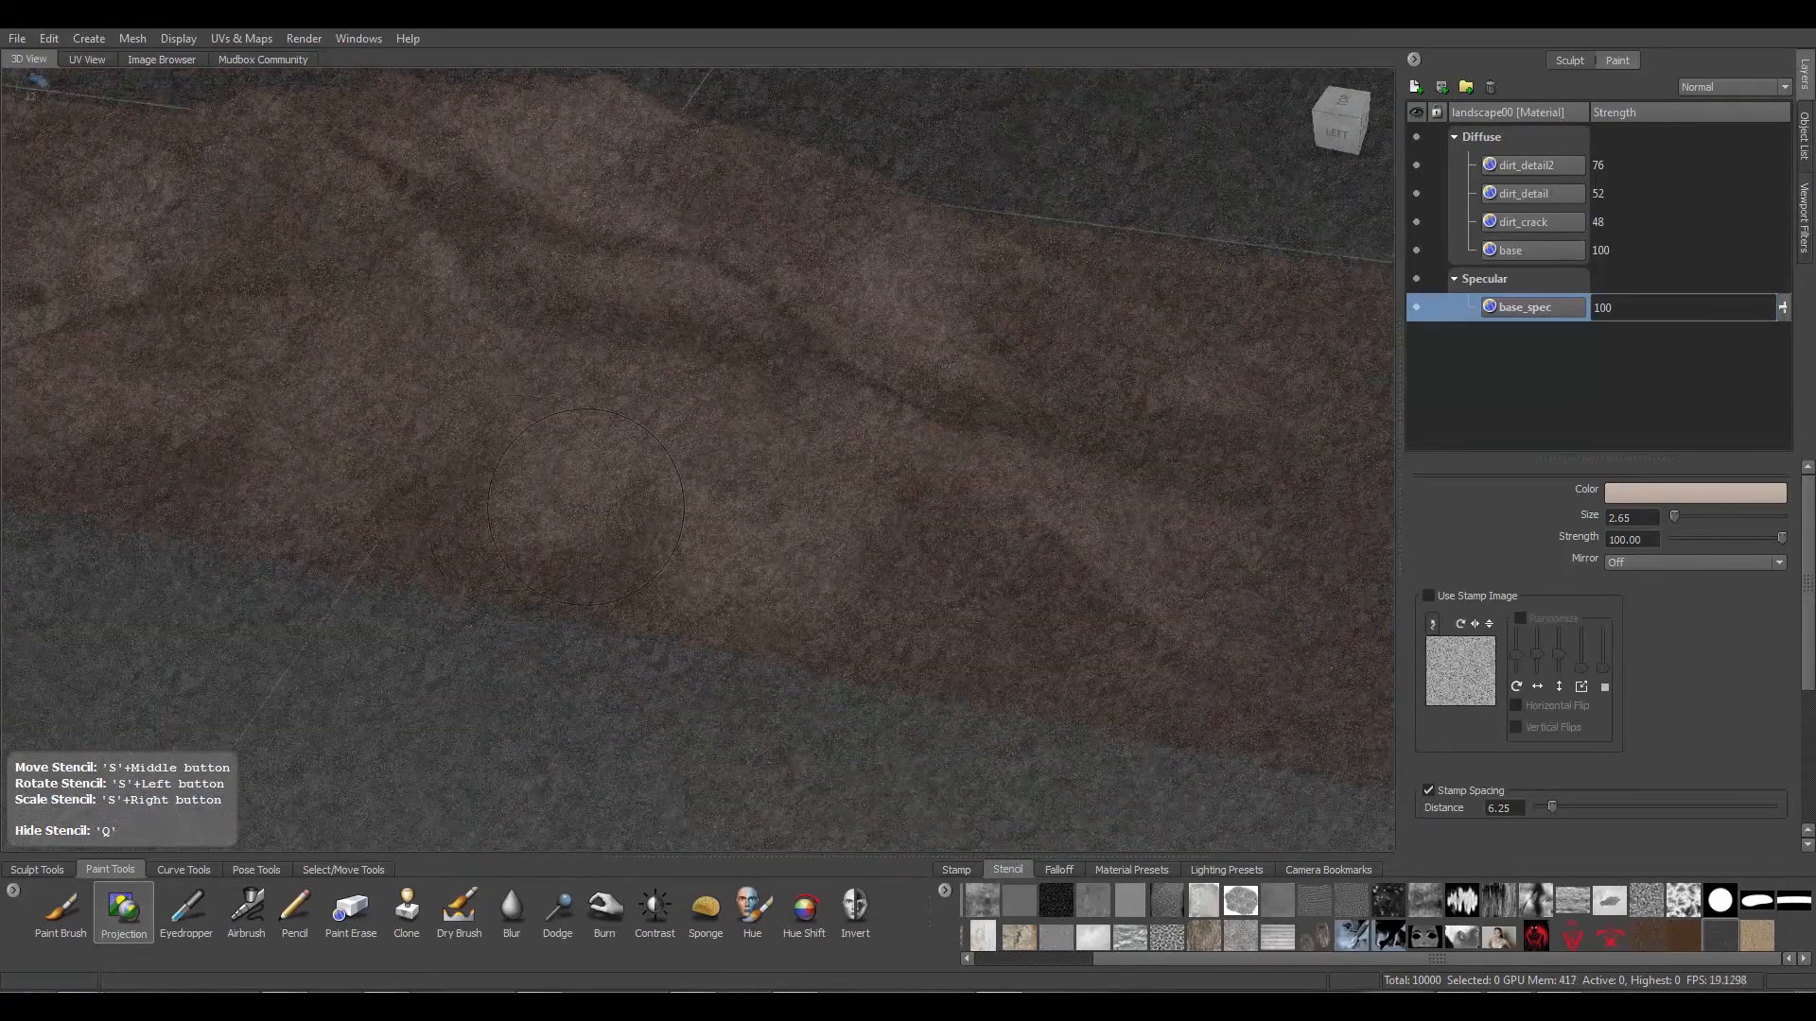
# Project the specular dirt over the broad slope below the ridges and down the folds toward the landscape's end
pyautogui.press('q')
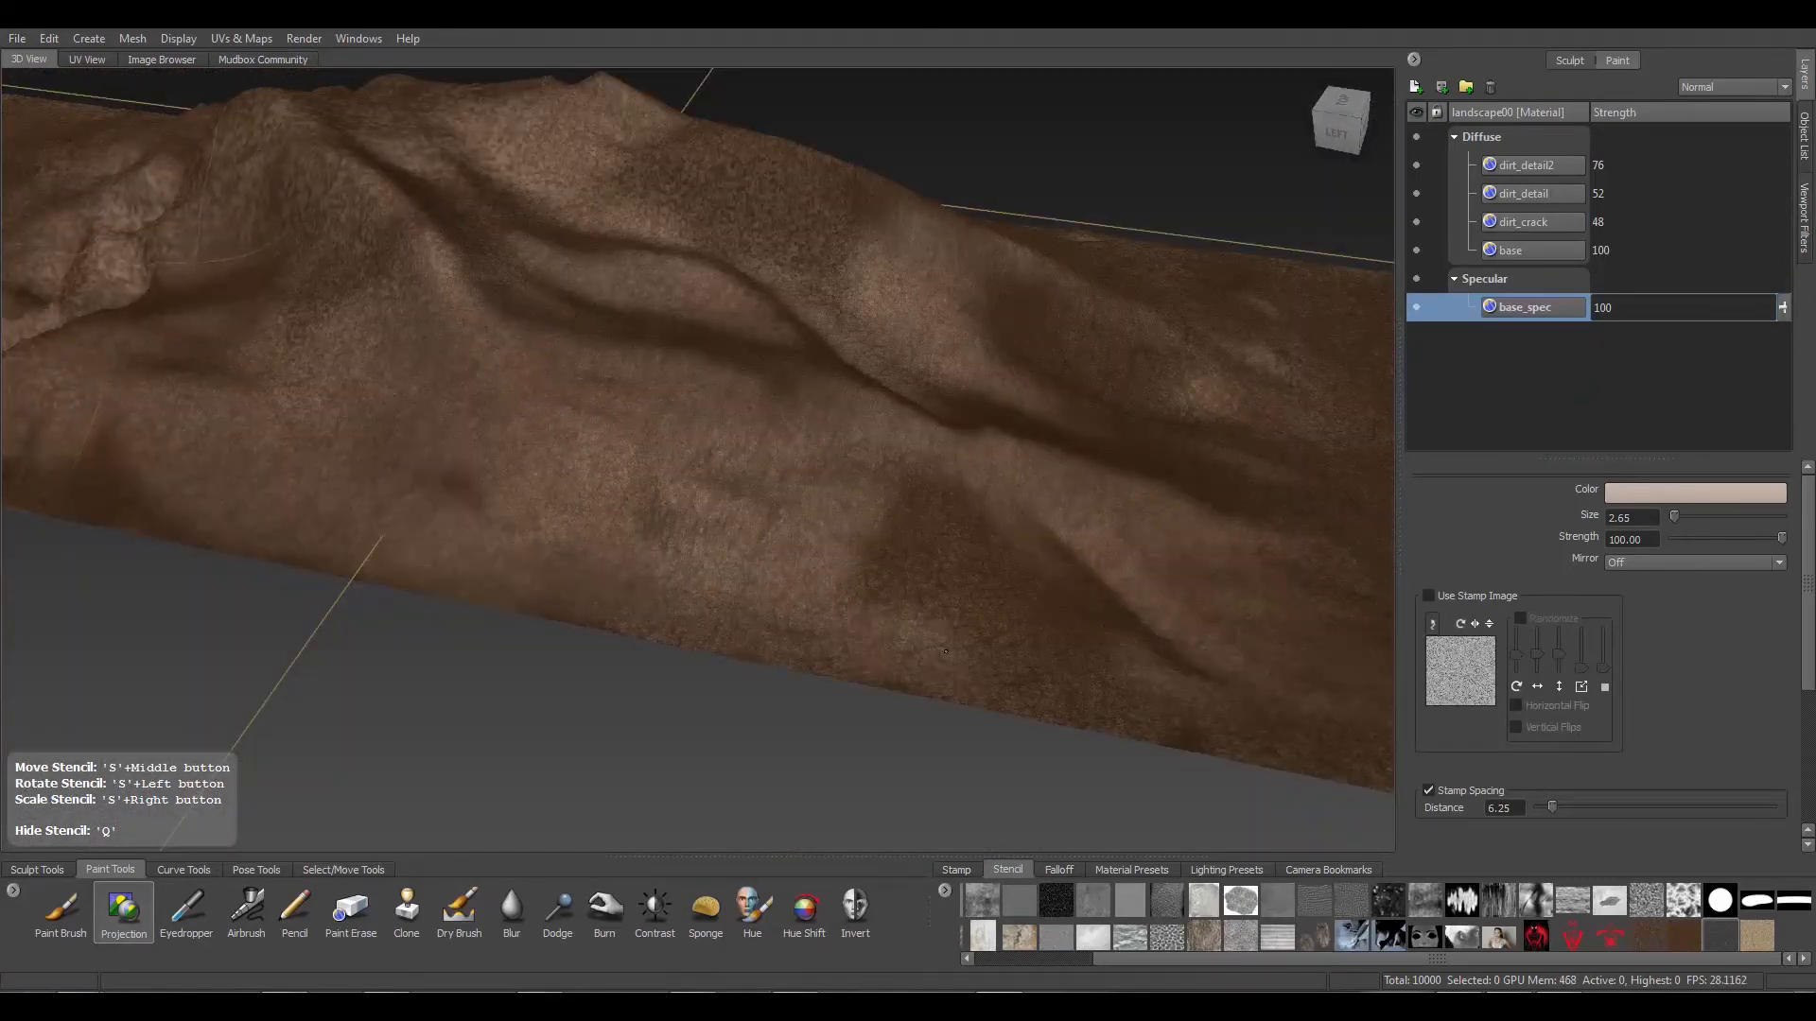
pyautogui.moveTo(945, 652); pyautogui.dragTo(851, 510)
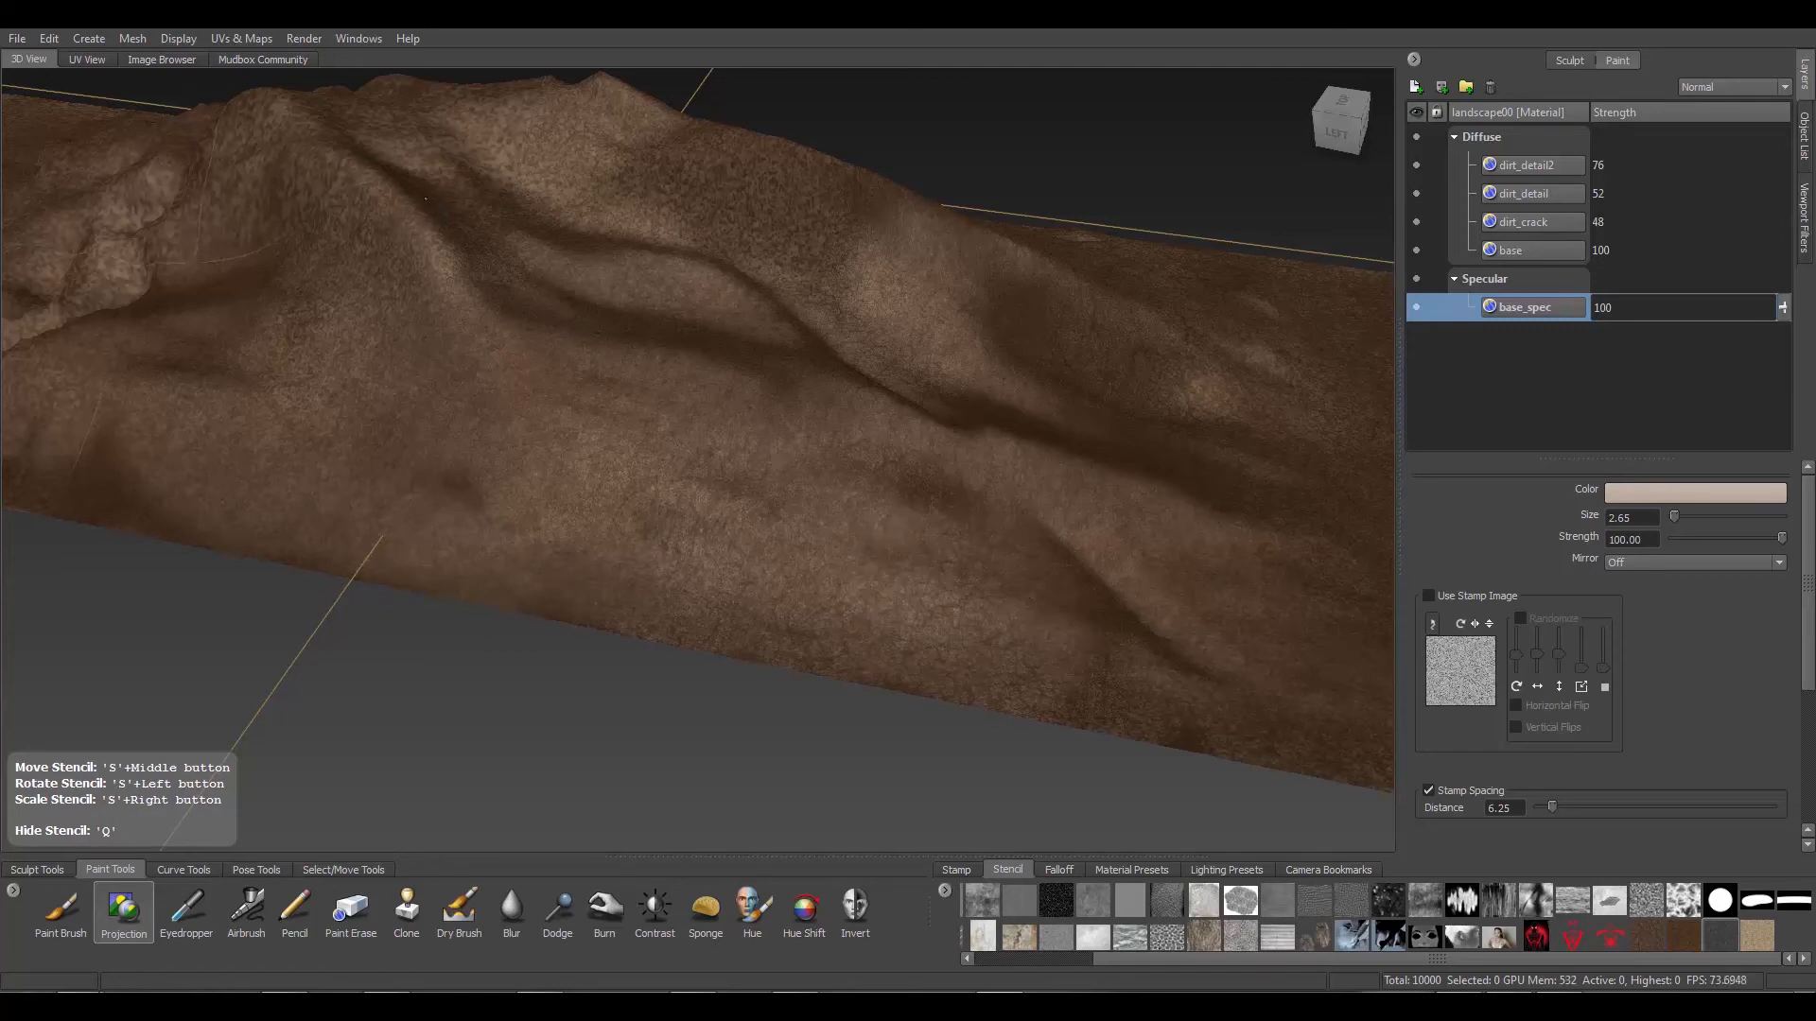
pyautogui.moveTo(577, 193)
pyautogui.mouseDown()
pyautogui.moveTo(747, 227)
pyautogui.moveTo(790, 199)
pyautogui.moveTo(946, 227)
pyautogui.moveTo(1056, 337)
pyautogui.moveTo(1030, 418)
pyautogui.mouseUp()
pyautogui.moveTo(1118, 465); pyautogui.dragTo(785, 530)
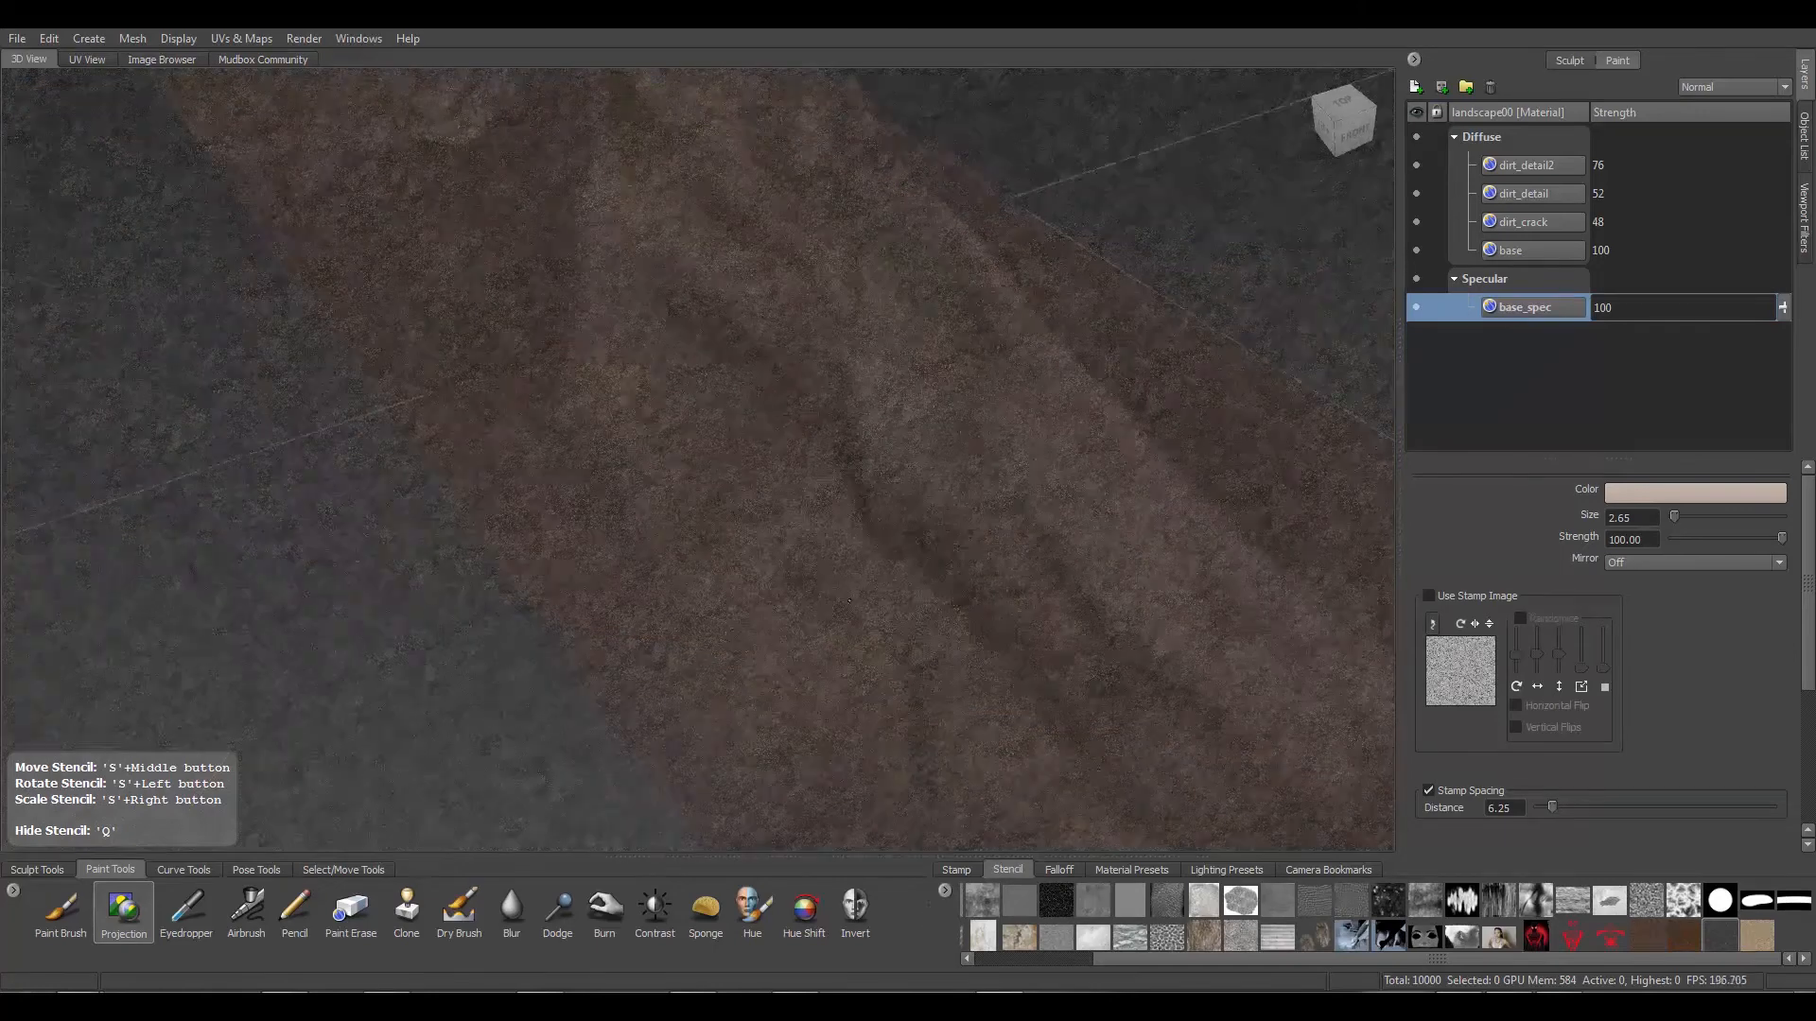
pyautogui.keyDown('alt'); pyautogui.moveTo(794, 567); pyautogui.dragTo(889, 700, button='right'); pyautogui.keyUp('alt')
pyautogui.keyDown('alt'); pyautogui.moveTo(893, 705); pyautogui.dragTo(742, 507, button='middle'); pyautogui.keyUp('alt')
pyautogui.keyDown('alt'); pyautogui.moveTo(741, 507); pyautogui.dragTo(685, 681, button='right'); pyautogui.keyUp('alt')
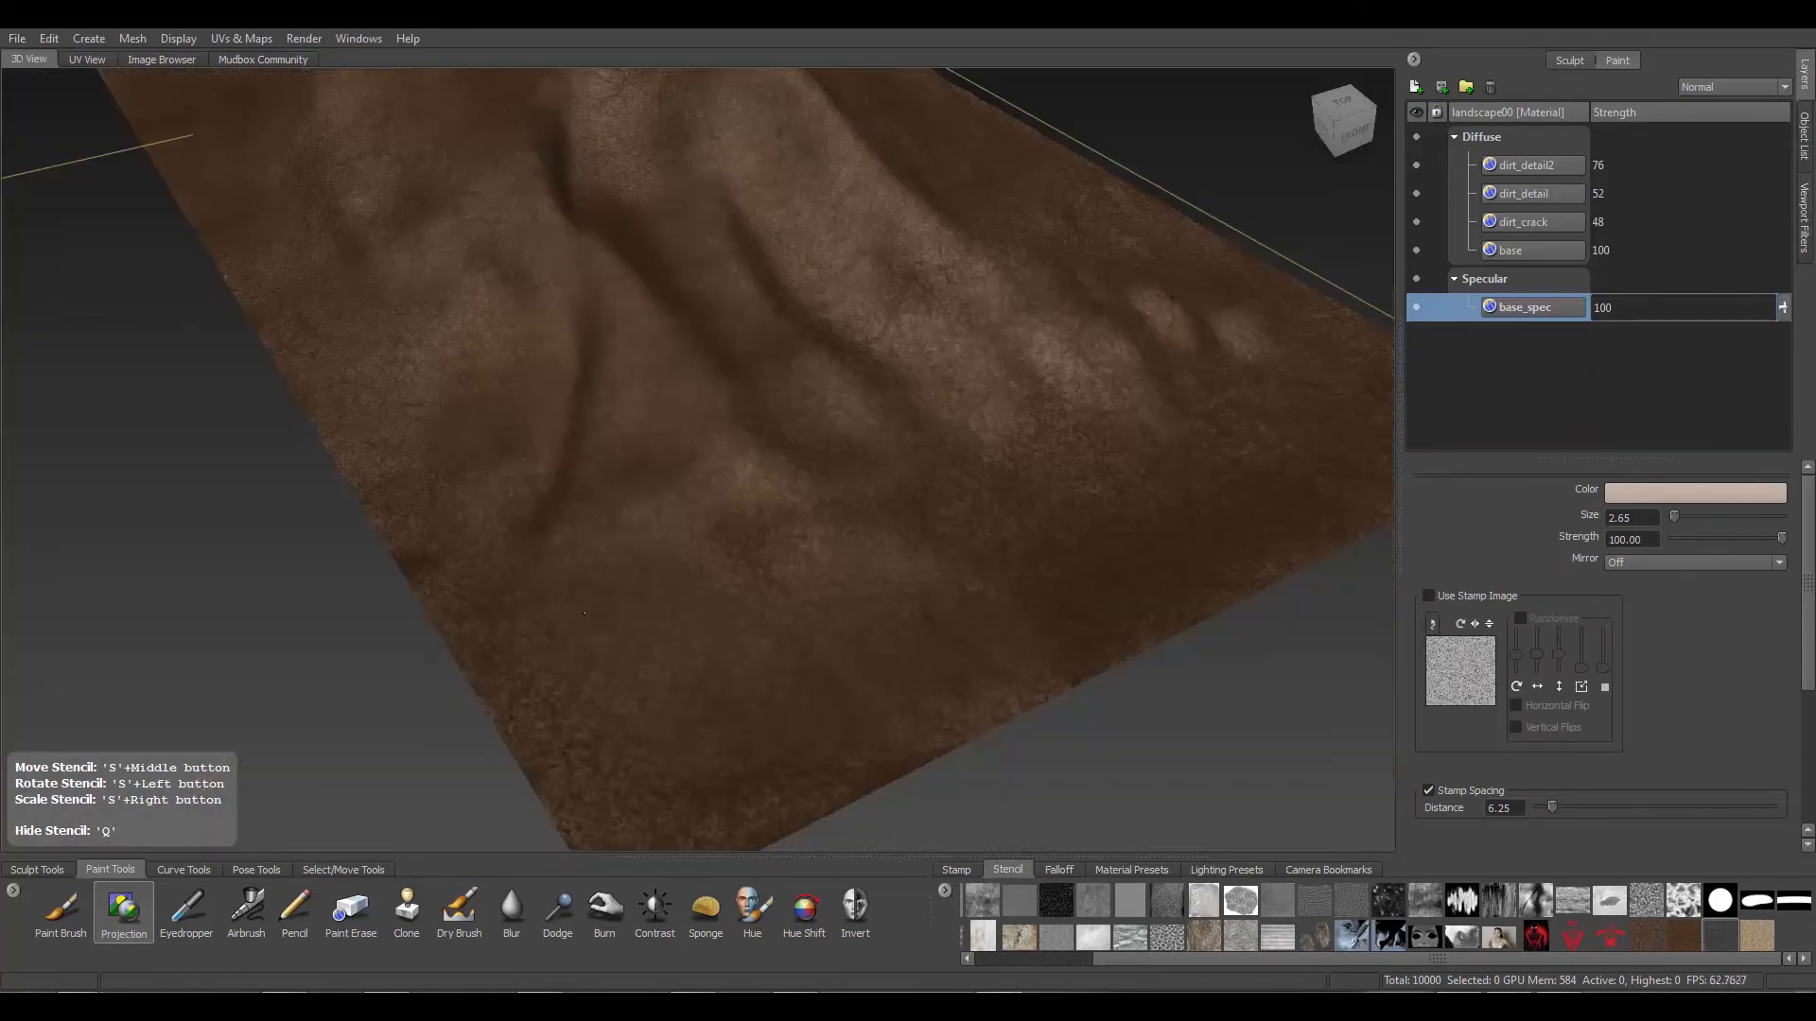
# Project the specular dirt from above over the landscape's end area and around onto the folded slopes beside the adjoining long edge
pyautogui.moveTo(889, 566)
pyautogui.mouseDown()
pyautogui.moveTo(1106, 454)
pyautogui.moveTo(1181, 541)
pyautogui.moveTo(1050, 434)
pyautogui.moveTo(899, 435)
pyautogui.mouseUp()
pyautogui.keyDown('alt'); pyautogui.moveTo(899, 435); pyautogui.dragTo(733, 440, button='right'); pyautogui.keyUp('alt')
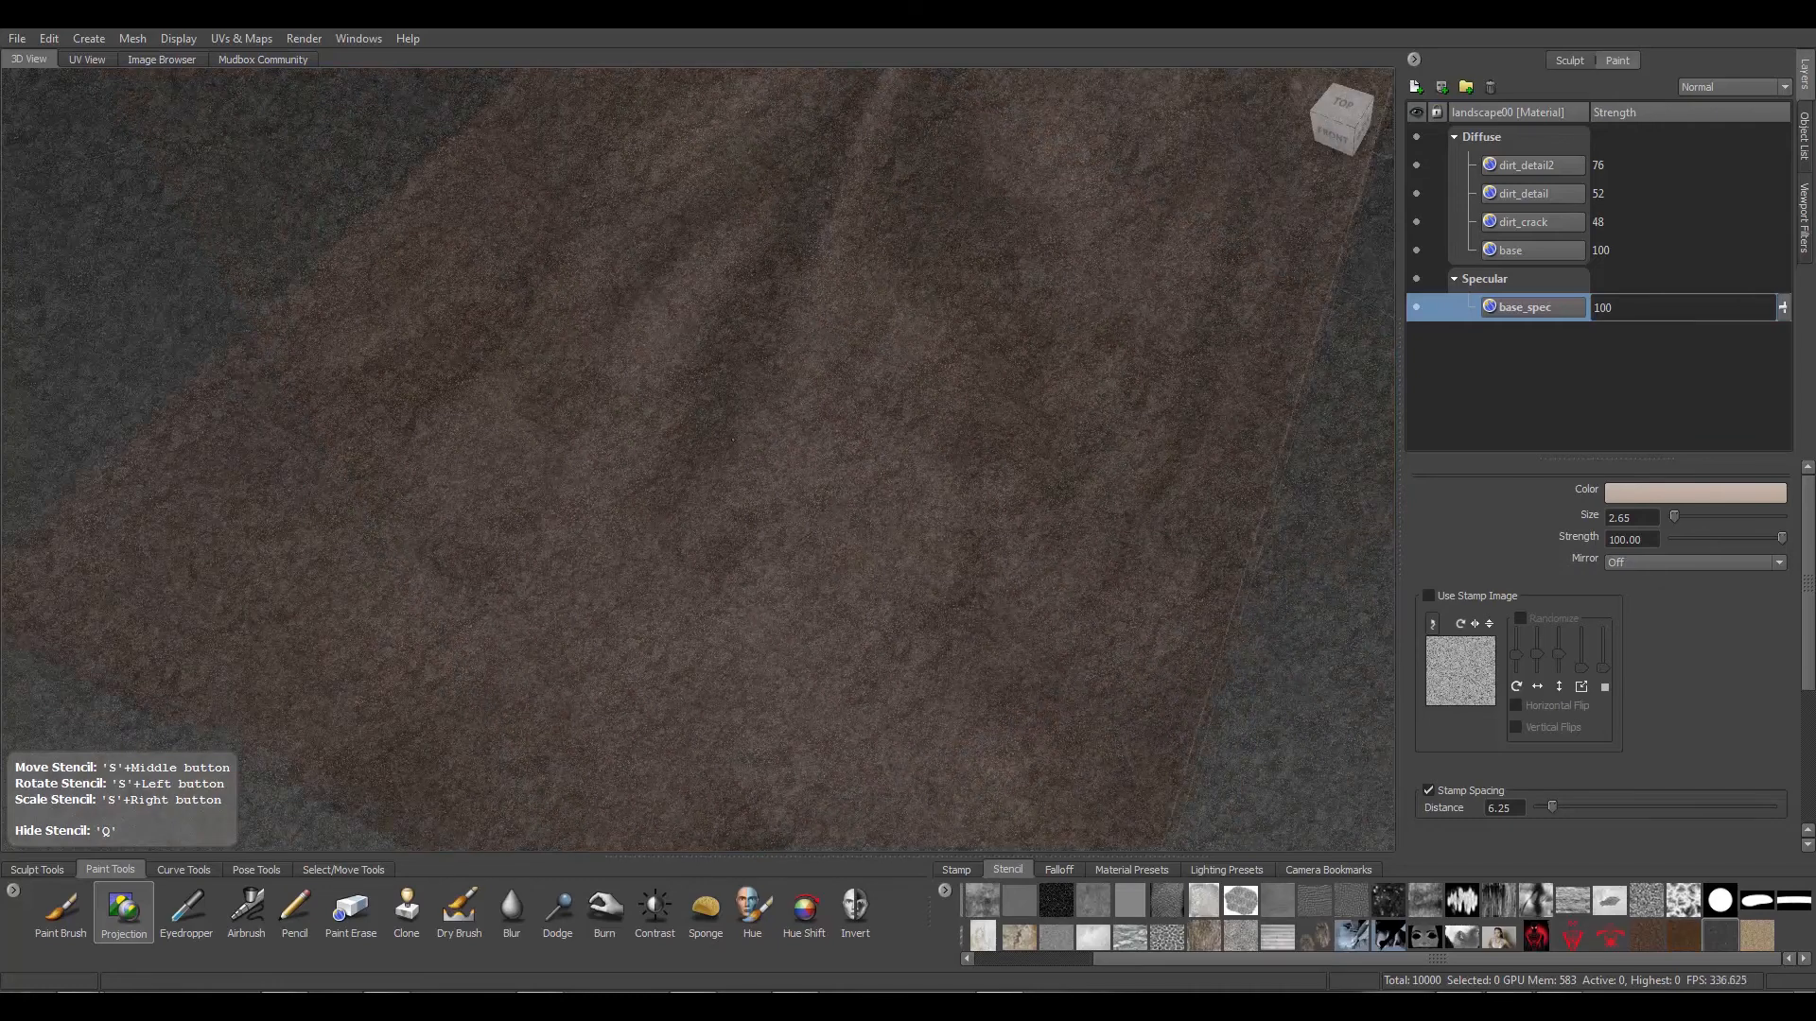
pyautogui.keyDown('alt'); pyautogui.moveTo(733, 440); pyautogui.dragTo(602, 530); pyautogui.keyUp('alt')
pyautogui.keyDown('alt'); pyautogui.moveTo(586, 554); pyautogui.dragTo(539, 623, button='right'); pyautogui.keyUp('alt')
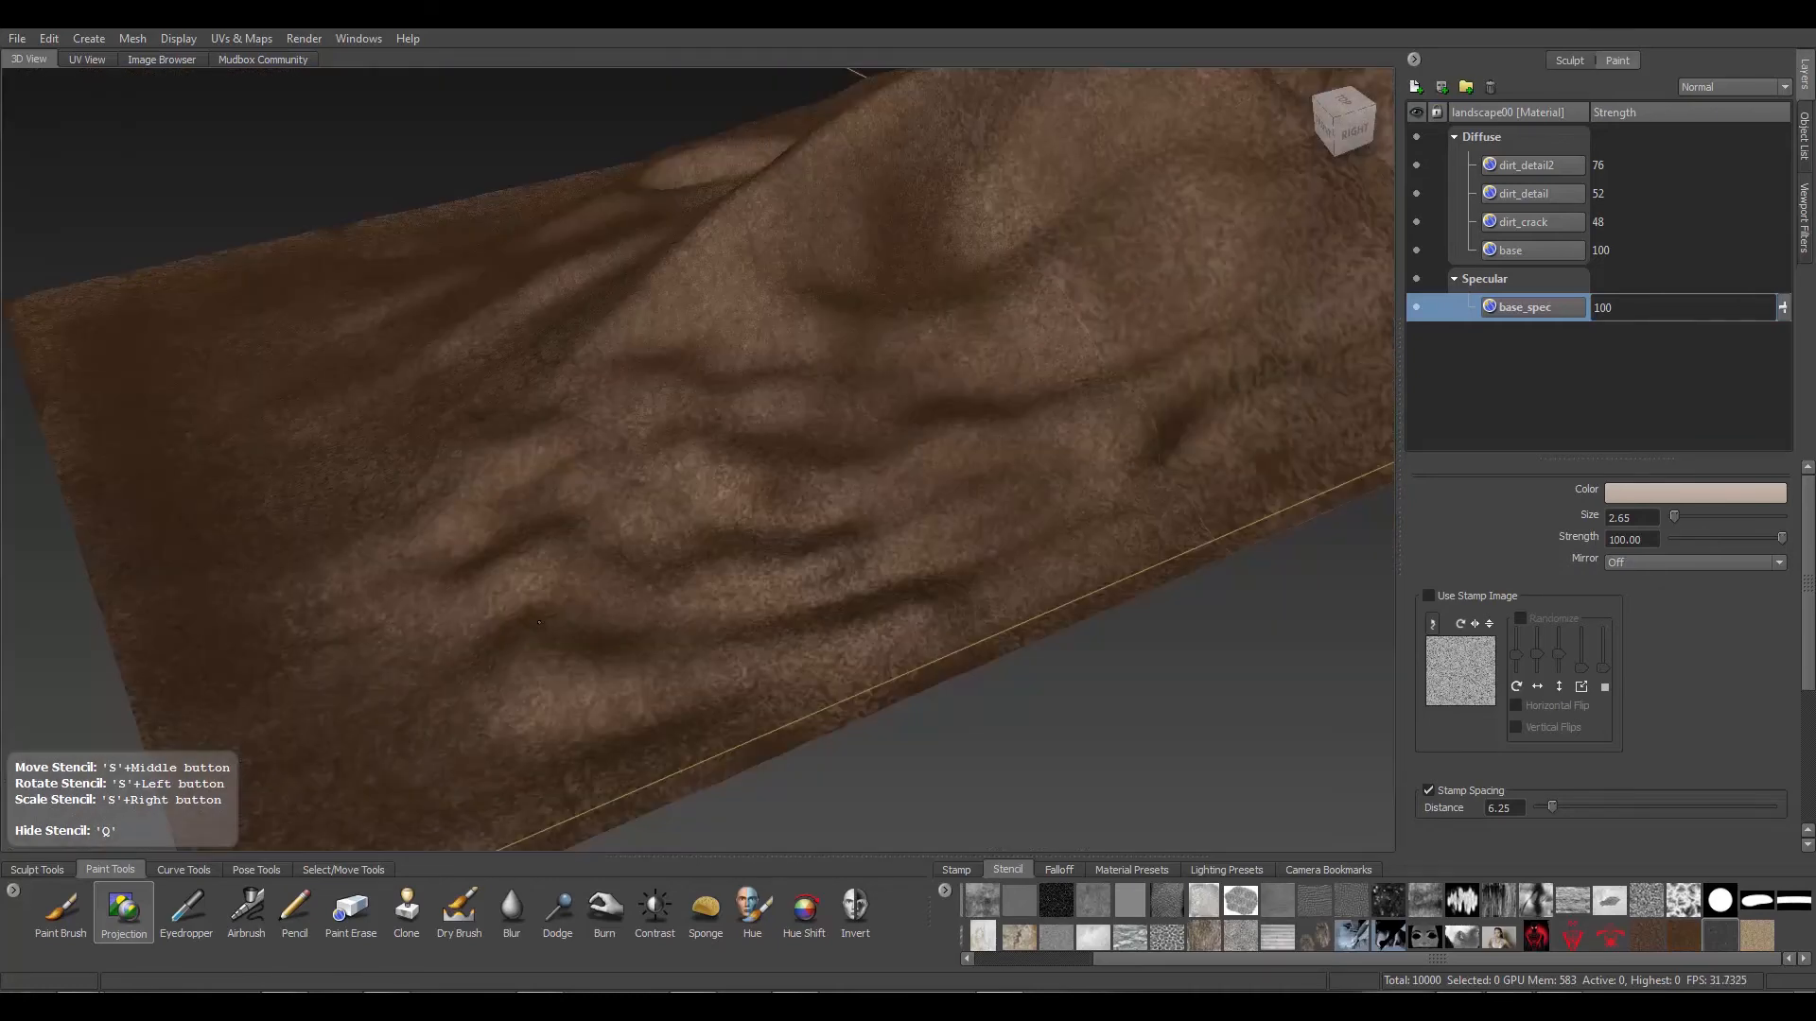
pyautogui.moveTo(700, 502)
pyautogui.mouseDown()
pyautogui.moveTo(837, 364)
pyautogui.moveTo(962, 115)
pyautogui.moveTo(772, 350)
pyautogui.mouseUp()
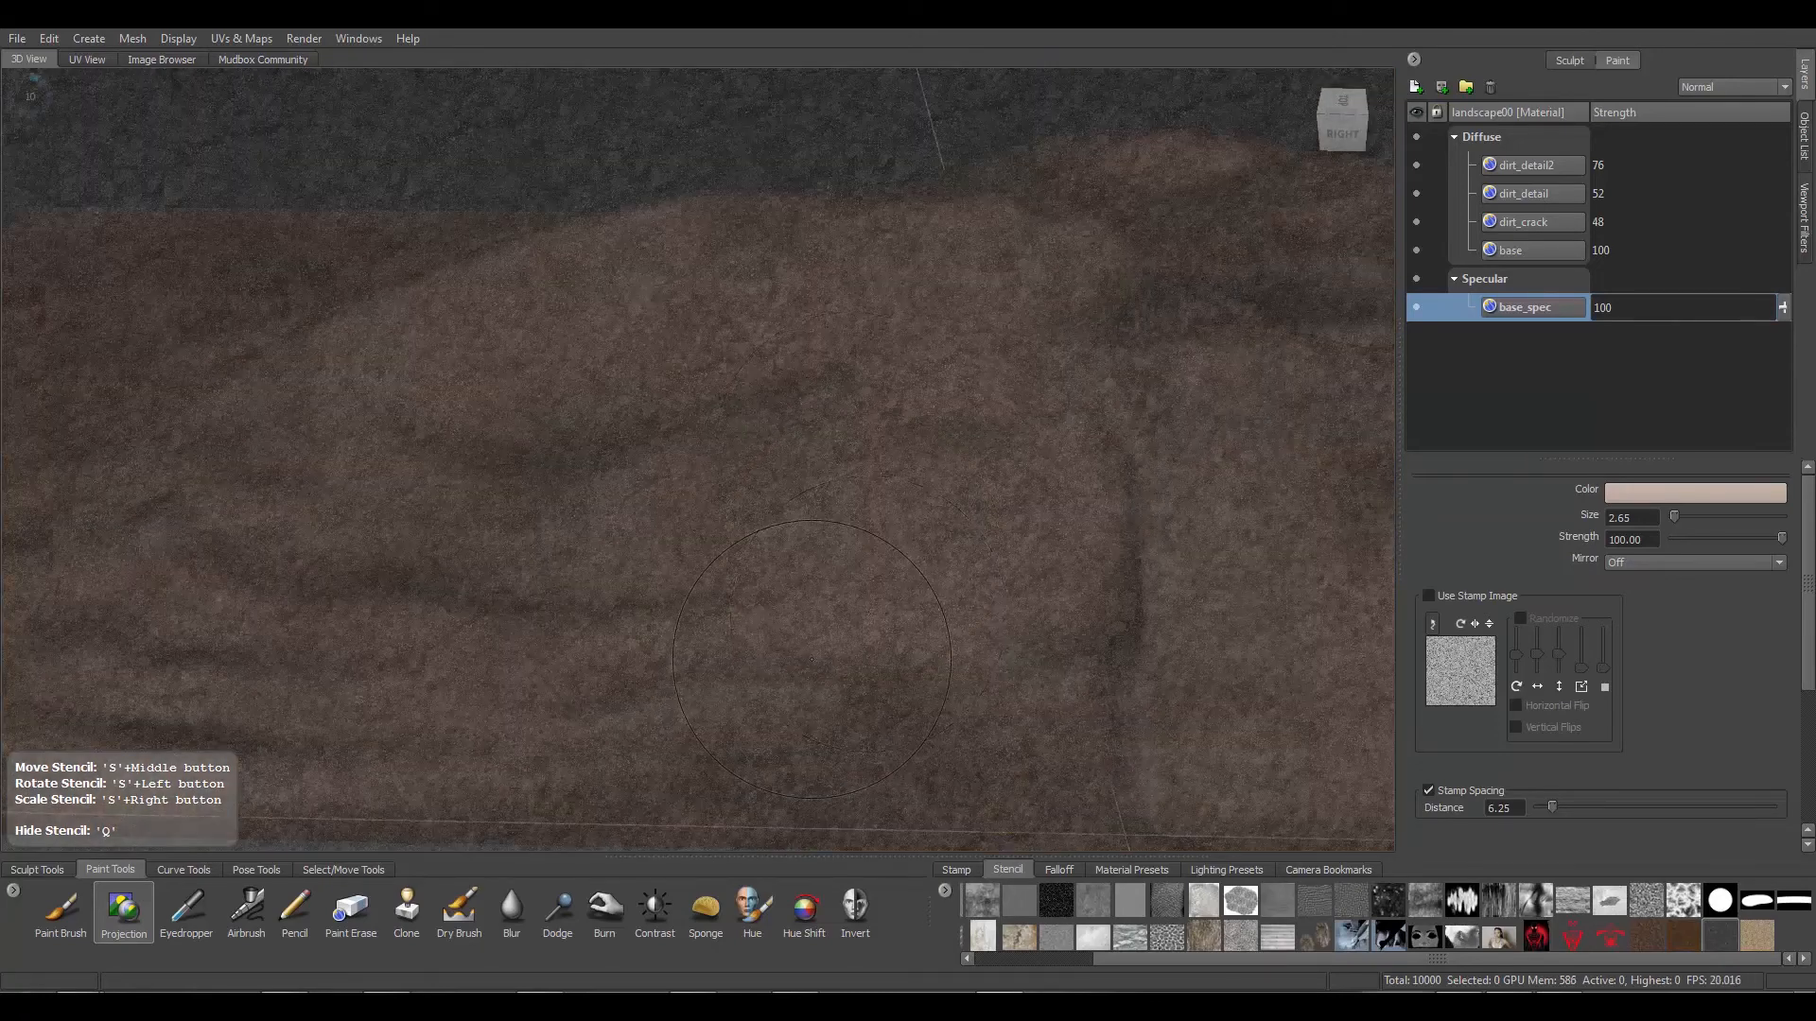
# Project the specular dirt over the coarse slopes beyond the gully, save the scene, and hide the stencil
pyautogui.press('q')
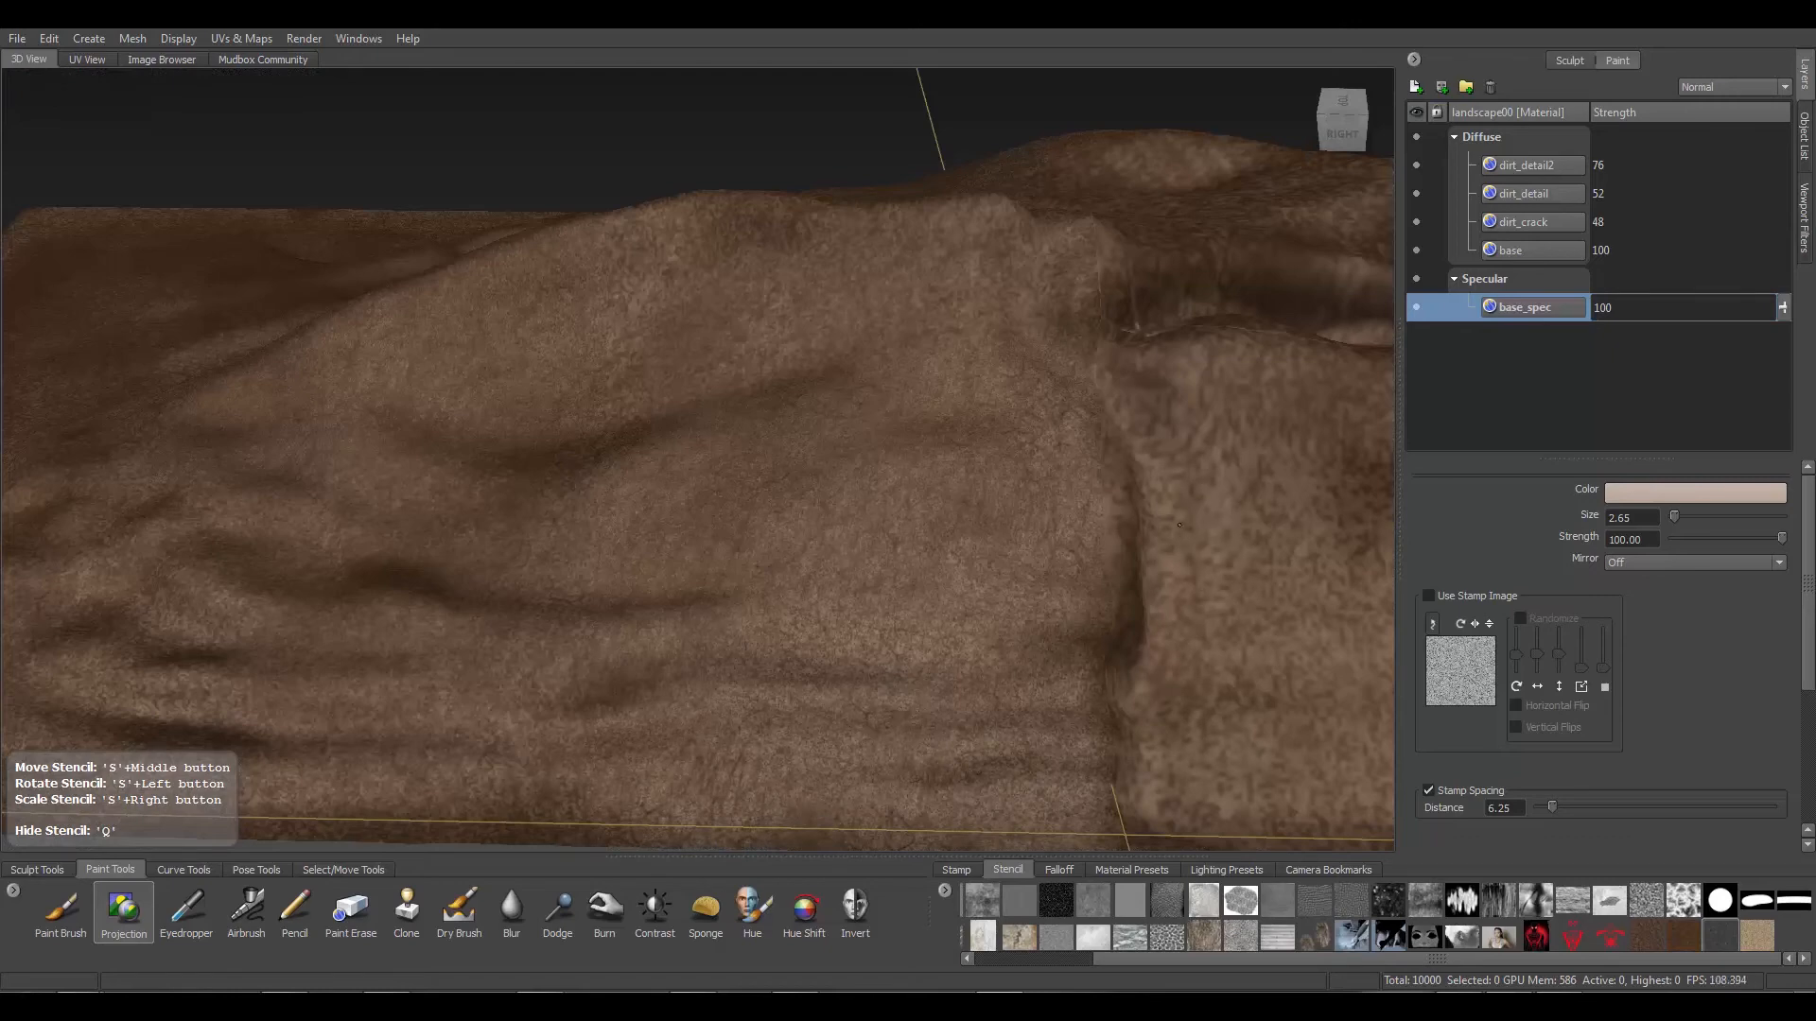
pyautogui.keyDown('alt'); pyautogui.moveTo(1179, 525); pyautogui.dragTo(538, 532, button='middle'); pyautogui.keyUp('alt')
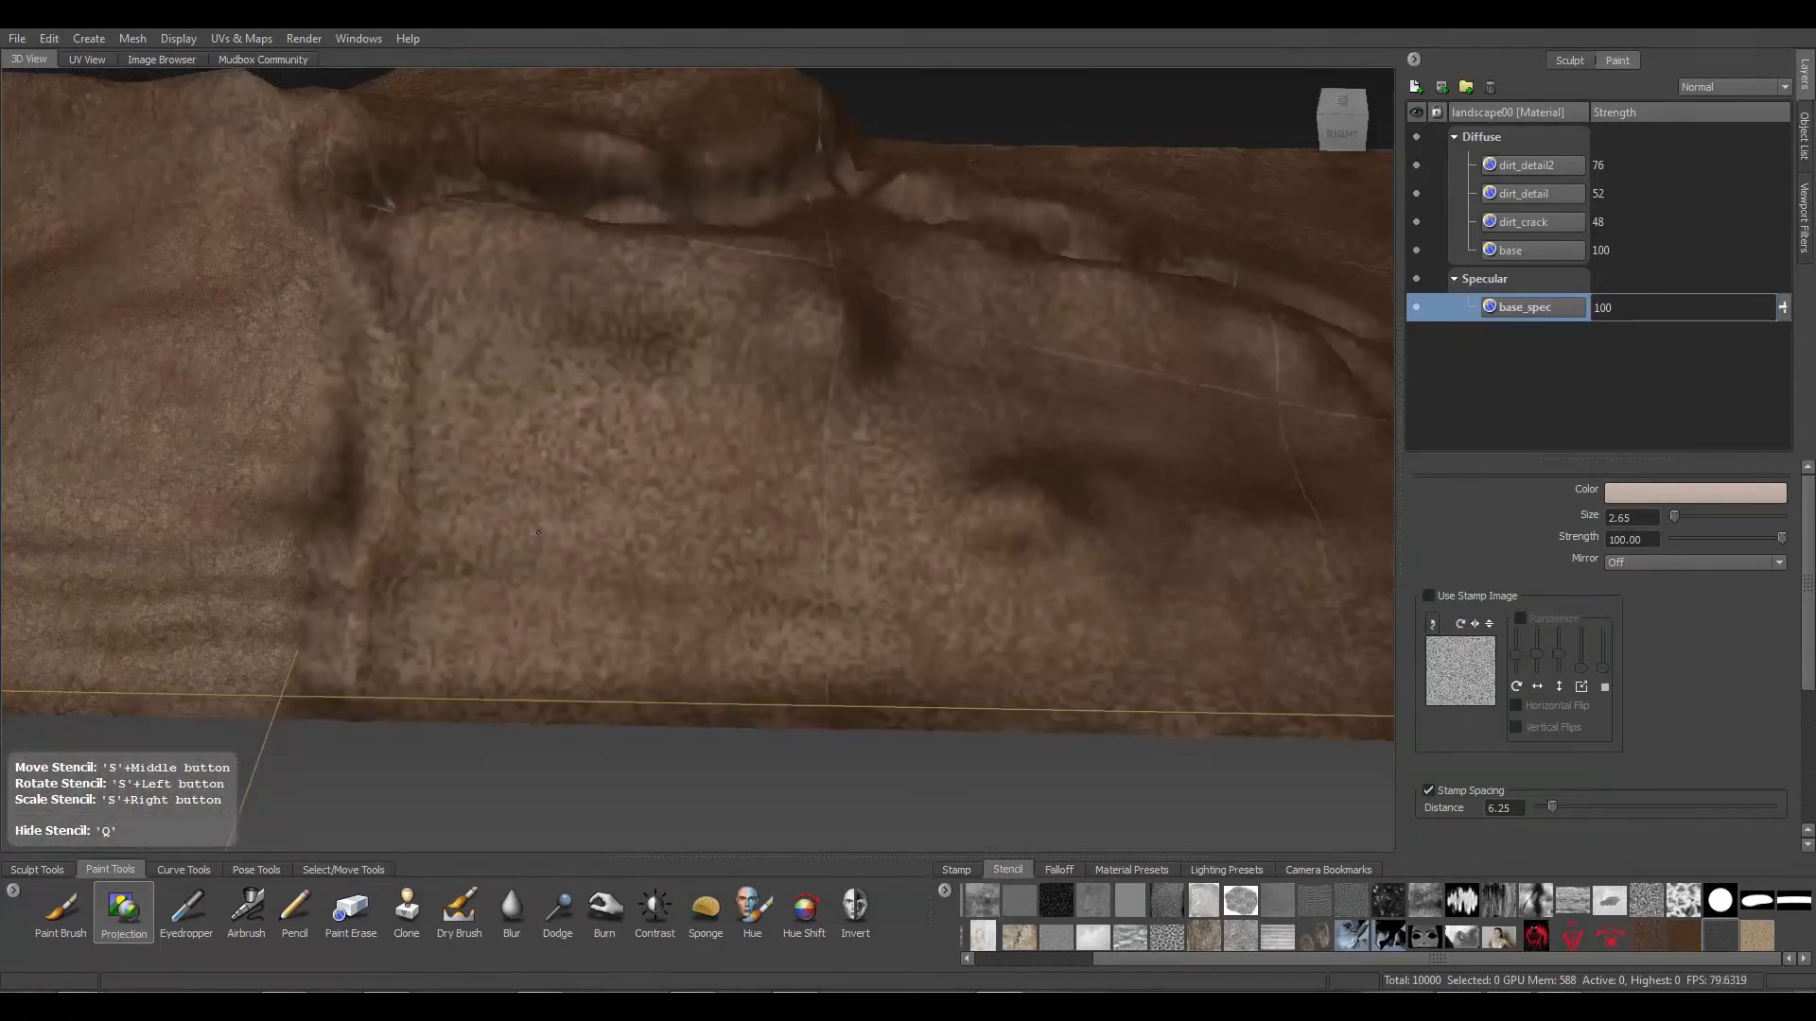
pyautogui.moveTo(568, 364); pyautogui.dragTo(669, 324)
pyautogui.keyDown('alt'); pyautogui.moveTo(969, 467); pyautogui.dragTo(1141, 518); pyautogui.keyUp('alt')
pyautogui.keyDown('alt'); pyautogui.moveTo(1142, 517); pyautogui.dragTo(985, 615, button='right'); pyautogui.keyUp('alt')
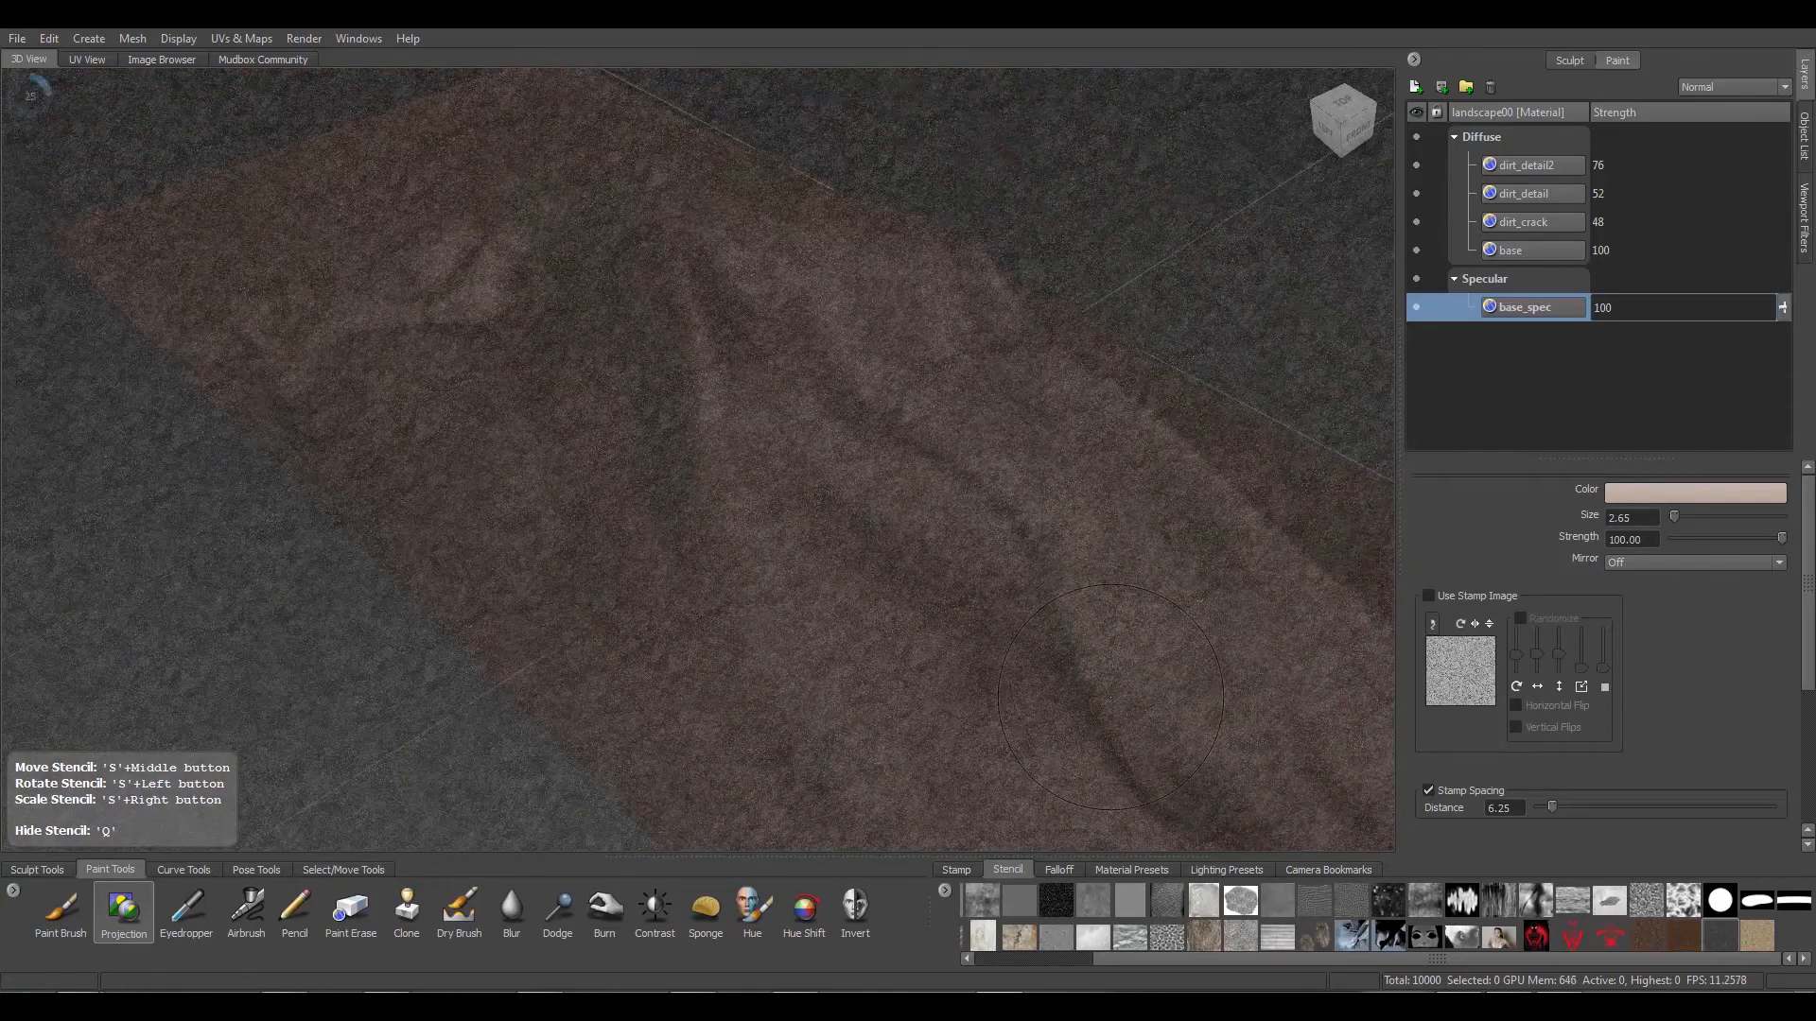
pyautogui.hotkey('ctrl', 's')
pyautogui.press('q')
# Examine the landscape's shine from several sides, comparing the base_spec layer at strength 17 and at 100
pyautogui.keyDown('alt'); pyautogui.moveTo(885, 554); pyautogui.dragTo(988, 561); pyautogui.keyUp('alt')
pyautogui.keyDown('alt'); pyautogui.moveTo(988, 562); pyautogui.dragTo(832, 530, button='right'); pyautogui.keyUp('alt')
pyautogui.keyDown('alt'); pyautogui.moveTo(832, 530); pyautogui.dragTo(1031, 510); pyautogui.keyUp('alt')
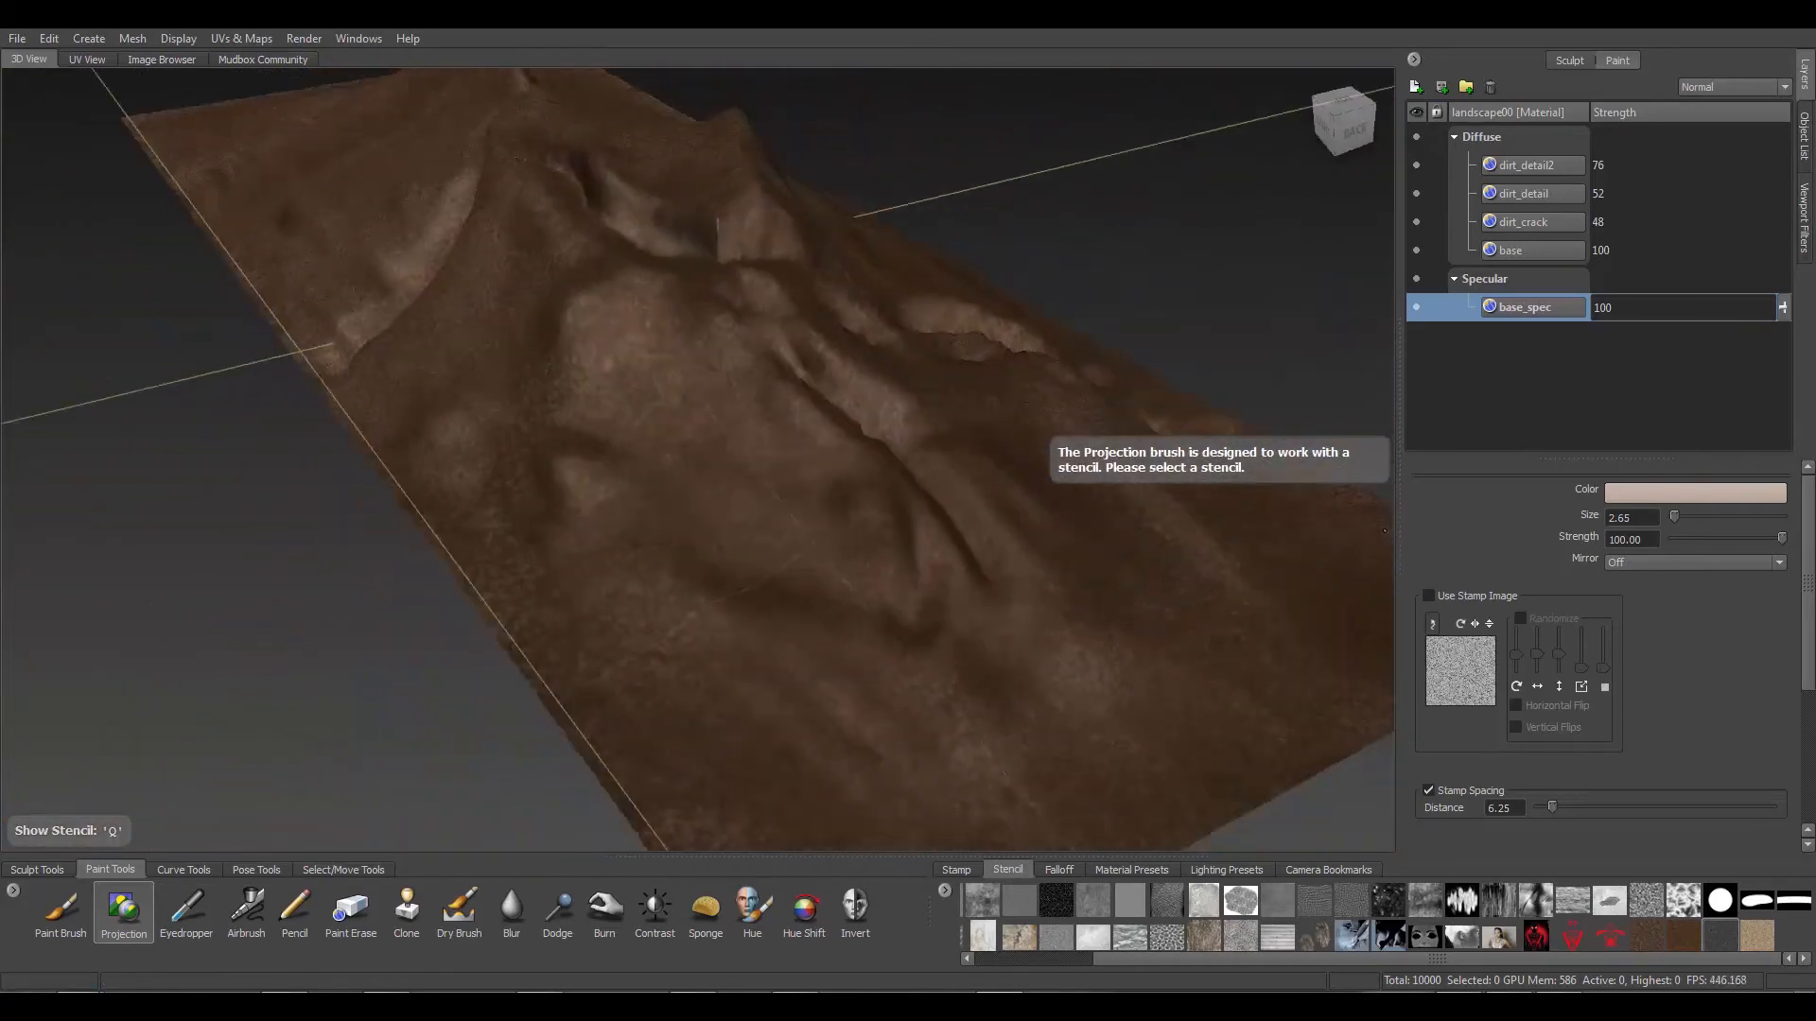
pyautogui.keyDown('alt'); pyautogui.moveTo(946, 454); pyautogui.dragTo(1068, 353, button='right'); pyautogui.keyUp('alt')
pyautogui.keyDown('alt'); pyautogui.moveTo(851, 454); pyautogui.dragTo(1060, 473); pyautogui.keyUp('alt')
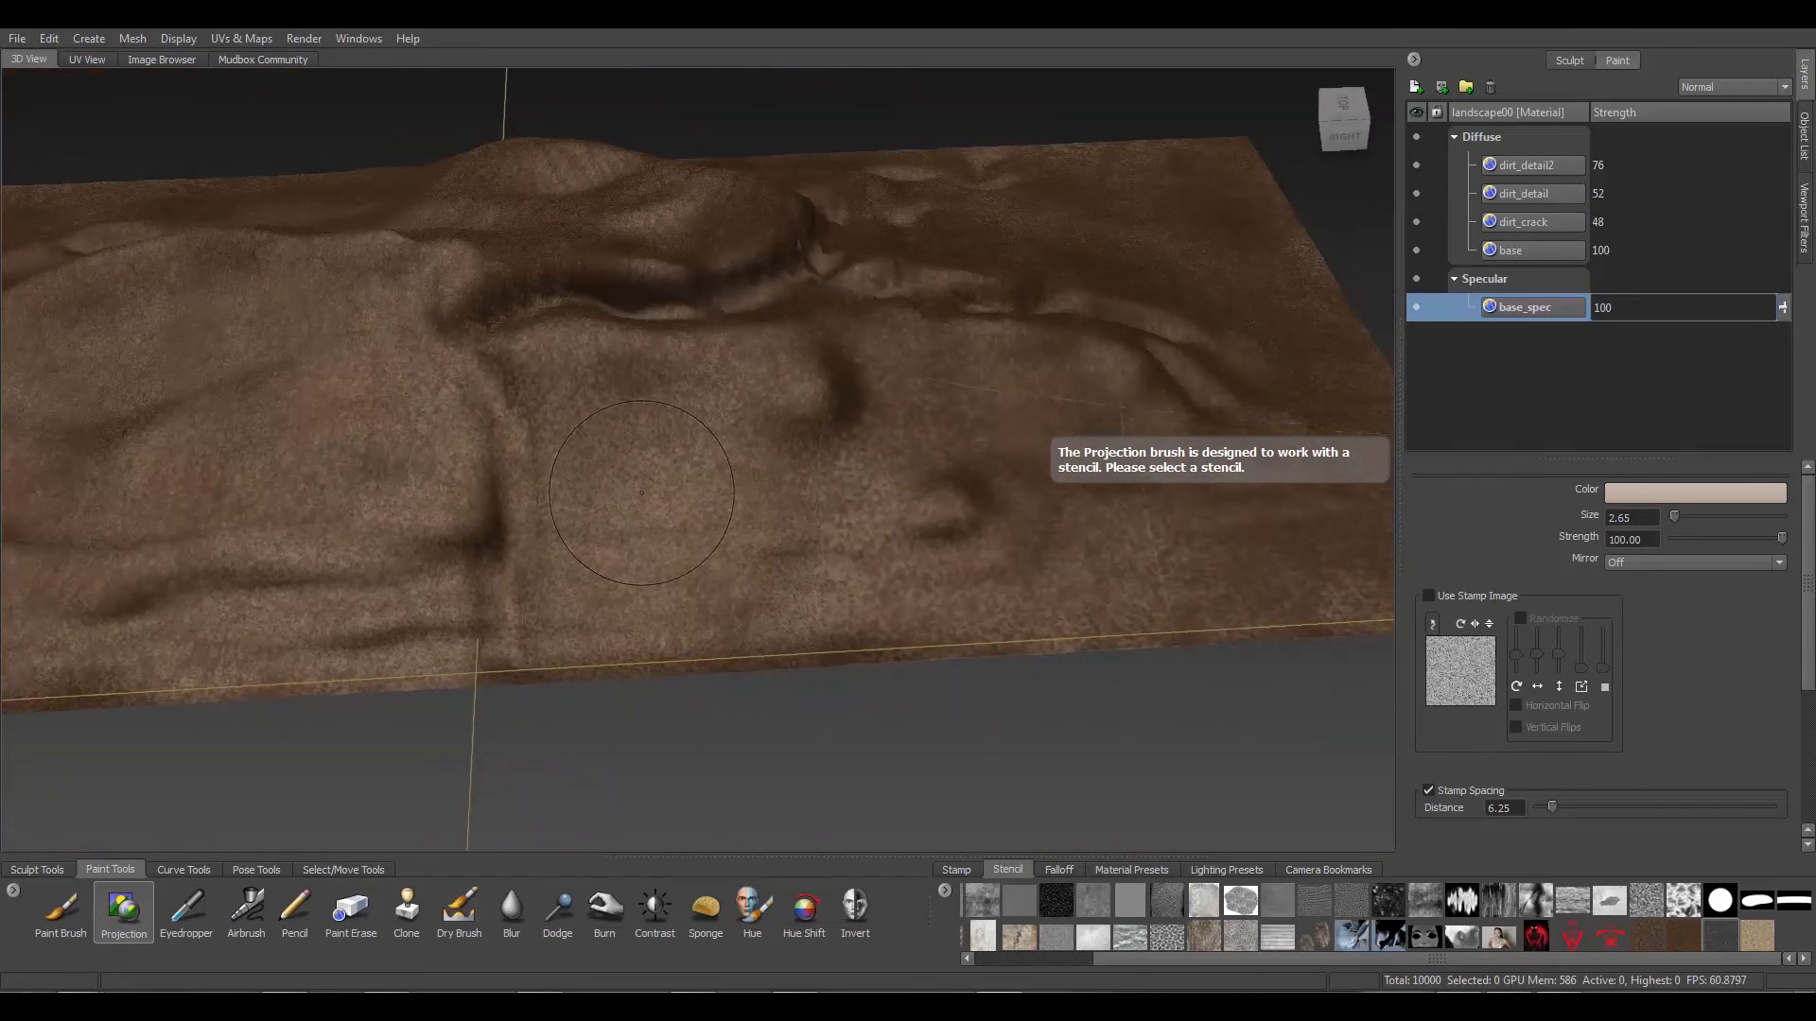
pyautogui.moveTo(695, 549)
pyautogui.keyDown('alt'); pyautogui.mouseDown()
pyautogui.moveTo(953, 435)
pyautogui.moveTo(1190, 503)
pyautogui.moveTo(1386, 512)
pyautogui.mouseUp(); pyautogui.keyUp('alt')
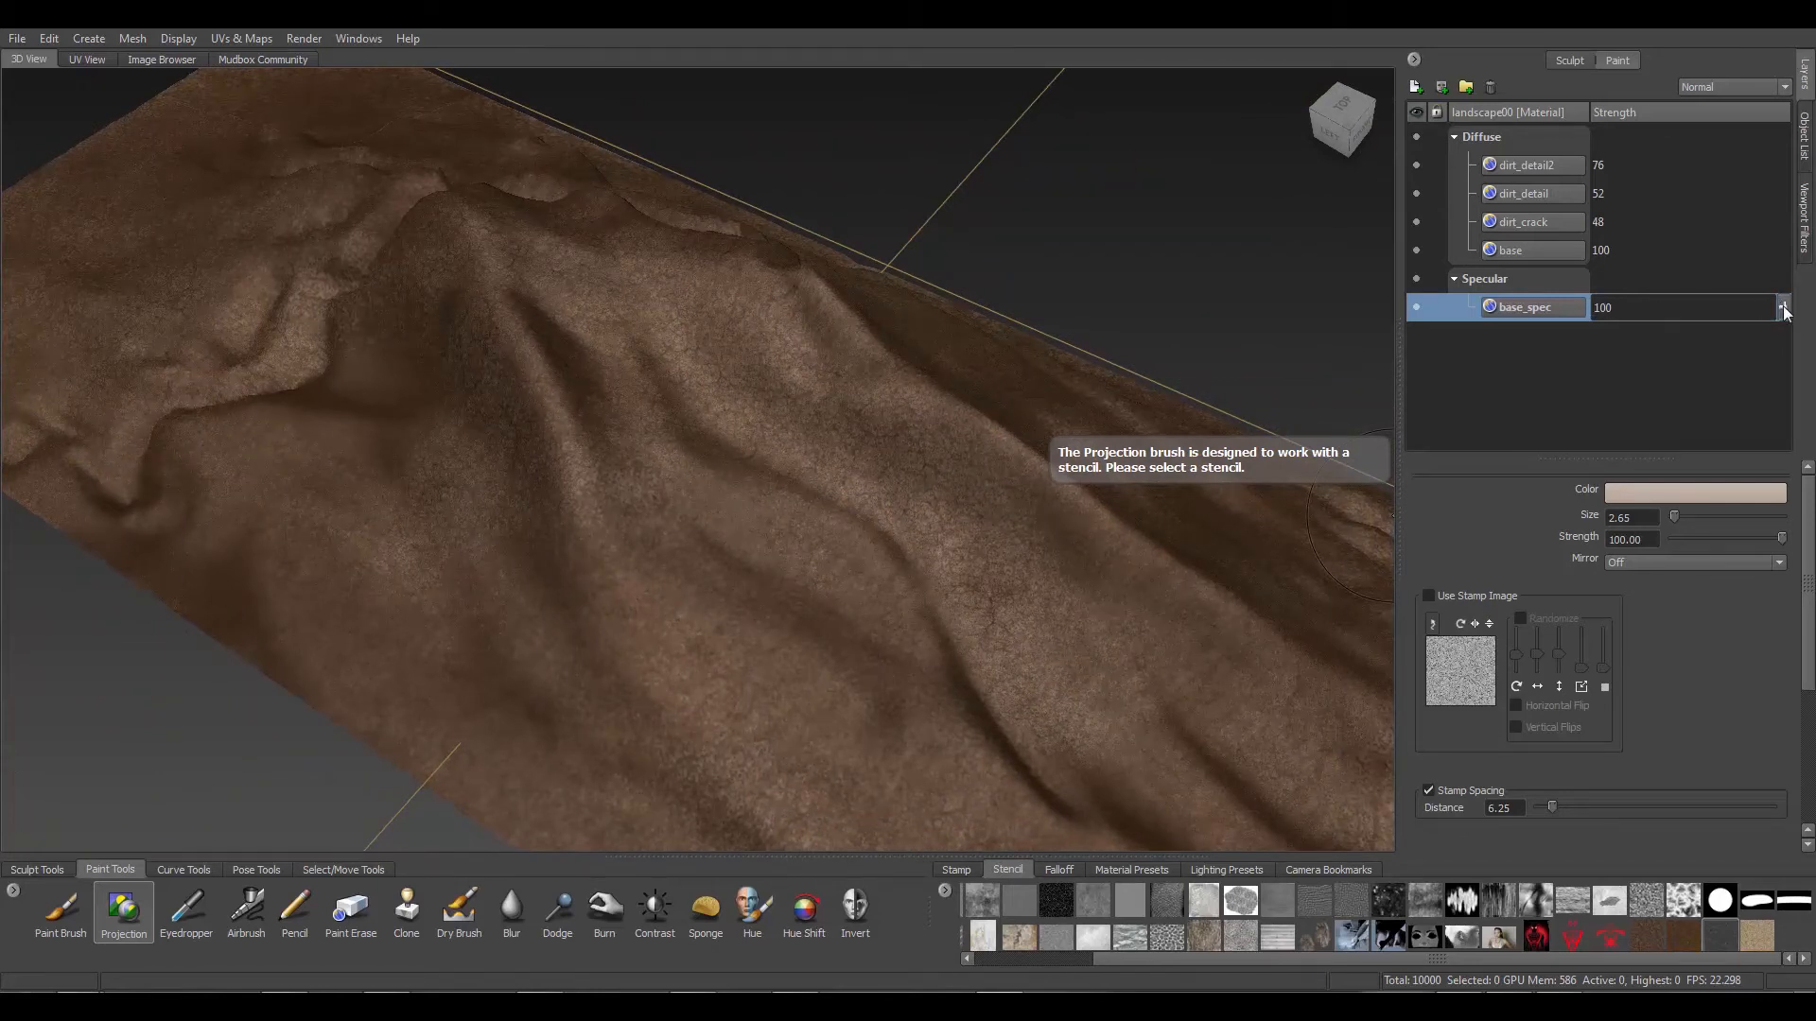
pyautogui.moveTo(1784, 309); pyautogui.dragTo(1784, 369)
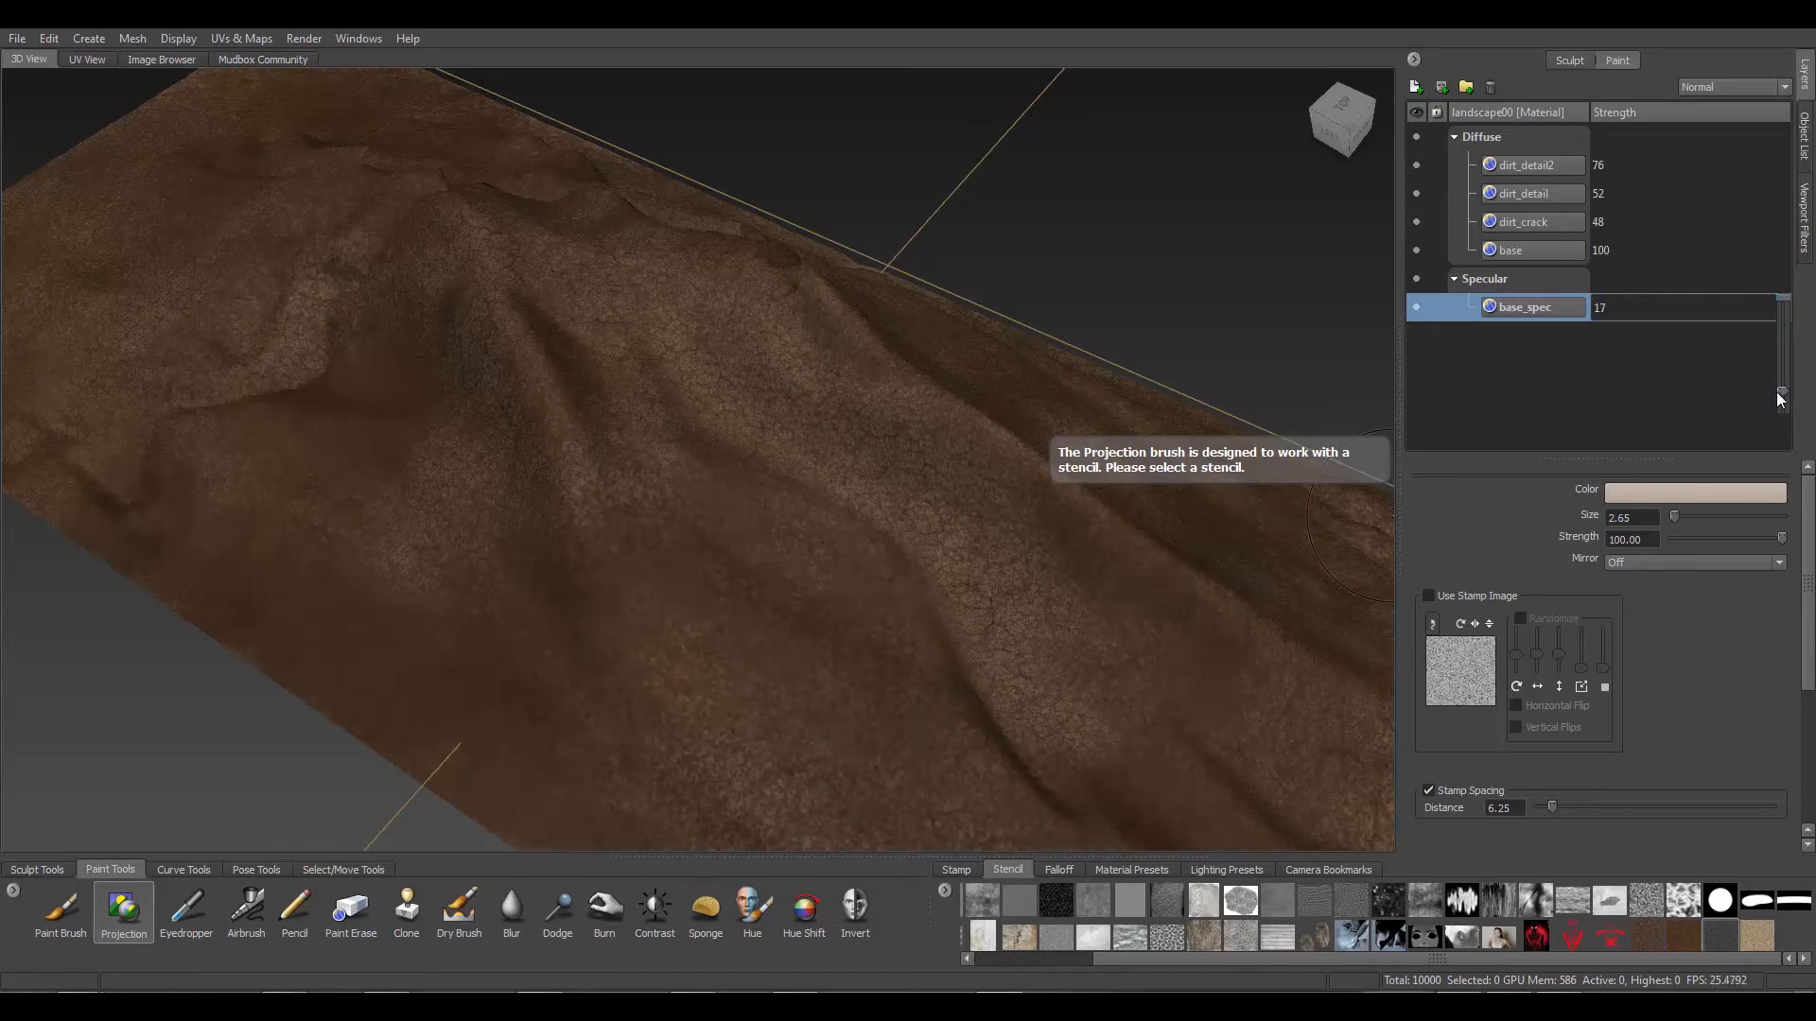
pyautogui.moveTo(1776, 391); pyautogui.dragTo(1776, 289)
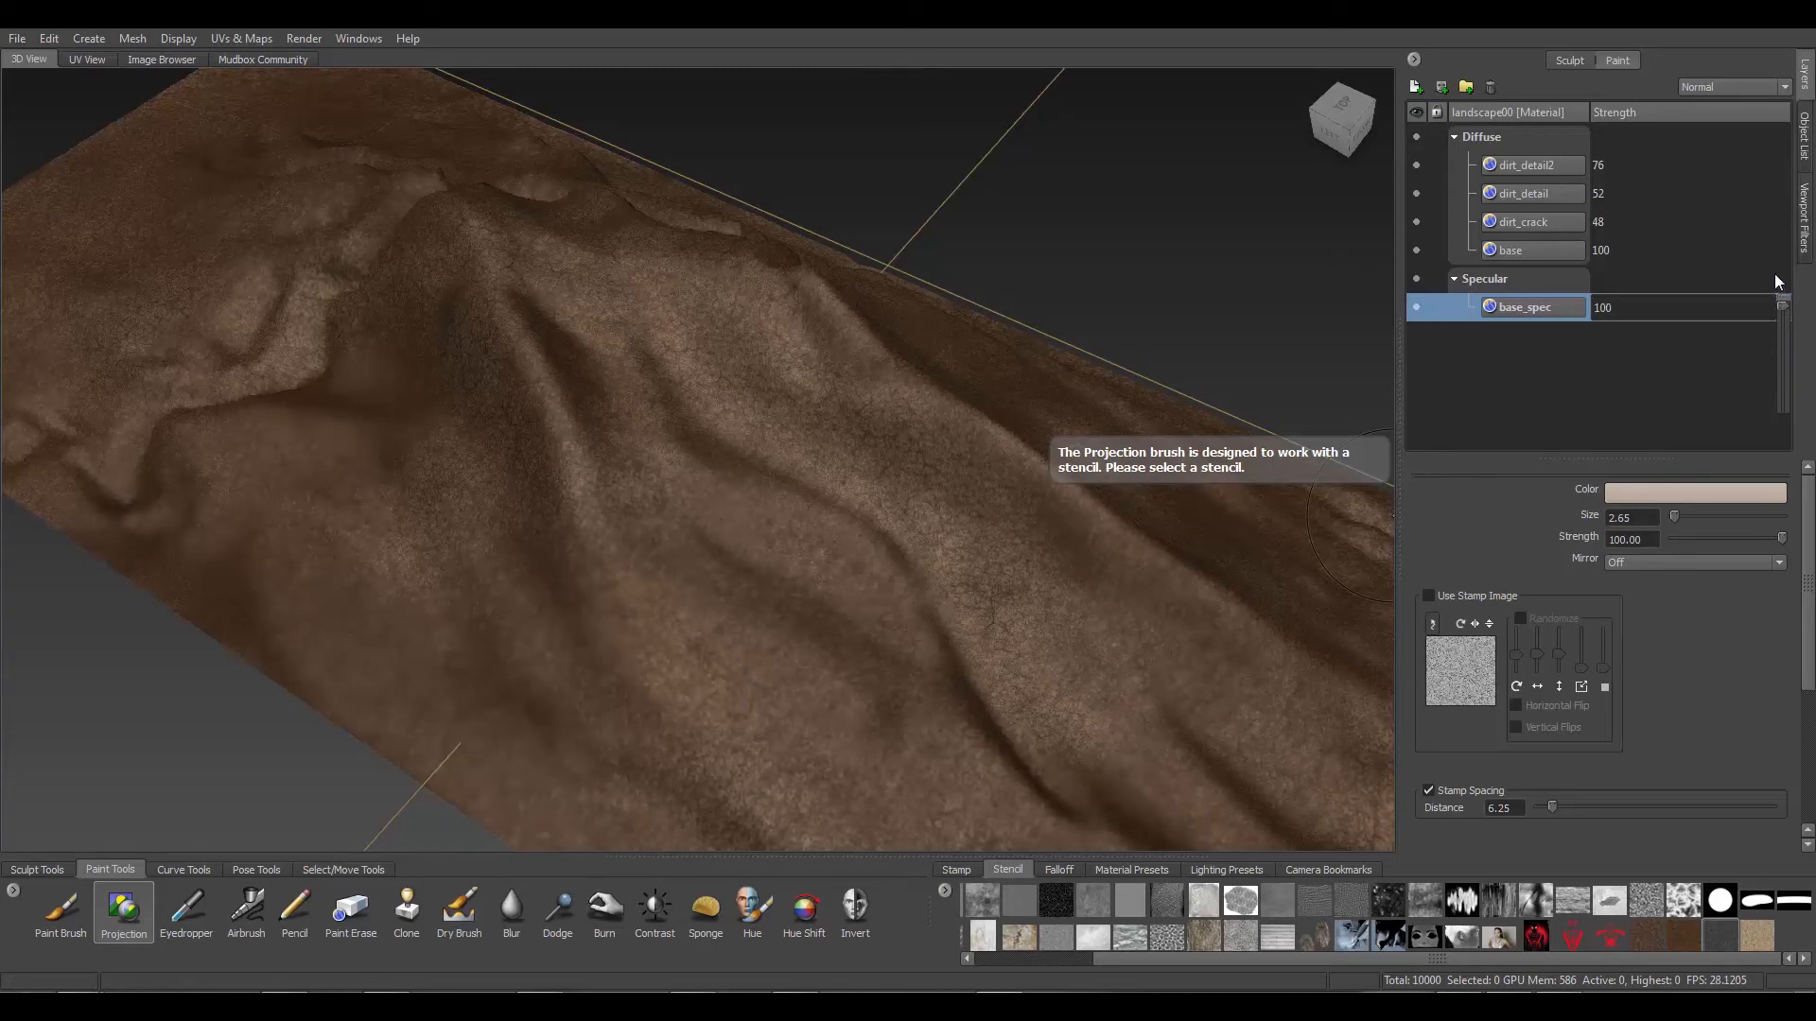
# Switch to the Paint Erase brush for reworking the base_spec layer on the folded slopes
pyautogui.keyDown('alt'); pyautogui.moveTo(567, 473); pyautogui.dragTo(640, 526); pyautogui.keyUp('alt')
pyautogui.keyDown('alt'); pyautogui.moveTo(677, 517); pyautogui.dragTo(1551, 510); pyautogui.keyUp('alt')
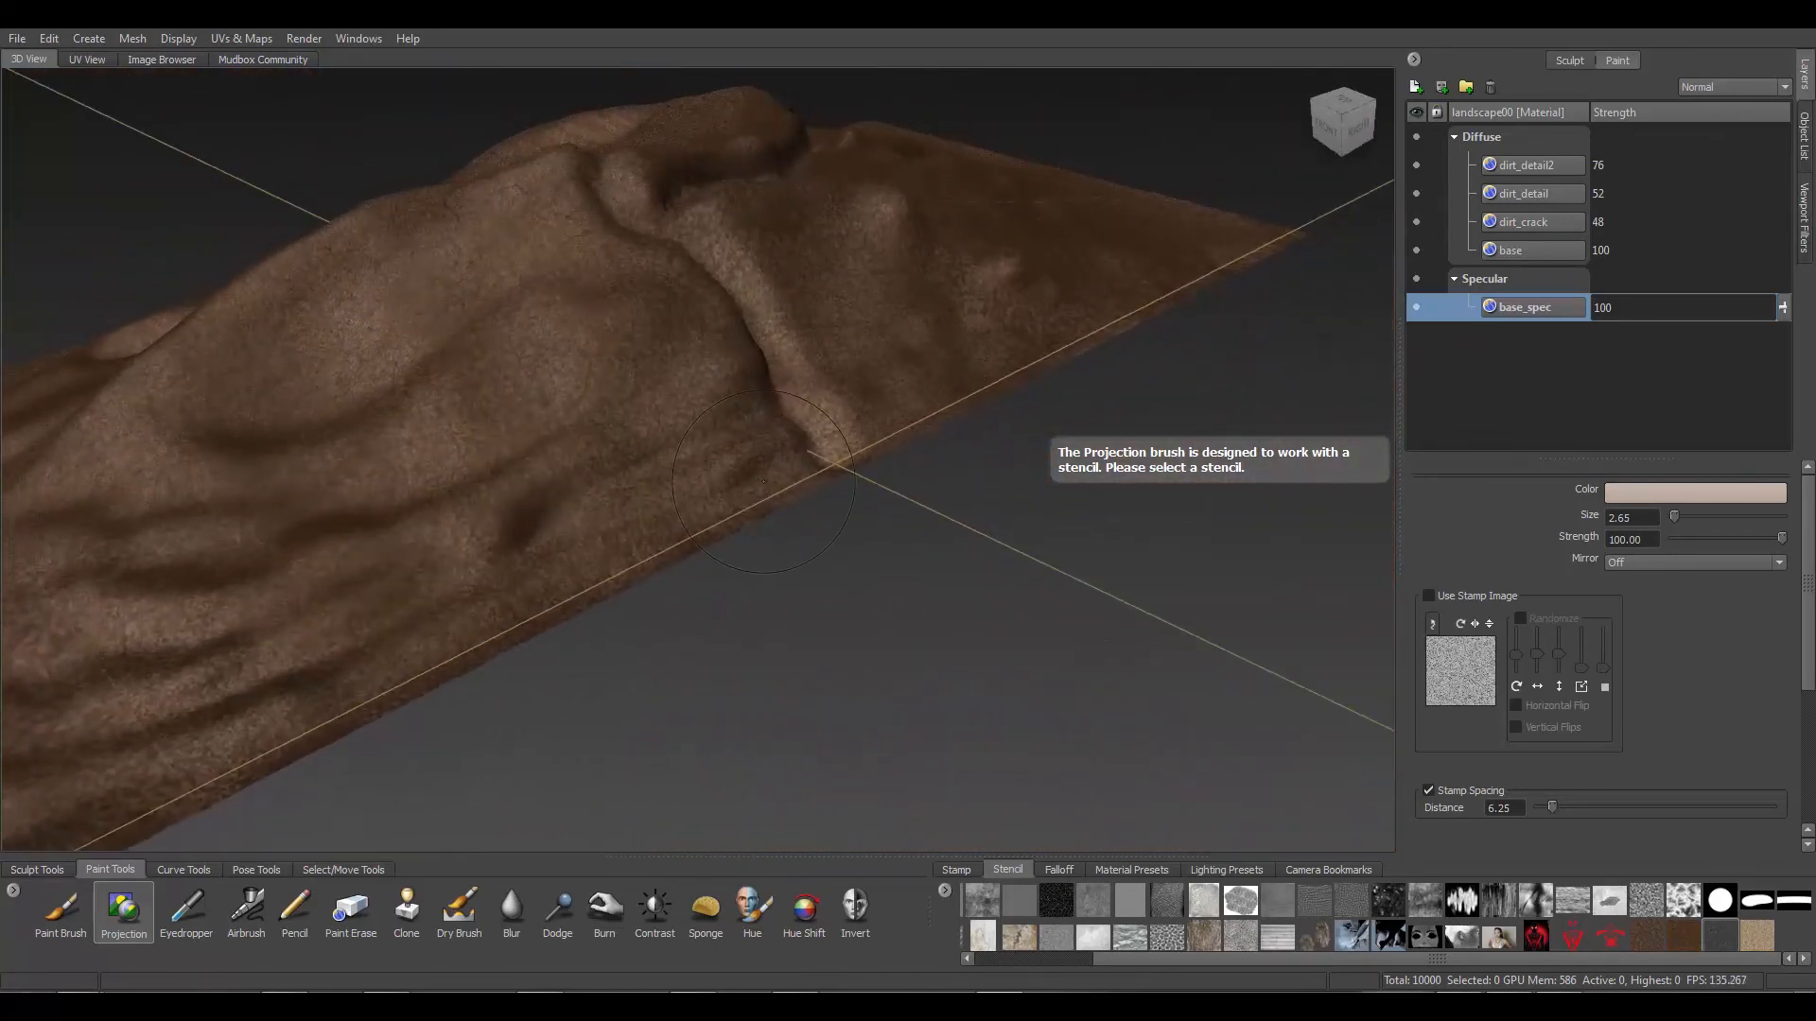
pyautogui.keyDown('alt'); pyautogui.moveTo(625, 430); pyautogui.dragTo(793, 474, button='middle'); pyautogui.keyUp('alt')
pyautogui.keyDown('alt'); pyautogui.moveTo(792, 475); pyautogui.dragTo(690, 420); pyautogui.keyUp('alt')
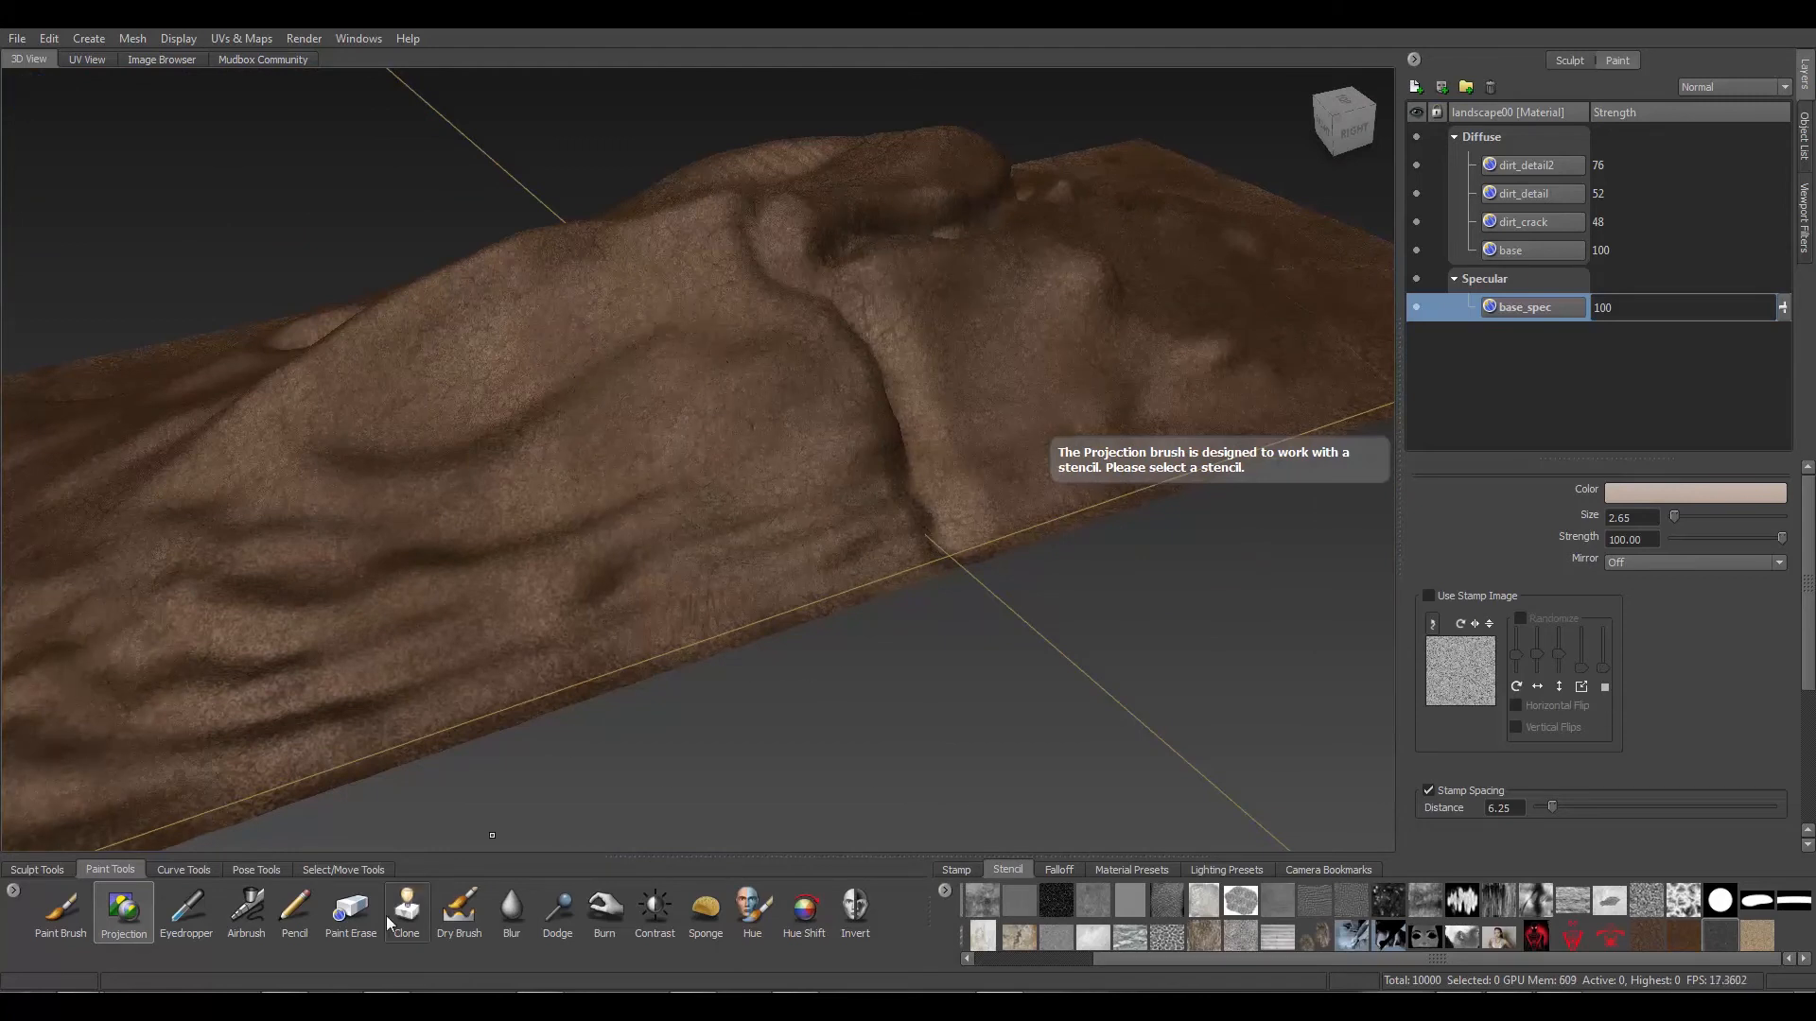
pyautogui.click(351, 910)
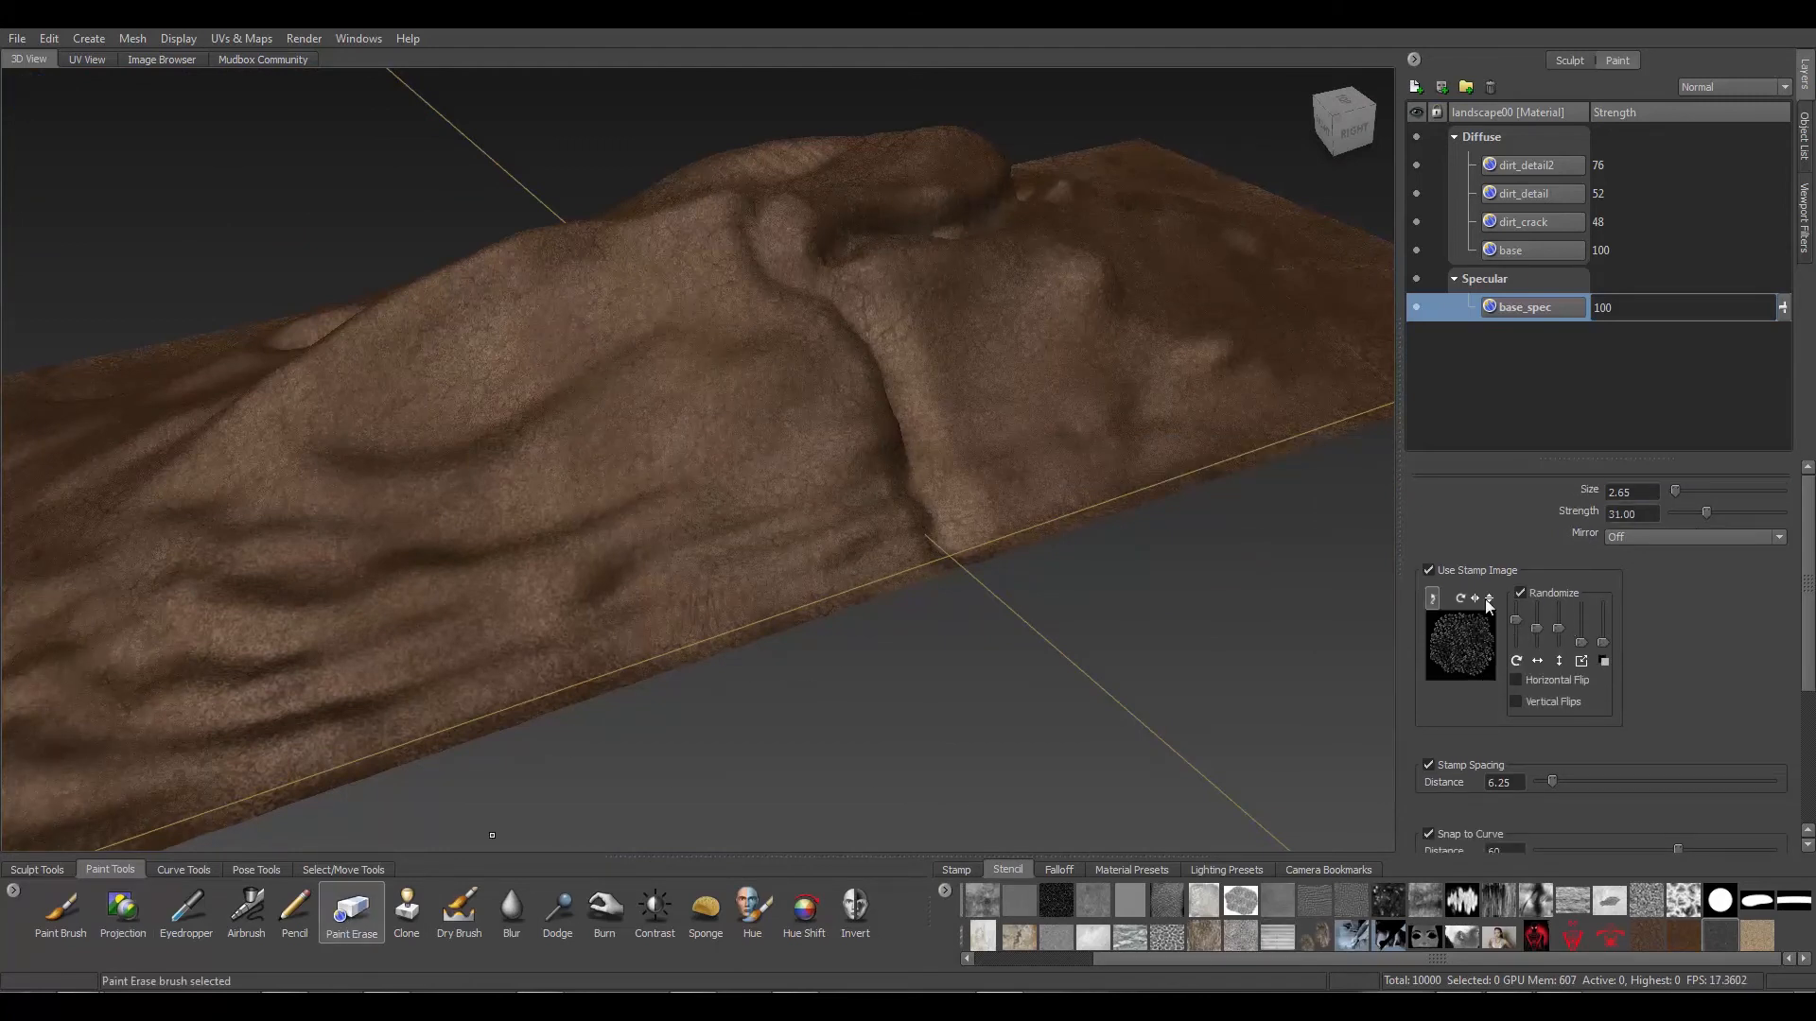
pyautogui.click(1751, 938)
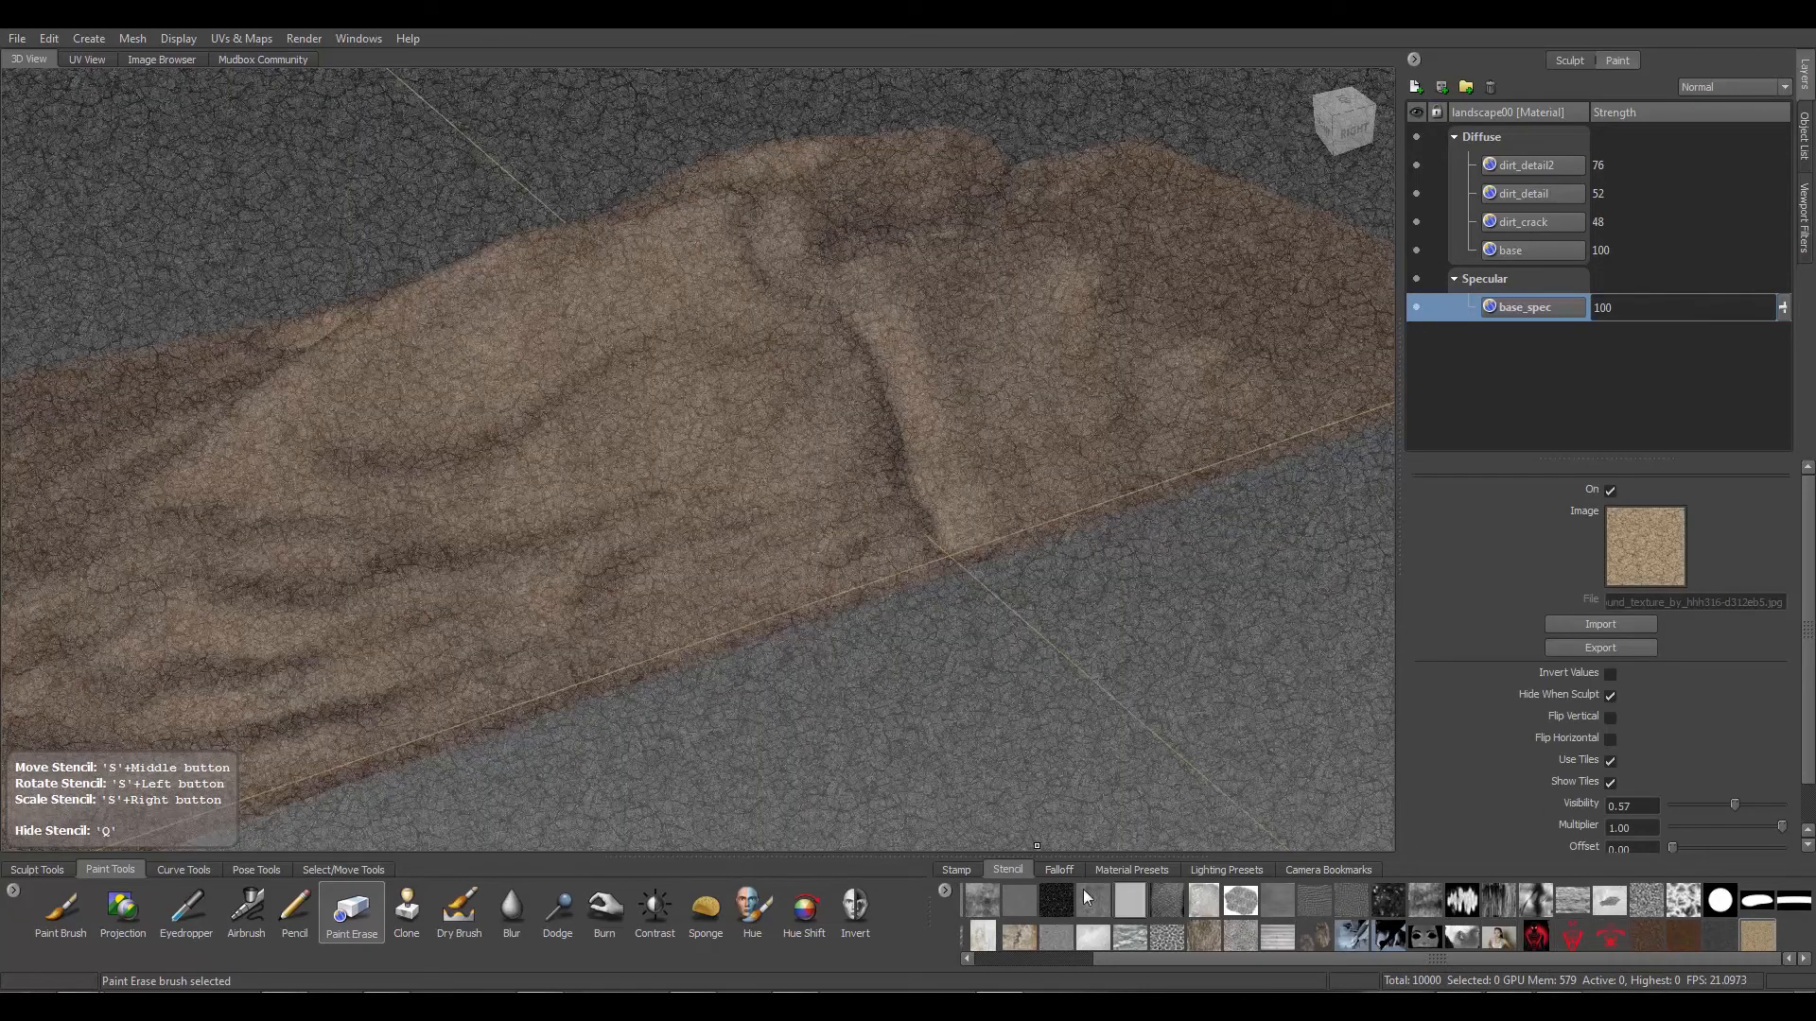
pyautogui.moveTo(1147, 959); pyautogui.dragTo(920, 952)
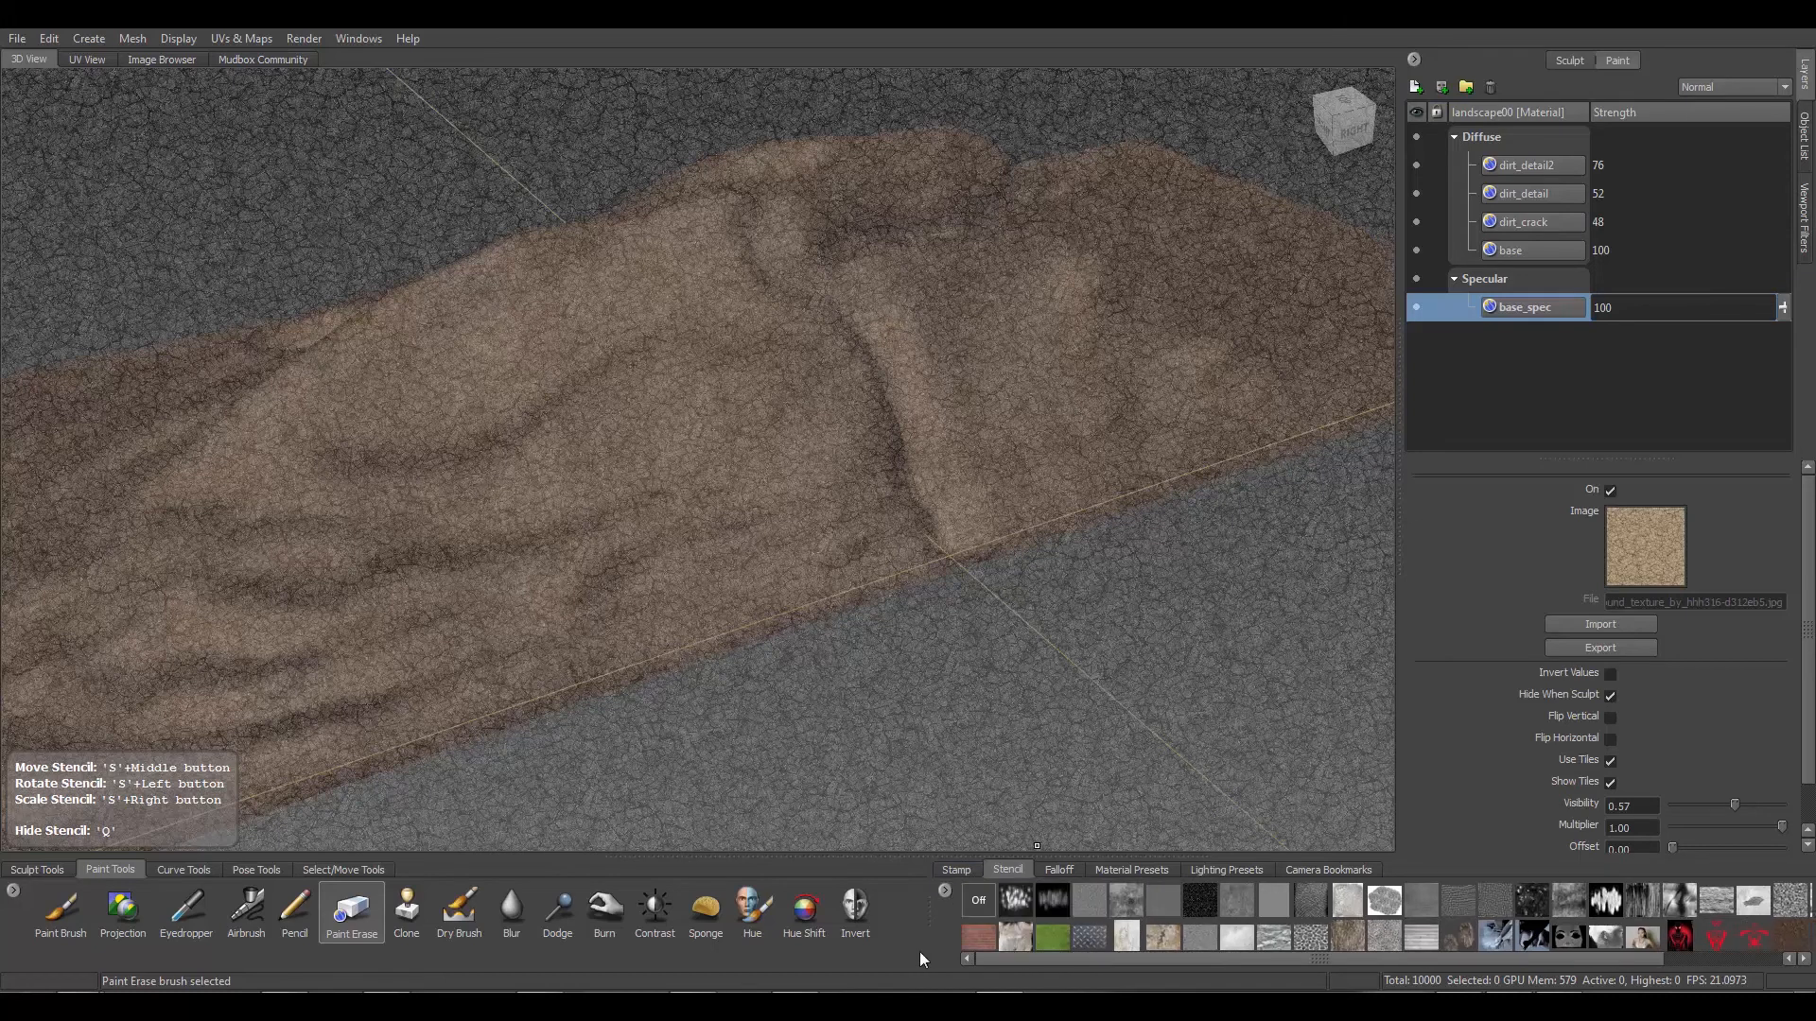
pyautogui.click(974, 906)
# Load the cracked-ground image as the eraser's stamp and erase crack-patterned patches from base_spec on the folded slopes
pyautogui.click(956, 870)
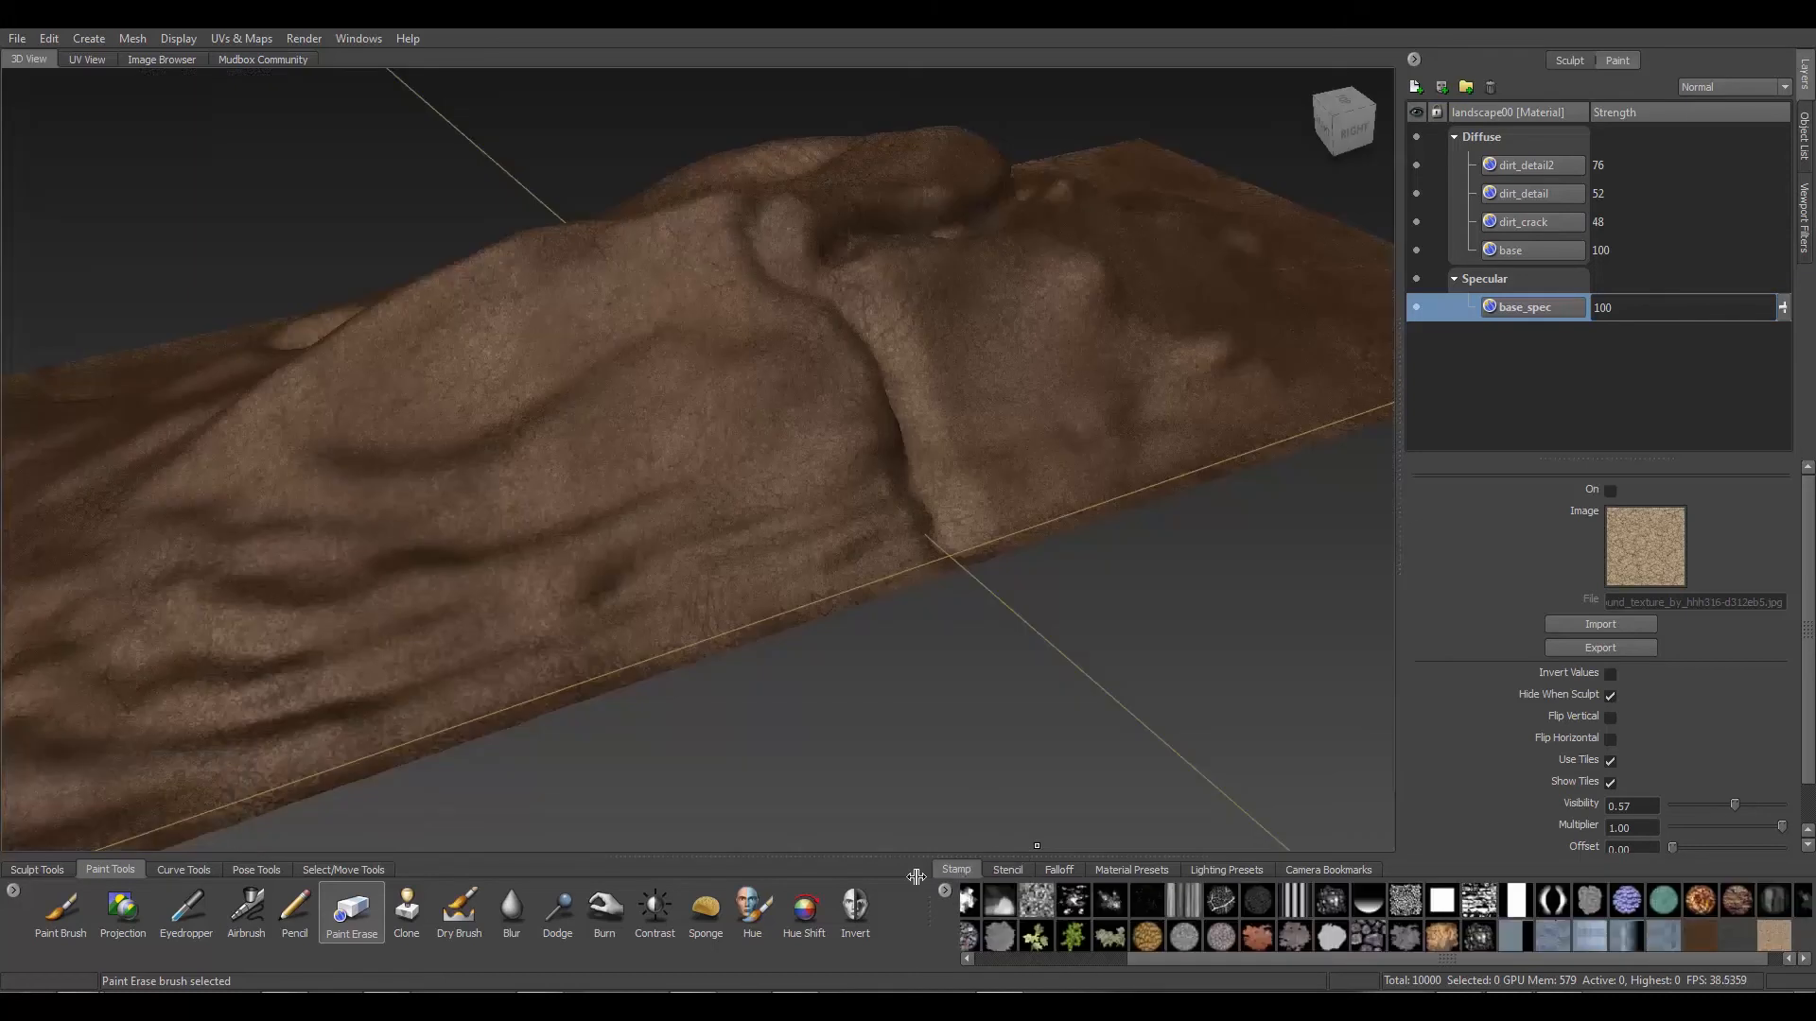
pyautogui.click(1757, 931)
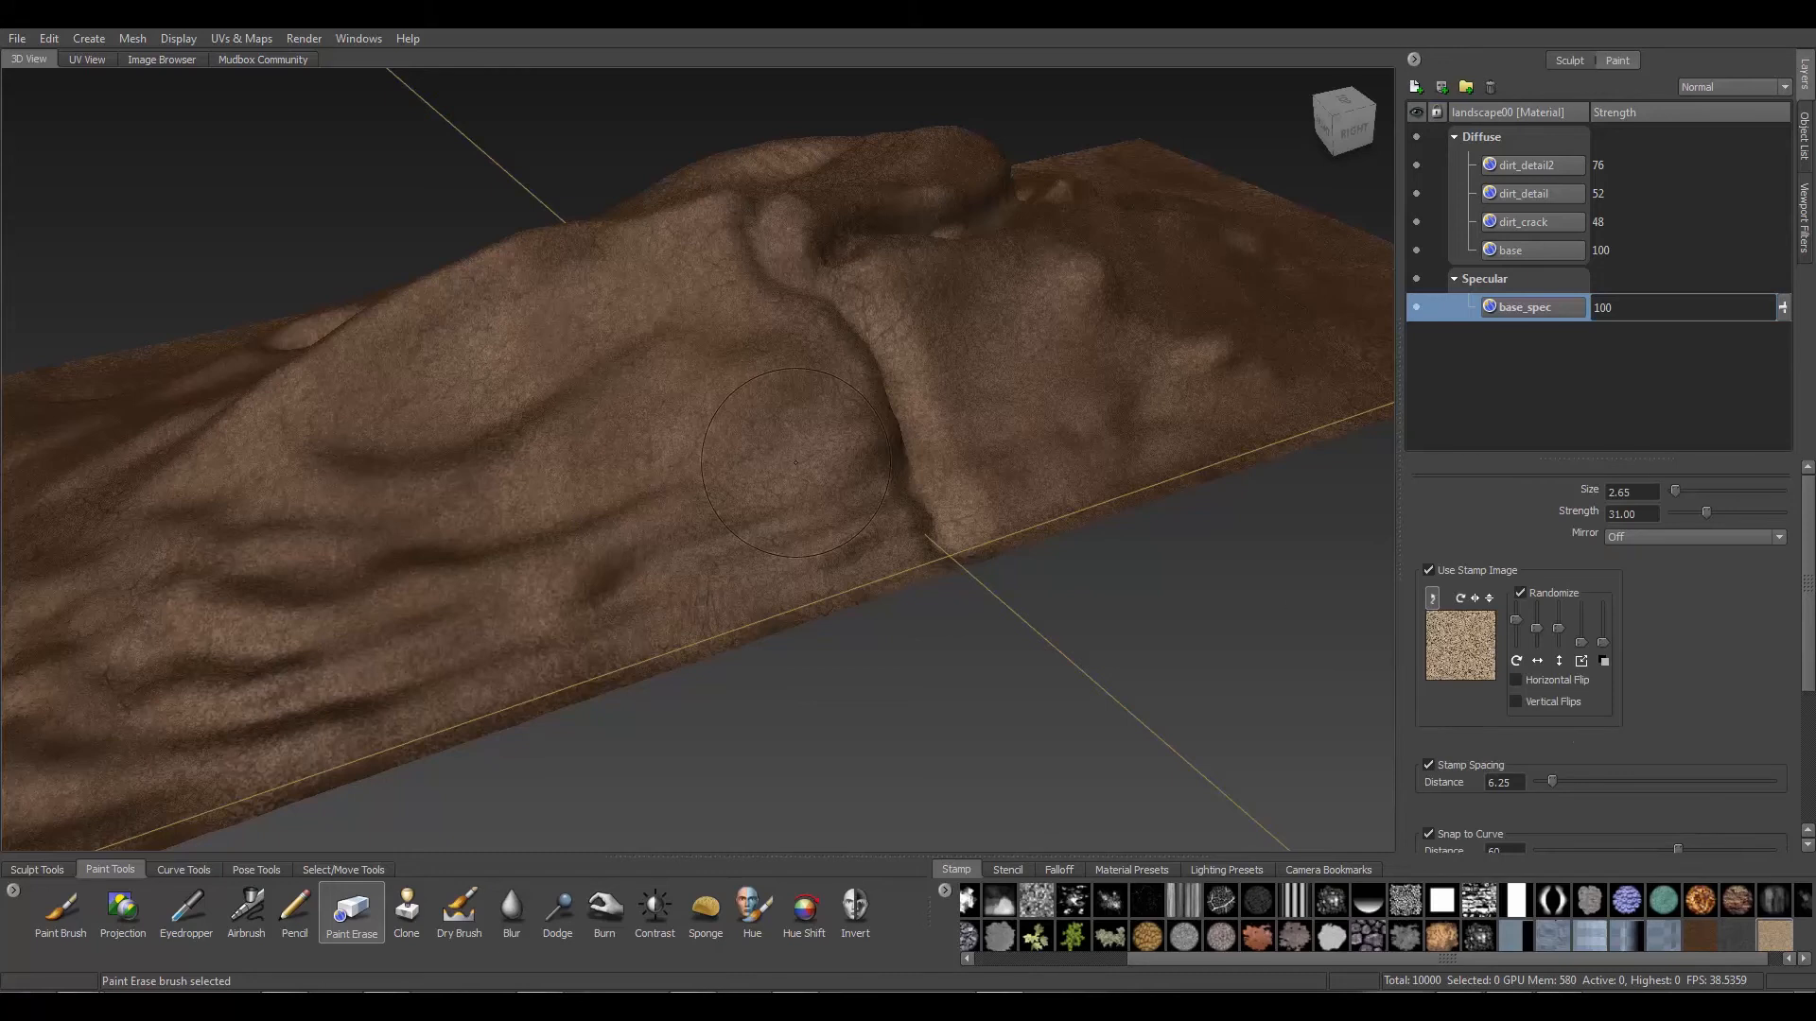
pyautogui.scroll(2, 600, 585)
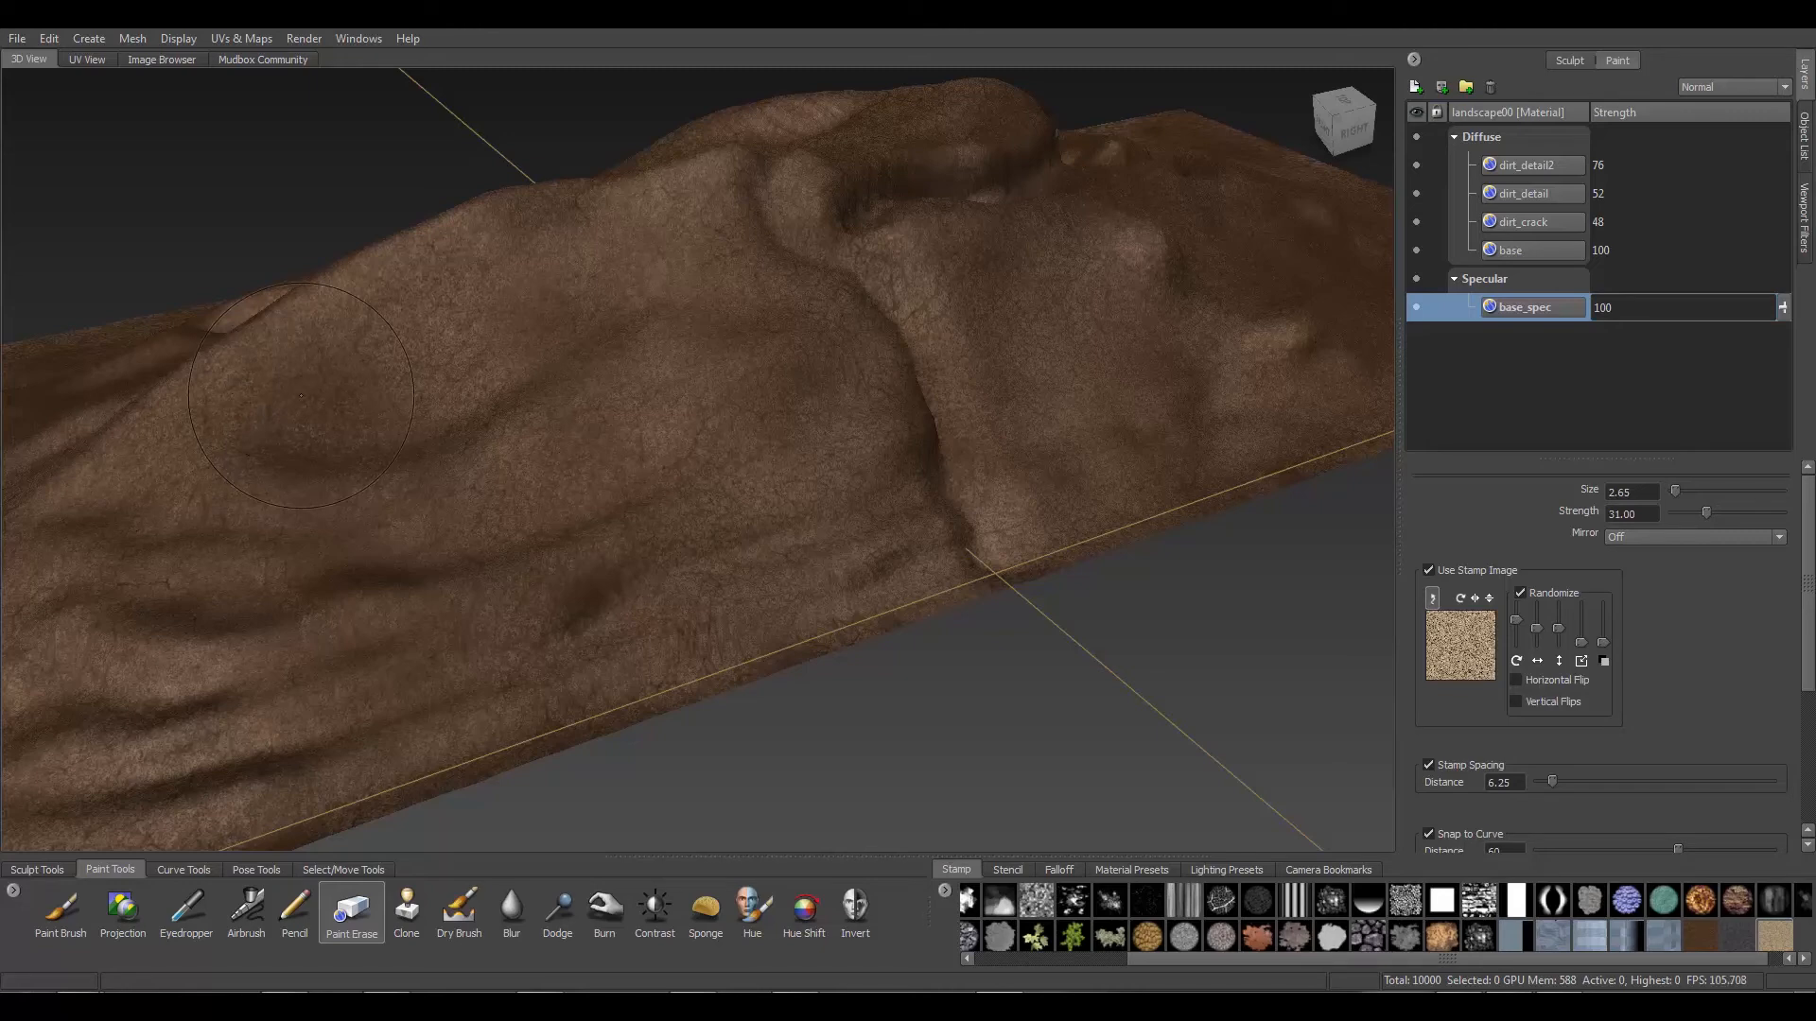
pyautogui.moveTo(301, 395)
pyautogui.keyDown('alt'); pyautogui.mouseDown()
pyautogui.moveTo(444, 455)
pyautogui.moveTo(492, 427)
pyautogui.moveTo(454, 523)
pyautogui.moveTo(270, 696)
pyautogui.moveTo(660, 587)
pyautogui.mouseUp(); pyautogui.keyUp('alt')
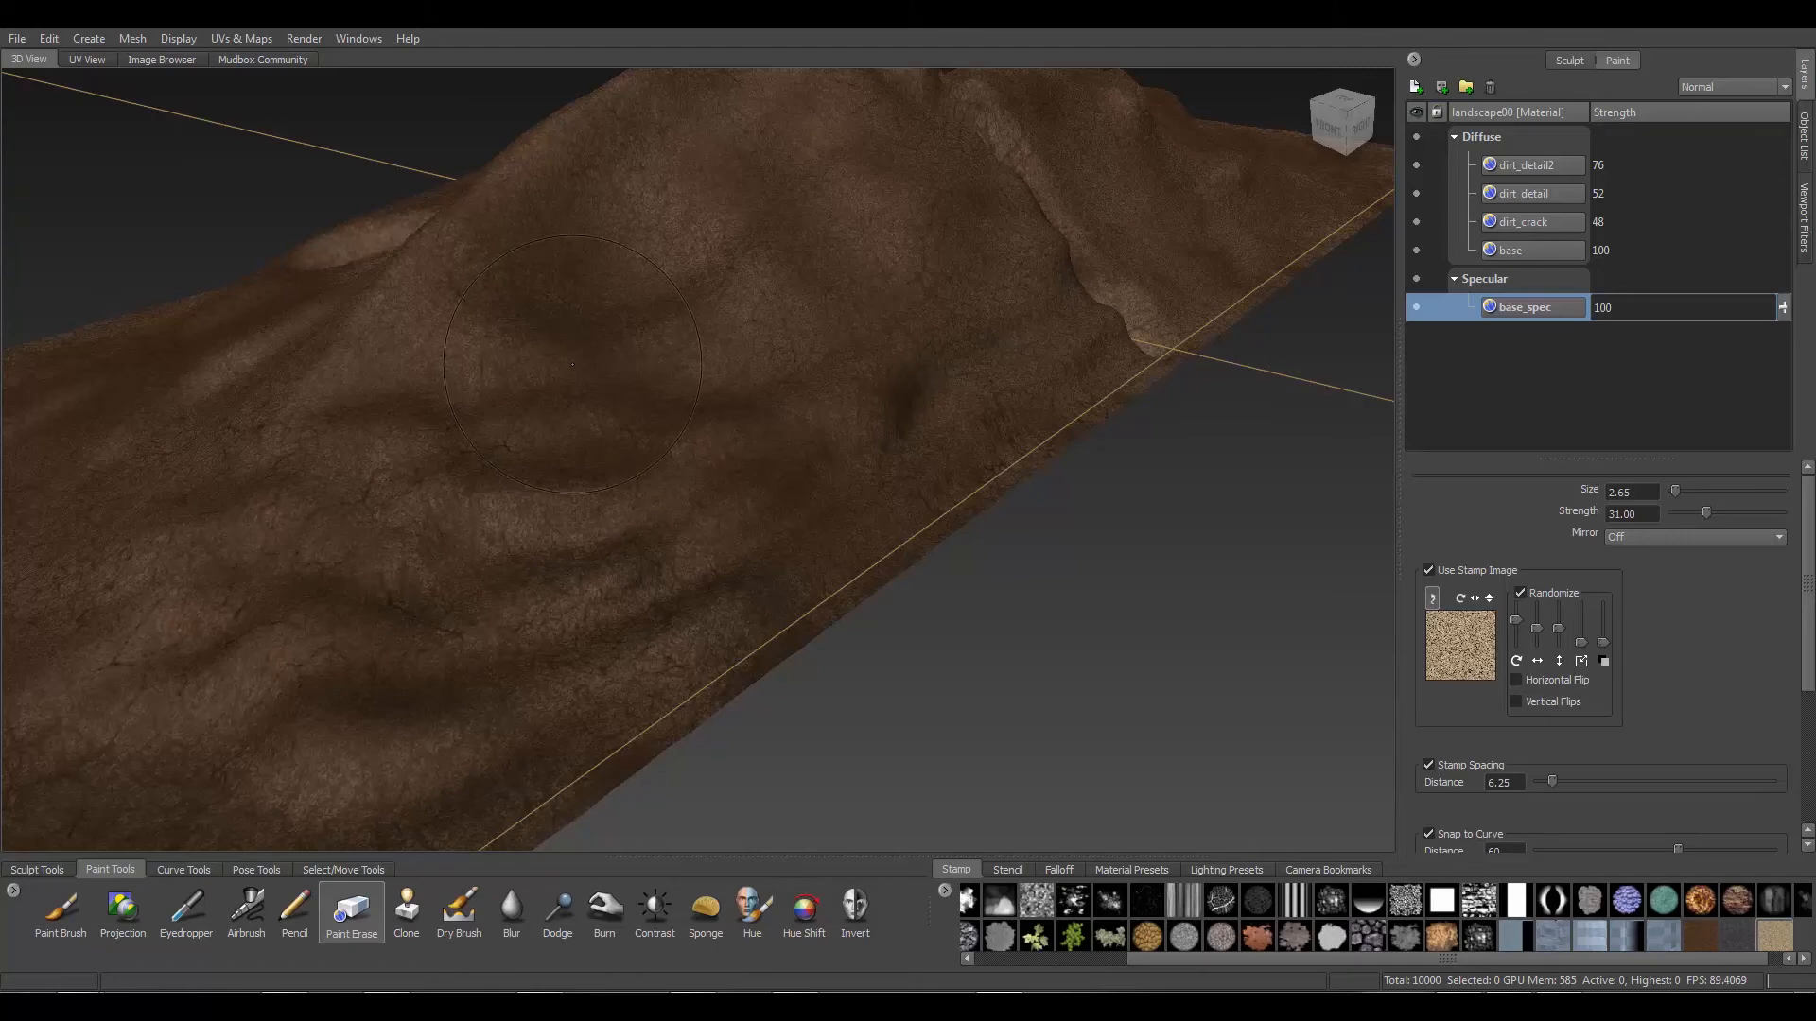
pyautogui.moveTo(572, 365)
pyautogui.keyDown('alt'); pyautogui.mouseDown()
pyautogui.moveTo(682, 508)
pyautogui.moveTo(685, 444)
pyautogui.moveTo(738, 421)
pyautogui.moveTo(761, 615)
pyautogui.moveTo(613, 768)
pyautogui.moveTo(885, 662)
pyautogui.moveTo(983, 577)
pyautogui.moveTo(1060, 606)
pyautogui.mouseUp(); pyautogui.keyUp('alt')
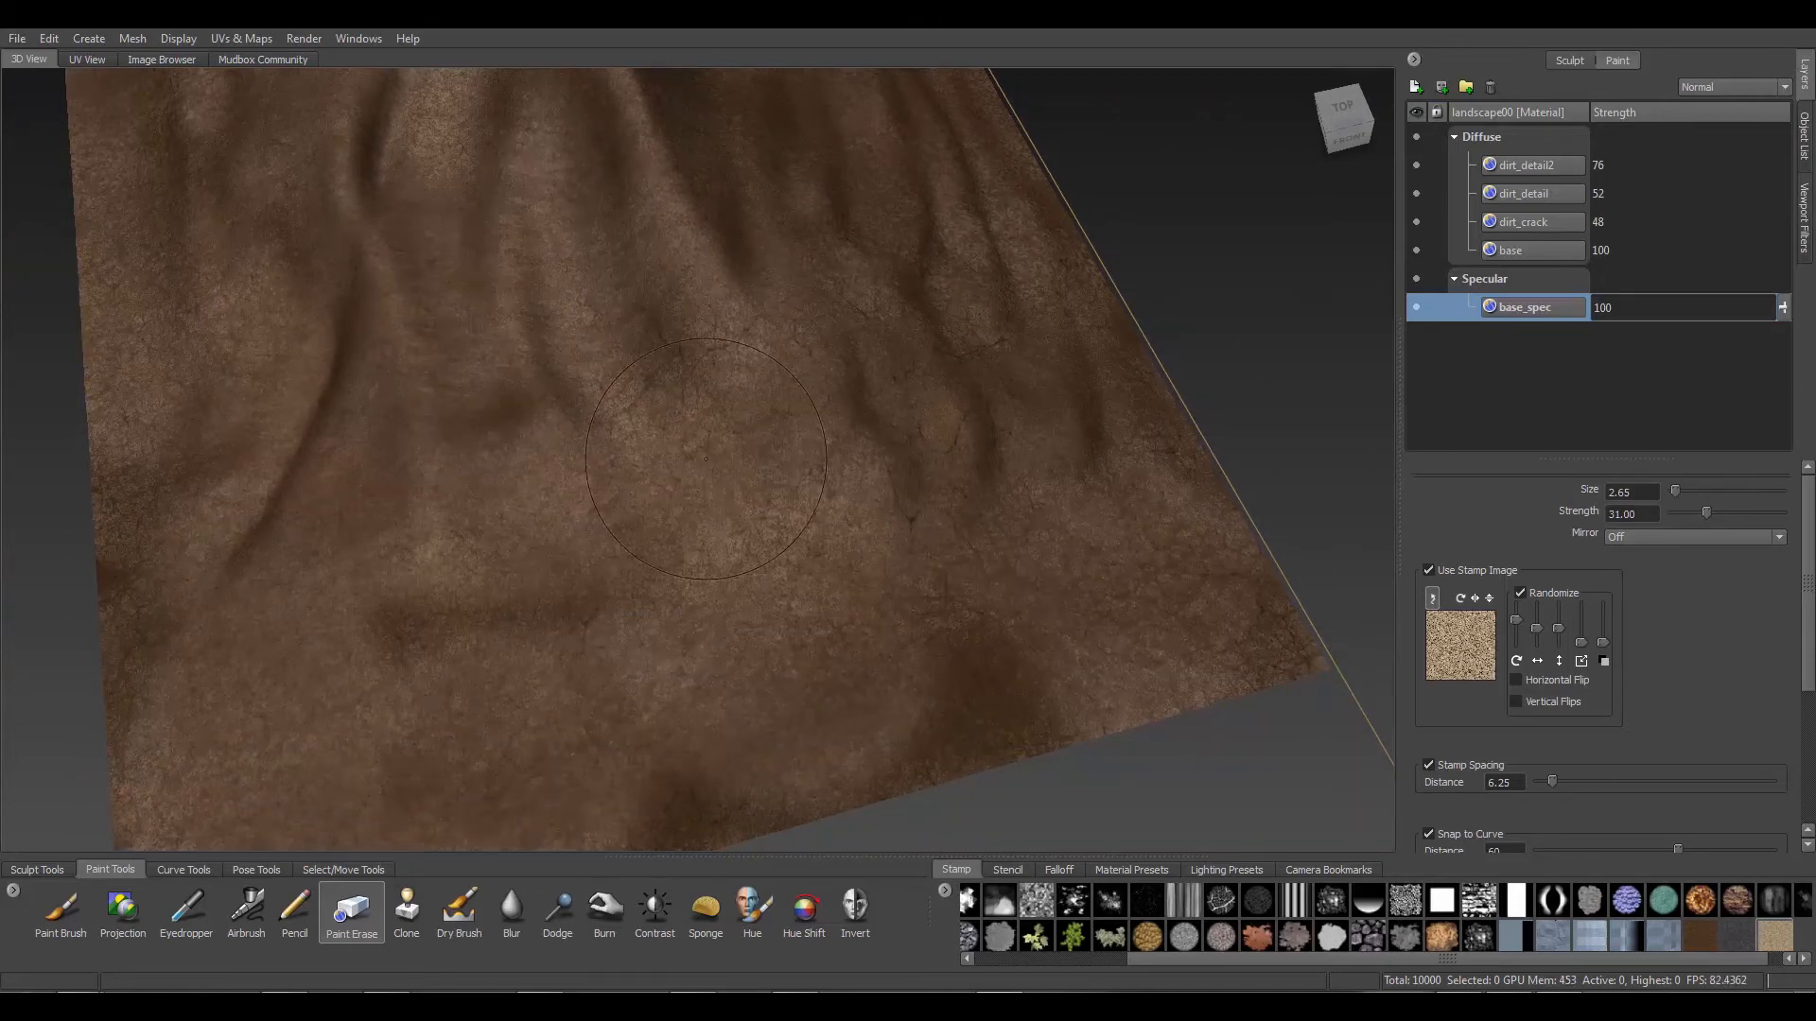
# Erase cracked patches of base_spec across the landscape's end and the broad slope below the ridges, and save the scene
pyautogui.moveTo(706, 458)
pyautogui.mouseDown()
pyautogui.moveTo(431, 534)
pyautogui.moveTo(241, 653)
pyautogui.moveTo(204, 785)
pyautogui.moveTo(521, 677)
pyautogui.moveTo(539, 218)
pyautogui.moveTo(709, 274)
pyautogui.moveTo(679, 423)
pyautogui.moveTo(841, 493)
pyautogui.mouseUp()
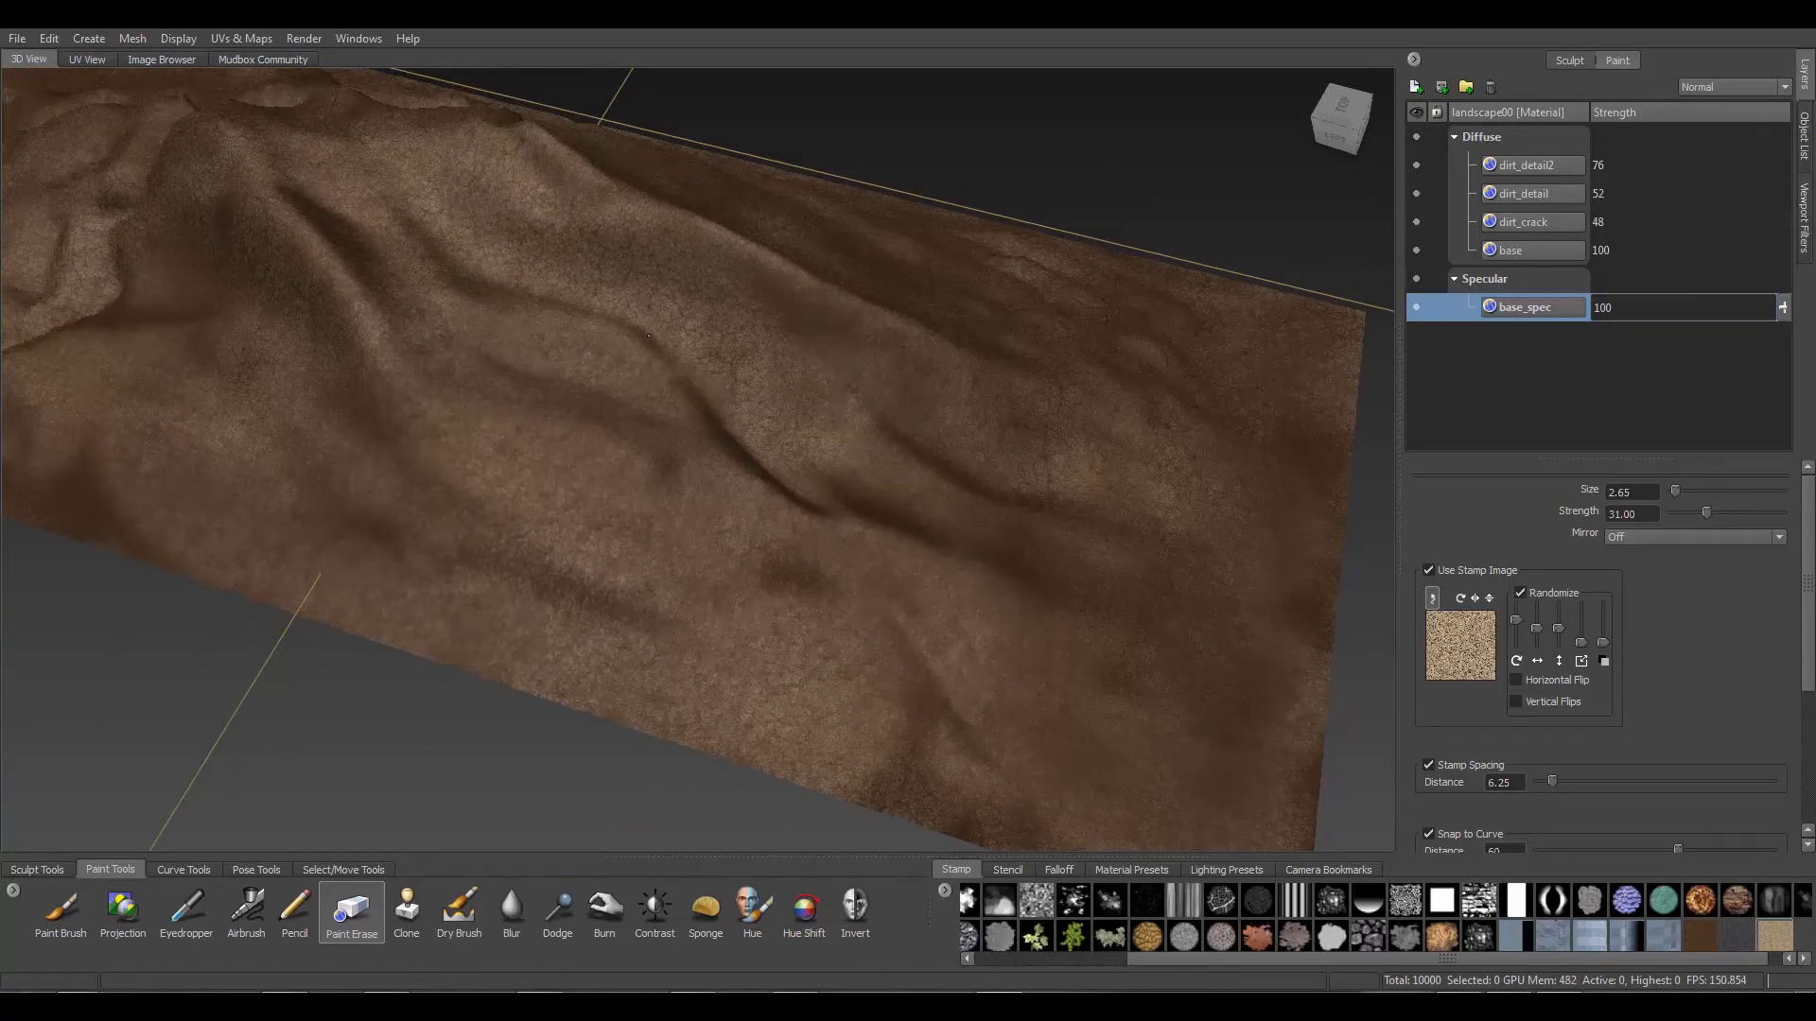
pyautogui.moveTo(477, 488)
pyautogui.mouseDown()
pyautogui.moveTo(515, 594)
pyautogui.moveTo(662, 530)
pyautogui.moveTo(804, 709)
pyautogui.moveTo(697, 596)
pyautogui.moveTo(539, 624)
pyautogui.moveTo(274, 454)
pyautogui.moveTo(171, 501)
pyautogui.moveTo(341, 569)
pyautogui.mouseUp()
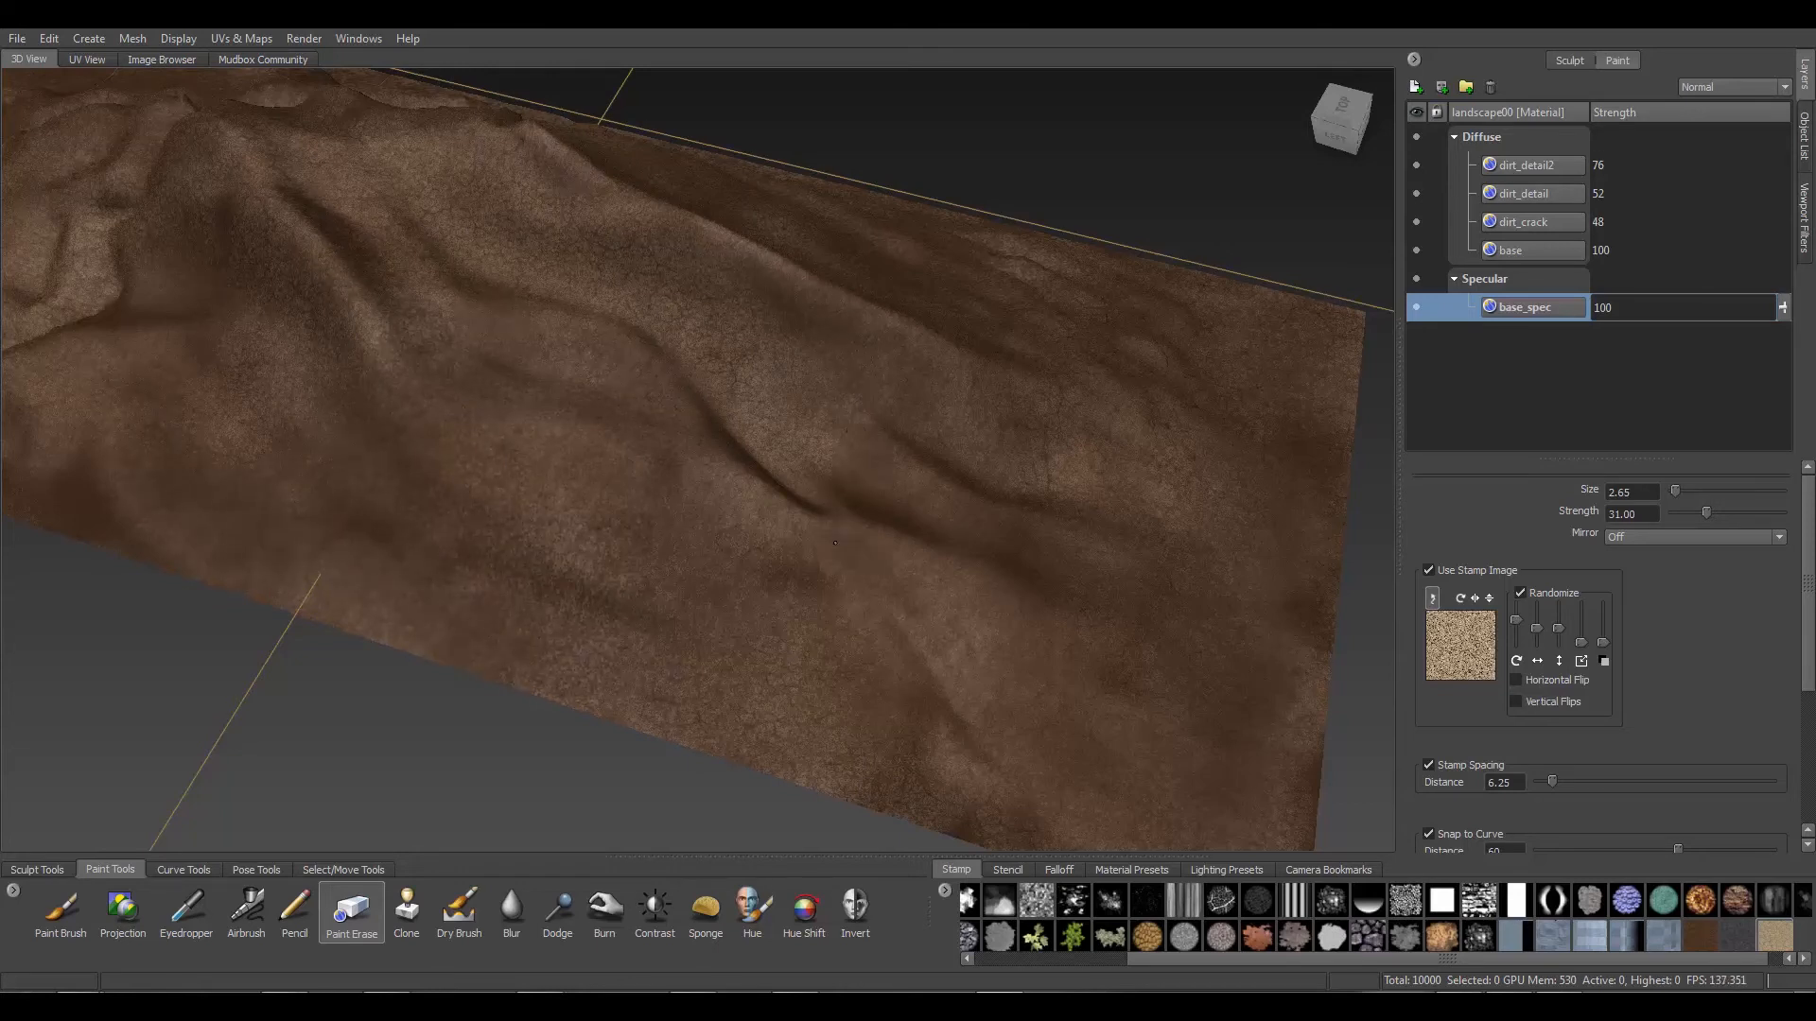
pyautogui.hotkey('ctrl', 's')
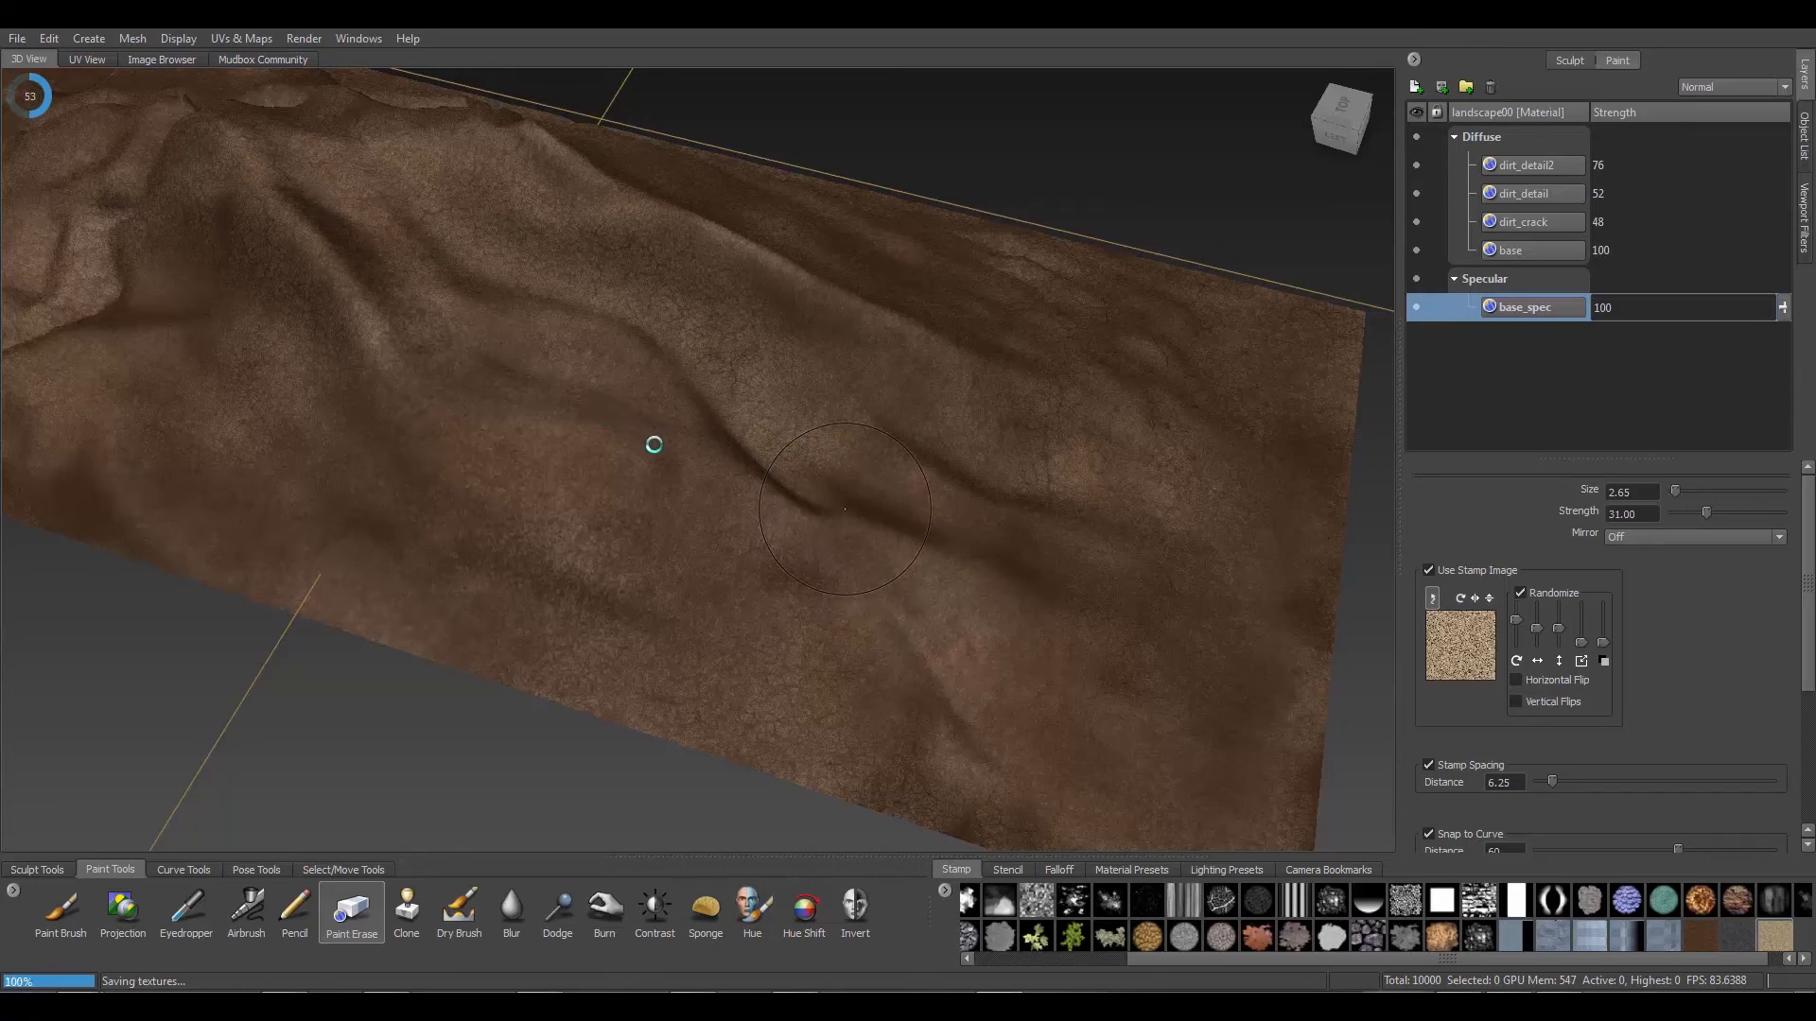
# Examine the cracked specular from both long sides of the landscape and close up around the gully and ridges
pyautogui.keyDown('alt'); pyautogui.moveTo(648, 438); pyautogui.dragTo(781, 513); pyautogui.keyUp('alt')
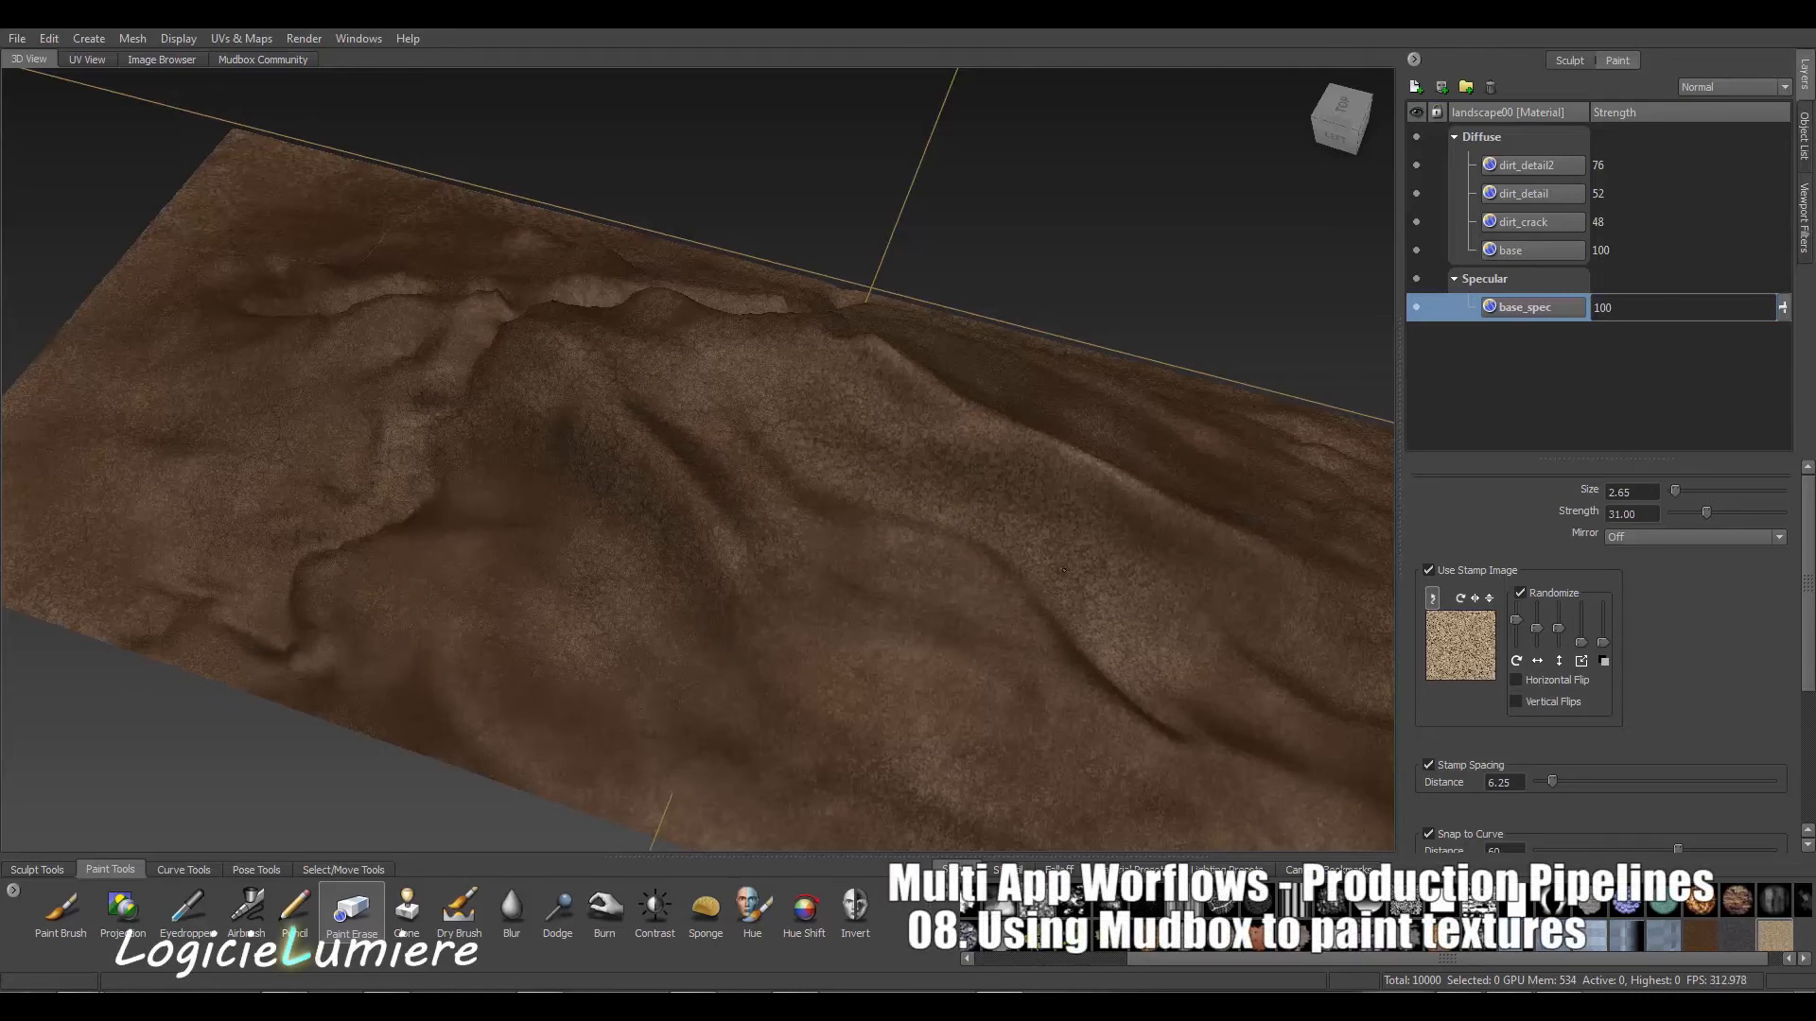
pyautogui.keyDown('alt'); pyautogui.moveTo(909, 568); pyautogui.dragTo(744, 566); pyautogui.keyUp('alt')
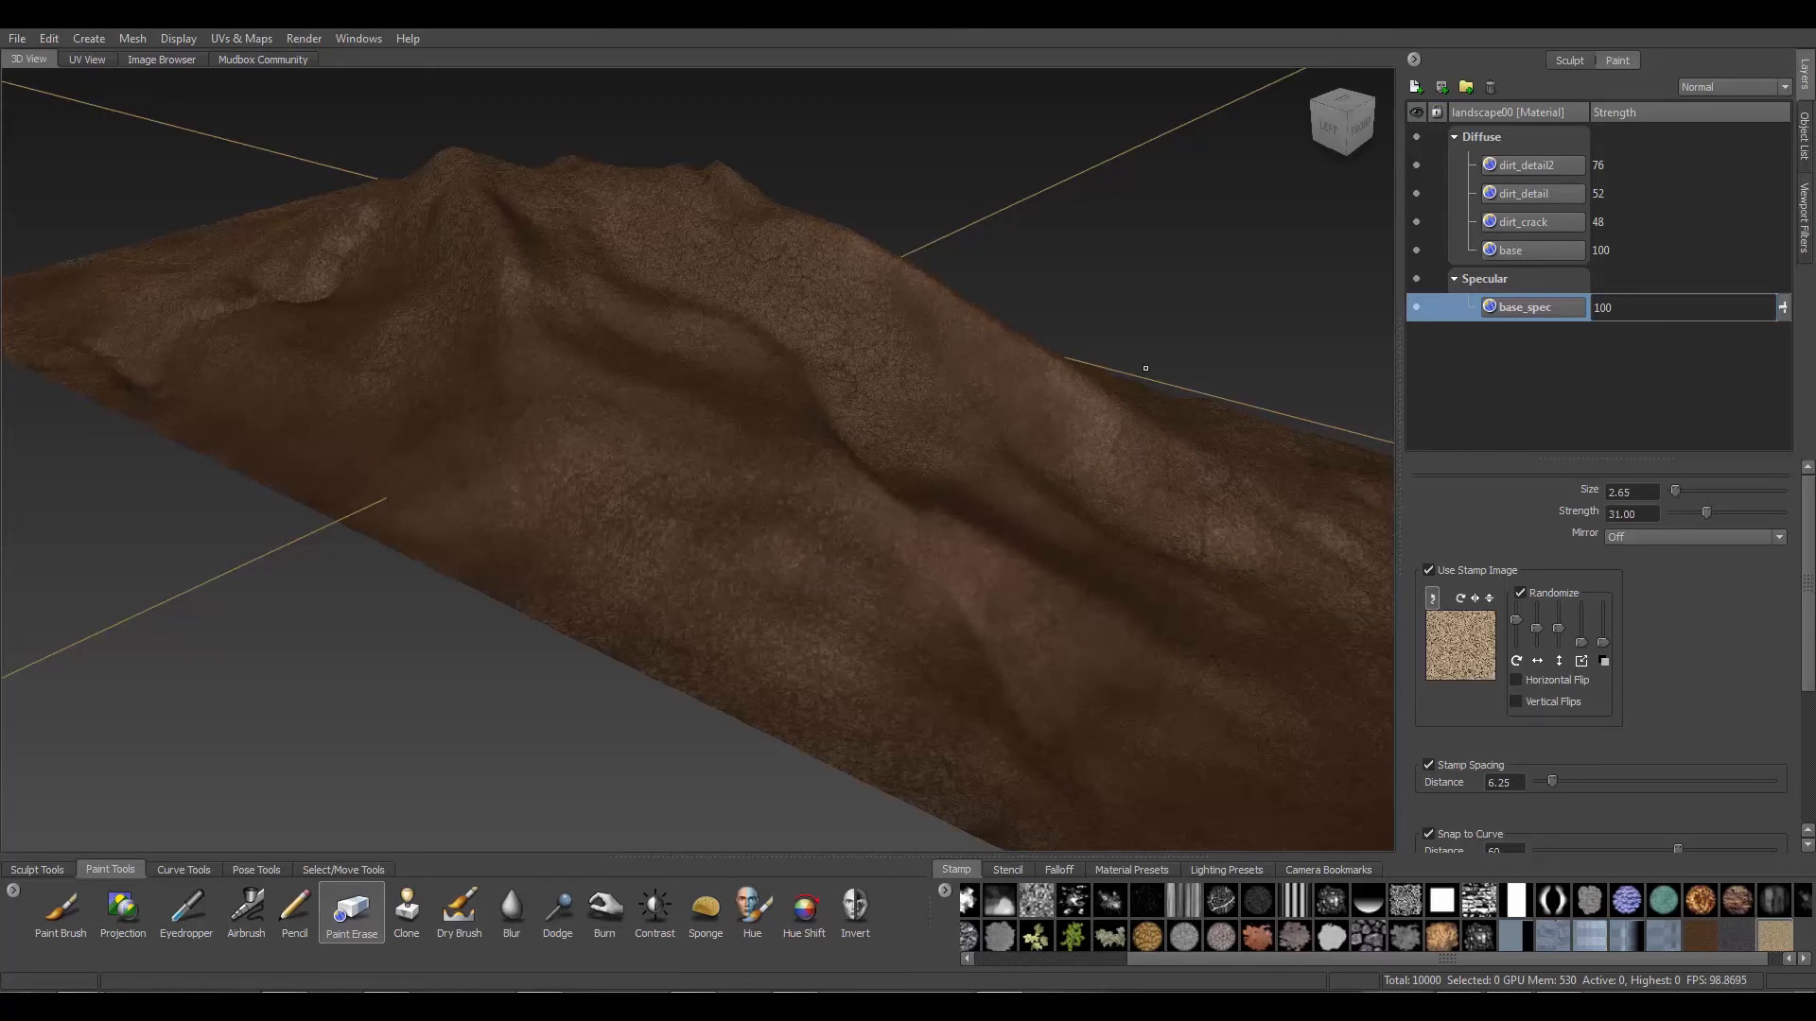
pyautogui.keyDown('alt'); pyautogui.moveTo(1145, 368); pyautogui.dragTo(1031, 430); pyautogui.keyUp('alt')
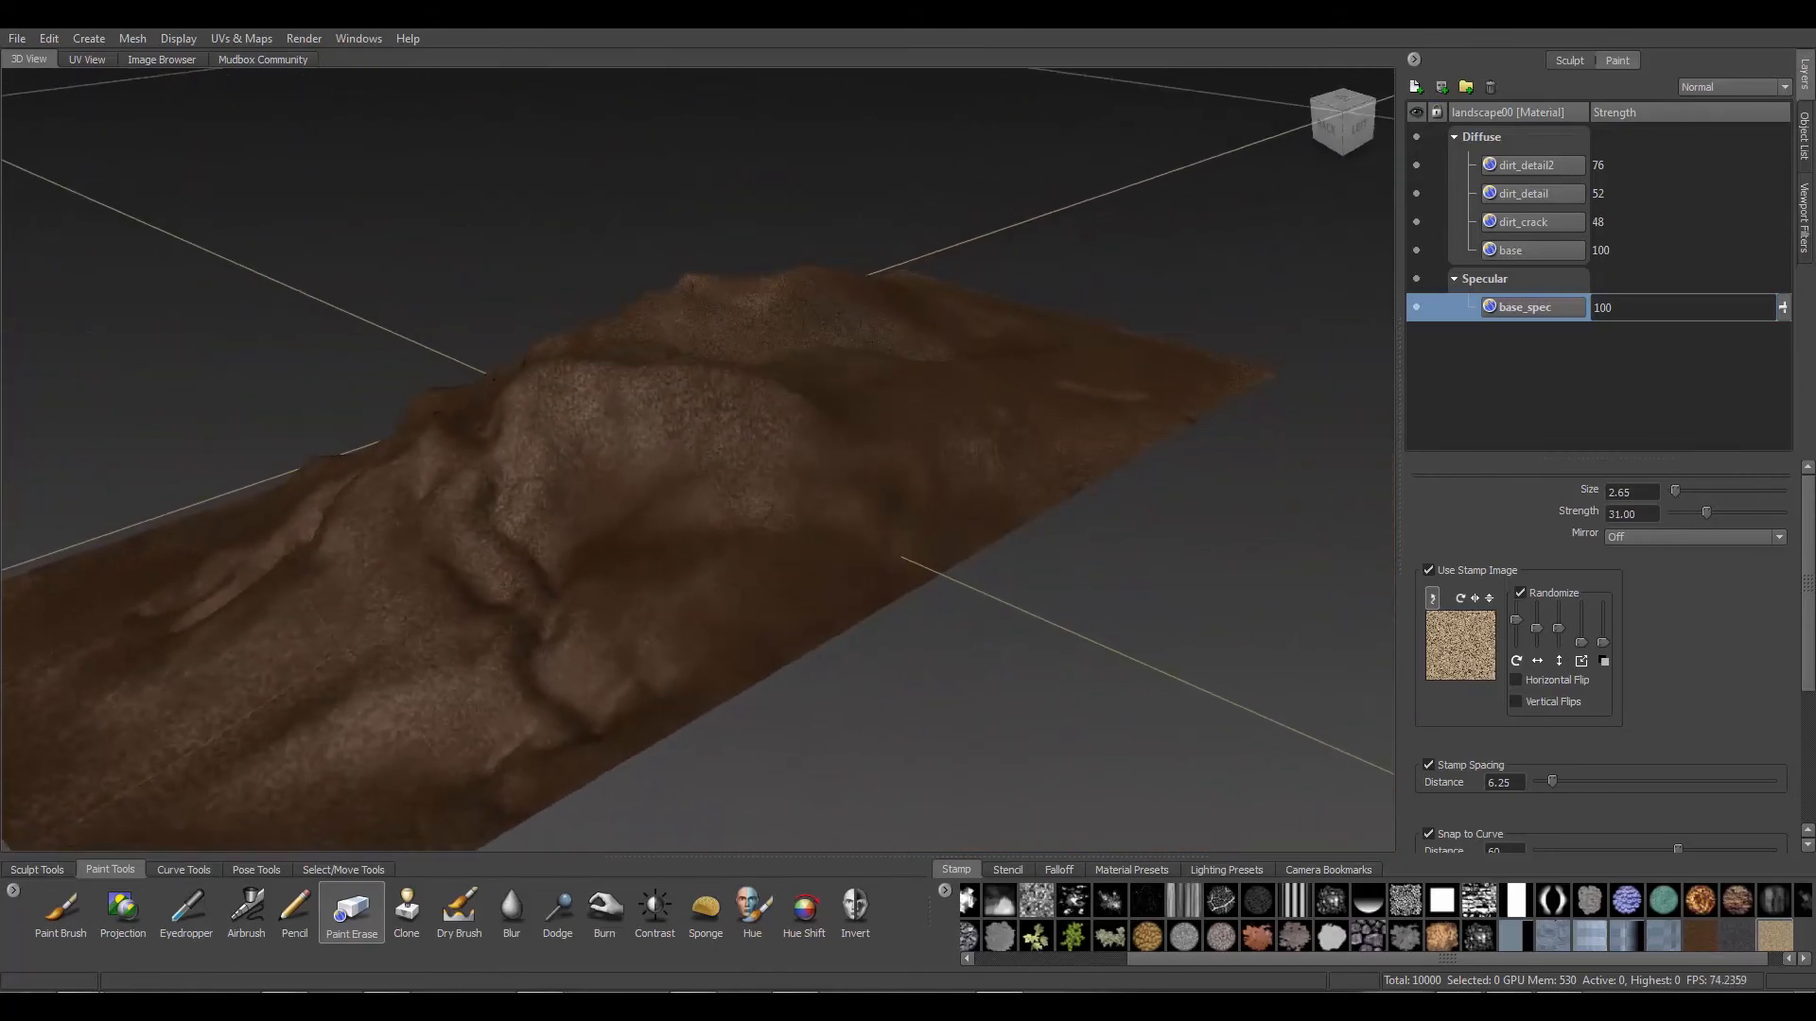
pyautogui.keyDown('alt'); pyautogui.moveTo(646, 495); pyautogui.dragTo(335, 669); pyautogui.keyUp('alt')
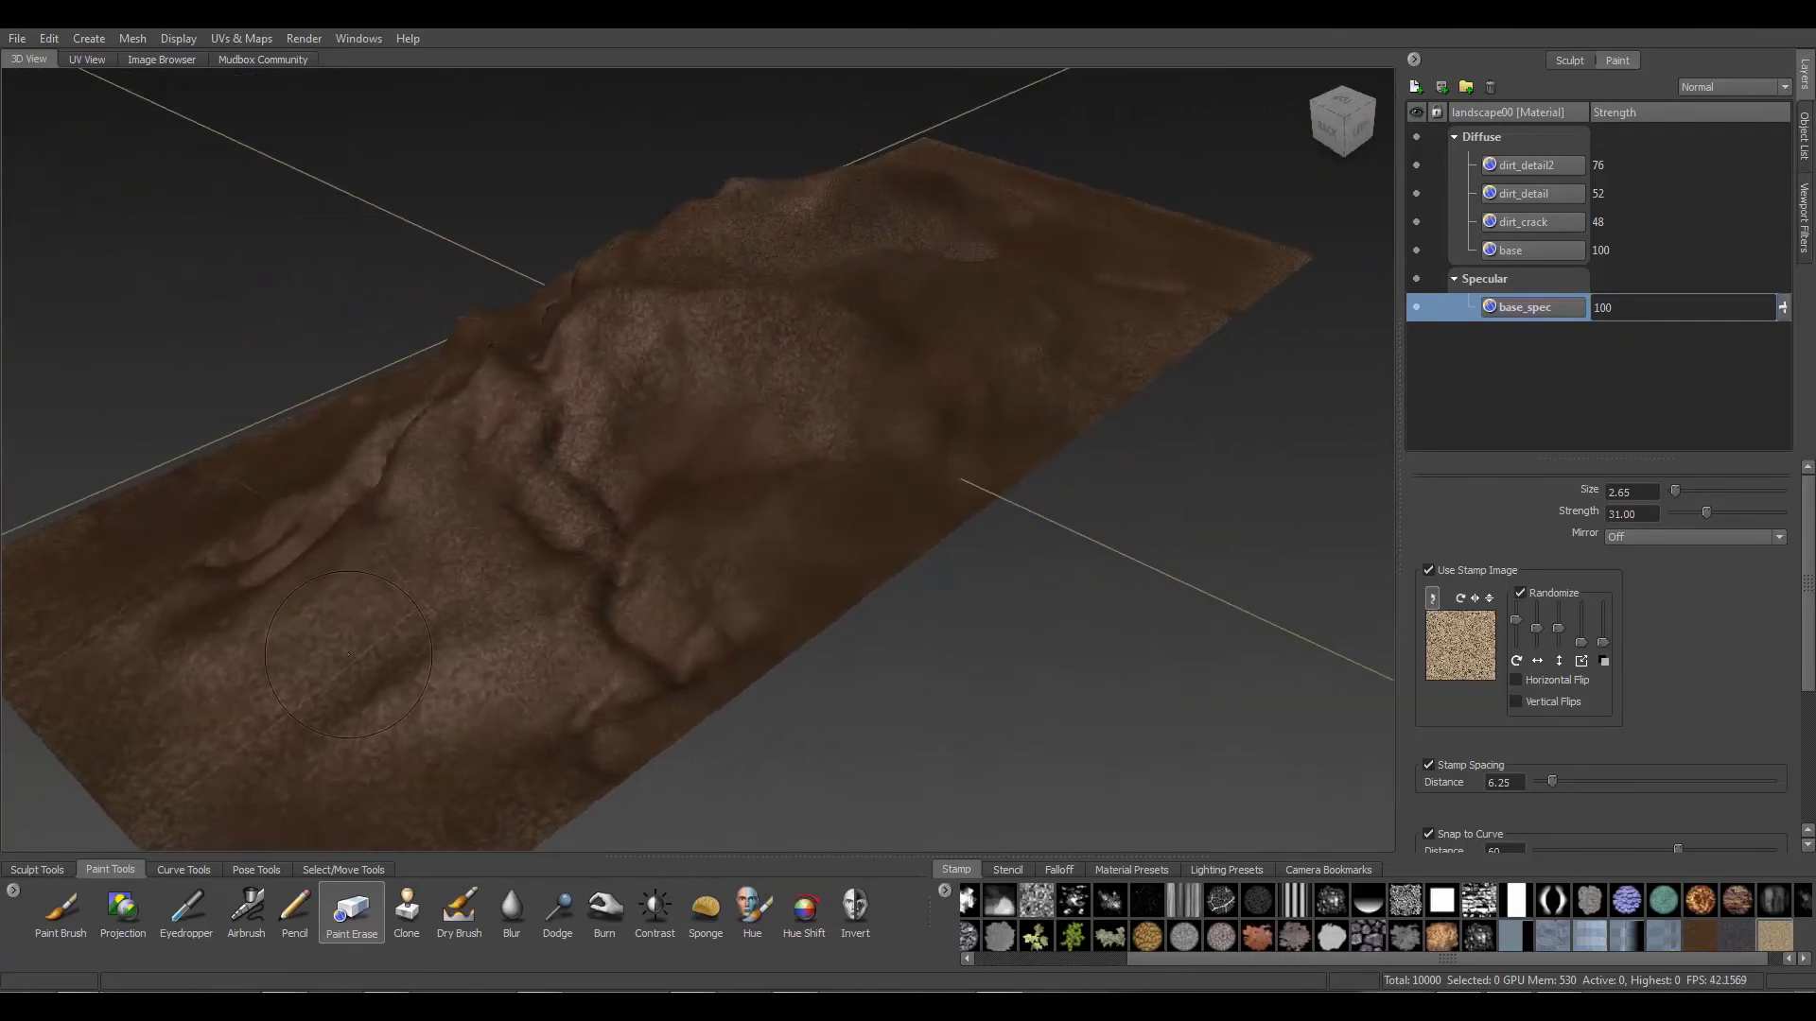
pyautogui.keyDown('alt'); pyautogui.moveTo(335, 670); pyautogui.dragTo(447, 696, button='right'); pyautogui.keyUp('alt')
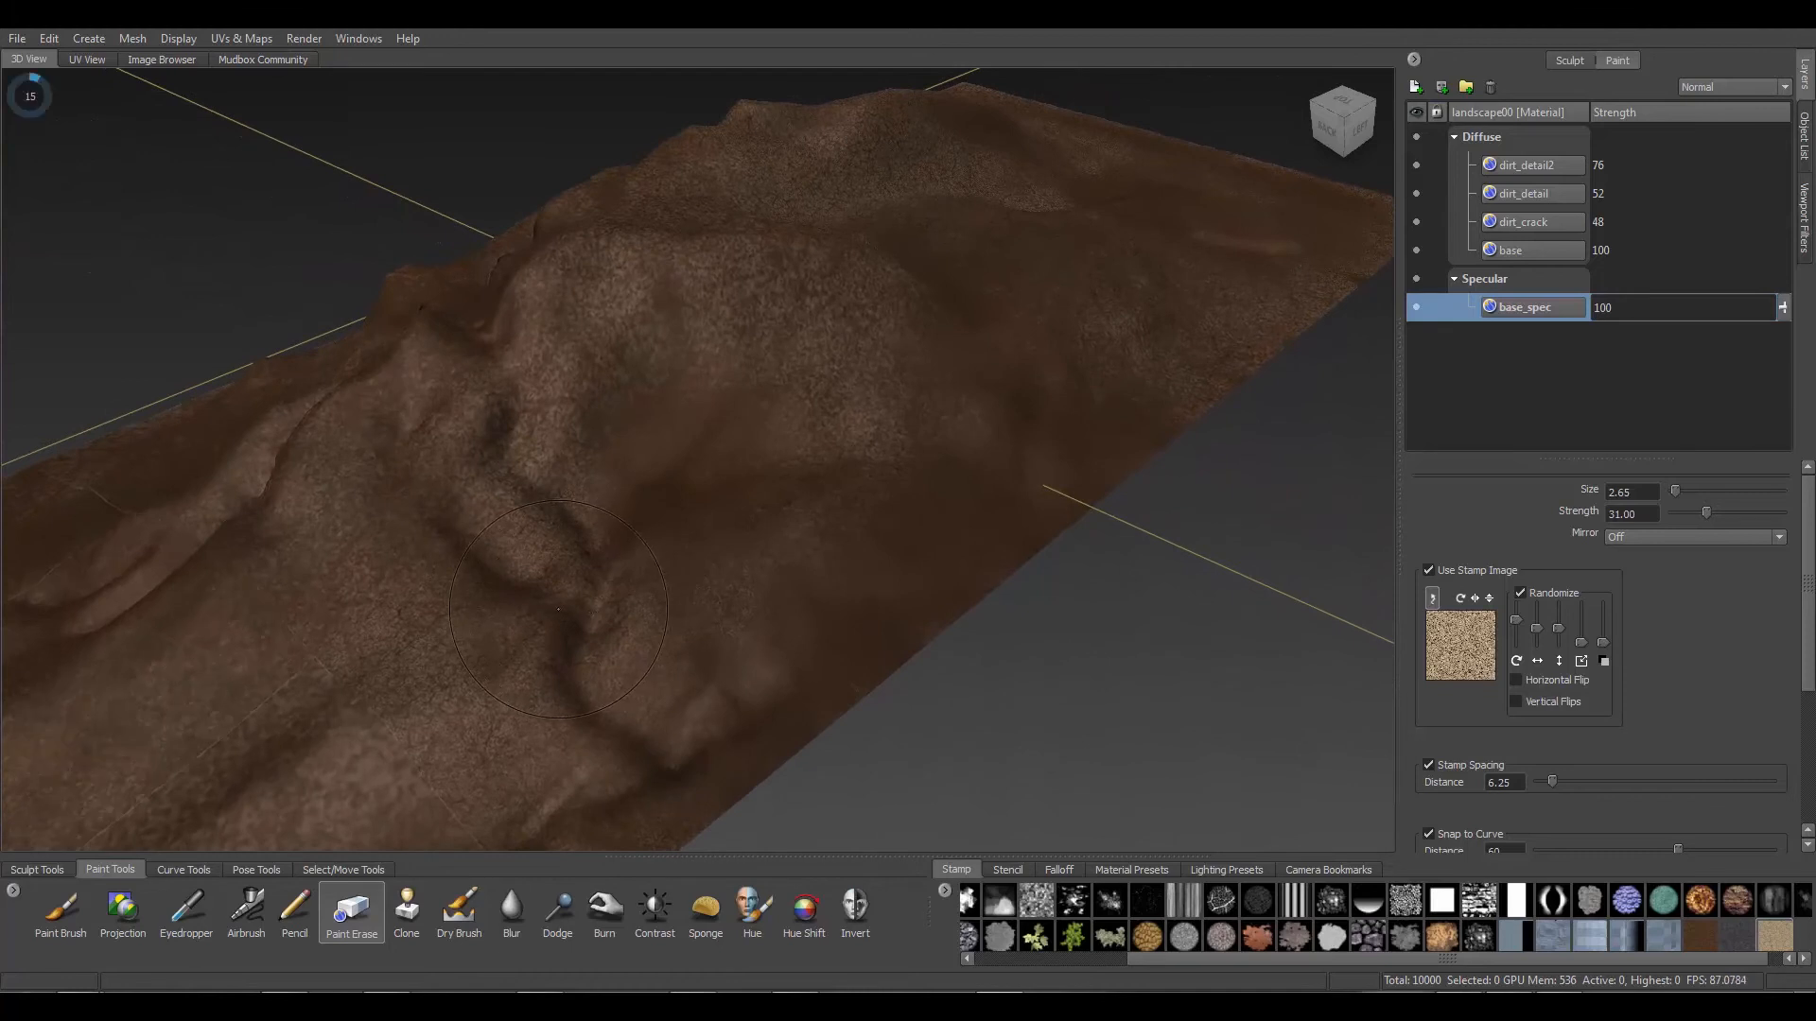
pyautogui.keyDown('alt'); pyautogui.moveTo(447, 697); pyautogui.dragTo(618, 562, button='middle'); pyautogui.keyUp('alt')
pyautogui.keyDown('alt'); pyautogui.moveTo(617, 562); pyautogui.dragTo(755, 556, button='right'); pyautogui.keyUp('alt')
pyautogui.moveTo(713, 541); pyautogui.dragTo(670, 610)
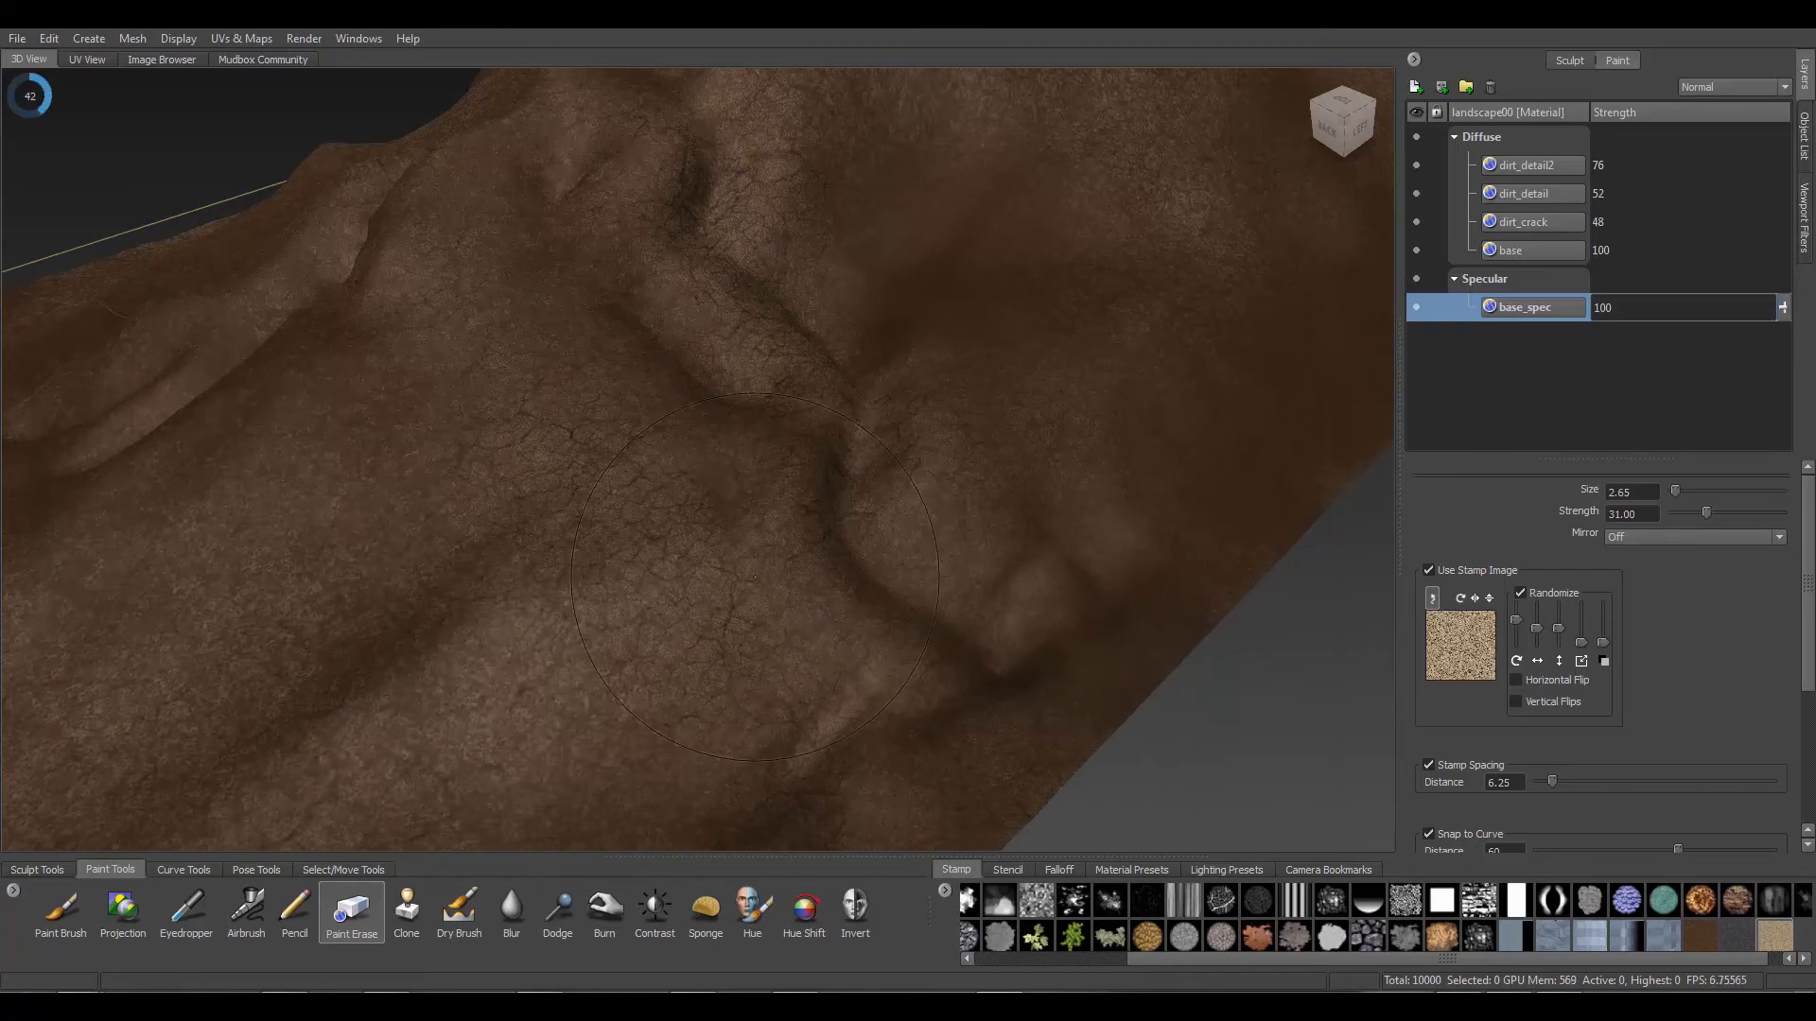
pyautogui.moveTo(755, 535)
pyautogui.keyDown('alt'); pyautogui.mouseDown()
pyautogui.moveTo(555, 522)
pyautogui.moveTo(753, 578)
pyautogui.mouseUp(); pyautogui.keyUp('alt')
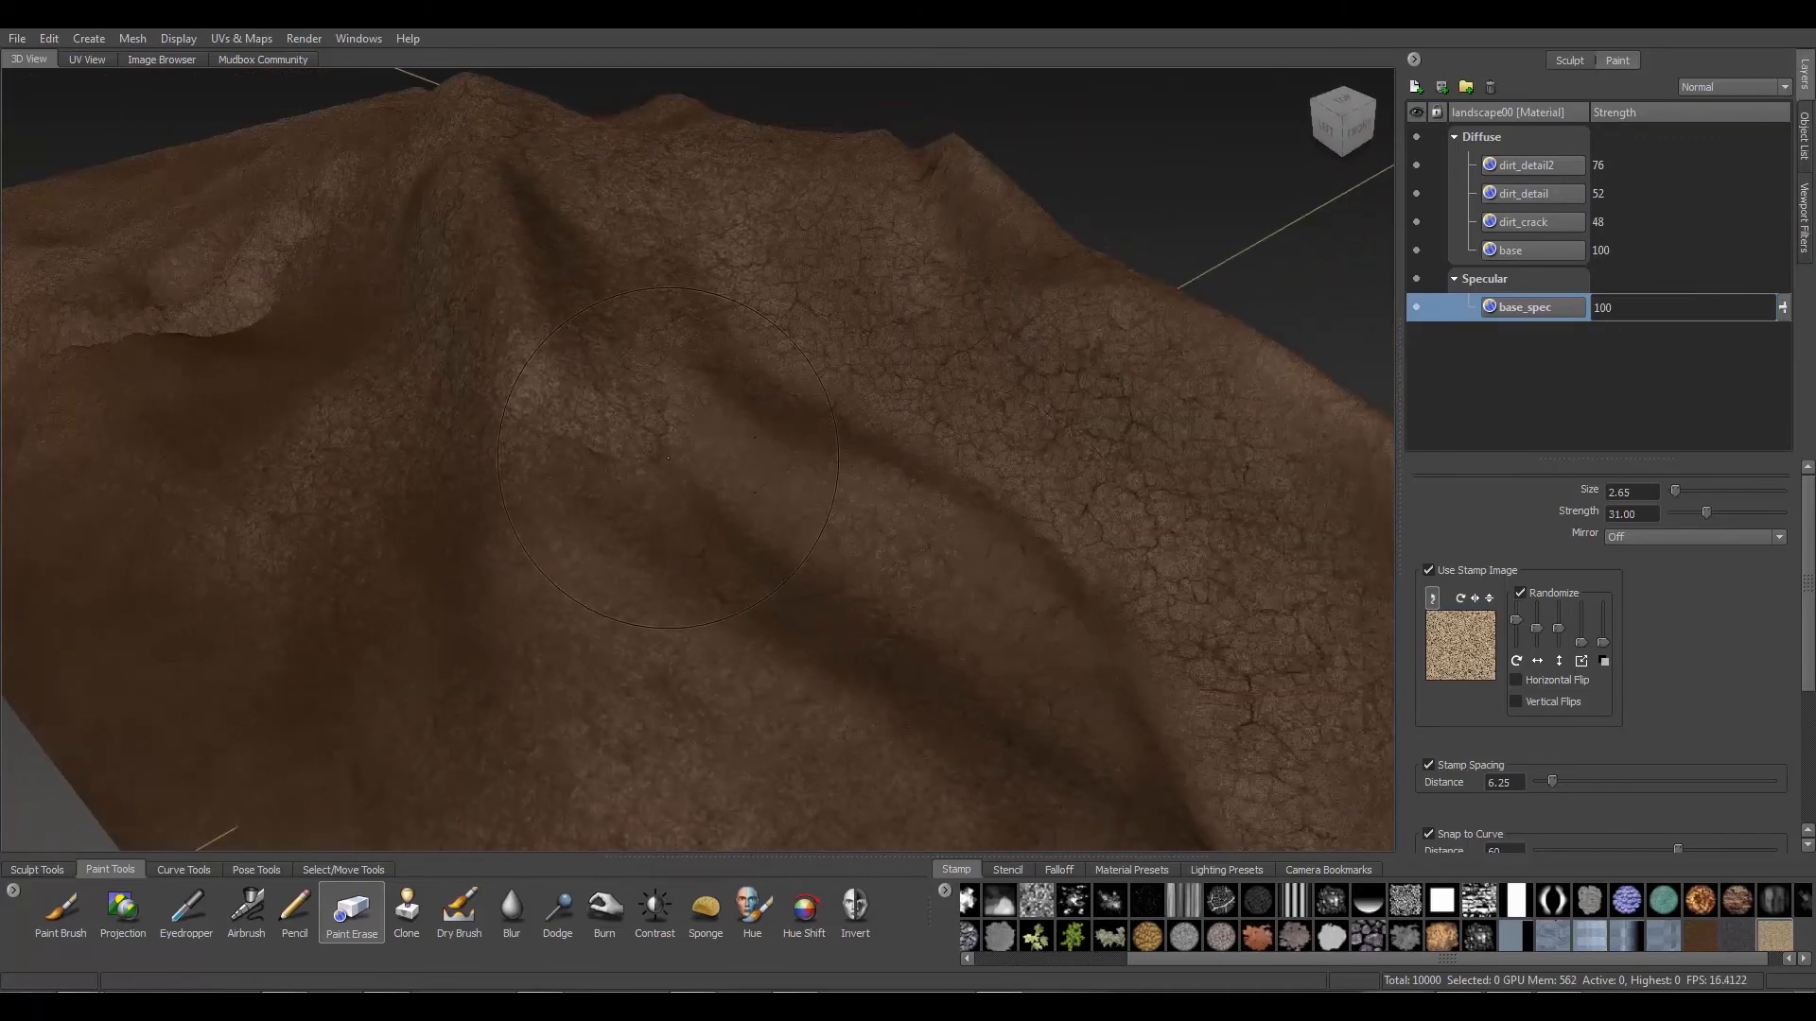
# Start exporting all paint layers for all models, with Merge Channel enabled for both the Diffuse and Specular channels
pyautogui.moveTo(720, 489)
pyautogui.keyDown('alt'); pyautogui.mouseDown()
pyautogui.moveTo(858, 536)
pyautogui.moveTo(734, 481)
pyautogui.moveTo(697, 489)
pyautogui.mouseUp(); pyautogui.keyUp('alt')
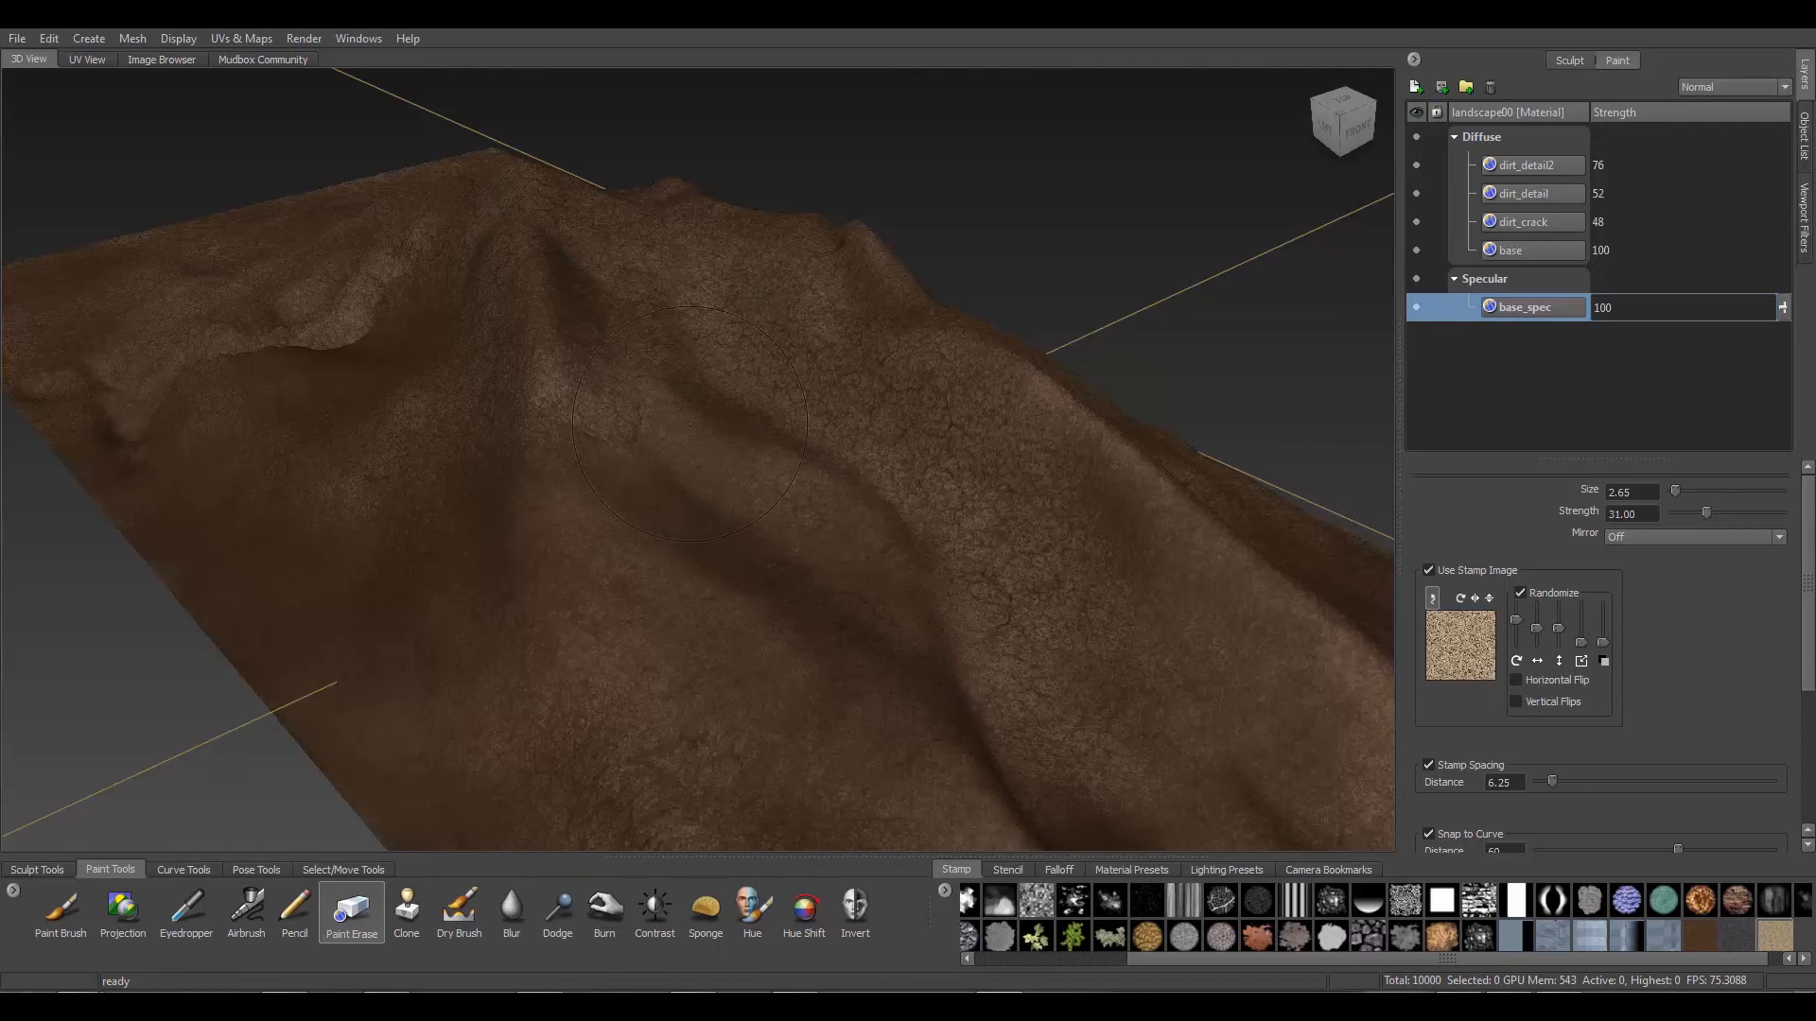
pyautogui.moveTo(629, 411)
pyautogui.keyDown('alt'); pyautogui.mouseDown()
pyautogui.moveTo(671, 481)
pyautogui.moveTo(718, 498)
pyautogui.mouseUp(); pyautogui.keyUp('alt')
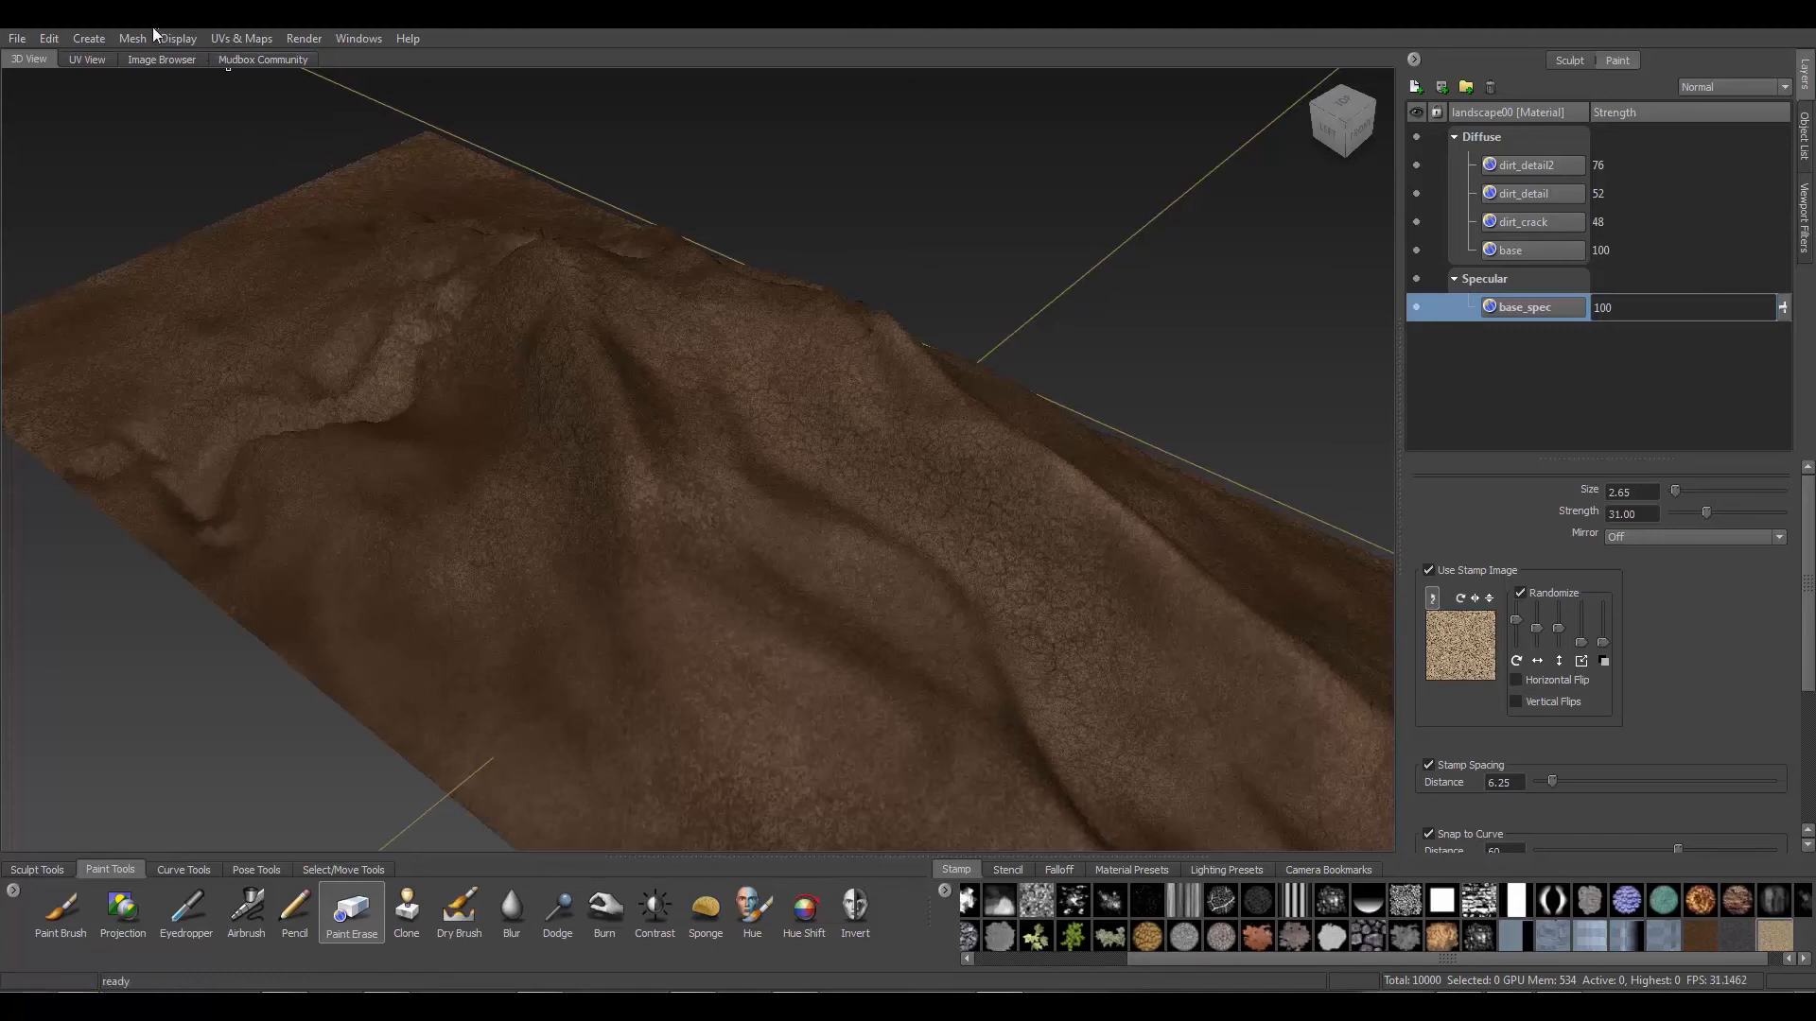
pyautogui.click(17, 37)
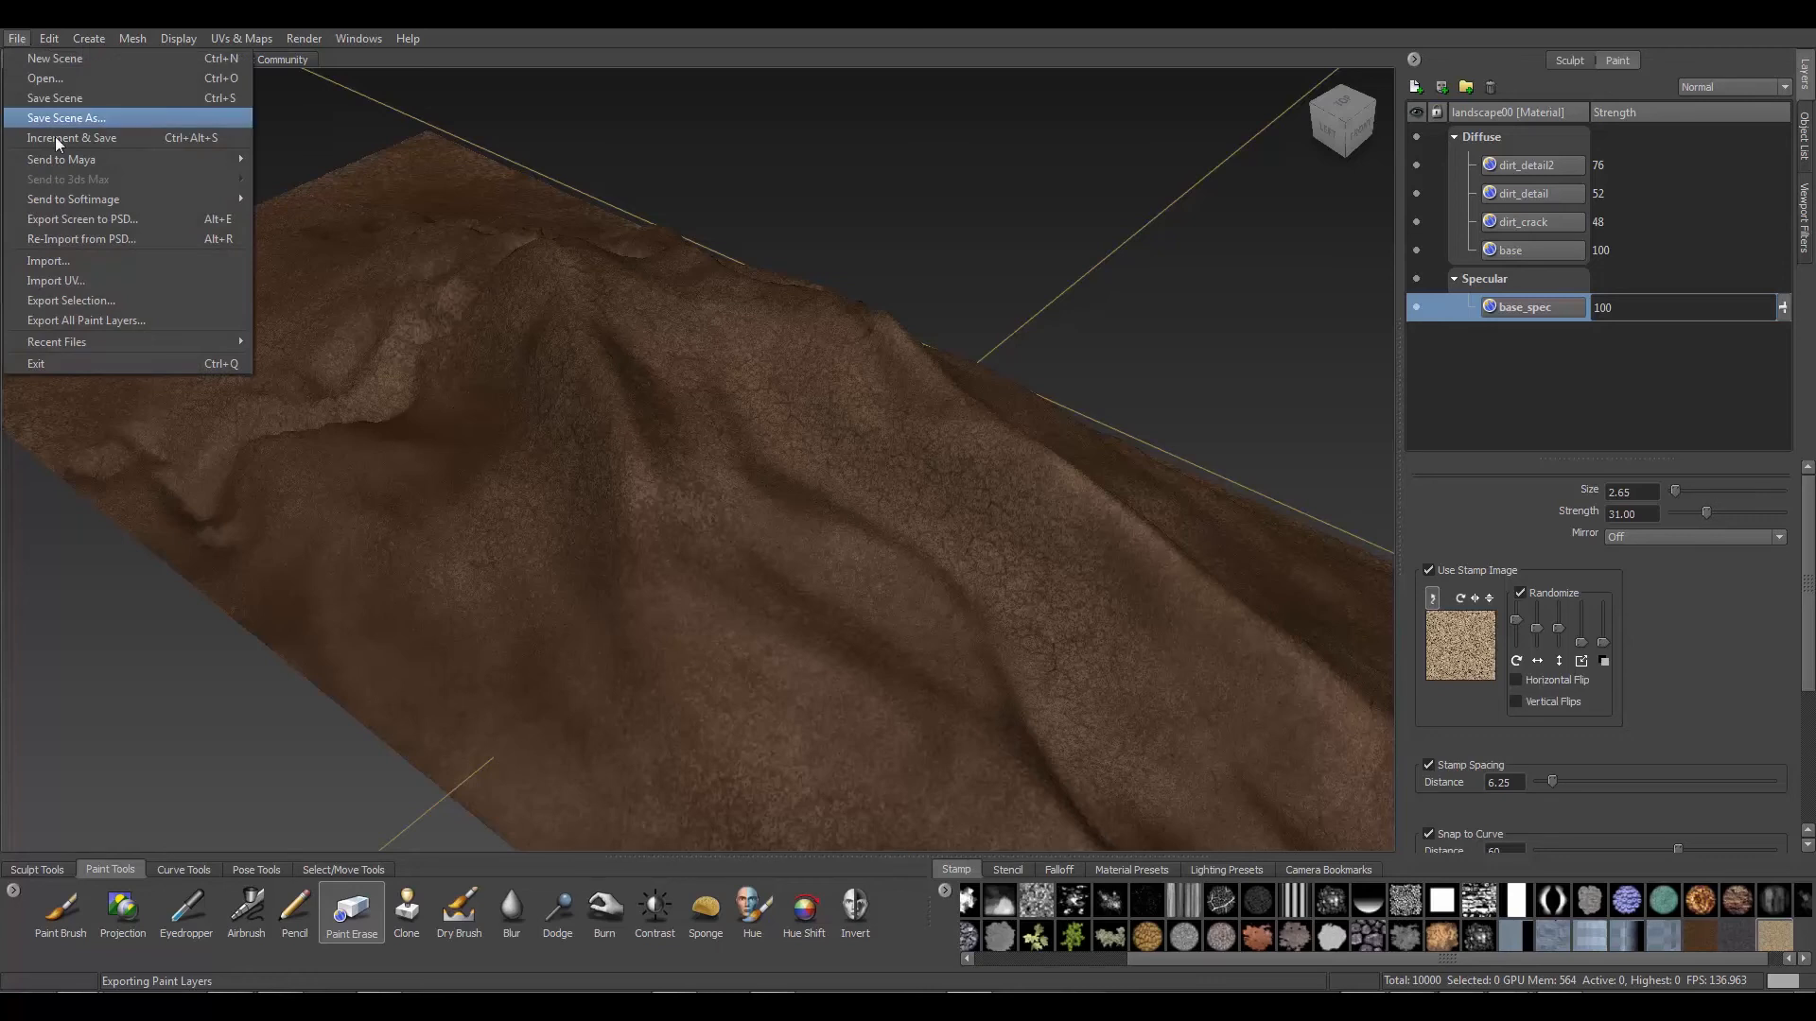
pyautogui.click(161, 318)
pyautogui.click(754, 401)
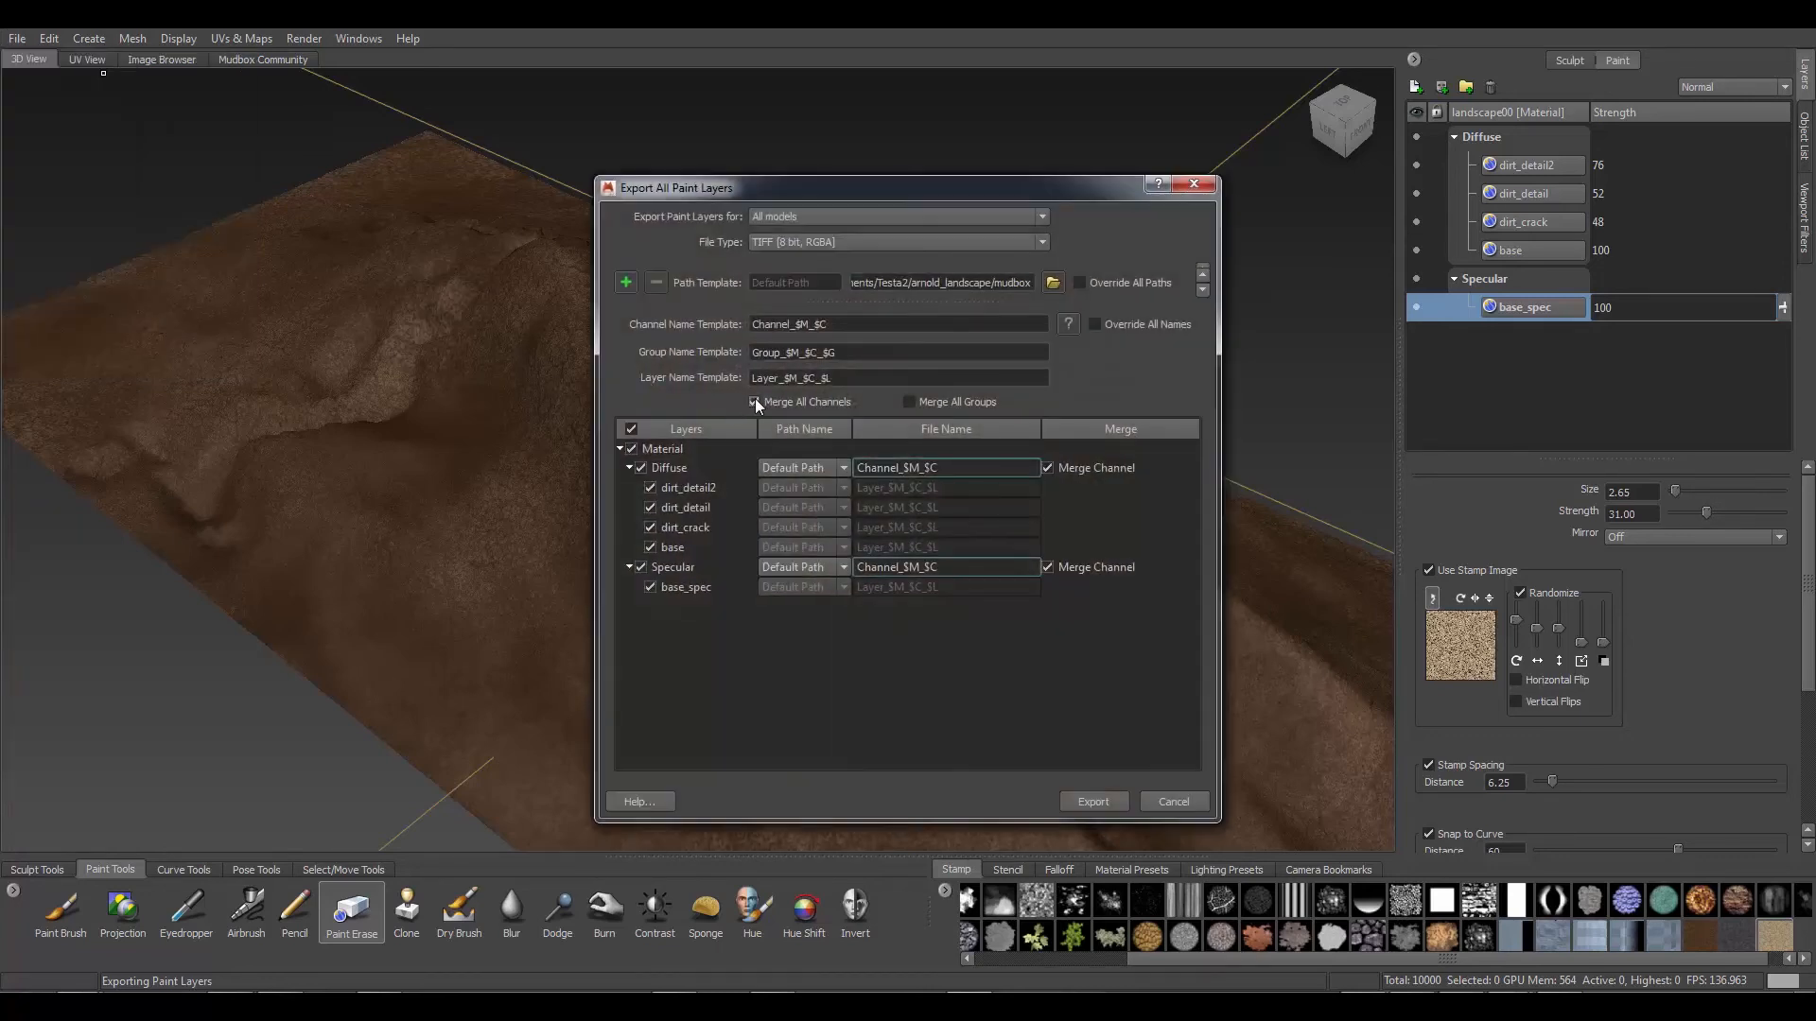
pyautogui.click(1048, 467)
pyautogui.click(1048, 567)
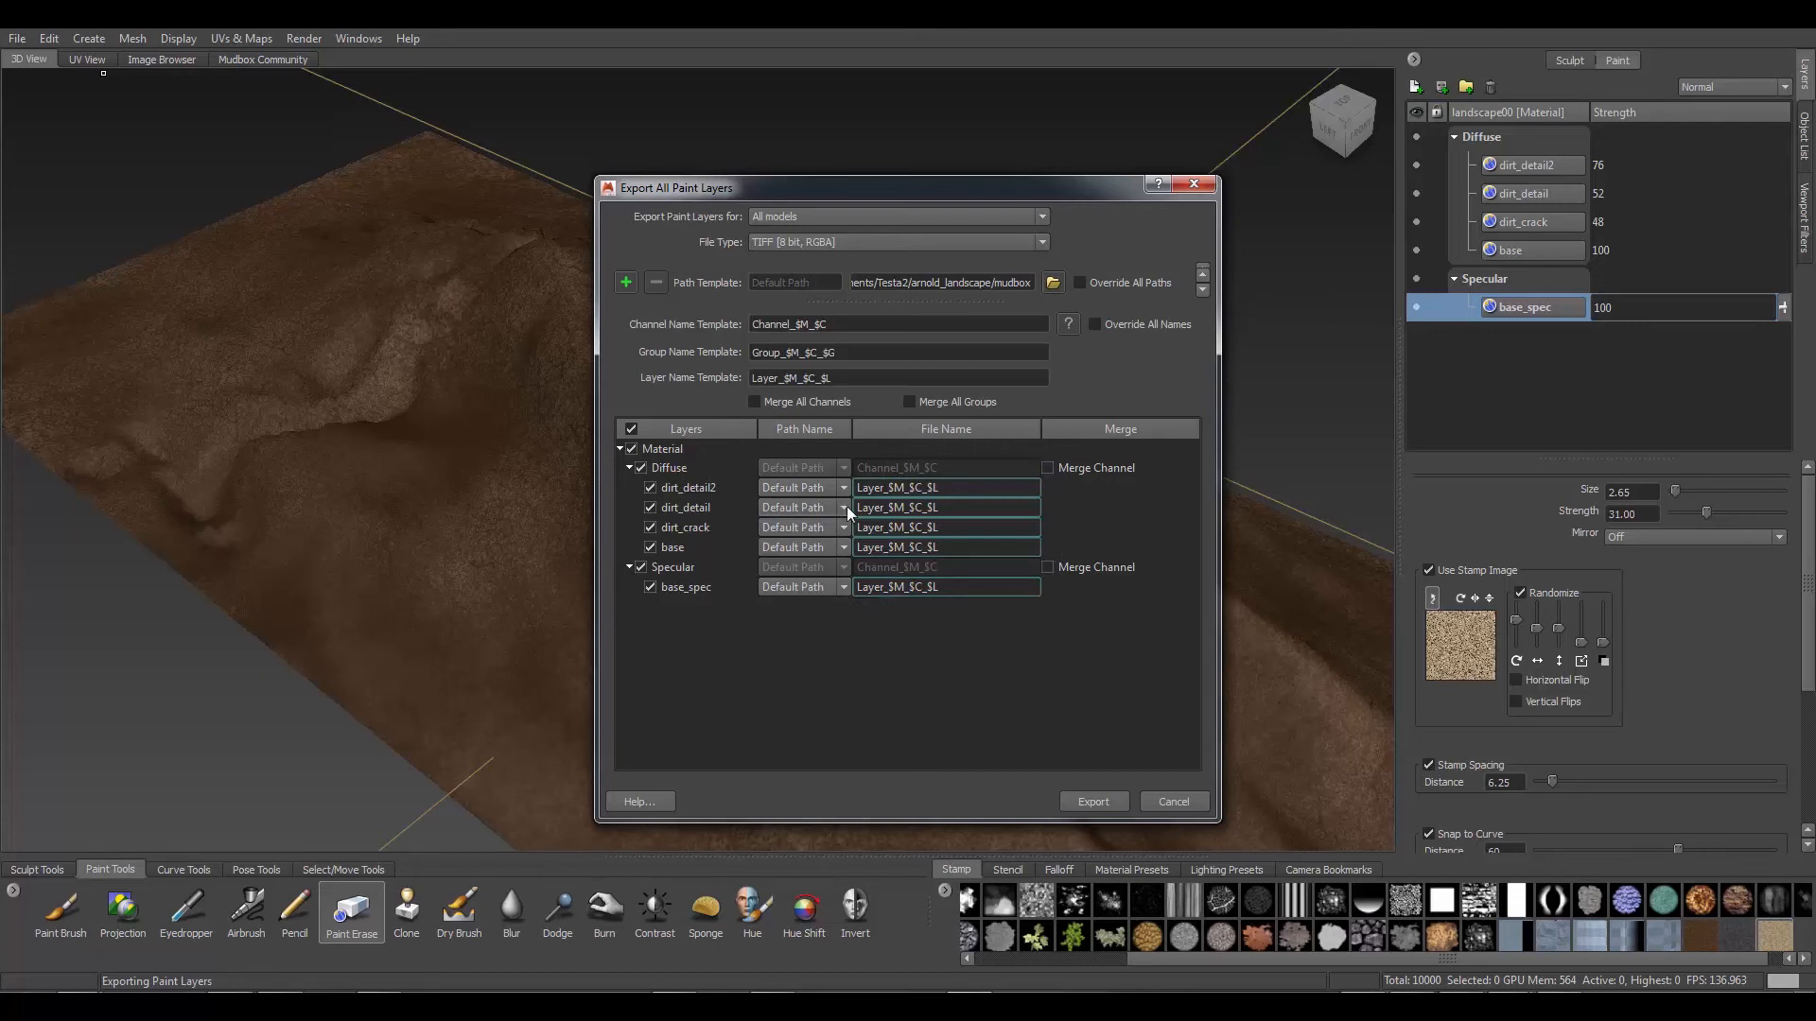
pyautogui.click(1048, 466)
pyautogui.click(1048, 566)
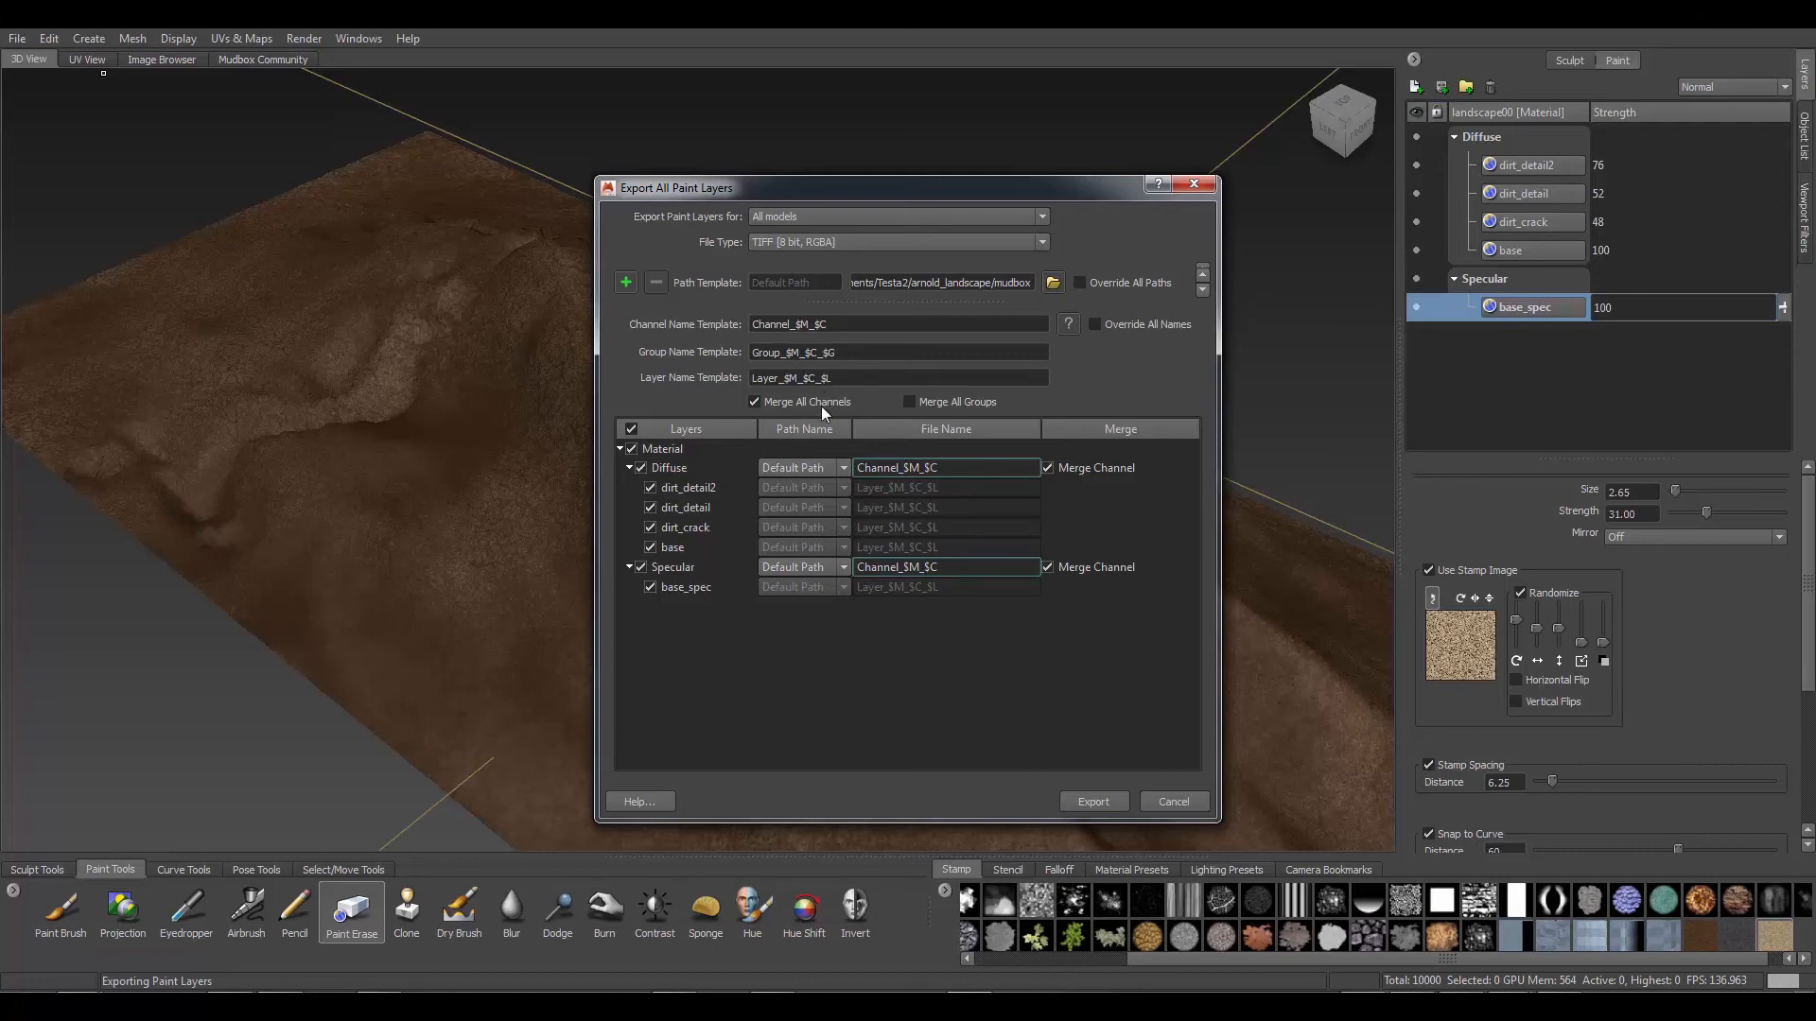
# Check the naming pattern of the existing landscape textures in Documents/Testa2/arnold_landscape/c4d/tex on drive H, and return to the paint layer export
pyautogui.click(939, 467)
pyautogui.moveTo(933, 467); pyautogui.dragTo(747, 479)
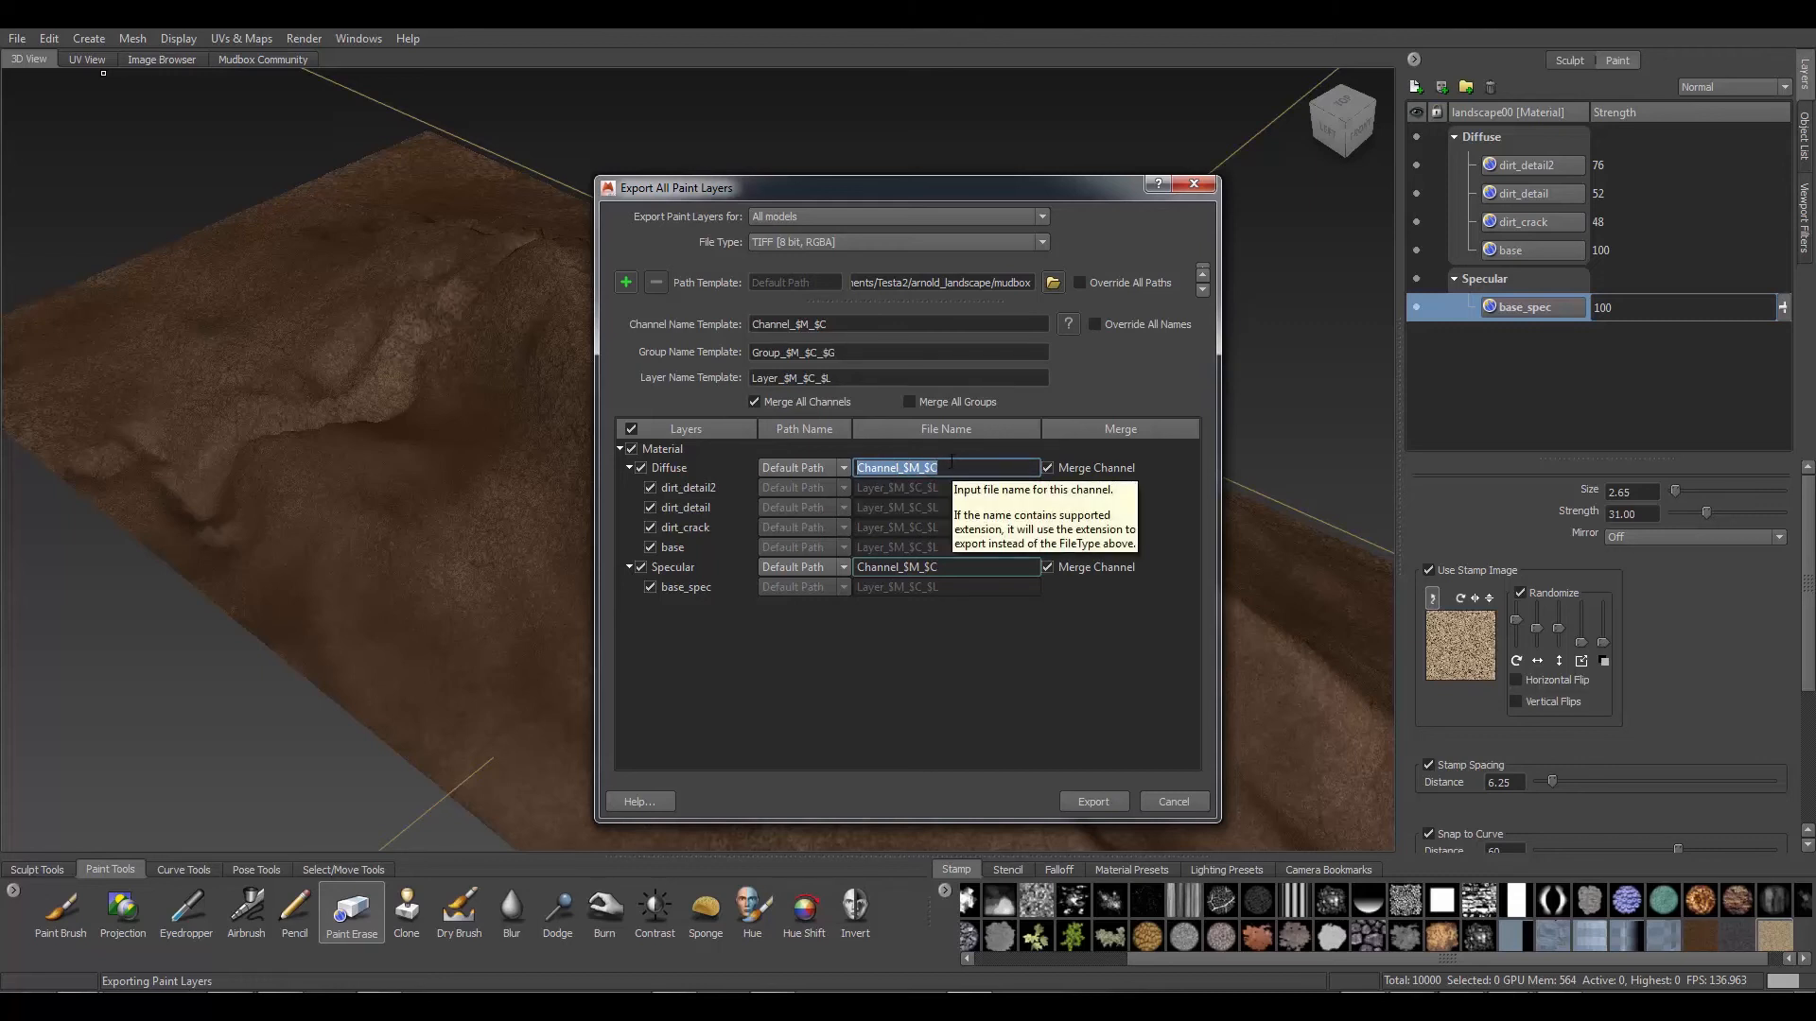
pyautogui.press('super+e')
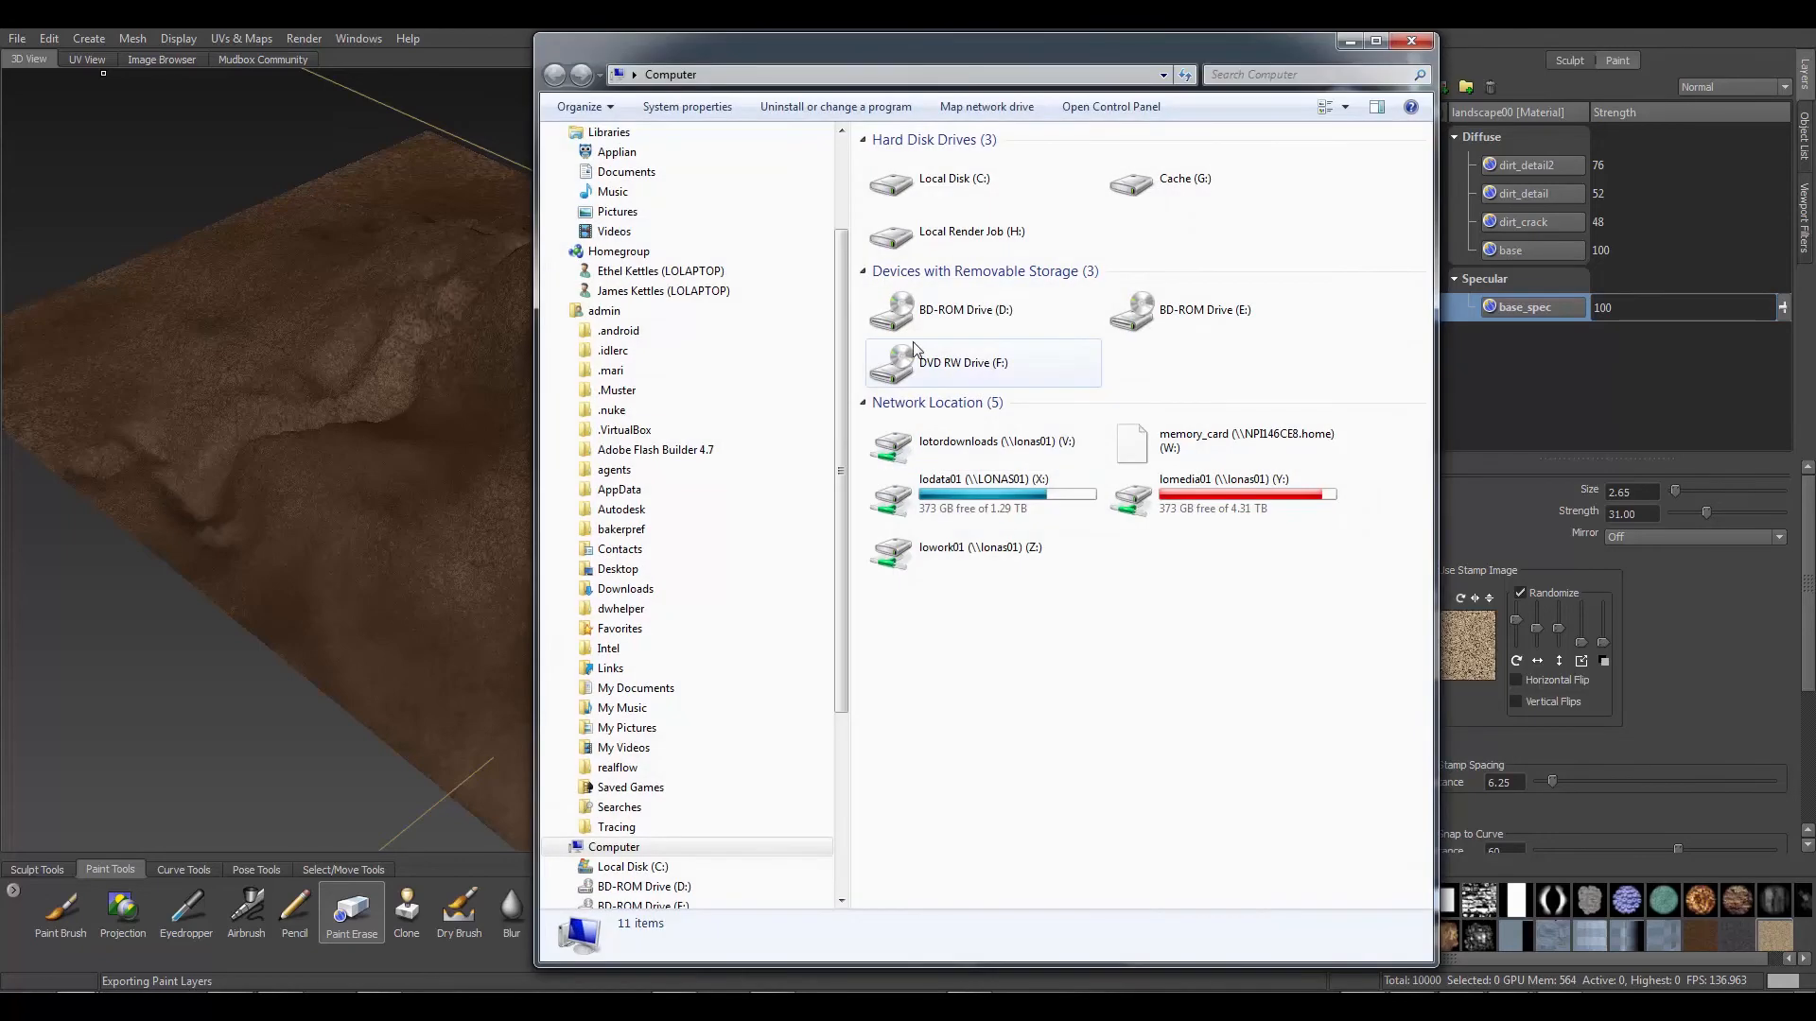
pyautogui.doubleClick(1021, 221)
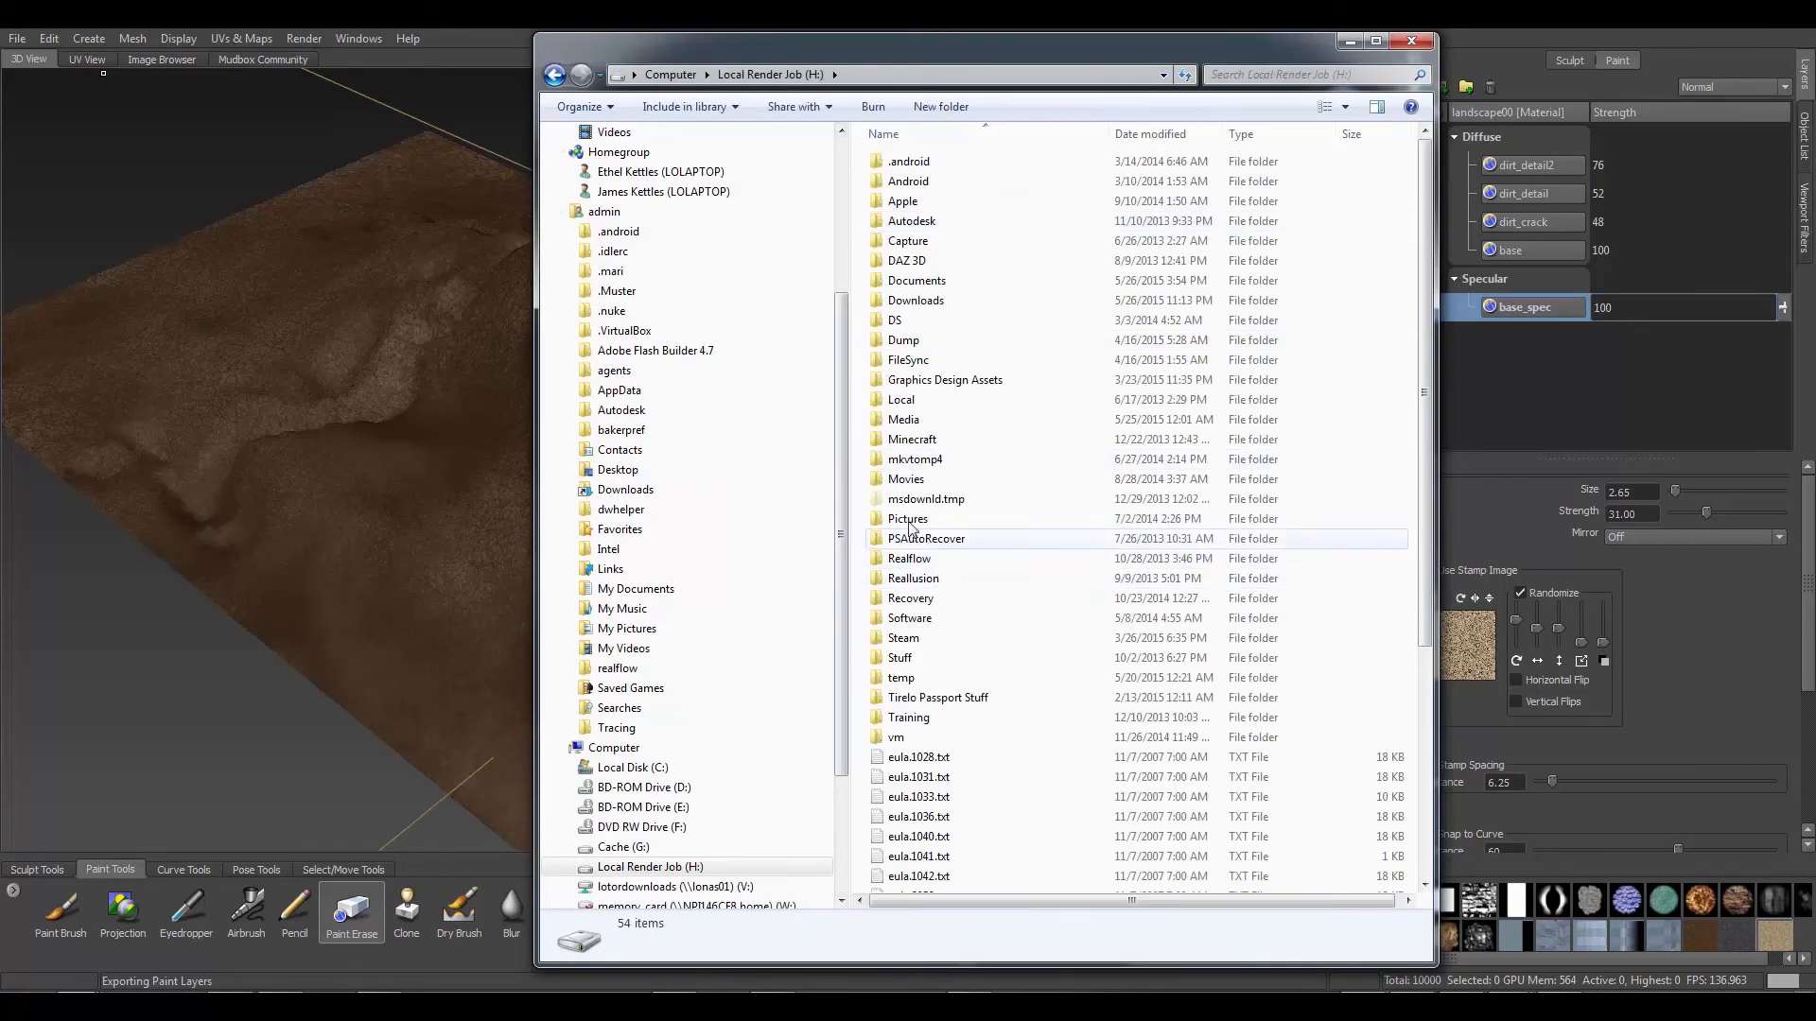
pyautogui.click(925, 285)
pyautogui.doubleClick(925, 281)
pyautogui.scroll(-9, 920, 728)
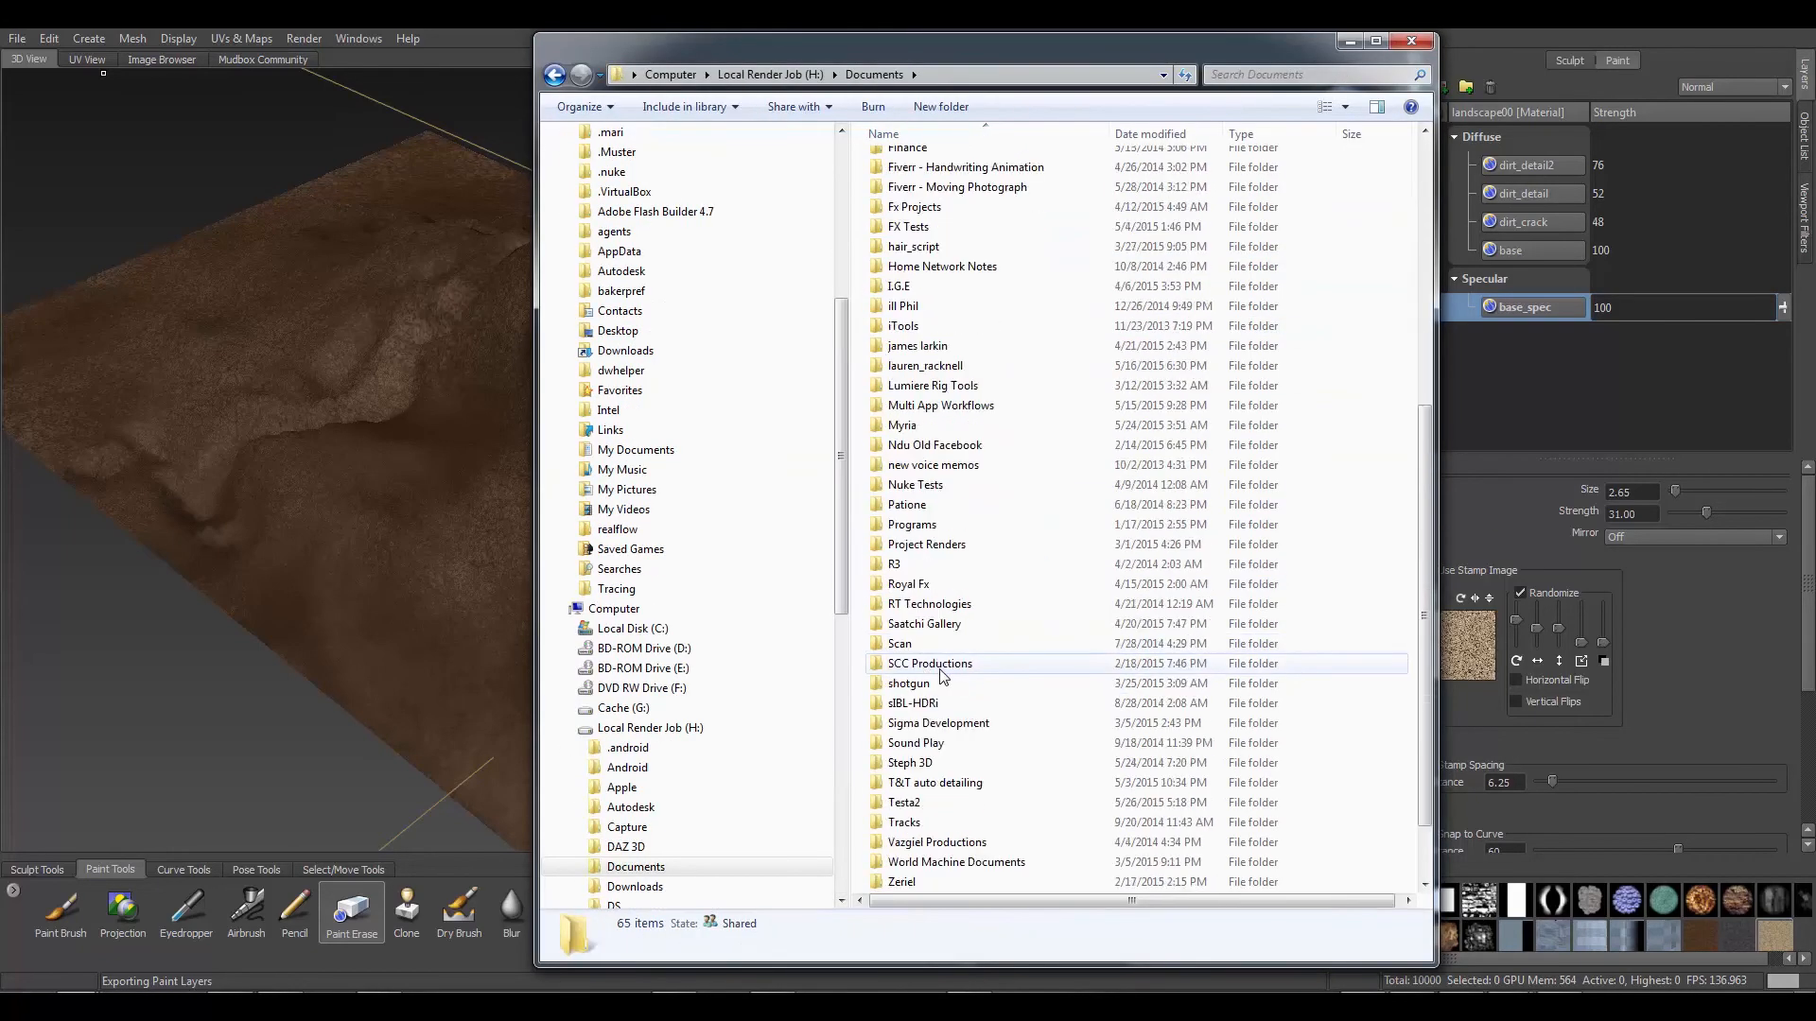
pyautogui.doubleClick(918, 725)
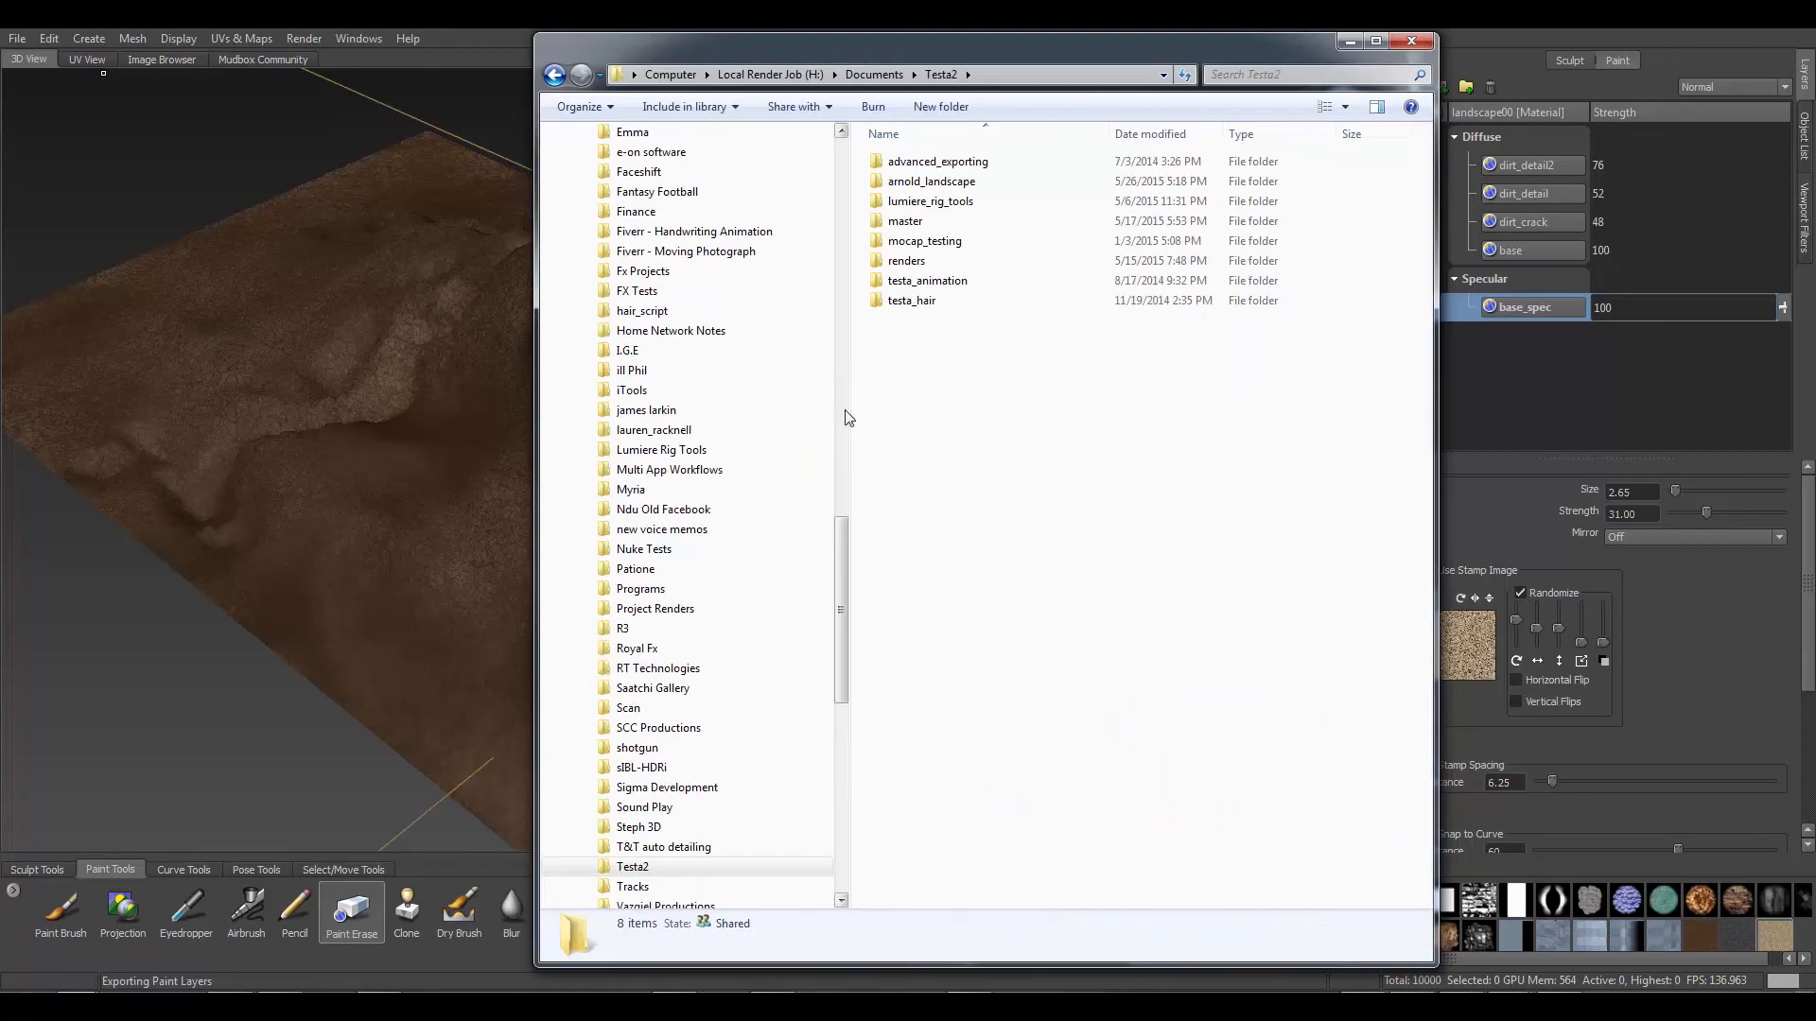
pyautogui.doubleClick(925, 181)
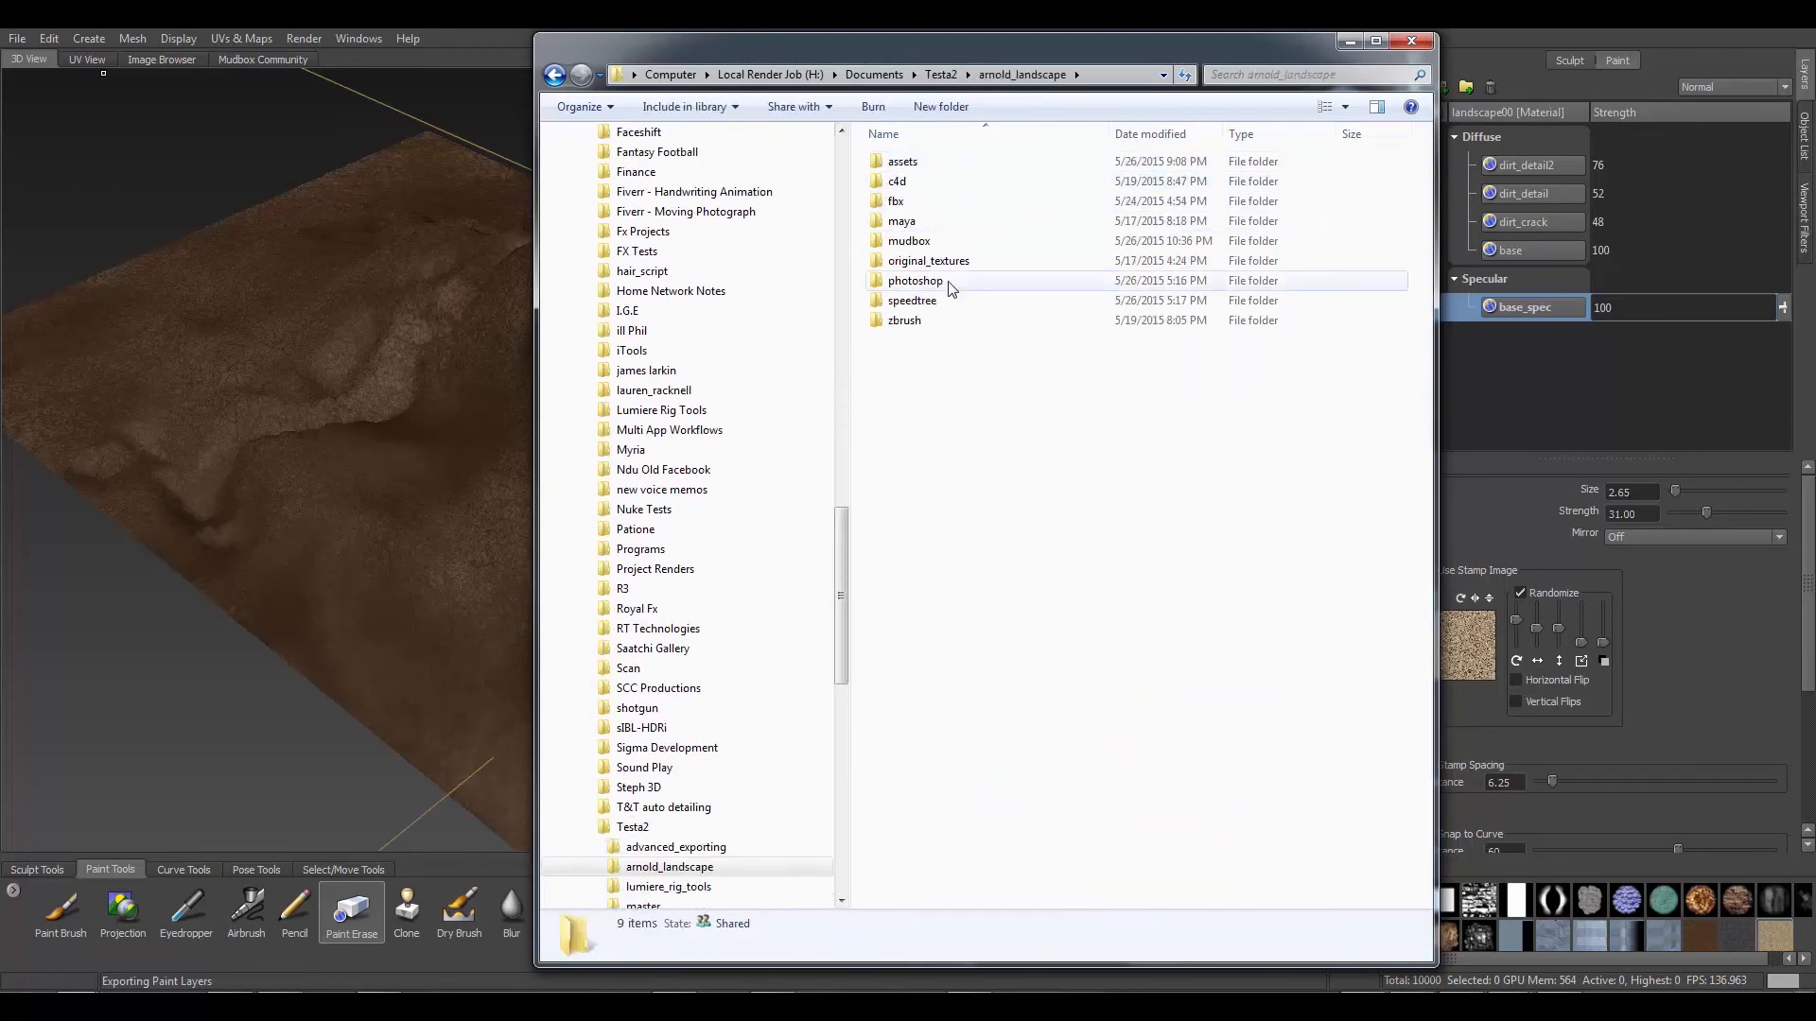
pyautogui.click(915, 185)
pyautogui.doubleClick(916, 183)
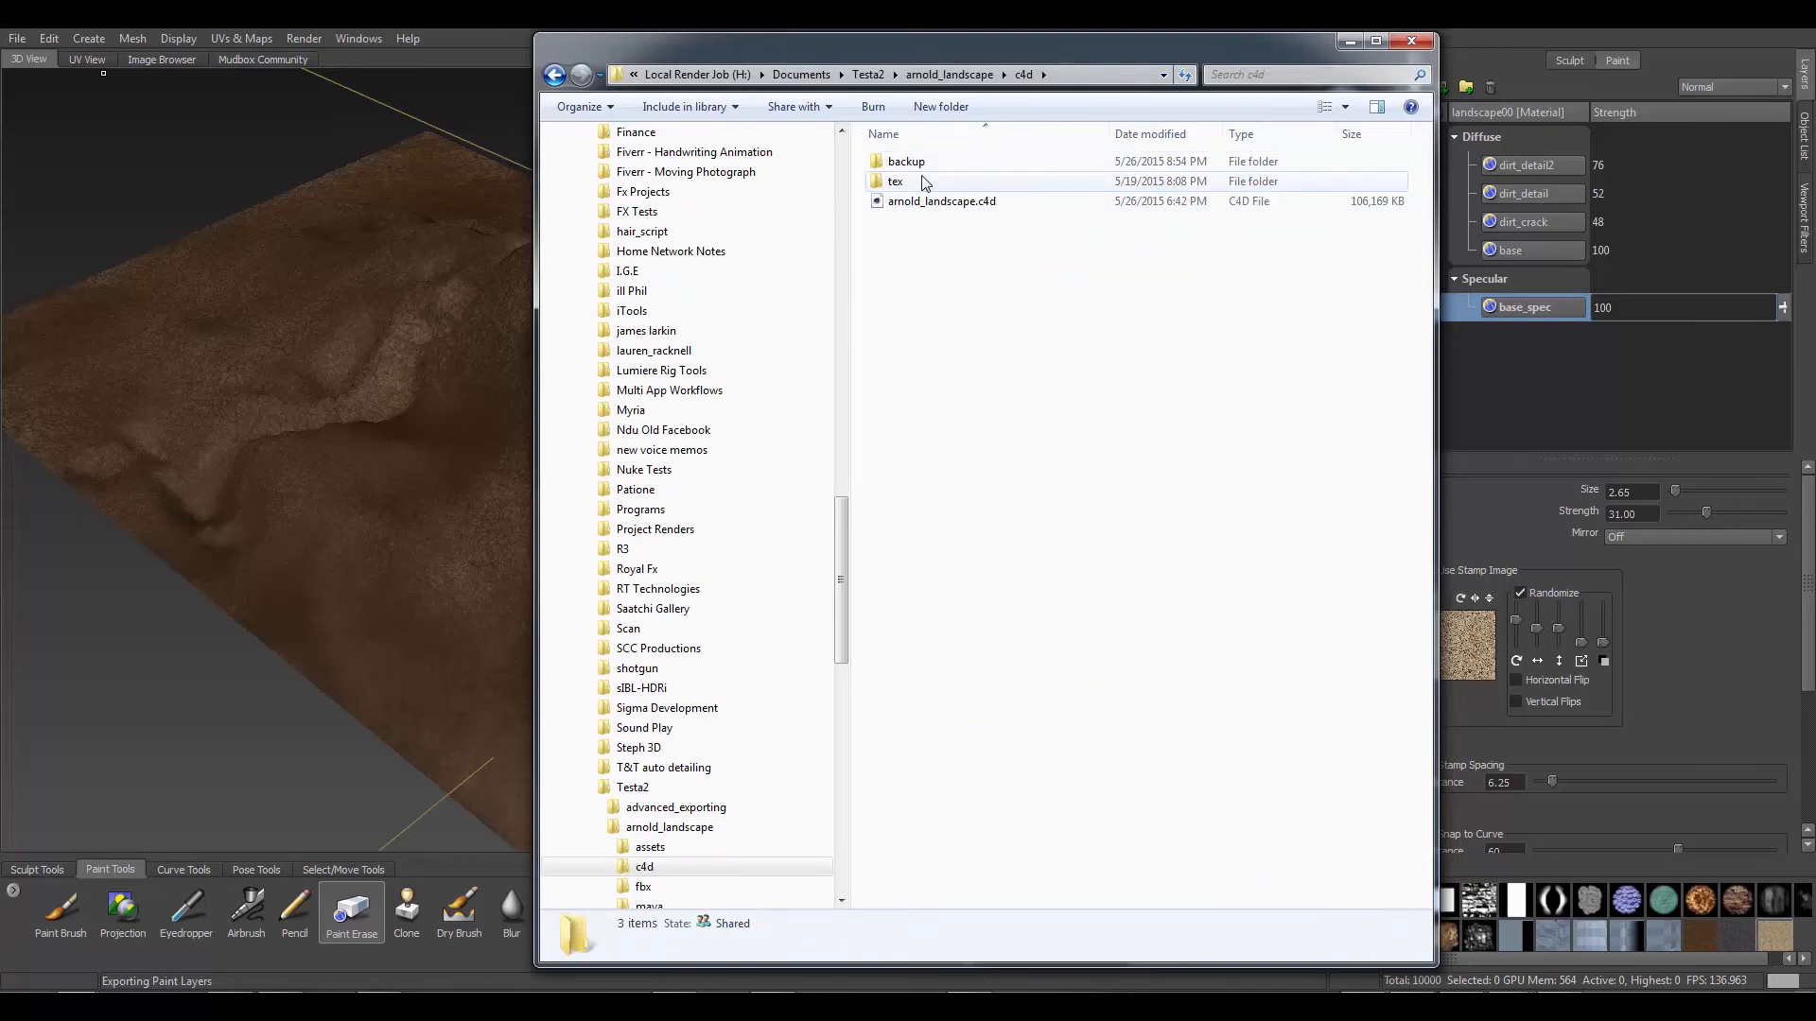
pyautogui.doubleClick(916, 182)
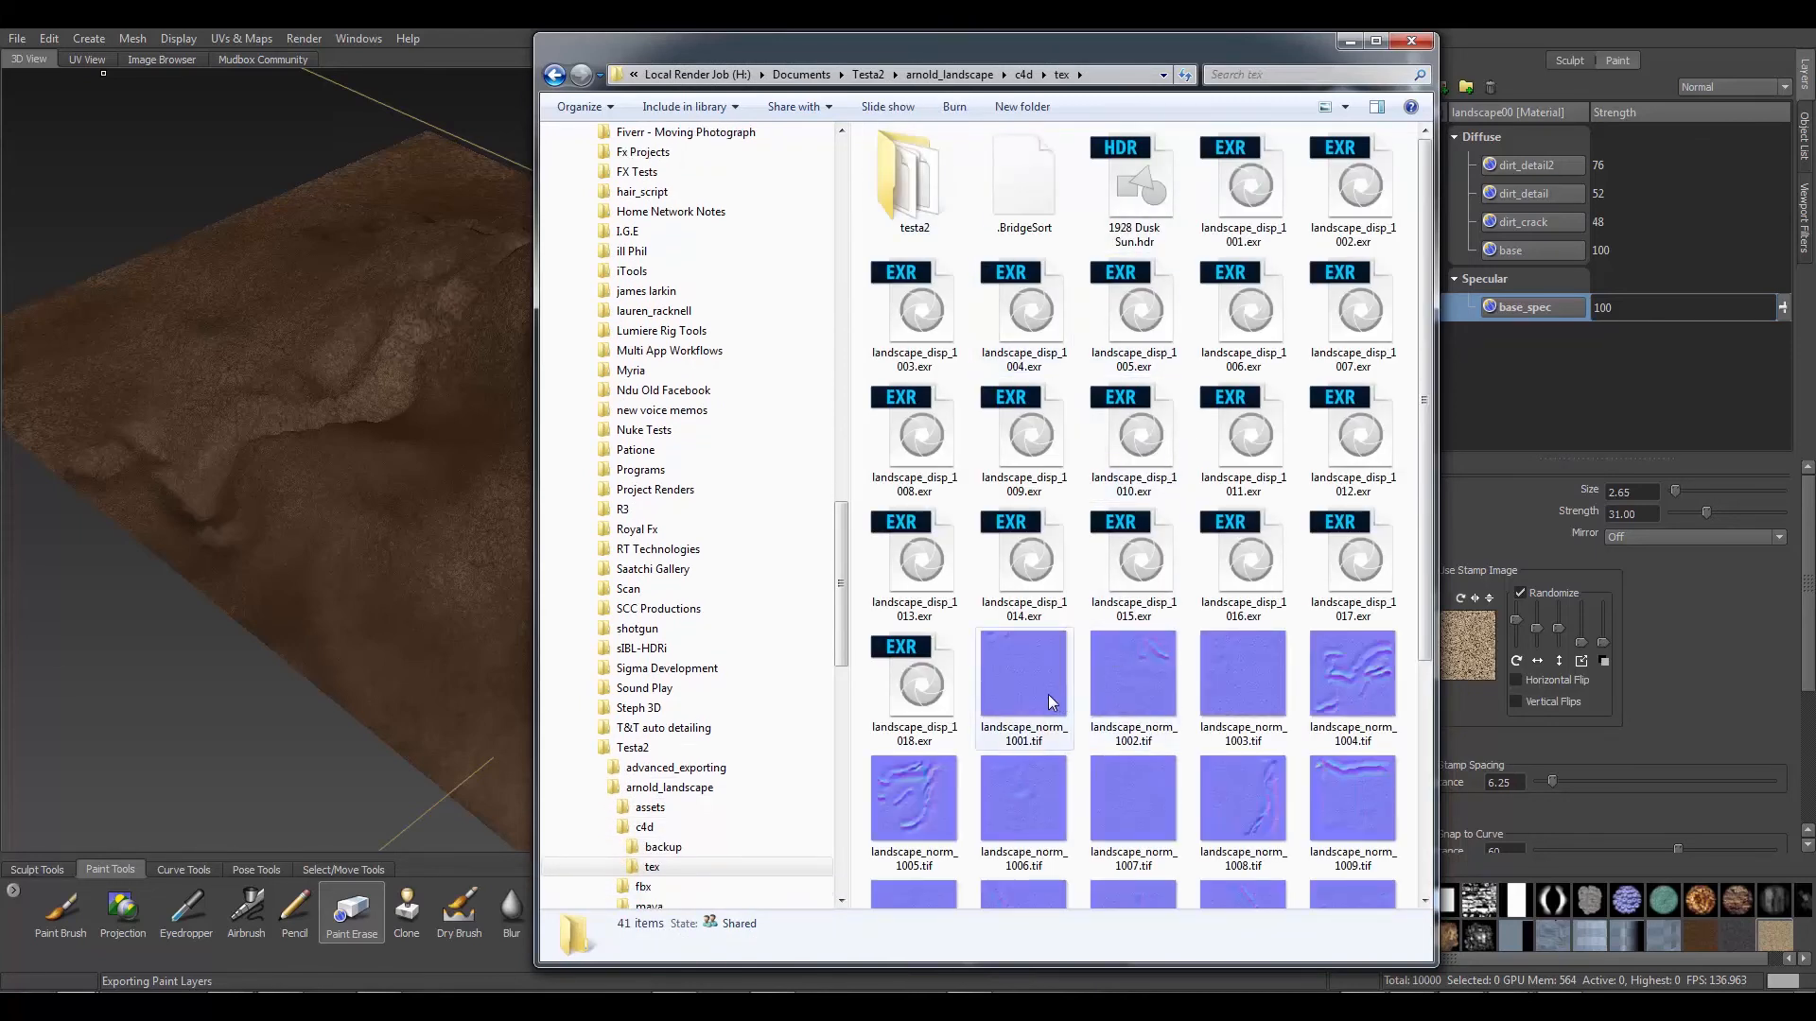
pyautogui.click(1403, 42)
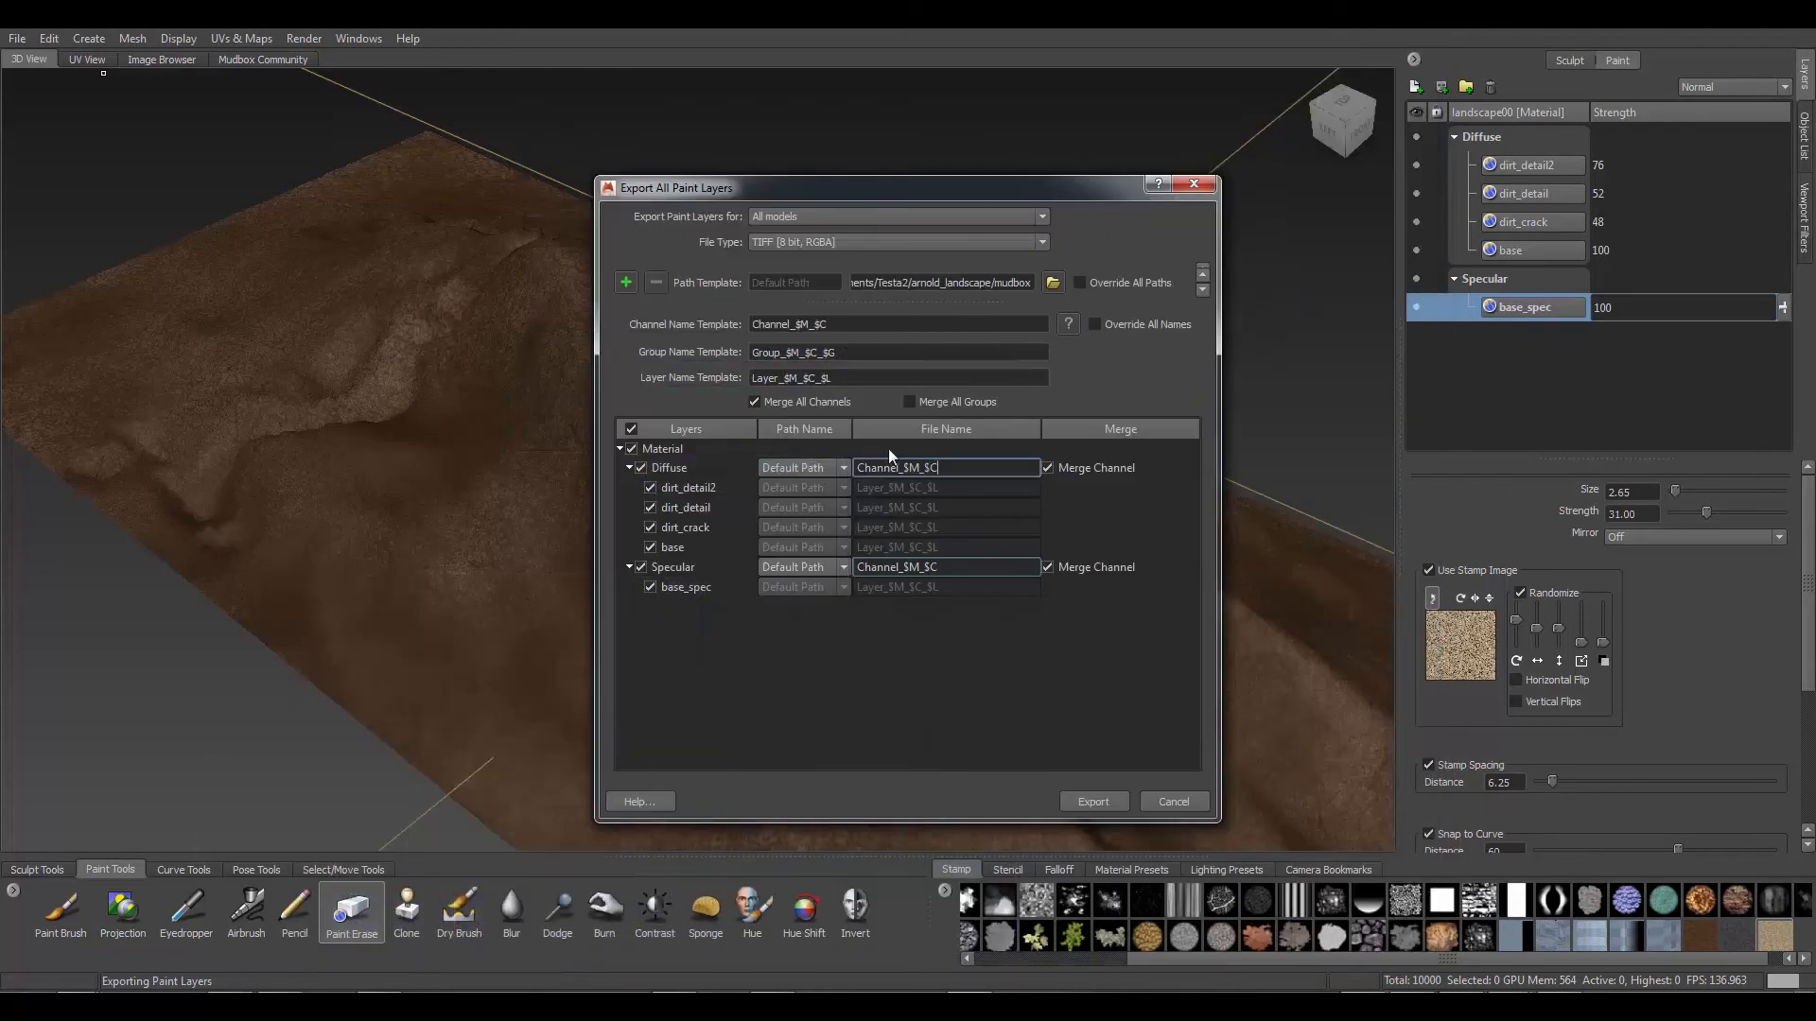
# Name the merged Diffuse export file landscape_diff_ and the merged Specular export file landscape_spec_
pyautogui.doubleClick(953, 470)
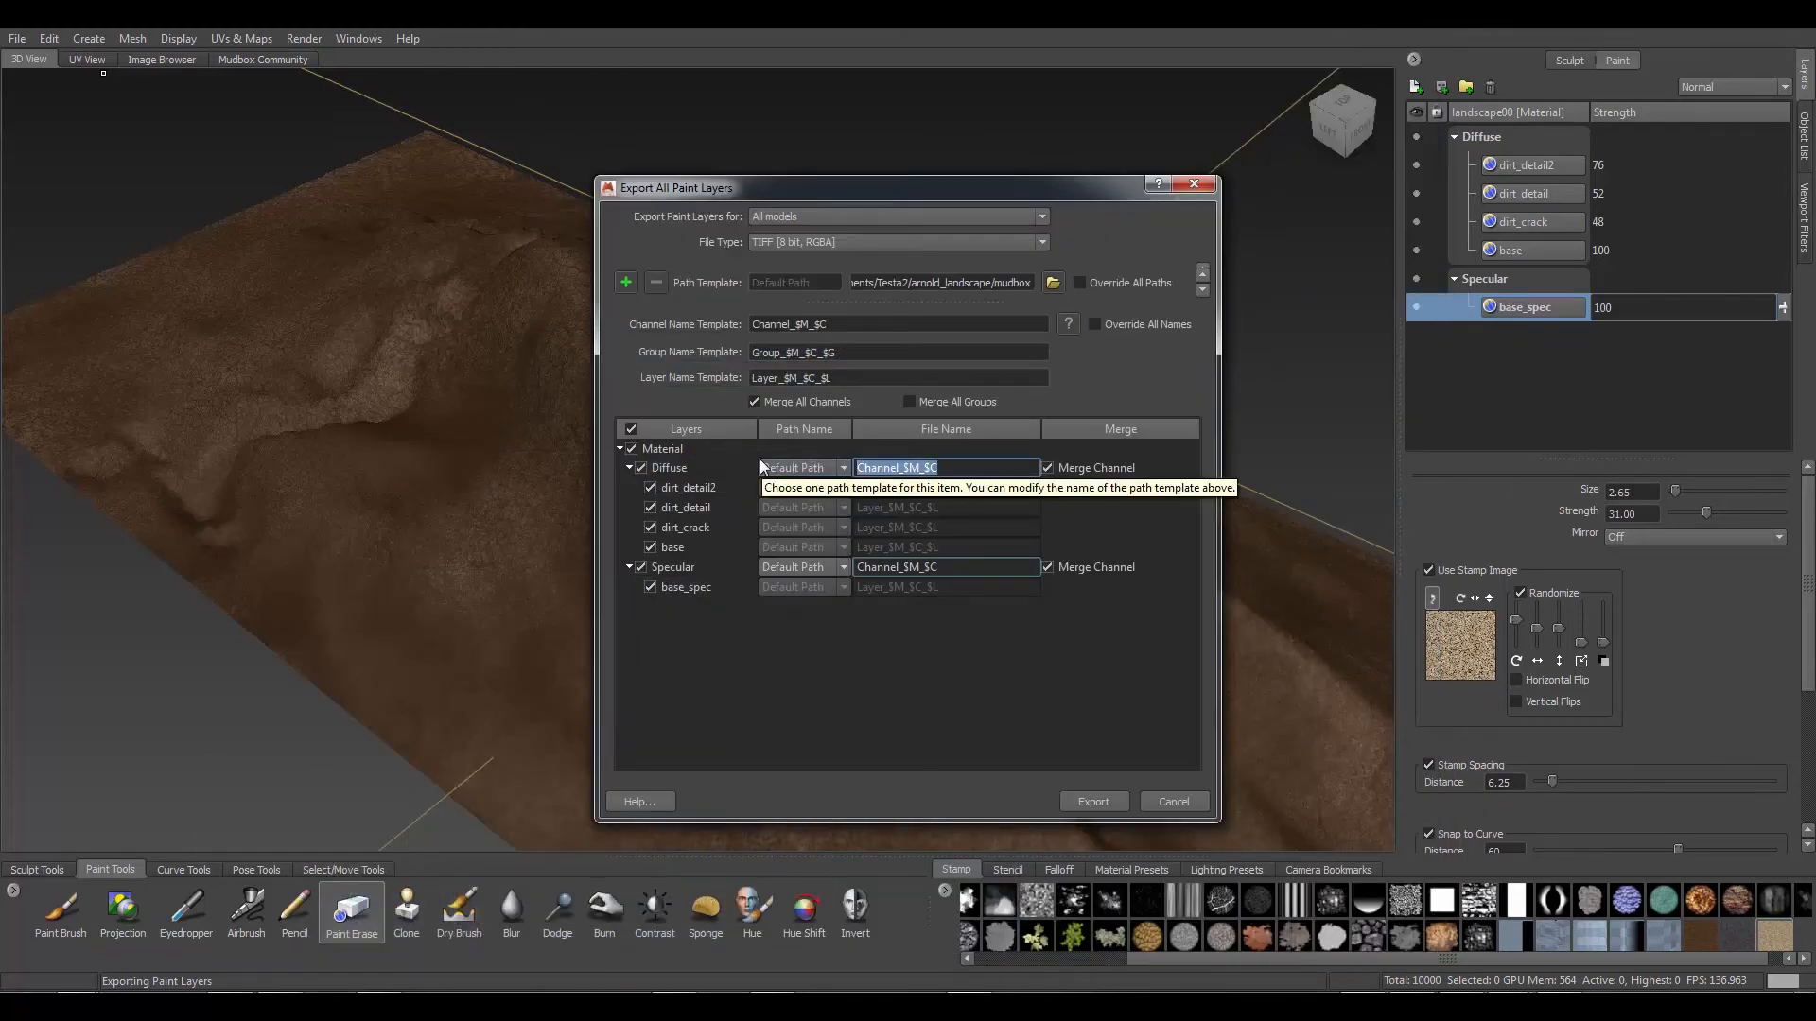
pyautogui.write('lans')
pyautogui.write('dscape')
pyautogui.write('_')
pyautogui.write('diff')
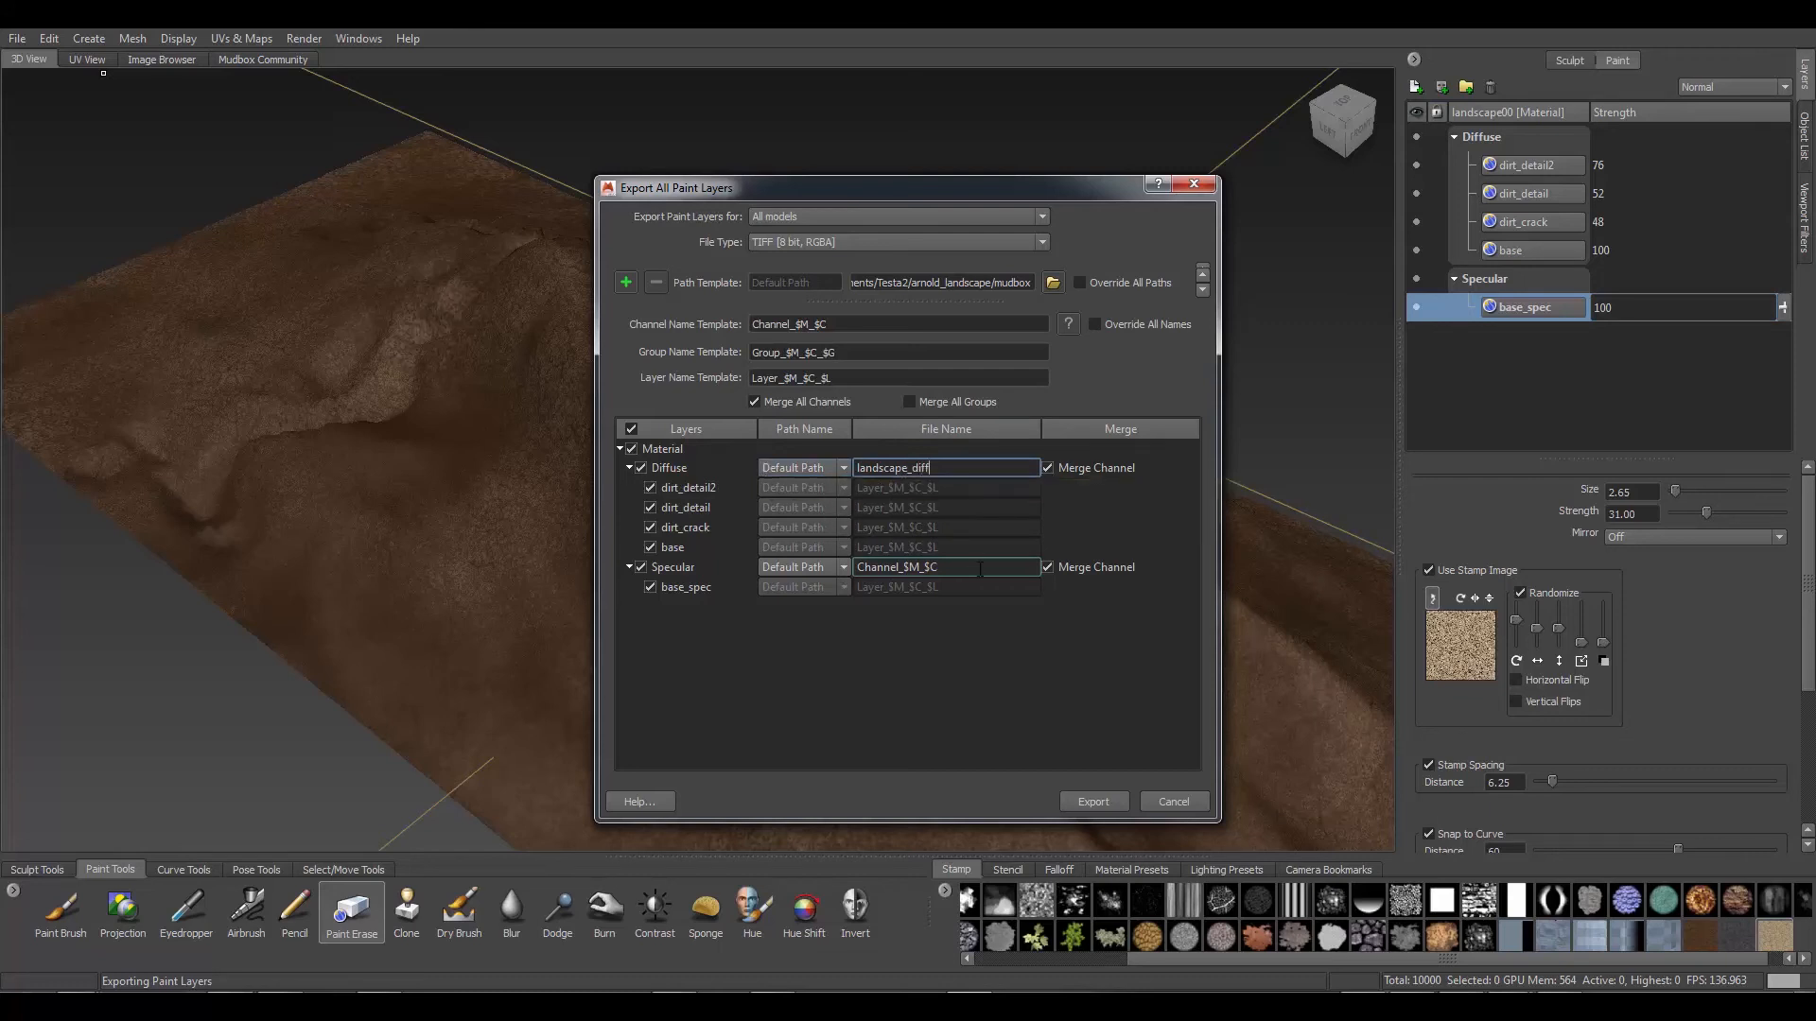
pyautogui.doubleClick(875, 567)
pyautogui.write('landscape')
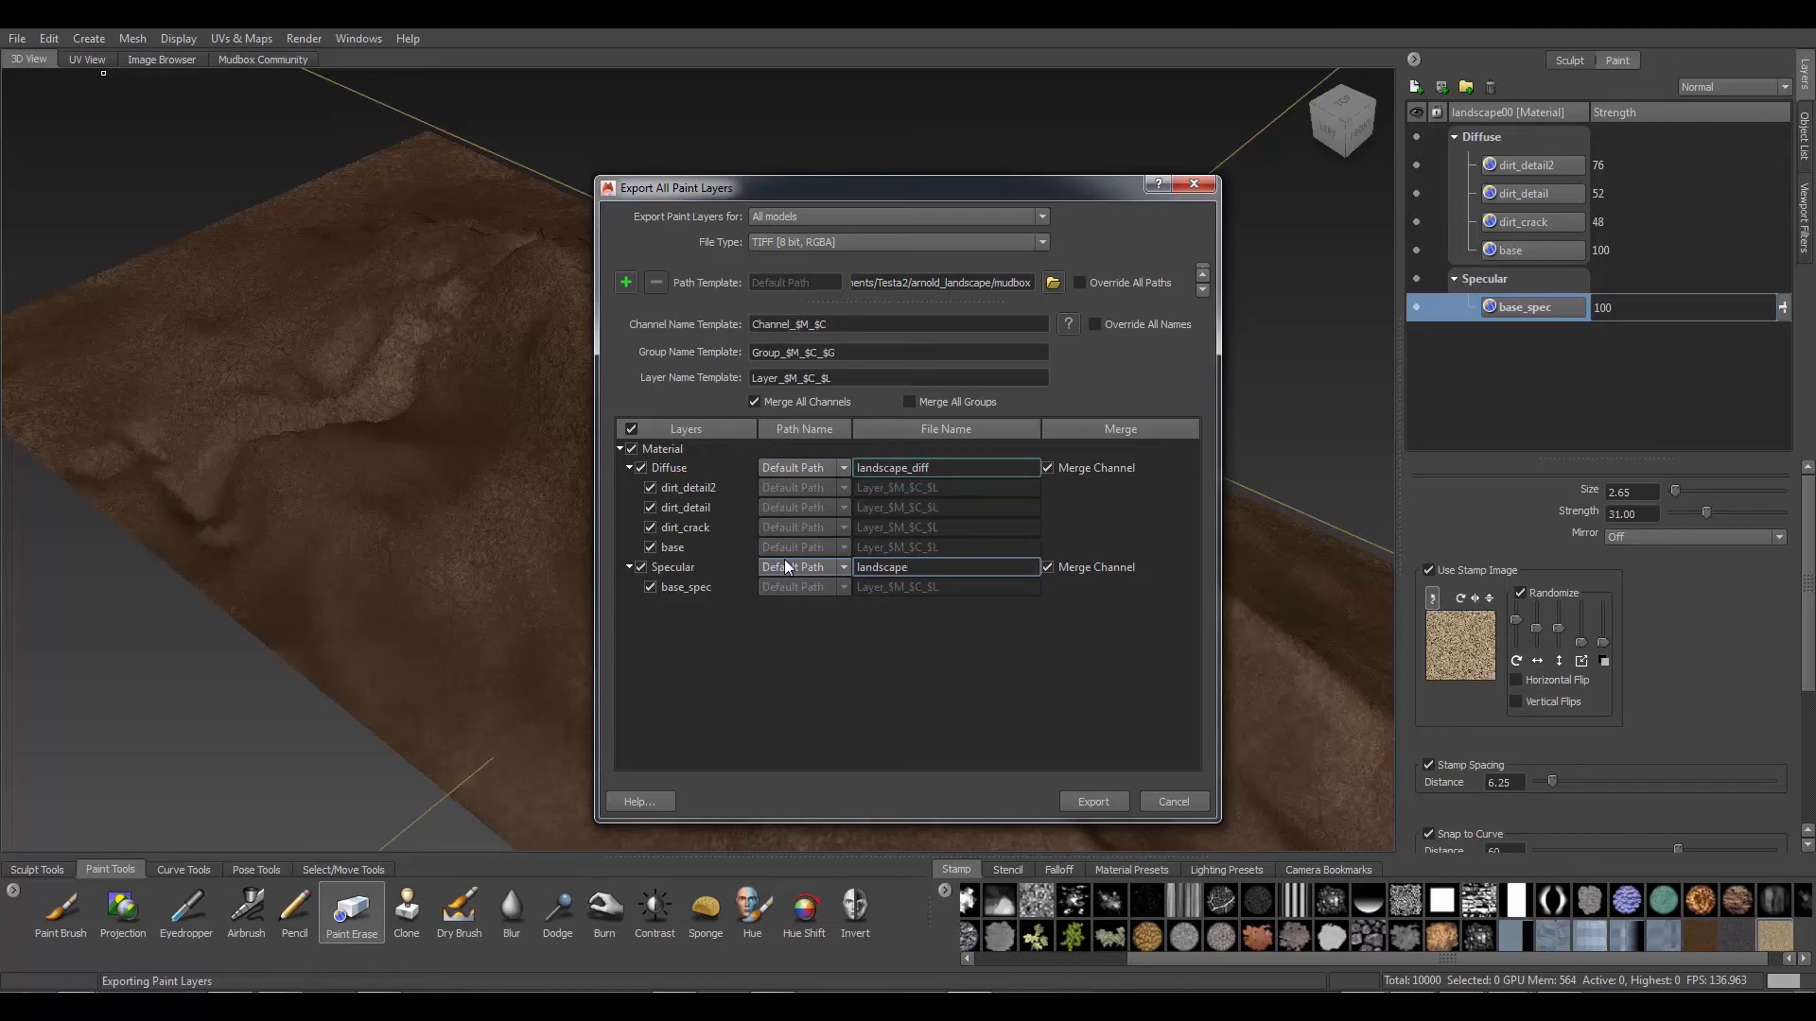
pyautogui.write('_spec')
pyautogui.click(957, 464)
pyautogui.click(952, 569)
# Choose TIFF [8 bit, RGBA] as the file type and export the merged paint channels
pyautogui.click(810, 247)
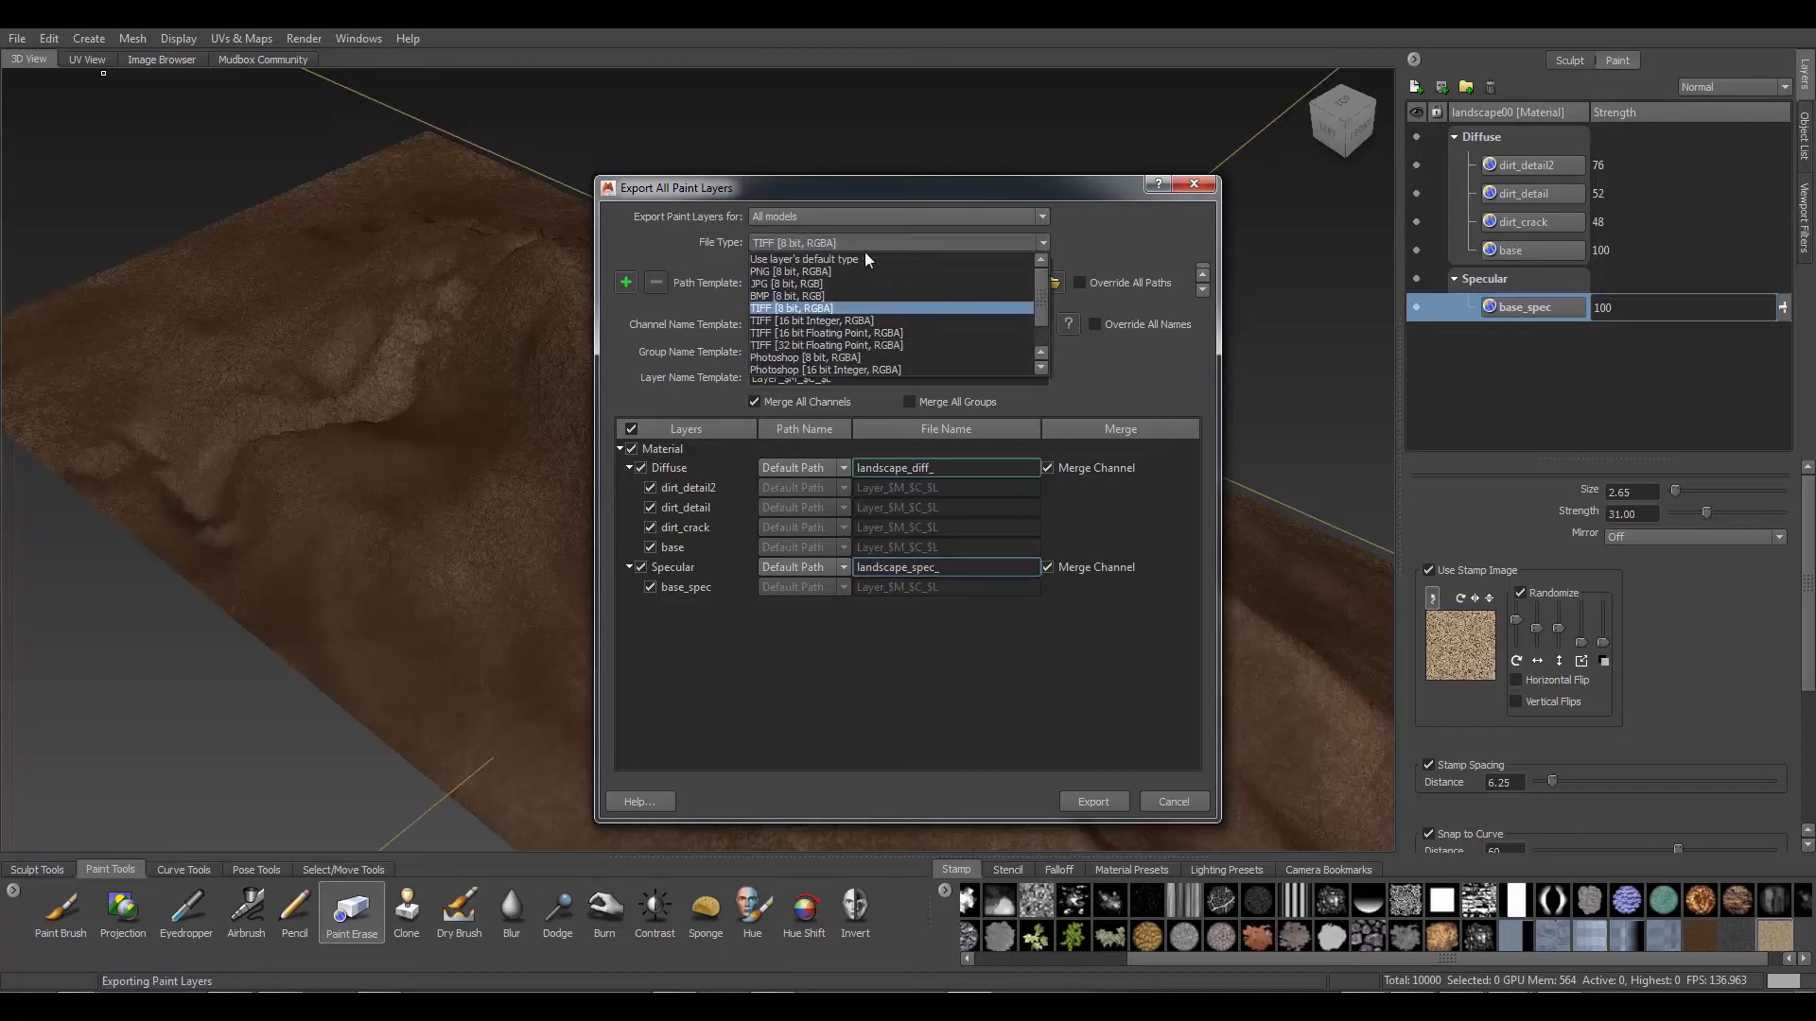
pyautogui.click(812, 308)
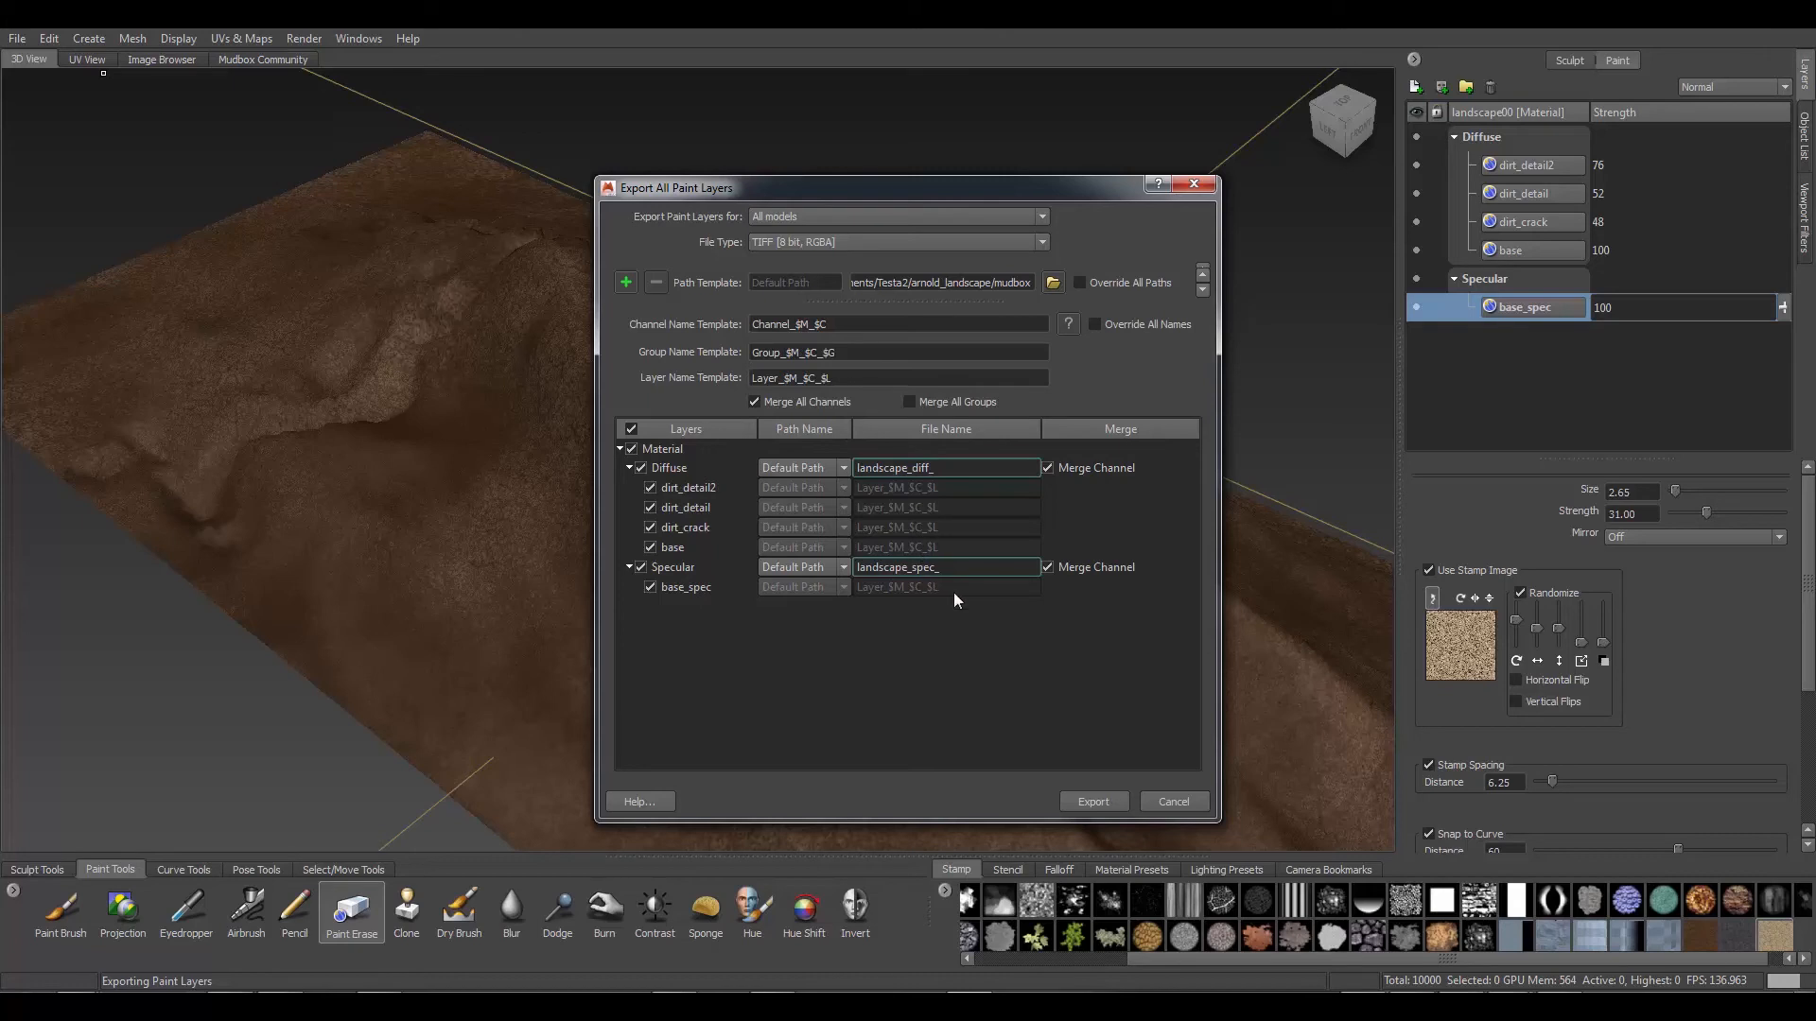
pyautogui.click(1091, 802)
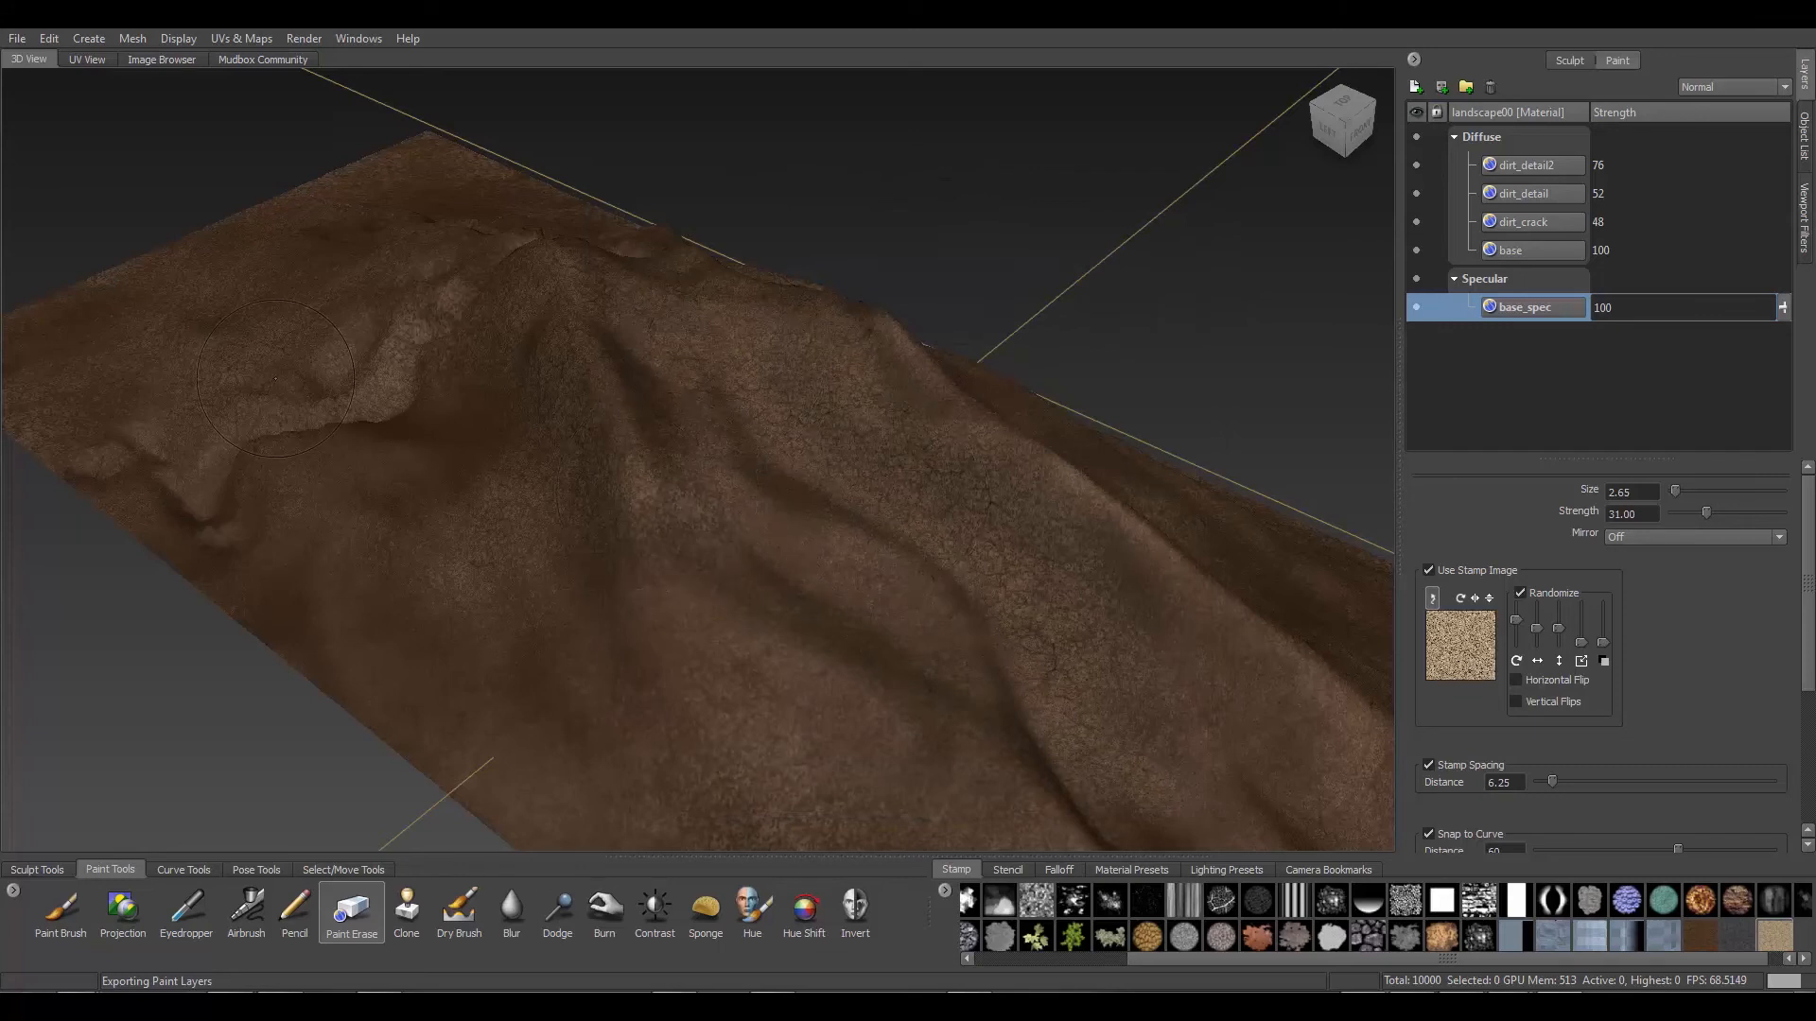
# Reopen the settings for exporting all paint layers, review the destination folder path, and cancel without exporting again
pyautogui.click(18, 39)
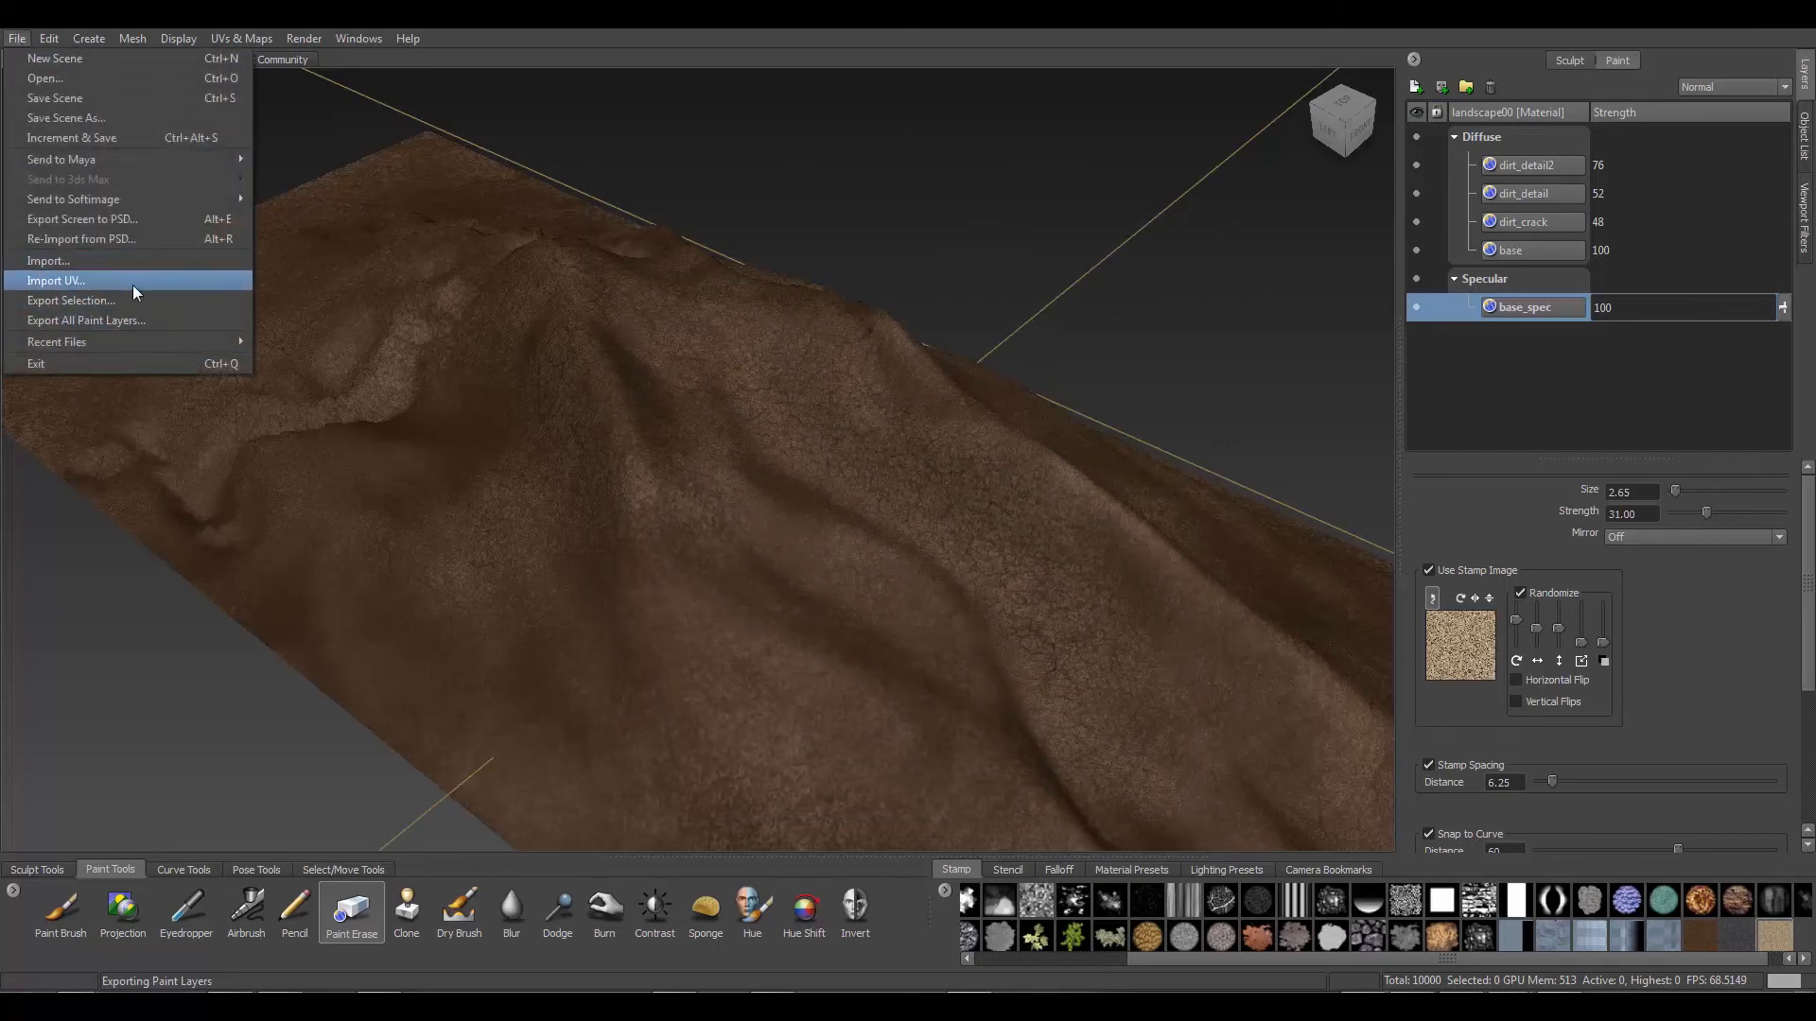
pyautogui.click(122, 318)
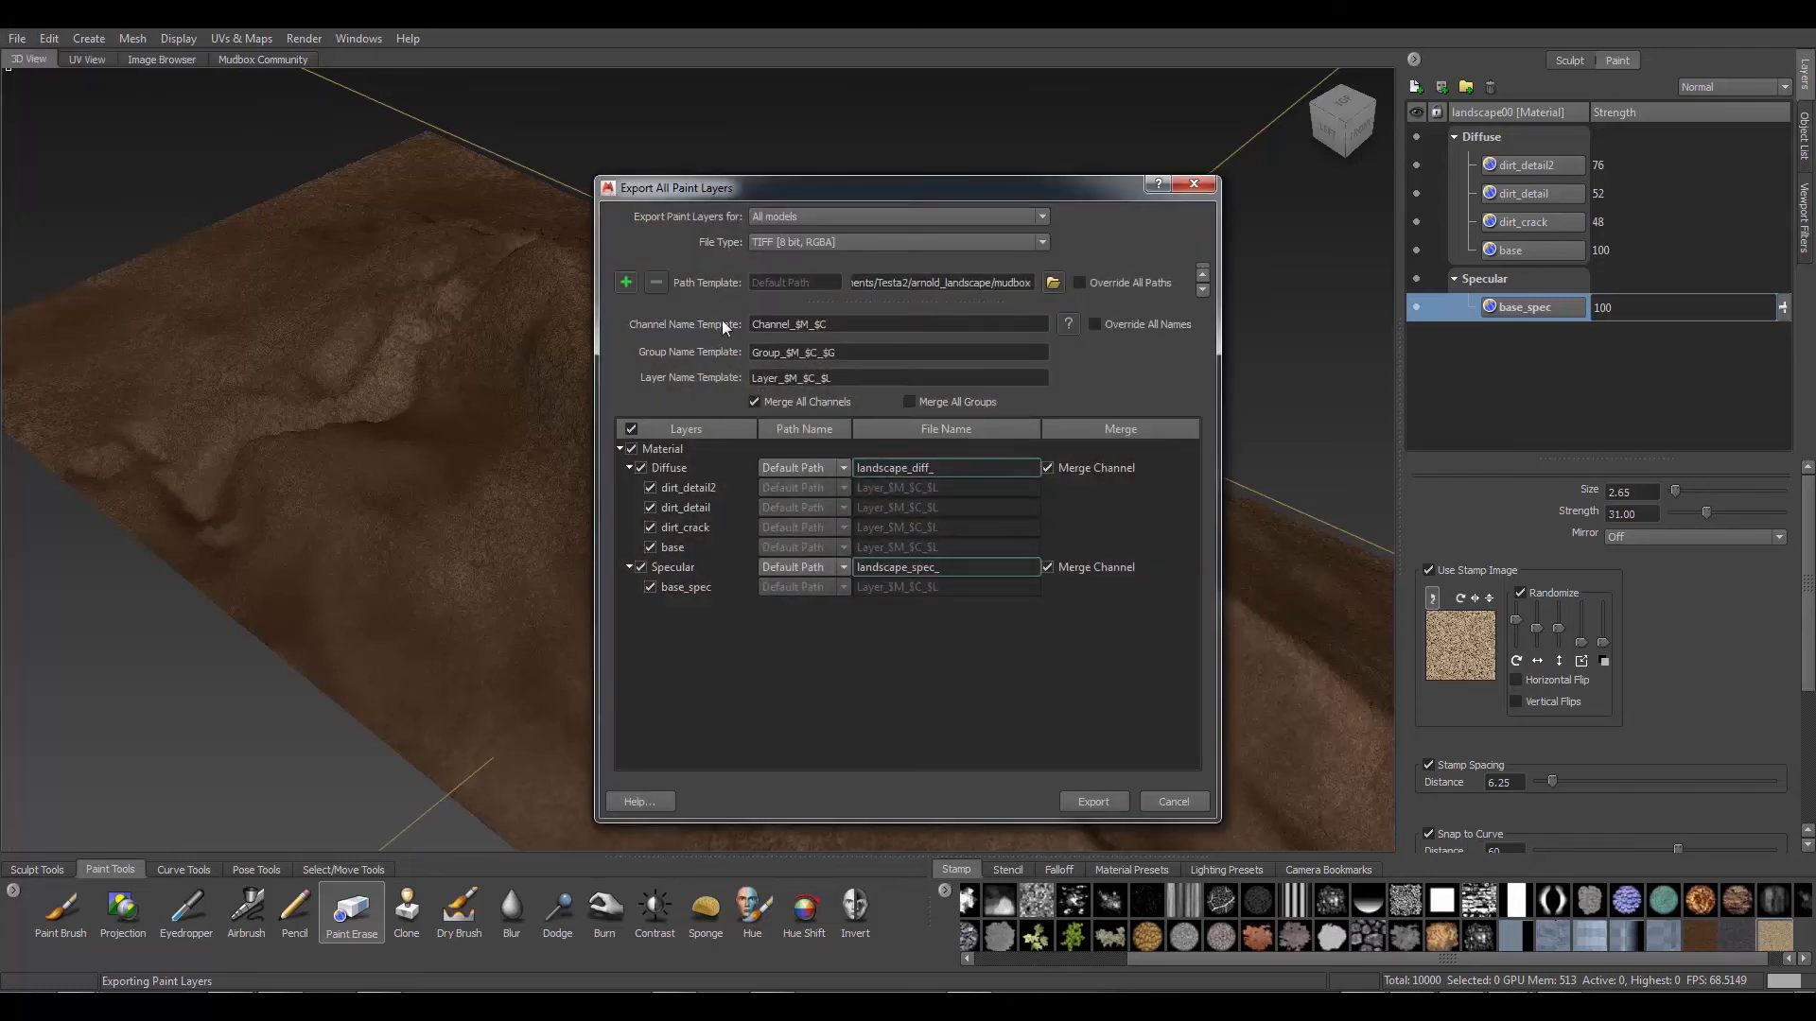
pyautogui.click(960, 281)
pyautogui.moveTo(853, 282); pyautogui.dragTo(955, 281)
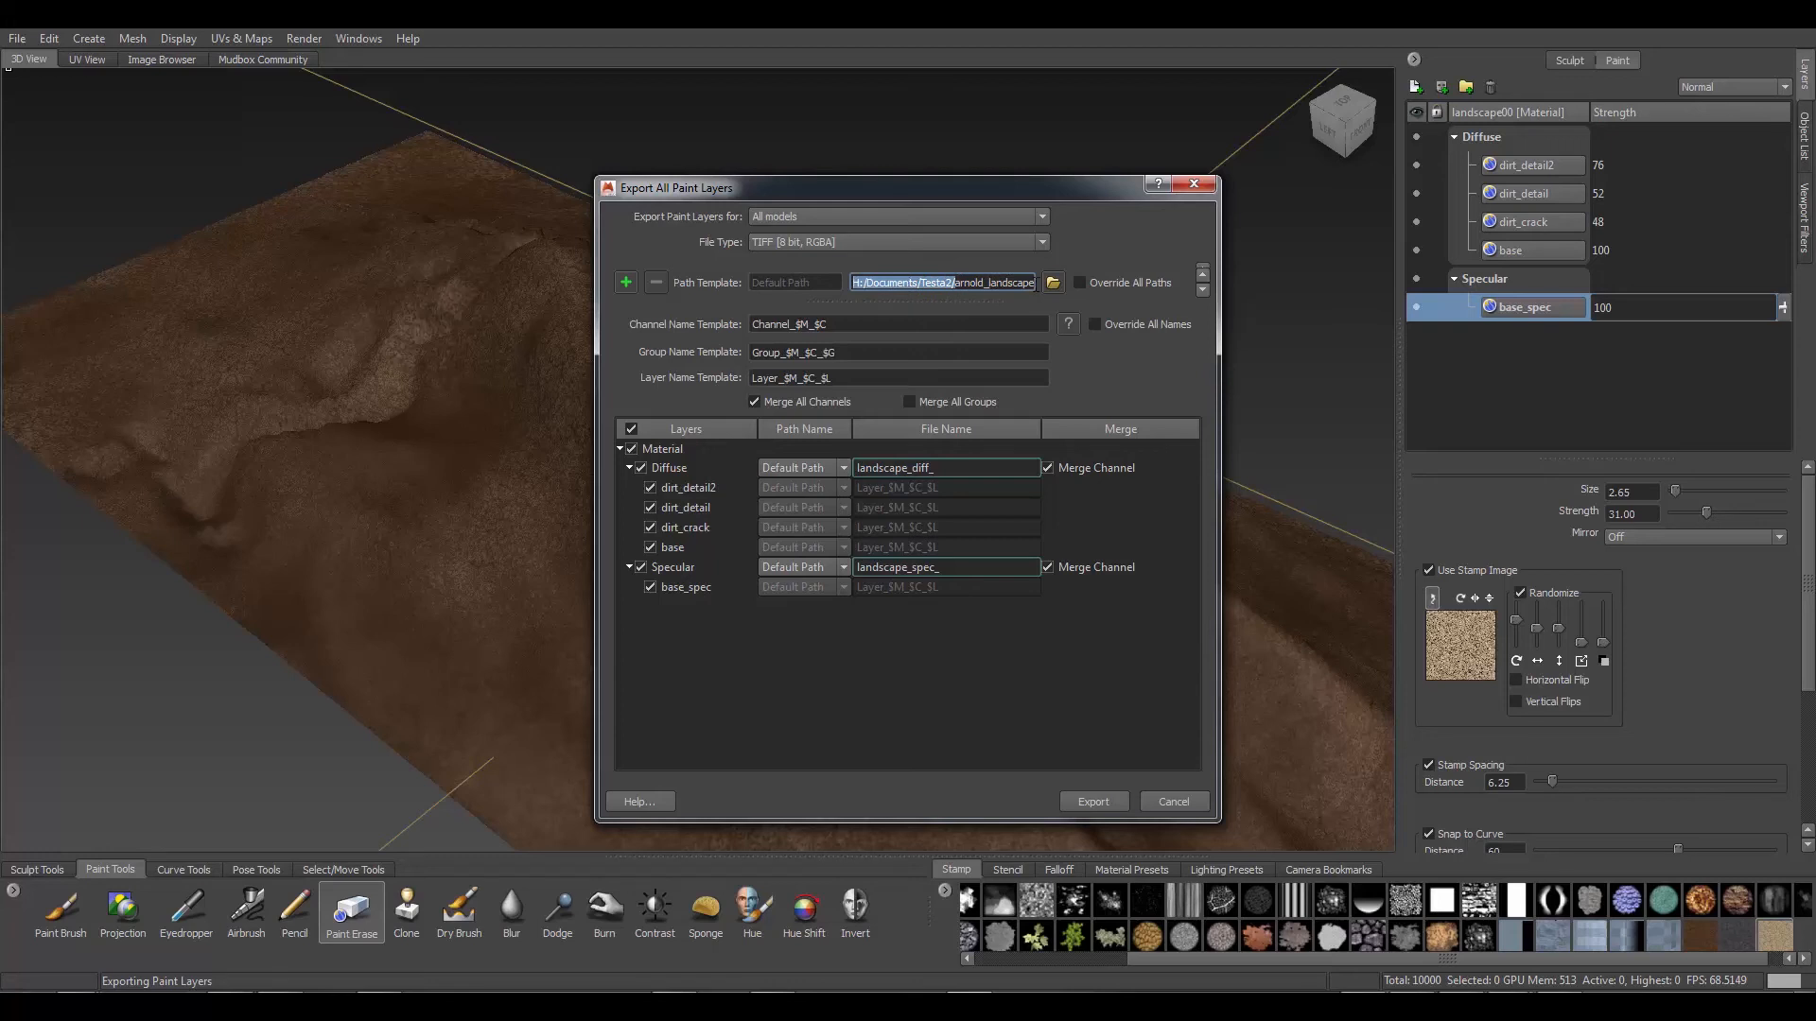
pyautogui.click(1053, 282)
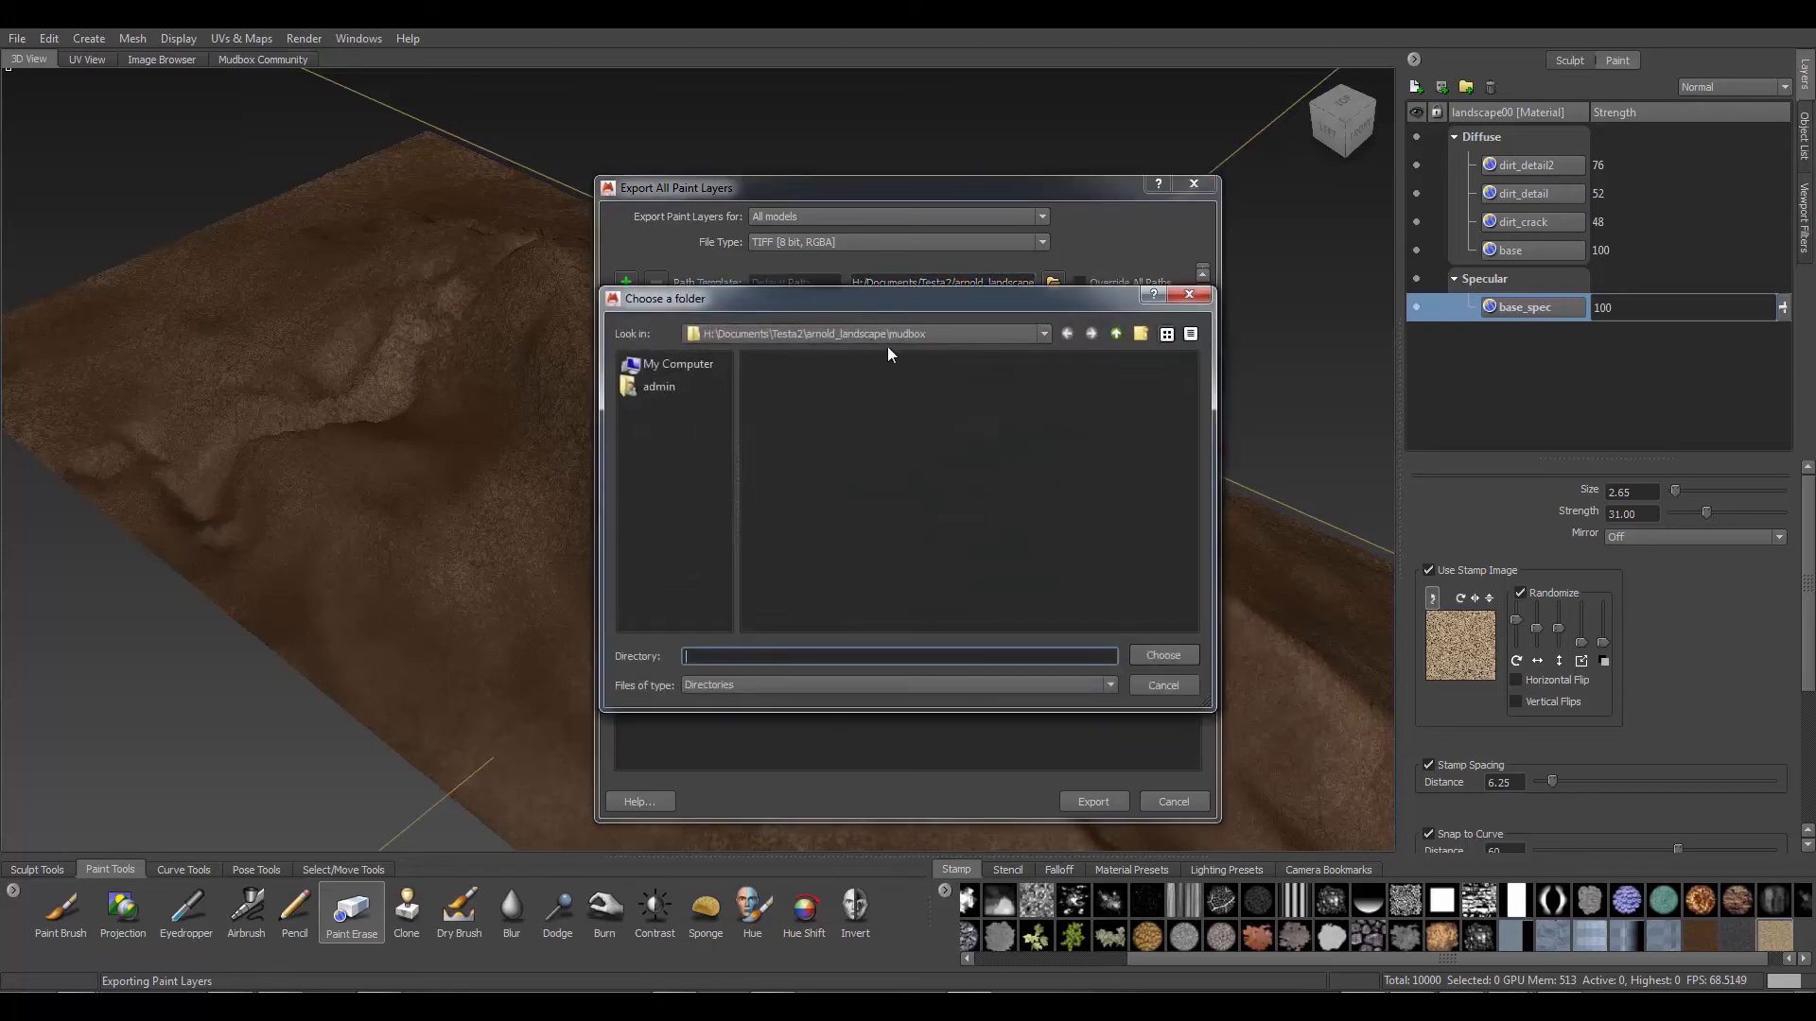
pyautogui.click(1163, 685)
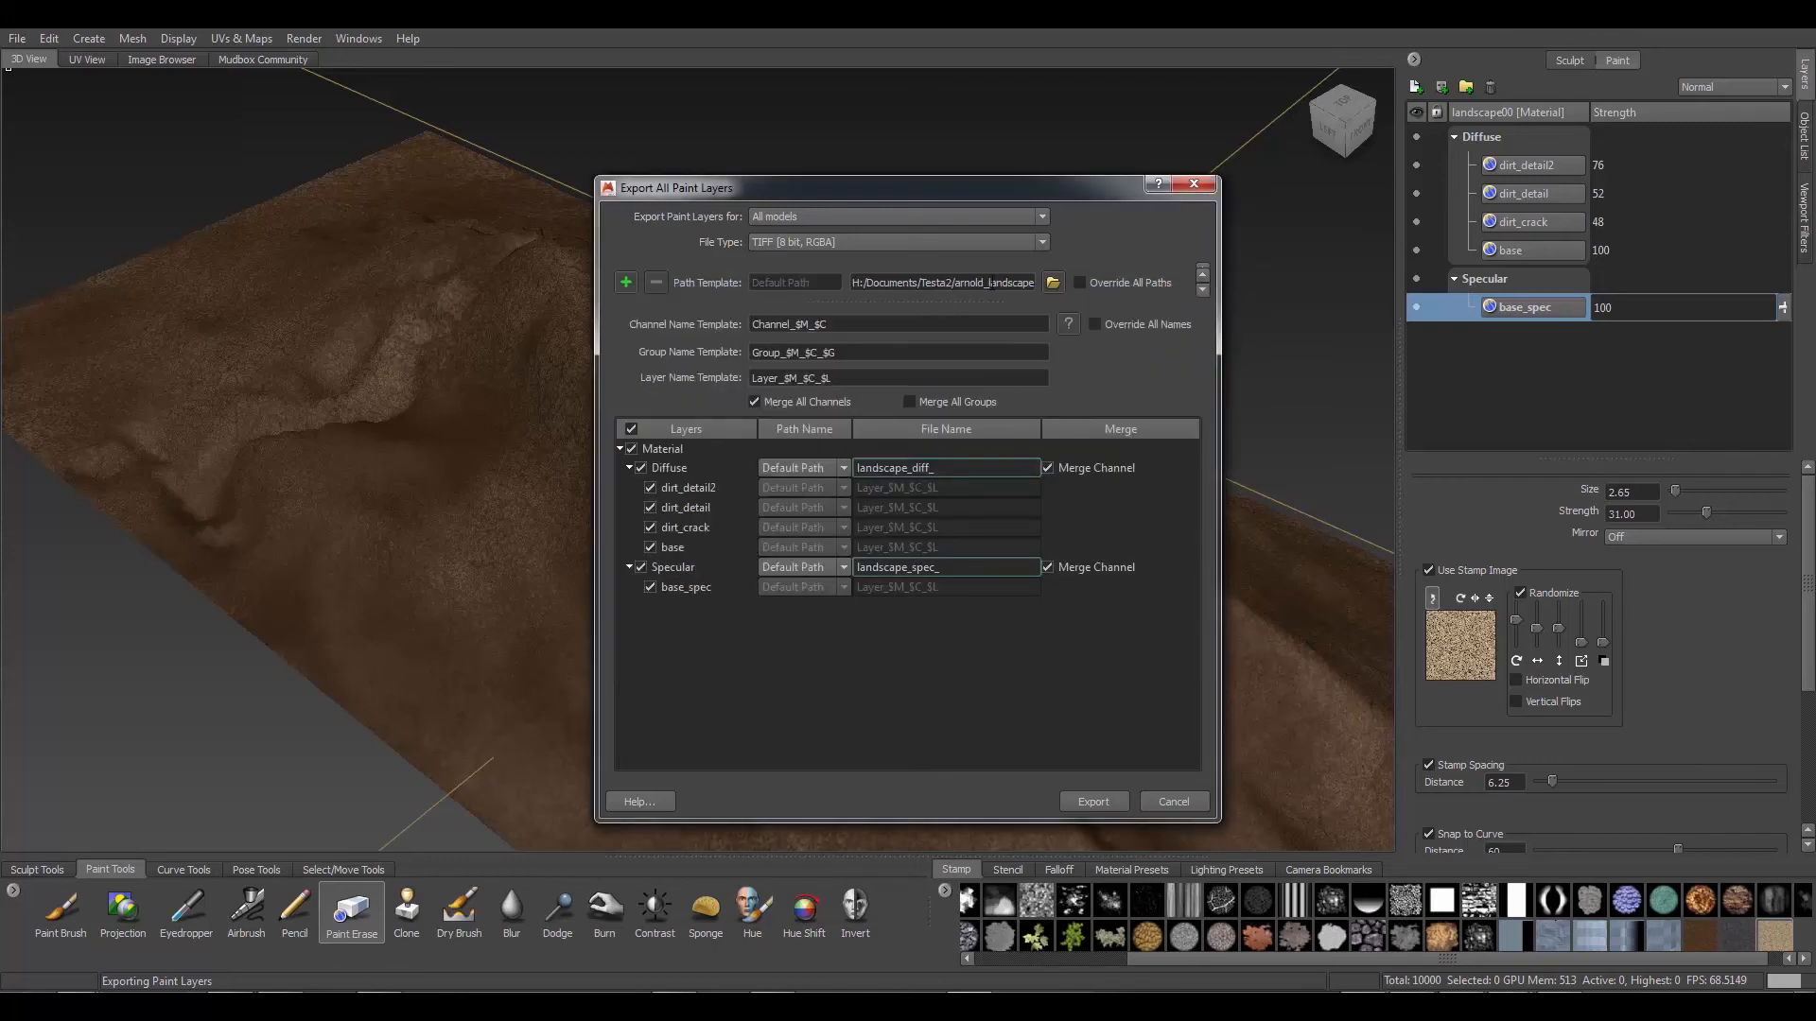
pyautogui.moveTo(953, 281); pyautogui.dragTo(1092, 282)
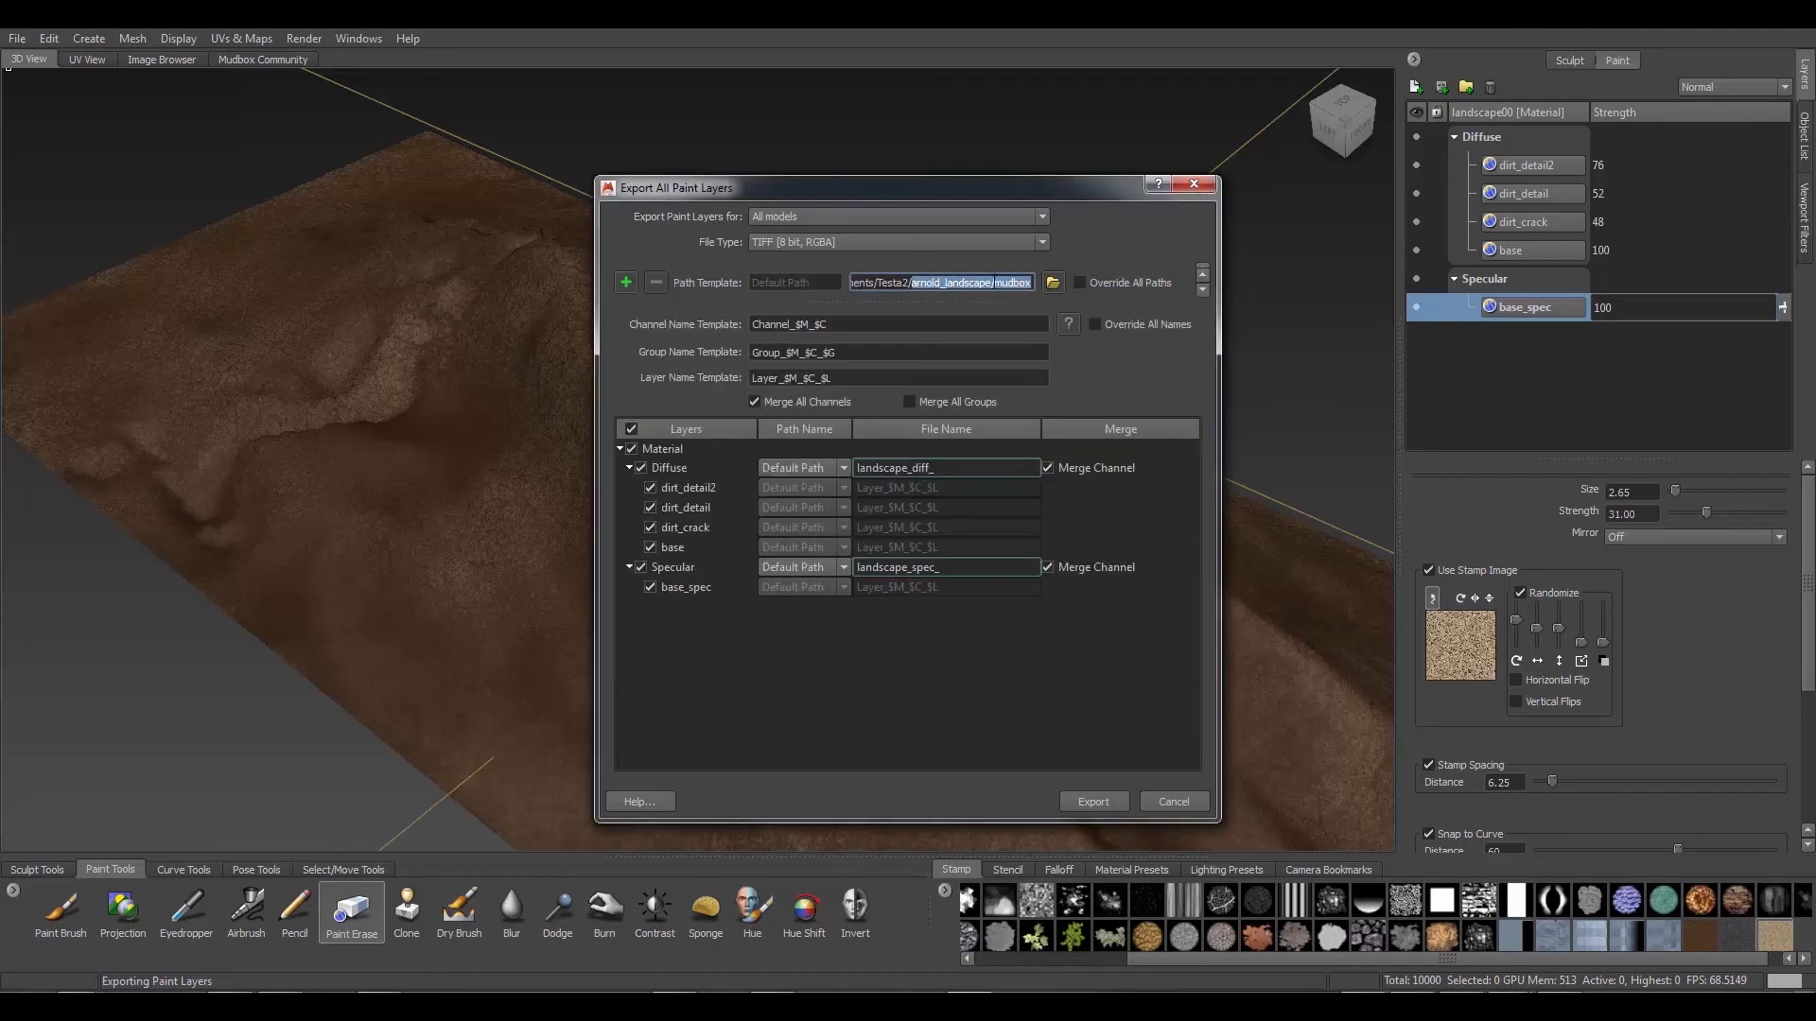
pyautogui.click(995, 284)
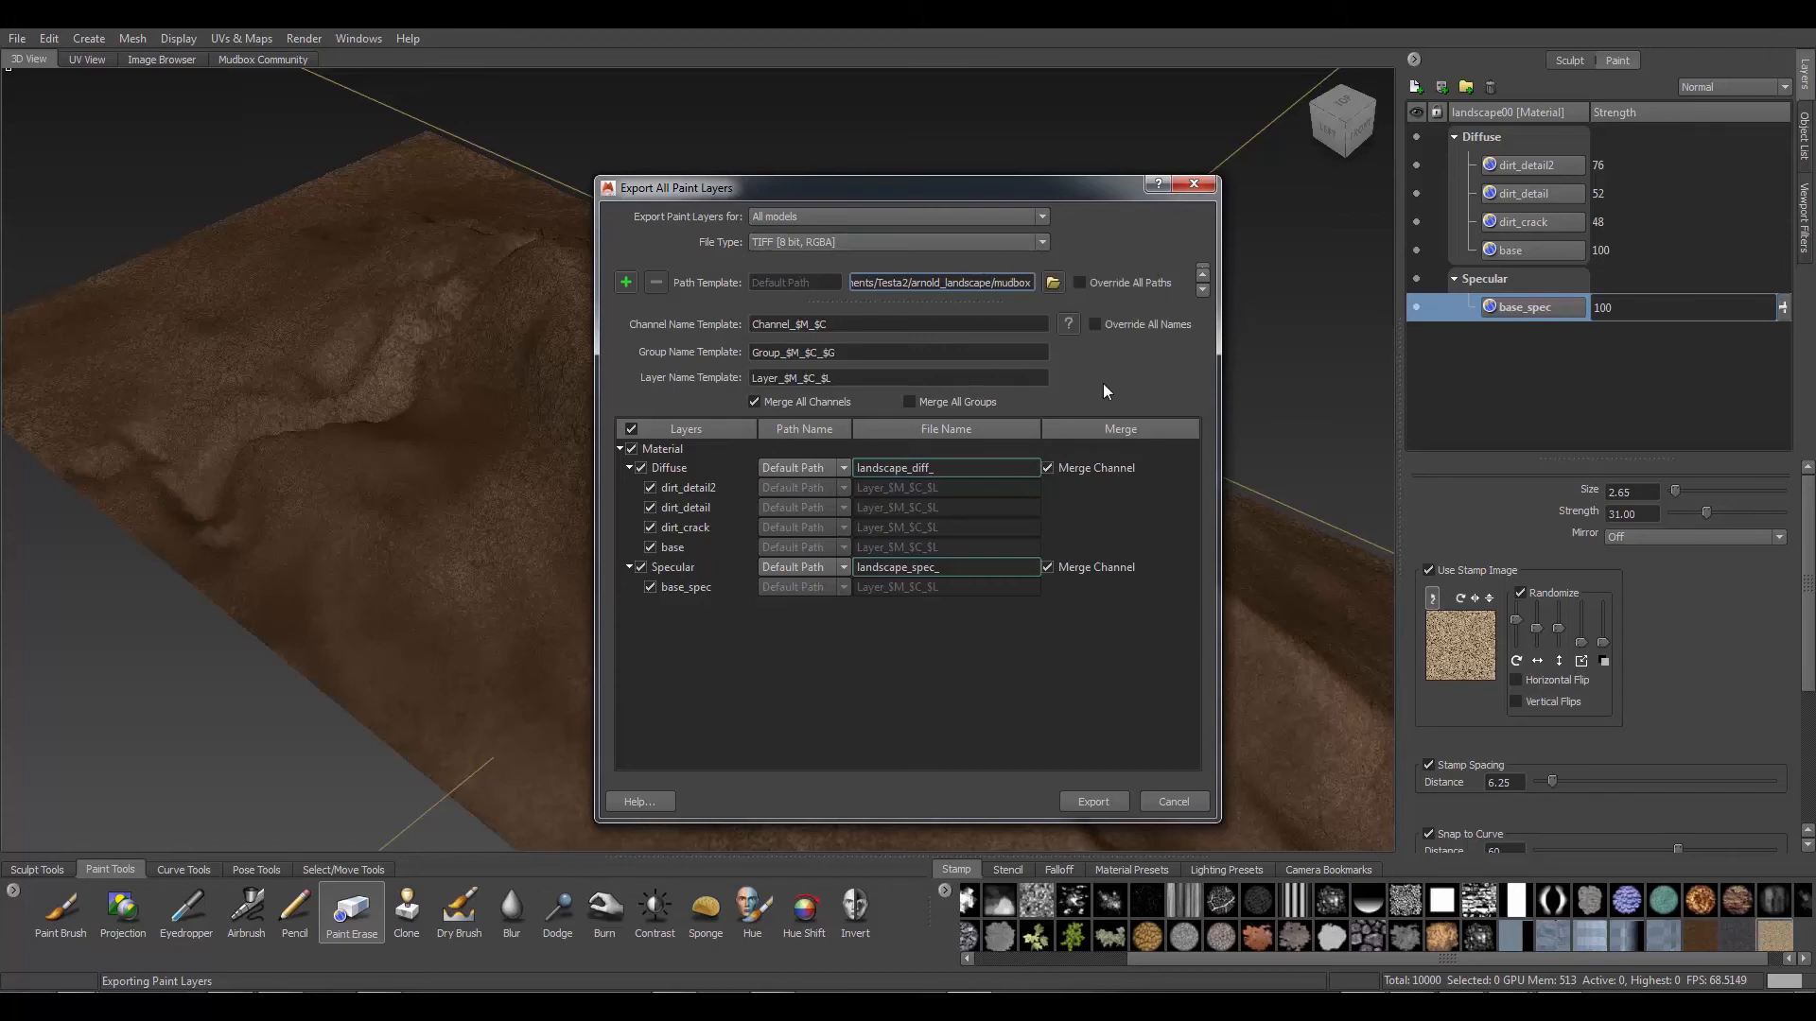
pyautogui.click(1176, 802)
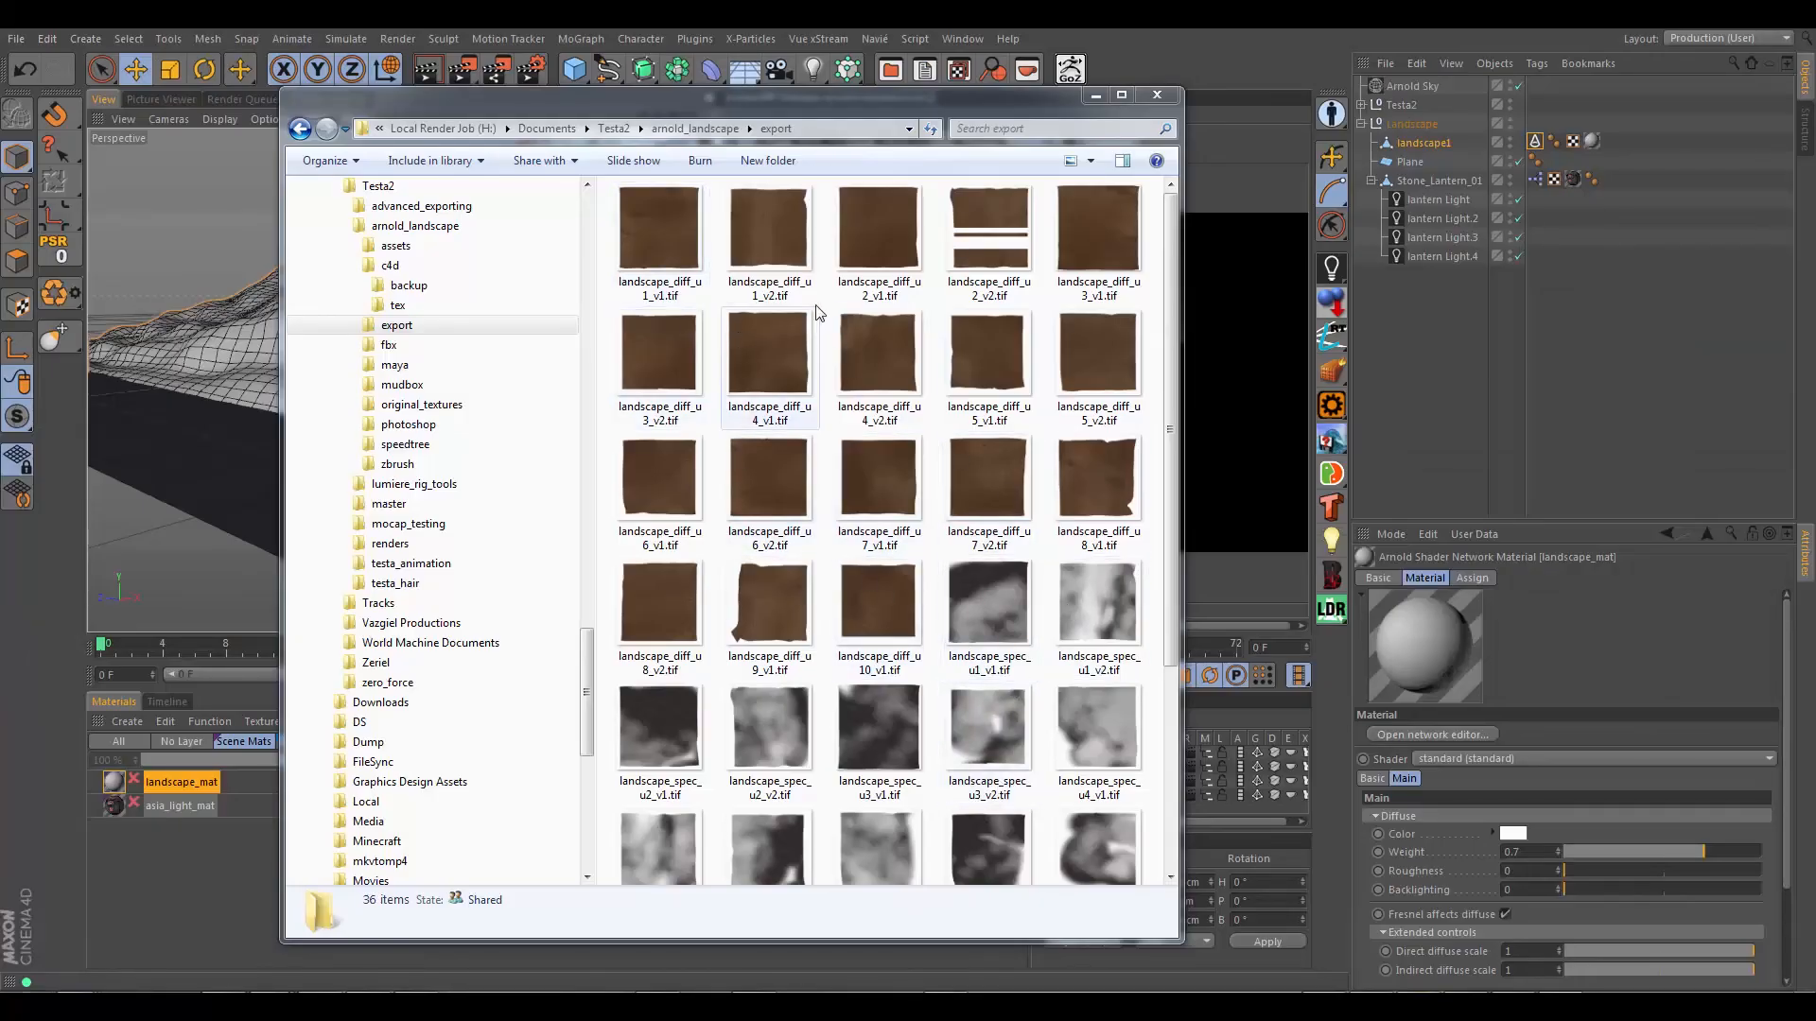
# Examine the exported landscape_diff tile names in the arnold_landscape export folder and bring up the browser article on texture naming conventions
pyautogui.click(396, 327)
pyautogui.click(697, 292)
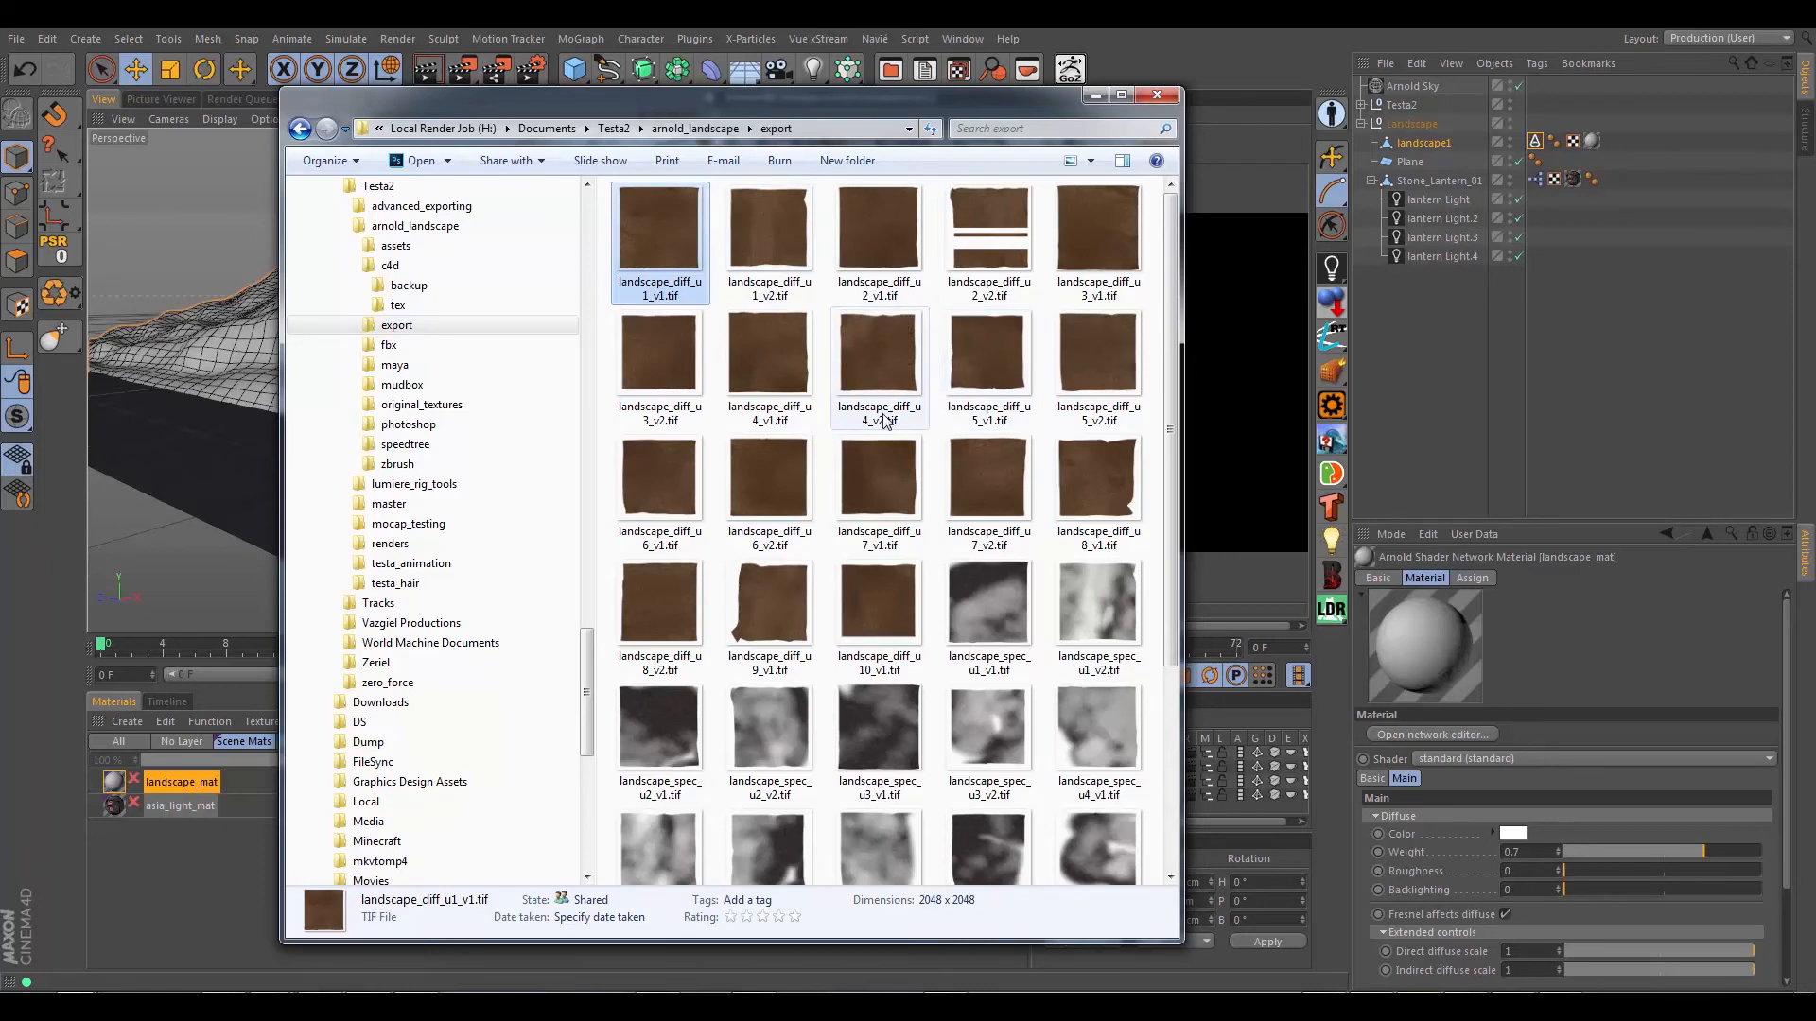
pyautogui.click(773, 299)
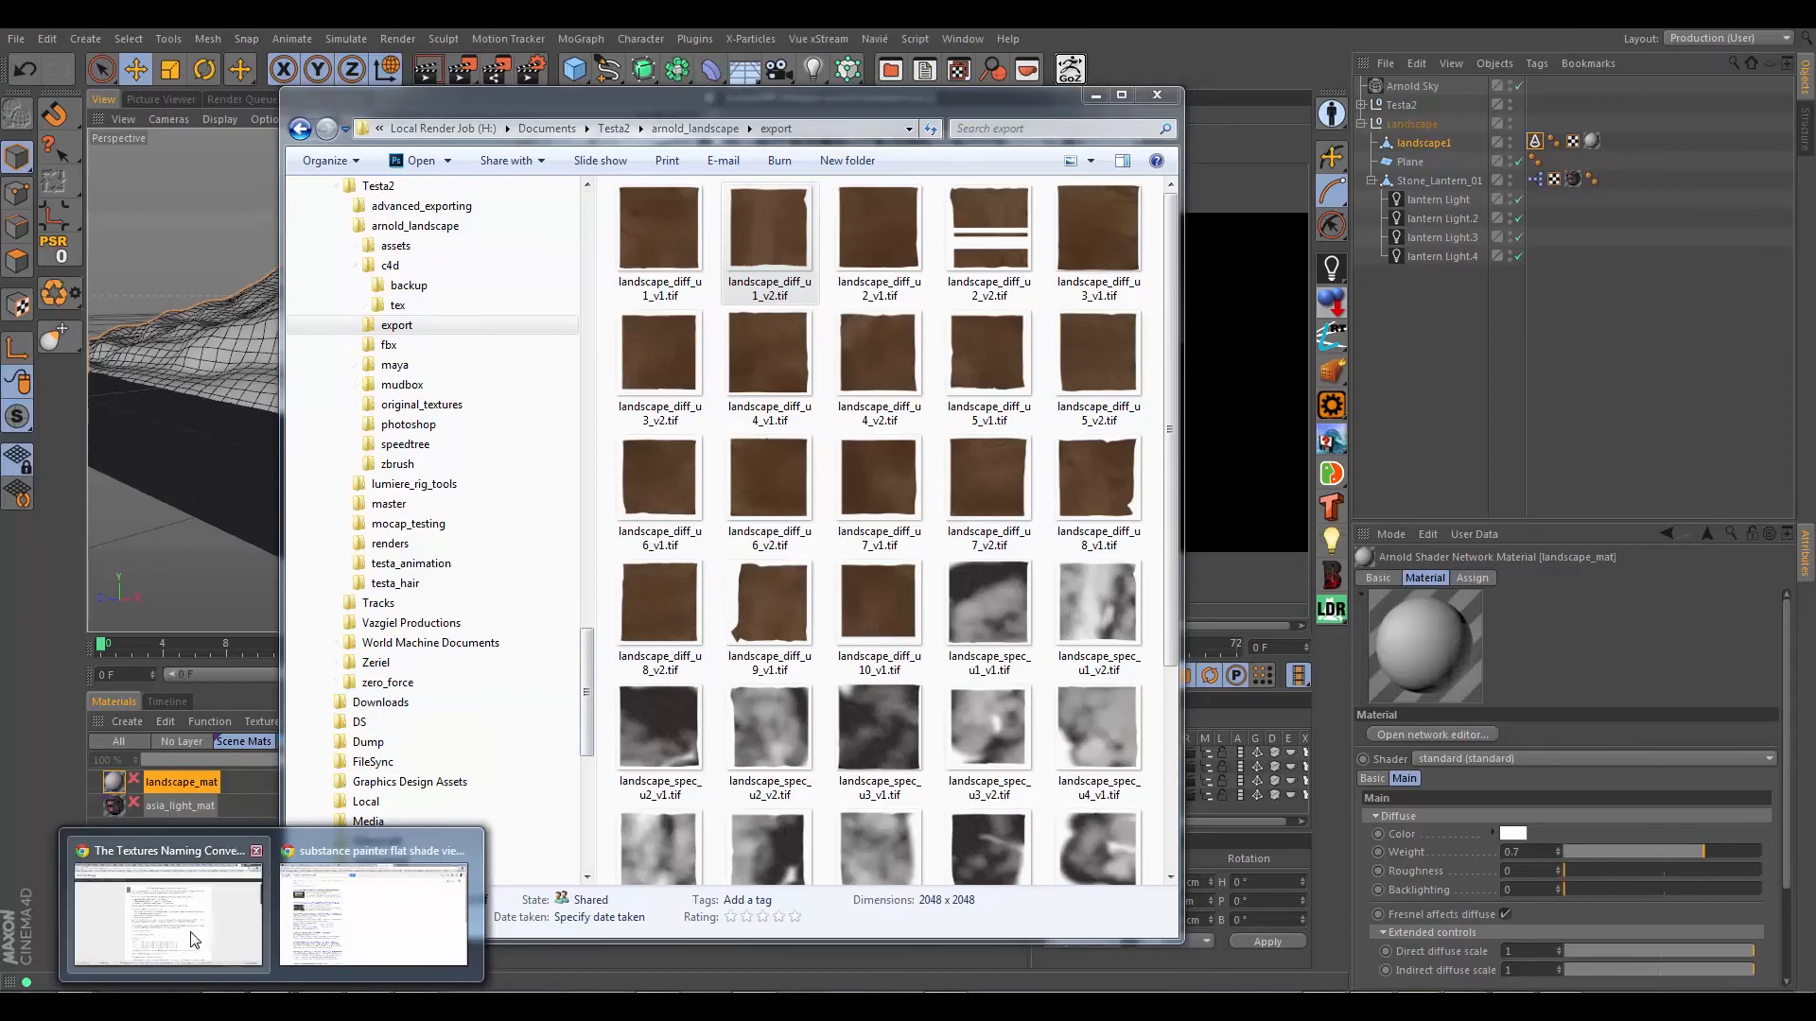
pyautogui.click(166, 908)
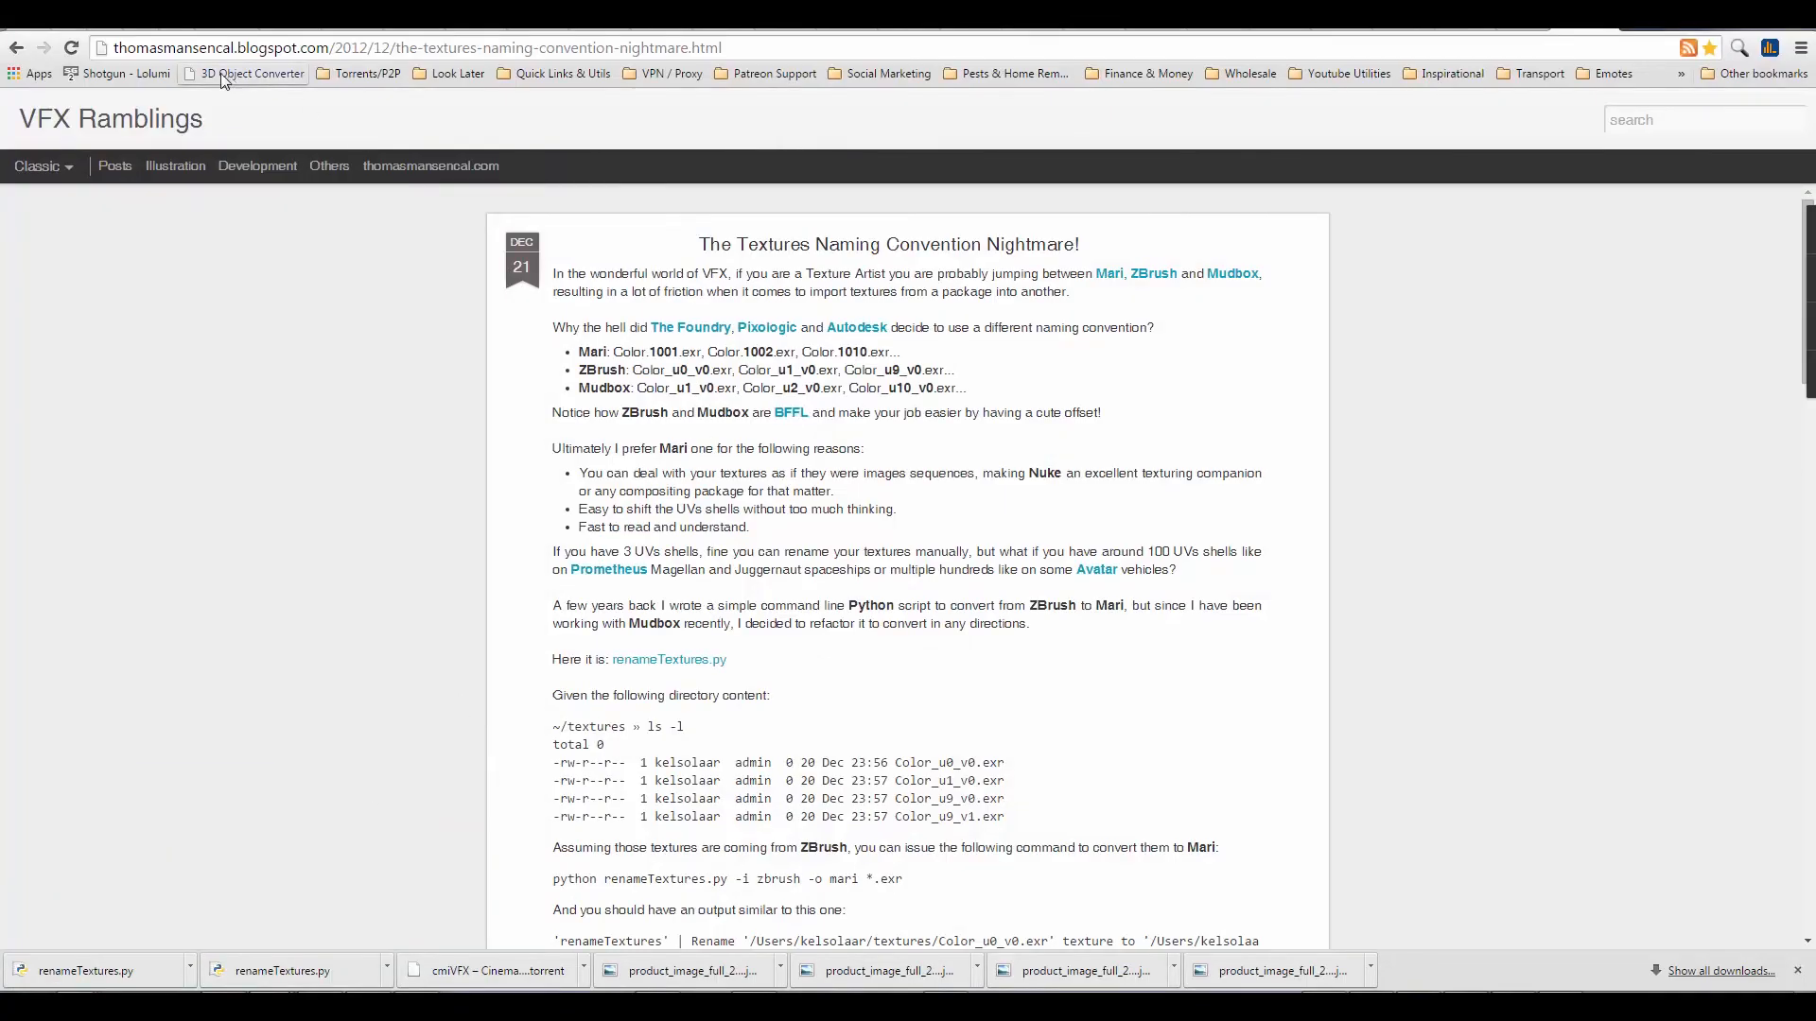
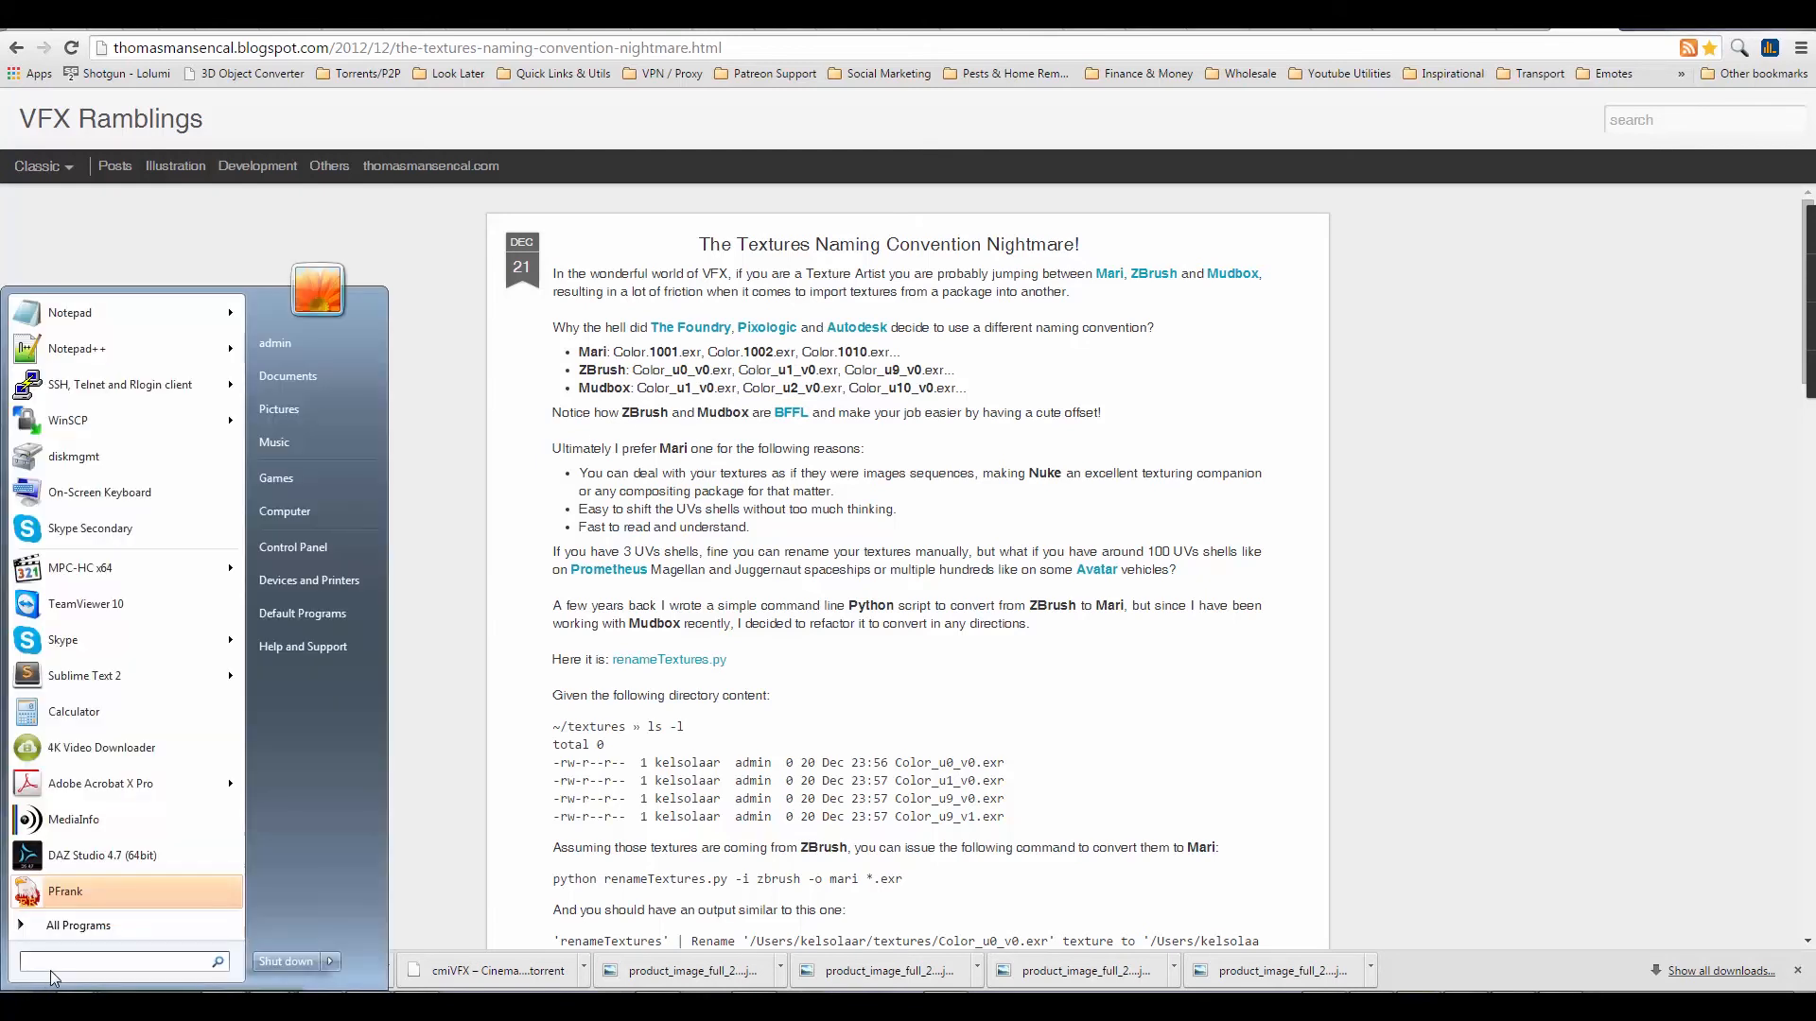
# Find cmd.exe among the Windows programs and open a Command Prompt
pyautogui.write('cmd')
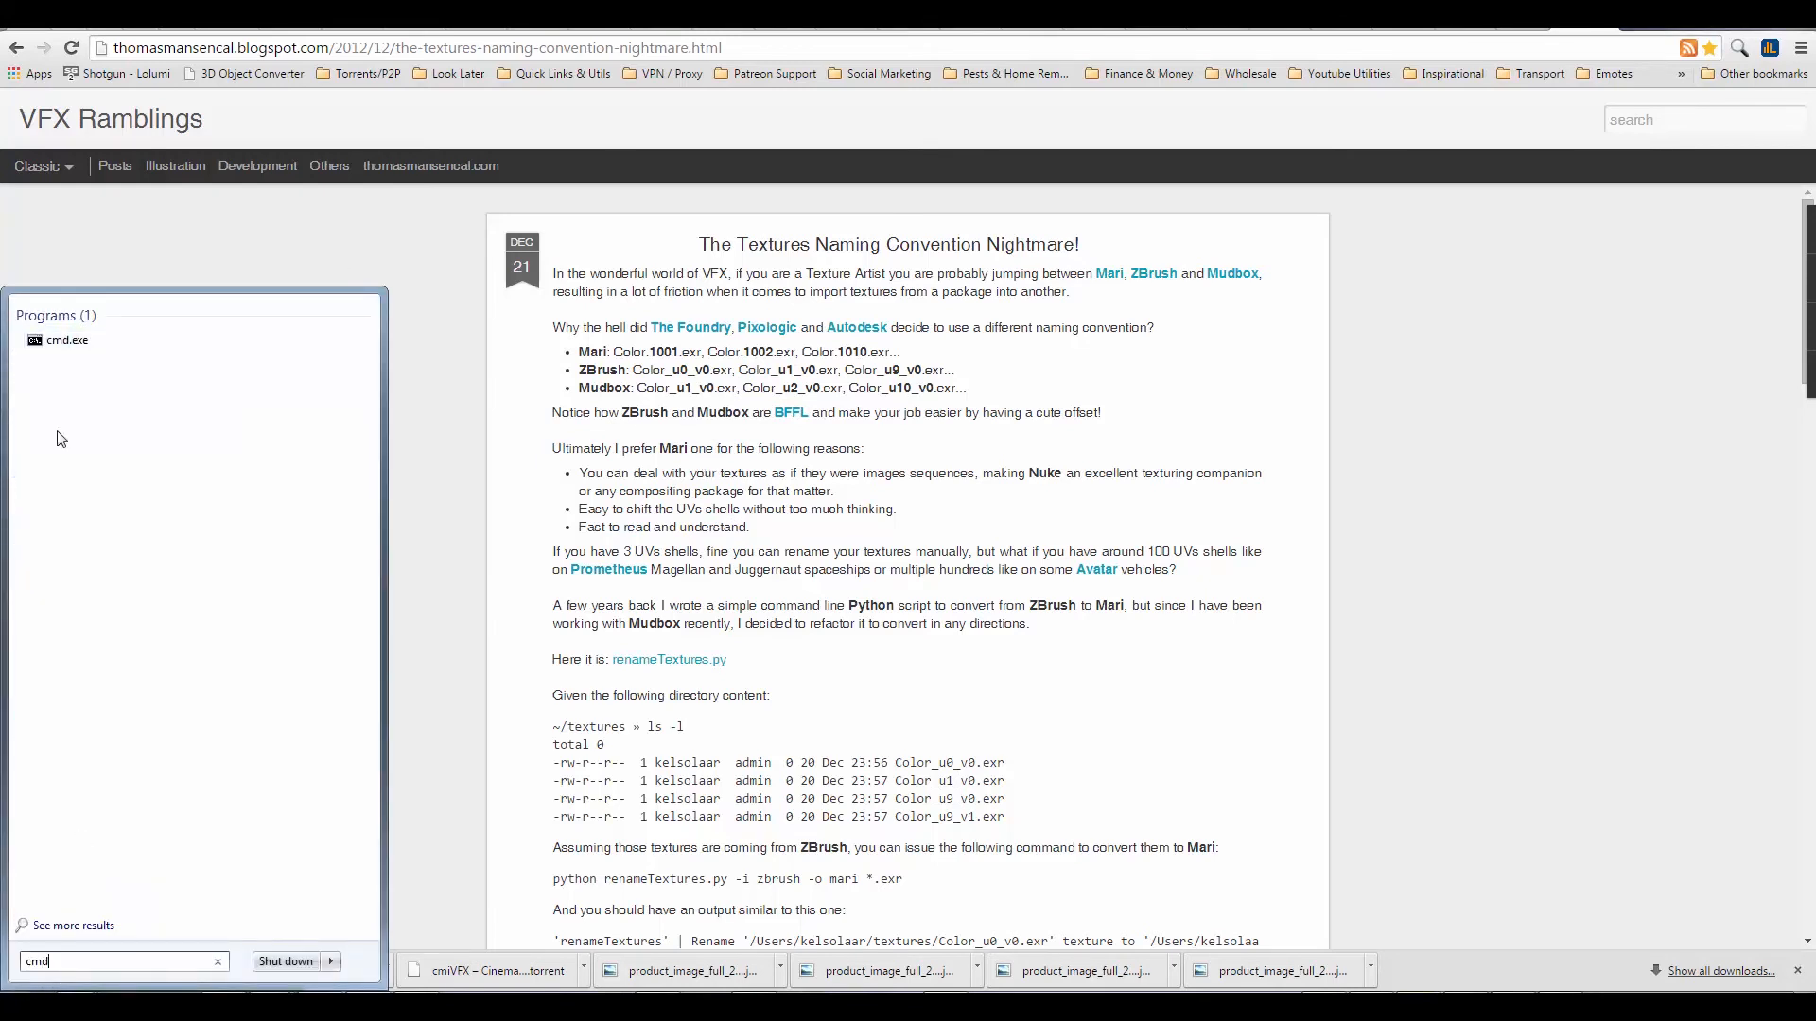
pyautogui.click(83, 342)
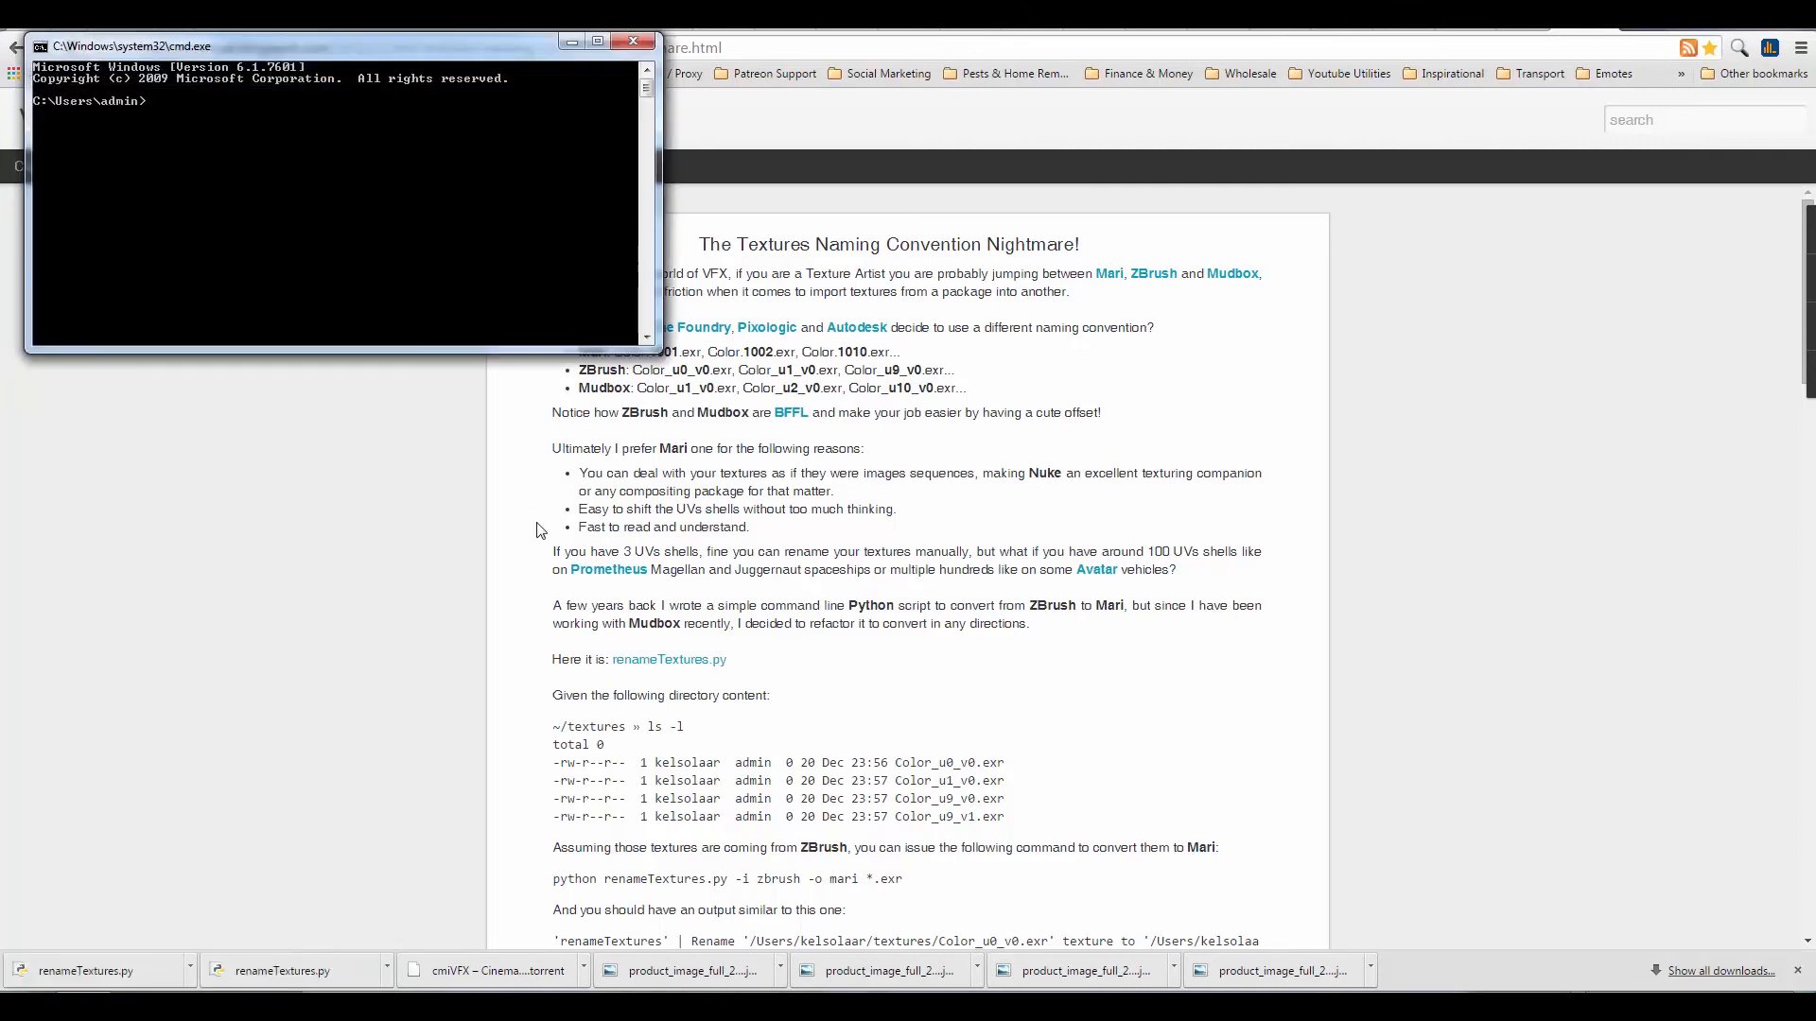
# Open the export folder inside arnold_landscape and copy its full folder path
pyautogui.moveTo(183, 62); pyautogui.dragTo(505, 365)
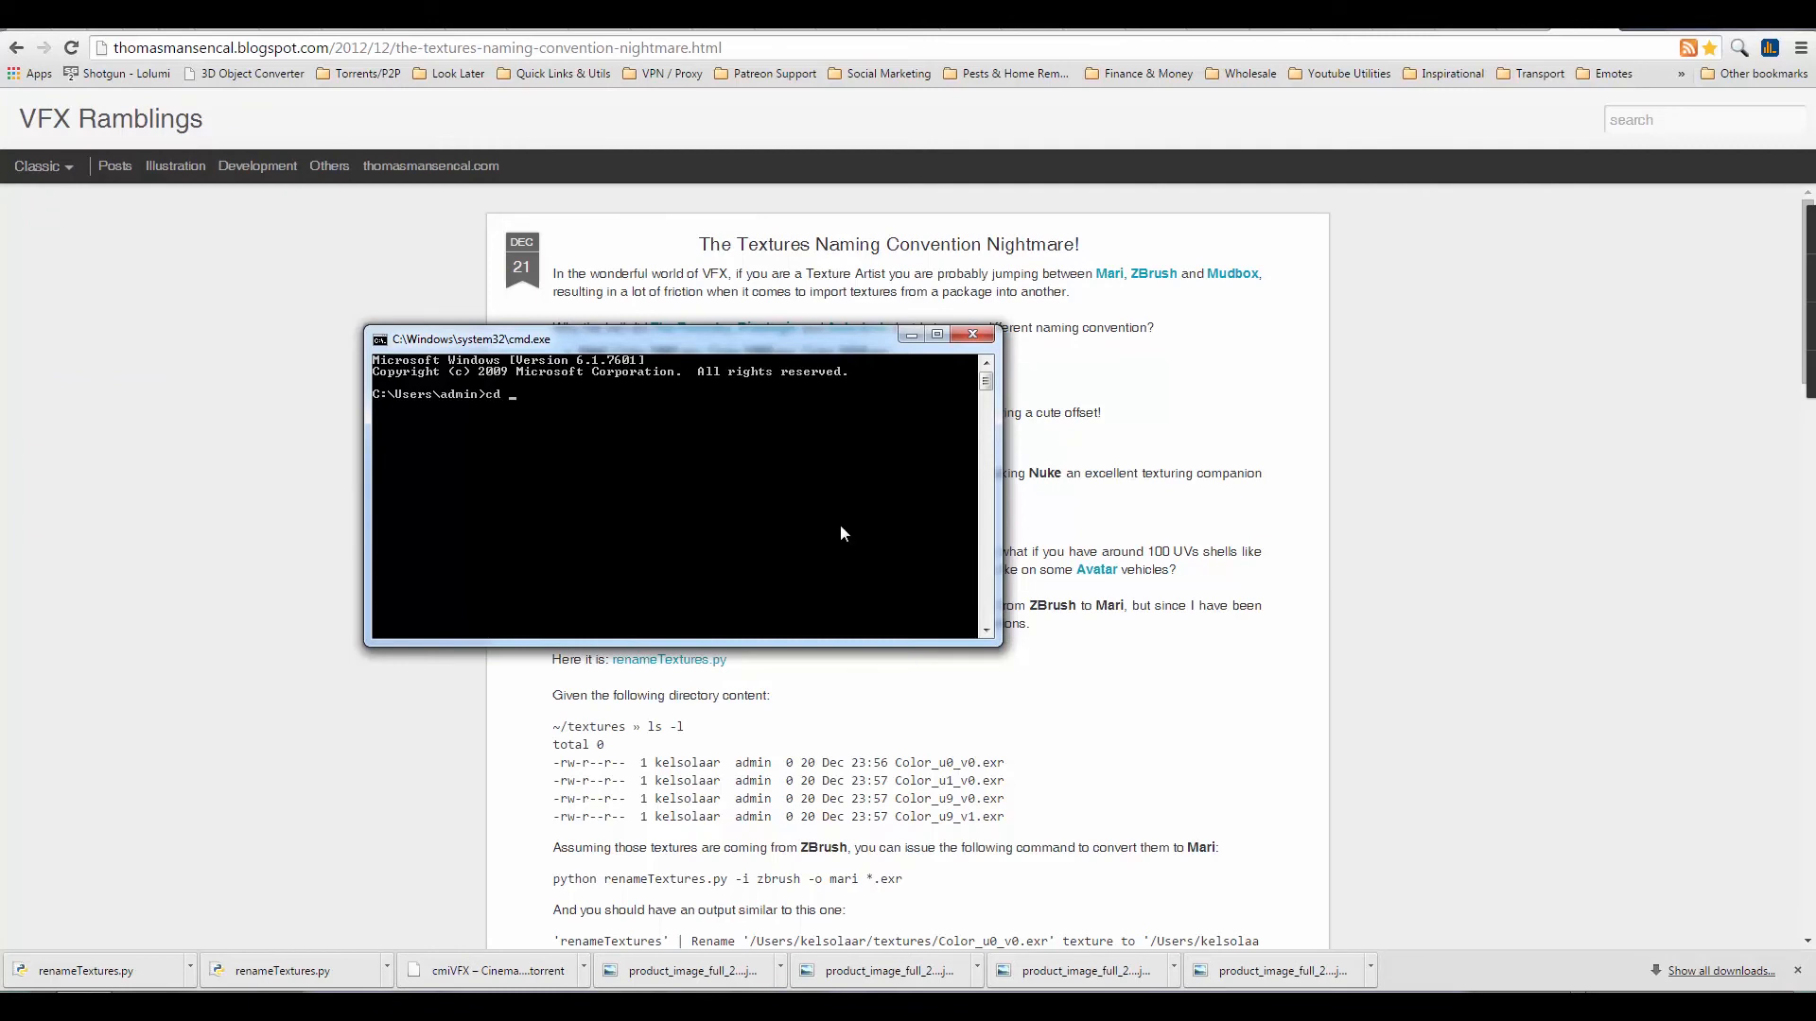
pyautogui.write('cd')
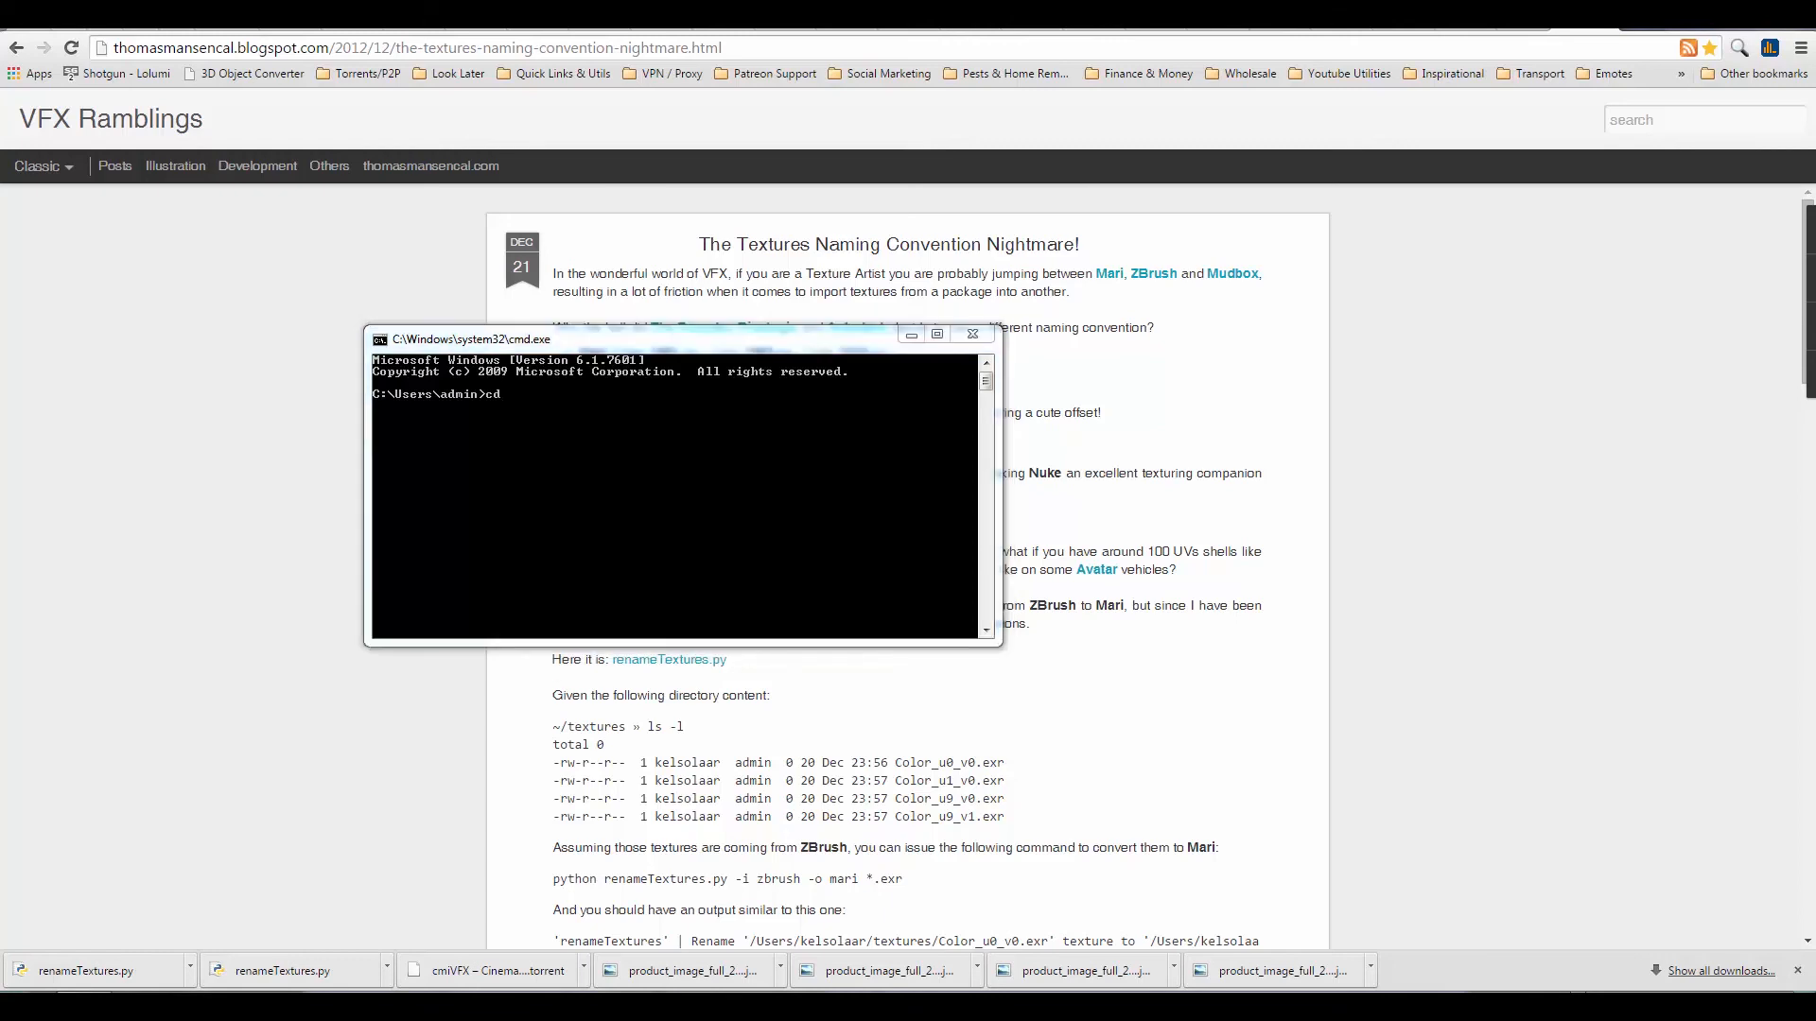
pyautogui.moveTo(151, 1007)
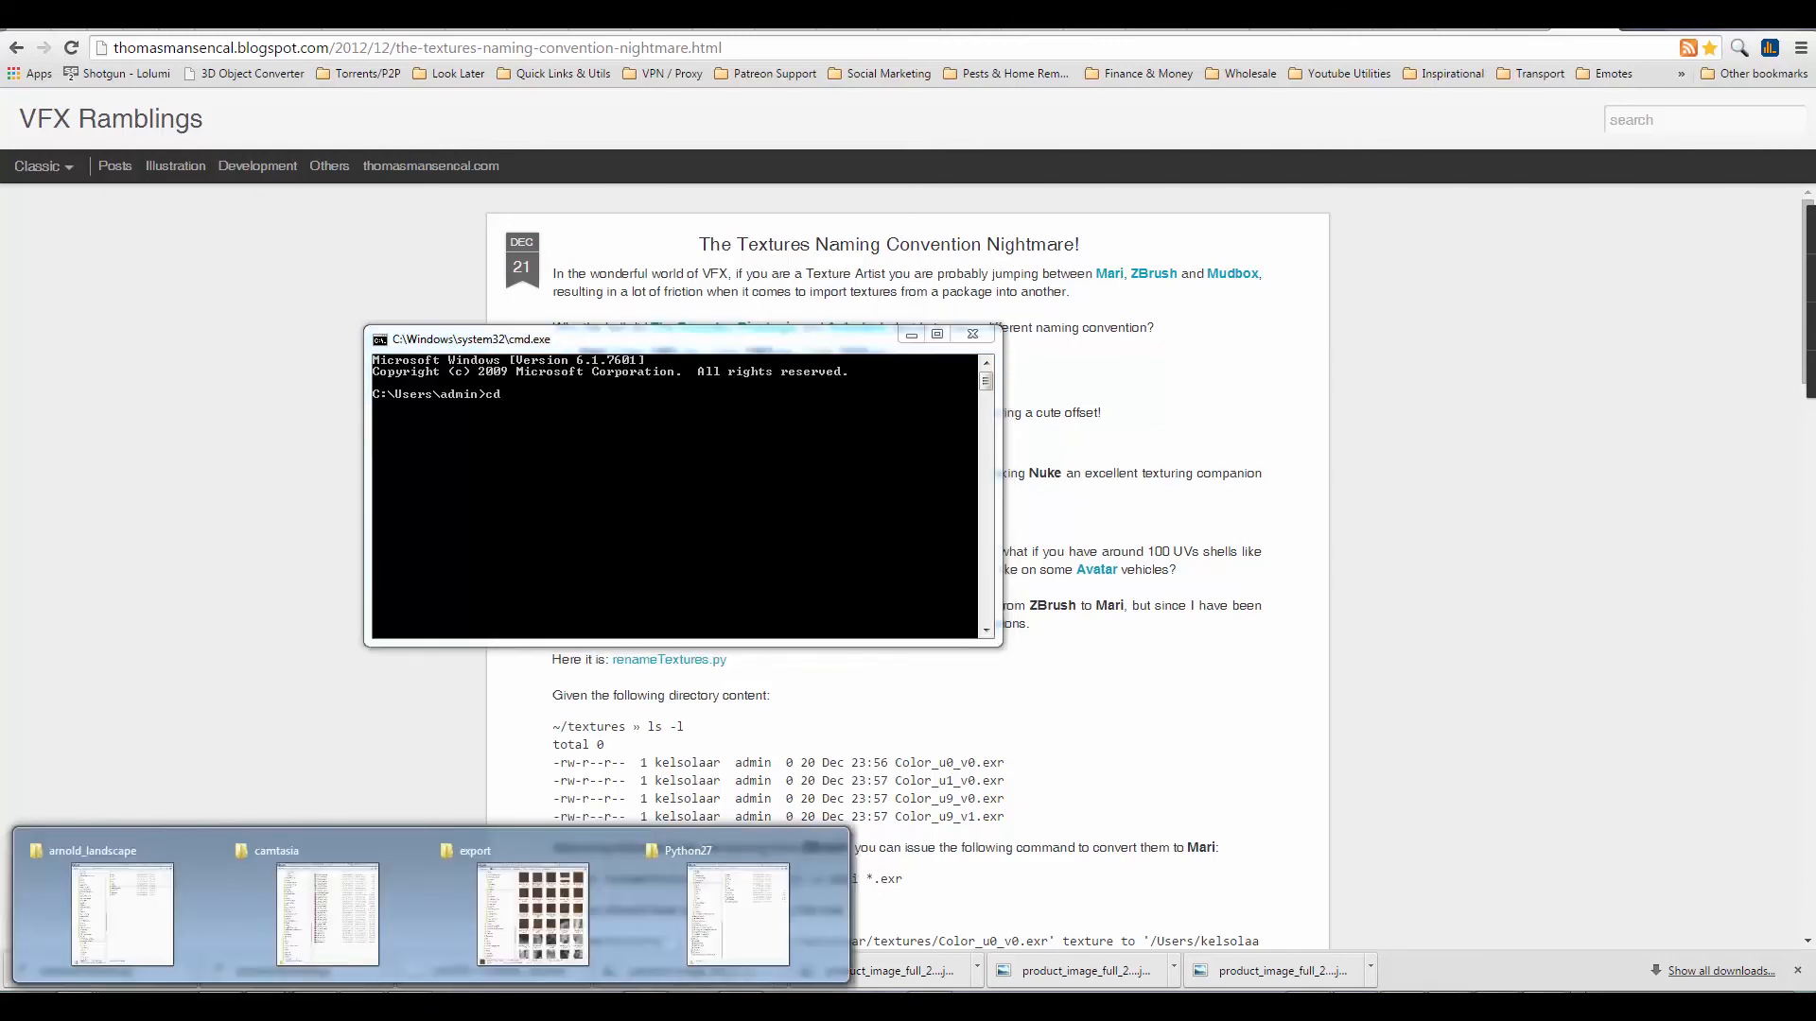
pyautogui.click(123, 913)
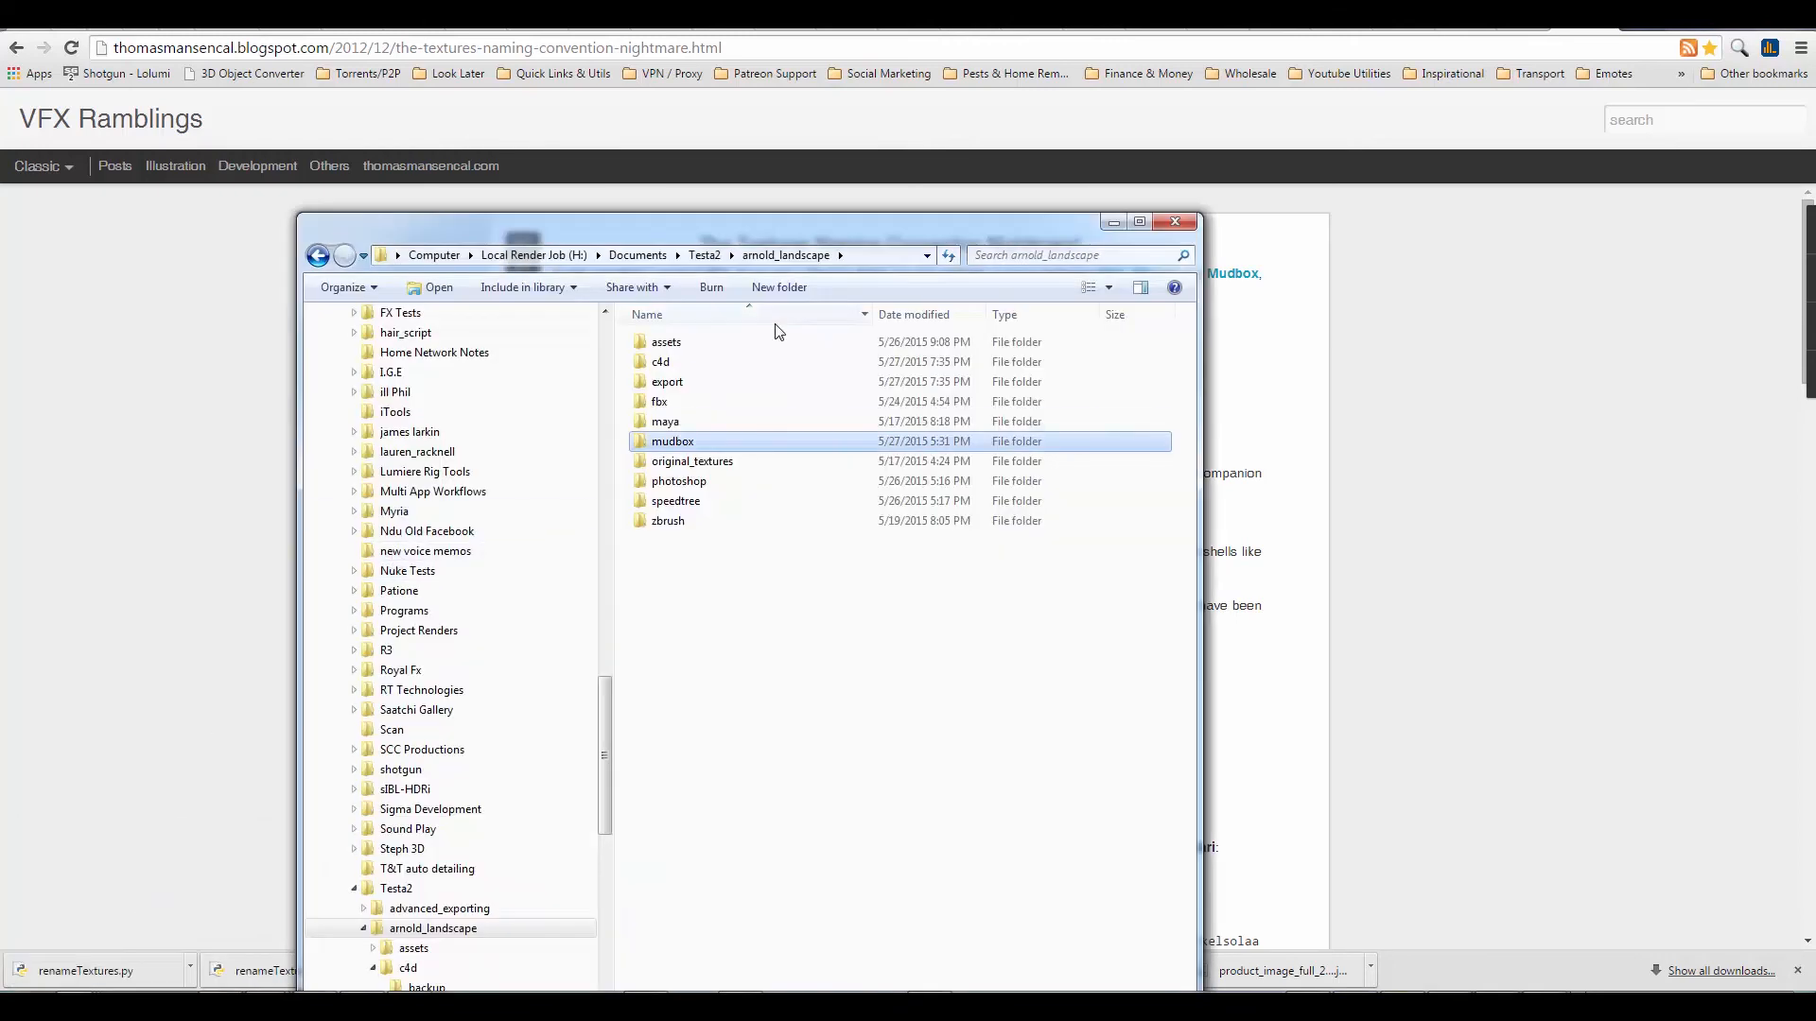
pyautogui.doubleClick(672, 383)
pyautogui.click(843, 259)
pyautogui.press('super+c')
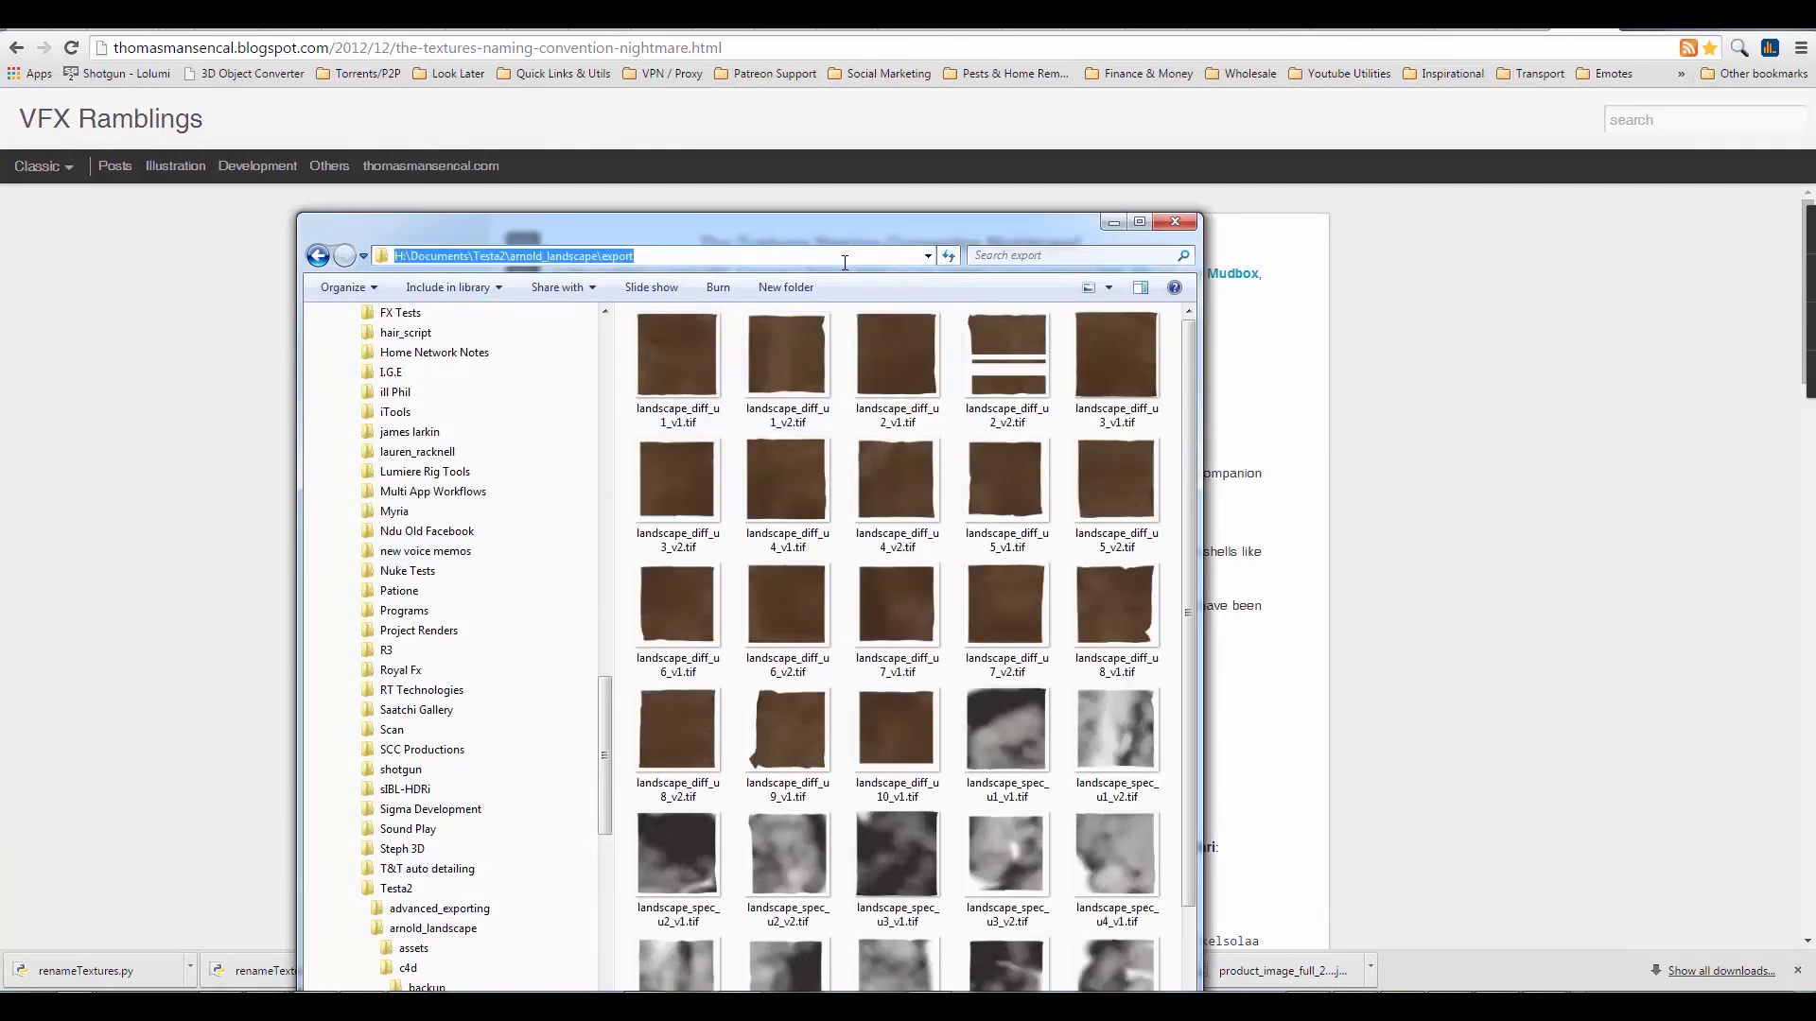
pyautogui.moveTo(660, 225); pyautogui.dragTo(1815, 341)
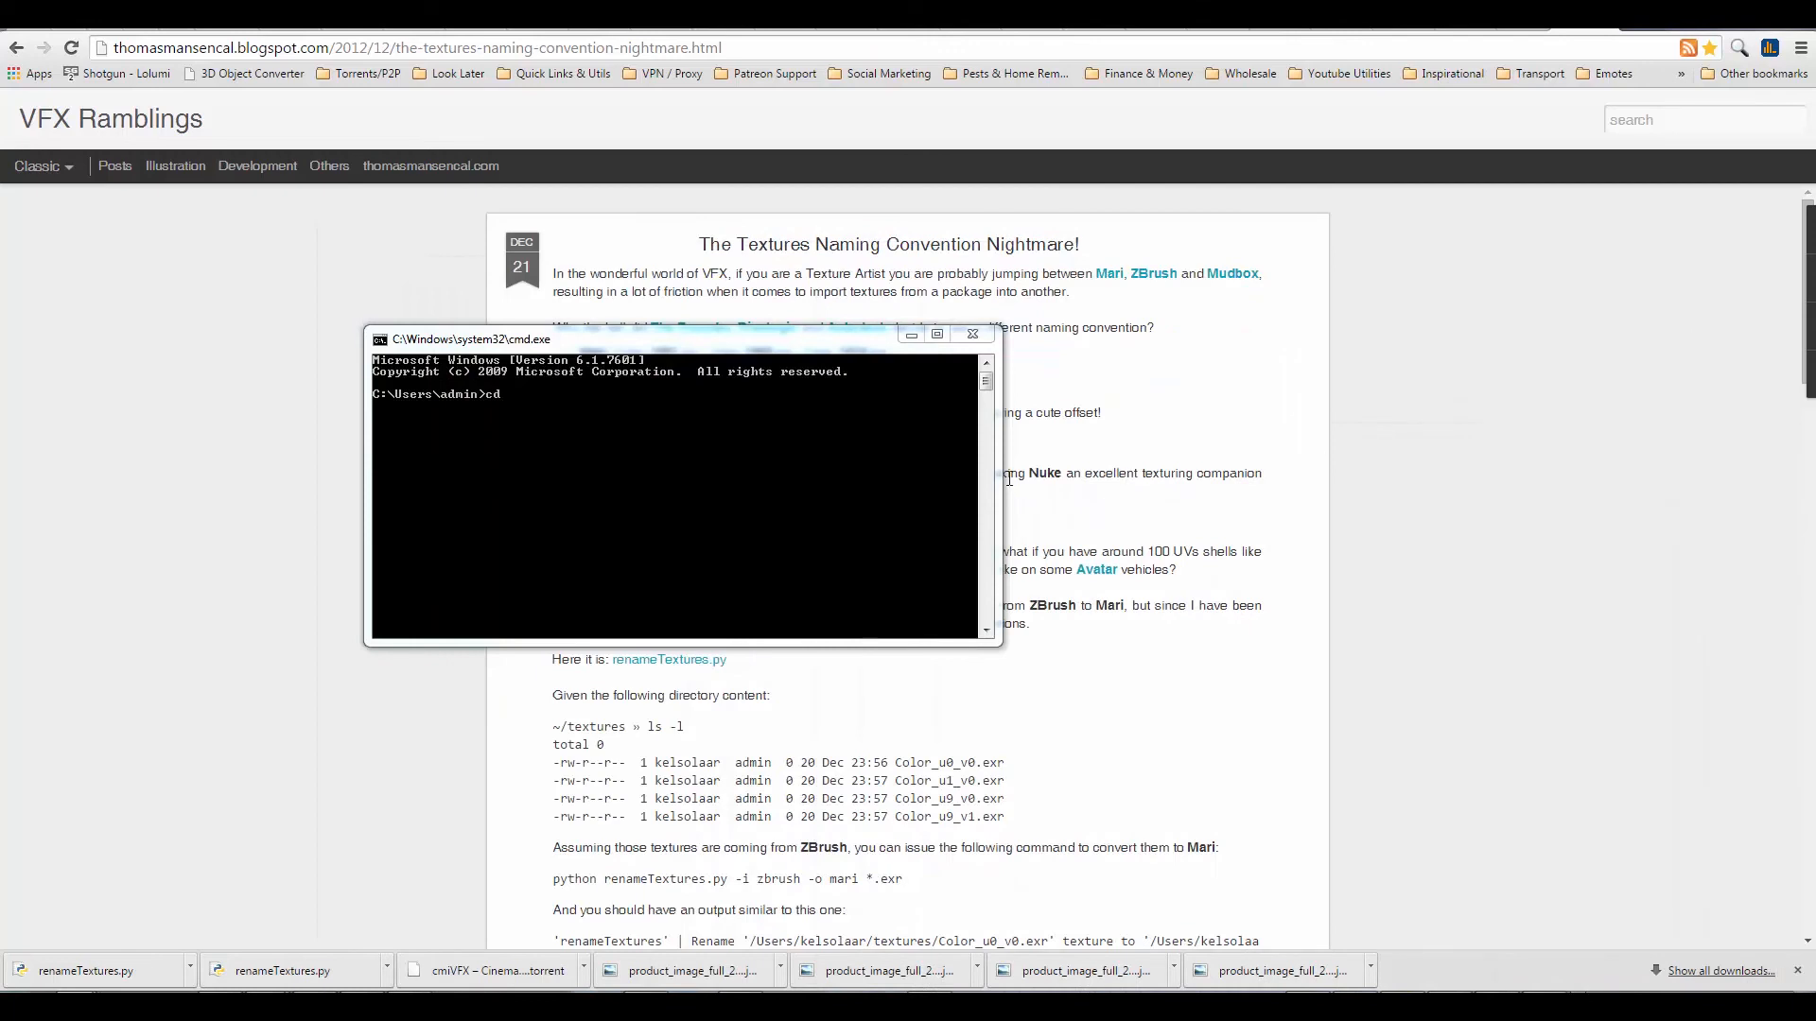
# In the Command Prompt, switch to drive H: and change the directory to H:\Documents\Testa2\arnold_landscape\export
pyautogui.click(683, 477)
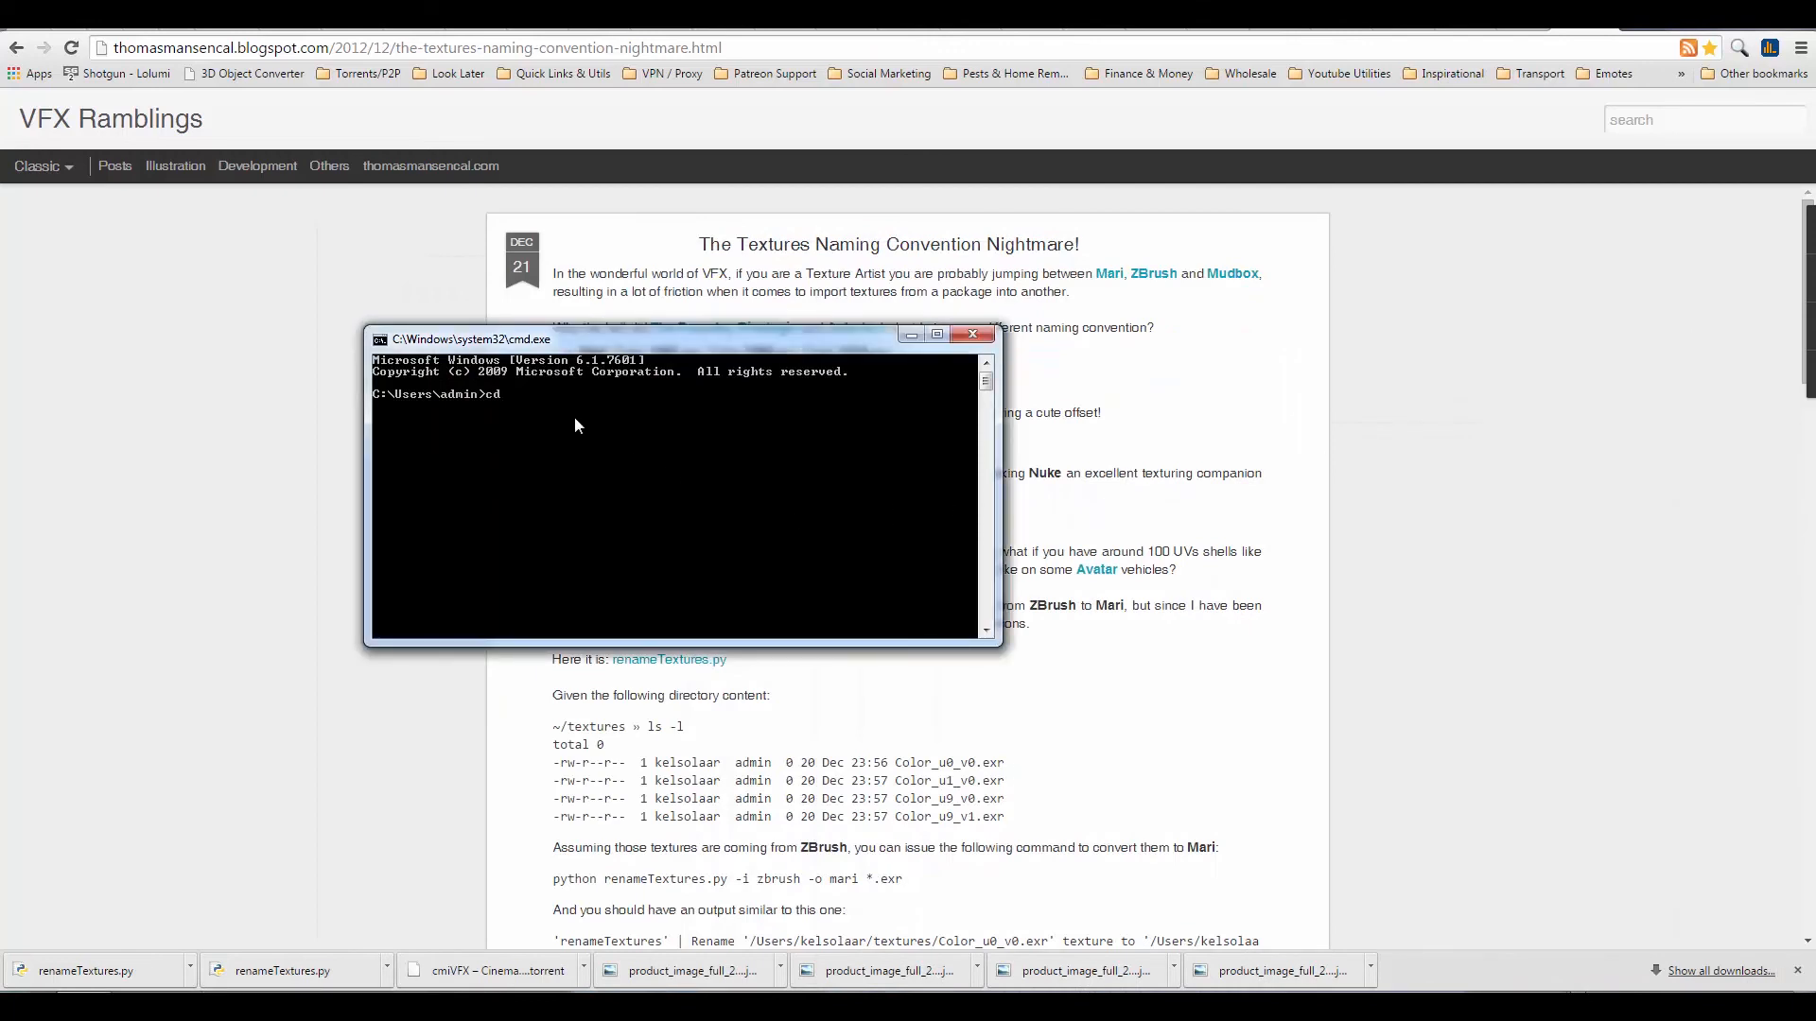
pyautogui.write('H:')
pyautogui.press('Return')
pyautogui.rightClick(532, 479)
pyautogui.click(443, 530)
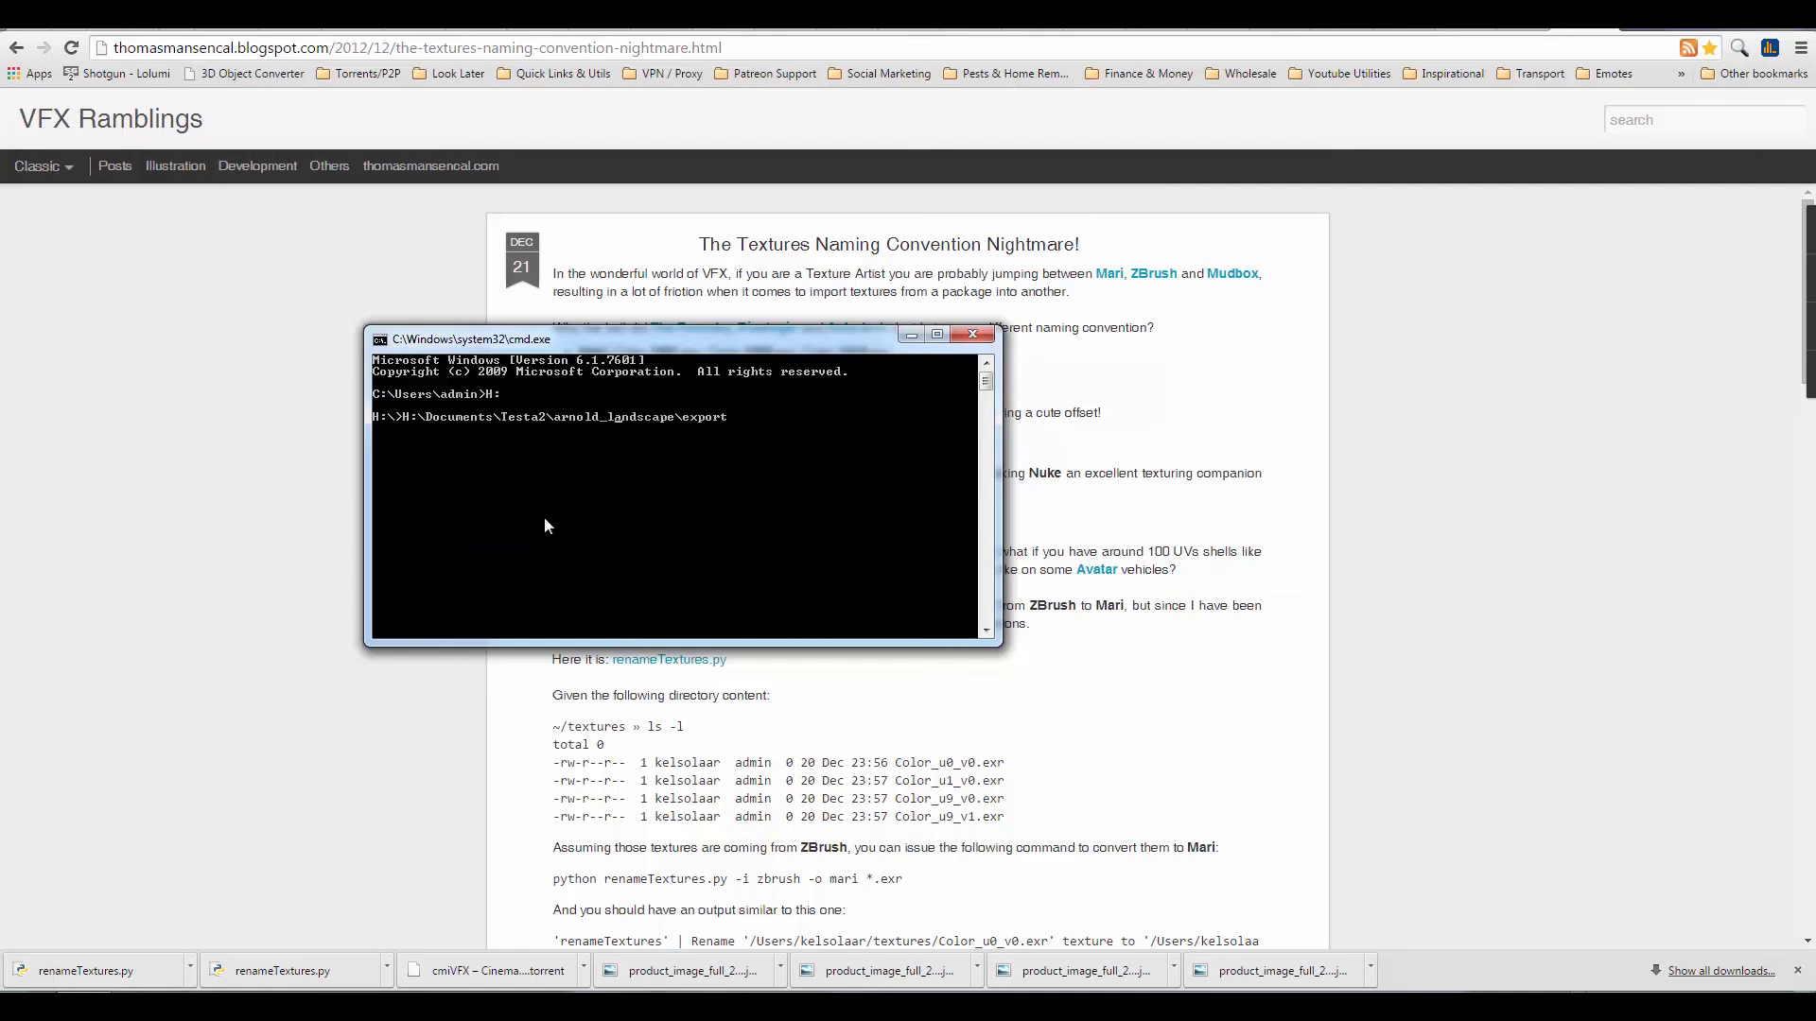
pyautogui.write('cd')
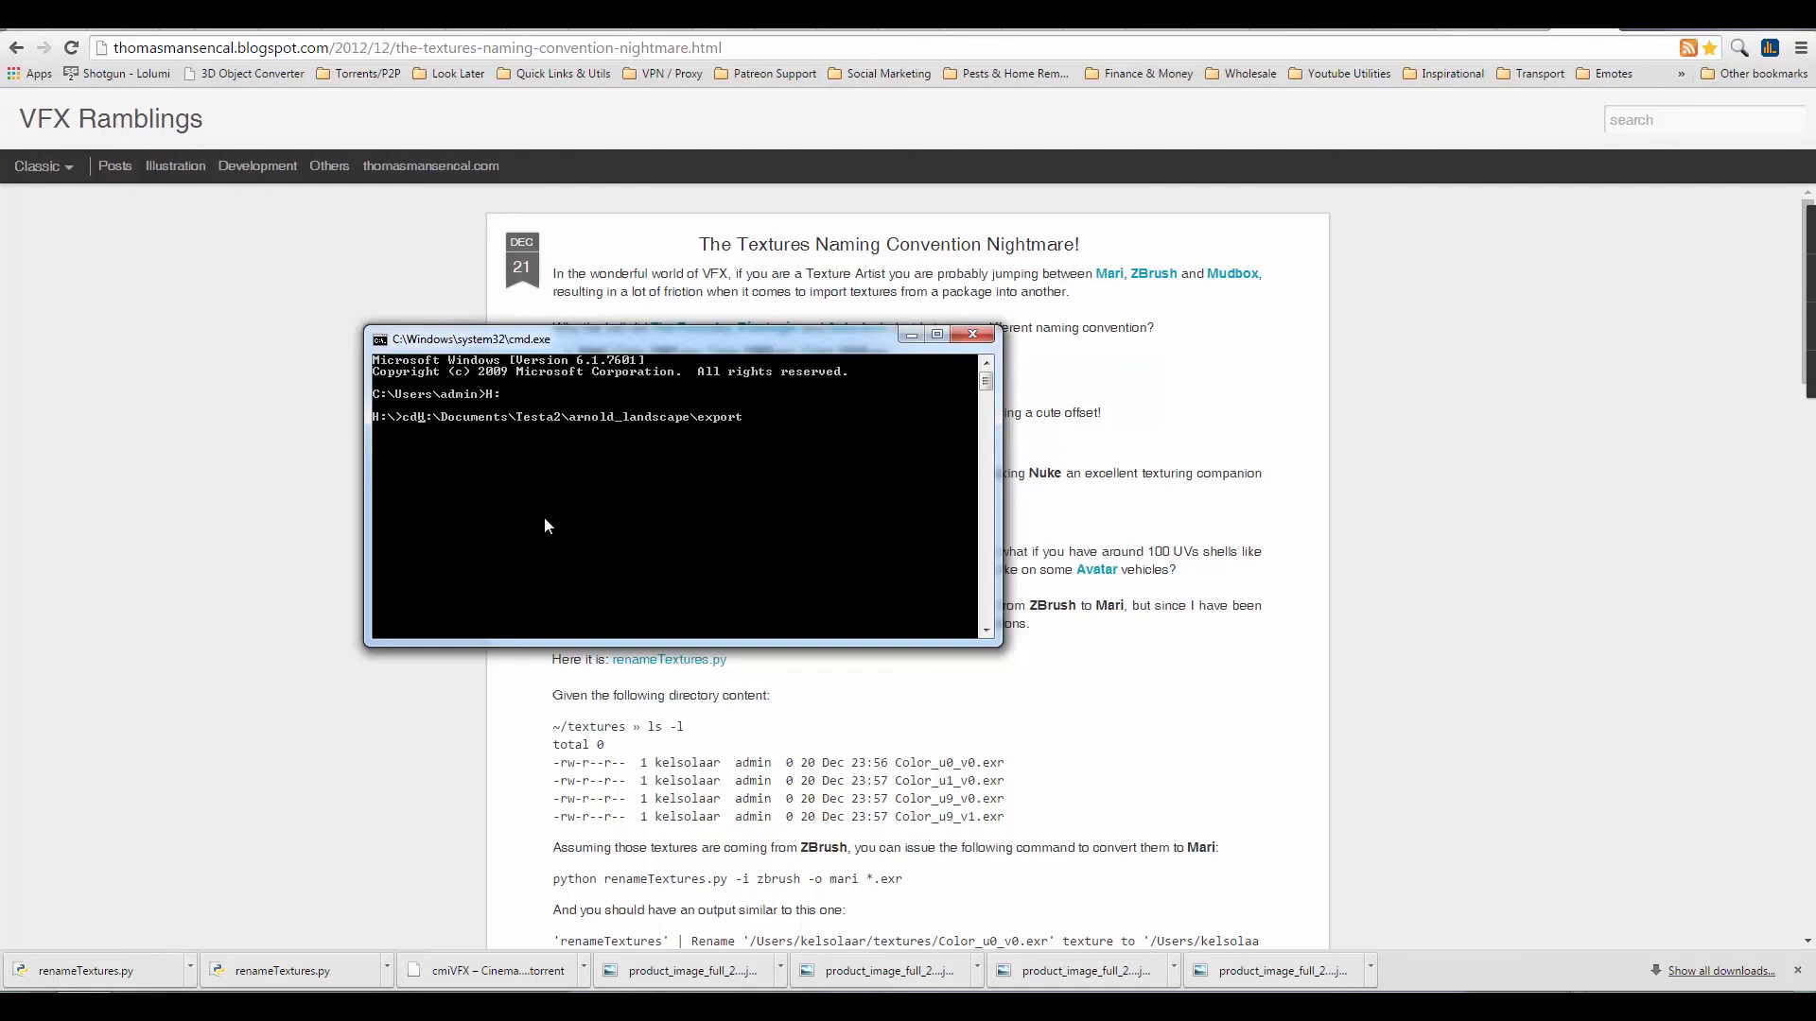
pyautogui.press('Return')
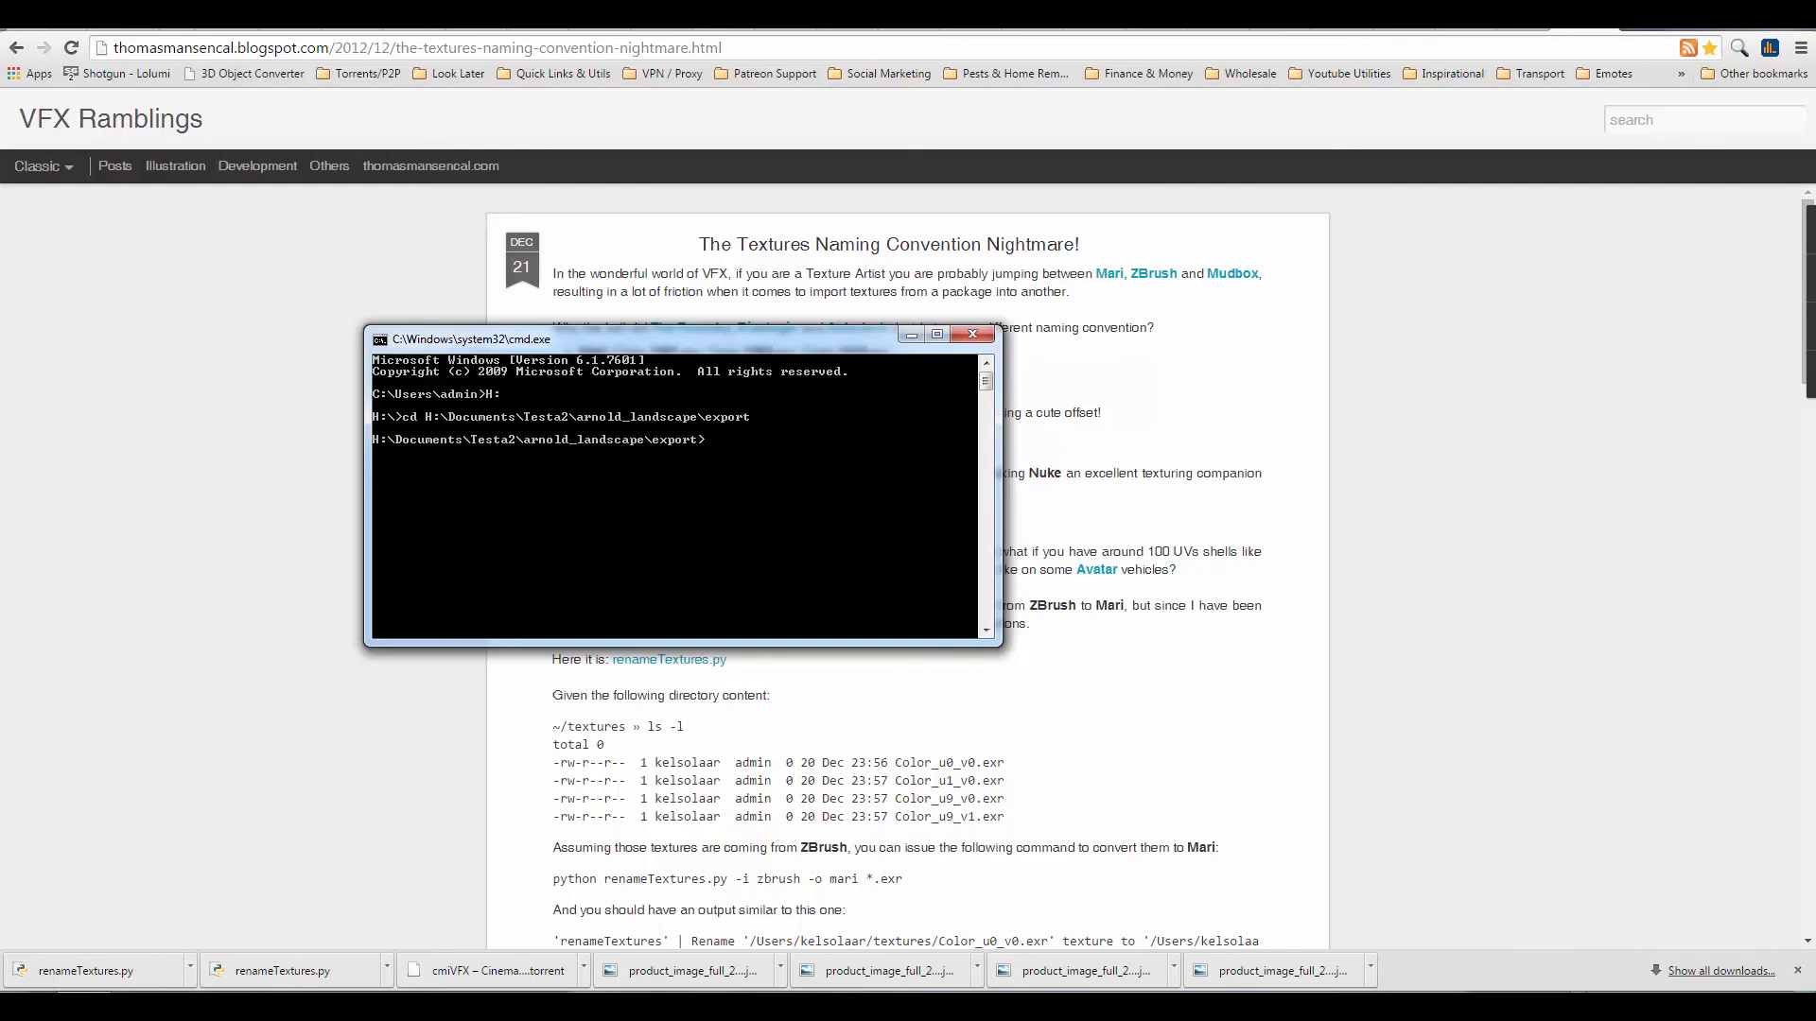
# Insert the path of renameTextures.py from the Python27 folder into the command line and put the folder window away
pyautogui.click(1561, 1005)
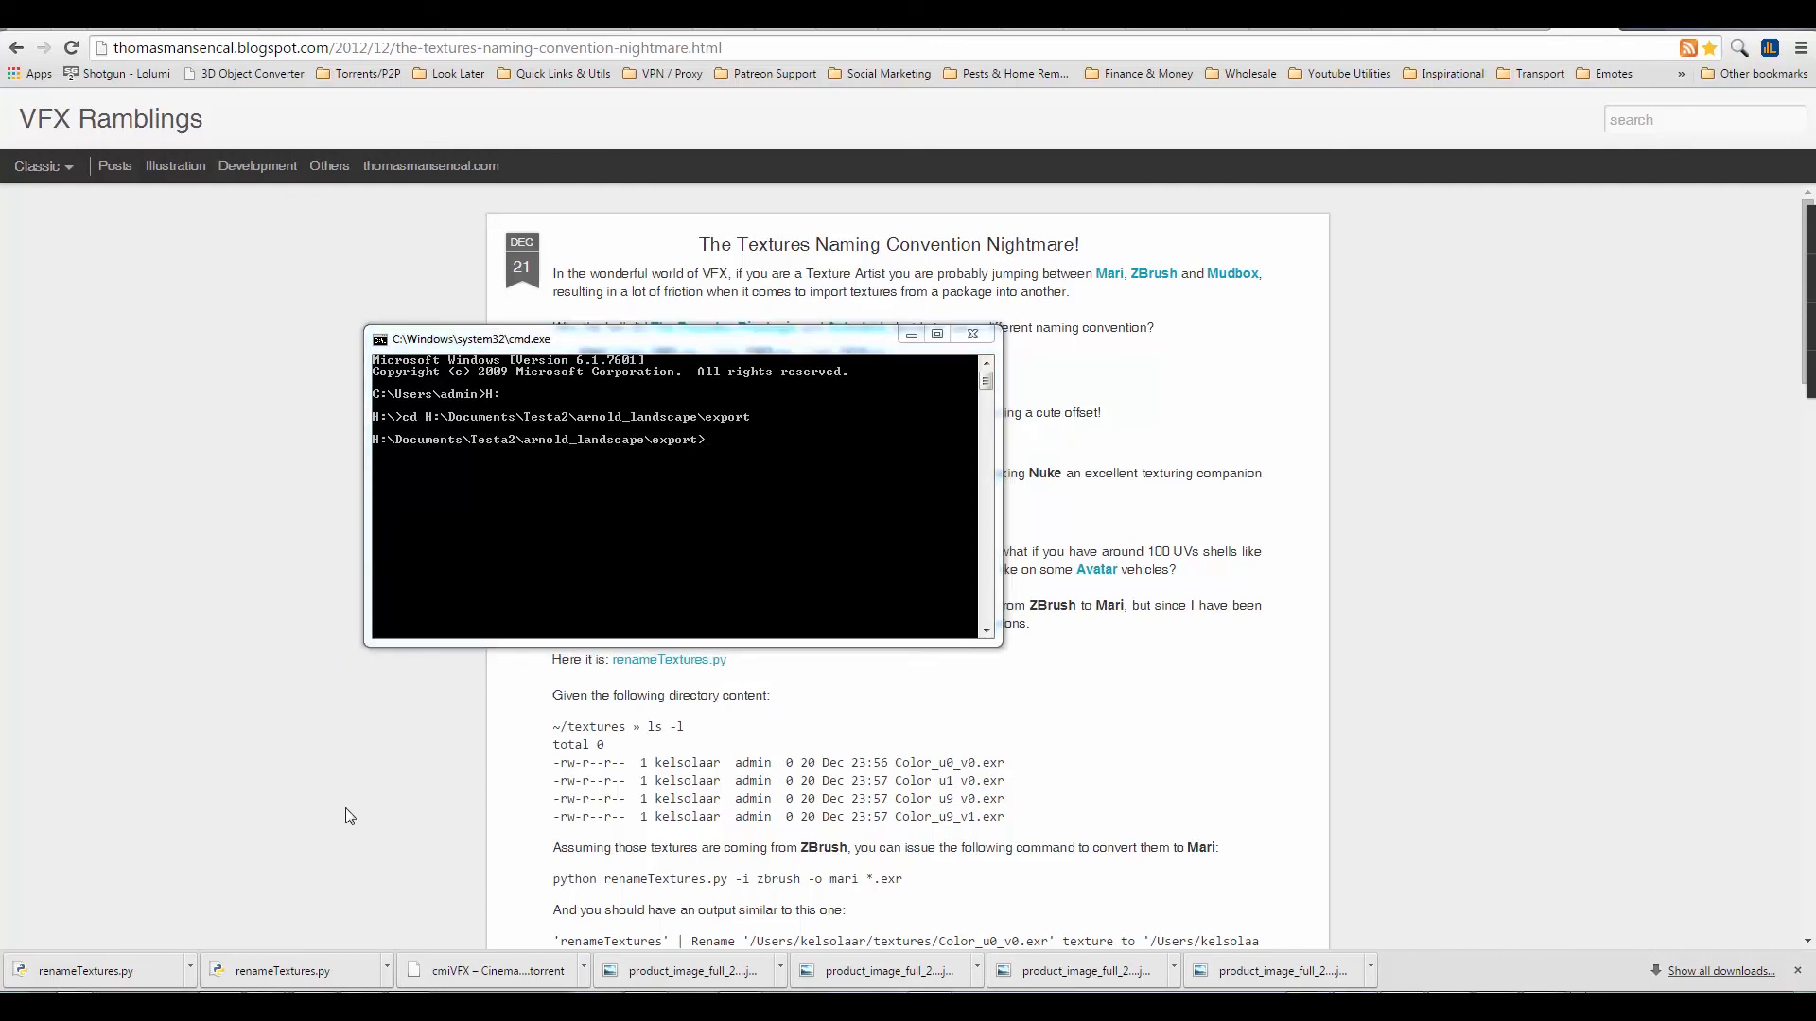
pyautogui.moveTo(431, 1007)
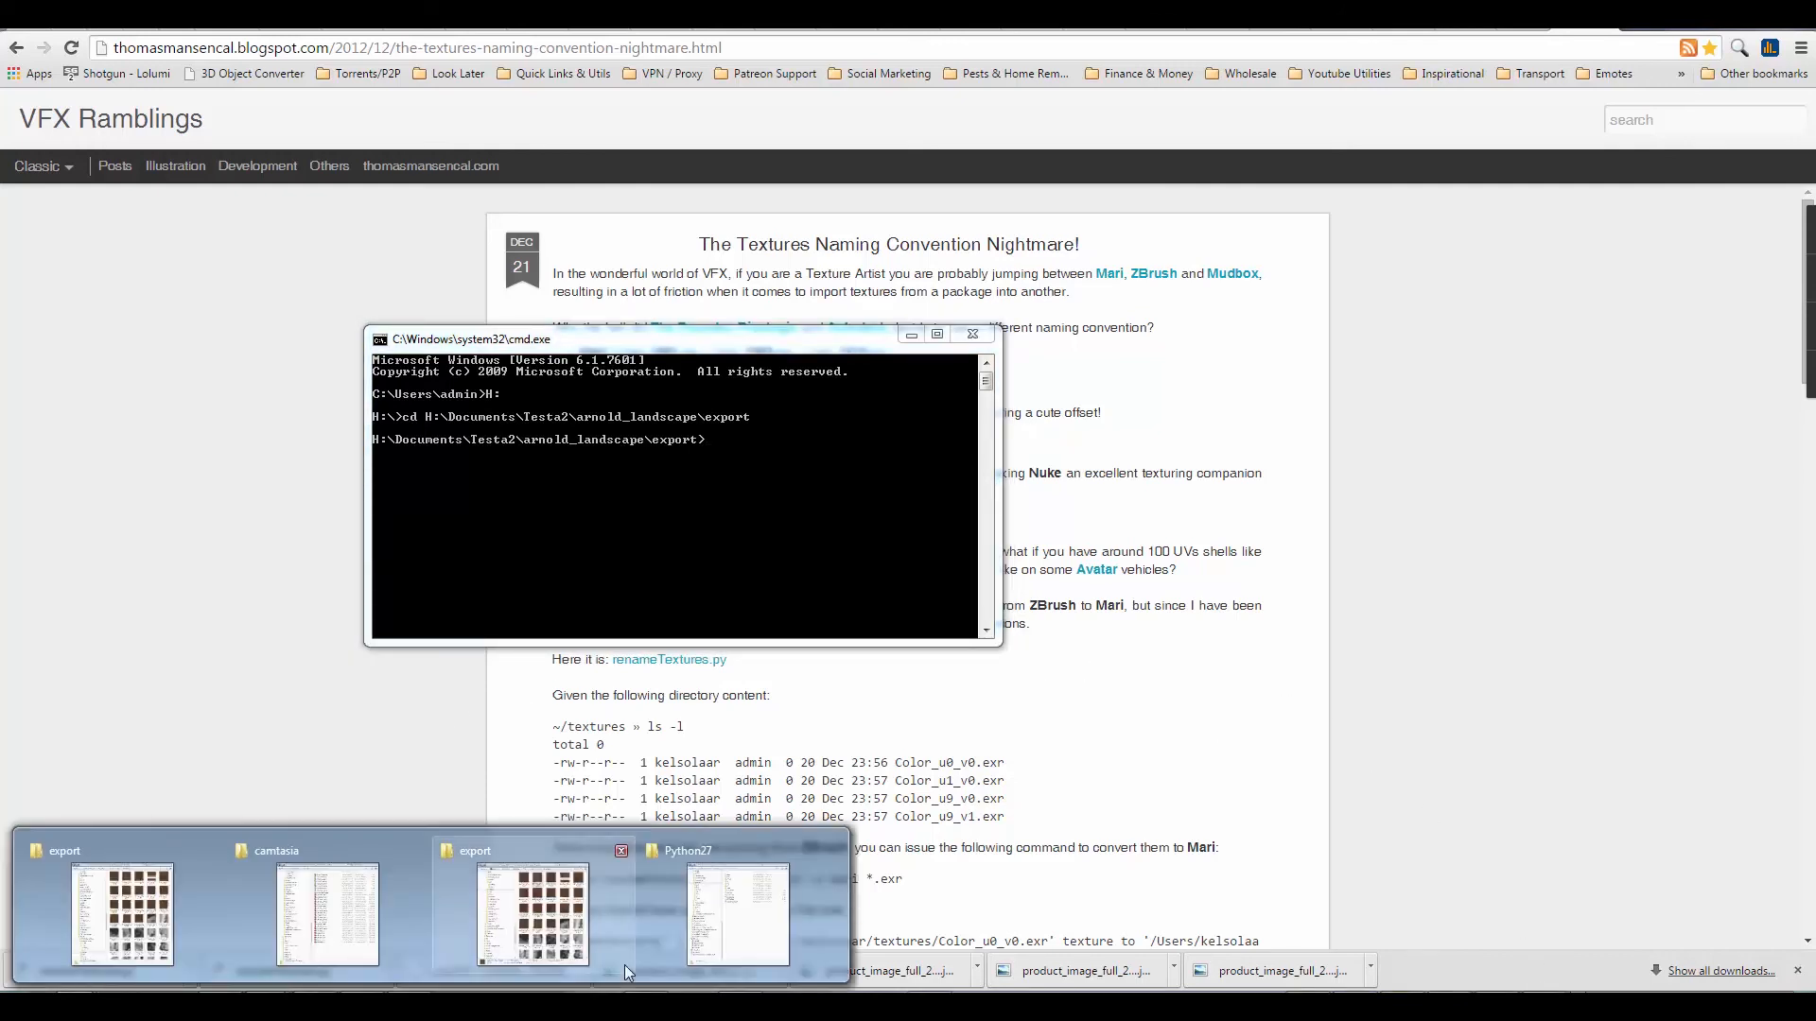
pyautogui.click(738, 904)
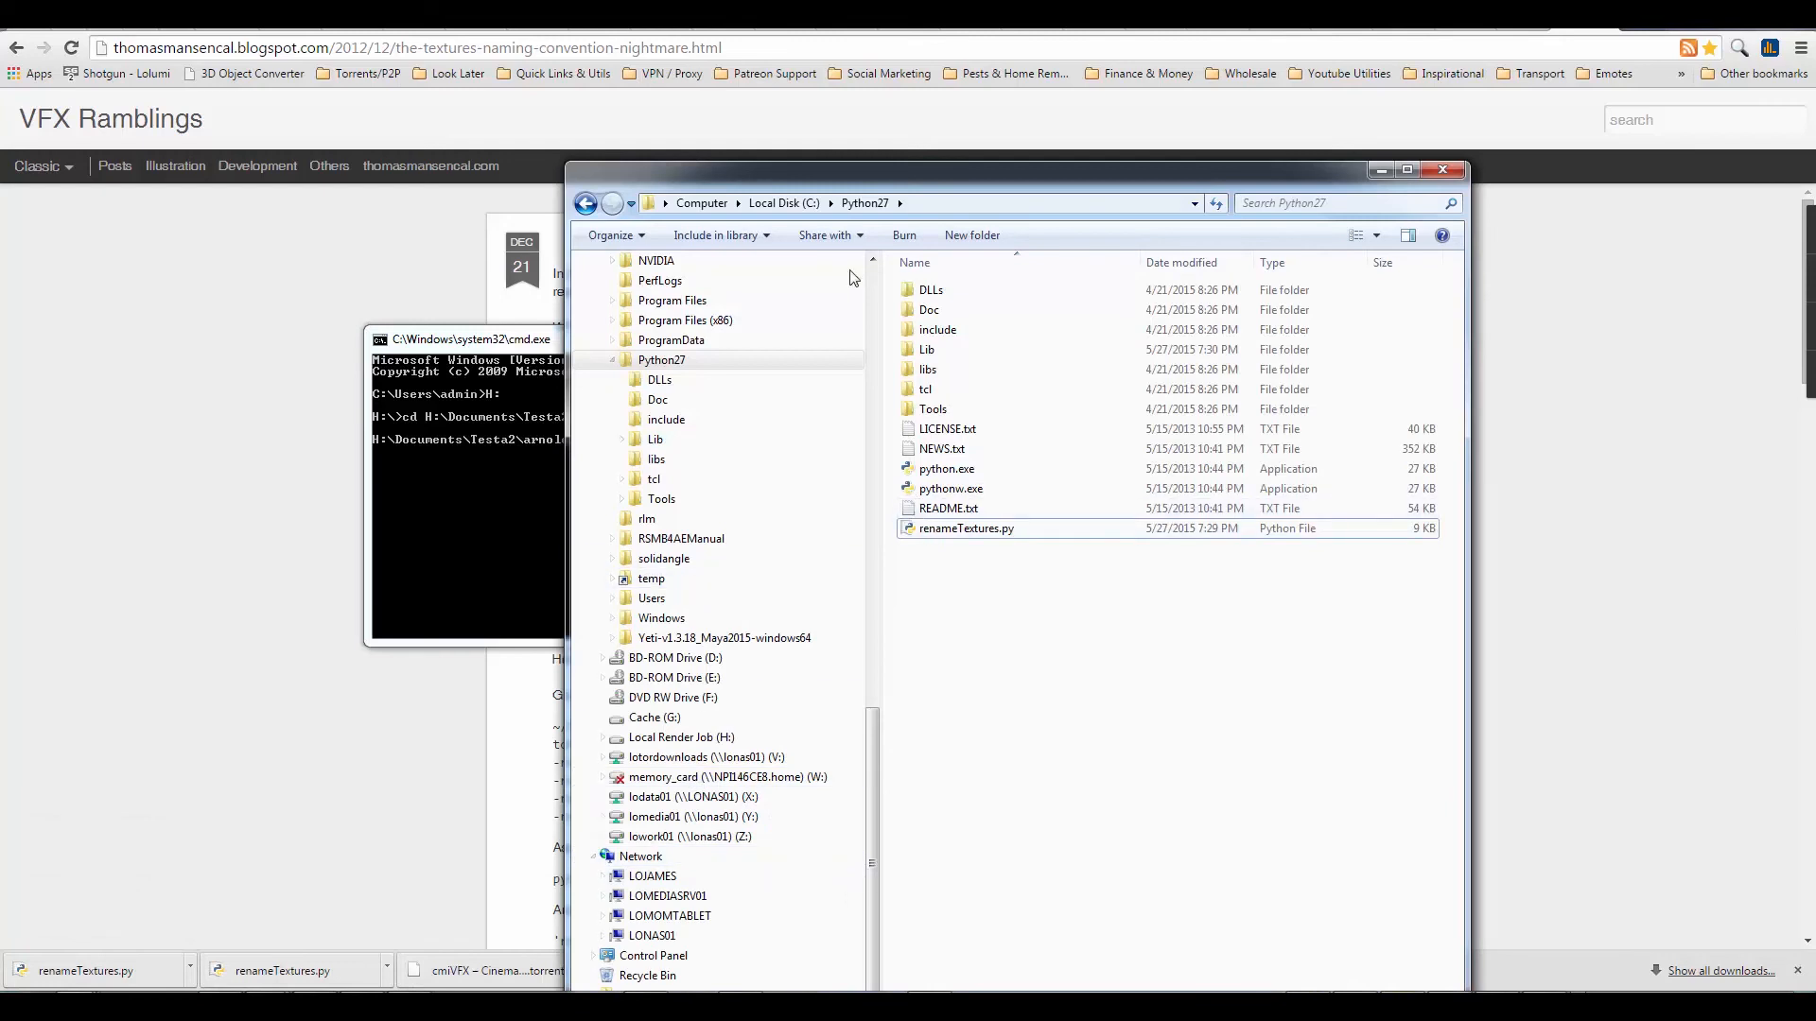
pyautogui.moveTo(806, 183); pyautogui.dragTo(1176, 212)
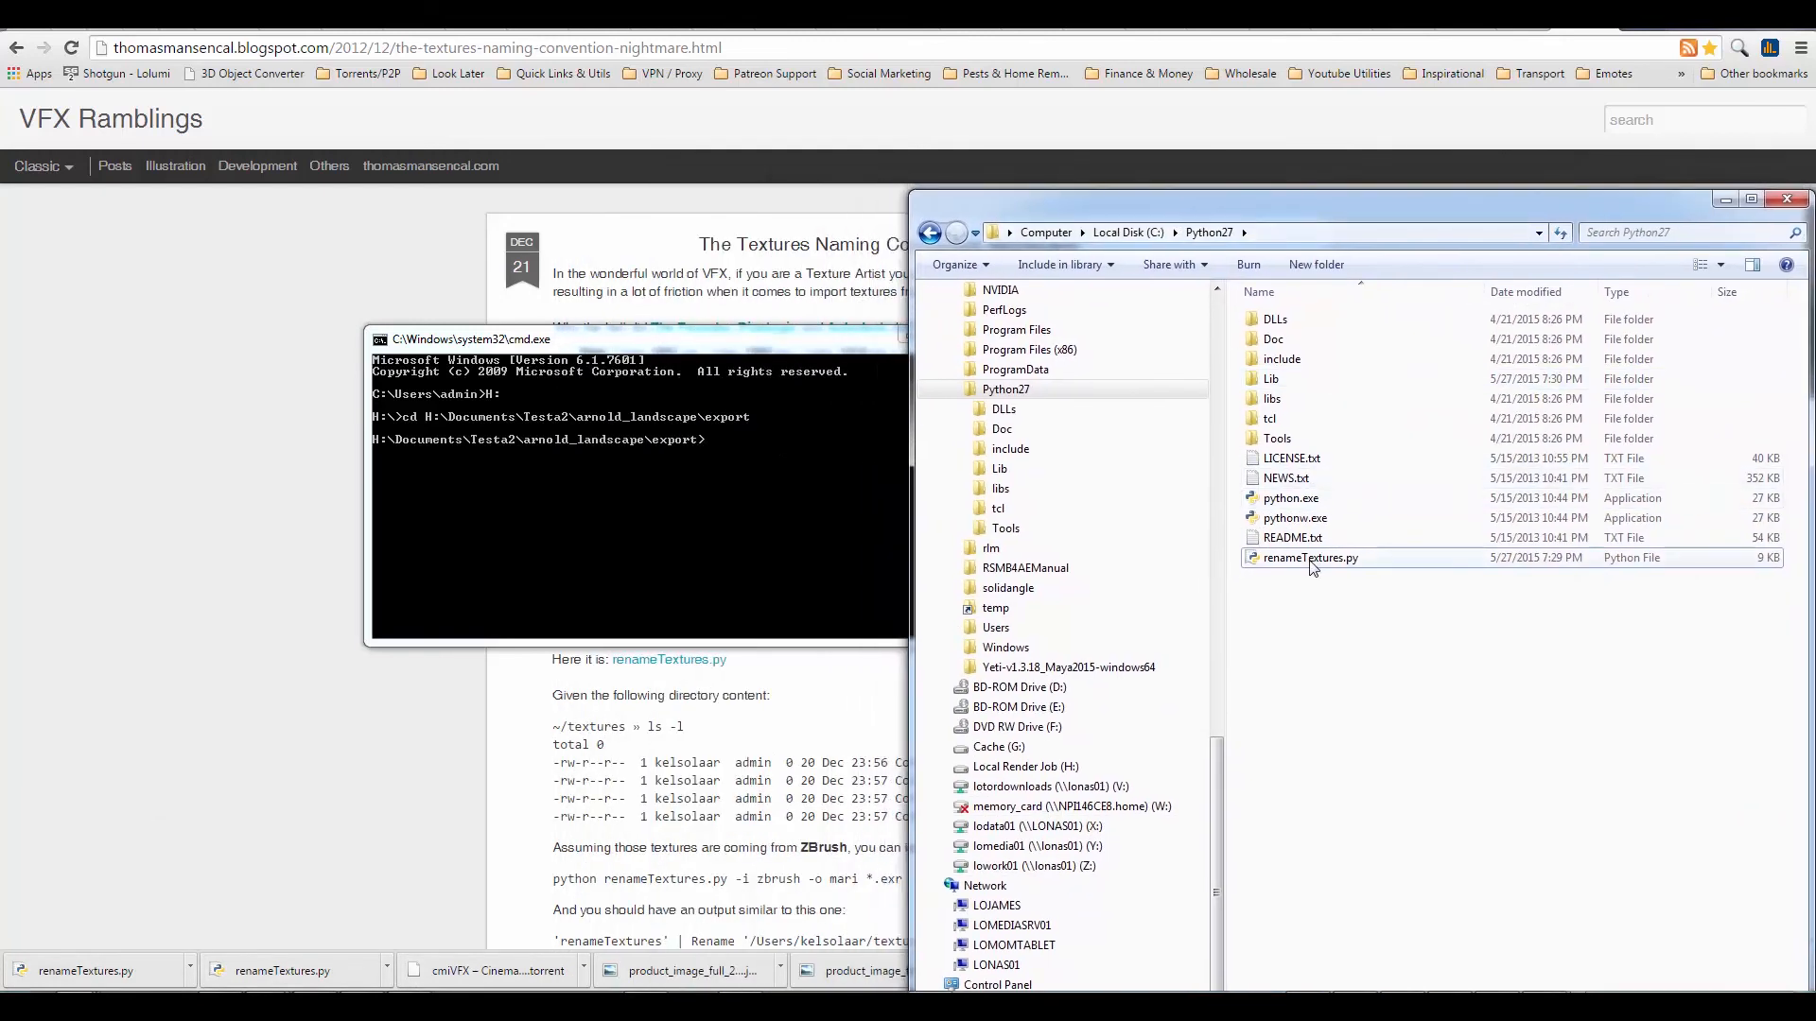
pyautogui.moveTo(1312, 566); pyautogui.dragTo(749, 468)
pyautogui.moveTo(728, 346); pyautogui.dragTo(413, 365)
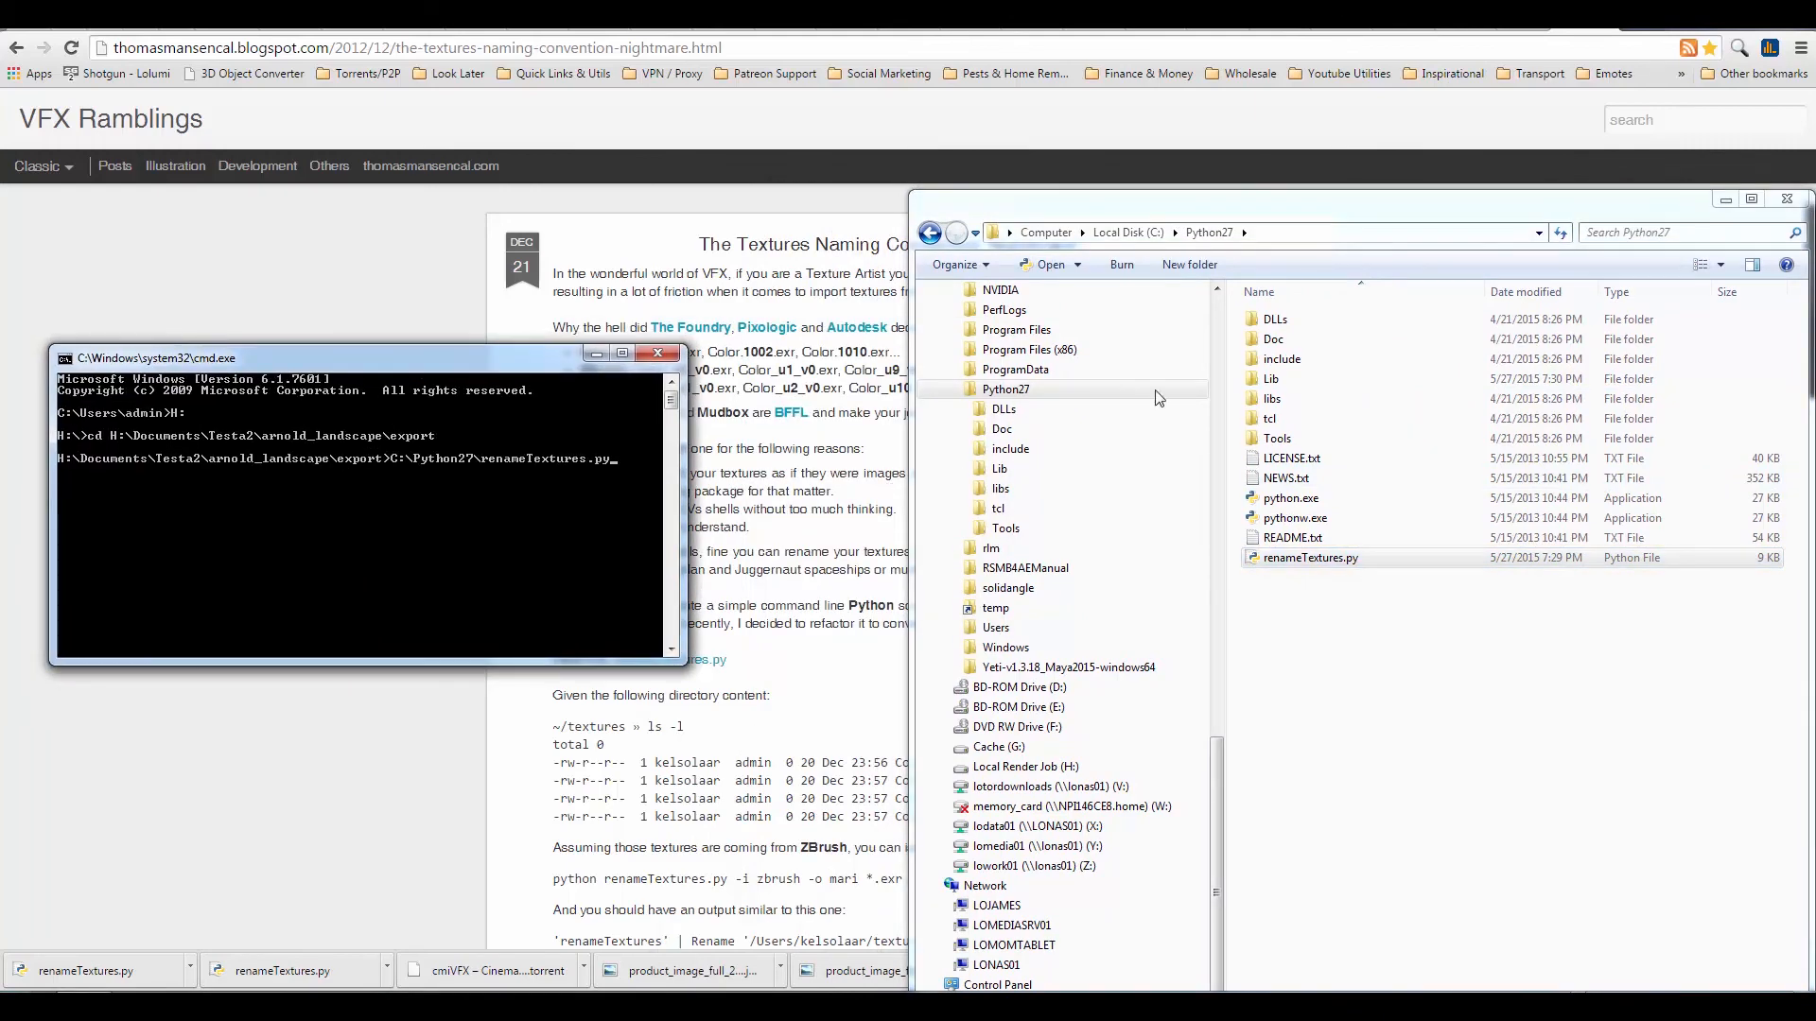
pyautogui.click(1725, 200)
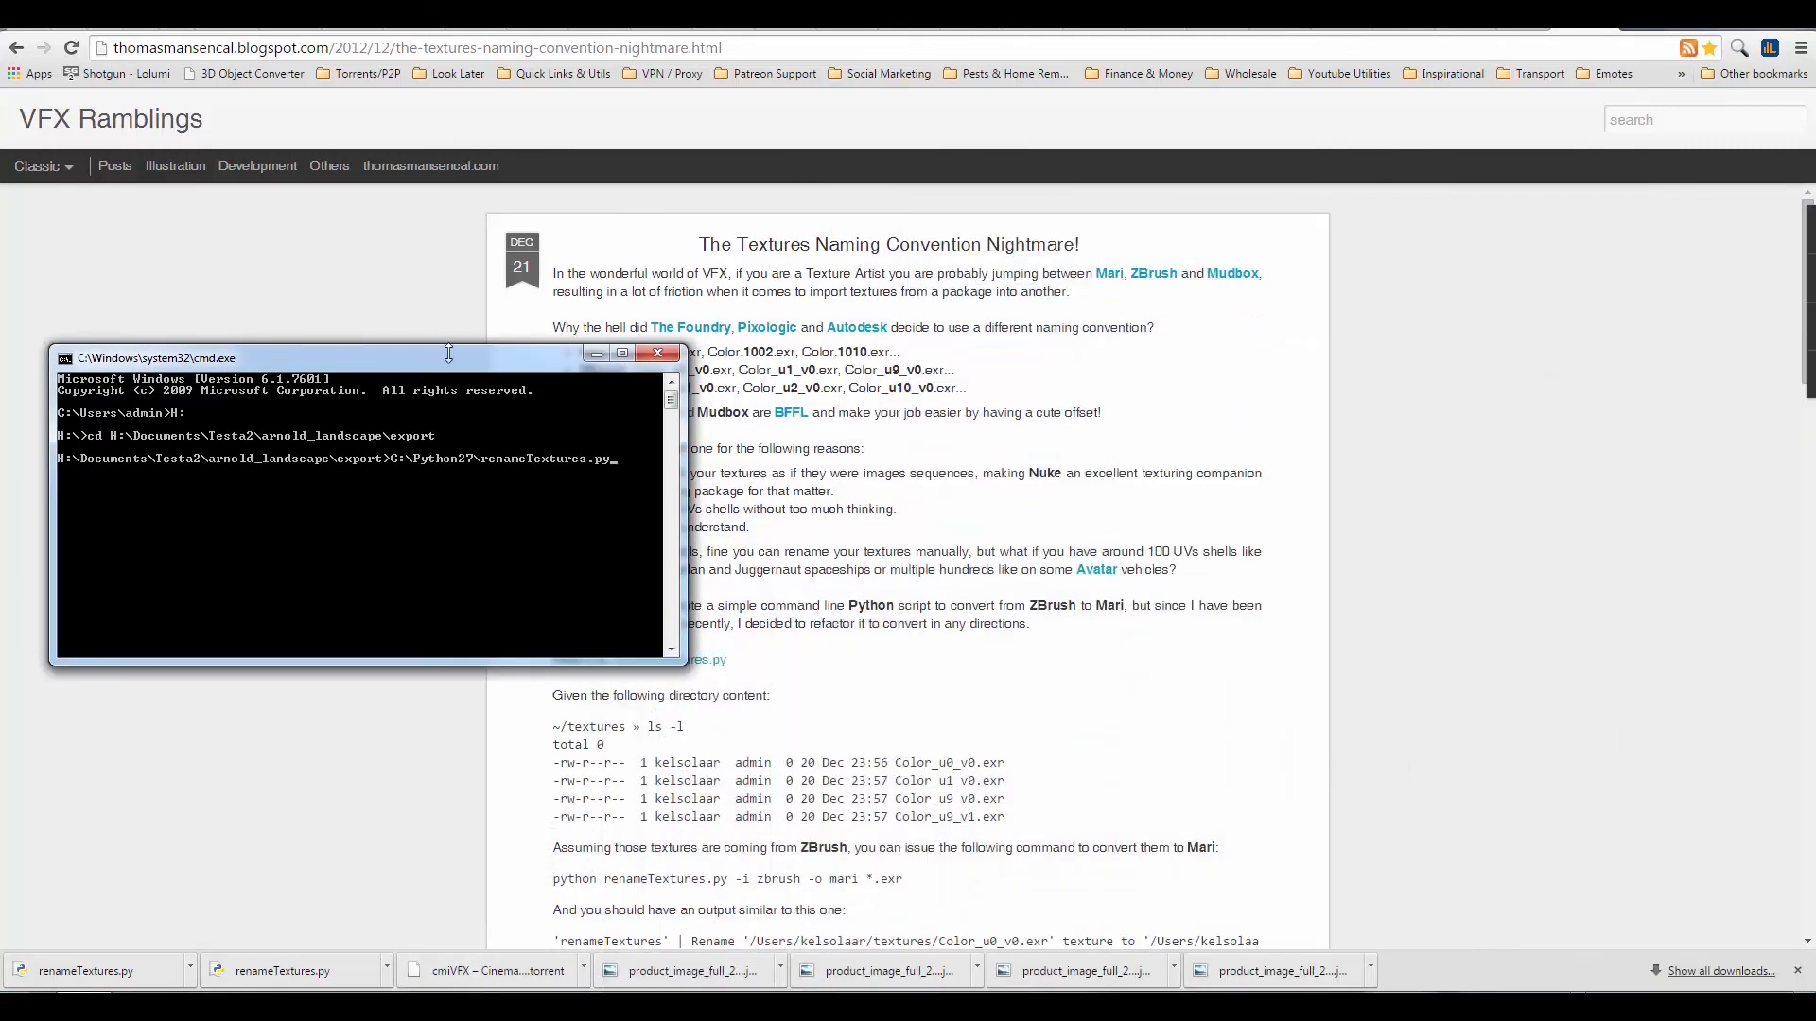
# Complete the rename command with "-i mudbox -o mari *.tif" and run it on the exported tiles
pyautogui.moveTo(566, 360); pyautogui.dragTo(1815, 502)
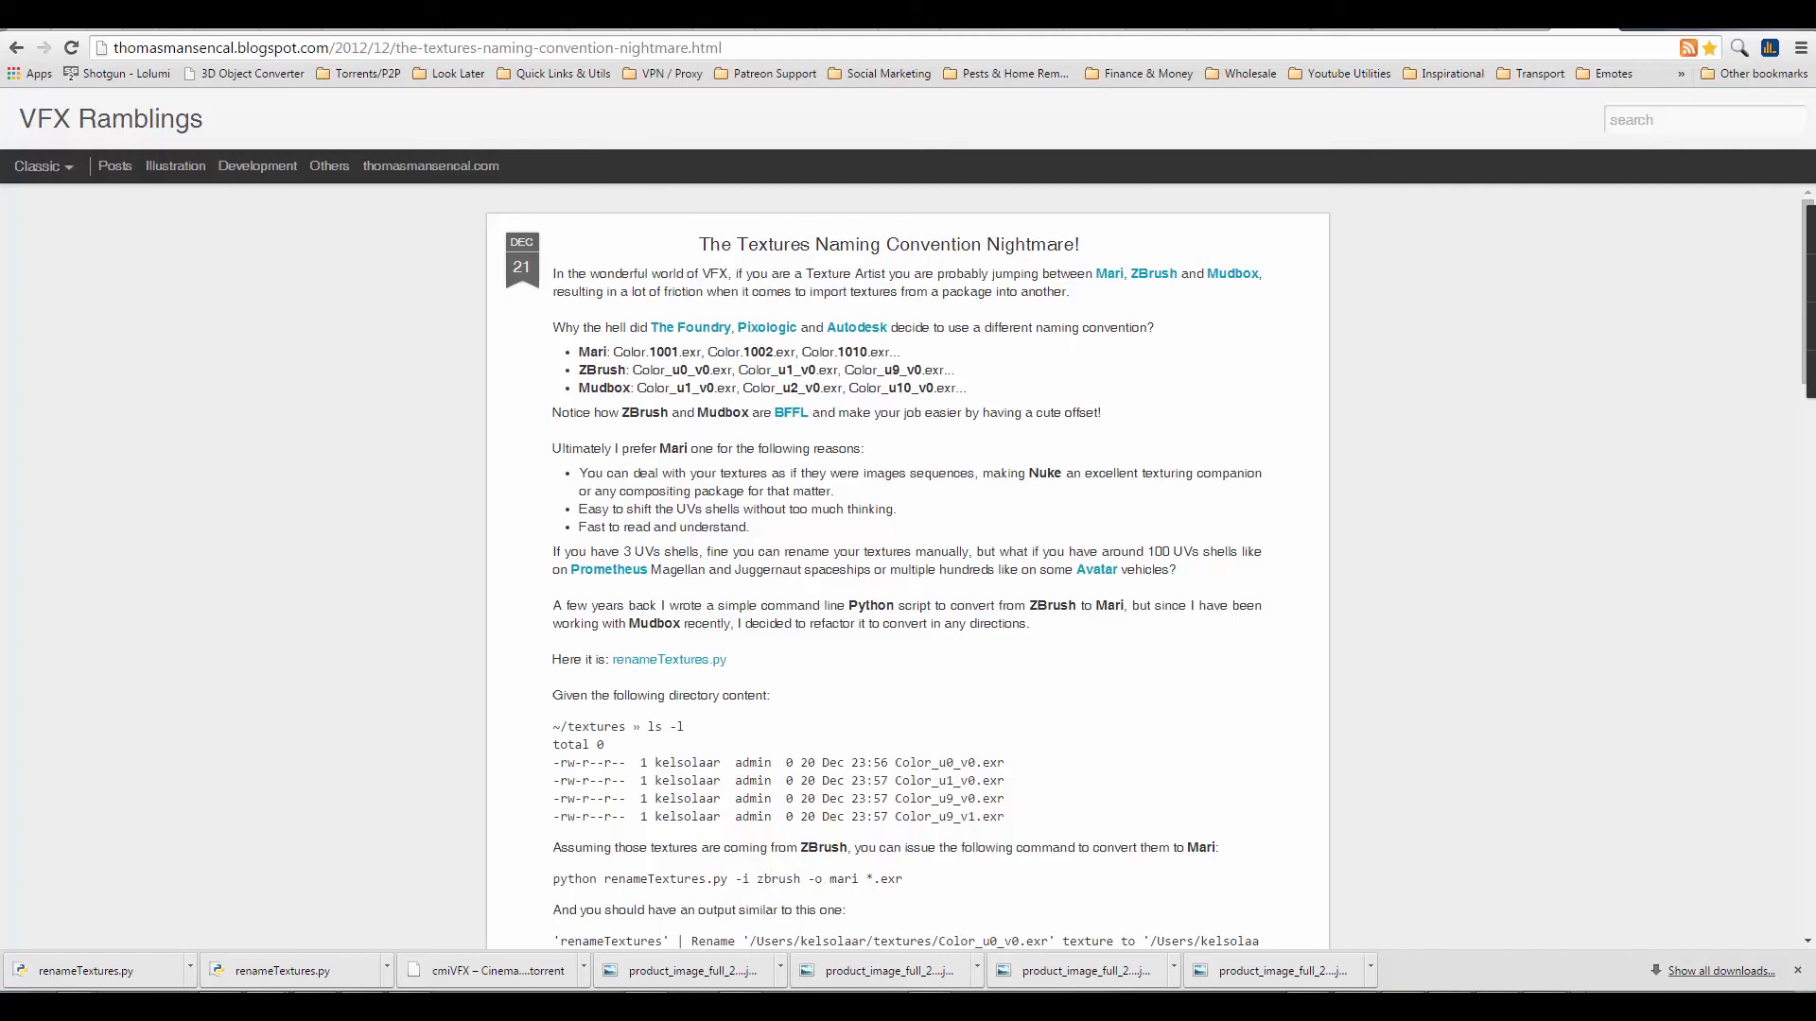
pyautogui.moveTo(1815, 409); pyautogui.dragTo(863, 342)
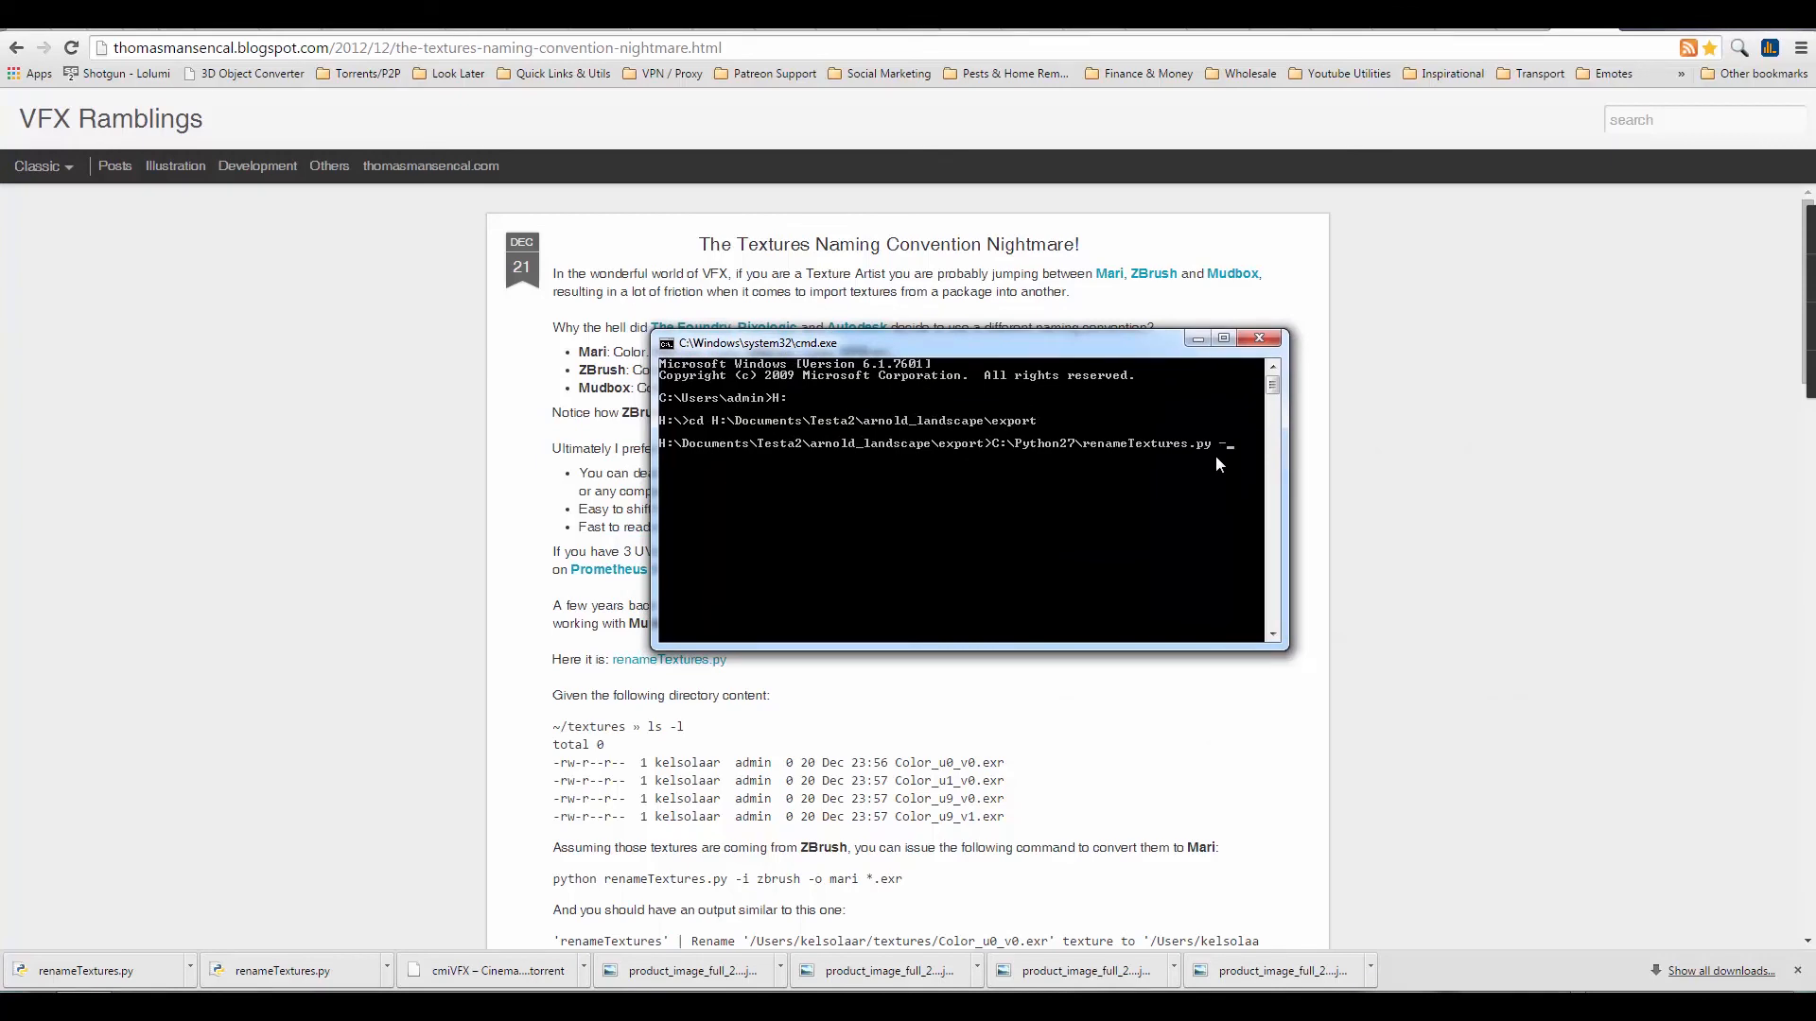
pyautogui.write('i m')
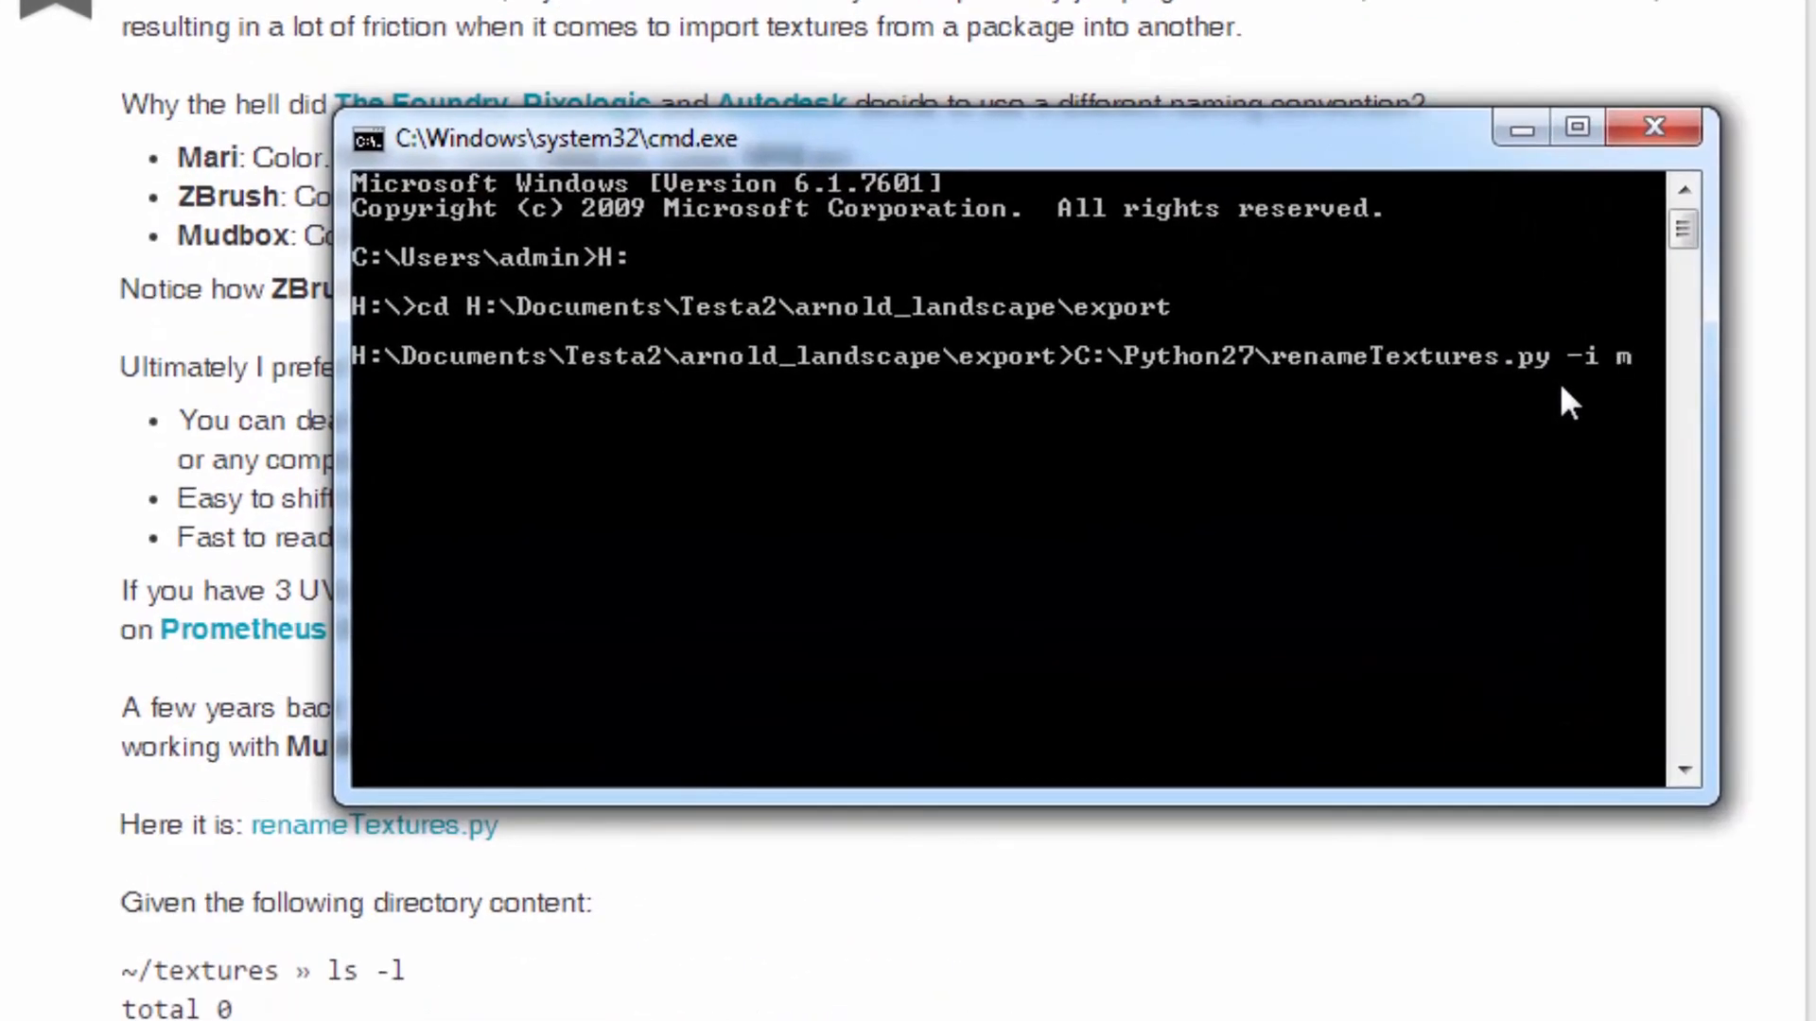
pyautogui.write('udbox -o mar')
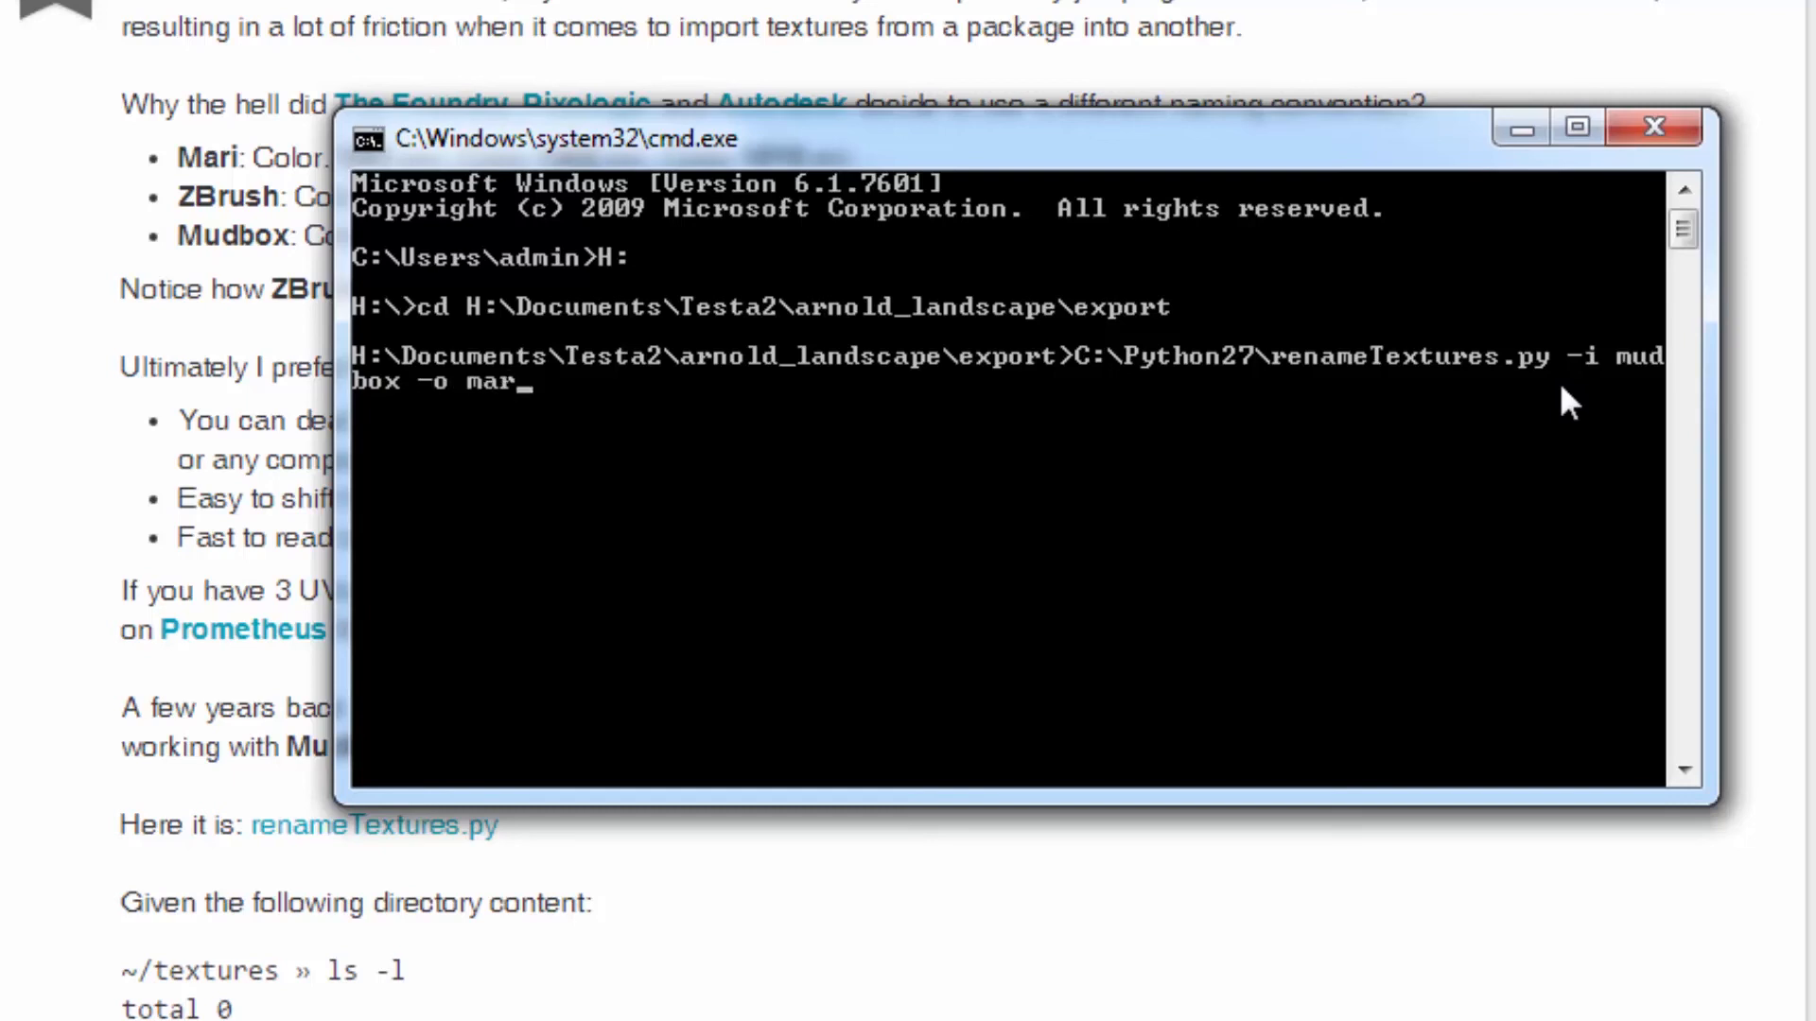
pyautogui.write('i *.tif')
pyautogui.press('Return')
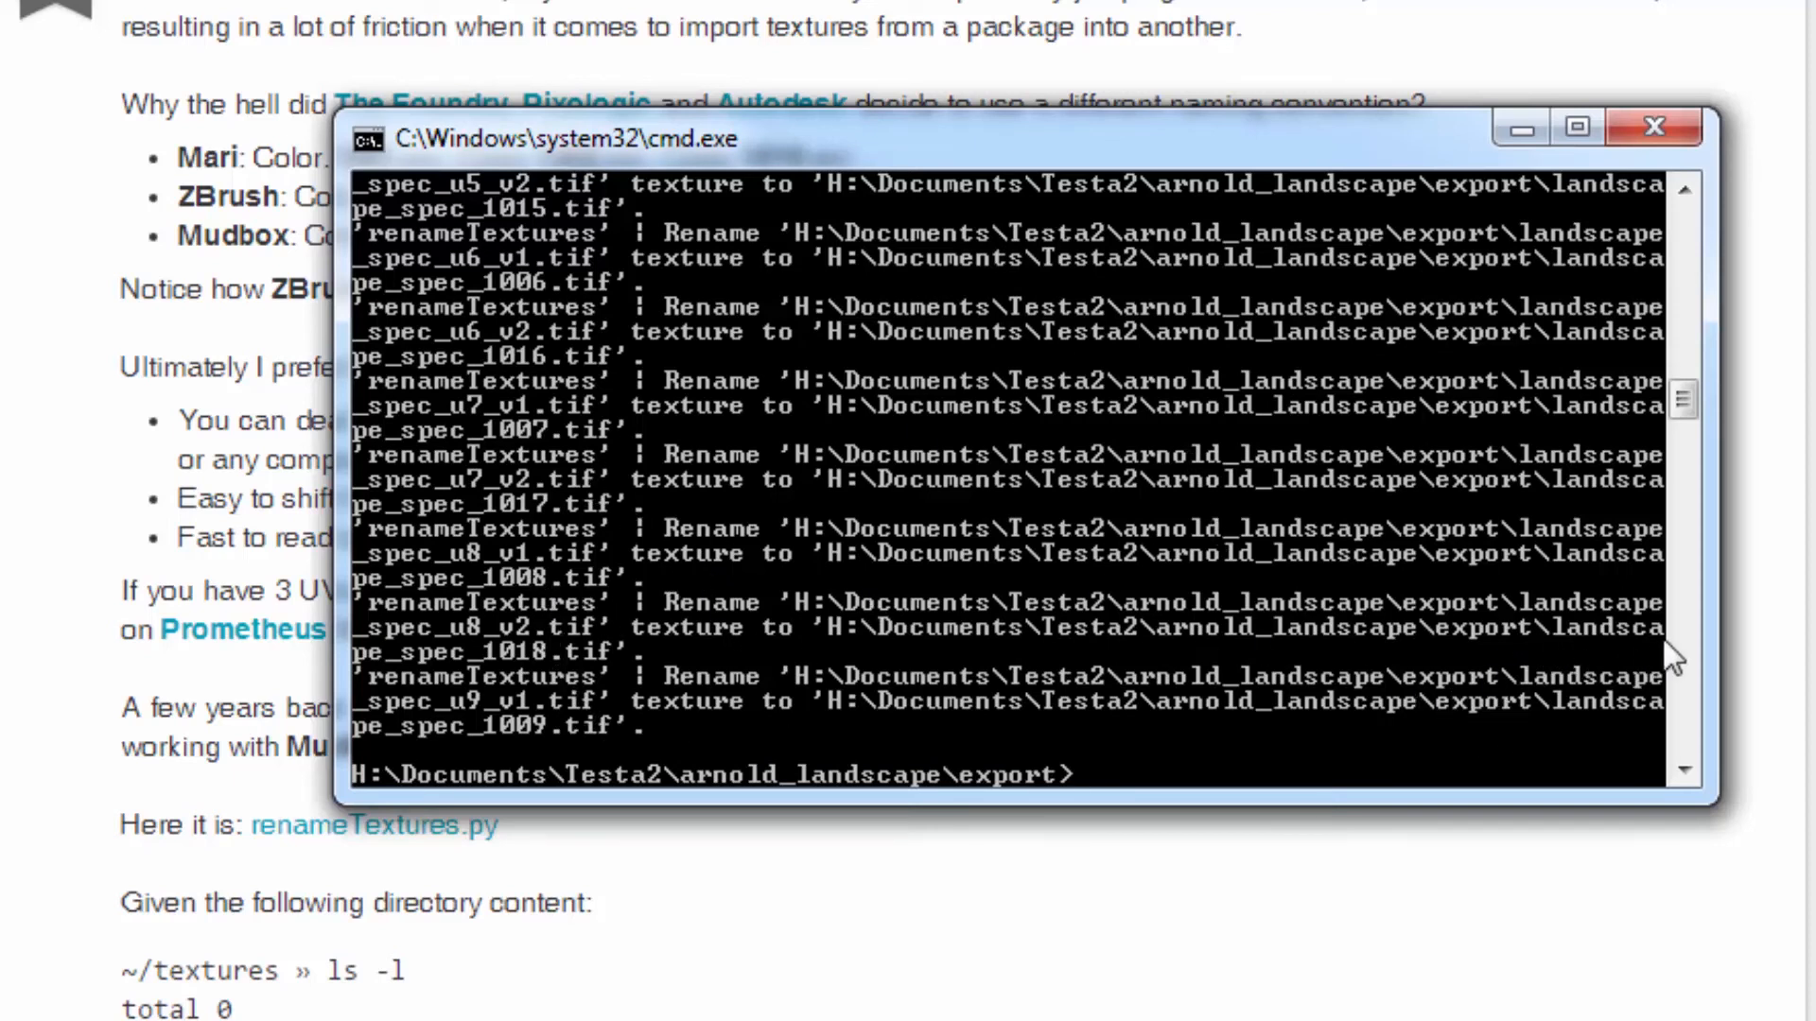
# Review the rename log in the Command Prompt and examine the new diffuse and specular tile names in the export folder
pyautogui.moveTo(1693, 411); pyautogui.dragTo(1649, 302)
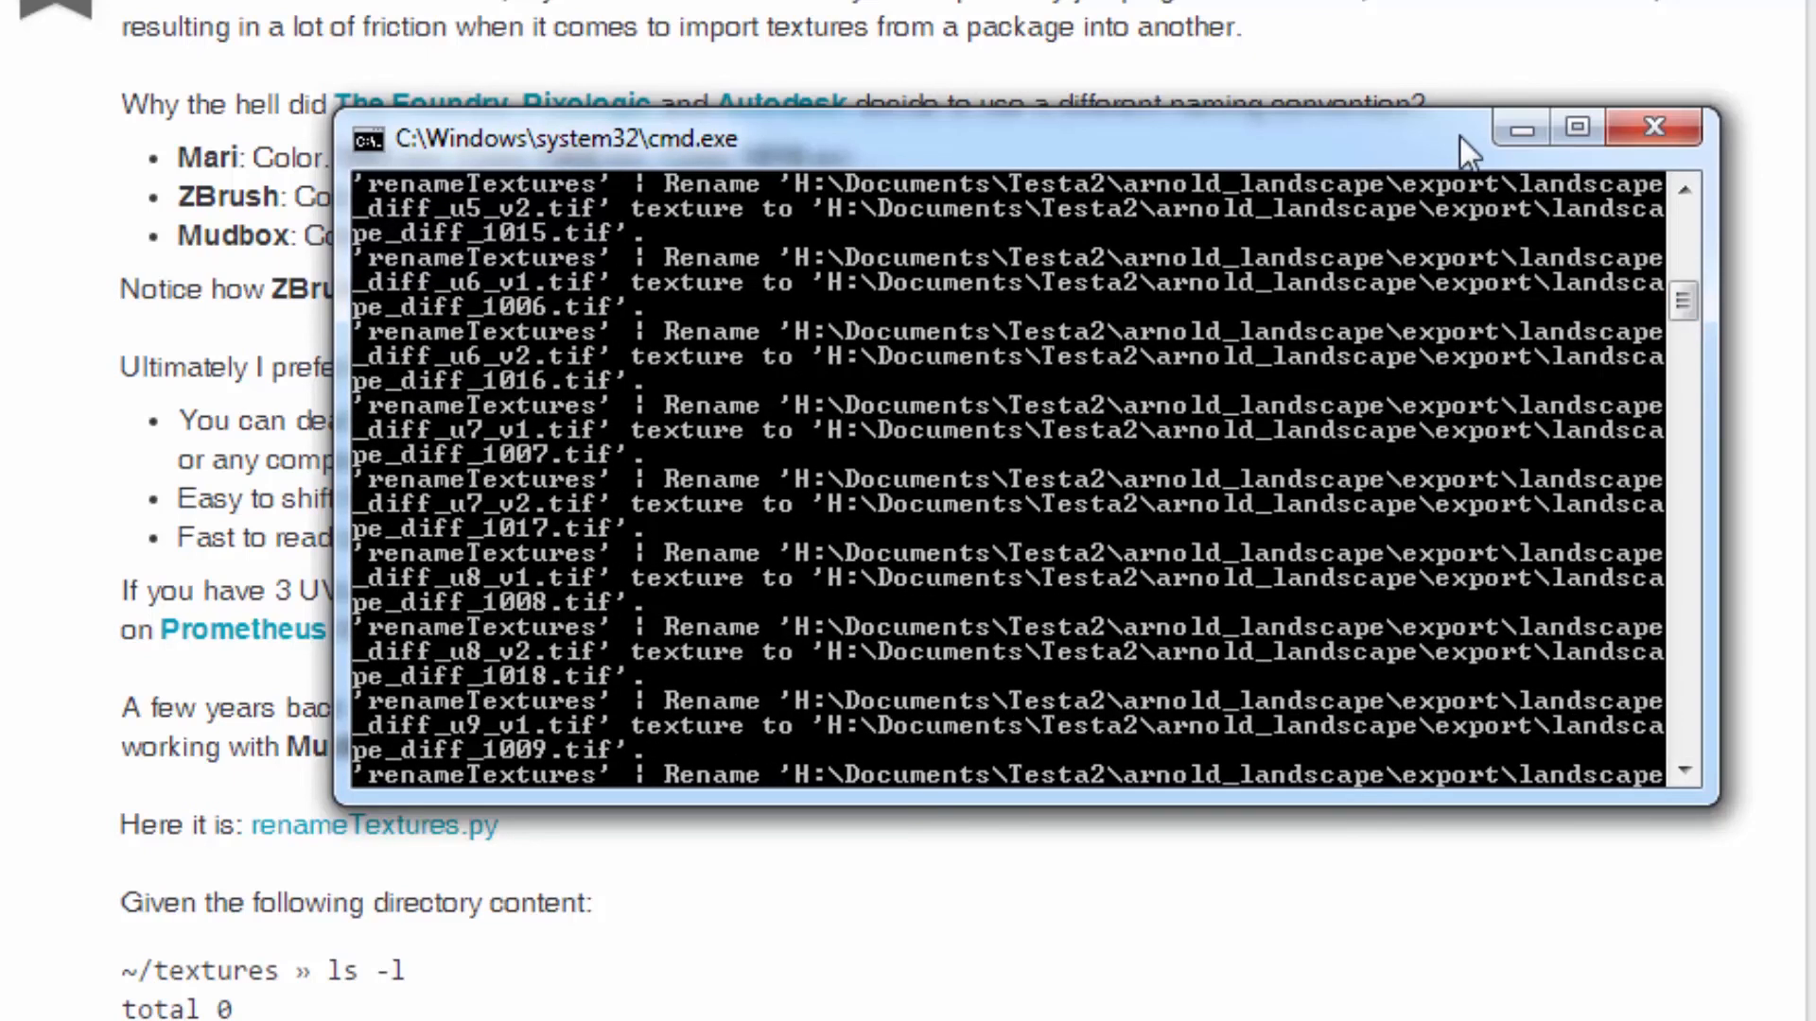
pyautogui.click(1519, 131)
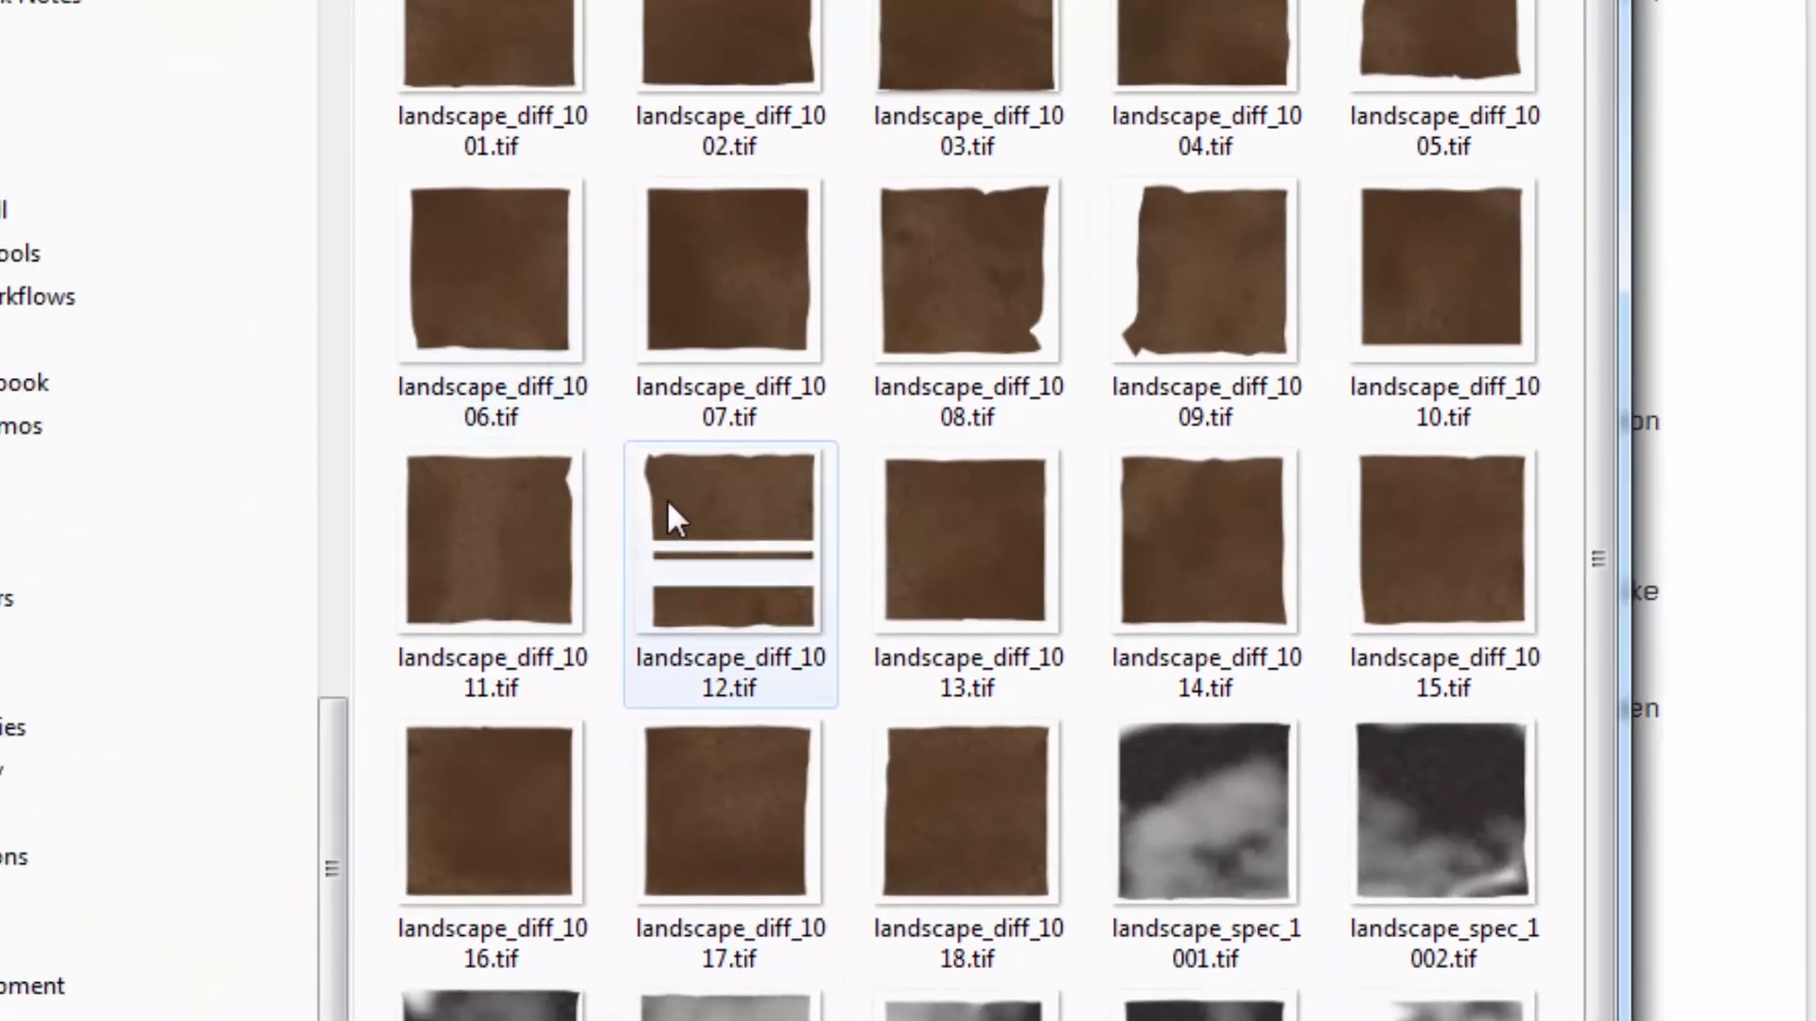
pyautogui.click(668, 501)
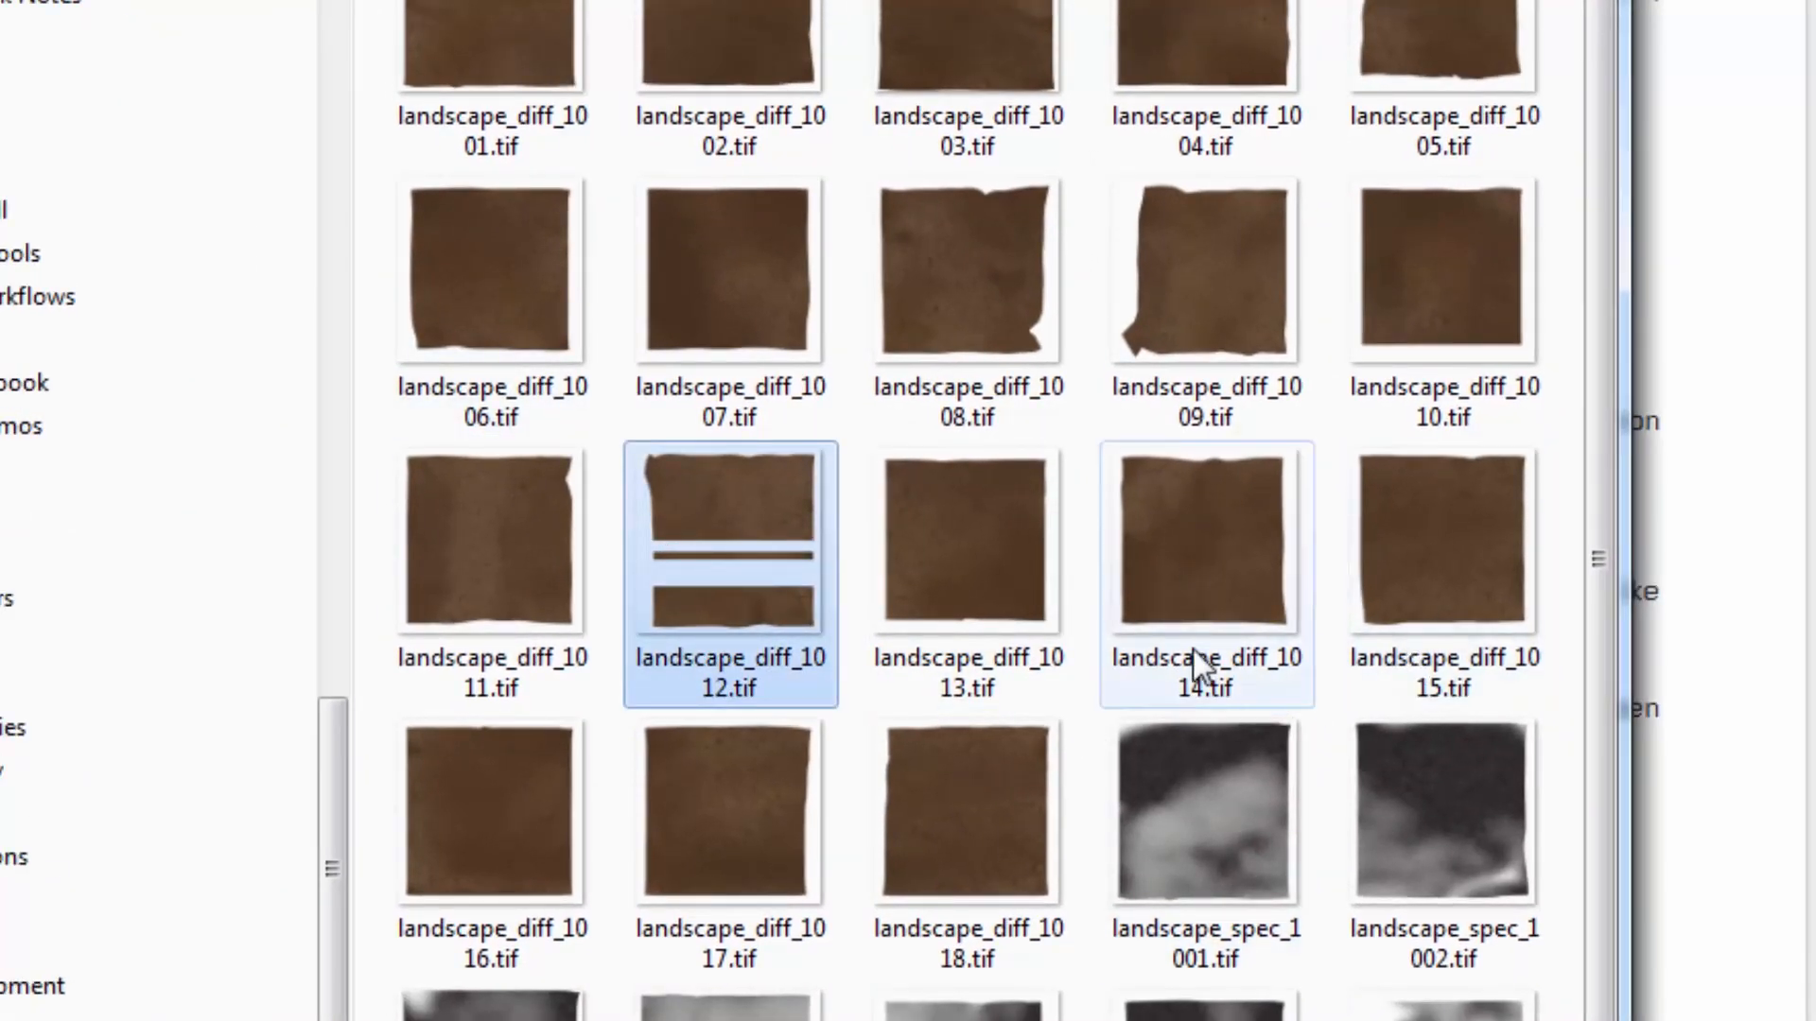
pyautogui.scroll(-5, 1062, 615)
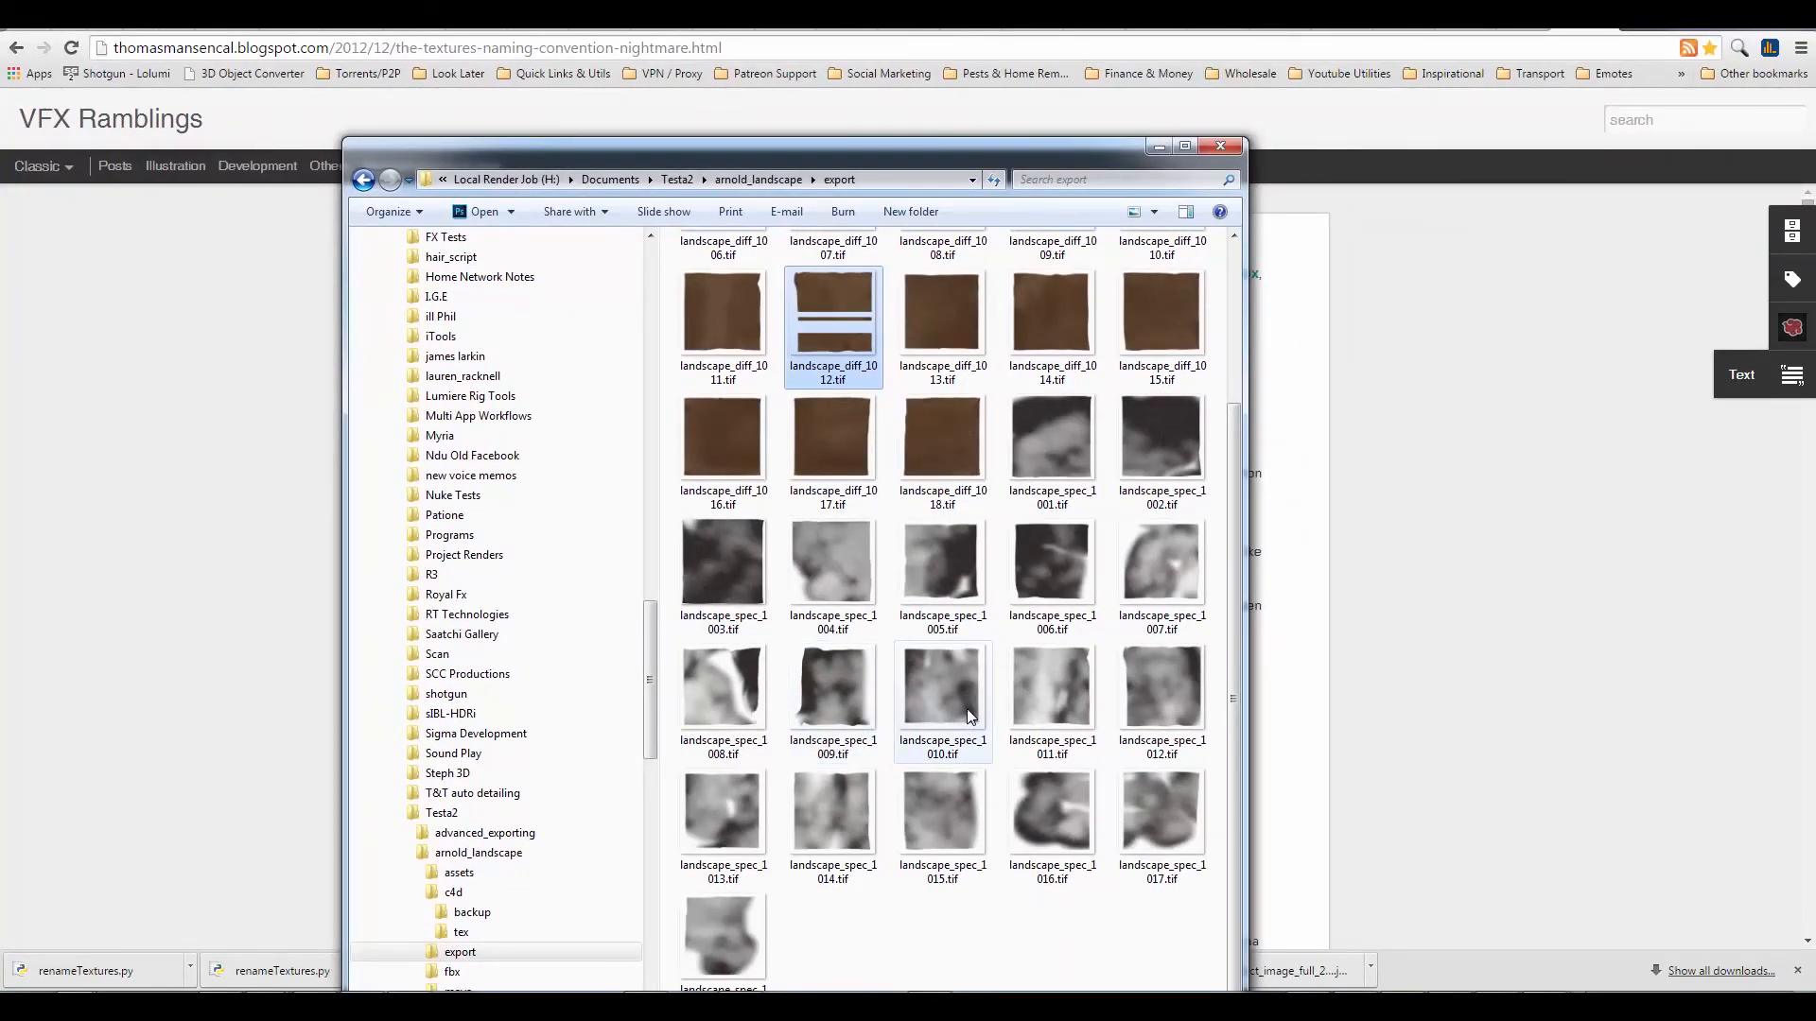
pyautogui.scroll(3, 970, 716)
pyautogui.click(730, 287)
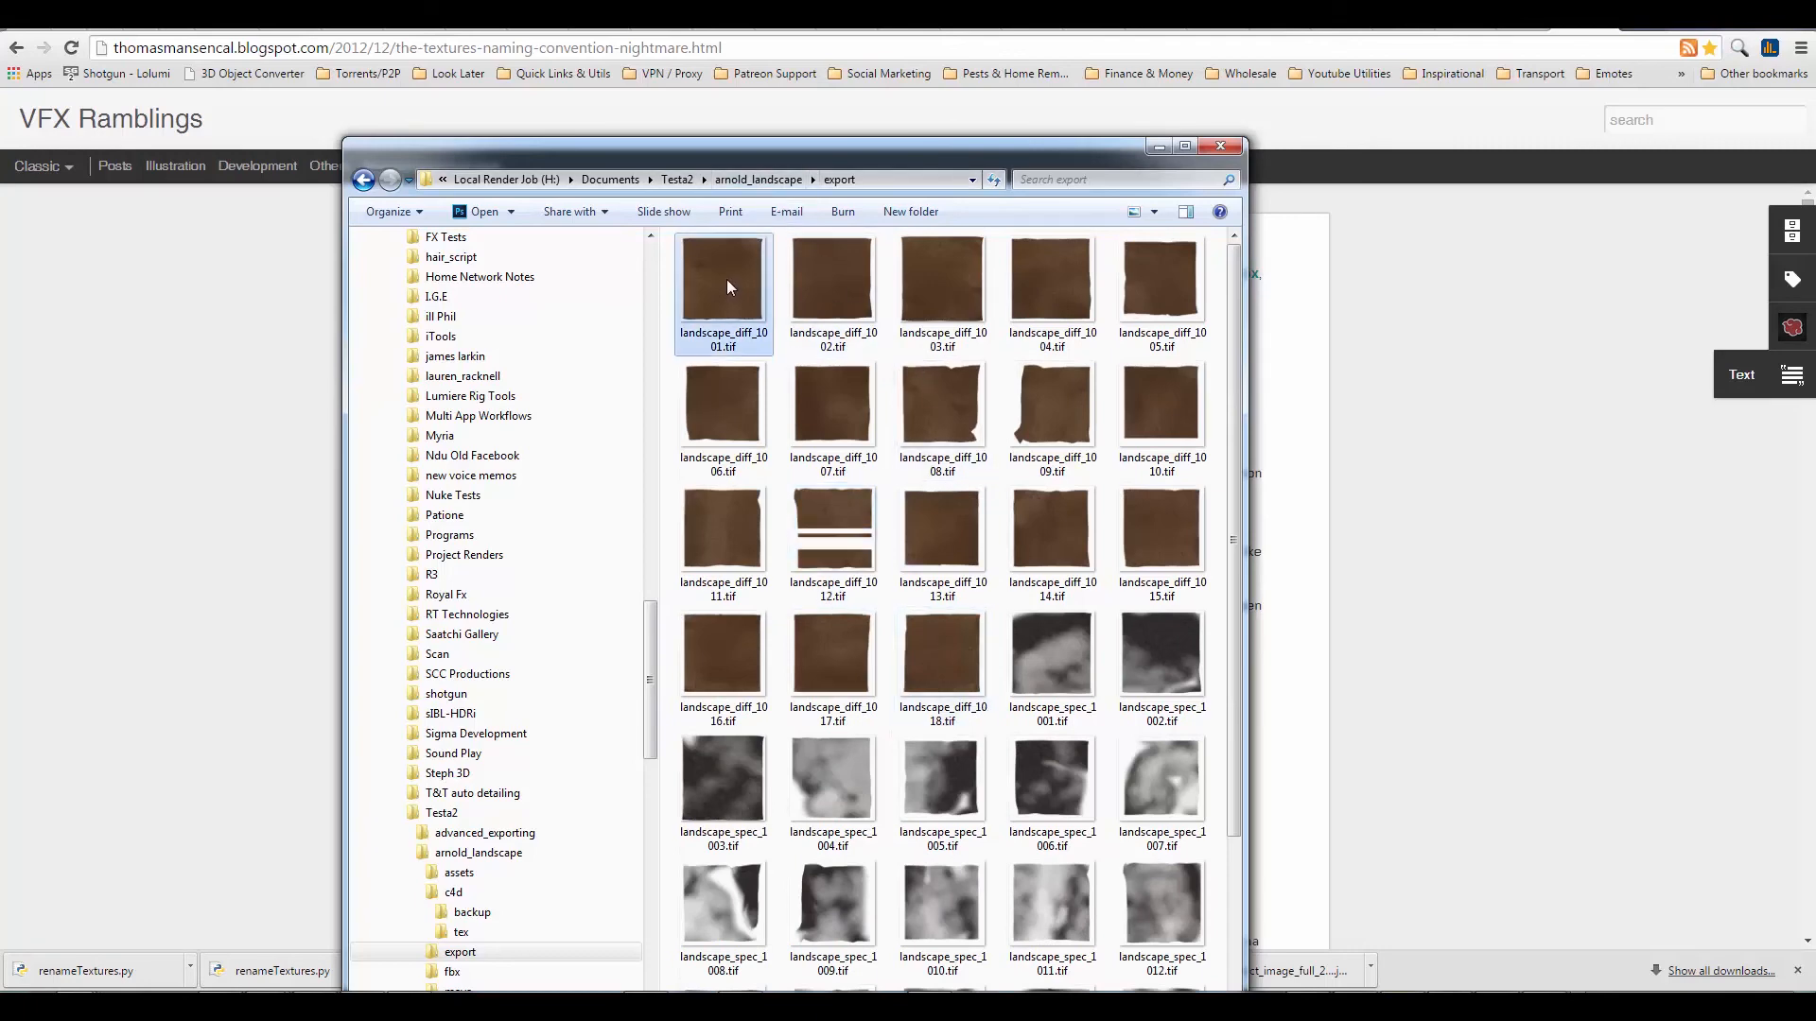
pyautogui.scroll(-2, 730, 287)
pyautogui.hotkey('ctrl', 'a')
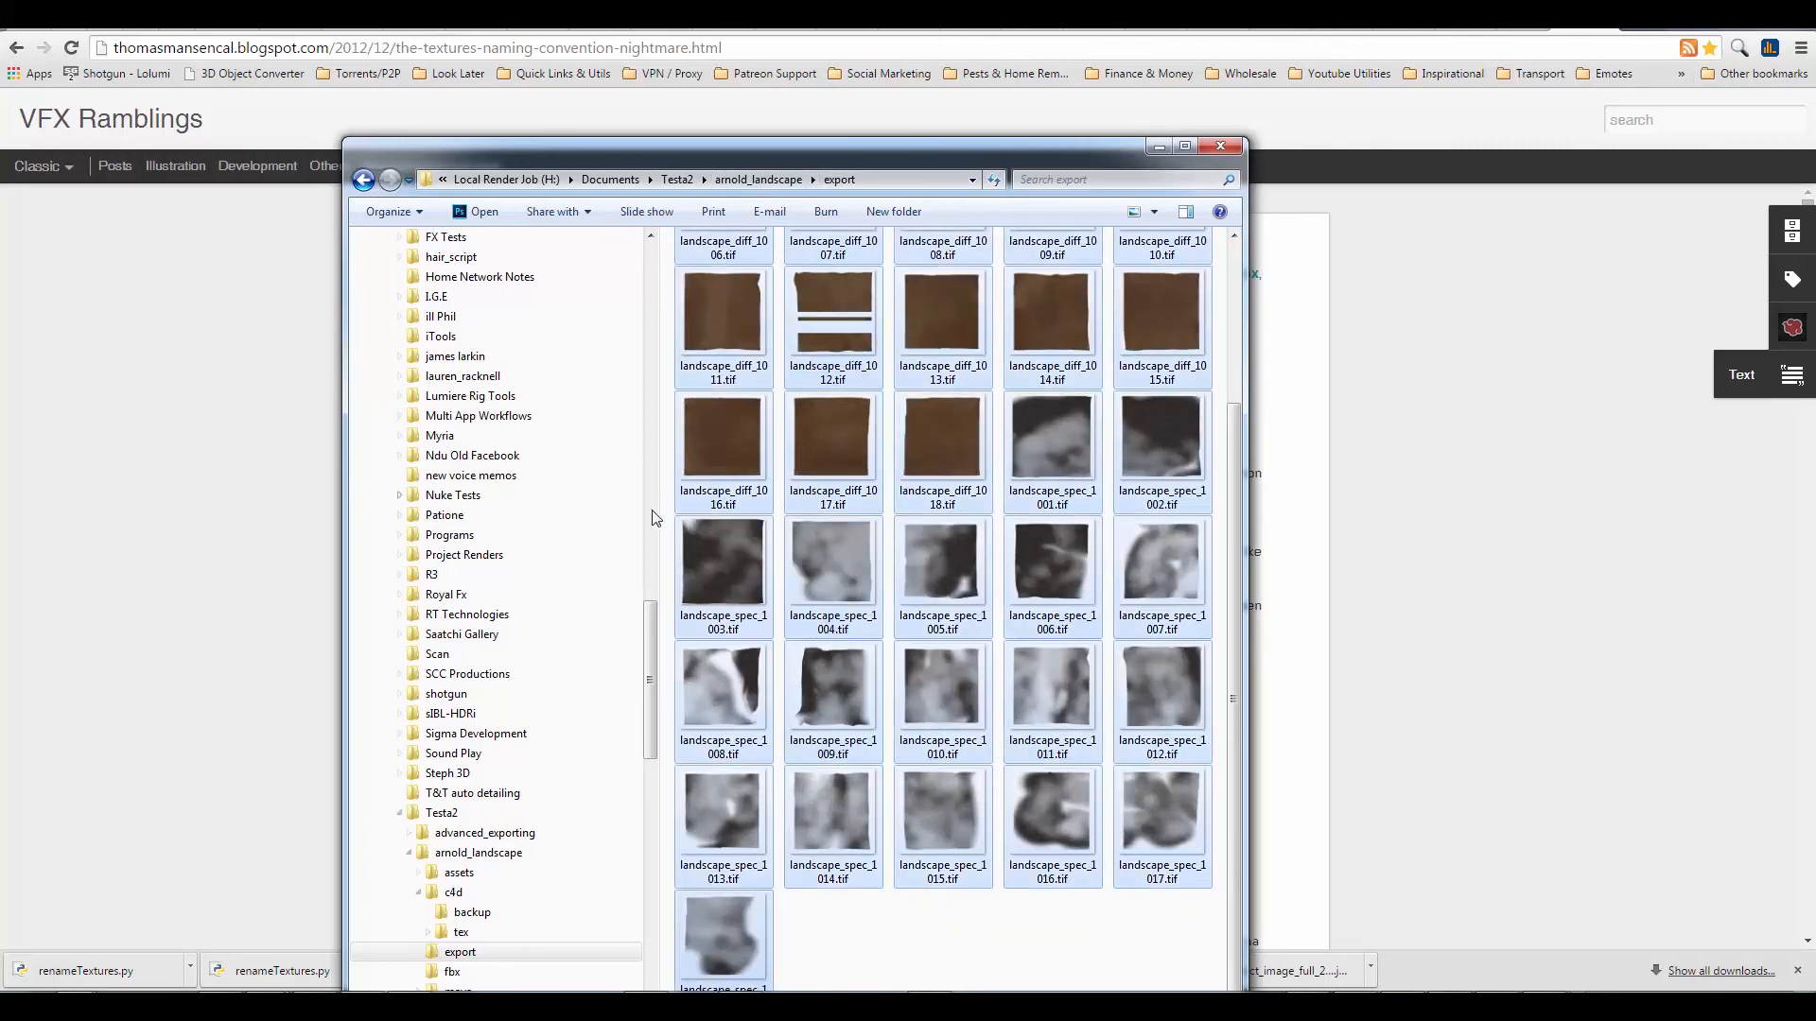
pyautogui.hotkey('ctrl', 'c')
pyautogui.hotkey('ctrl', 'v')
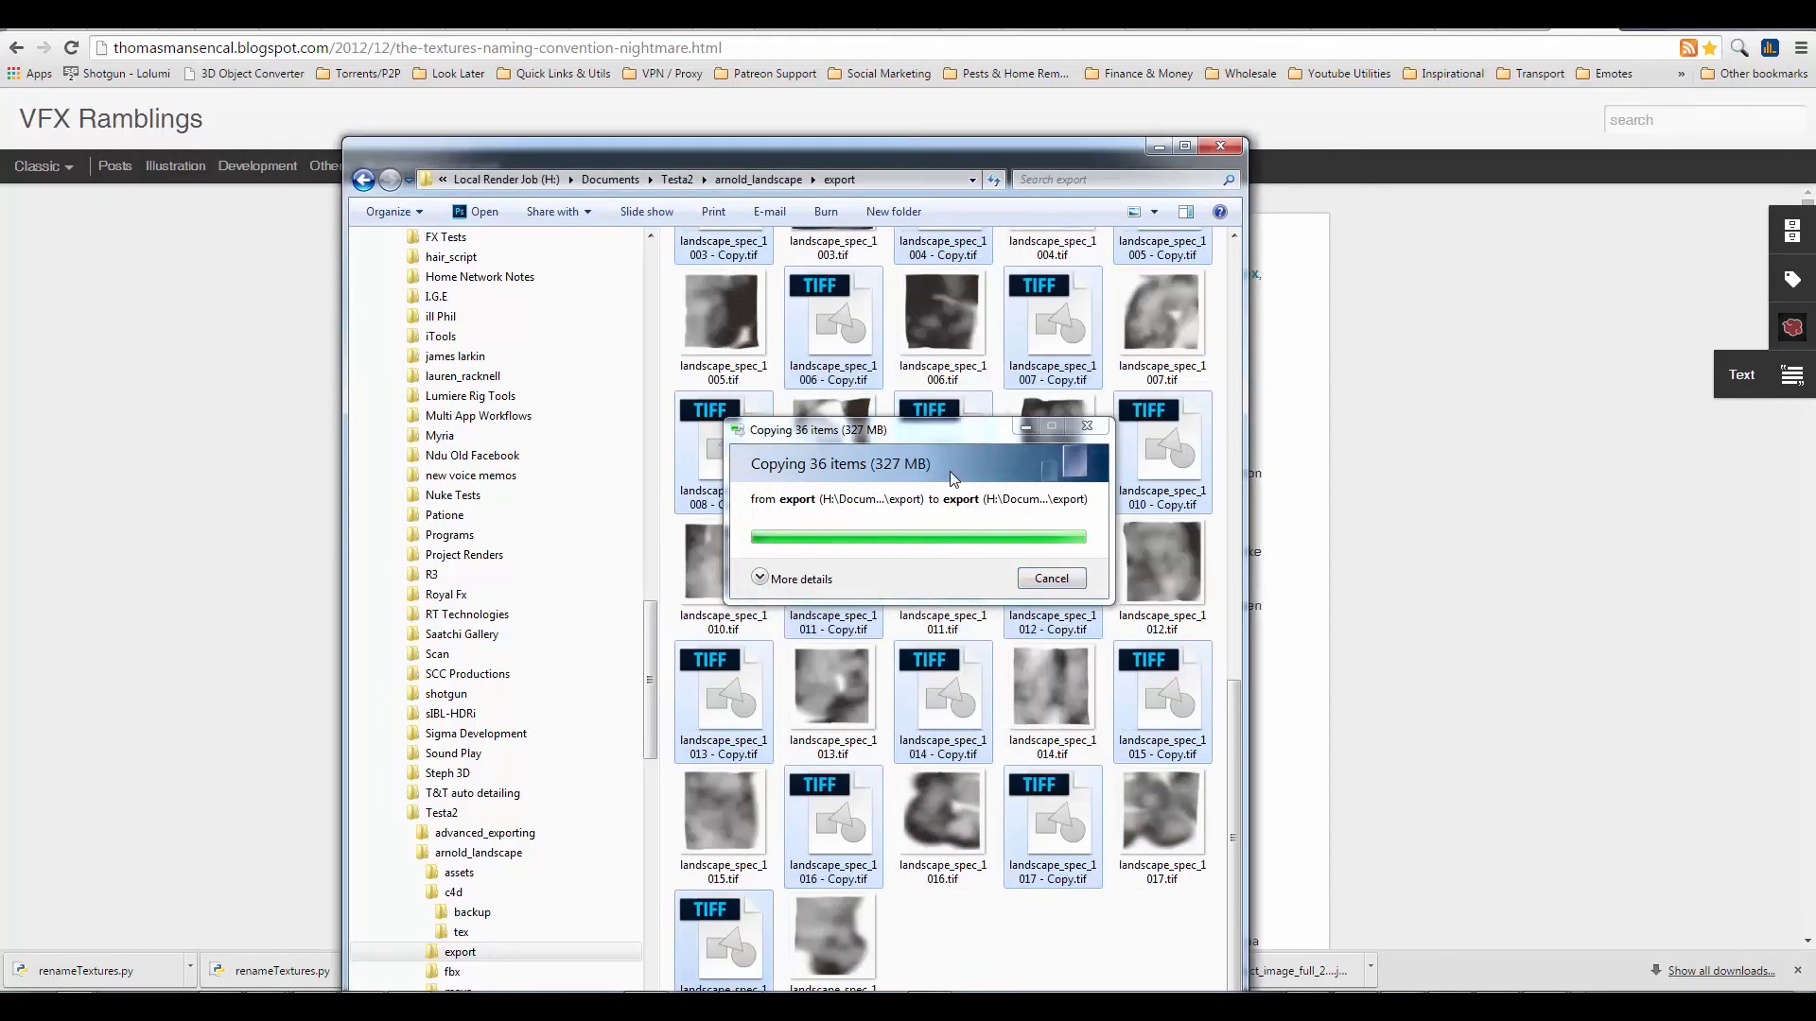
pyautogui.press('Delete')
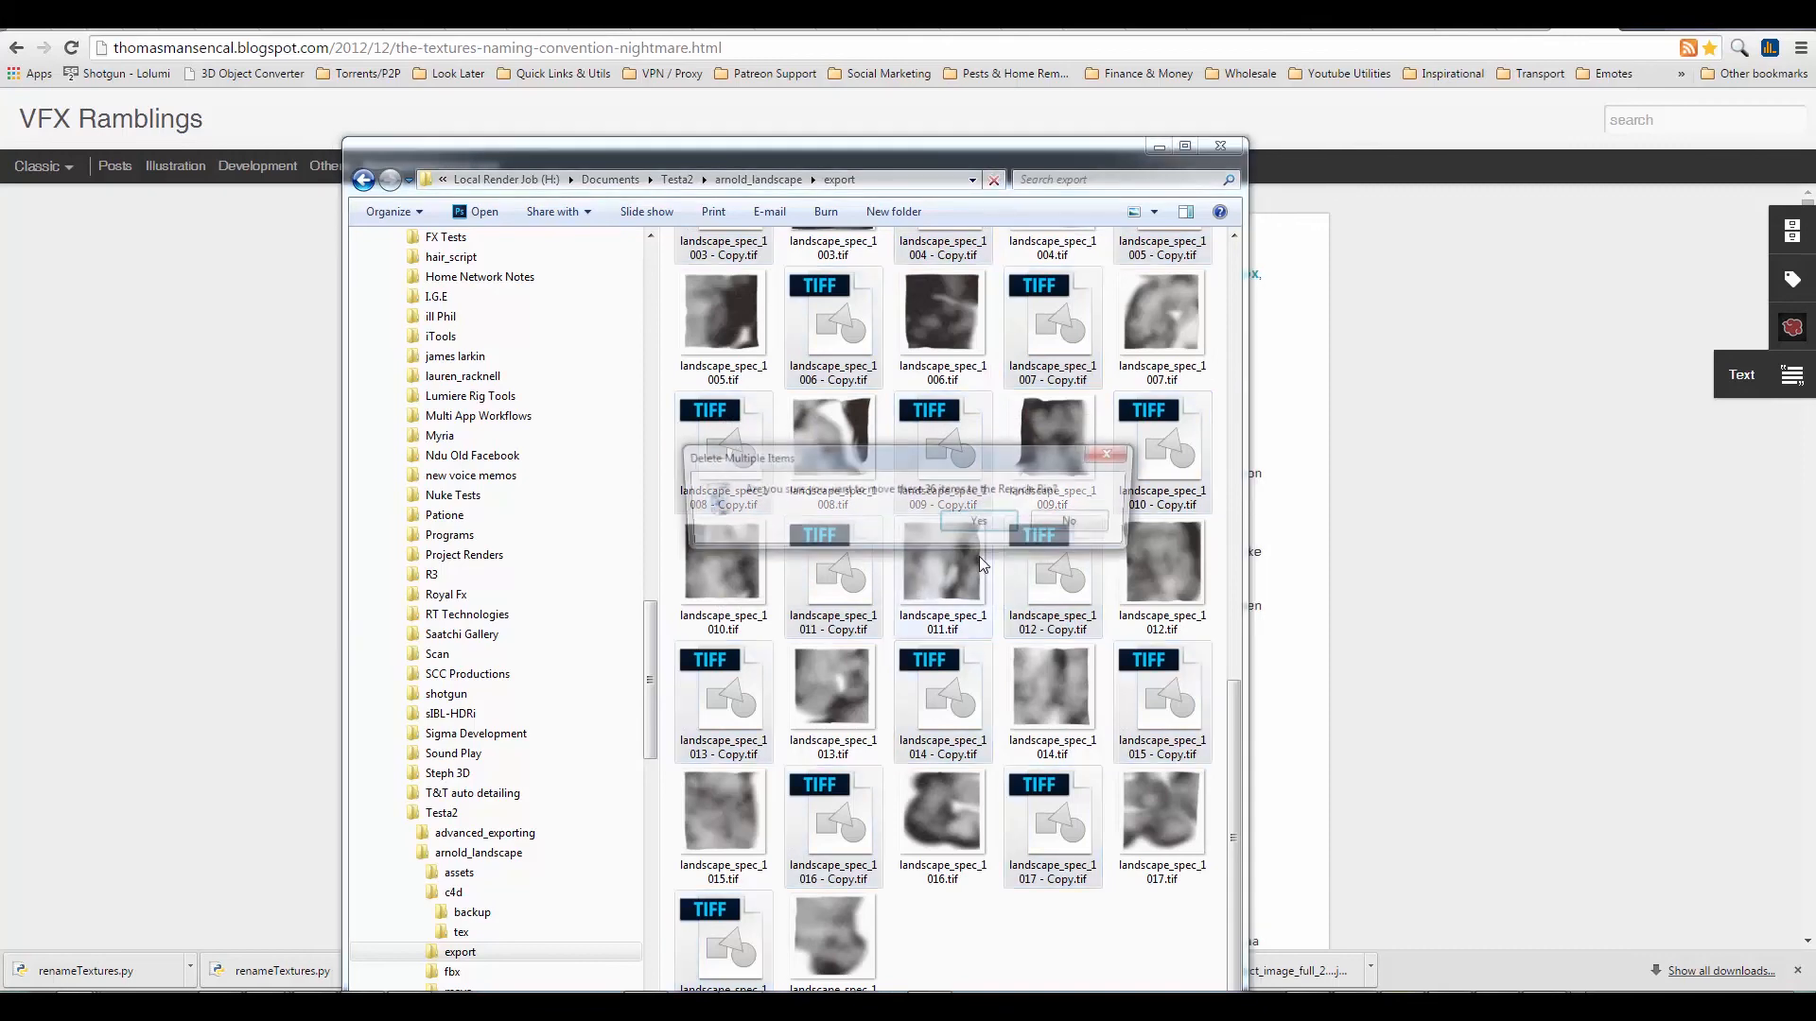
pyautogui.press('Return')
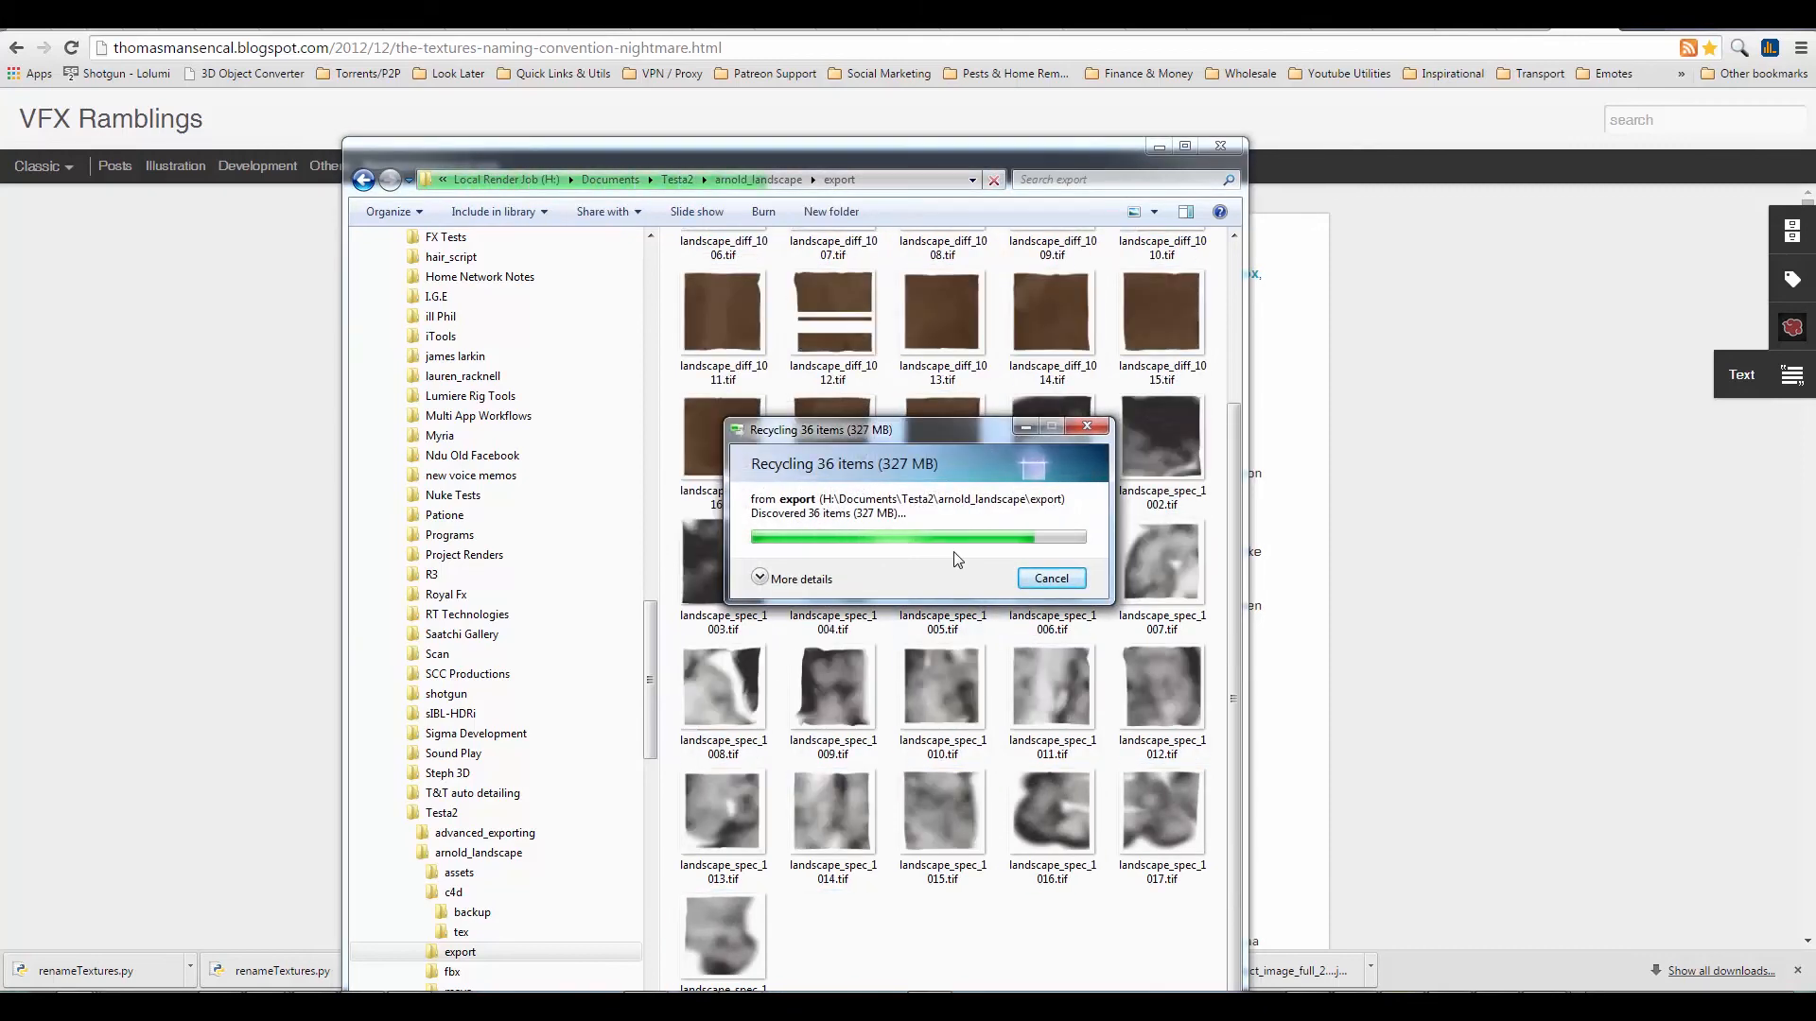
# Move all renamed landscape_diff and landscape_spec tiles from the export folder into the tex folder under c4d
pyautogui.click(917, 490)
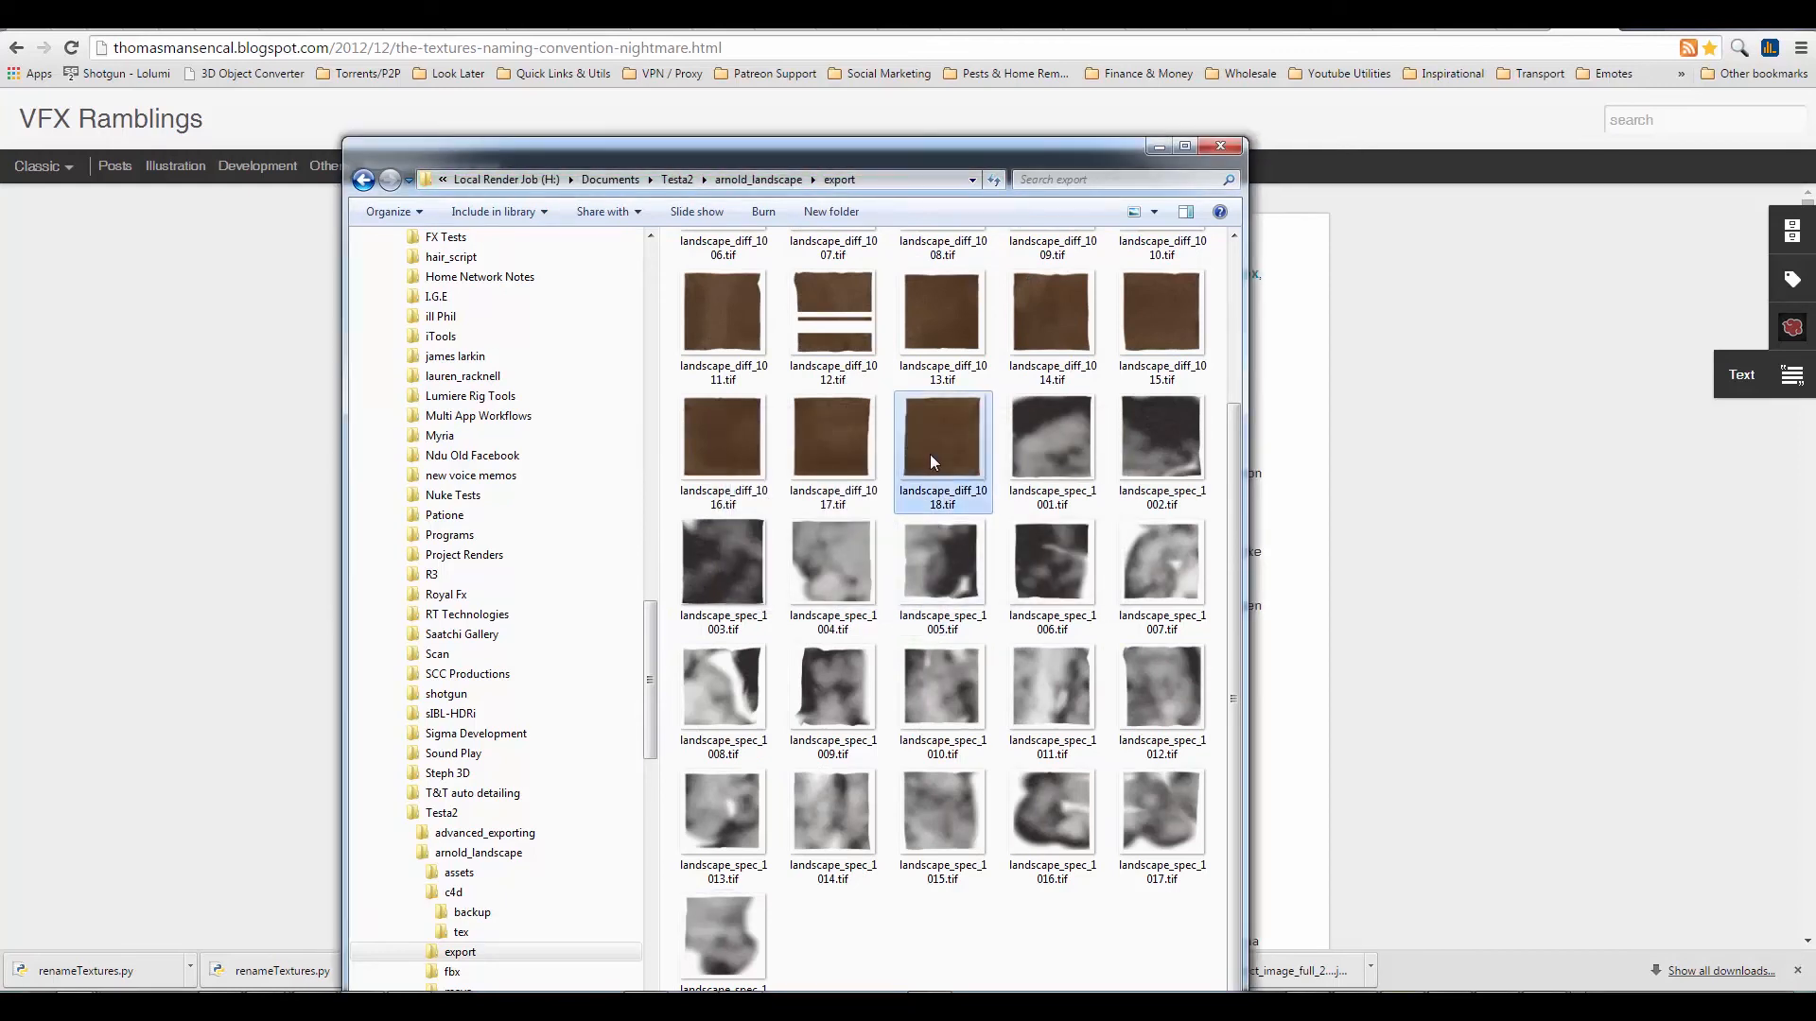
pyautogui.hotkey('ctrl', 'a')
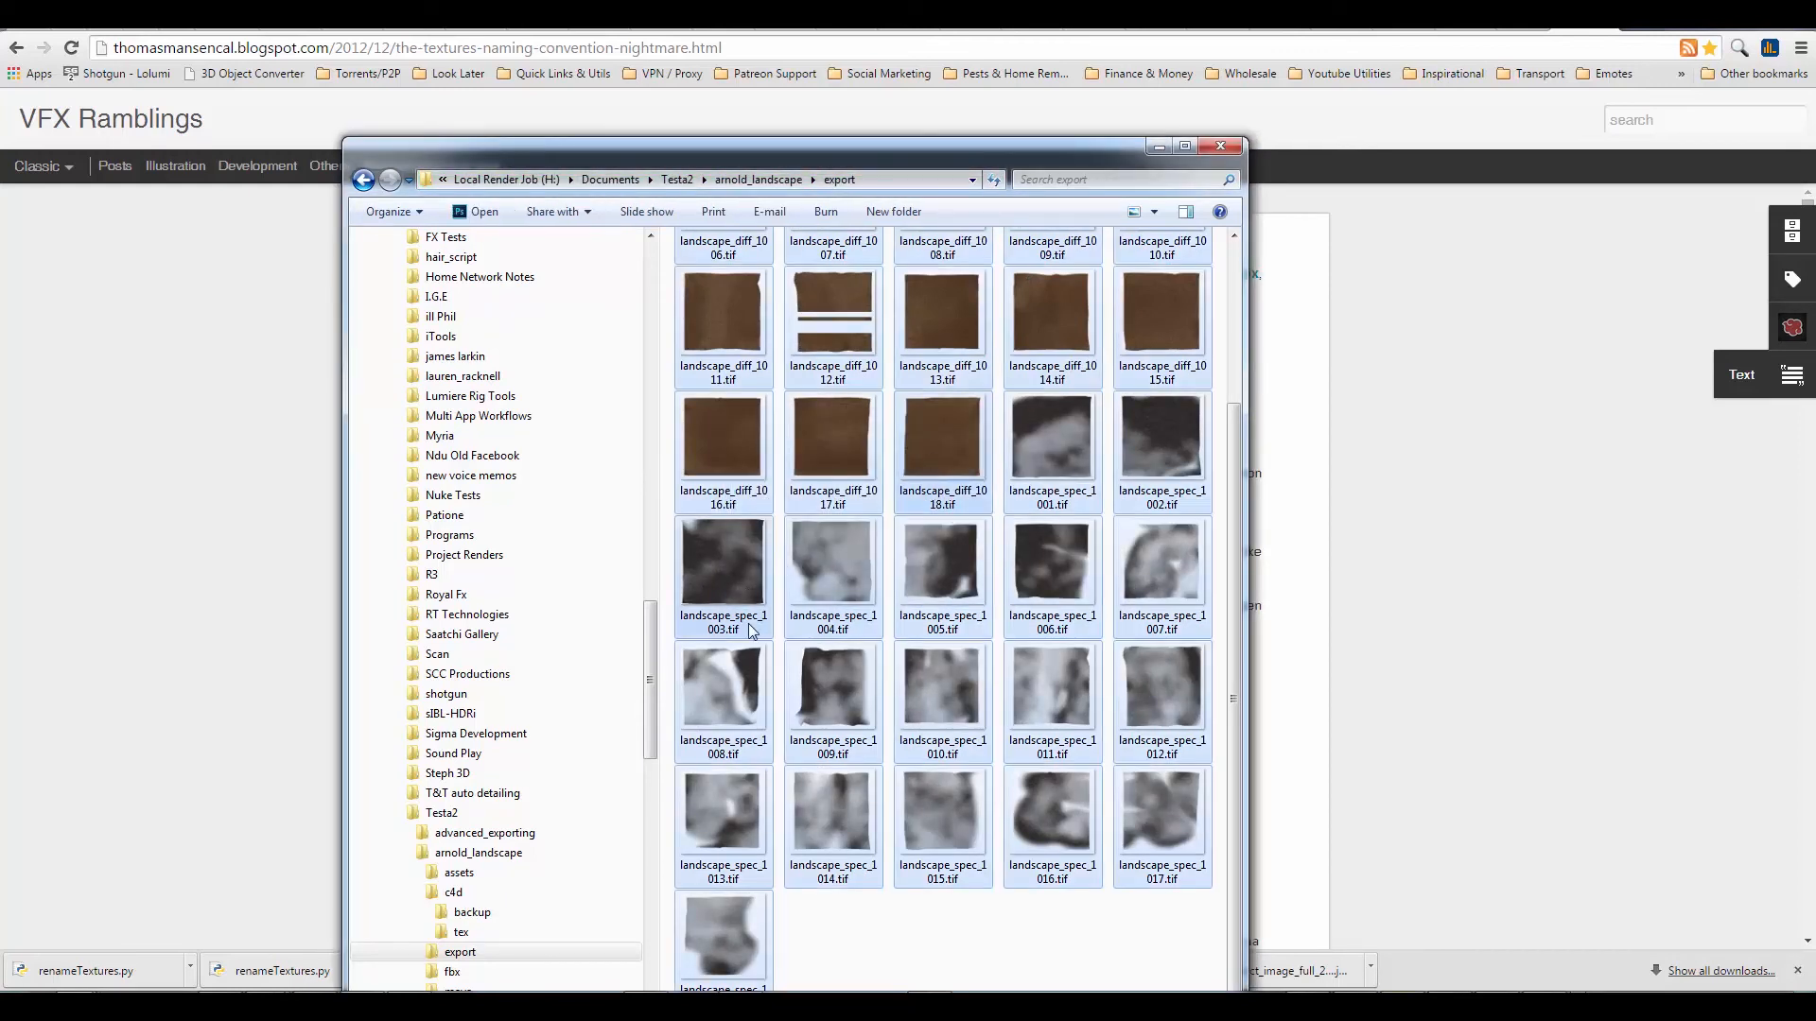
pyautogui.moveTo(793, 564); pyautogui.dragTo(501, 935)
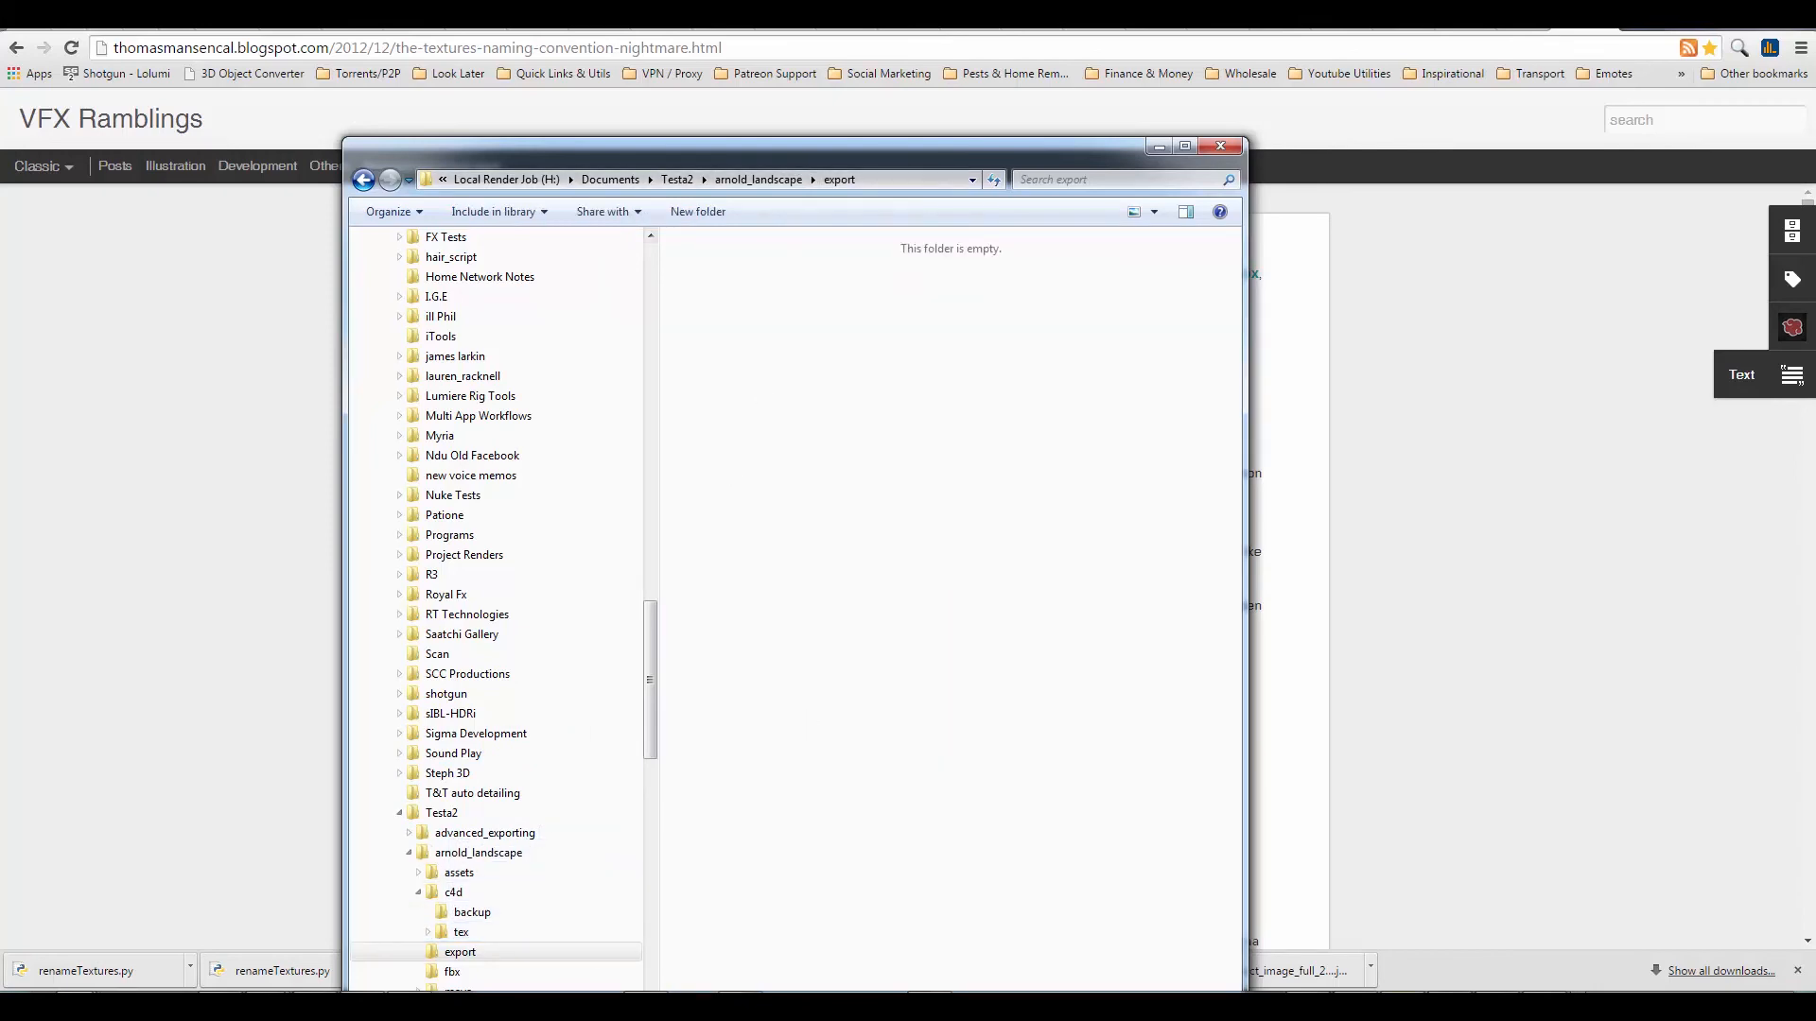
# Switch to Cinema 4D and, in the landscape_mat network, duplicate the normal image node as landscape_diff_<udim>.tif, connected to the standard shader's diffuse color
pyautogui.hotkey('alt', 'Tab')
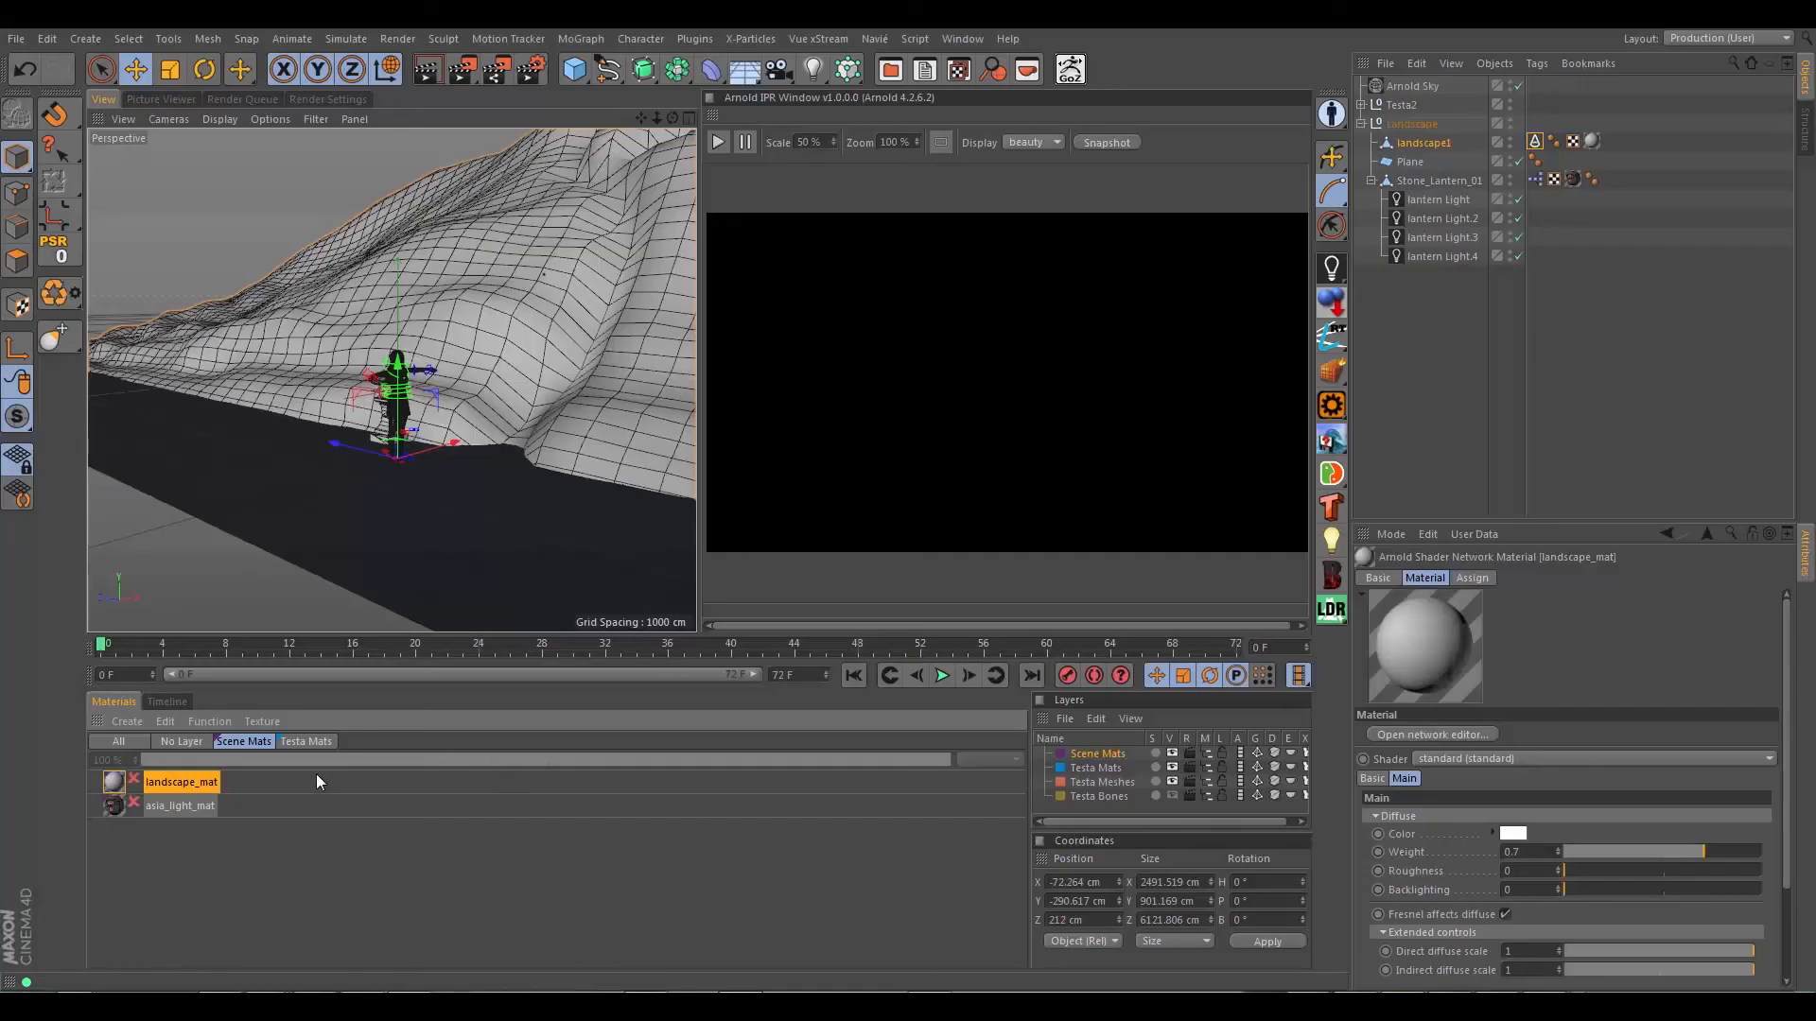
pyautogui.click(1447, 736)
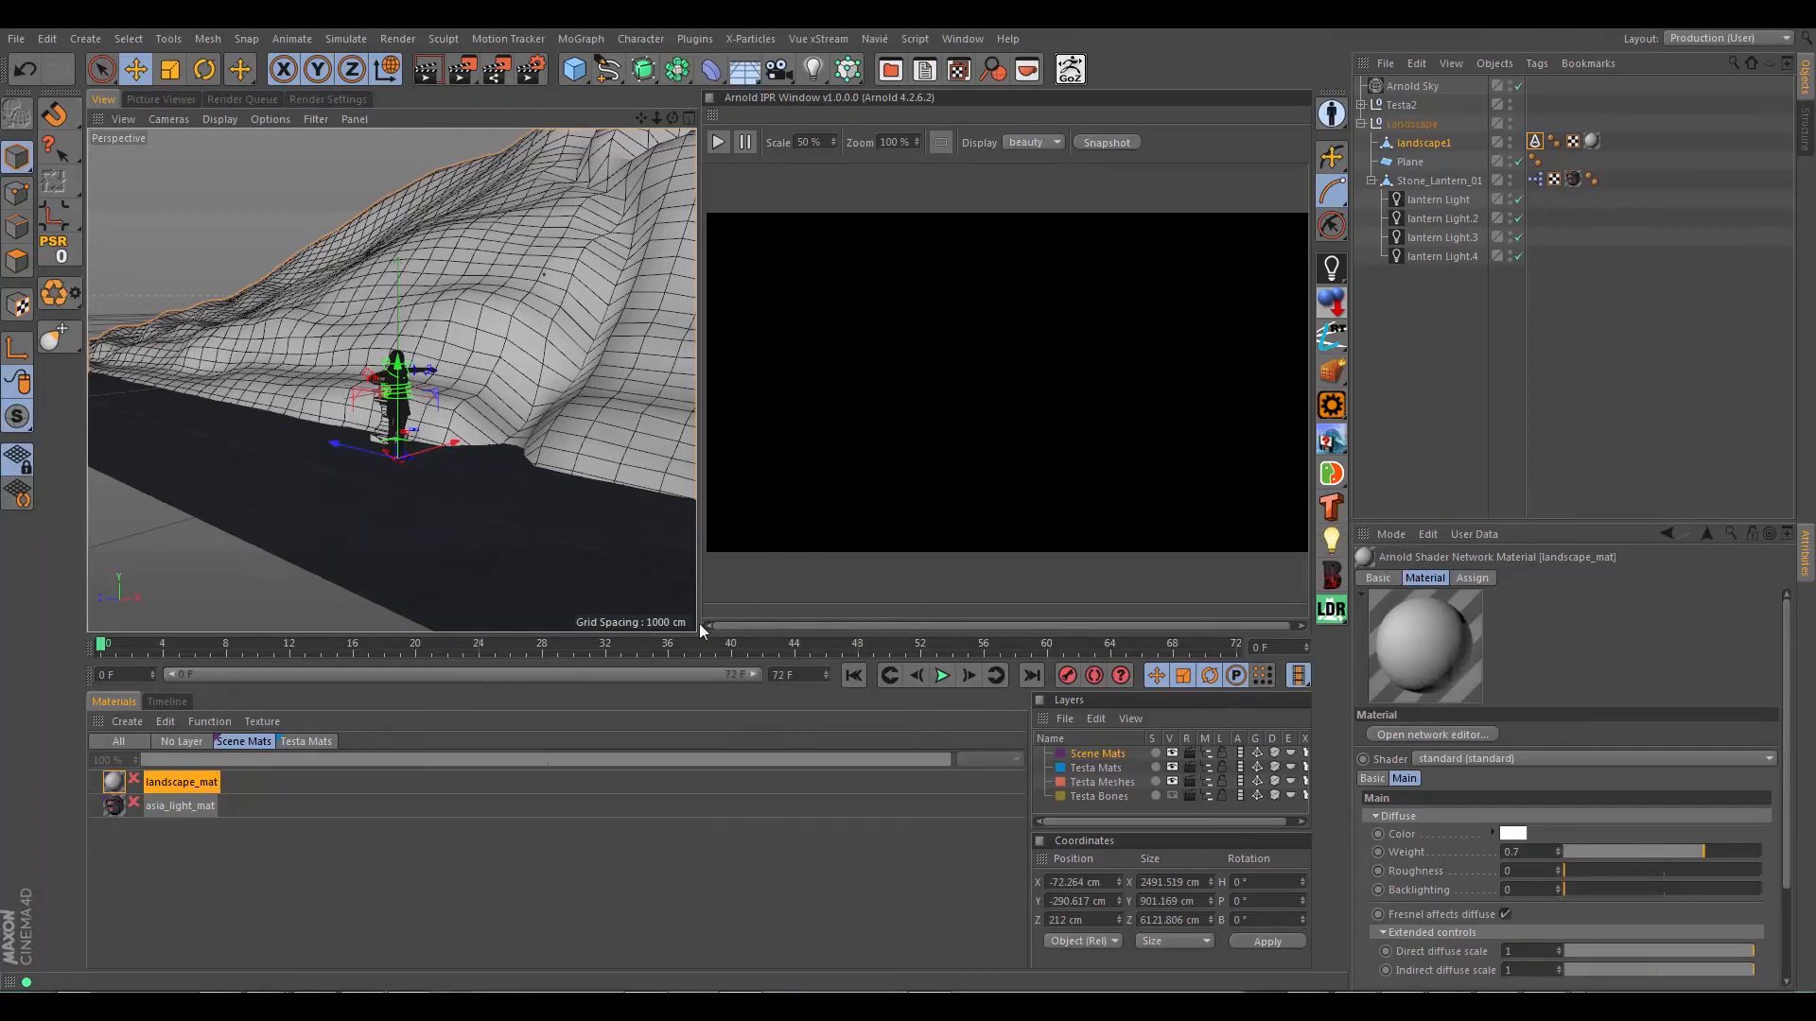
pyautogui.click(669, 383)
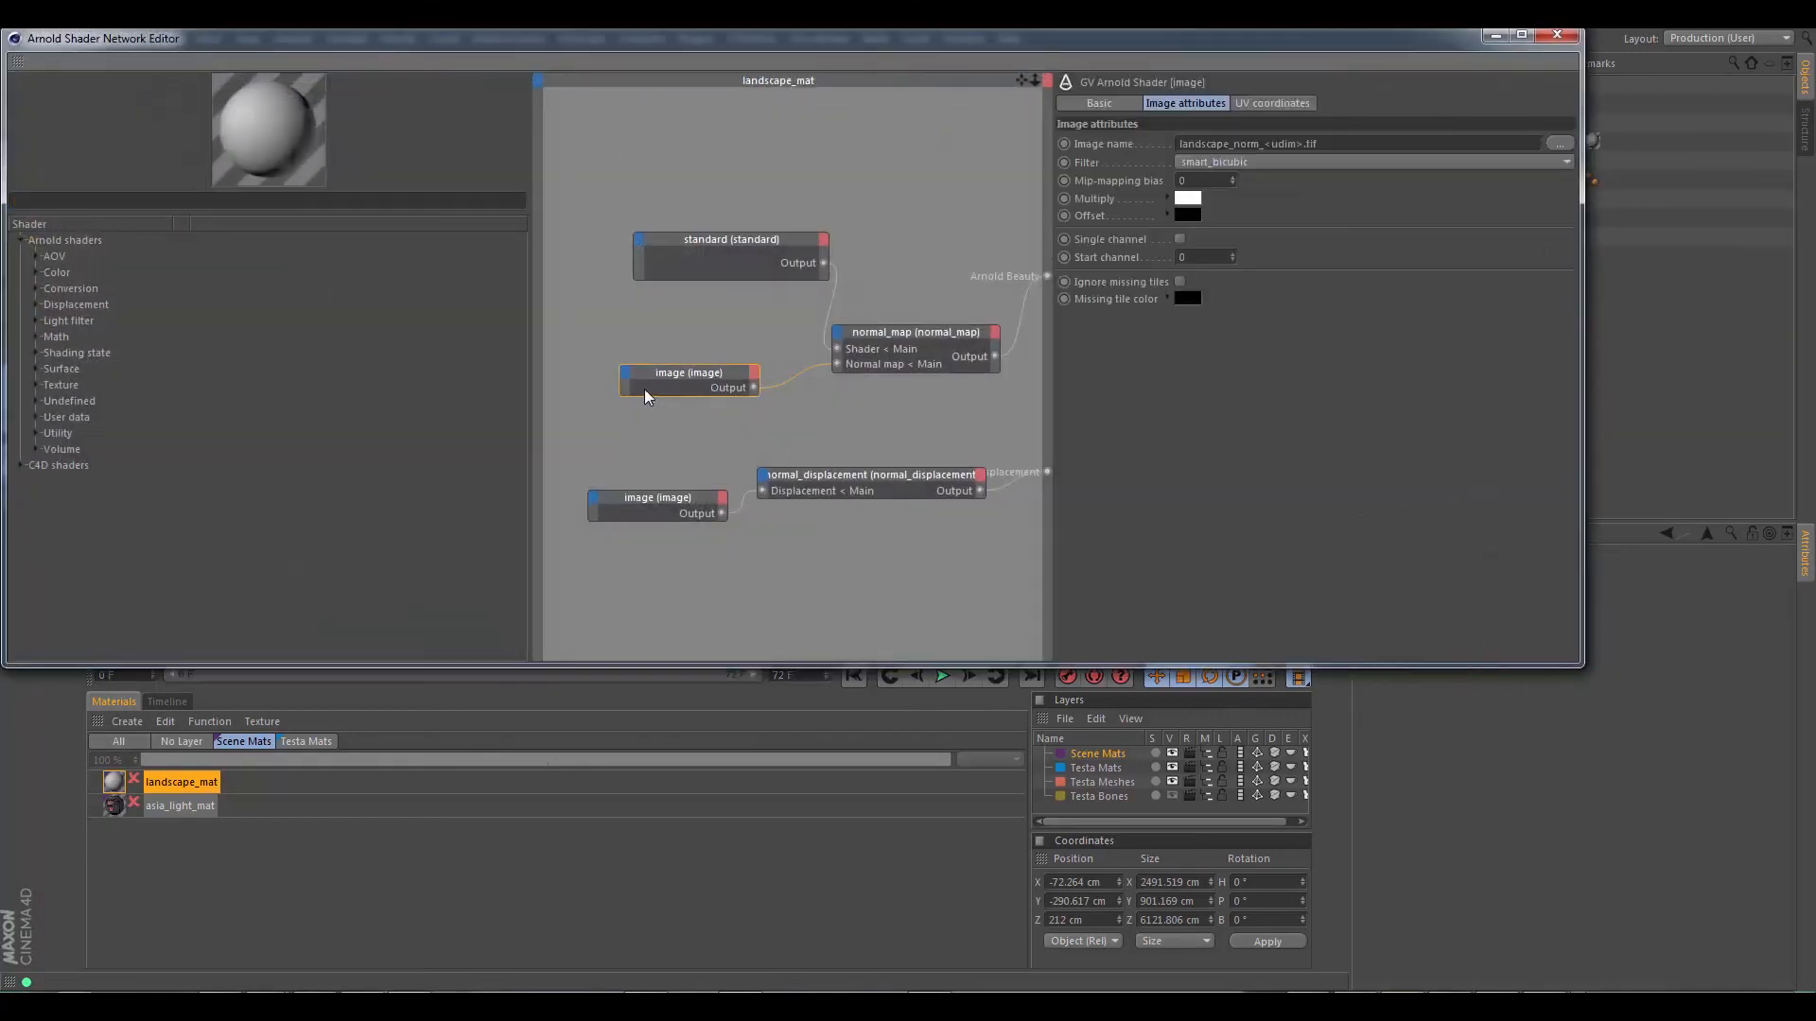
pyautogui.keyDown('ctrl'); pyautogui.moveTo(668, 383); pyautogui.dragTo(651, 161); pyautogui.keyUp('ctrl')
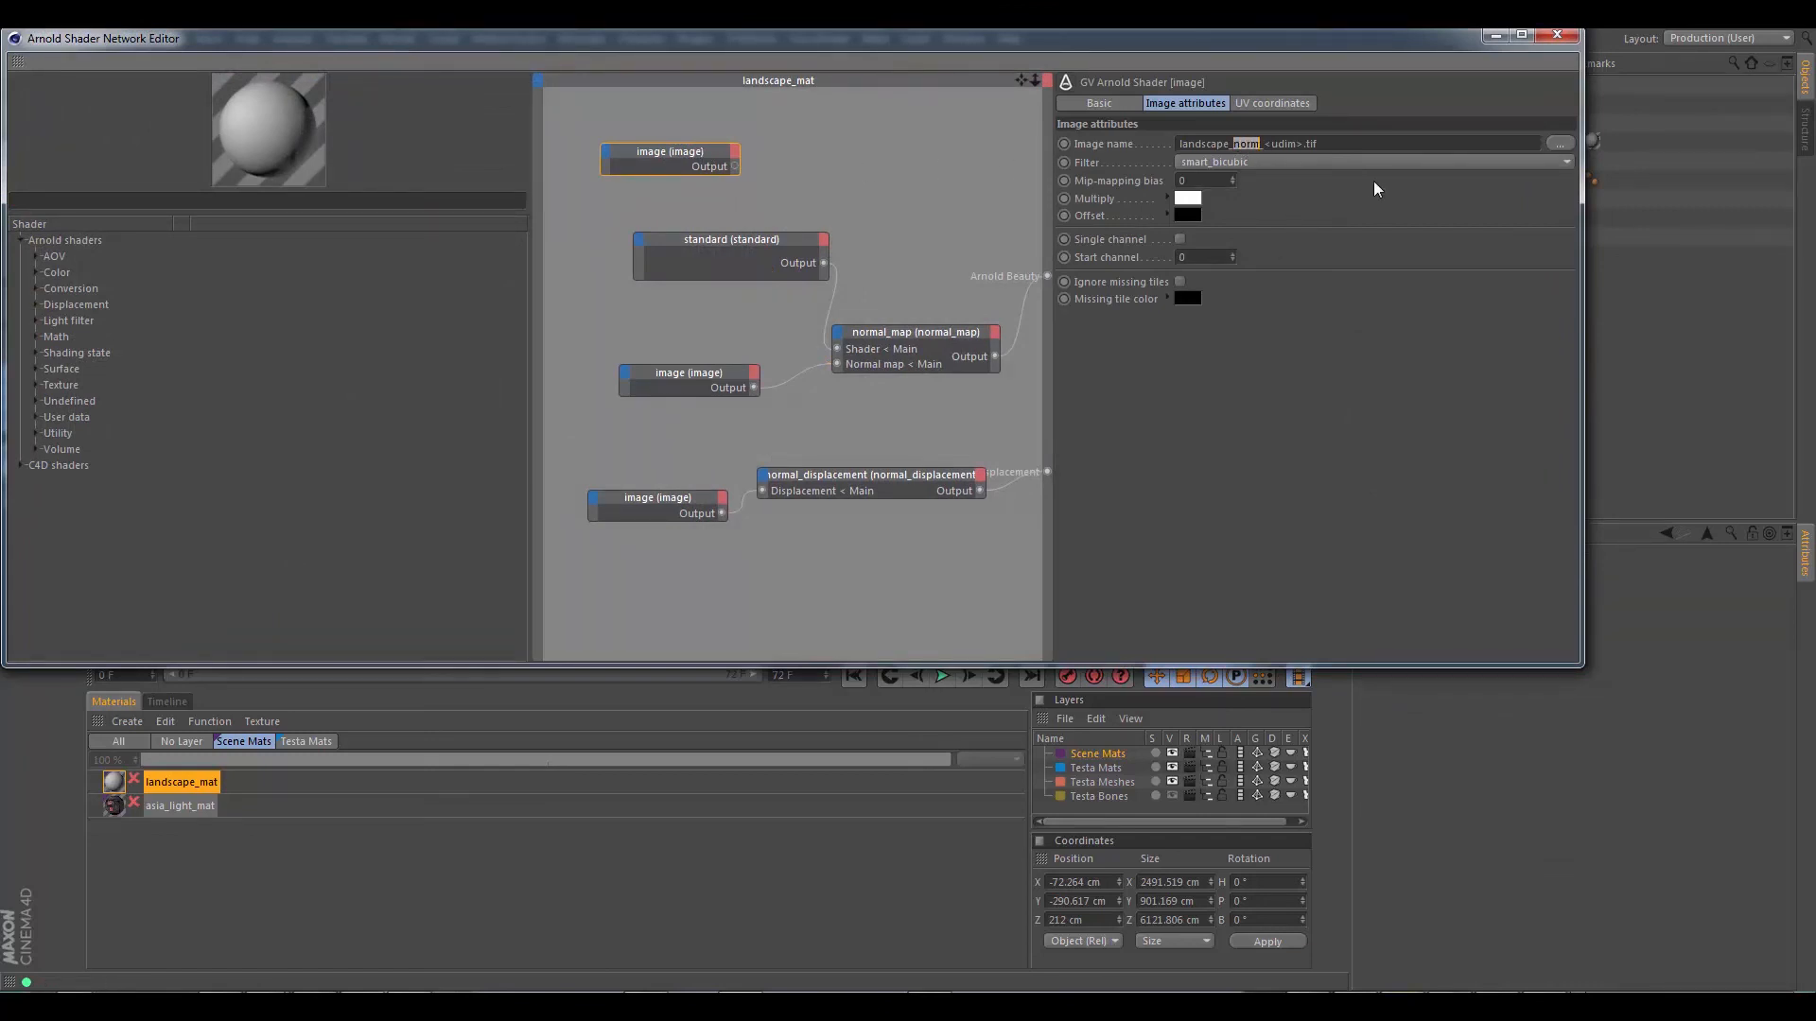
pyautogui.write('diff')
pyautogui.moveTo(734, 170); pyautogui.dragTo(849, 257)
pyautogui.moveTo(726, 238); pyautogui.dragTo(838, 218)
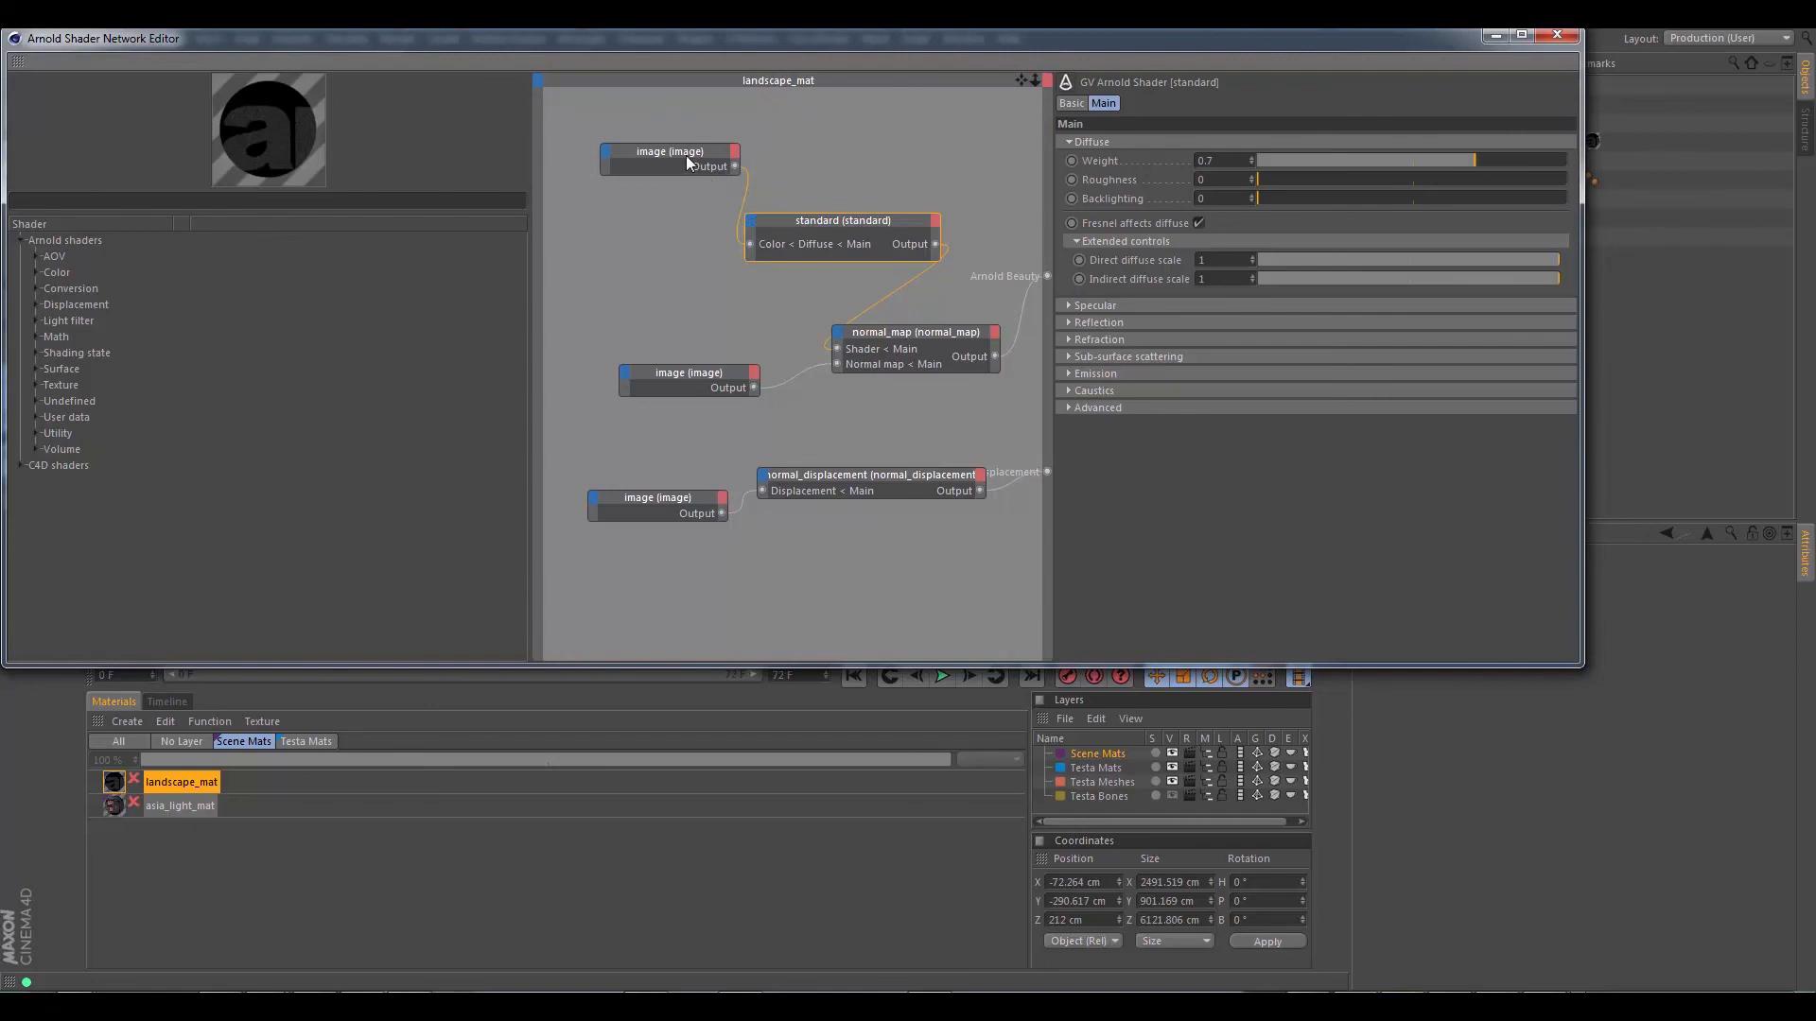
# Duplicate the diffuse image node, connect the copy to the standard shader's specular color, and set its image name to landscape_spec_<udim>.tif
pyautogui.keyDown('ctrl'); pyautogui.moveTo(687, 162); pyautogui.dragTo(976, 258); pyautogui.keyUp('ctrl')
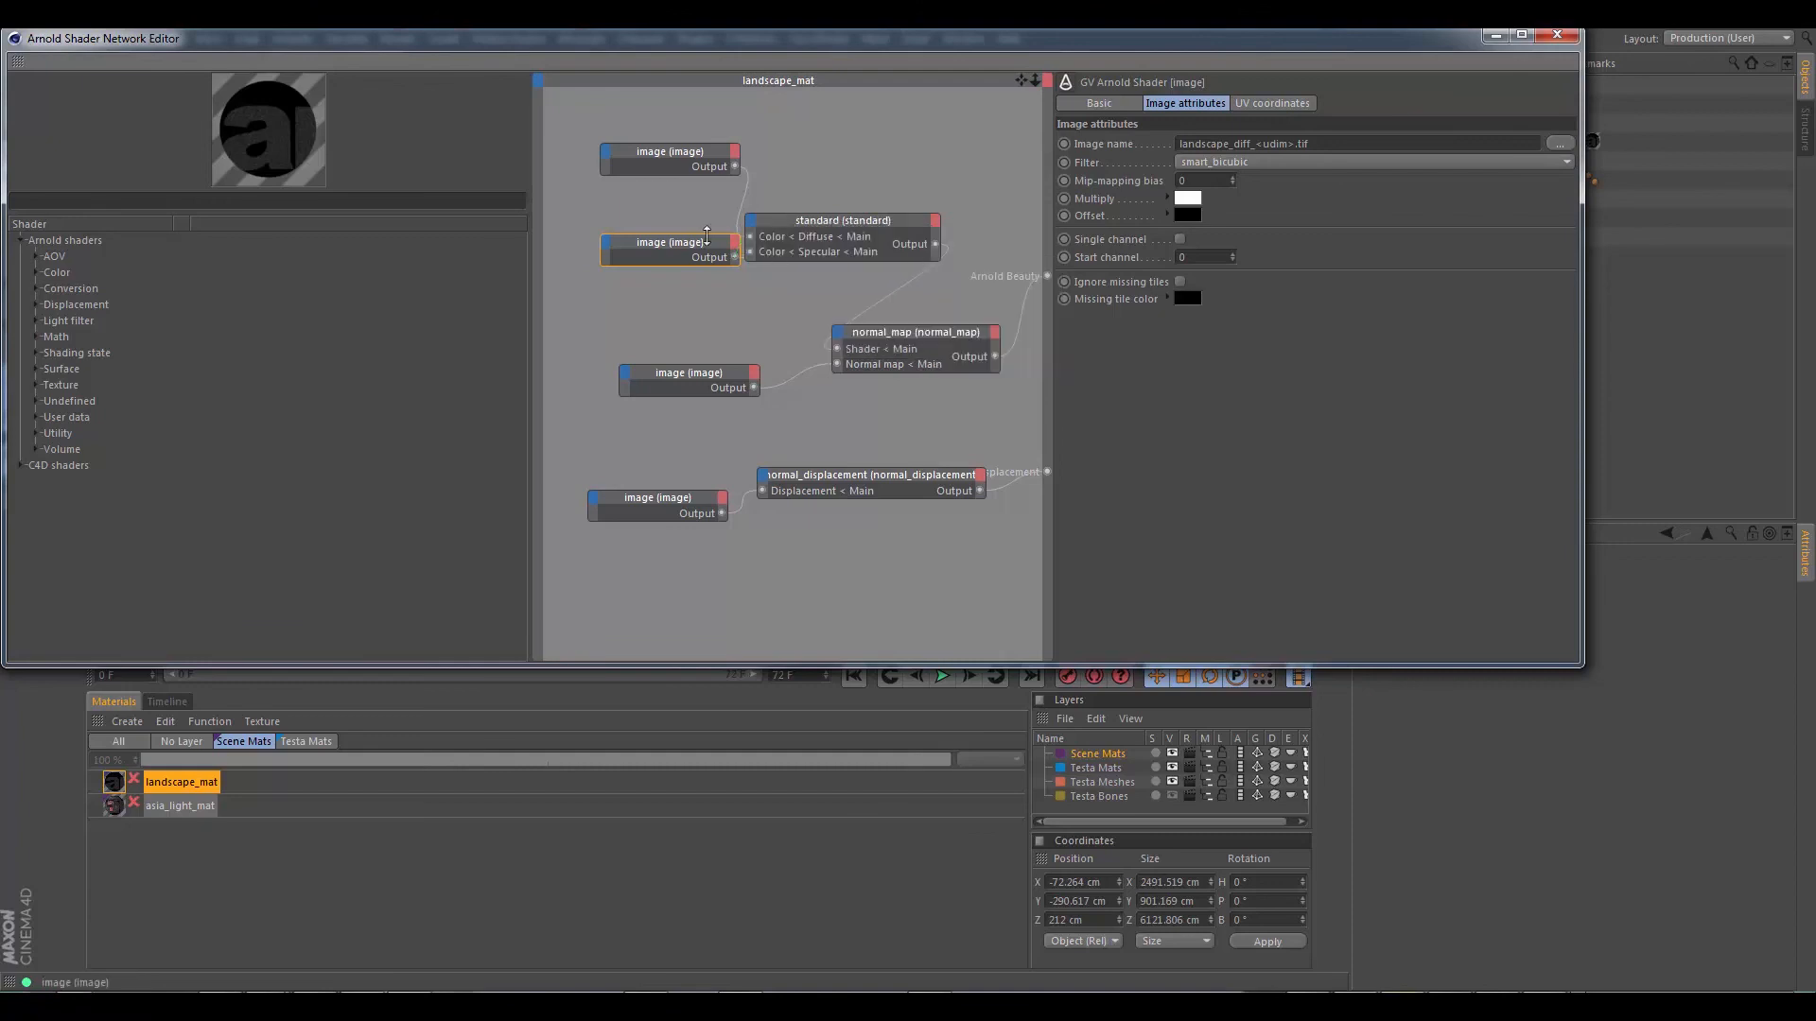
pyautogui.moveTo(704, 241); pyautogui.dragTo(672, 275)
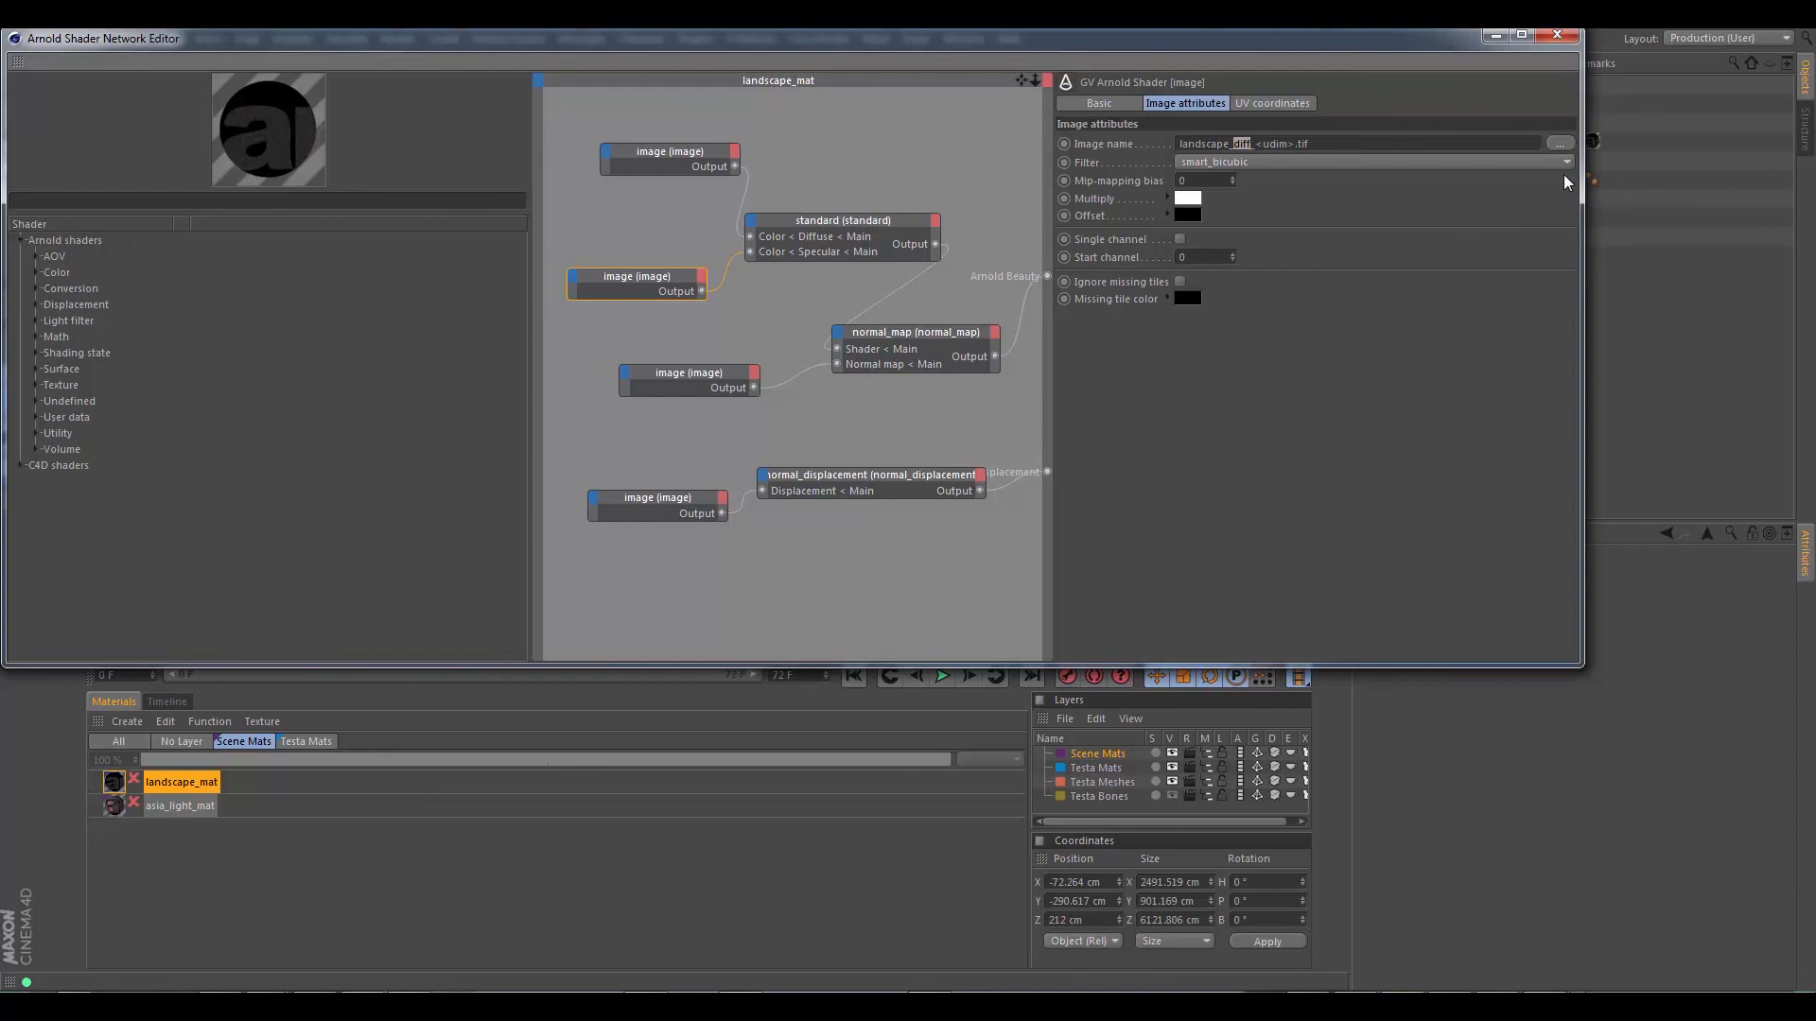
pyautogui.write('spec')
# Start the Arnold IPR render with the network editor moved out of its way and examine the textured landscape from several angles
pyautogui.moveTo(1061, 45); pyautogui.dragTo(1149, 159)
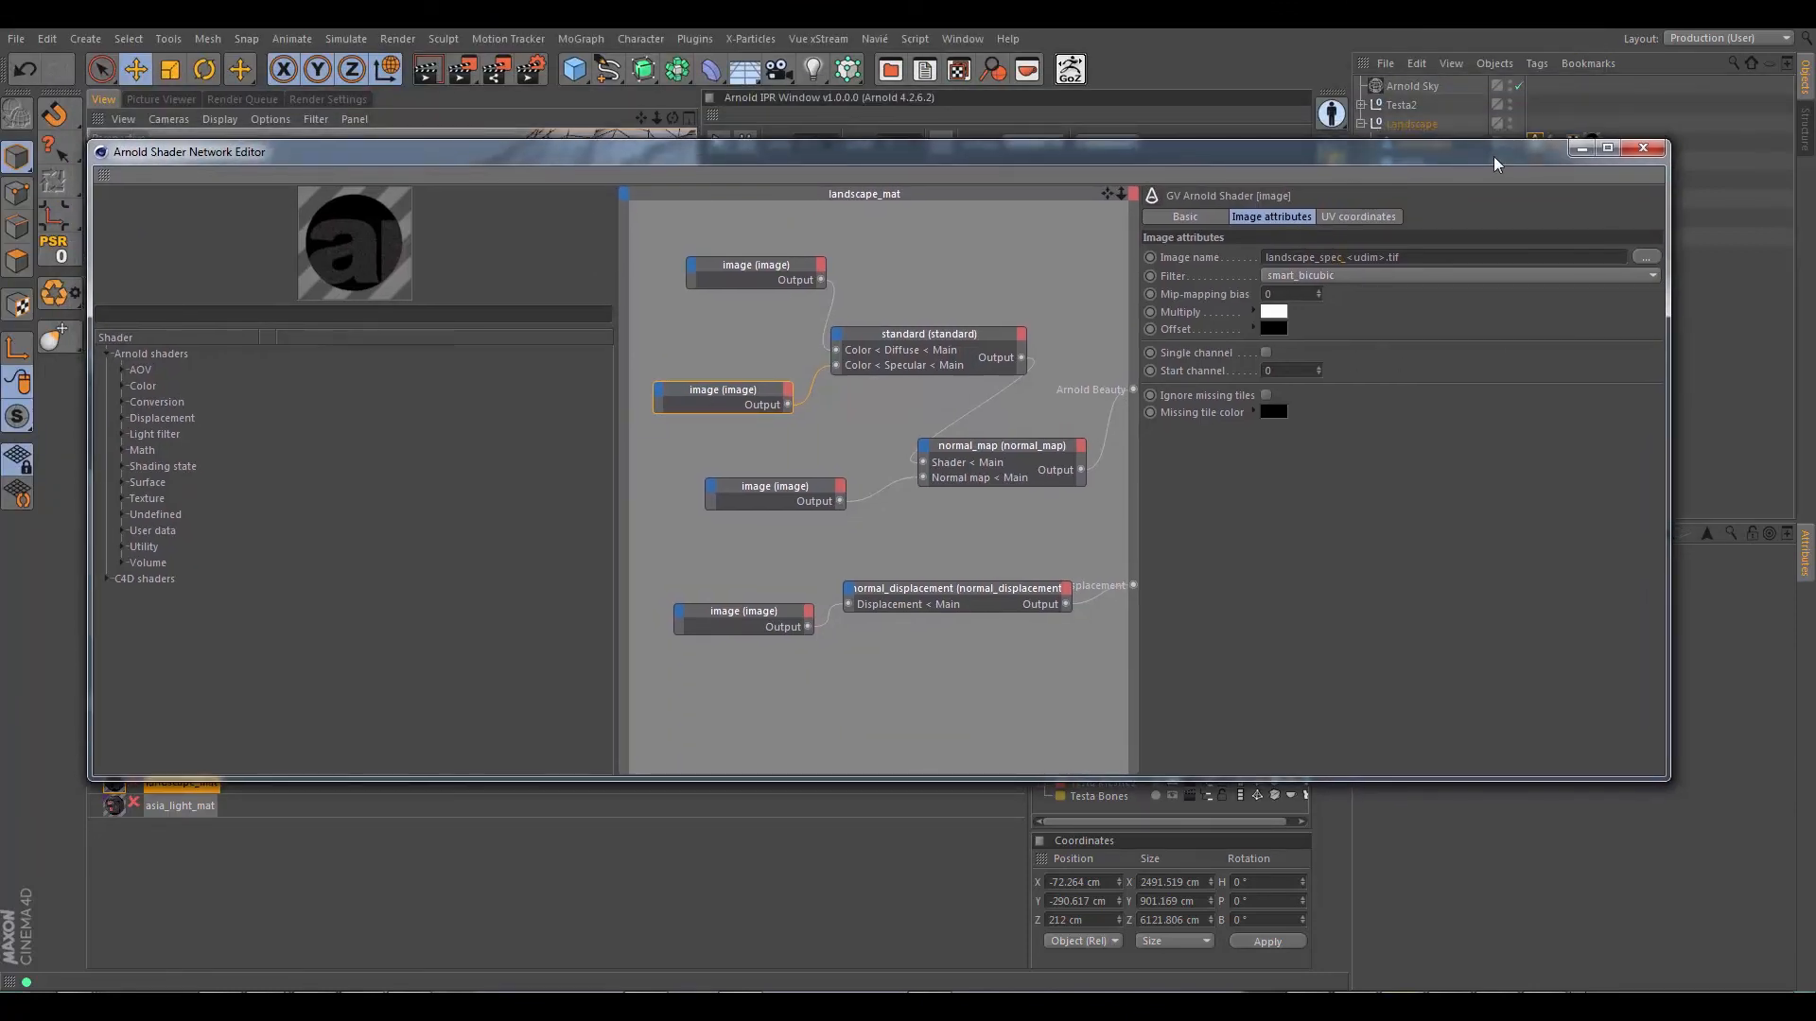
pyautogui.moveTo(1497, 166); pyautogui.dragTo(1504, 688)
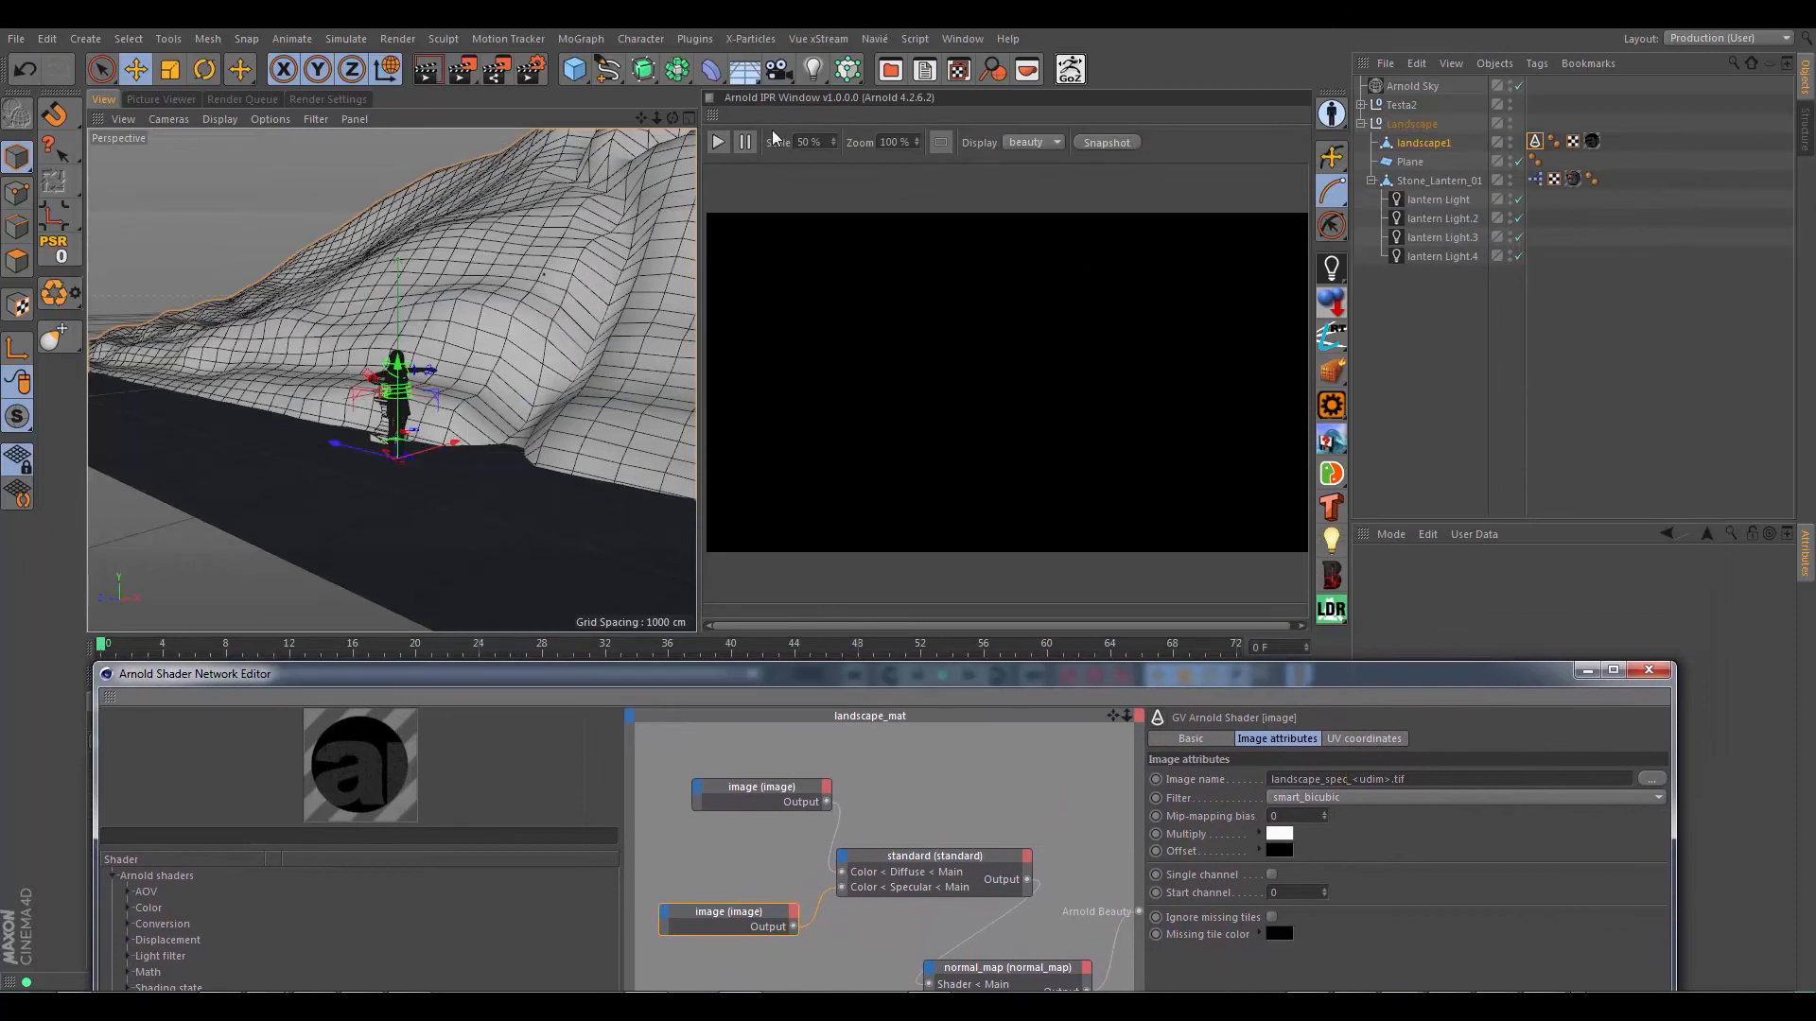
pyautogui.click(718, 142)
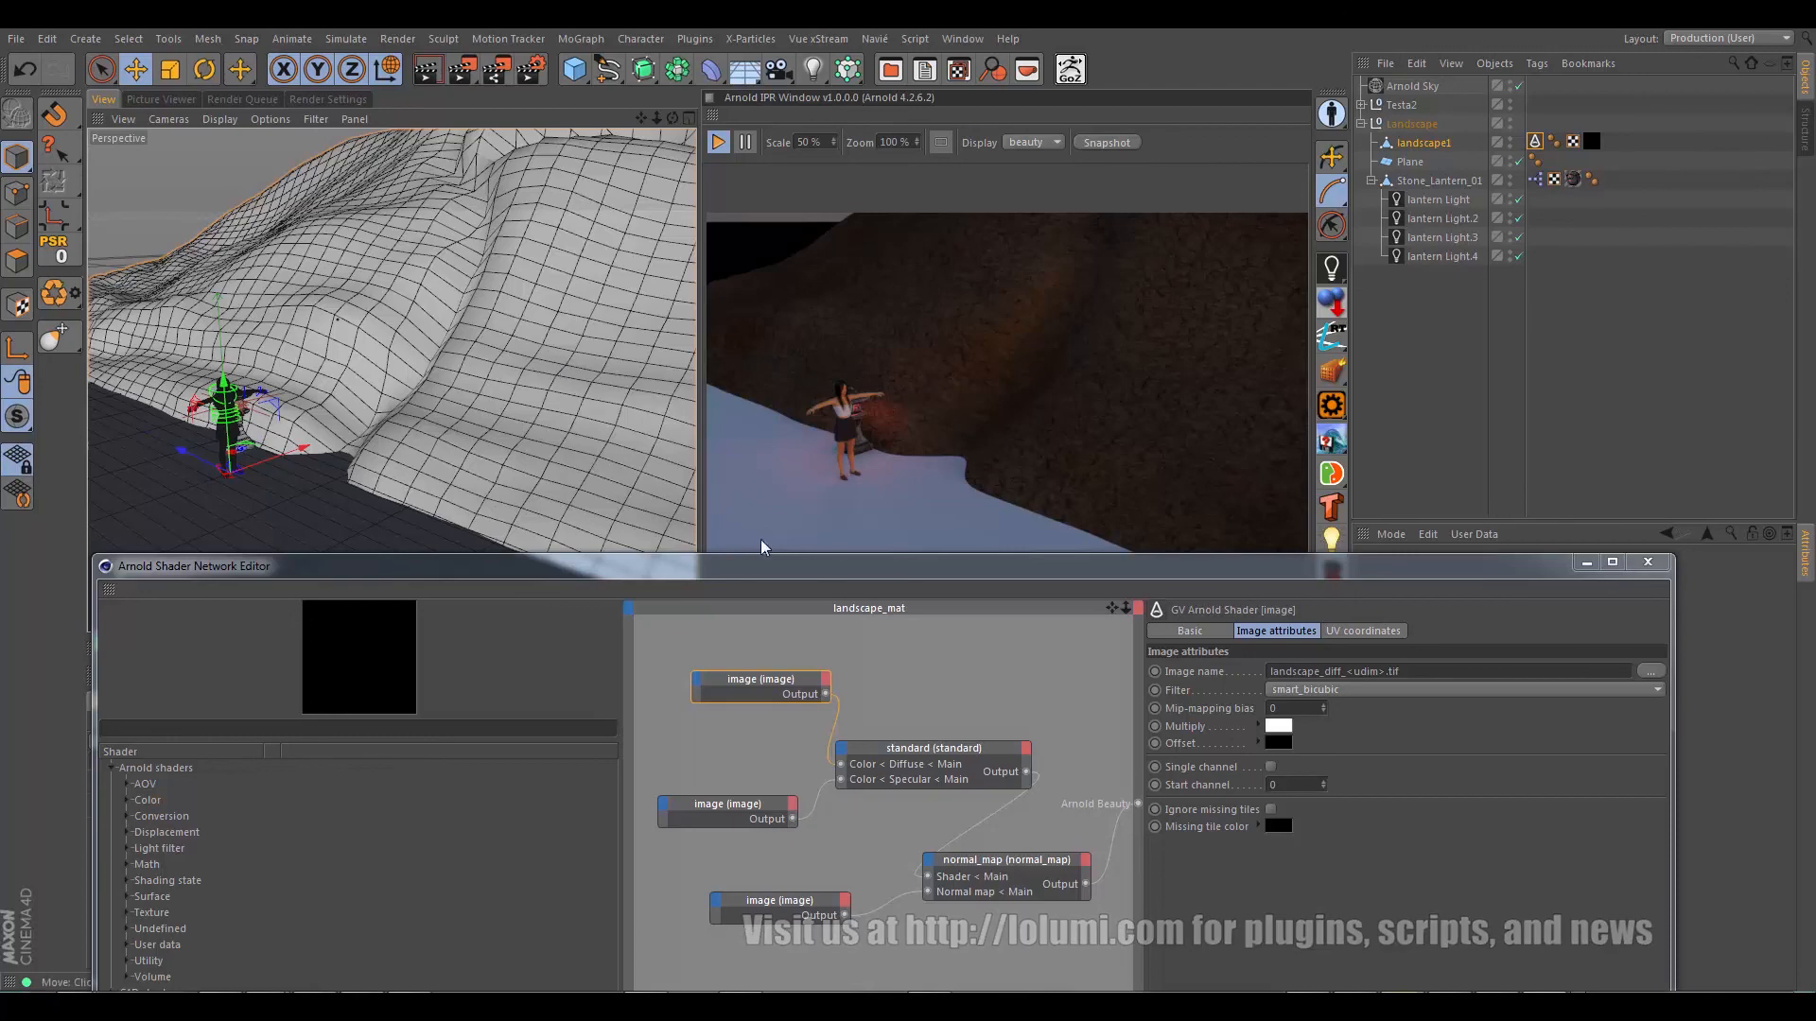
pyautogui.keyDown('alt'); pyautogui.moveTo(488, 399); pyautogui.dragTo(384, 421); pyautogui.keyUp('alt')
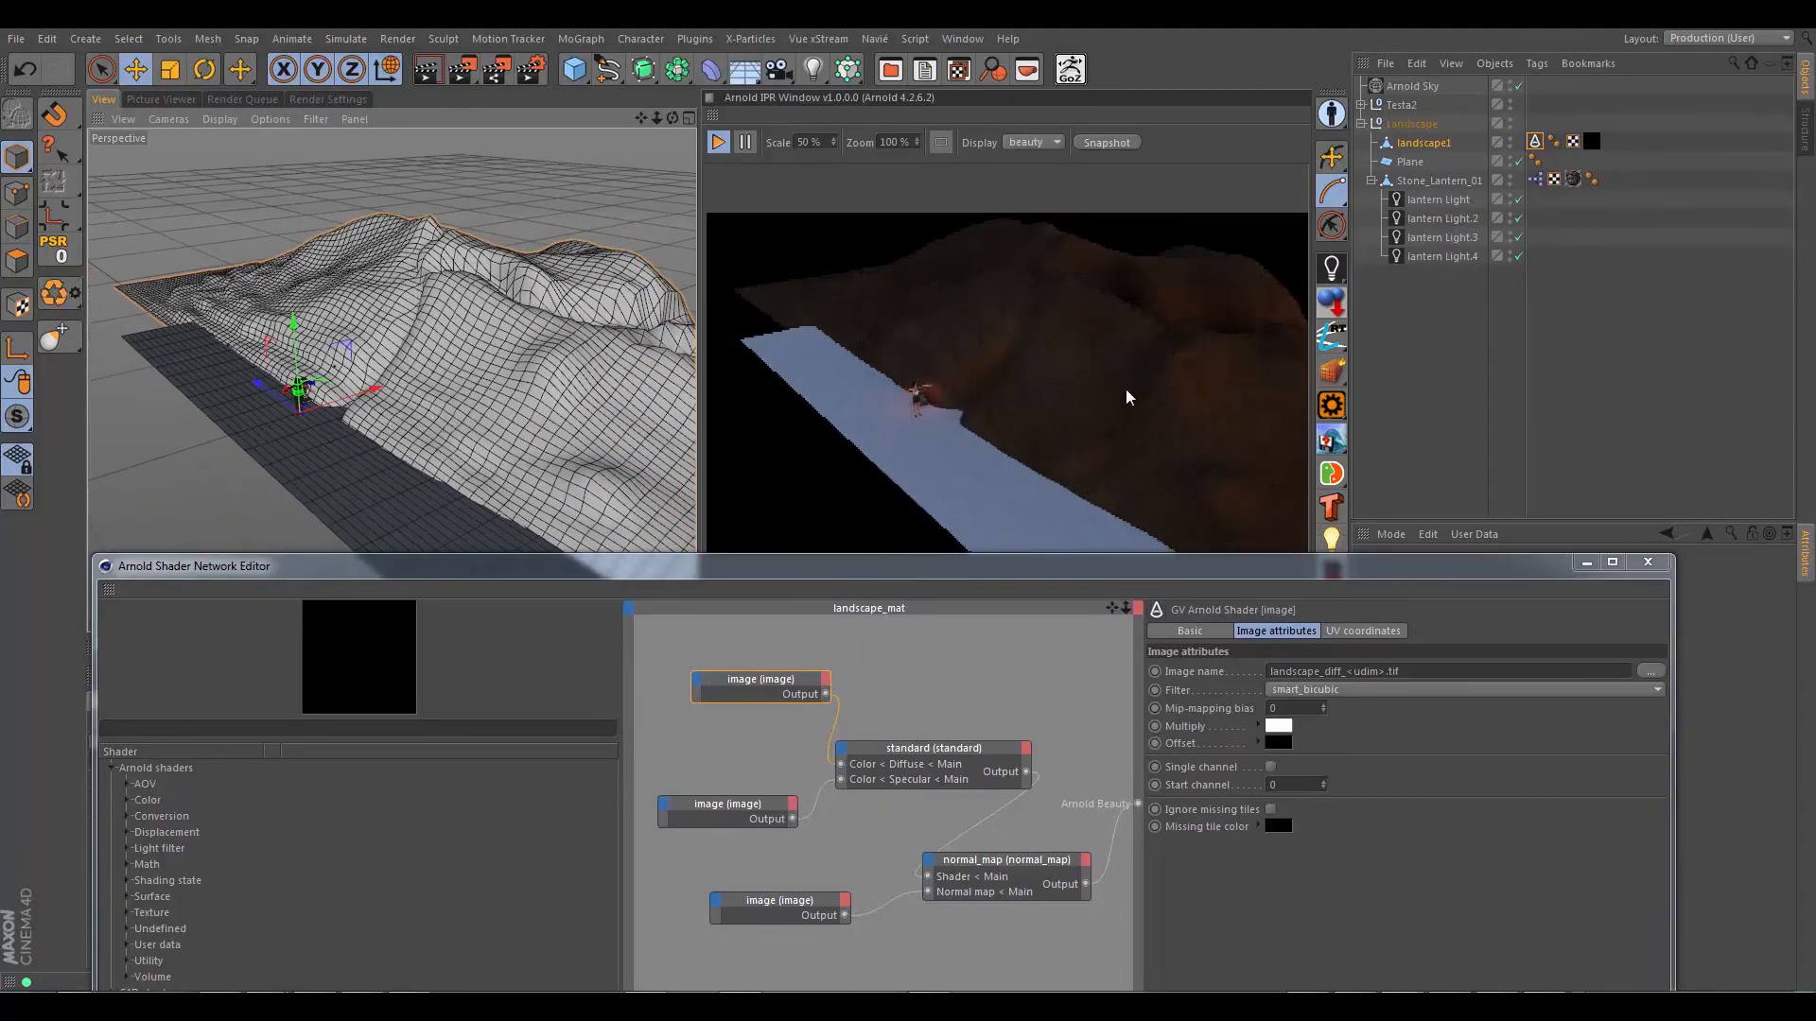
pyautogui.moveTo(511, 367)
pyautogui.keyDown('alt'); pyautogui.mouseDown()
pyautogui.moveTo(442, 374)
pyautogui.moveTo(482, 383)
pyautogui.mouseUp(); pyautogui.keyUp('alt')
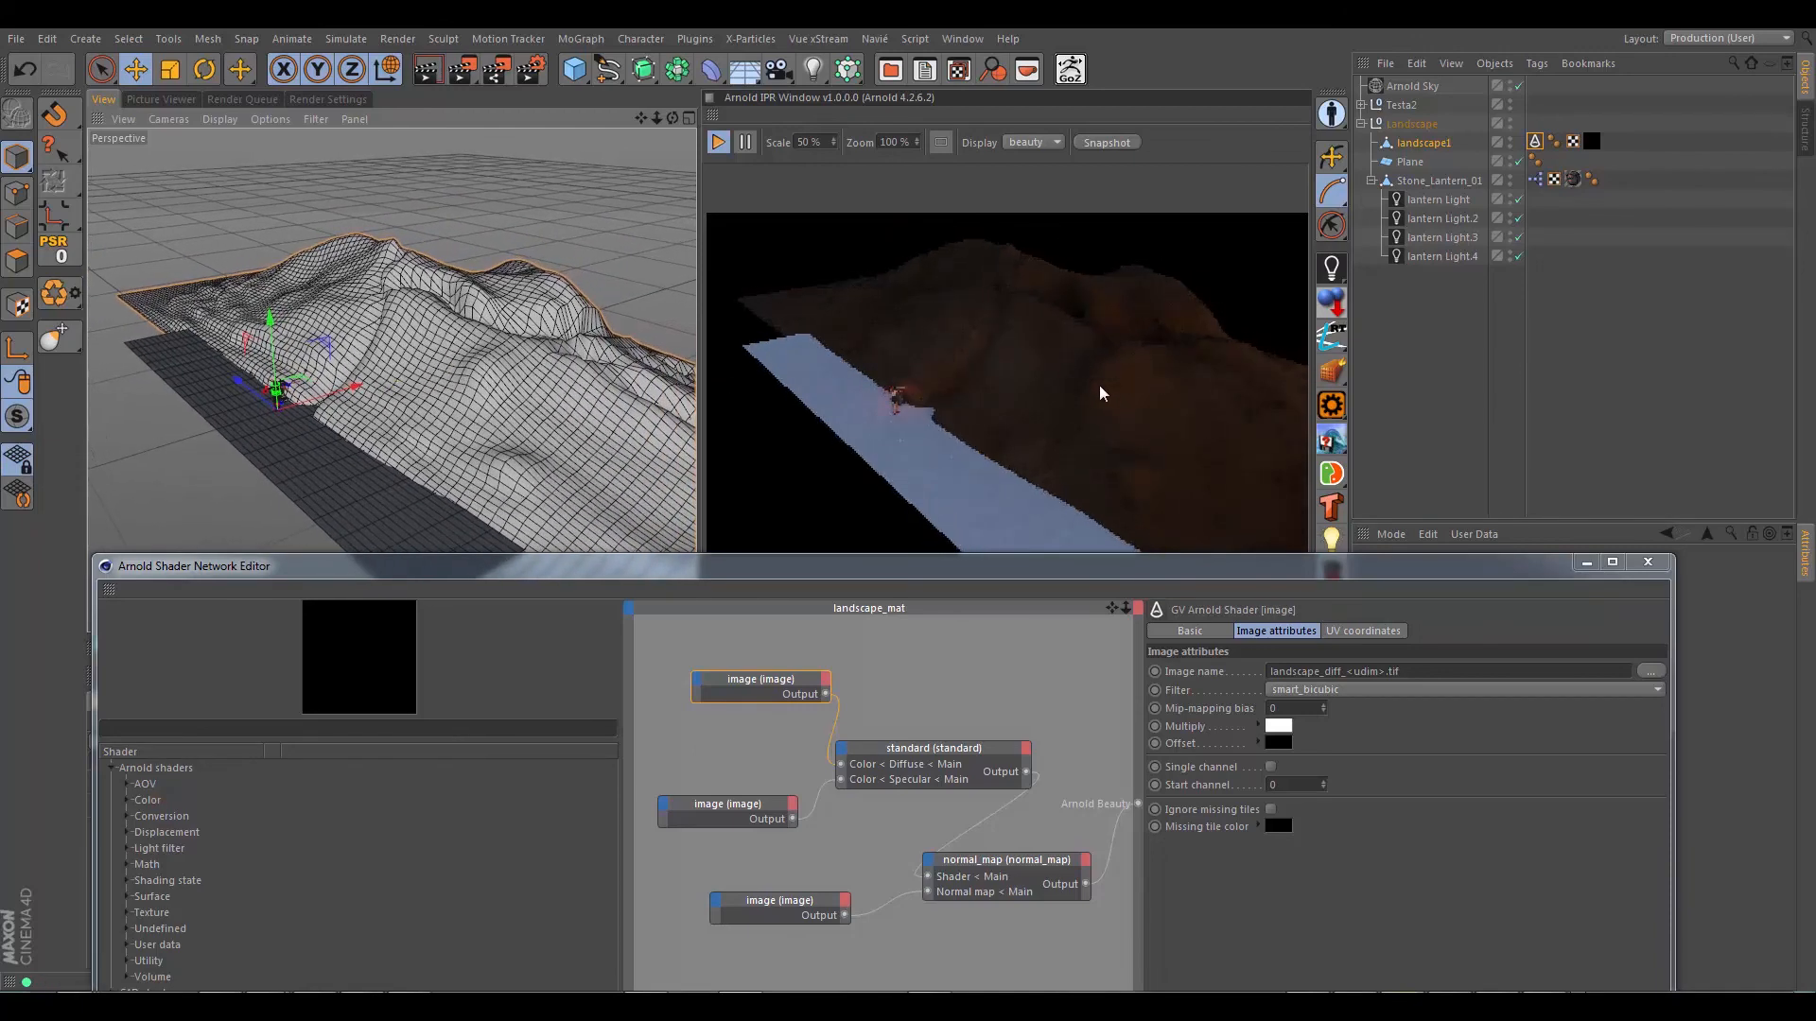
pyautogui.keyDown('alt'); pyautogui.moveTo(359, 402); pyautogui.dragTo(485, 400); pyautogui.keyUp('alt')
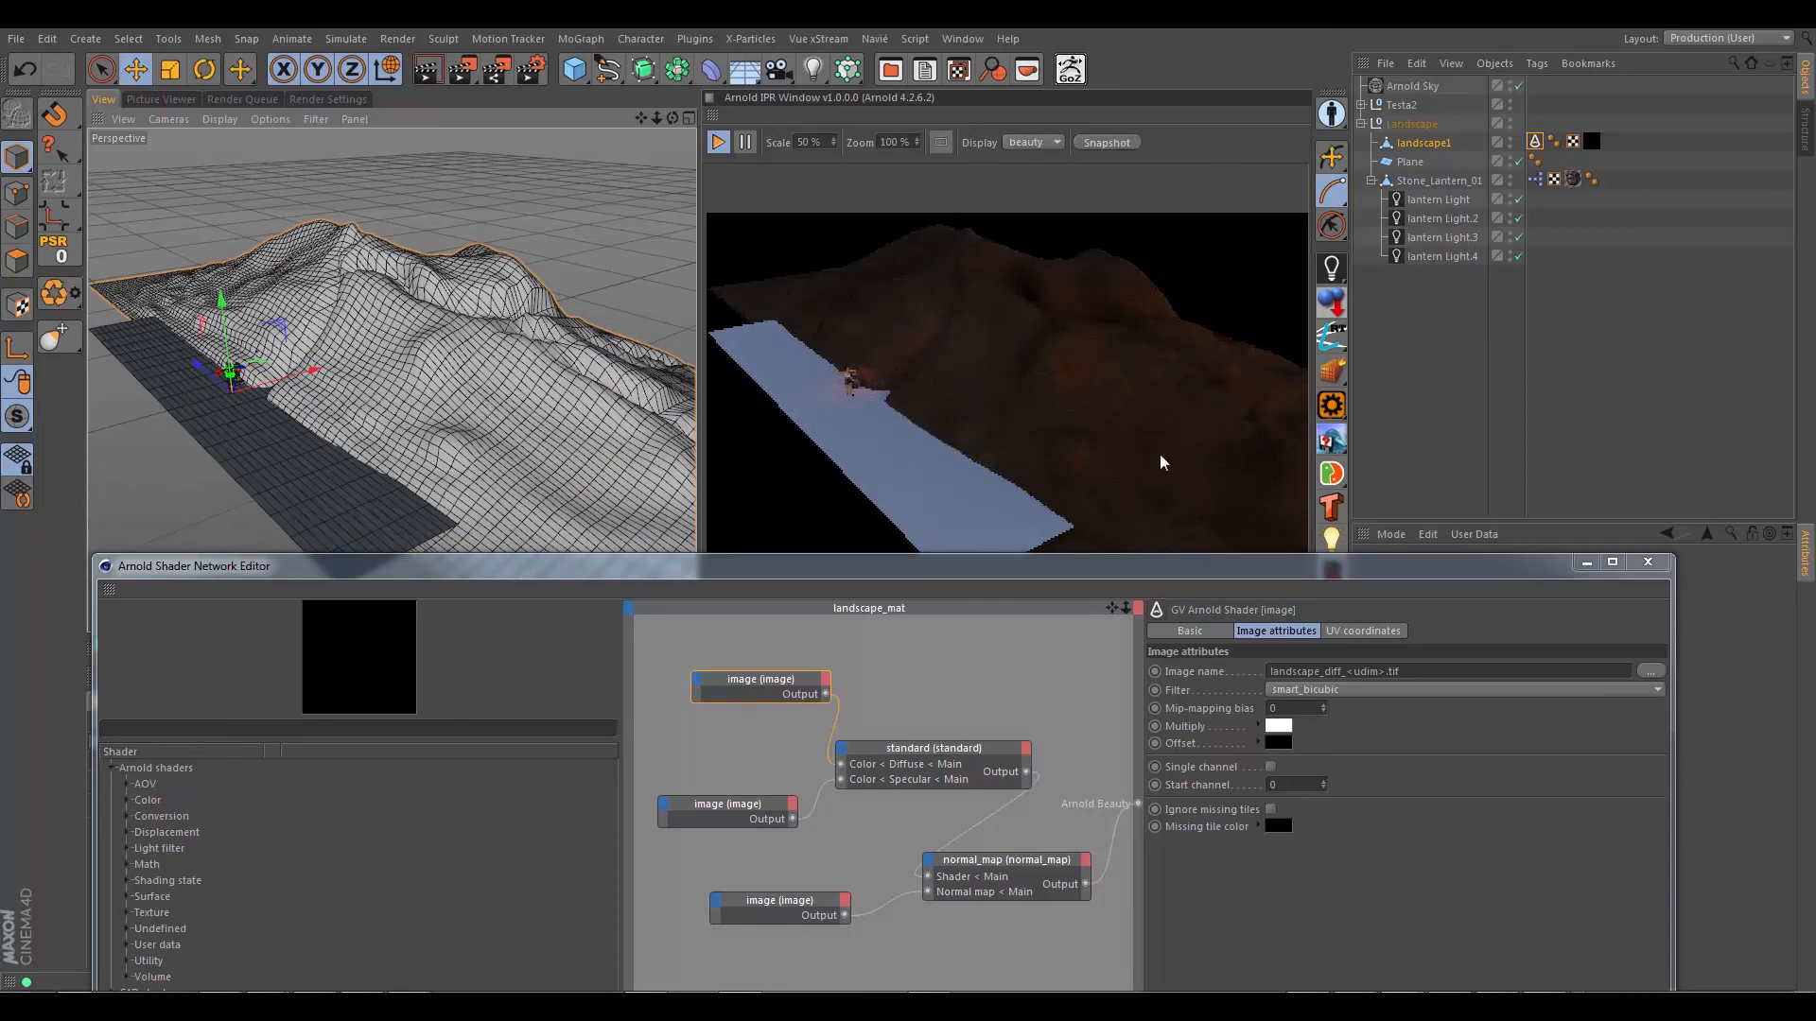
pyautogui.keyDown('alt'); pyautogui.moveTo(442, 468); pyautogui.dragTo(430, 420); pyautogui.keyUp('alt')
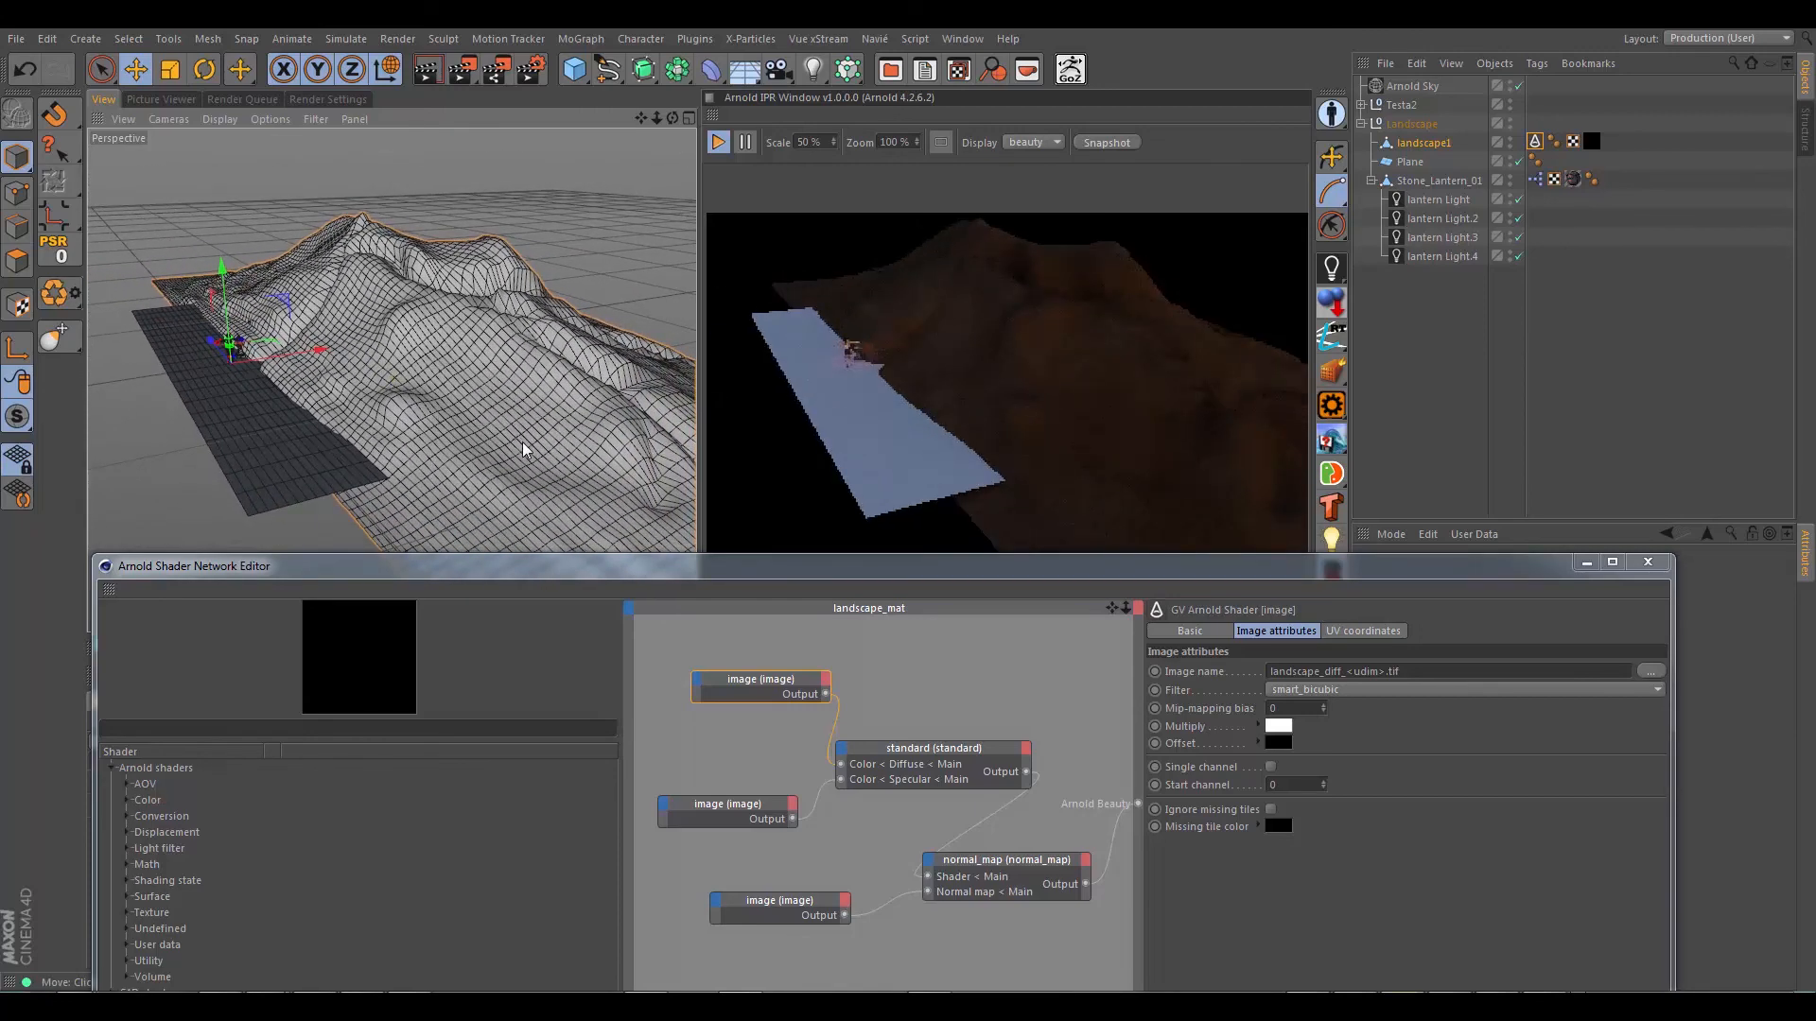
pyautogui.keyDown('alt'); pyautogui.moveTo(525, 452); pyautogui.dragTo(397, 431); pyautogui.keyUp('alt')
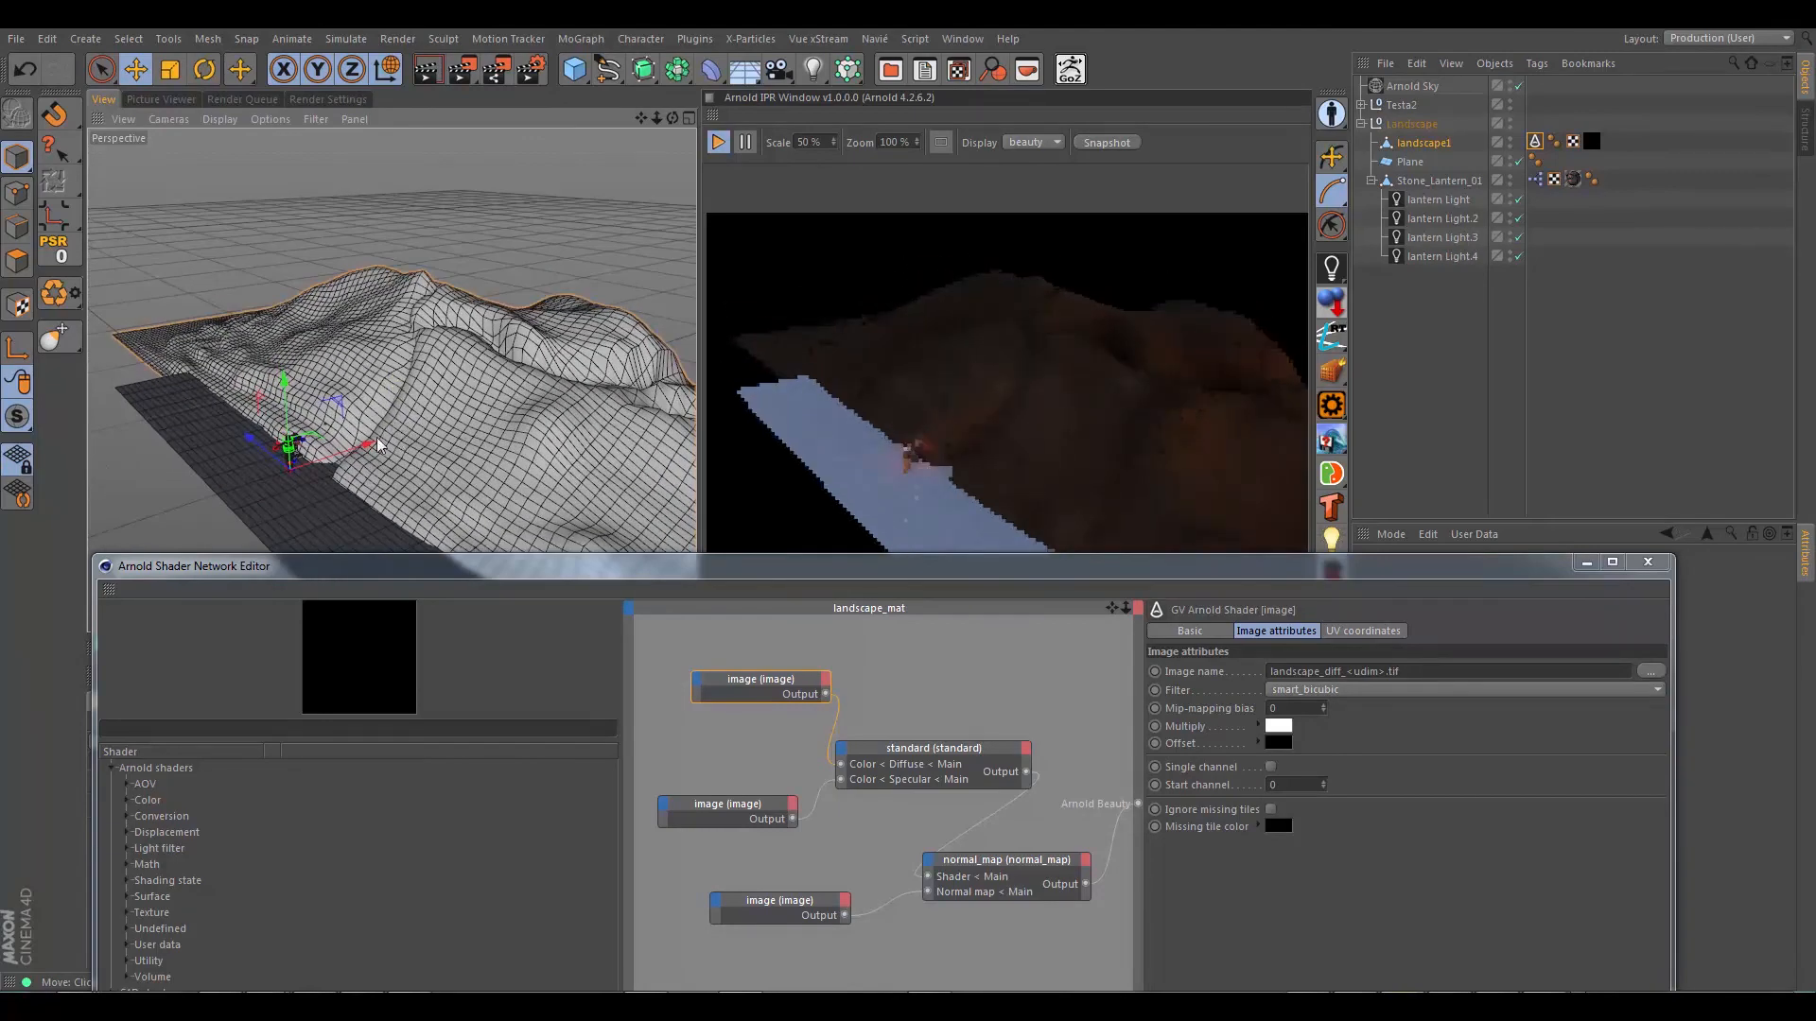
# Set the specular weight of the landscape material's standard shader to 0.77 and check the highlights in the IPR render
pyautogui.click(735, 814)
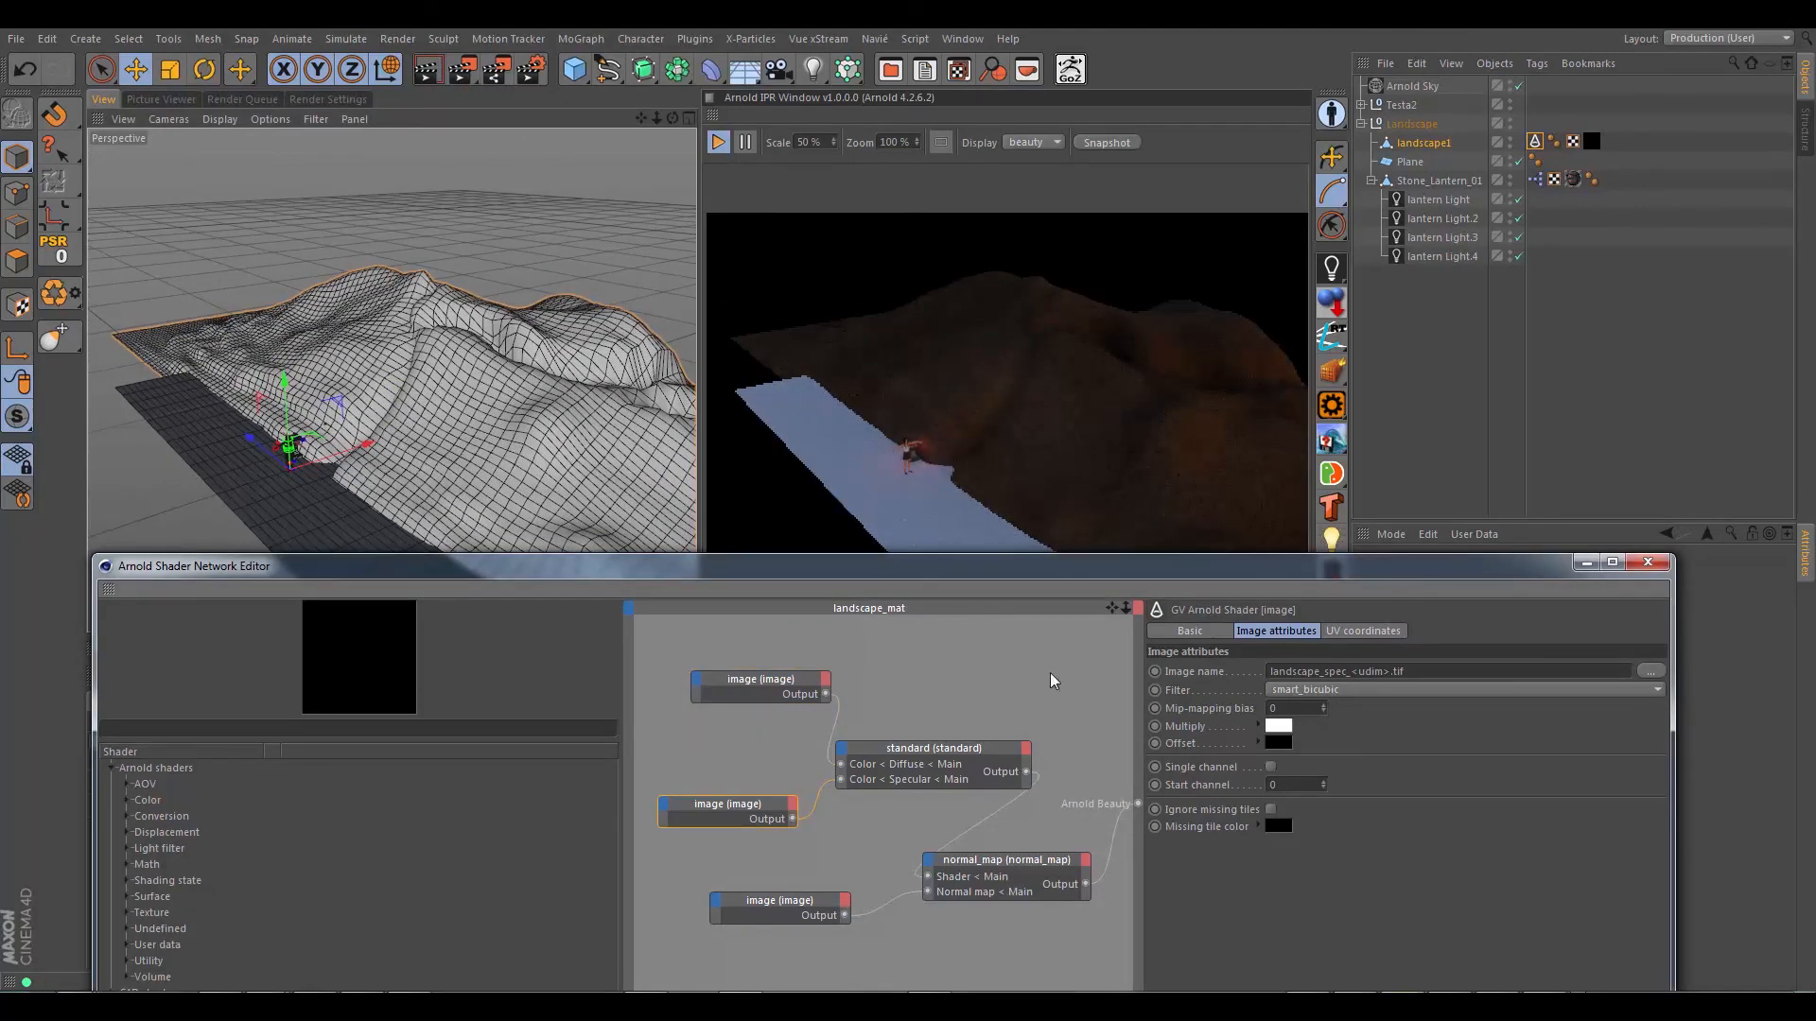
pyautogui.click(917, 746)
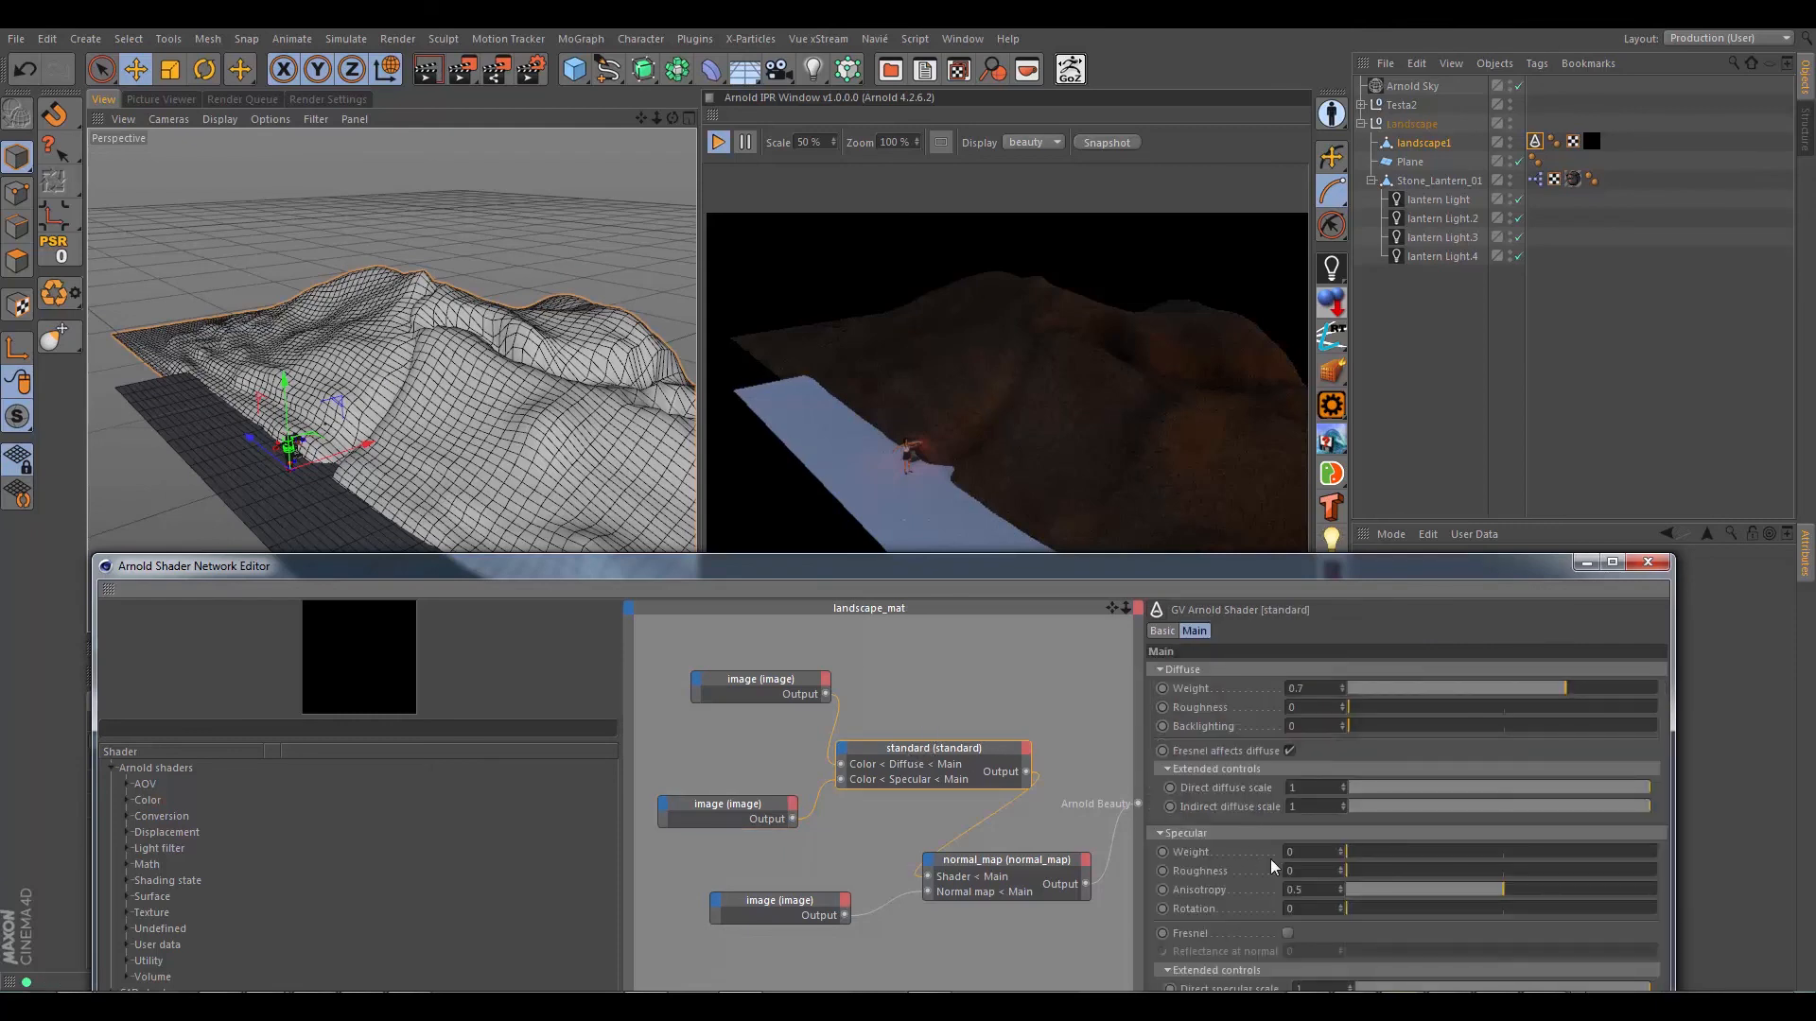
pyautogui.click(1587, 853)
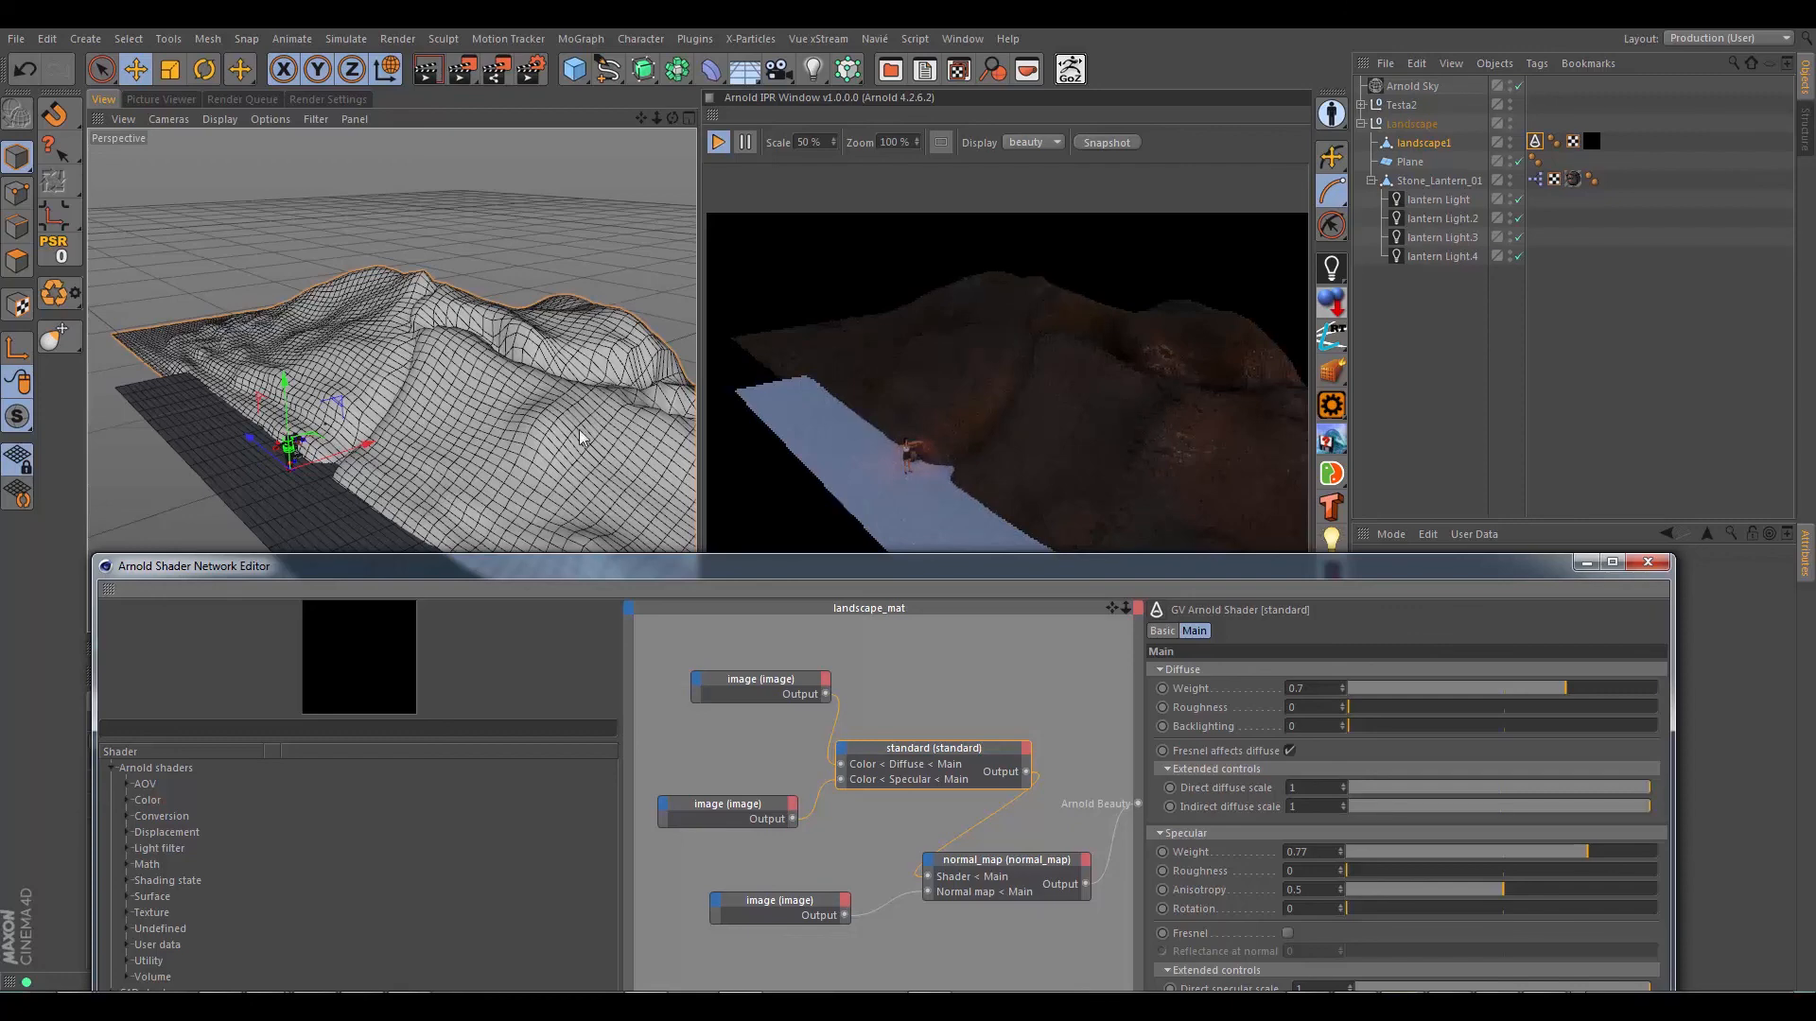
pyautogui.keyDown('alt'); pyautogui.moveTo(474, 409); pyautogui.dragTo(403, 397); pyautogui.keyUp('alt')
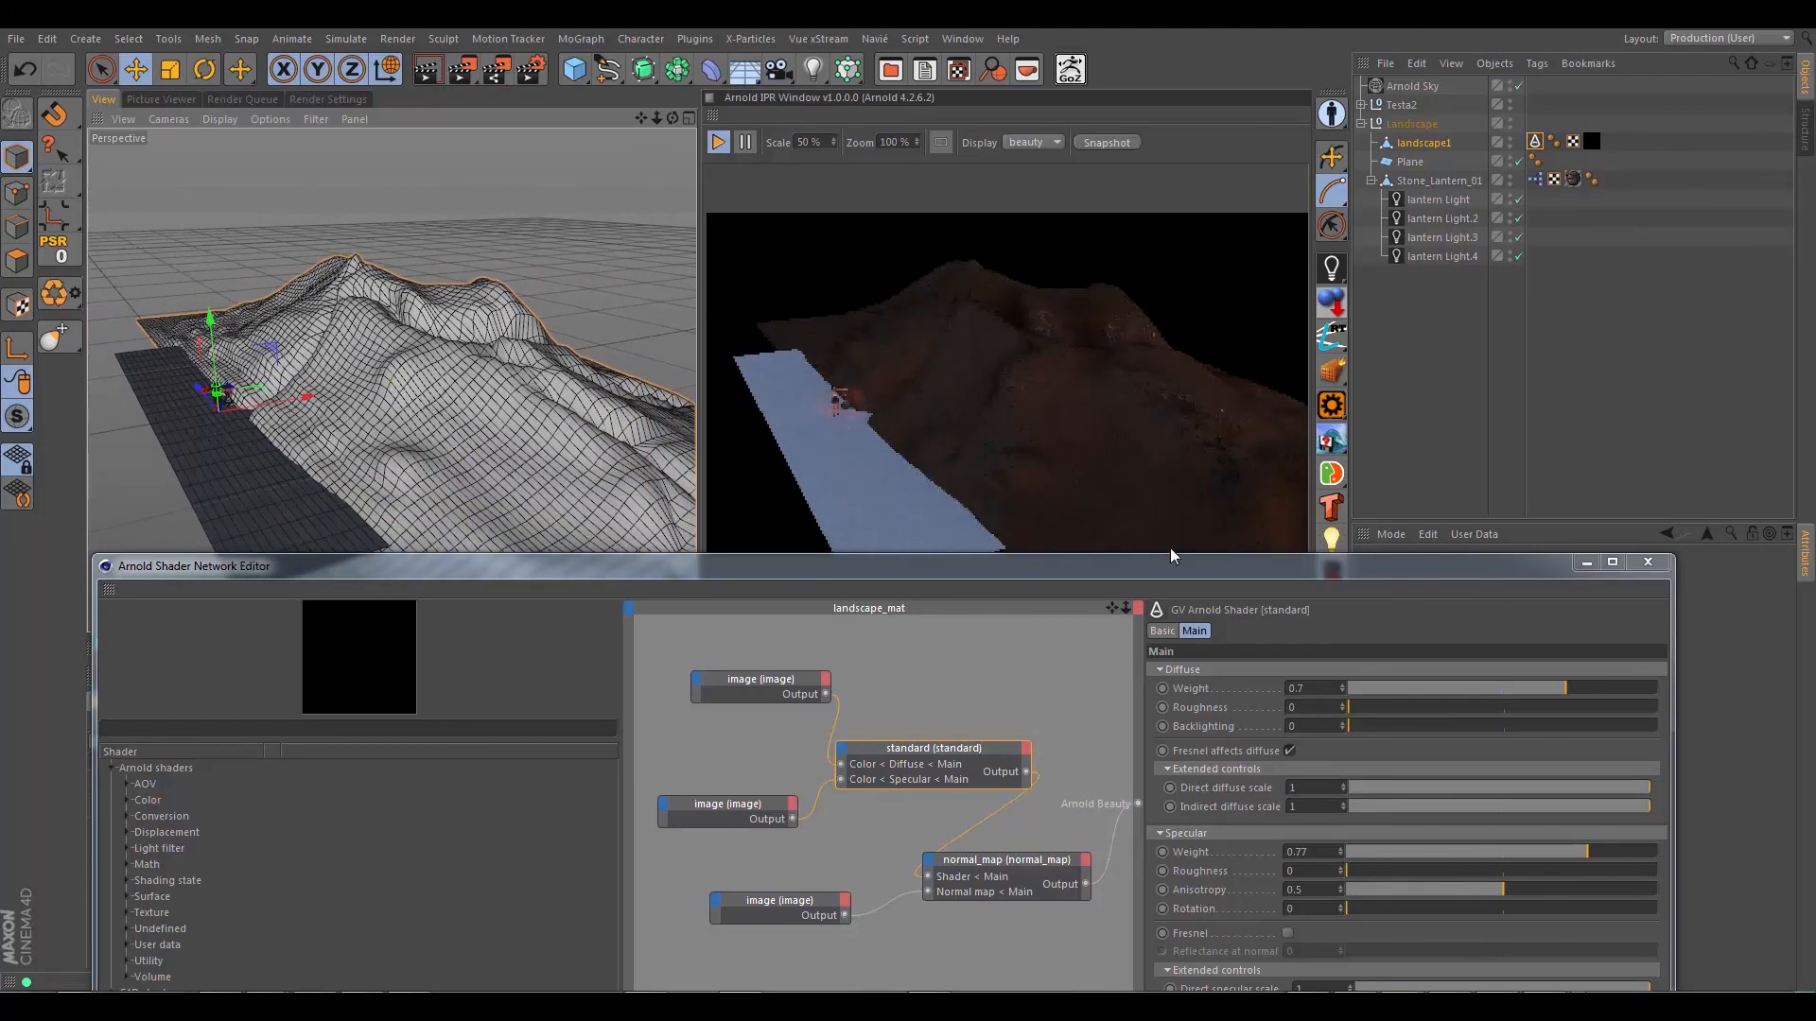
# Set the standard shader's specular roughness to 0.75, enable specular Fresnel, and check the landscape render up close
pyautogui.click(1583, 870)
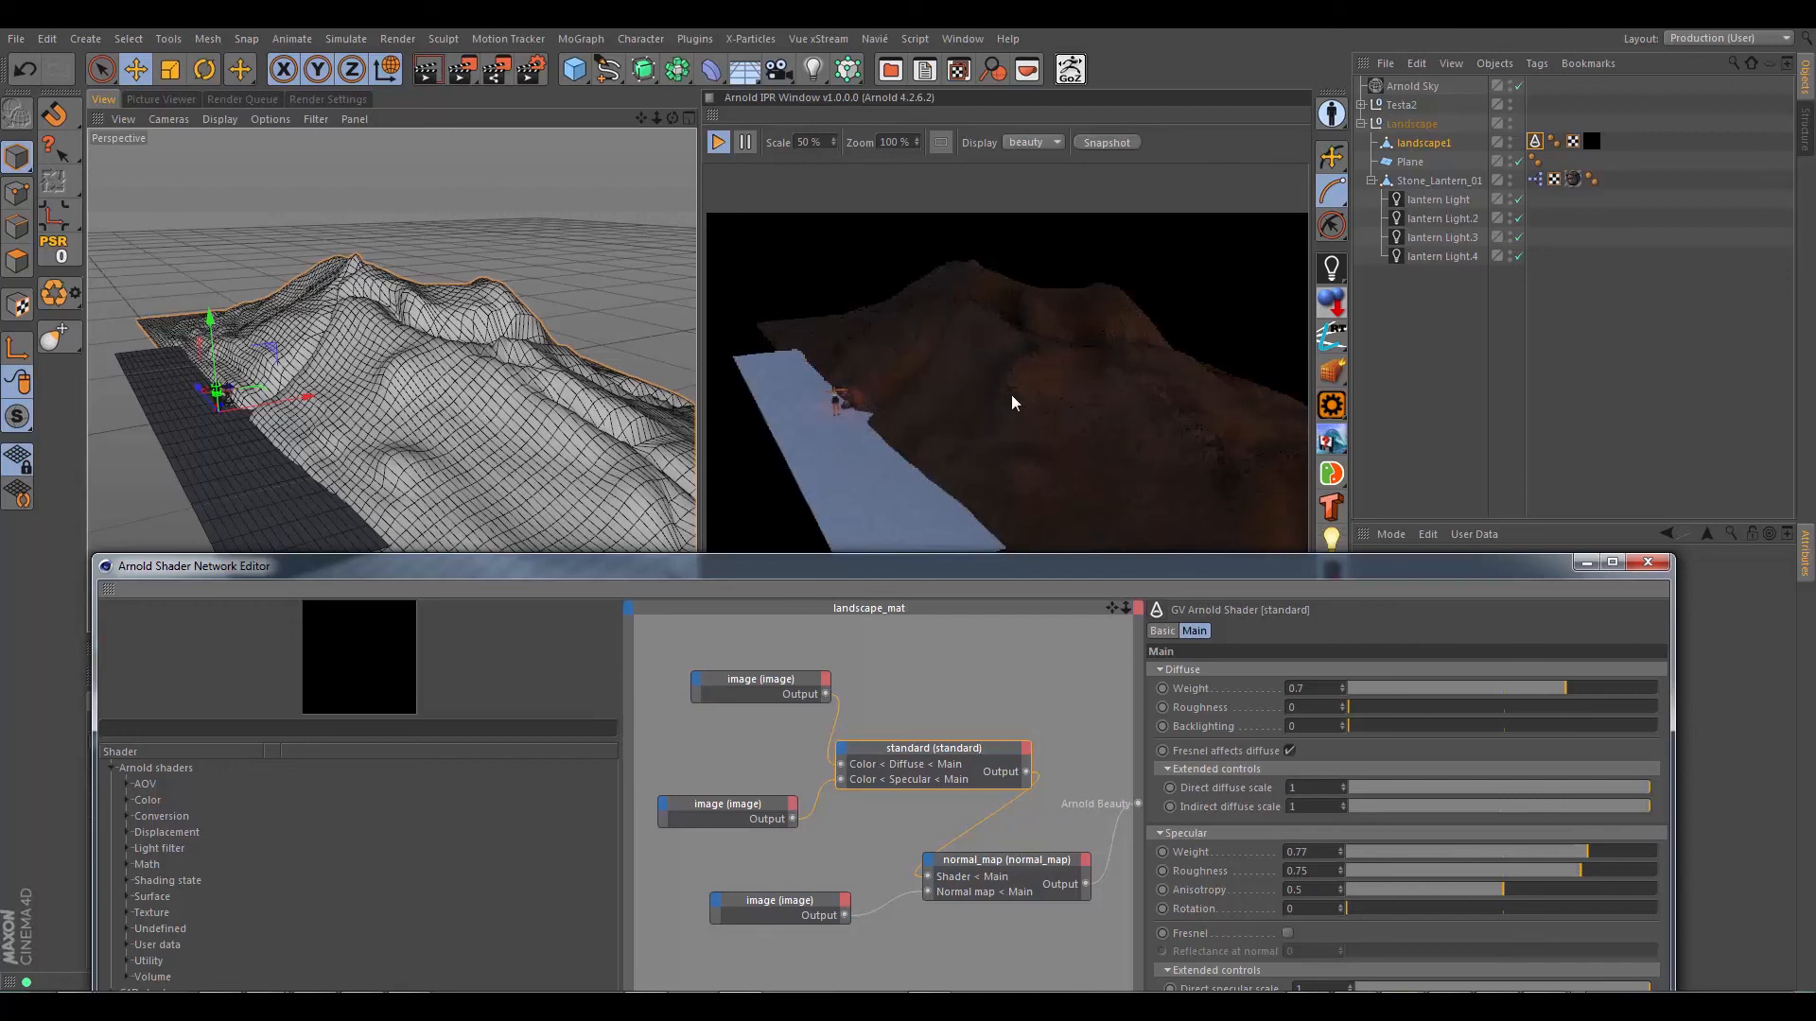
pyautogui.click(1288, 934)
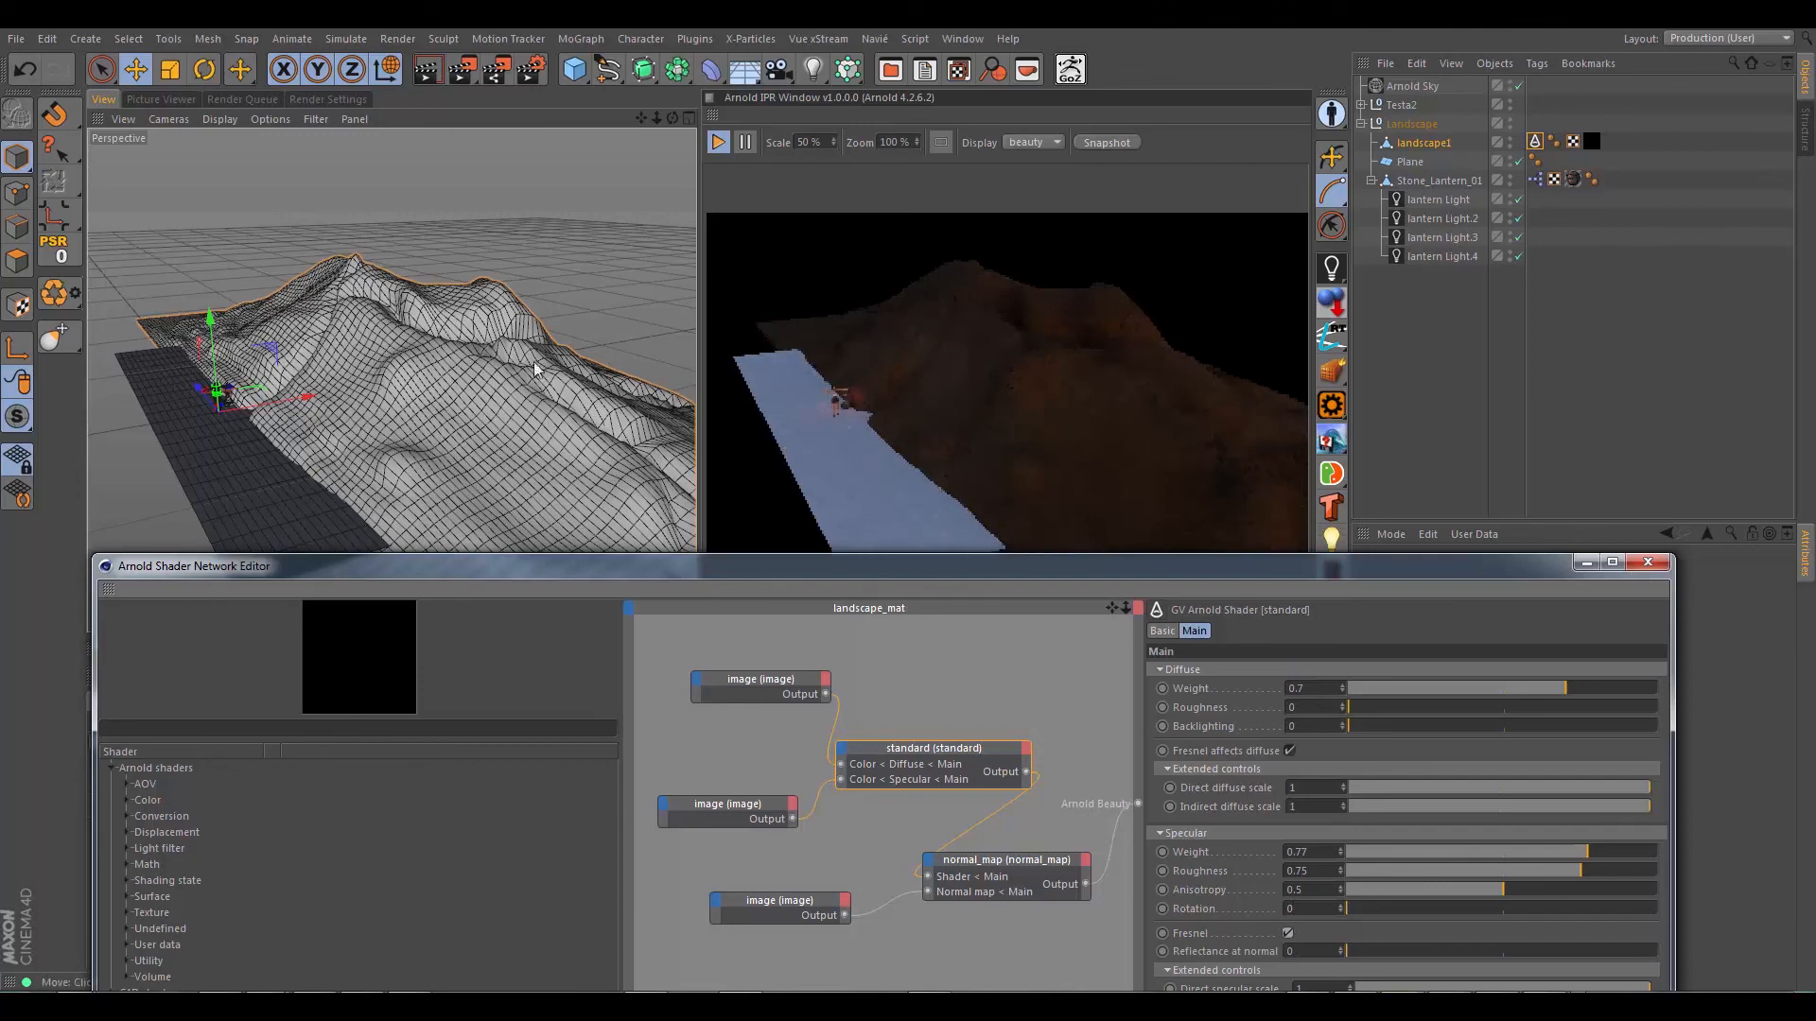
pyautogui.scroll(3, 437, 386)
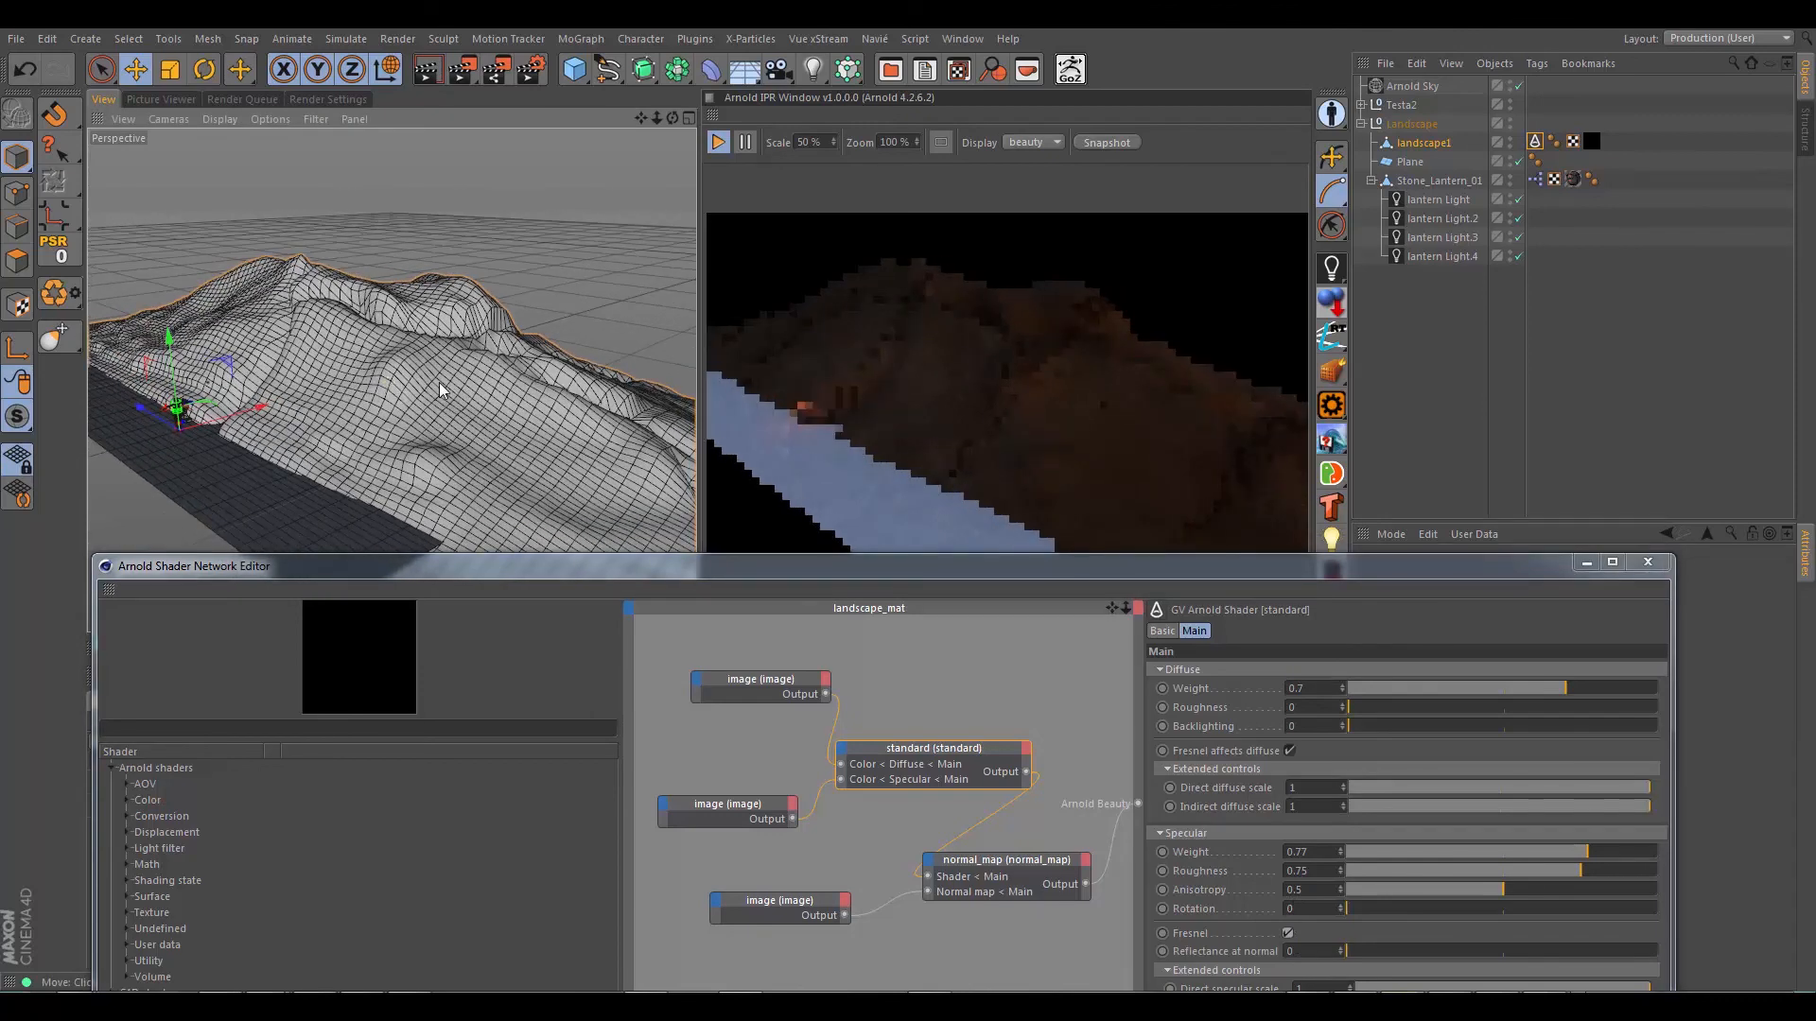
pyautogui.keyDown('alt'); pyautogui.moveTo(439, 382); pyautogui.dragTo(518, 386); pyautogui.keyUp('alt')
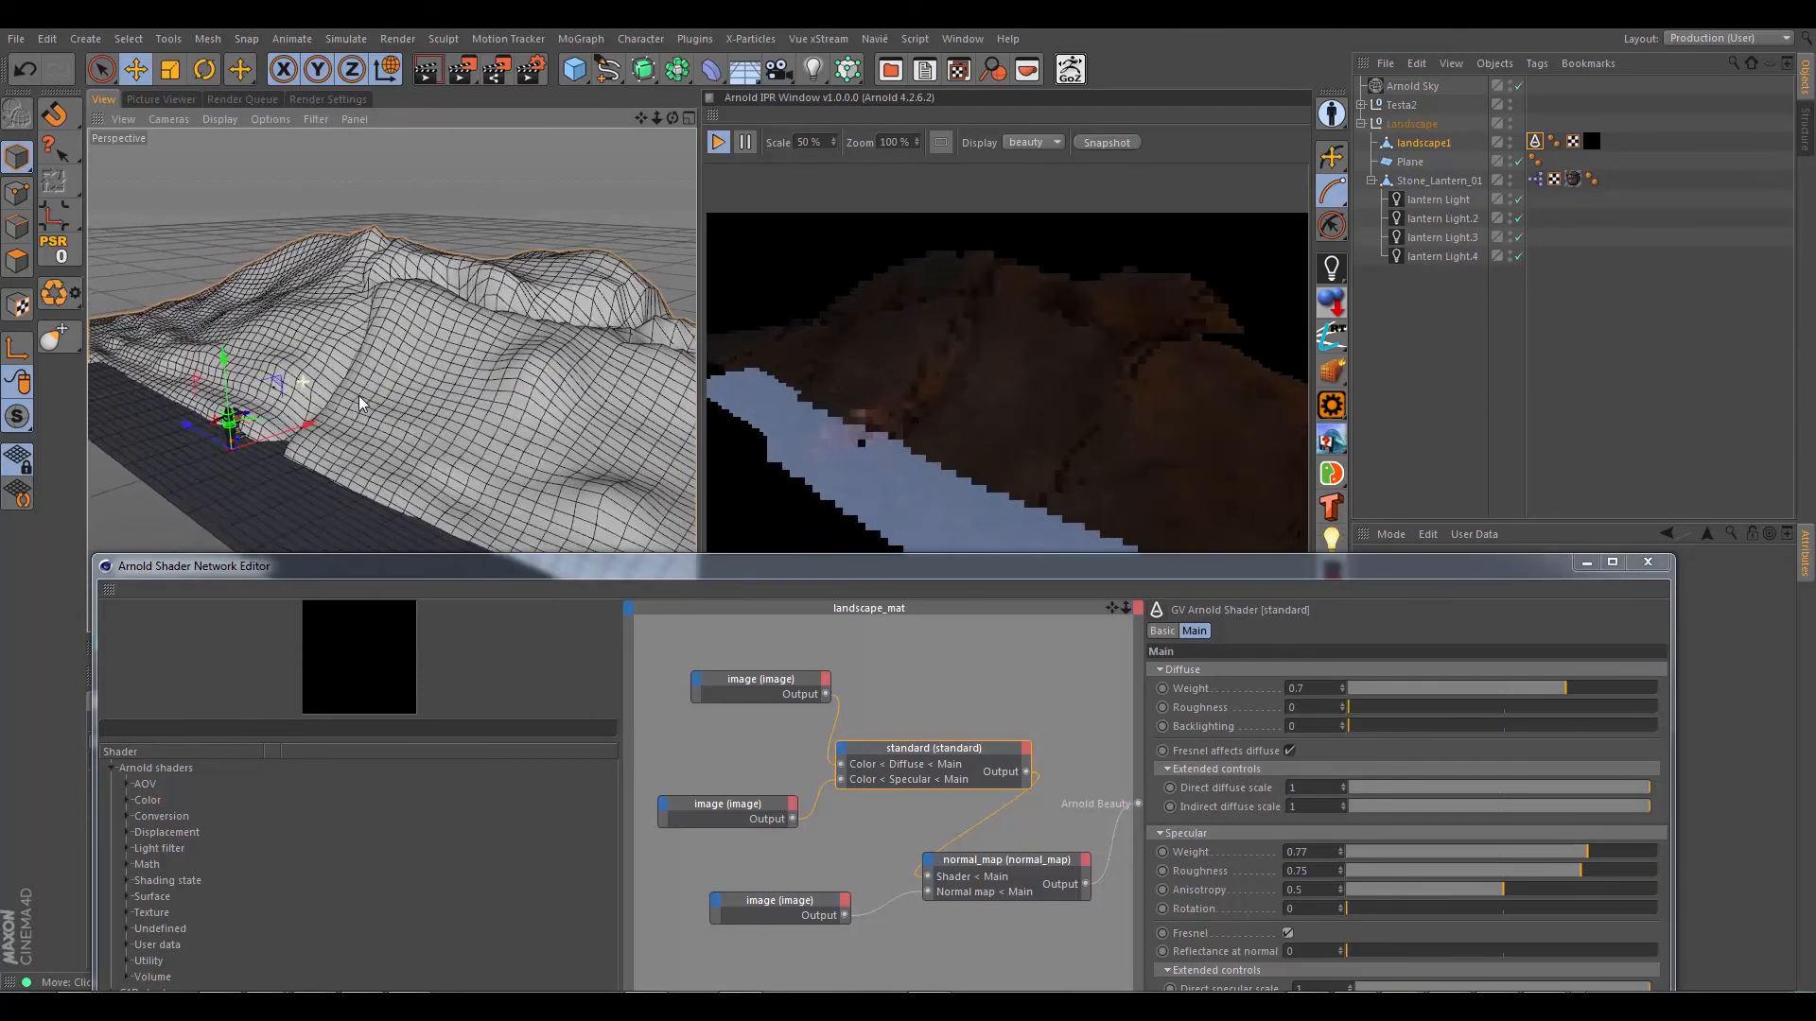
pyautogui.keyDown('alt'); pyautogui.moveTo(360, 403); pyautogui.dragTo(463, 441); pyautogui.keyUp('alt')
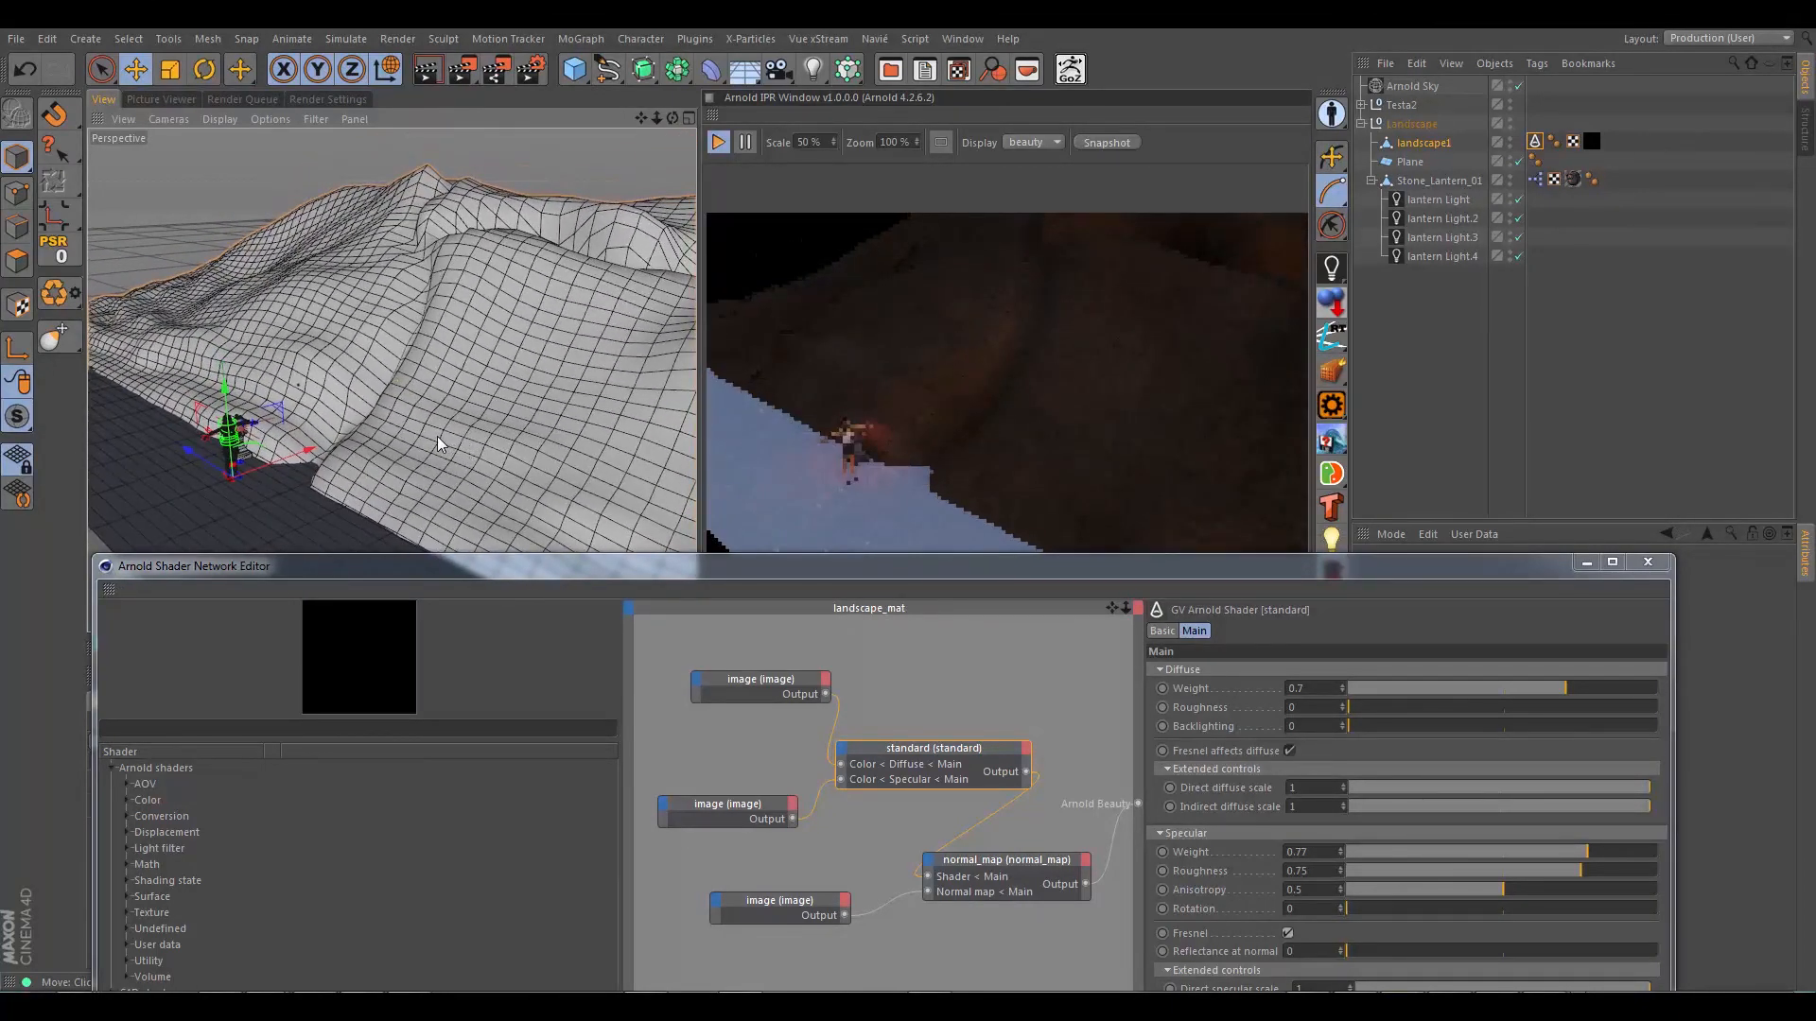